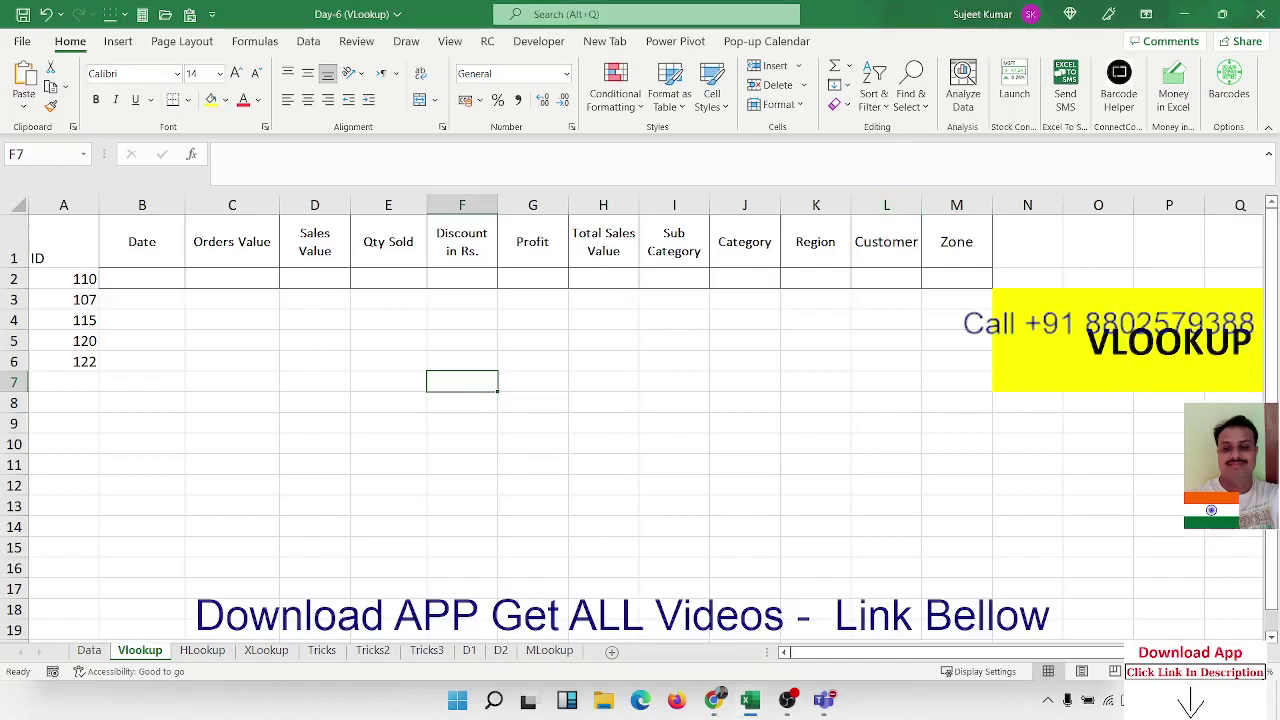
Compare ID 110's full record on the Data sheet with the Vlookup sheet.
key("alt+q")
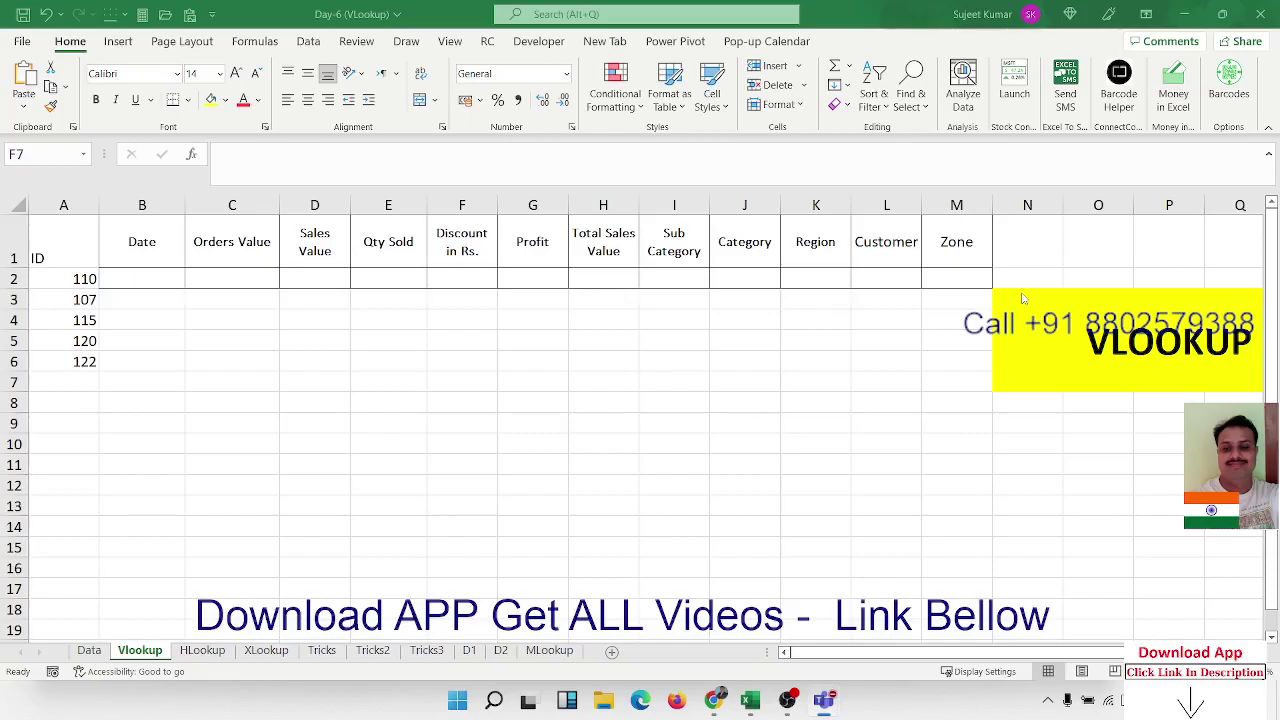
left_click(76, 278)
left_click(82, 650)
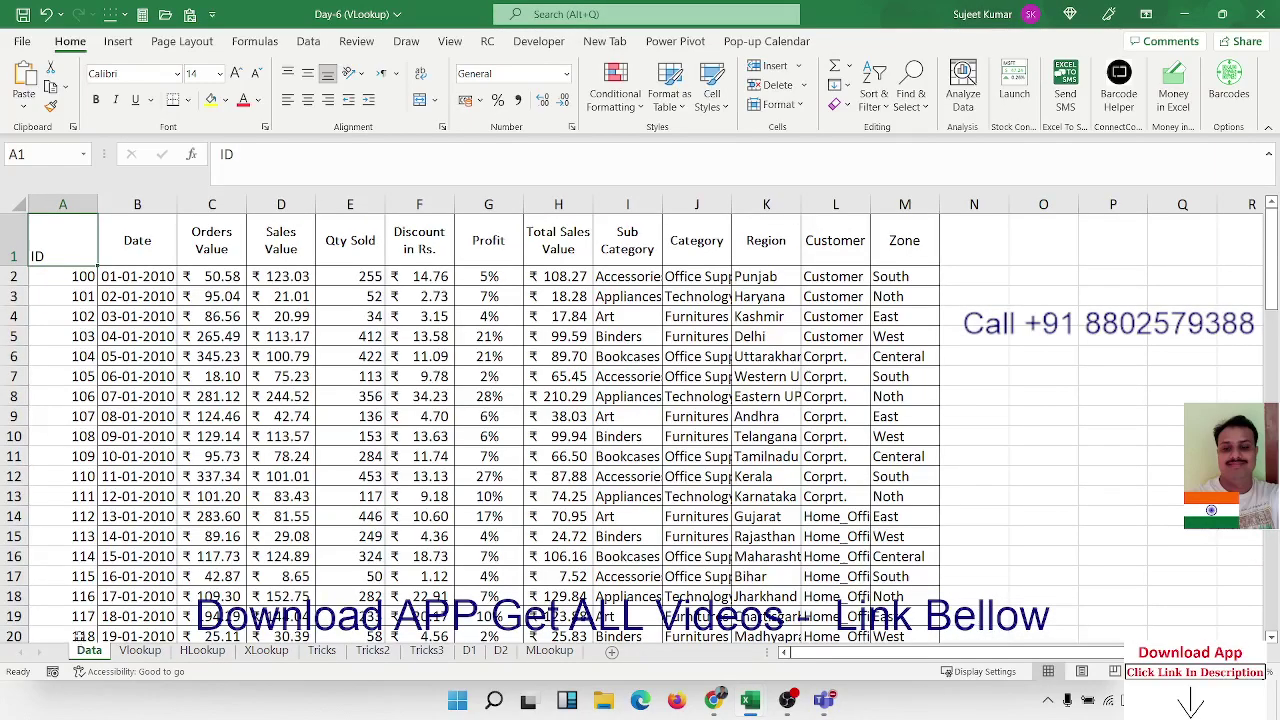
left_click(150, 652)
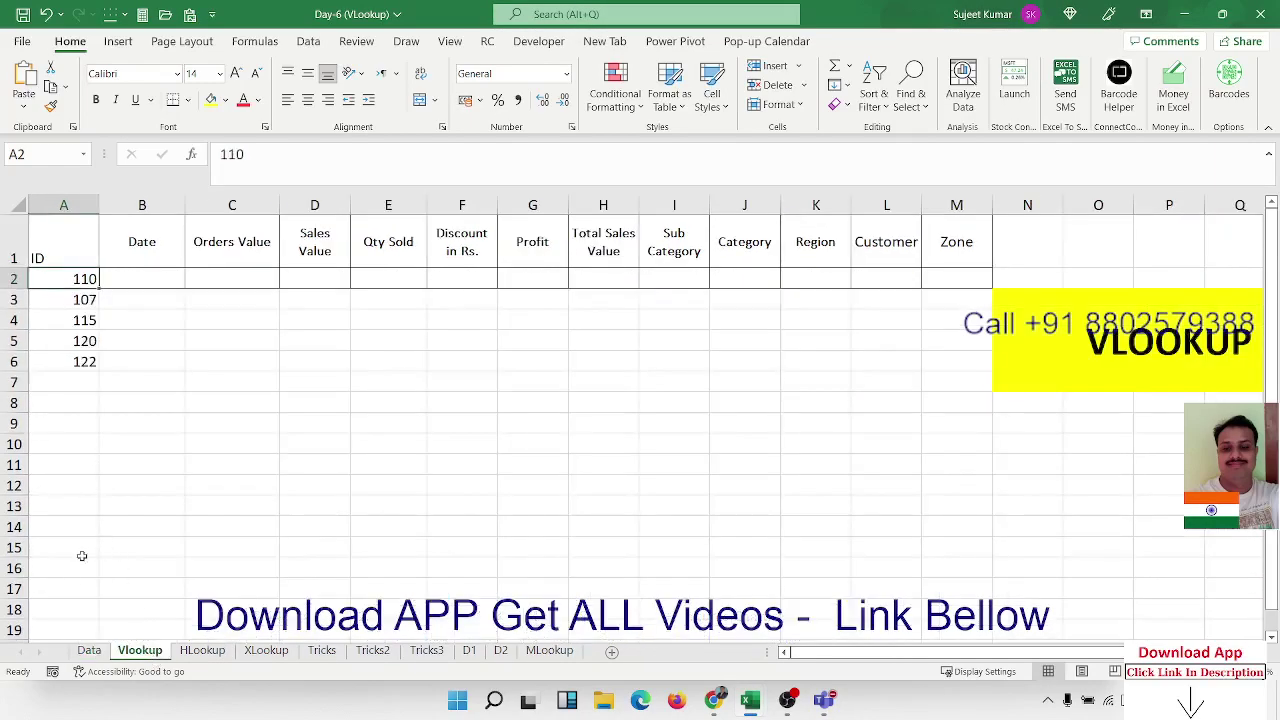
left_click(86, 651)
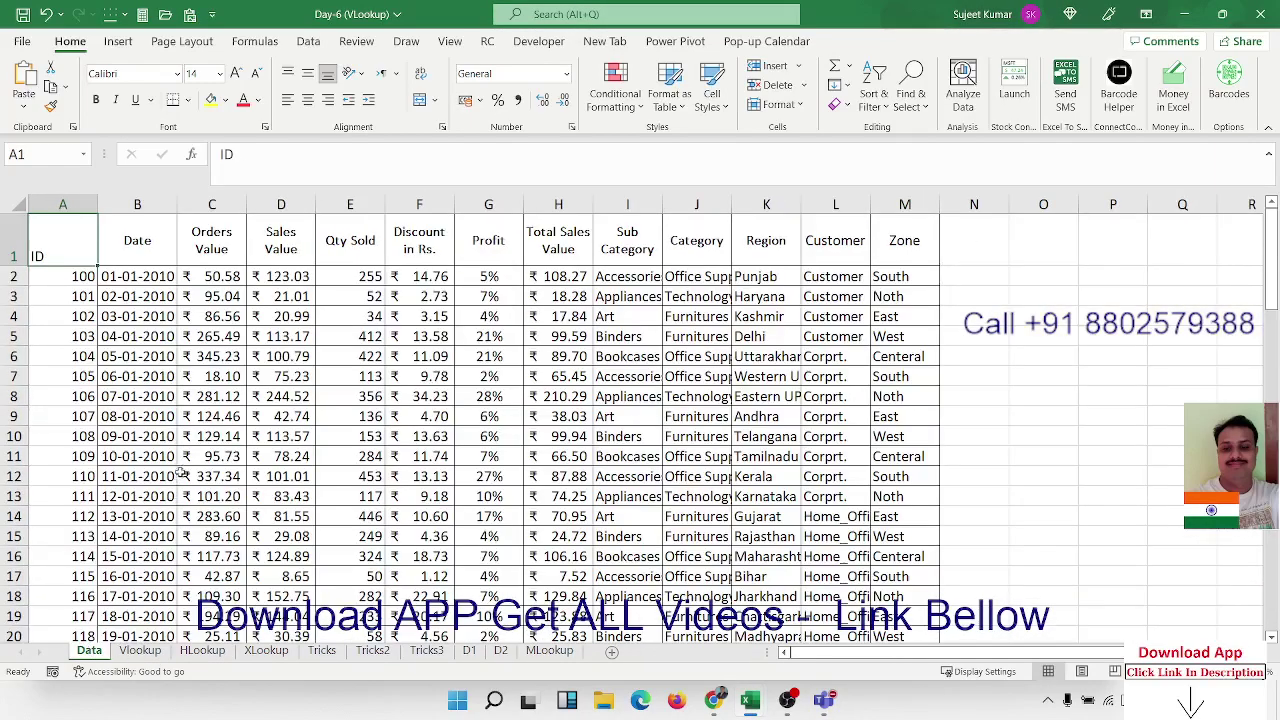
left_click(142, 651)
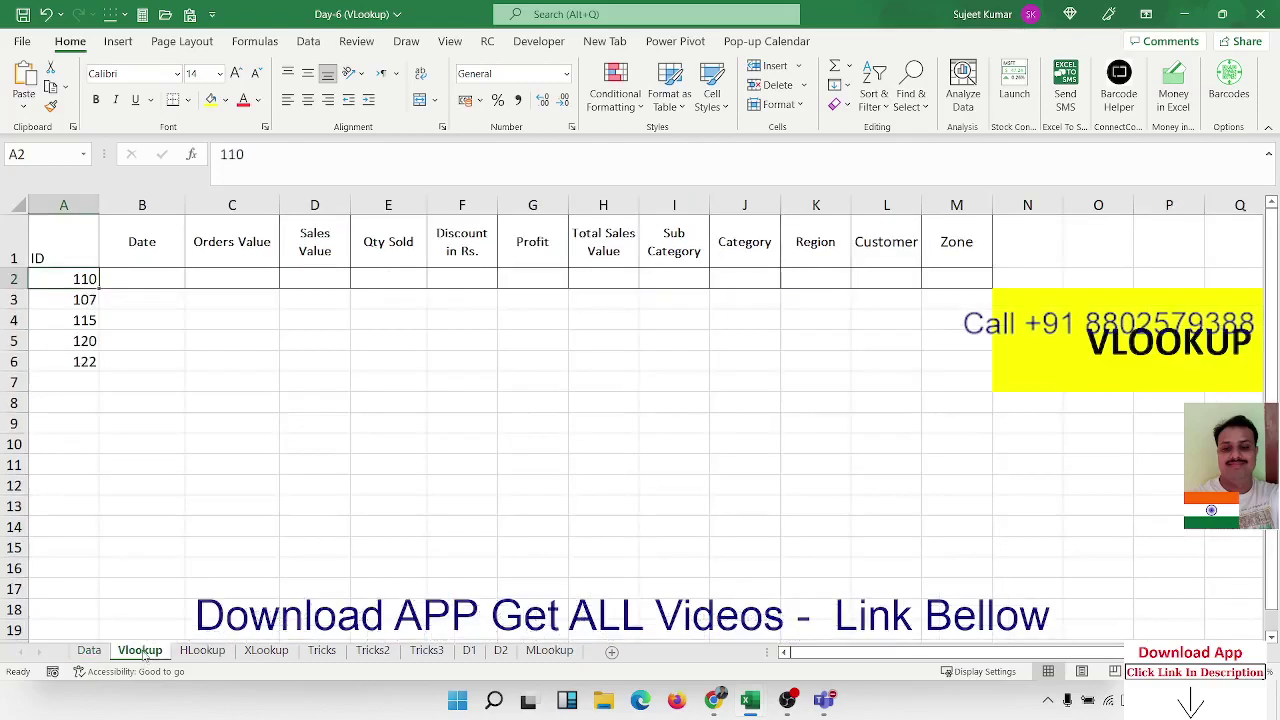
left_click(88, 650)
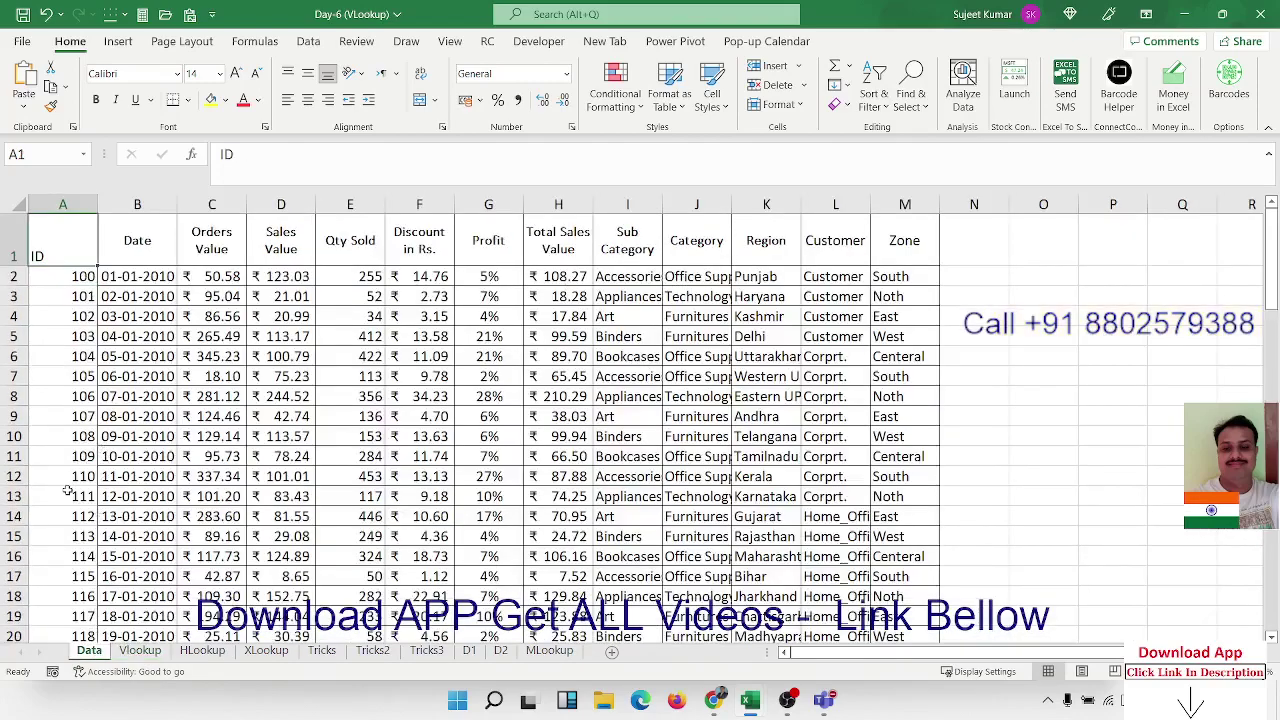
left_click(70, 480)
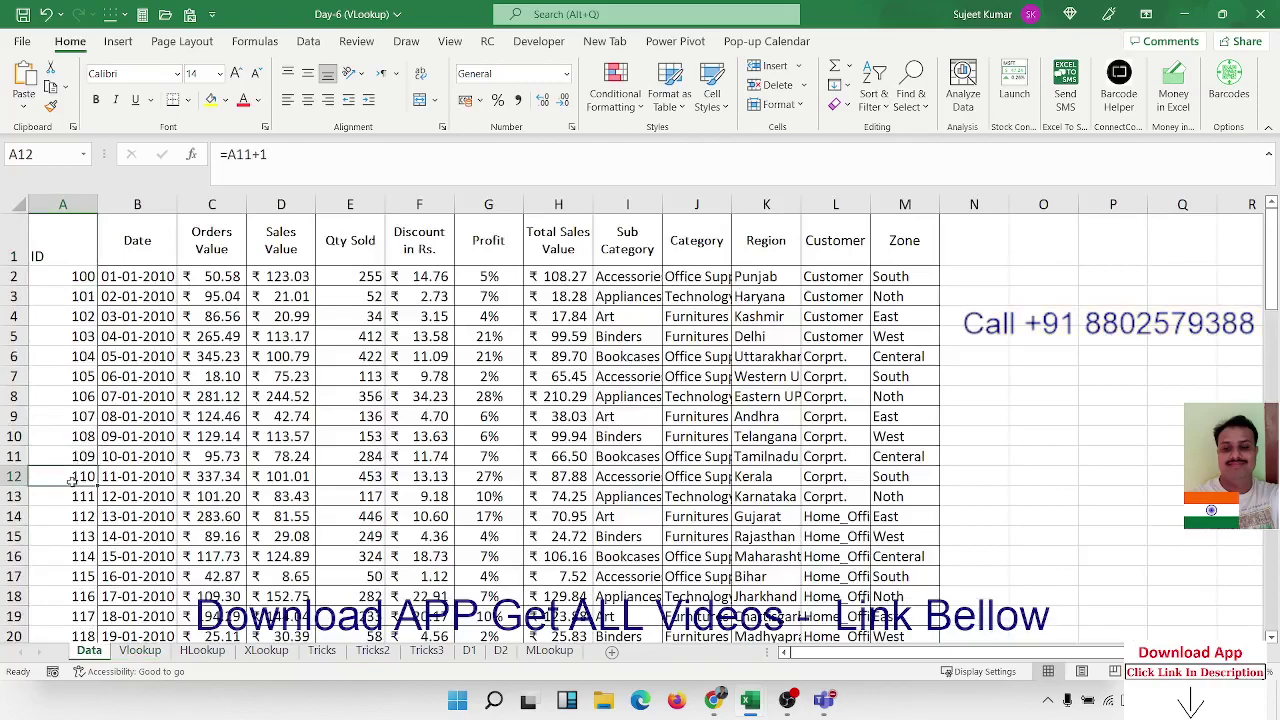
left_click_drag(72, 481, 890, 478)
left_click(150, 651)
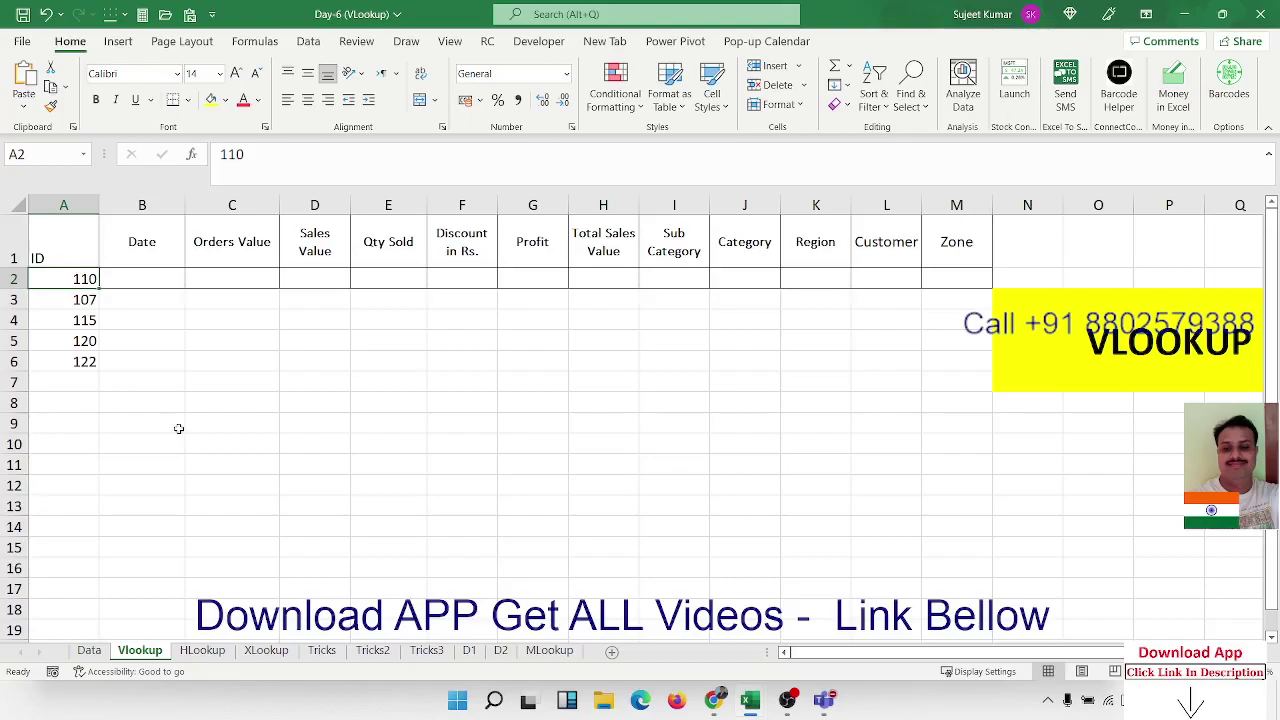
Start a VLOOKUP in B2 with lookup value A2 and table Data!A:M.
key("Right")
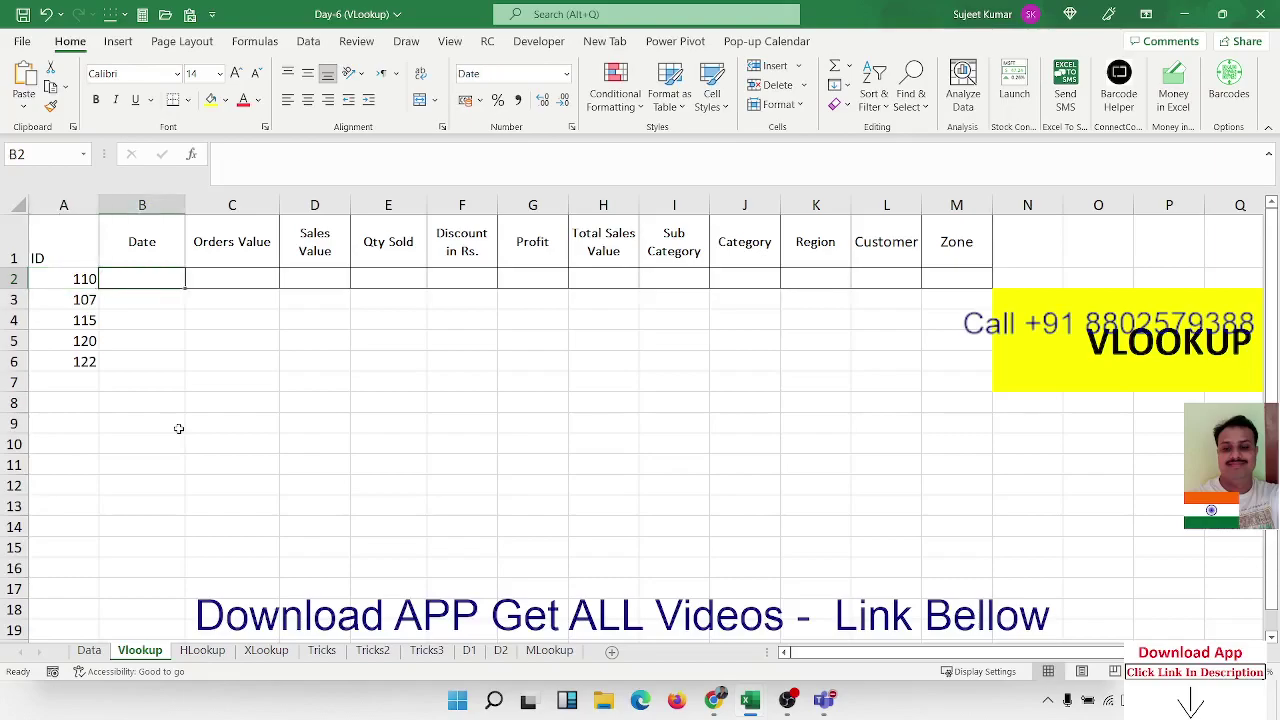
type("=")
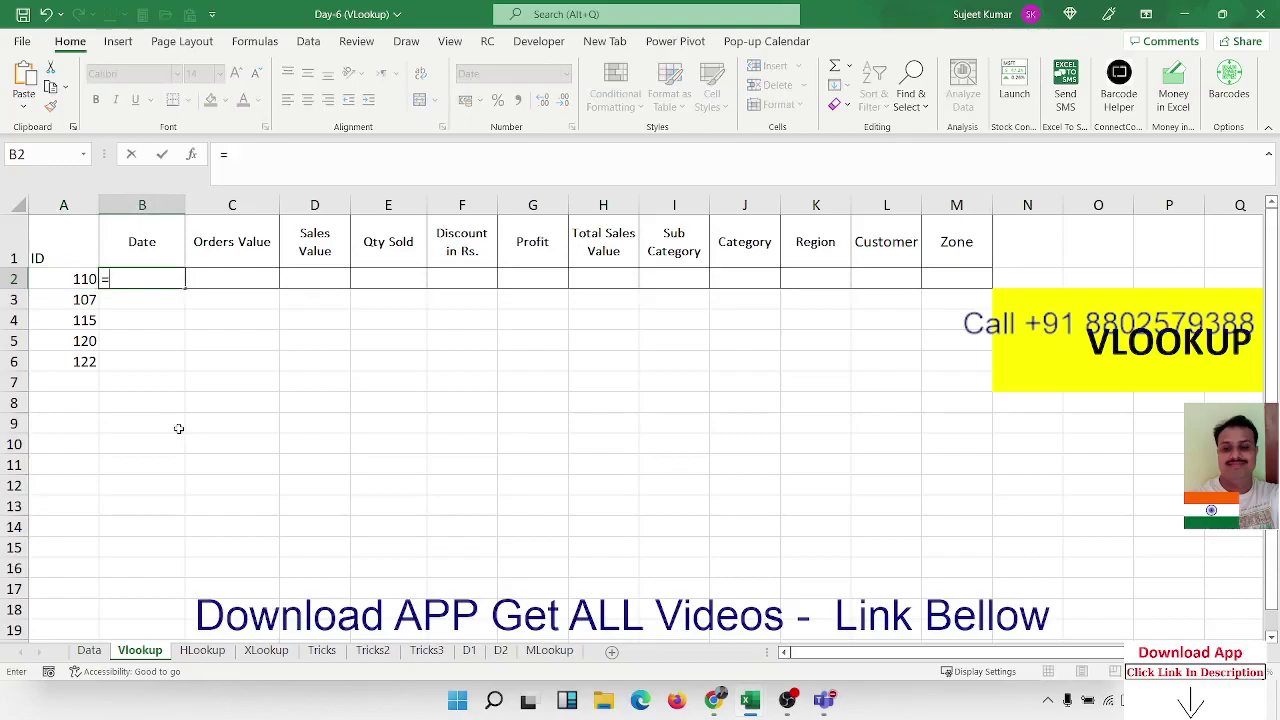
type("vl")
key("Tab")
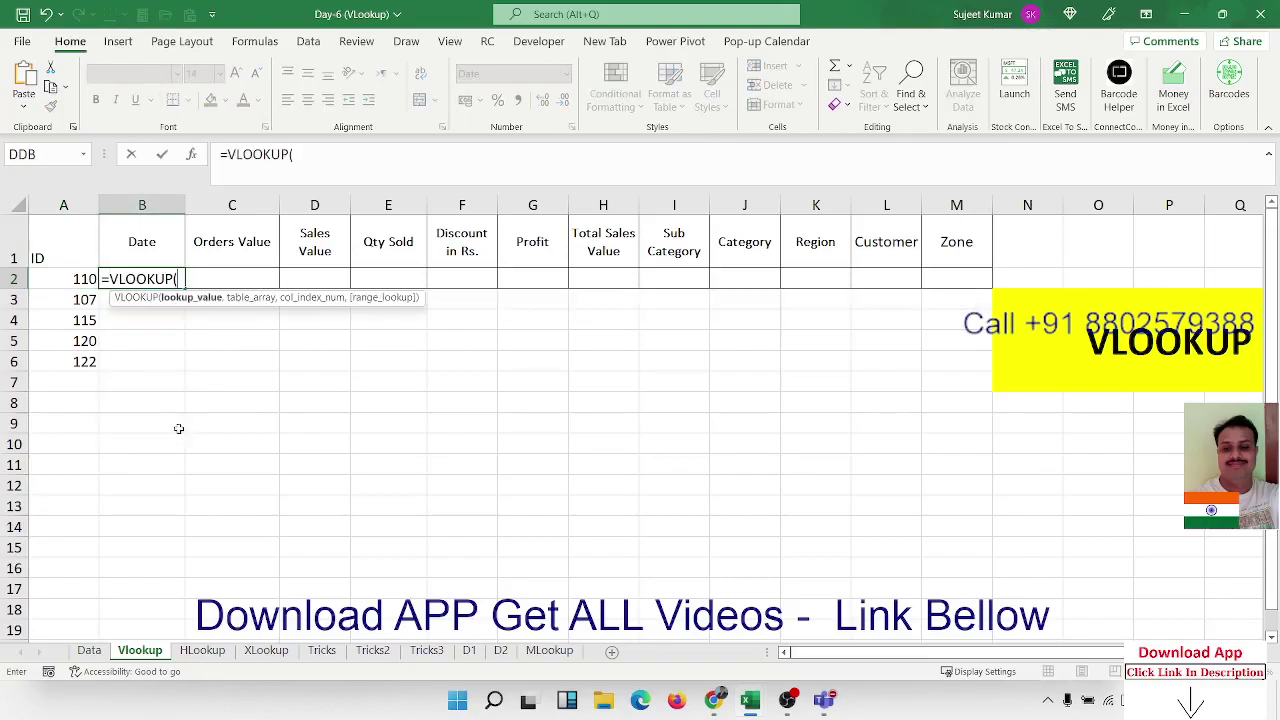
left_click(45, 287)
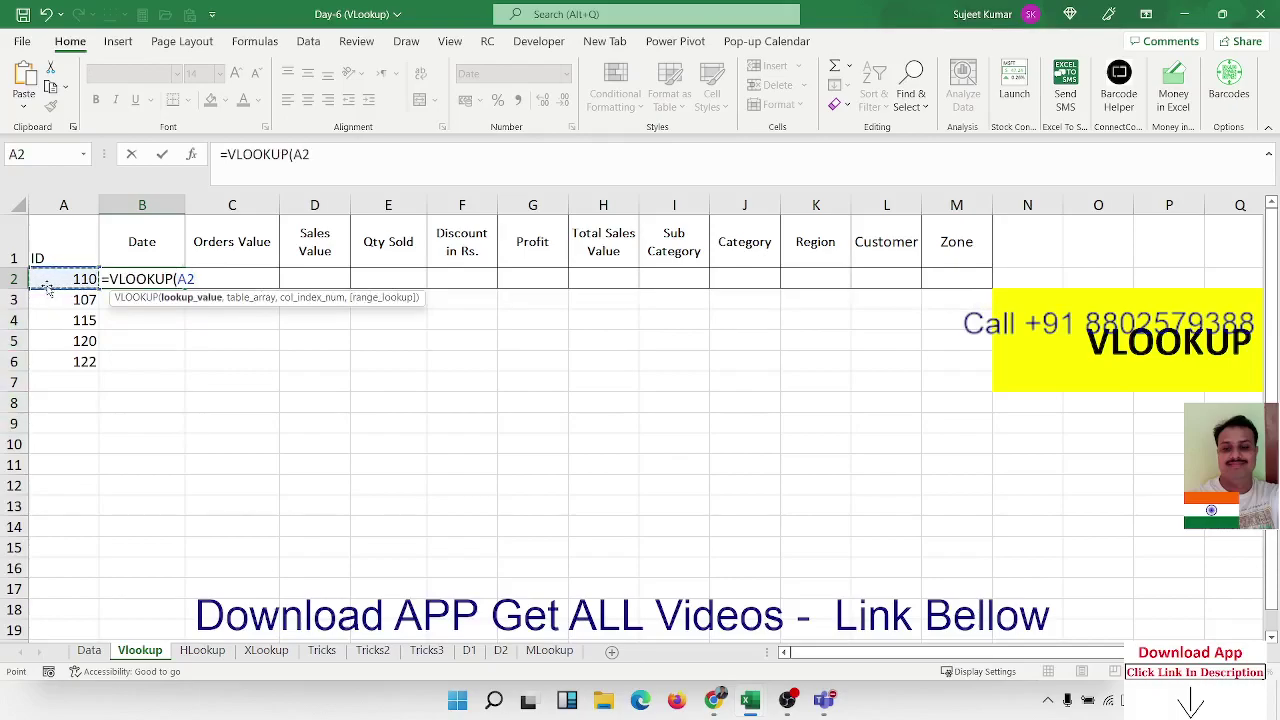
type(",")
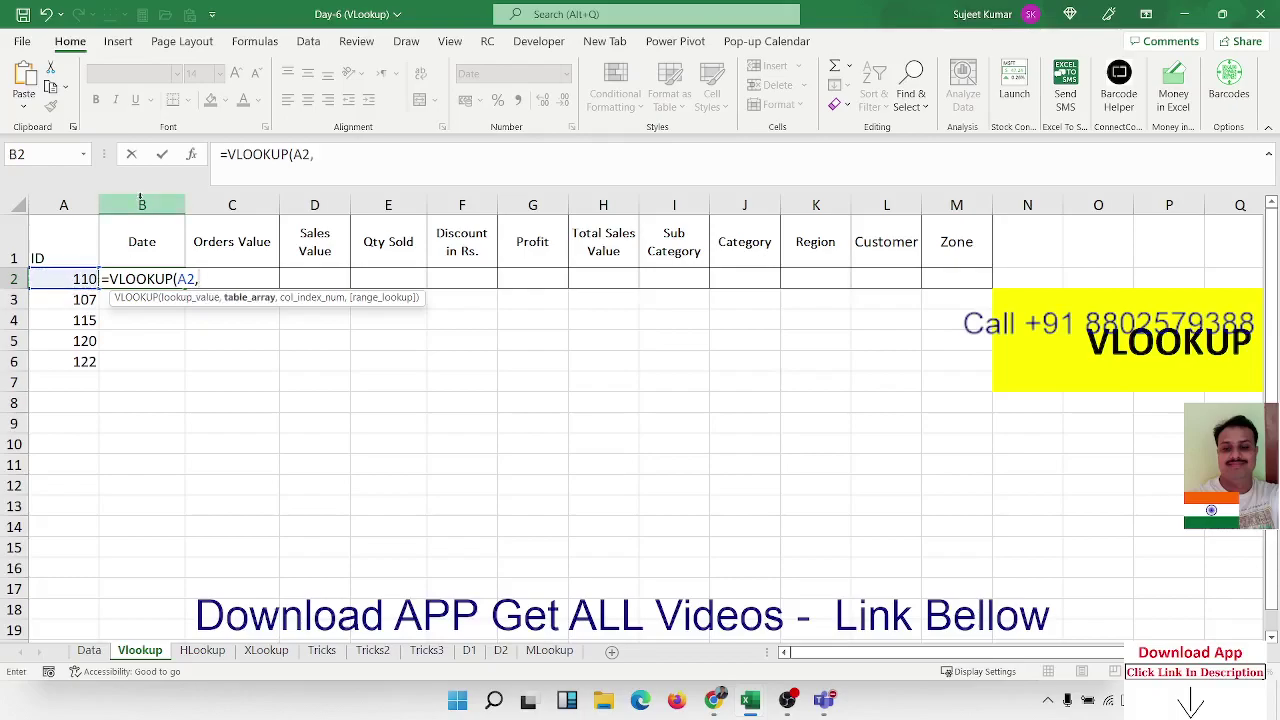
left_click(89, 650)
left_click(62, 204)
left_click_drag(108, 203, 876, 184)
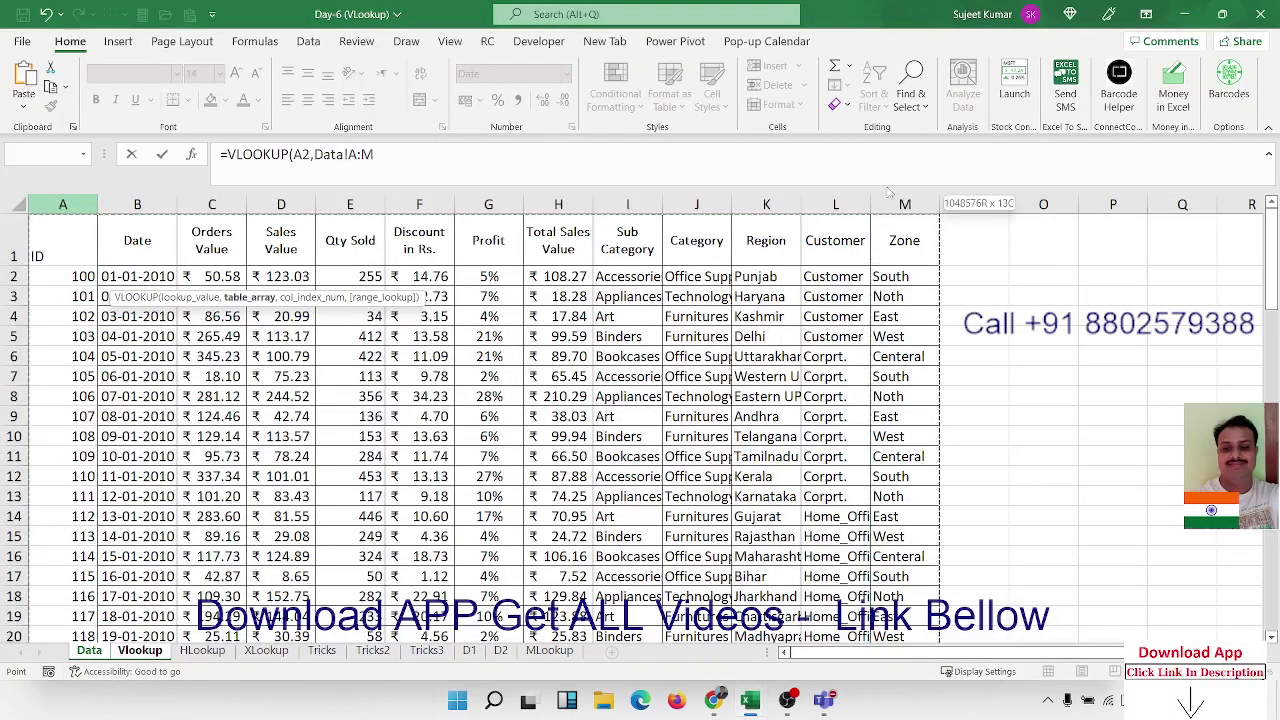
Finish the lookup with column 2 and FALSE, so B2 returns 11-01-2010.
type(",")
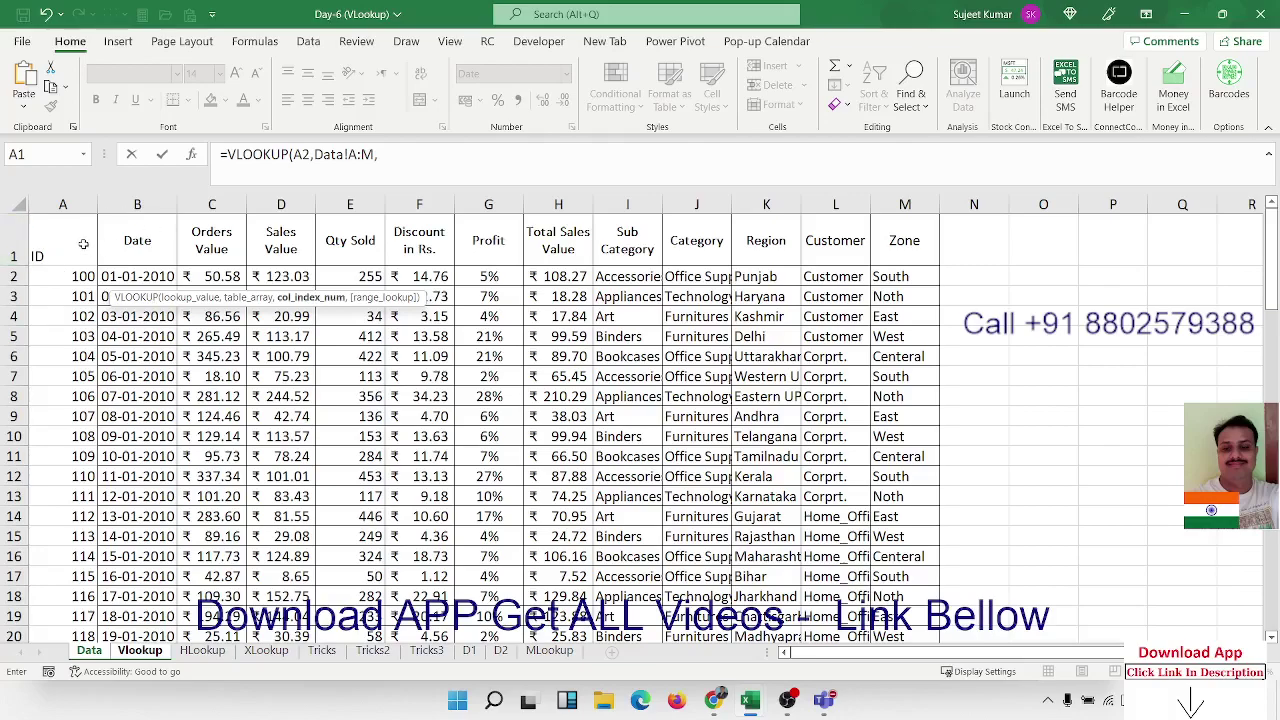
type("2")
type(",")
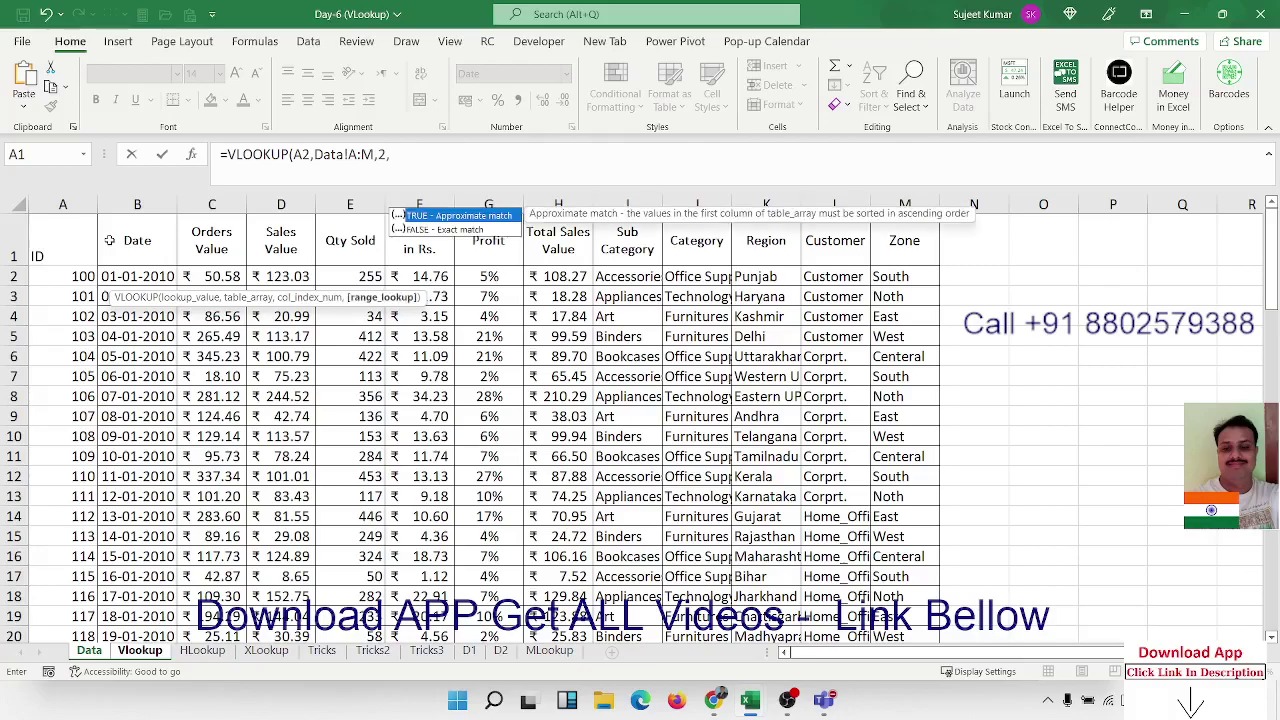
type("0")
left_click(268, 229)
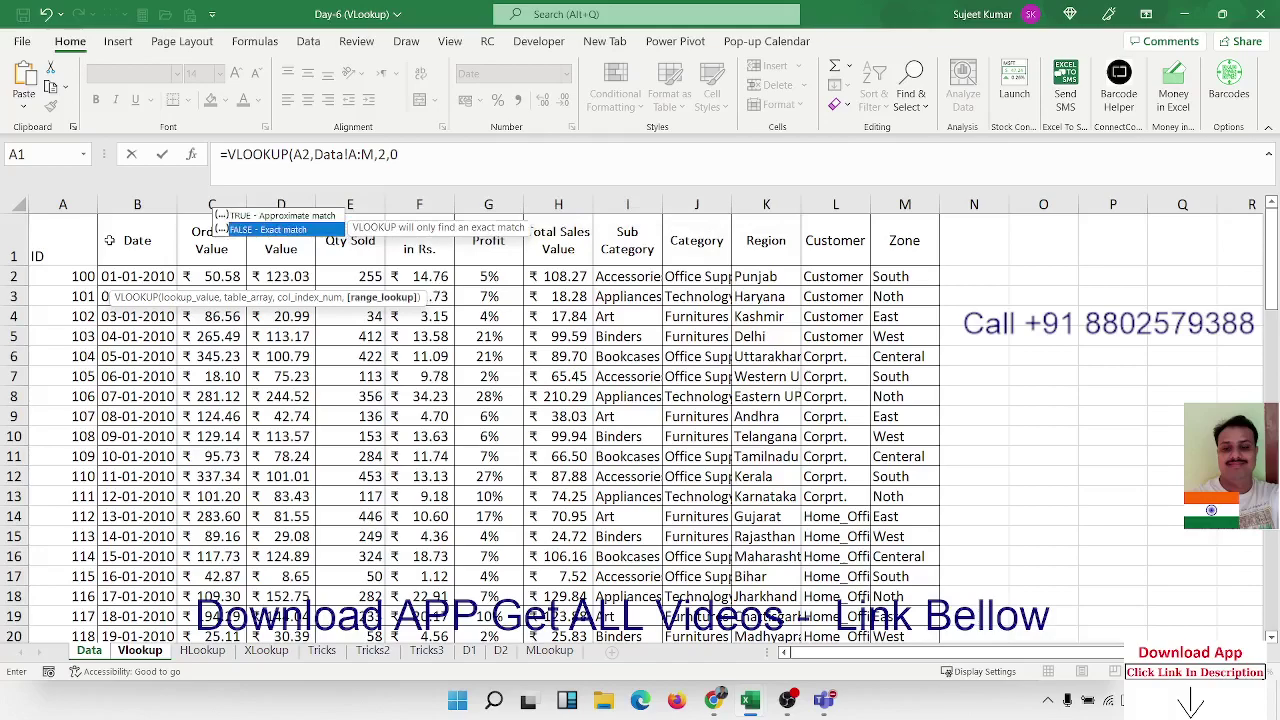
key("Tab")
key("Return")
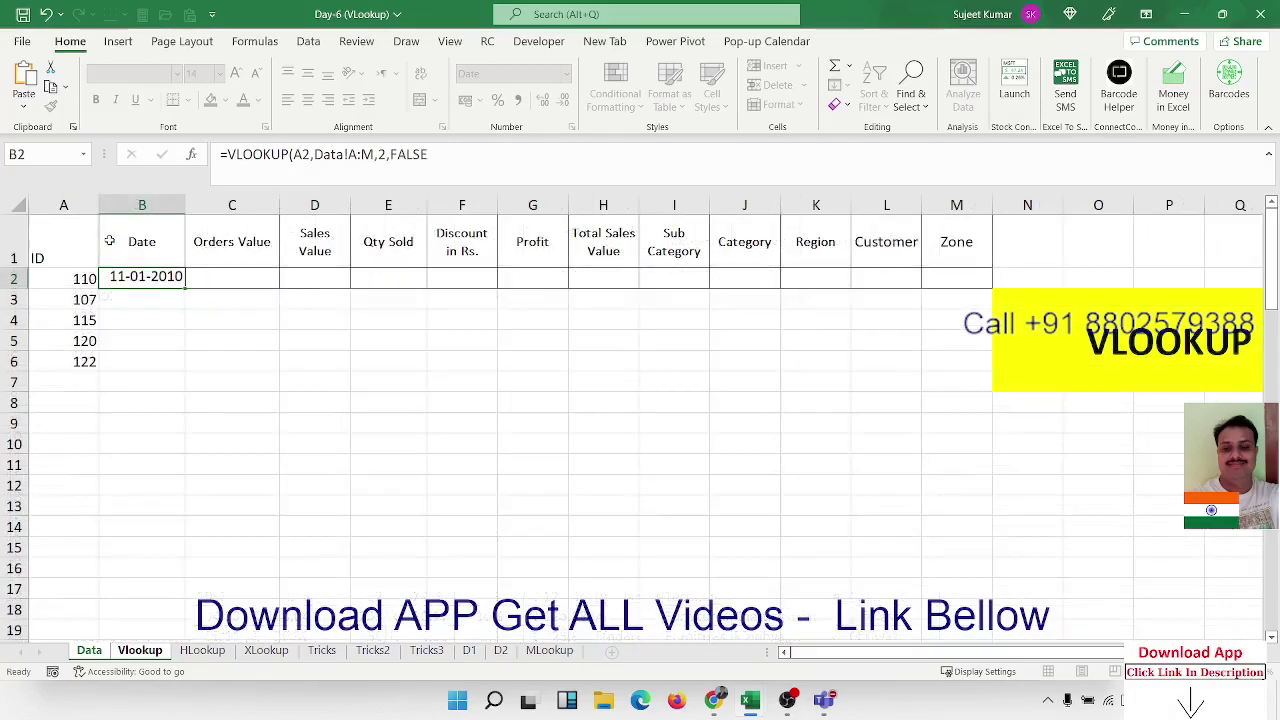
key("Up")
Enter =VLOOKUP(A2,Data!A:M,3,0) in C2 for the Orders Value.
key("Up")
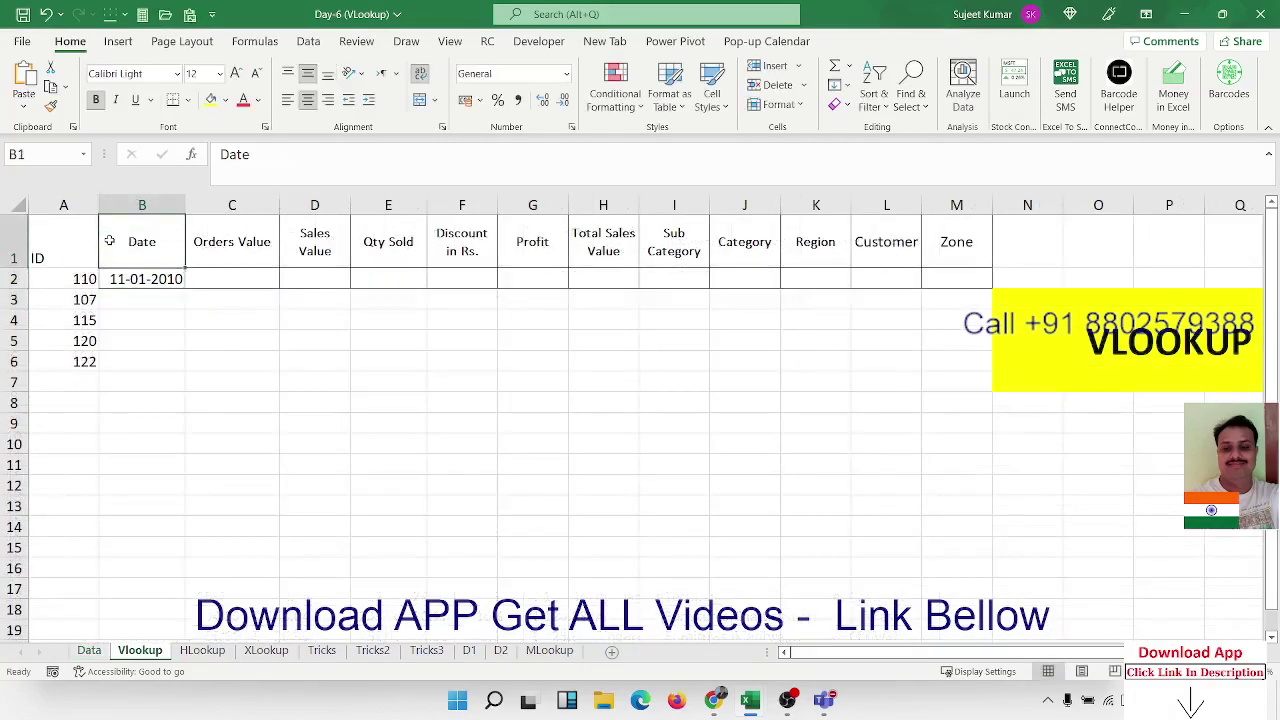
key("Down")
key("Left")
key("Right")
key("Up")
key("Down")
key("Right")
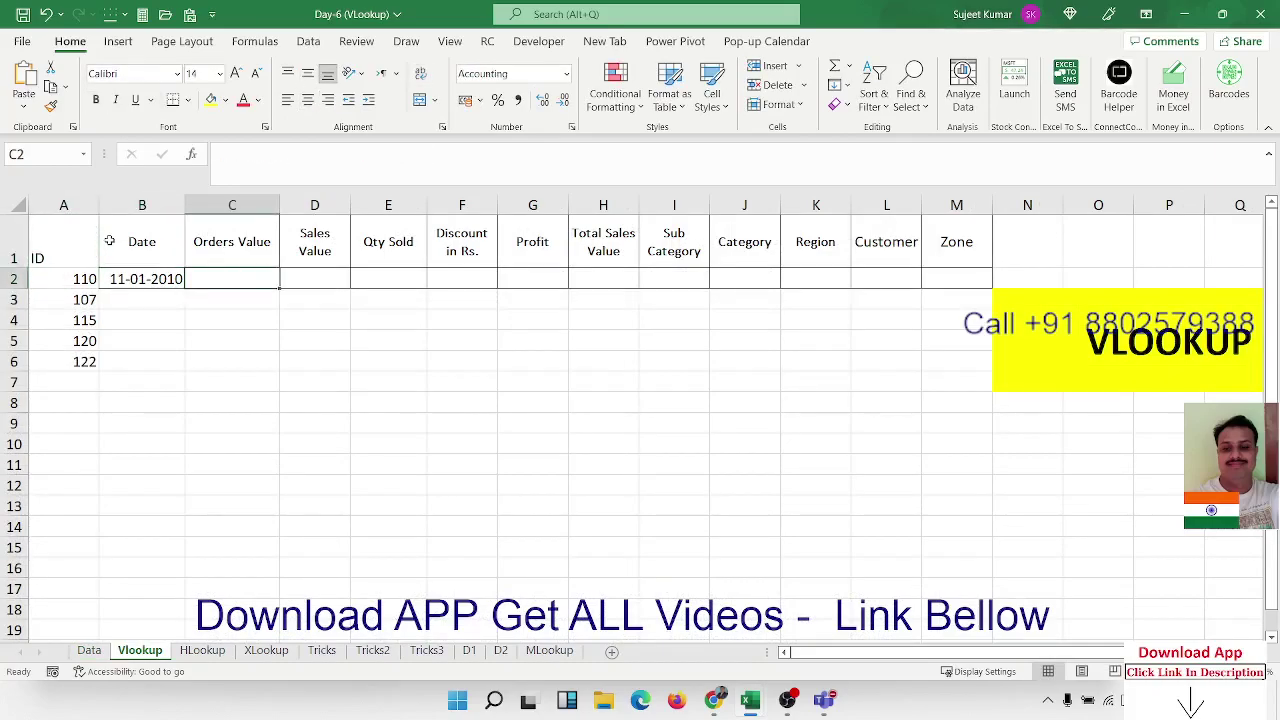
type("=vl")
key("Tab")
key("Left")
key("Left")
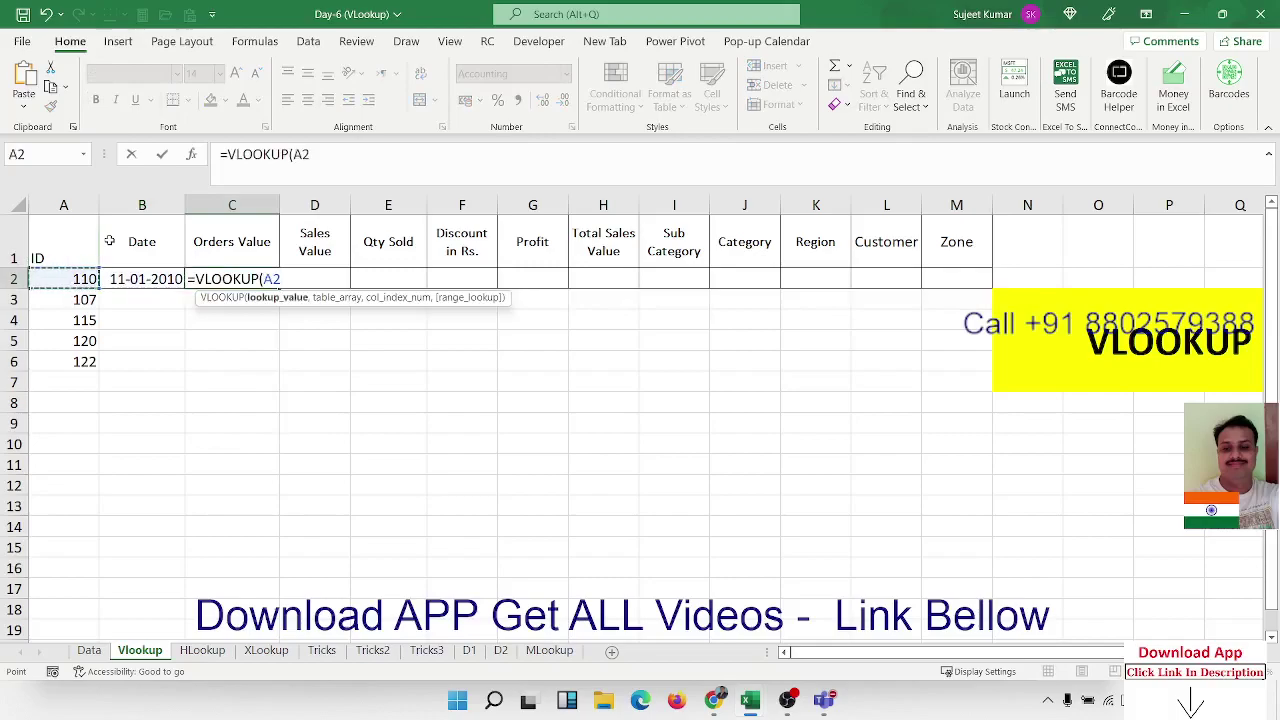
type(",")
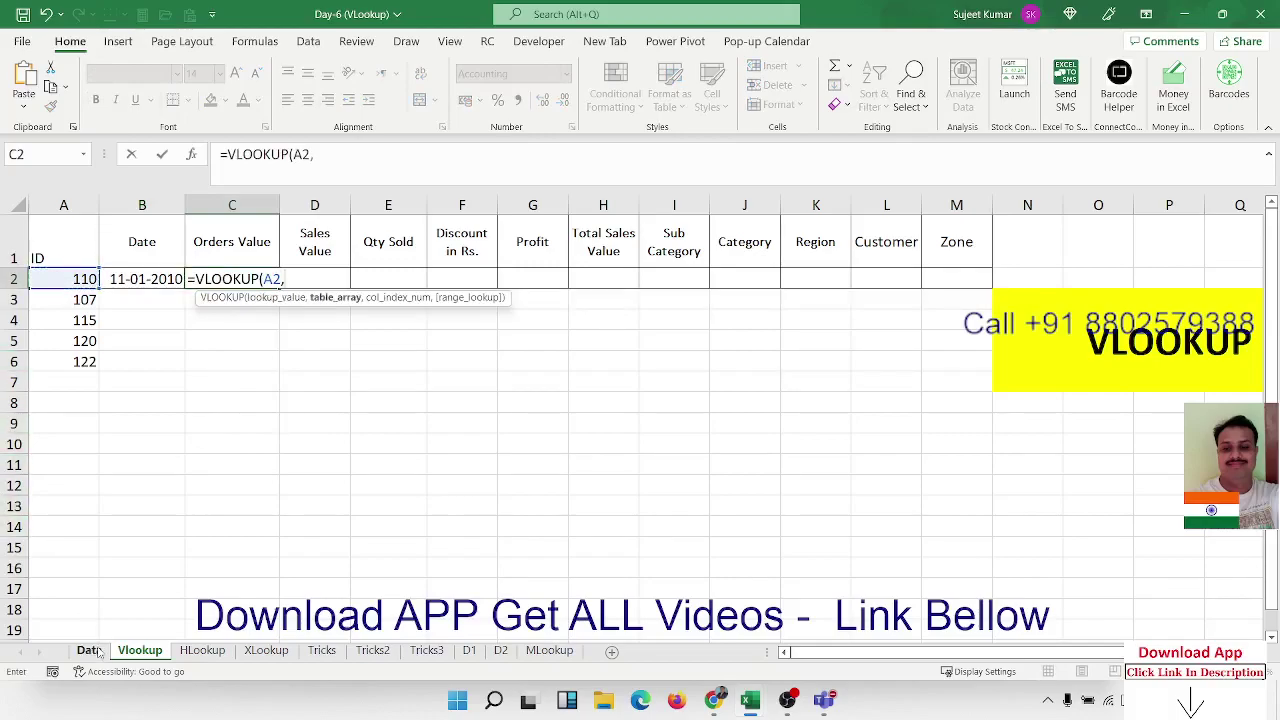
left_click(88, 651)
left_click_drag(83, 205, 876, 200)
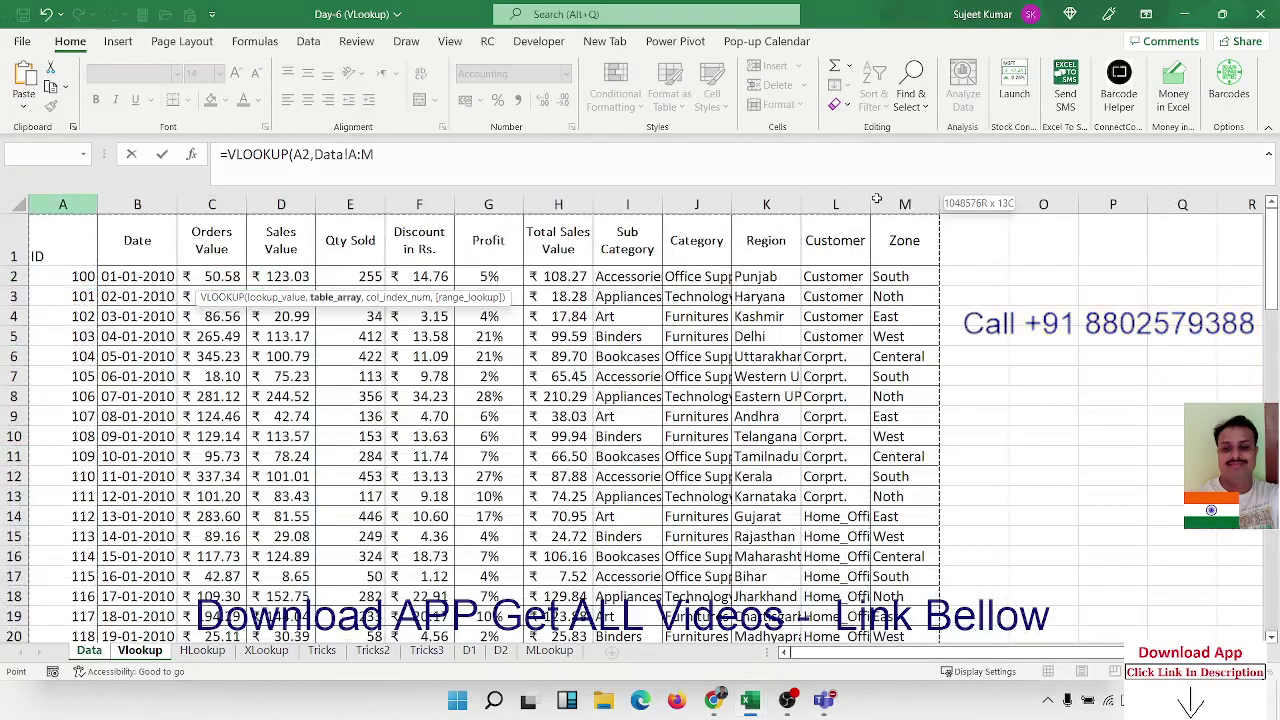
type(",")
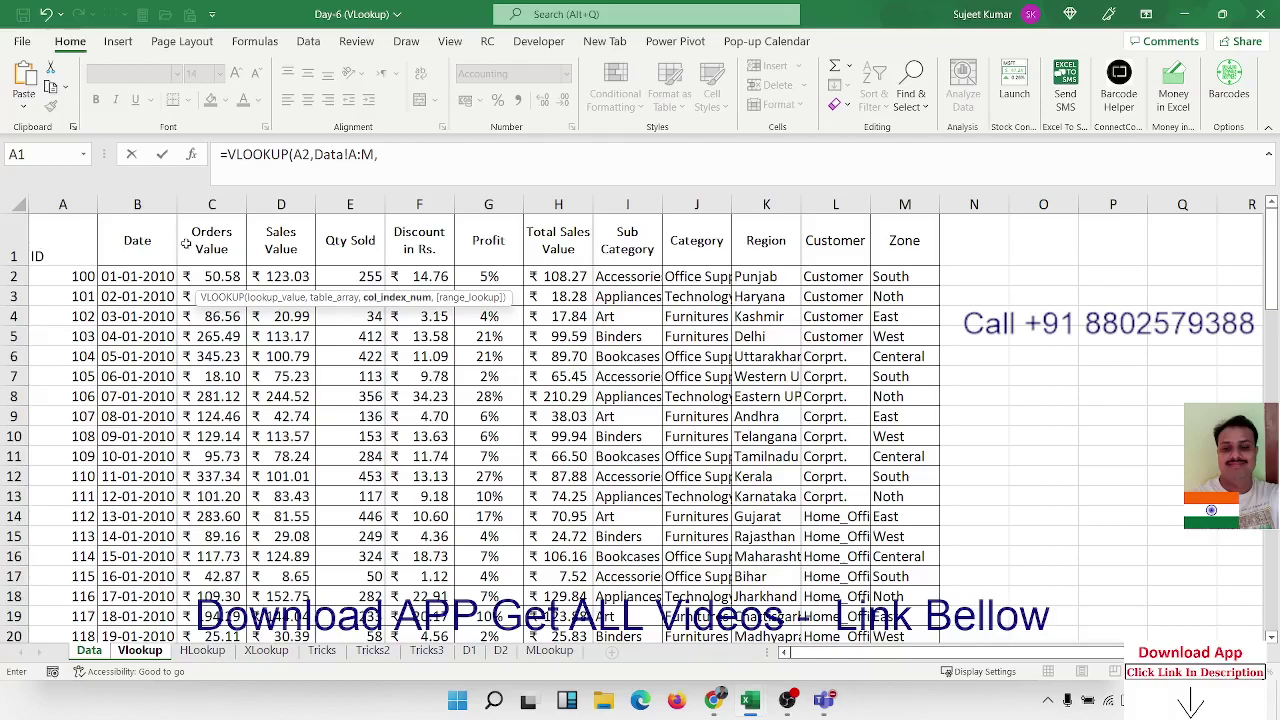
type("3,")
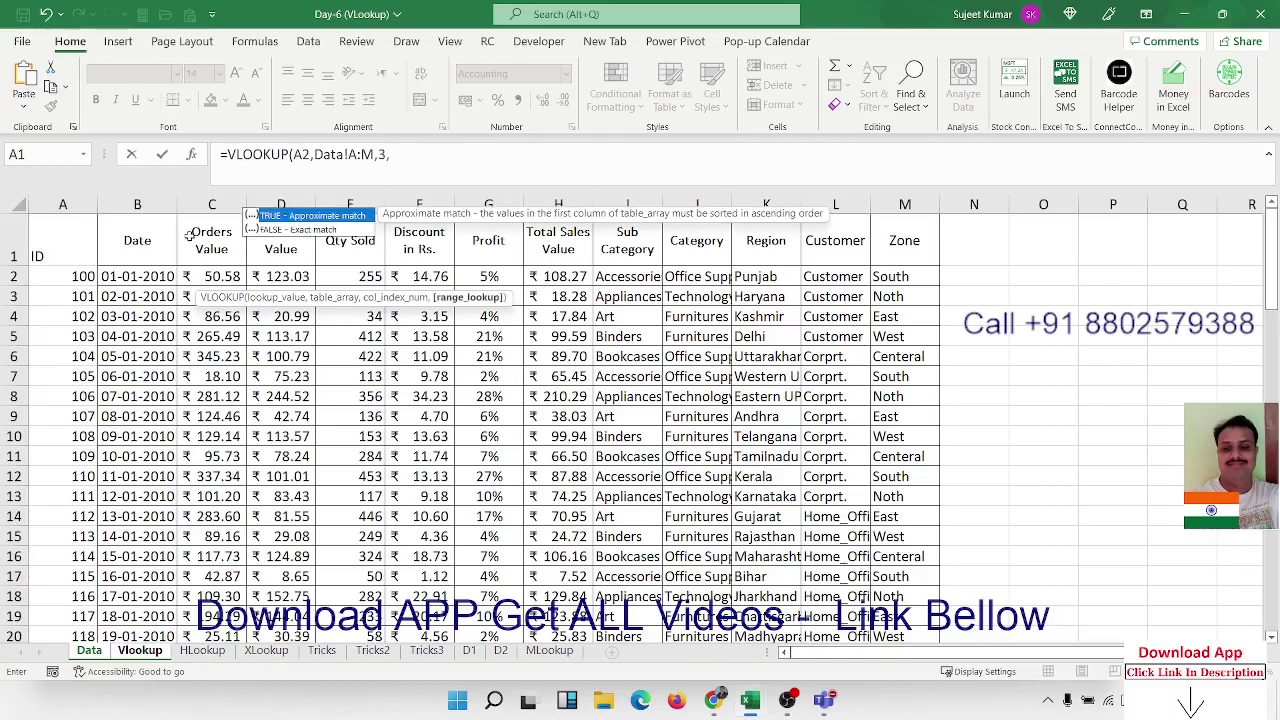
type("0")
key("Return")
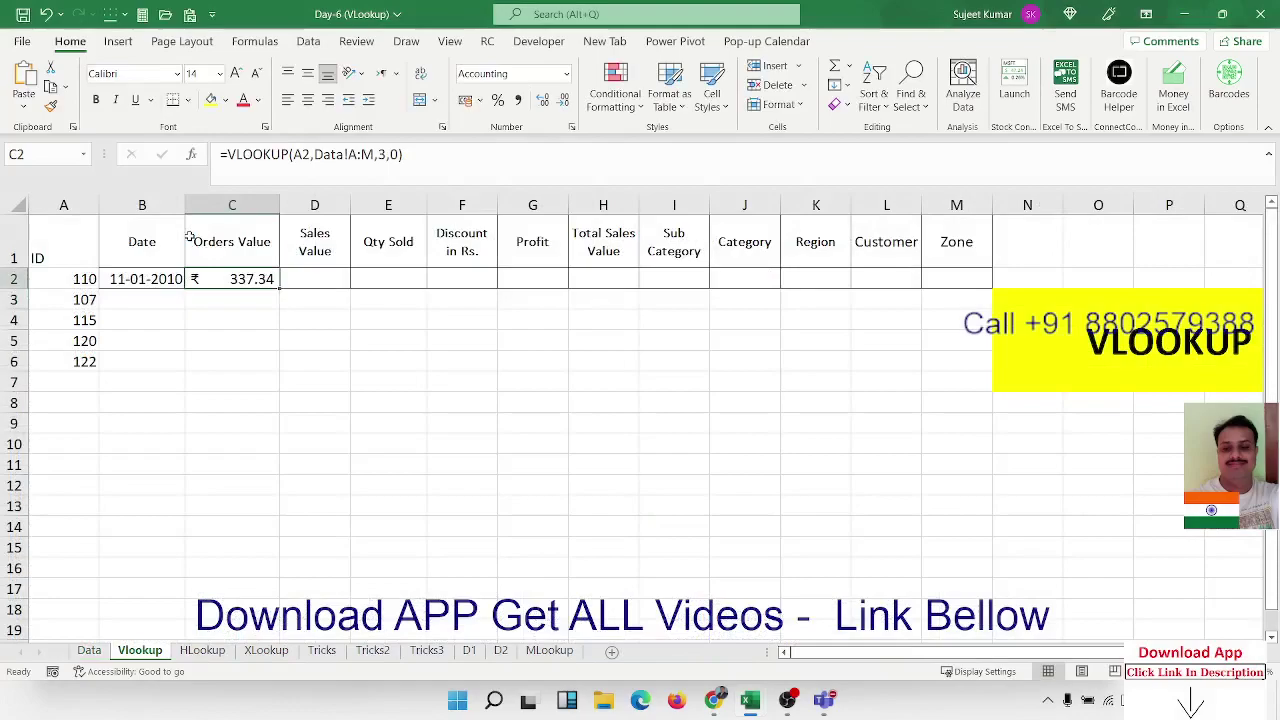
Change the ID in A2 to 115, updating results to 16-01-2010 and 42.87.
key("Left")
key("Left")
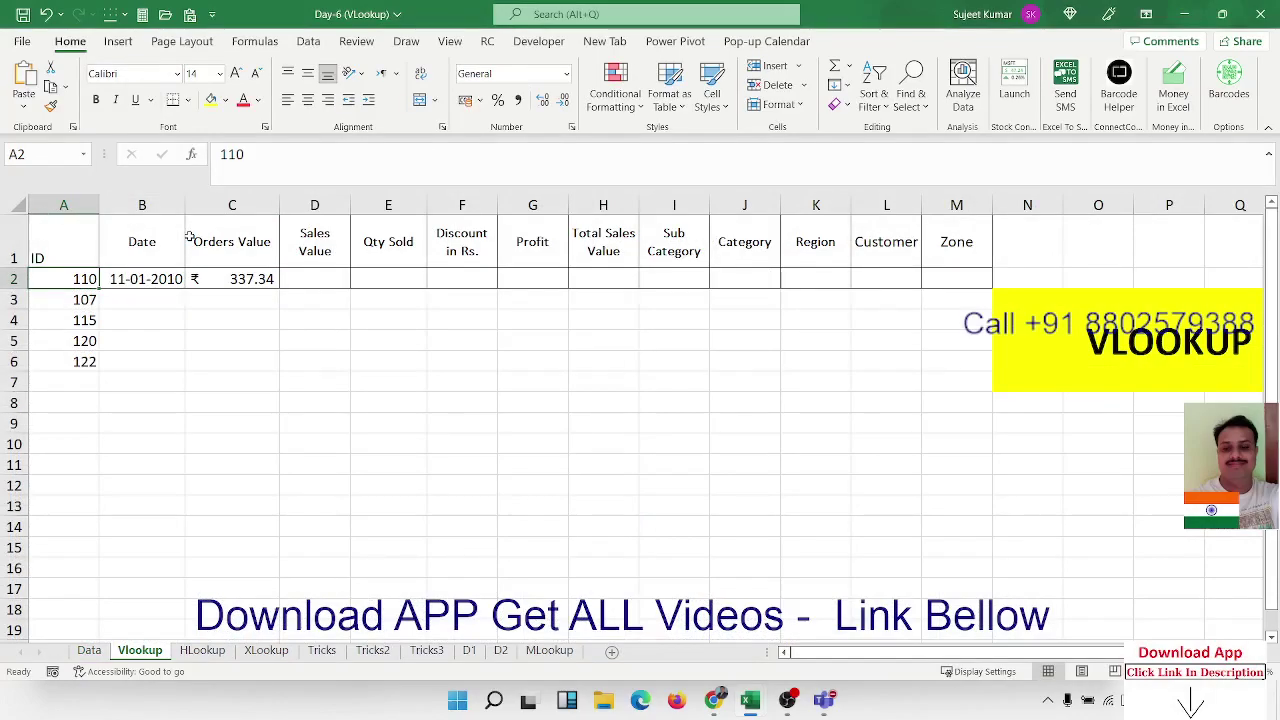
type("115")
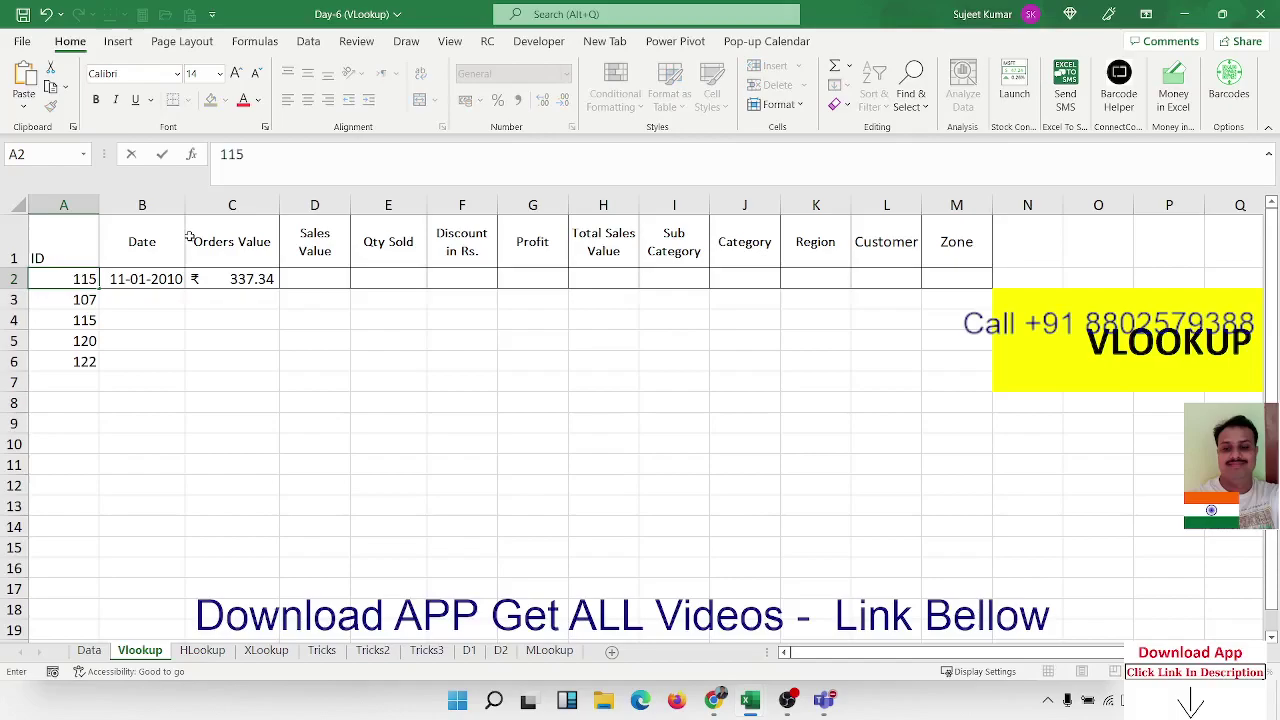
key("Return")
key("Up")
key("Right")
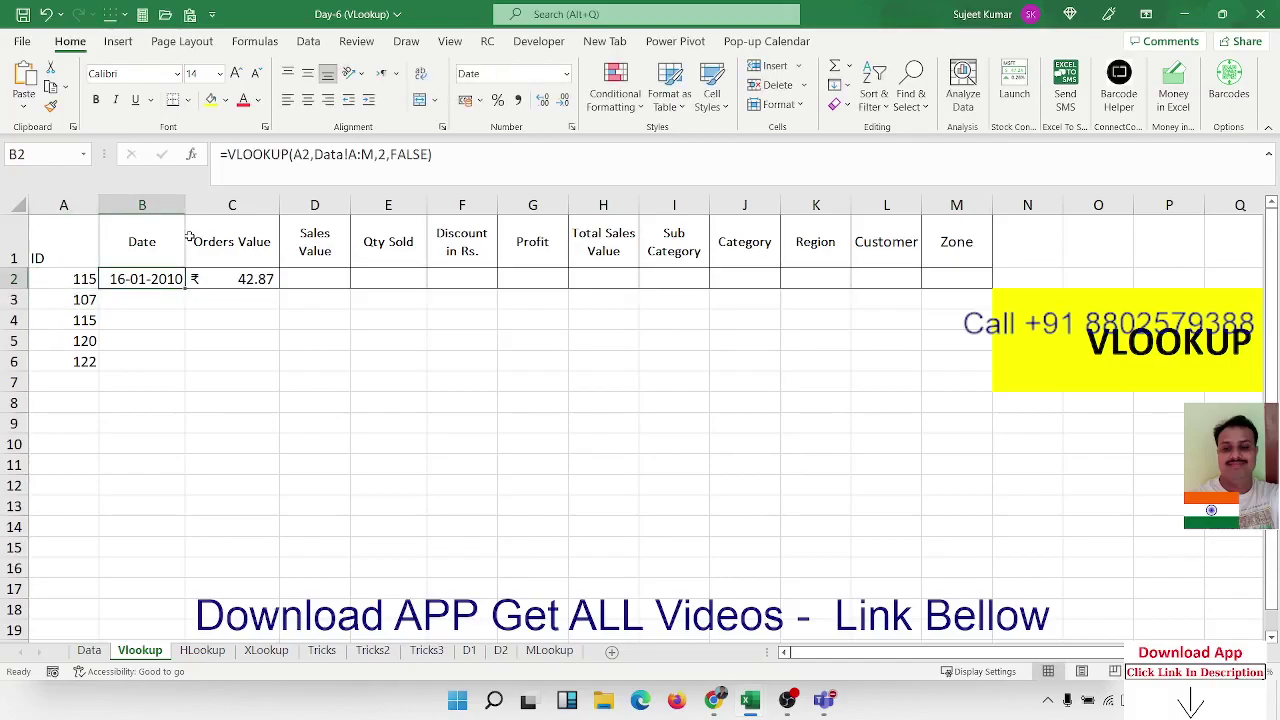
key("Right")
key("Right")
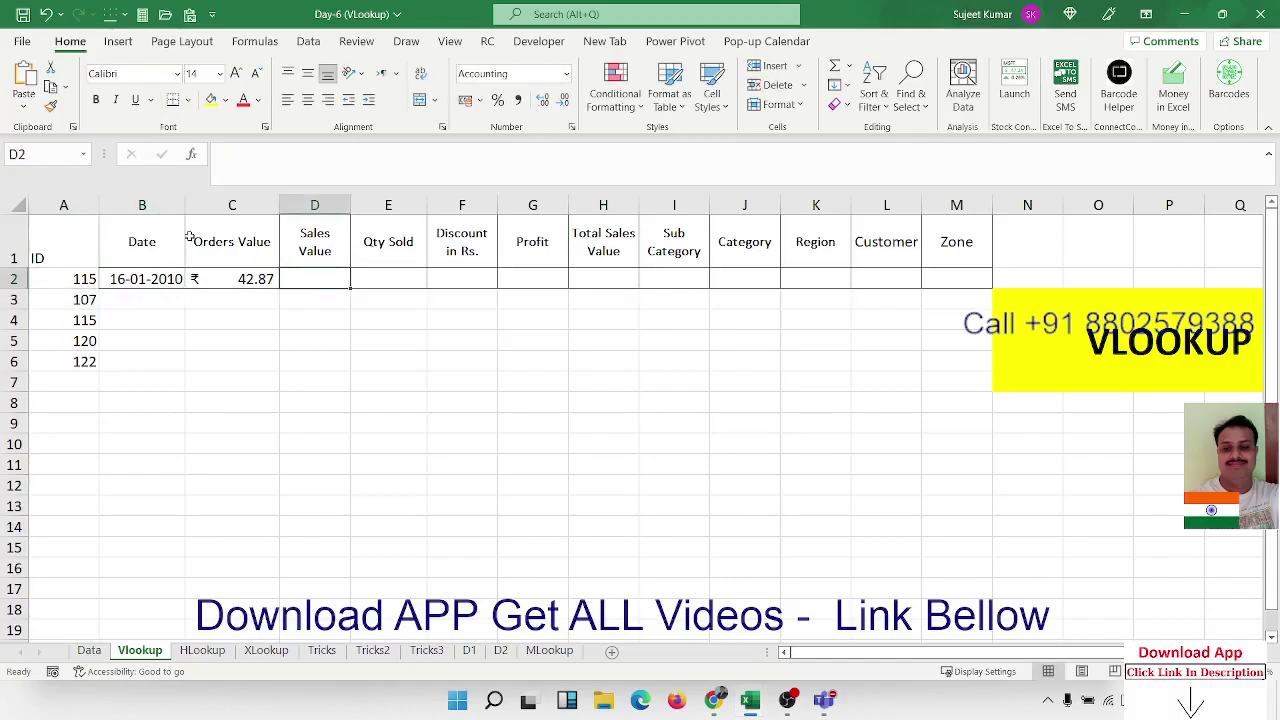
Enter =VLOOKUP(A2,Data!A:M,4,0) in D2 so Sales Value shows 8.65.
type("=vl")
key("Tab")
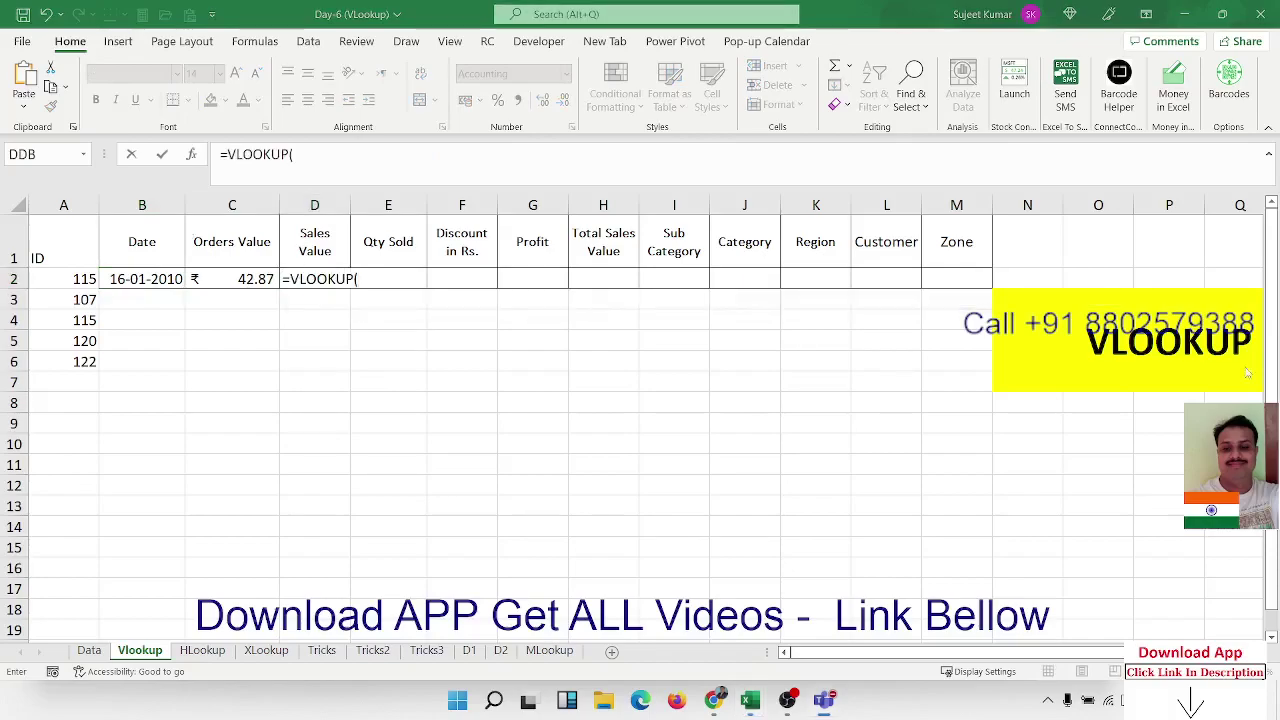
left_click(63, 278)
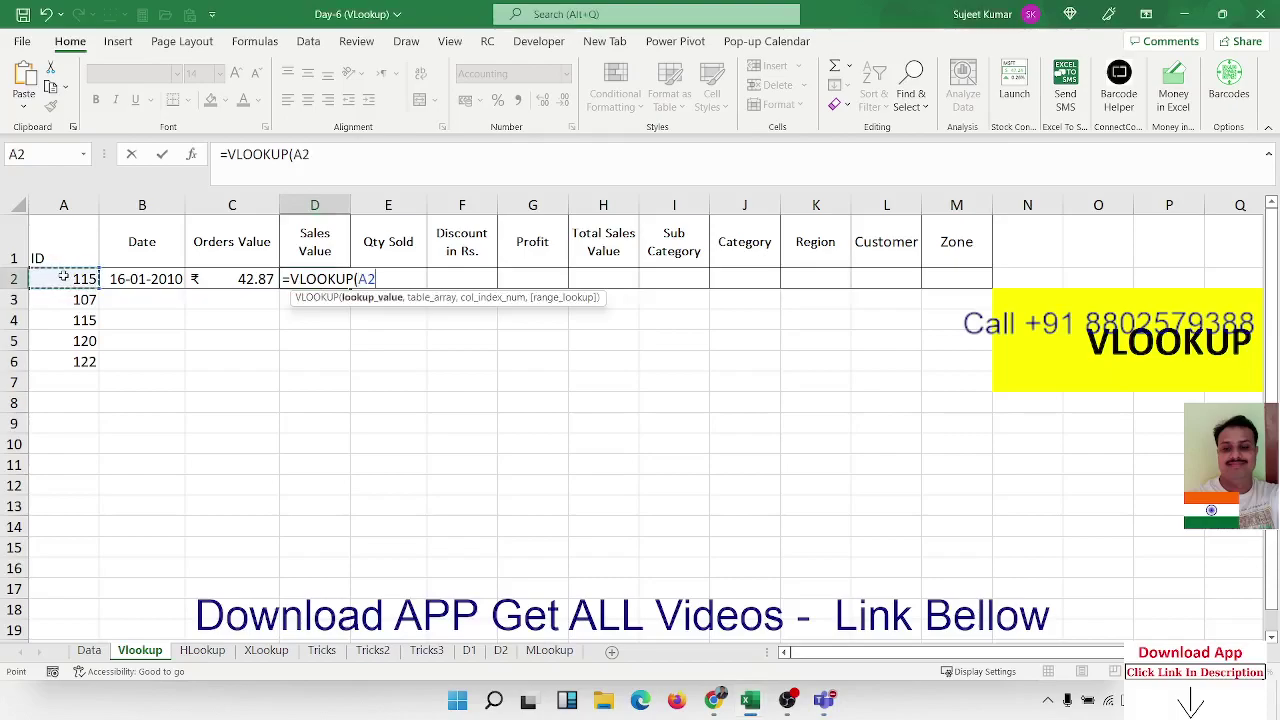
type(",")
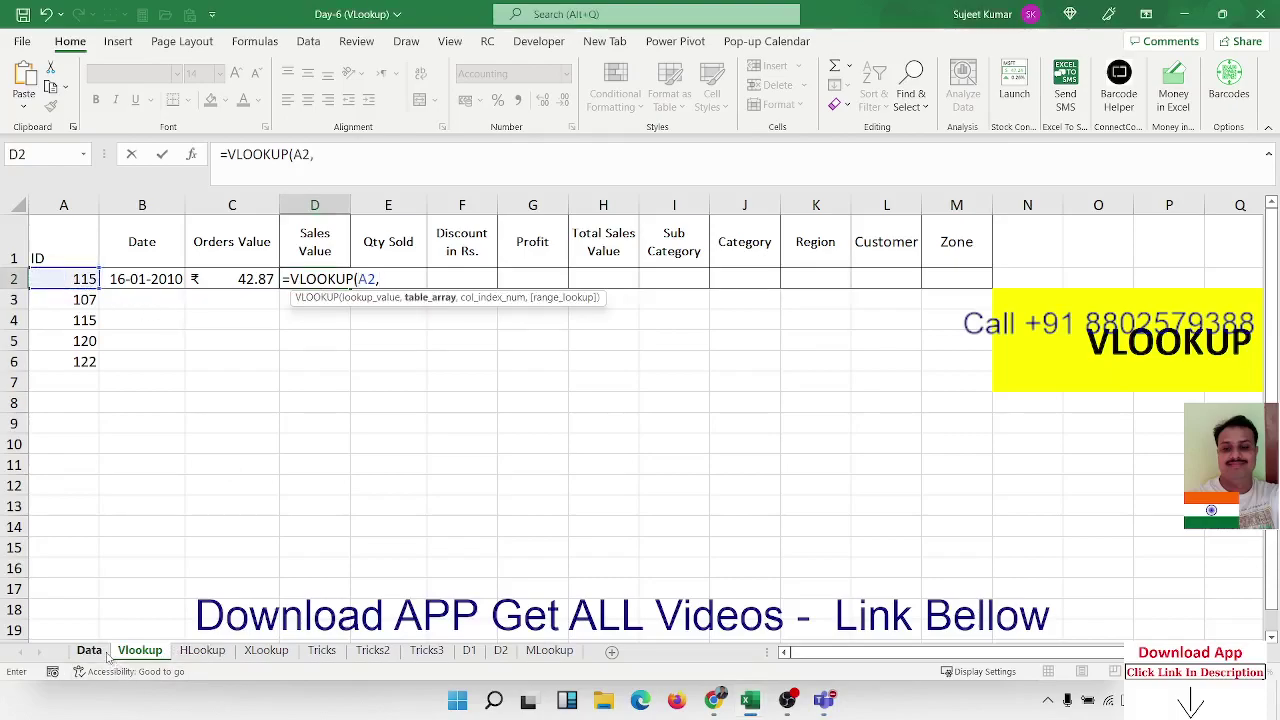
left_click(92, 650)
left_click_drag(62, 204, 874, 196)
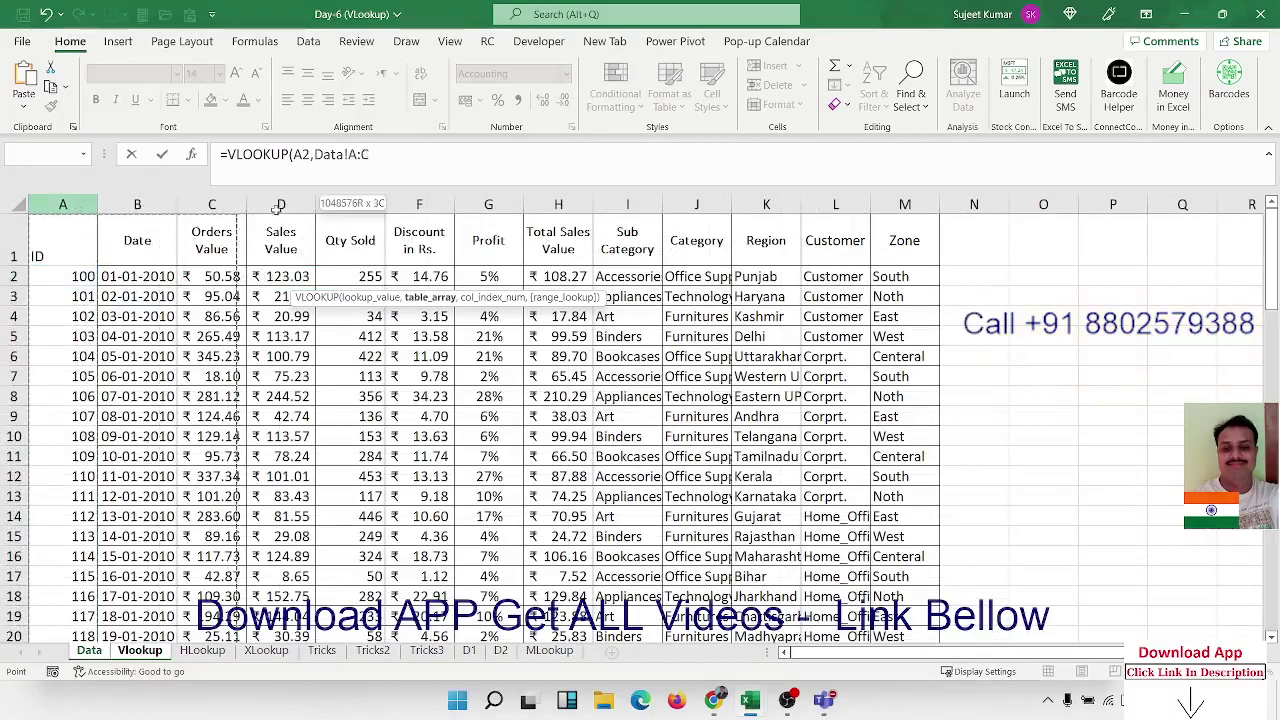
type(",")
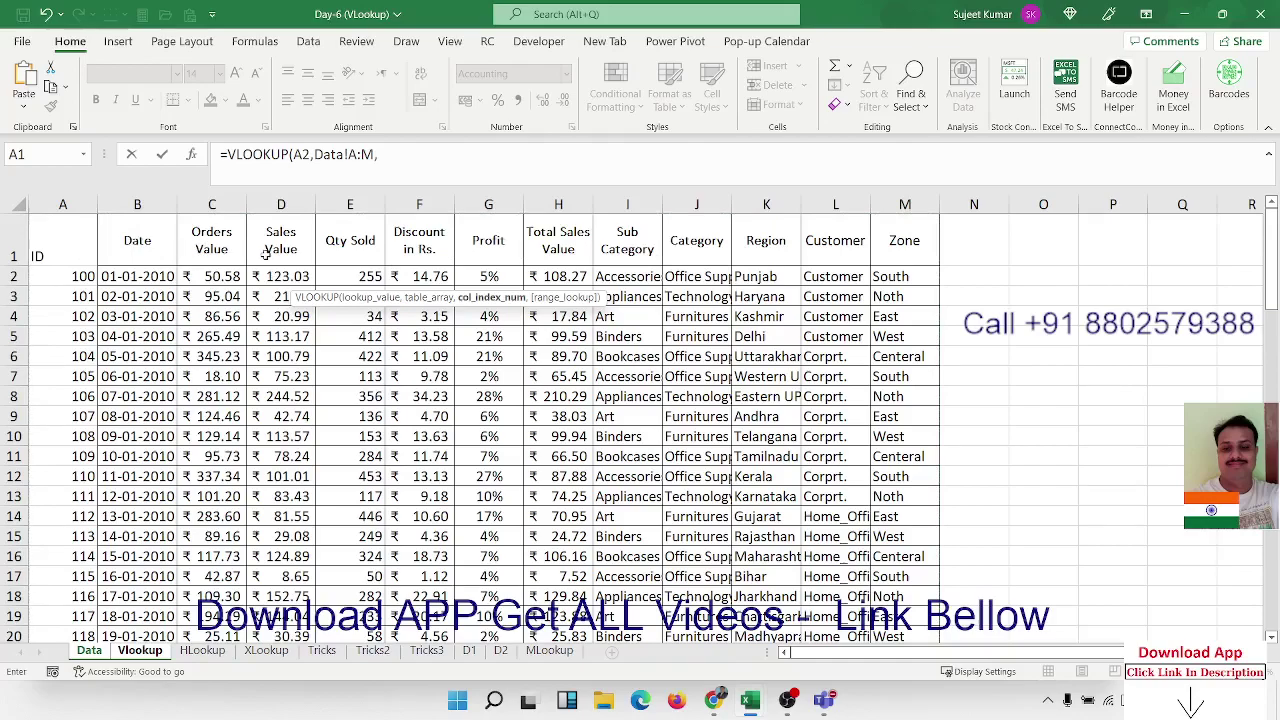
type("4")
type(",0")
key("Return")
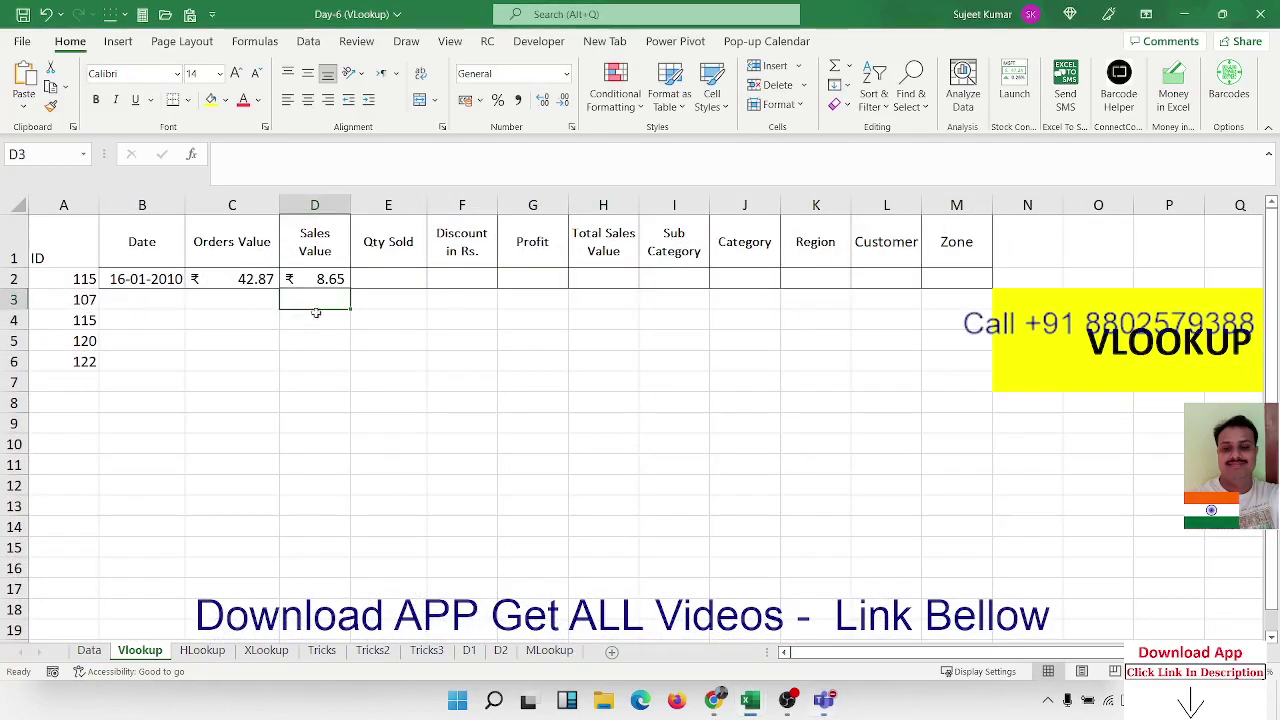
left_click(330, 281)
left_click(375, 280)
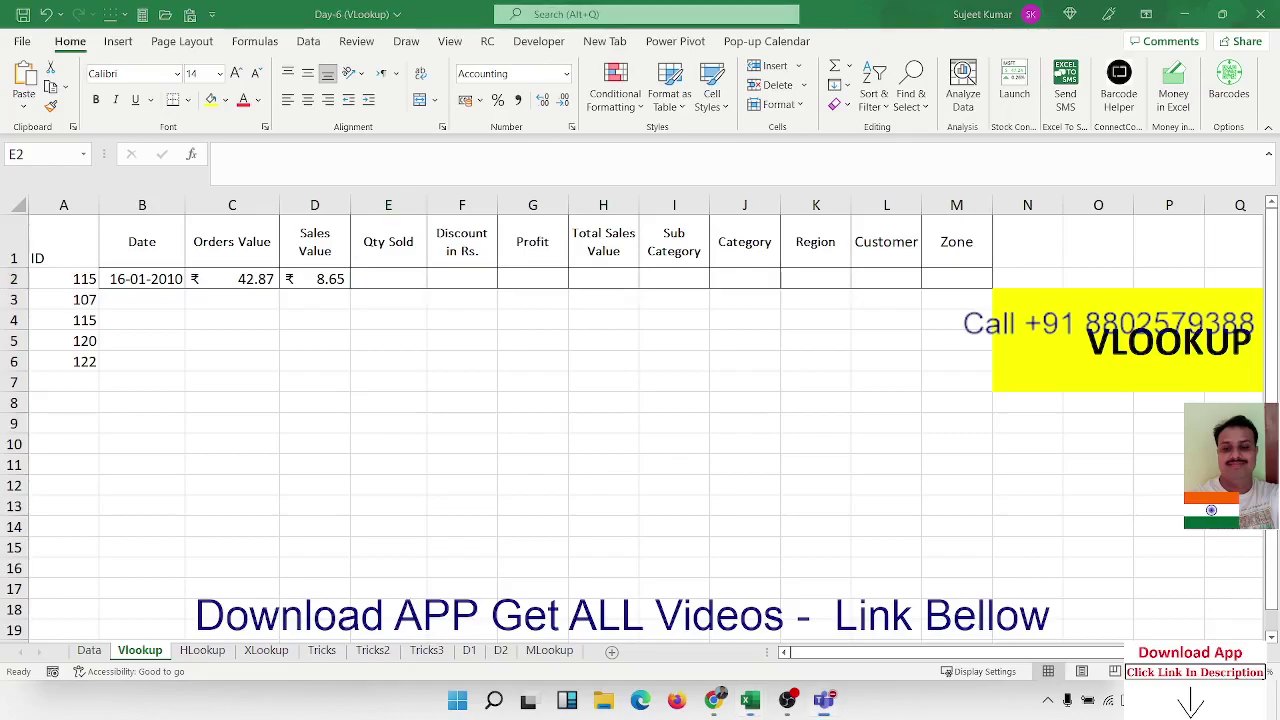
Enter =VLOOKUP(A2,Data!A:M,5,0) in E2 so Qty Sold returns 50.
left_click(358, 280)
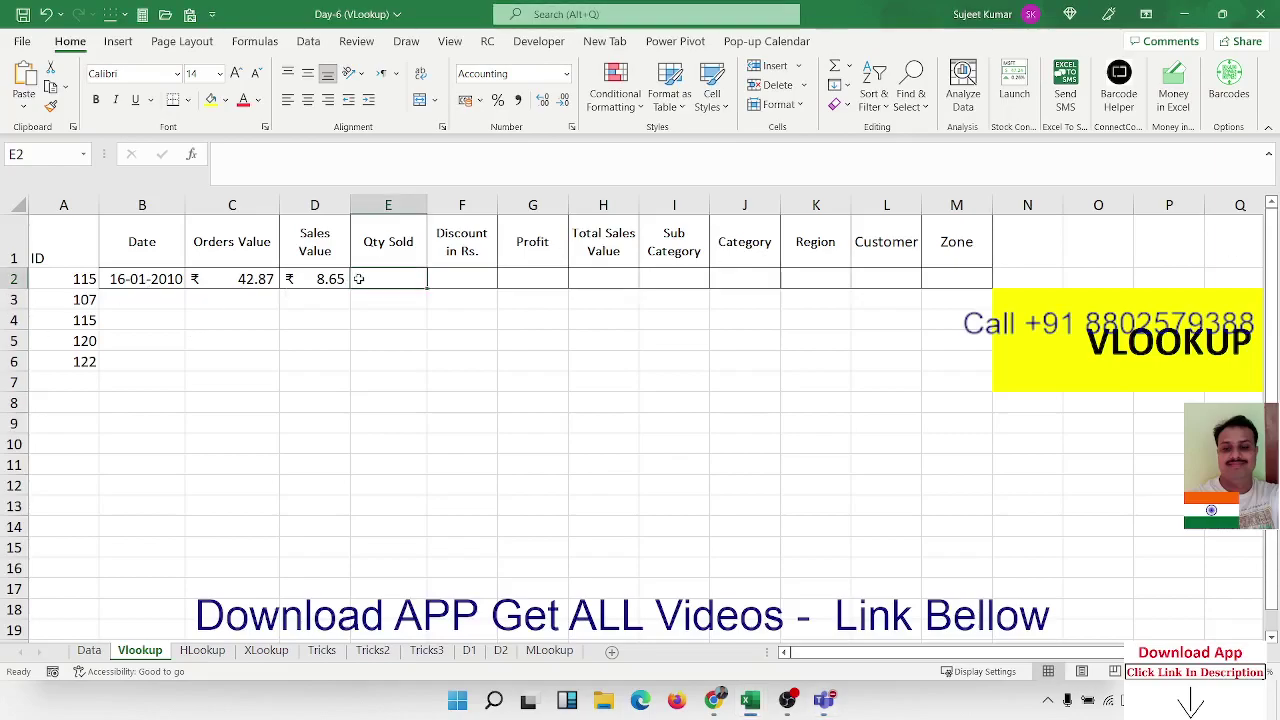
type("=vl")
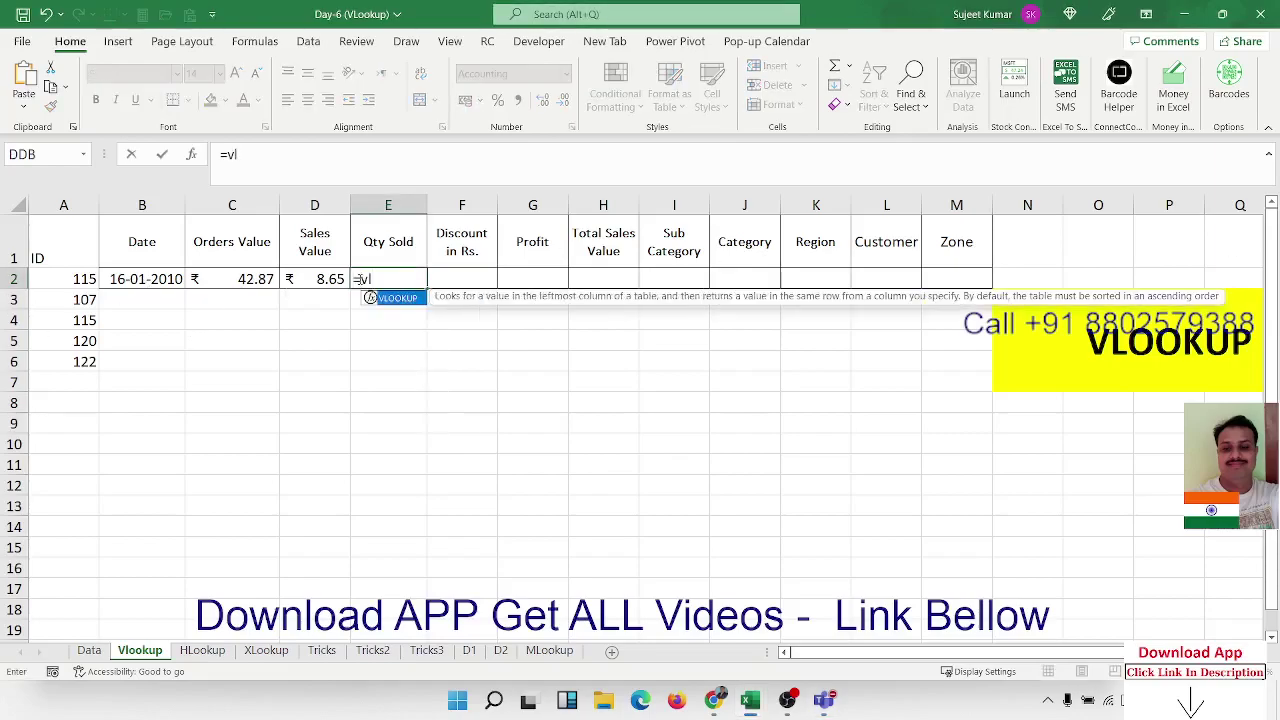
key("Tab")
left_click(76, 284)
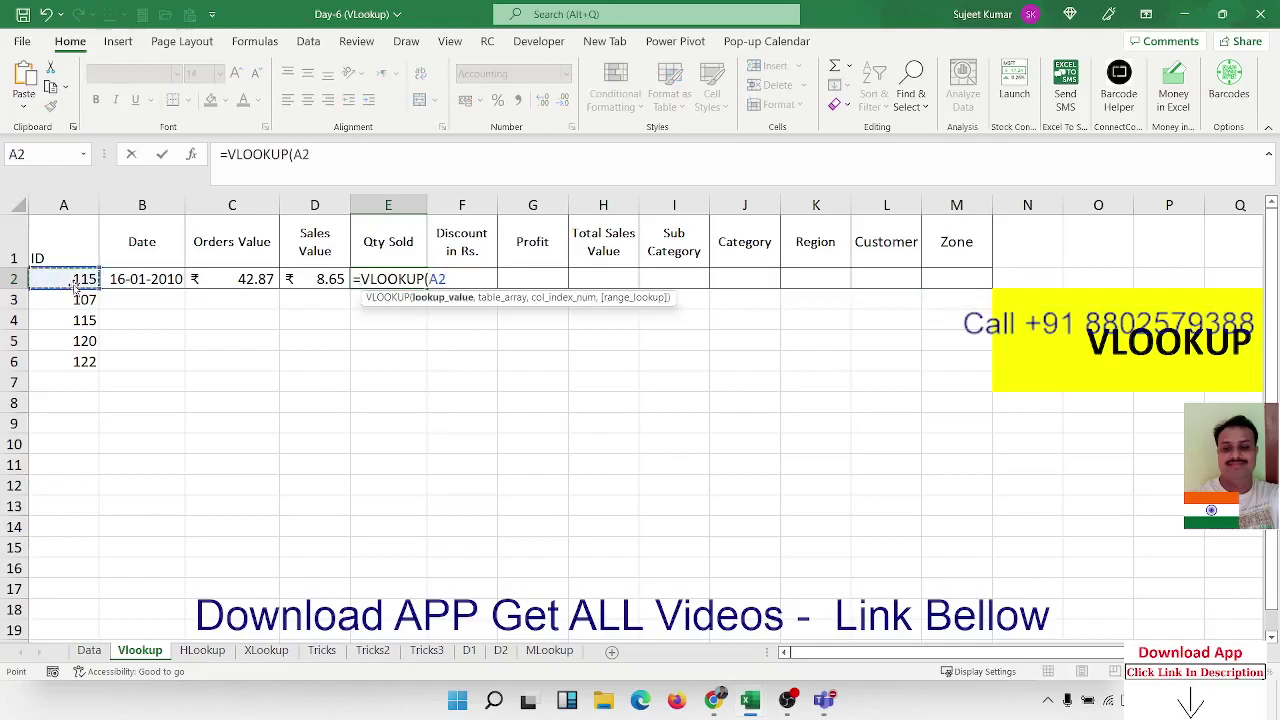
type(",")
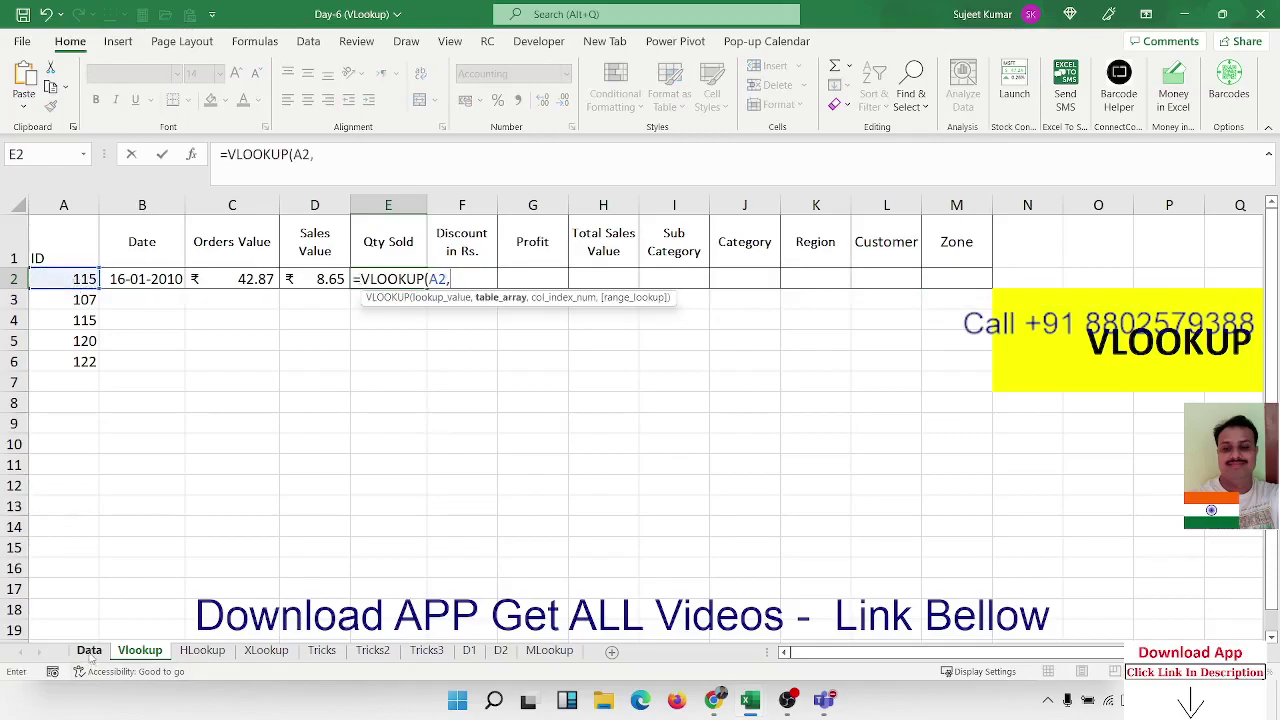
left_click(89, 650)
left_click_drag(88, 205, 905, 203)
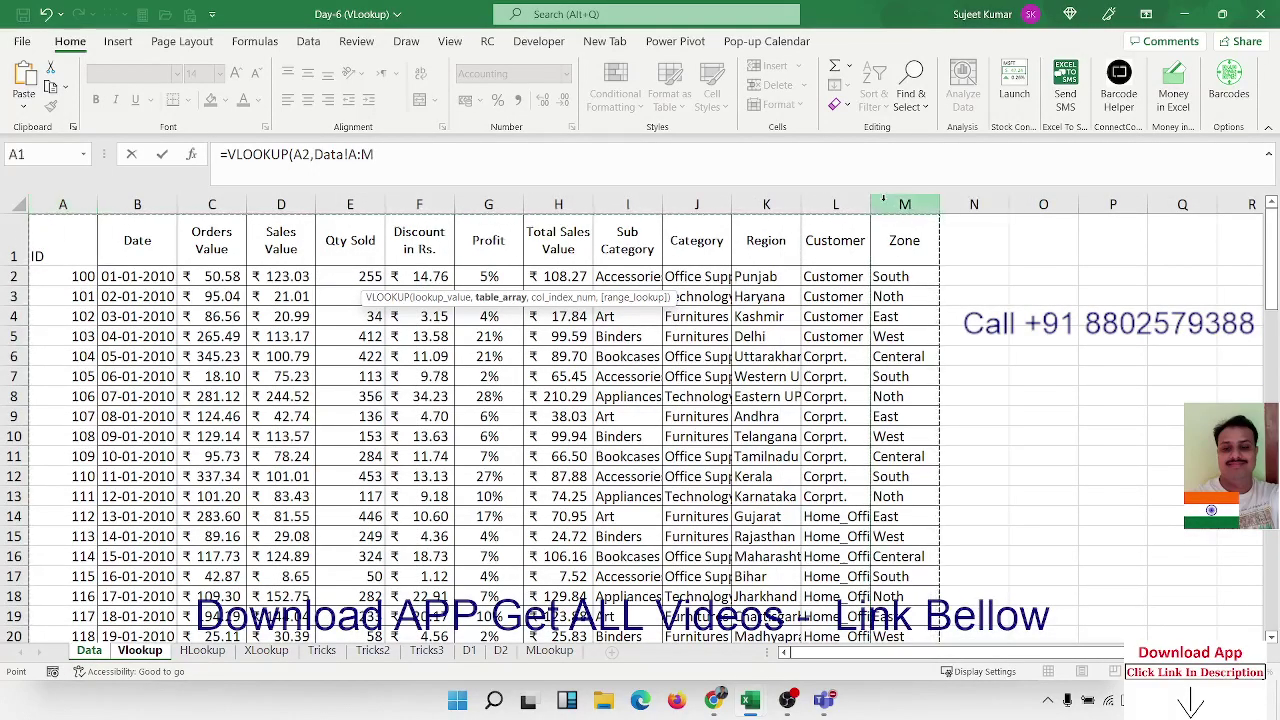
type(",")
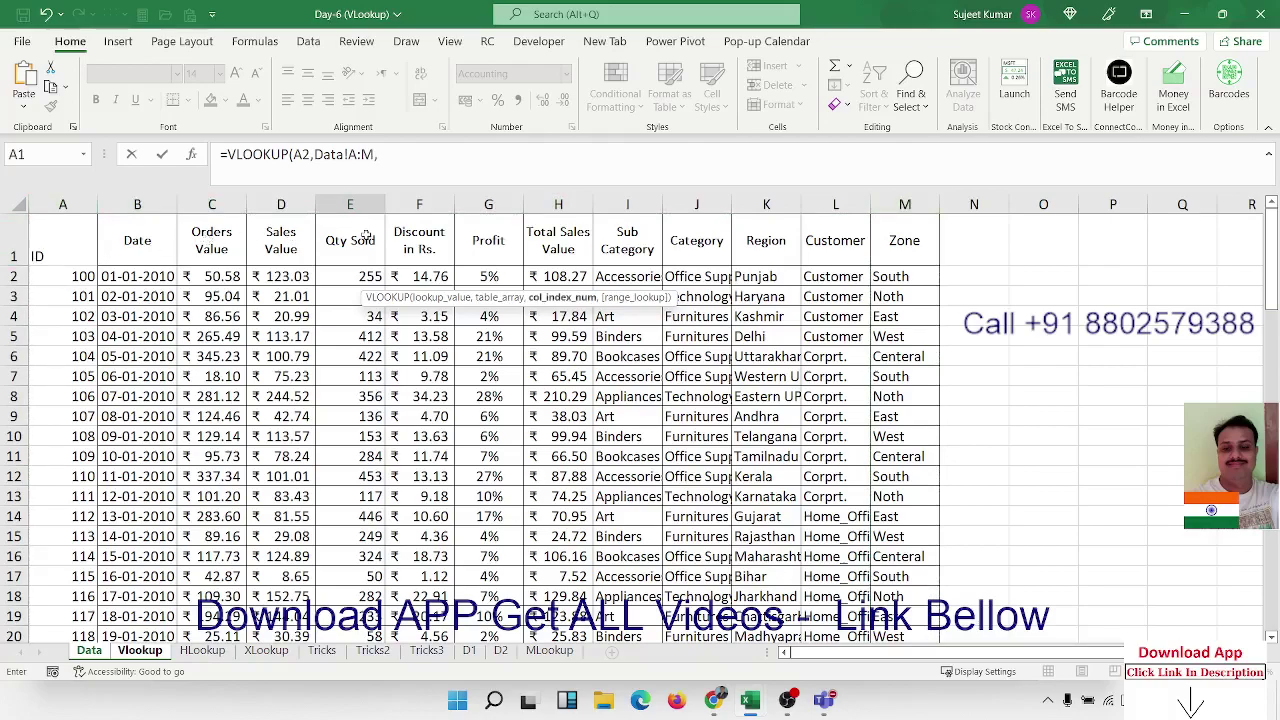
type("5,0")
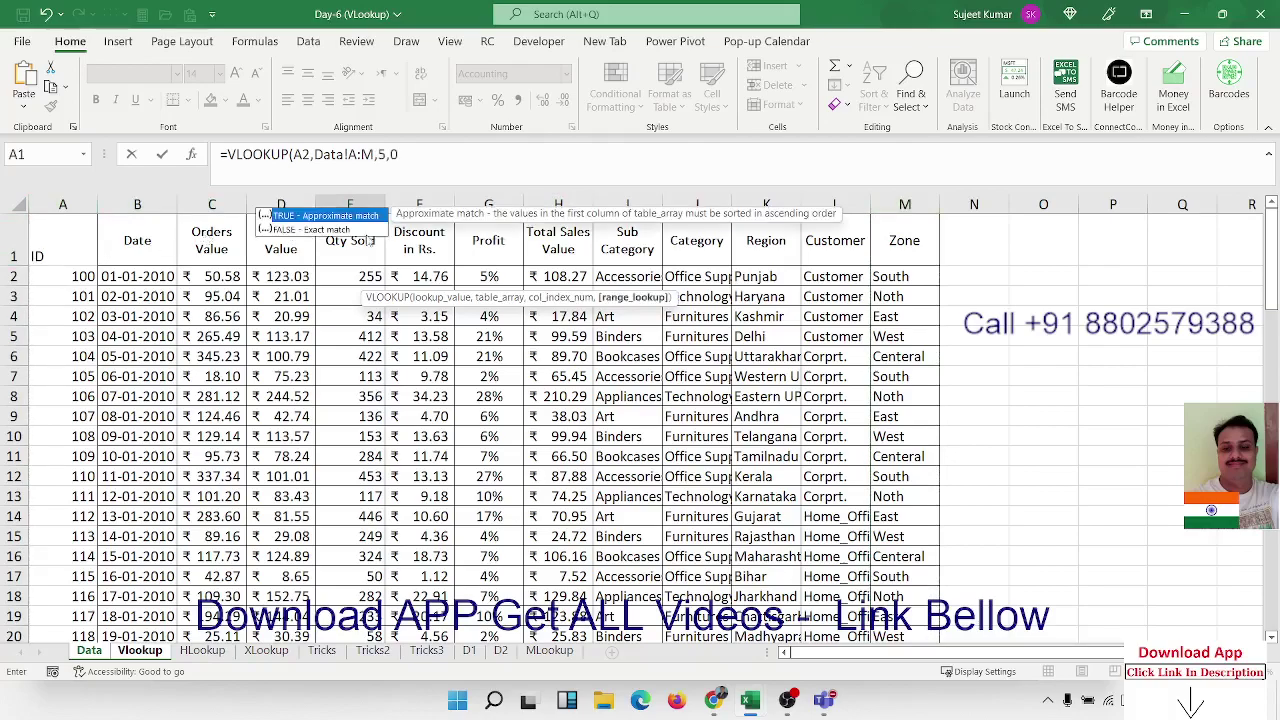
key("Return")
key("Up")
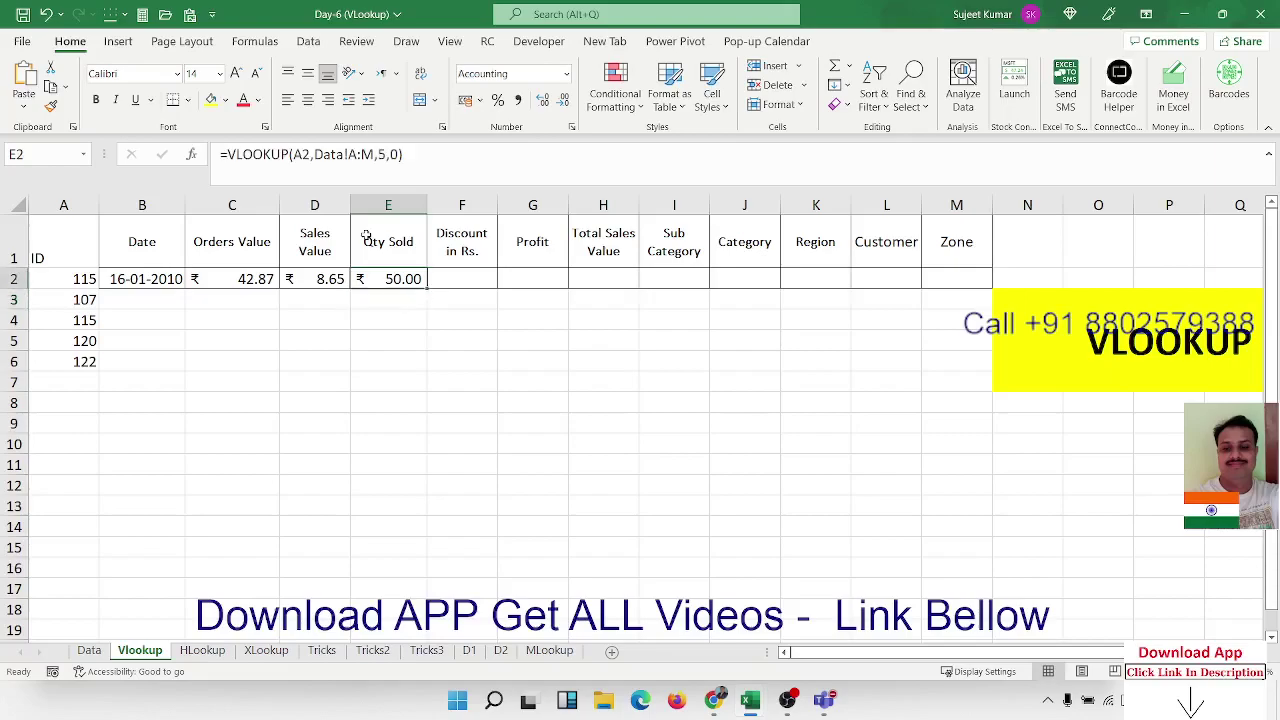
Select the header cells from Discount onward and bring up Format Cells.
key("Right")
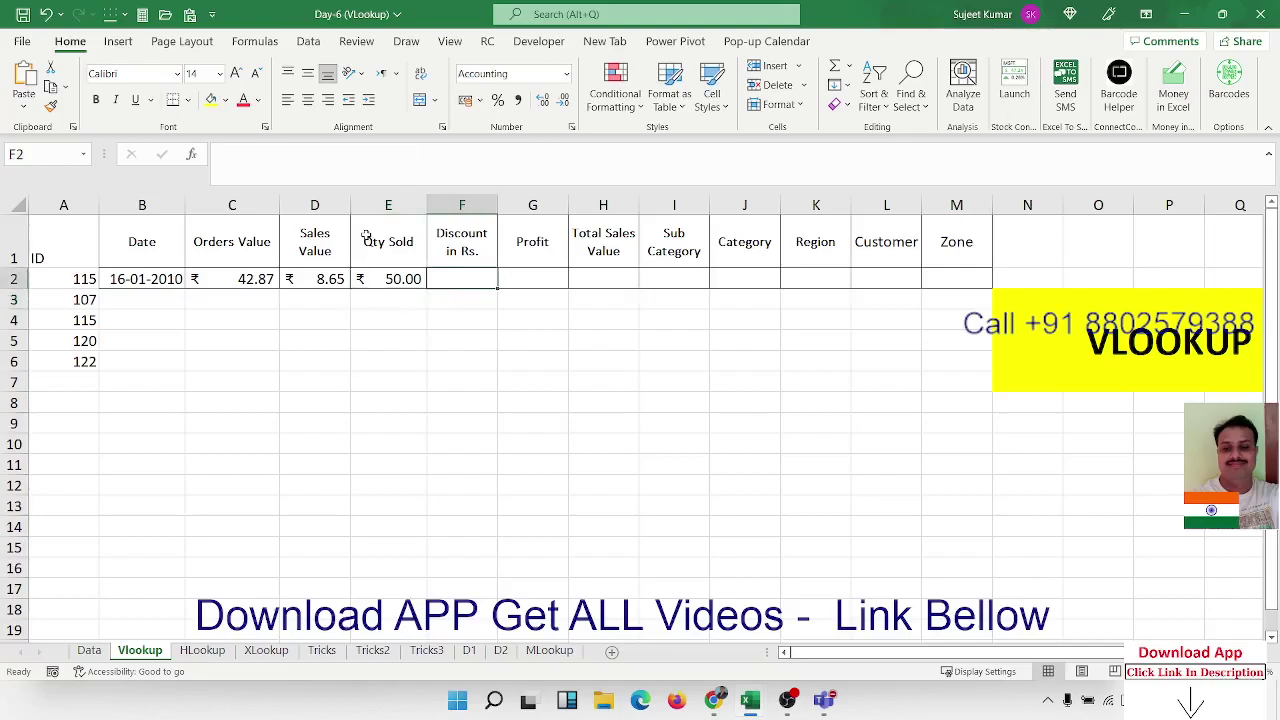
key("Up")
key("shift+Right")
key("shift+Right")
key("shift+Right")
key("shift+Right")
key("shift+Right")
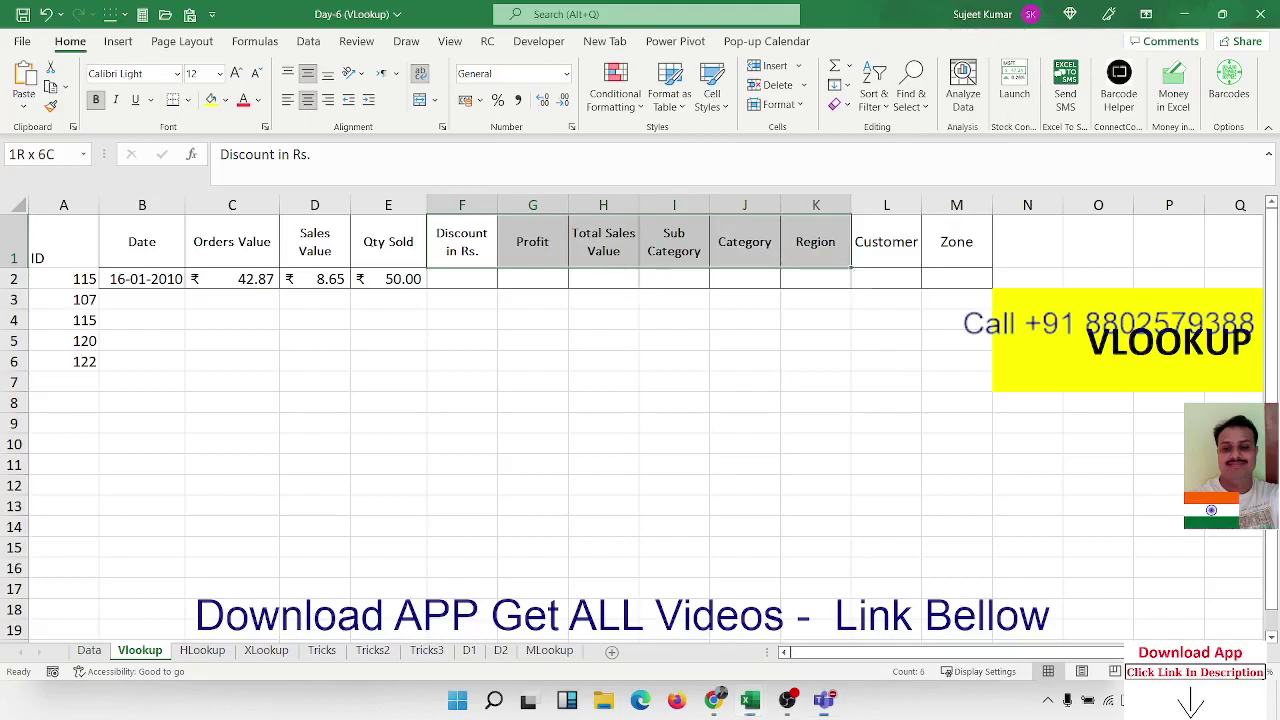
key("ctrl+1")
Change E2's formula to =VLOOKUP($A2,Data!$A:$M,5,0) using absolute references.
left_click(414, 280)
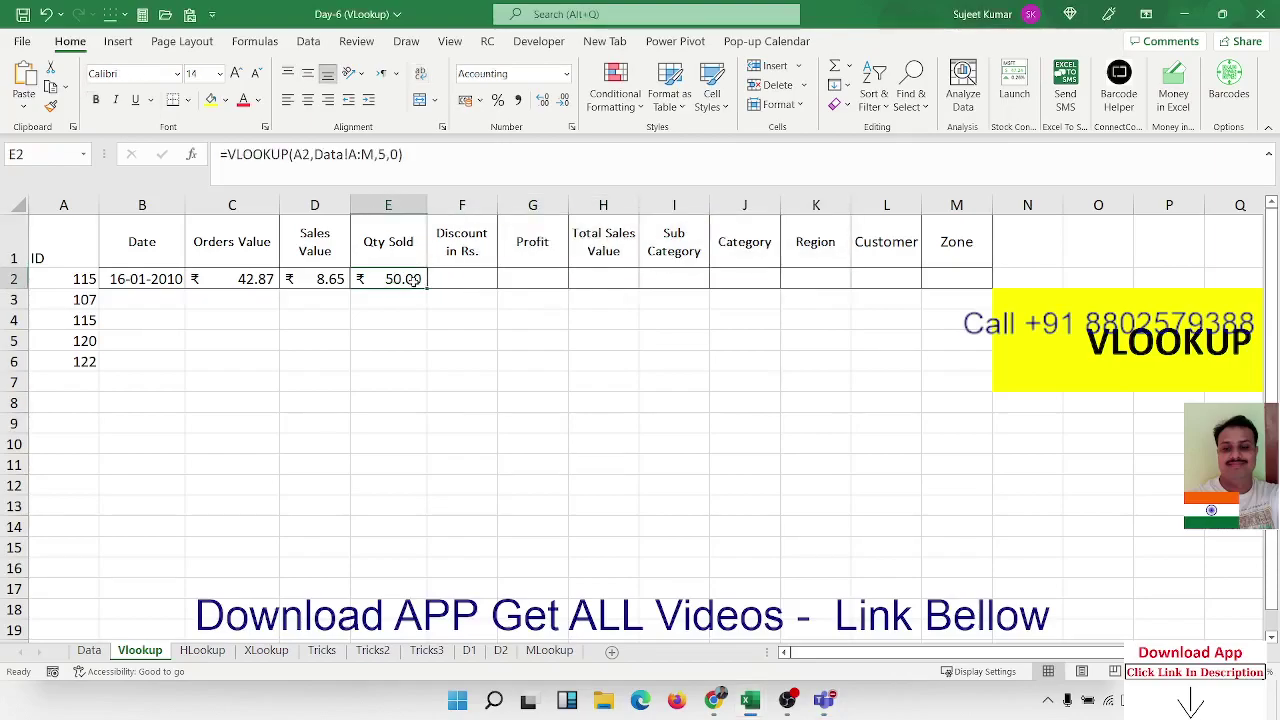
double_click(414, 280)
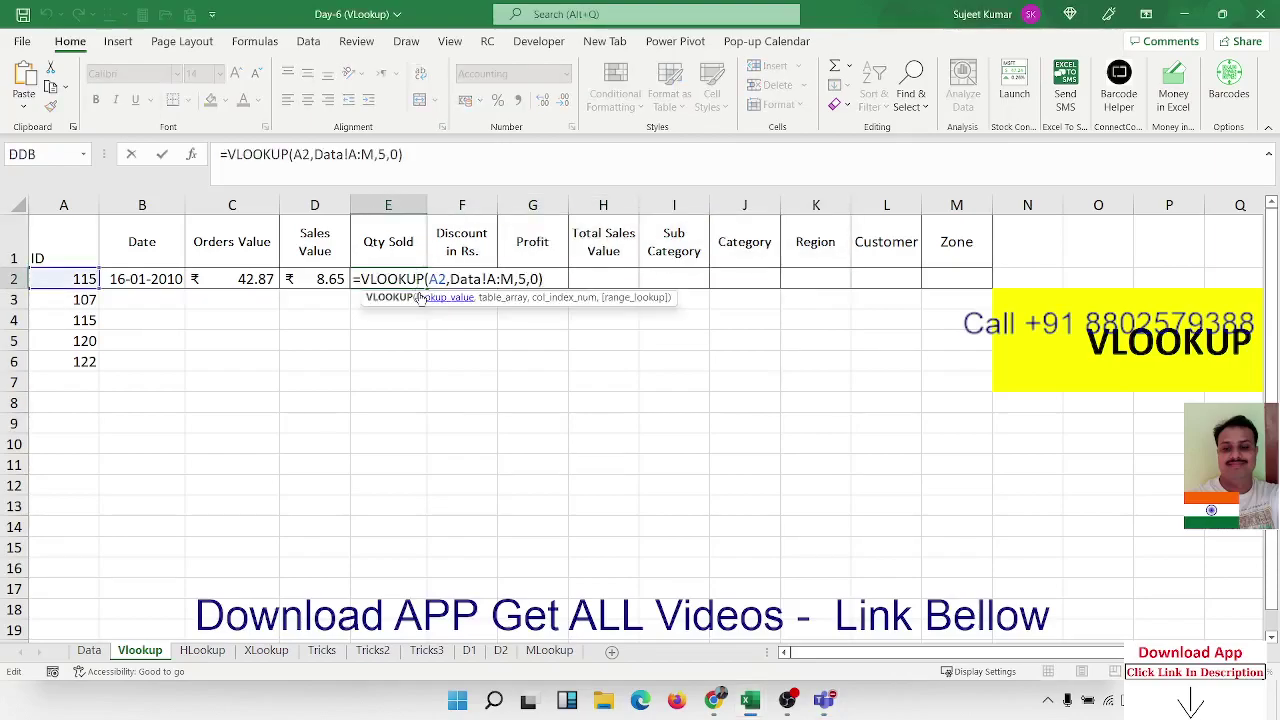
key("Escape")
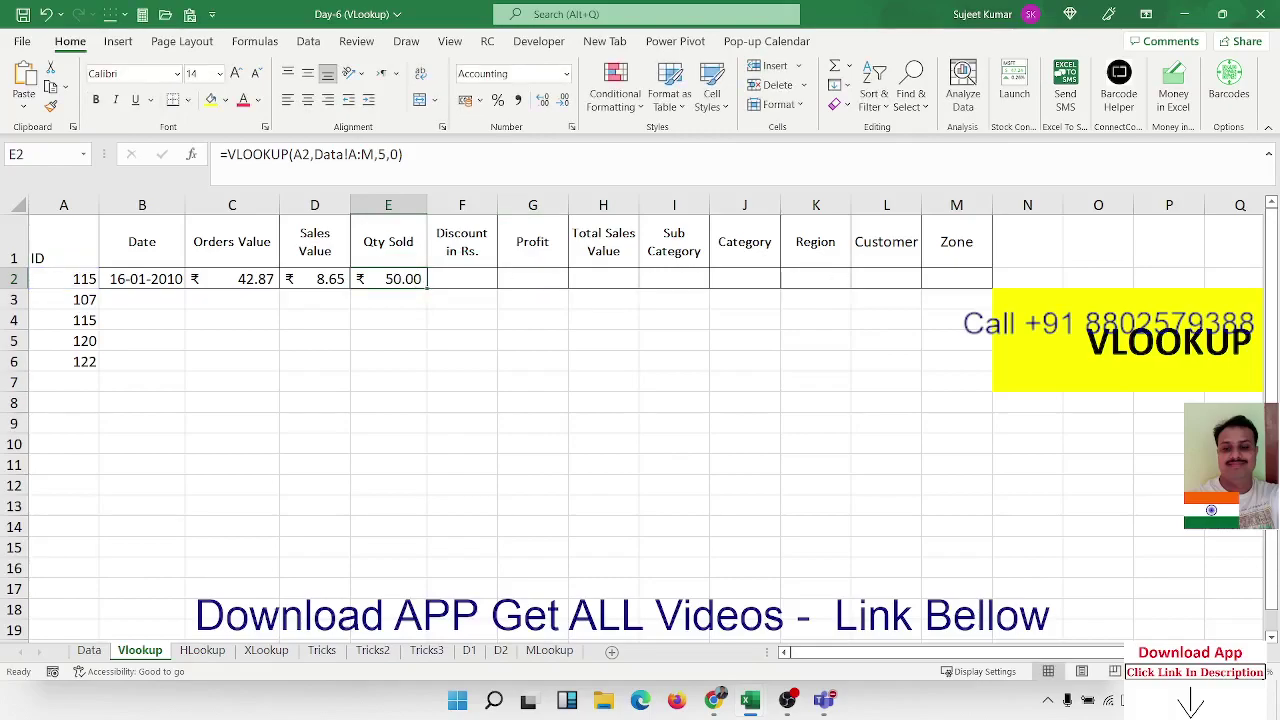
left_click(400, 271)
double_click(403, 279)
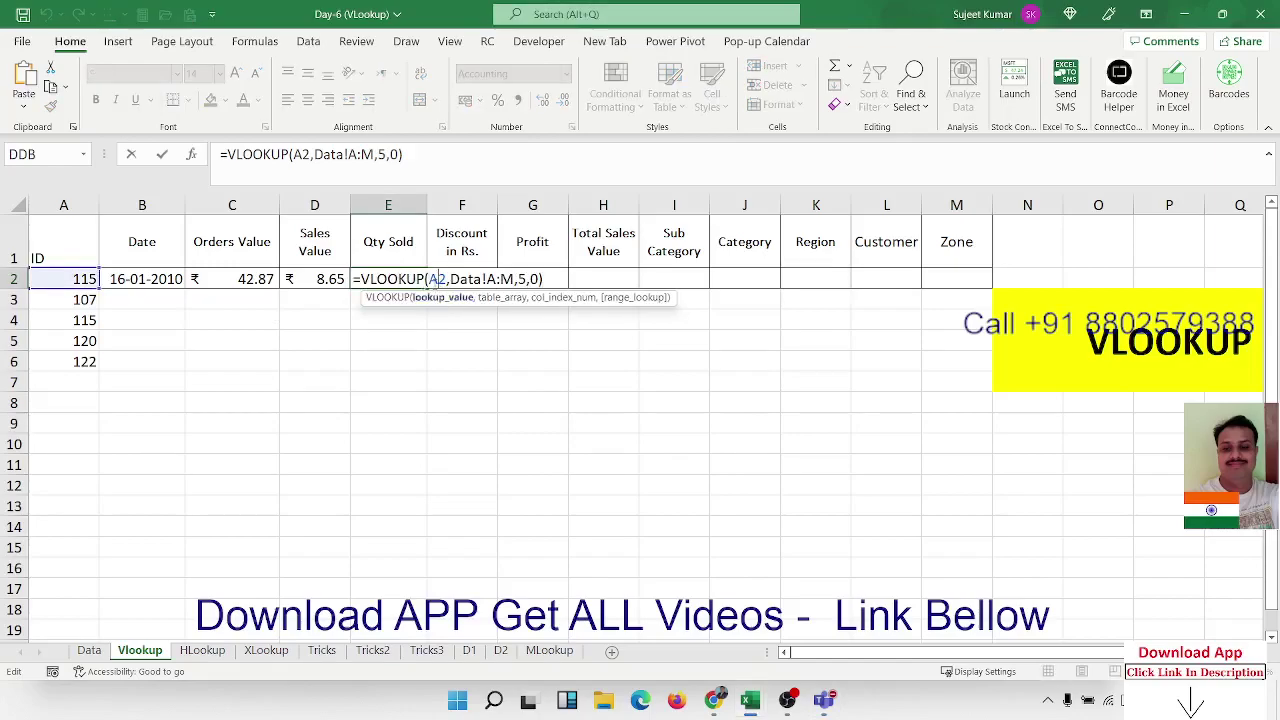
type("$")
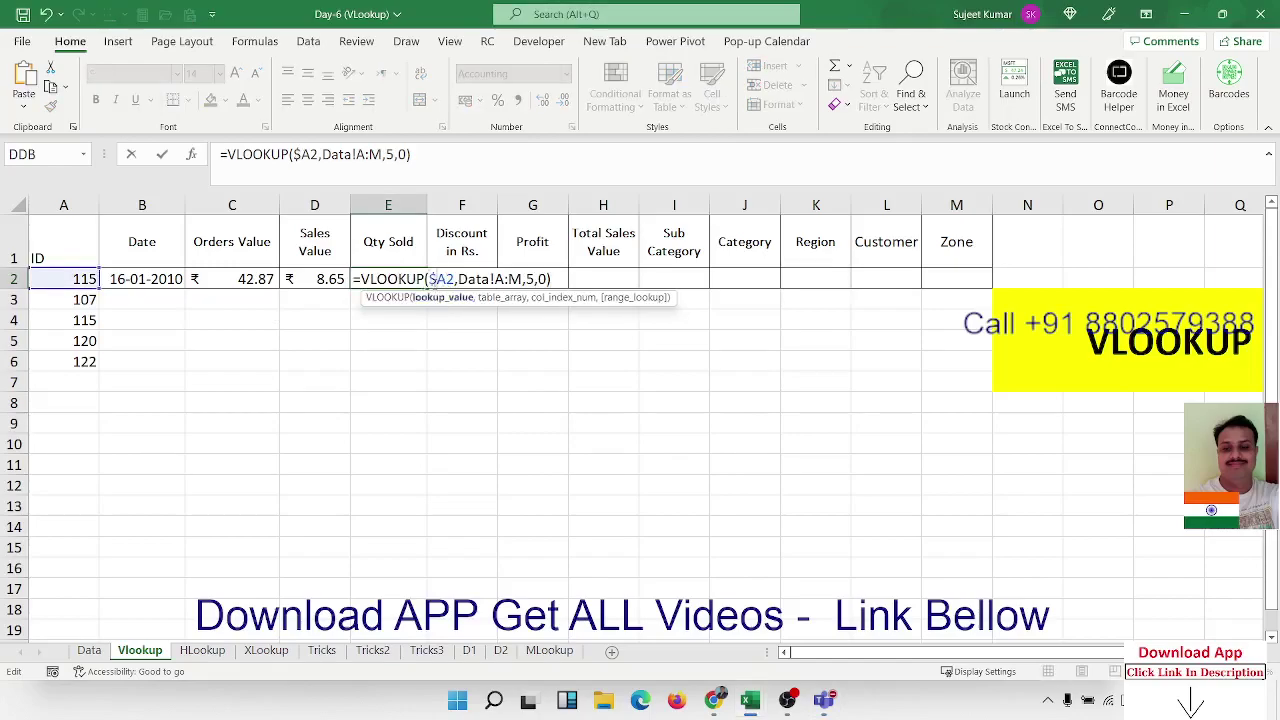
key("Right")
key("Right")
key("Right")
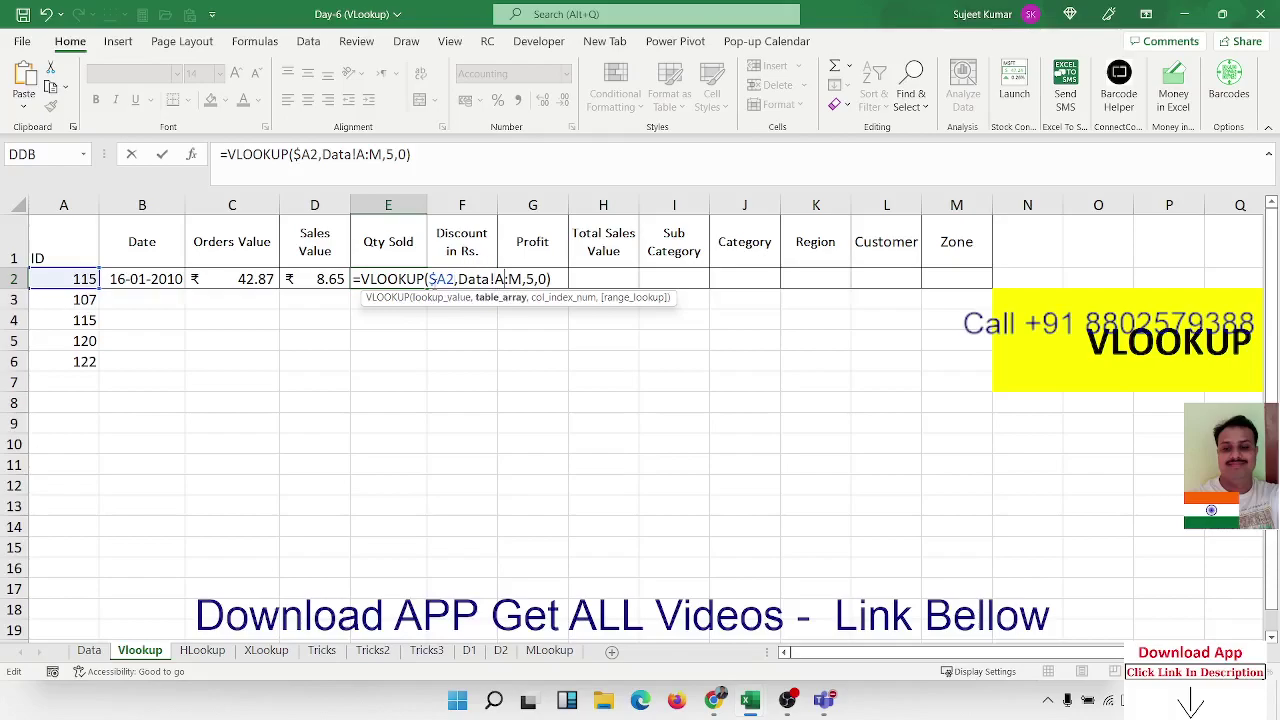
key("F4")
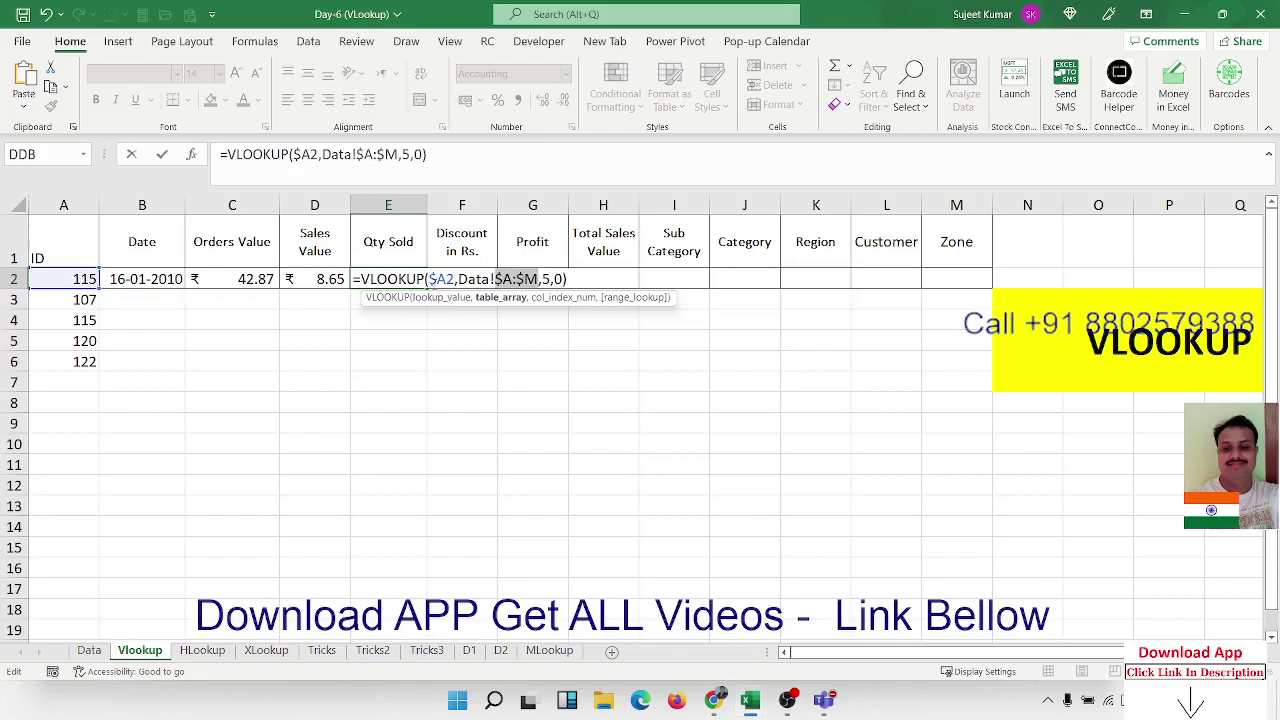
key("ctrl+Return")
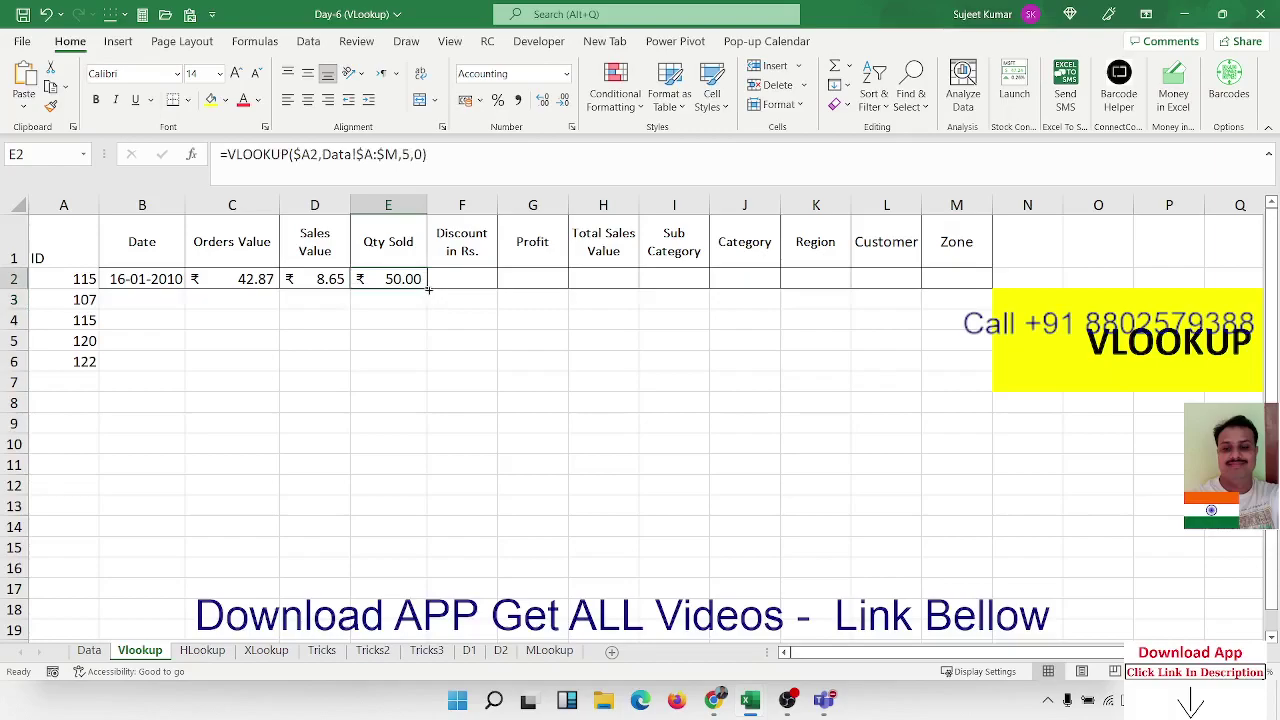
Copy E2's lookup across row 2 and set Discount's column to 6, giving 1.12.
left_click_drag(427, 289, 960, 289)
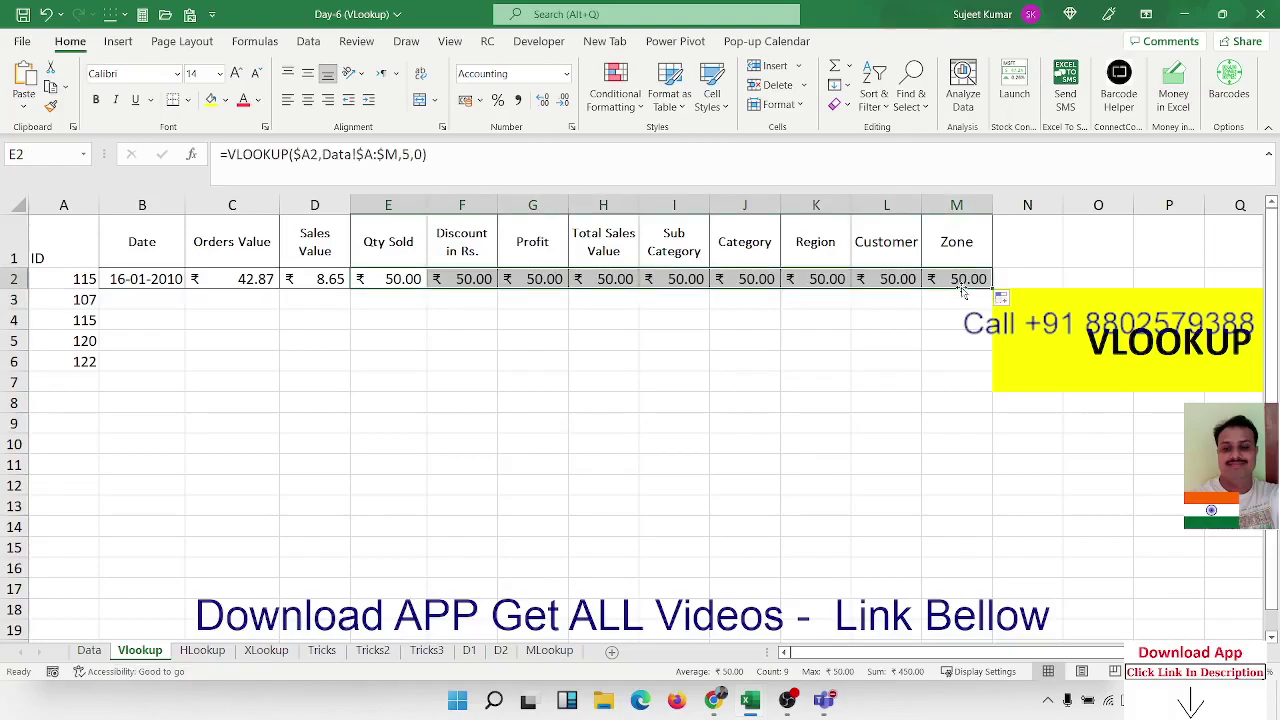
left_click(422, 283)
left_click(440, 282)
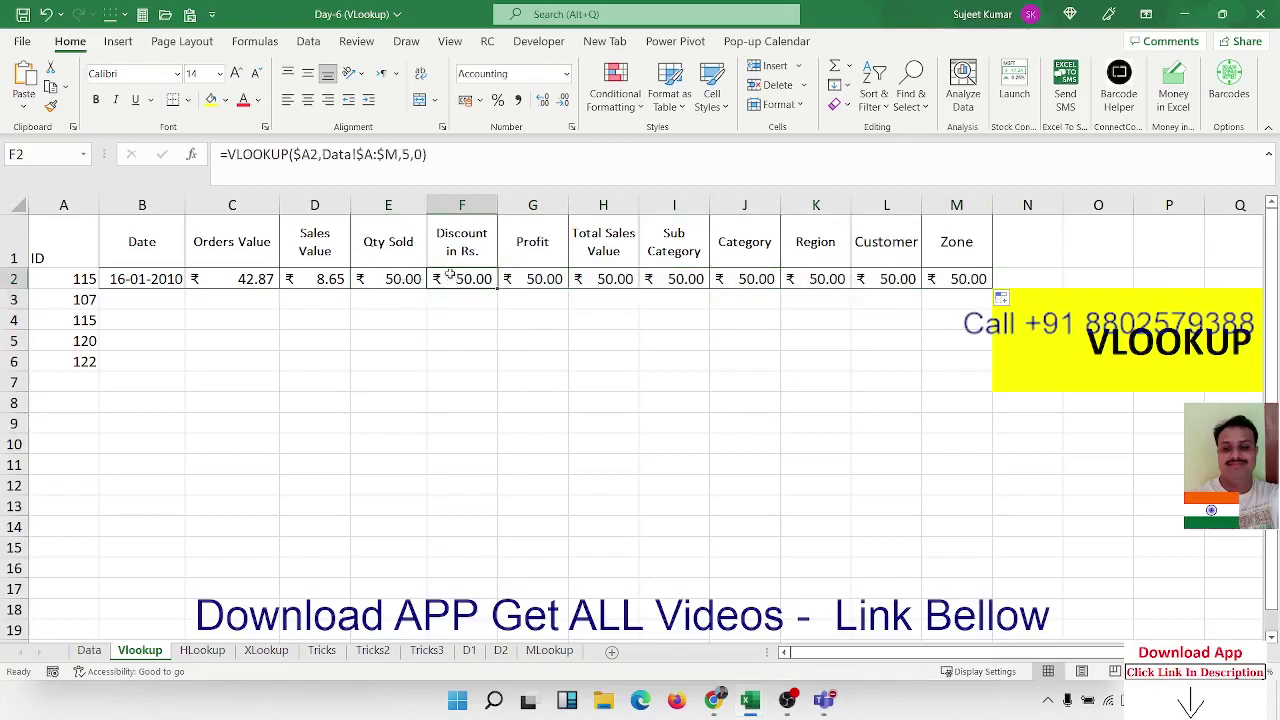
left_click(409, 156)
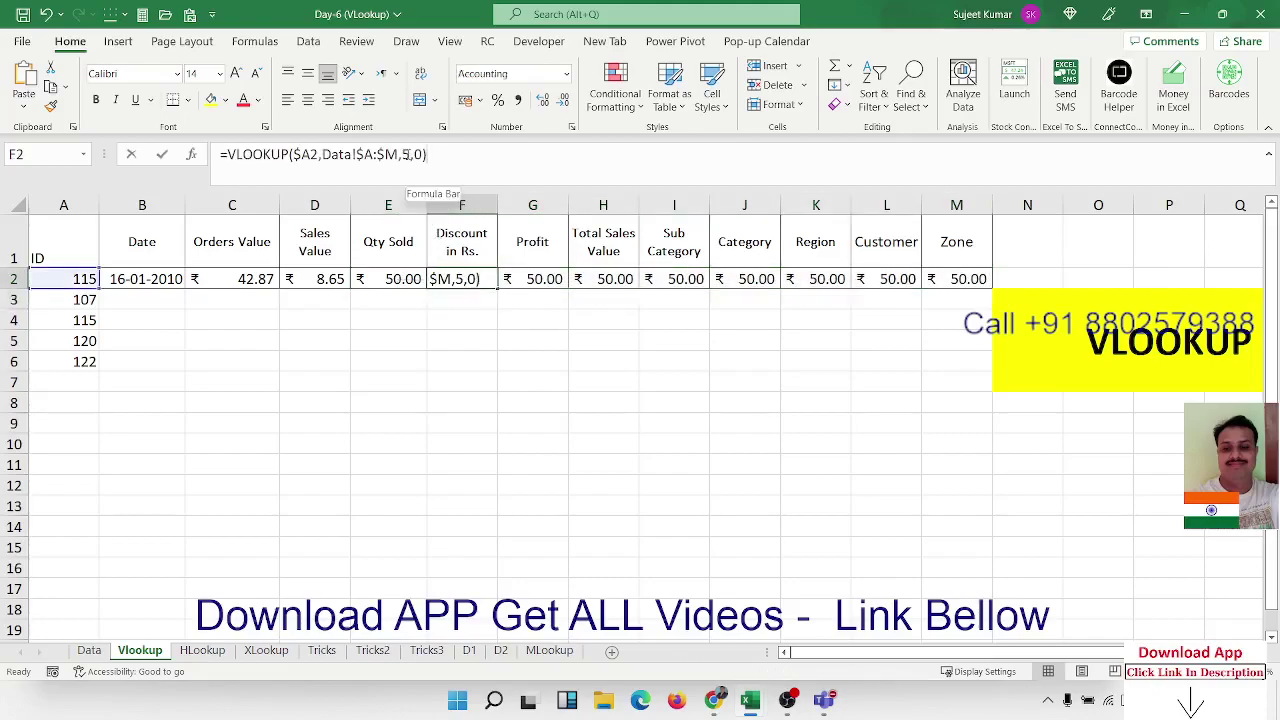
key("Delete")
type("6")
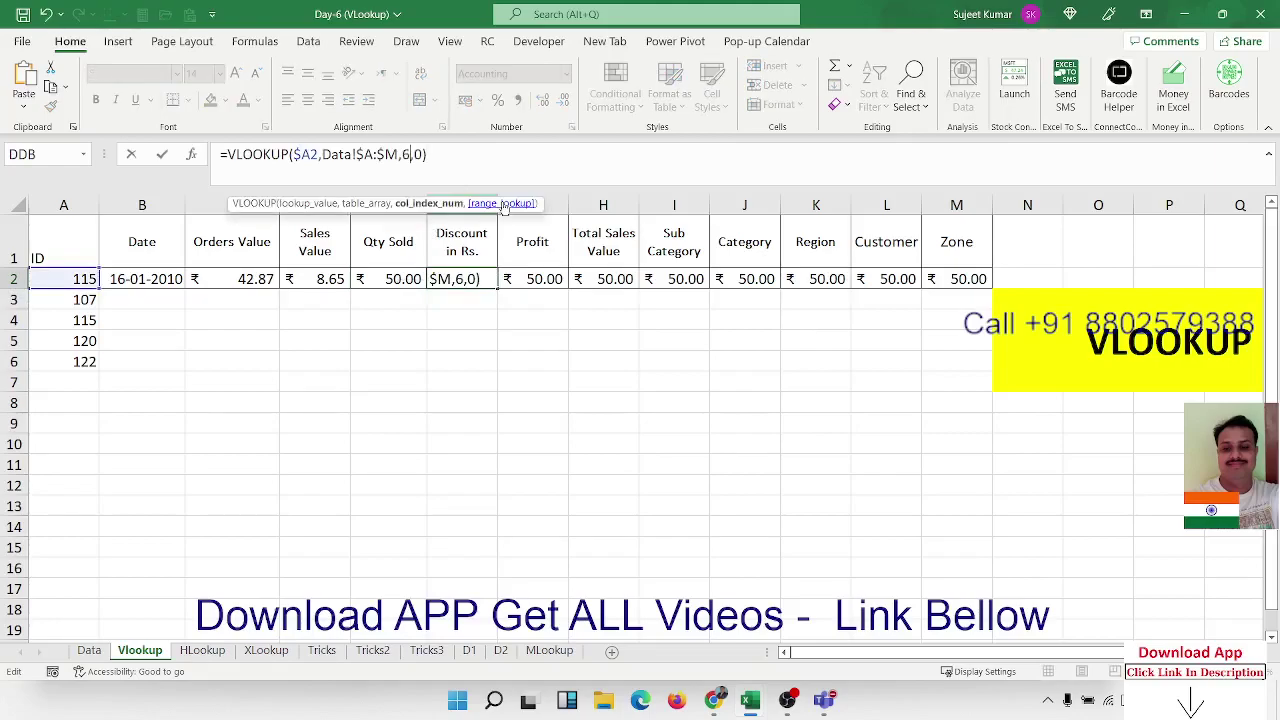
key("Tab")
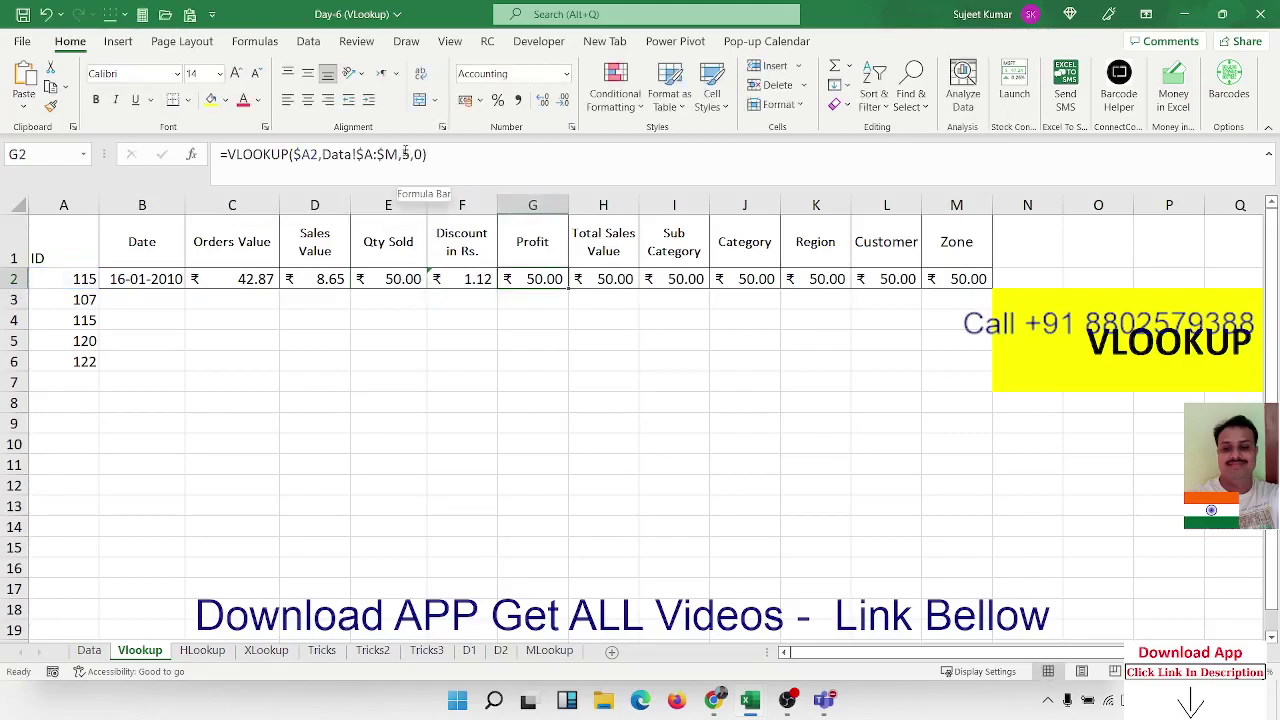
Set Profit's lookup column to 7 (0.04) and Total Sales Value's to 8.
left_click(404, 154)
key("Delete")
type("7")
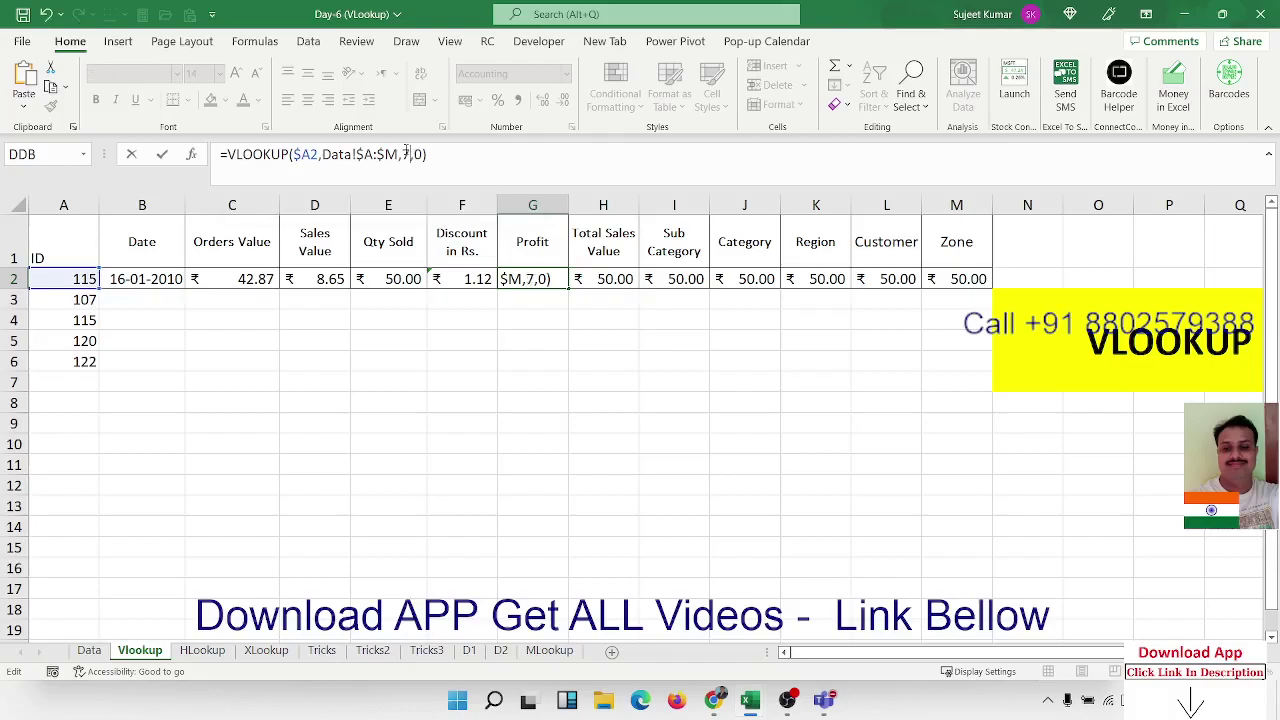
key("Tab")
left_click(404, 154)
key("Delete")
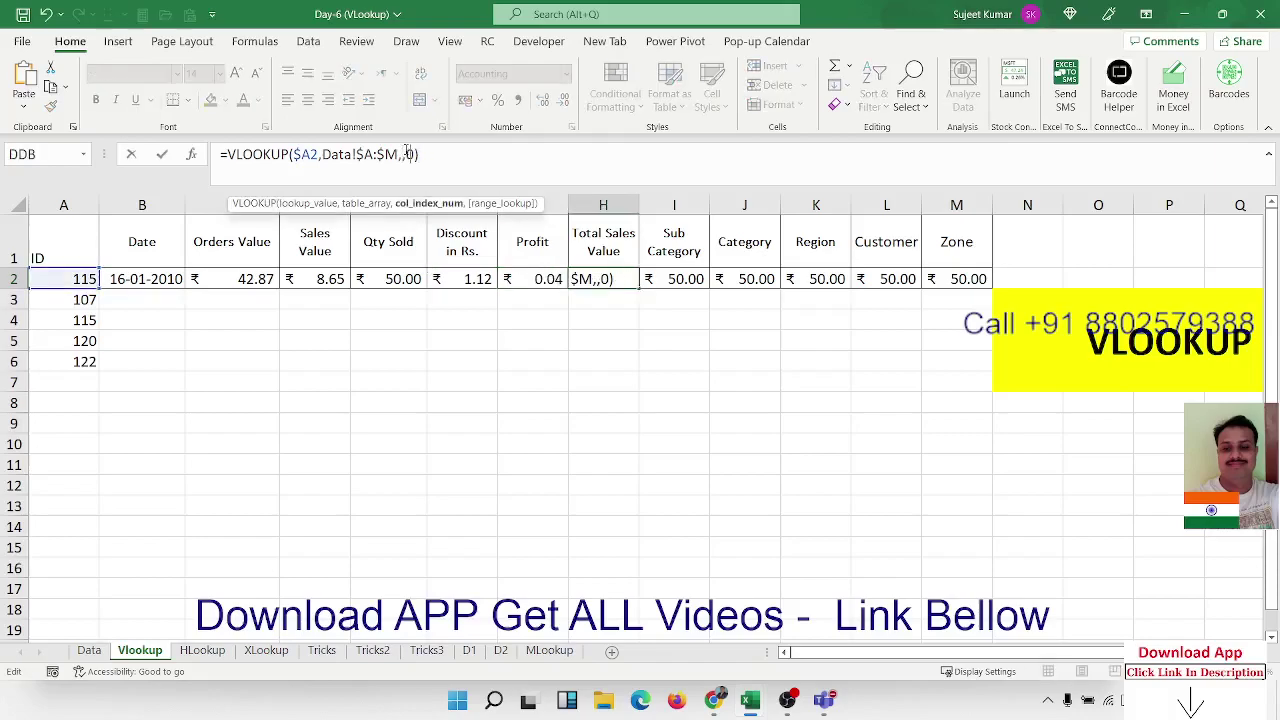
type("8")
key("Tab")
Set column 9 in both the Sub Category and Category lookups.
left_click(405, 154)
key("Delete")
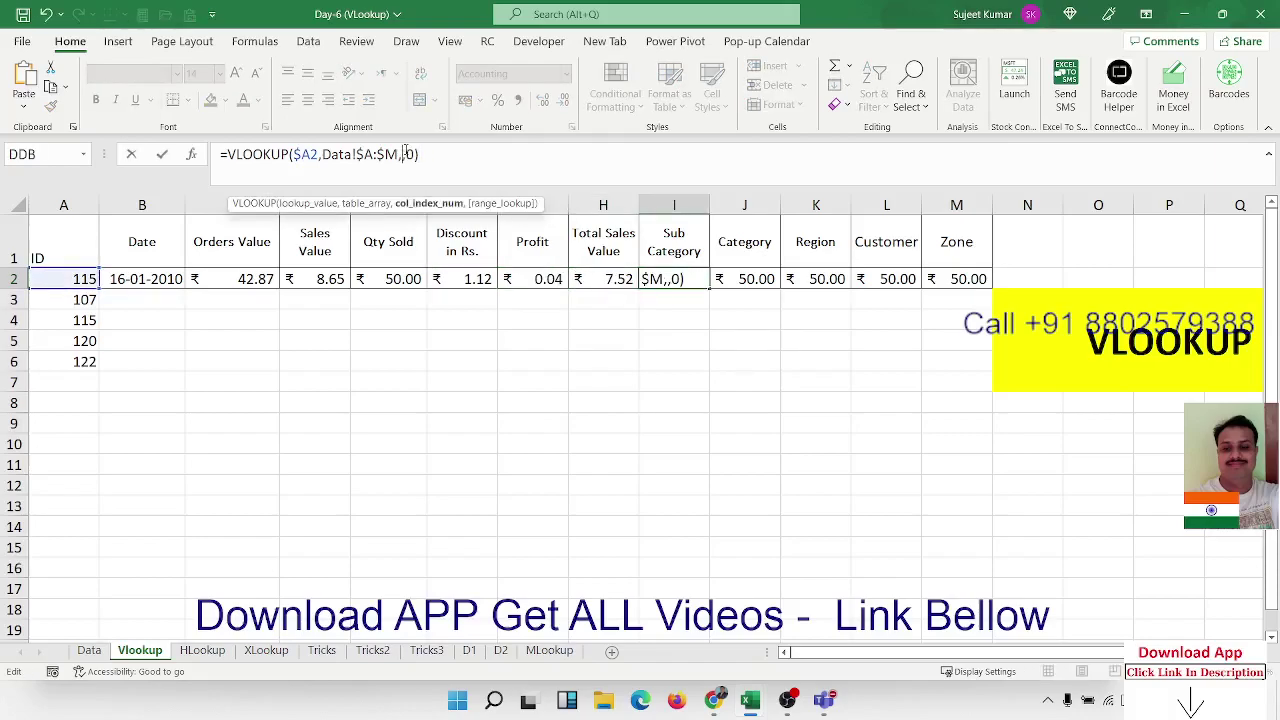
type("9")
key("Tab")
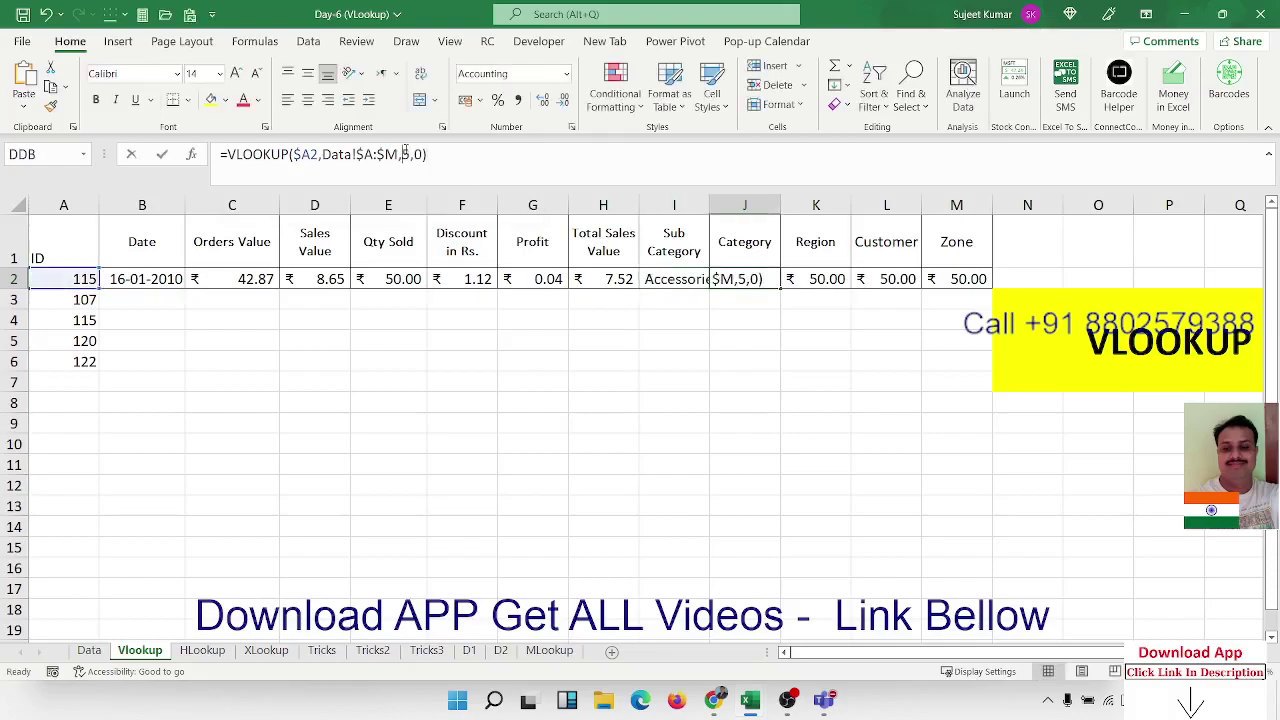
left_click(524, 158)
key("Delete")
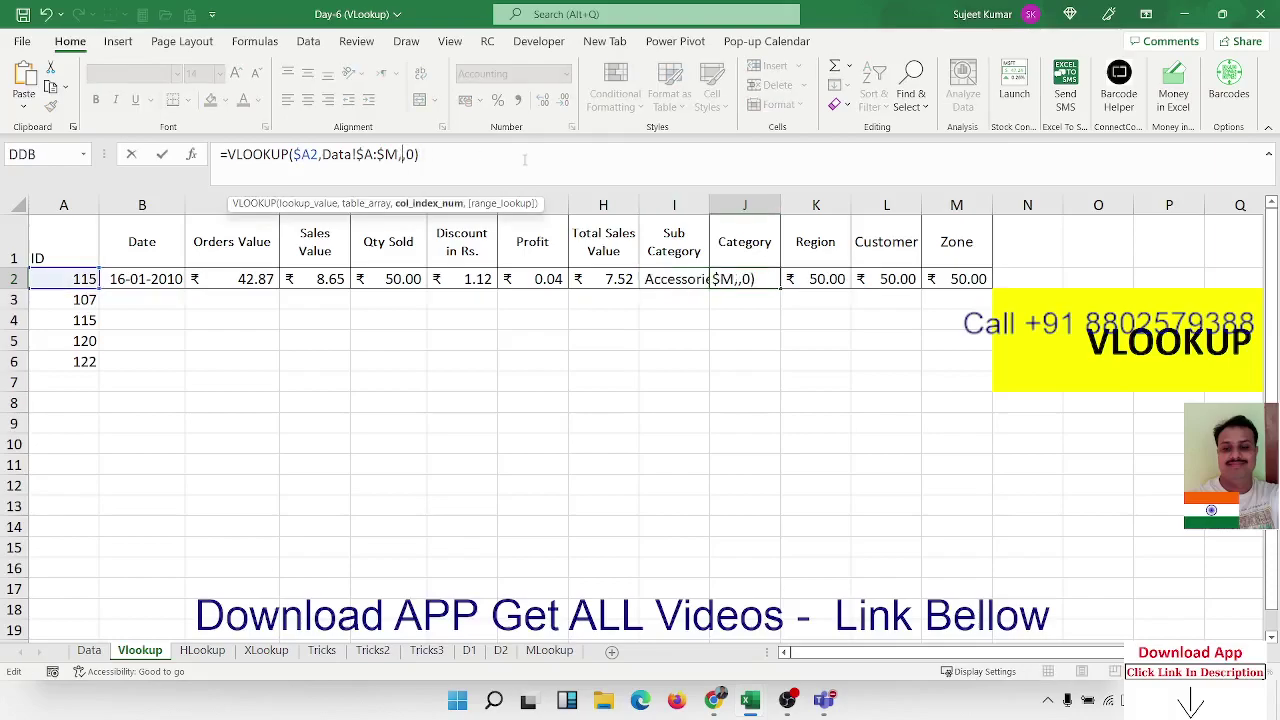
type("9")
key("Return")
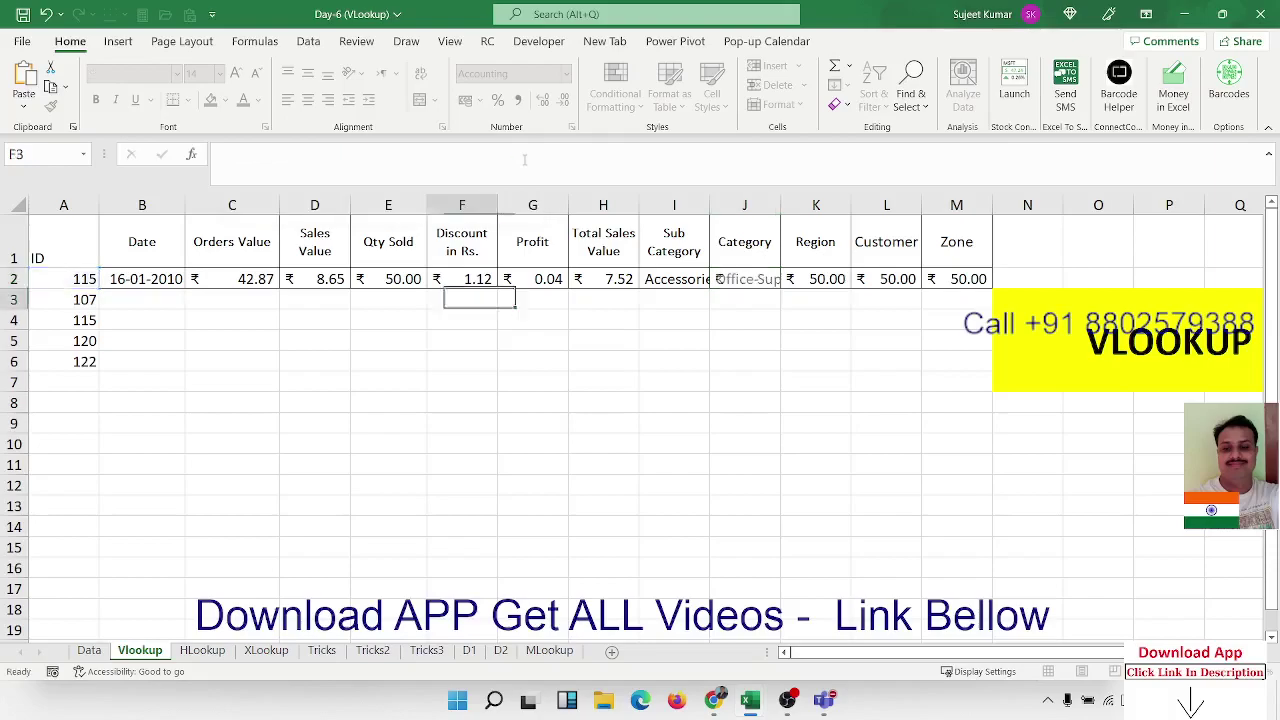
Set the Region lookup to column 11 (Bihar) and Customer lookup to column 12.
key("Up")
key("Right")
key("Right")
key("Right")
key("Right")
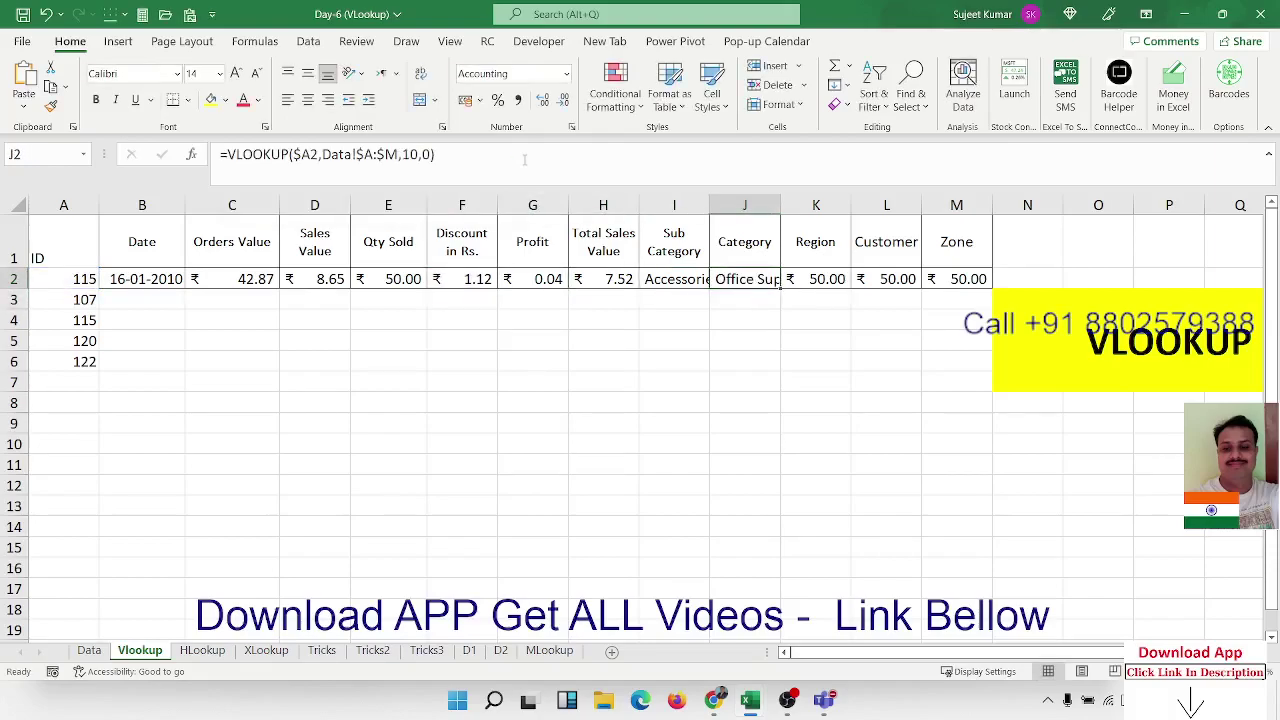
key("Right")
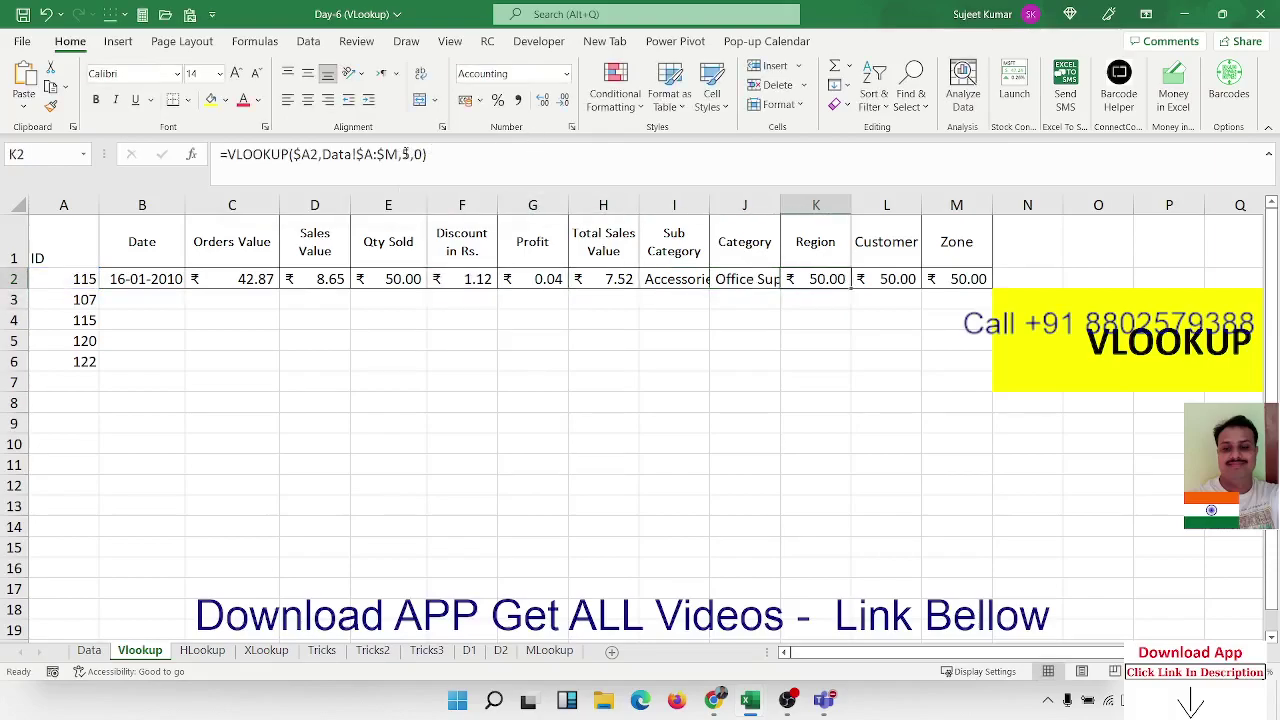
left_click(405, 153)
key("Delete")
type("11")
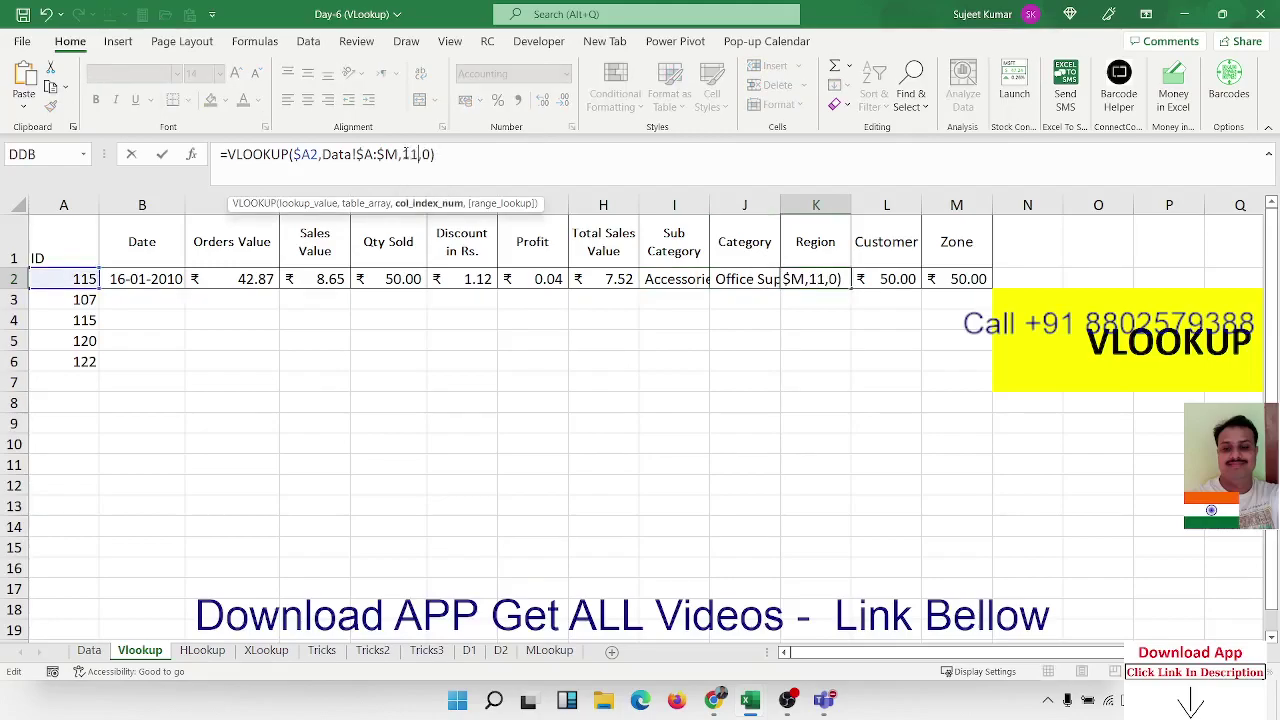
key("Tab")
left_click(405, 153)
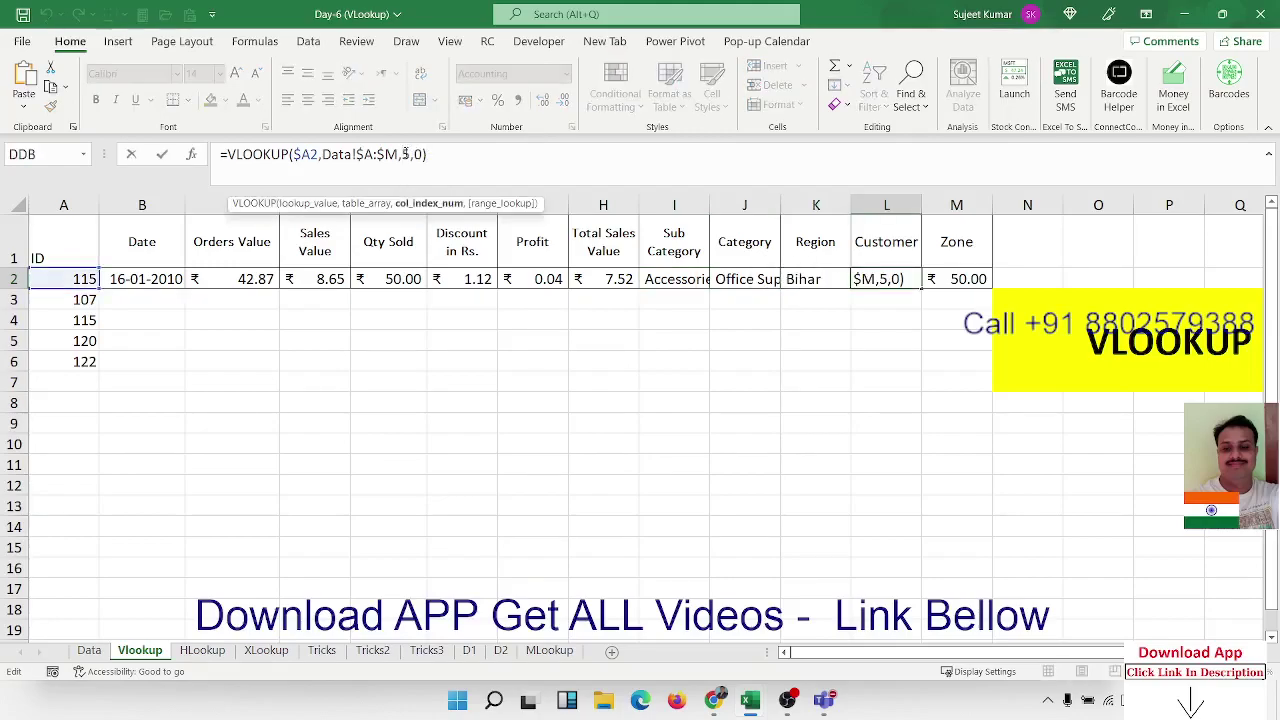
key("Delete")
type("1")
type("2")
key("Tab")
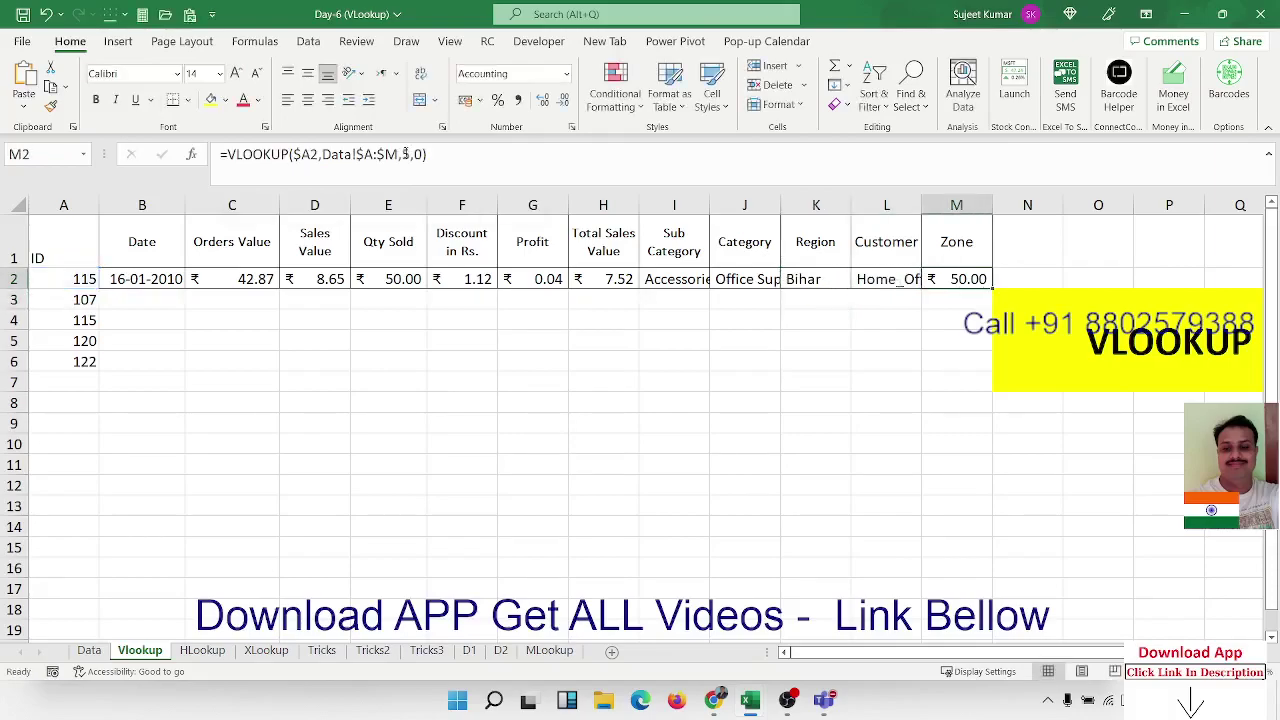
Set the Zone lookup's column number to 3.
left_click(405, 154)
key("Delete")
type("3")
key("Return")
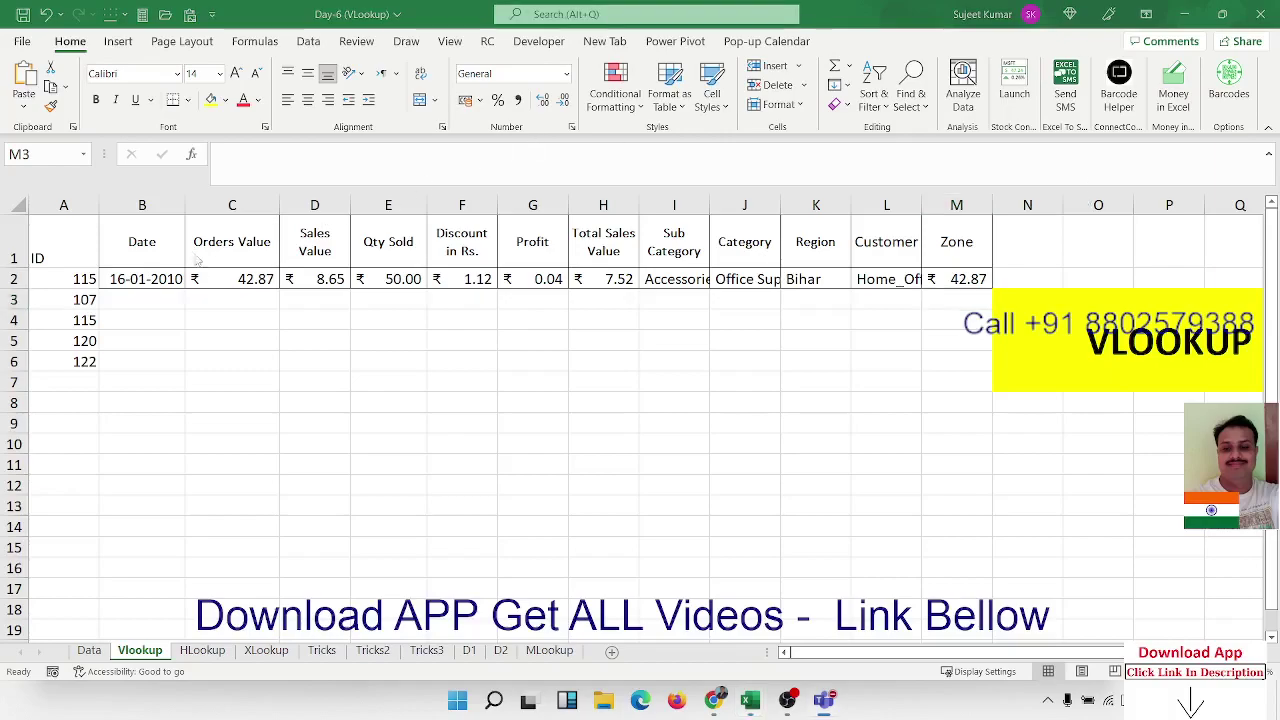
Insert a blank row above the header row.
left_click(148, 287)
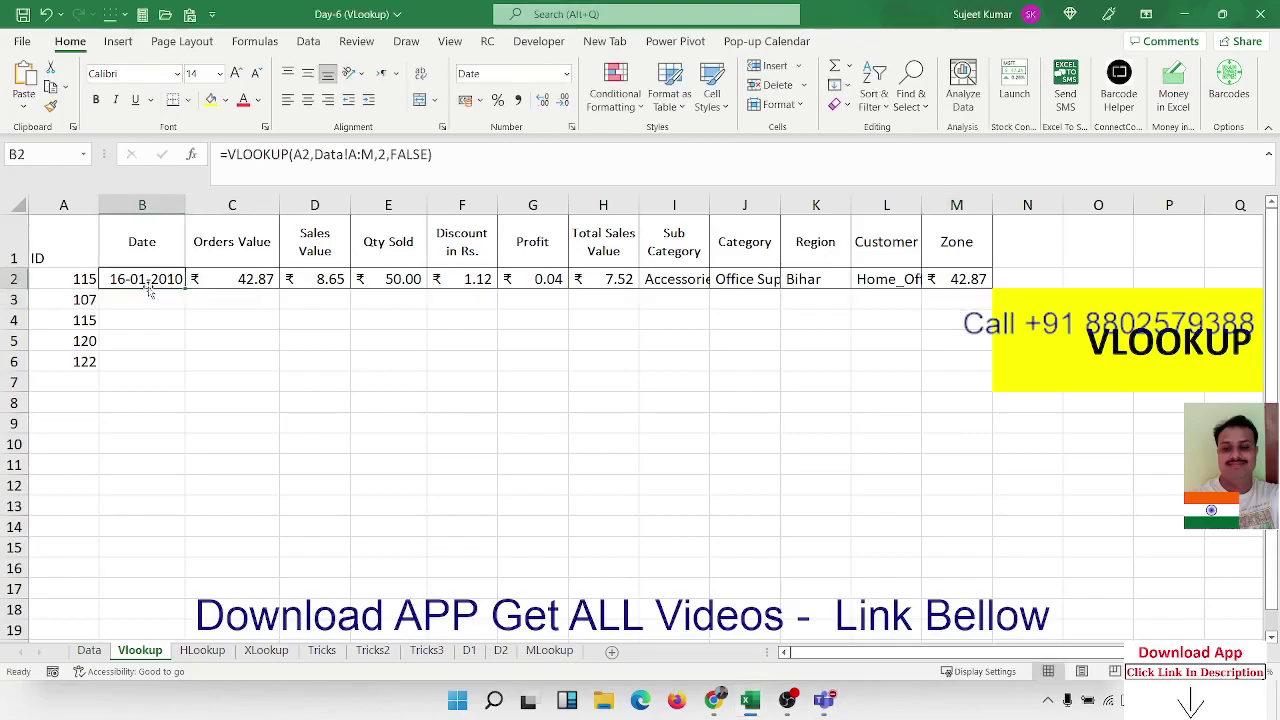
key("Right")
key("Right")
key("Right")
key("Right")
key("Right")
key("Right")
key("Right")
key("Right")
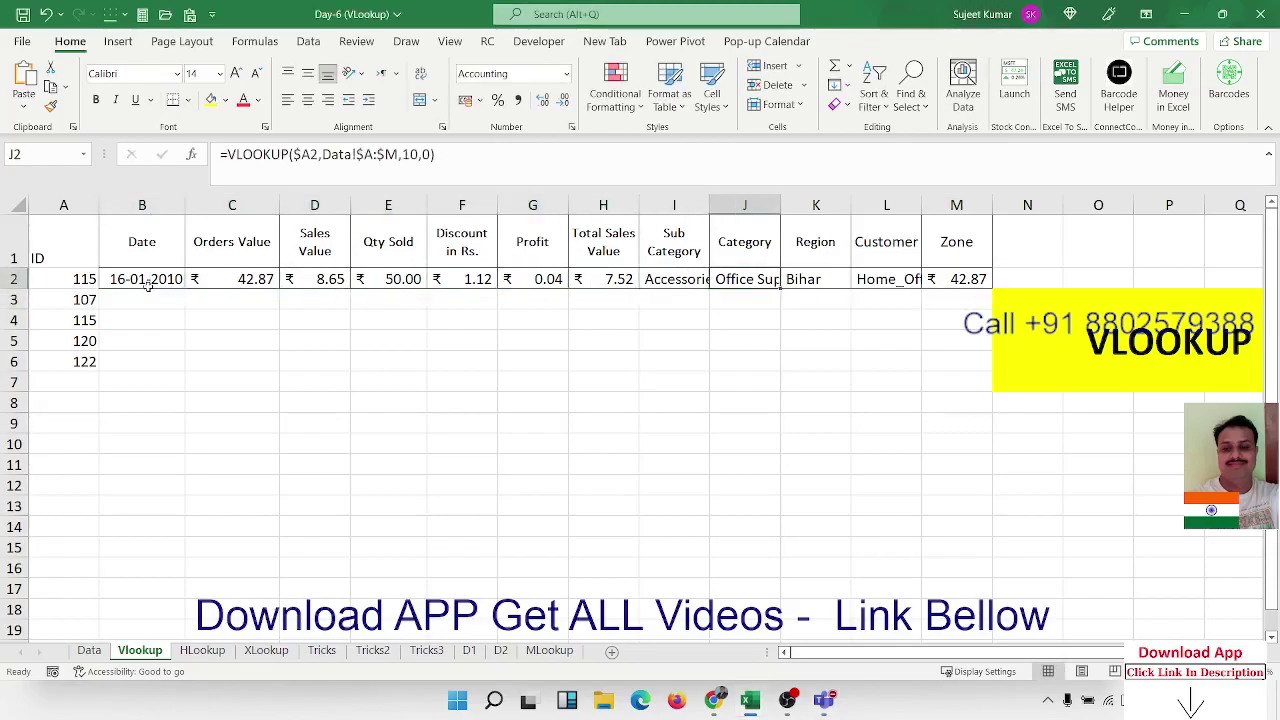
key("Right")
key("Right")
key("Right")
key("Left")
key("Left")
key("Left")
key("Left")
key("Left")
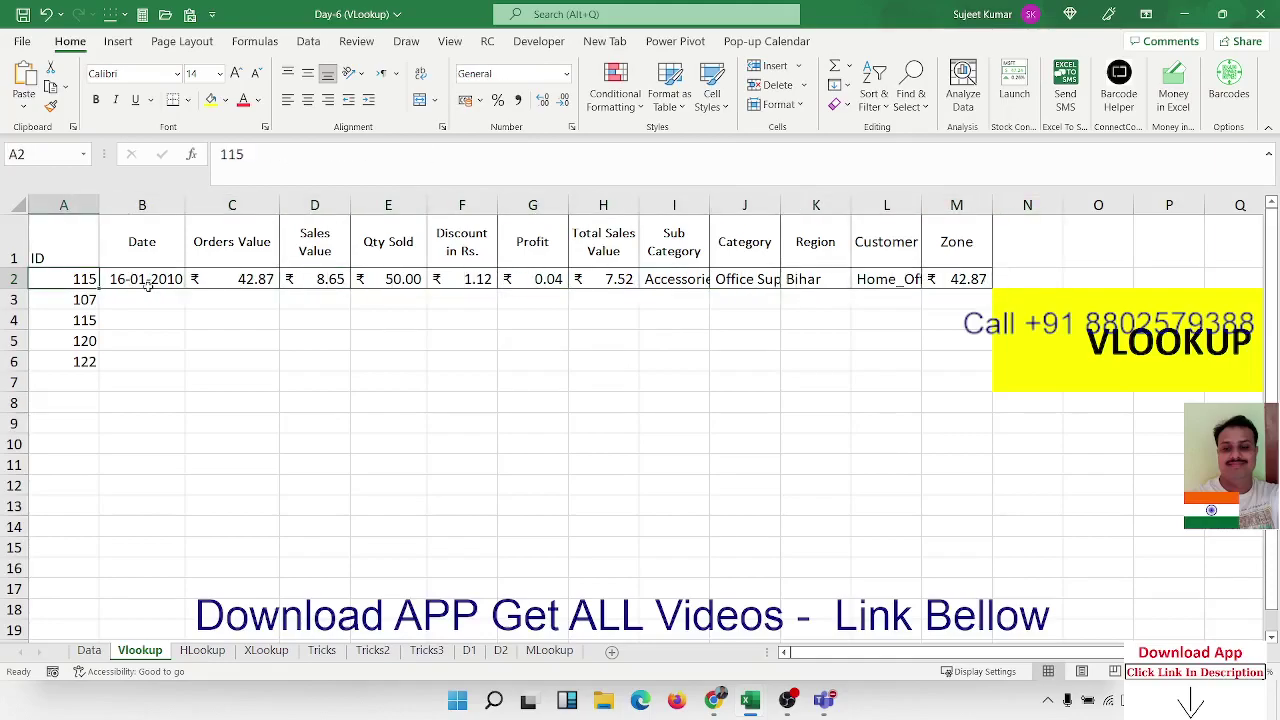
key("Up")
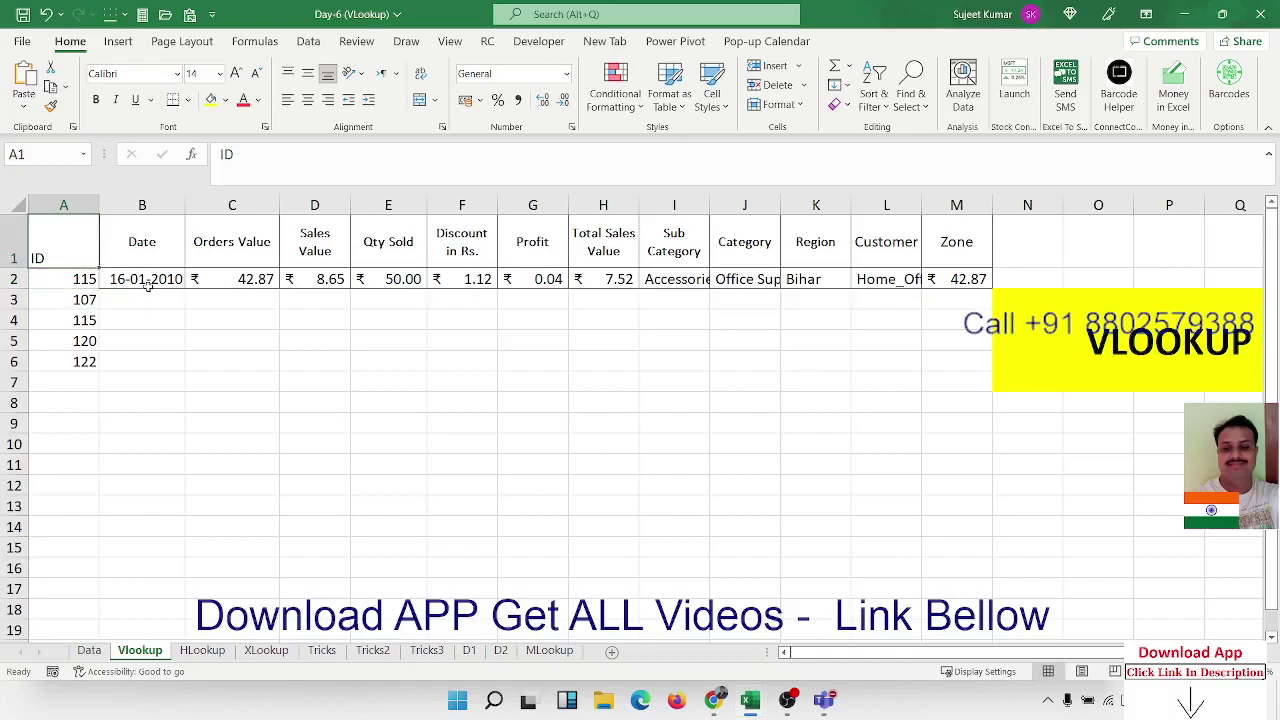
key("shift+space")
key("ctrl+shift+plus")
Enter 2 and 3 in B1:C1 and fill the numbering series across row 1.
key("Right")
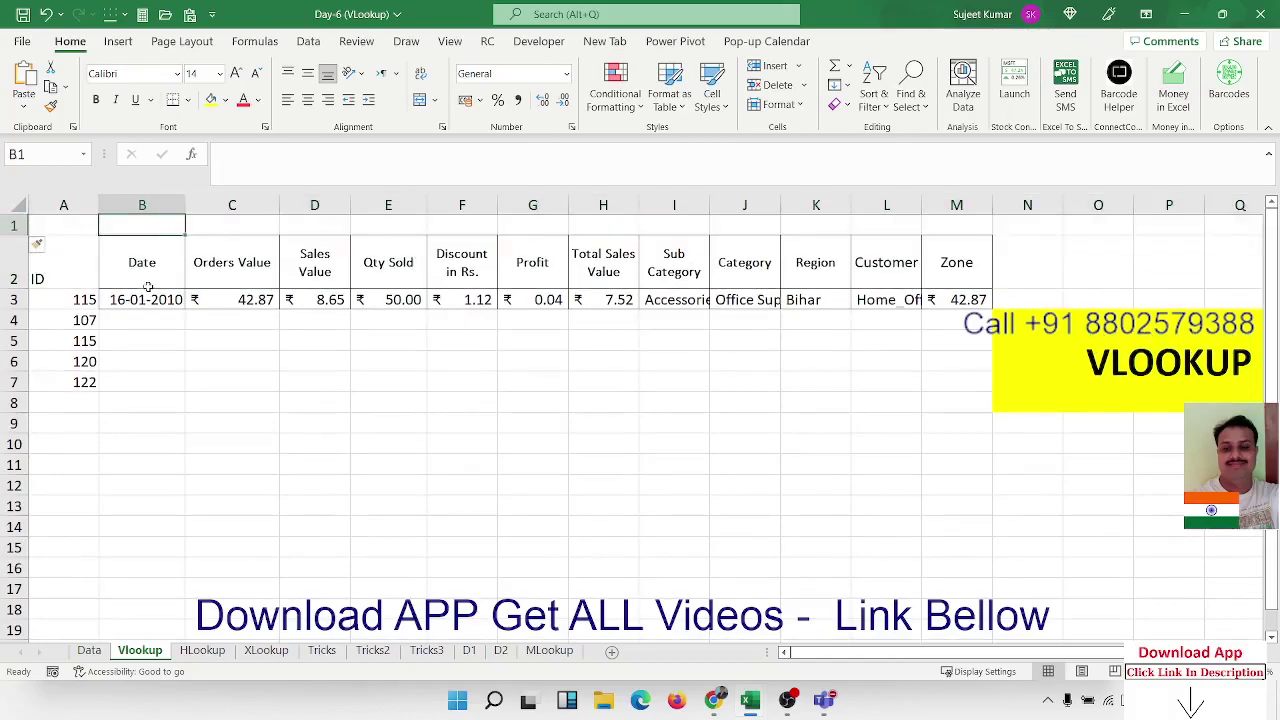
type("2")
key("Tab")
type("3")
key("Tab")
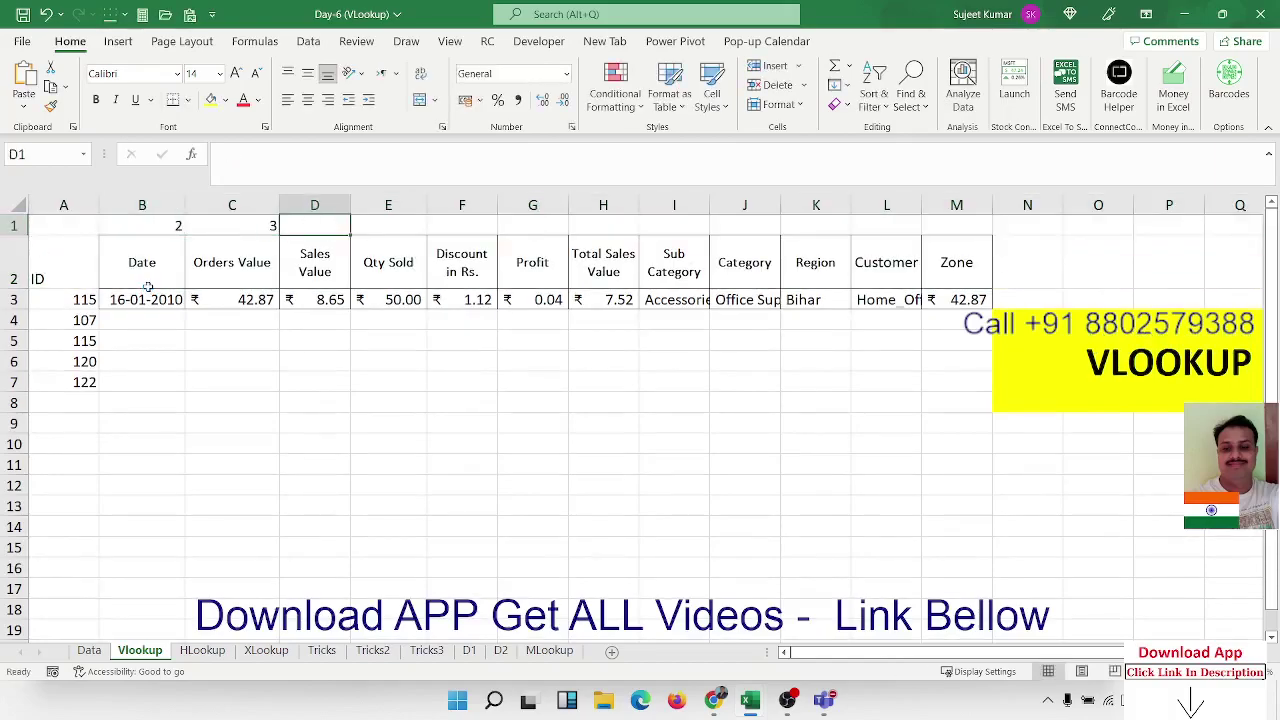
key("Left")
key("Left")
key("shift+Right")
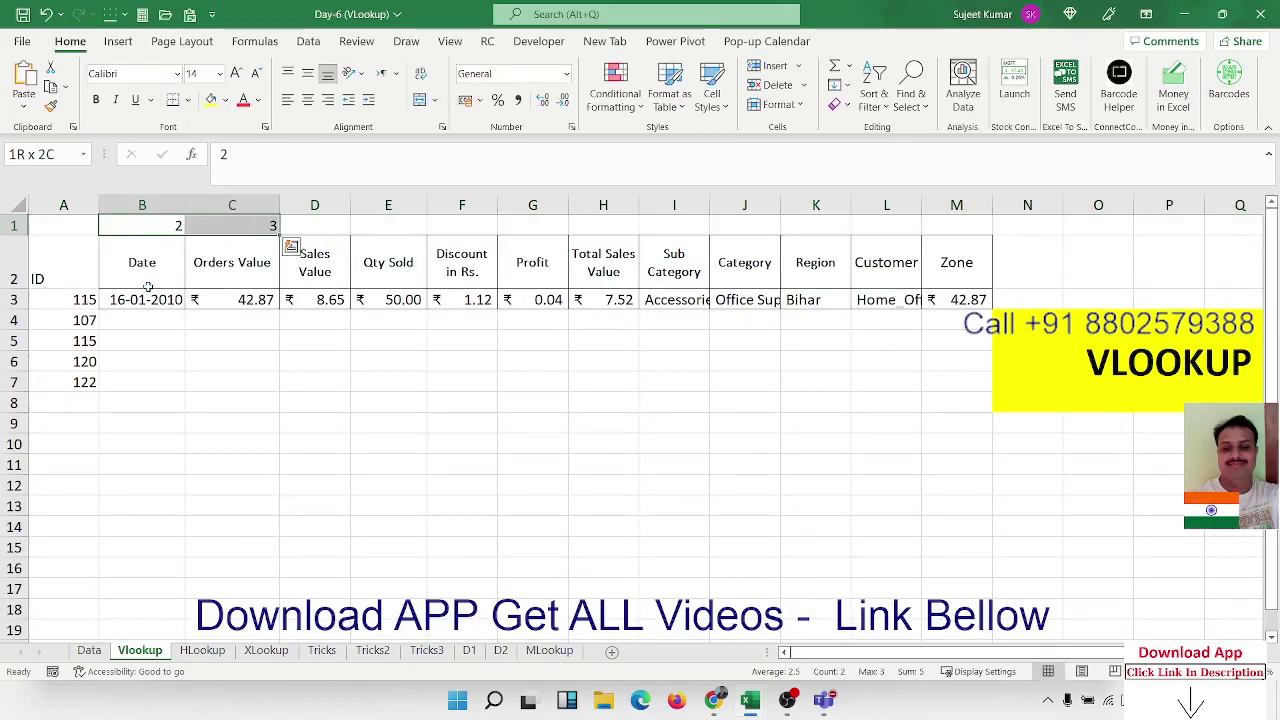
left_click_drag(276, 229, 983, 229)
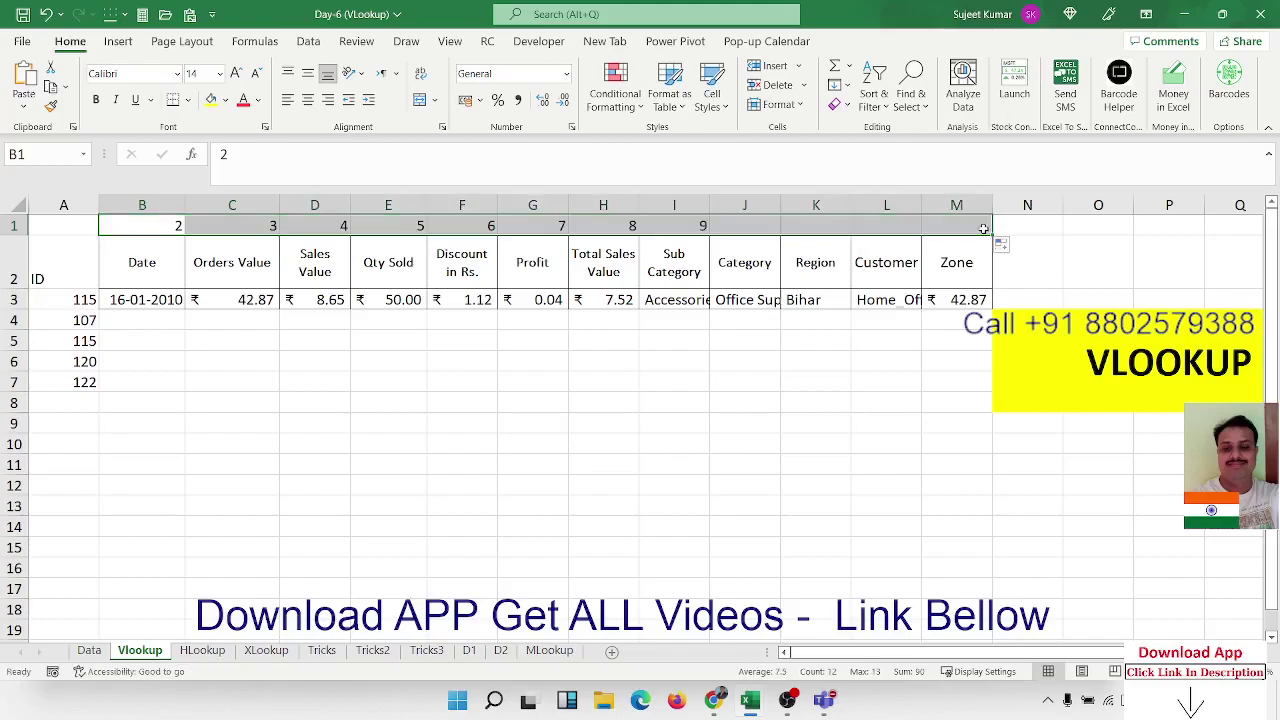
left_click(163, 323)
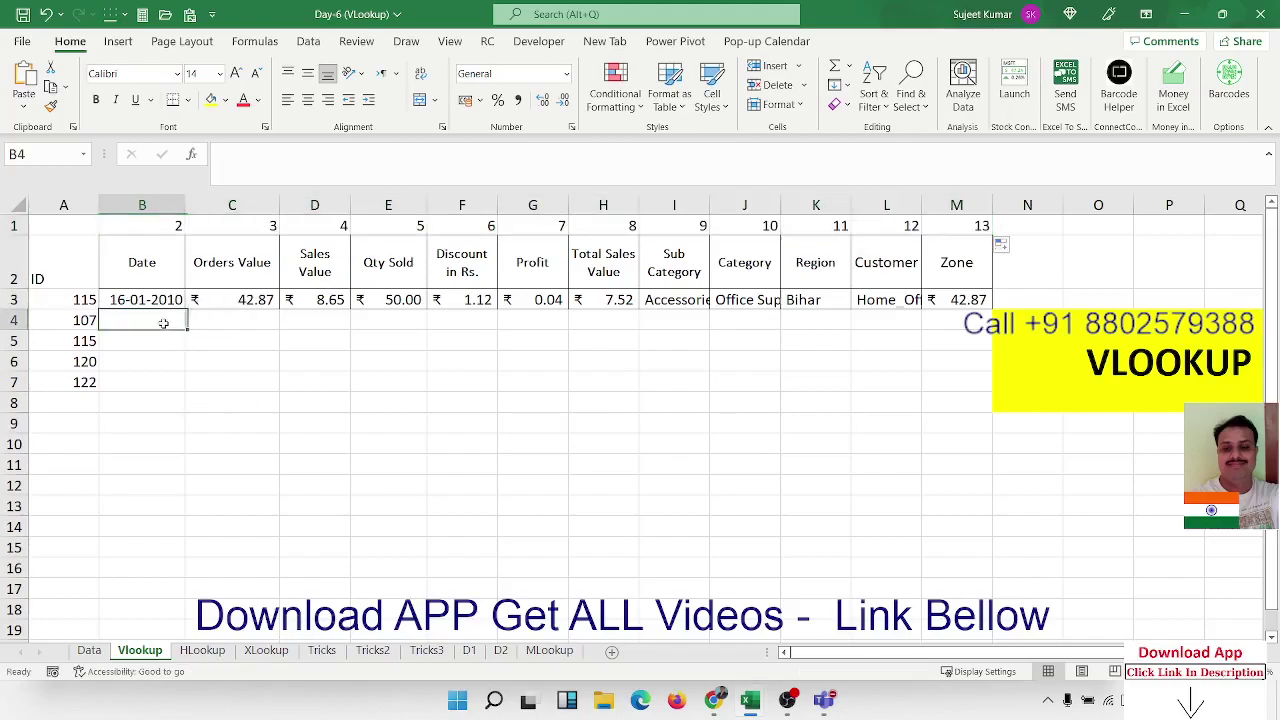
left_click(172, 300)
key("F2")
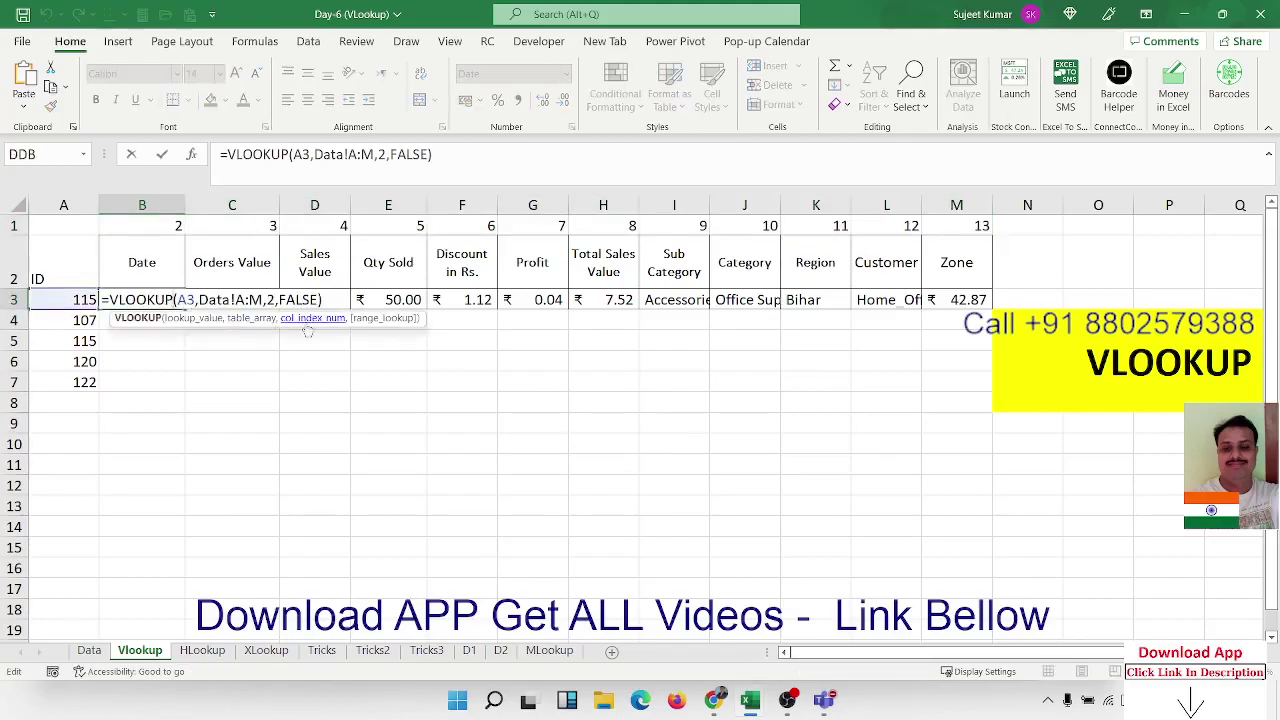
left_click(271, 300)
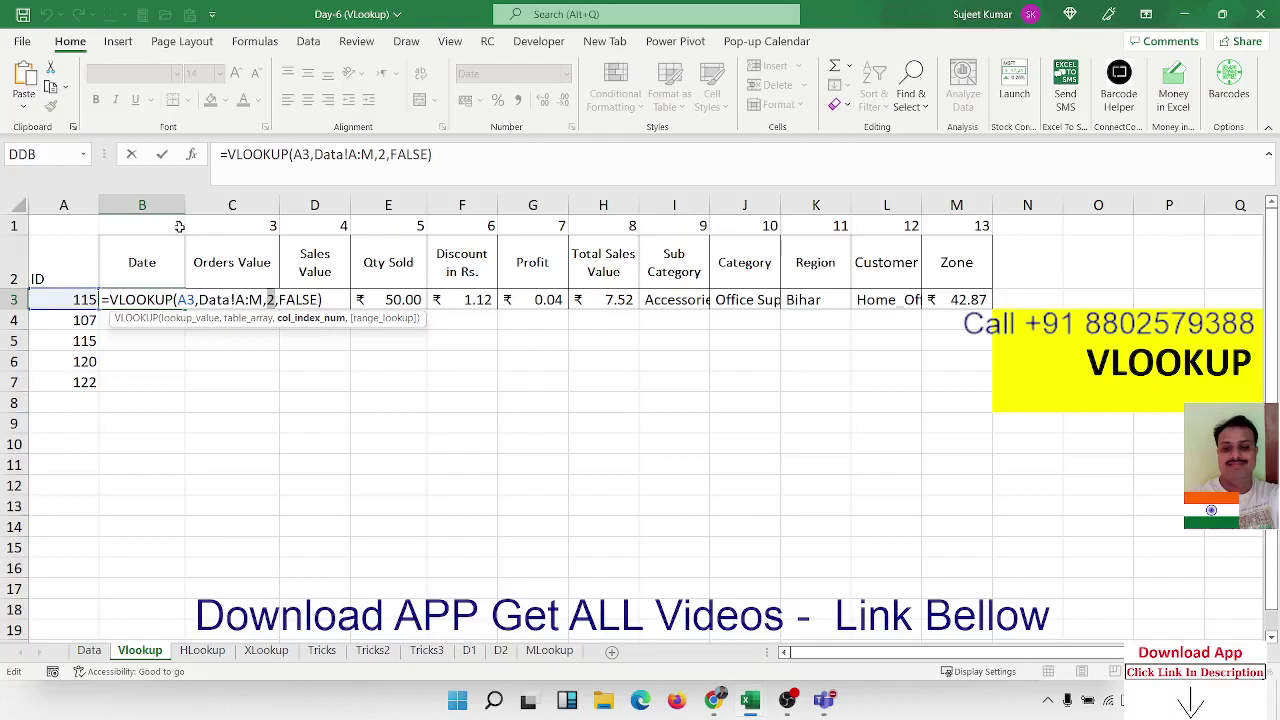
key("ctrl+Return")
left_click(143, 315)
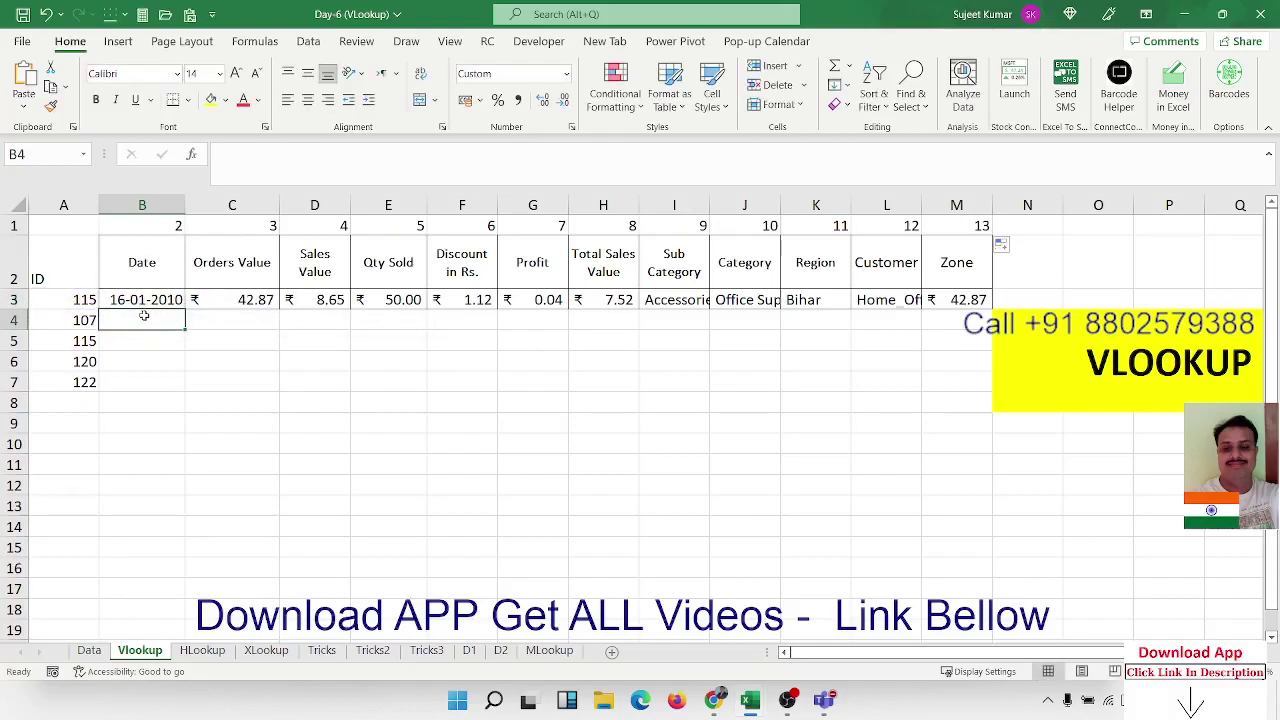
type("=vl")
key("Tab")
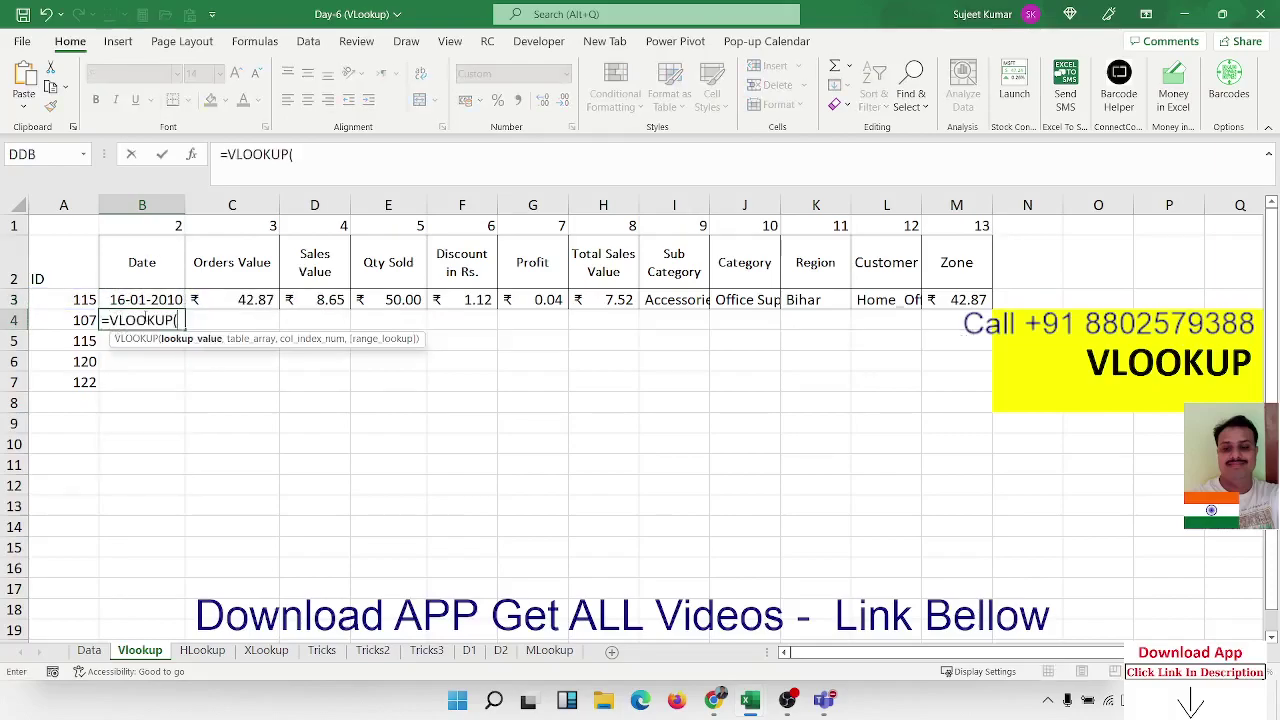
left_click(52, 316)
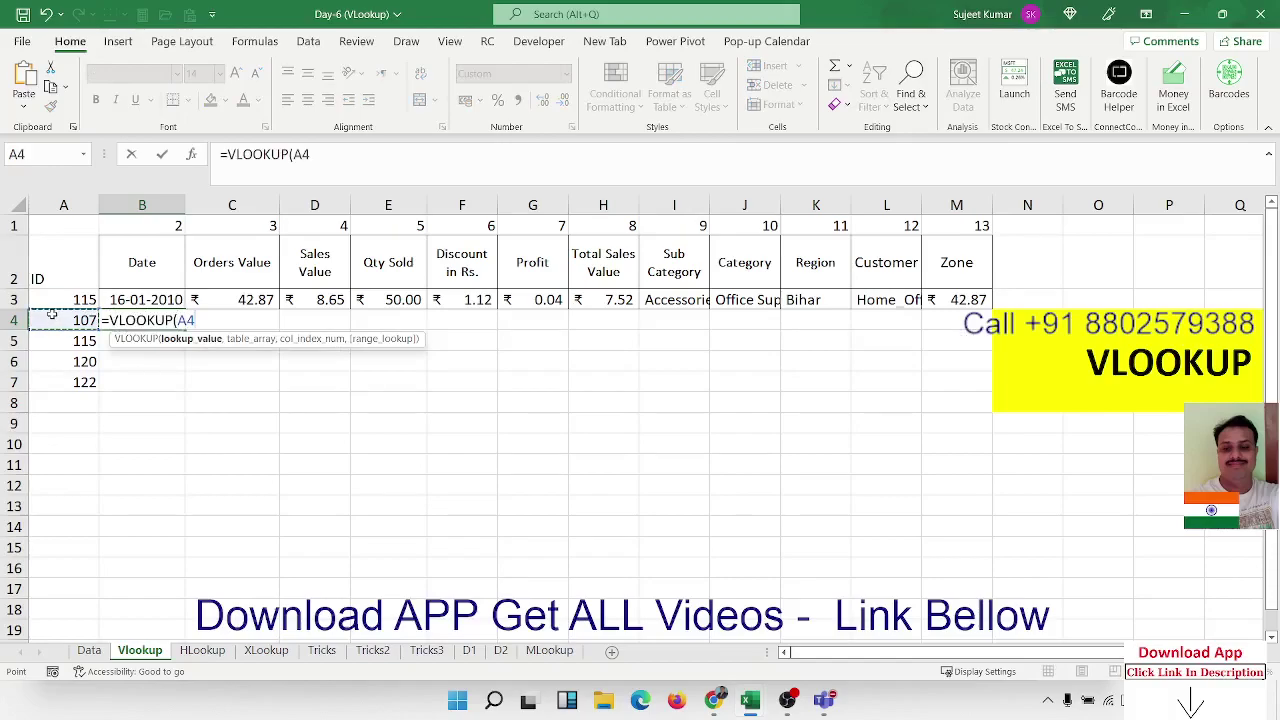
type(",")
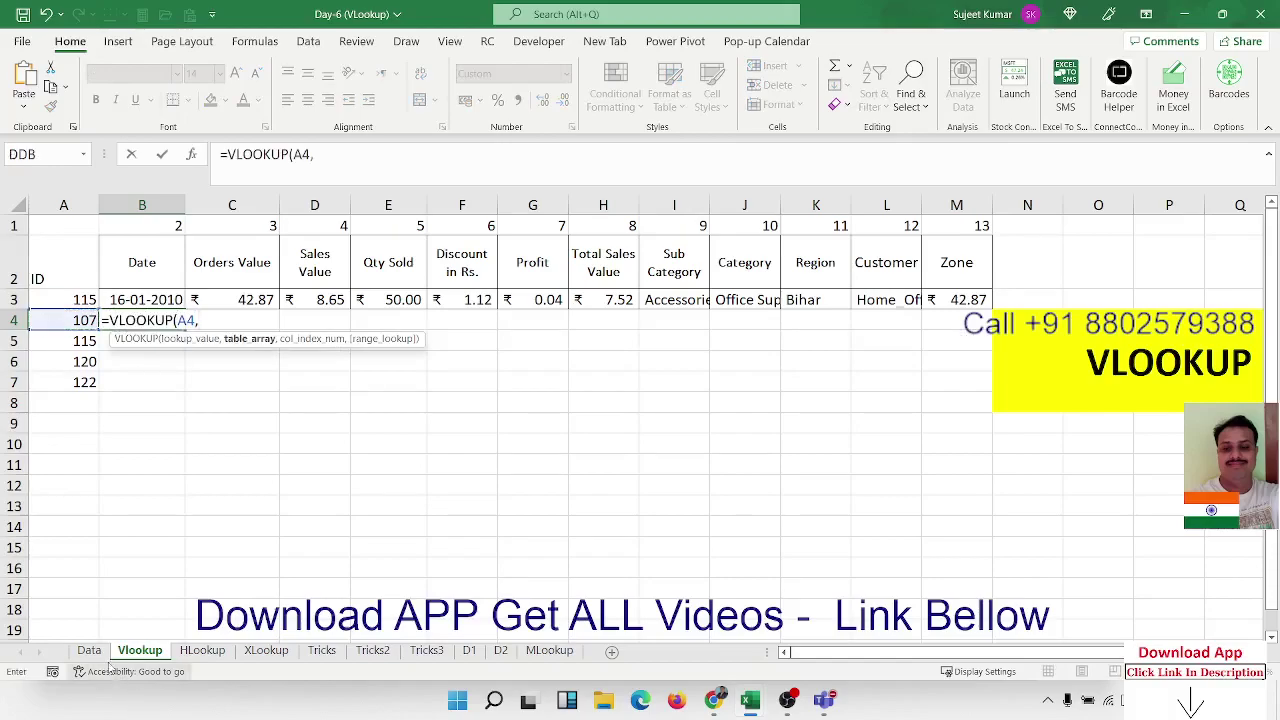
left_click(89, 650)
left_click_drag(62, 204, 884, 246)
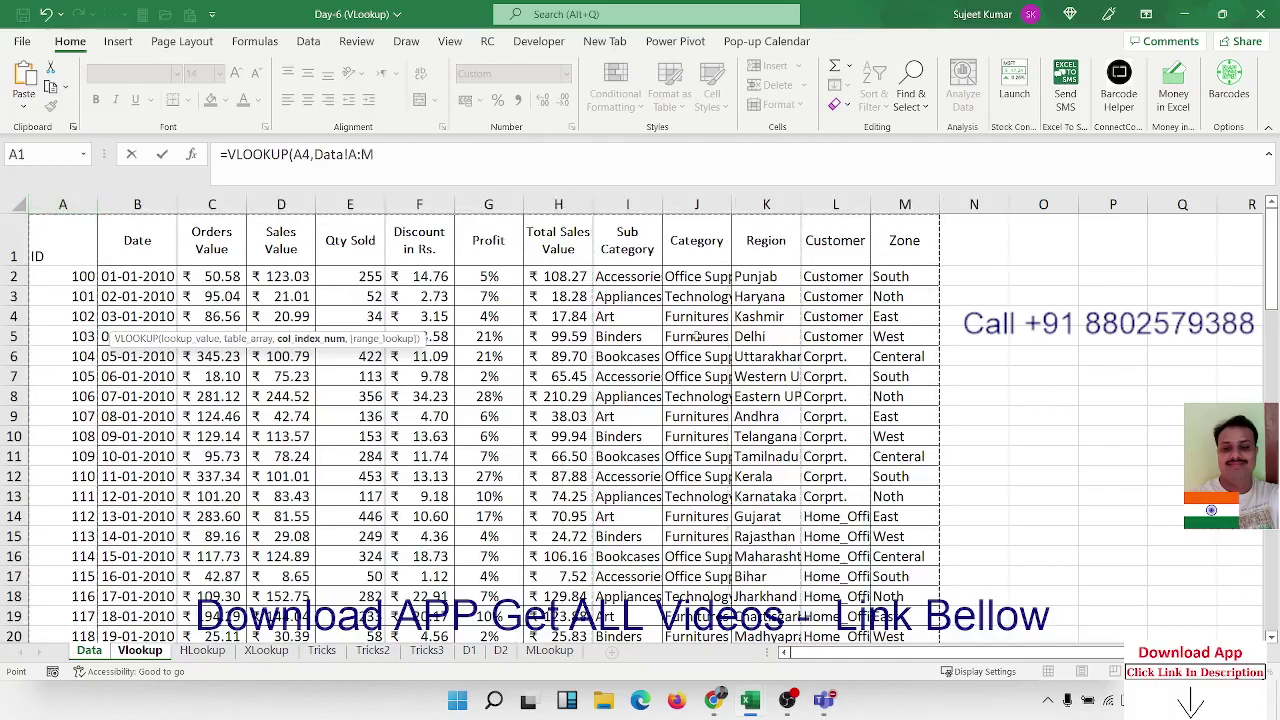
type(",")
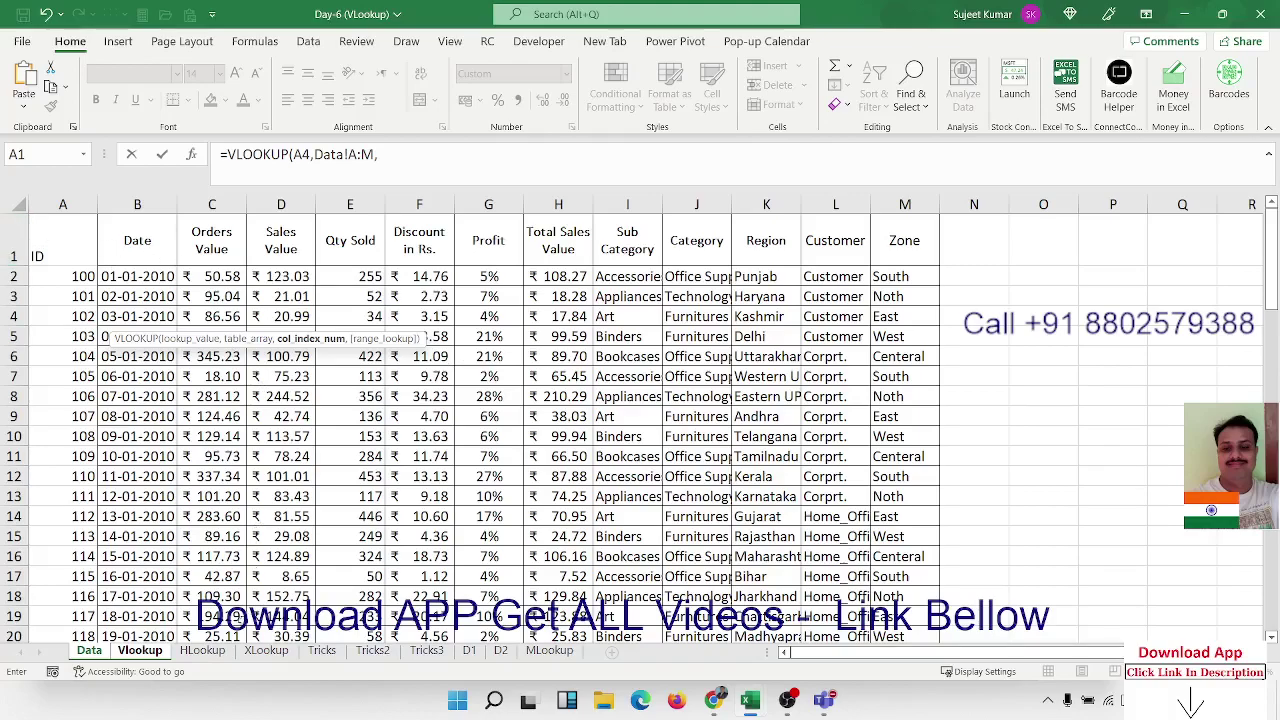
left_click(212, 650)
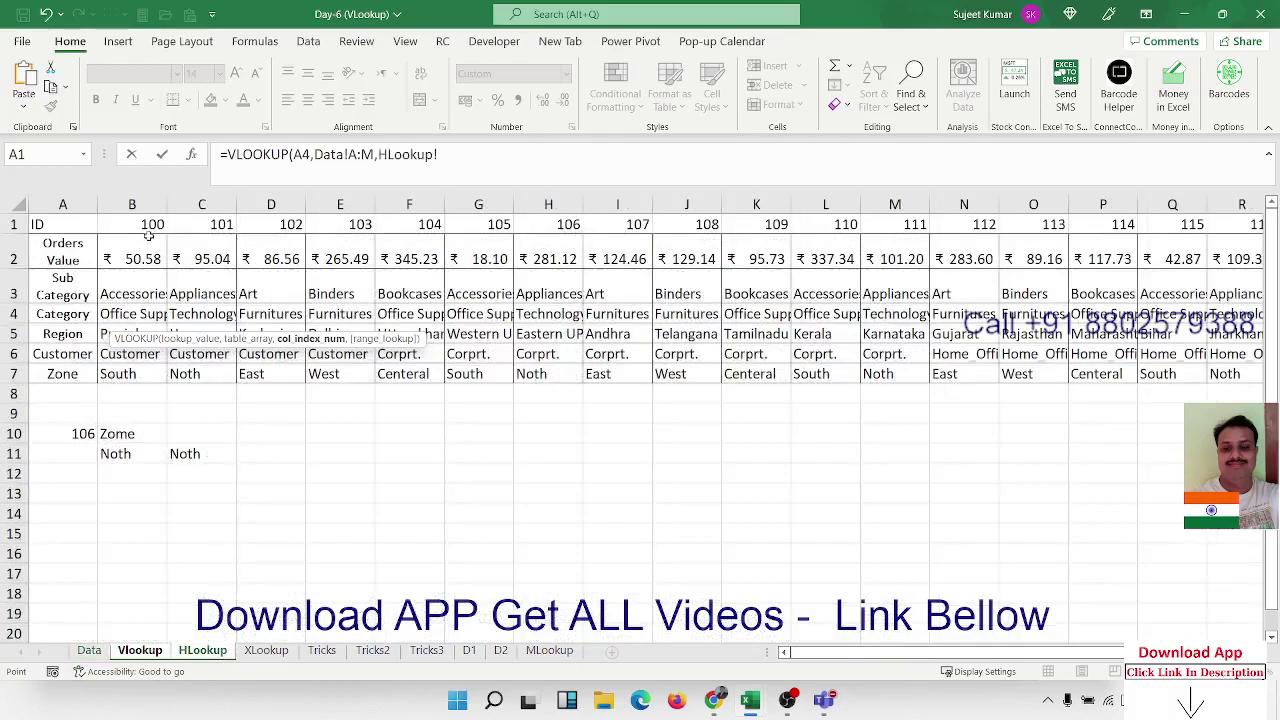
left_click(140, 651)
left_click(160, 226)
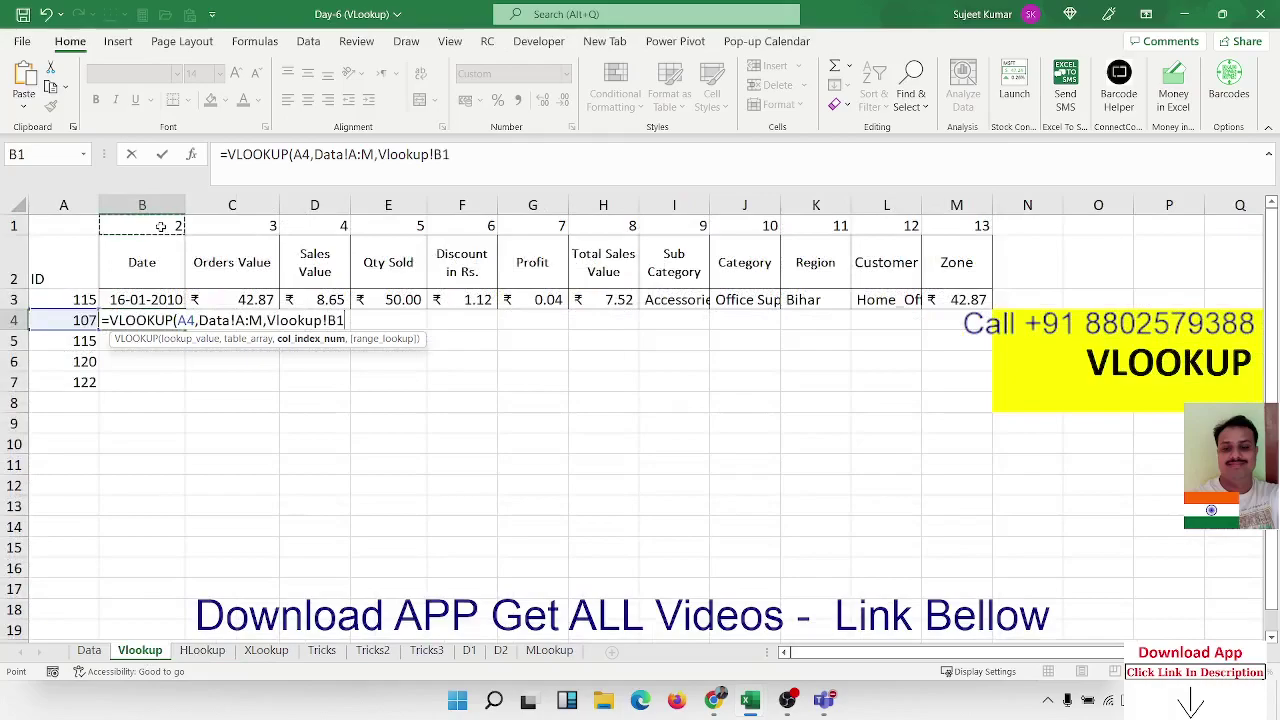
type(",0")
key("Return")
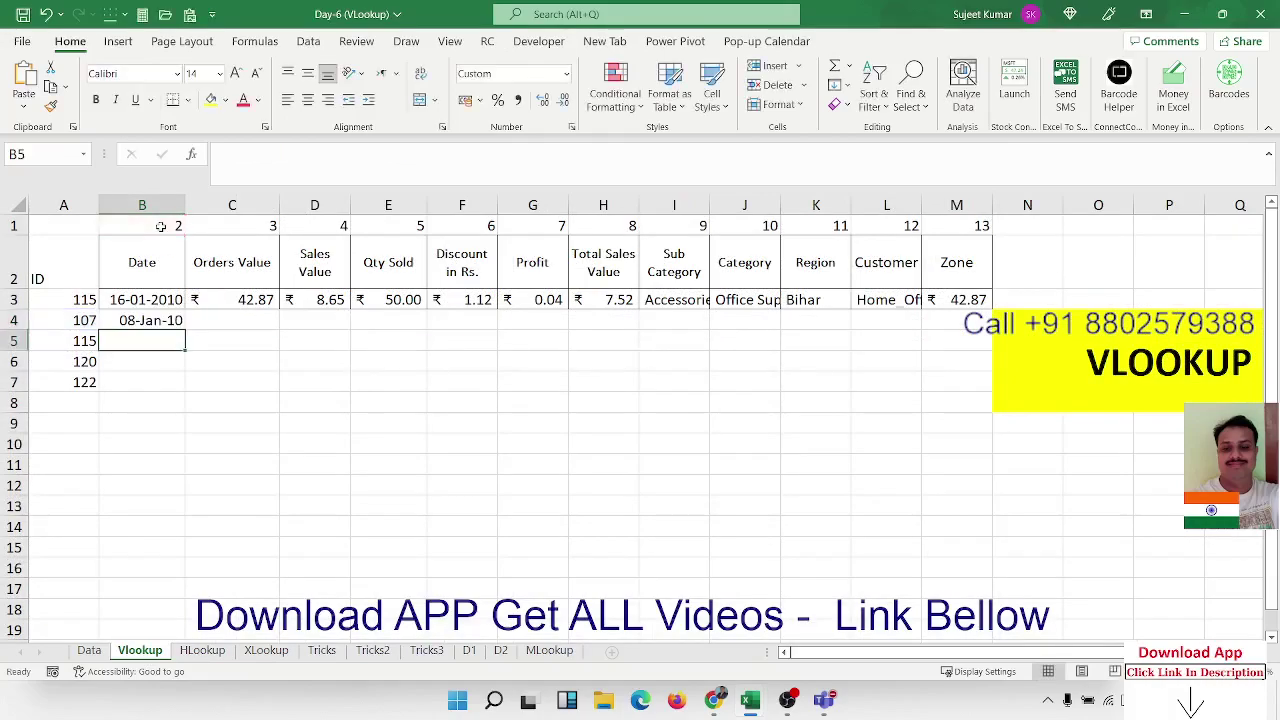
key("Up")
Replace B4 with =VLOOKUP(A4,Data!A:M,Vlookup!B1,0) so ID 107 returns its Date, 08-Jan-10.
key("Delete")
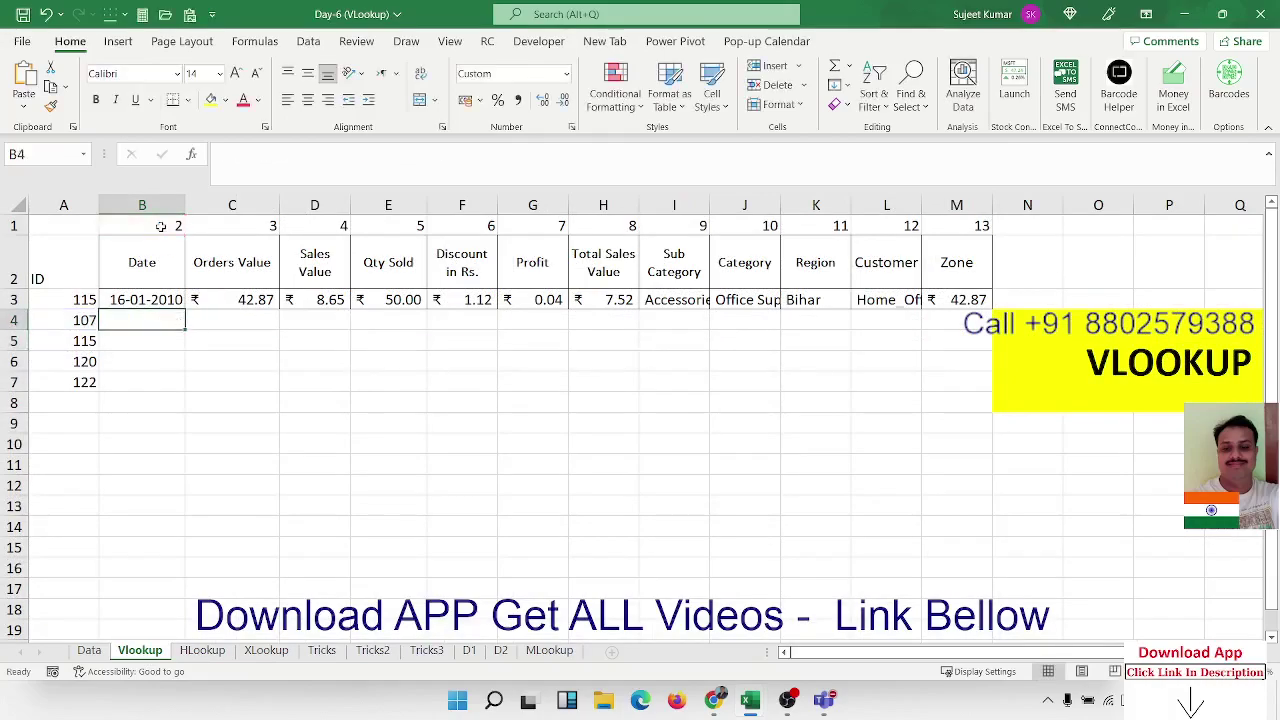
type("=vl")
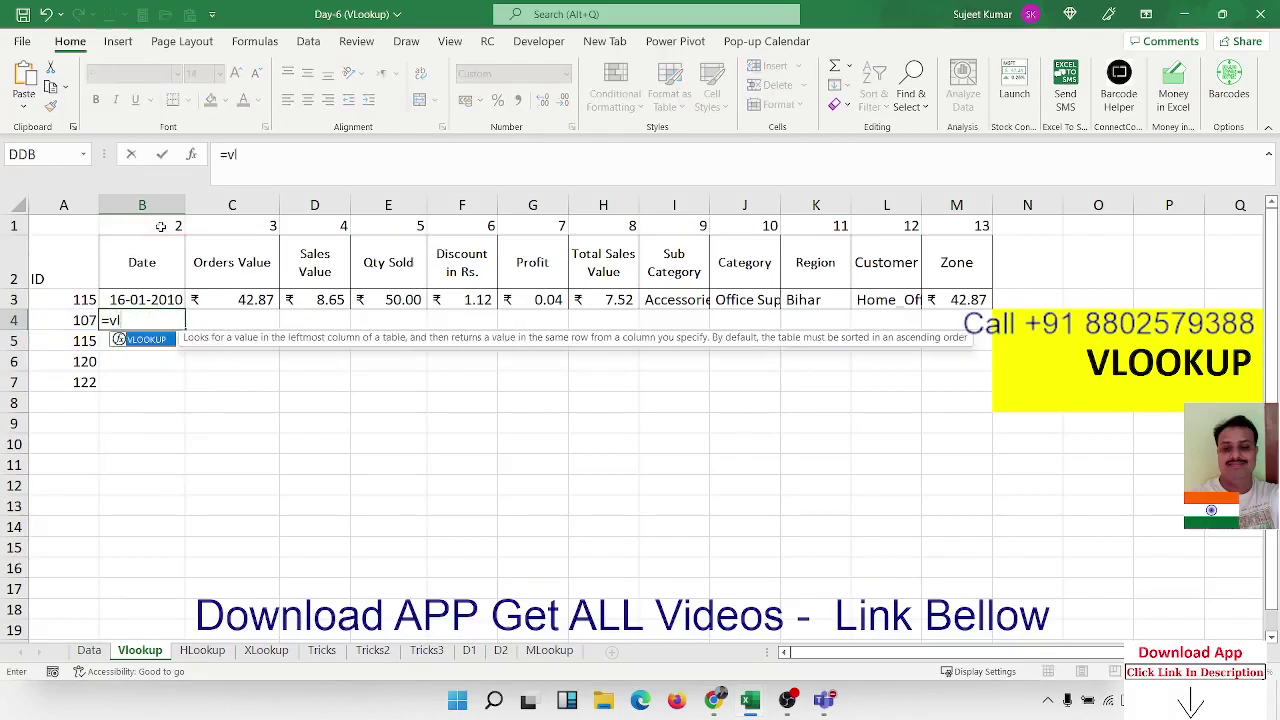
key("Tab")
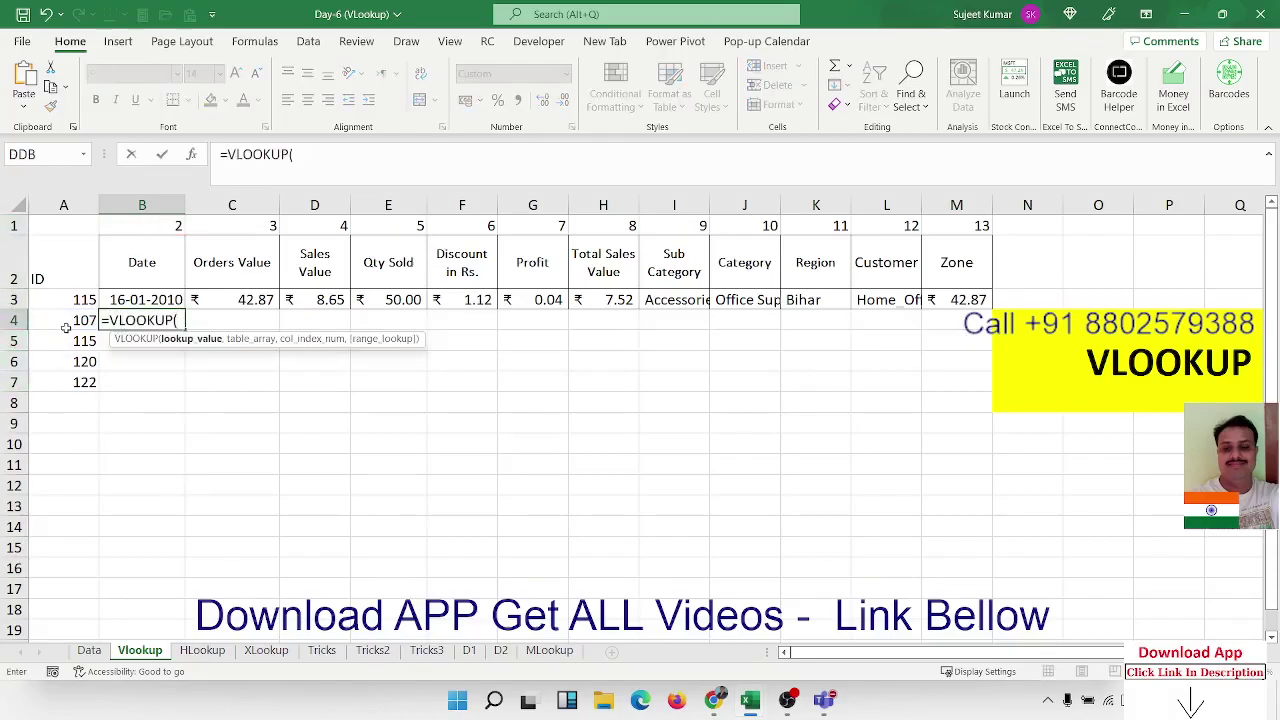
left_click(66, 328)
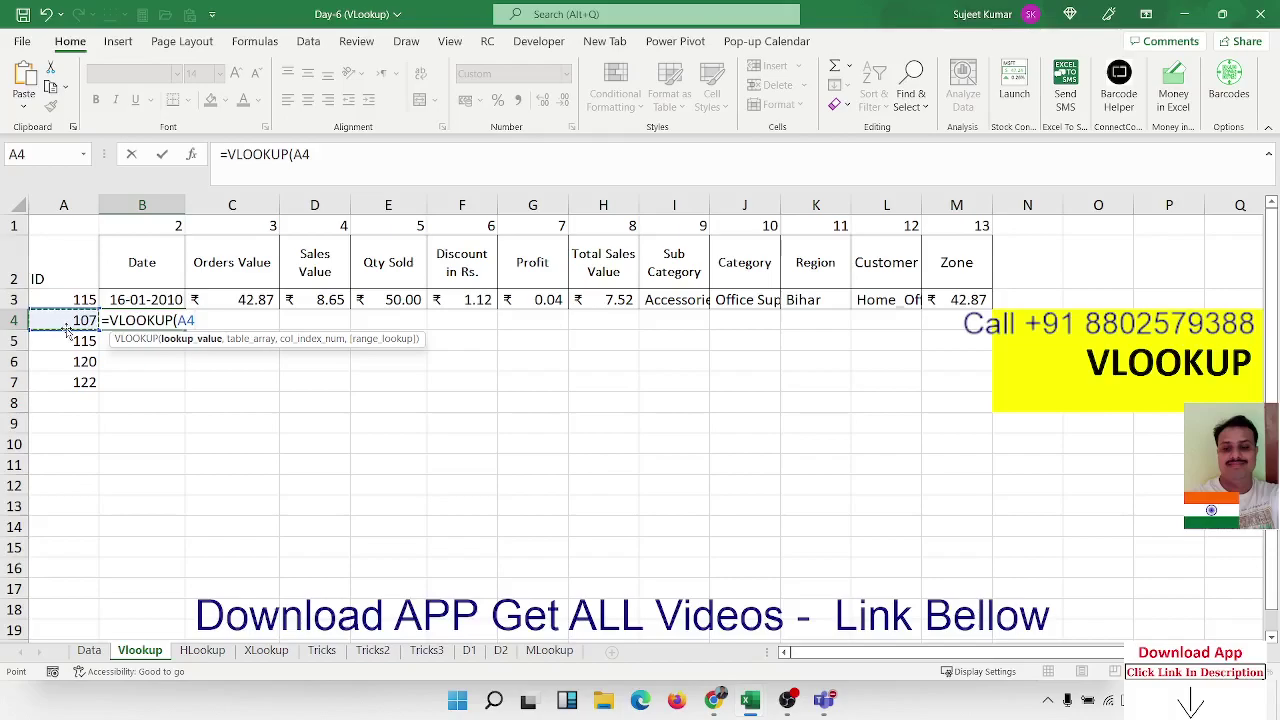
type(",")
left_click(89, 651)
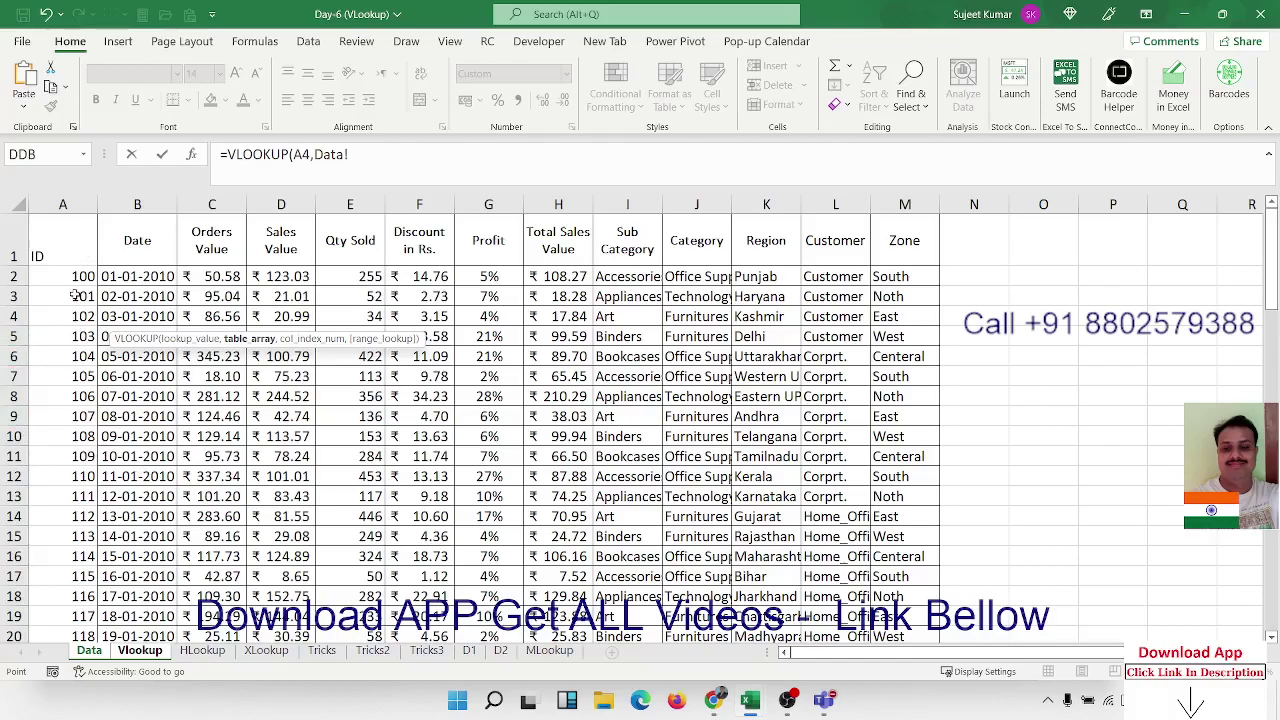
left_click_drag(62, 204, 904, 206)
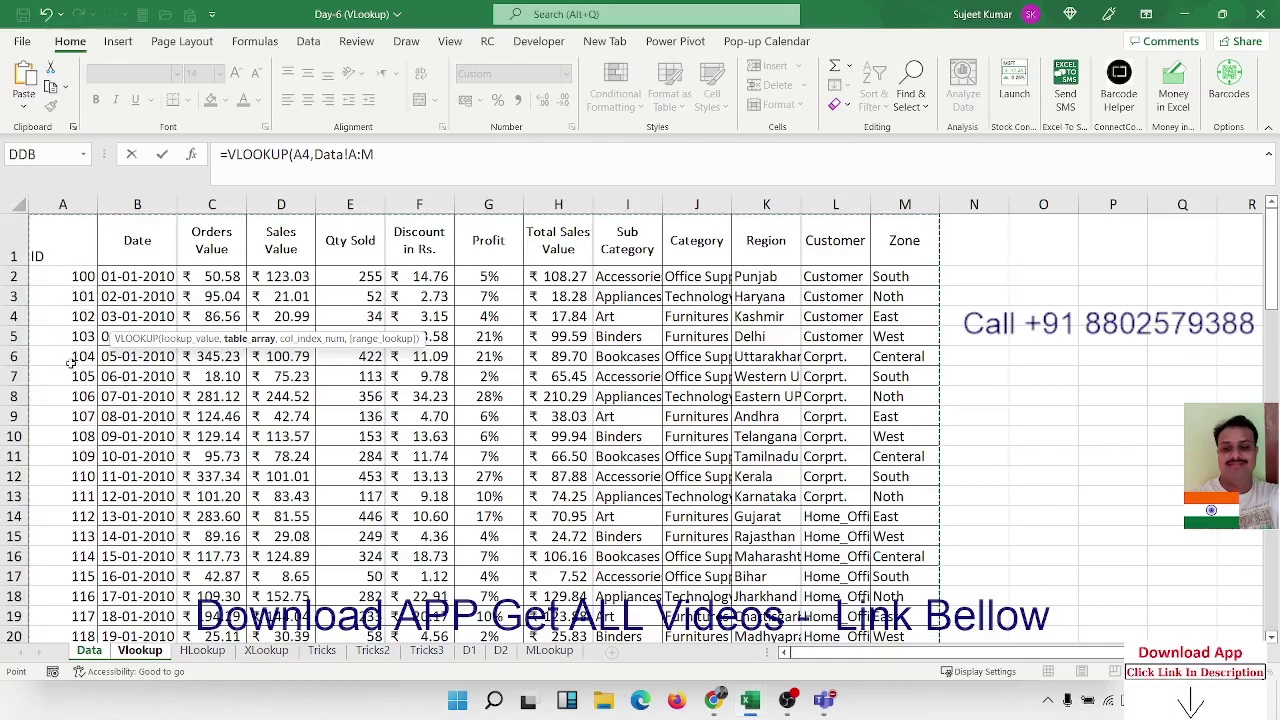
type(",")
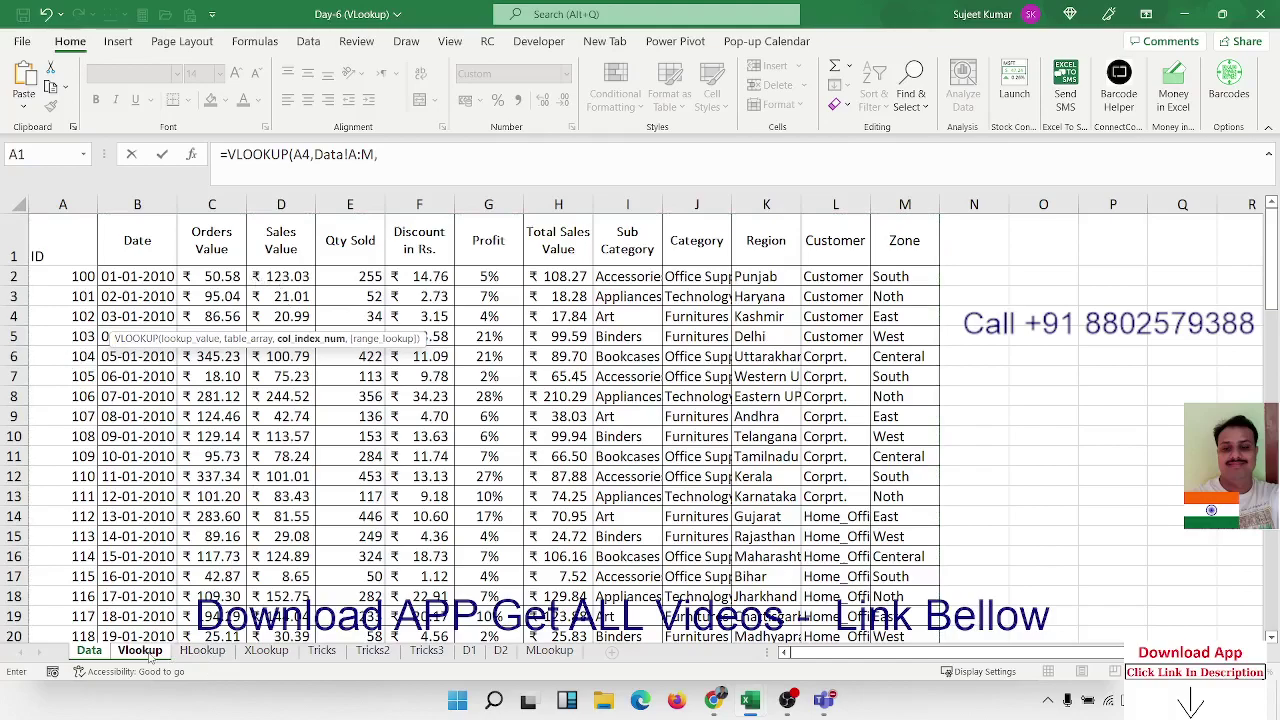
left_click(145, 652)
left_click(175, 226)
type(",")
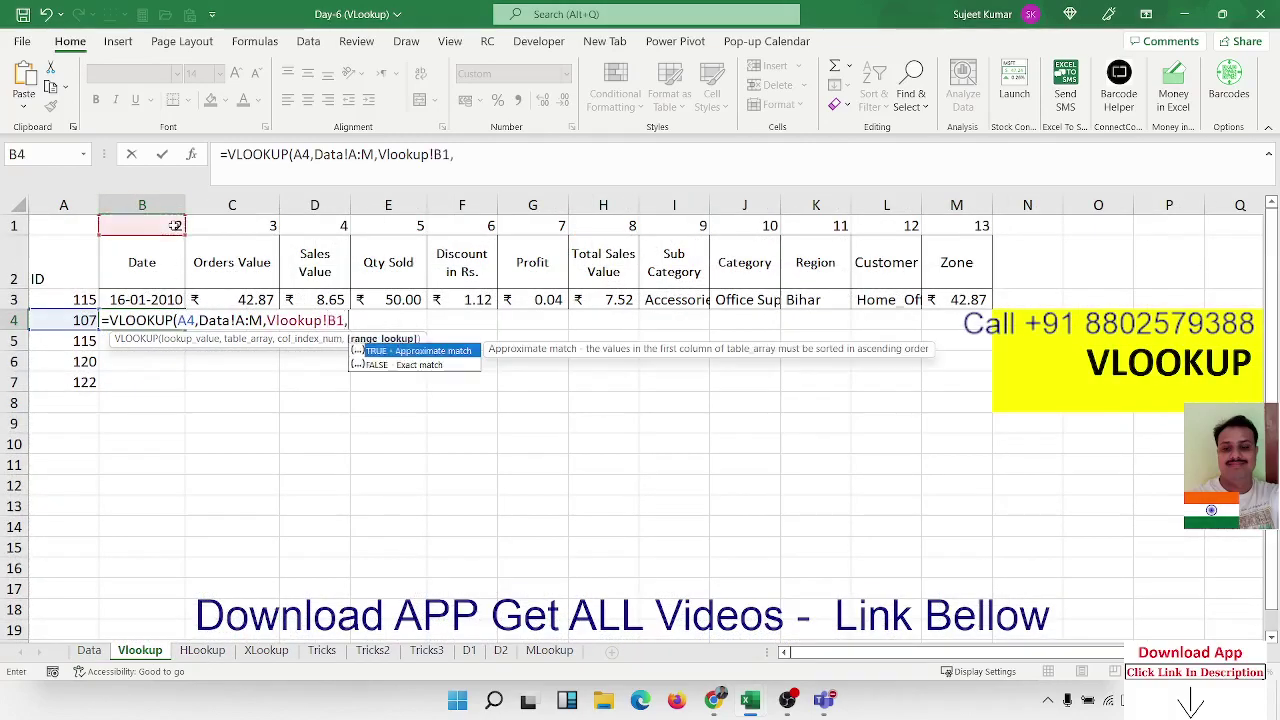
type("0")
key("Return")
key("Up")
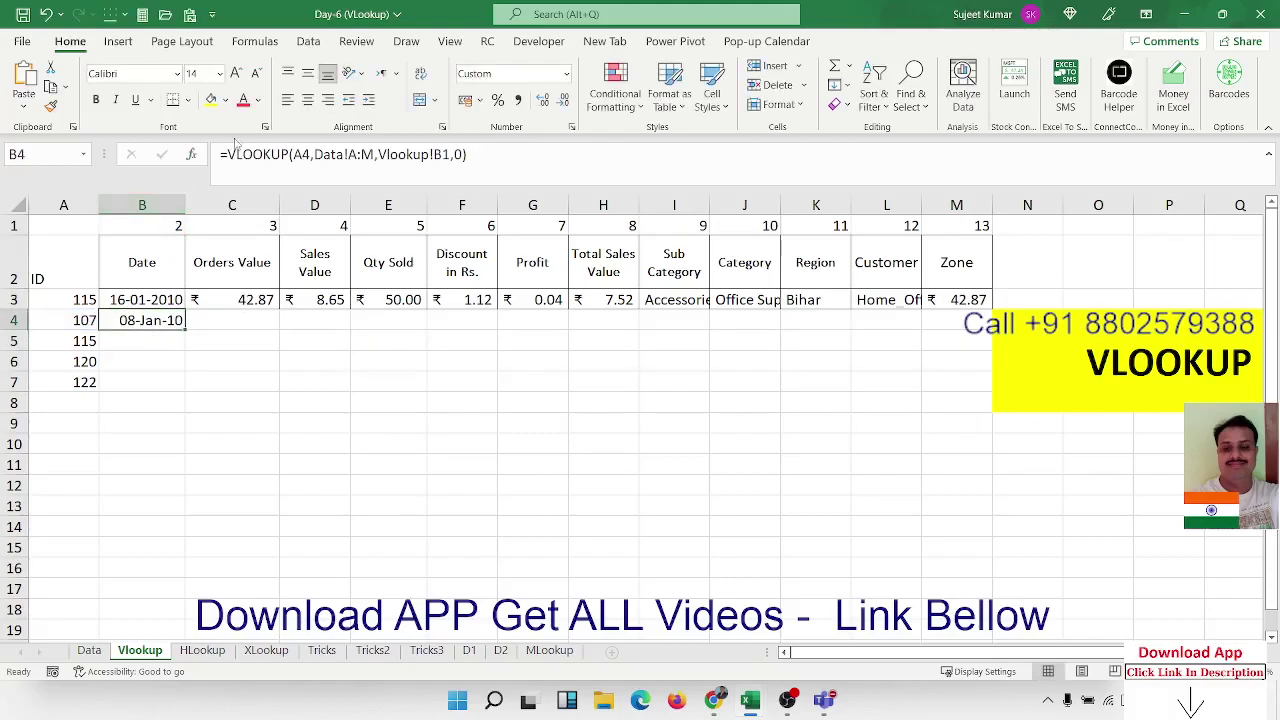
Lock B4's formula as =VLOOKUP($A4,Data!$A:$M,Vlookup!B$1,0).
left_click(303, 154)
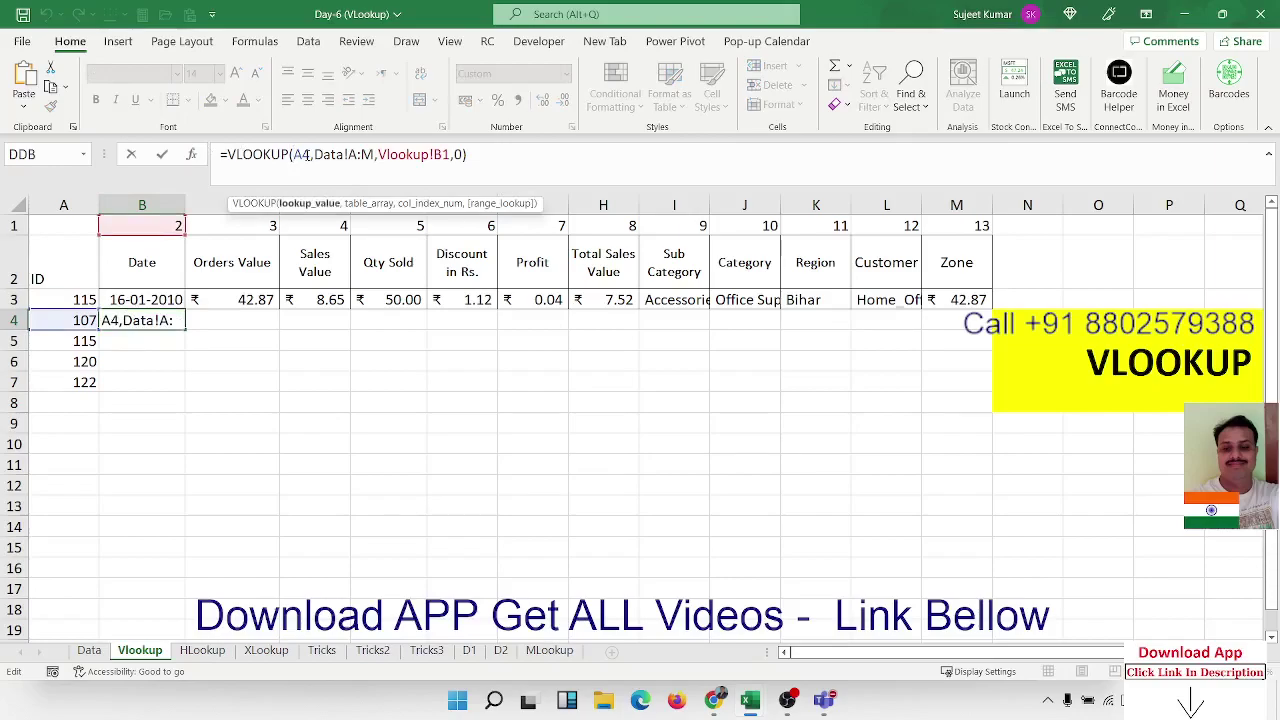
type("$")
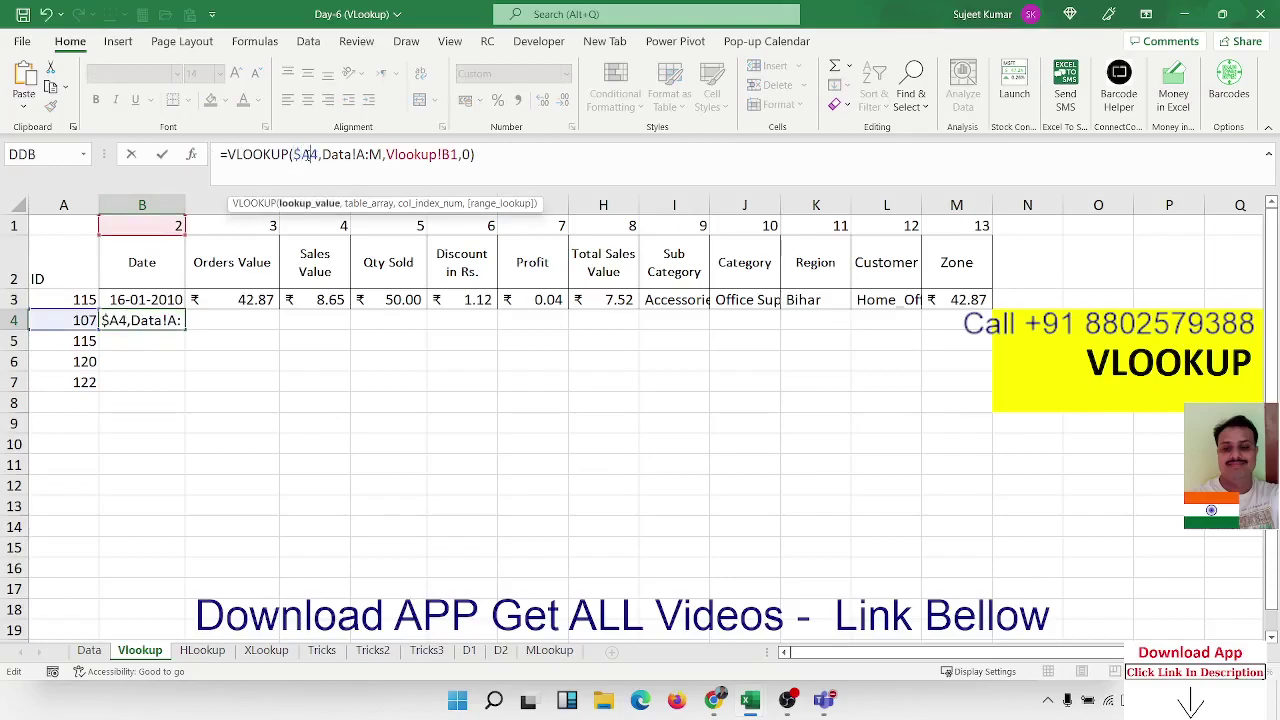
key("Right")
key("Right")
key("Right")
key("F4")
key("Right")
key("Right")
key("Right")
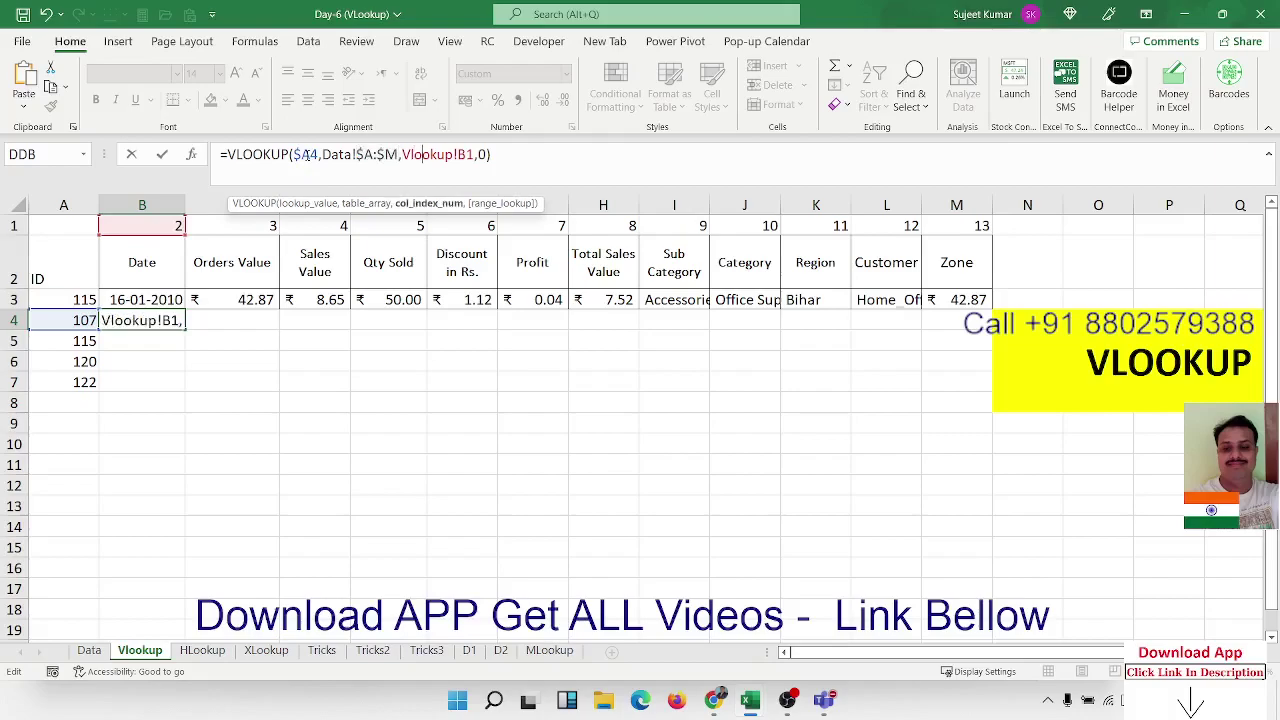
key("Right")
key("Right")
key("Right")
type("$")
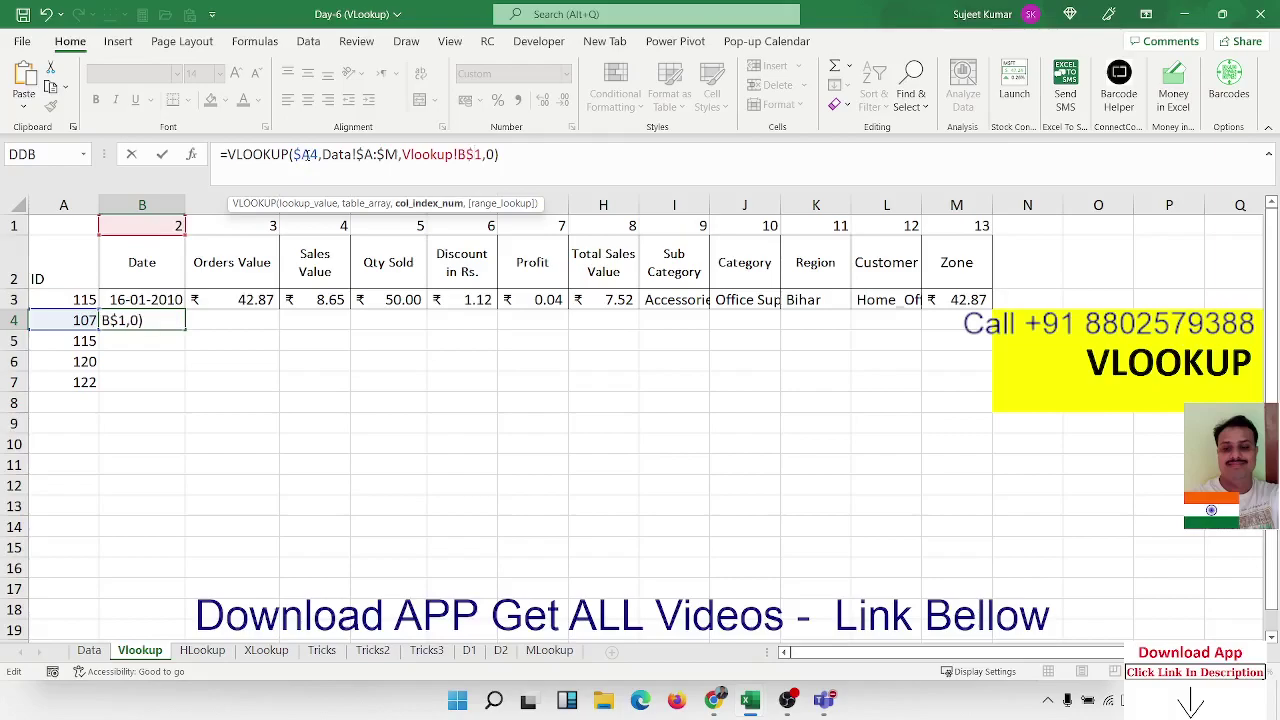
key("Return")
key("Up")
key("shift+Right")
Fill B4's lookup across to M4 with Ctrl+R and give C4:H4 General number format.
key("shift+Right")
key("shift+Right")
key("shift+Right")
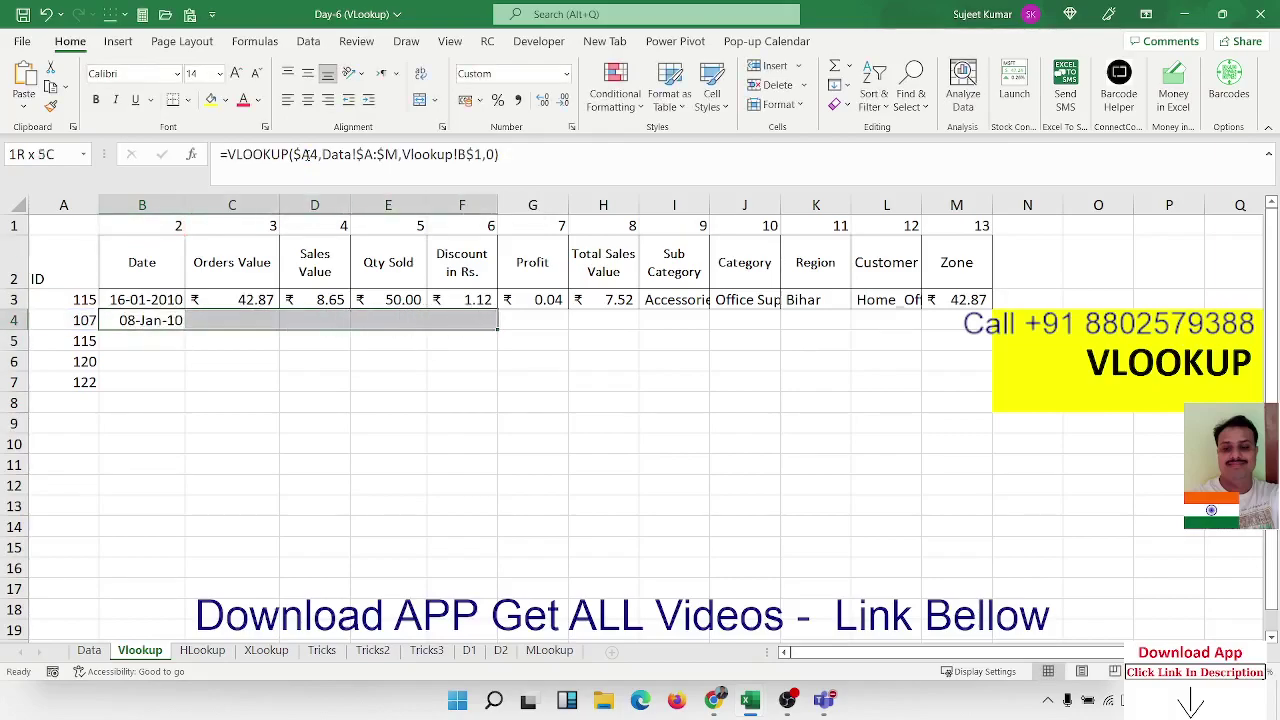
key("shift+Right")
key("shift+Right")
key("shift+Right")
key("shift+Right")
key("shift+Right")
key("shift+Right")
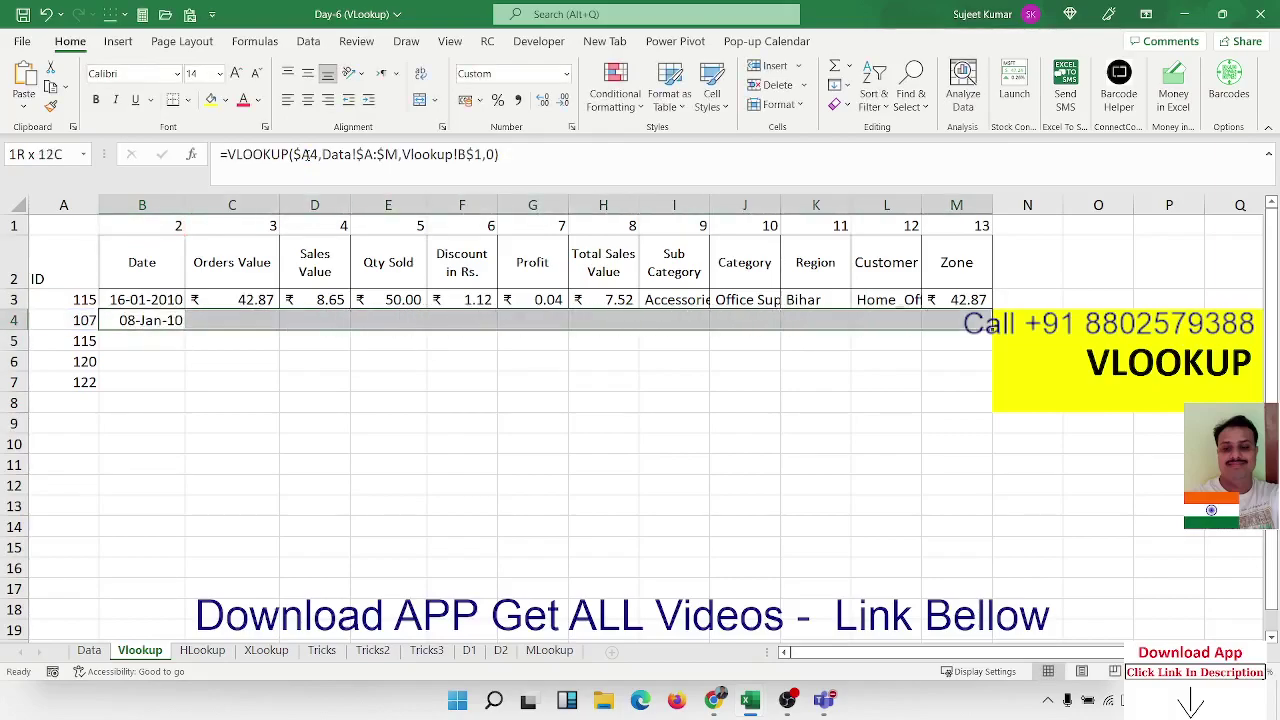
key("ctrl+r")
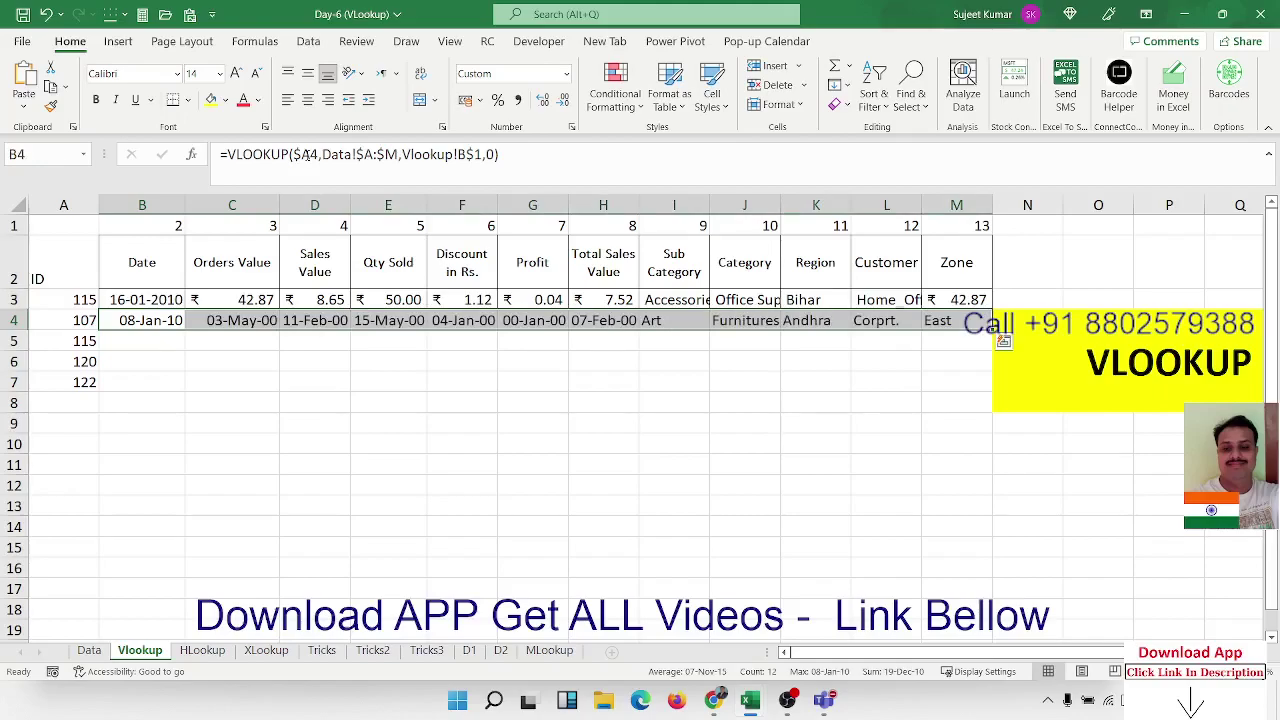
key("Right")
key("shift+Right")
key("shift+Right")
key("shift+Right")
key("shift+Right")
key("shift+Right")
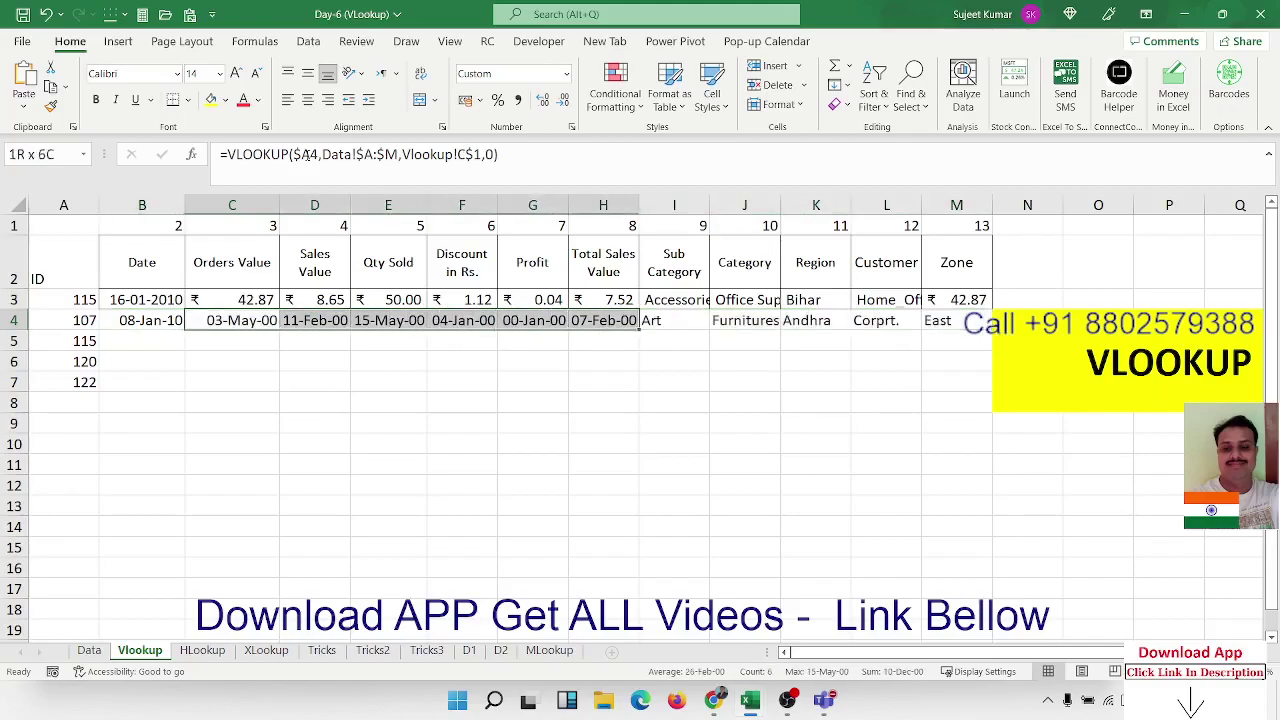
key("ctrl+shift+asciitilde")
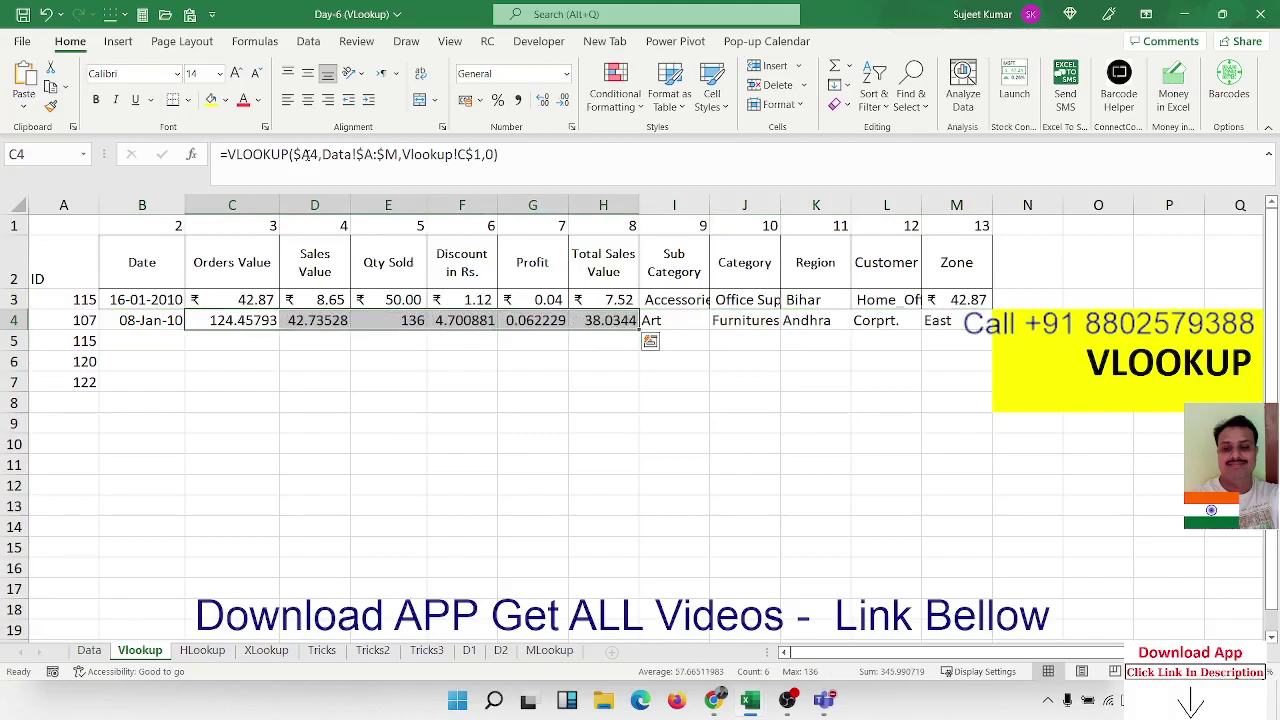
Review the copied row 4 formulas, from C4's C$1 reference to the Zone result in M4.
key("Right")
key("Right")
key("Right")
key("Right")
key("Right")
key("Right")
key("Right")
key("Right")
key("Right")
key("Right")
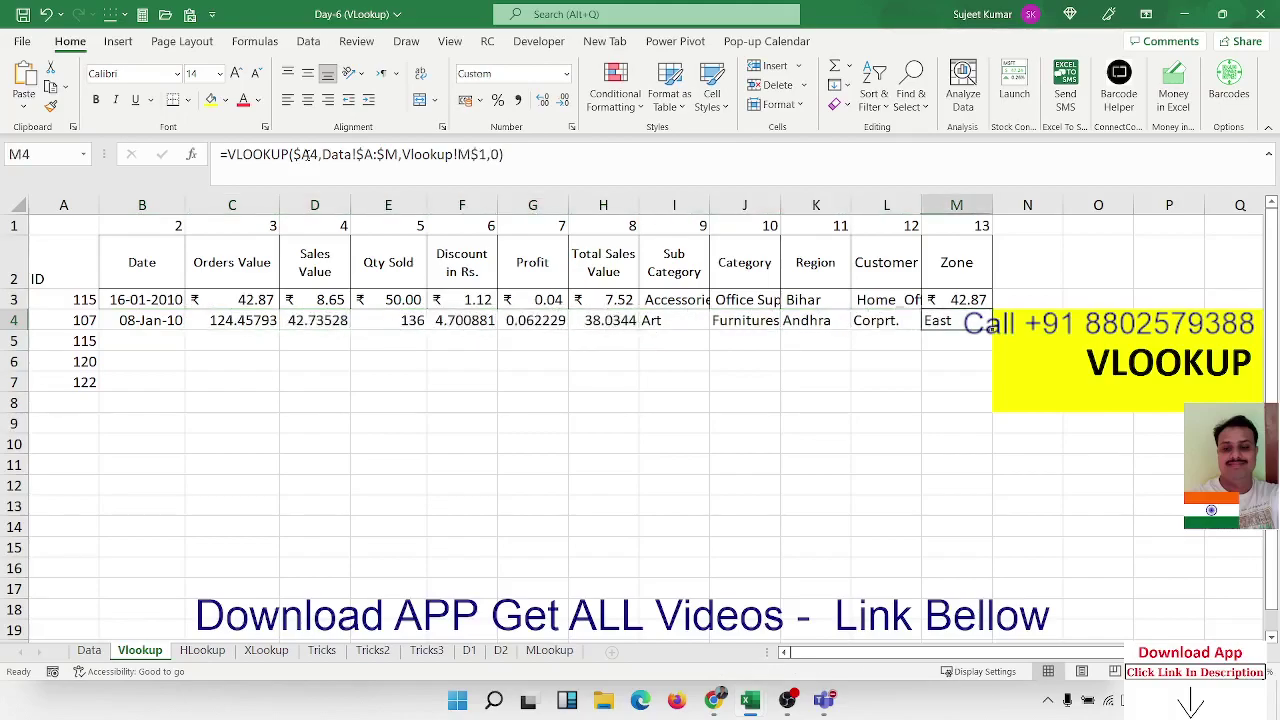
key("Left")
key("Left")
key("Left")
key("Left")
key("Right")
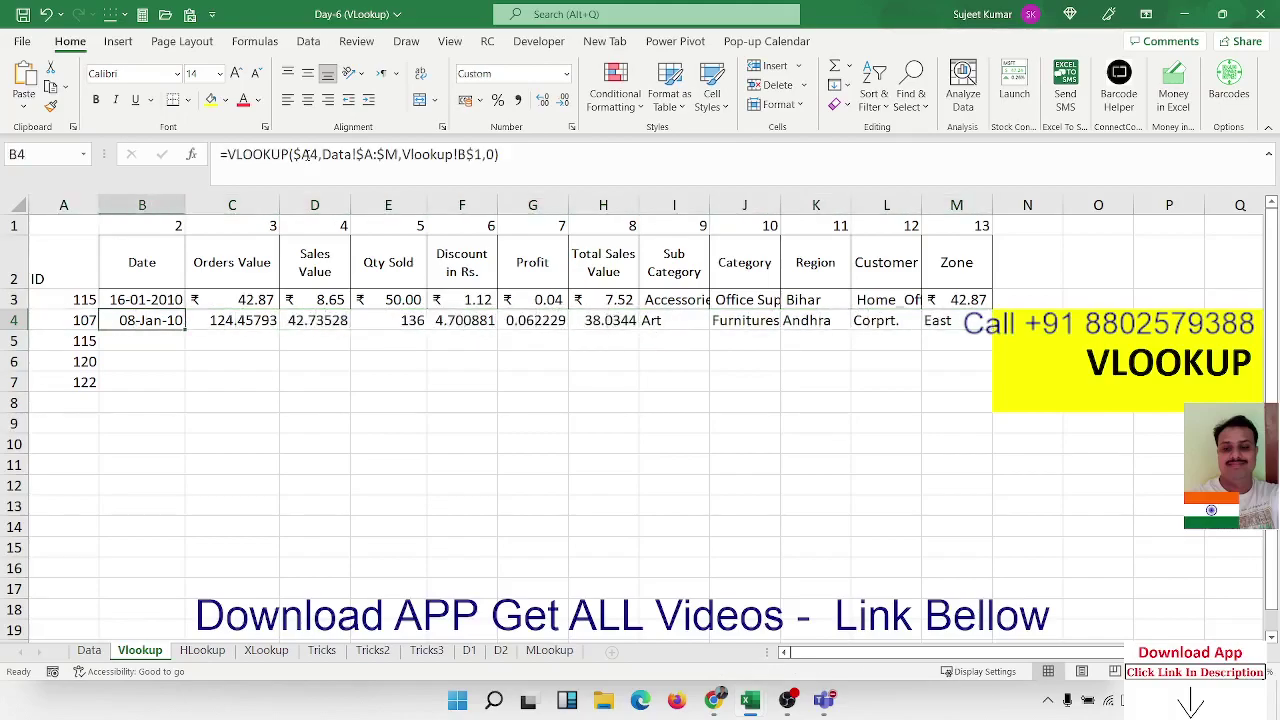
key("Right")
key("Left")
left_click(310, 157)
double_click(304, 157)
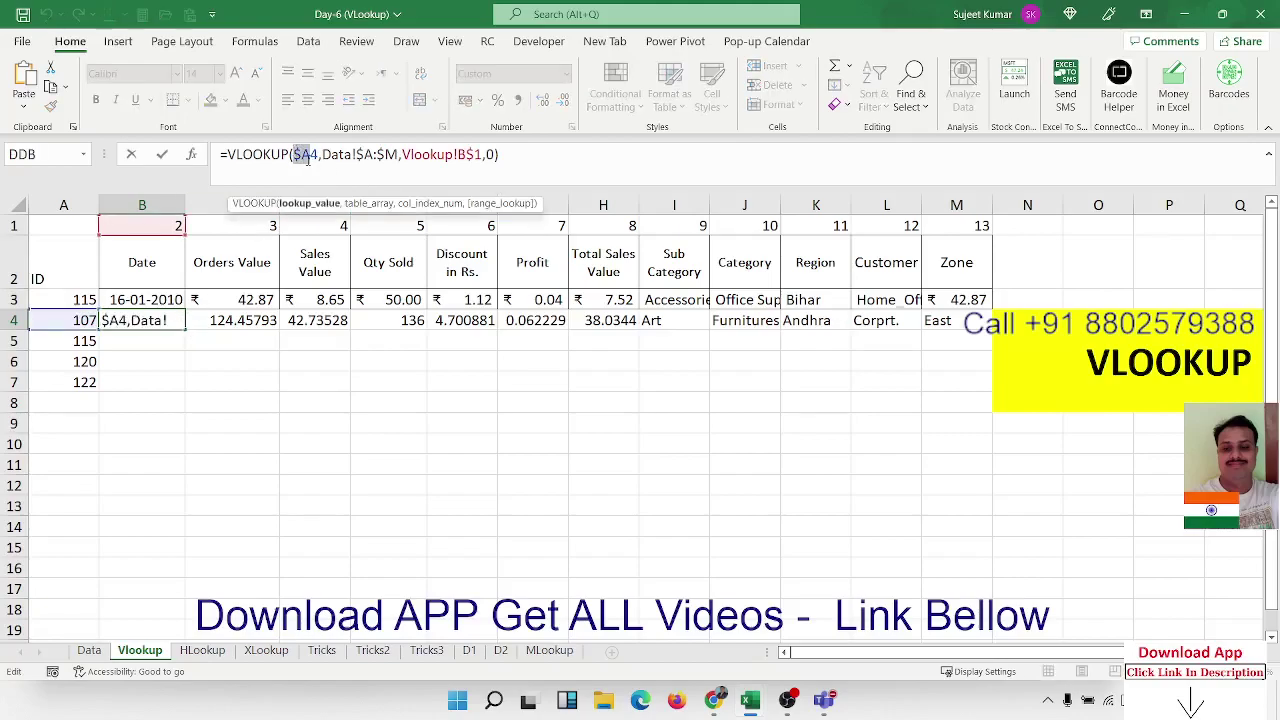
key("Return")
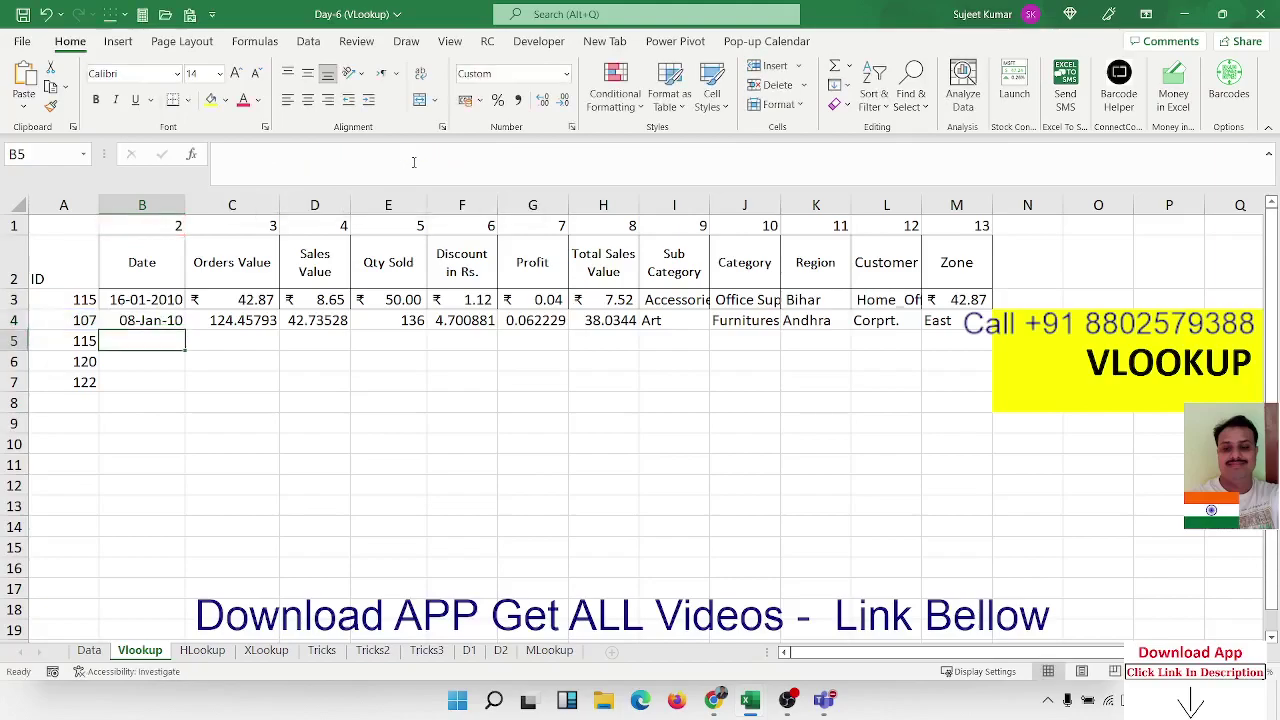
key("Up")
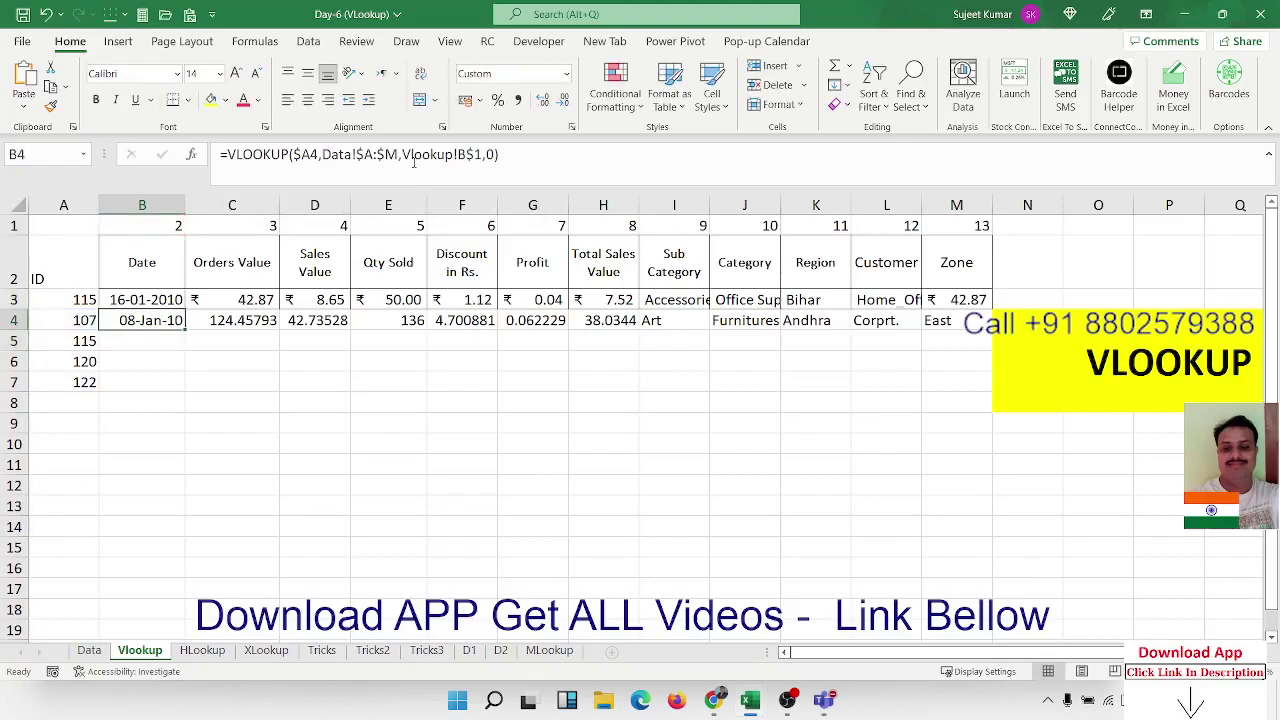
key("Down")
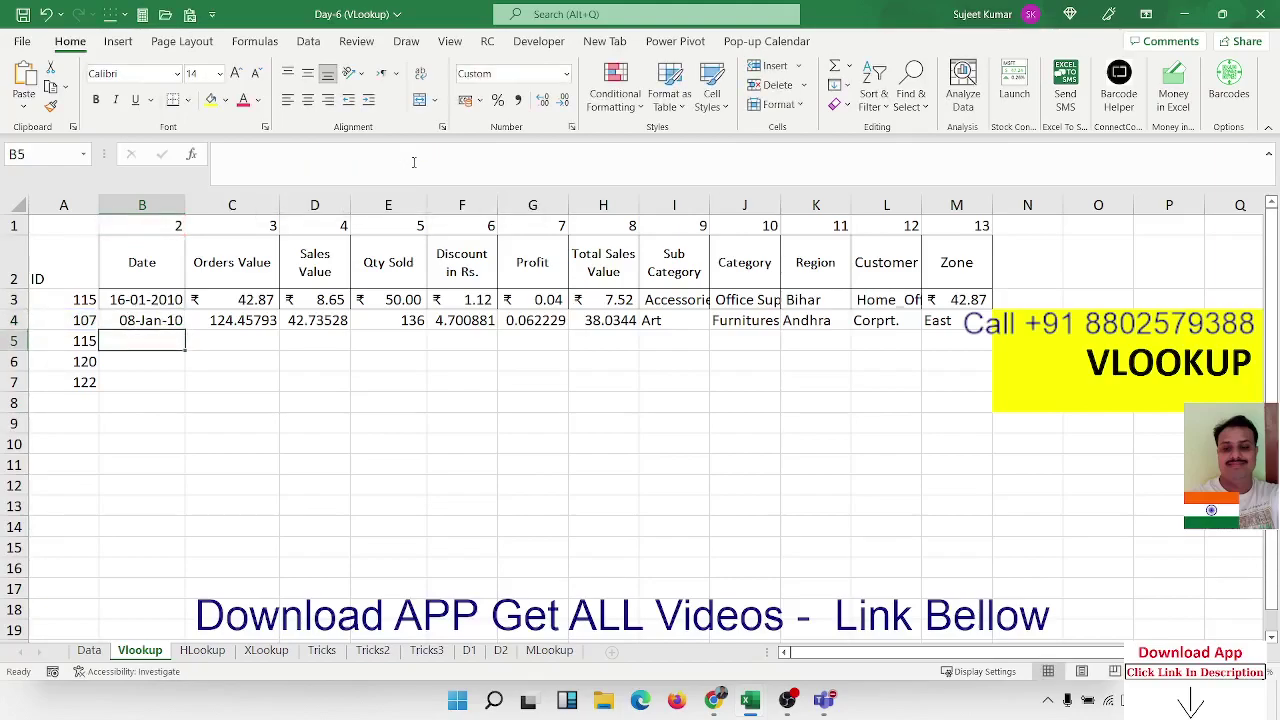
key("Up")
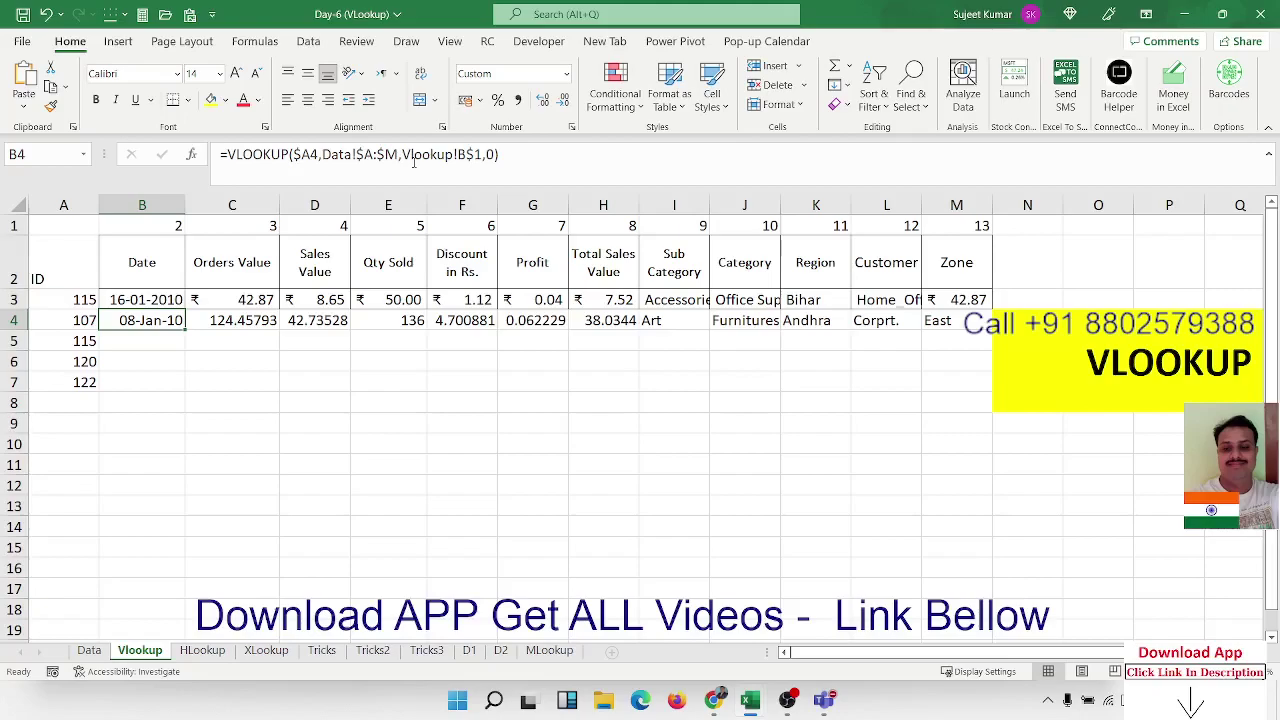
key("Up")
key("Down")
key("Up")
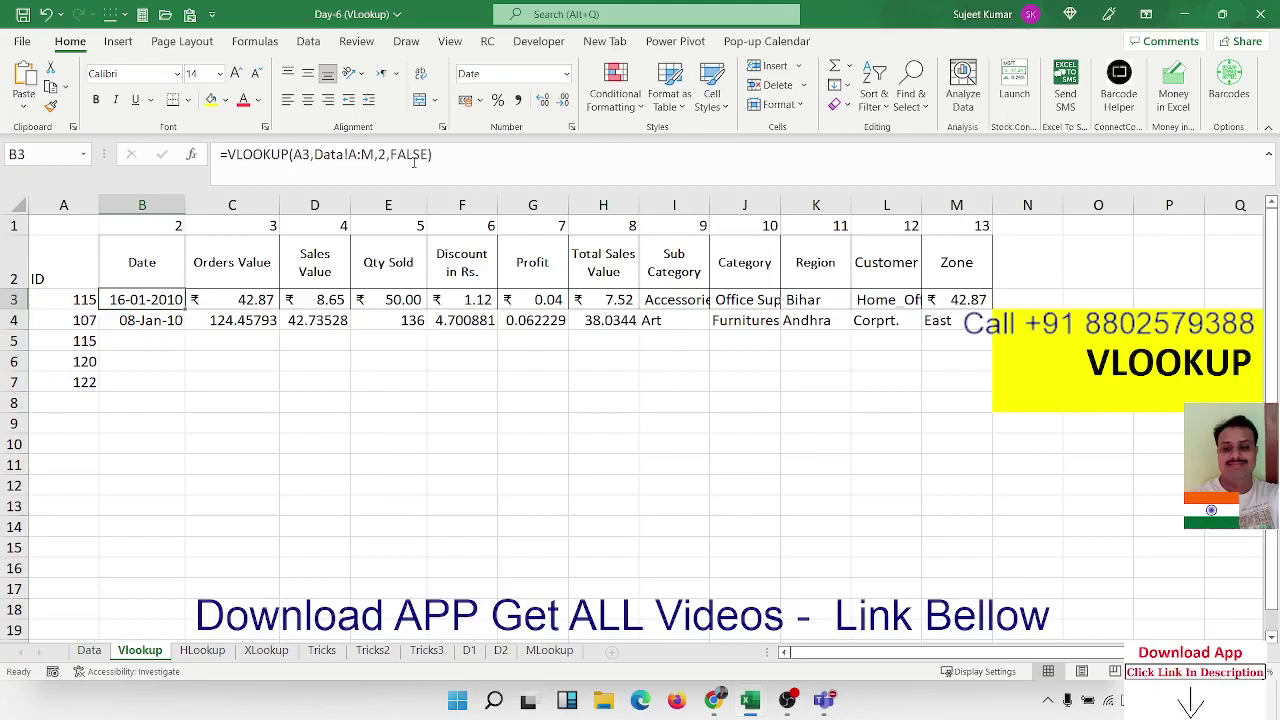
key("F2")
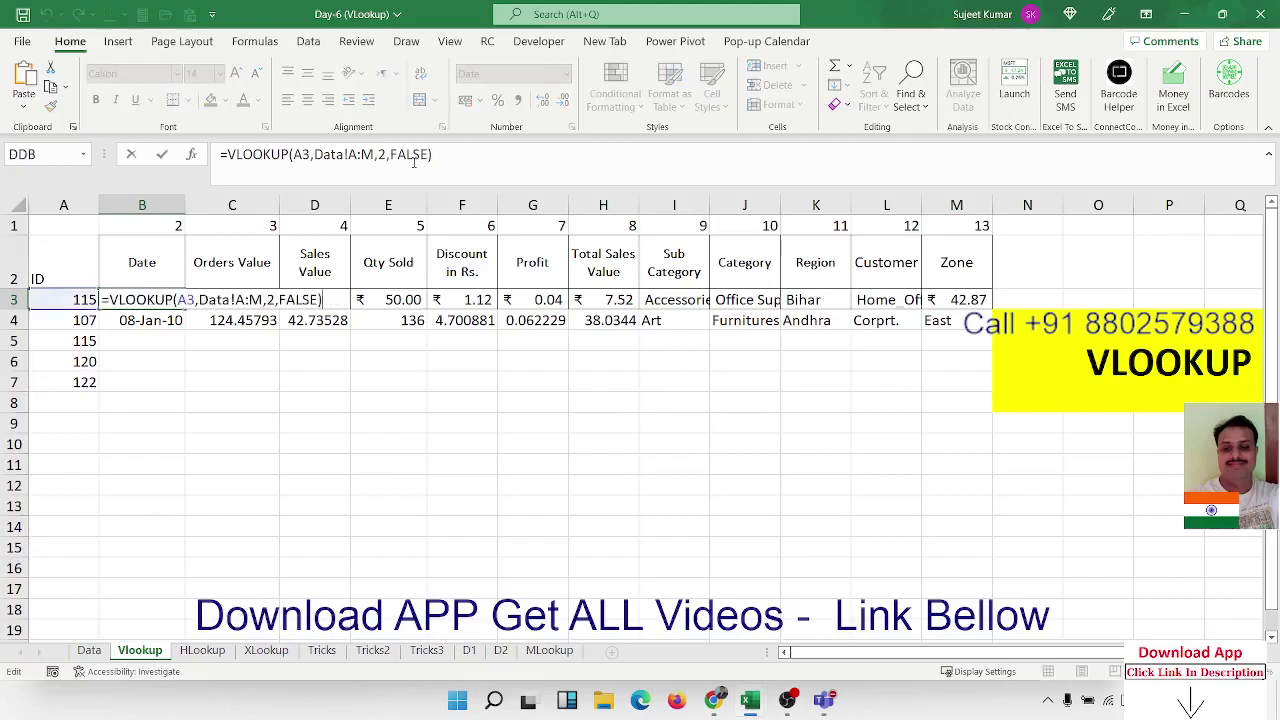
key("Left")
key("Left")
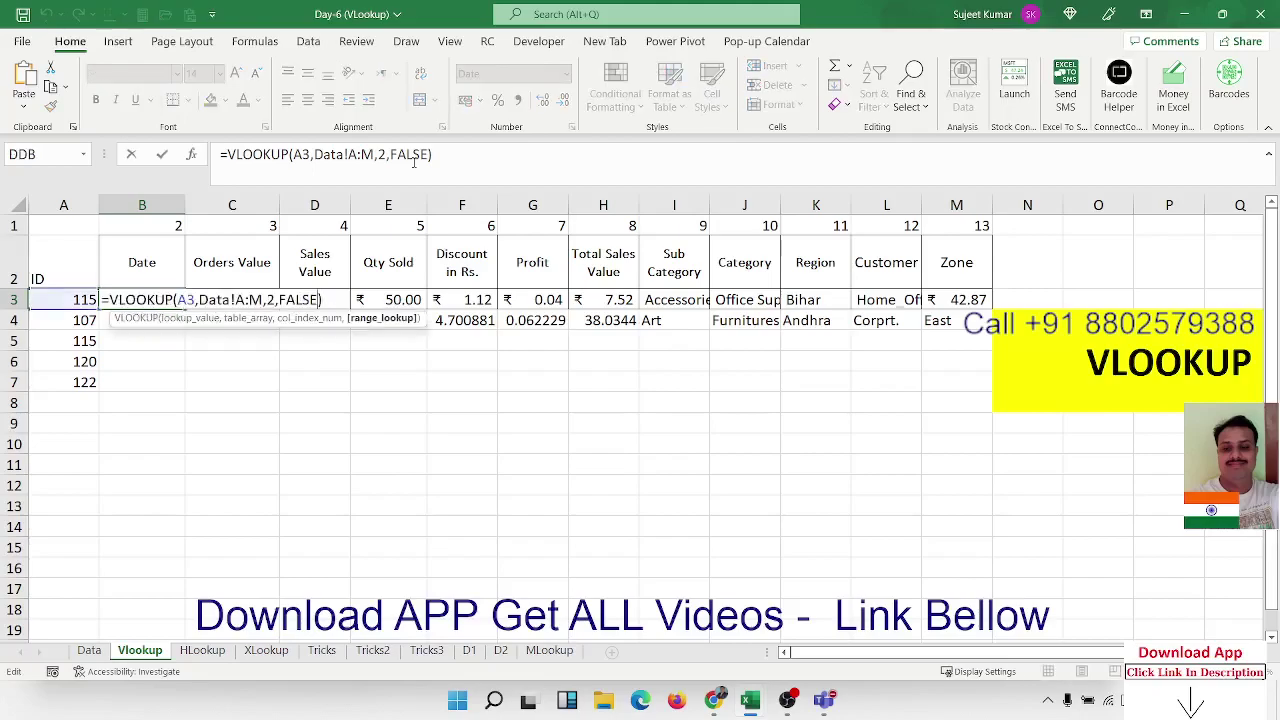
key("Left")
key("Left")
key("Left")
key("Left")
key("Left")
key("Left")
key("Left")
key("Left")
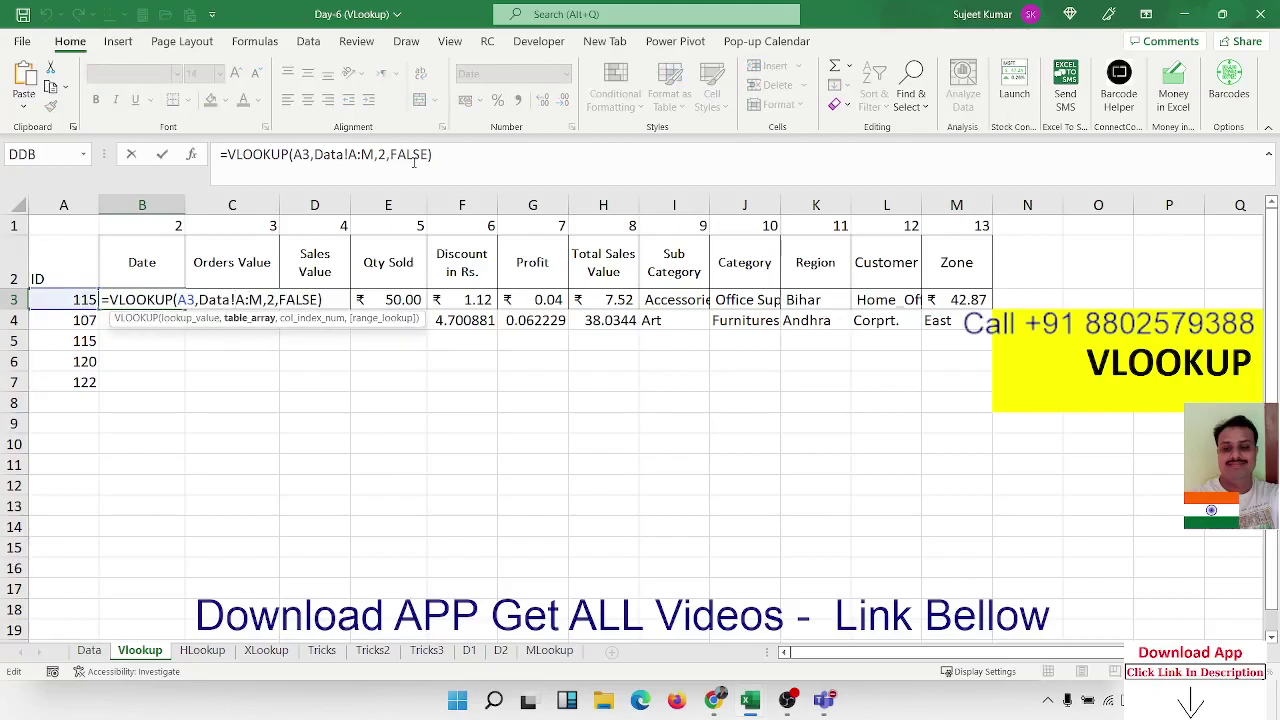
key("shift+Right")
key("shift+Right")
key("shift+Right")
key("Right")
key("Right")
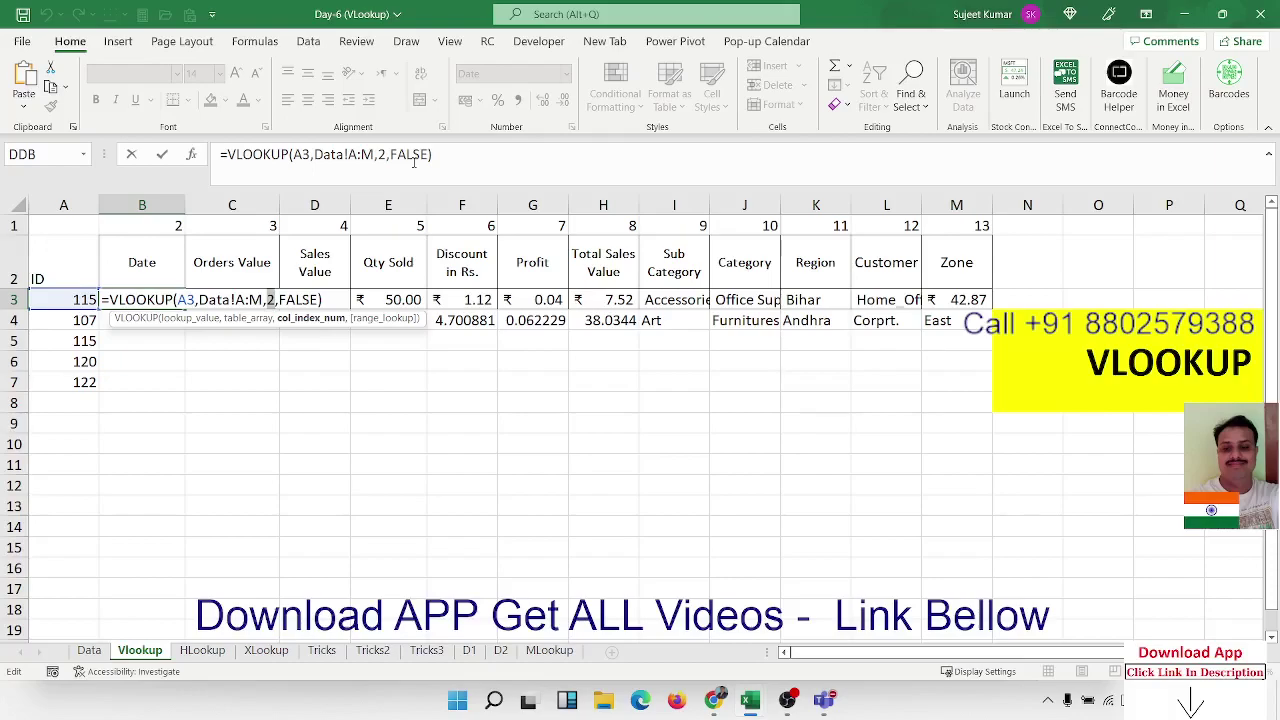
key("Return")
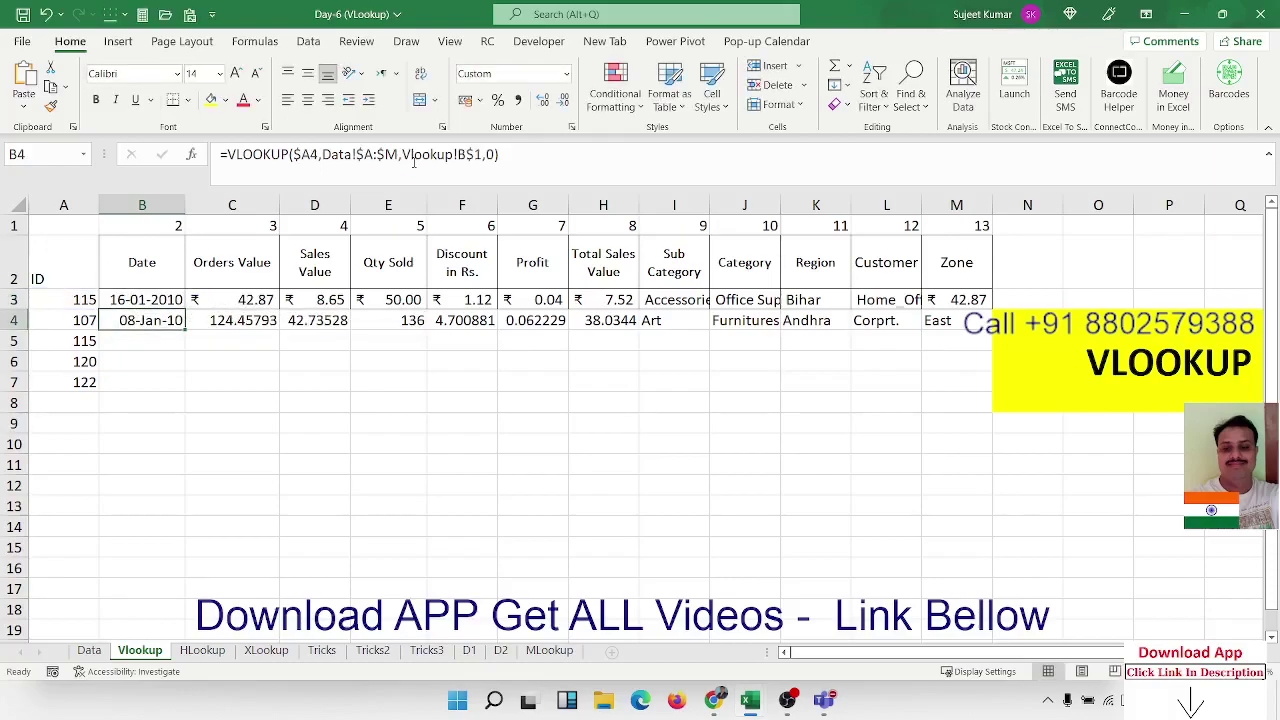
key("Down")
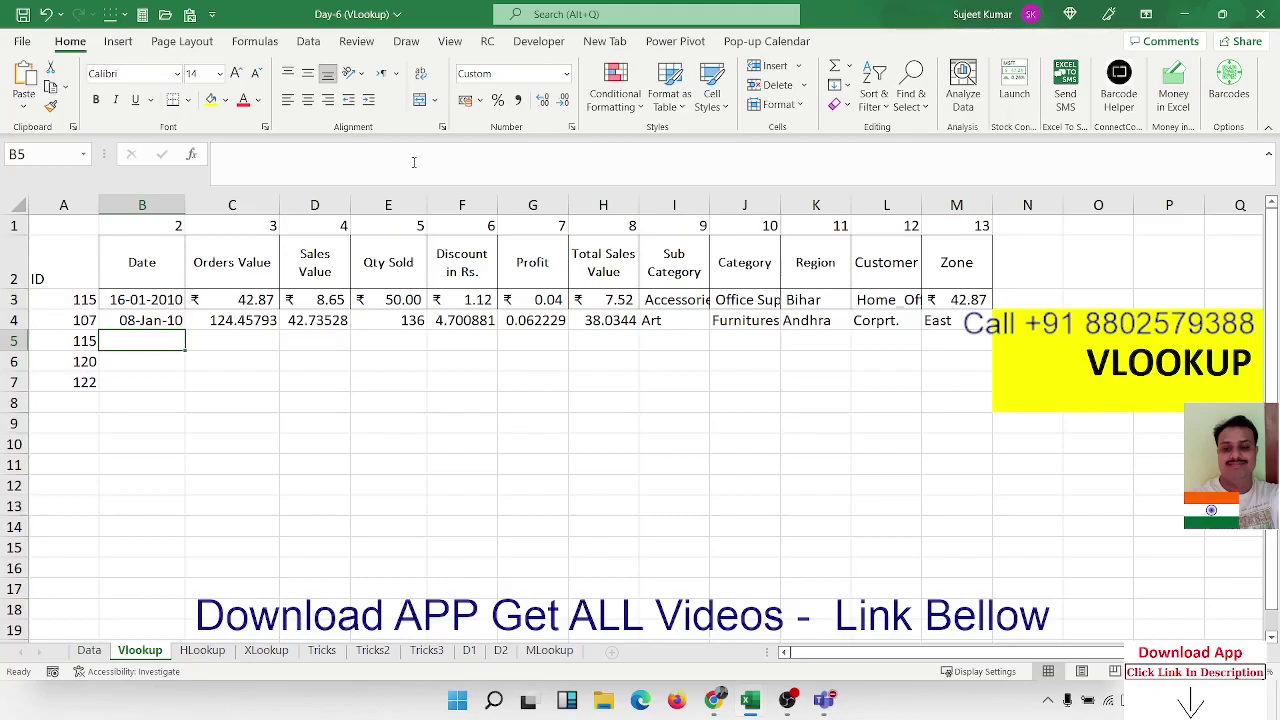
left_click_drag(90, 266, 956, 265)
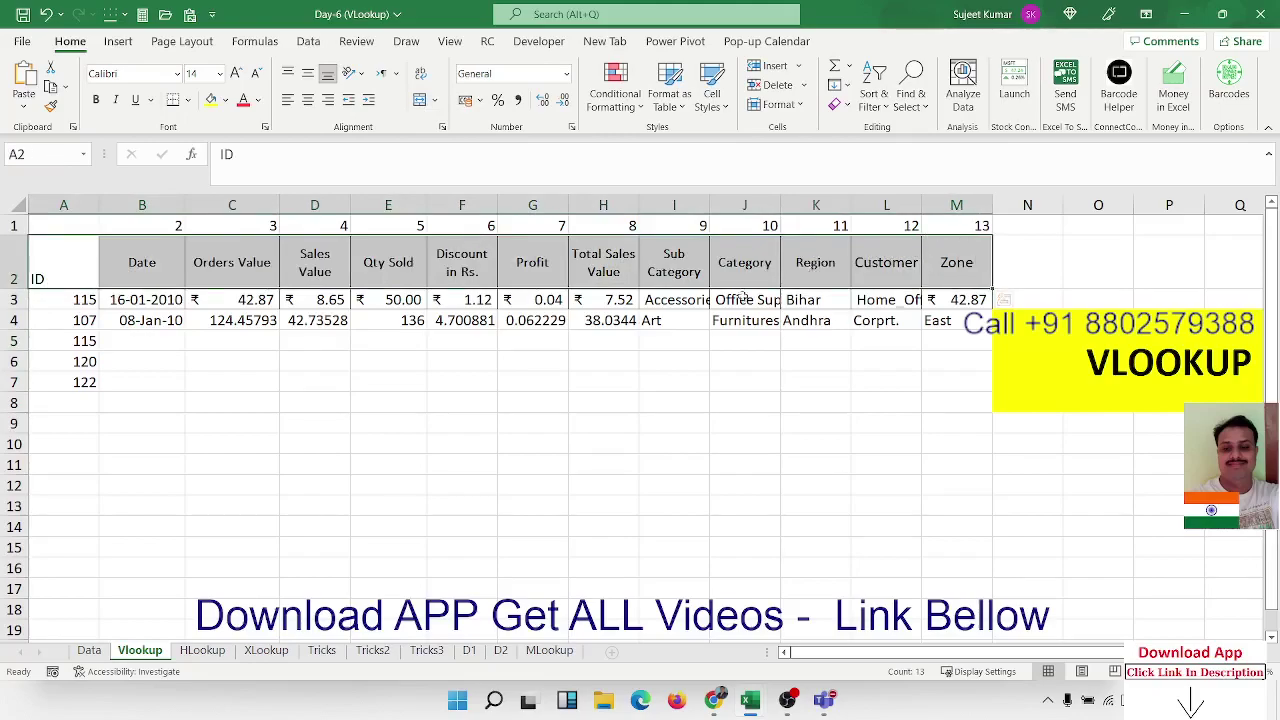
left_click(171, 349)
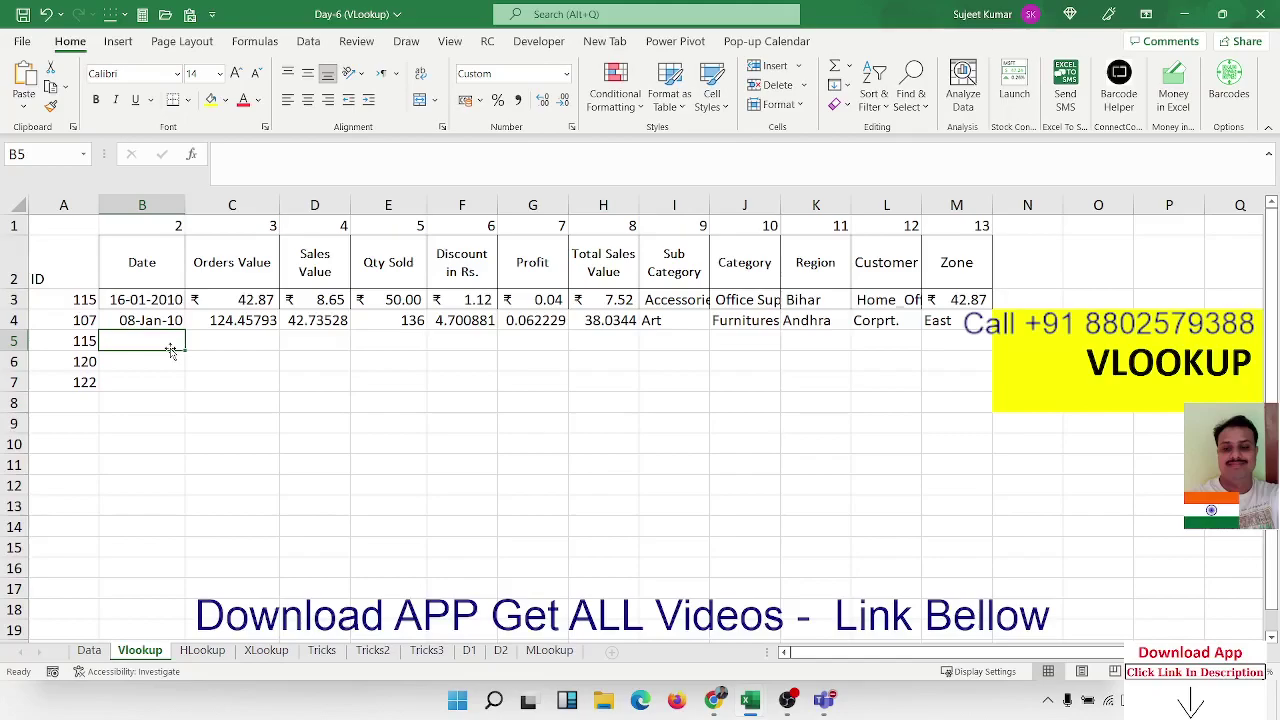
Enter =VLOOKUP(A5,Data!A:M,{2,...,13},0) in B5 so ID 115's details spill across B5:M5.
type("=vl")
key("Tab")
key("Left")
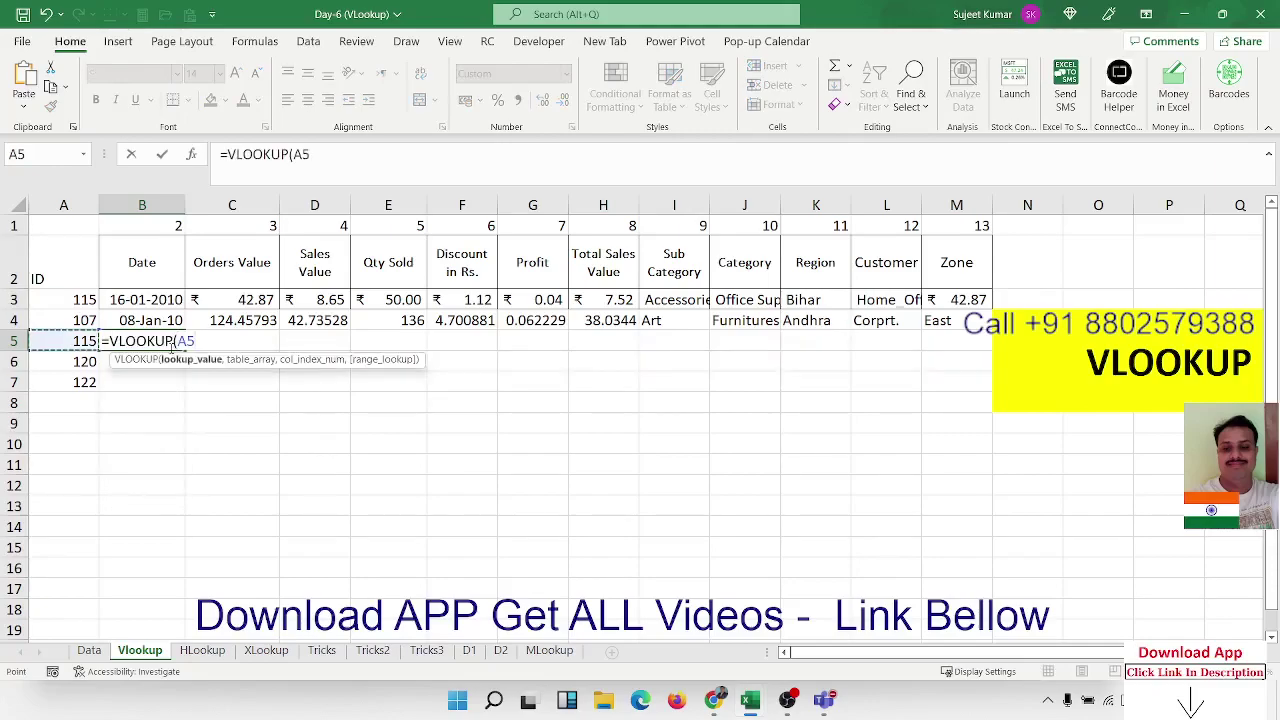
type(",")
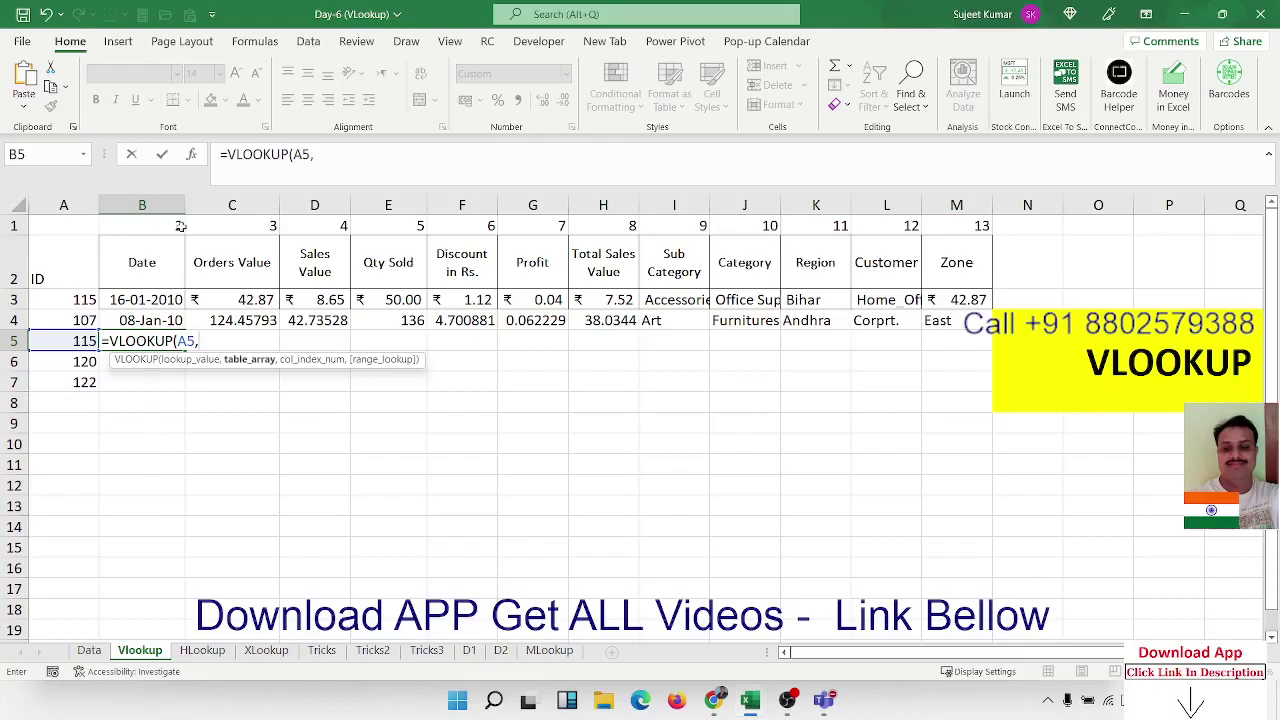
left_click(88, 652)
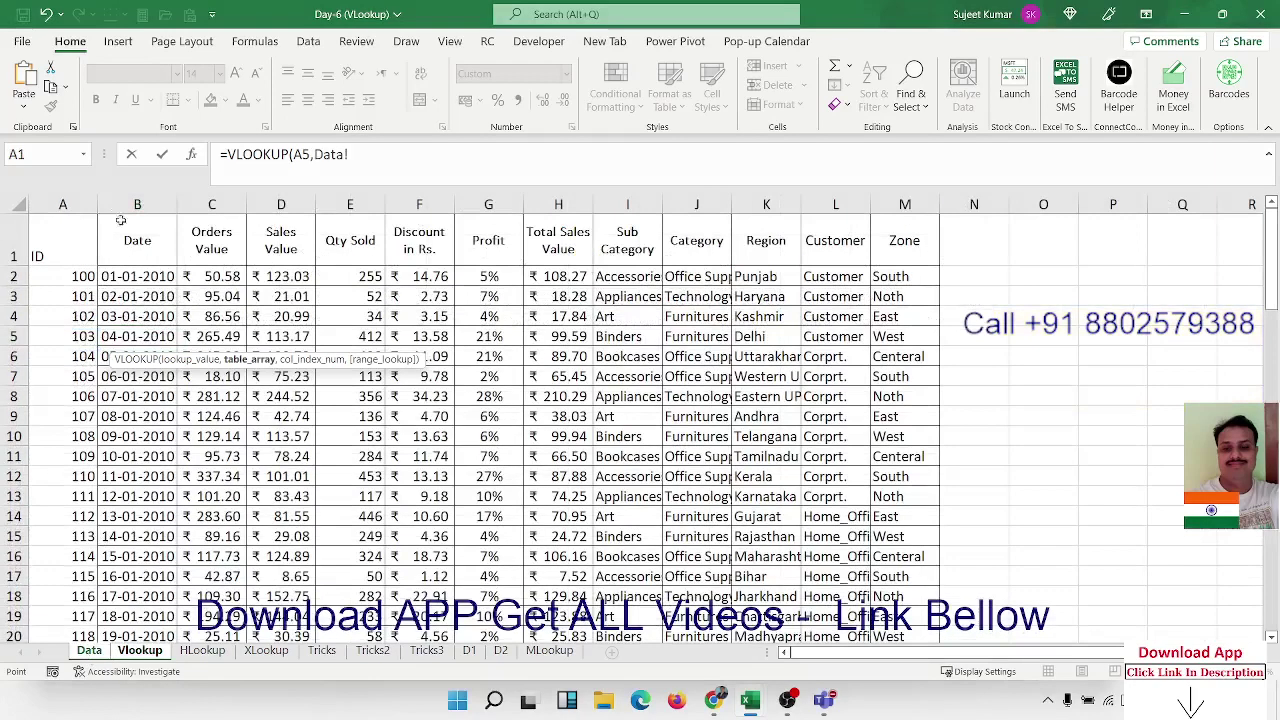
mouse_move(62, 204)
left_mouse_down()
mouse_move(272, 225)
mouse_move(898, 233)
left_mouse_up()
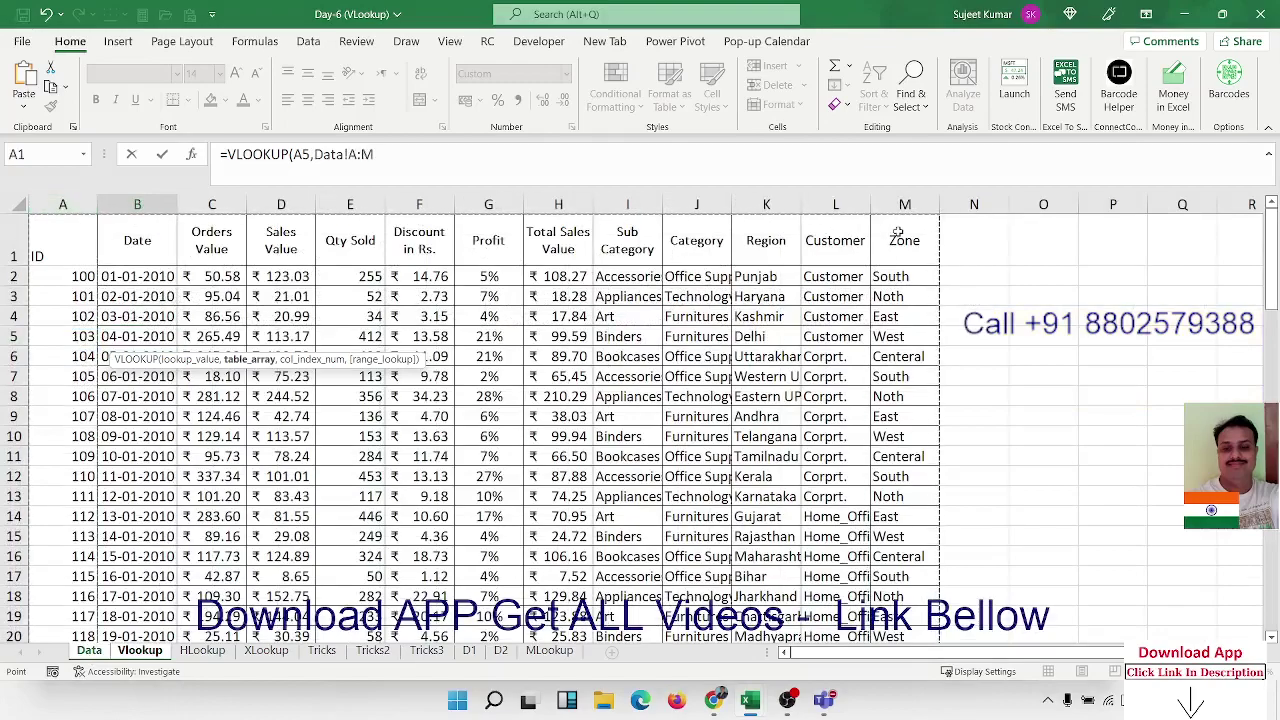
type(",{")
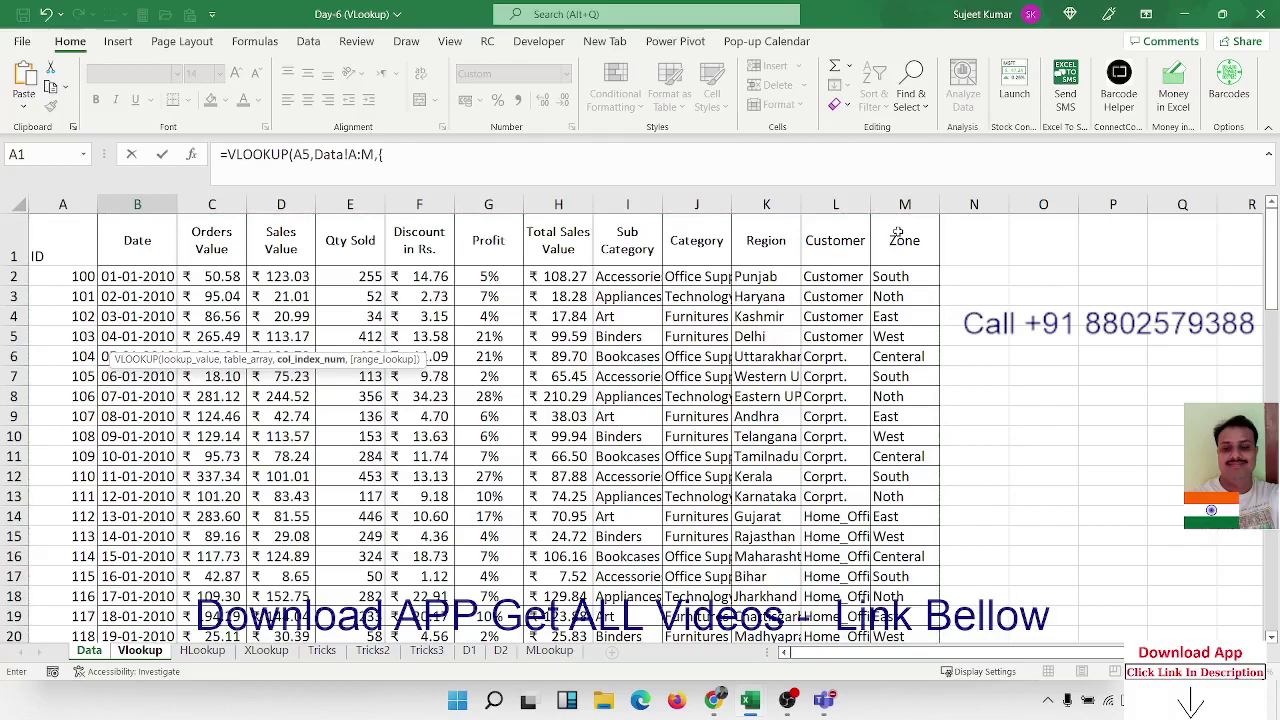
type("2,3,4,5")
type(",6,7,8,")
type("9,10,11,")
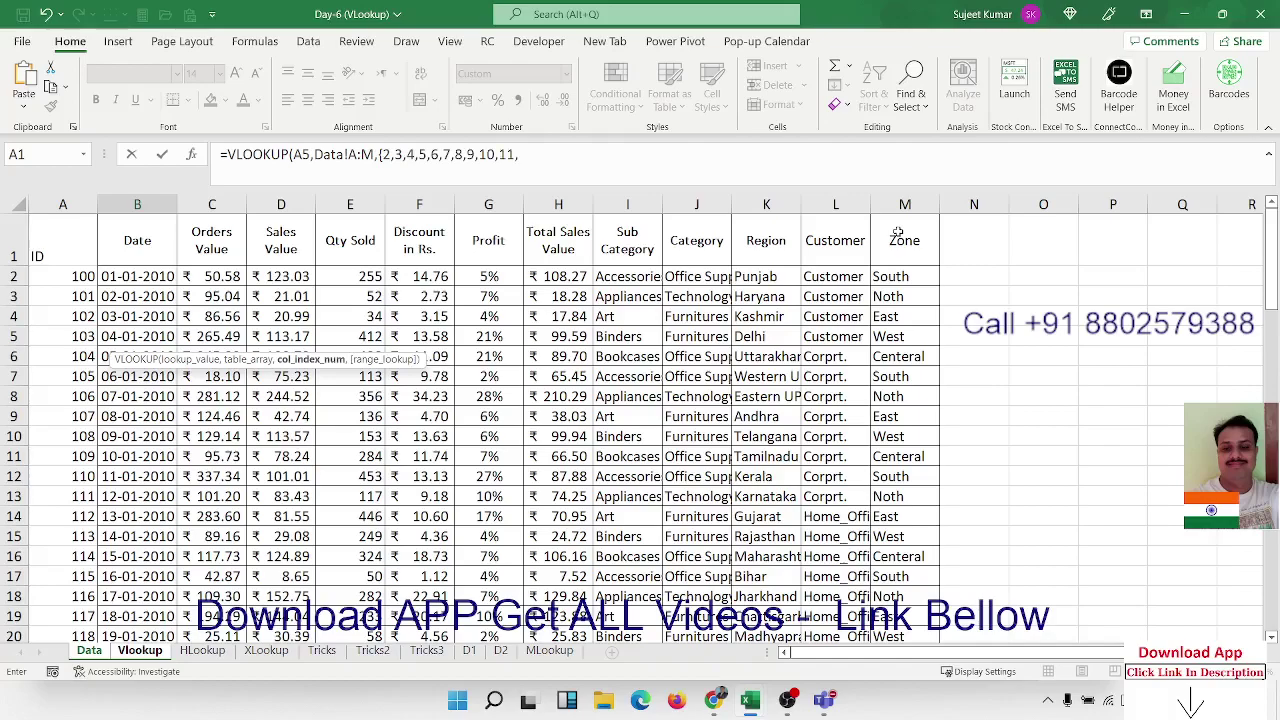
type("12,13")
type(",0")
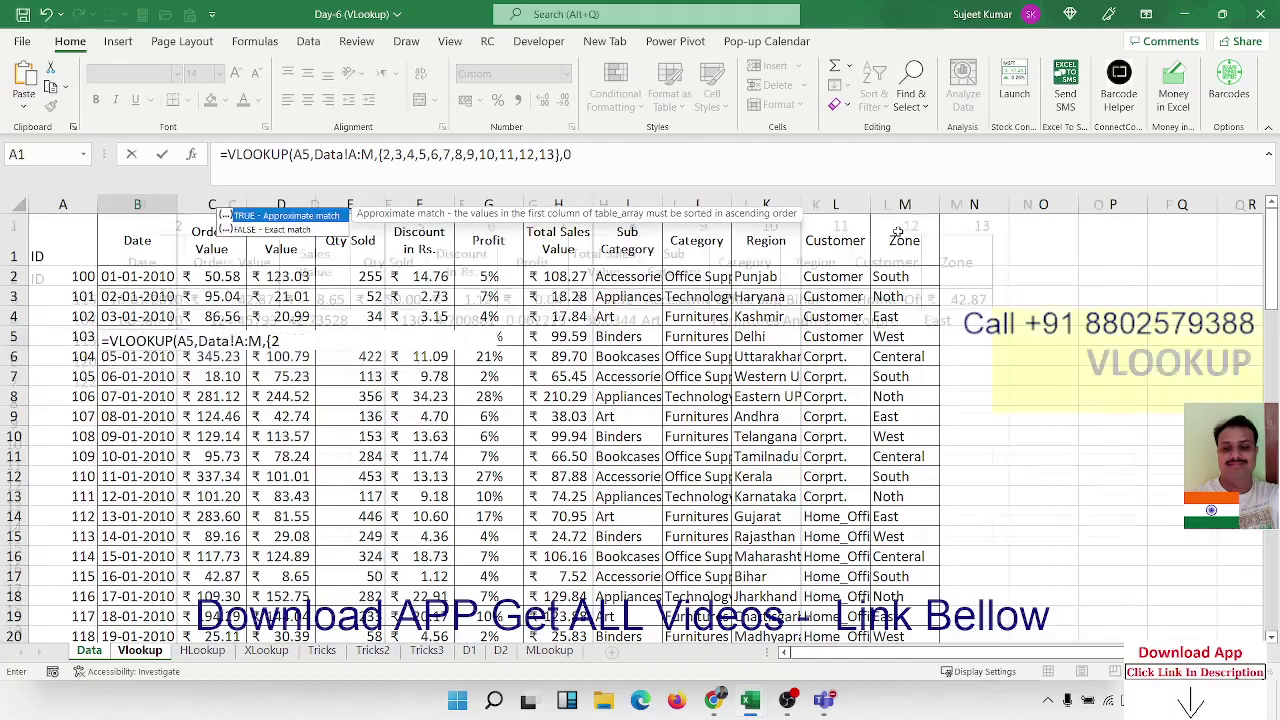
key("Return")
key("Up")
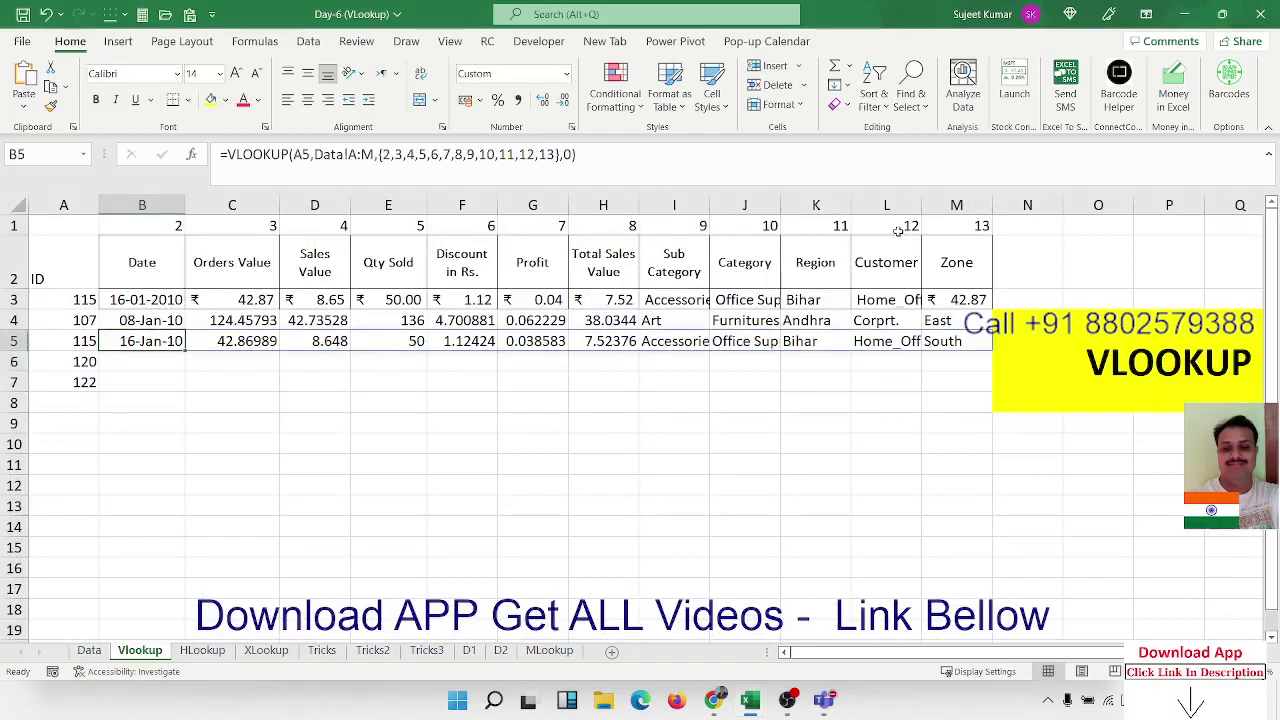
key("Right")
key("Right")
key("Right")
key("Right")
key("Right")
key("Right")
key("Right")
key("Right")
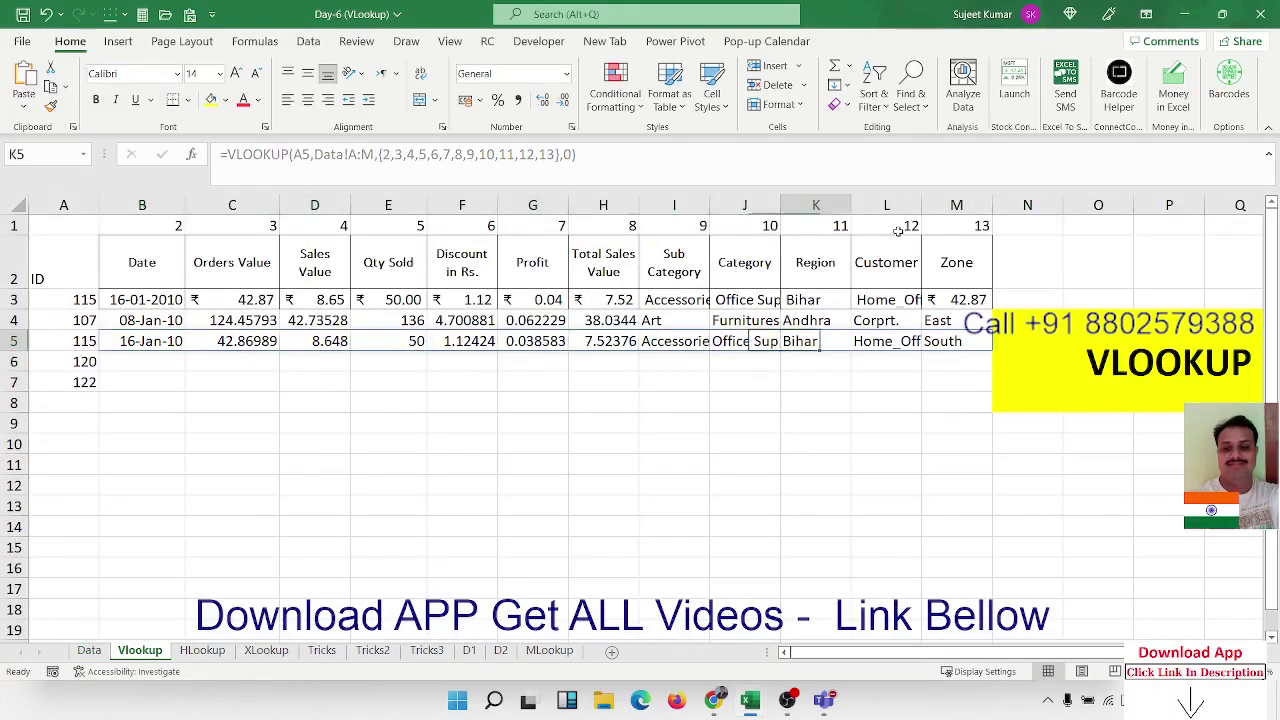
key("Right")
key("Right")
key("Left")
key("Left")
key("Left")
key("Left")
key("Left")
key("Left")
key("Left")
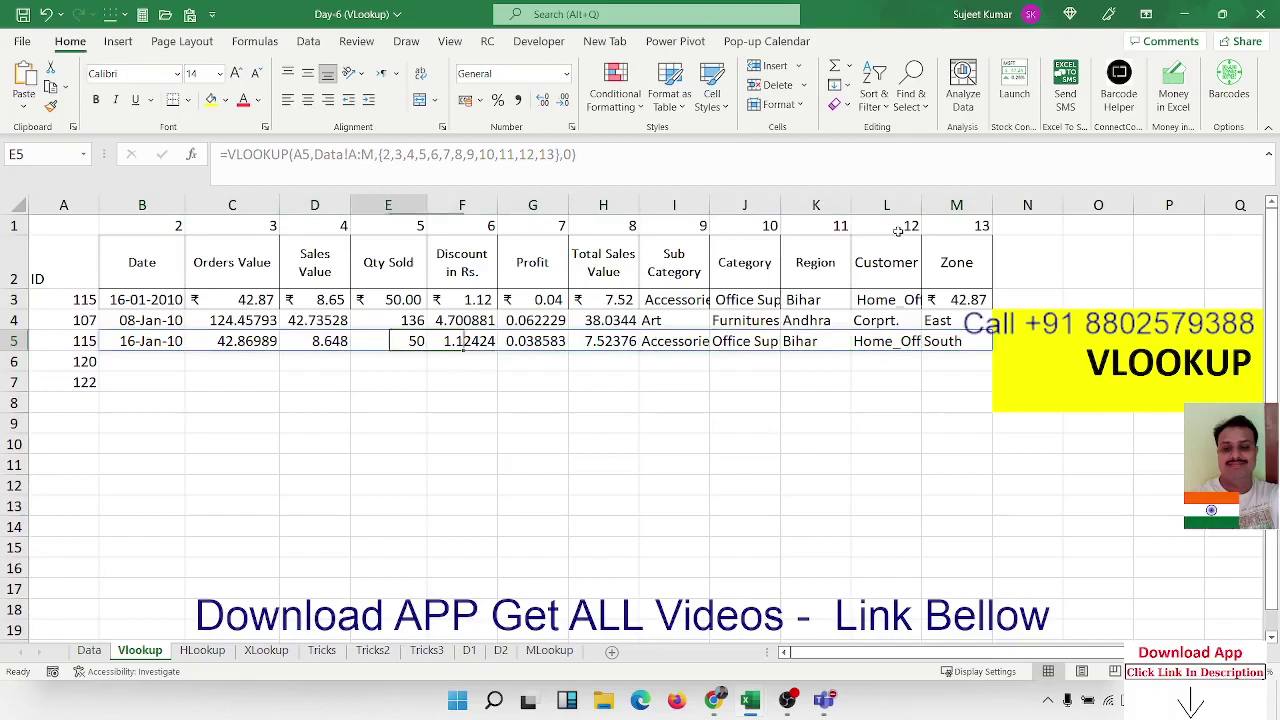
key("Left")
key("Left")
key("Left")
key("Left")
key("Down")
key("Down")
key("Down")
key("Down")
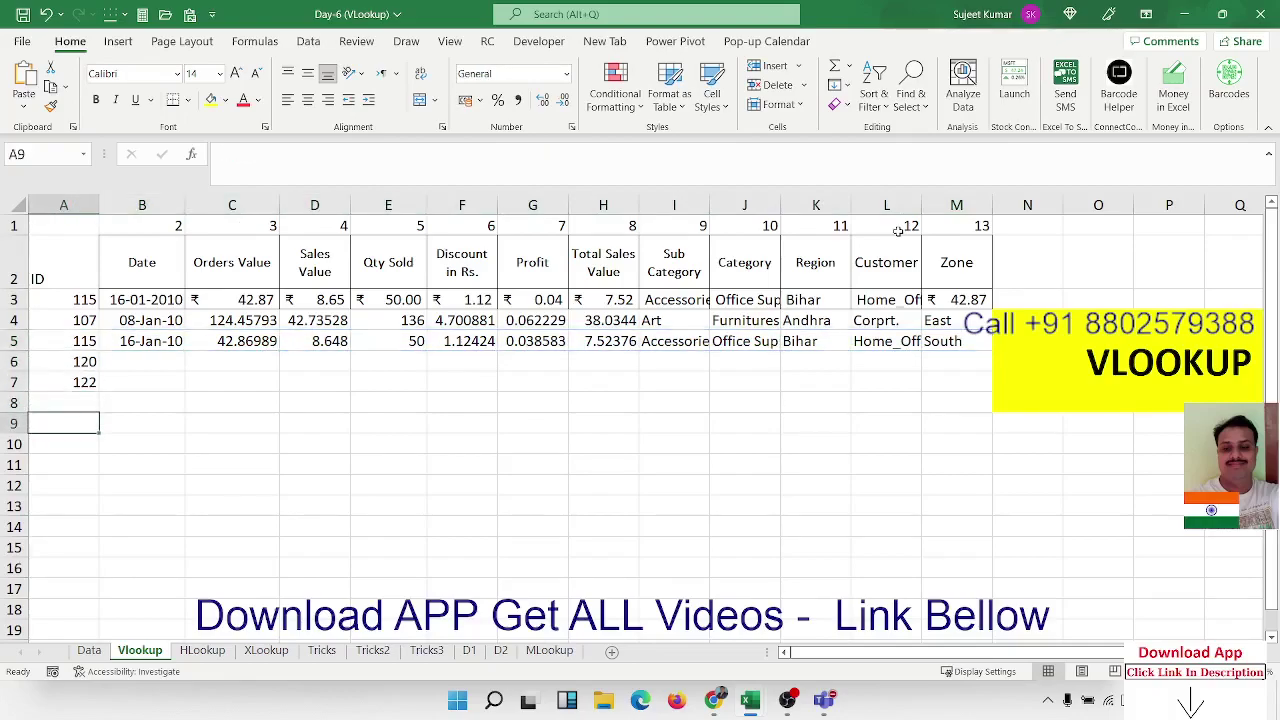
key("Right")
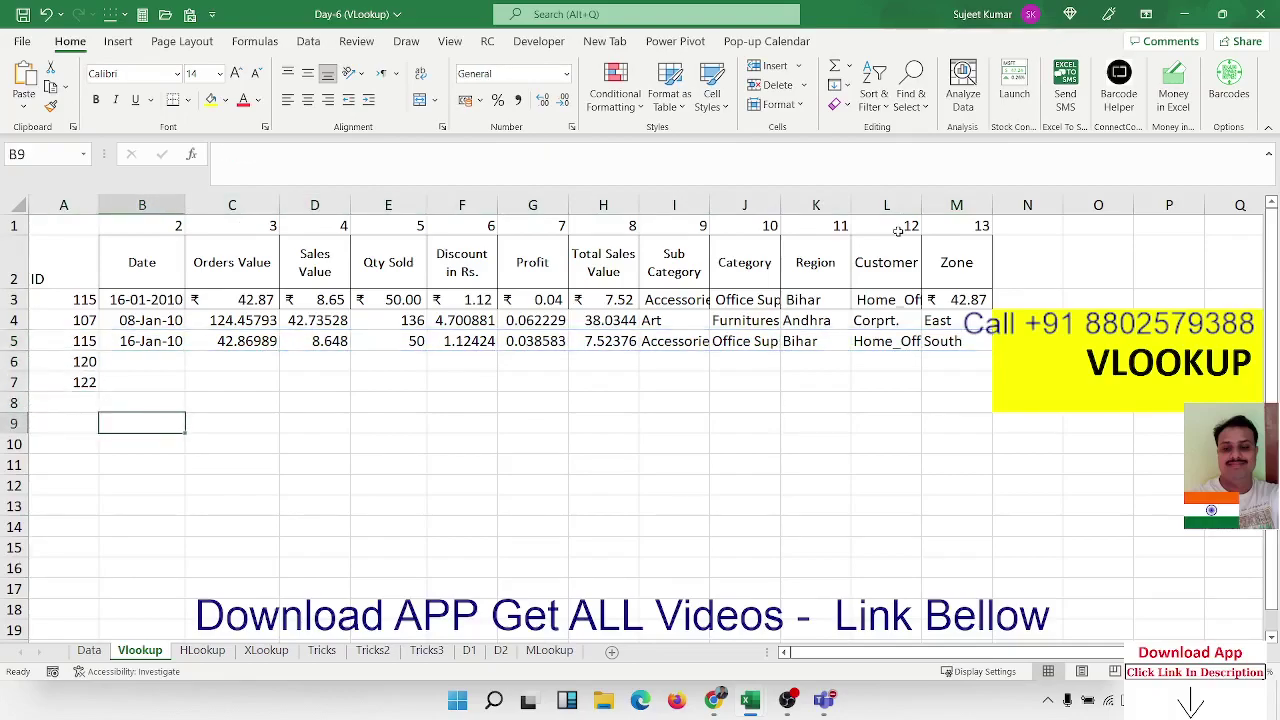
type("1\t2\t3")
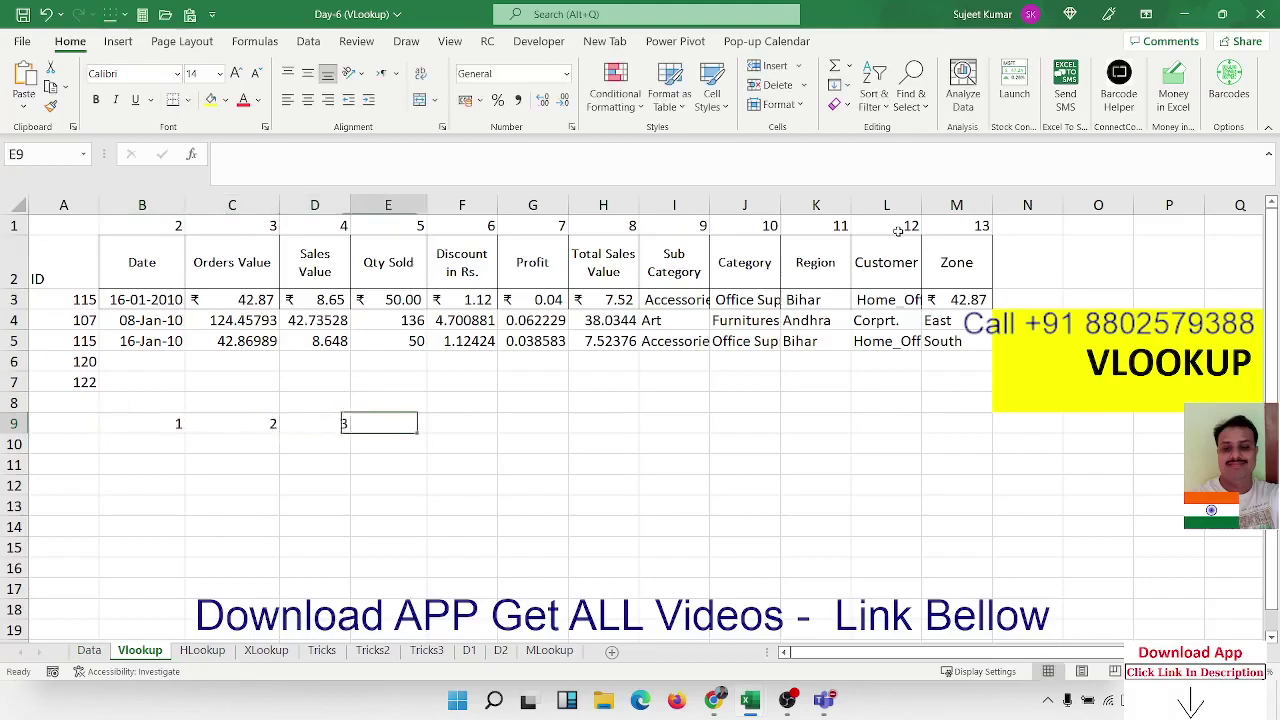
type("\t4\t5")
key("Down")
key("Left")
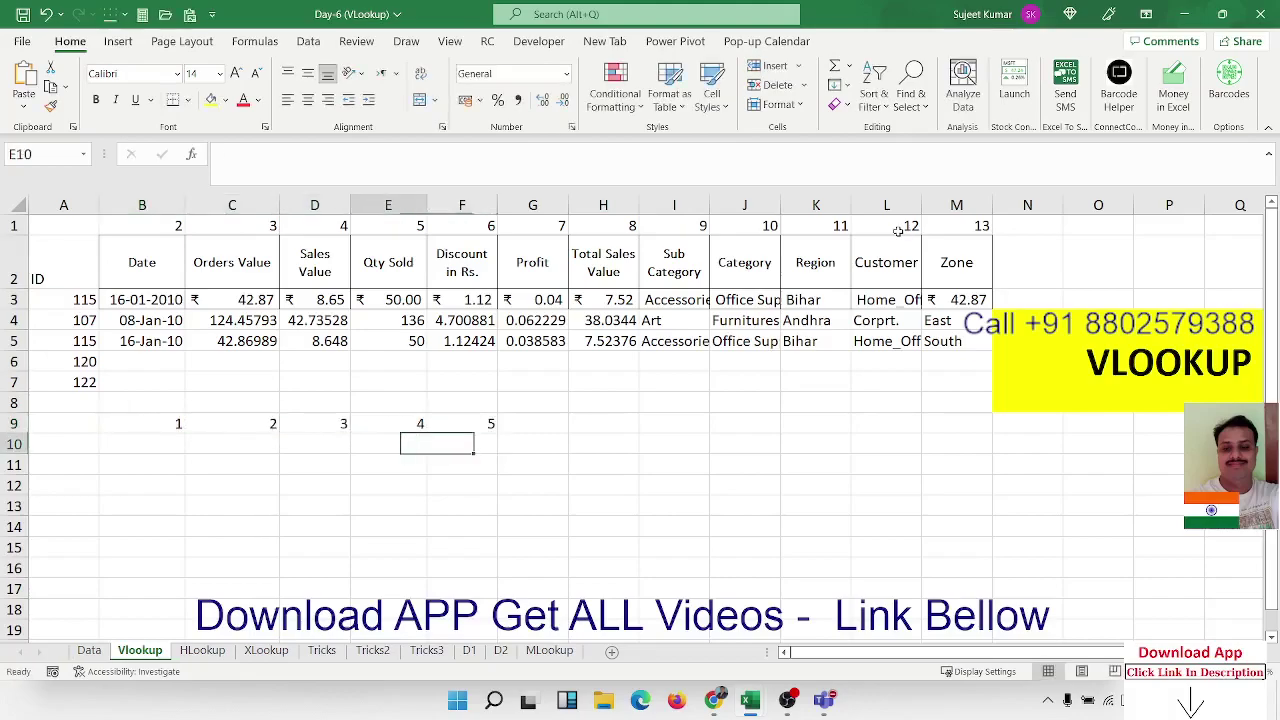
key("Left")
key("Left")
key("Left")
type("=")
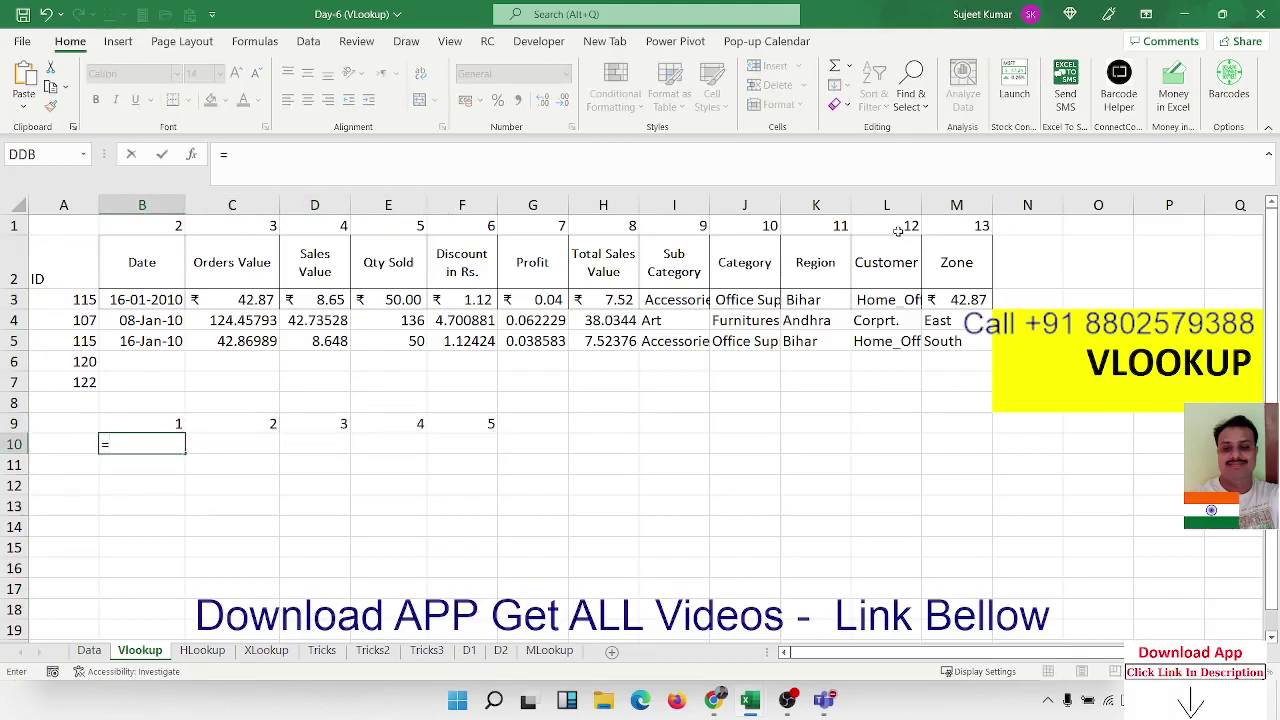
type("{1")
type(",2,3,4,")
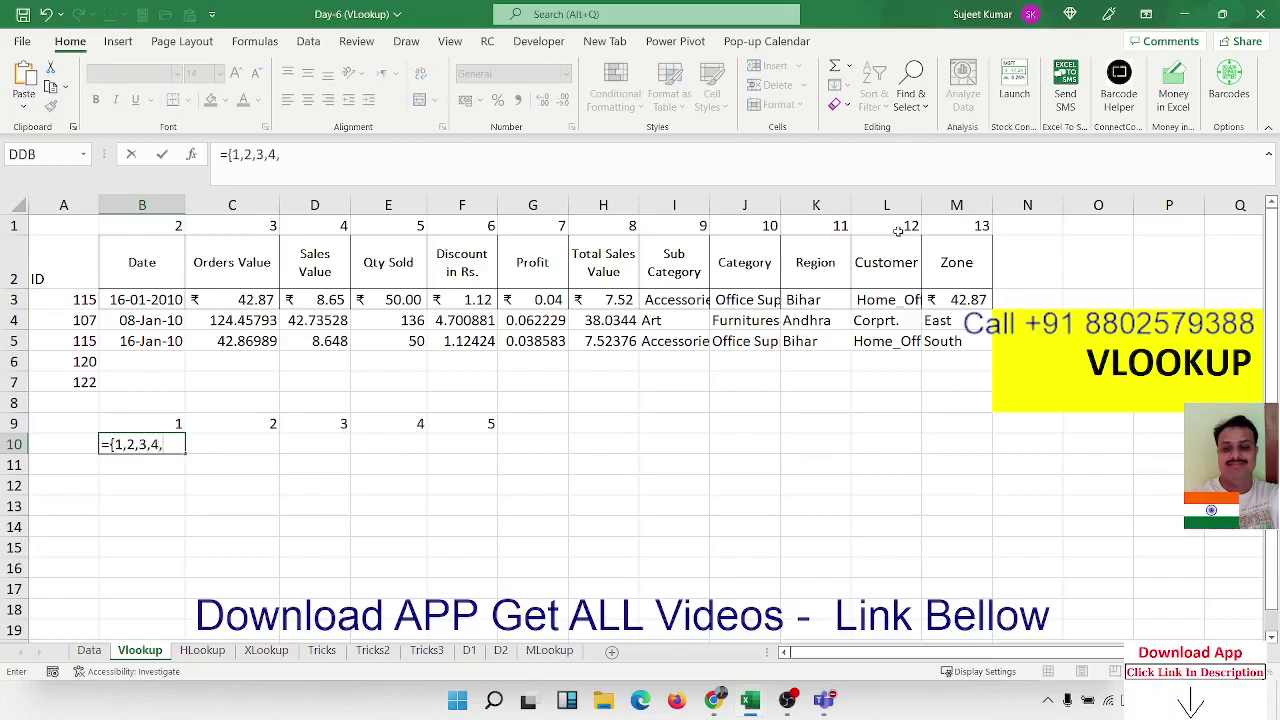
type("5")
type("}")
key("Return")
key("Up")
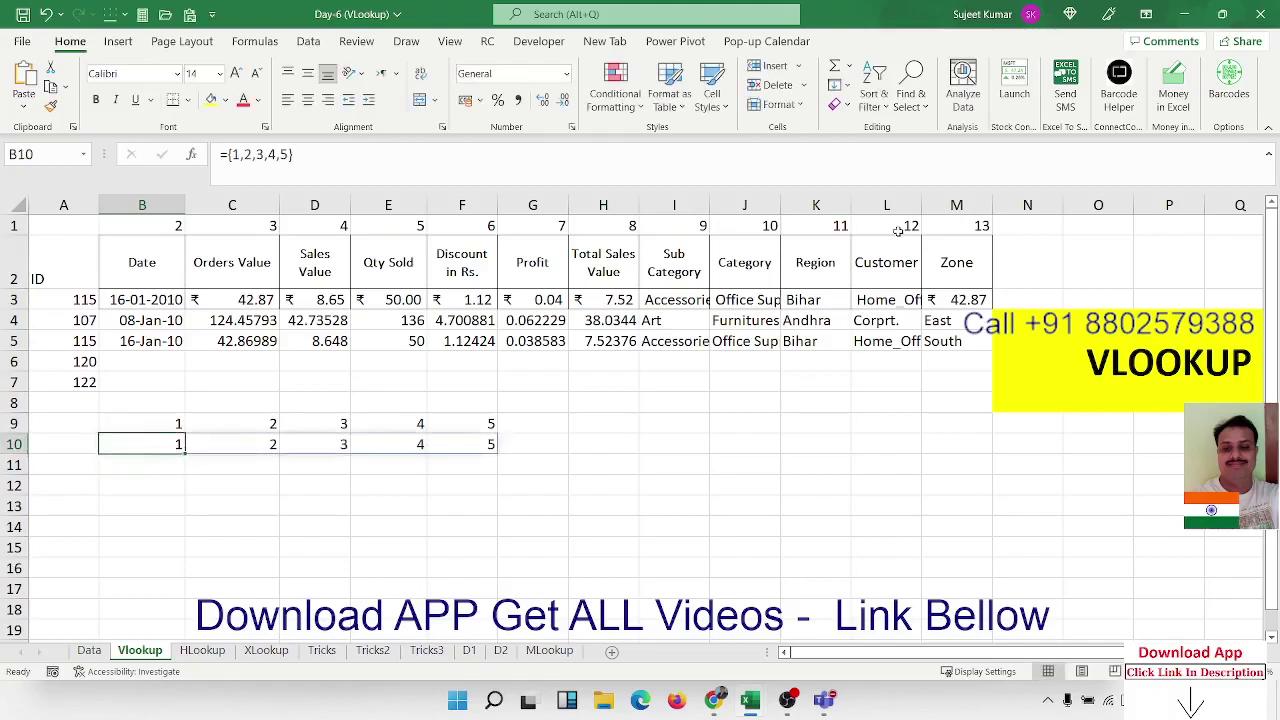
key("Right")
key("Right")
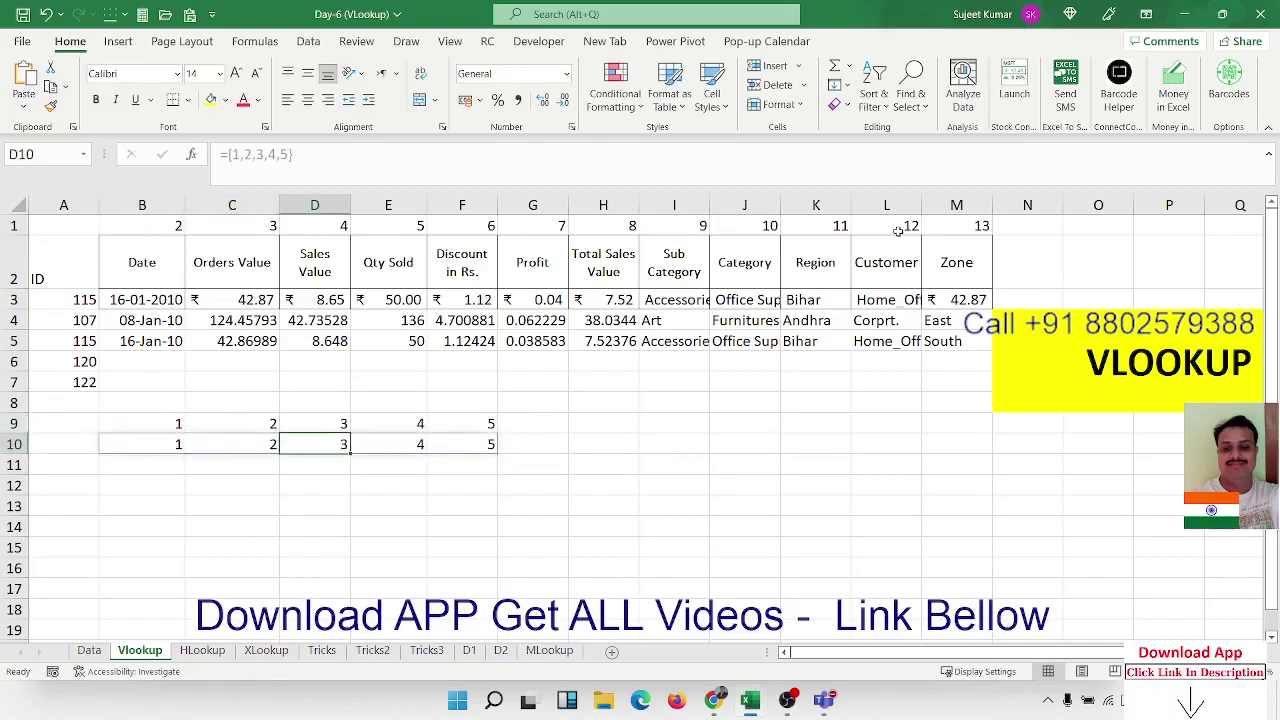
key("Right")
key("Right")
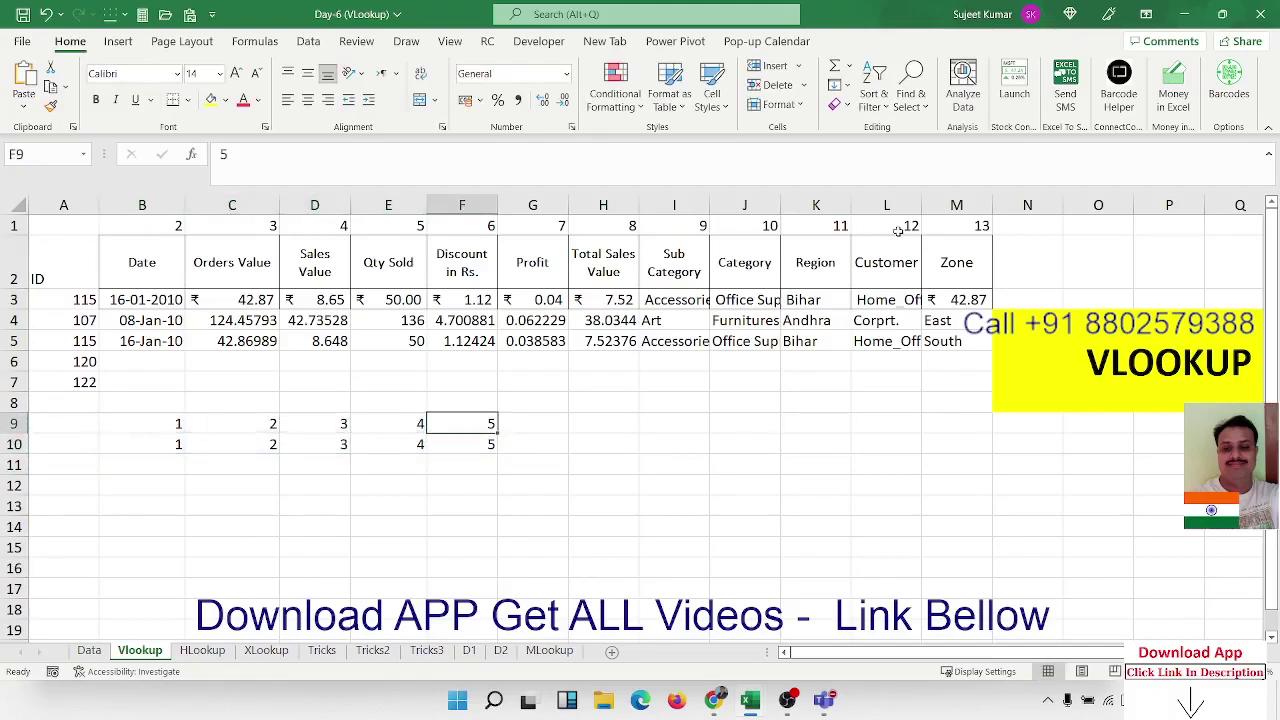
key("Up")
key("ctrl+Up")
key("Up")
key("Down")
key("Left")
key("Left")
key("Left")
key("Left")
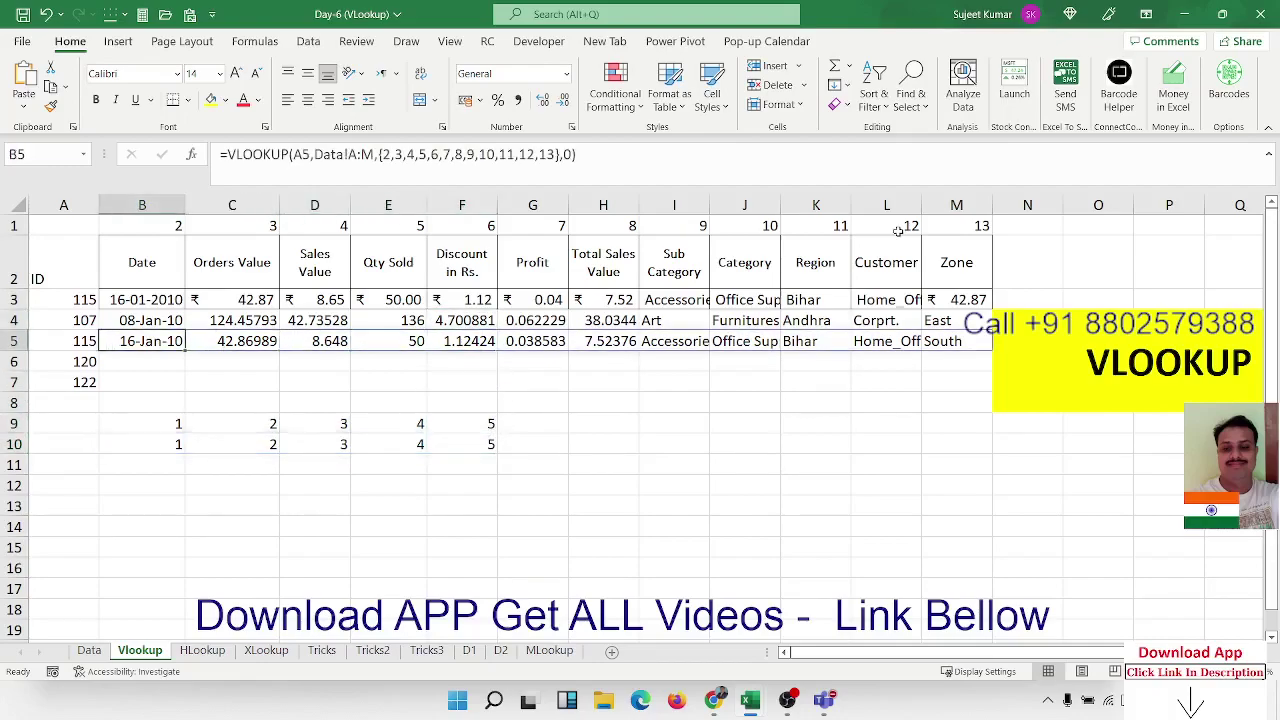
key("Right")
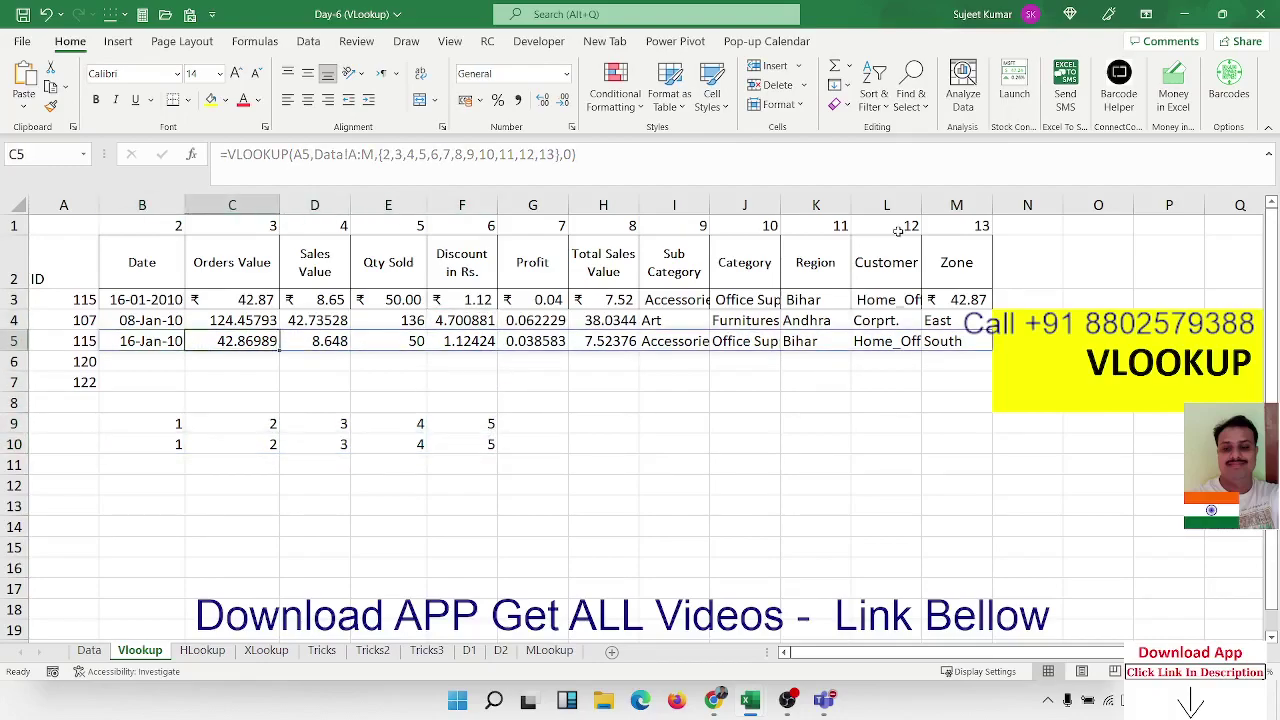
key("Right")
key("Down")
key("Down")
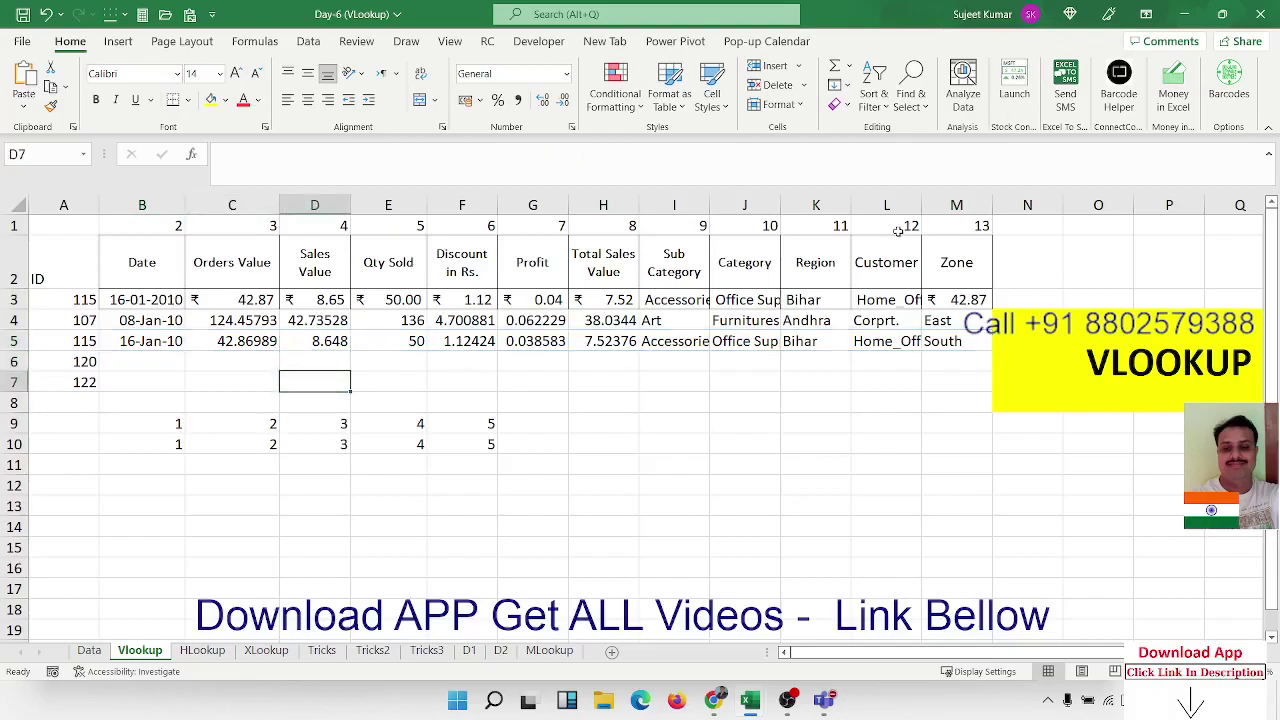
key("Left")
key("Left")
key("Down")
key("Down")
key("shift+Right")
key("shift+Right")
key("shift+Right")
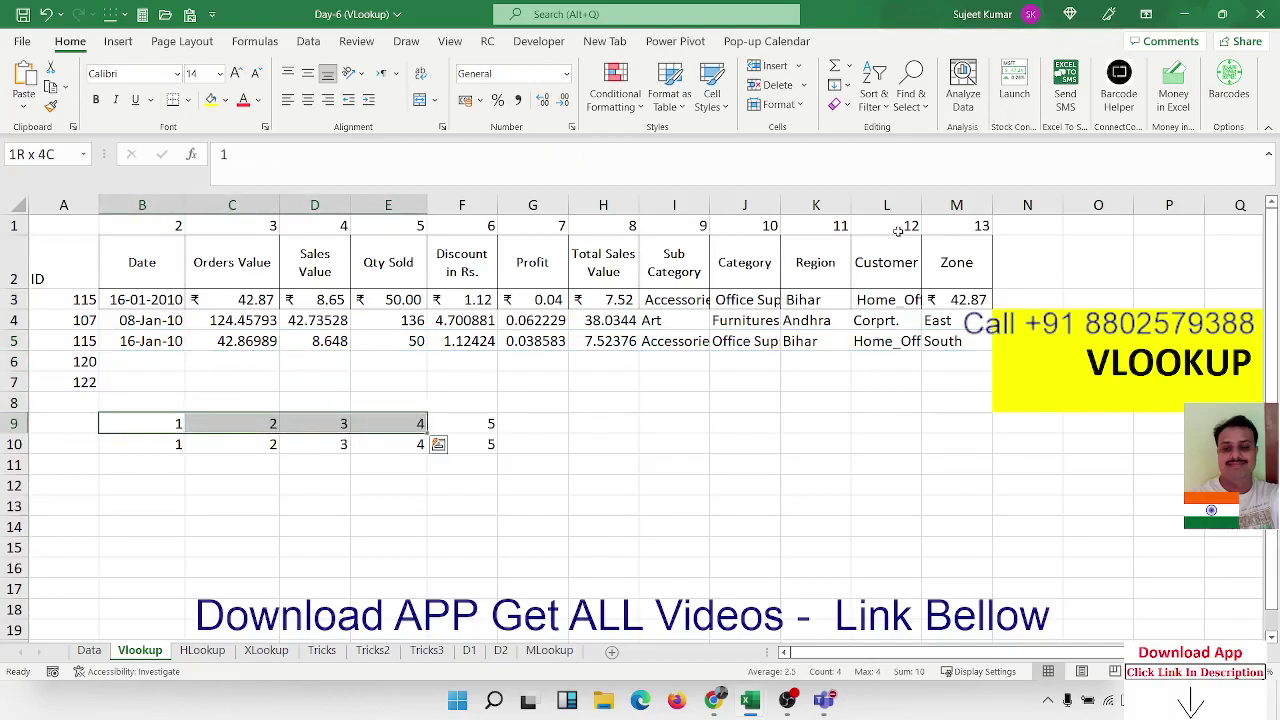
key("shift+Right")
key("shift+Down")
key("Delete")
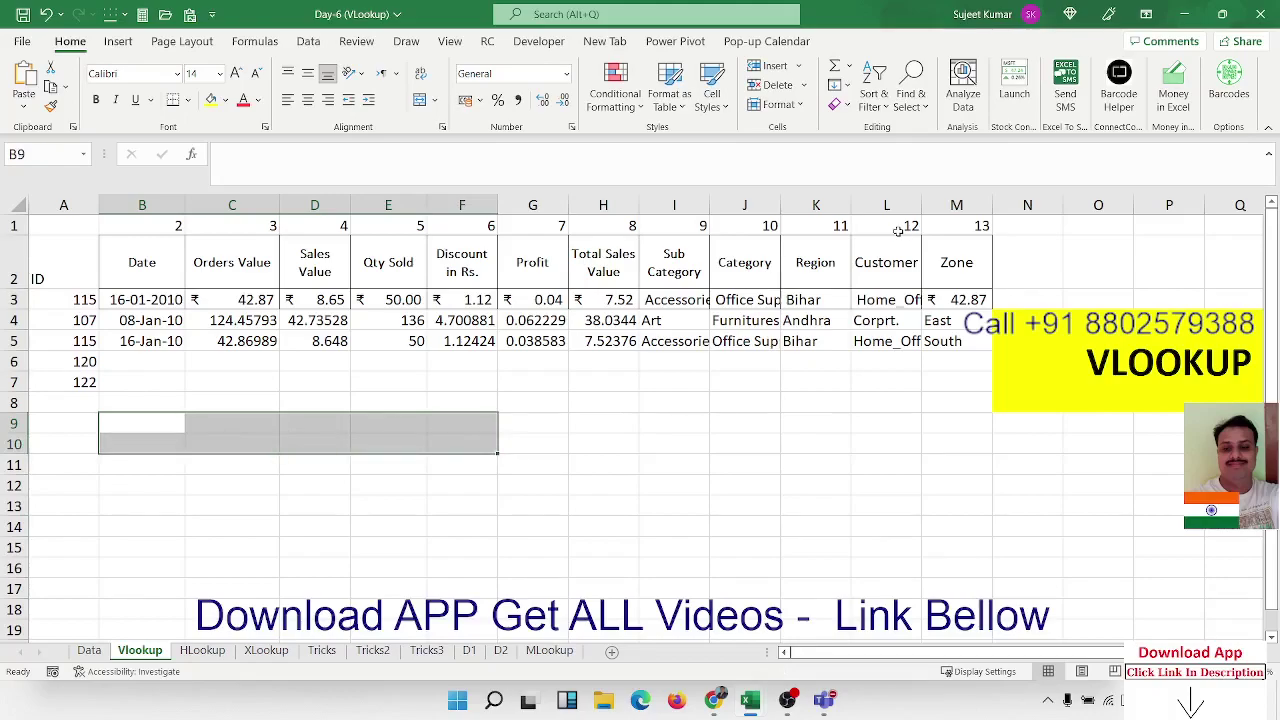
Select B6:M6, the result cells for ID 120.
key("Up")
key("Up")
key("Up")
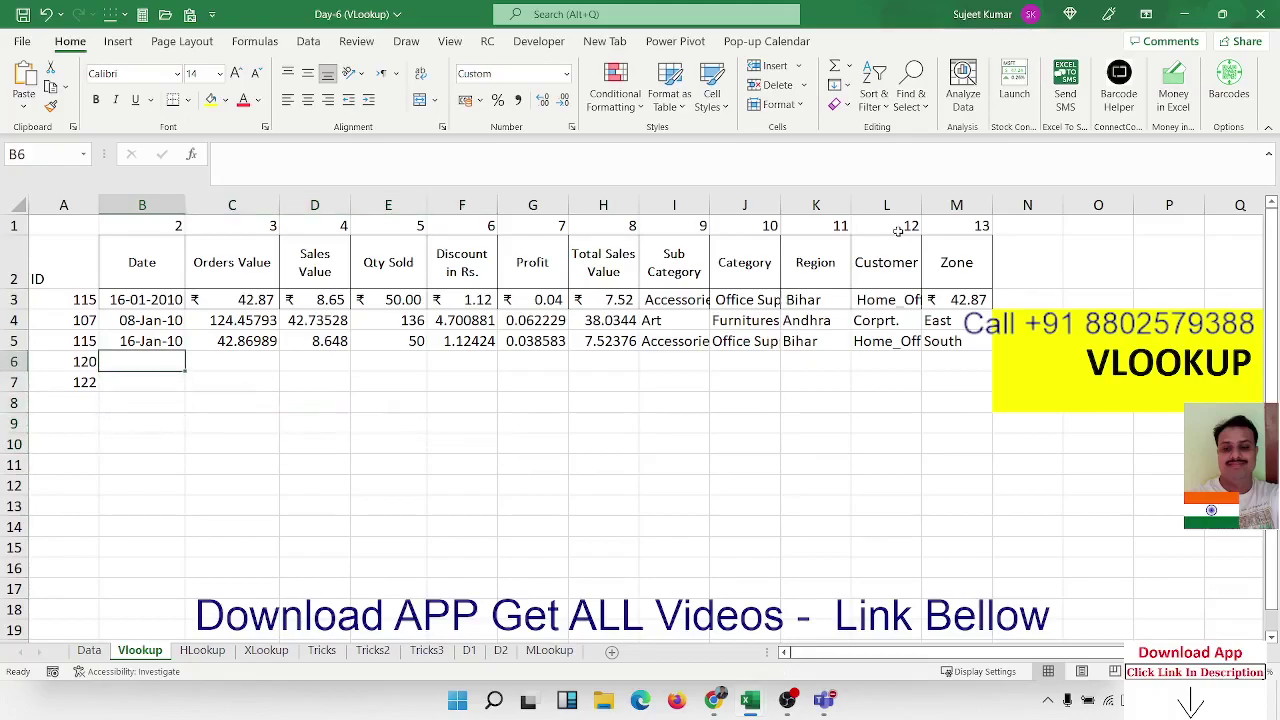
key("Up")
key("Down")
key("shift+Right")
key("shift+Right")
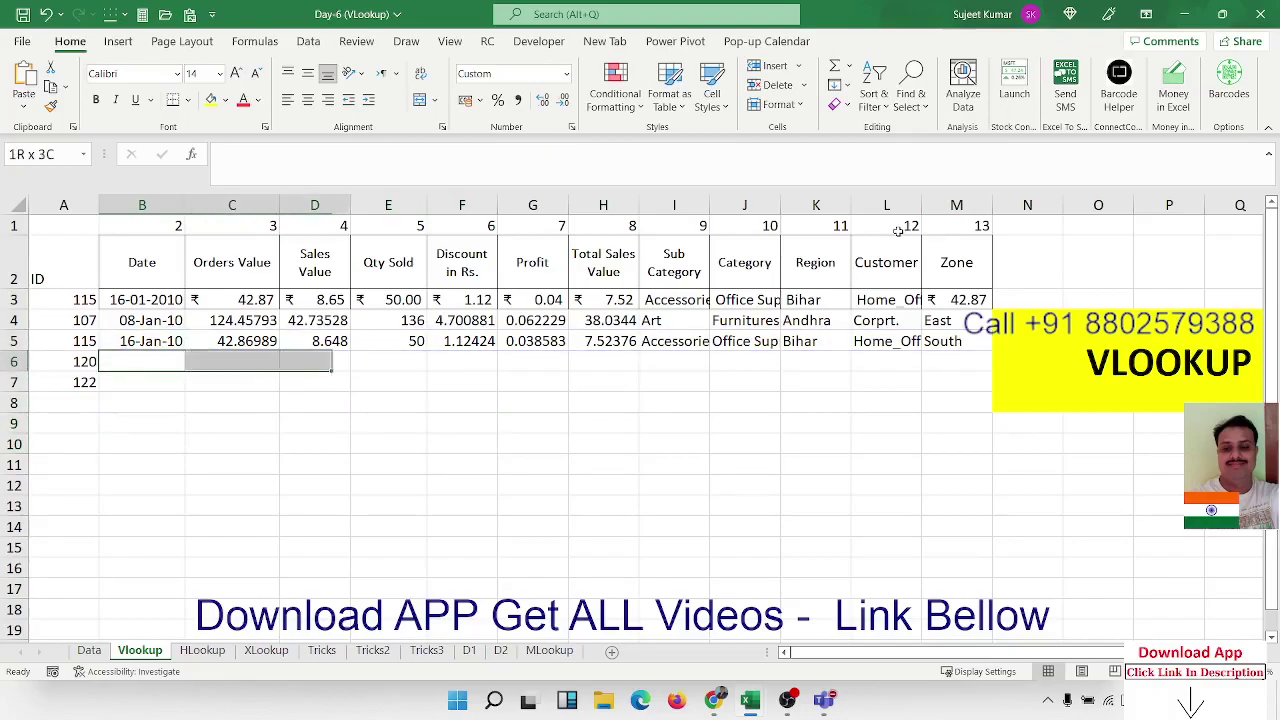
key("shift+Right")
key("shift+Right")
key("shift+Right")
key("shift+Right")
key("shift+Right")
key("shift+Right")
key("shift+Right")
key("shift+Right")
key("shift+Right")
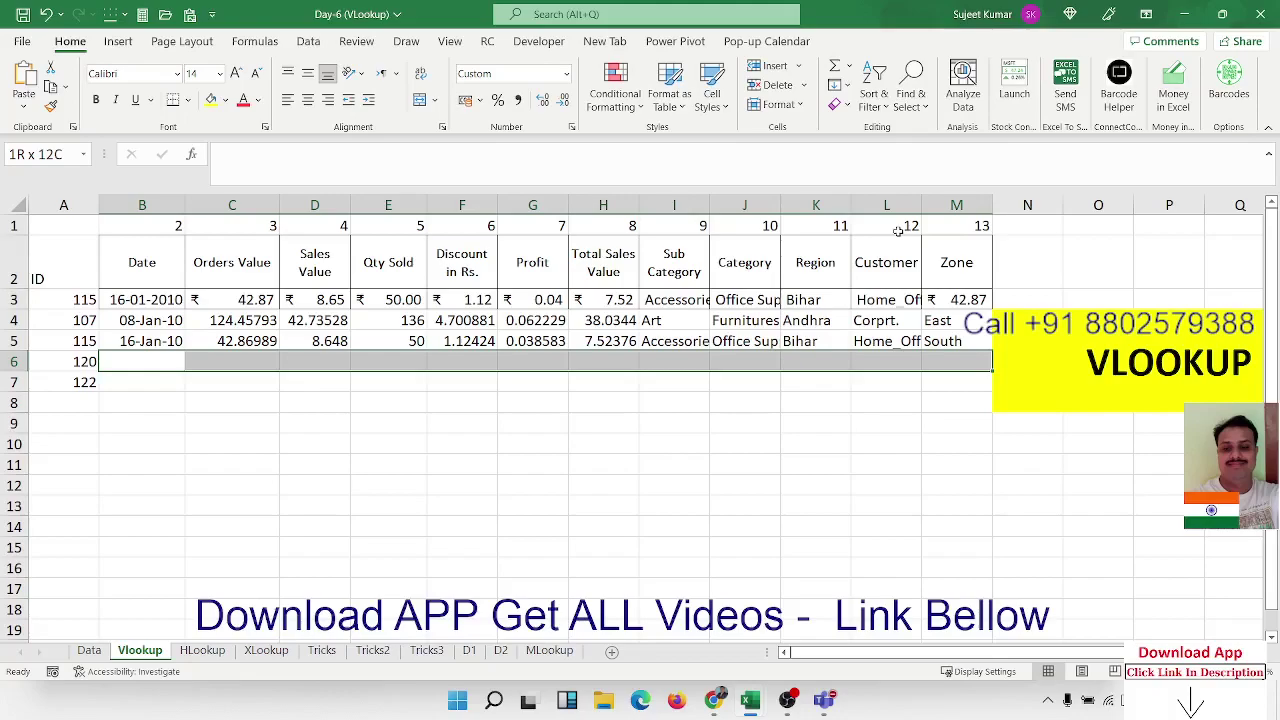
Array-enter =VLOOKUP(A6,Data!A:M,{2,...,13},0) across the row with Ctrl+Shift+Enter.
type("=vl")
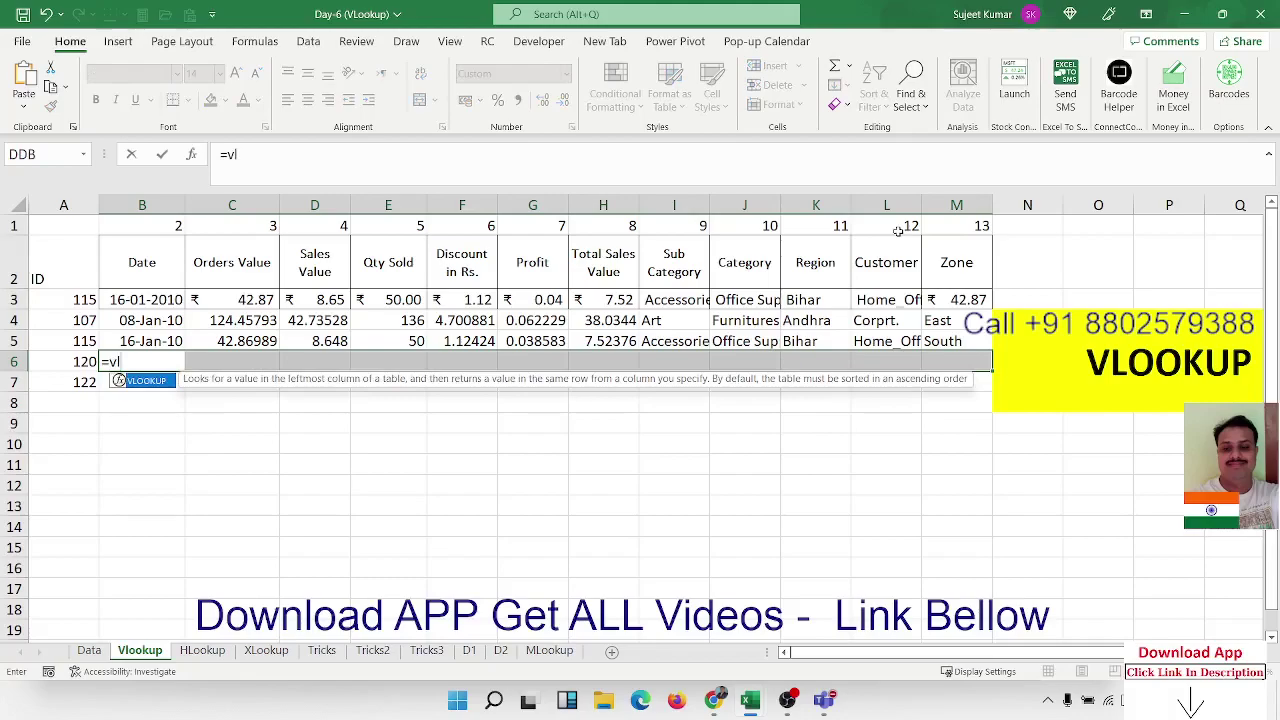
key("Tab")
left_click(64, 361)
type(",")
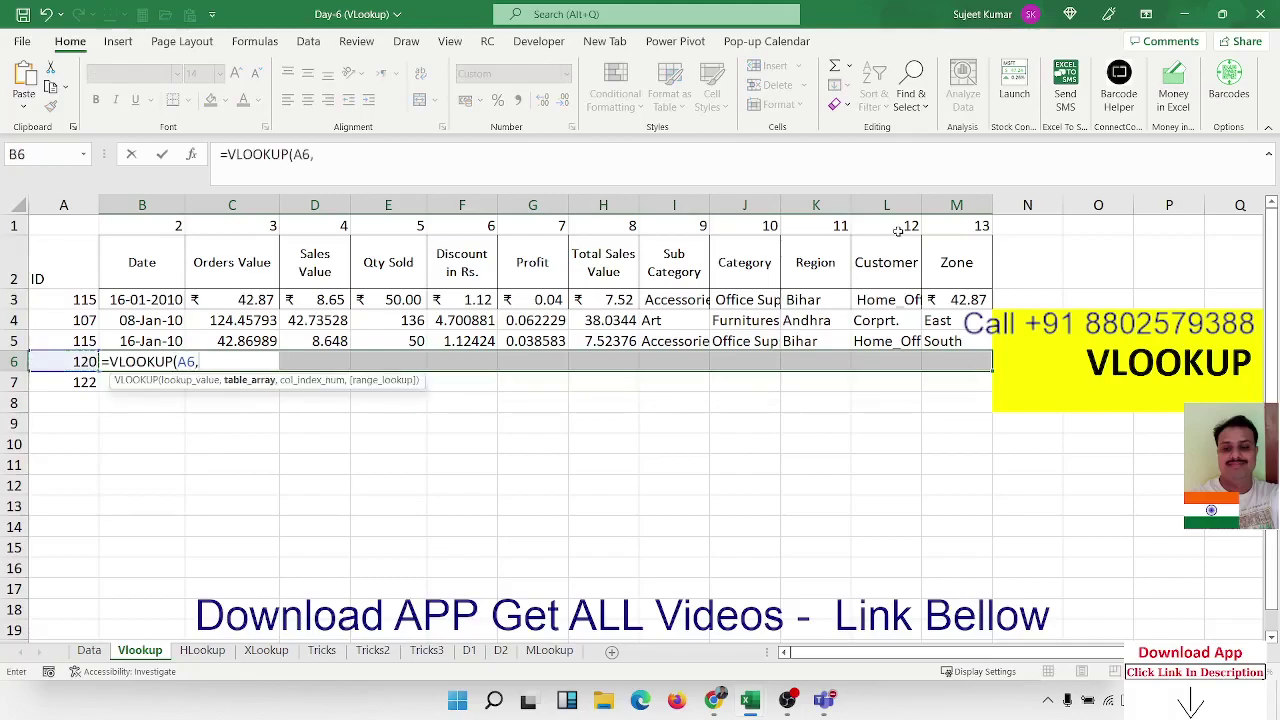
left_click(89, 651)
mouse_move(62, 204)
left_mouse_down()
mouse_move(1024, 206)
mouse_move(912, 232)
left_mouse_up()
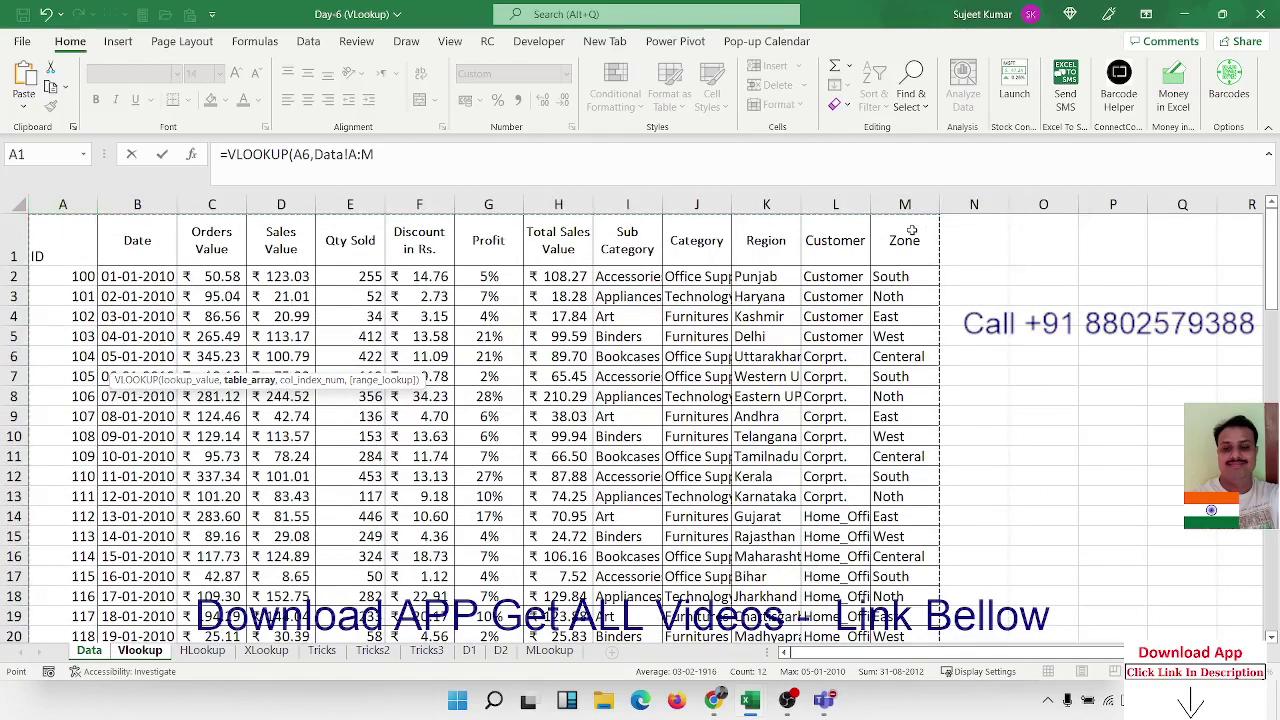
type(",{")
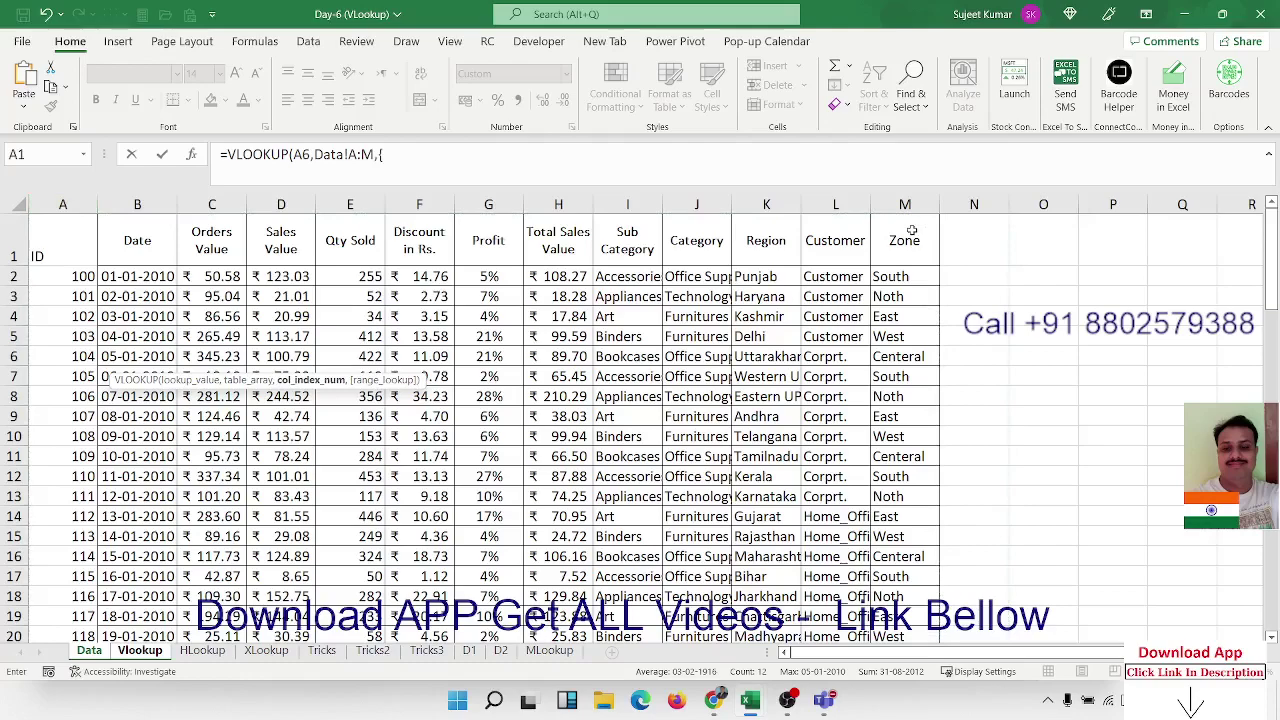
type("2,3,")
type("4,5,6,")
type("7,8,9,10,")
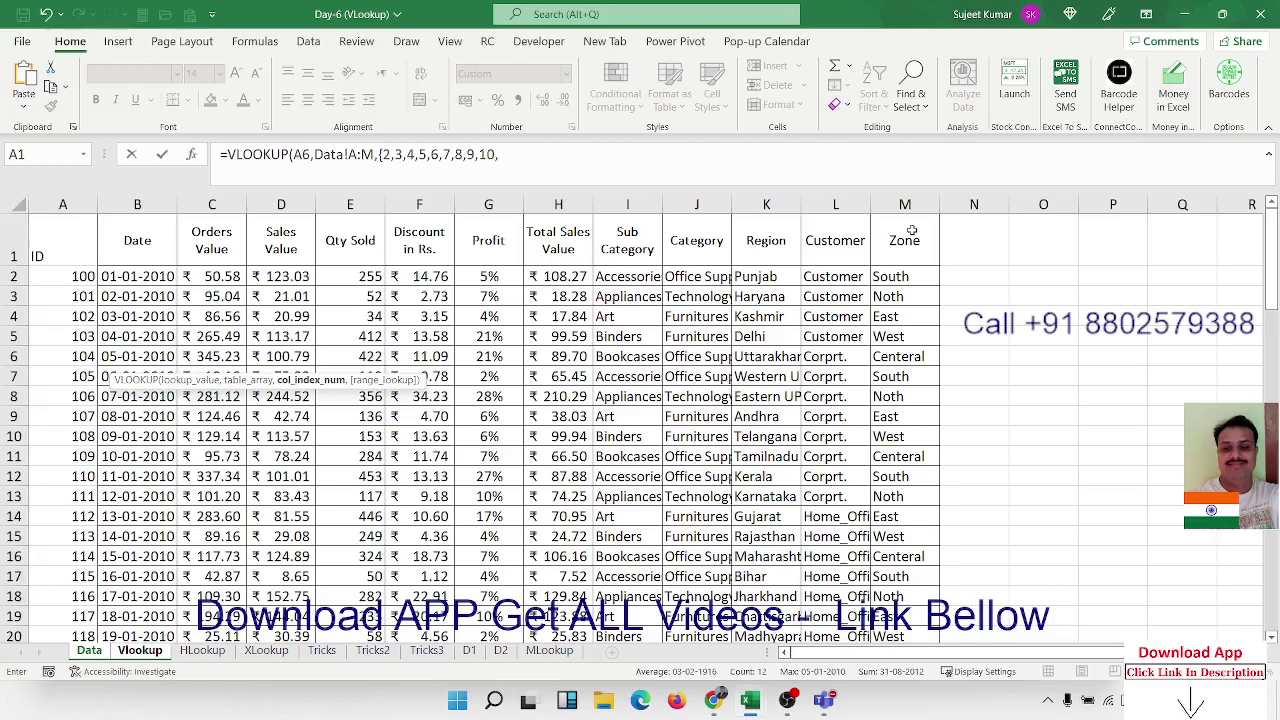
type("11,12,13}")
type(",0")
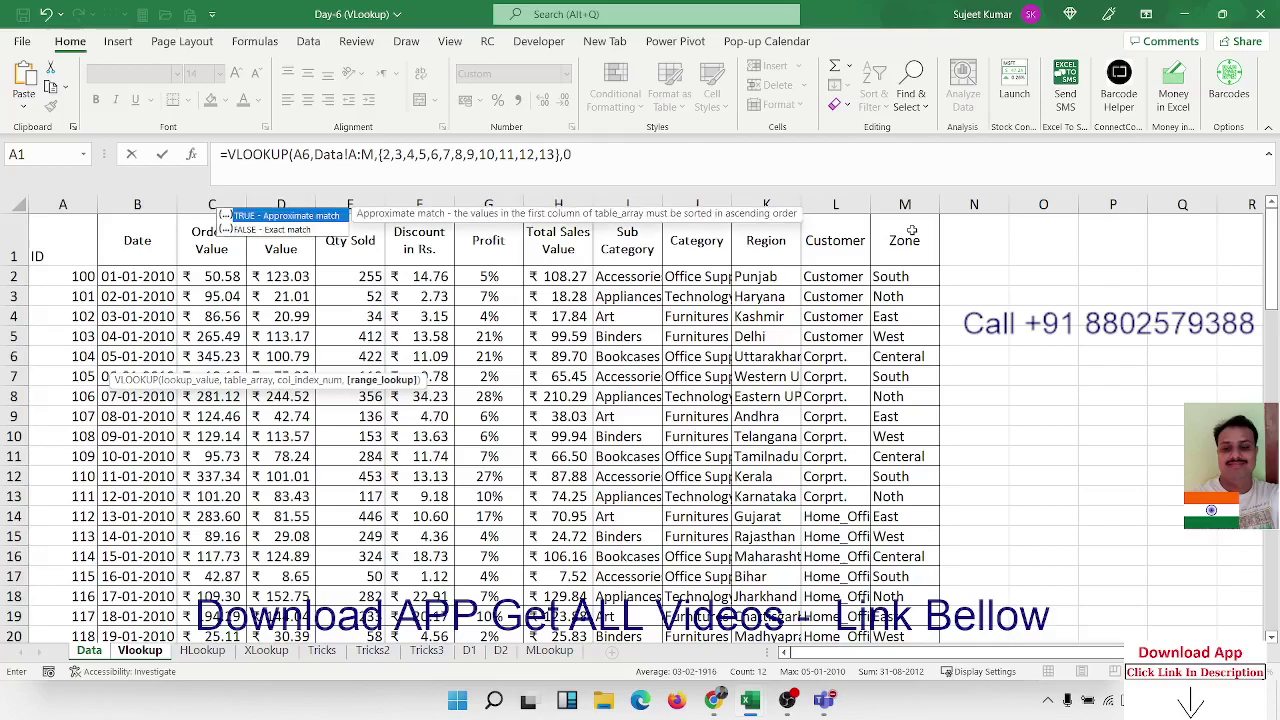
type(")")
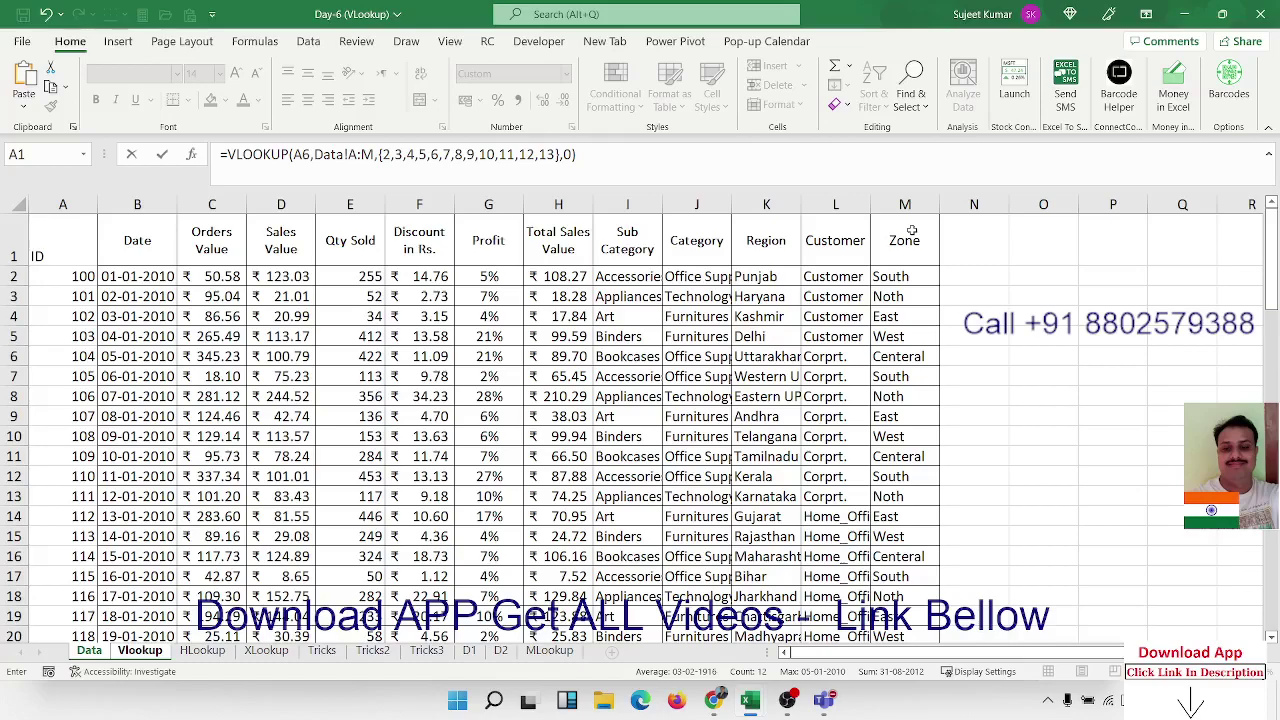
key("ctrl+shift+Return")
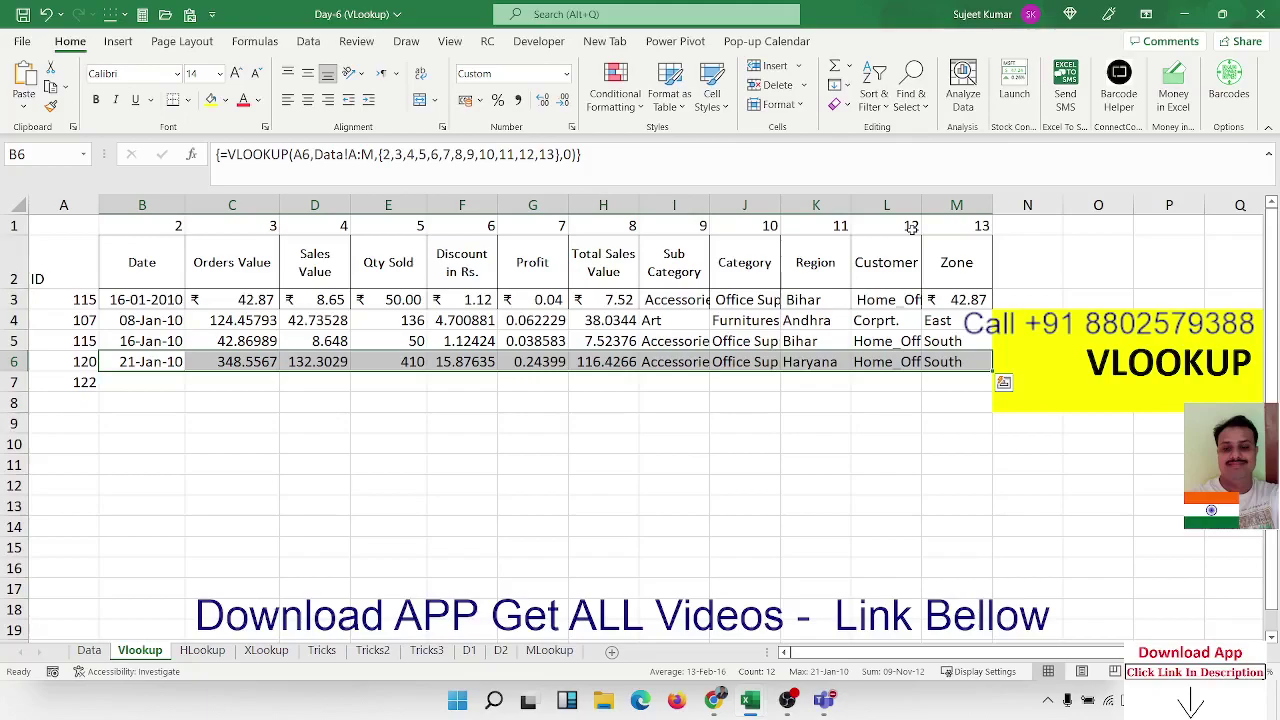
key("Up")
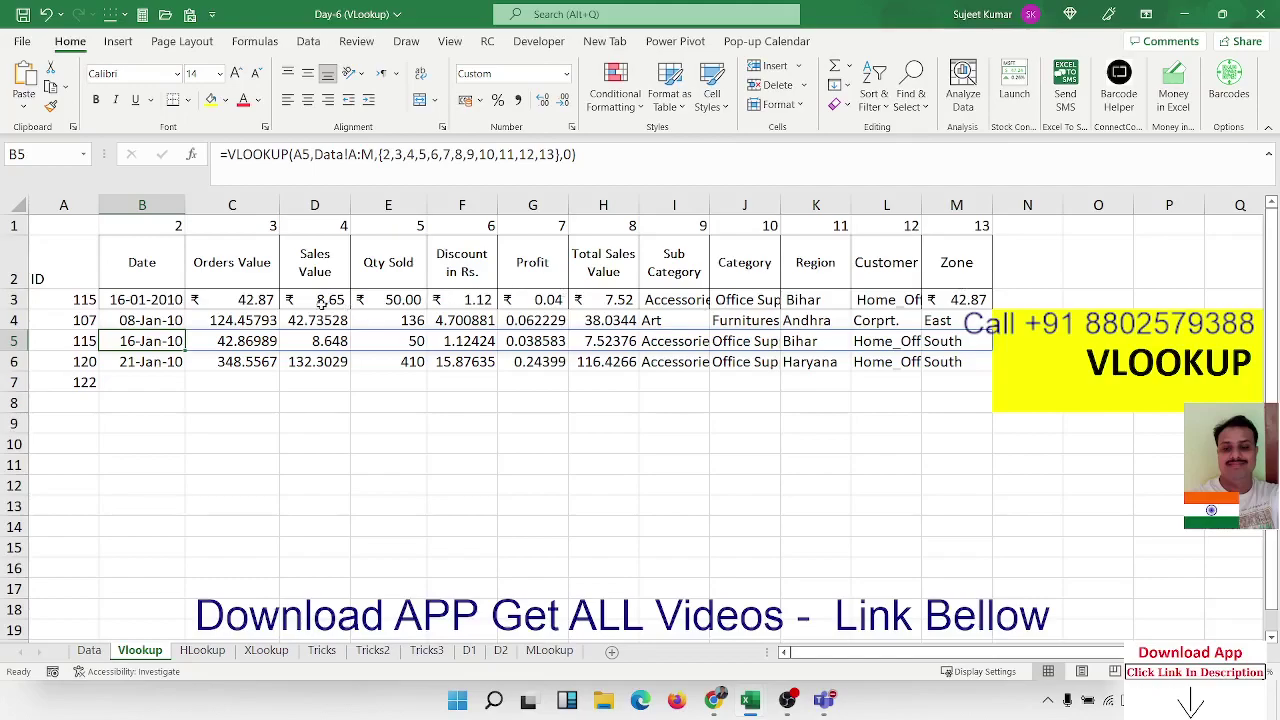
left_click(172, 262)
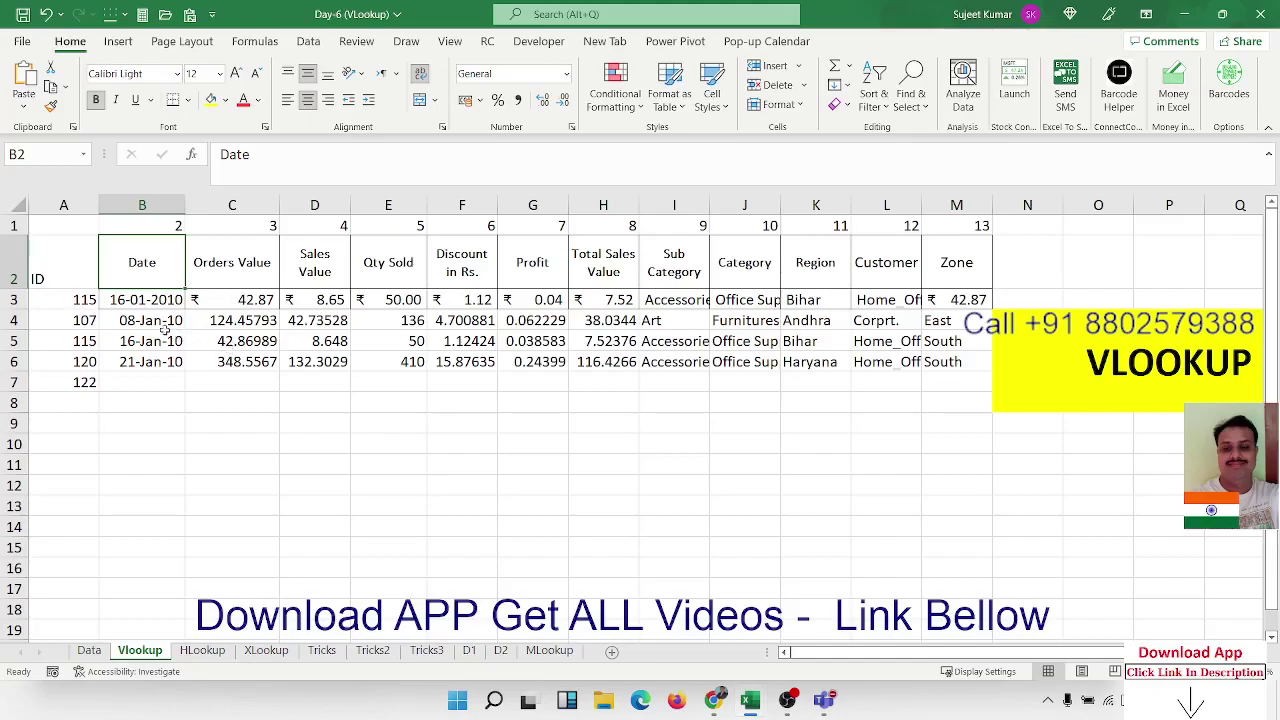
left_click(87, 301)
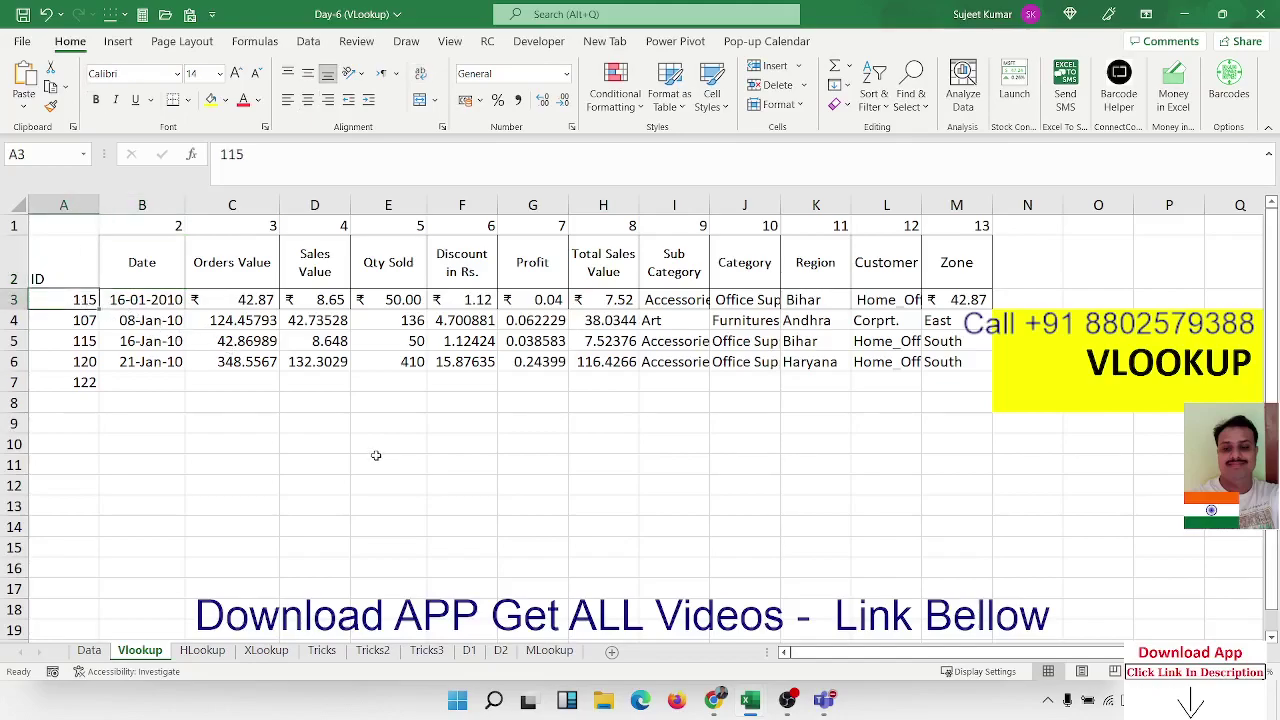
left_click(178, 270)
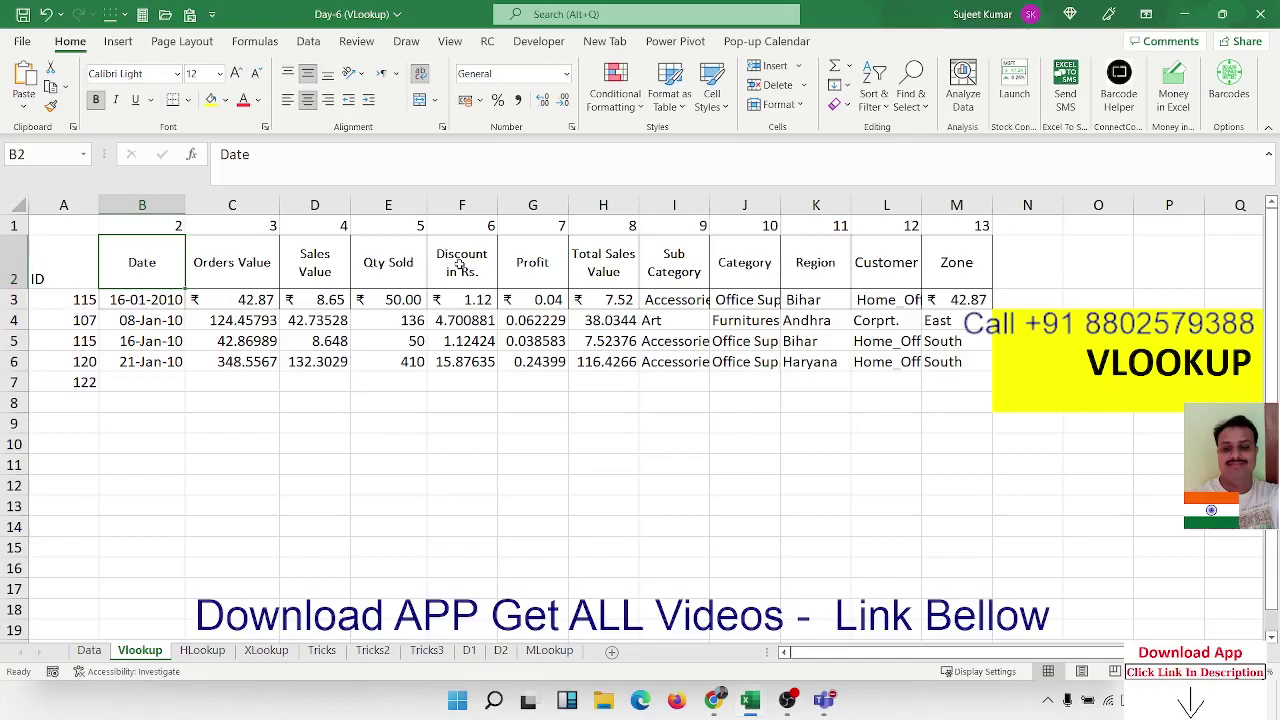
Copy the Date, Discount in Rs., Category and Customer headers into row 12 starting at B12.
left_click(487, 265, "ctrl")
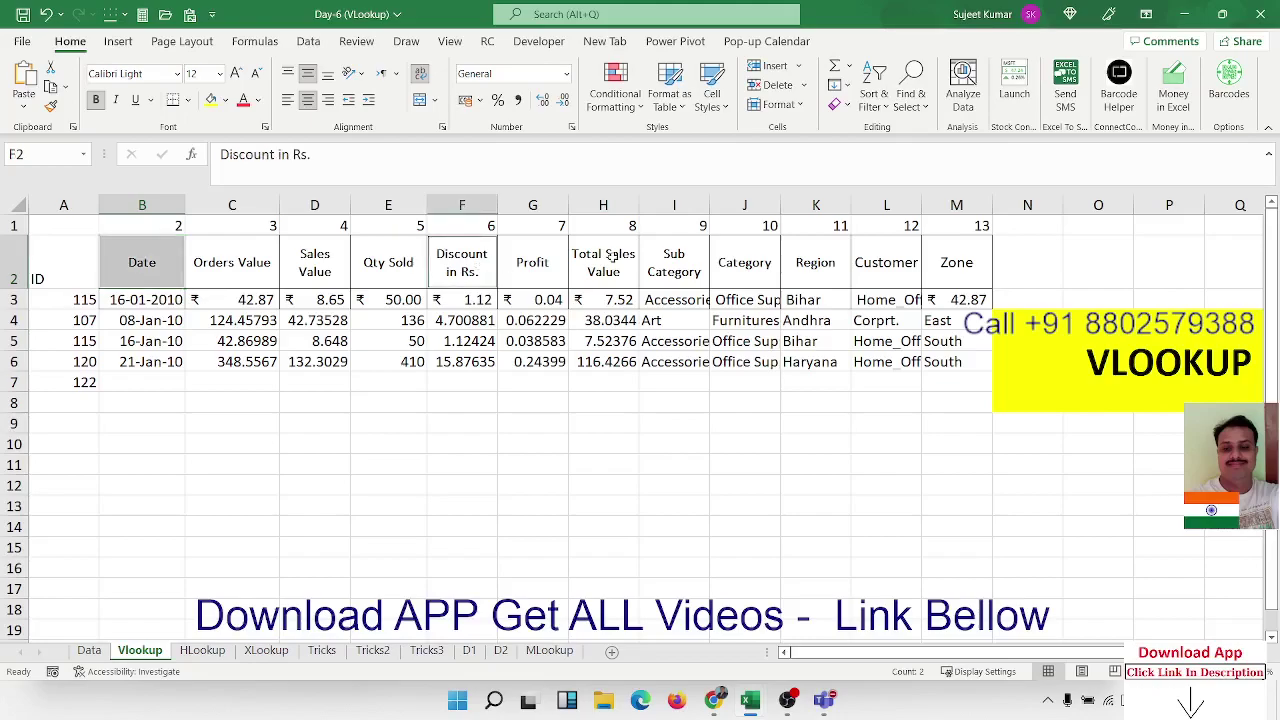
left_click(742, 257, "ctrl")
left_click(872, 260, "ctrl")
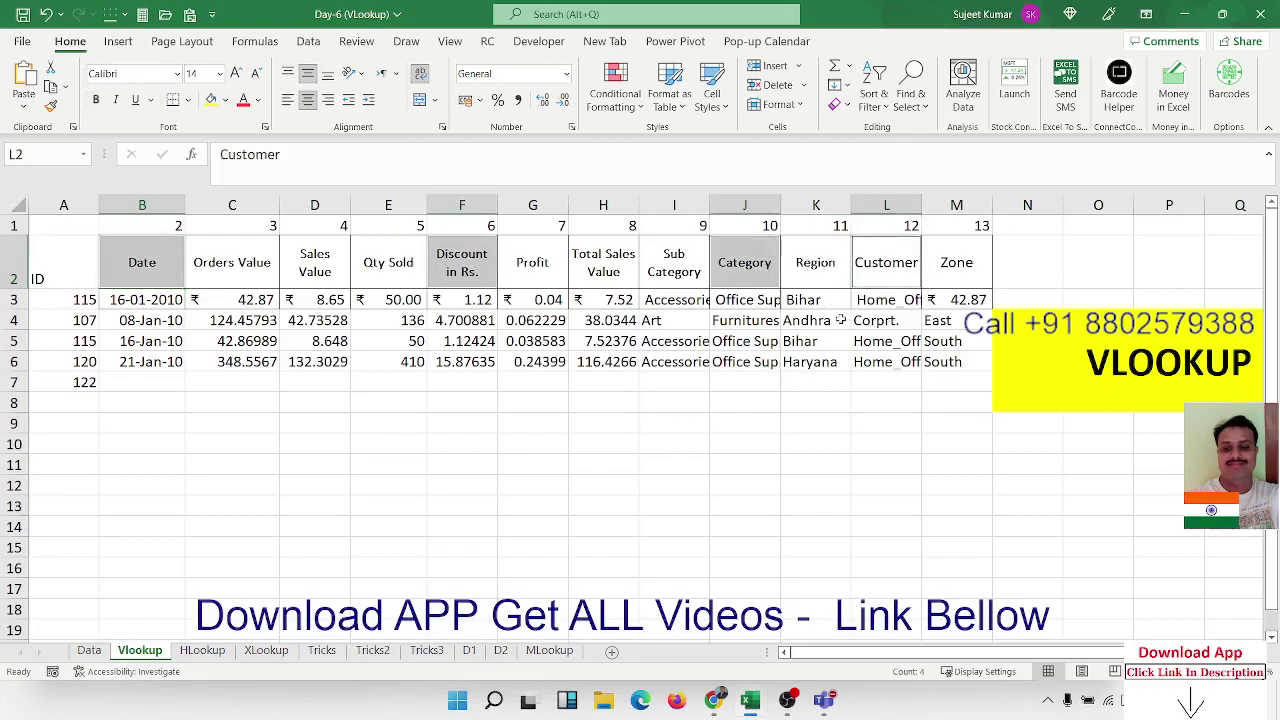
key("ctrl+c")
left_click(148, 486)
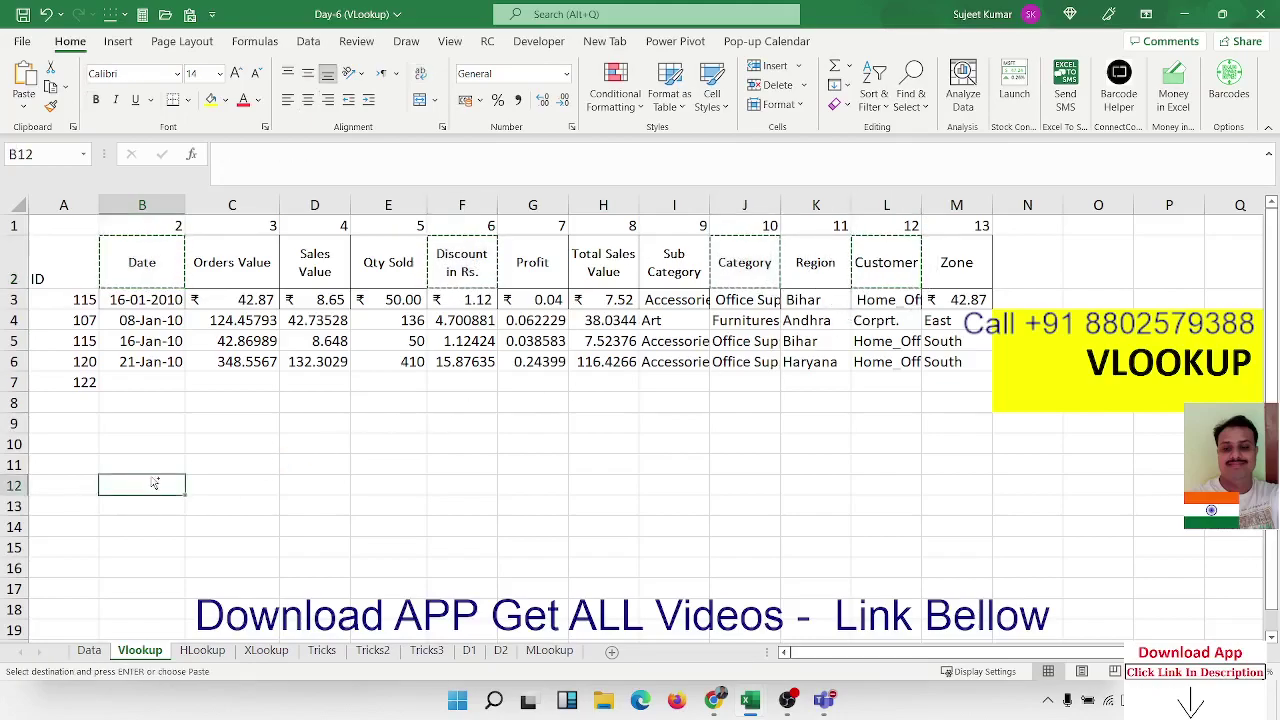
key("ctrl+v")
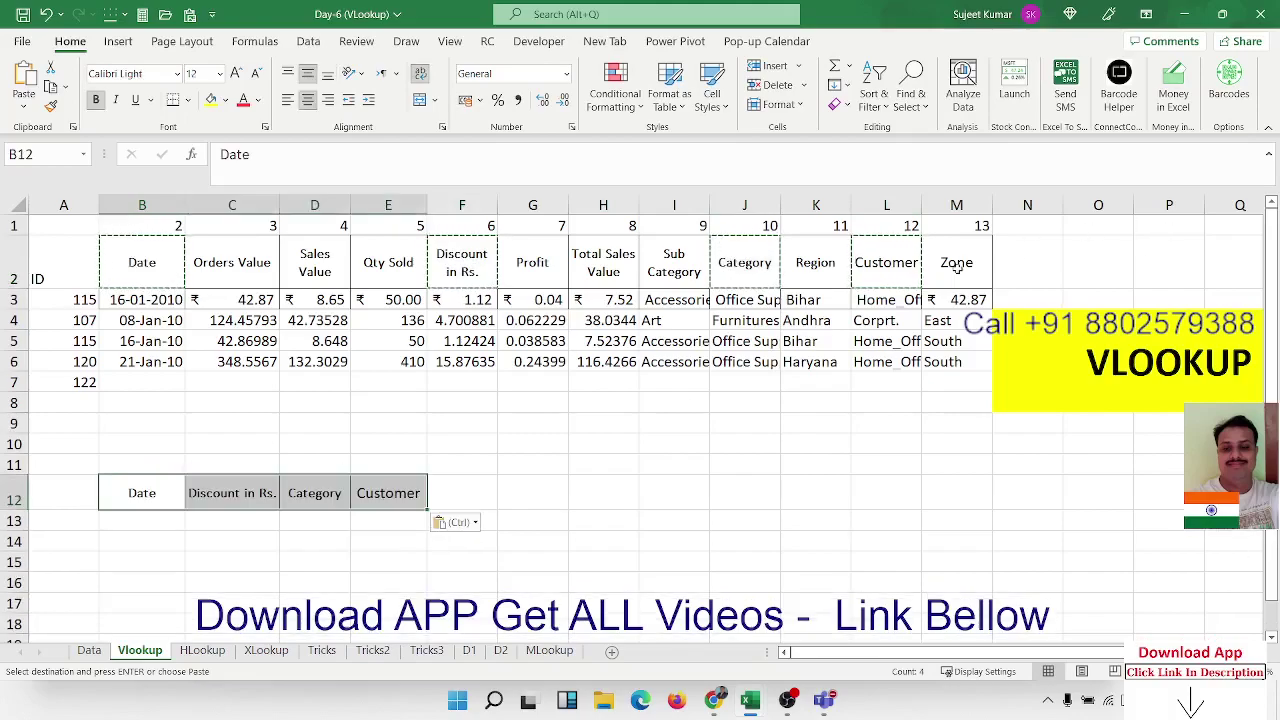
Put the Zone header in B12 in place of Date, undoing a stray paste over the original Date header.
left_click(957, 265)
key("ctrl+c")
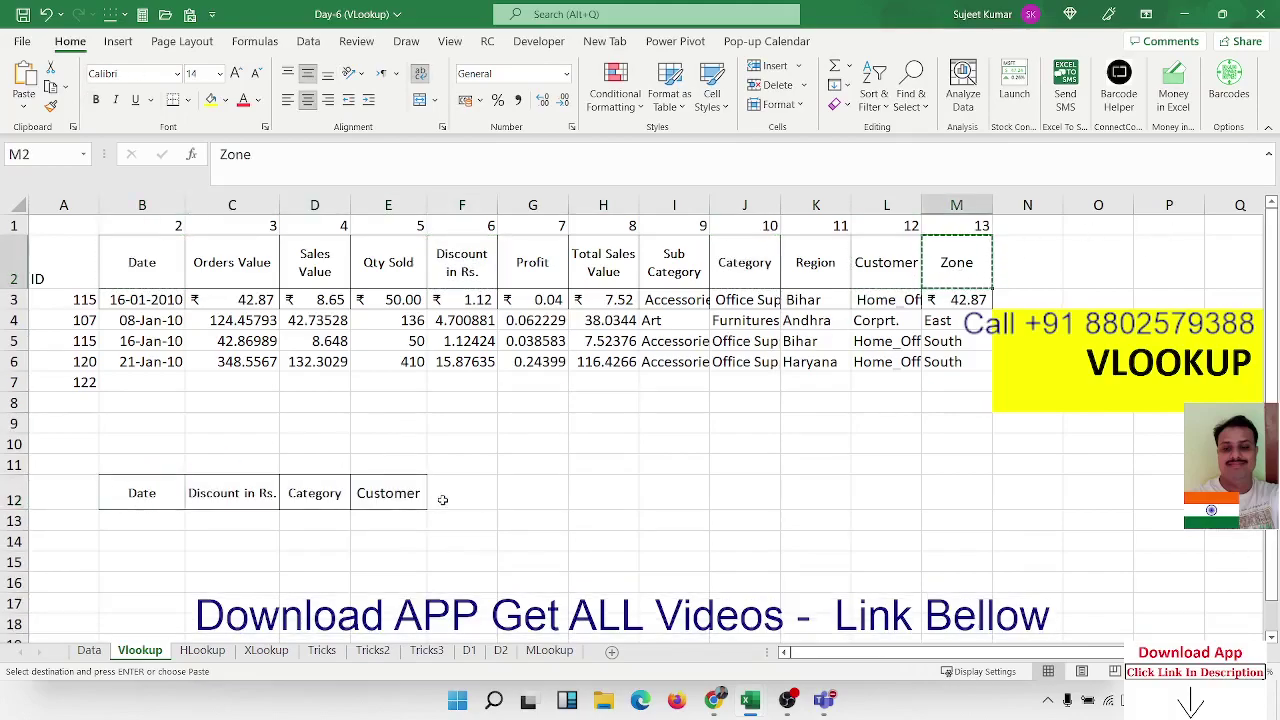
left_click(140, 486)
key("ctrl+v")
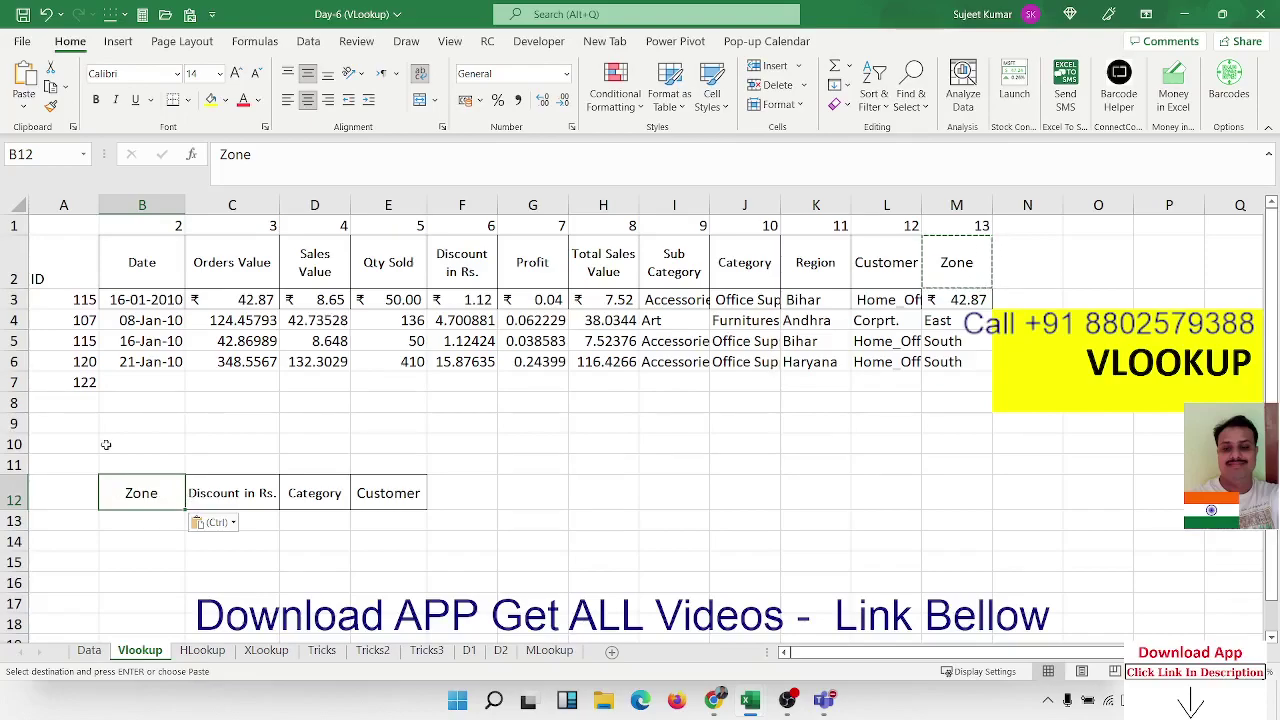
left_click(128, 262)
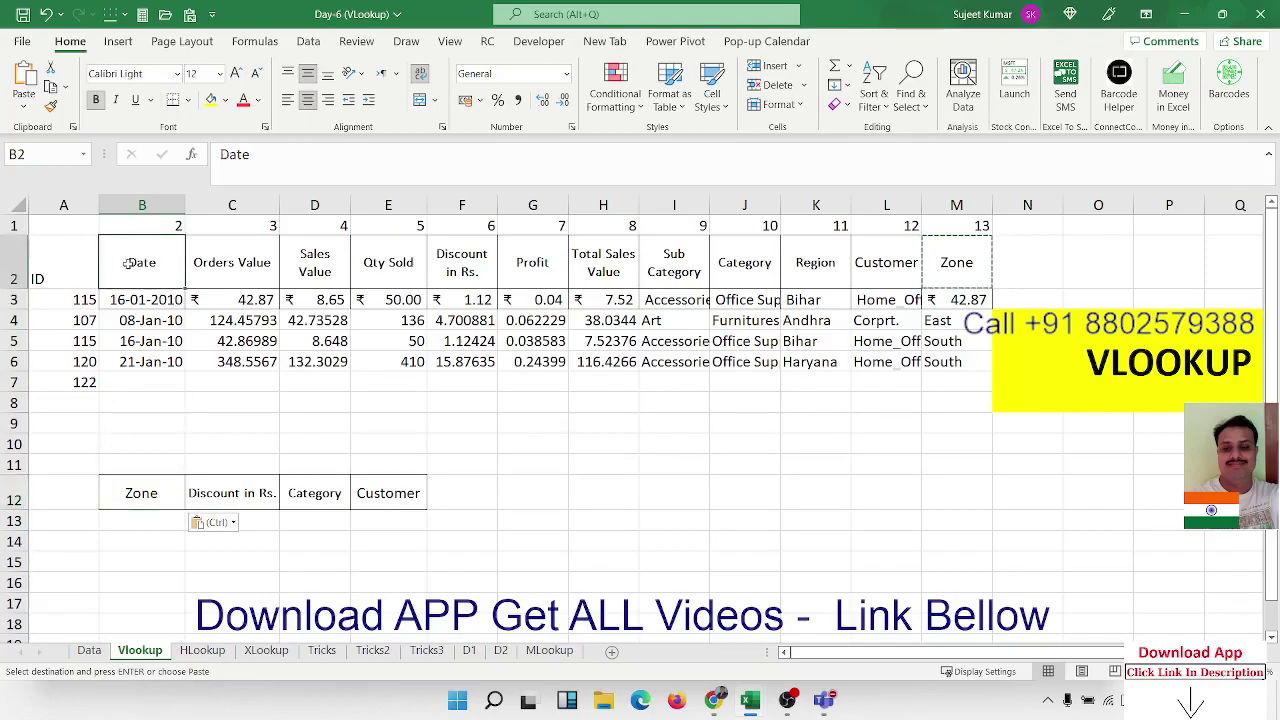
key("ctrl+v")
left_click(130, 310)
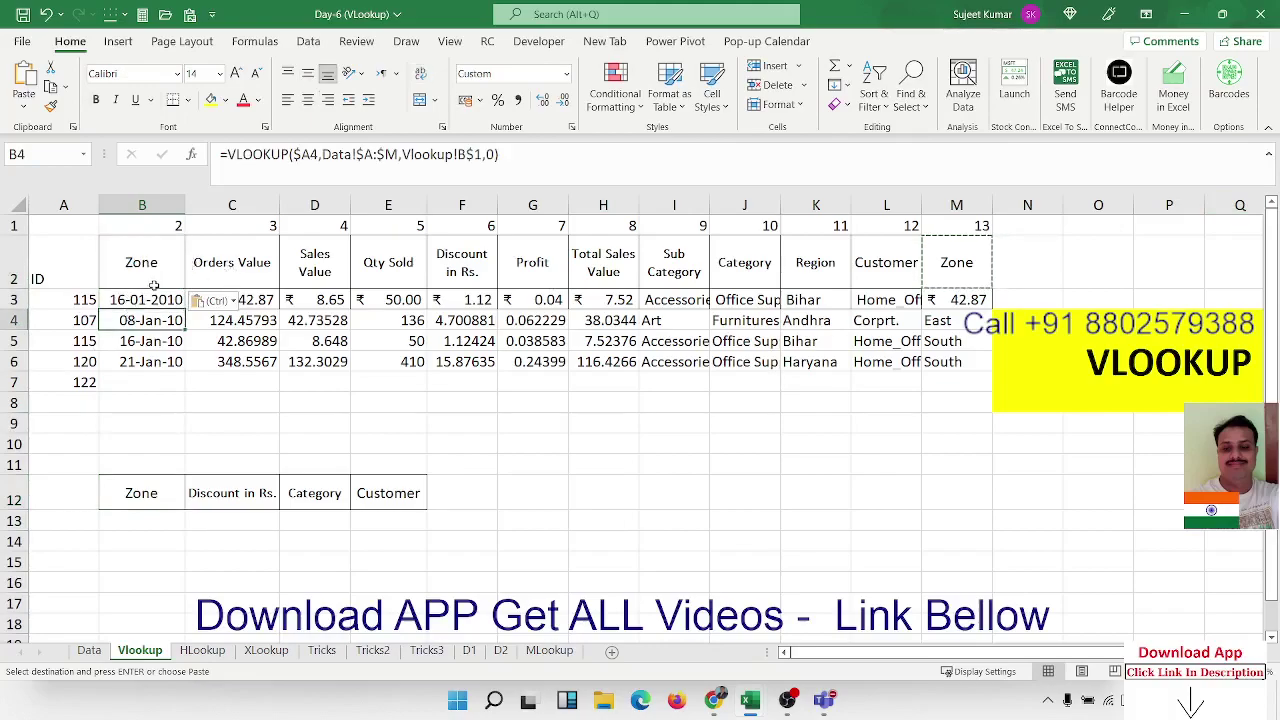
key("ctrl+z")
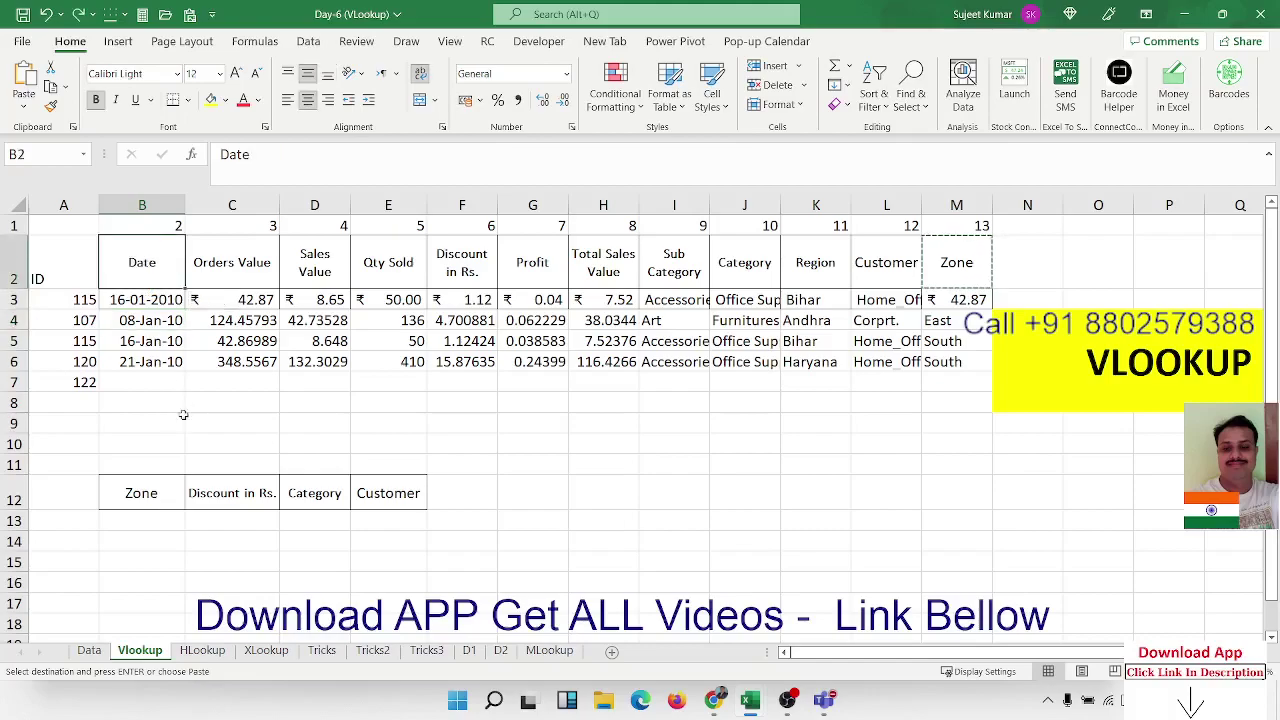
Enter lookup ID 123 in A13.
left_click(148, 502)
left_click(60, 523)
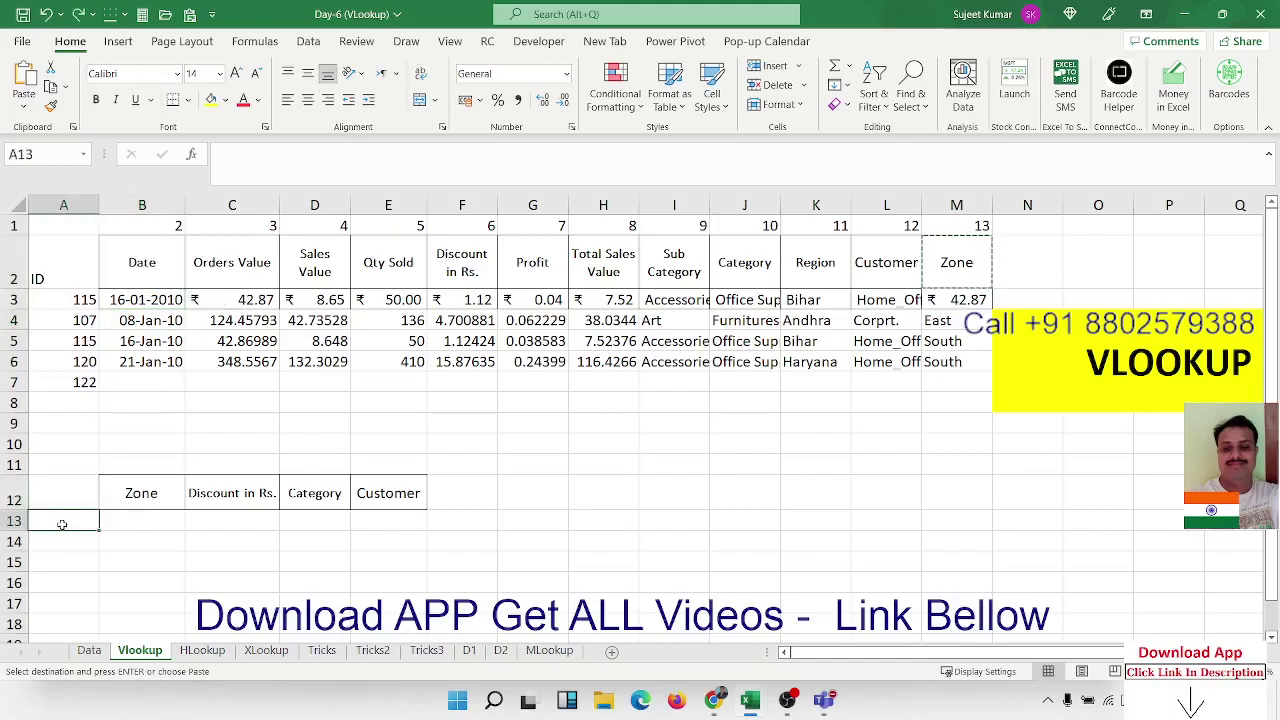
type("1")
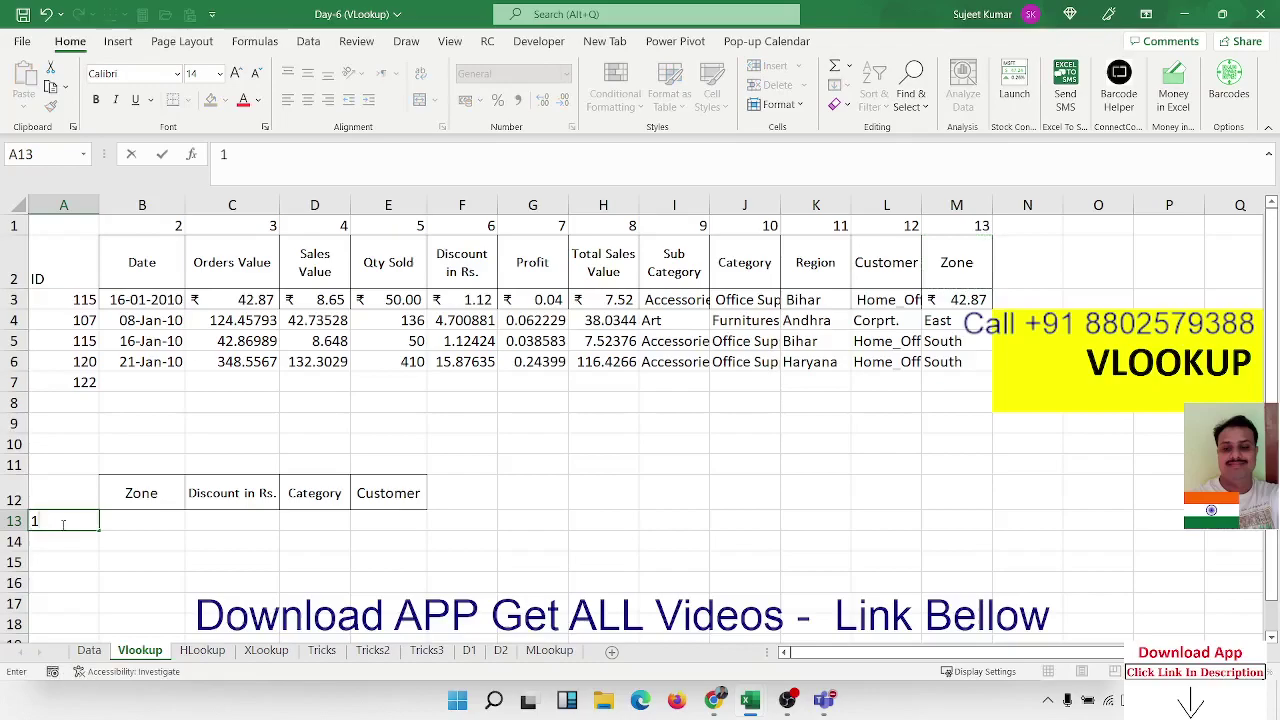
type("23")
key("Tab")
key("Up")
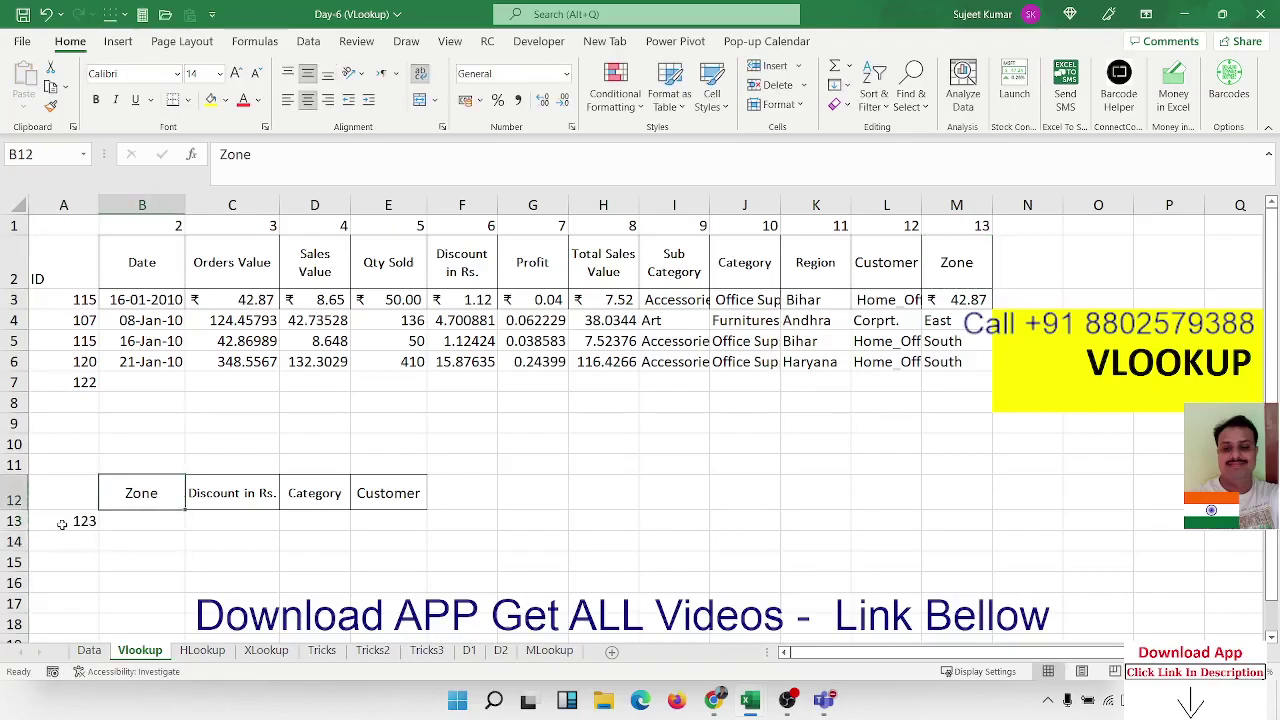
Review the Data sheet's header row B1:L1, then select B10 for a helper formula.
left_click(89, 651)
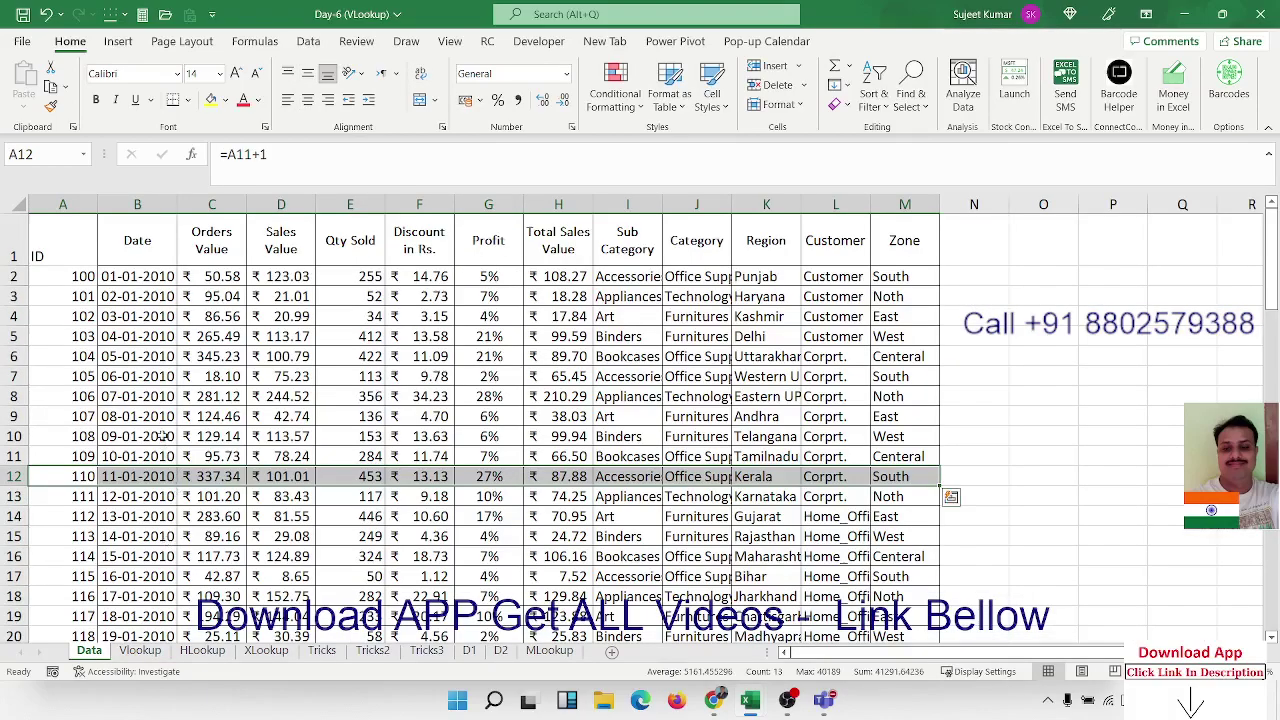
left_click_drag(148, 250, 835, 250)
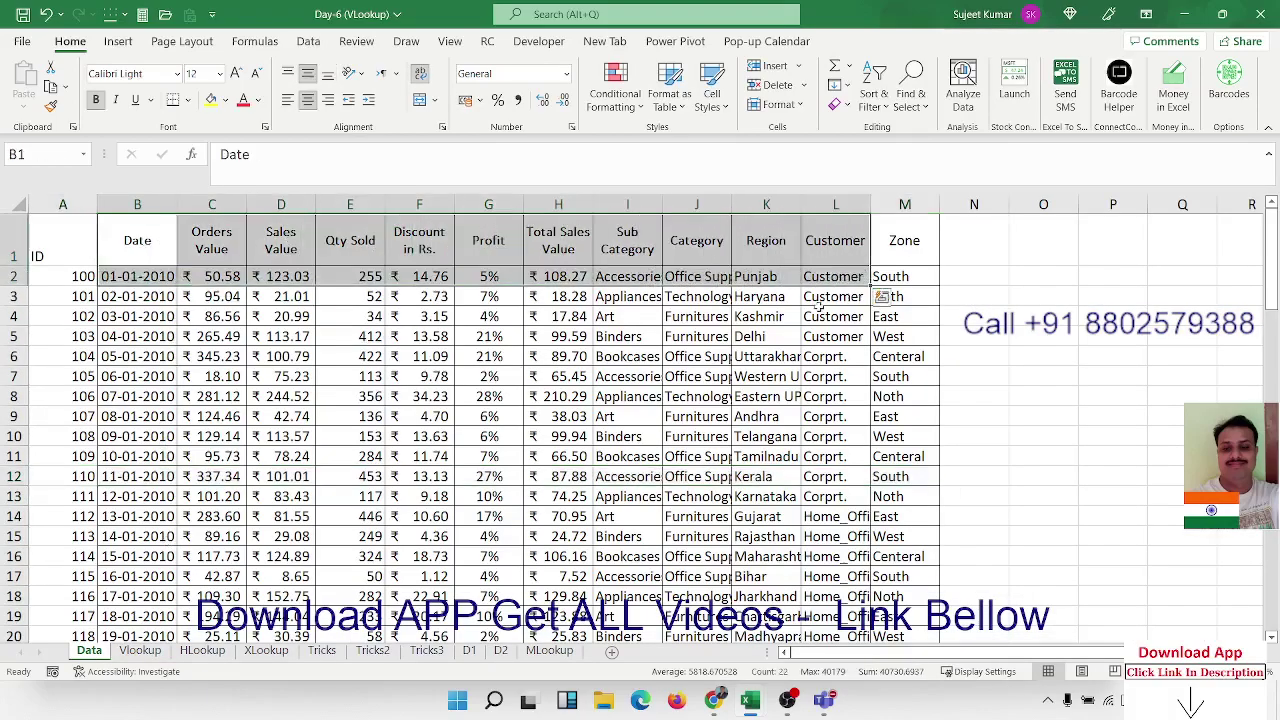
left_click(148, 652)
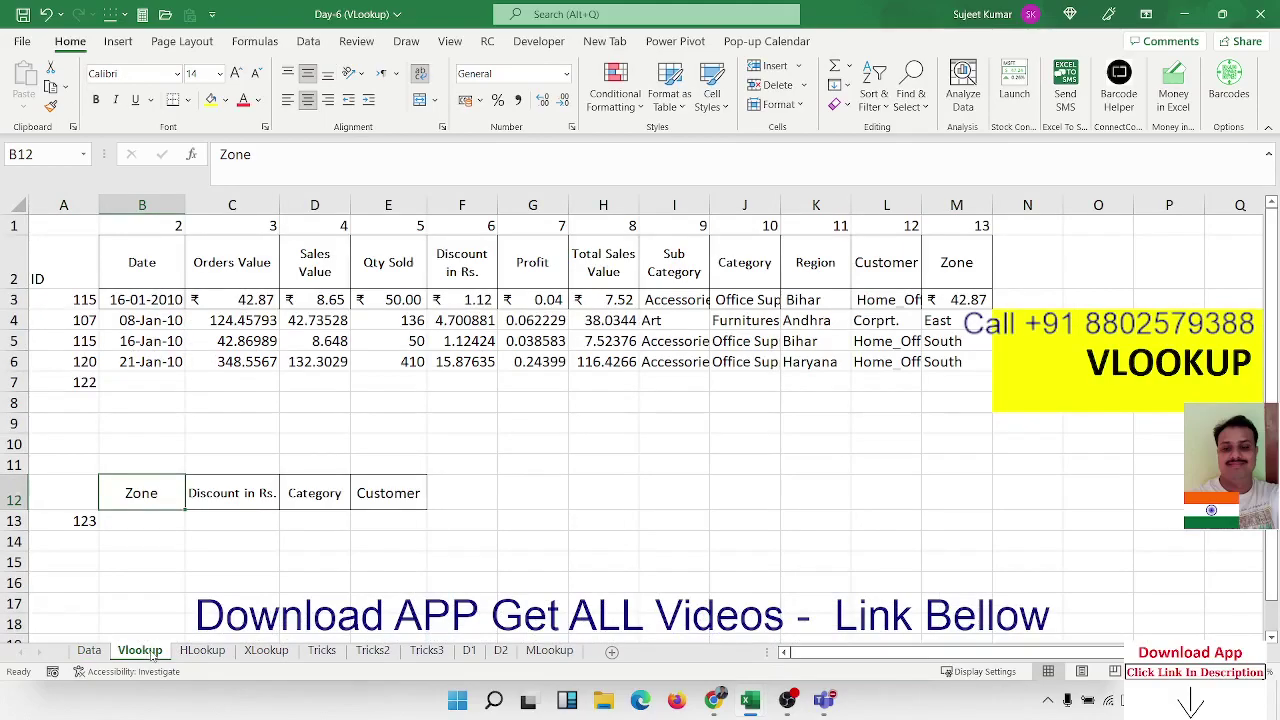
left_click(145, 520)
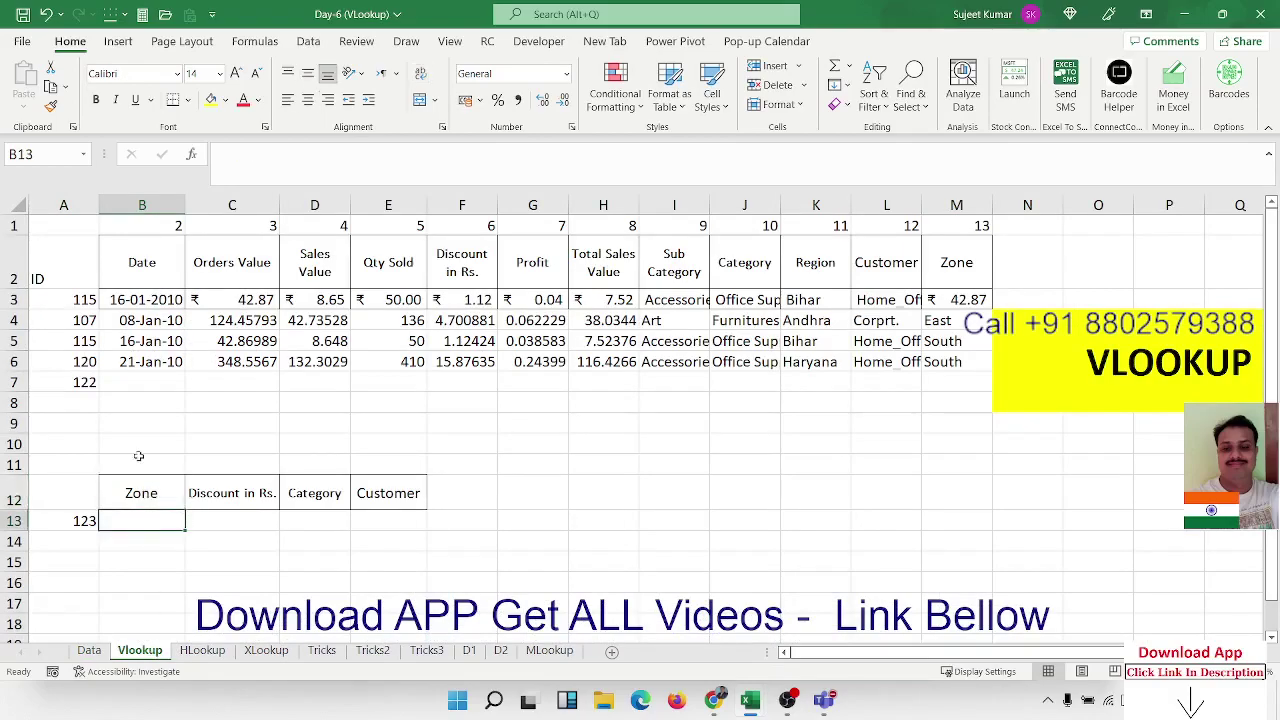
left_click(139, 443)
Enter =MATCH(B12,Data!A1:M1,0) in B10, returning 13 for Zone.
type("=m")
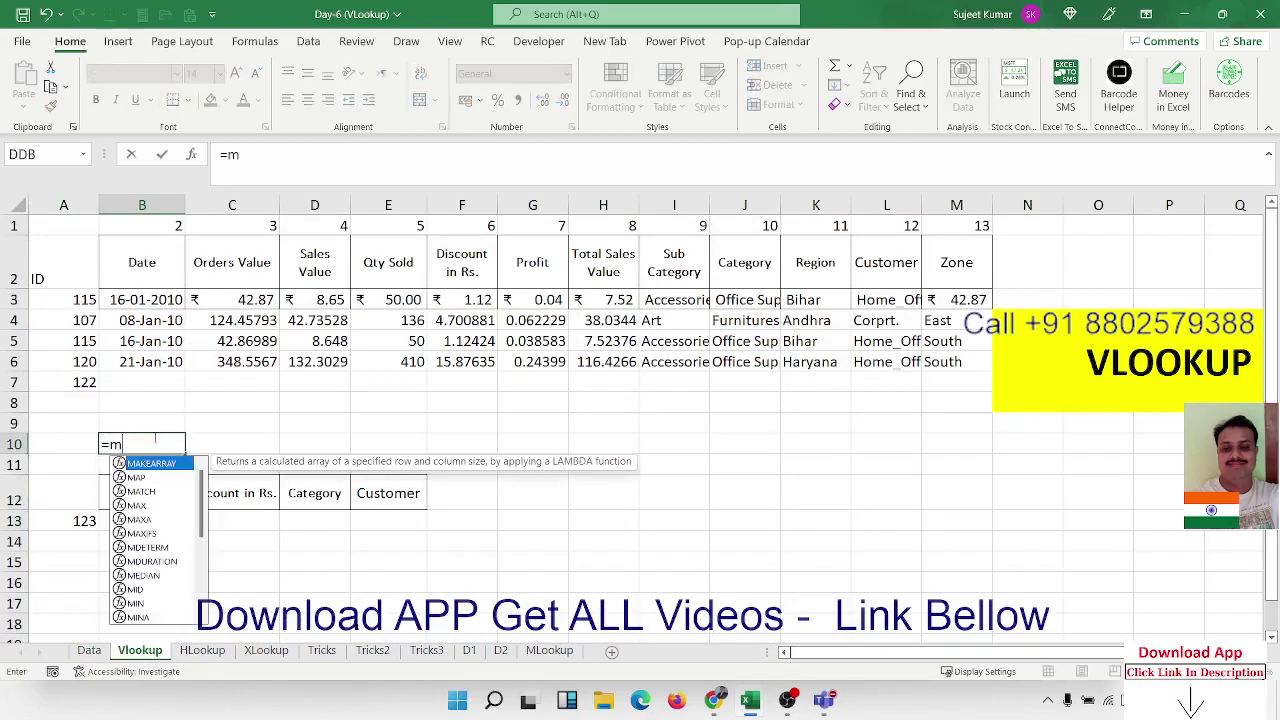
type("a")
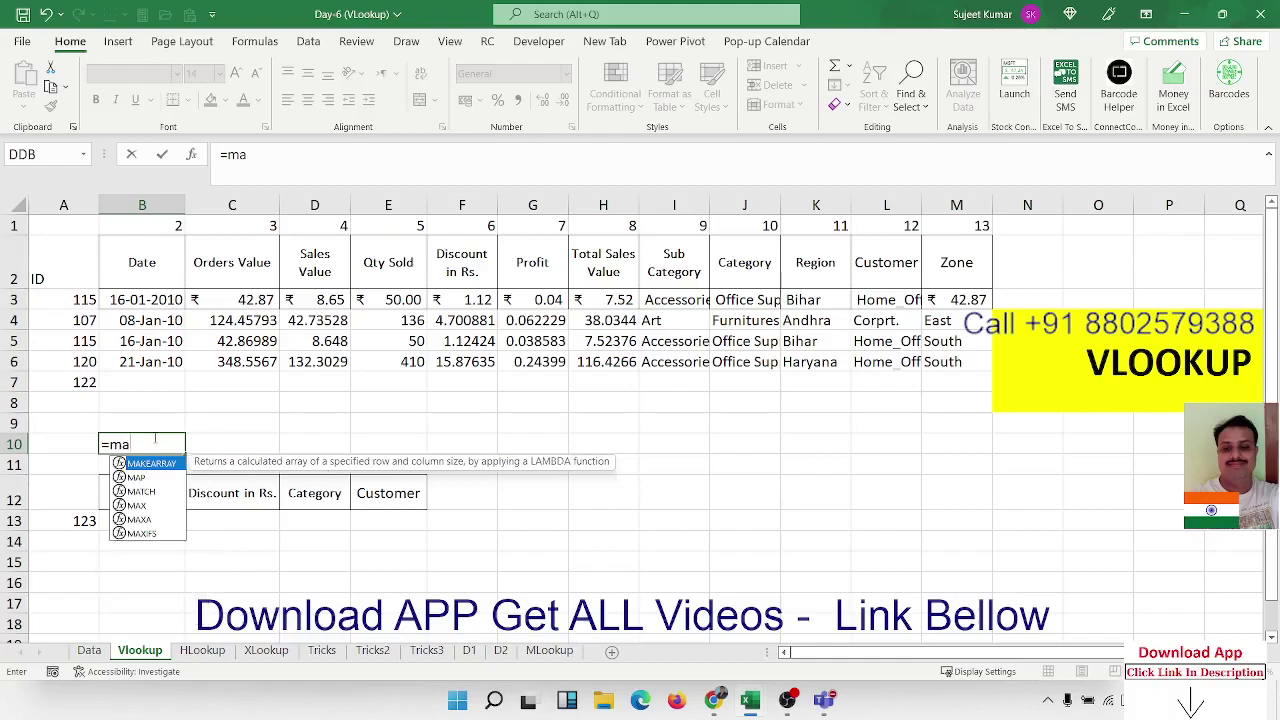
key("Down")
key("Down")
key("Tab")
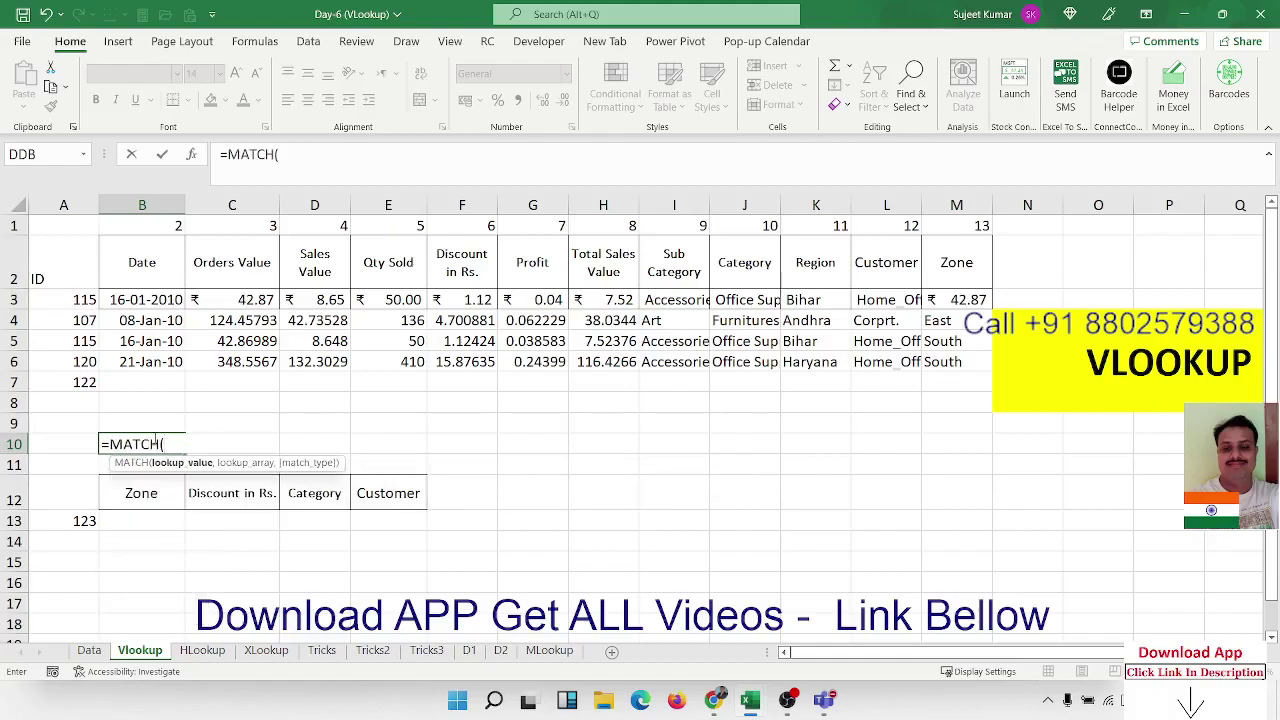
key("Down")
key("Down")
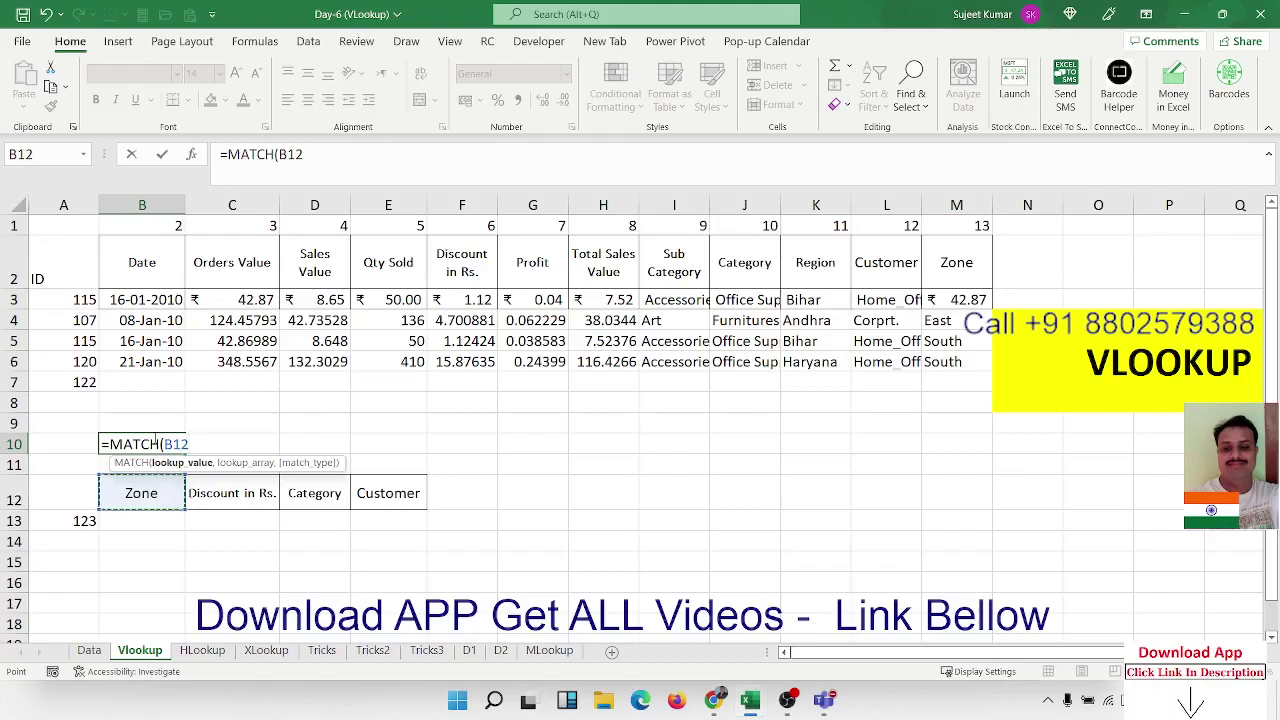
type(",")
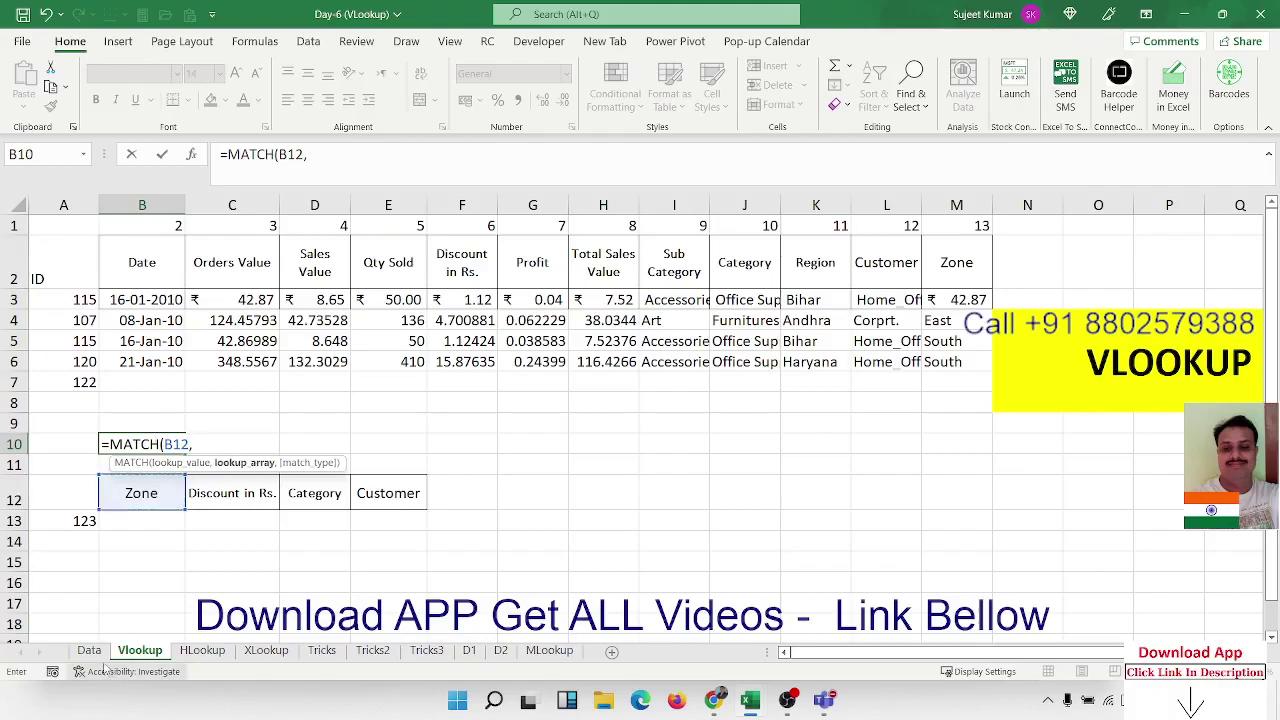
left_click(89, 650)
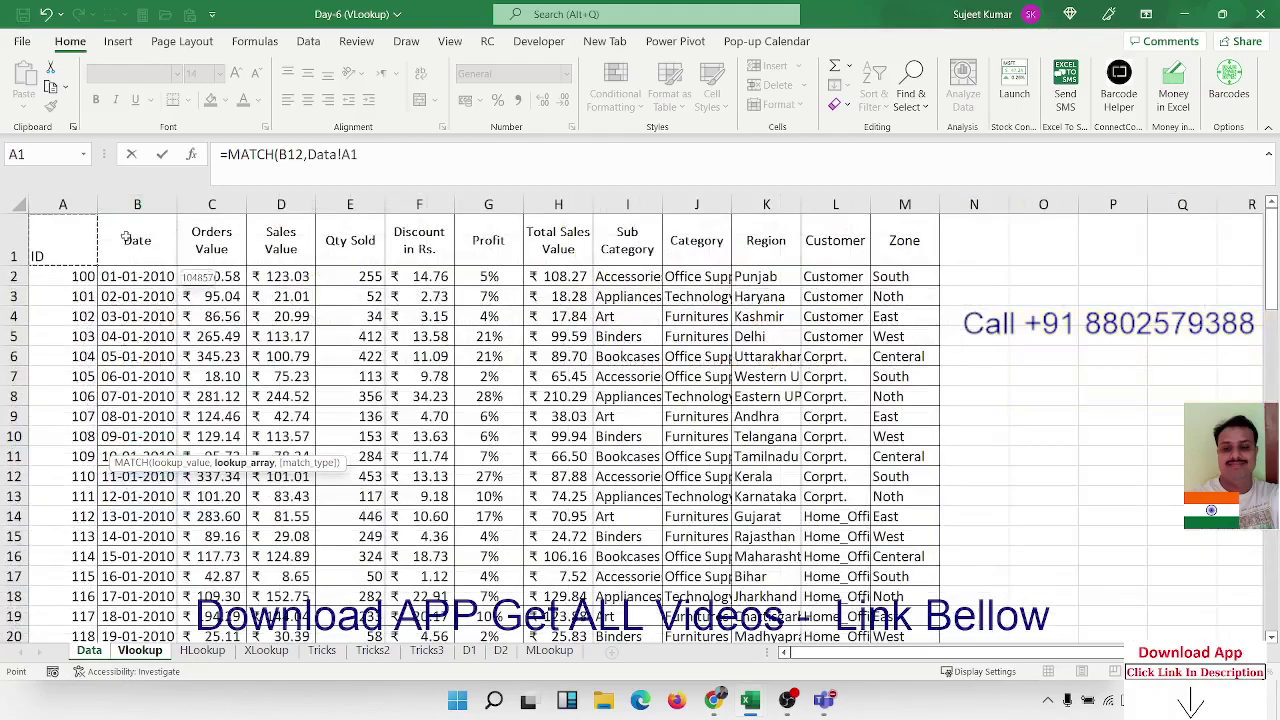
left_click_drag(125, 237, 885, 258)
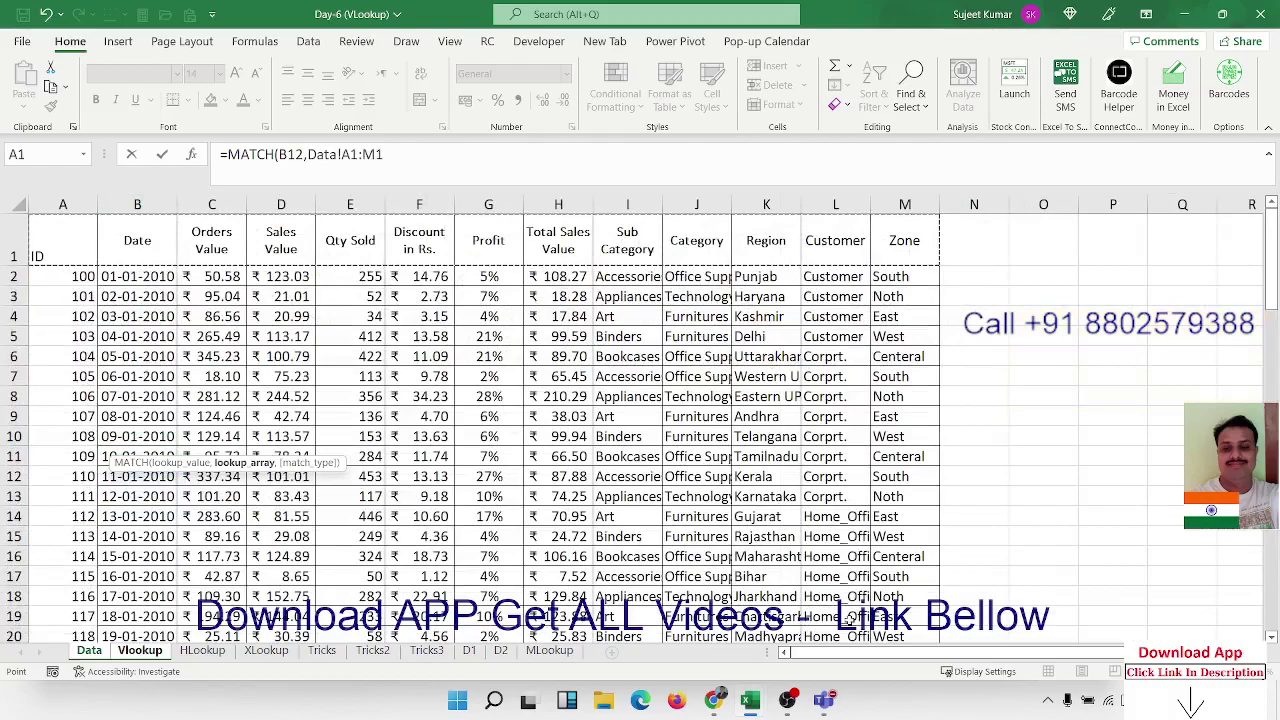
type(",")
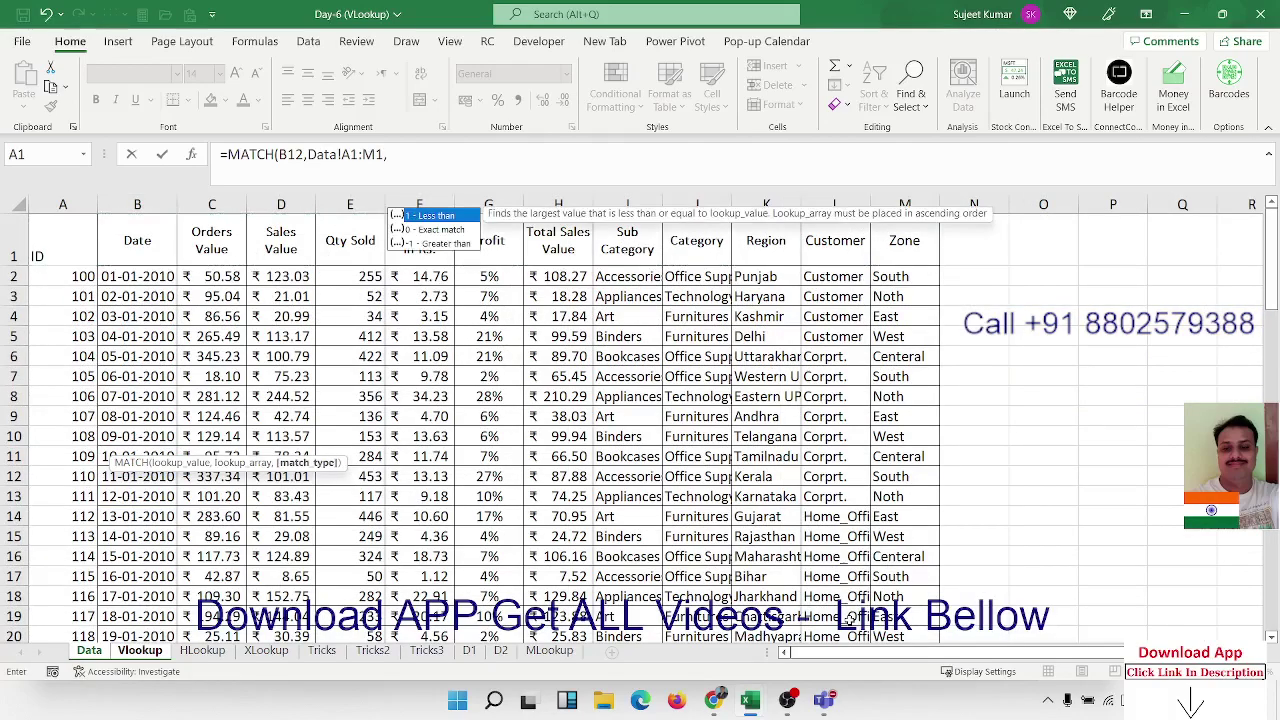
type("0")
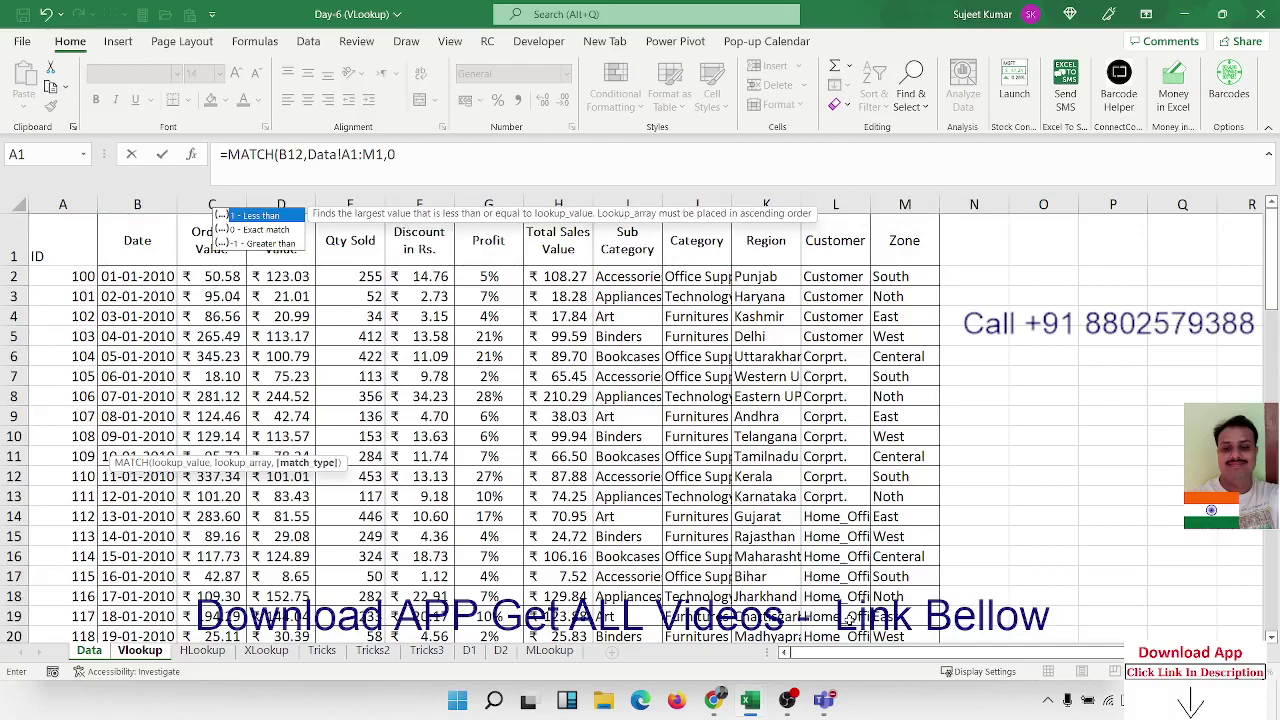
type(")")
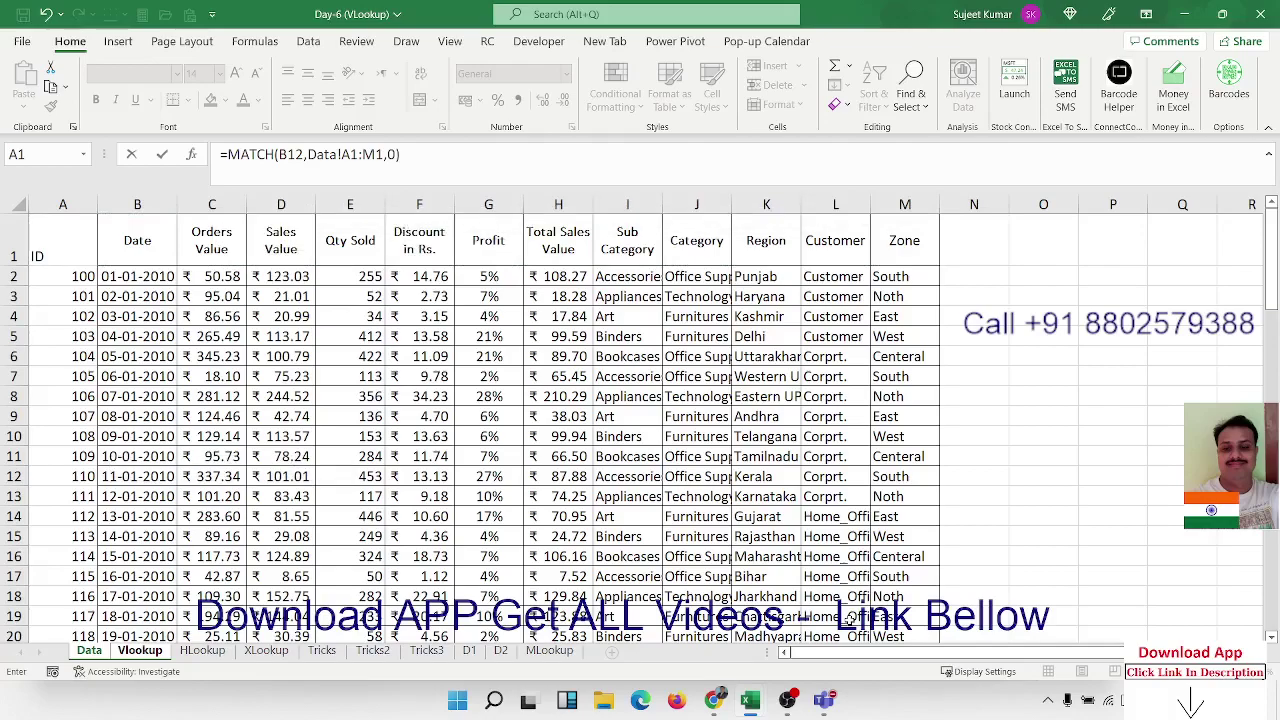
key("Return")
key("Up")
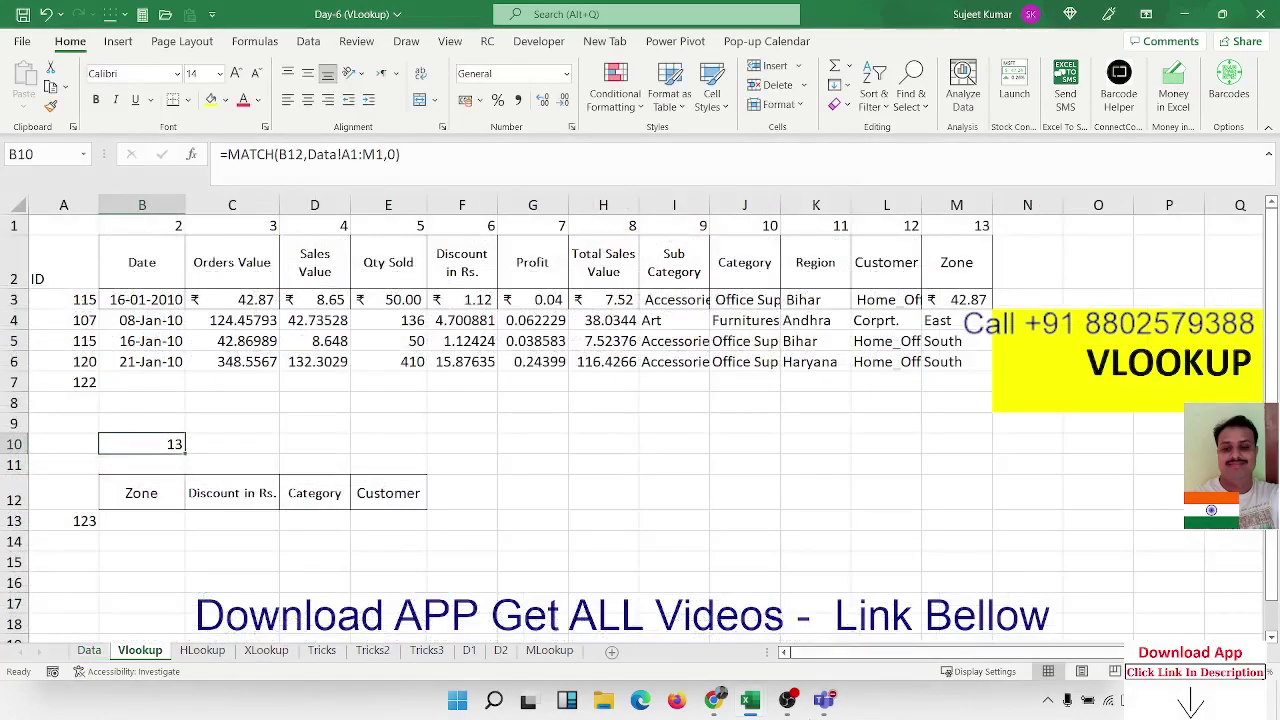
Select Zone in B12 and view the Data sheet's header row A1:M1.
left_click(120, 496)
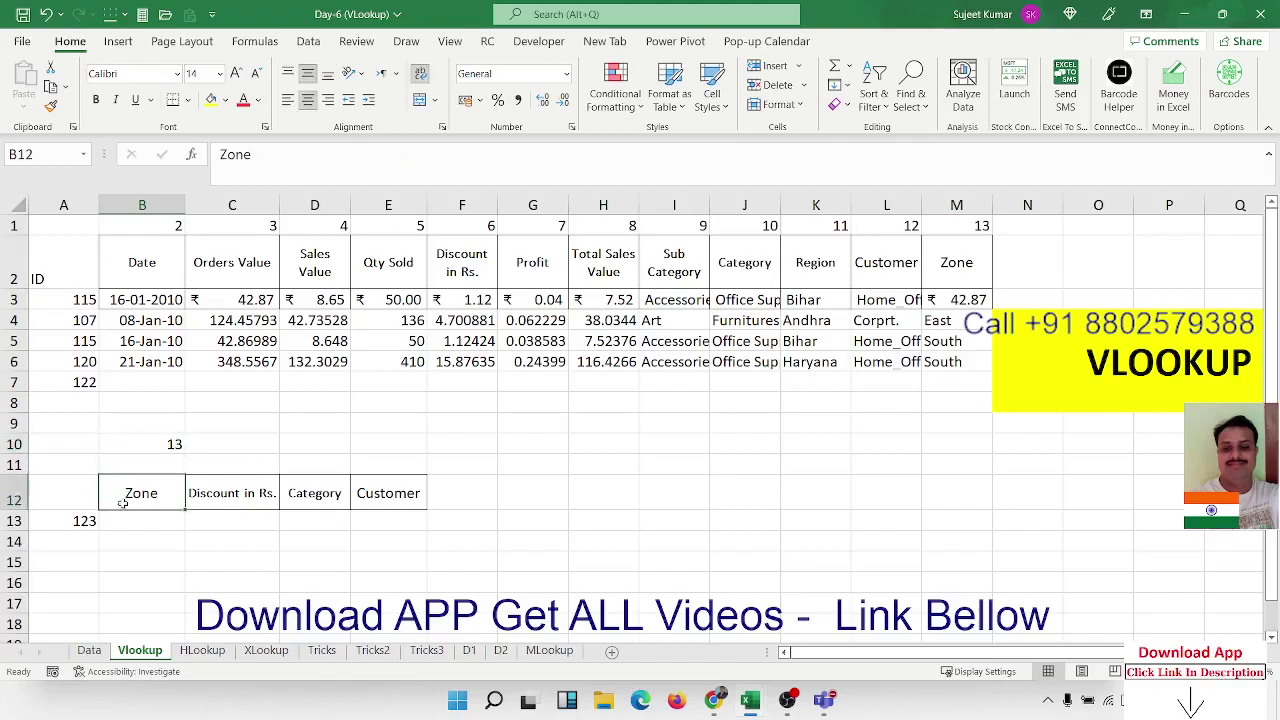
left_click(89, 651)
left_click(67, 248)
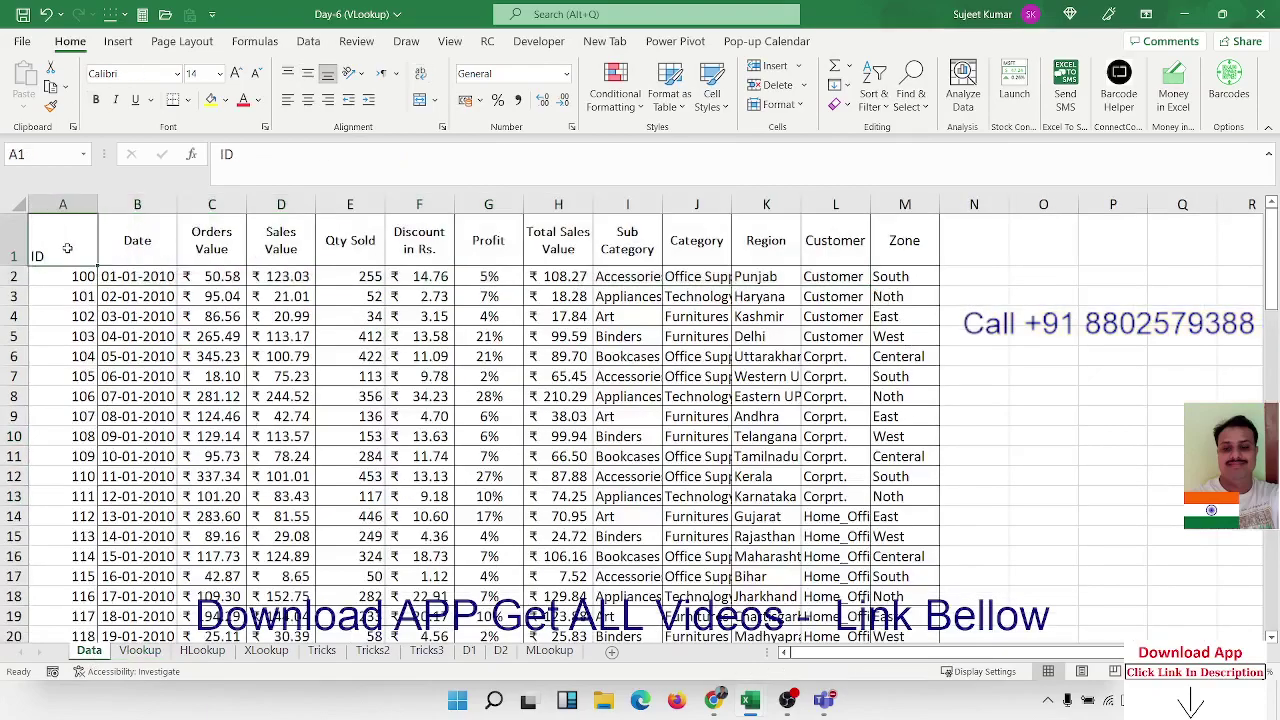
key("ctrl+shift+Right")
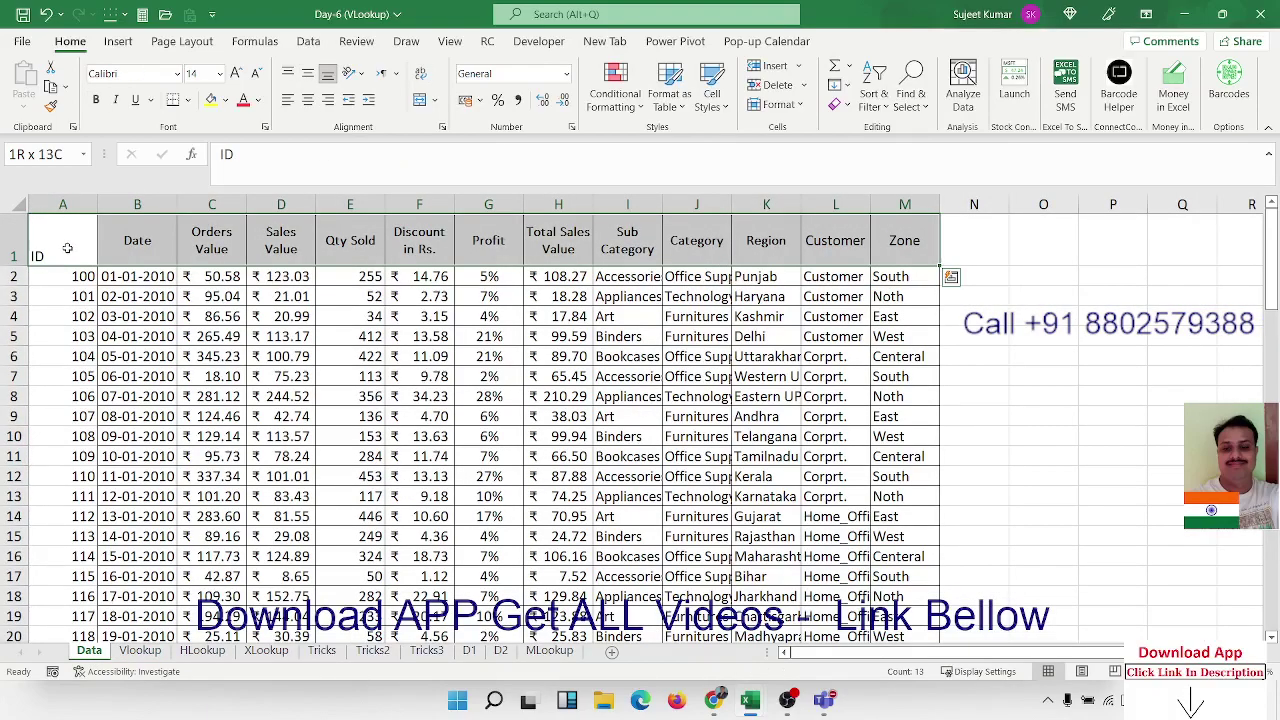
left_click(133, 648)
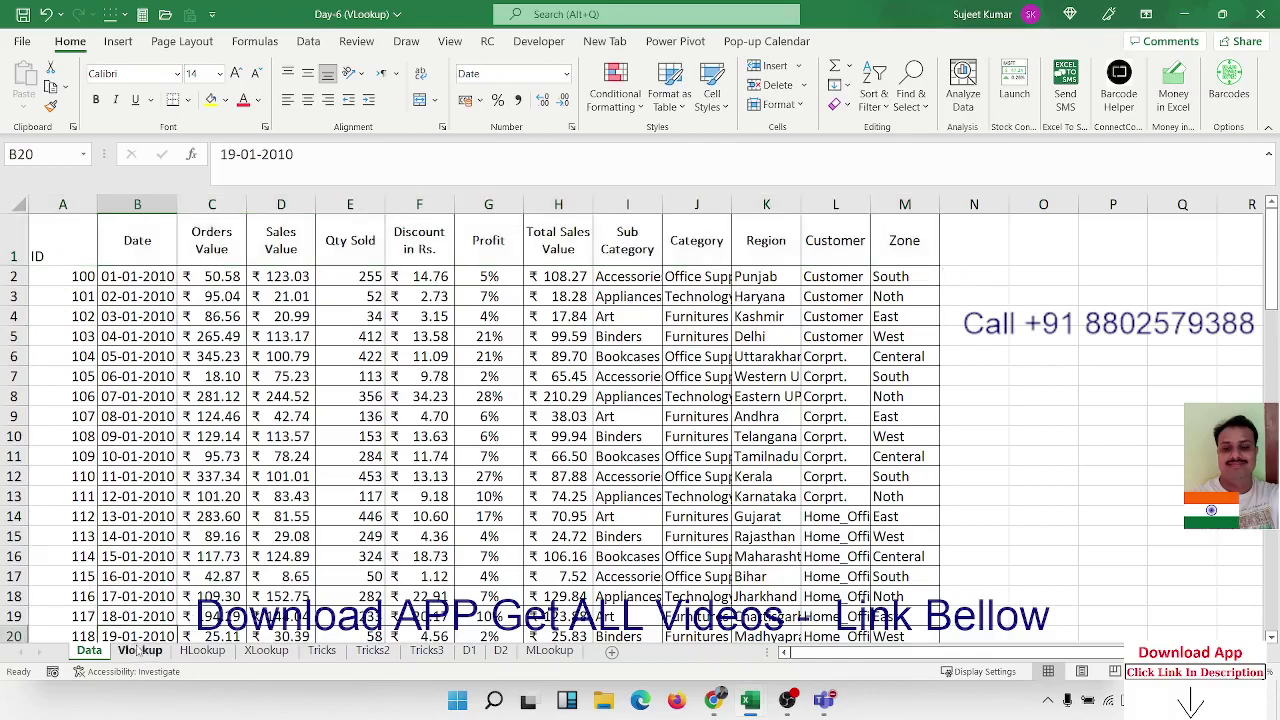
Copy B10's MATCH formula into C10 and repoint it at C12, returning 6.
left_click(176, 443)
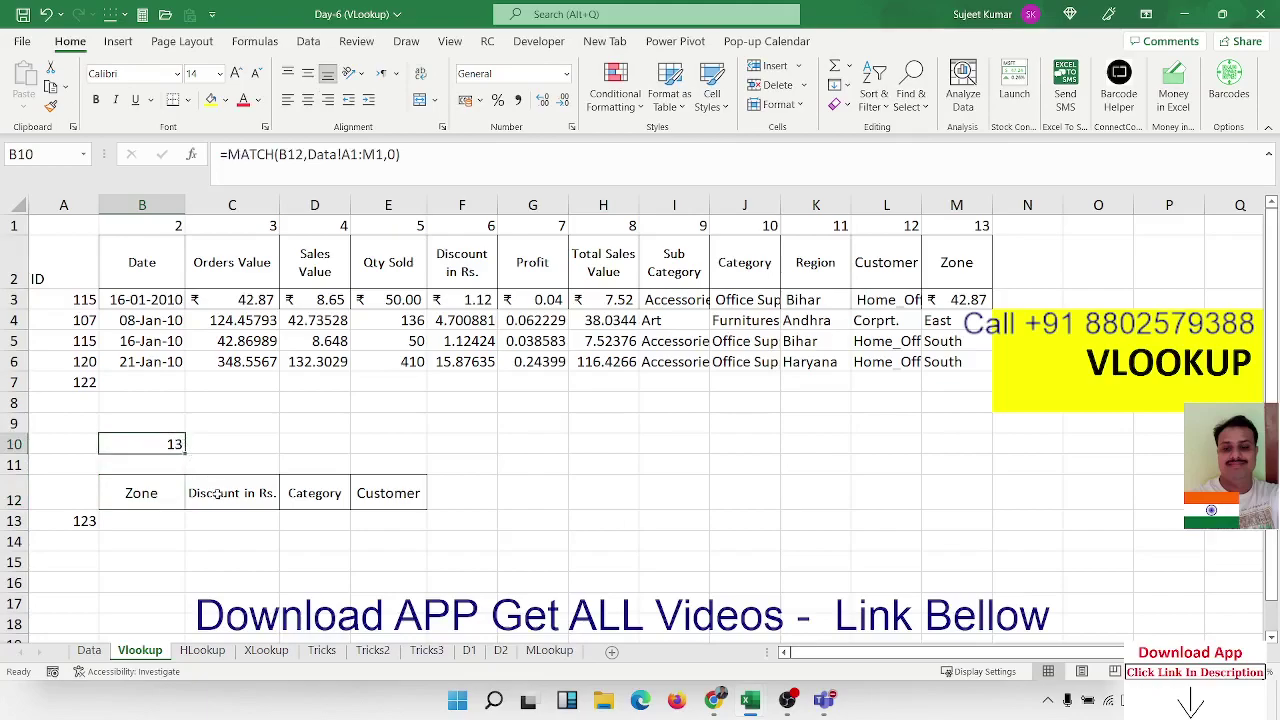
key("F2")
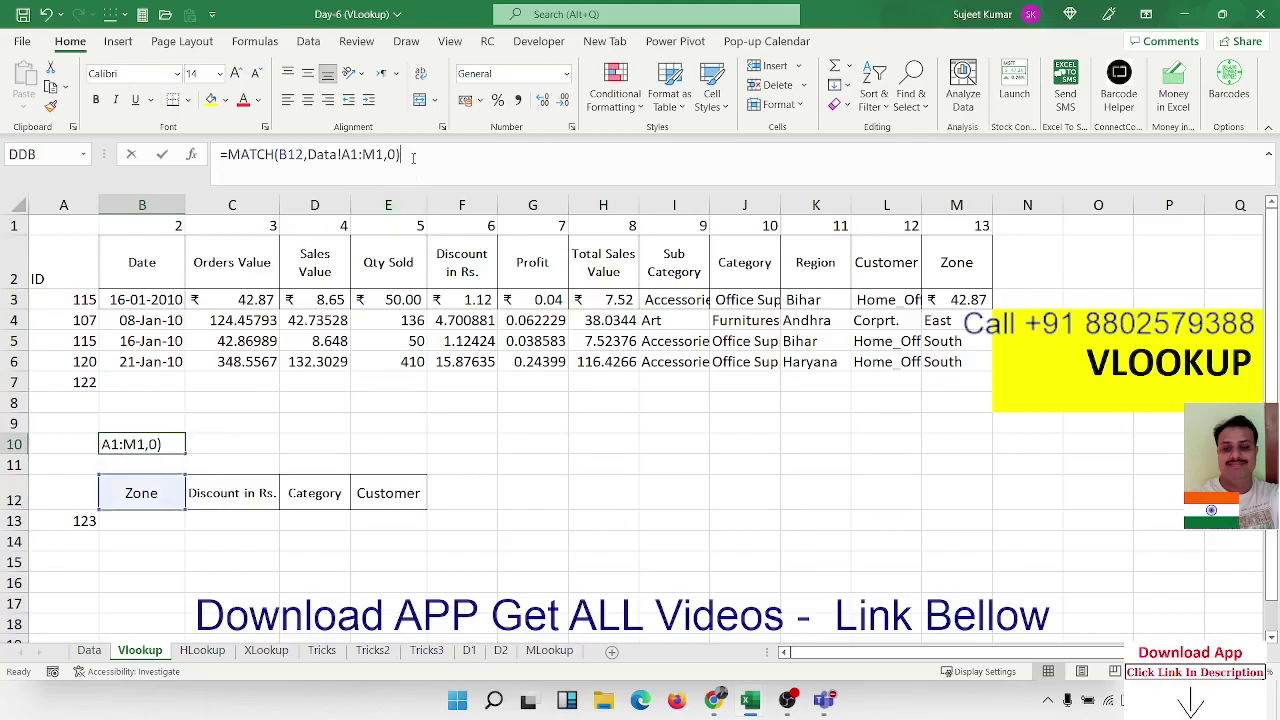
key("shift+Home")
key("ctrl+c")
key("Escape")
left_click(232, 443)
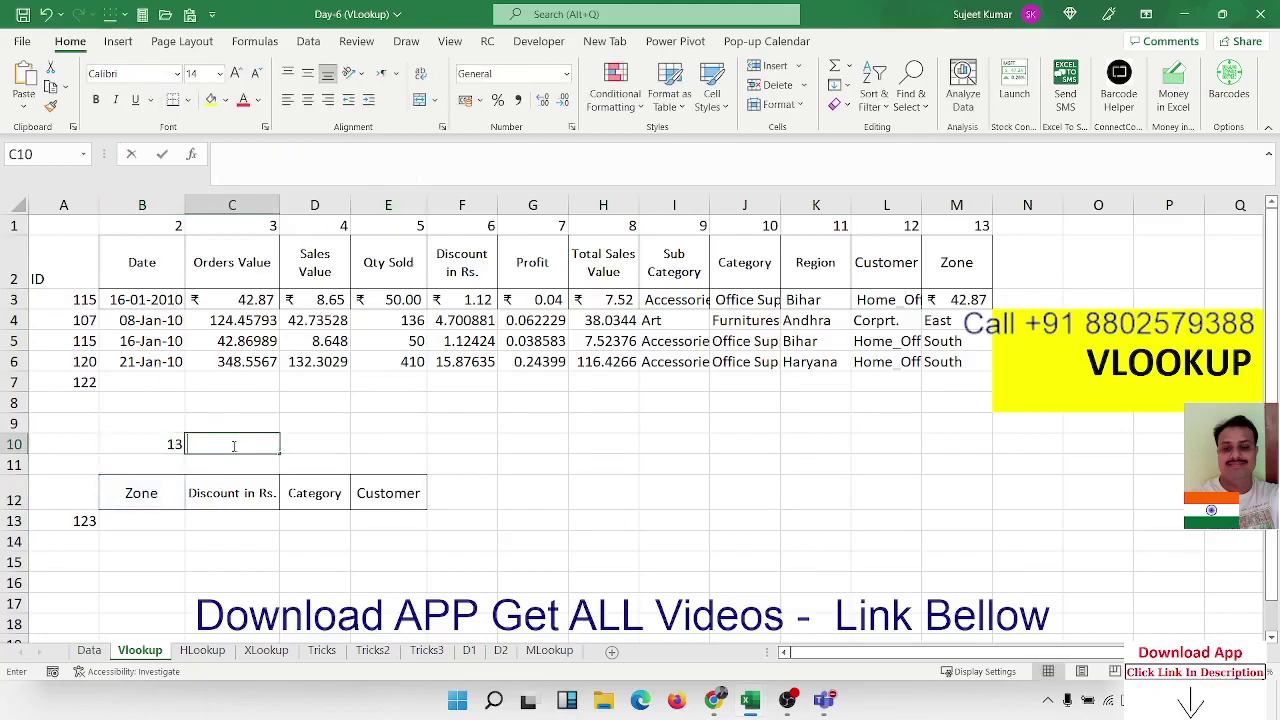
key("ctrl+v")
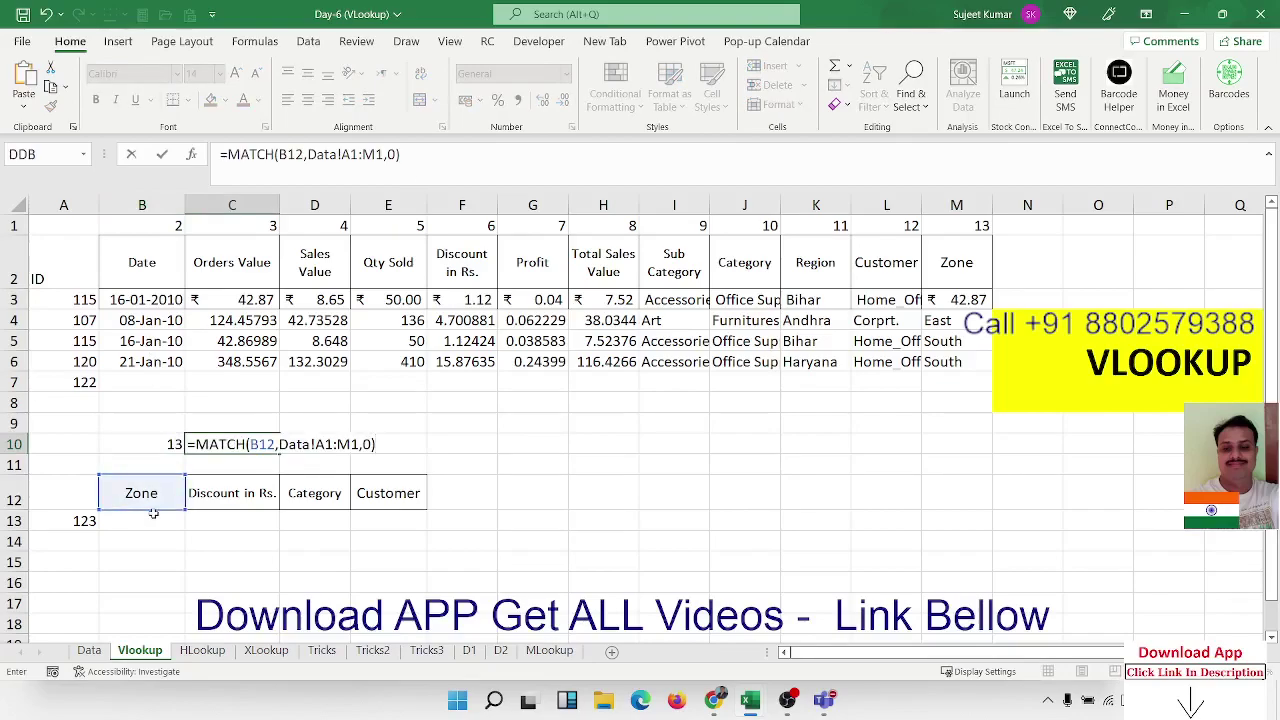
left_click_drag(153, 512, 240, 512)
key("Return")
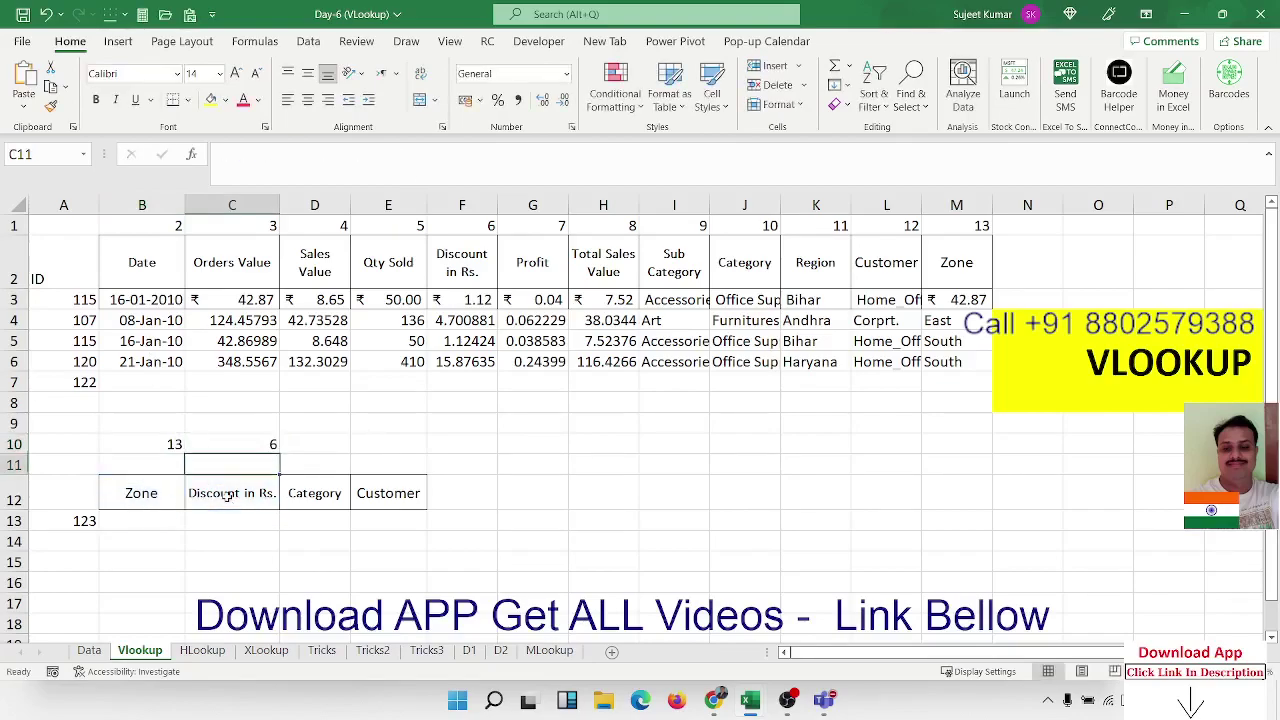
Review C10's formula and the arguments of the existing VLOOKUP in F3.
left_click(255, 438)
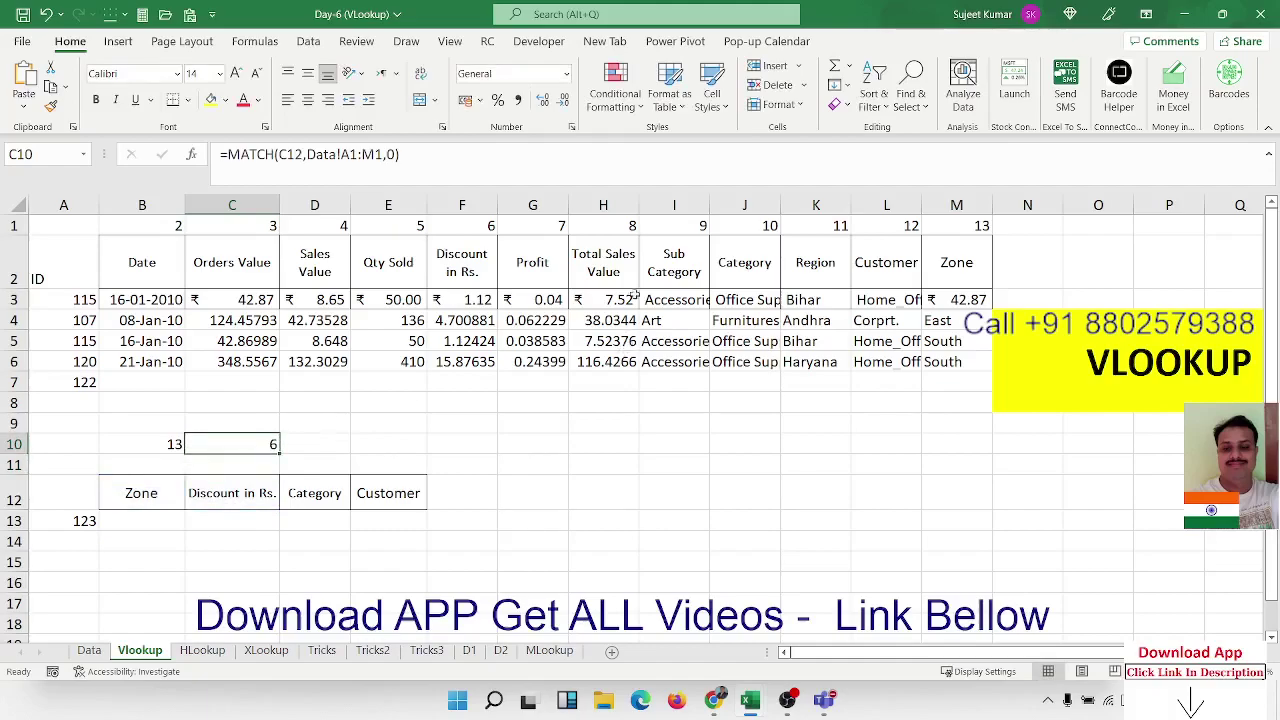
left_click(445, 296)
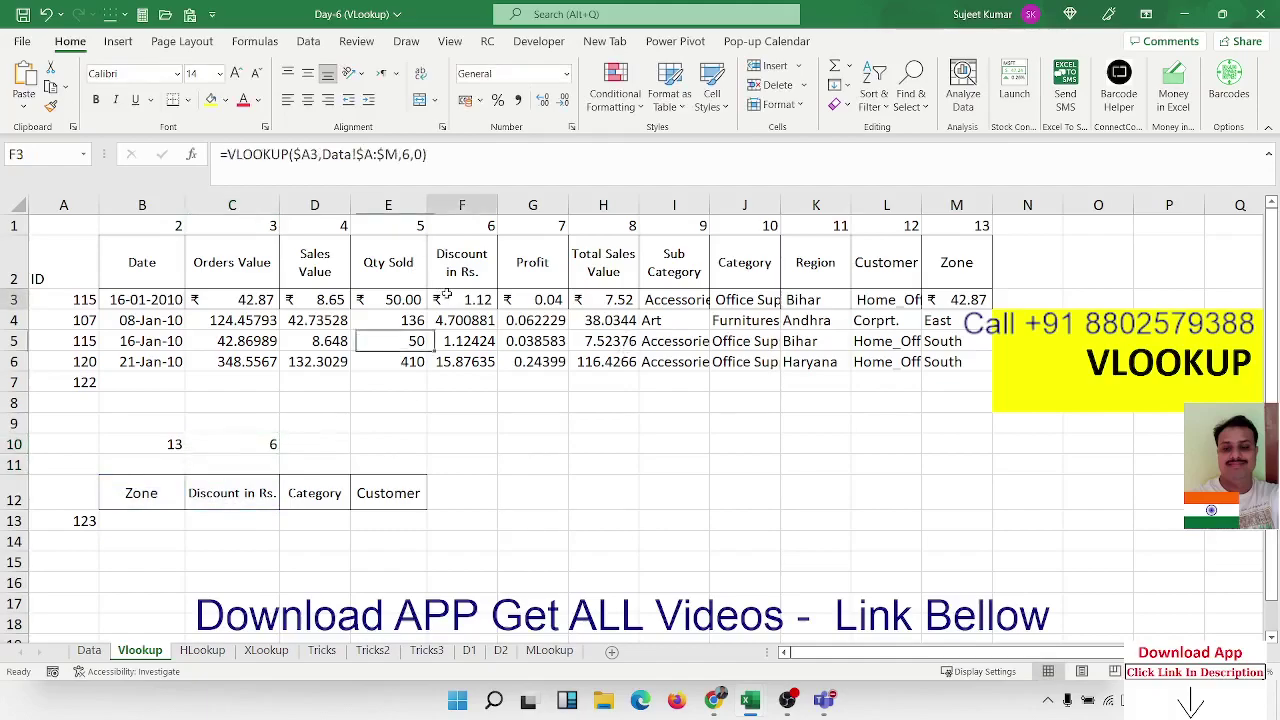
left_click(409, 168)
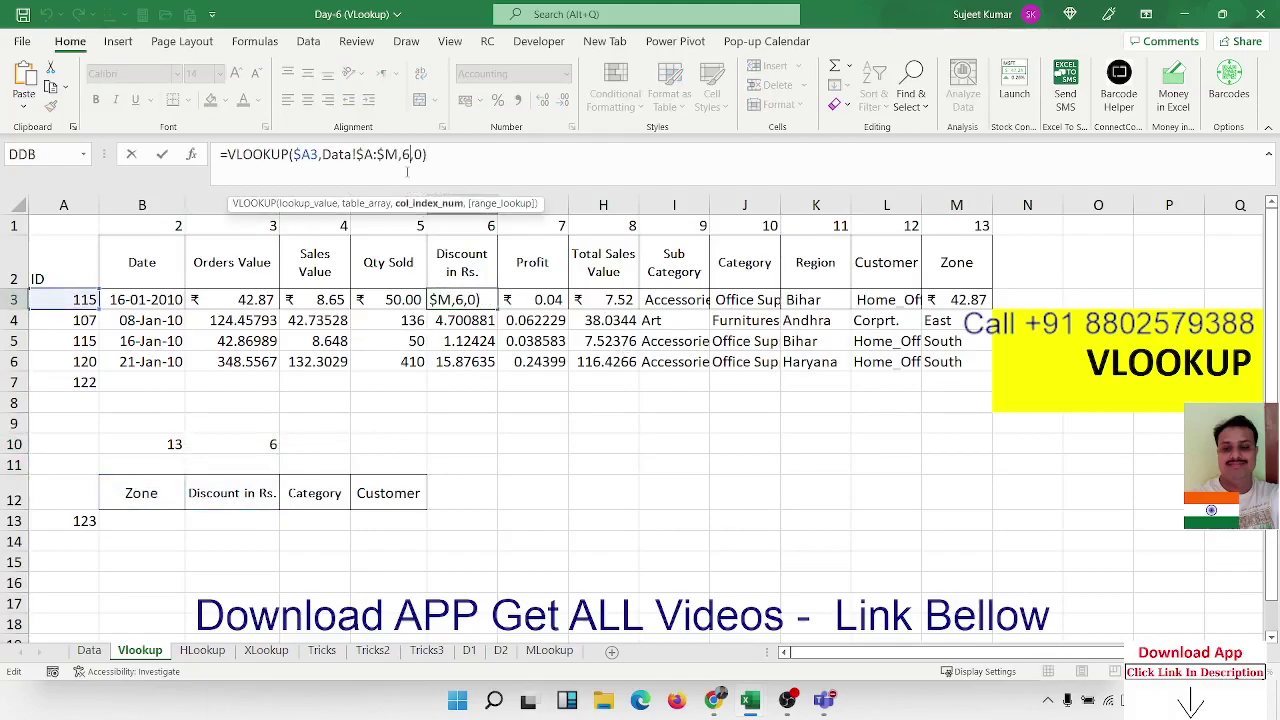
key("Escape")
Begin B13's formula as =VLOOKUP(A13,Data!A:M, for ID 123.
left_click(174, 520)
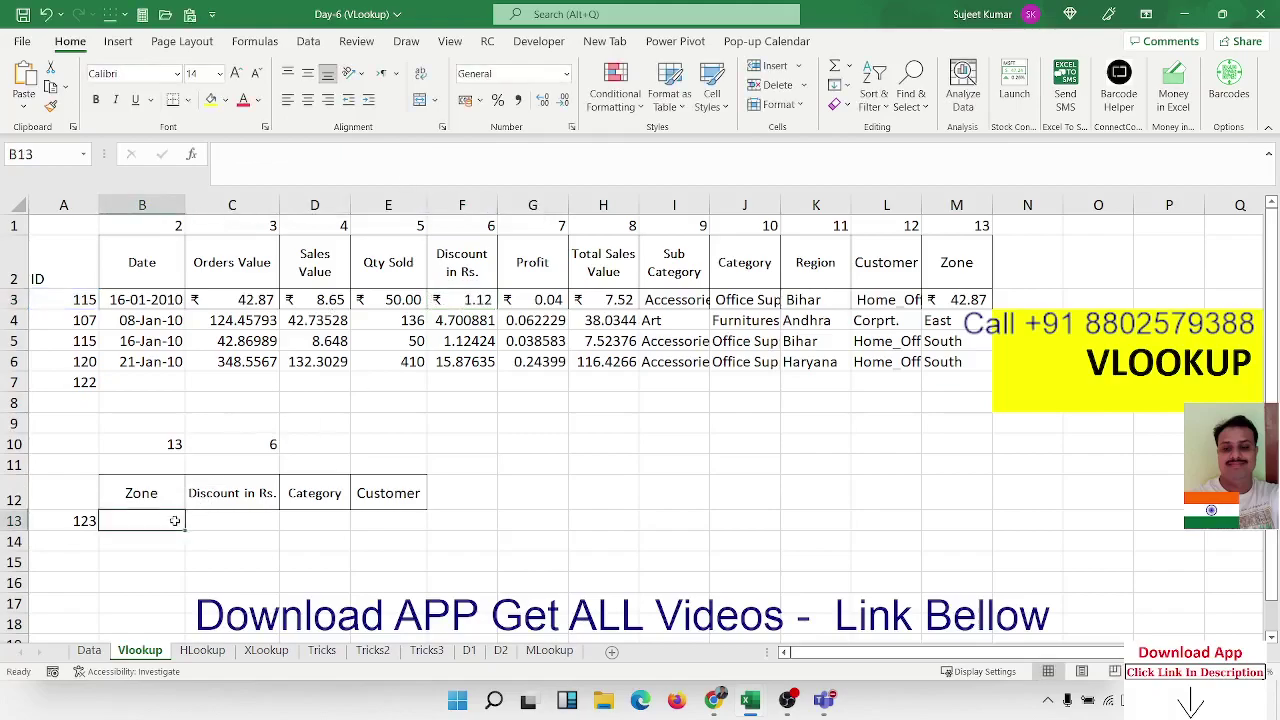
type("=vl")
key("Tab")
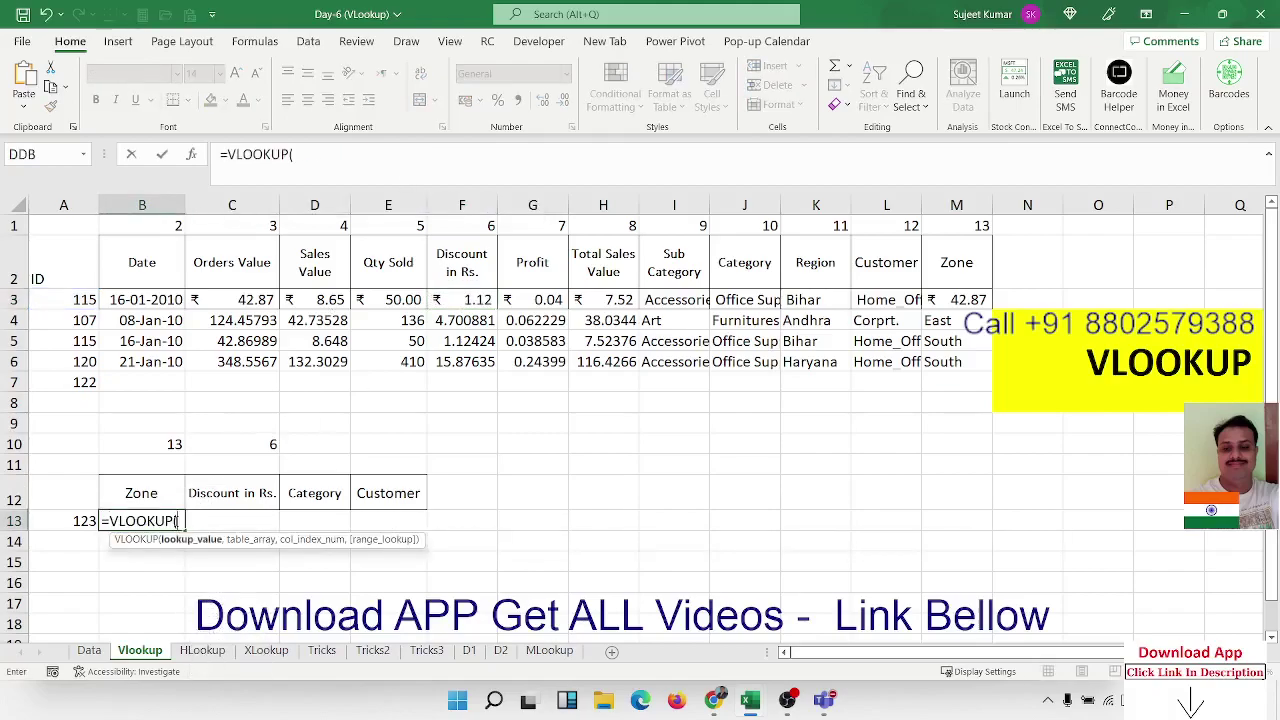
key("Left")
type(",")
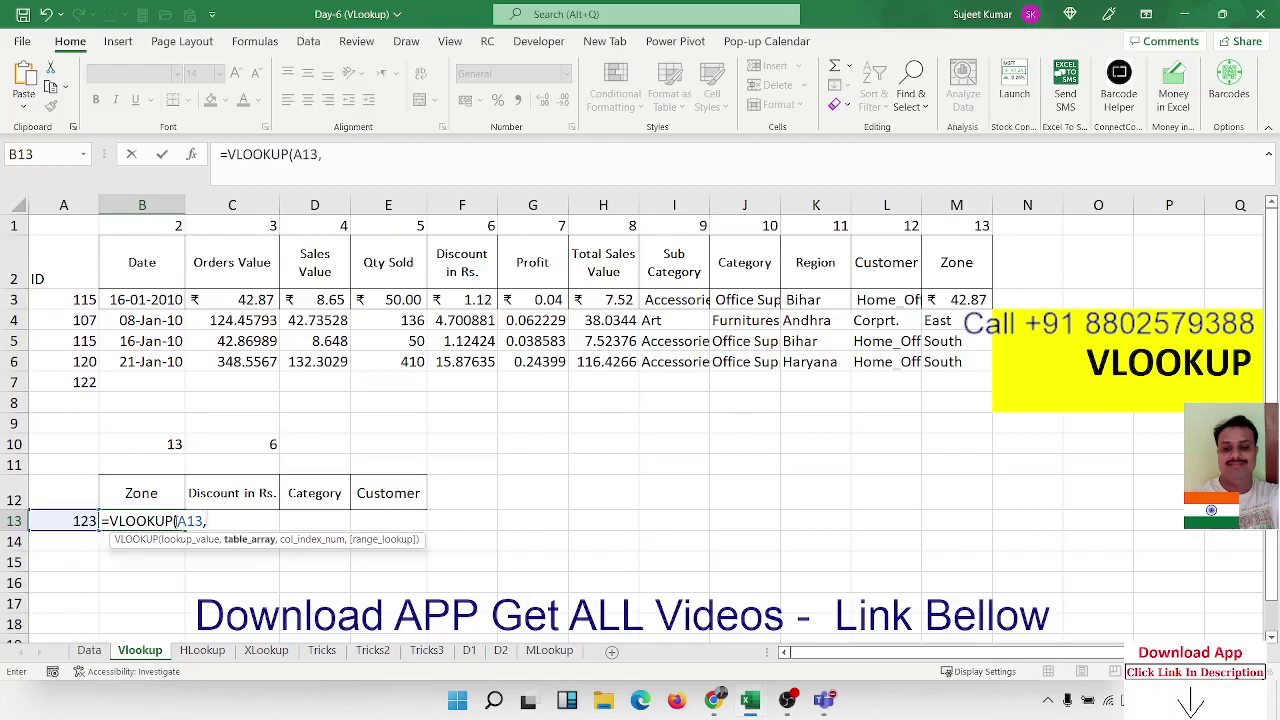
left_click(95, 650)
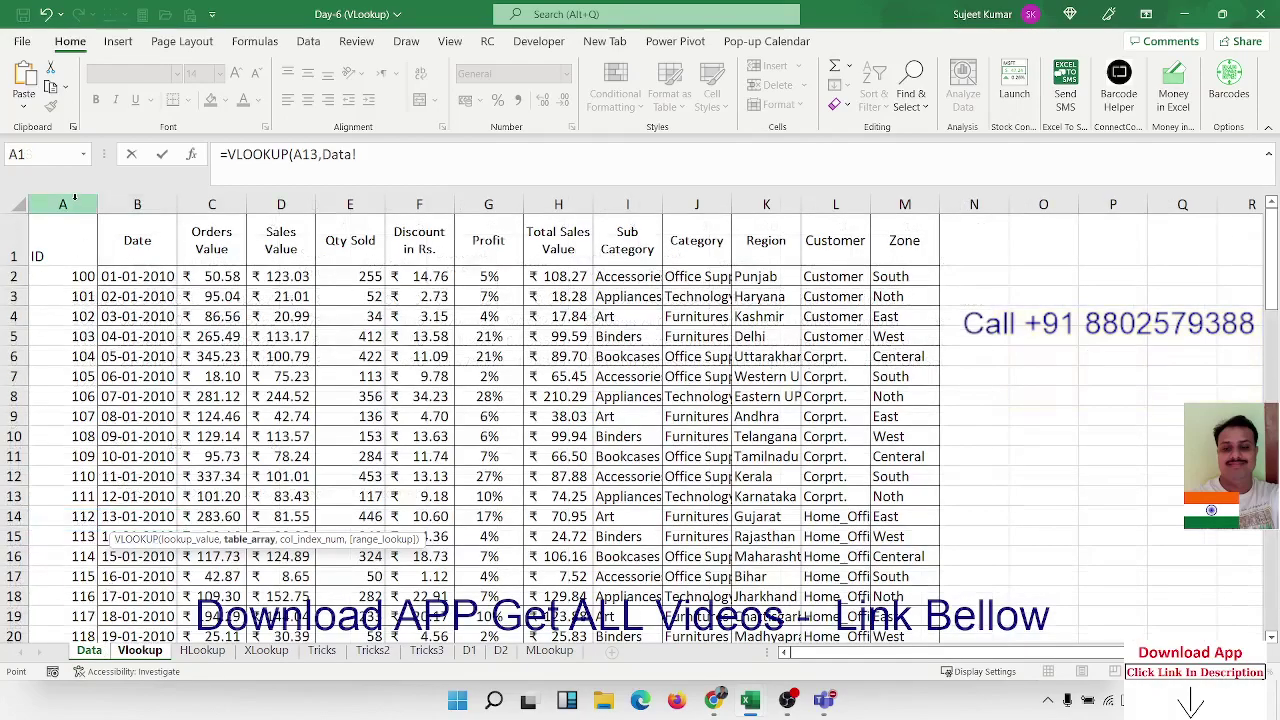
left_click_drag(74, 198, 905, 204)
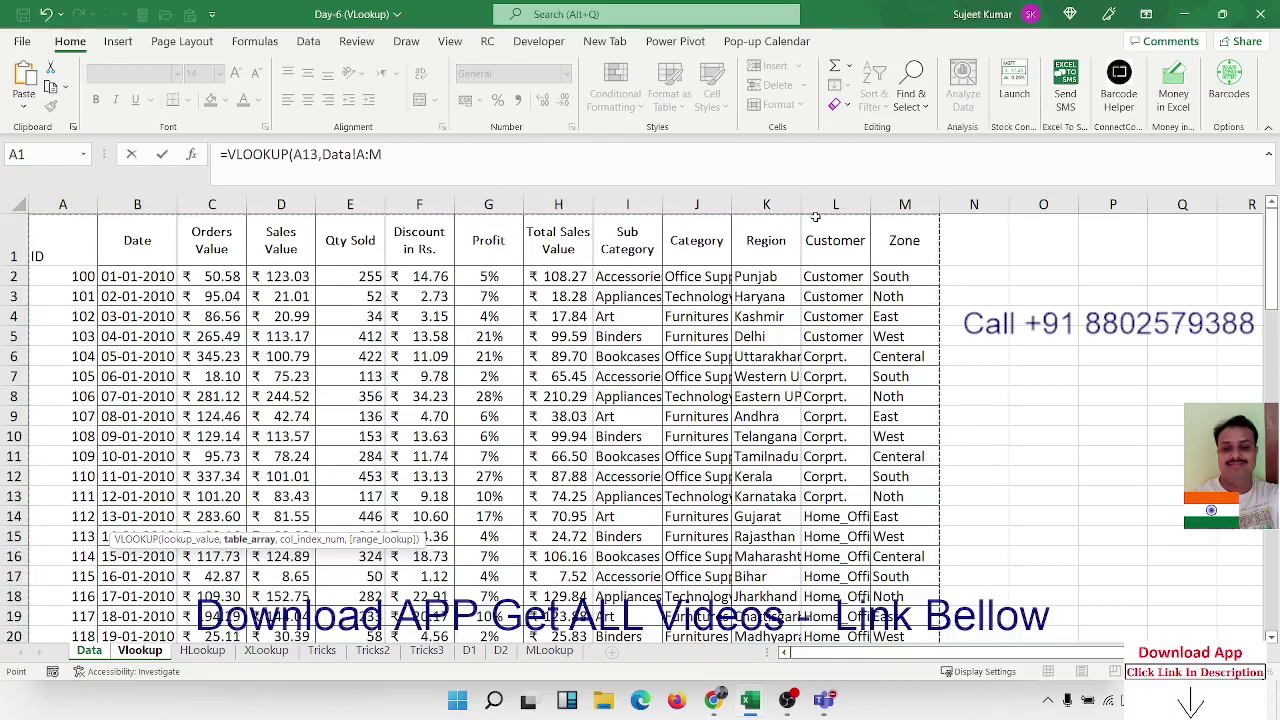
type(",")
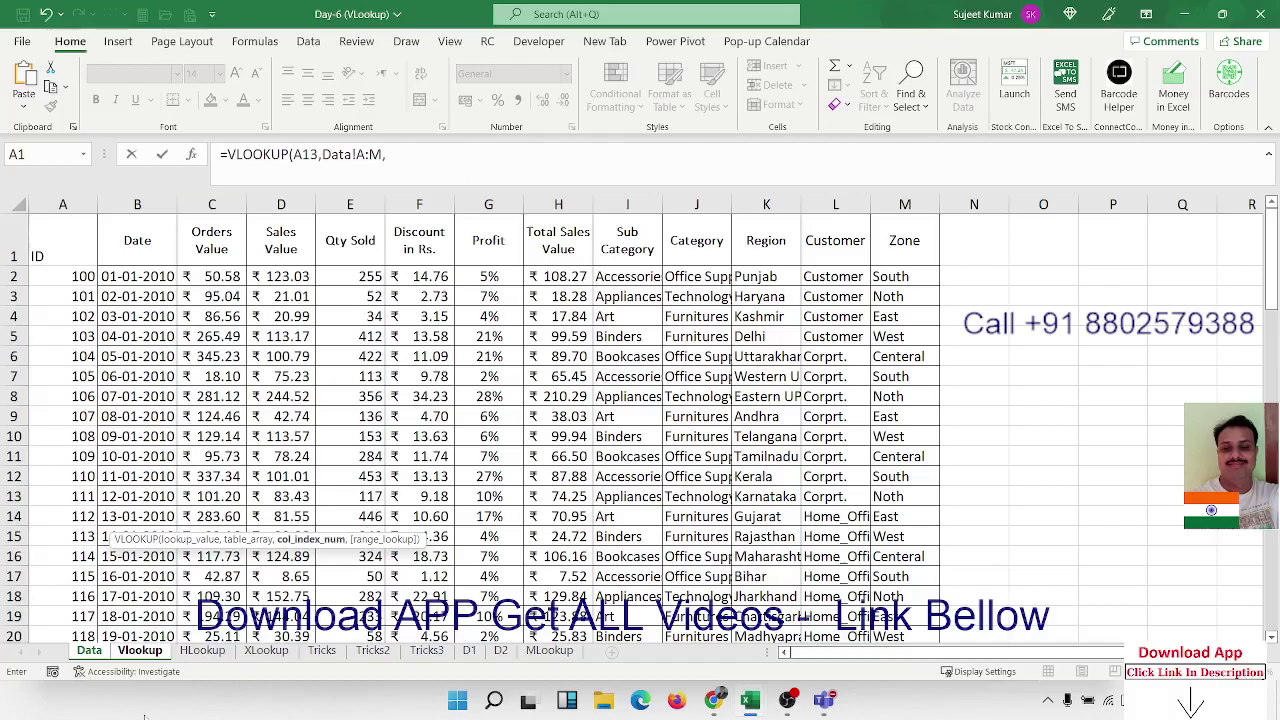
Finish the B13 VLOOKUP with Vlookup!B10 as the column index and exact match, then check B10's MATCH formula.
left_click(130, 651)
left_click(165, 445)
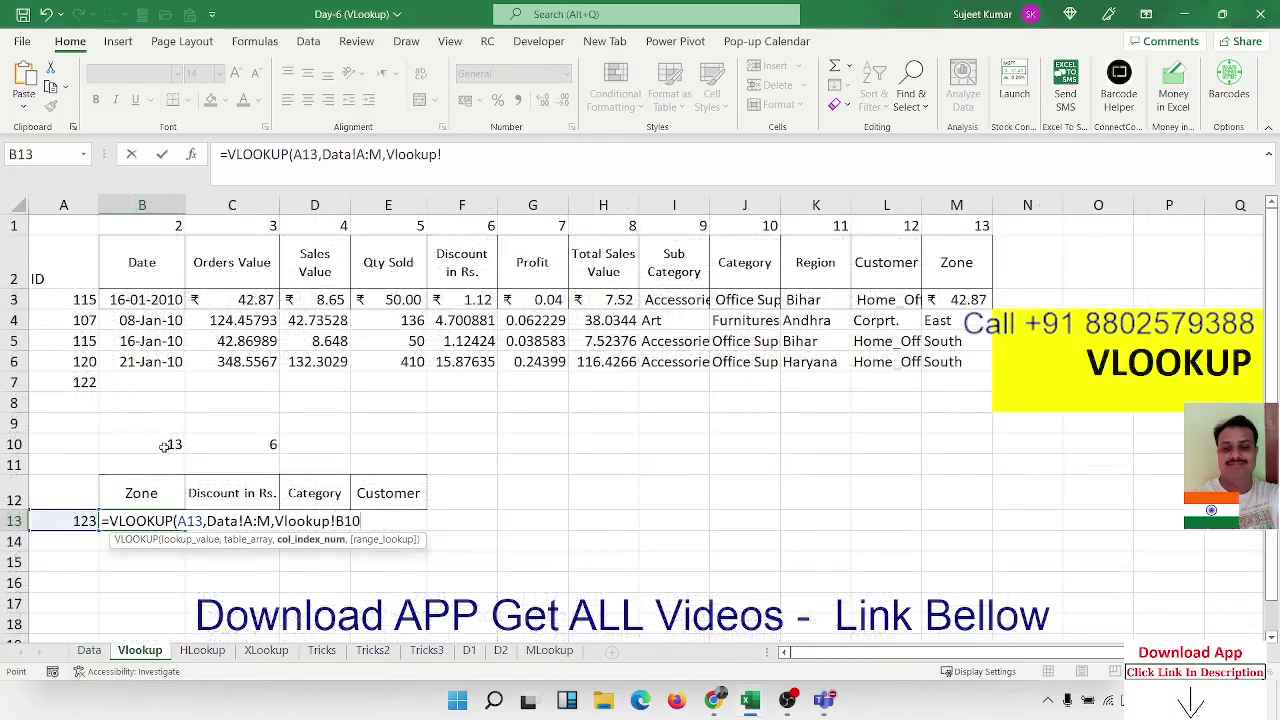
type(",0")
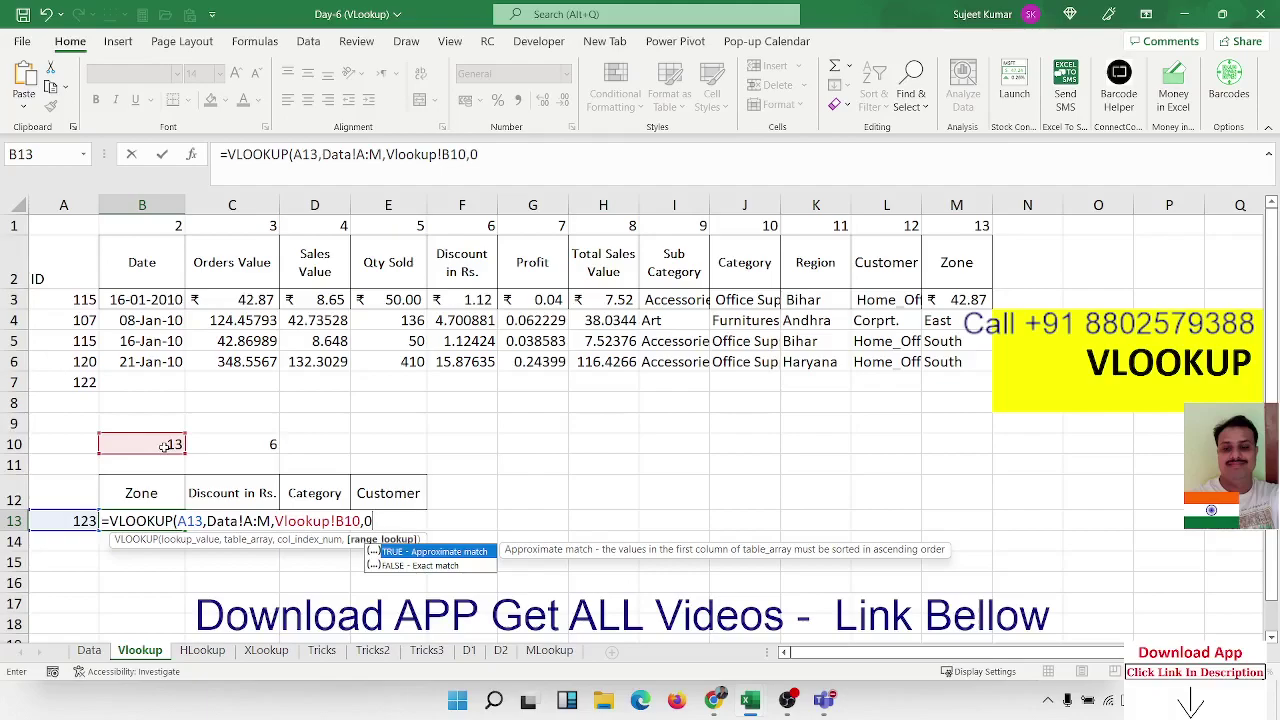
key("Return")
key("Up")
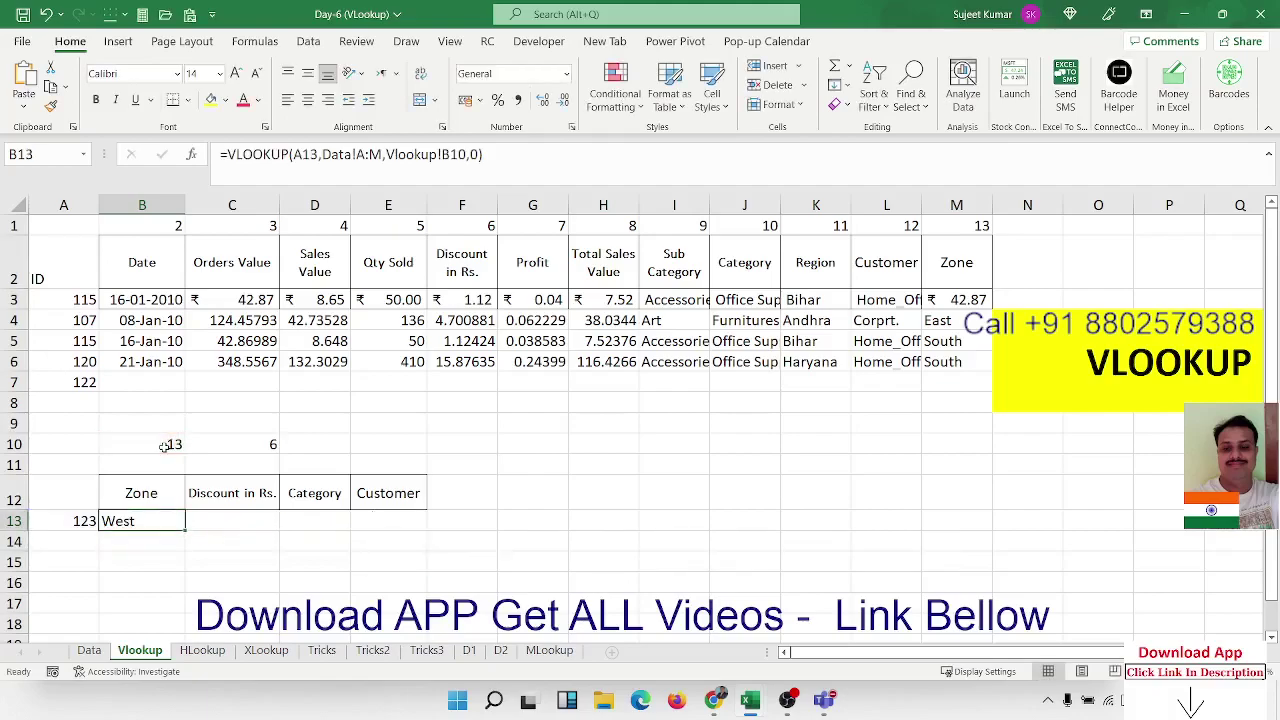
left_click(165, 445)
left_click(228, 155)
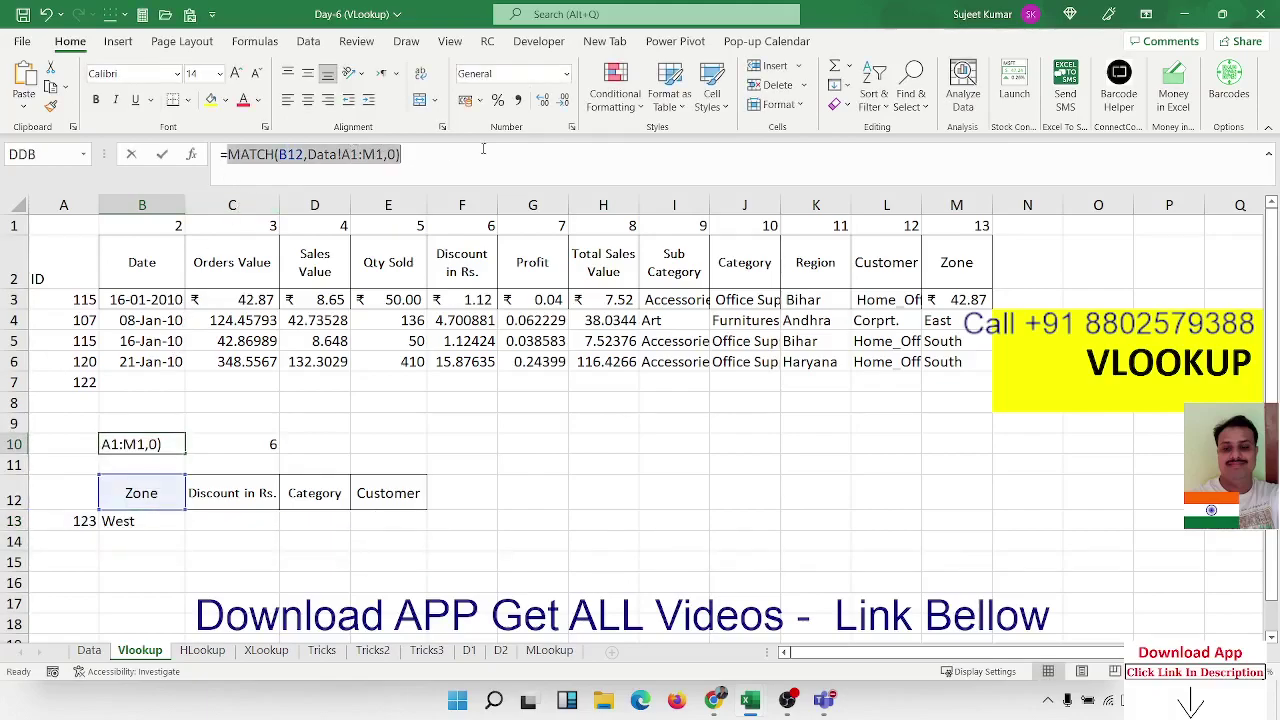
key("Escape")
Replace Vlookup!B10 in B13's formula with MATCH(B12,Data!A1:M1,0).
double_click(133, 524)
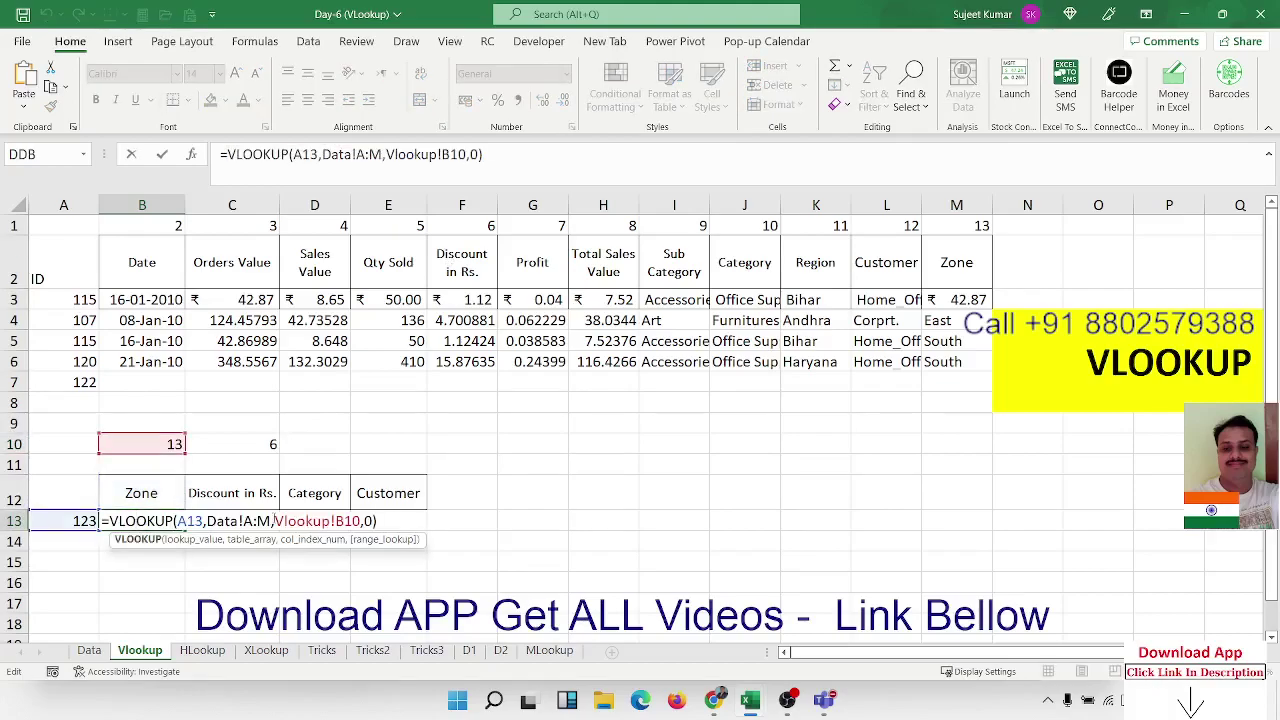
left_click_drag(273, 521, 363, 521)
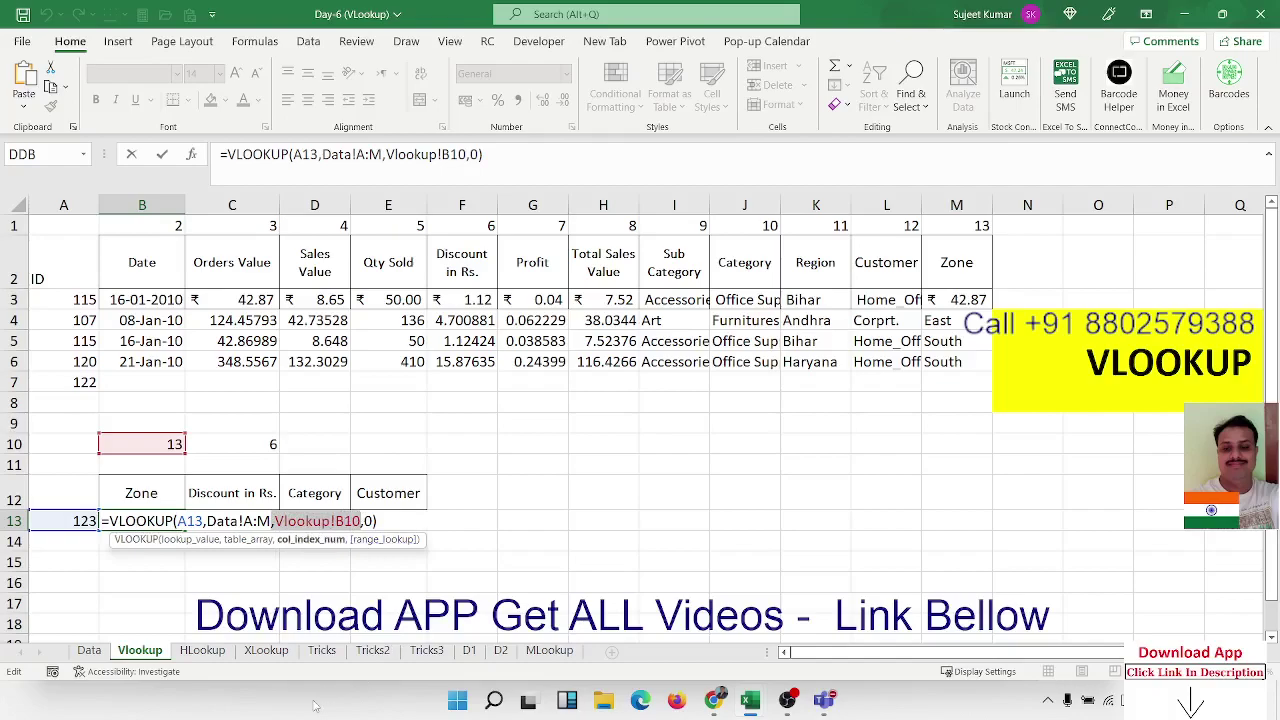
type("MATCH(B12,Data!A1:M1,0)")
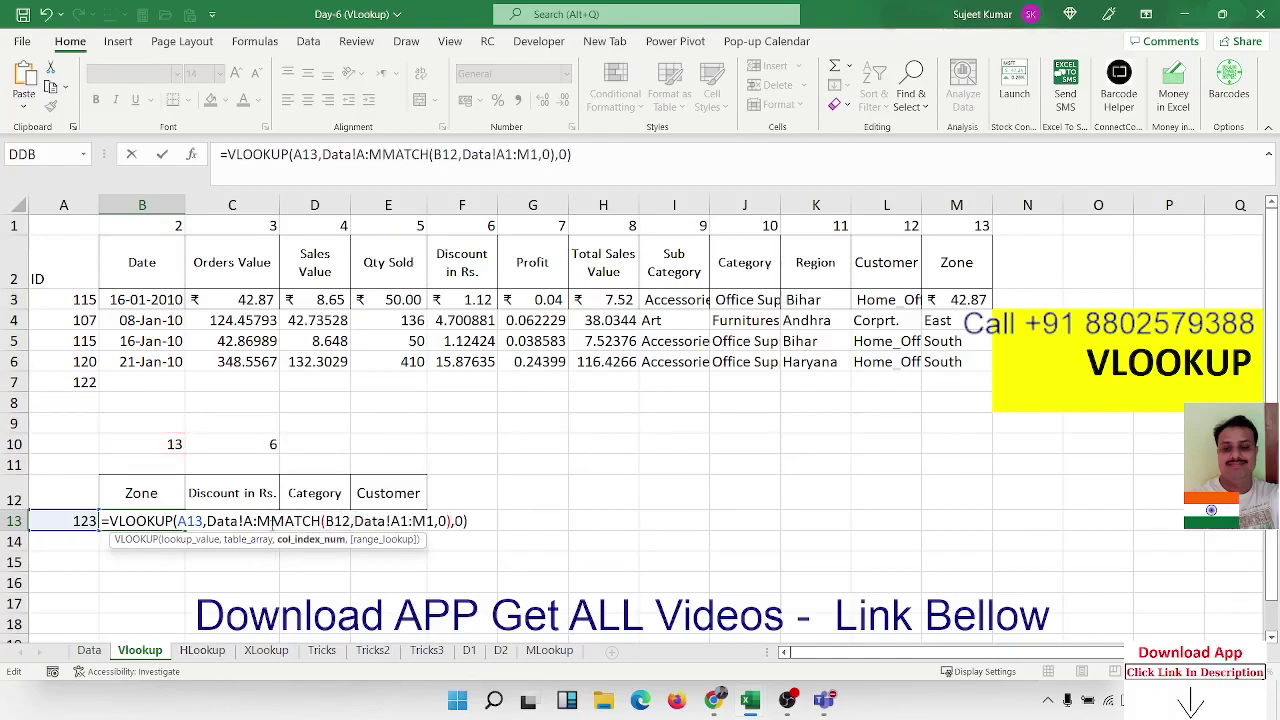
type(",")
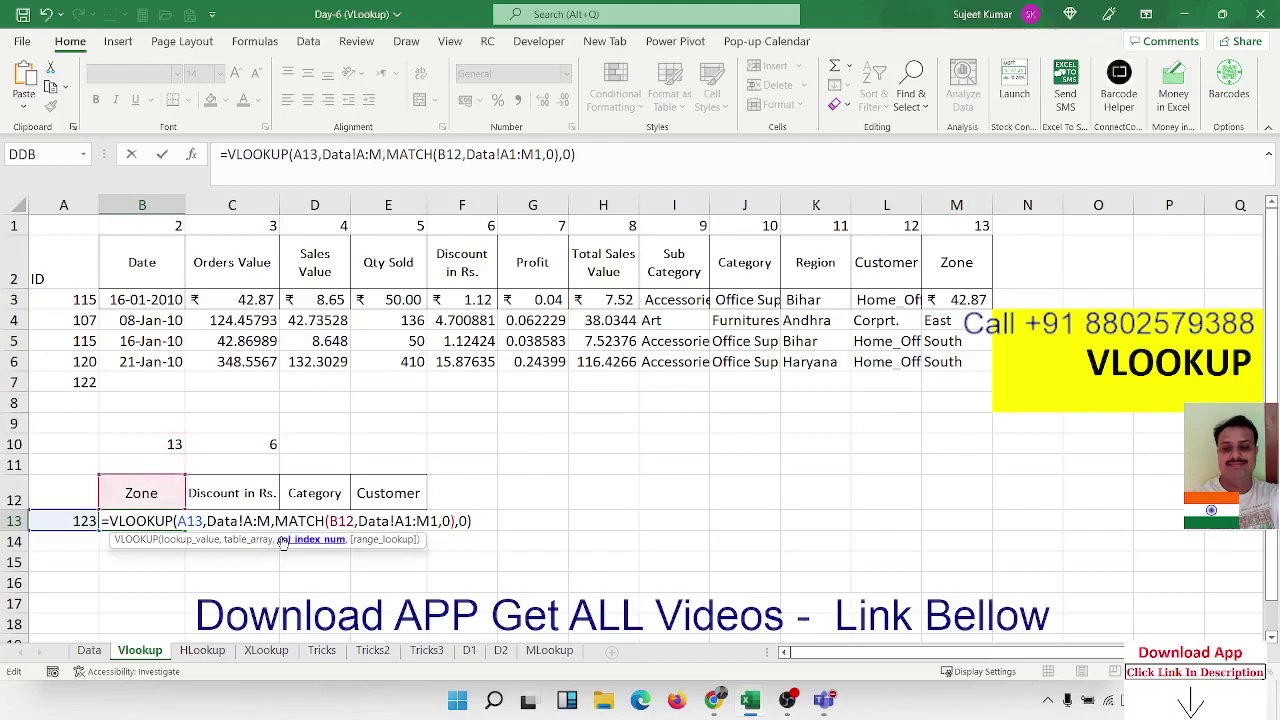
key("Return")
key("Up")
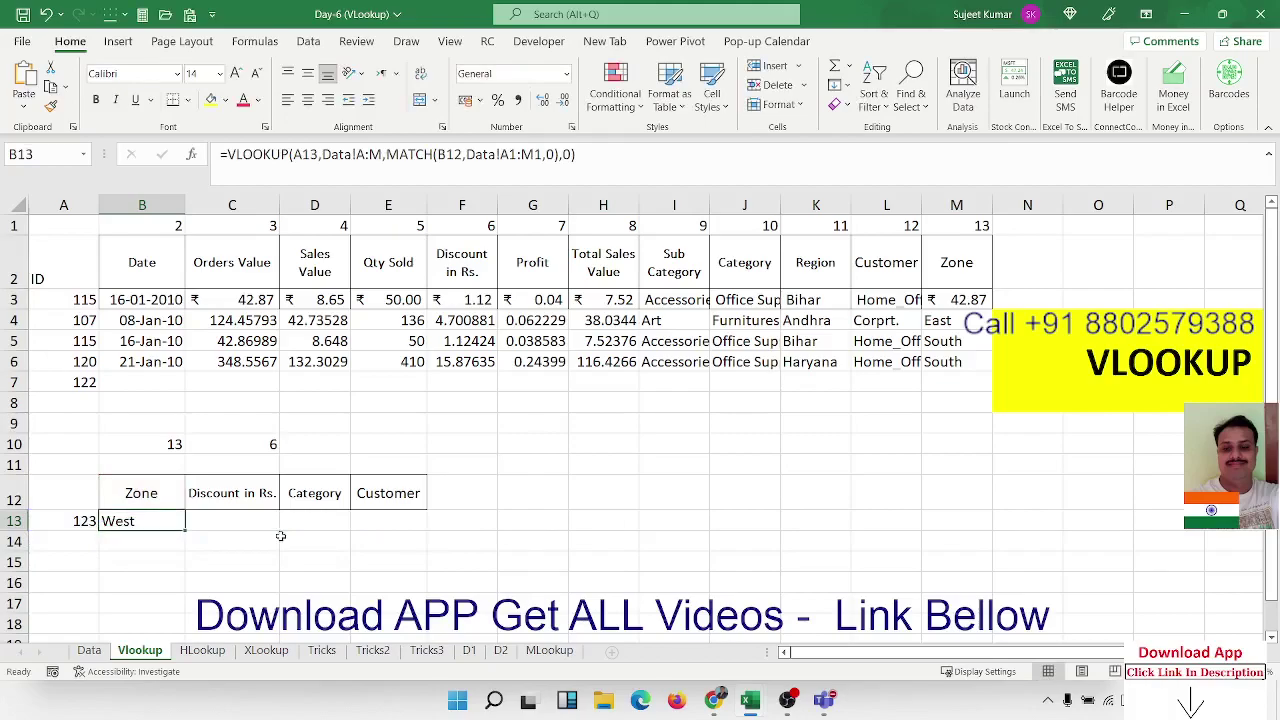
key("Up")
key("Up")
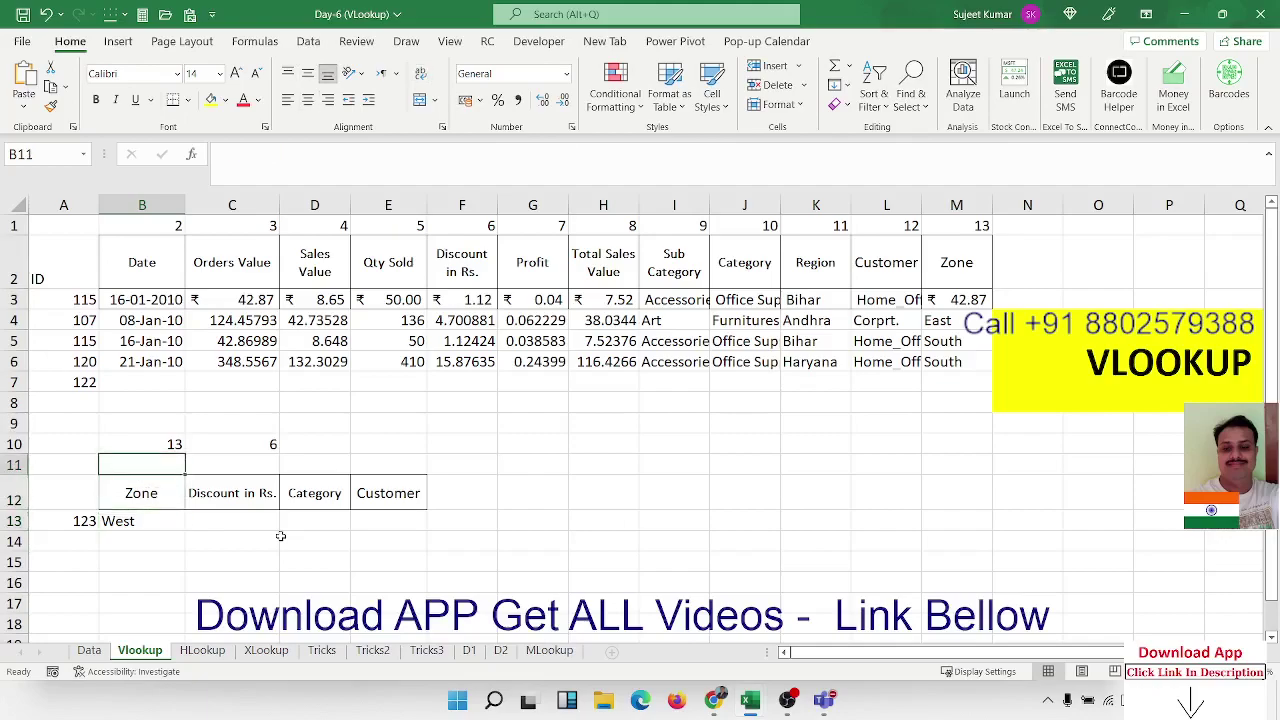
On the Data sheet, enter the ID 113 in O2.
key("Down")
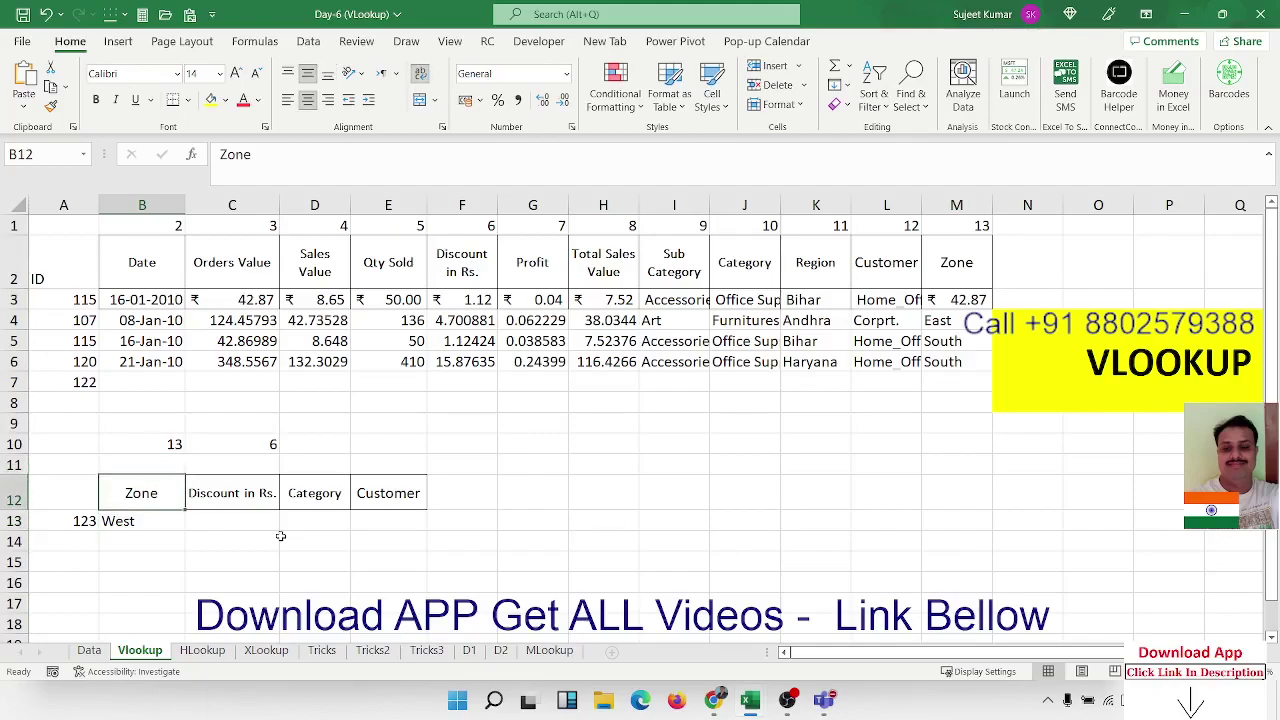
left_click(100, 651)
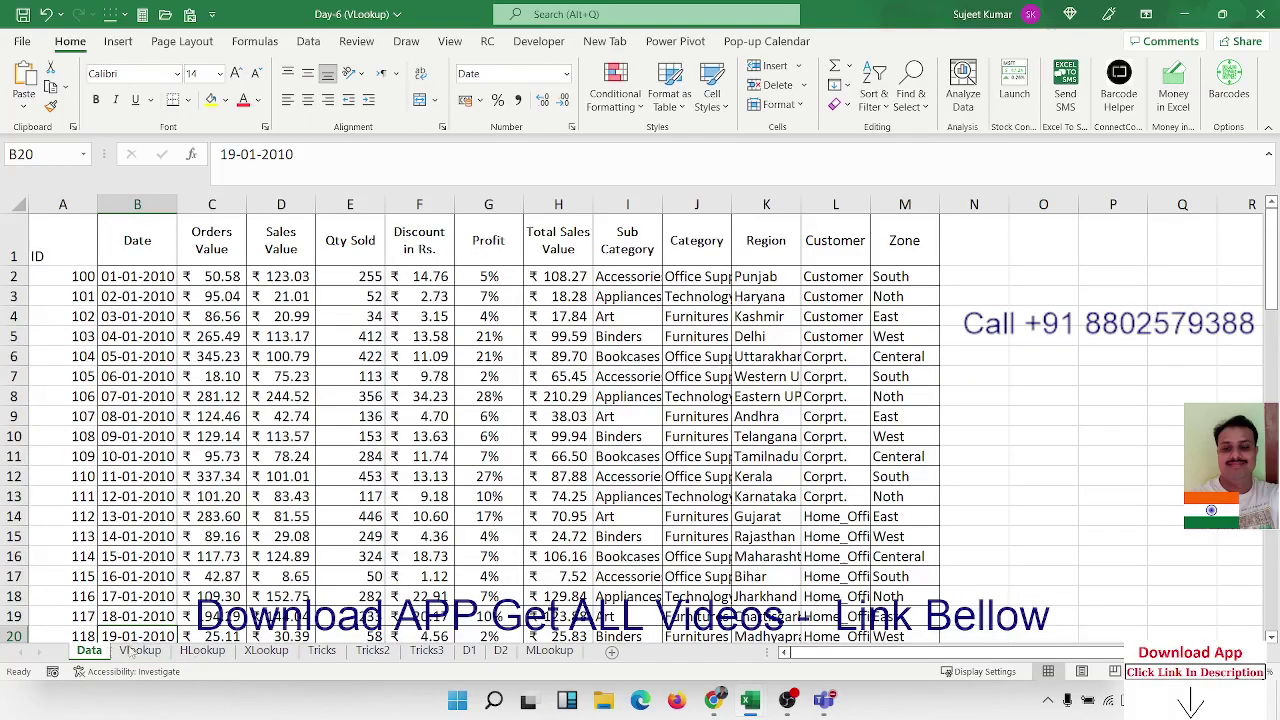
left_click(1066, 274)
type("1")
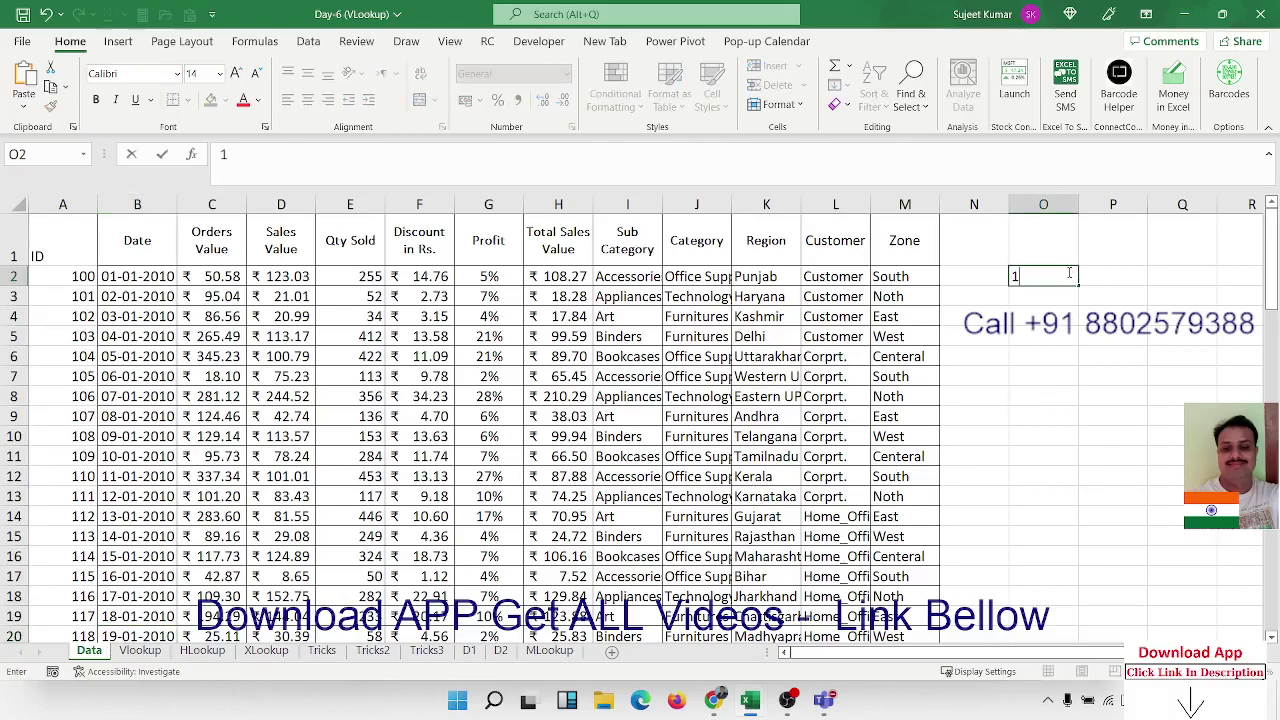
type("13")
key("Tab")
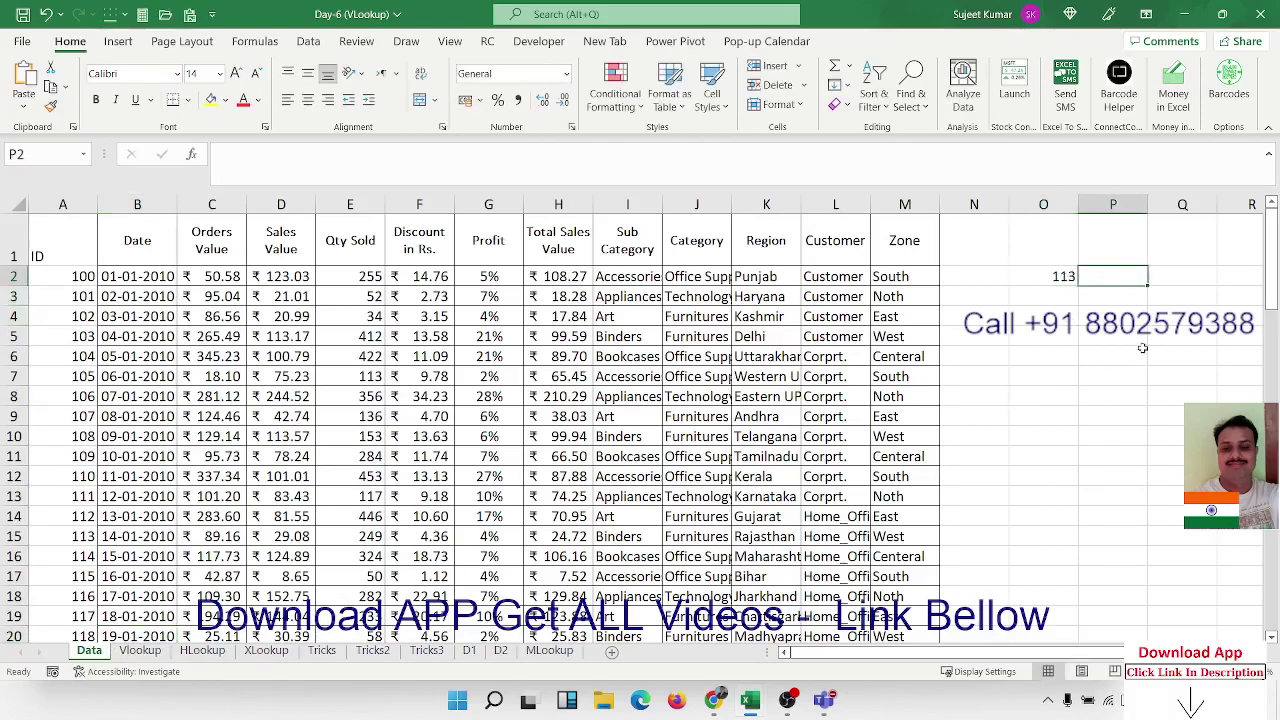
left_click_drag(165, 298, 450, 316)
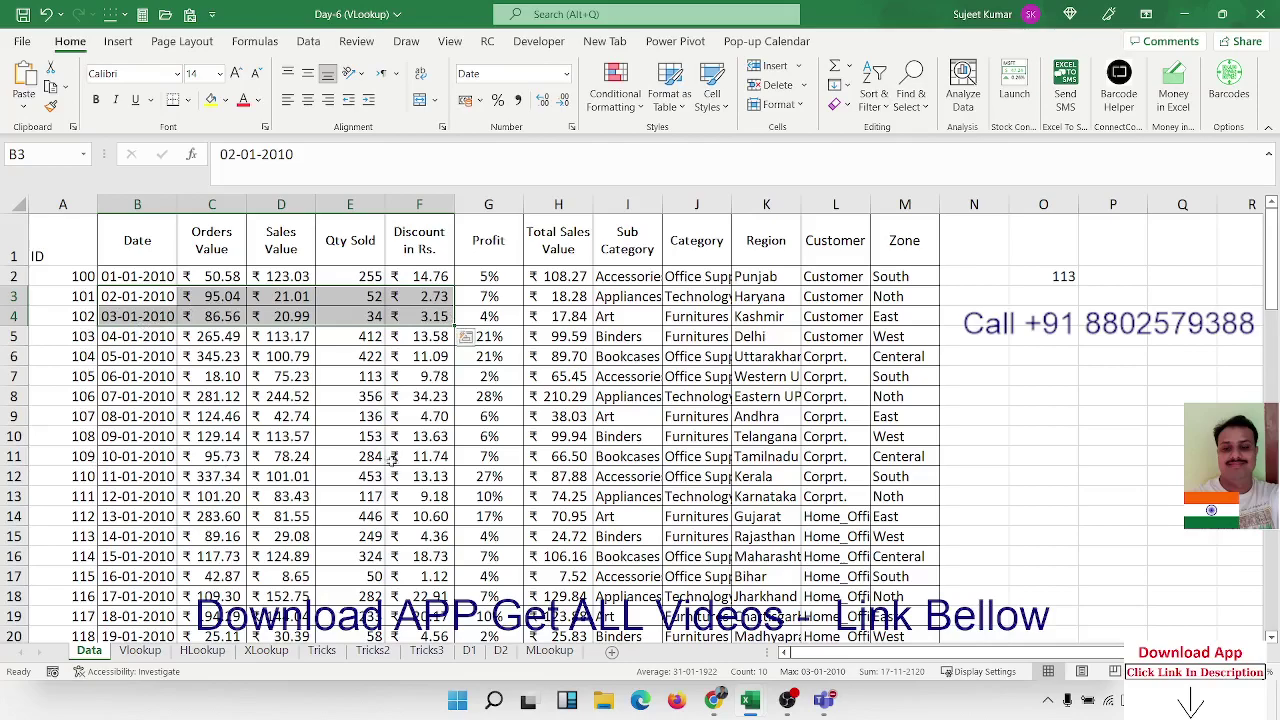
Enter =MATCH(O2,A:A,0) in P2, returning position 15 for ID 113.
left_click(1113, 286)
type("=matc")
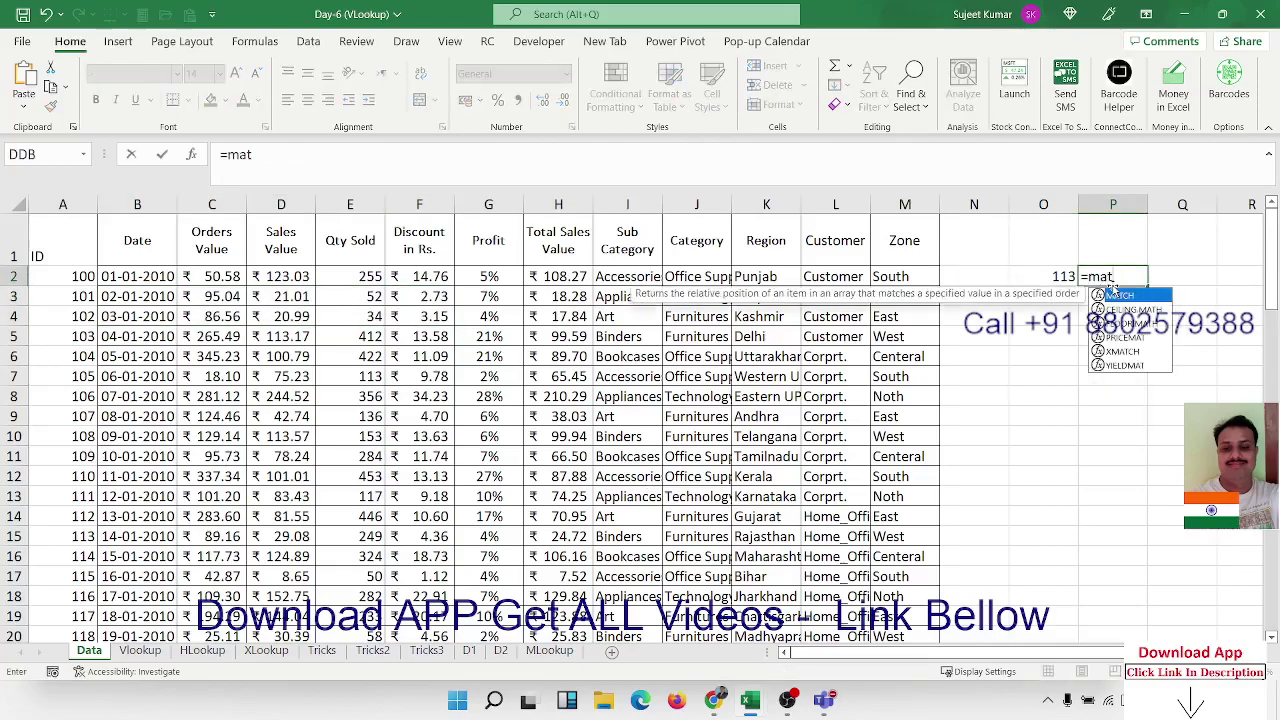
key("Tab")
key("Left")
type(",")
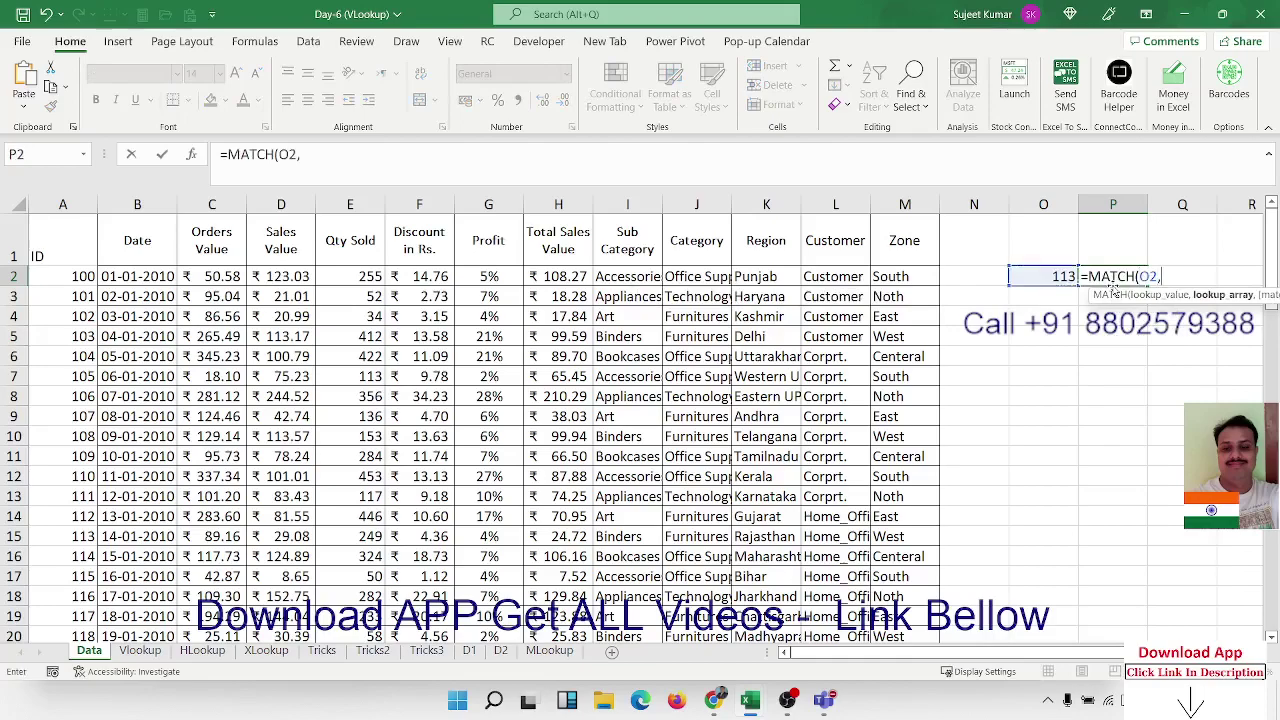
left_click(88, 203)
type(",")
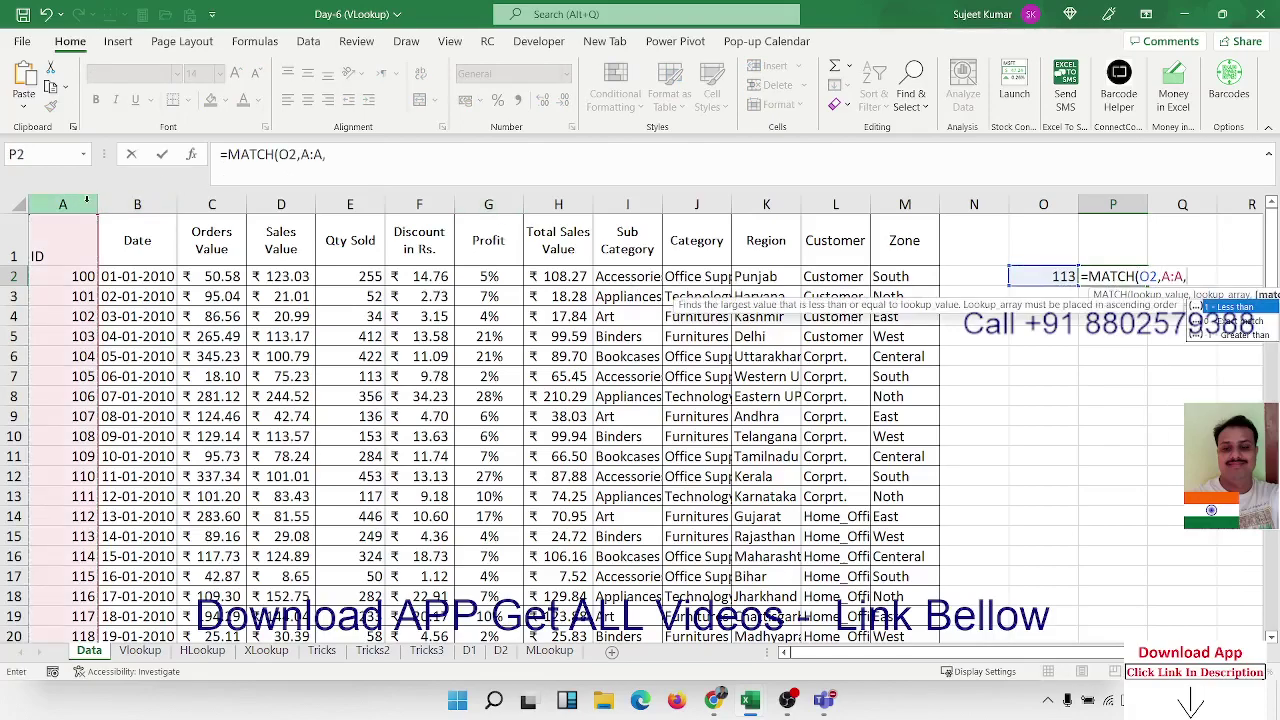
type("0")
key("Return")
key("Up")
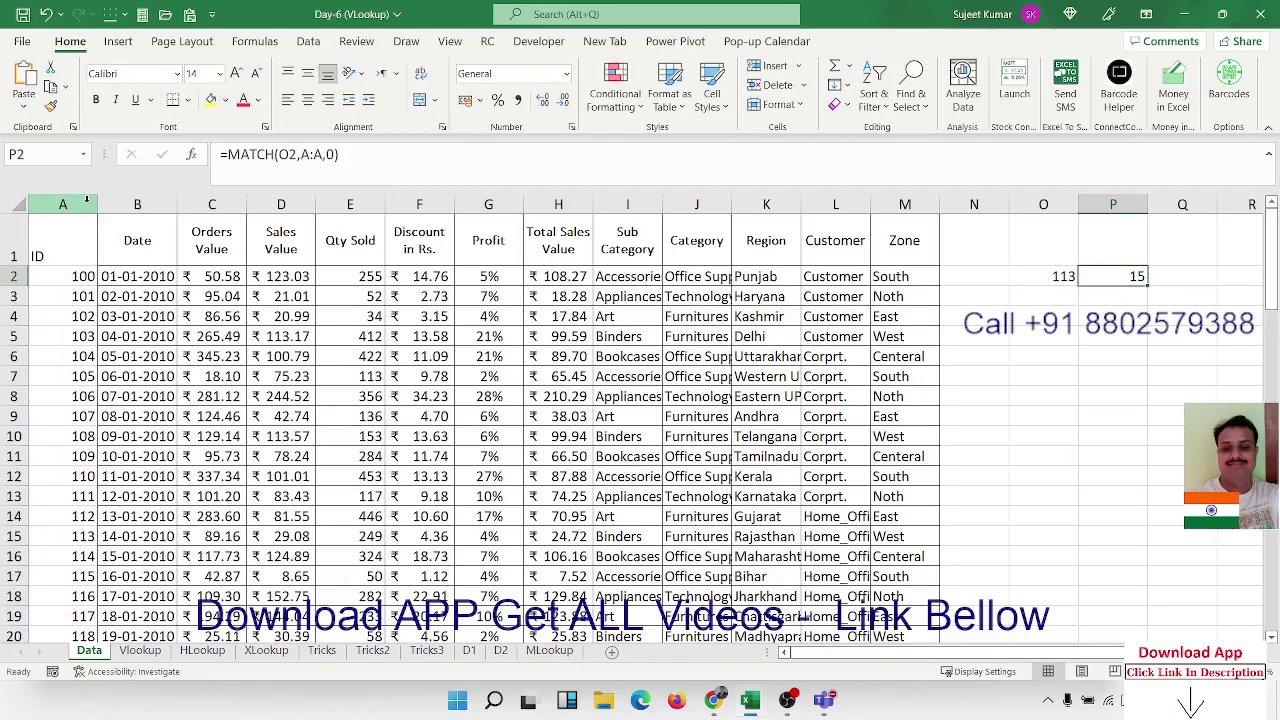
key("Left")
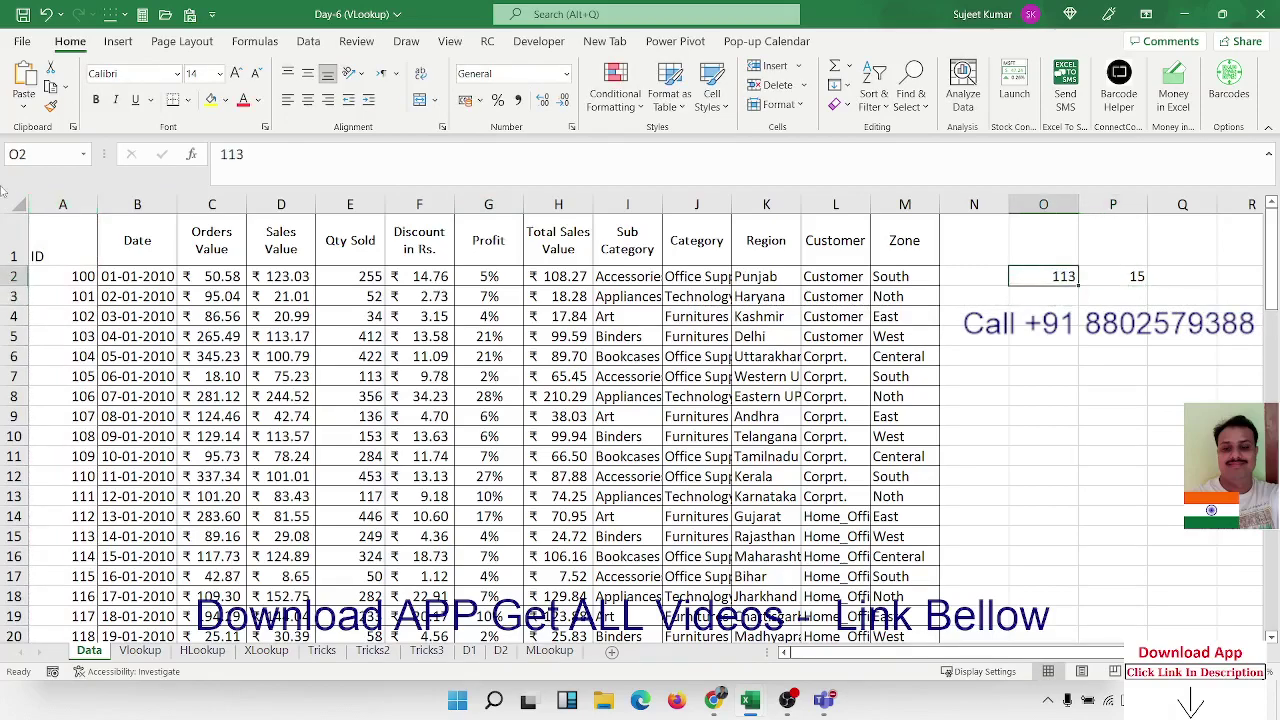
mouse_move(85, 256)
left_mouse_down()
mouse_move(57, 387)
mouse_move(49, 529)
left_mouse_up()
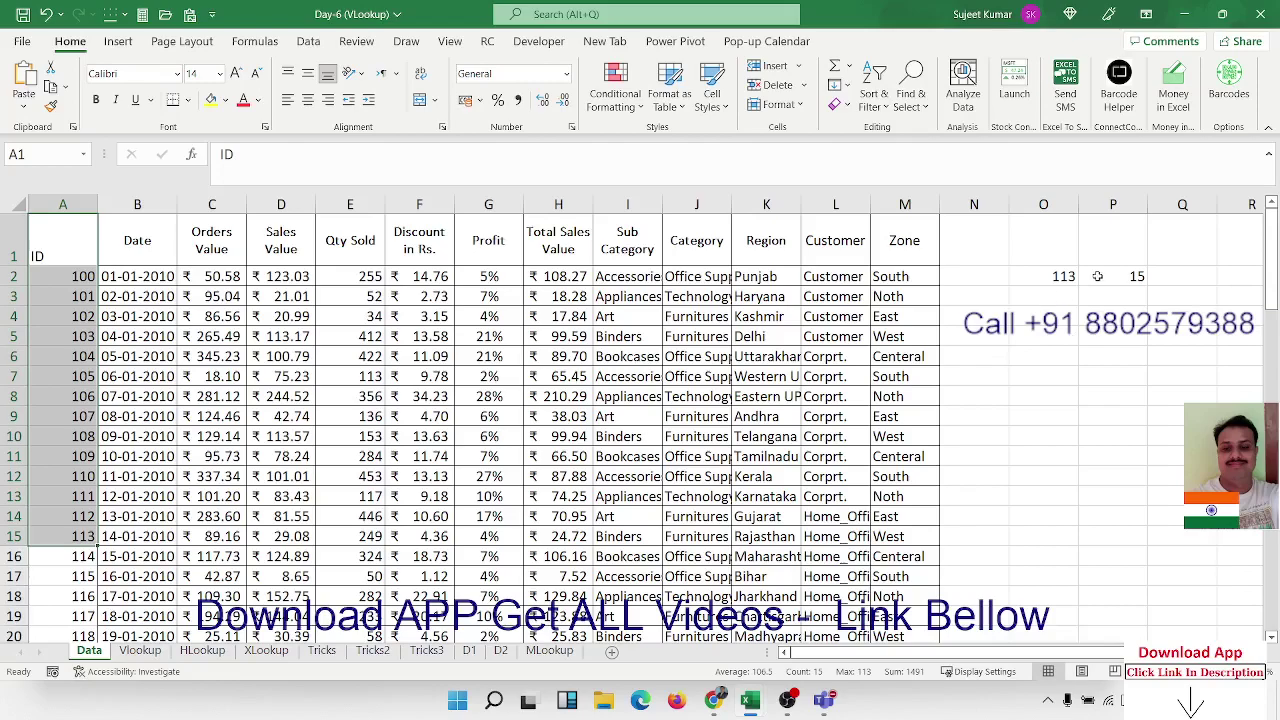
double_click(1108, 277)
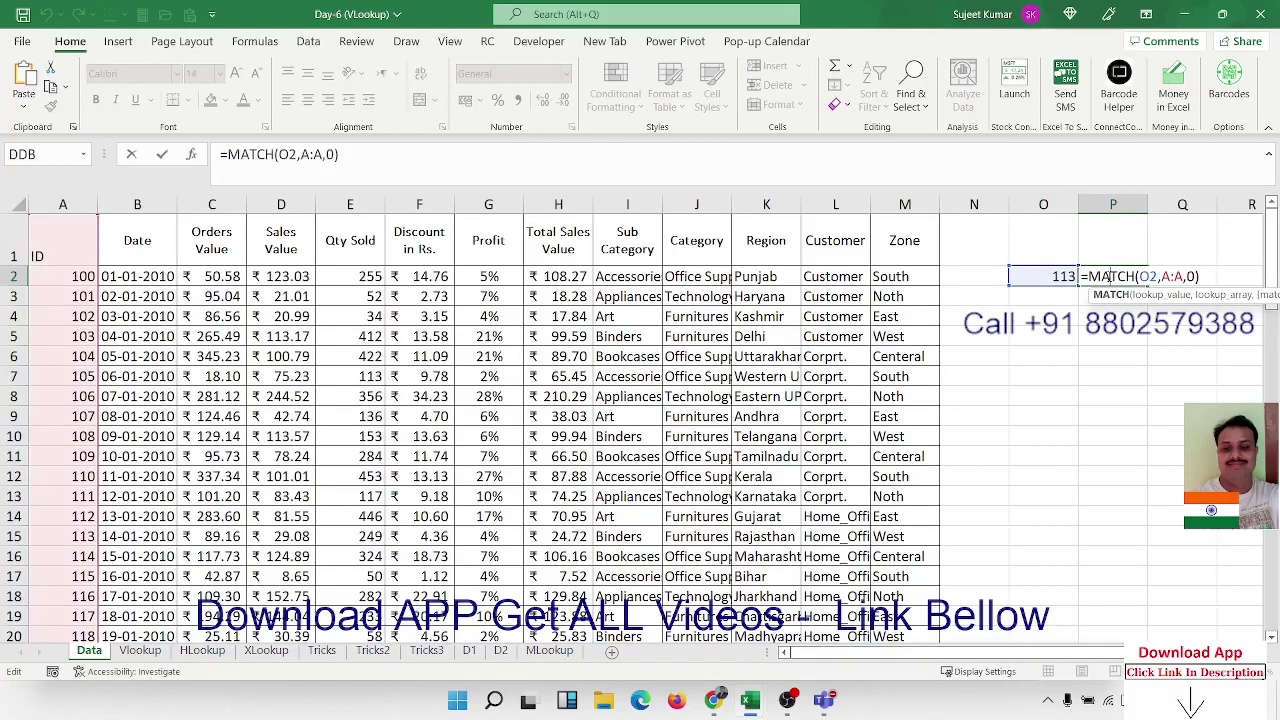
key("ctrl+Return")
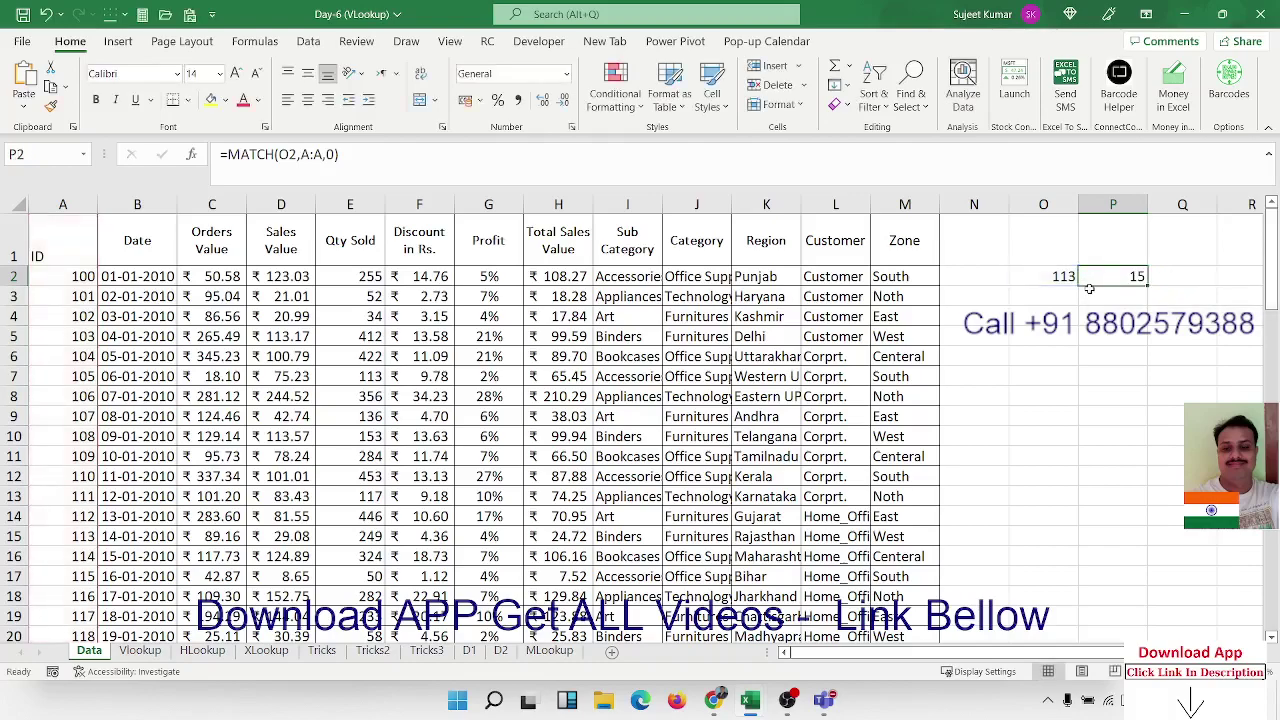
left_click_drag(72, 228, 866, 228)
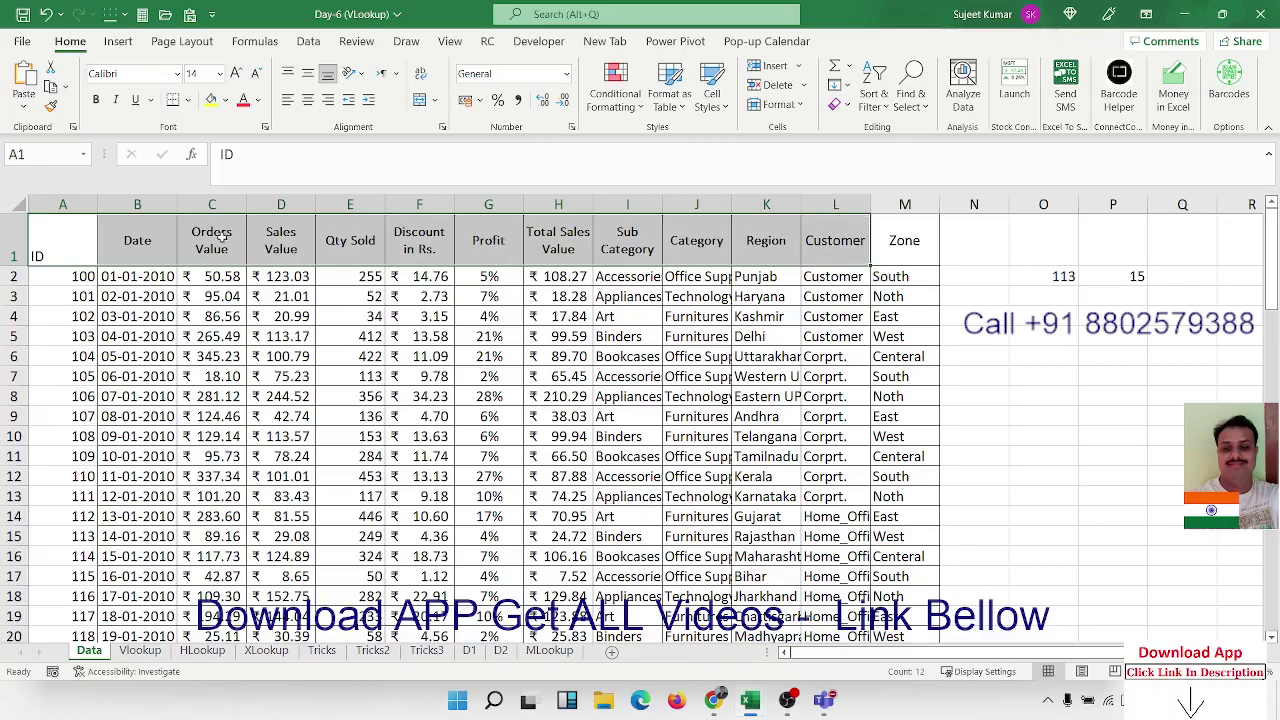
left_click_drag(36, 250, 1020, 622)
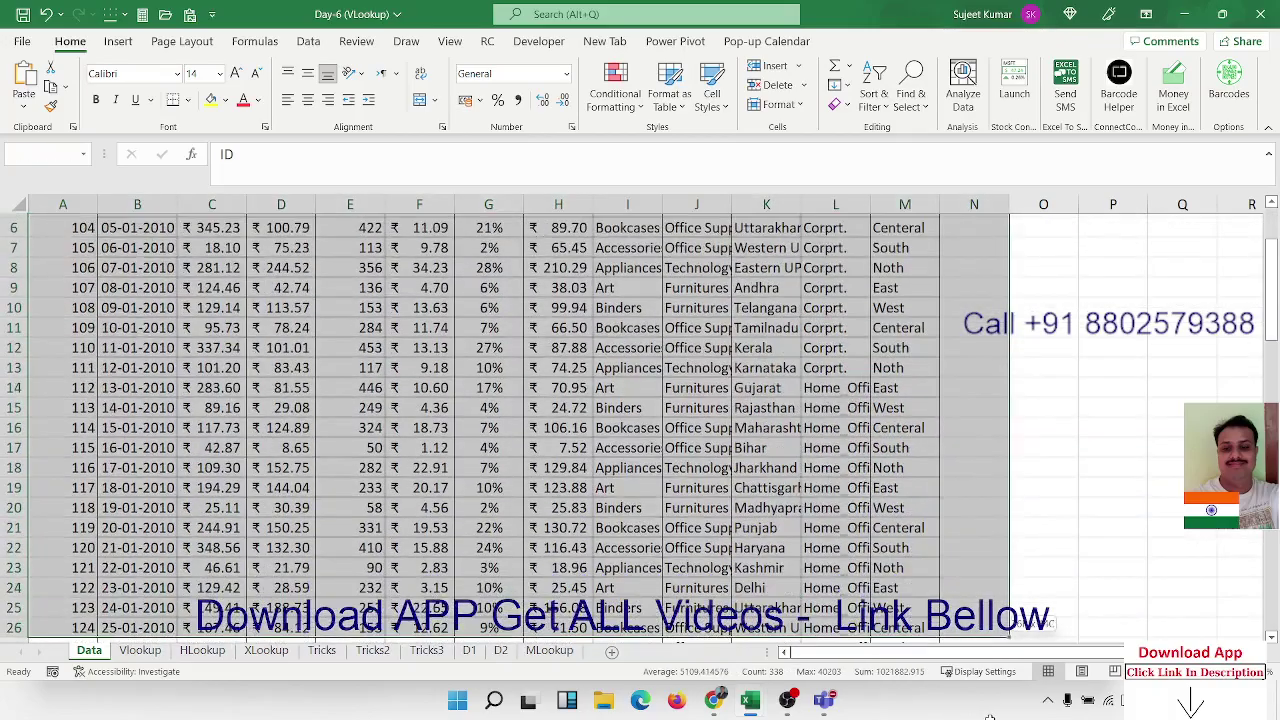
key("ctrl+Home")
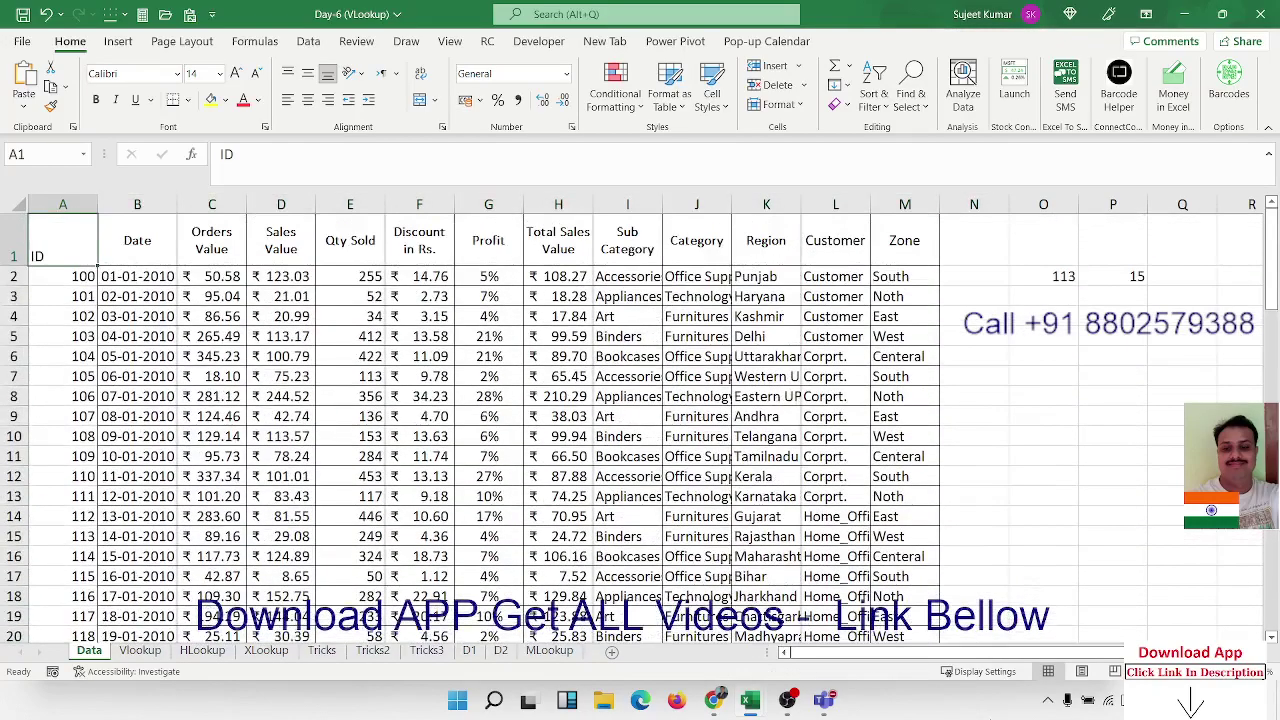
key("Right")
key("Right")
key("Right")
key("Right")
key("Right")
key("Right")
key("Right")
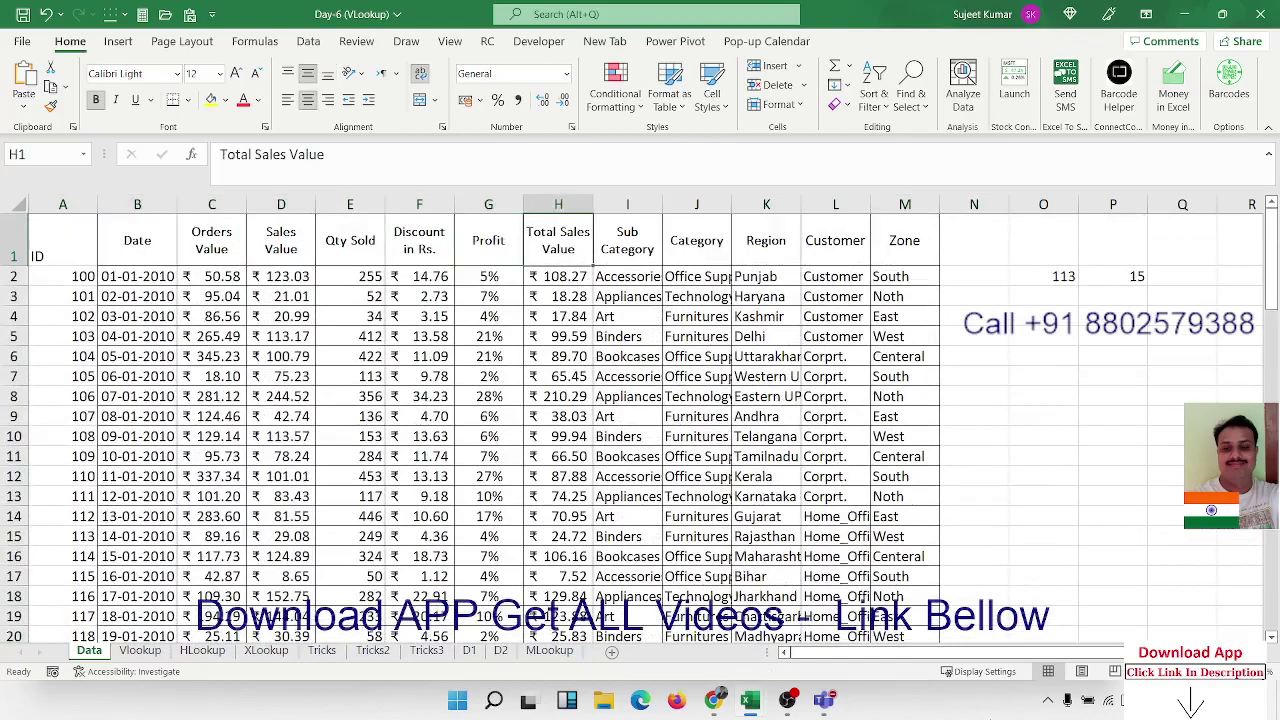
key("Right")
key("Right")
key("Right")
key("Right")
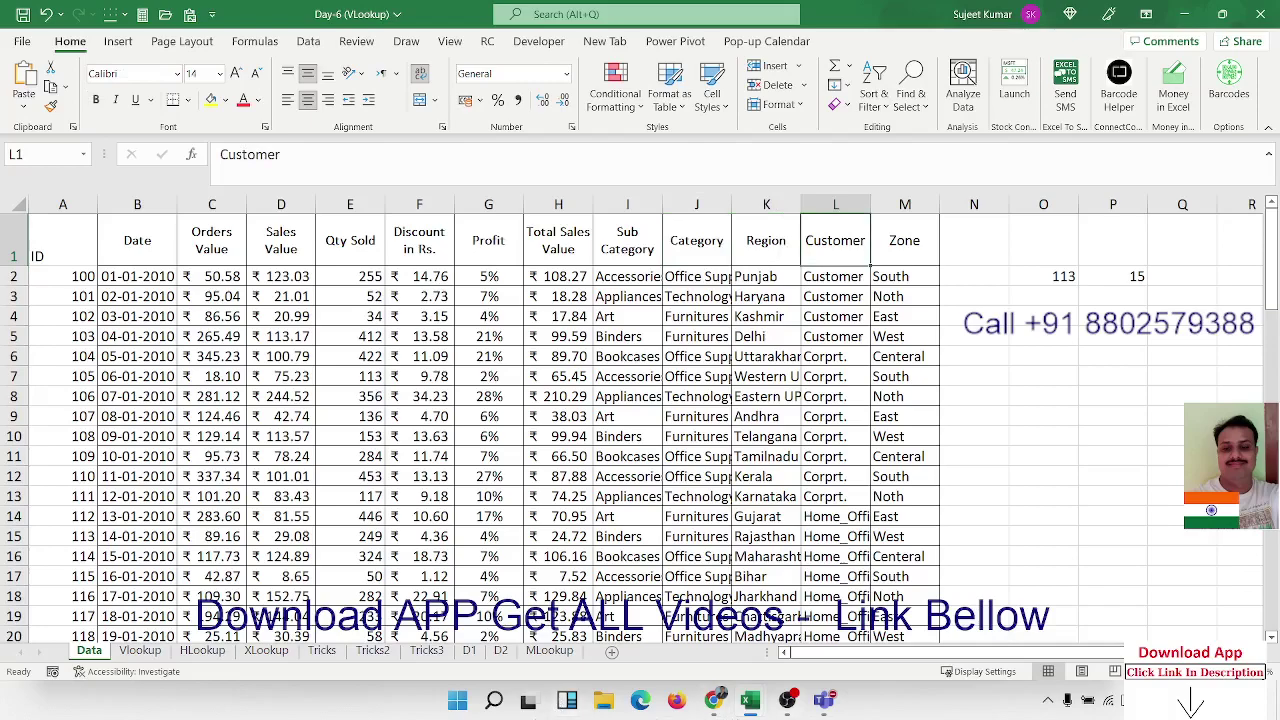
In B13's formula on the Vlookup sheet, lock A13's column and make Data!A:M absolute.
left_click(140, 651)
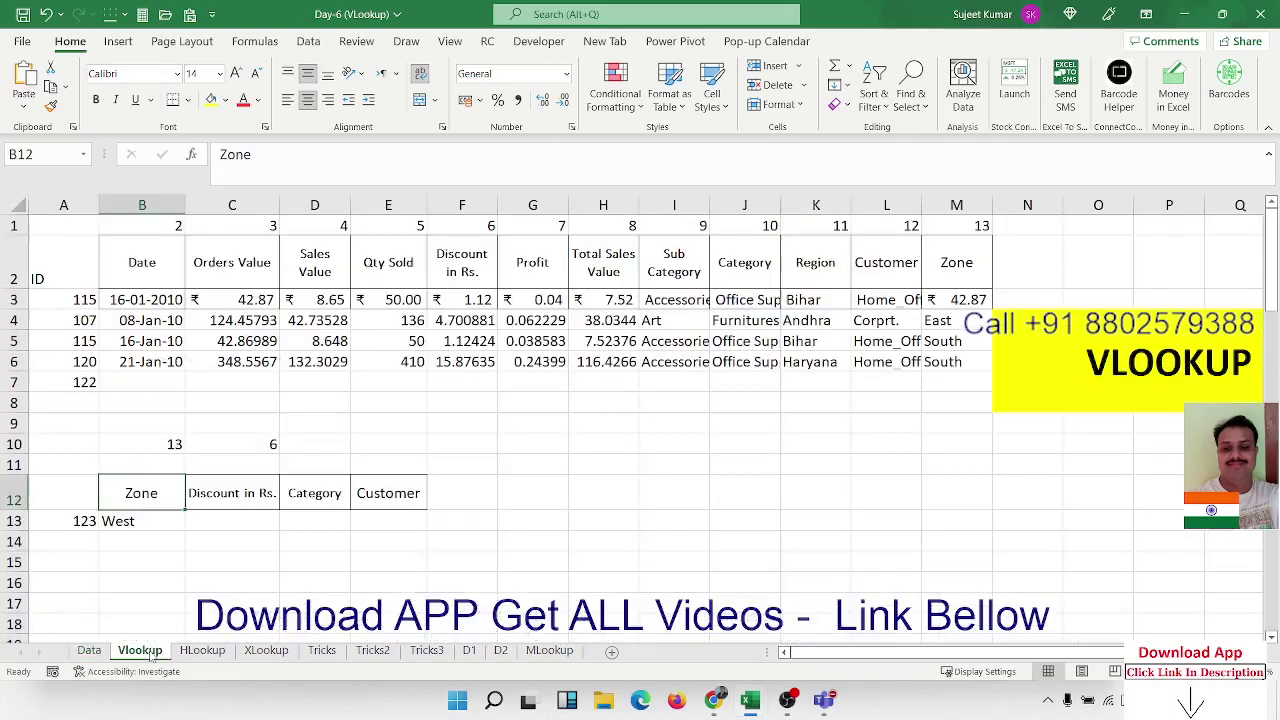
left_click(158, 518)
key("F2")
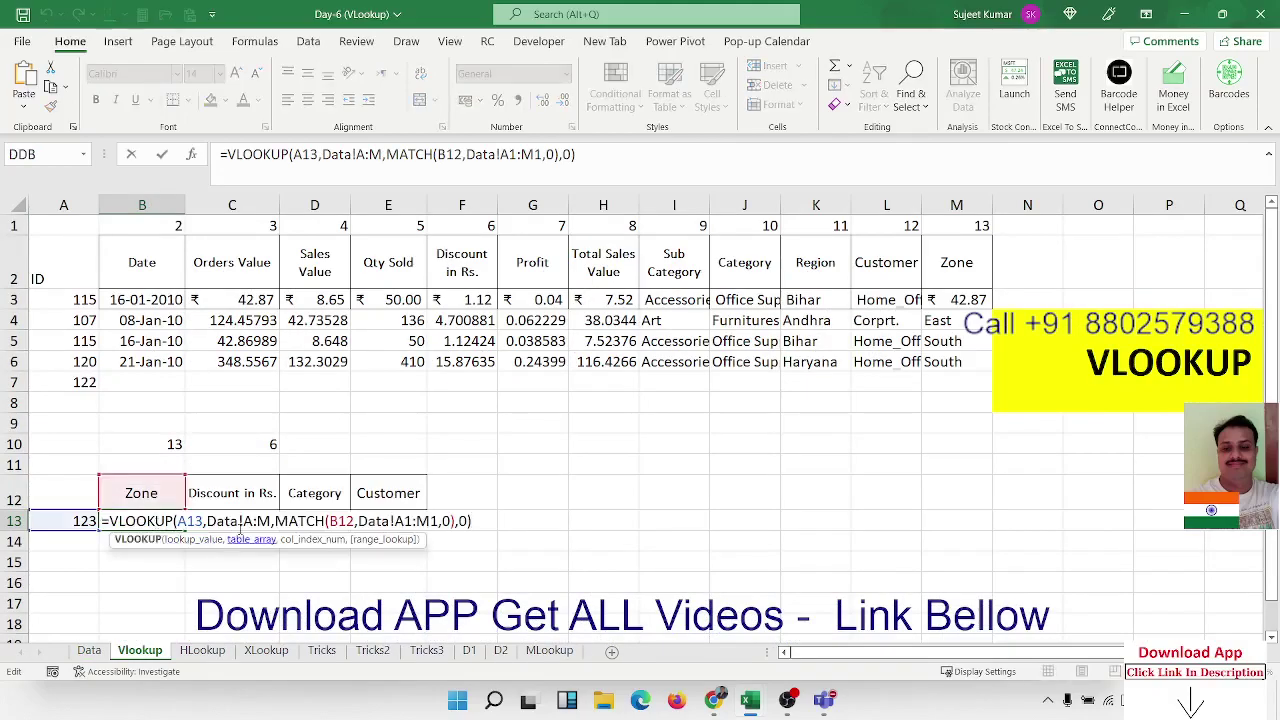
left_click_drag(275, 521, 457, 521)
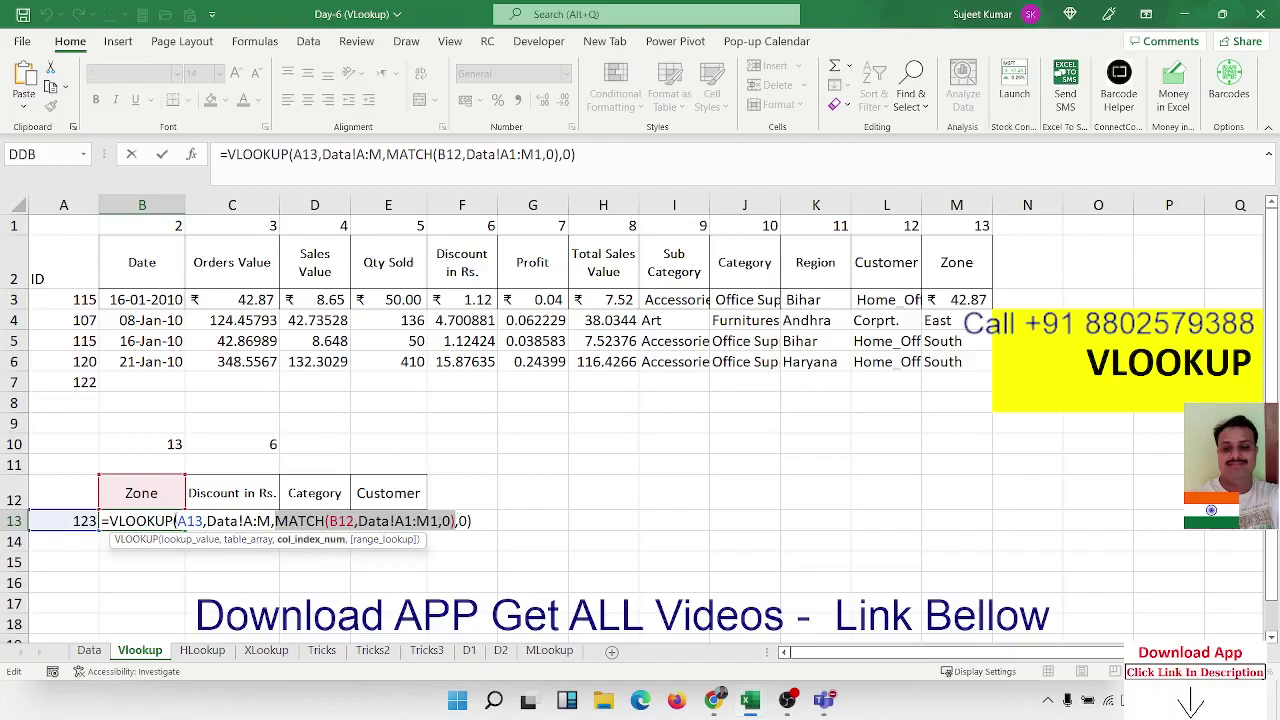
left_click(177, 521)
type("$")
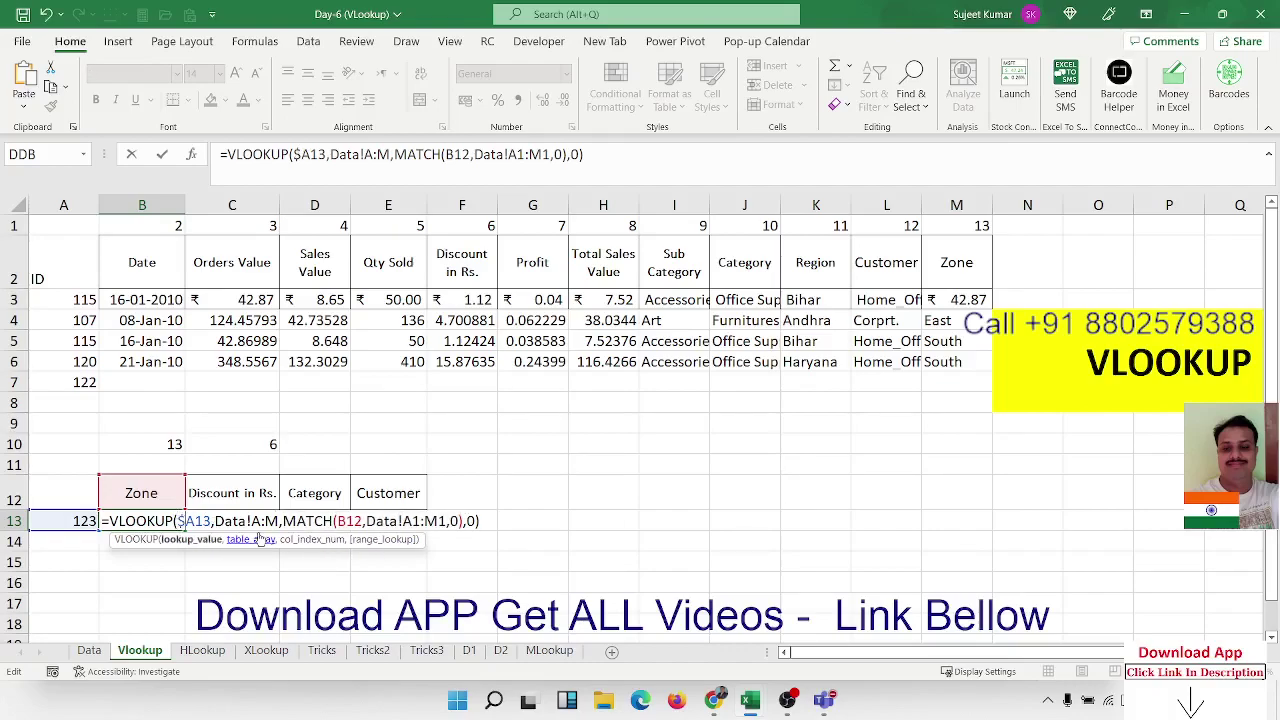
left_click(268, 521)
key("F4")
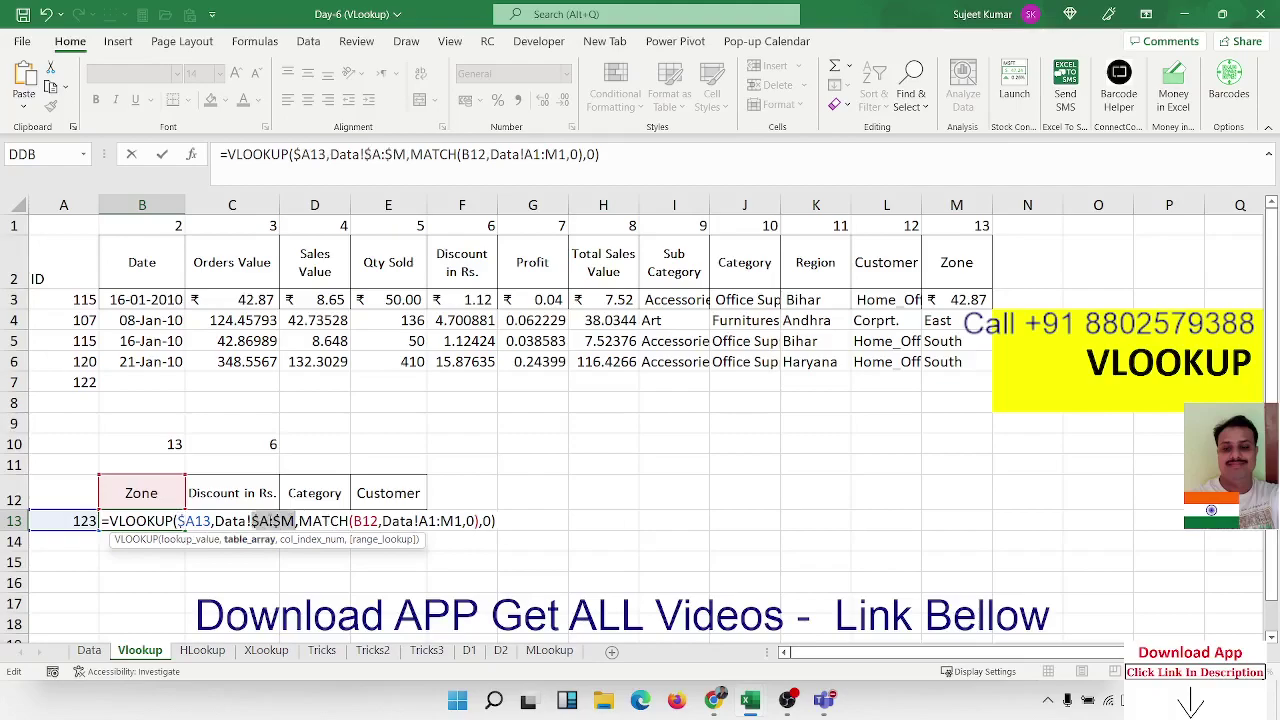
Lock B12's column and make the A1:M1 range absolute inside the MATCH.
left_click(359, 521)
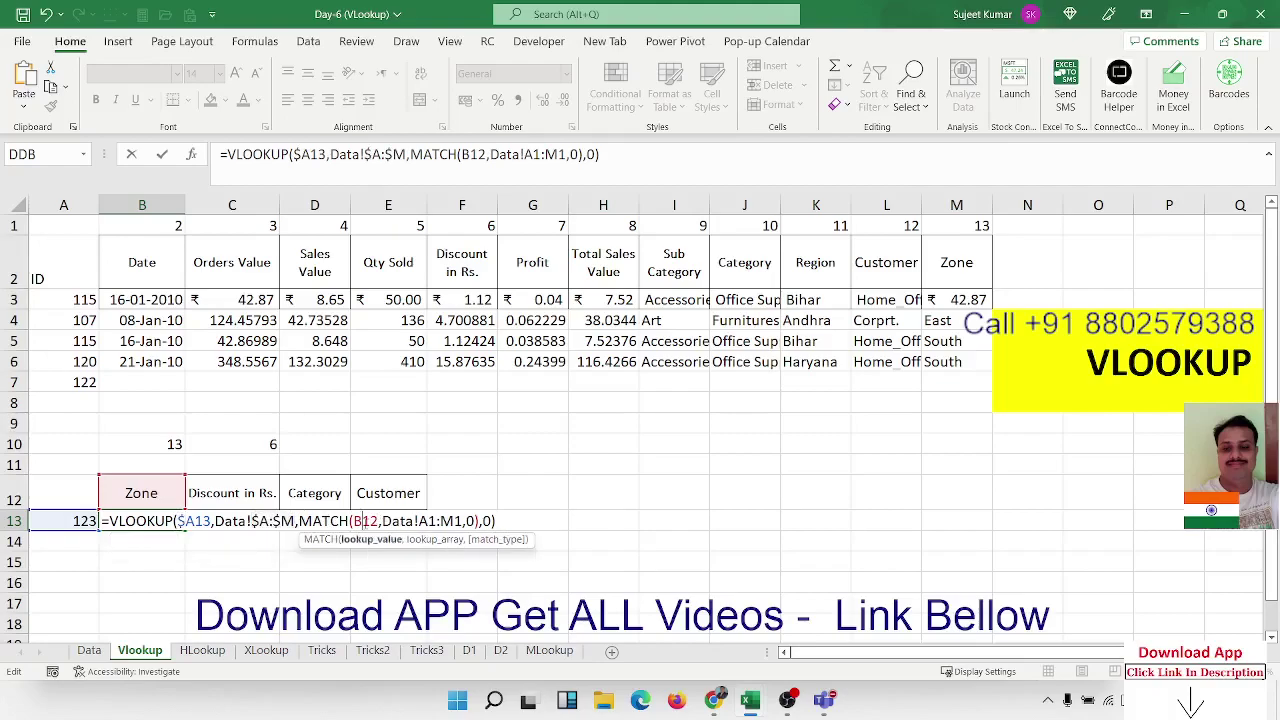
type("$")
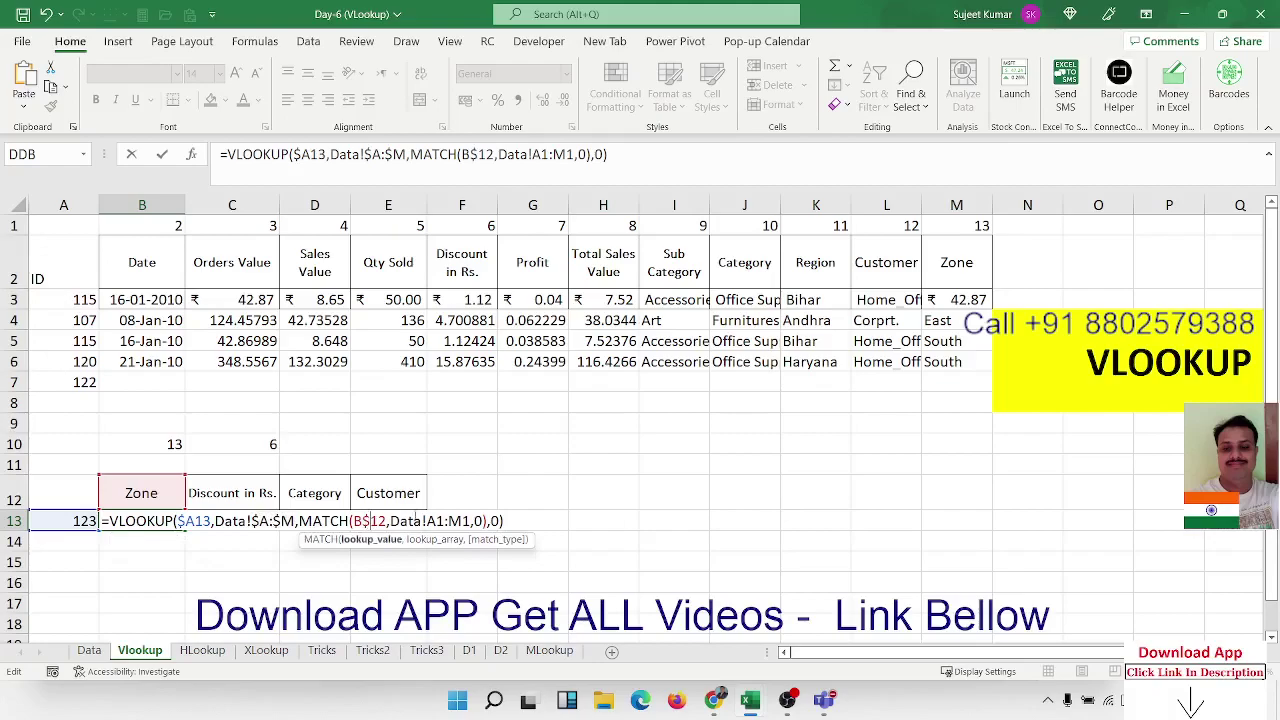
left_click(432, 521)
key("F4")
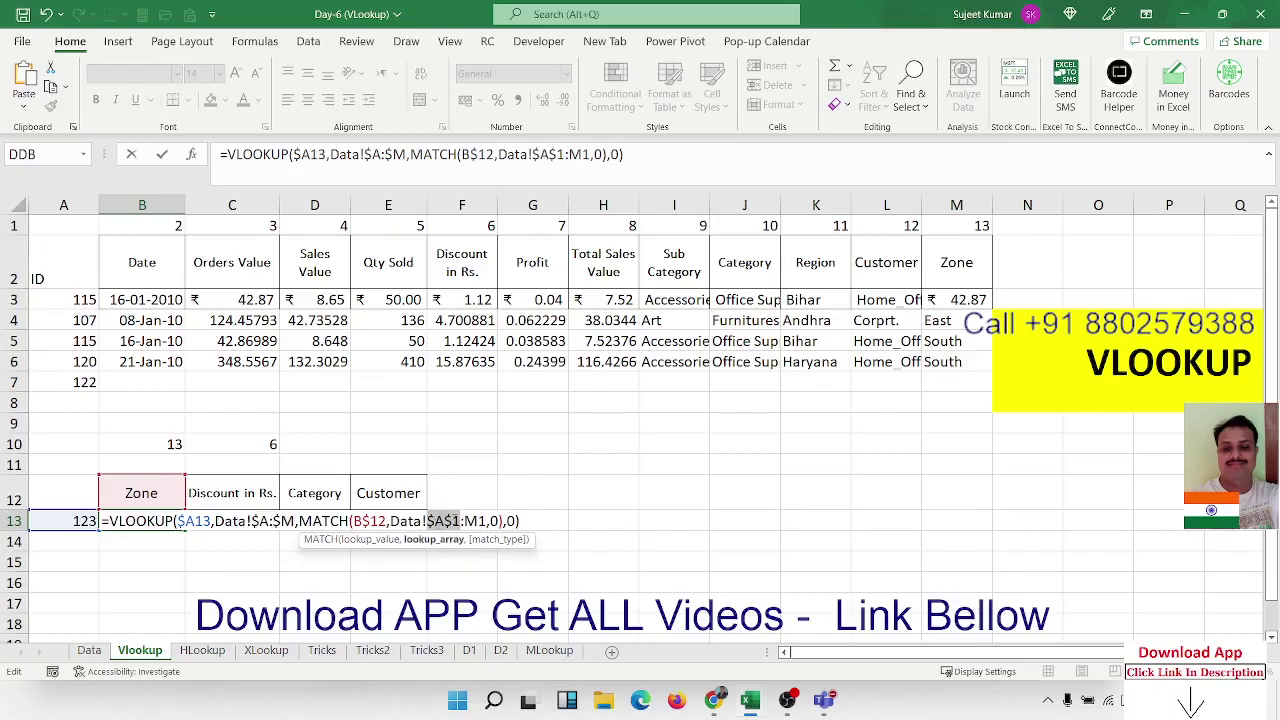
left_click(466, 521)
key("F4")
key("Return")
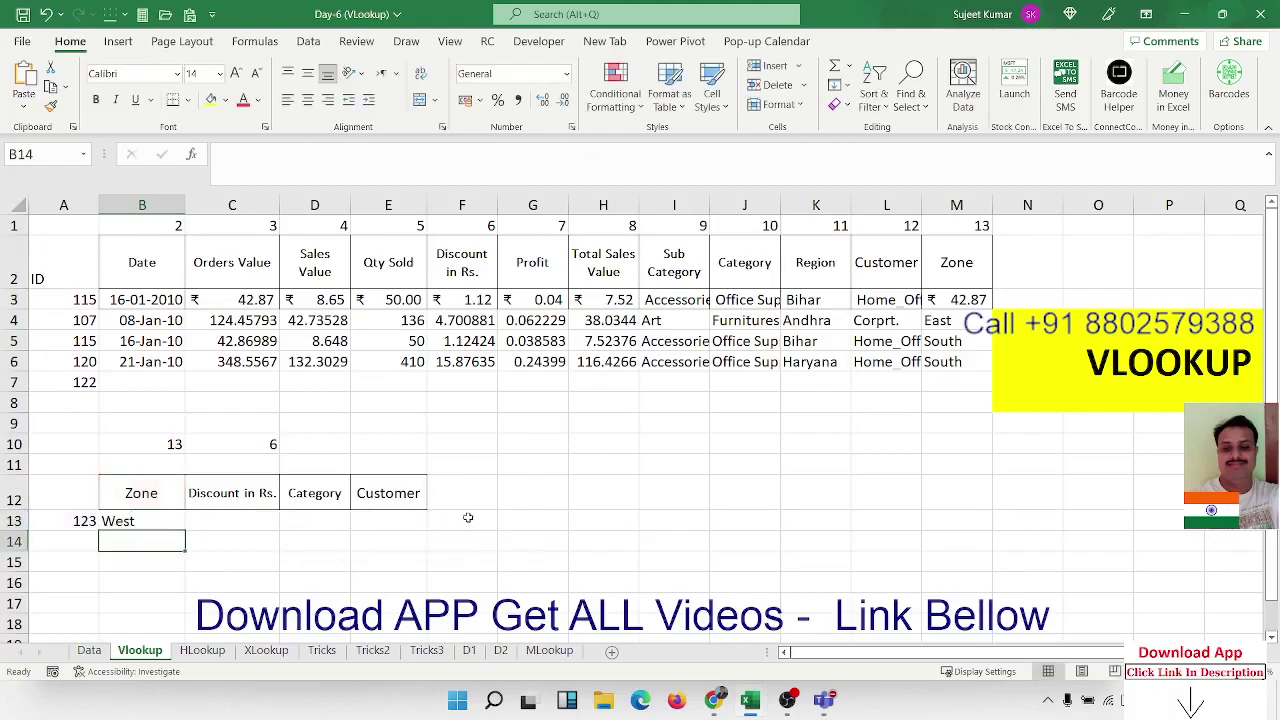
Fill the B13 formula right across B13:E13.
key("Up")
key("shift+Right")
key("shift+Right")
key("shift+Right")
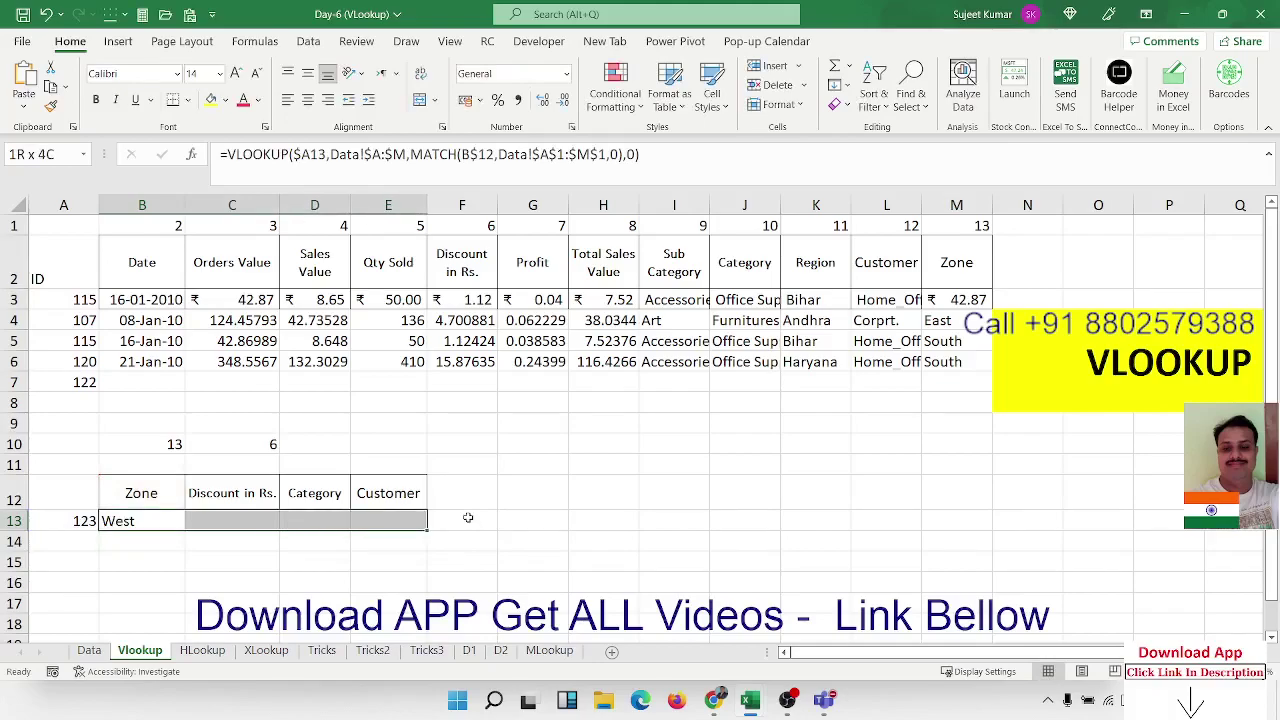
key("ctrl+r")
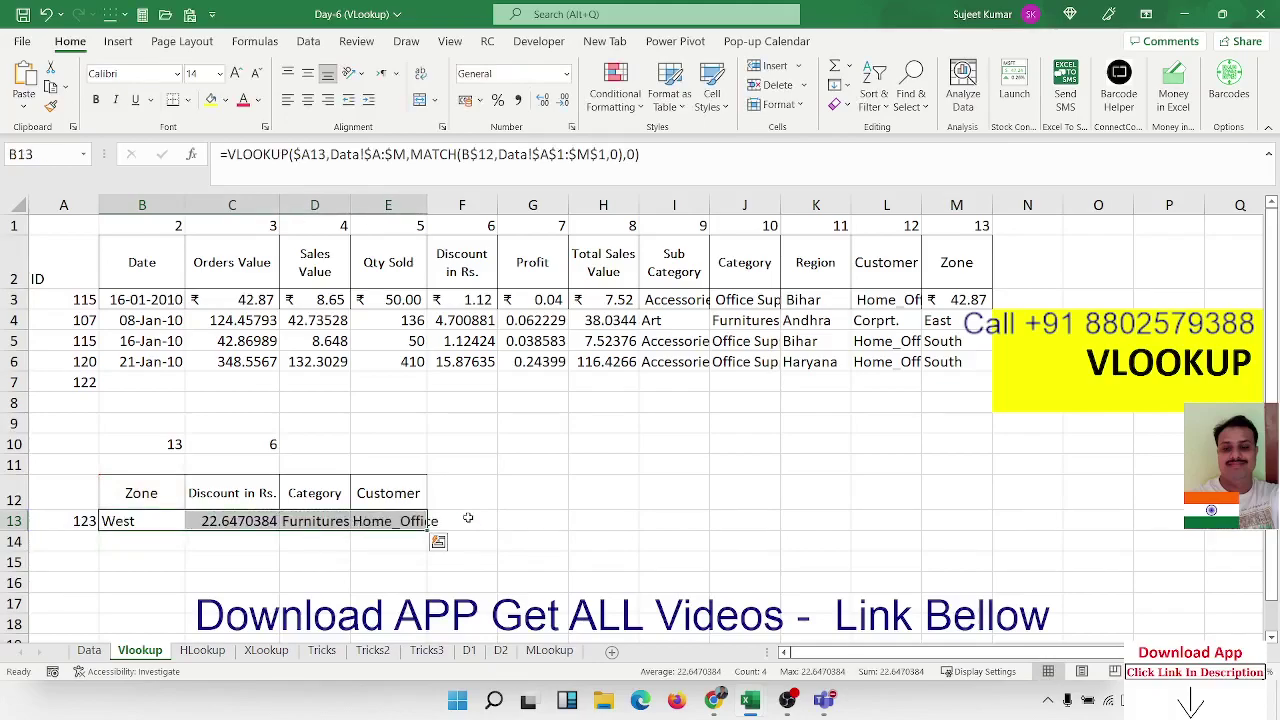
left_click_drag(412, 502, 263, 494)
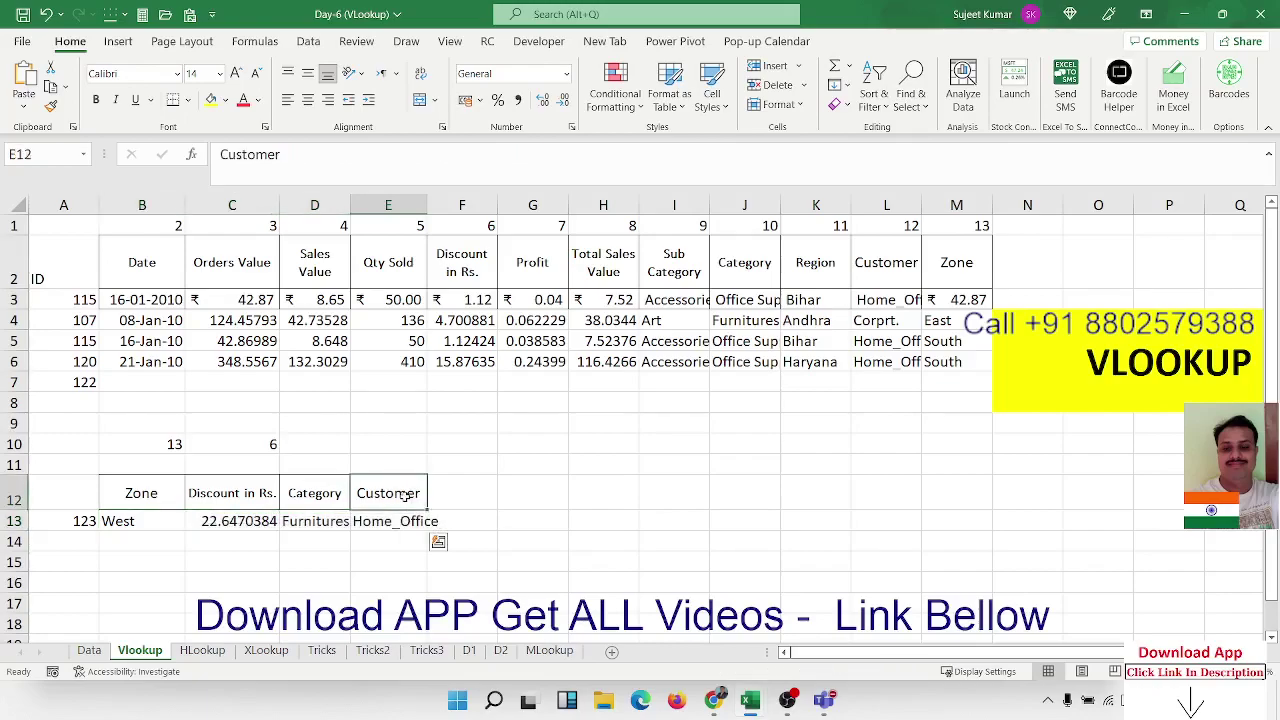
left_click(89, 651)
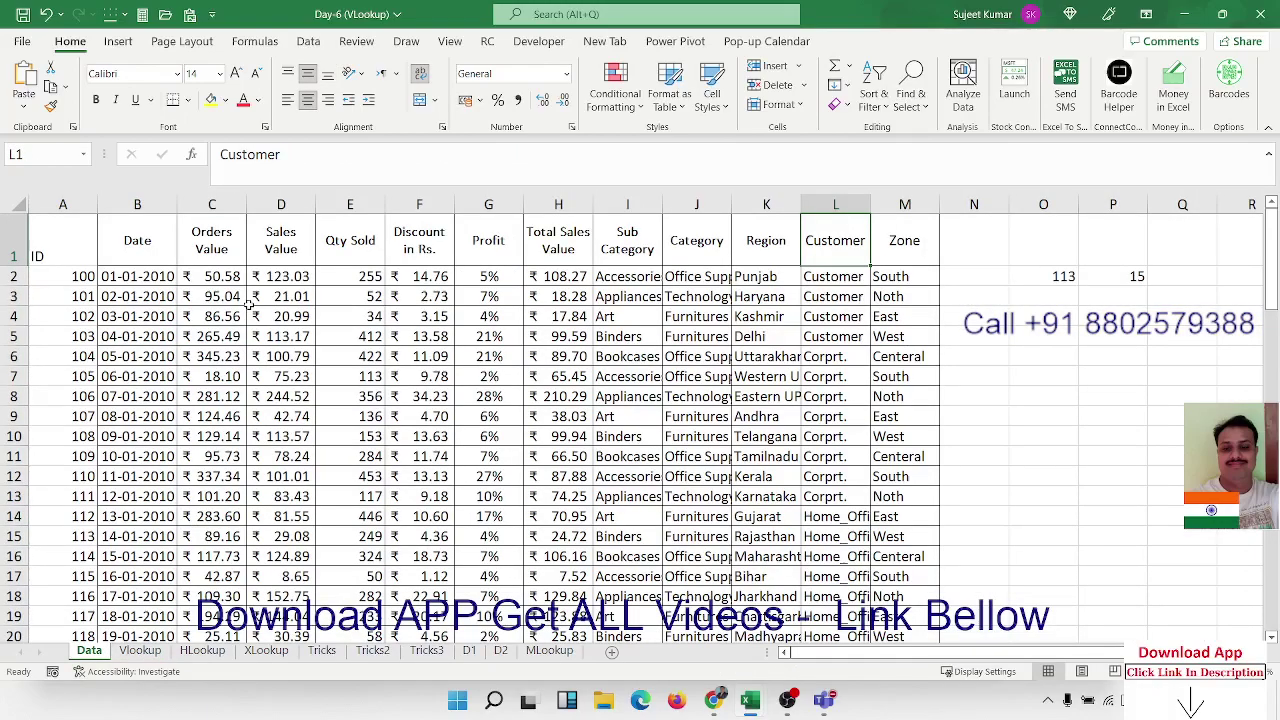
left_click(140, 651)
left_click(722, 303)
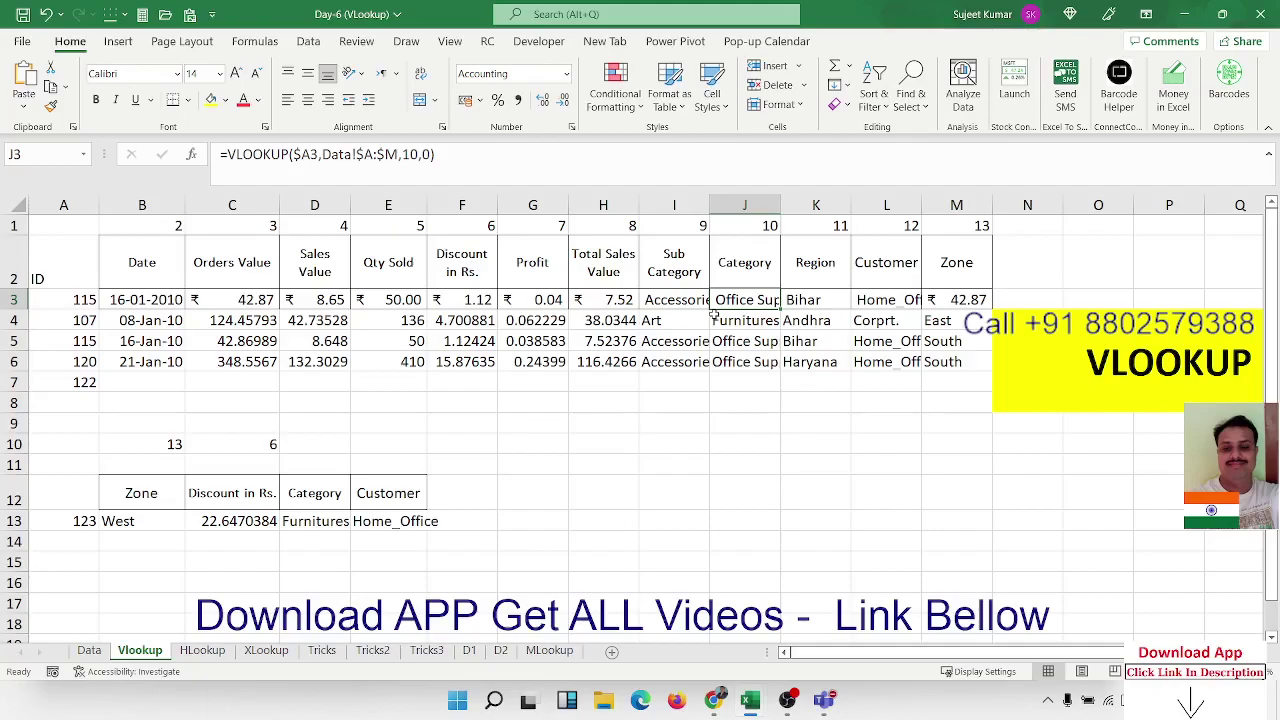
Start a =vl formula in I9, then begin another in B9 and cancel it.
left_click(642, 433)
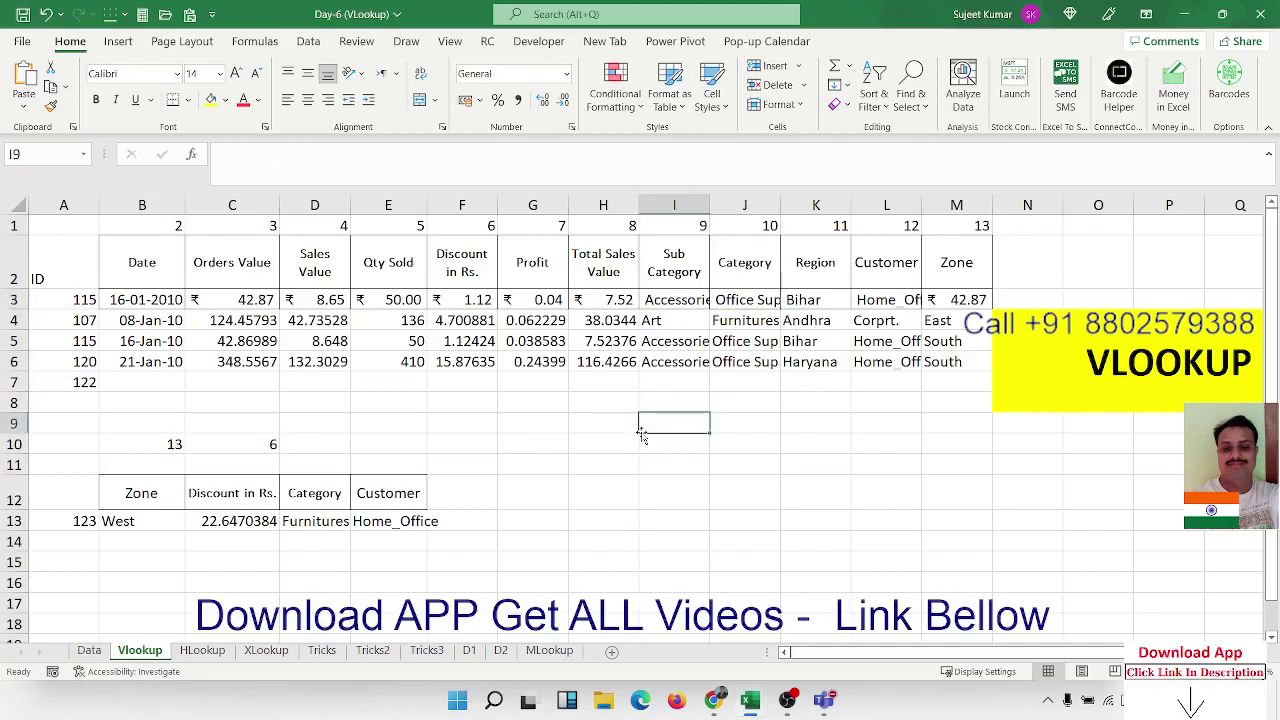
type("=vl")
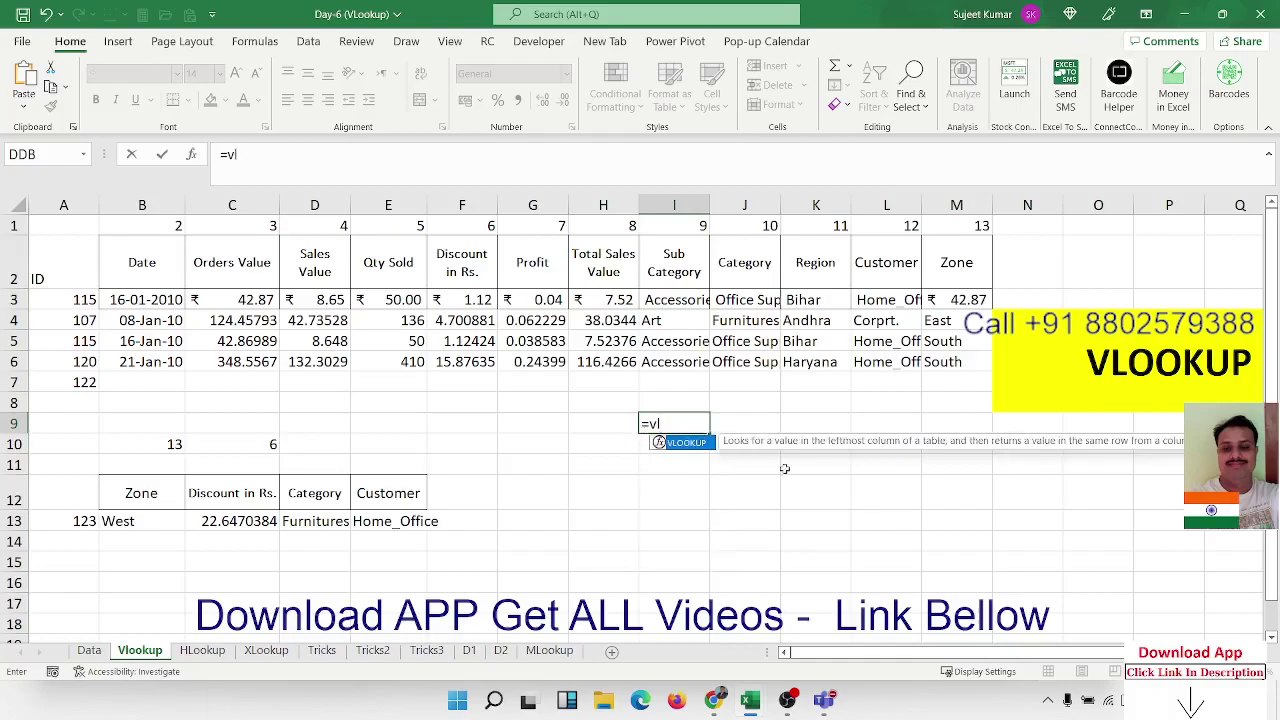
key("super")
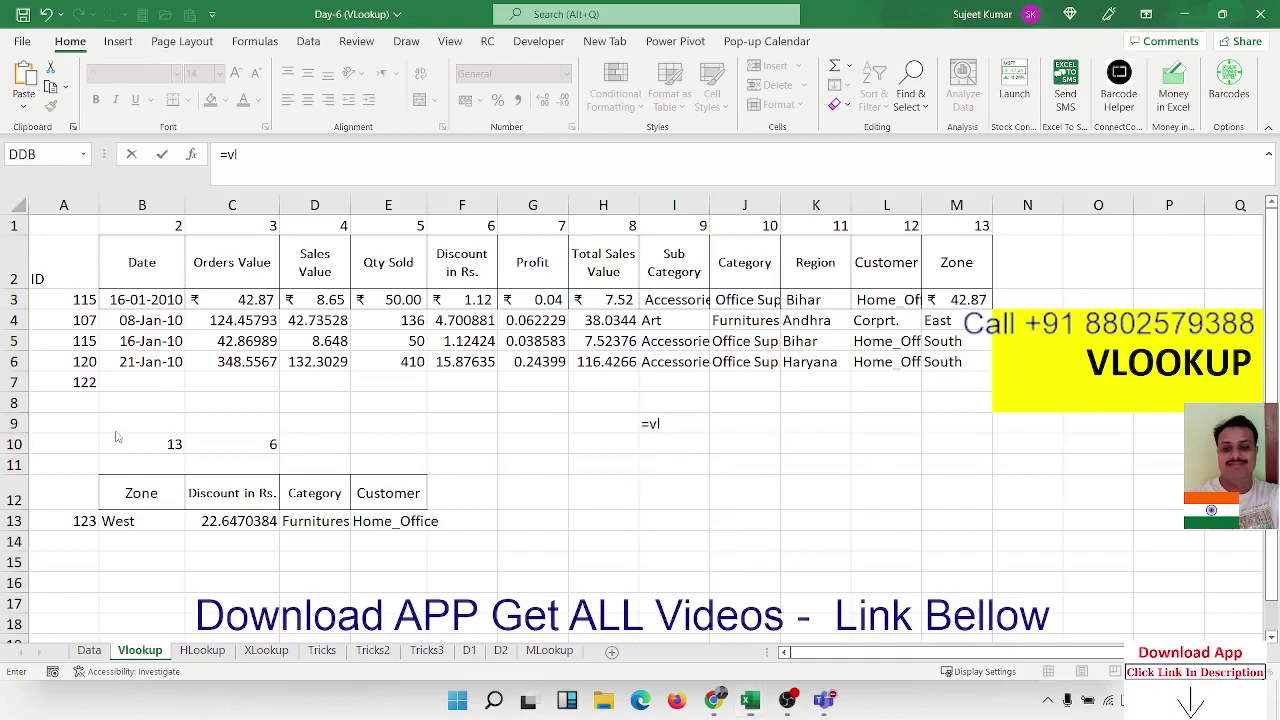
key("Escape")
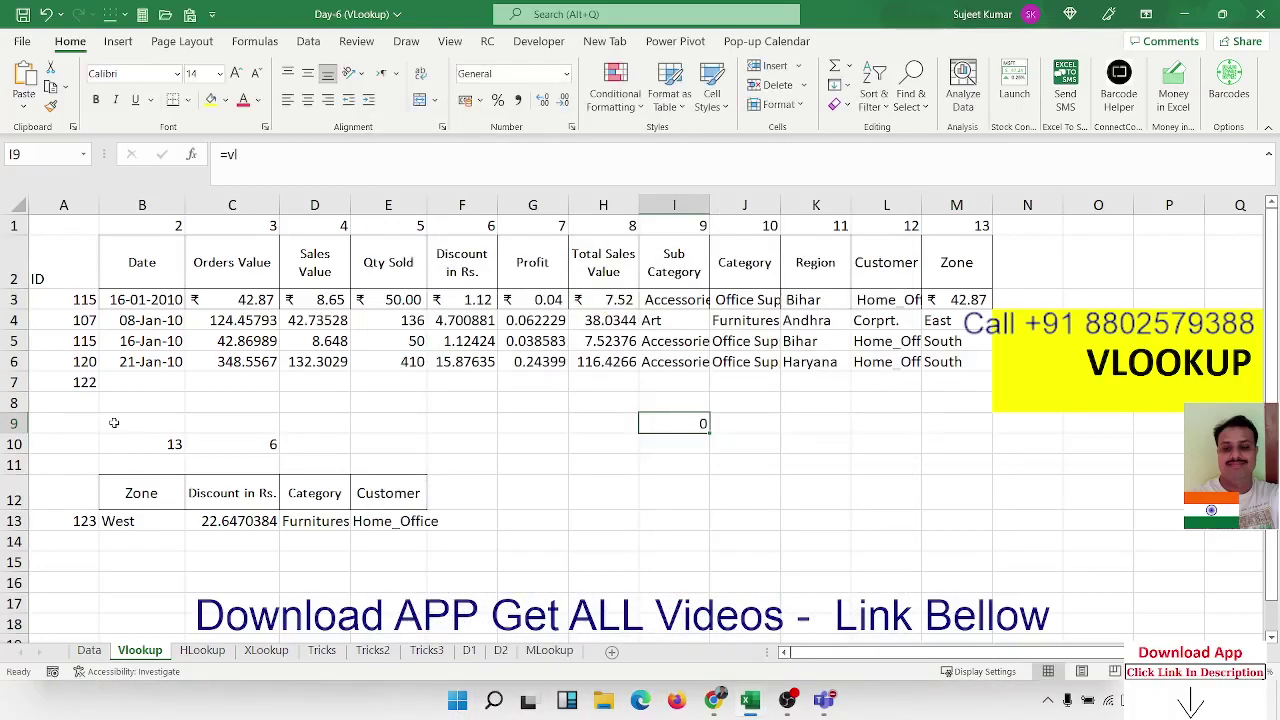
left_click(114, 423)
type("=v")
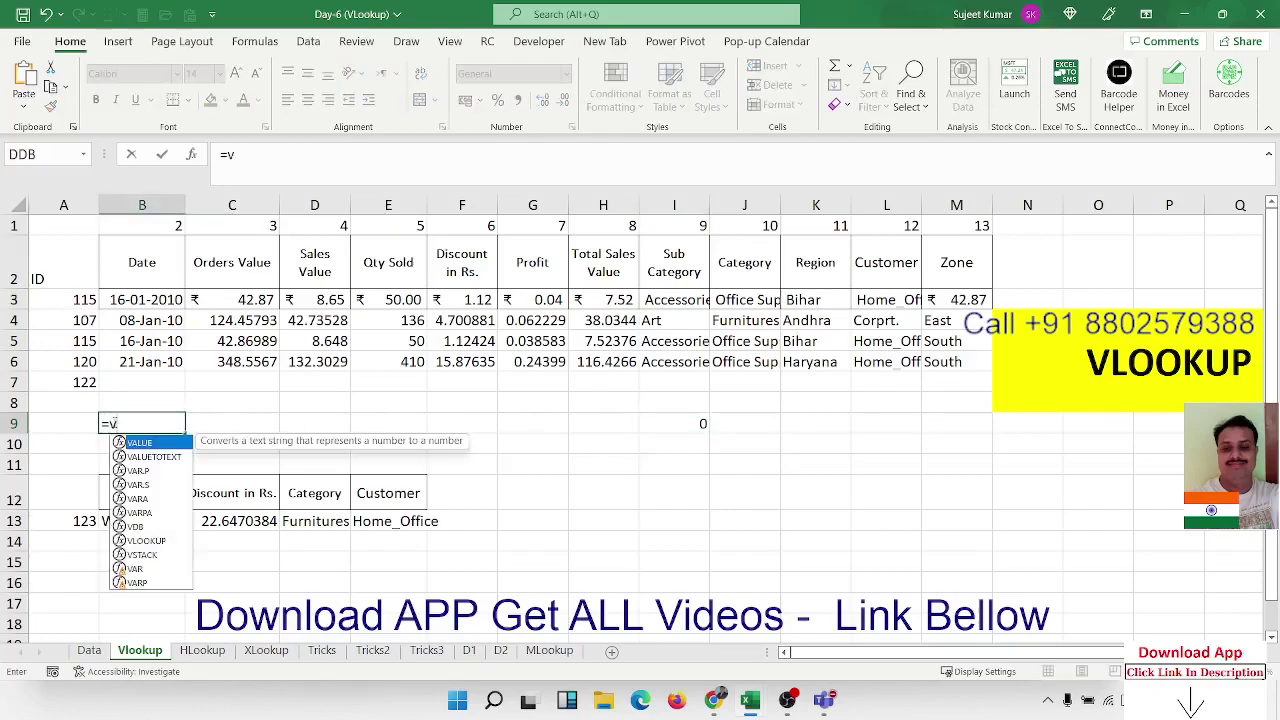
type("l")
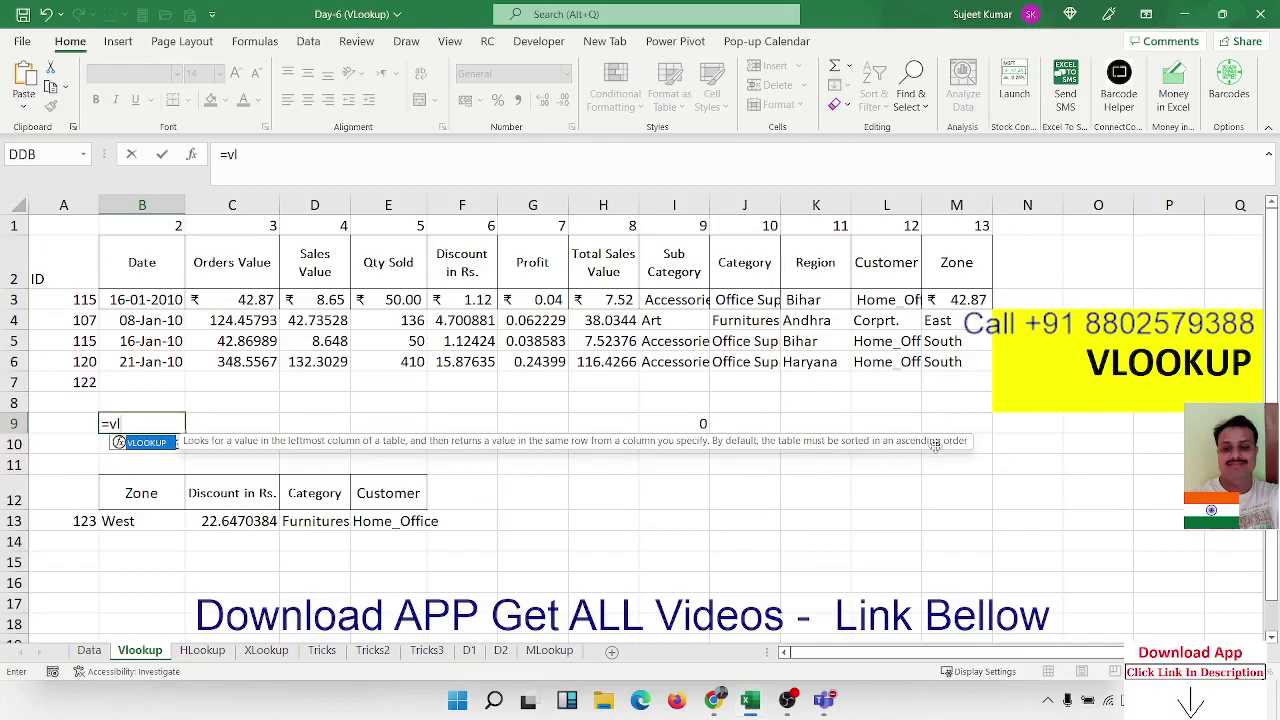
key("Escape")
key("Escape")
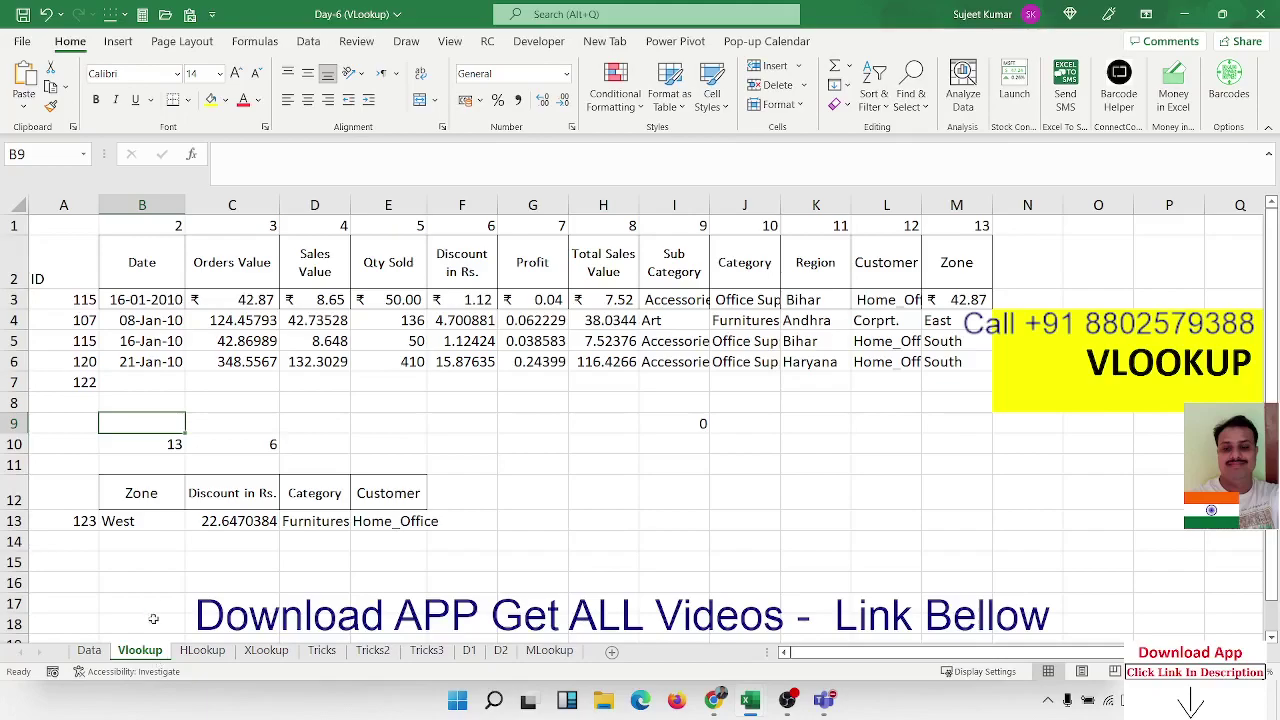
left_click(156, 530)
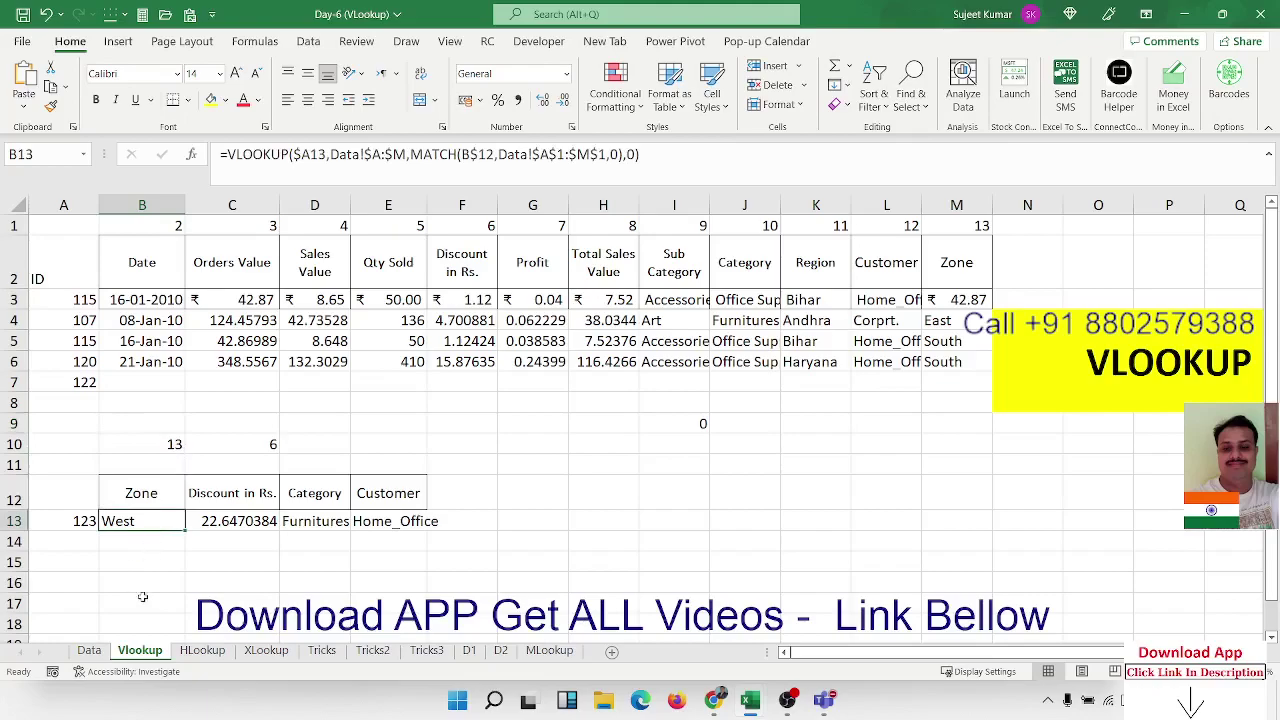
left_click(95, 652)
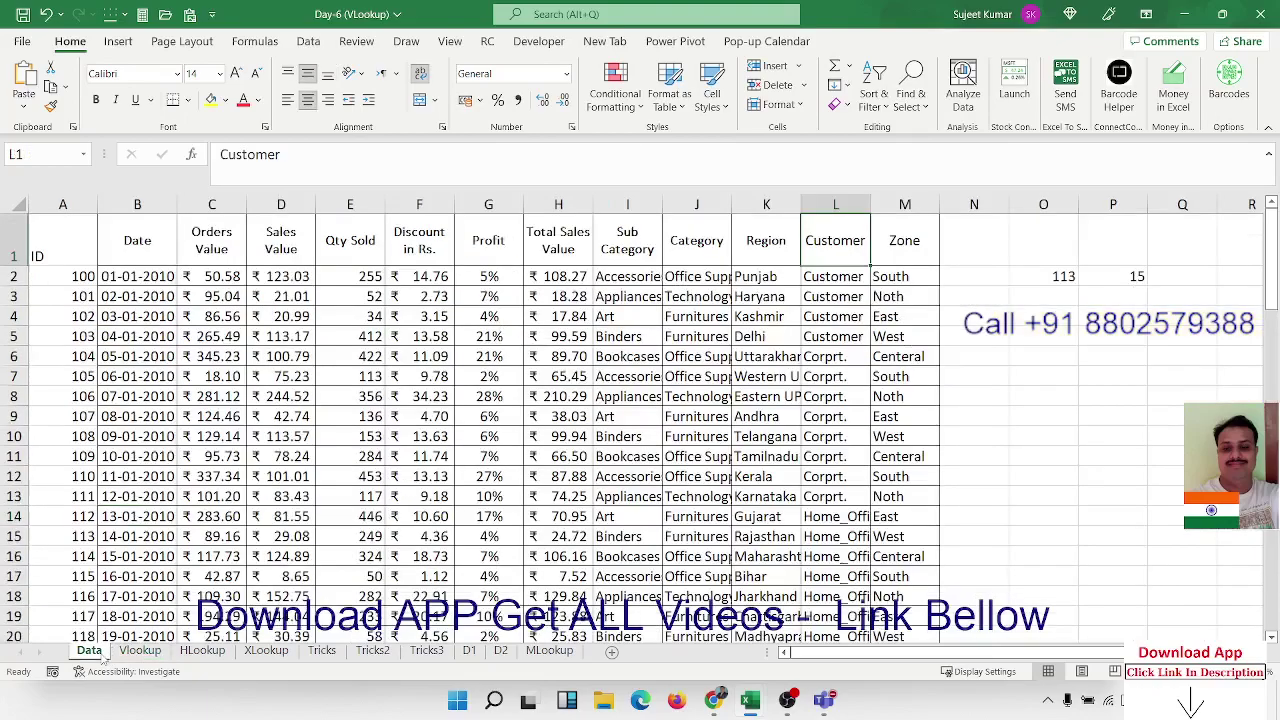
left_click(1062, 279)
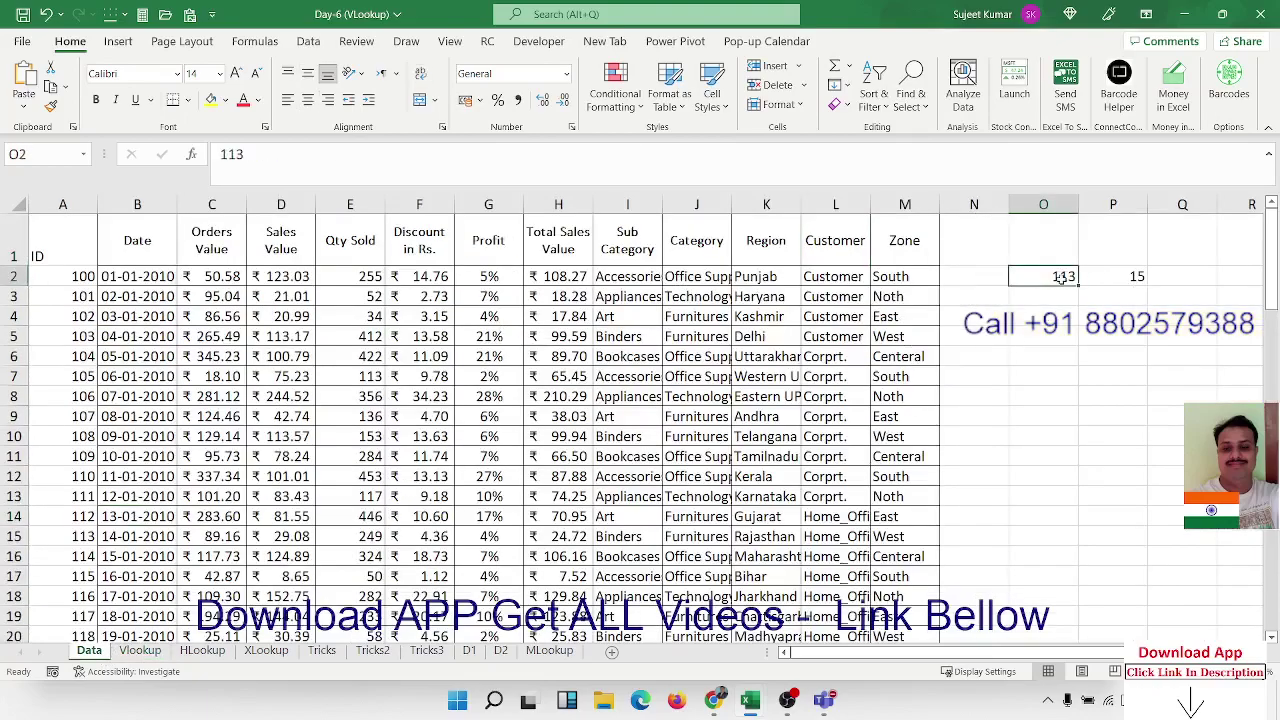
left_click(1118, 290)
left_click(1110, 280)
double_click(1110, 279)
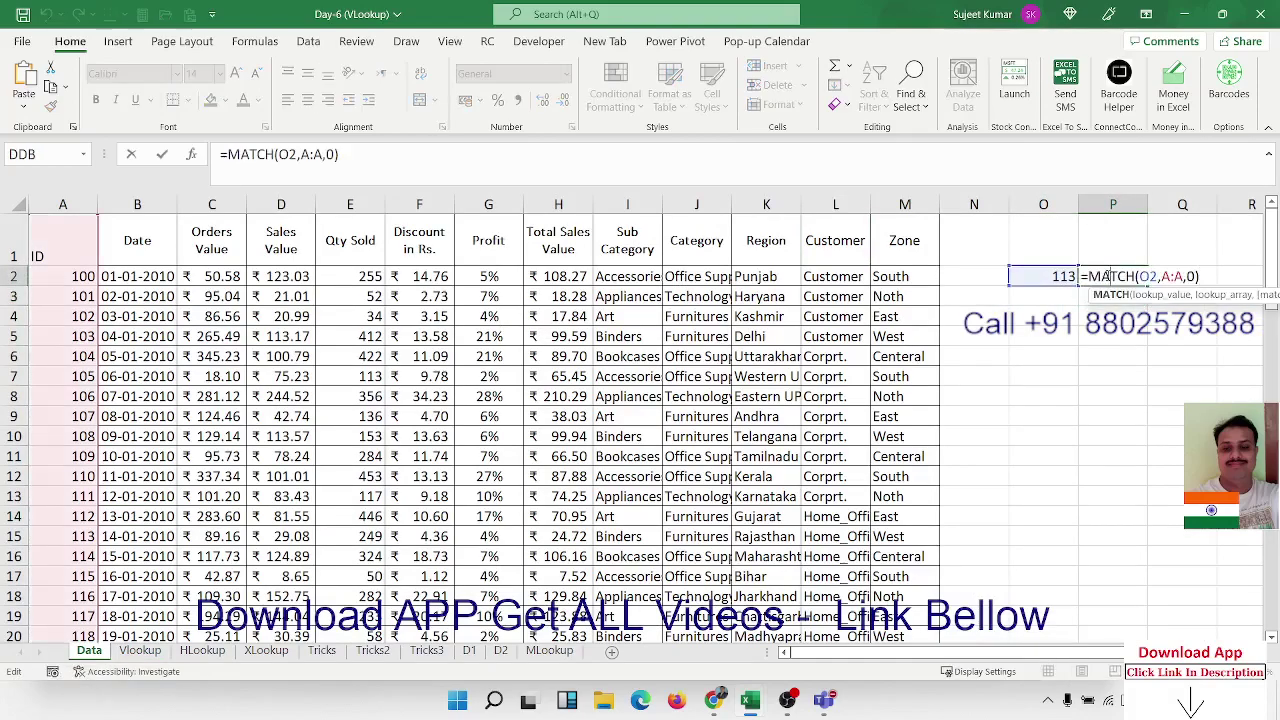
key("Escape")
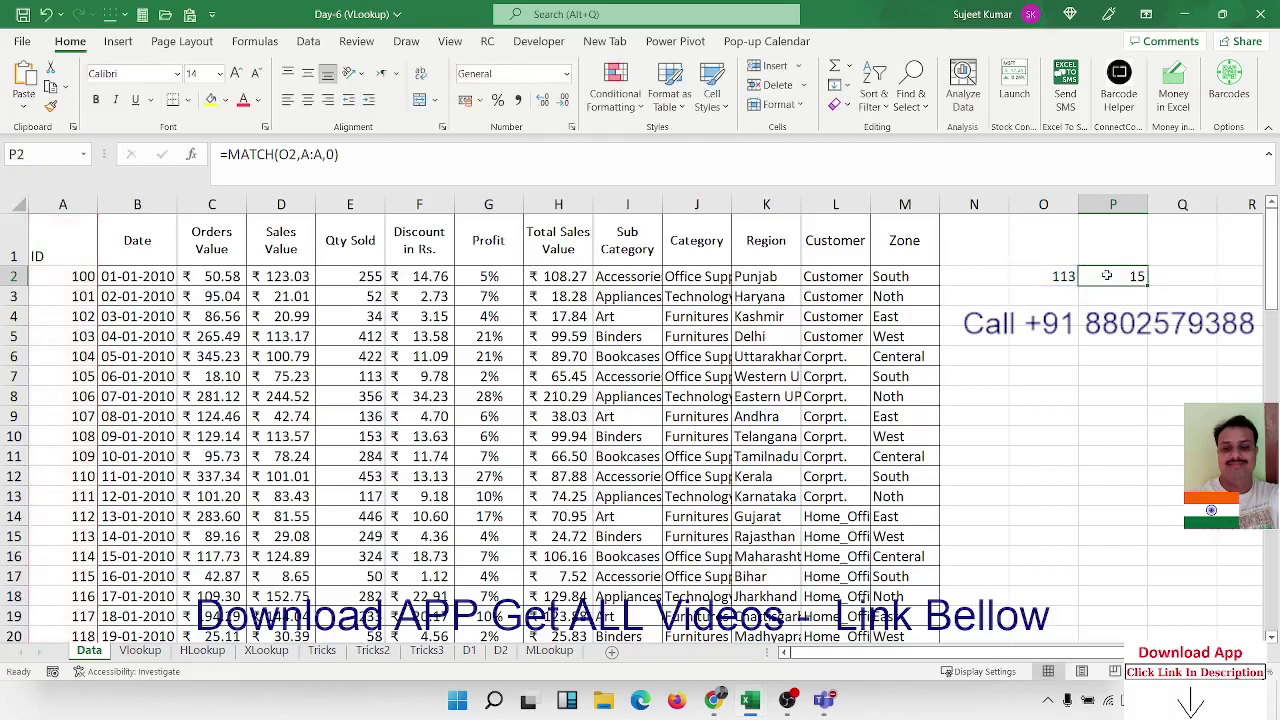
left_click(152, 652)
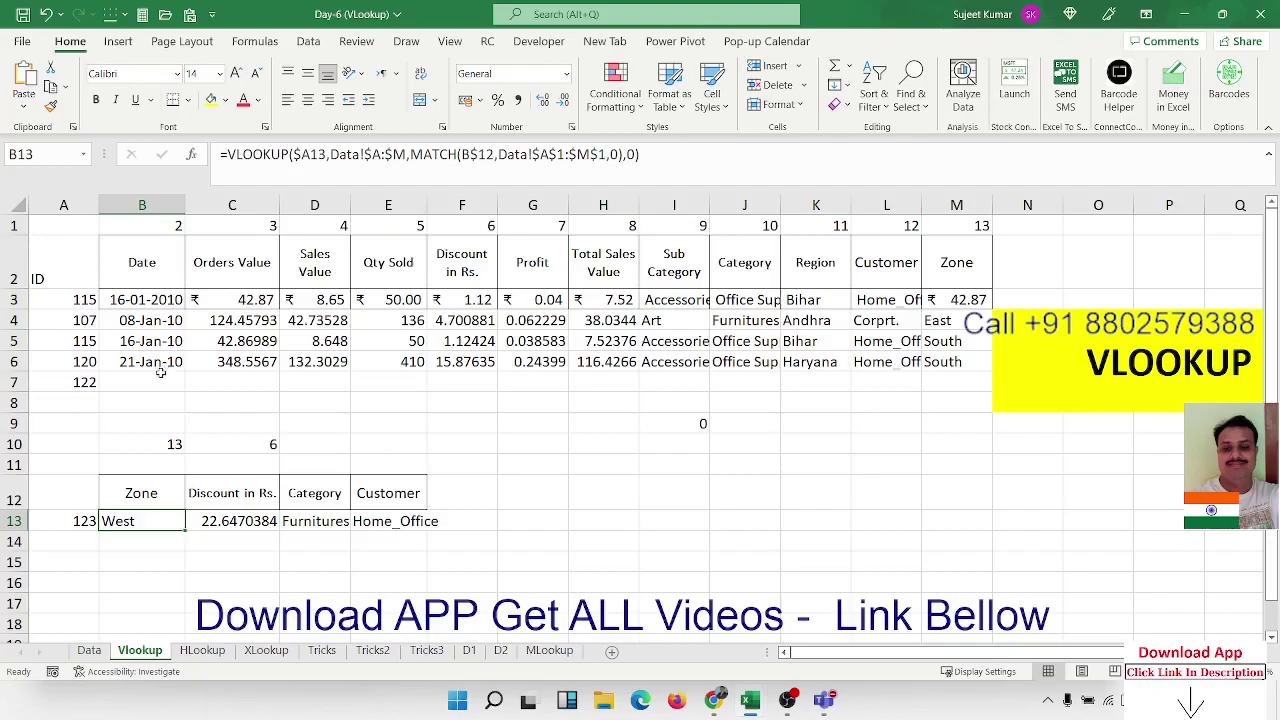
left_click(158, 374)
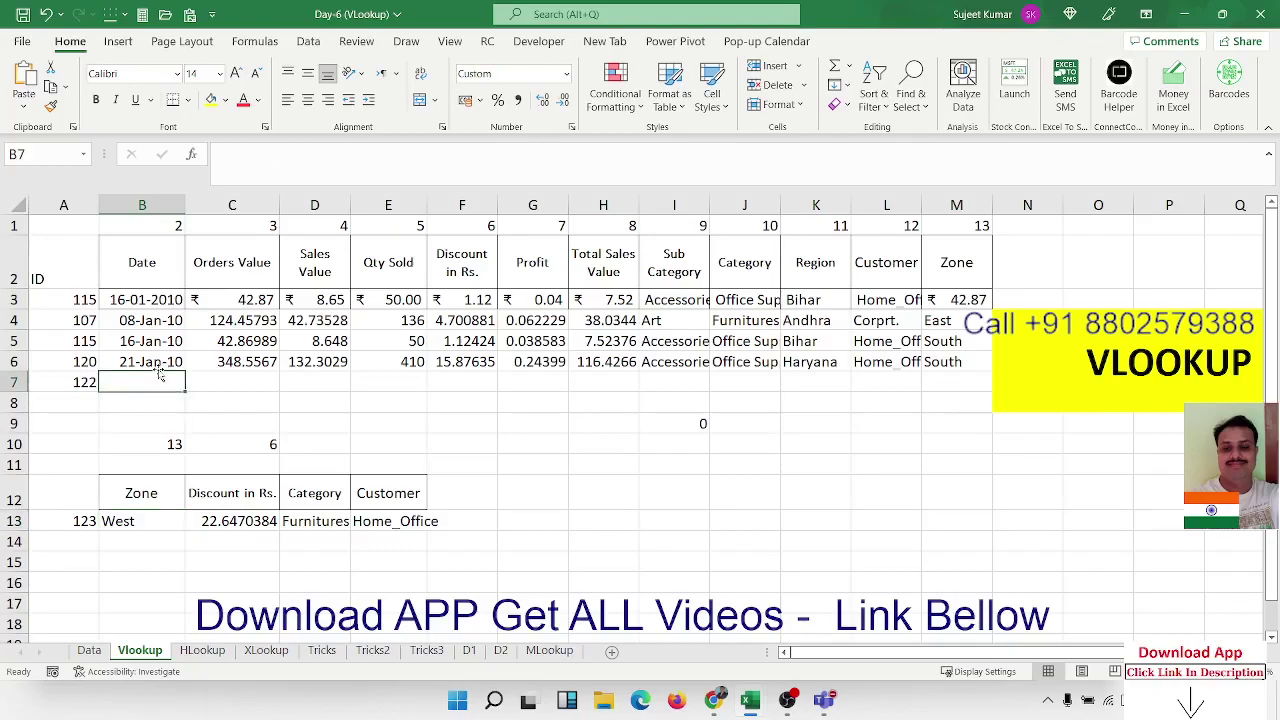
left_click(122, 320)
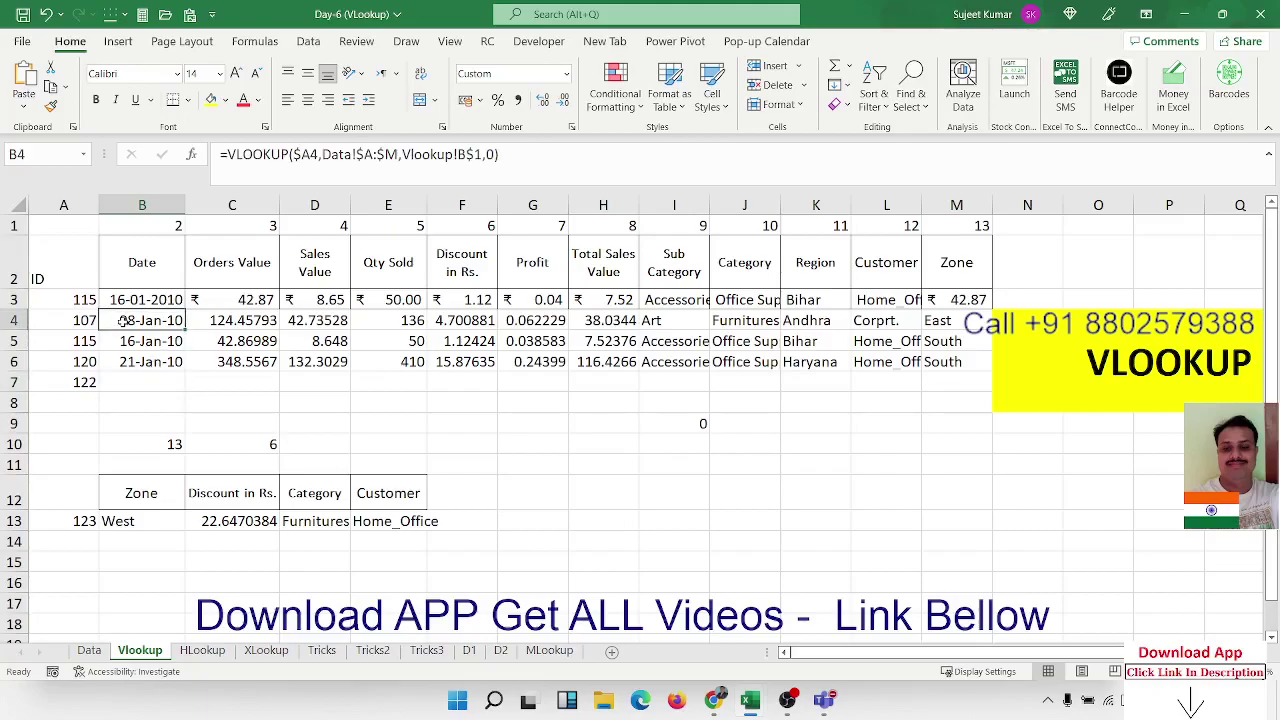
Inspect the B4 and B3 lookup formulas and the column numbers in row 1.
double_click(122, 320)
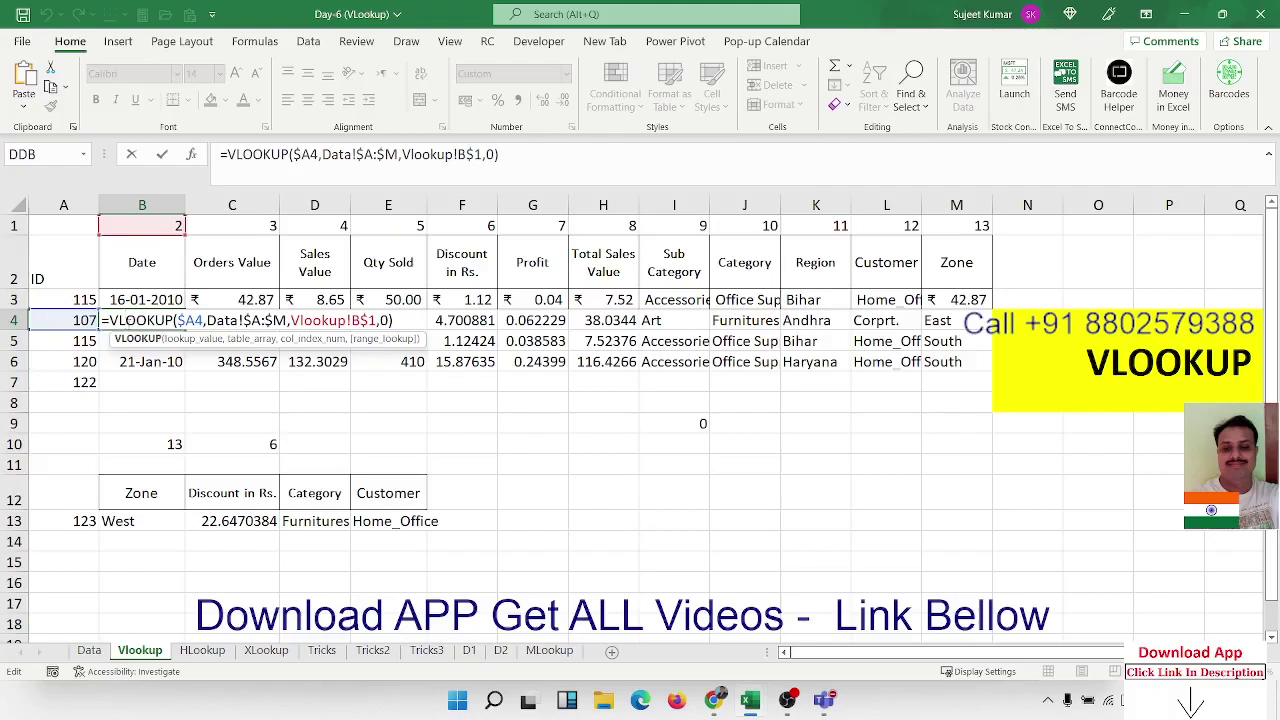
key("ctrl+Return")
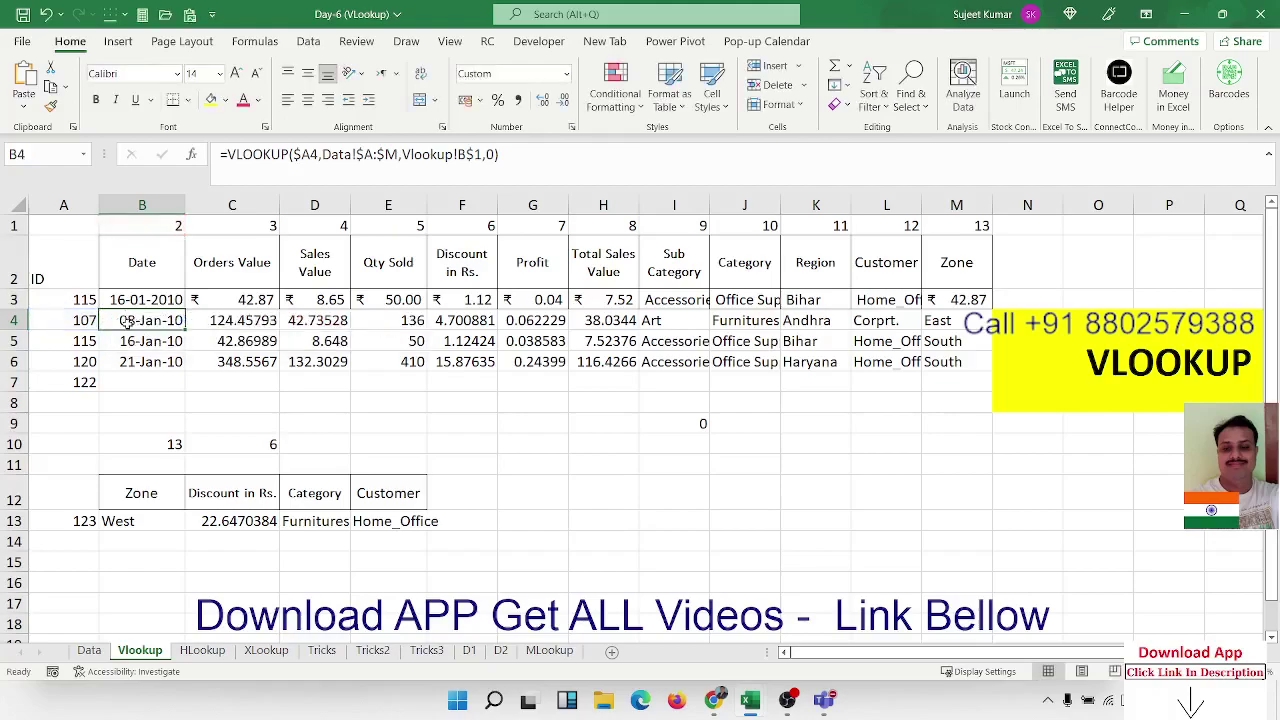
left_click(404, 155)
key("Escape")
key("Up")
left_click(380, 155)
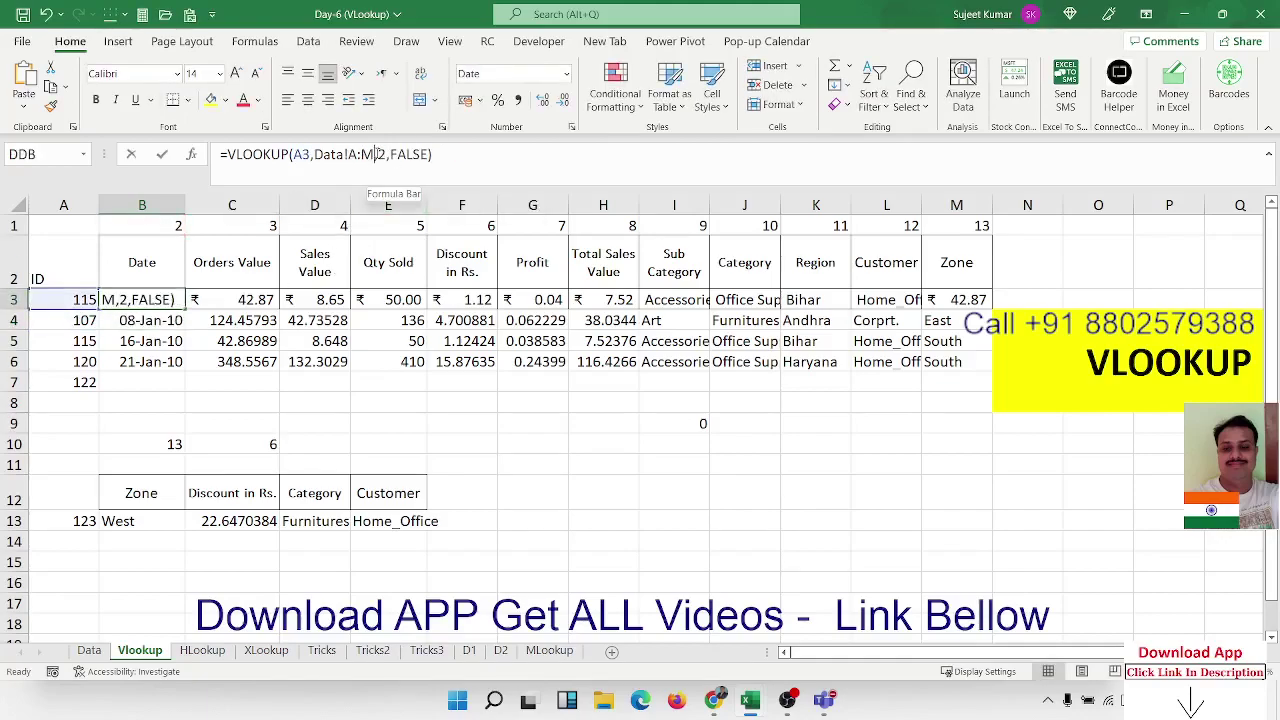
left_click_drag(376, 155, 388, 155)
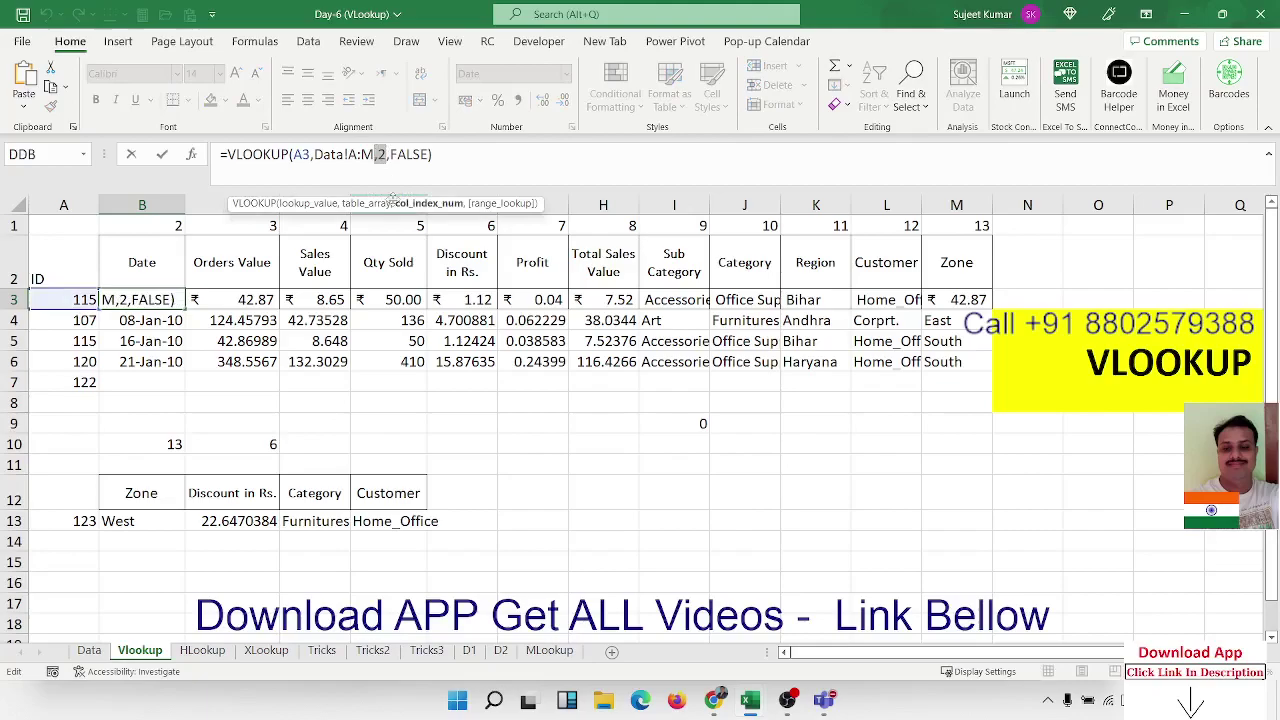
key("Escape")
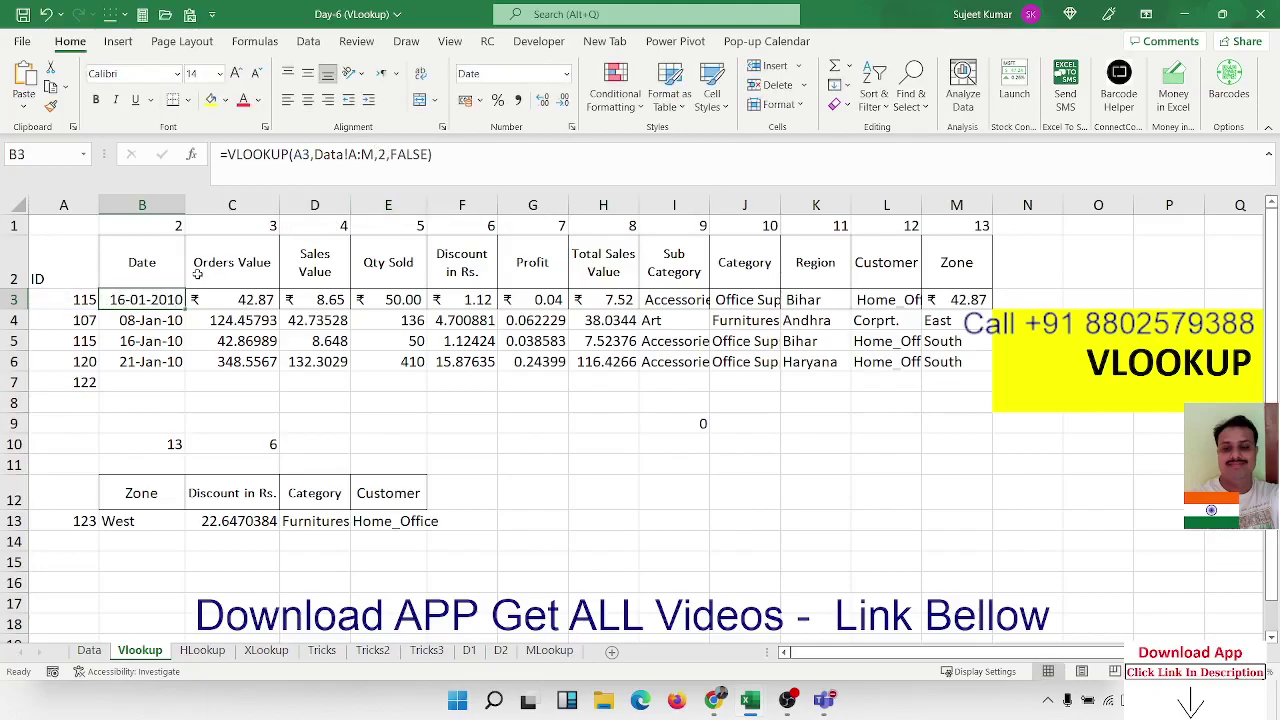
double_click(380, 154)
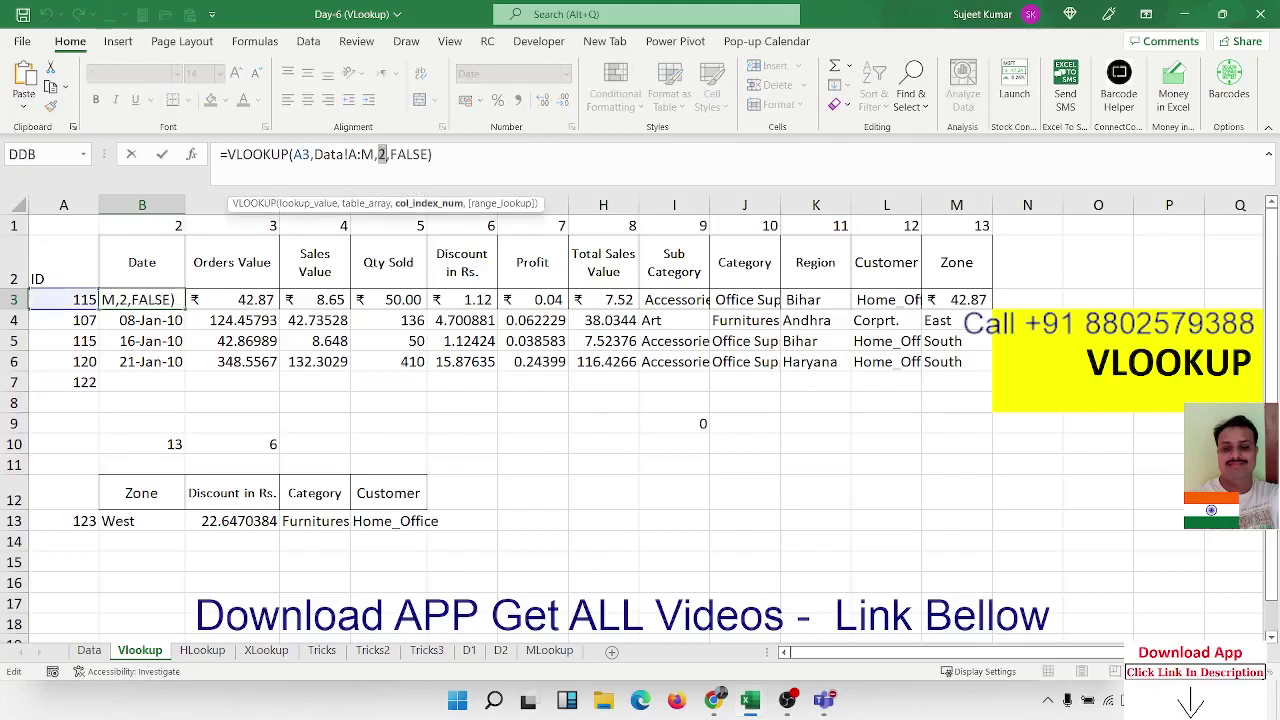
key("Escape")
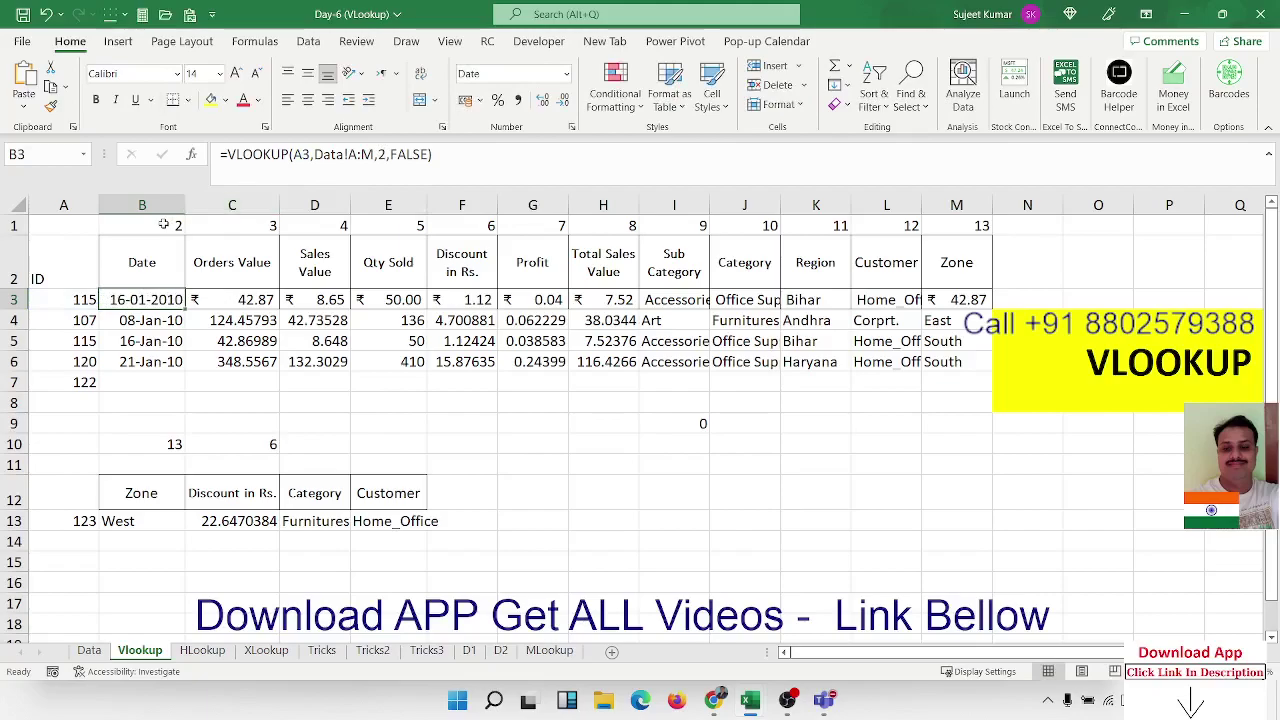
left_click_drag(175, 222, 940, 212)
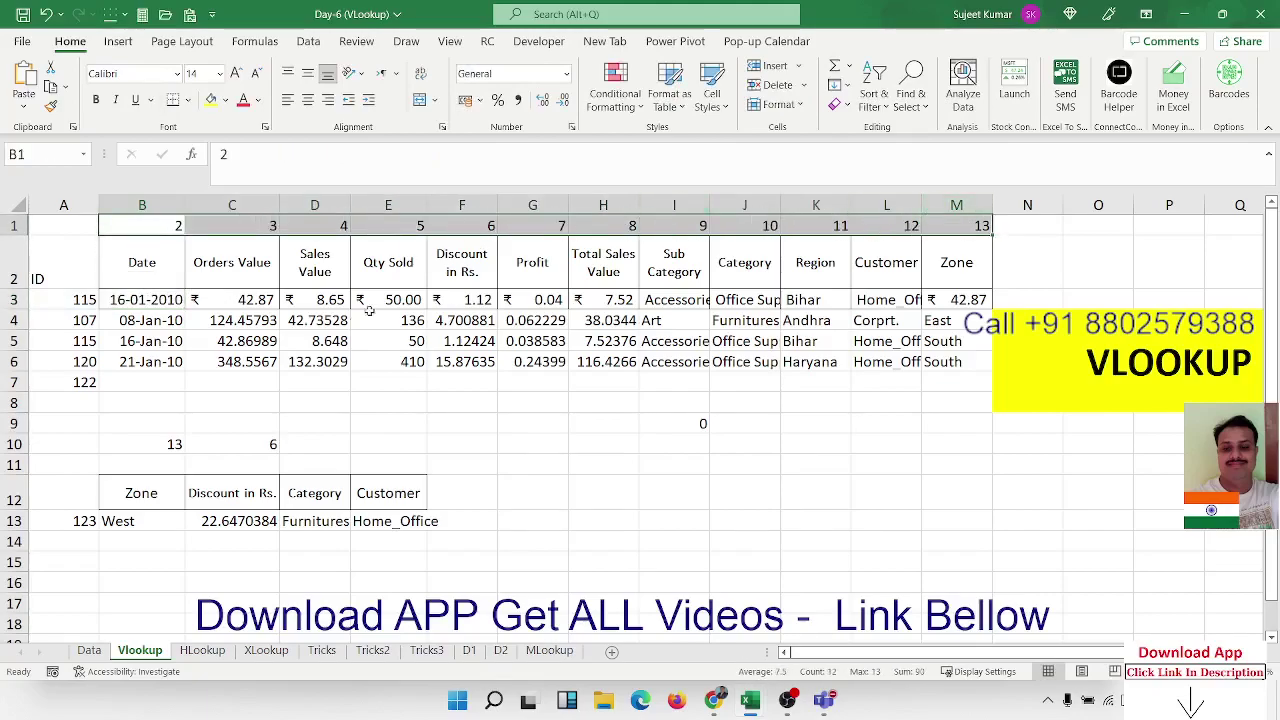
Revise B4 to =VLOOKUP($A4,Data!$A:$M,Vlookup!B$1,0).
left_click(140, 320)
double_click(140, 320)
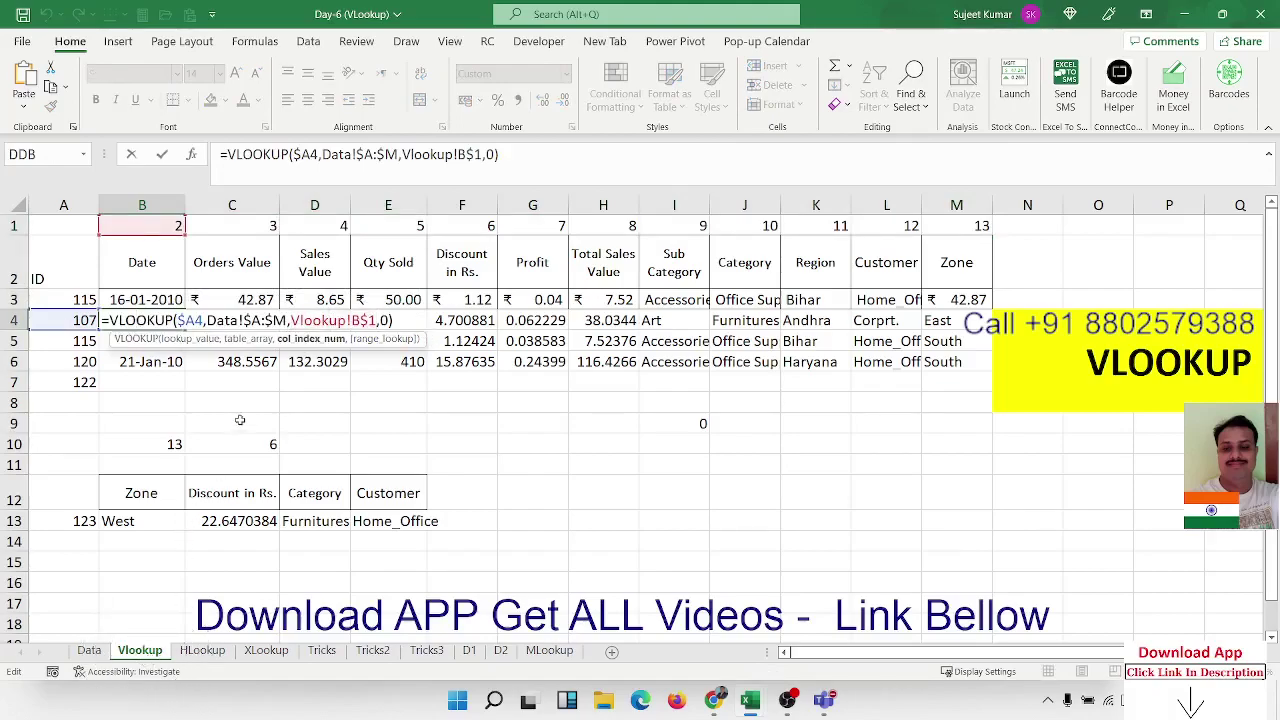
key("ctrl+Return")
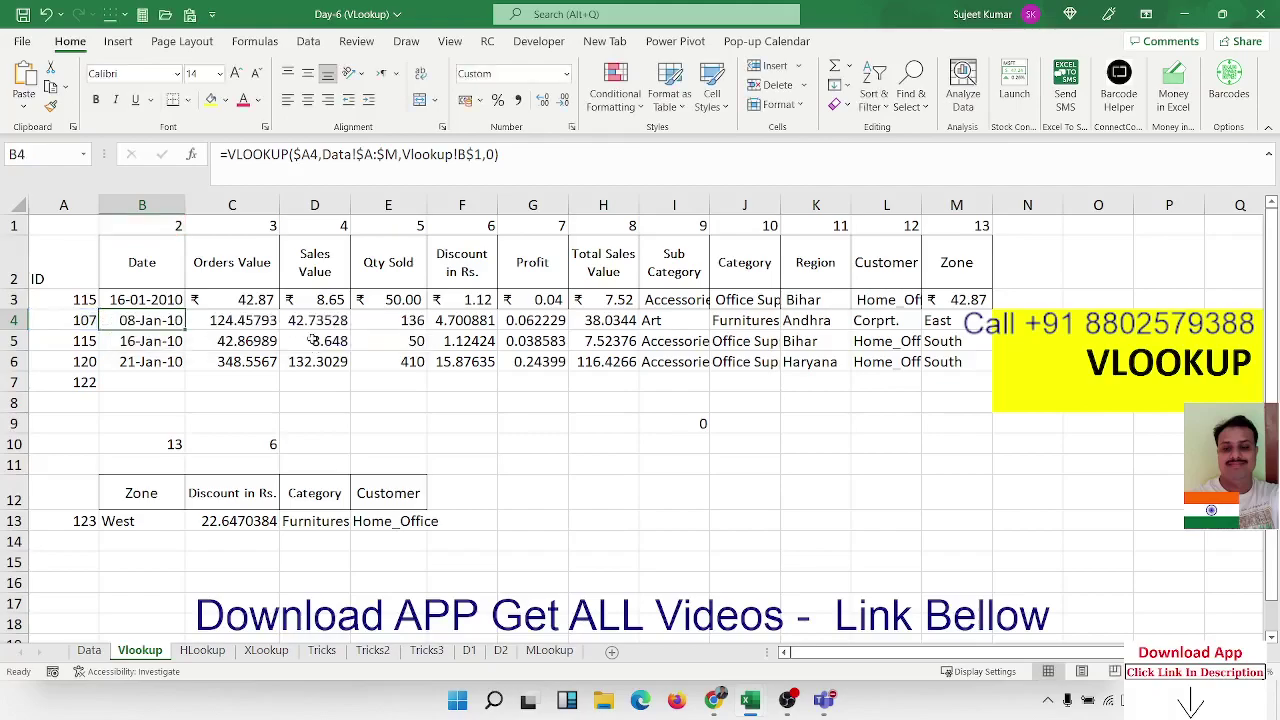
left_click(262, 448)
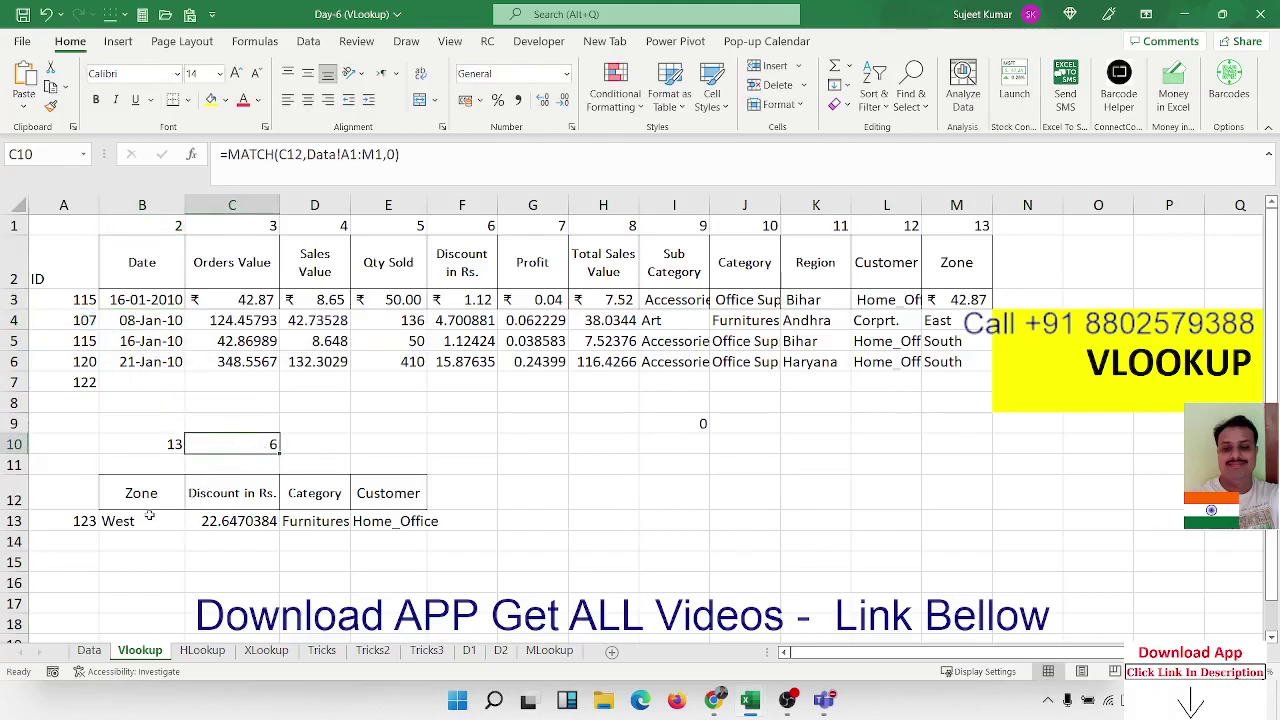
Review the Data sheet headers B1:M1, from Date through Zone, closing the accessibility pane afterwards.
left_click(152, 382)
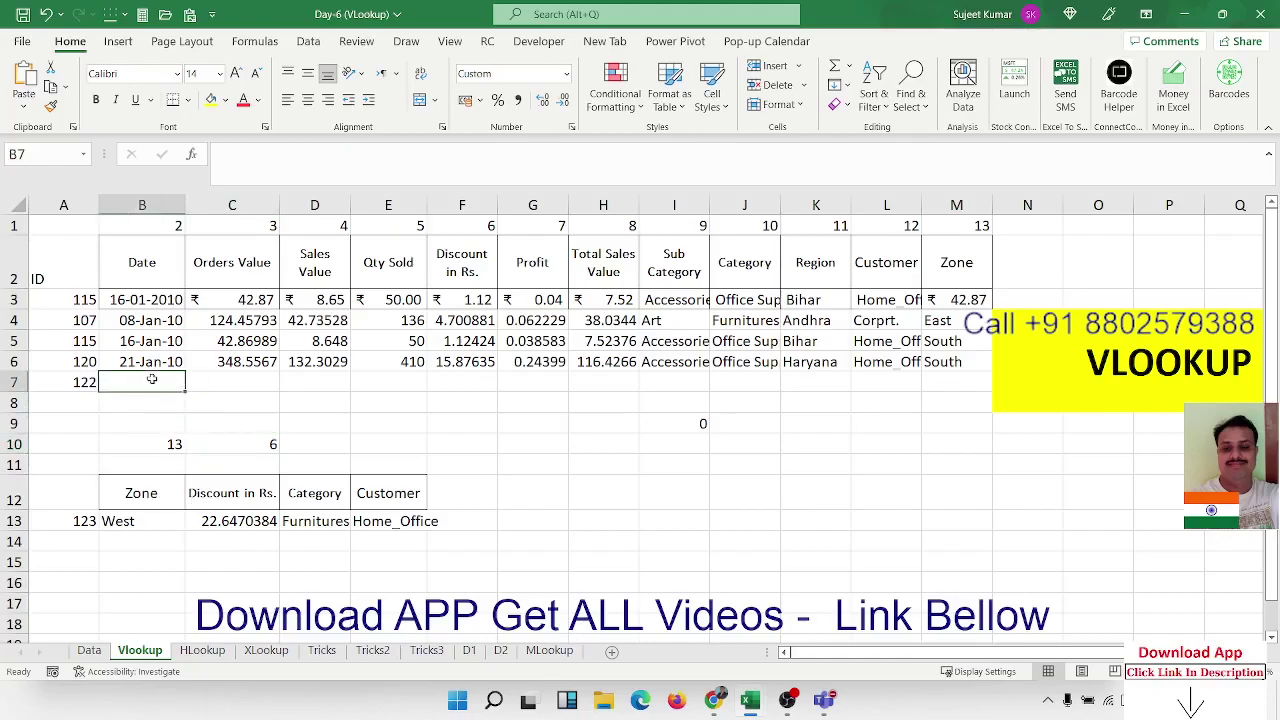
left_click(89, 652)
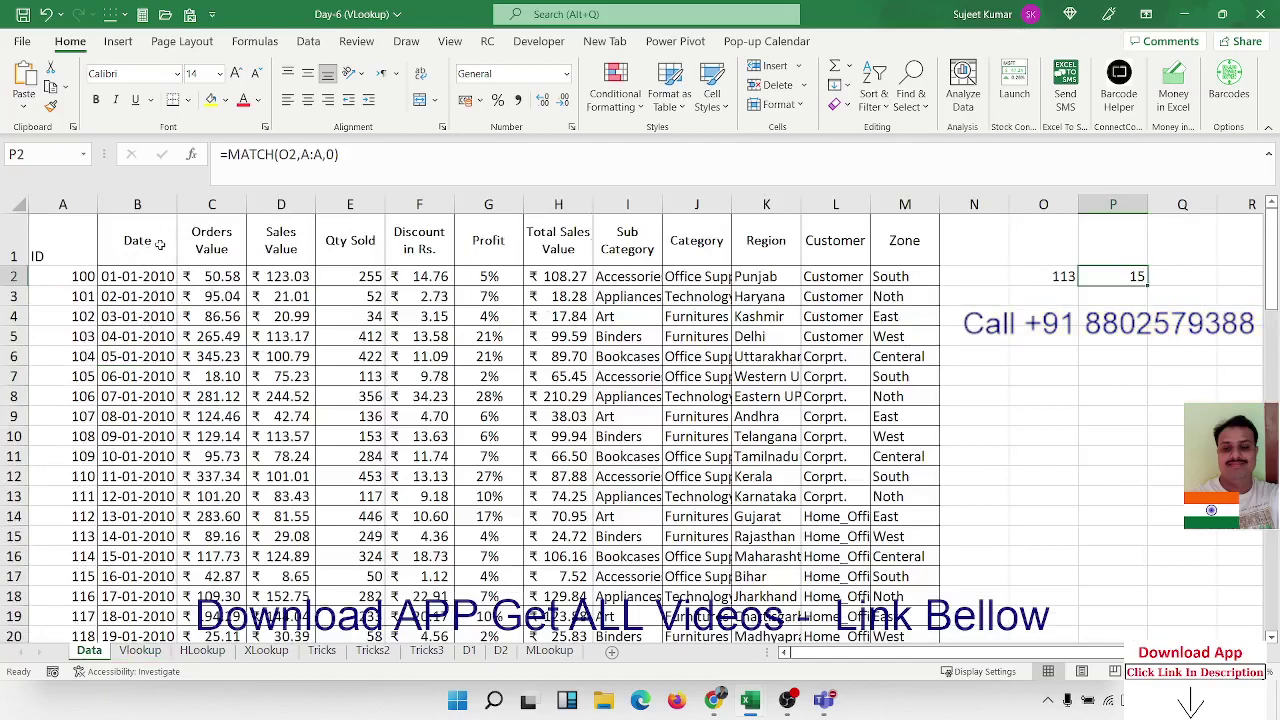
left_click_drag(150, 248, 903, 242)
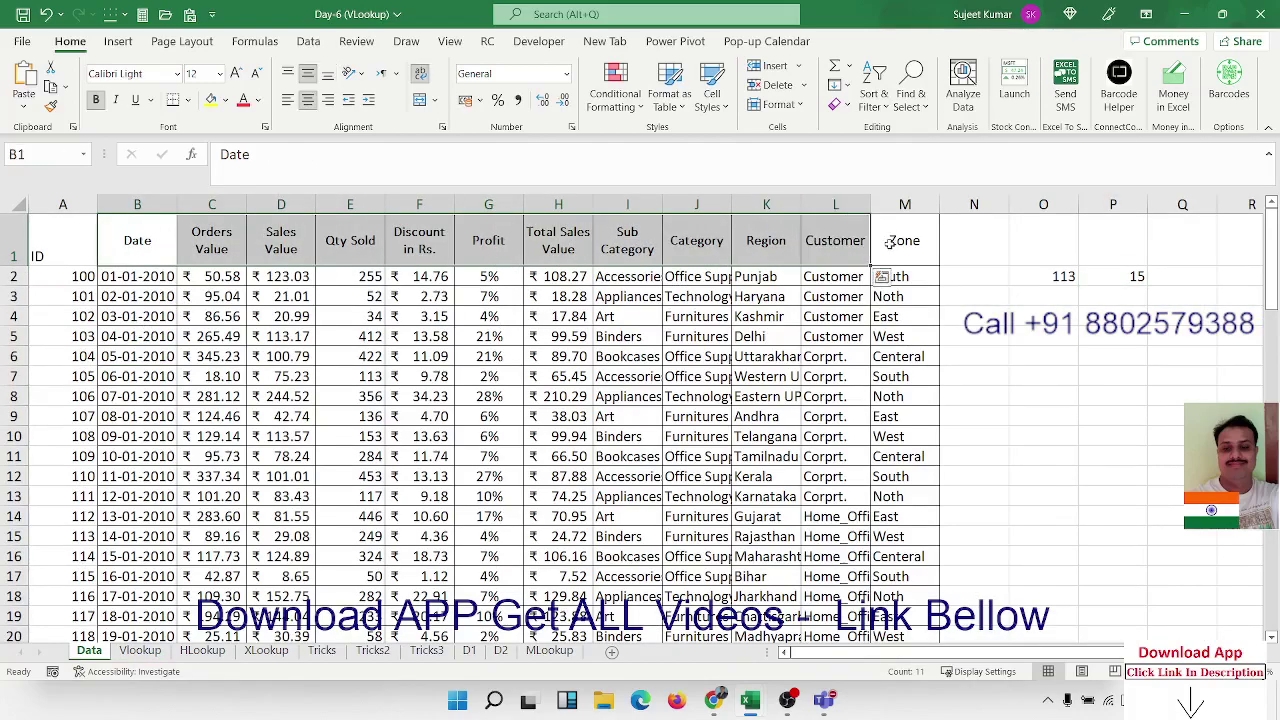
left_click(903, 242)
left_click(425, 250)
left_click(348, 250)
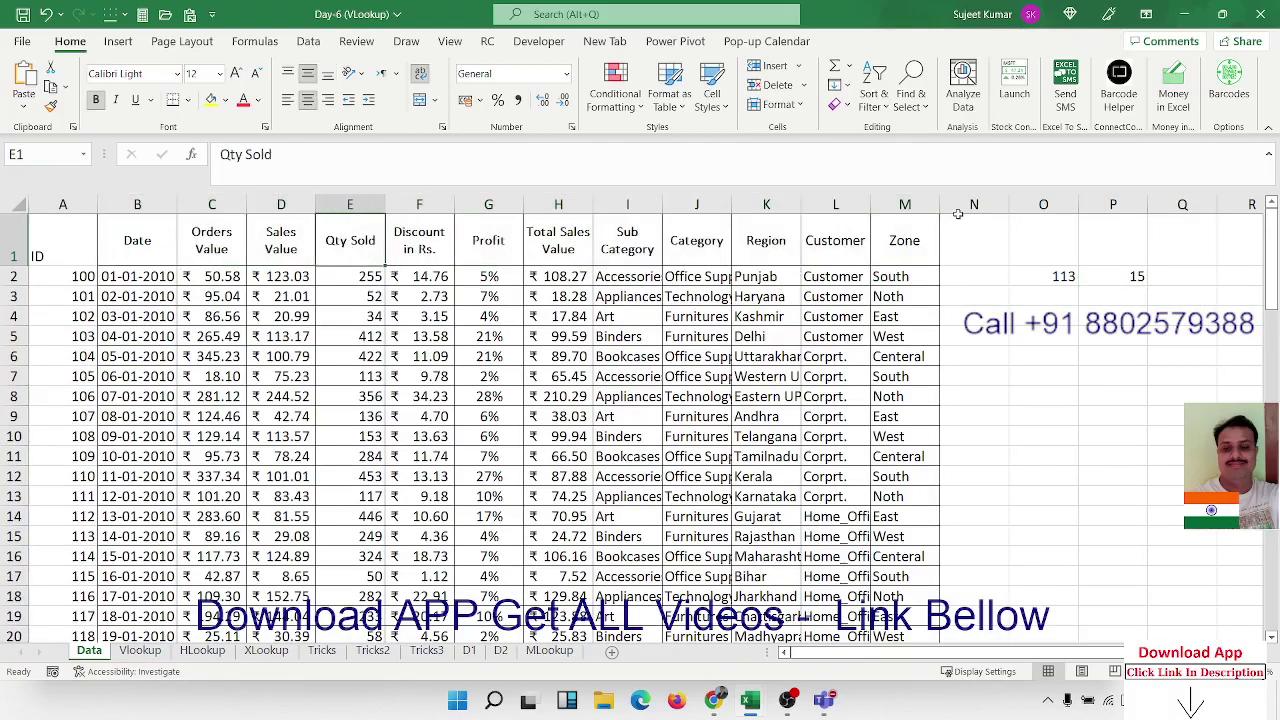
left_click(928, 248)
left_click(140, 671)
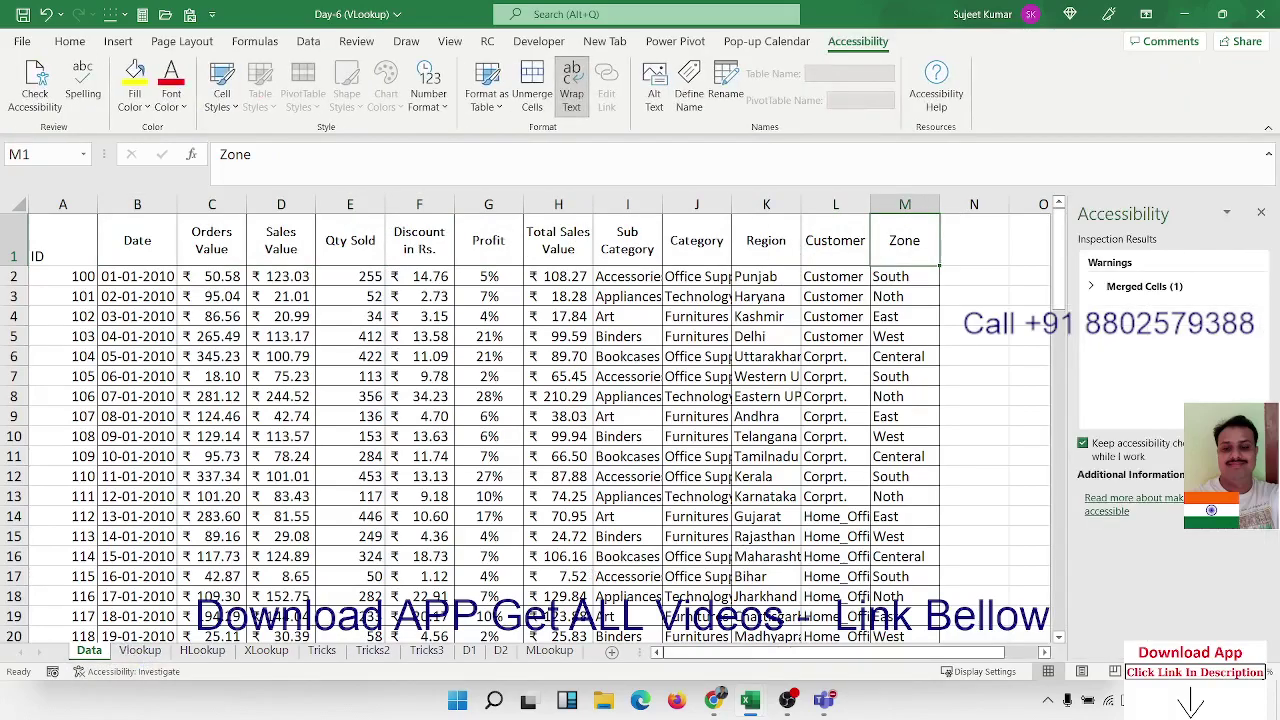
left_click(1261, 212)
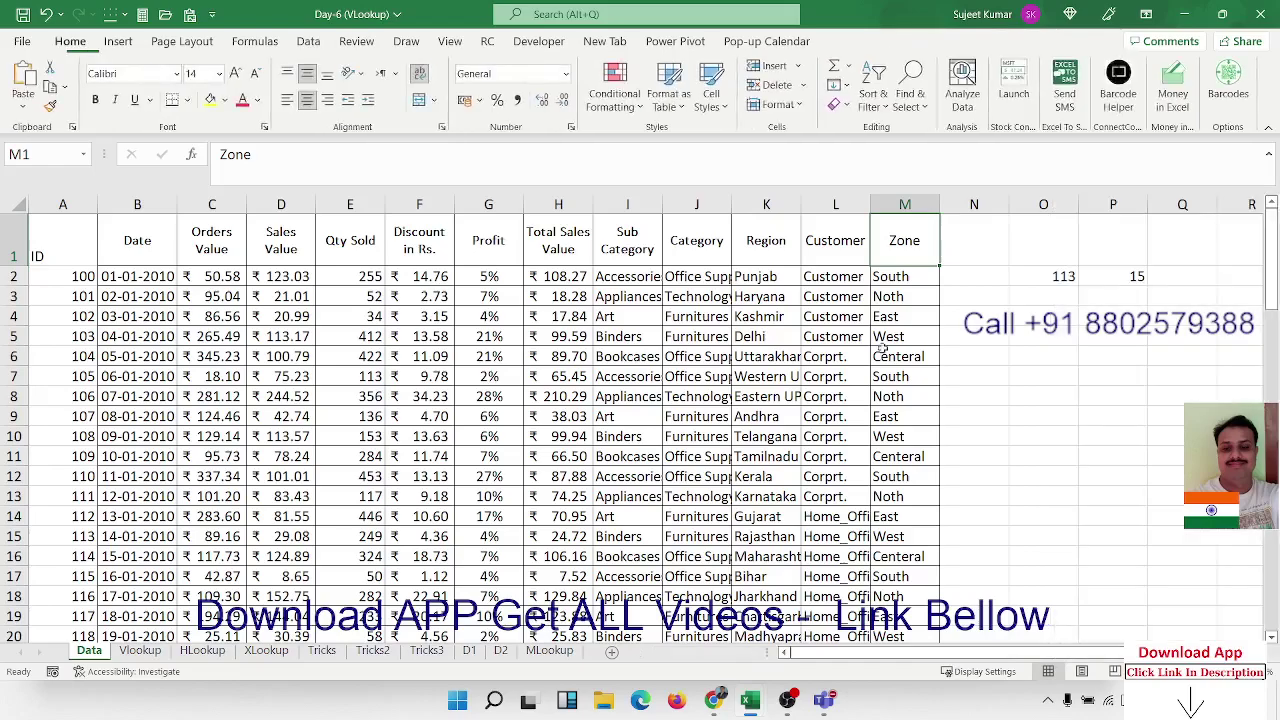
Look over the Vlookup, HLookup and Data sheets, reviewing the ID values in column A.
left_click(150, 651)
left_click(184, 655)
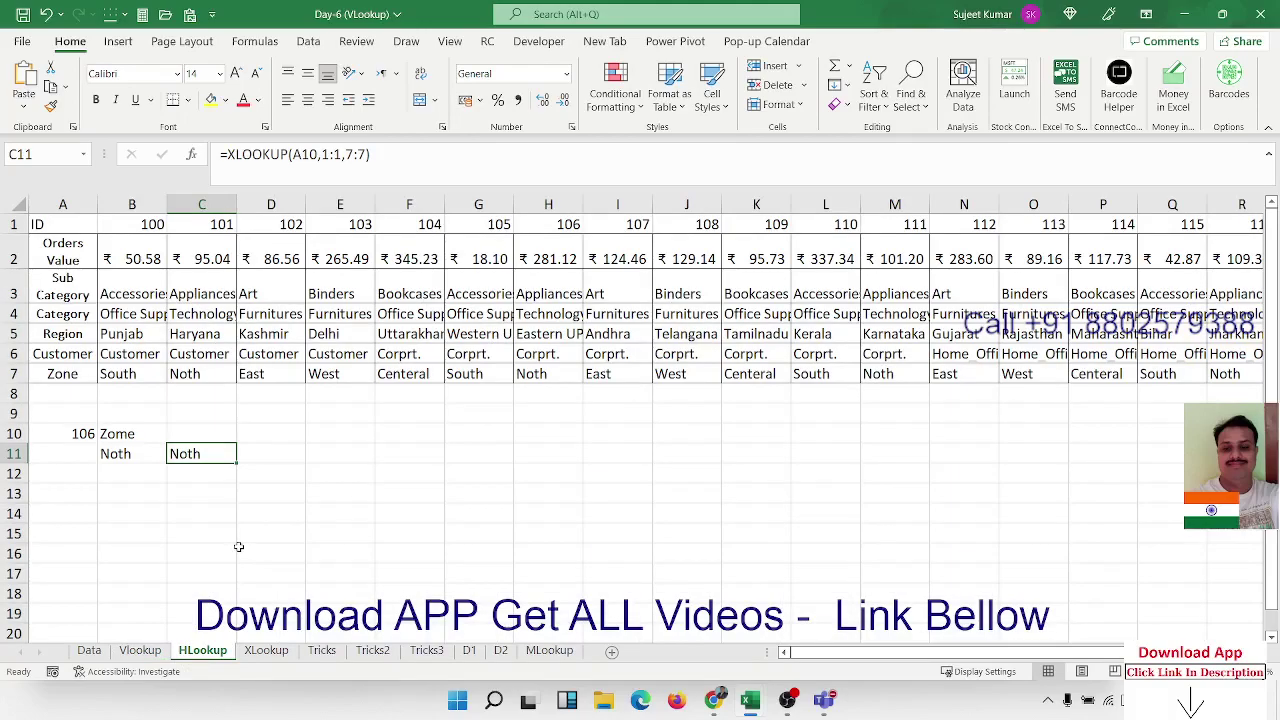
left_click(88, 651)
left_click_drag(76, 250, 76, 526)
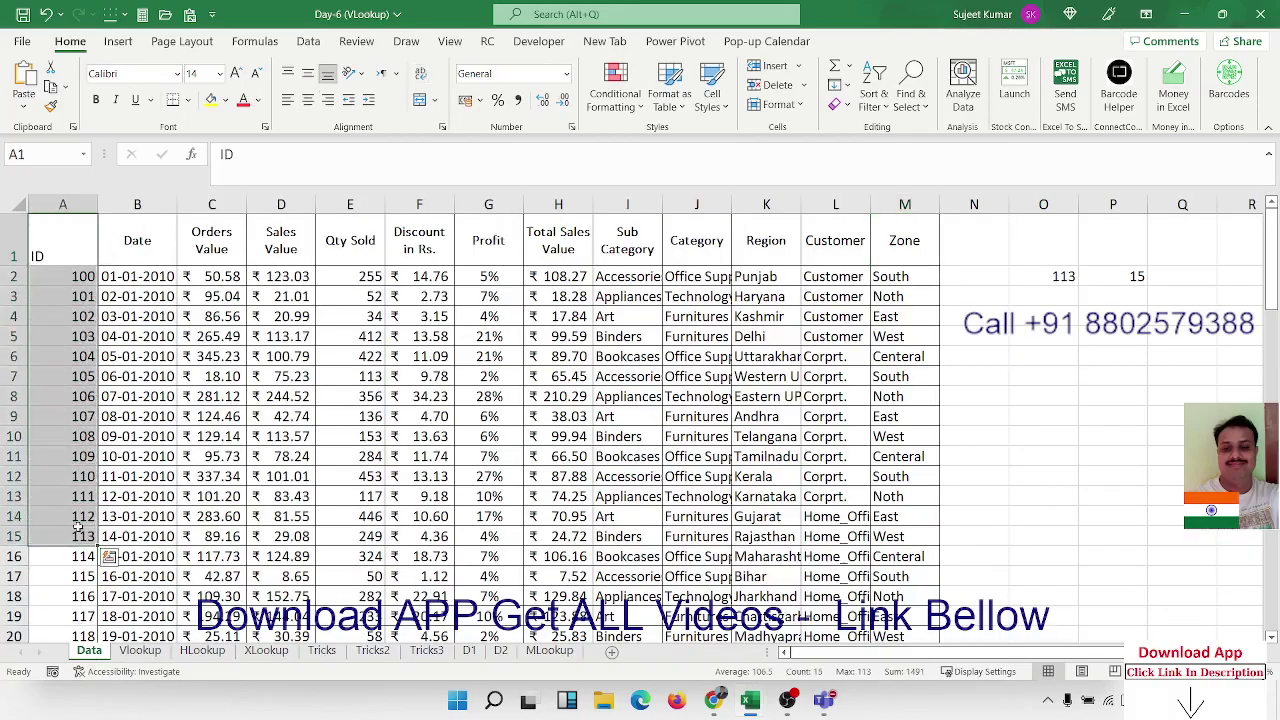
On the HLookup sheet, delete the Noth results in C11 and B11.
left_click(202, 651)
left_click(186, 554)
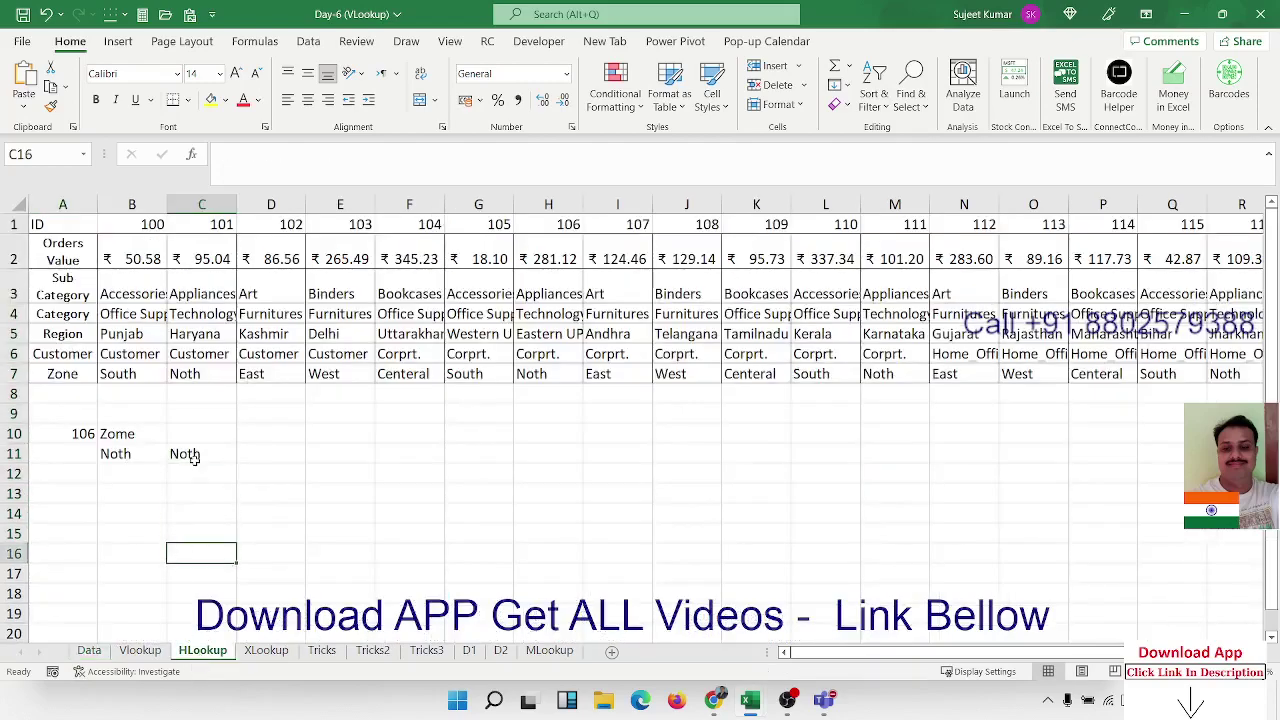
left_click(194, 457)
key("Delete")
key("Left")
key("Delete")
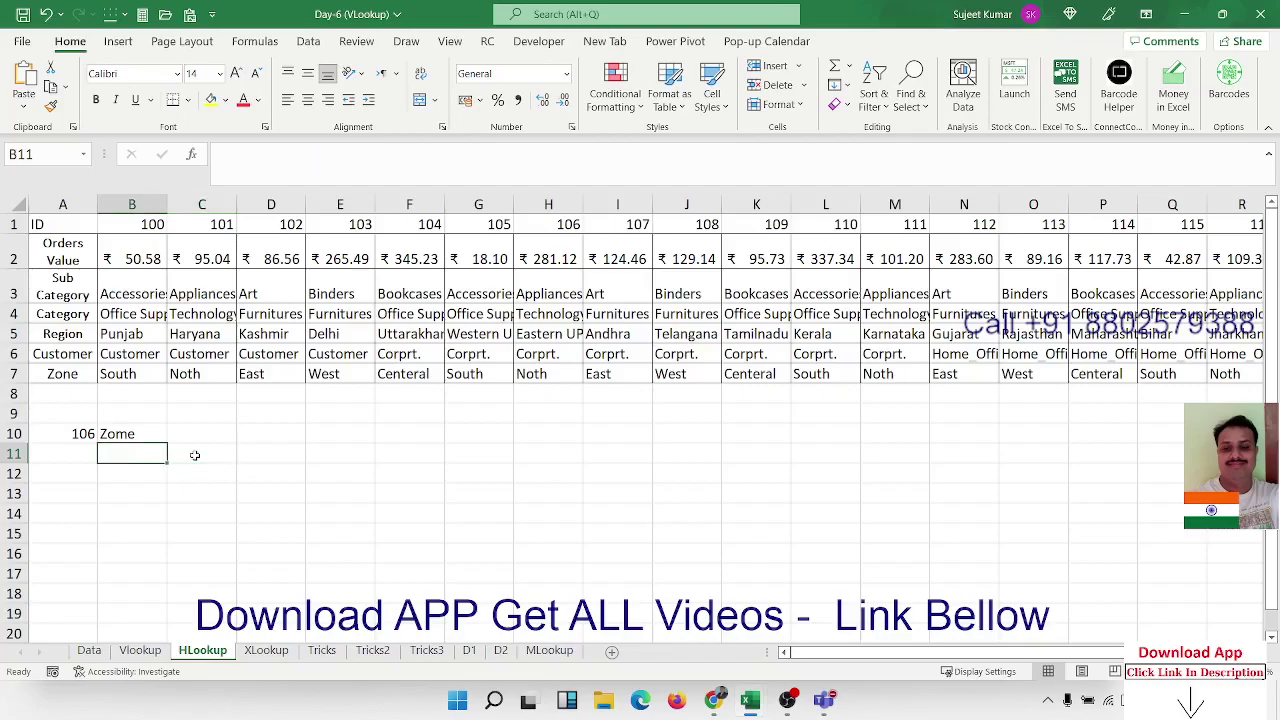
Review the row 1 IDs and column A labels, then select the Zome label in B10.
left_click_drag(72, 226, 960, 202)
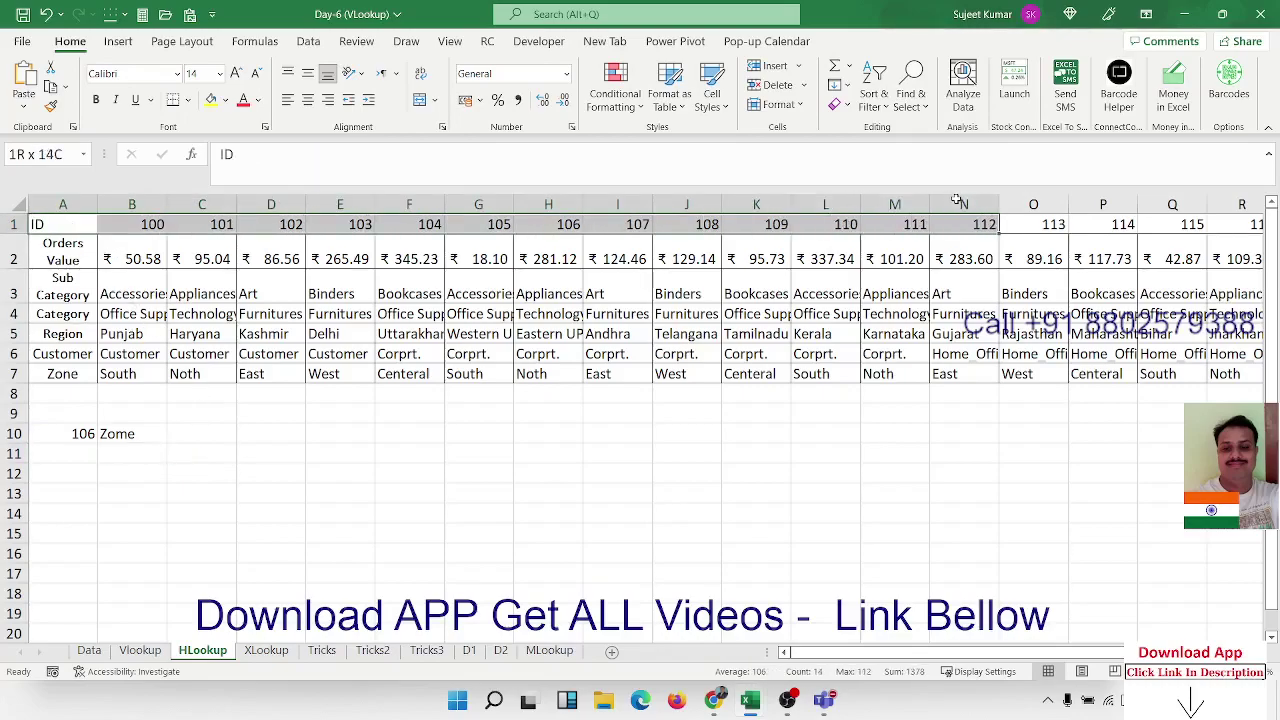
mouse_move(62, 224)
left_mouse_down()
mouse_move(38, 360)
mouse_move(150, 226)
left_mouse_up()
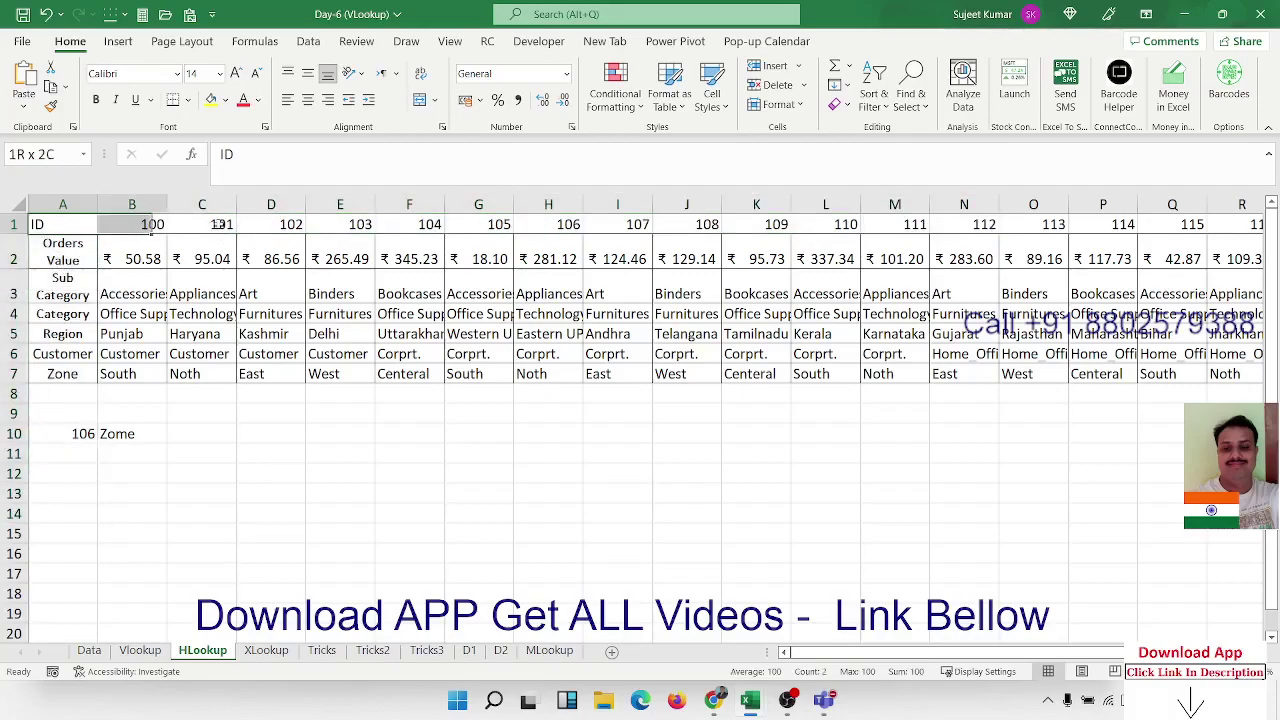
left_click(145, 436)
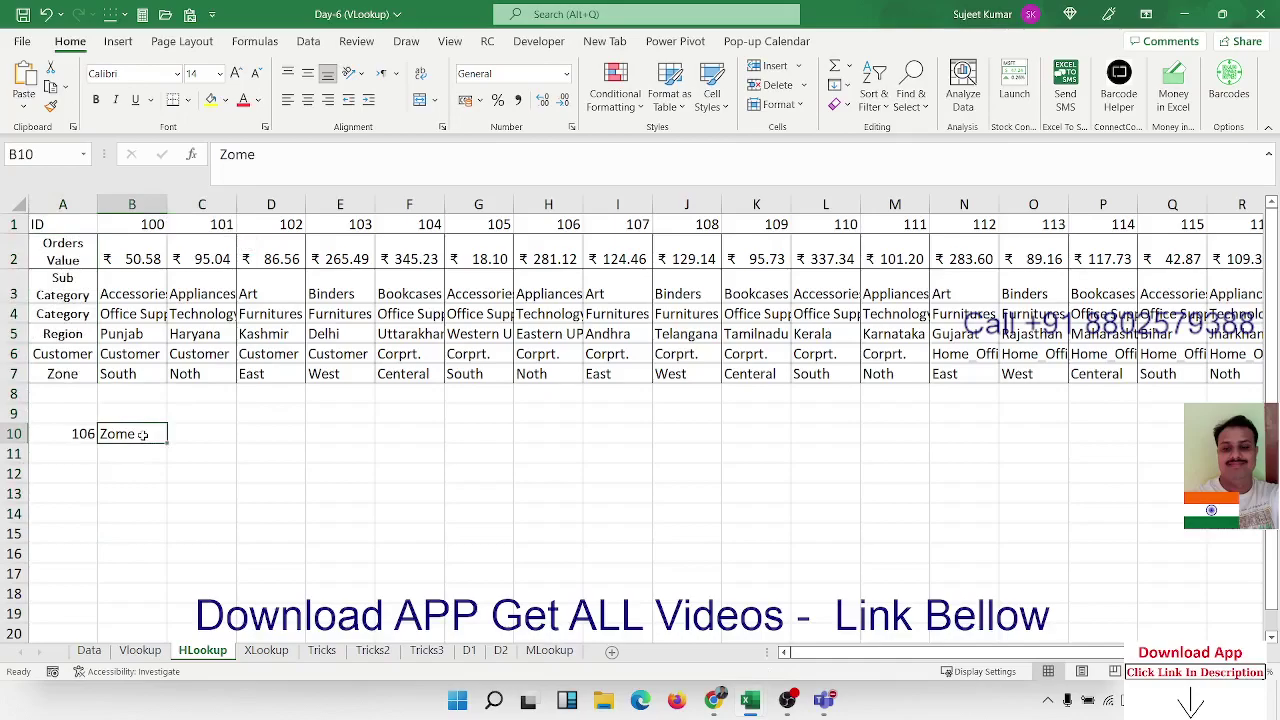
Correct the B10 label from Zome to Zone.
double_click(143, 435)
key("BackSpace")
key("BackSpace")
type("n")
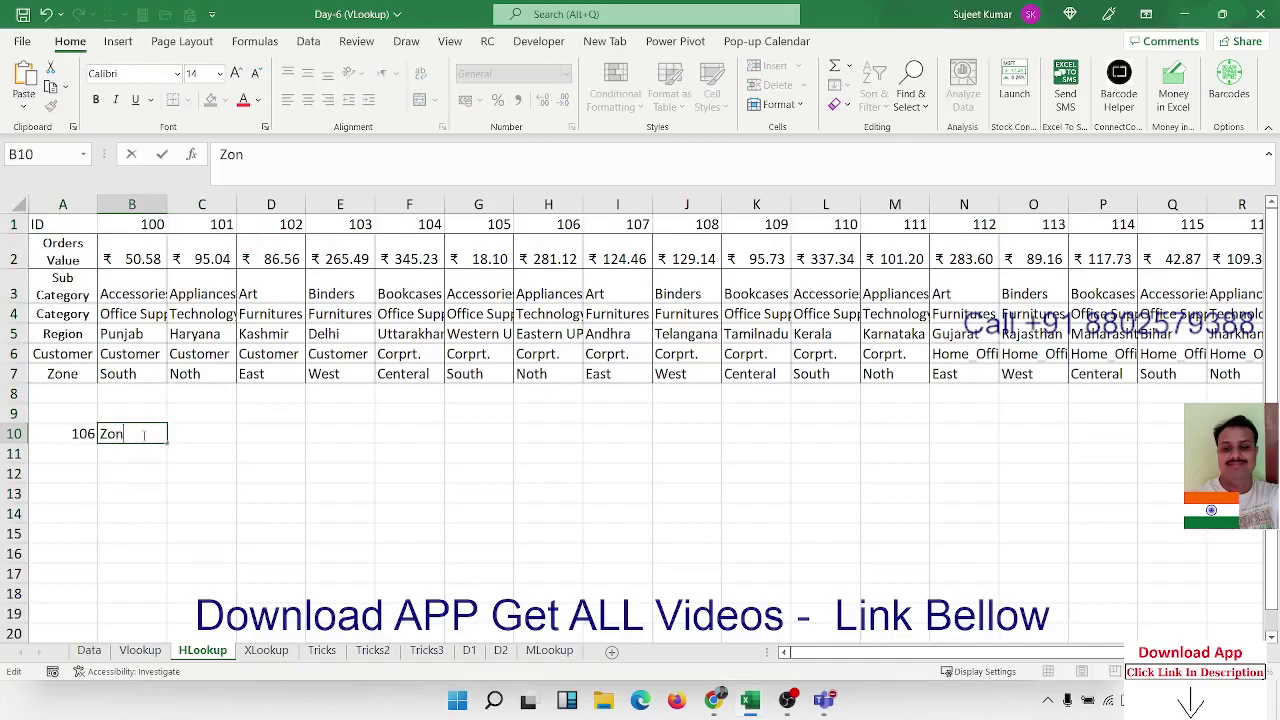
type("e")
key("Return")
Type =HLOOKUP(A10,1:7,7,0) into B11 to fetch the zone for ID 106.
type("=")
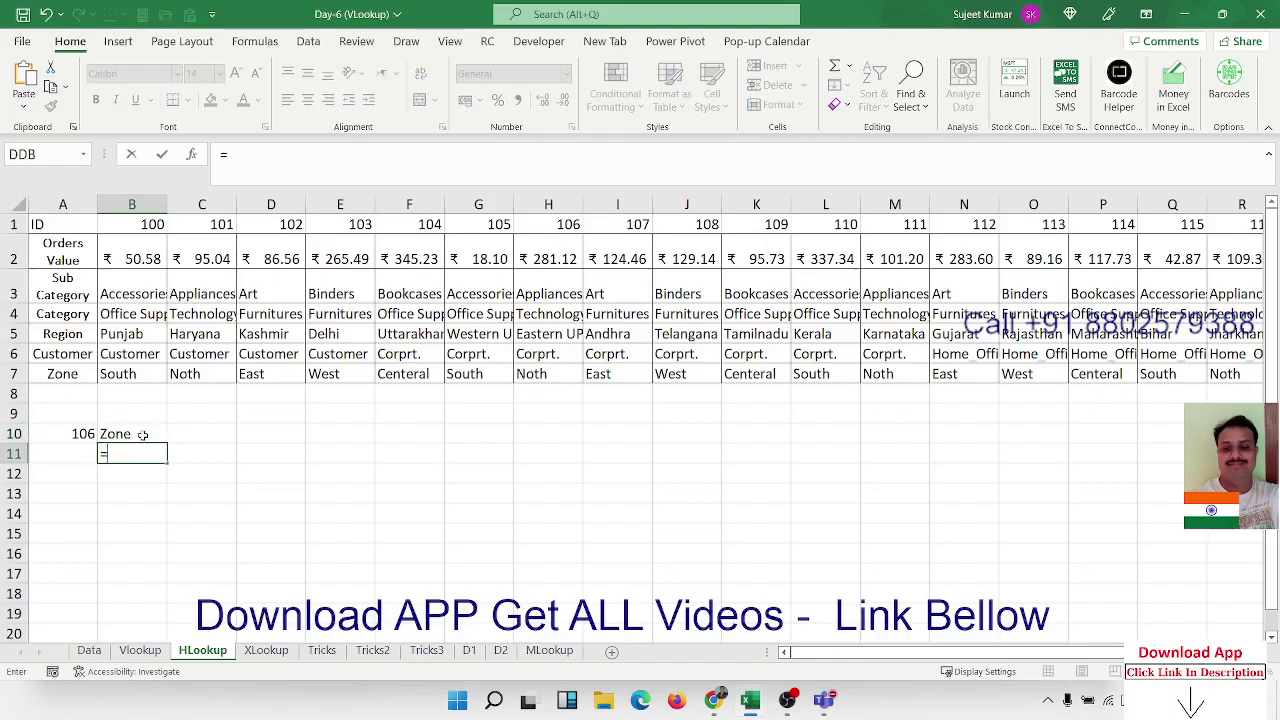
type("hl")
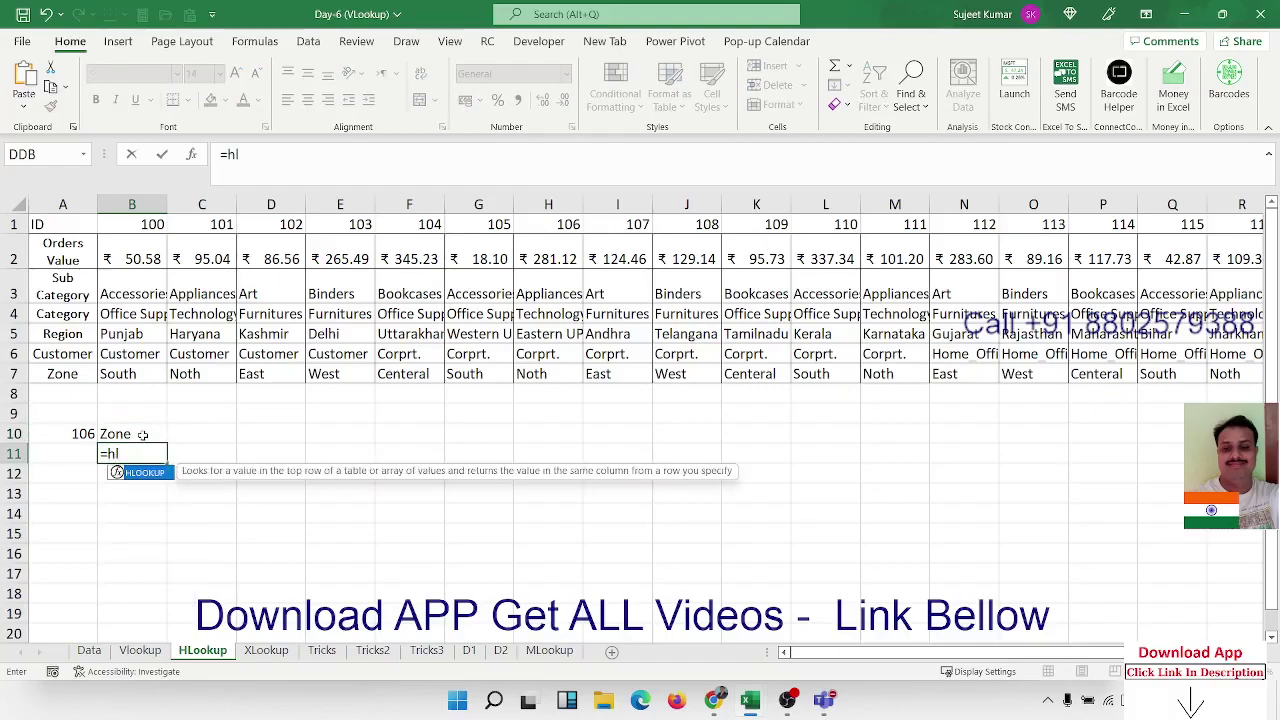
key("Tab")
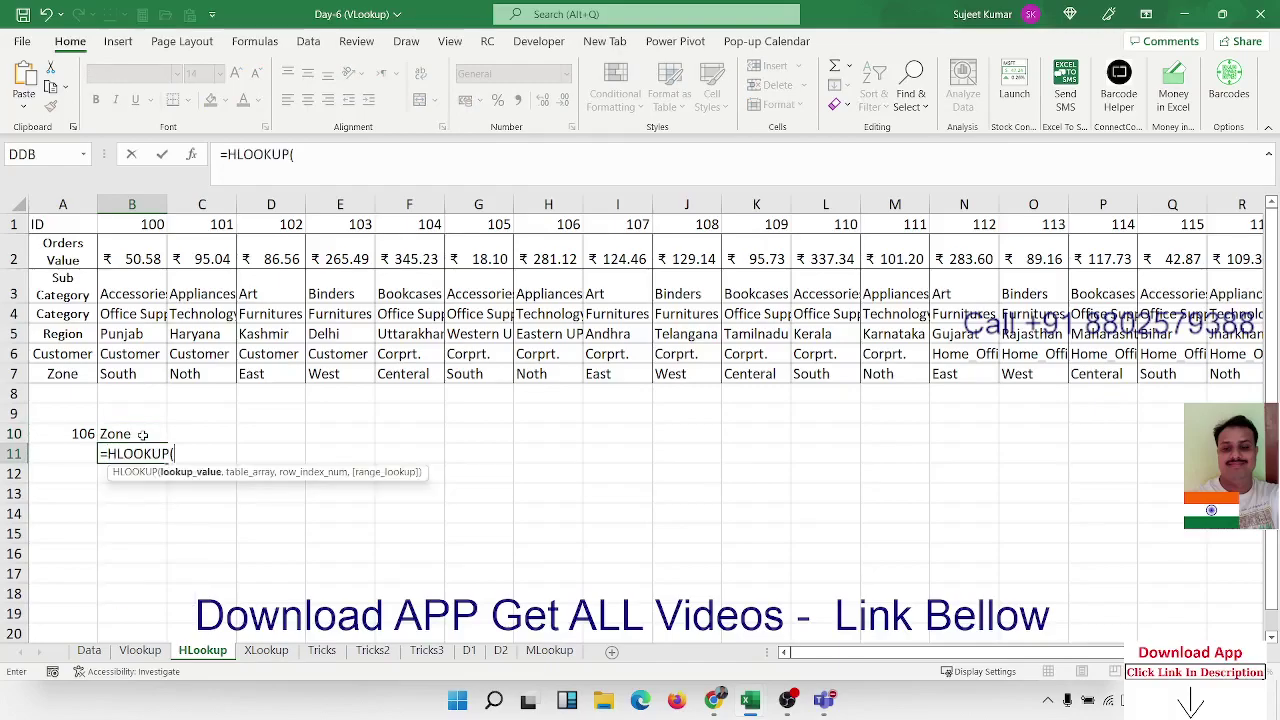
left_click(88, 433)
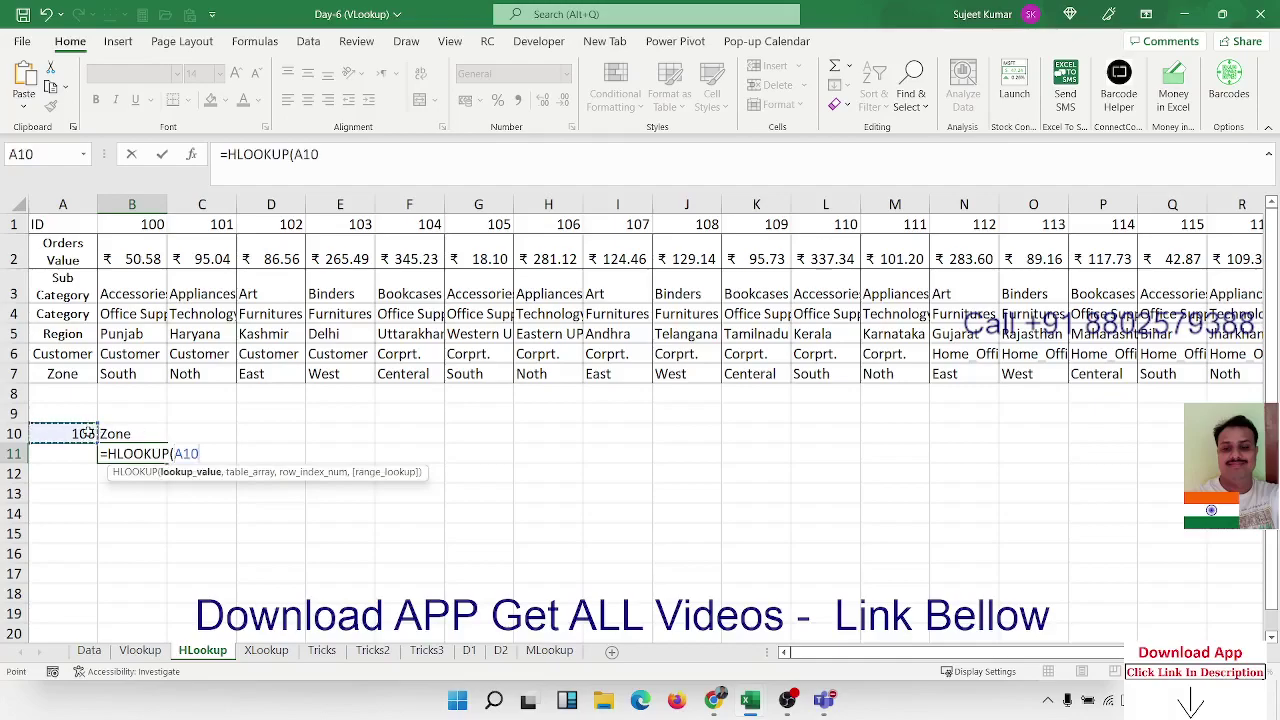
type(",")
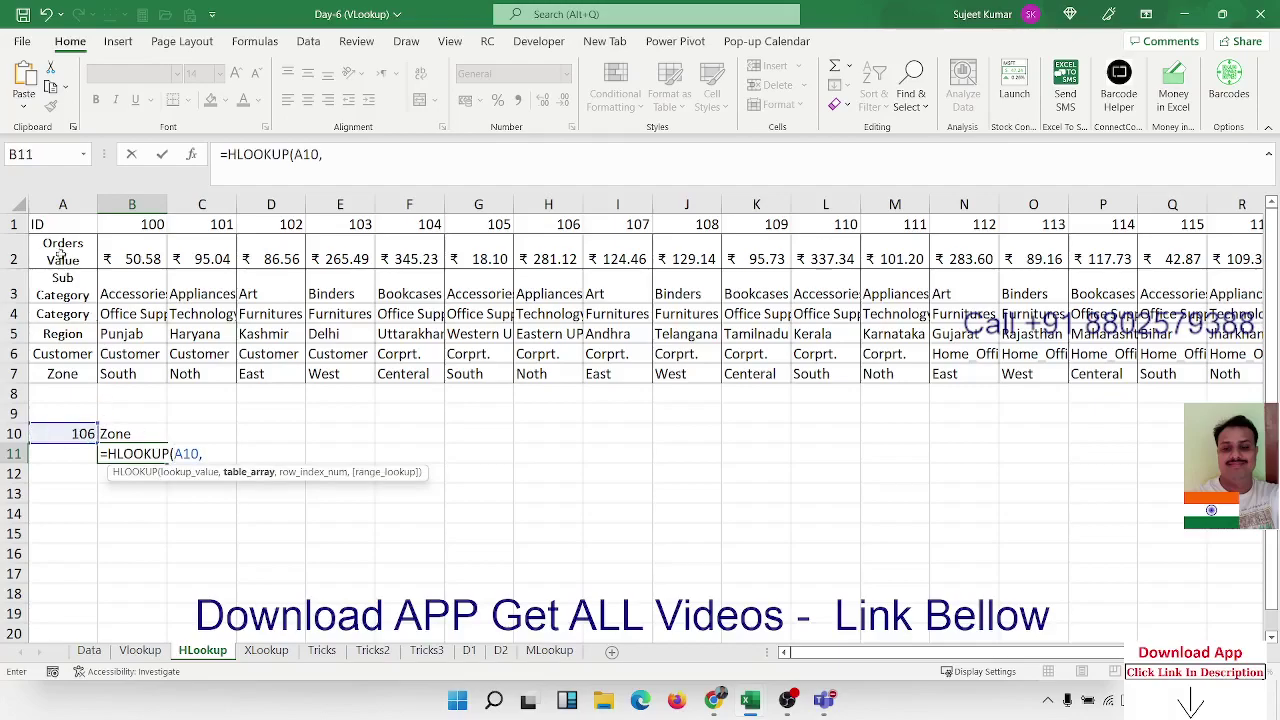
left_click_drag(23, 221, 14, 372)
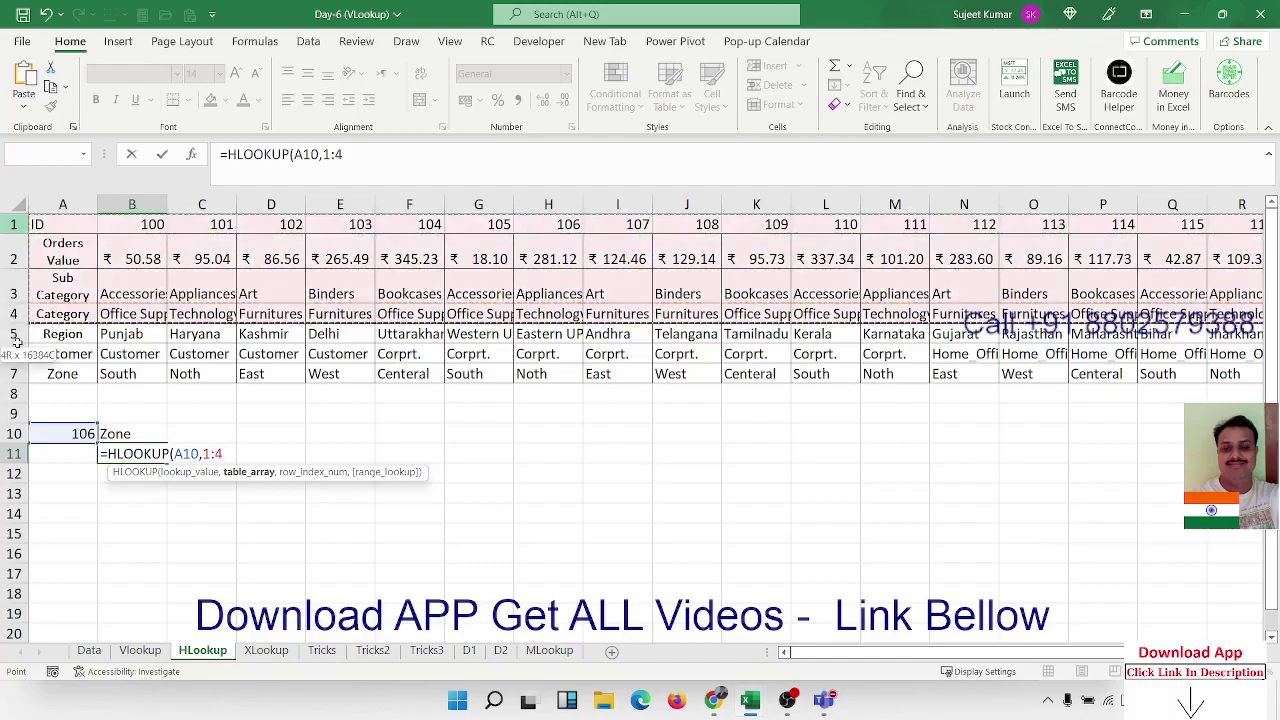
type(",")
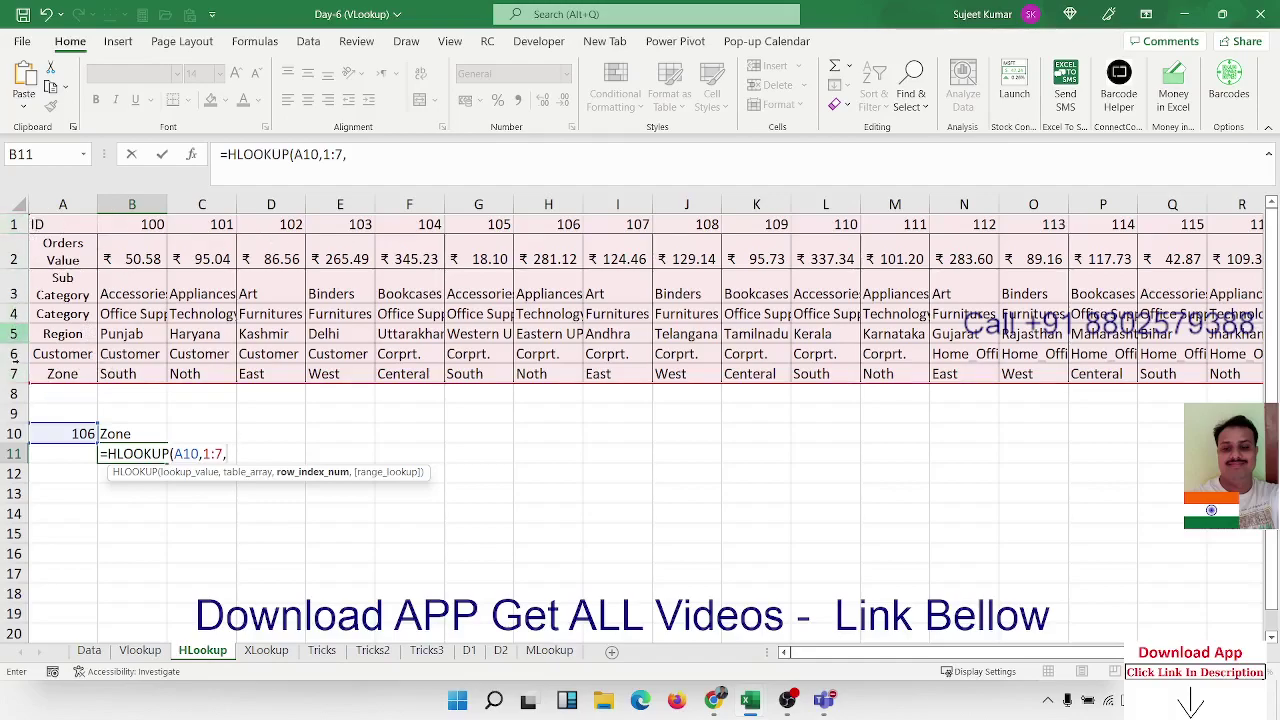
type("7,0")
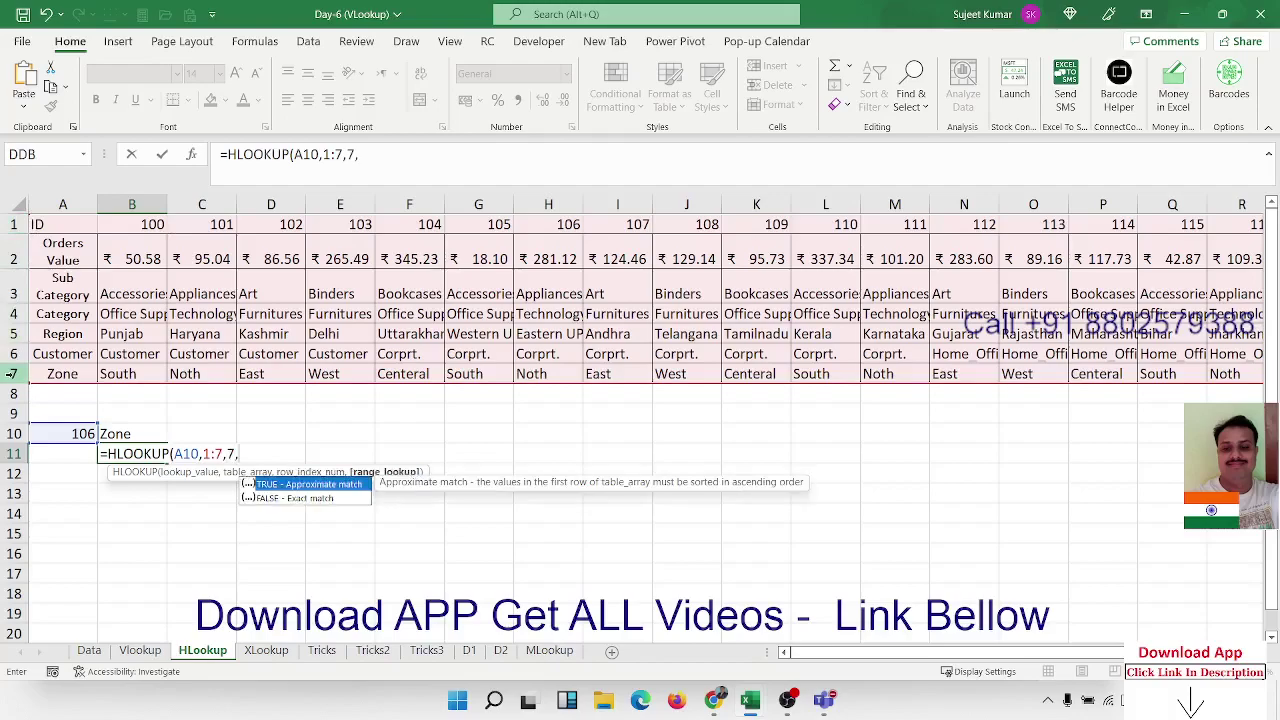
Commit the HLOOKUP, then change the ID in A10 to 101 and then 102.
key("Return")
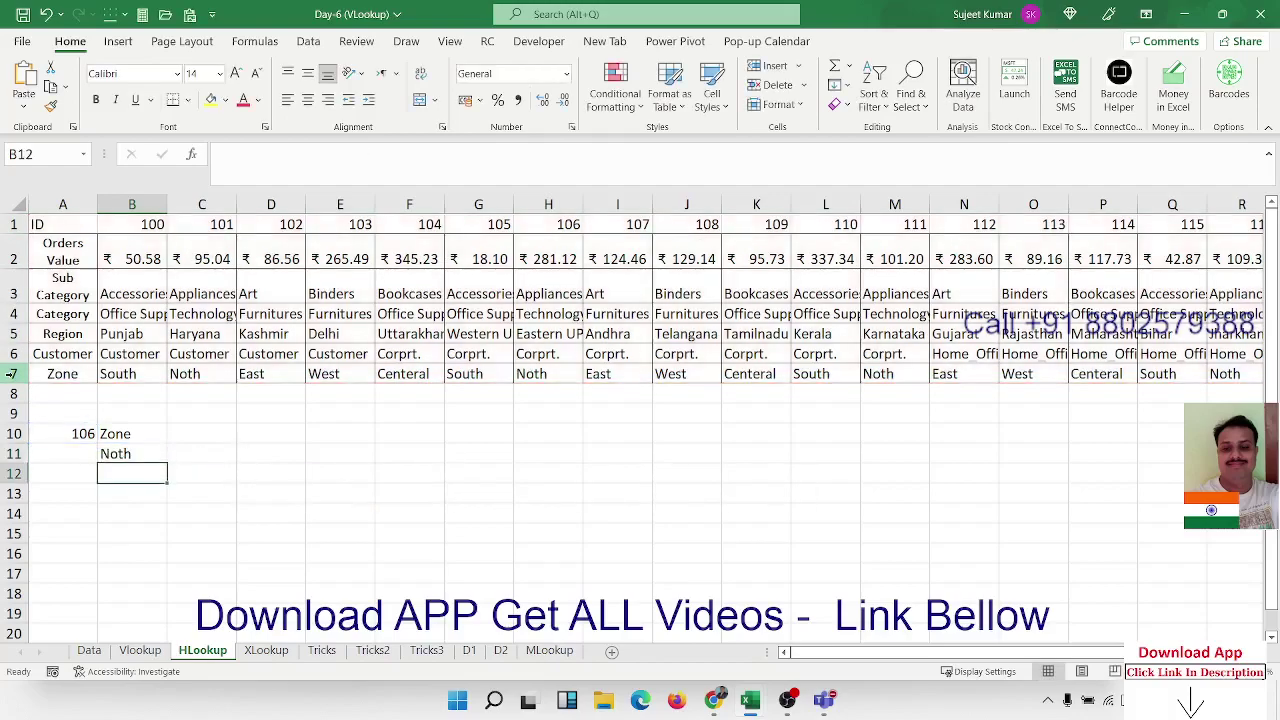
key("Up")
key("Up")
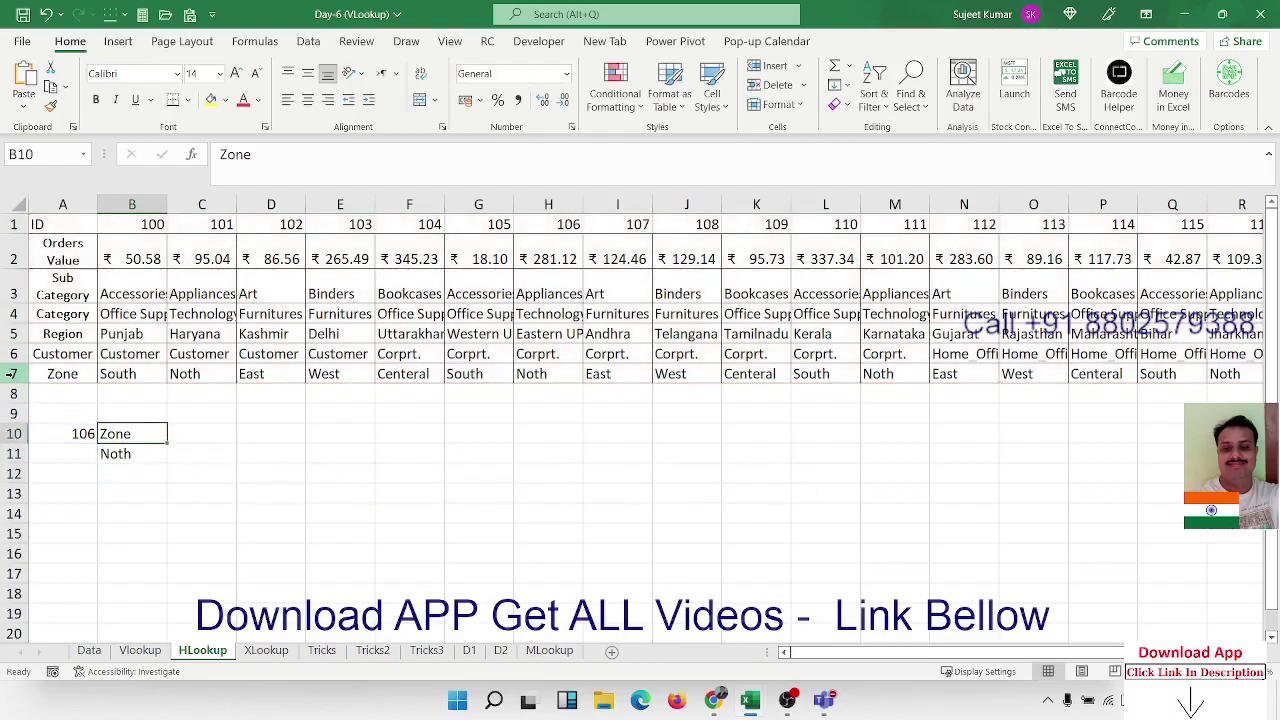
key("Left")
type("101")
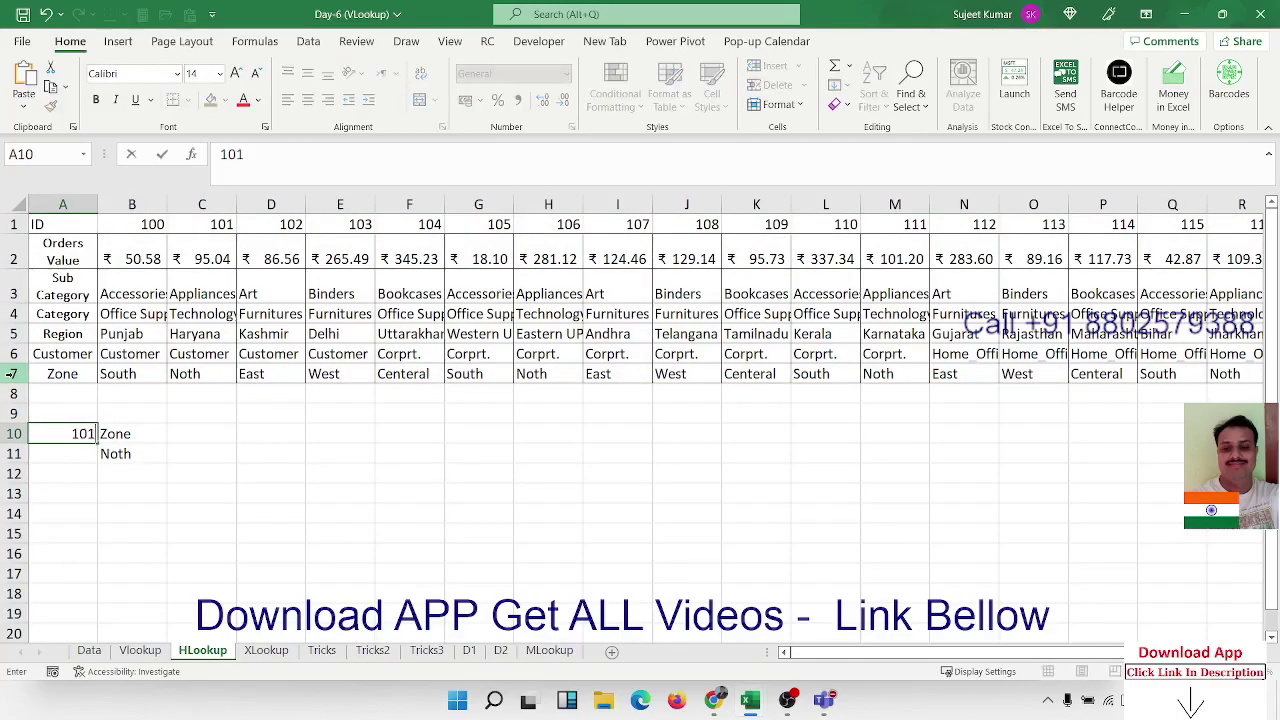
key("Return")
key("Up")
type("10")
type("2")
key("Return")
Recheck B11's HLOOKUP formula, which now returns East for ID 102.
left_click(132, 454)
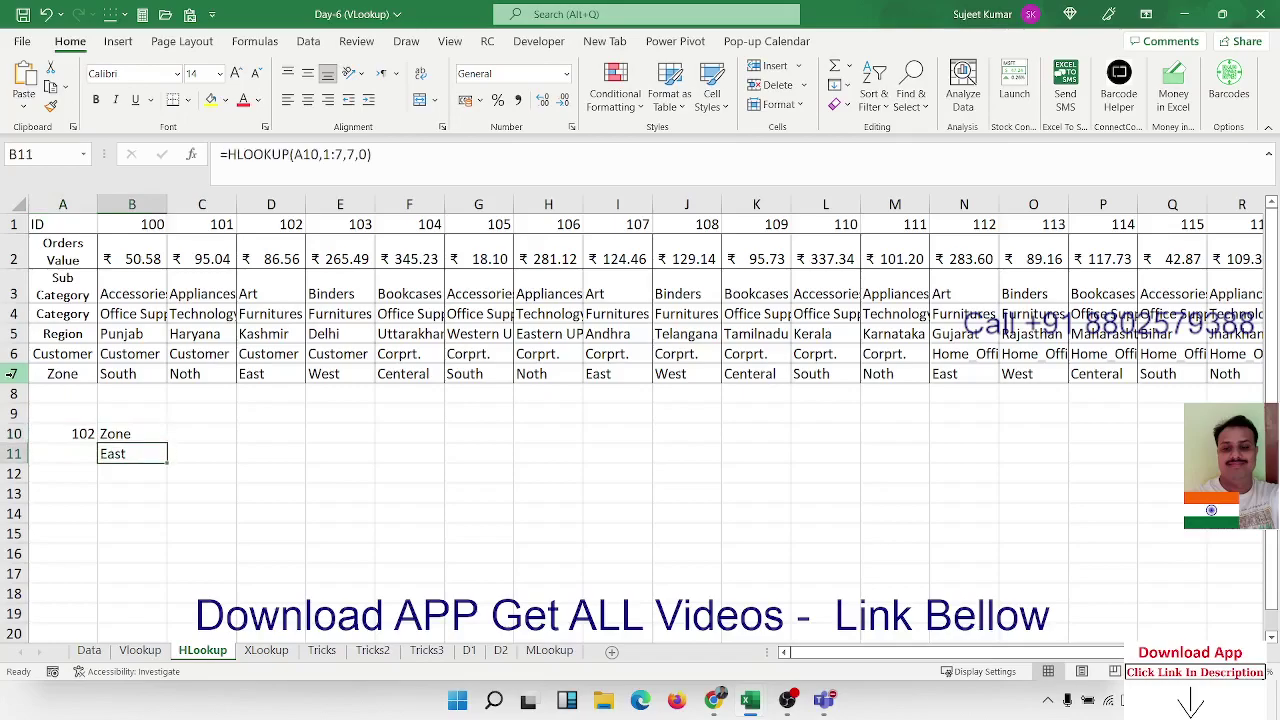
key("F2")
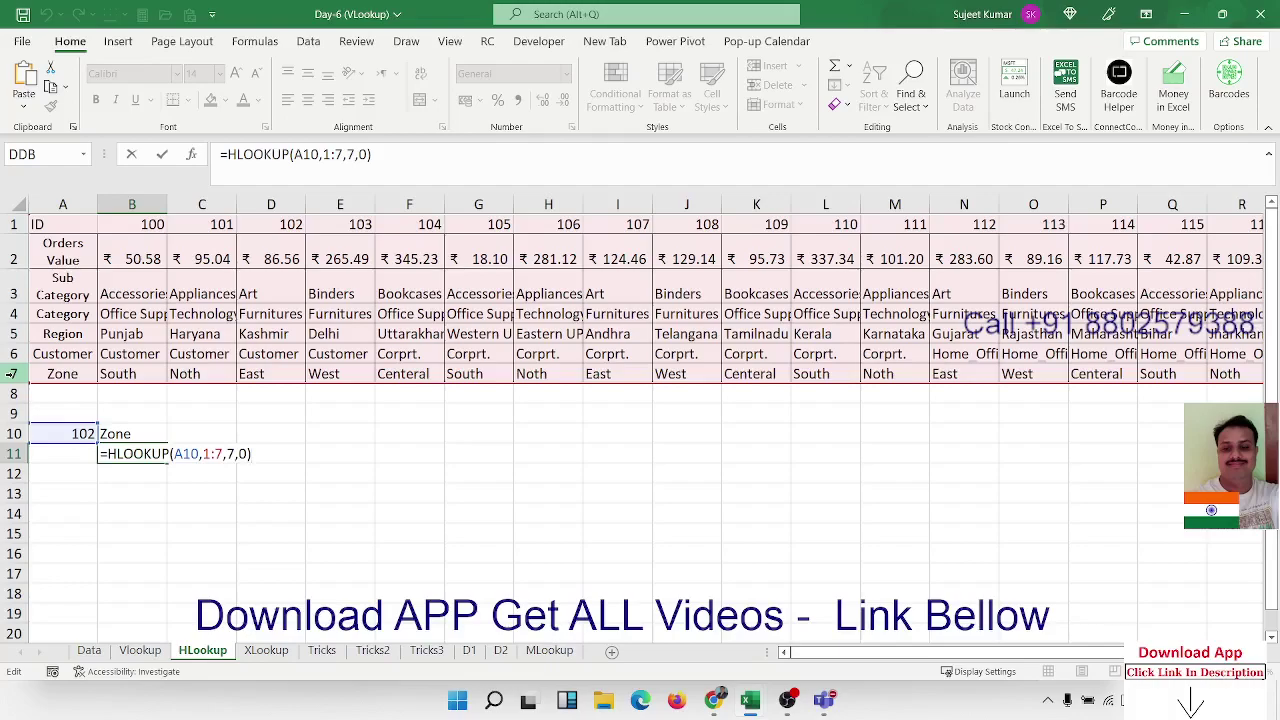
key("ctrl+Return")
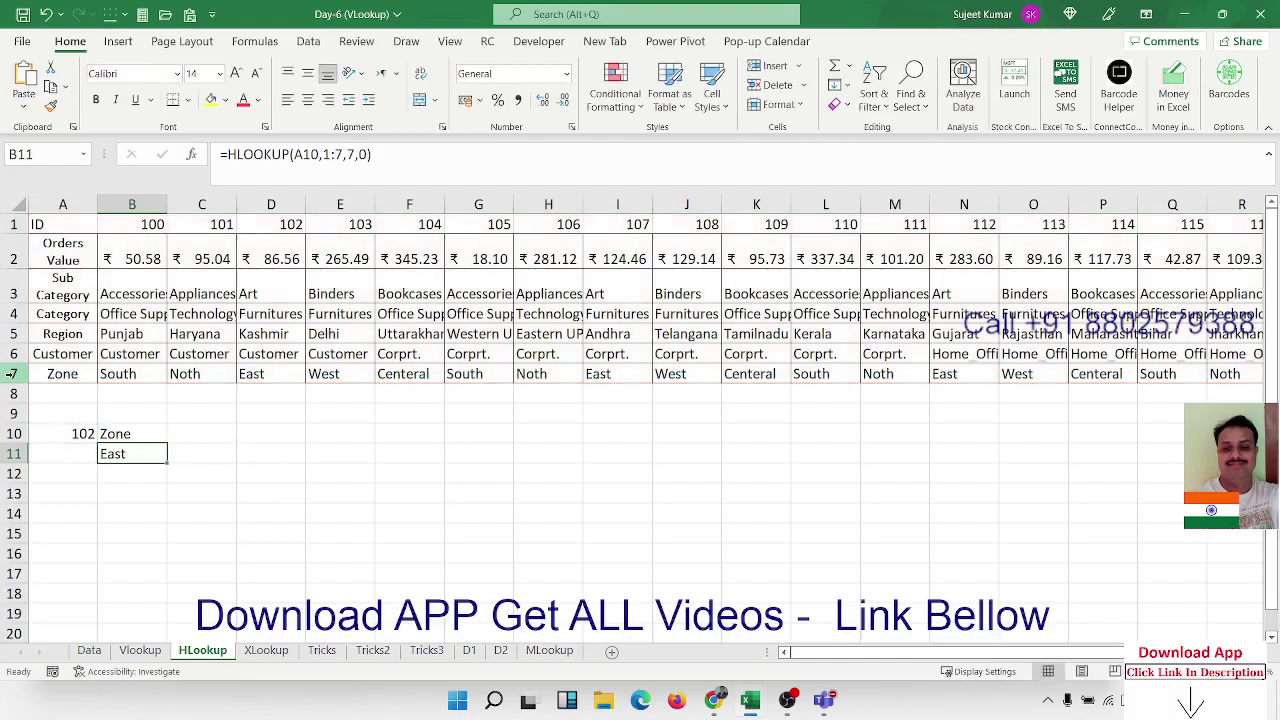
On the XLookup sheet, delete the old lookup results in B16:G18.
left_click(290, 653)
left_click(454, 566)
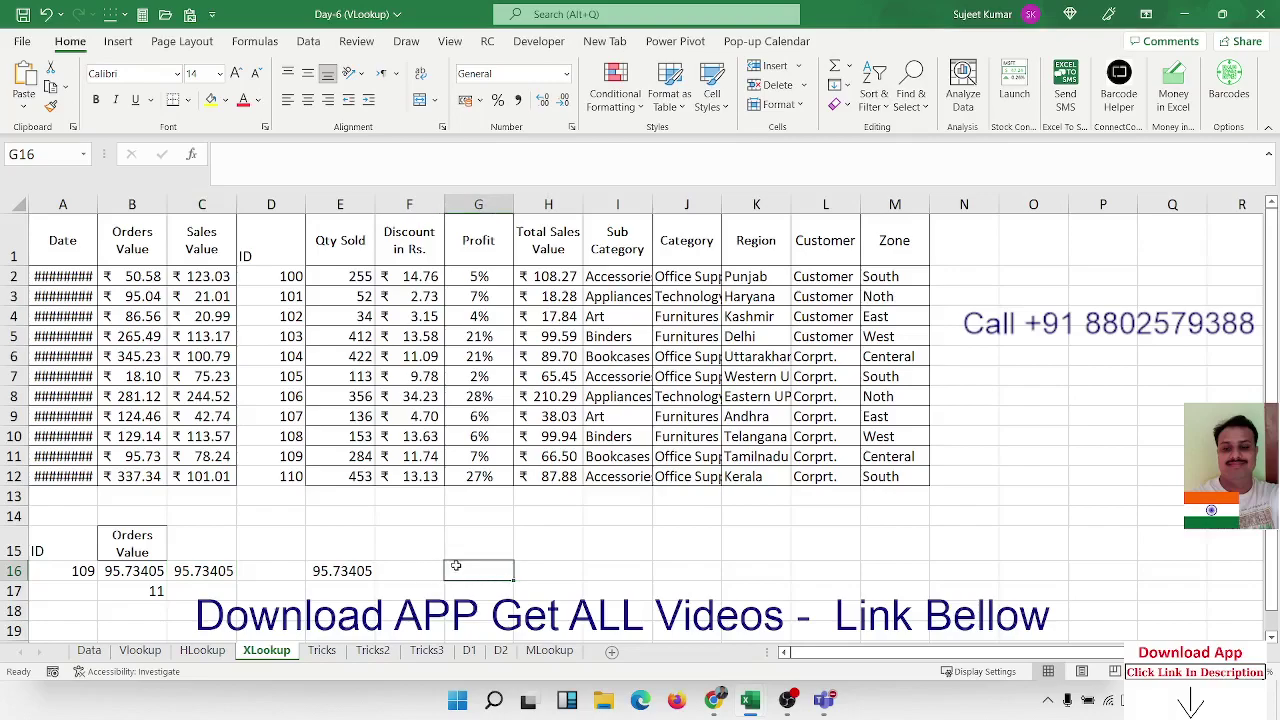
scroll(455, 566, "down", 3)
left_click(155, 371)
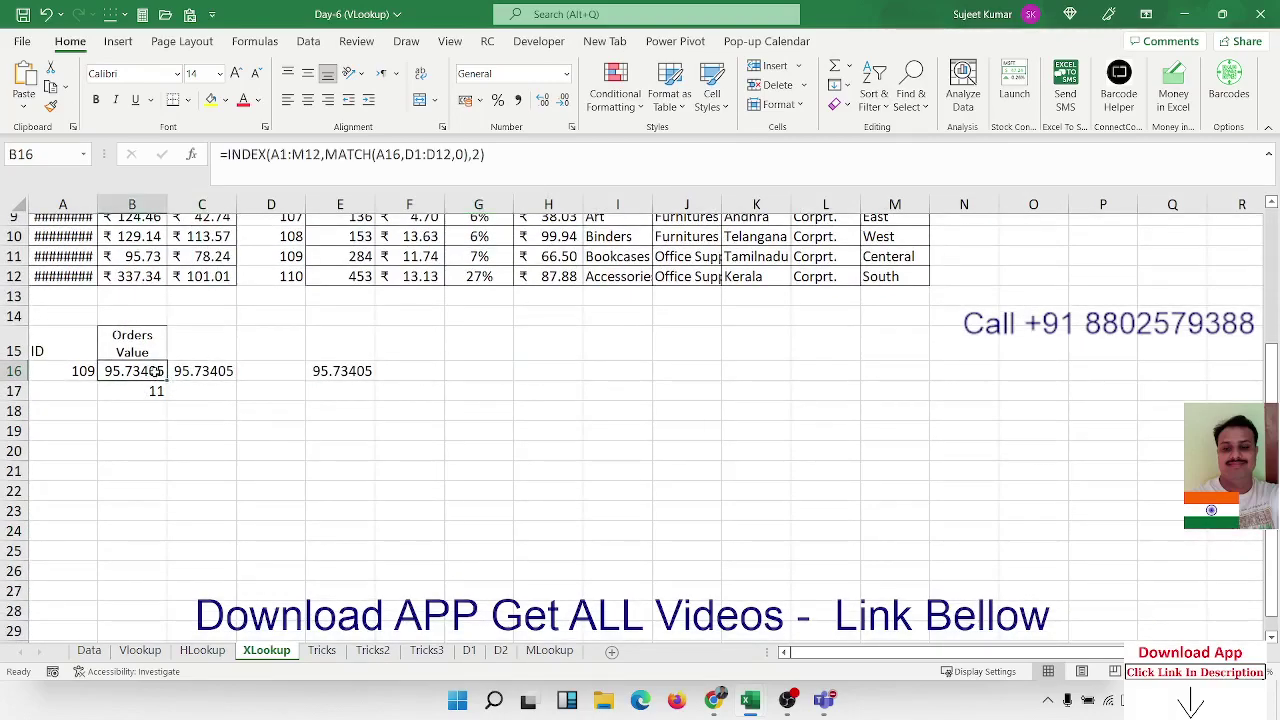
left_click_drag(155, 371, 446, 410)
key("Delete")
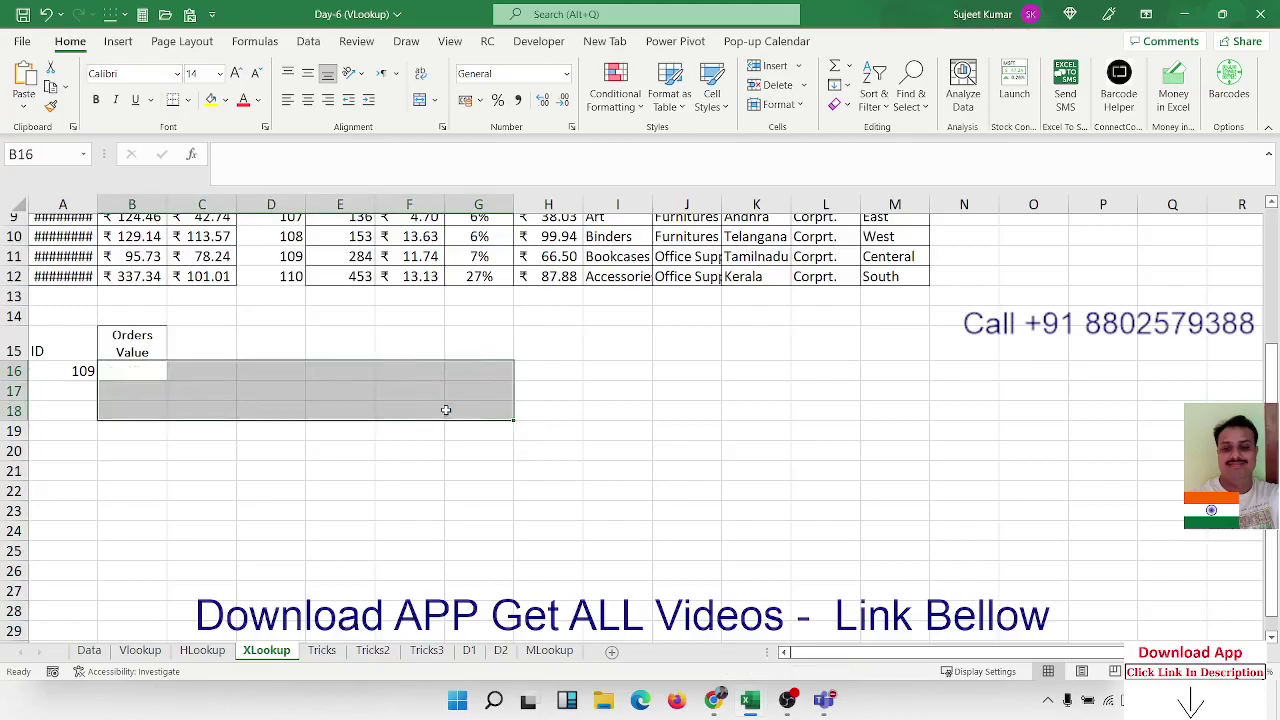
scroll(183, 337, "up", 3)
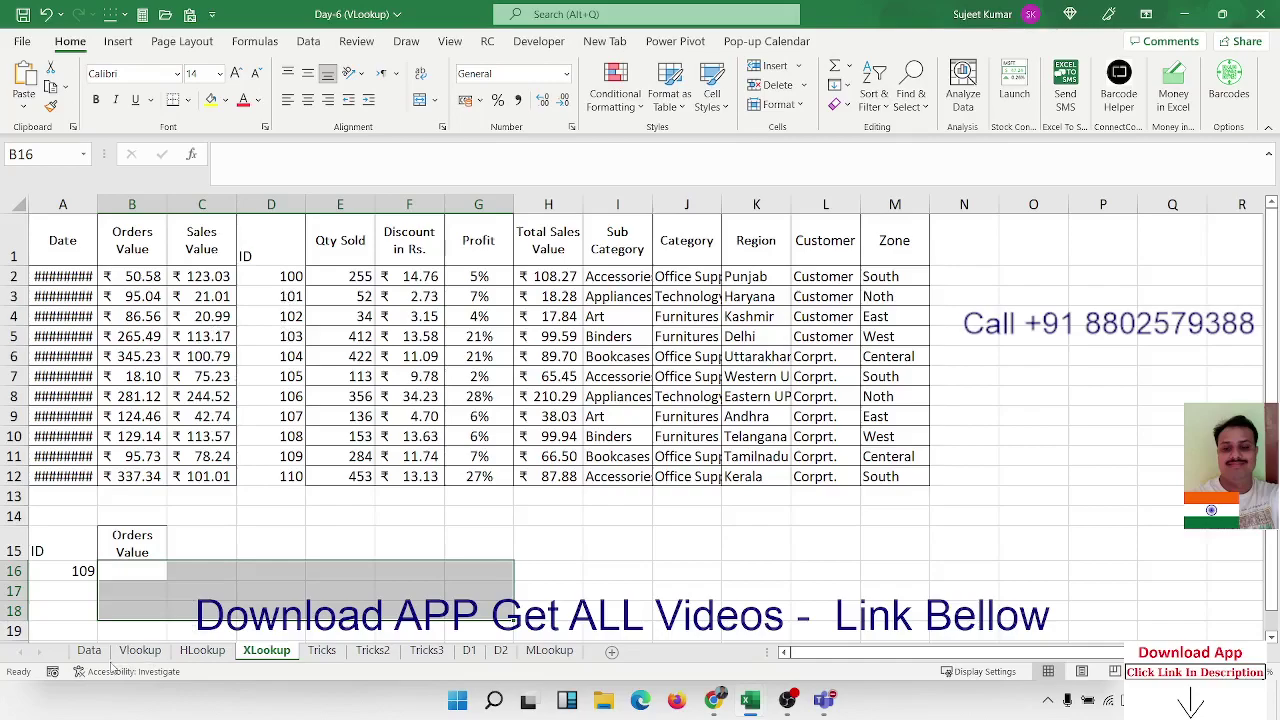
Review the ID formulas and ID column on the Data sheet, then return to XLookup.
left_click(89, 650)
left_click(78, 292)
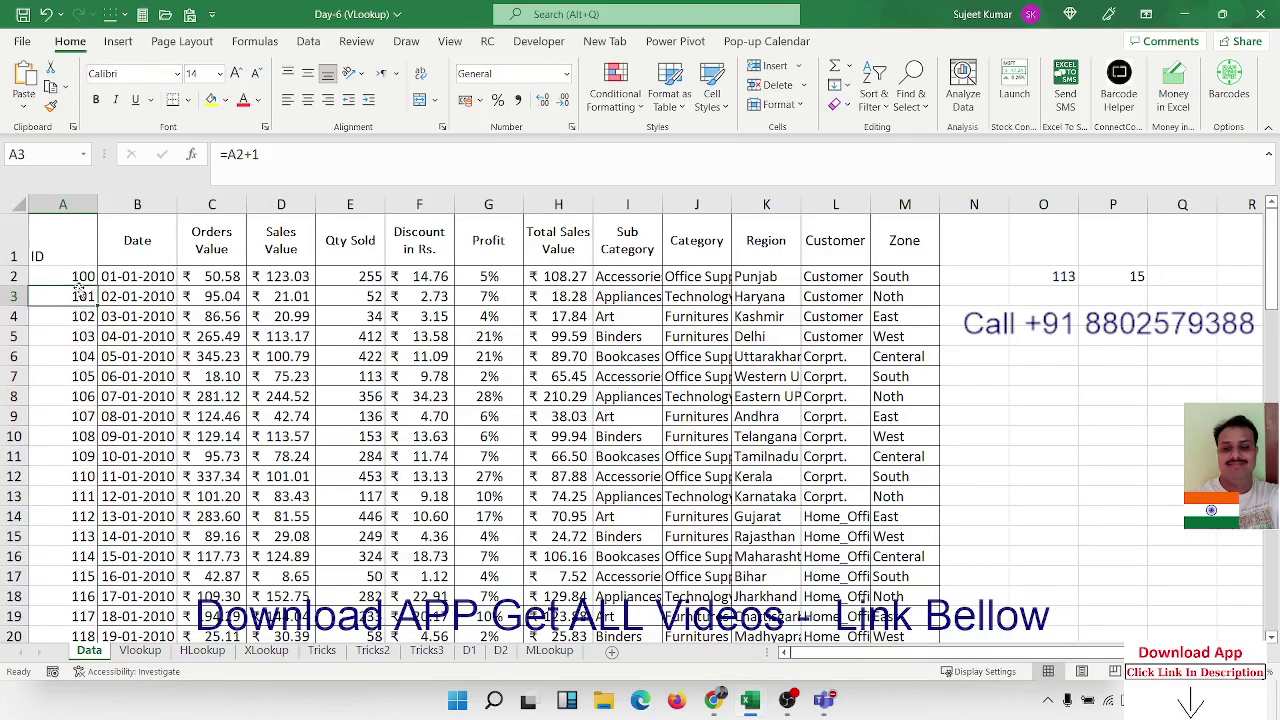
left_click_drag(76, 250, 80, 605)
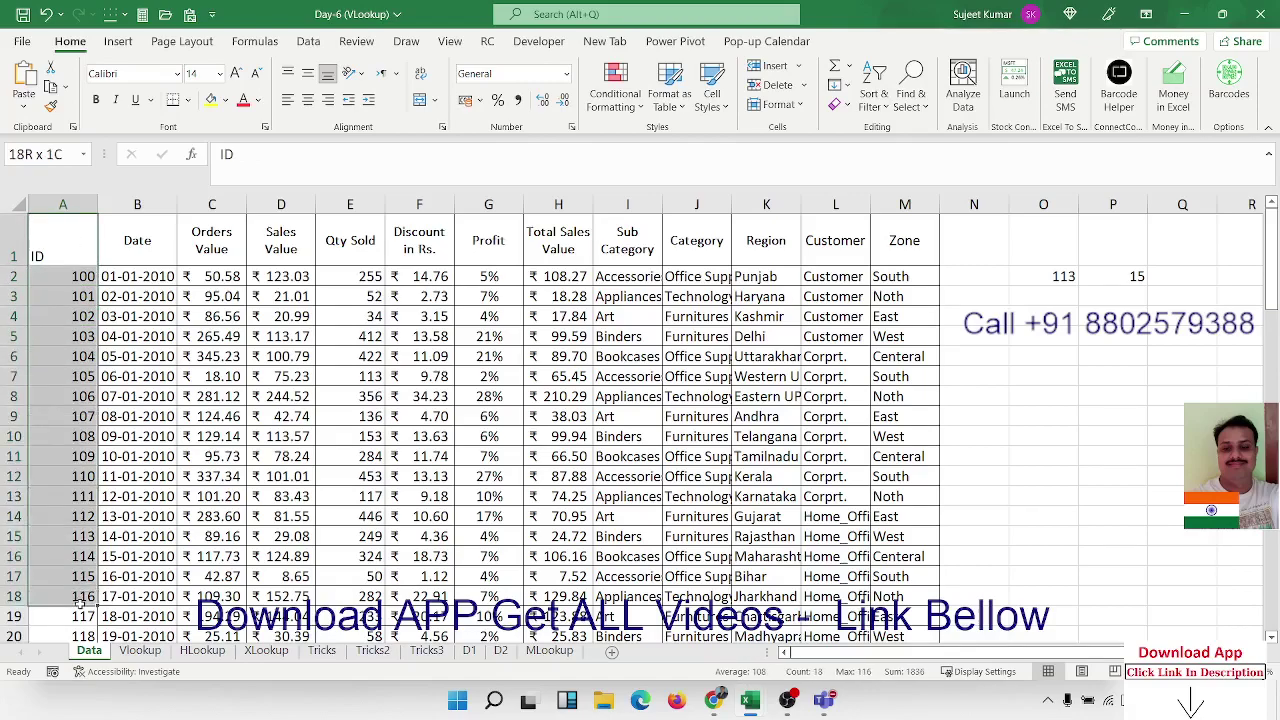
left_click(203, 650)
left_click(266, 650)
Autofit column A on XLookup so dates 01-01-2010 through 11-01-2010 display.
left_click(252, 497)
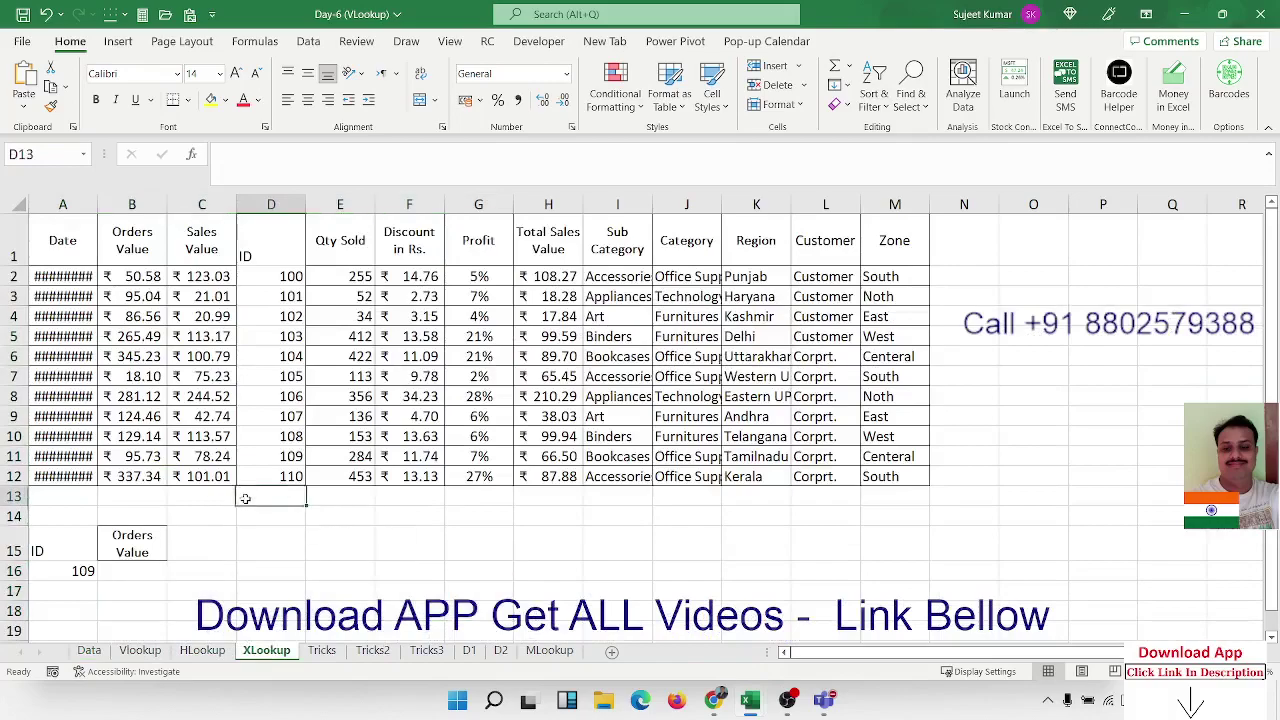
left_click_drag(270, 250, 278, 416)
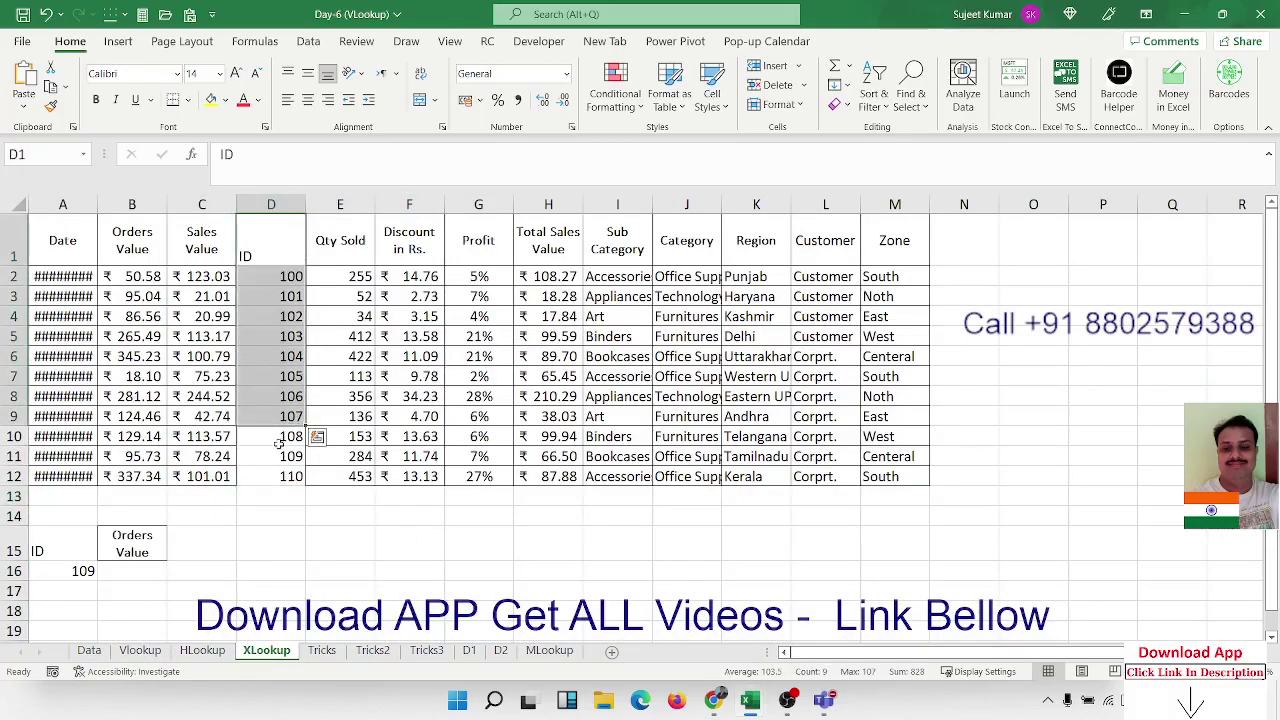
left_click(123, 571)
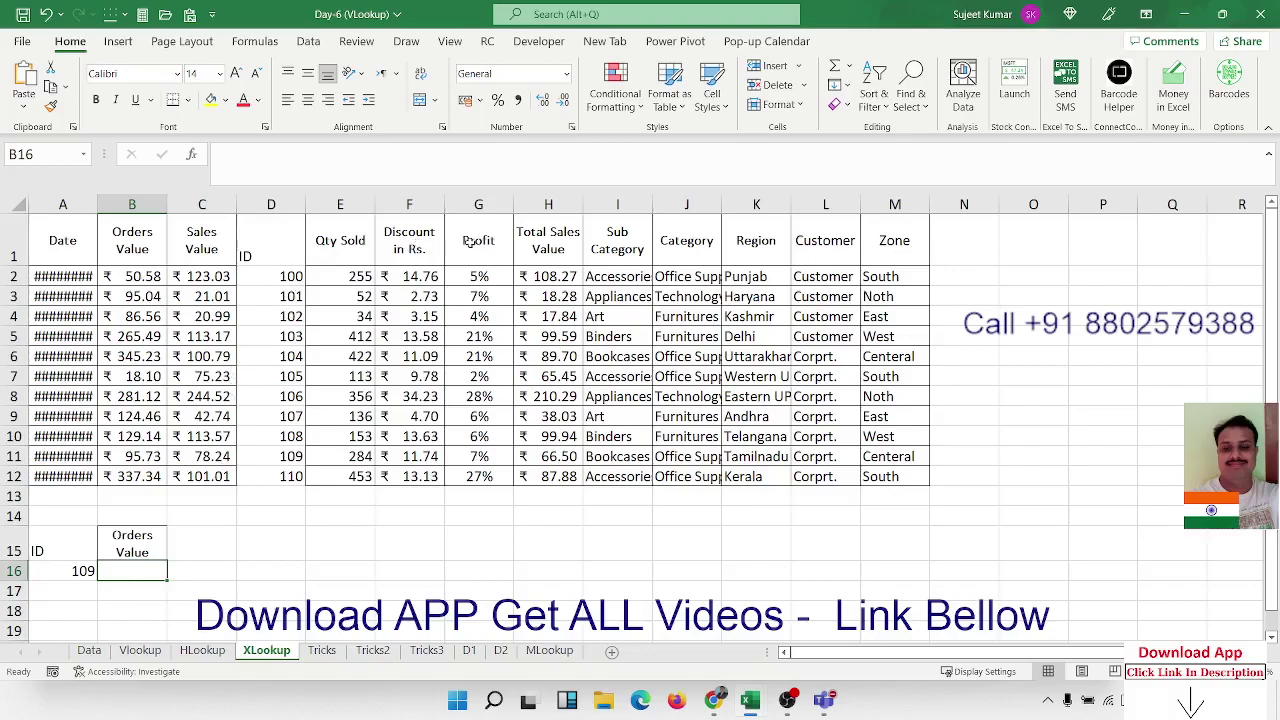
mouse_move(295, 244)
left_mouse_down()
mouse_move(866, 270)
mouse_move(897, 477)
left_mouse_up()
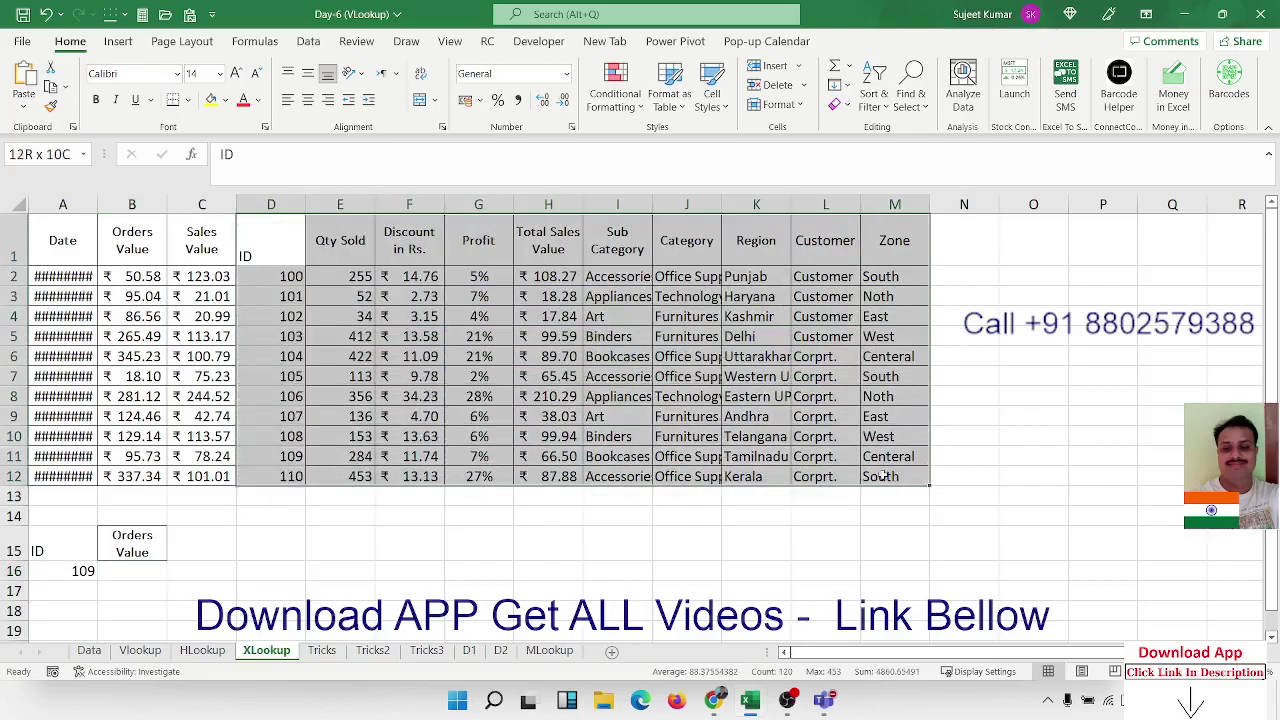
left_click_drag(897, 477, 94, 476)
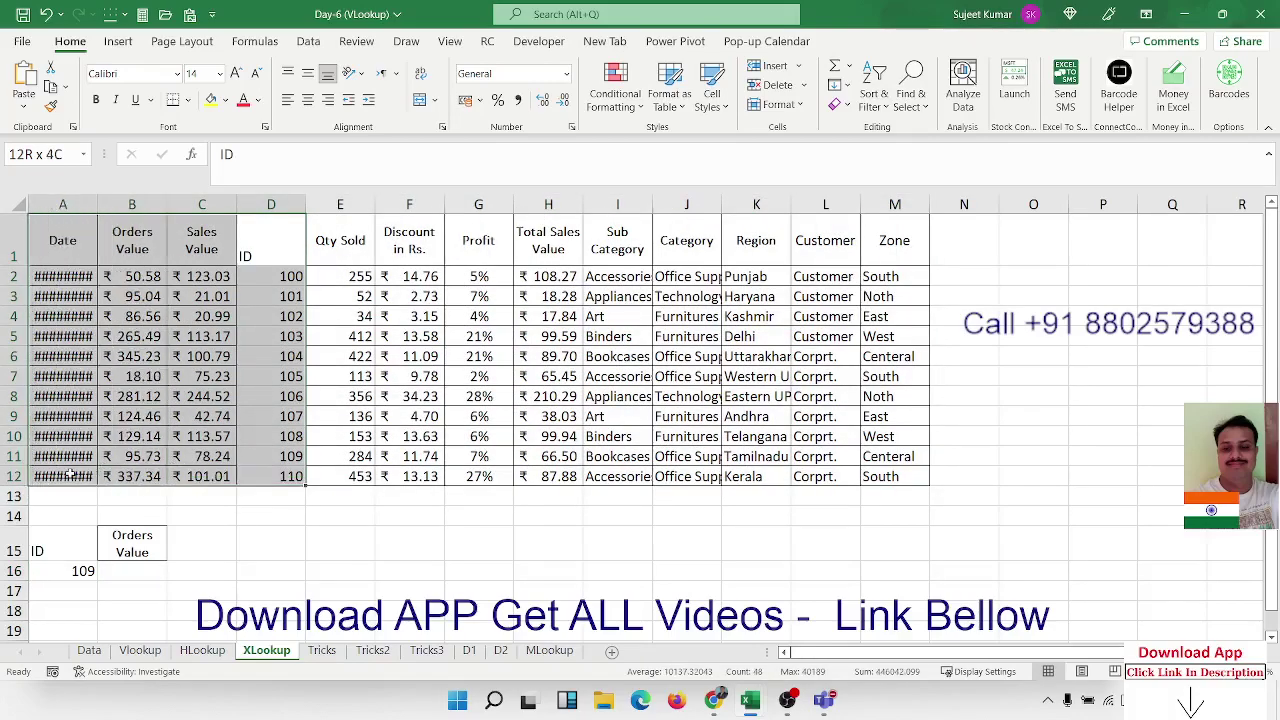
left_click(80, 334)
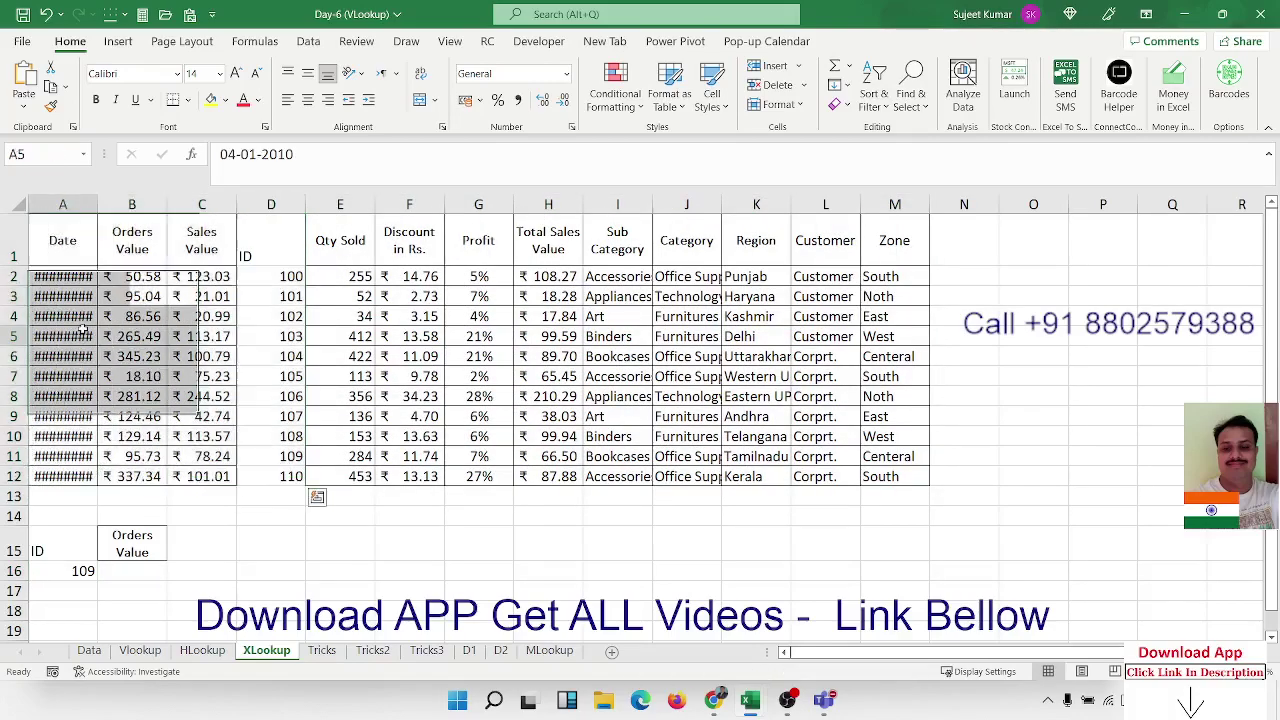
double_click(97, 204)
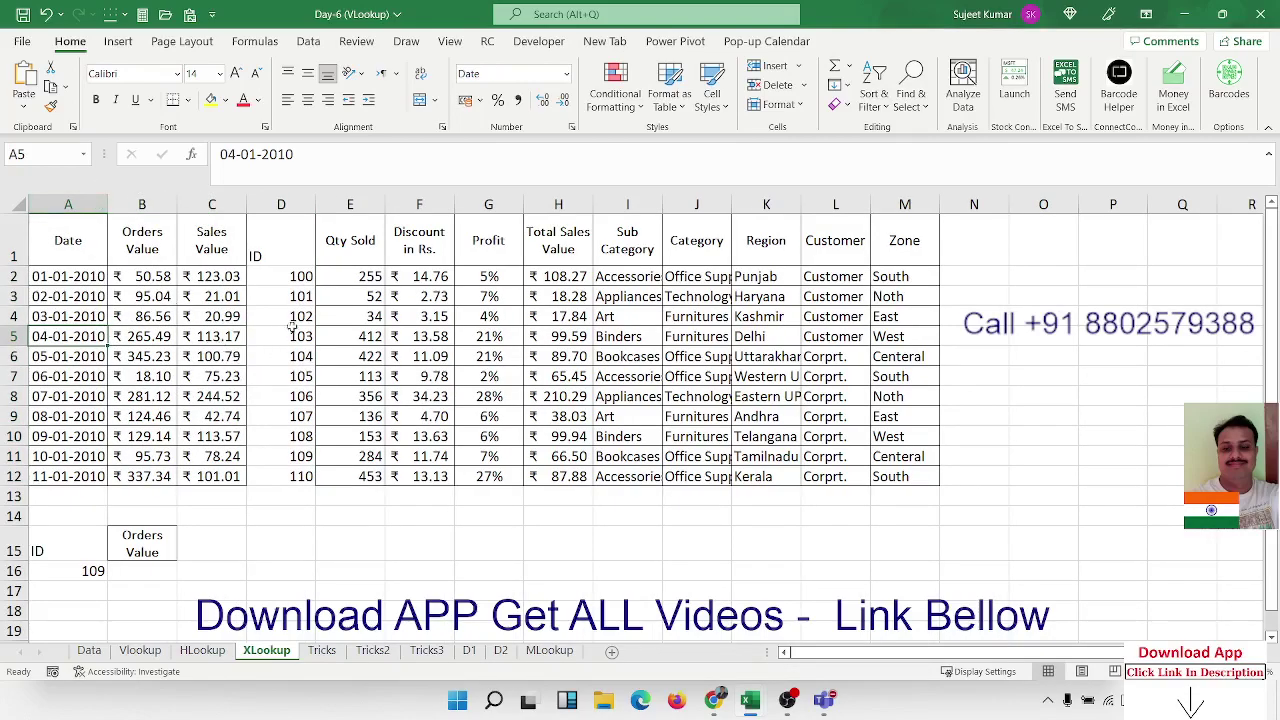
left_click(303, 274)
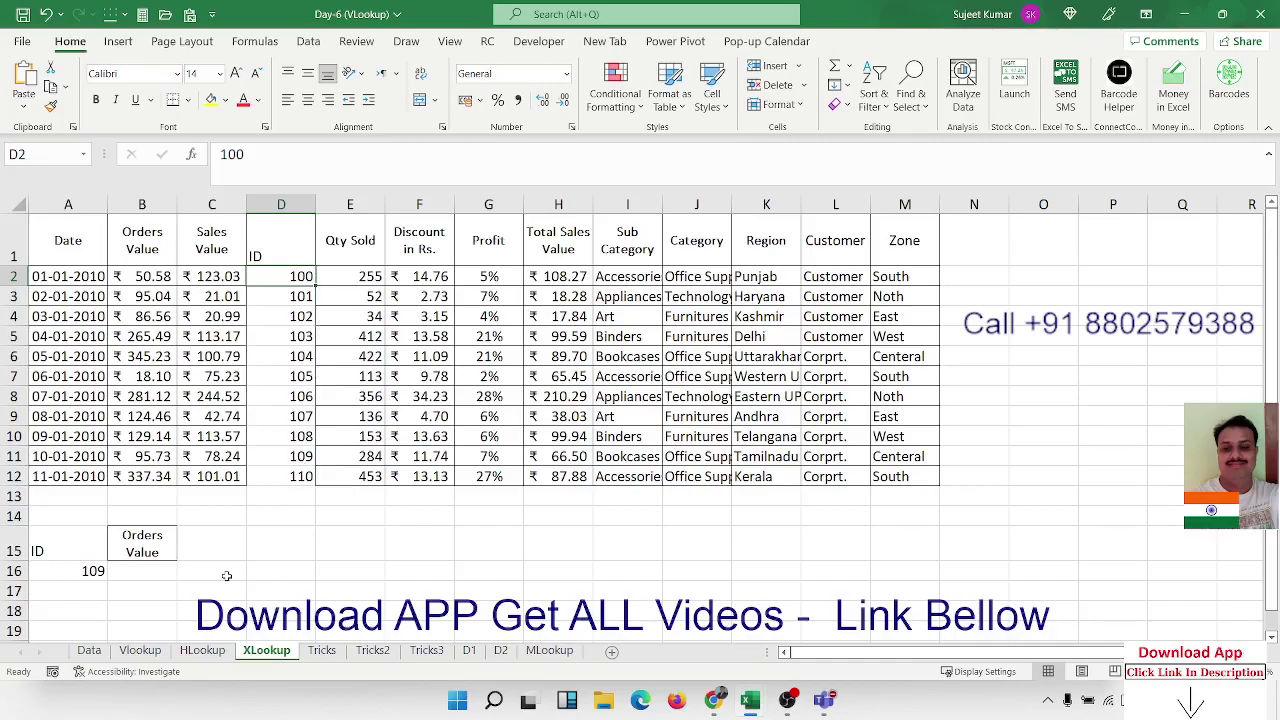
Enter =INDEX(A1:M12,11,2) in C16, returning Orders Value 95.73405 for ID 109.
left_click(225, 574)
type("=")
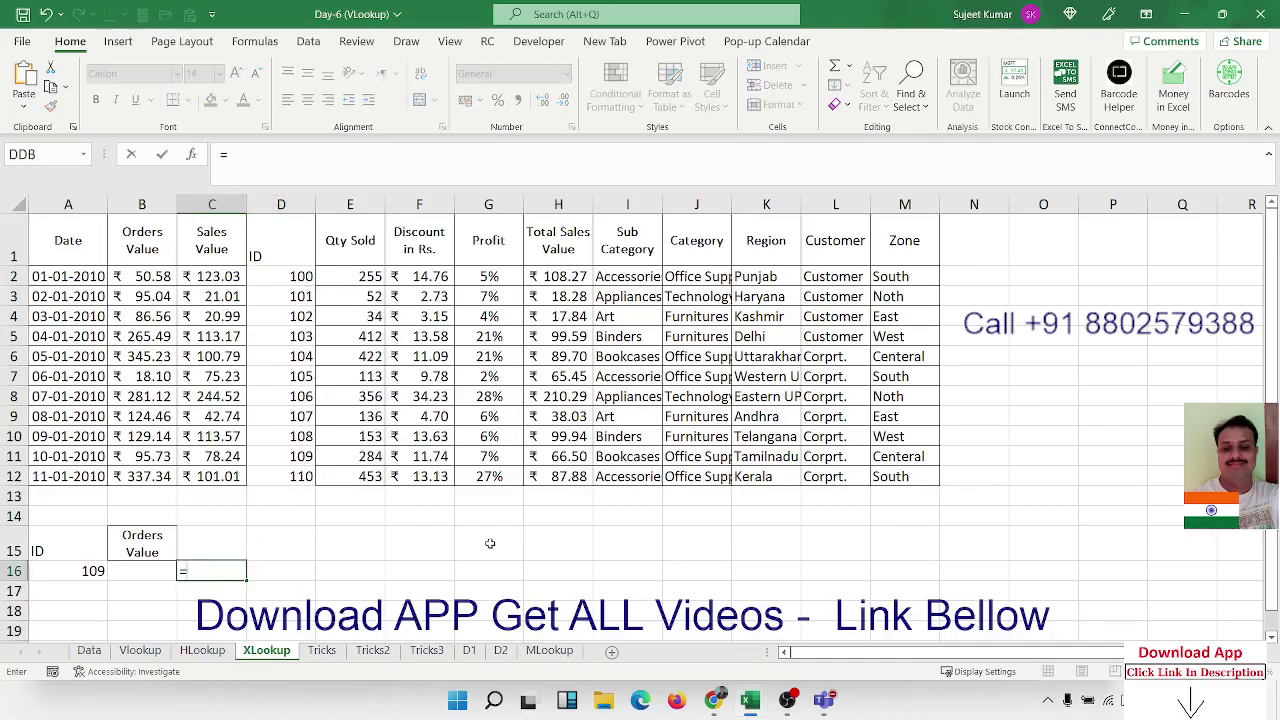
type("in")
key("Tab")
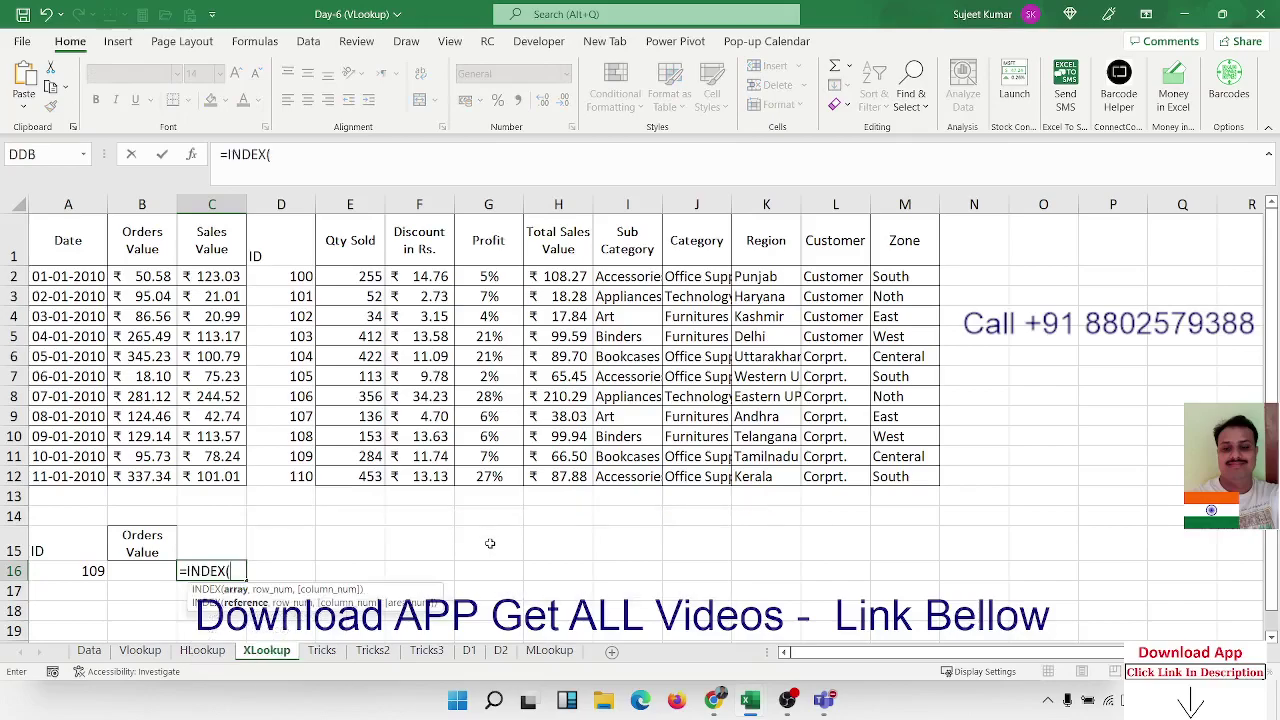
mouse_move(89, 246)
left_mouse_down()
mouse_move(889, 459)
mouse_move(886, 472)
left_mouse_up()
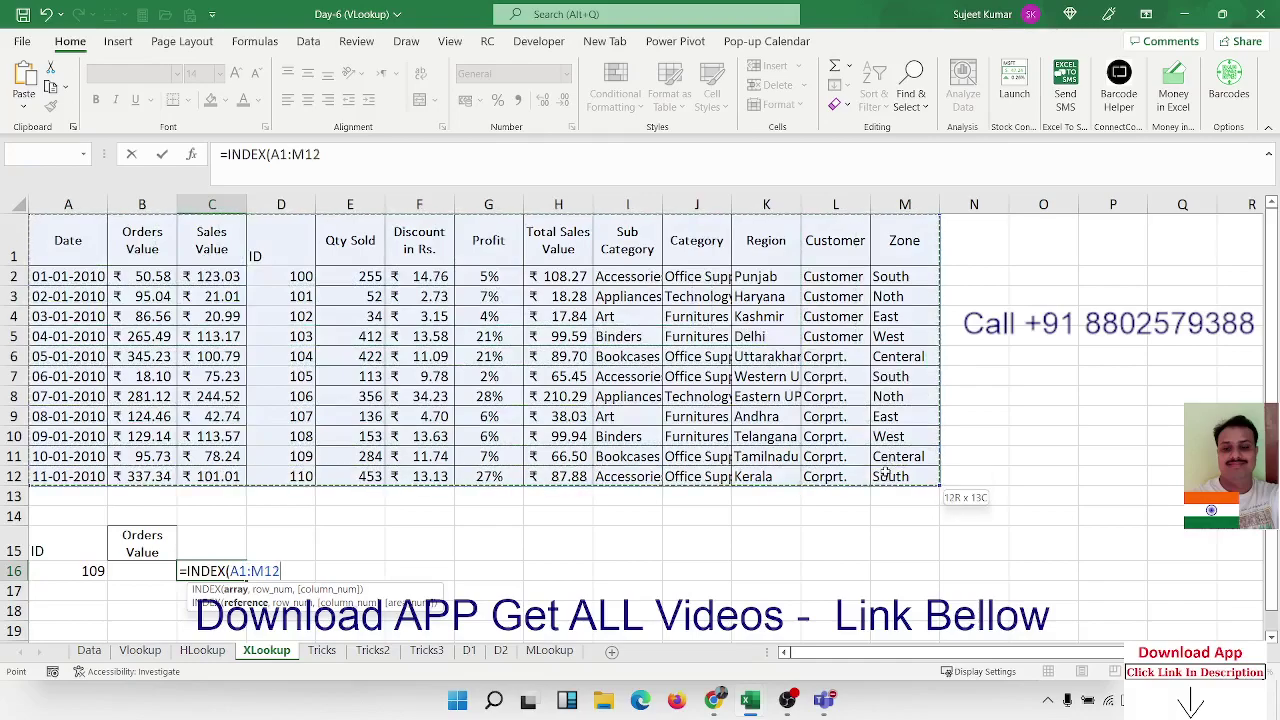
type(",")
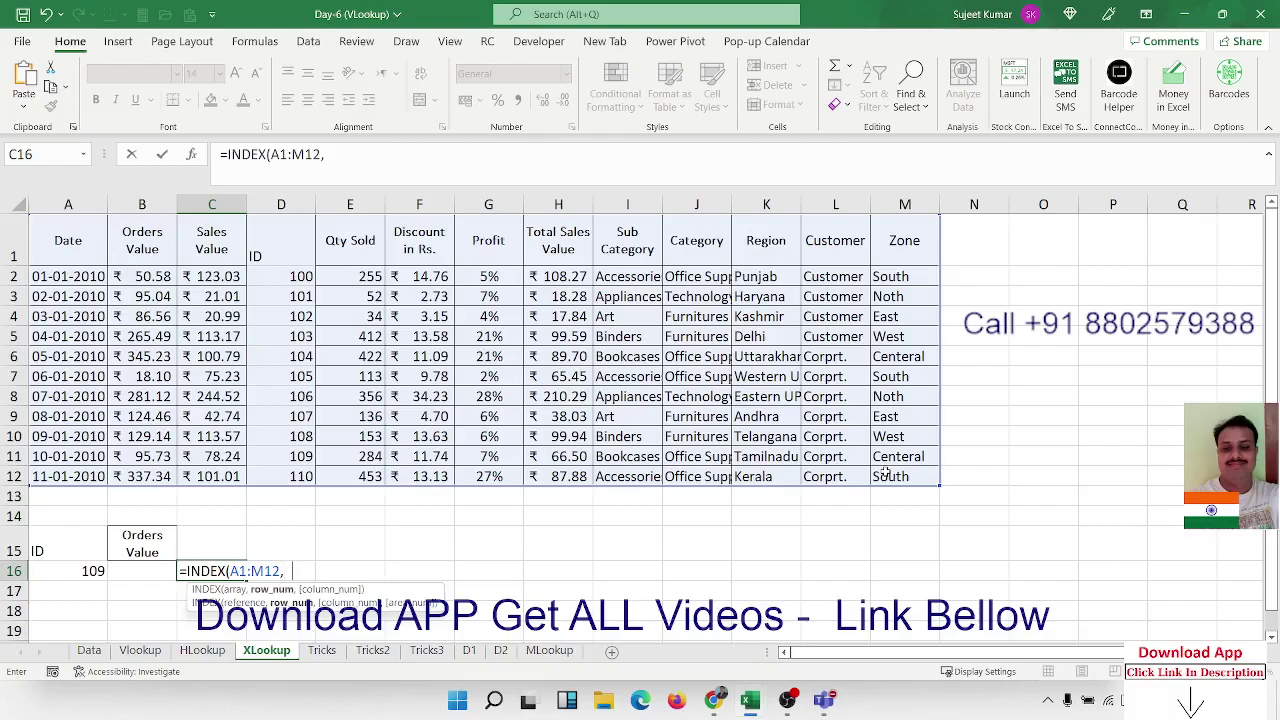
type("11,")
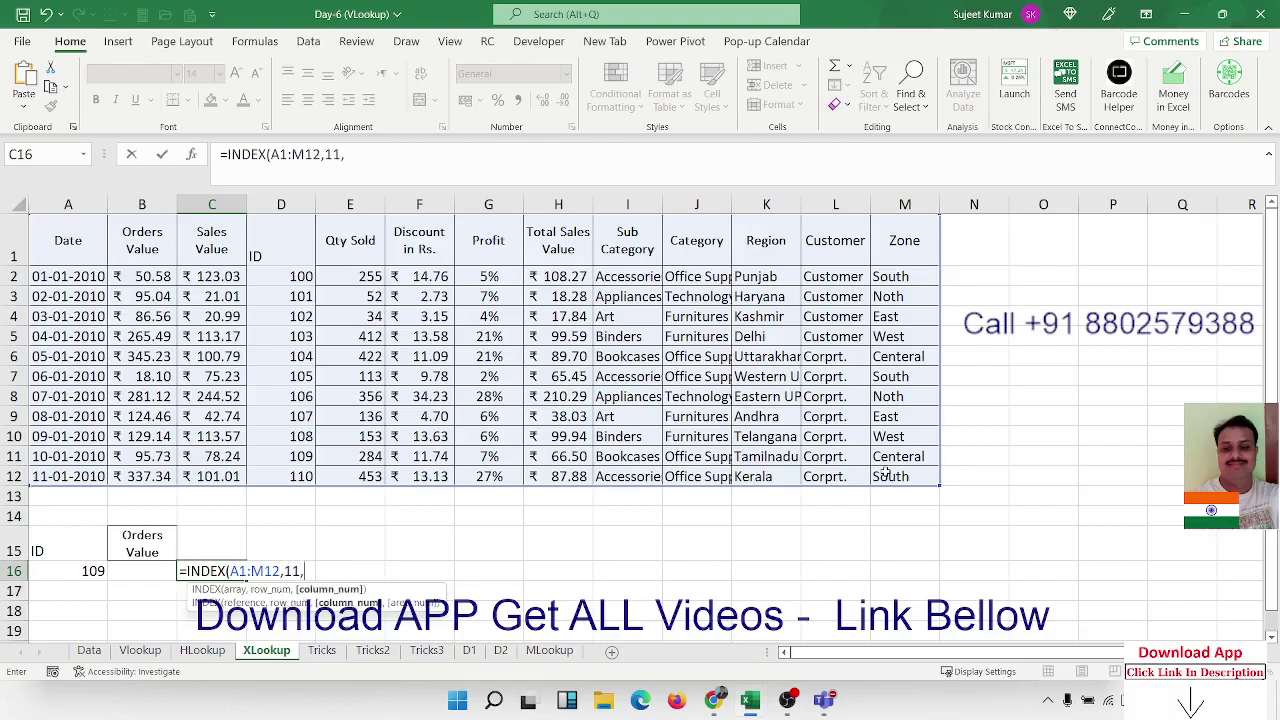
type("2)")
key("Return")
key("Up")
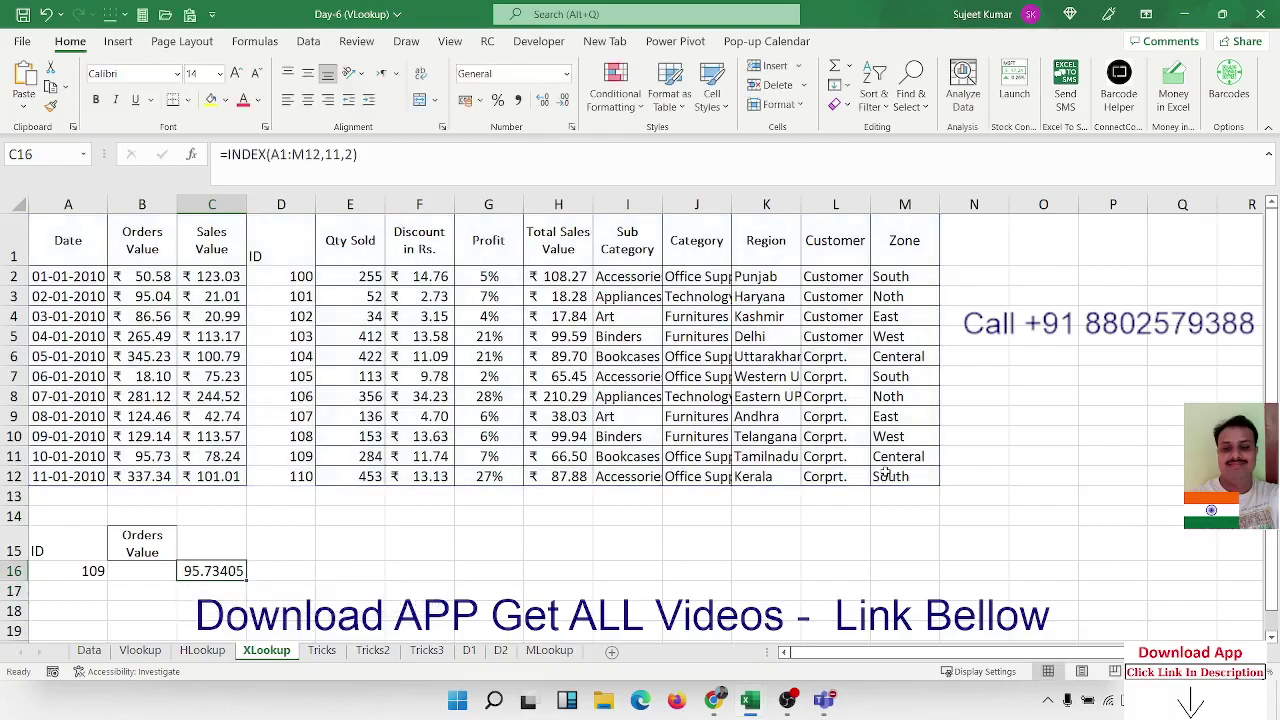
left_click(78, 243)
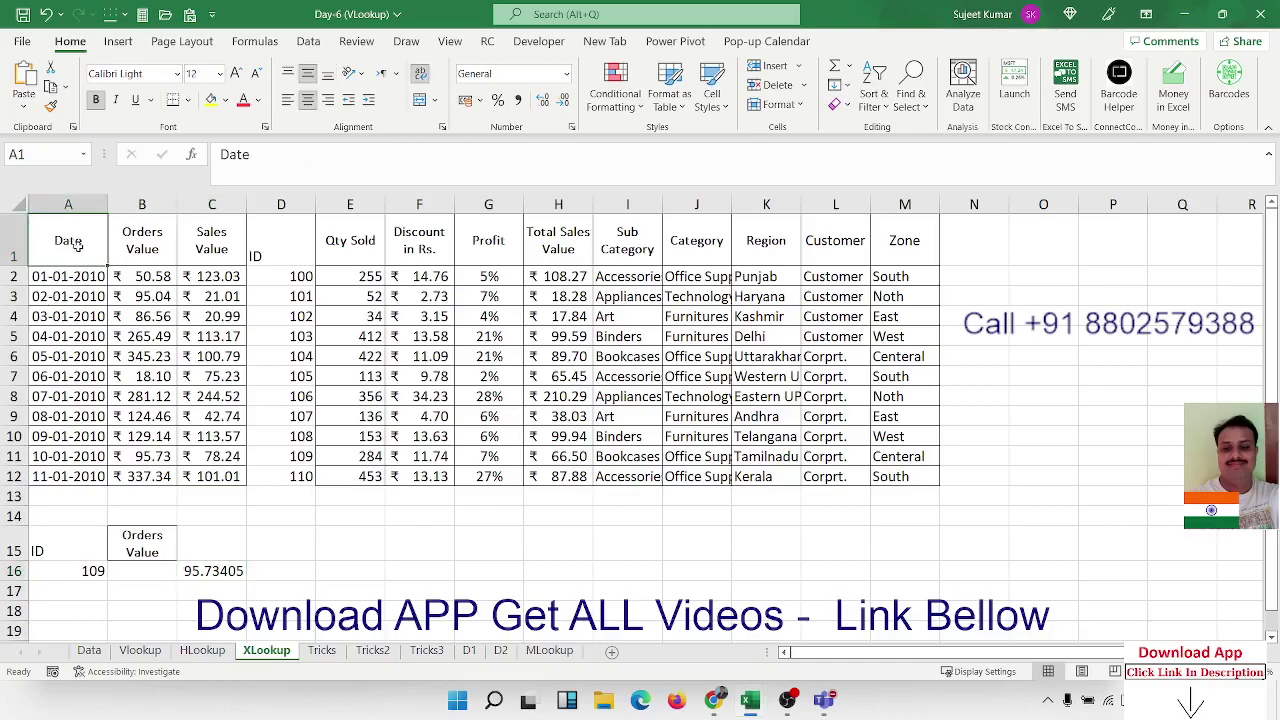
key("Down")
key("Down")
key("Down")
key("Down")
key("Down")
key("Down")
key("Down")
key("Down")
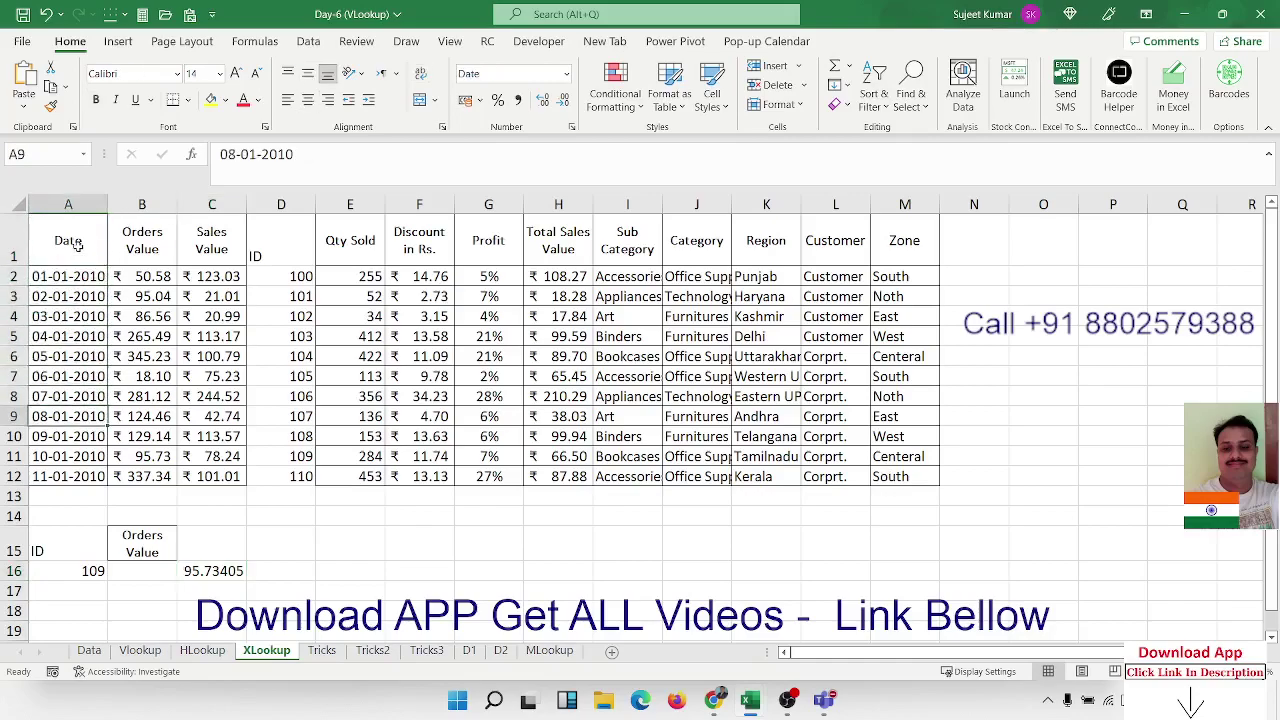
key("Down")
key("Down")
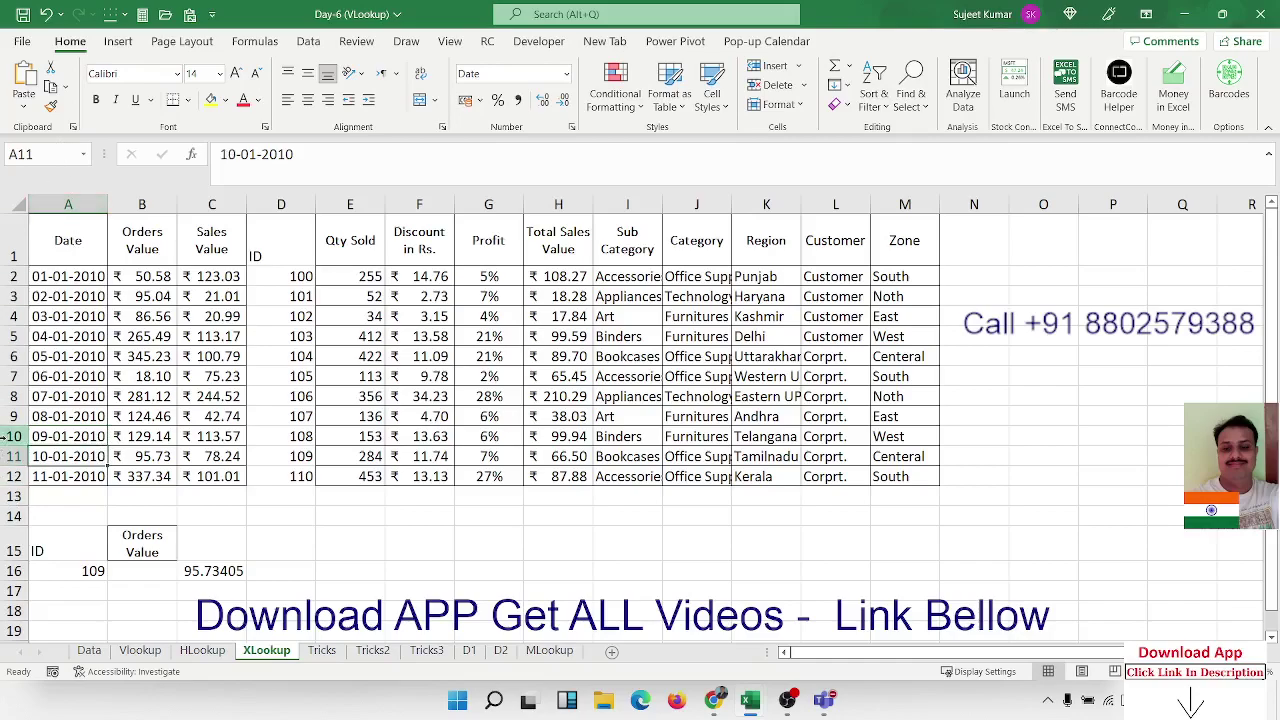
left_click(18, 238)
key("ctrl+shift+plus")
key("ctrl+shift+plus")
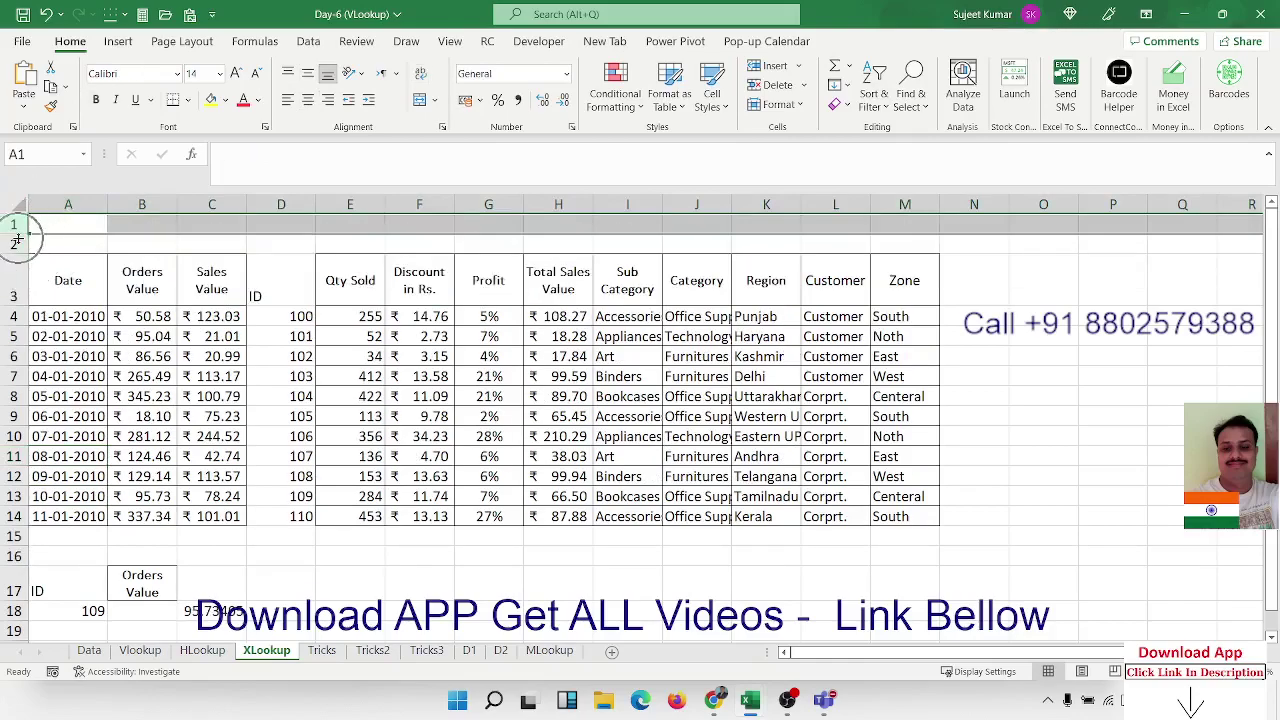
double_click(211, 610)
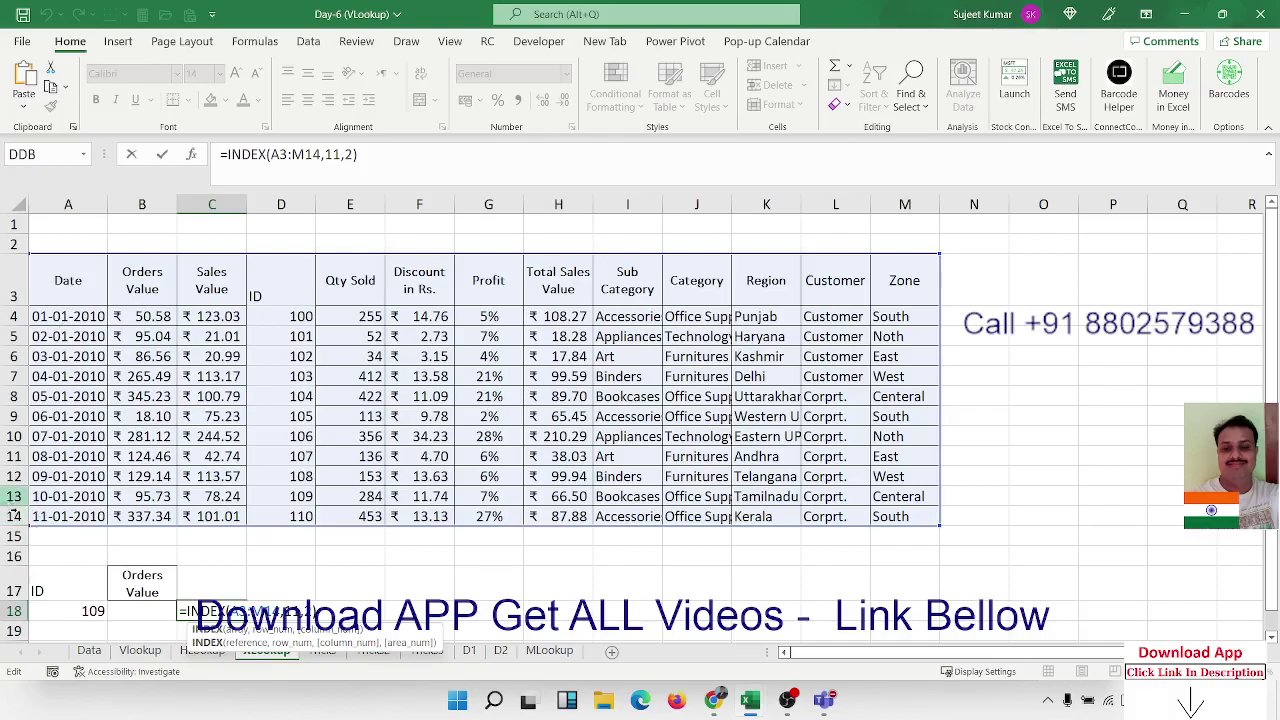
key("ctrl+Return")
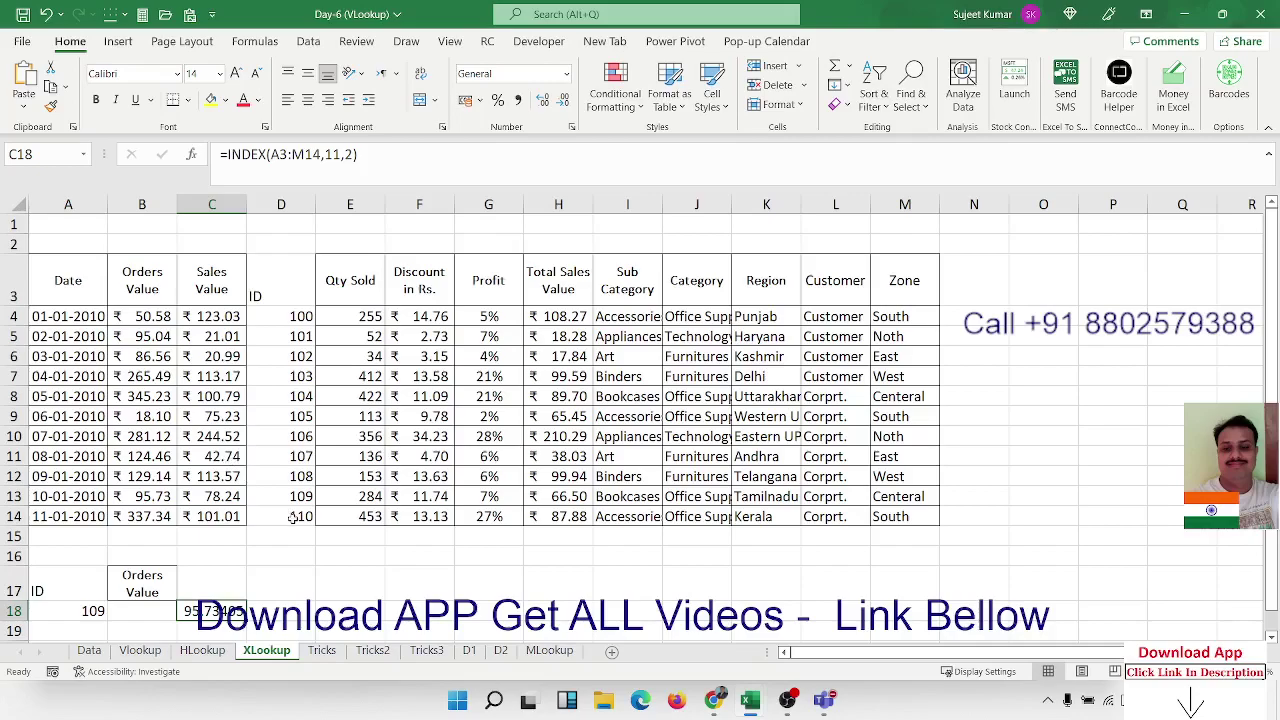
key("ctrl+z")
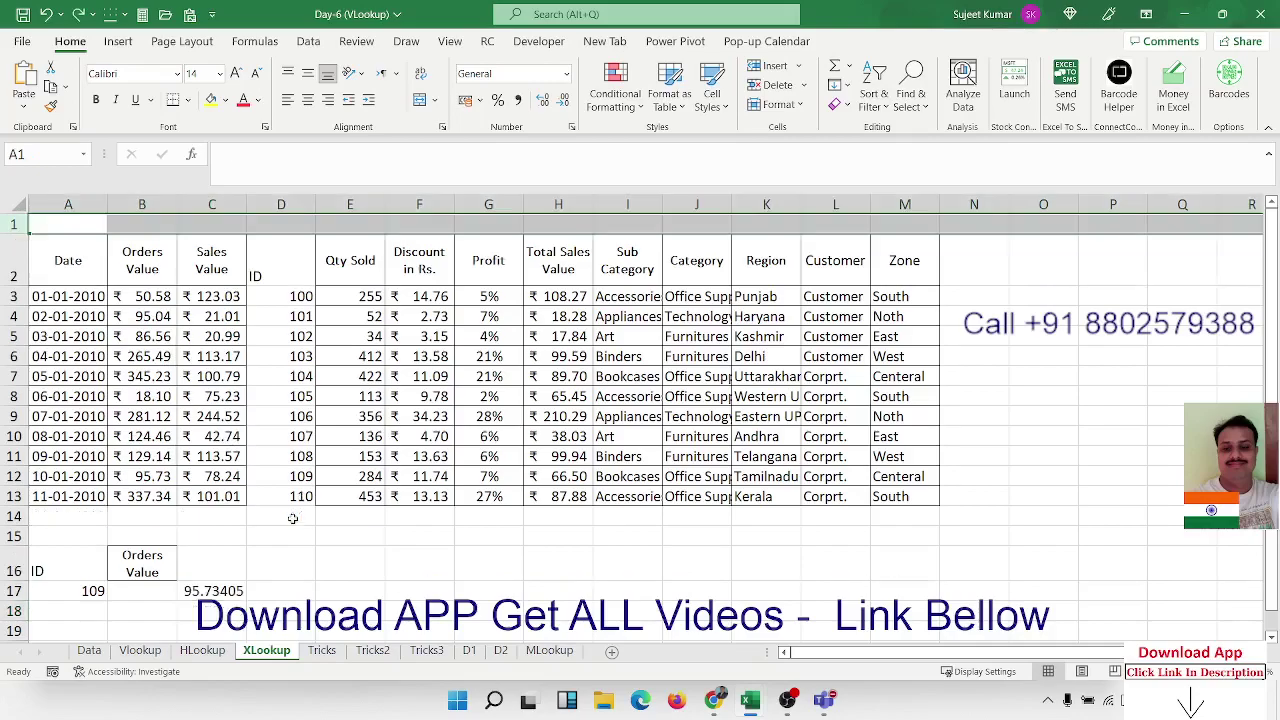
key("ctrl+z")
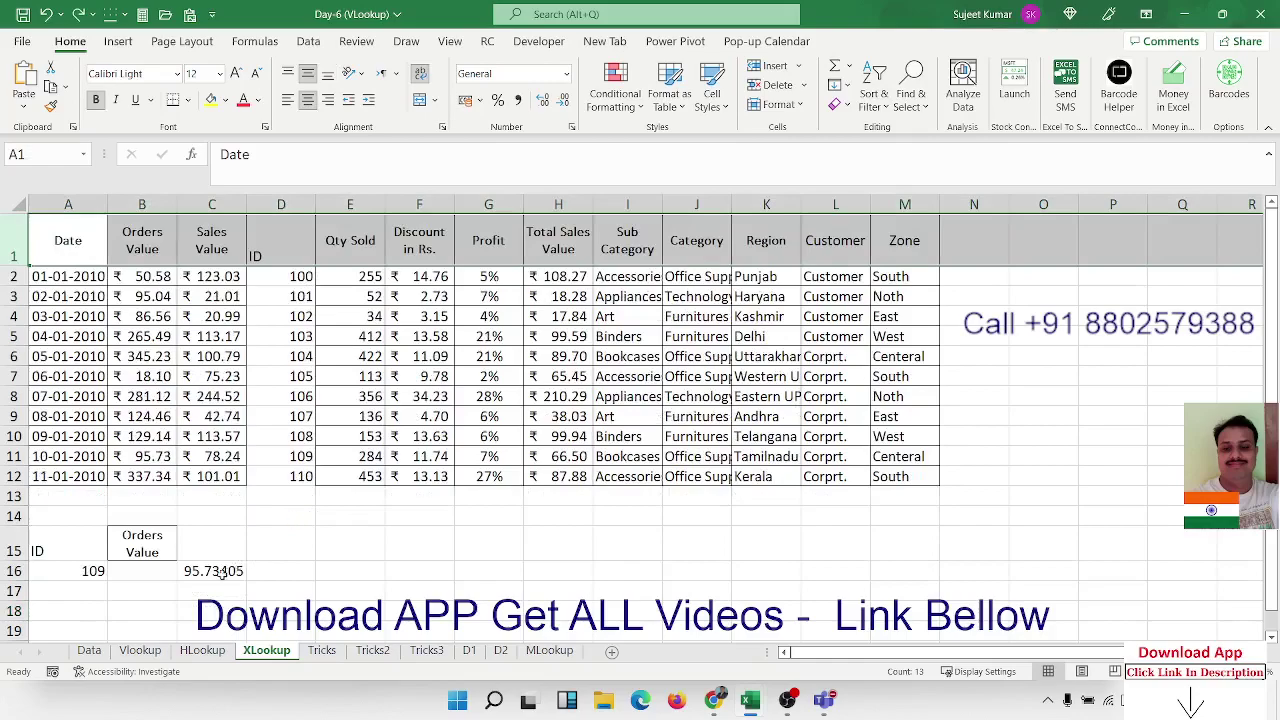
Review C16's INDEX formula and its row number 11, leaving it unchanged.
double_click(220, 575)
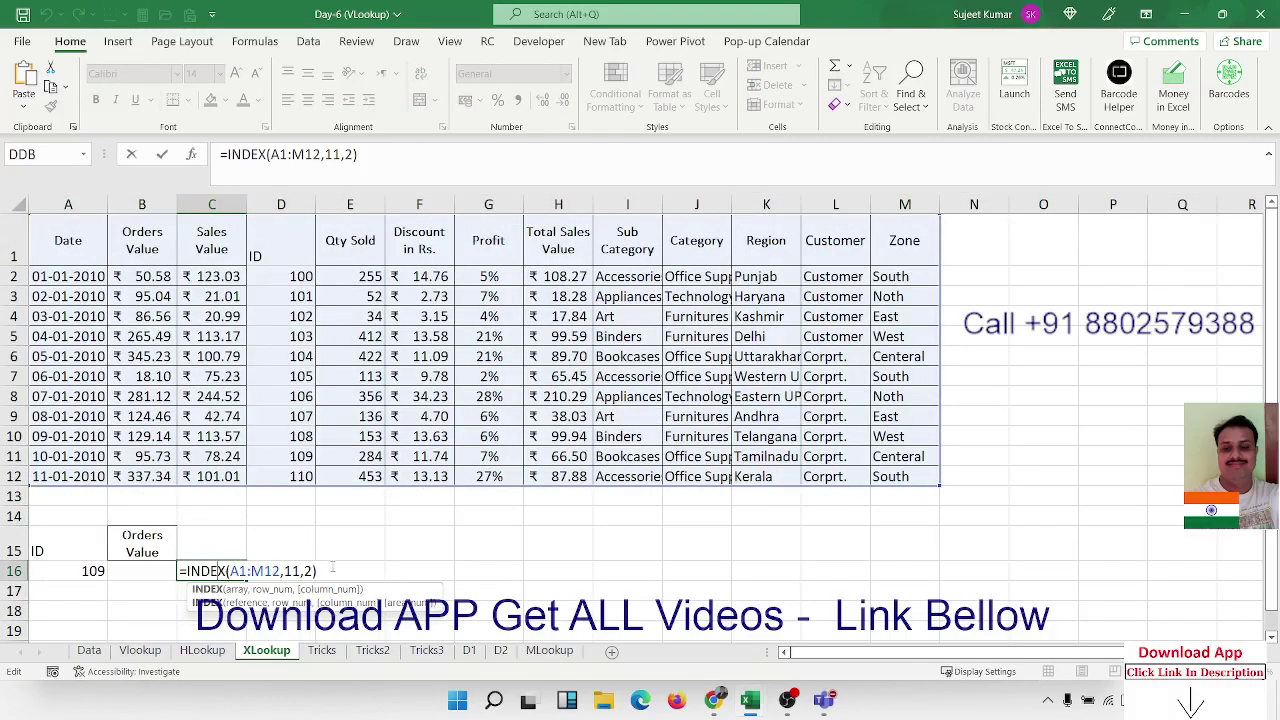
double_click(291, 571)
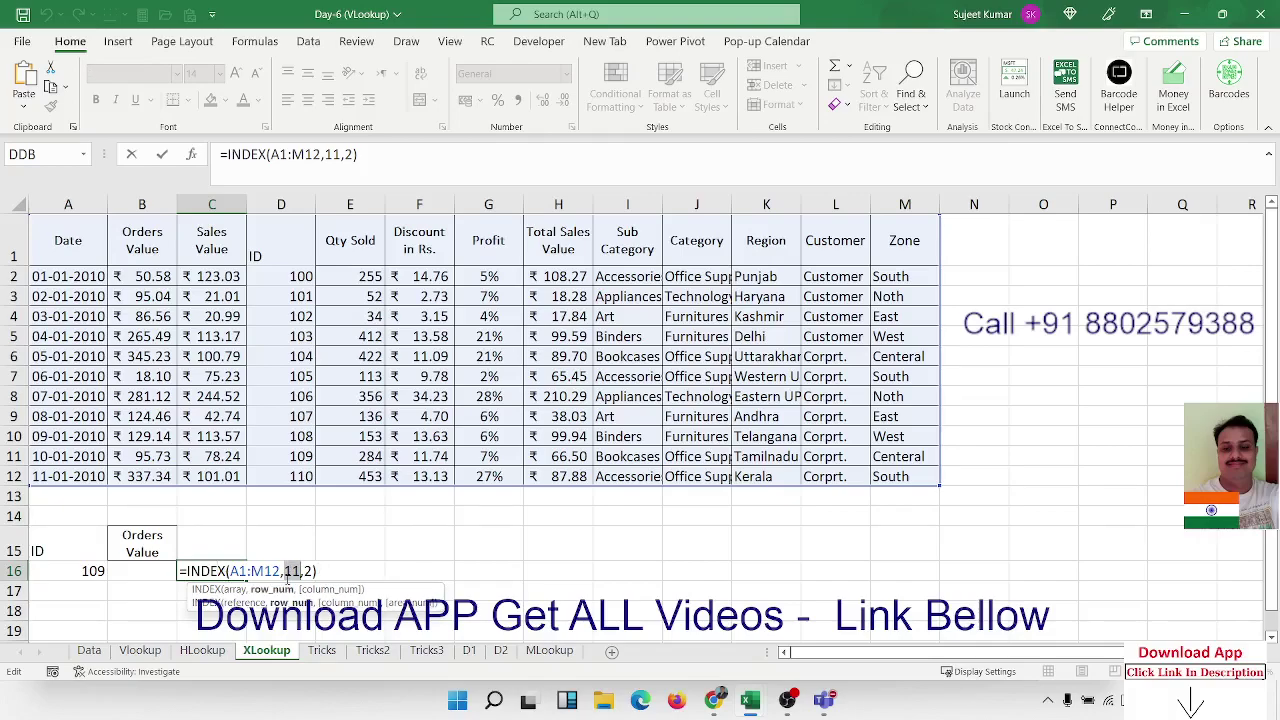
key("ctrl+Return")
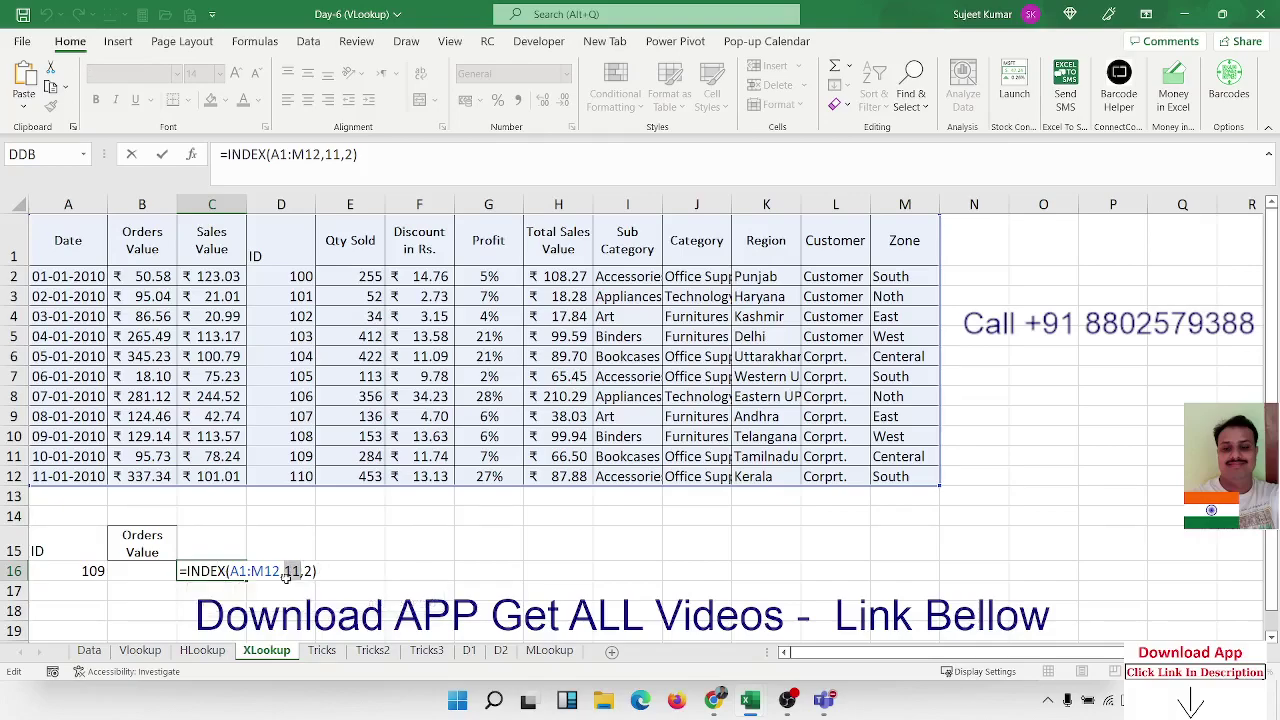
left_click(86, 571)
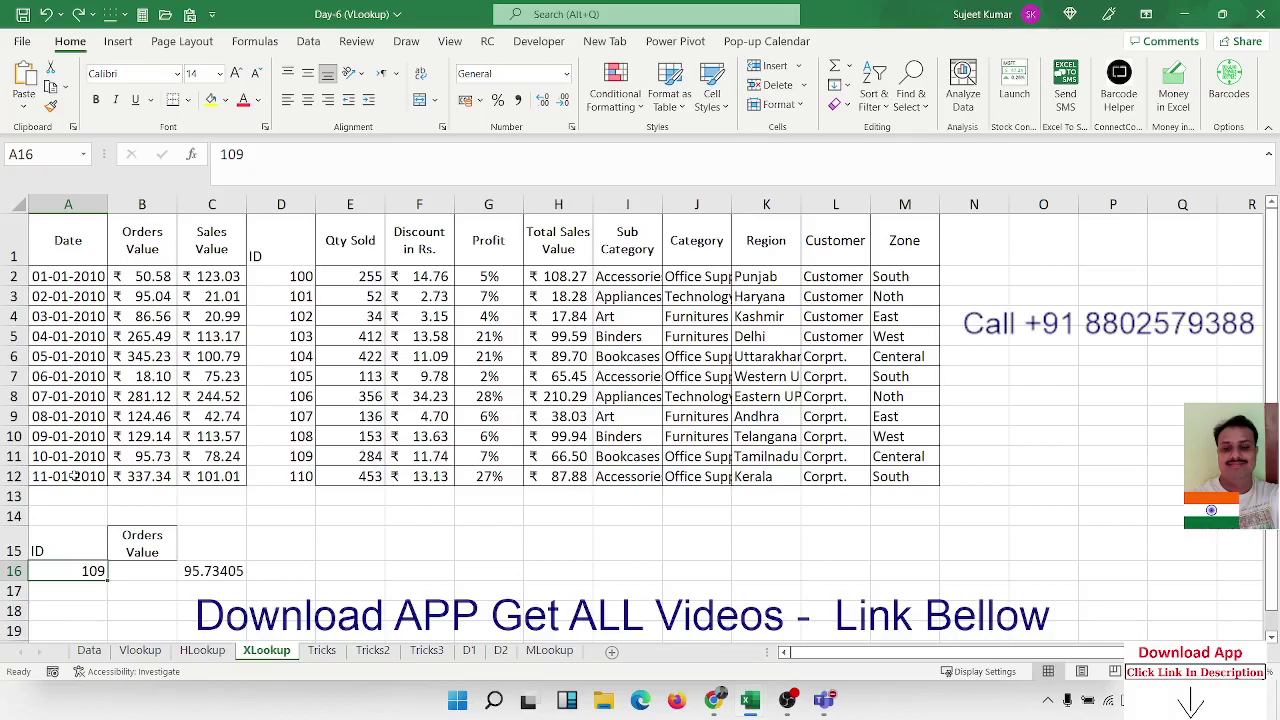
Apply All Borders to the ID cells D1:D12.
left_click_drag(282, 250, 283, 473)
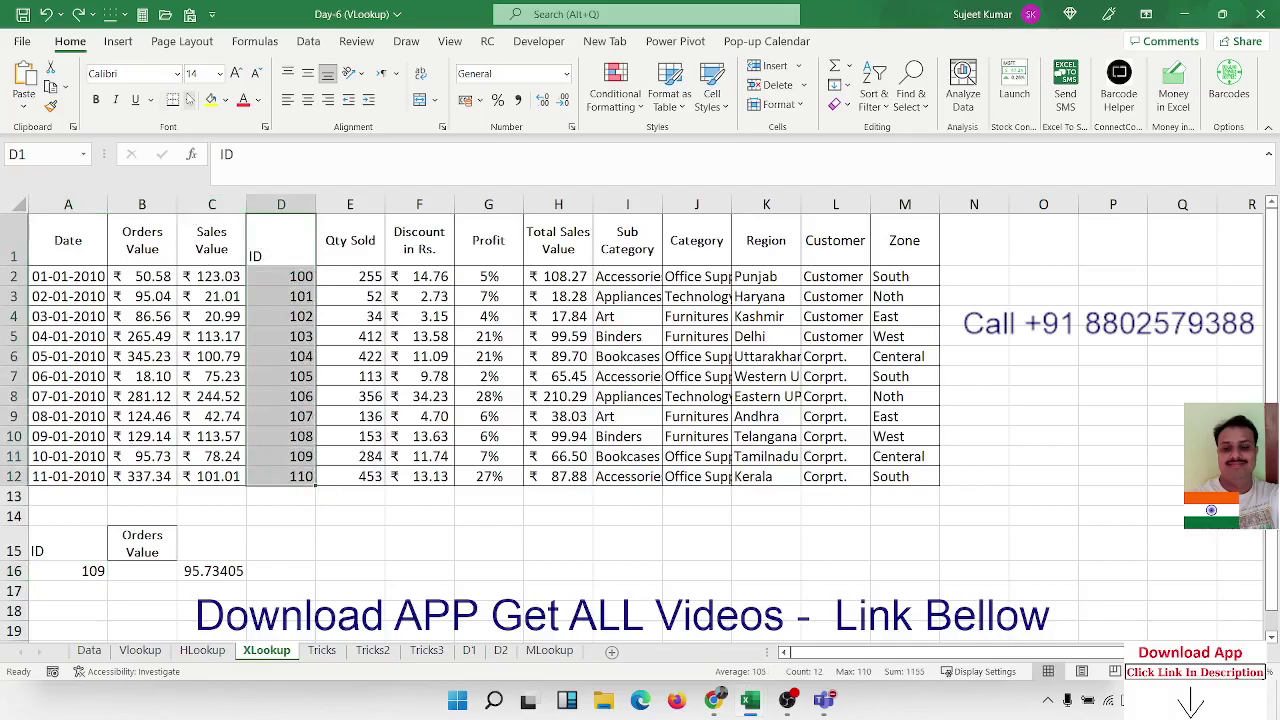
left_click(189, 99)
left_click(350, 268)
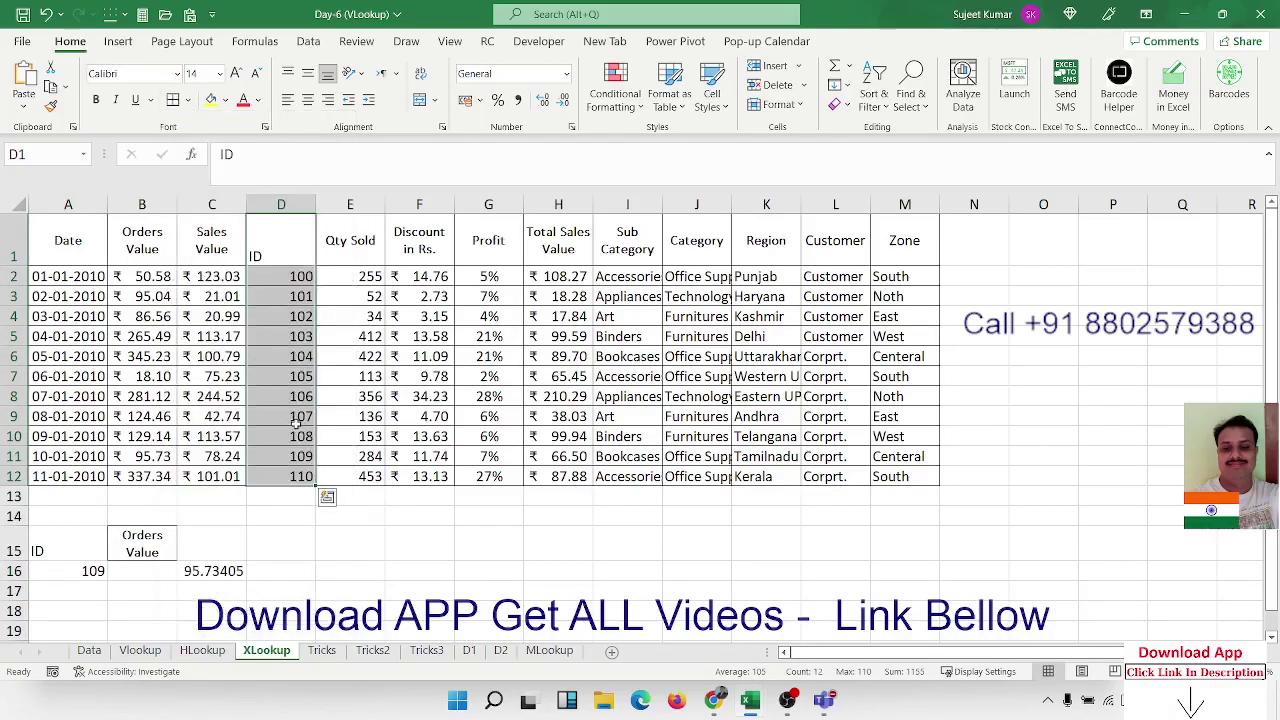
left_click(297, 436)
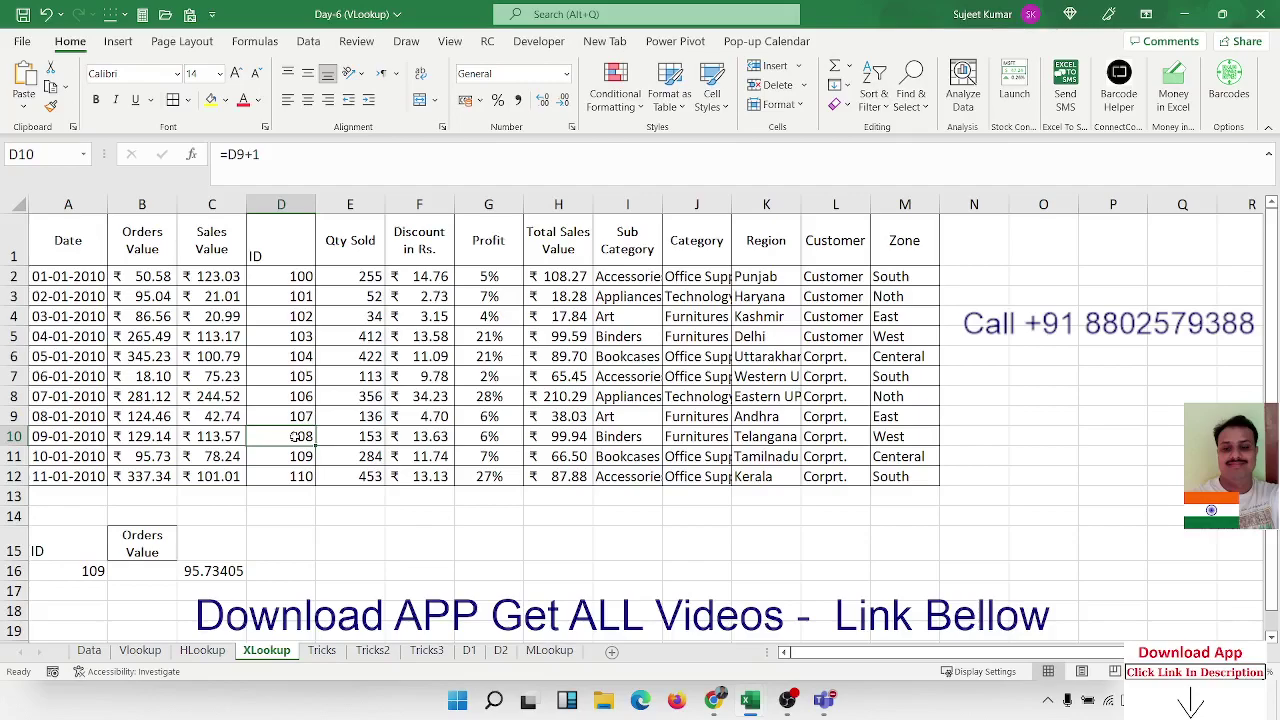
Reopen C16's INDEX formula and select its hard-coded row number 11.
left_click(199, 571)
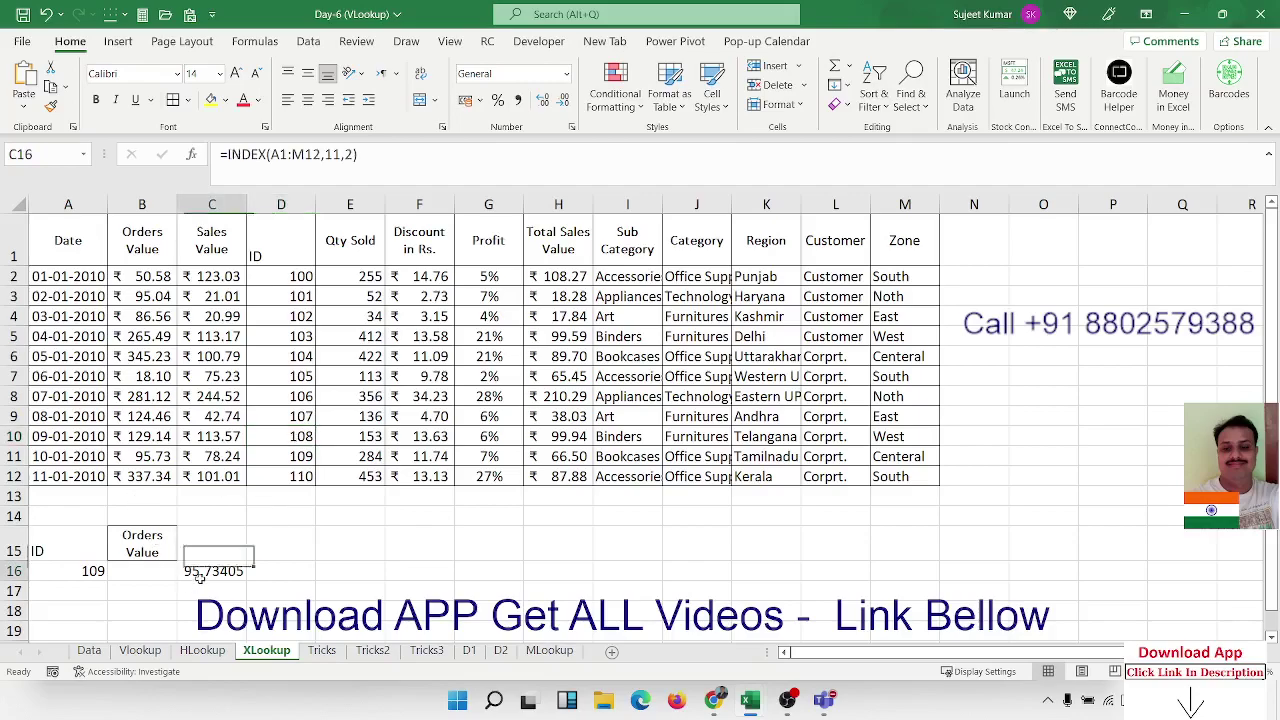
double_click(199, 571)
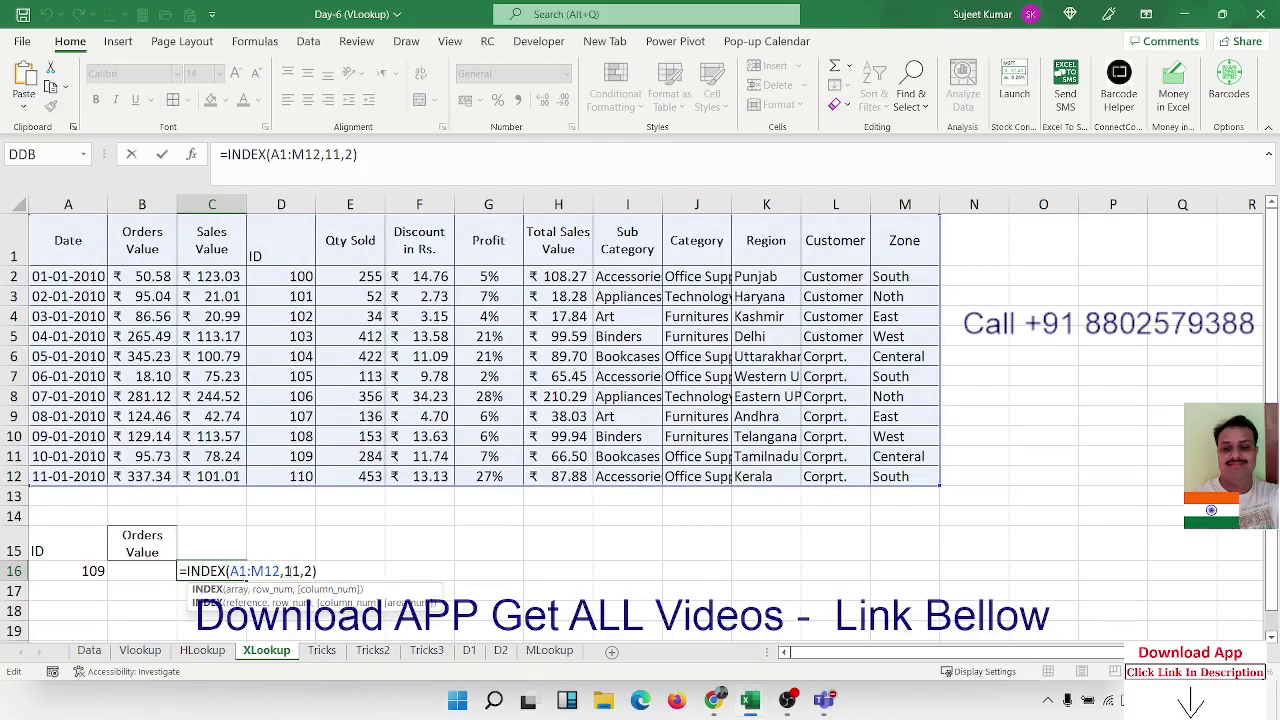
double_click(289, 571)
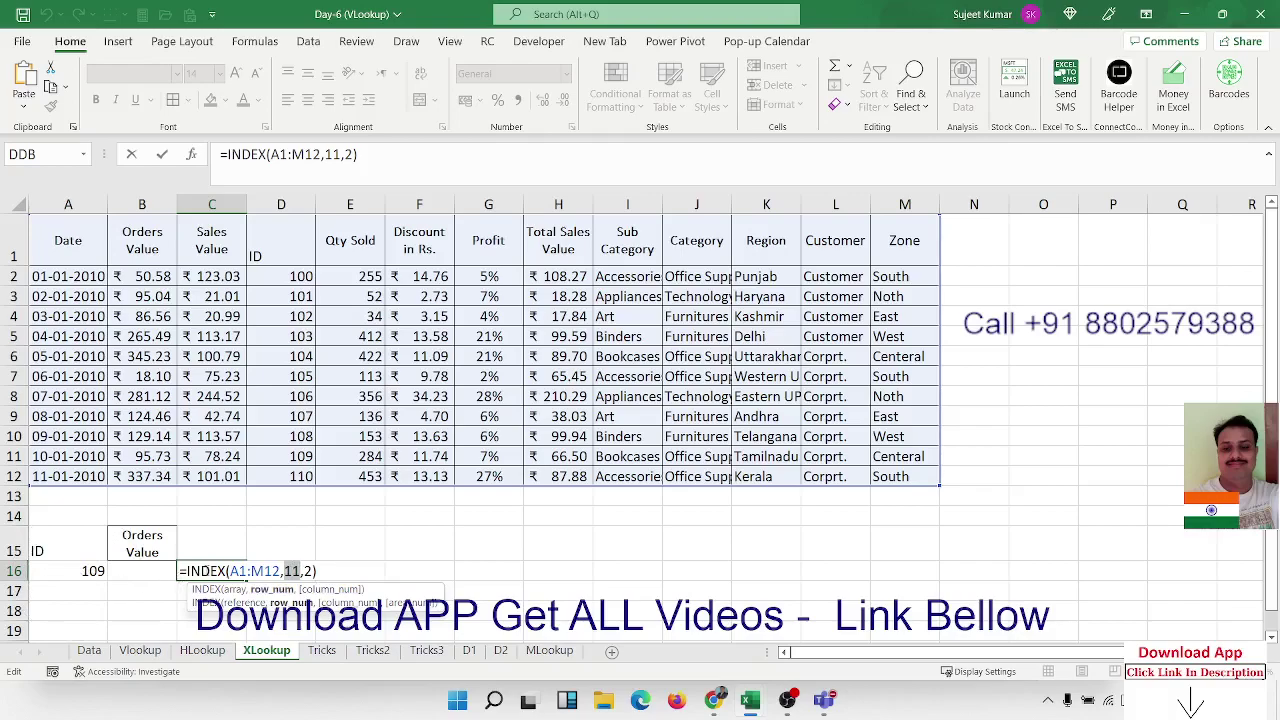
Enter =MATCH(A16,D1:D12,0) in E16, returning 11, and copy the MATCH expression.
key("ctrl+Return")
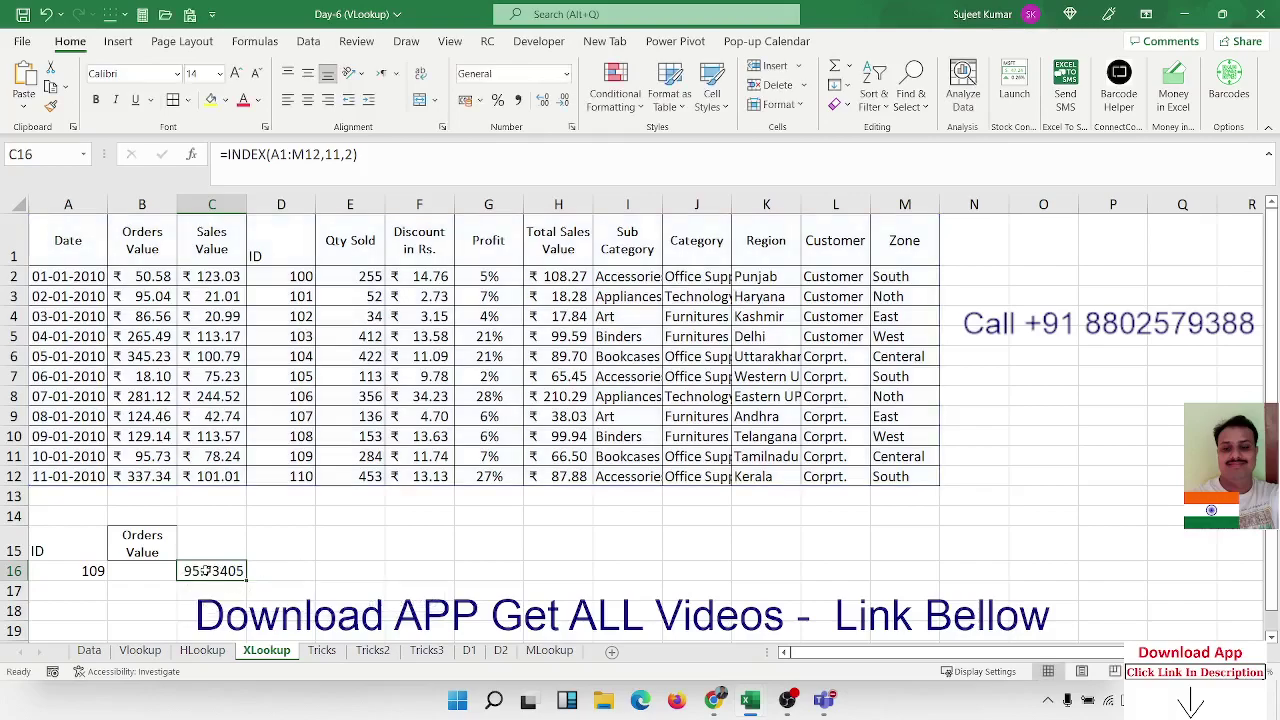
left_click(320, 565)
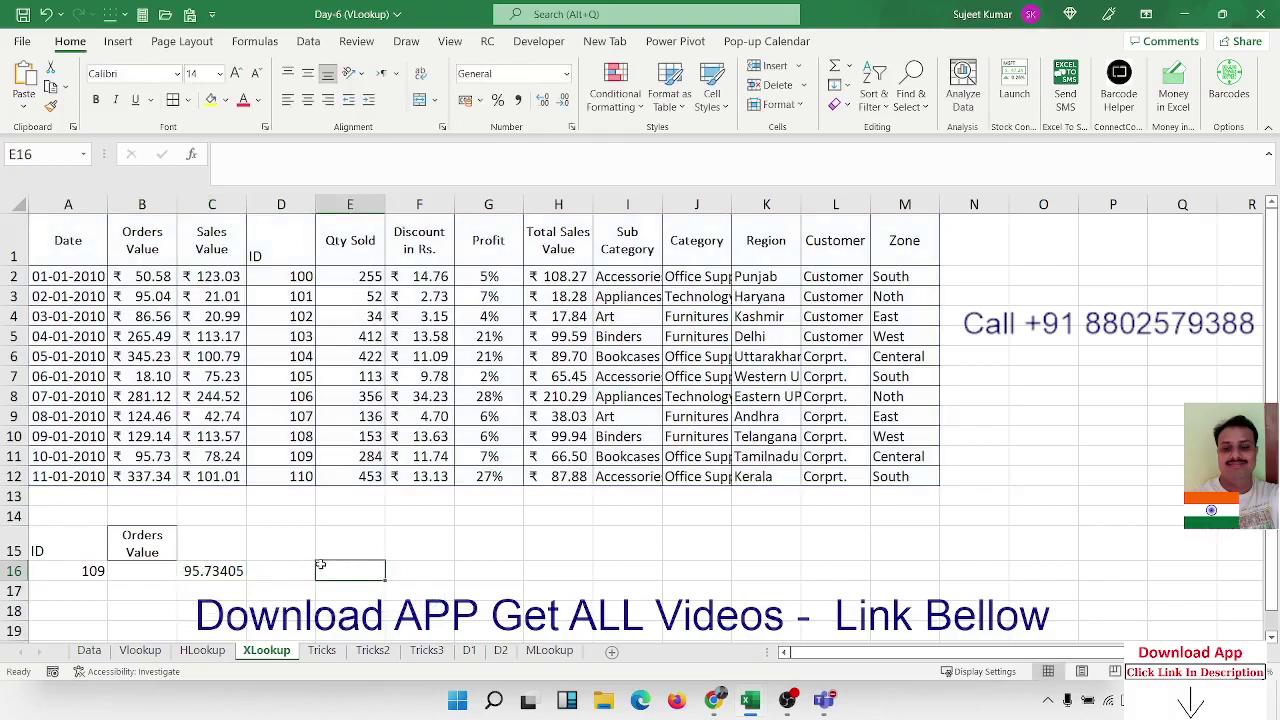
type("=ma")
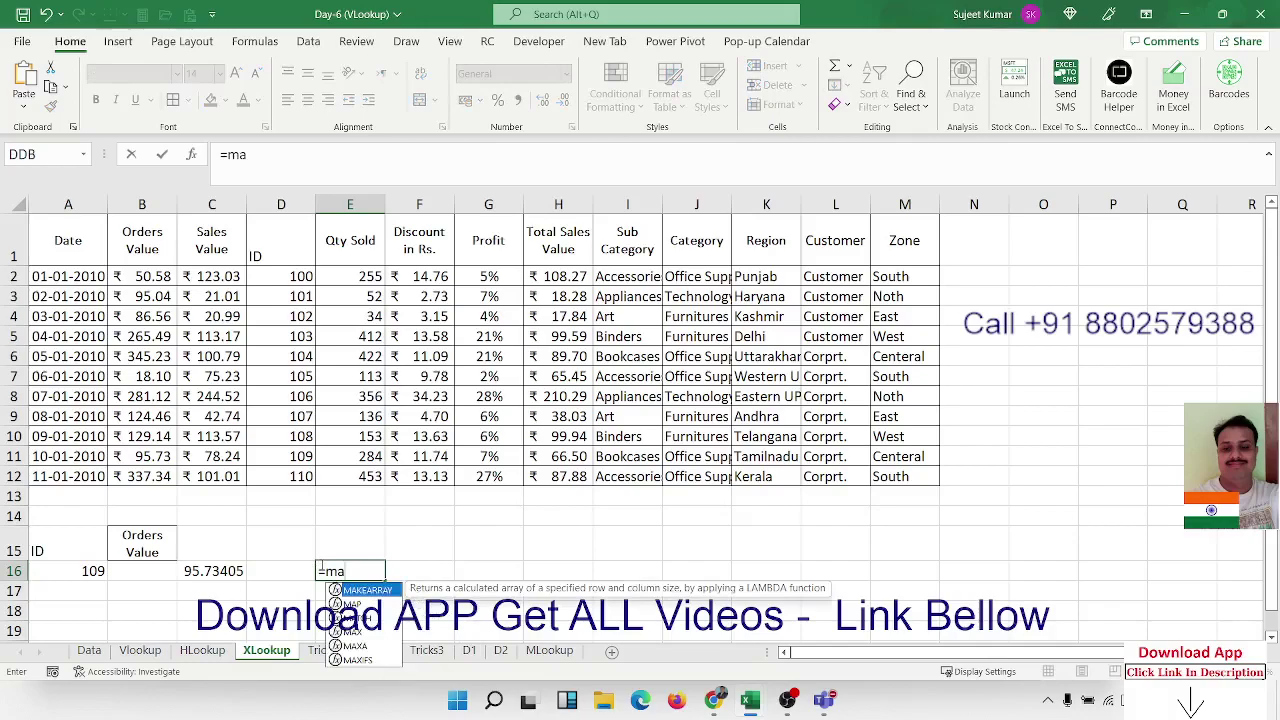
type("t")
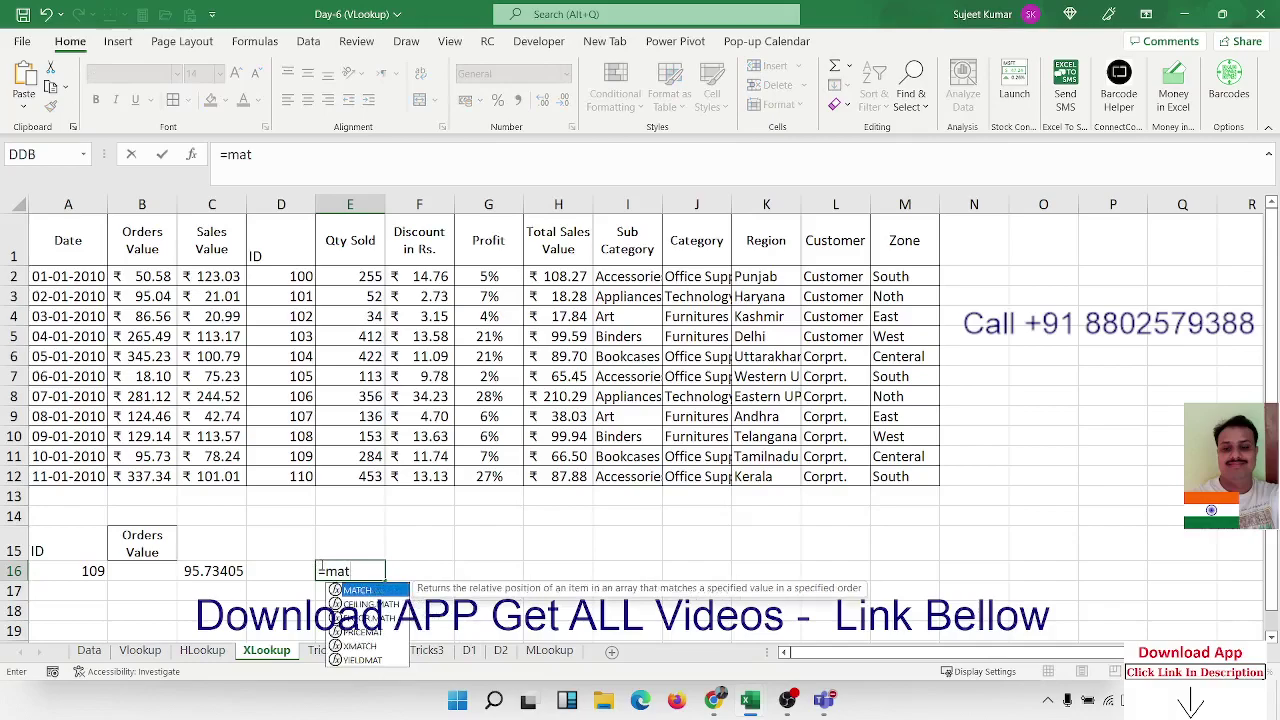
key("Tab")
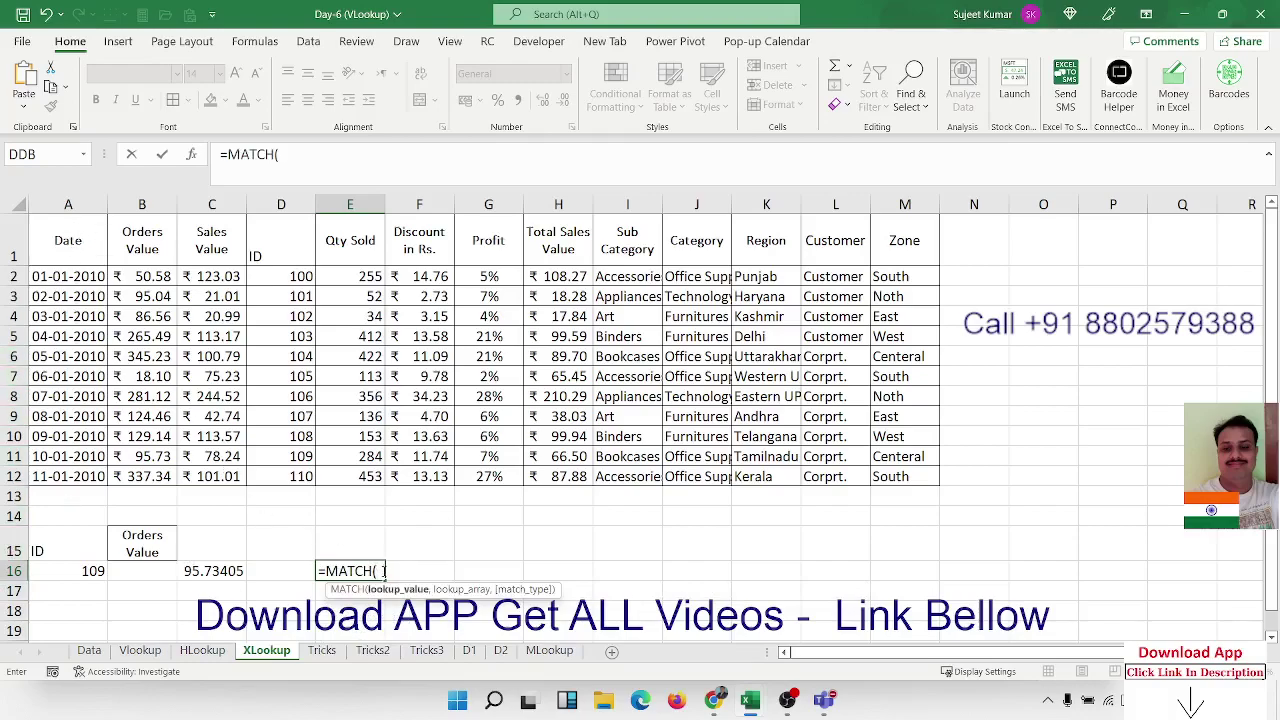
left_click(98, 568)
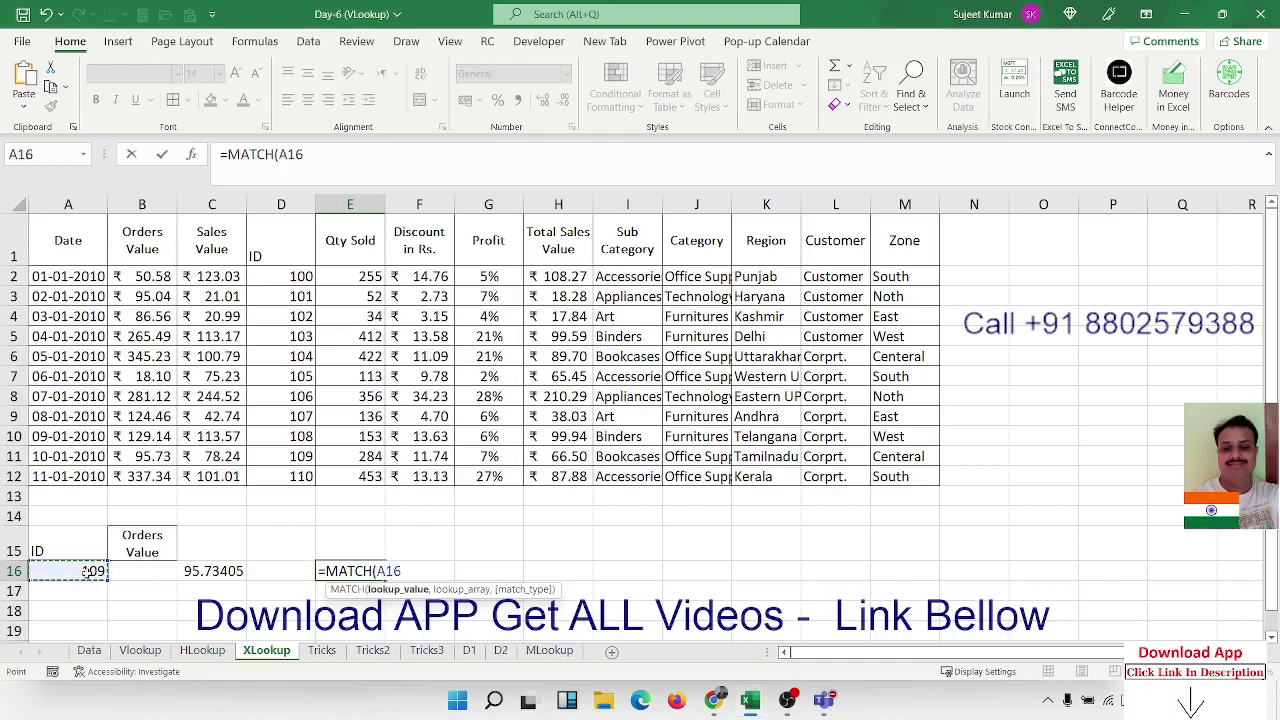
type(",")
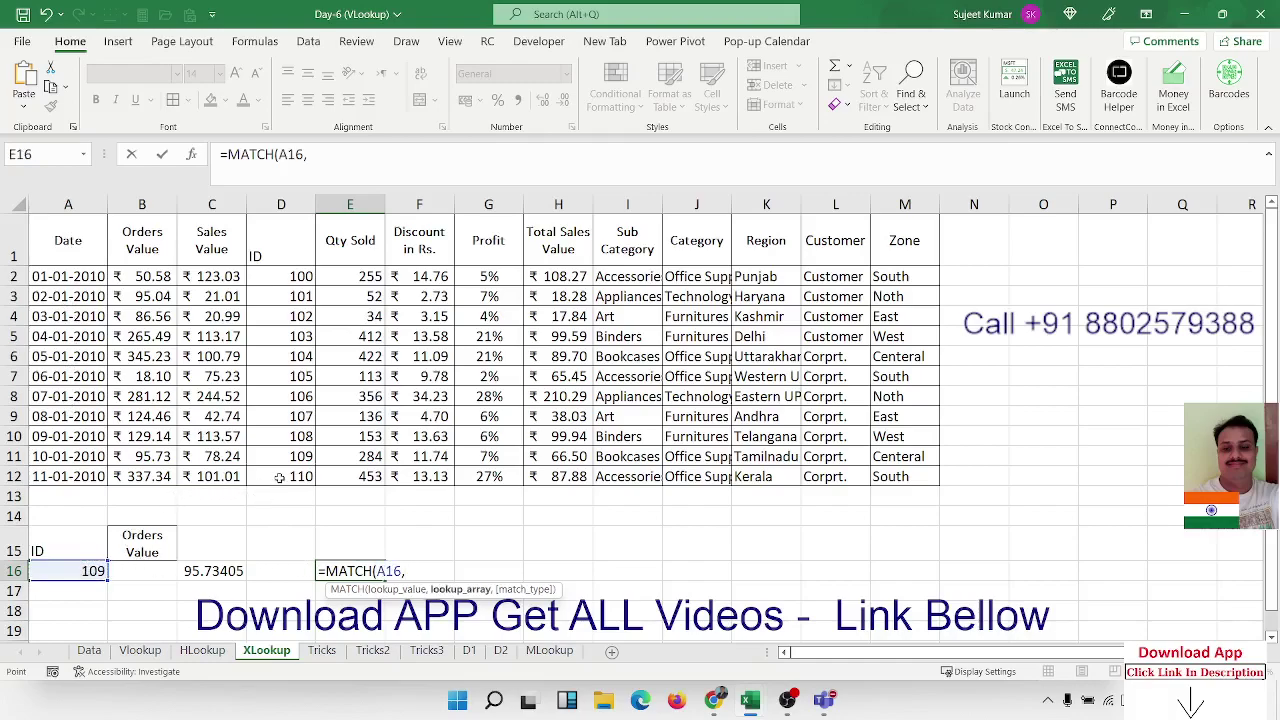
left_click_drag(280, 476, 284, 205)
type(",")
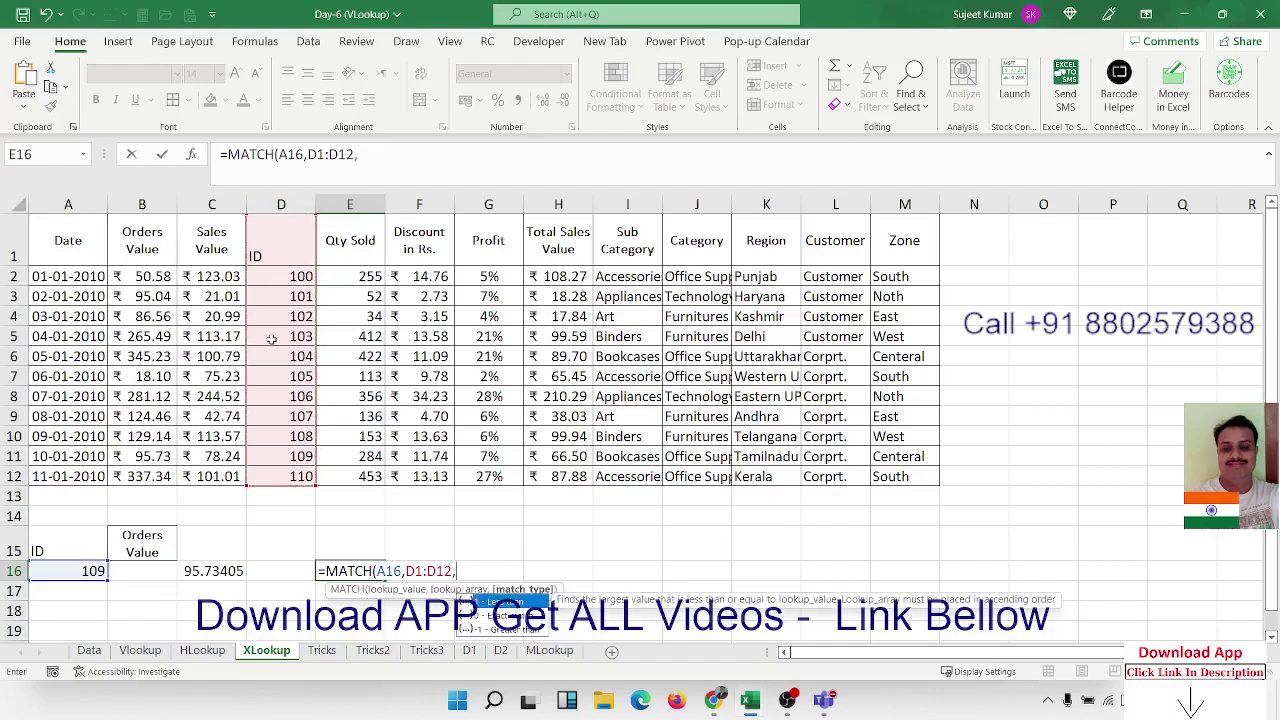
type("0")
key("Return")
key("Up")
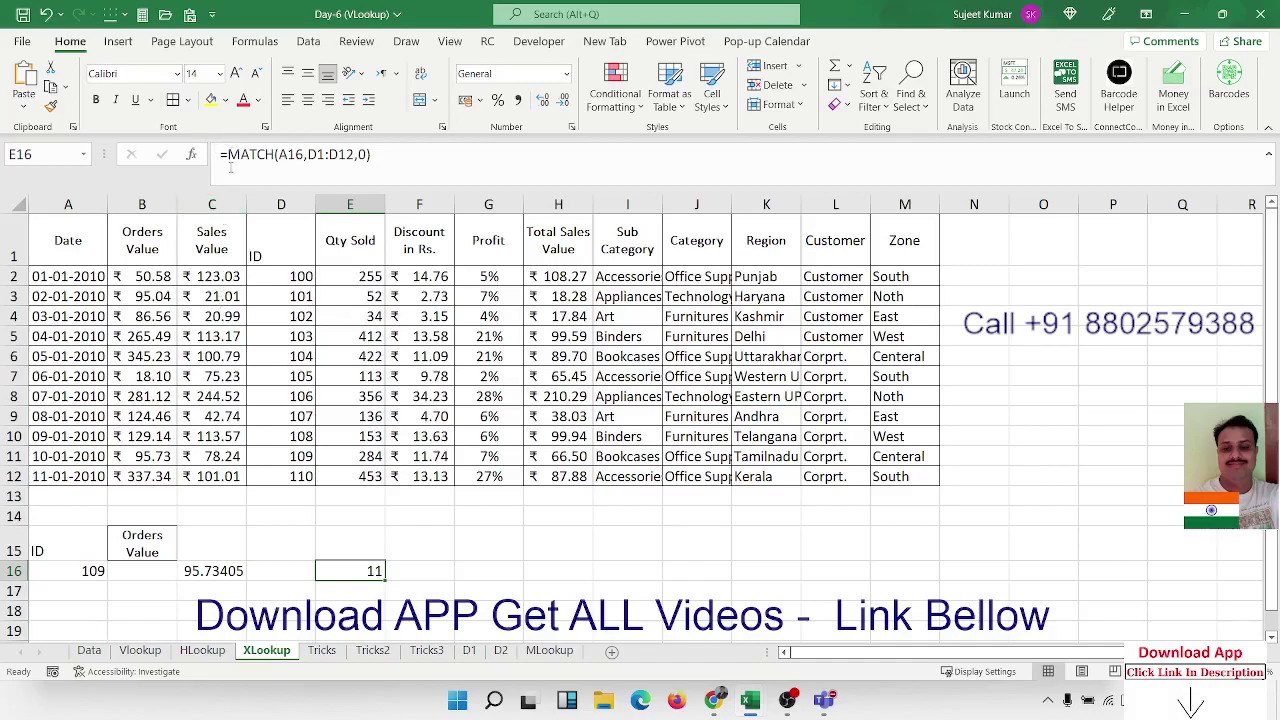
left_click_drag(228, 154, 390, 158)
key("ctrl+c")
Replace the row number 11 in C16's INDEX formula with MATCH(A16,D1:D12,0).
key("Escape")
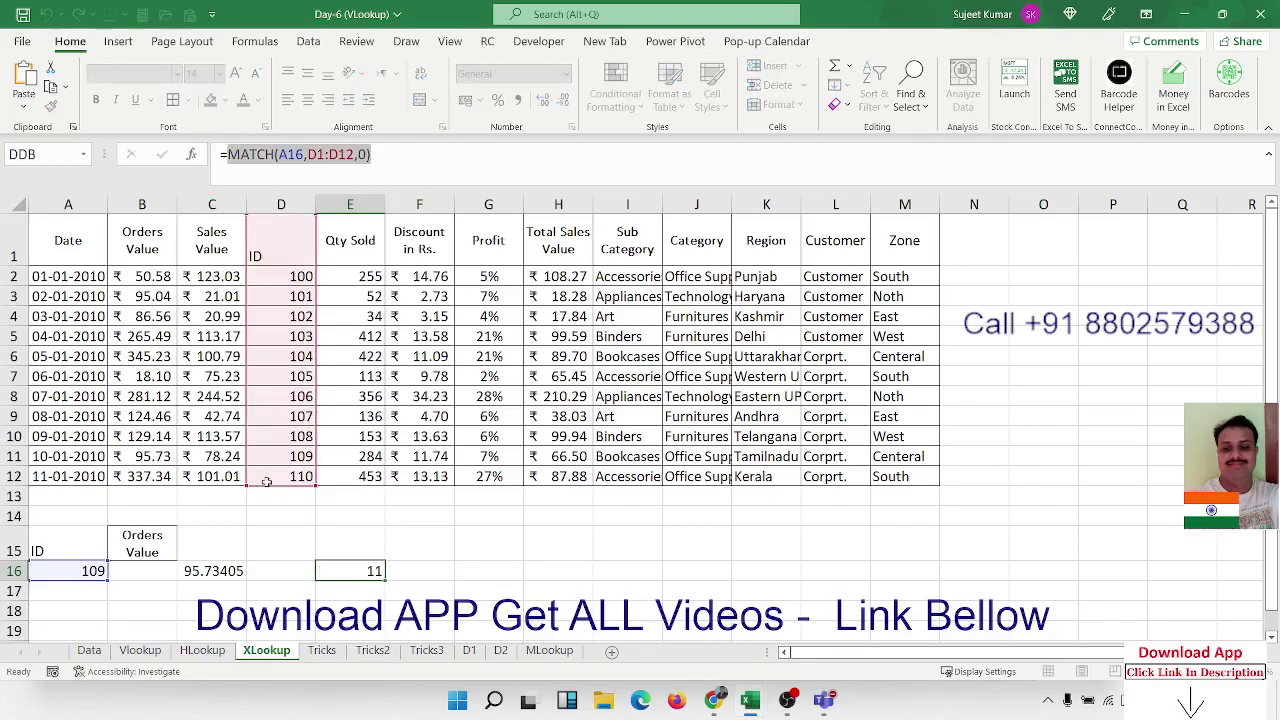
double_click(218, 572)
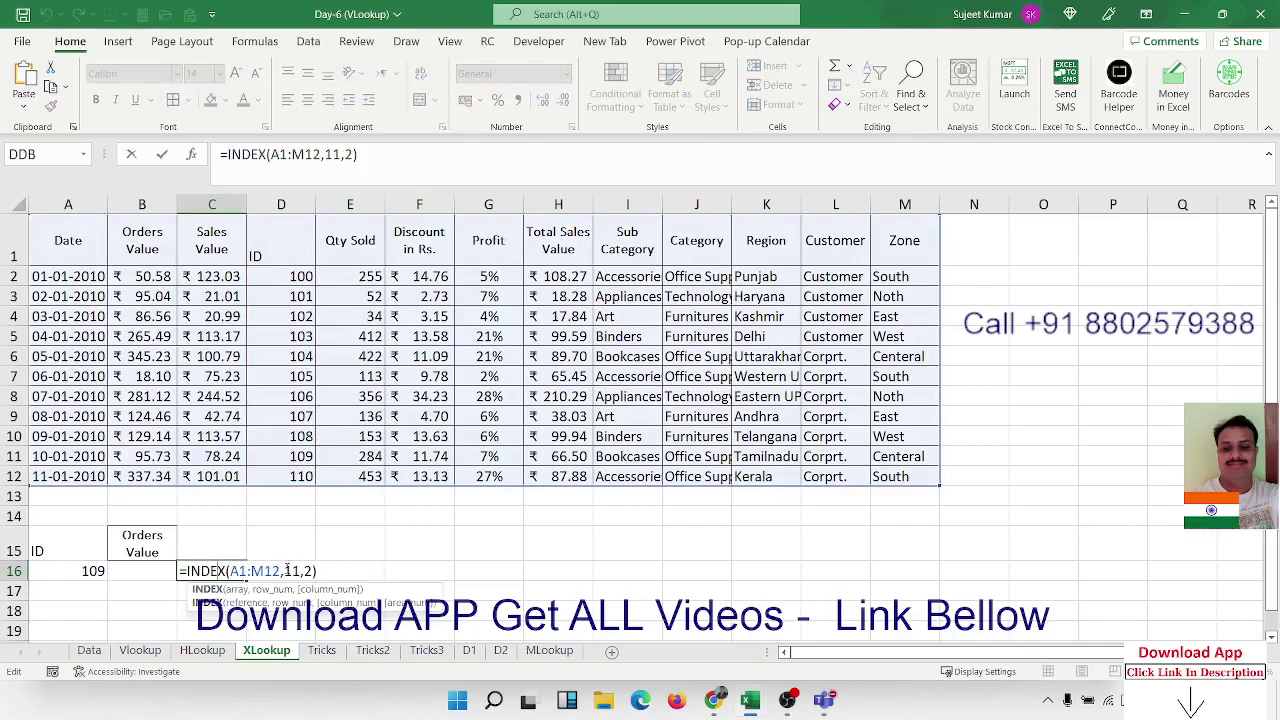
left_click_drag(284, 571, 300, 571)
key("ctrl+v")
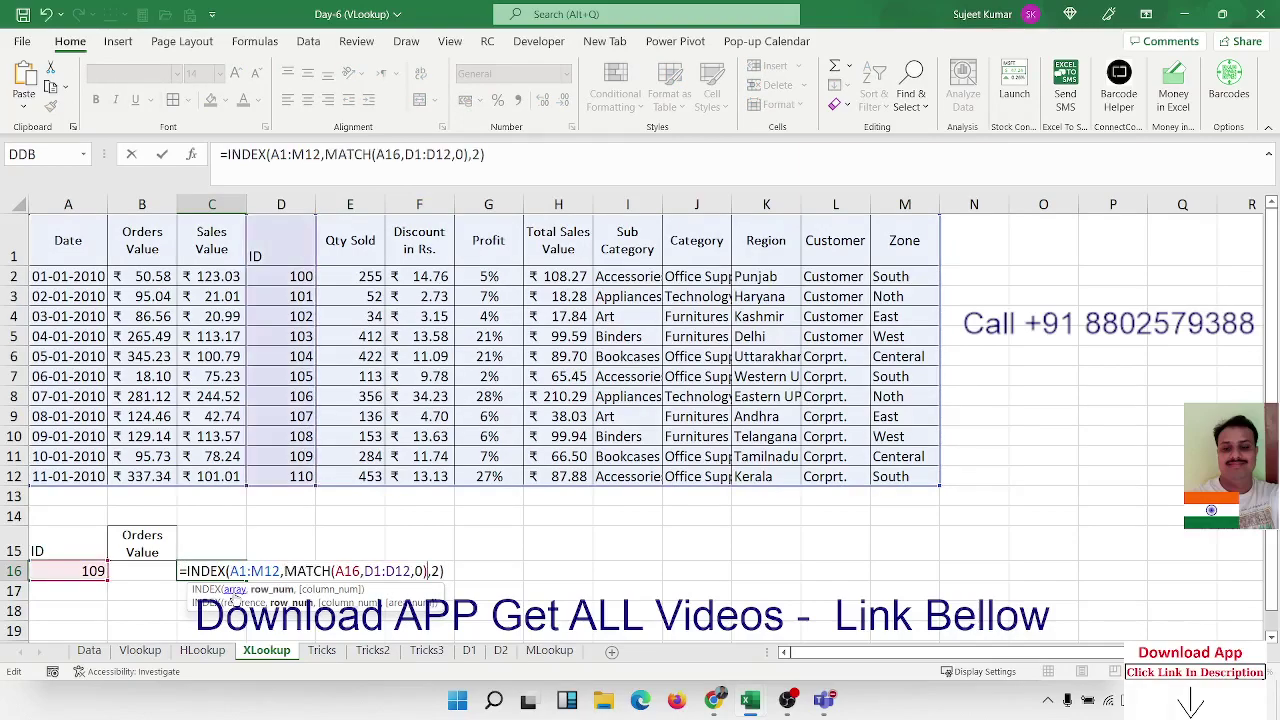
key("Return")
Test the lookup by entering IDs 110, 101 and then 105 in A16.
key("Up")
key("Left")
key("Left")
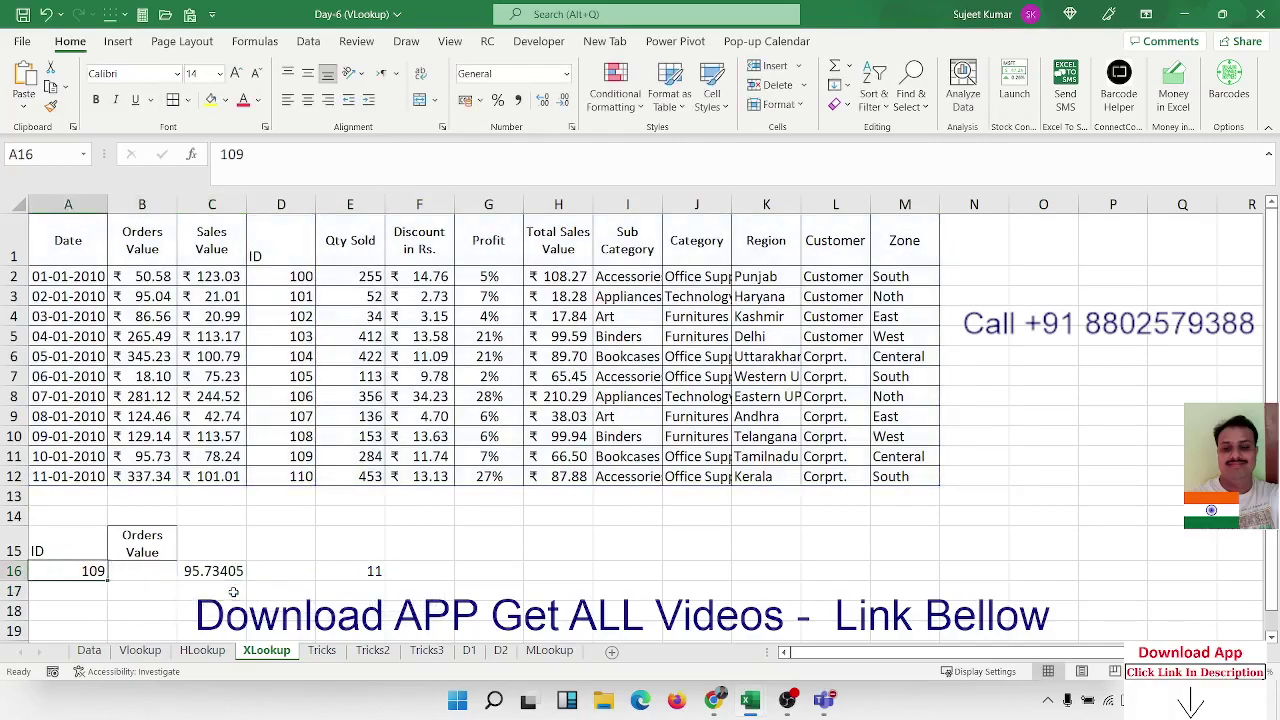
type("110")
key("Return")
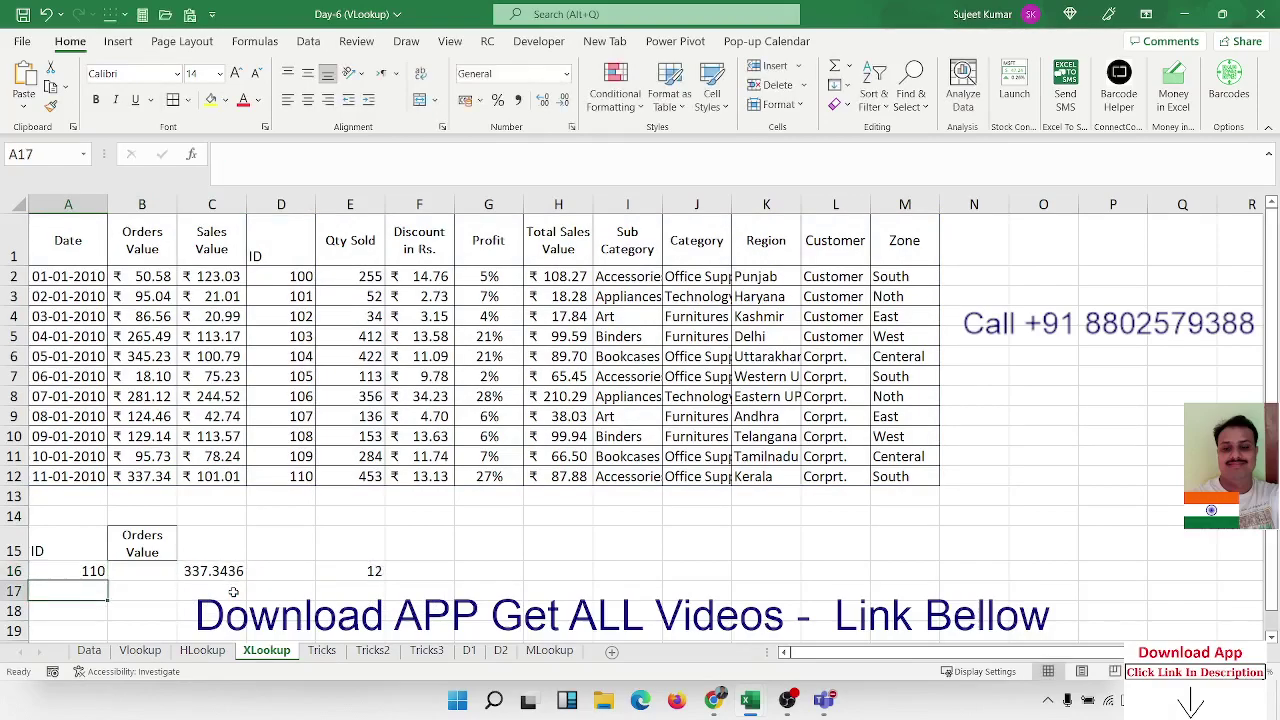
key("Up")
type("101")
key("Return")
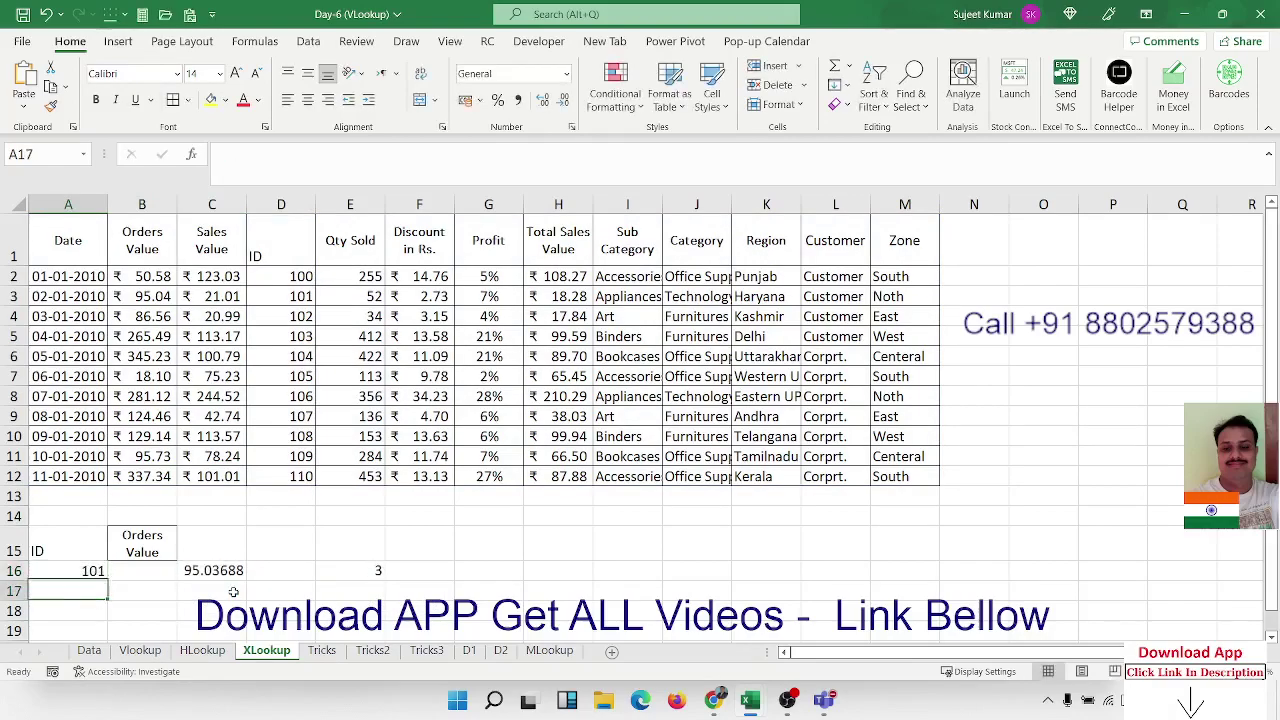
key("Up")
type("105")
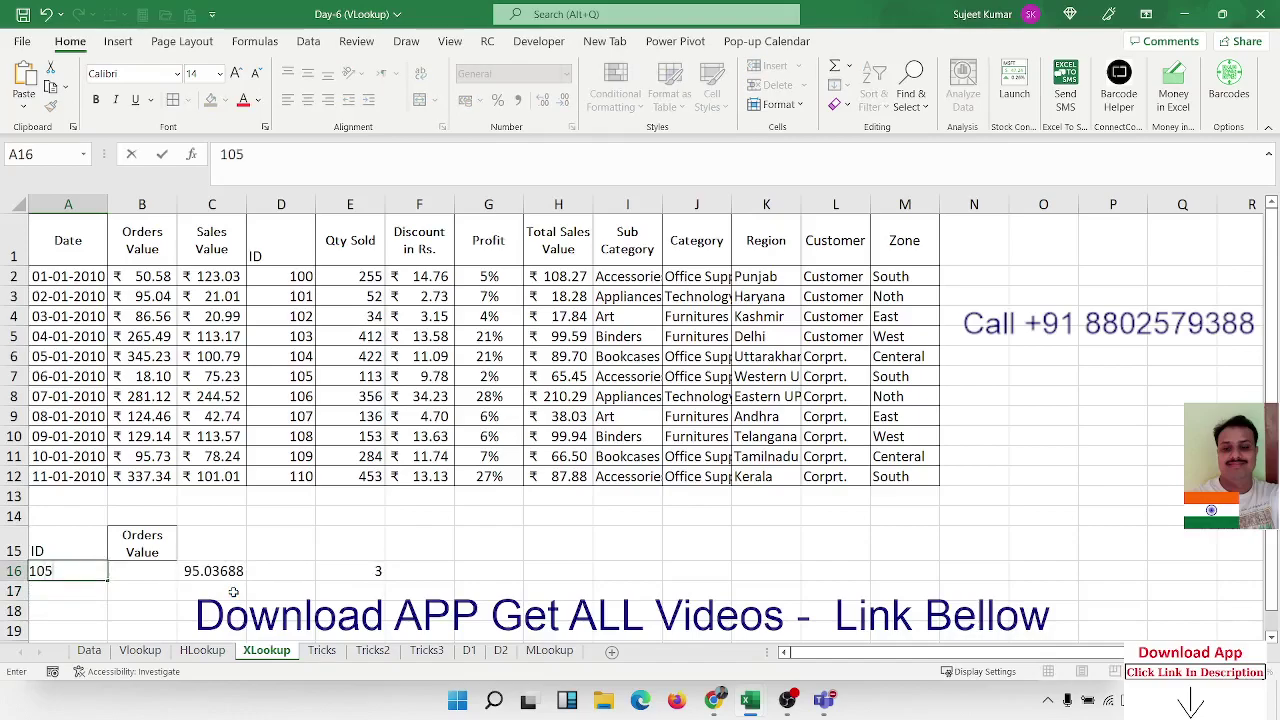
key("Return")
Return to C16 and open its INDEX/MATCH formula for editing.
key("Up")
key("Right")
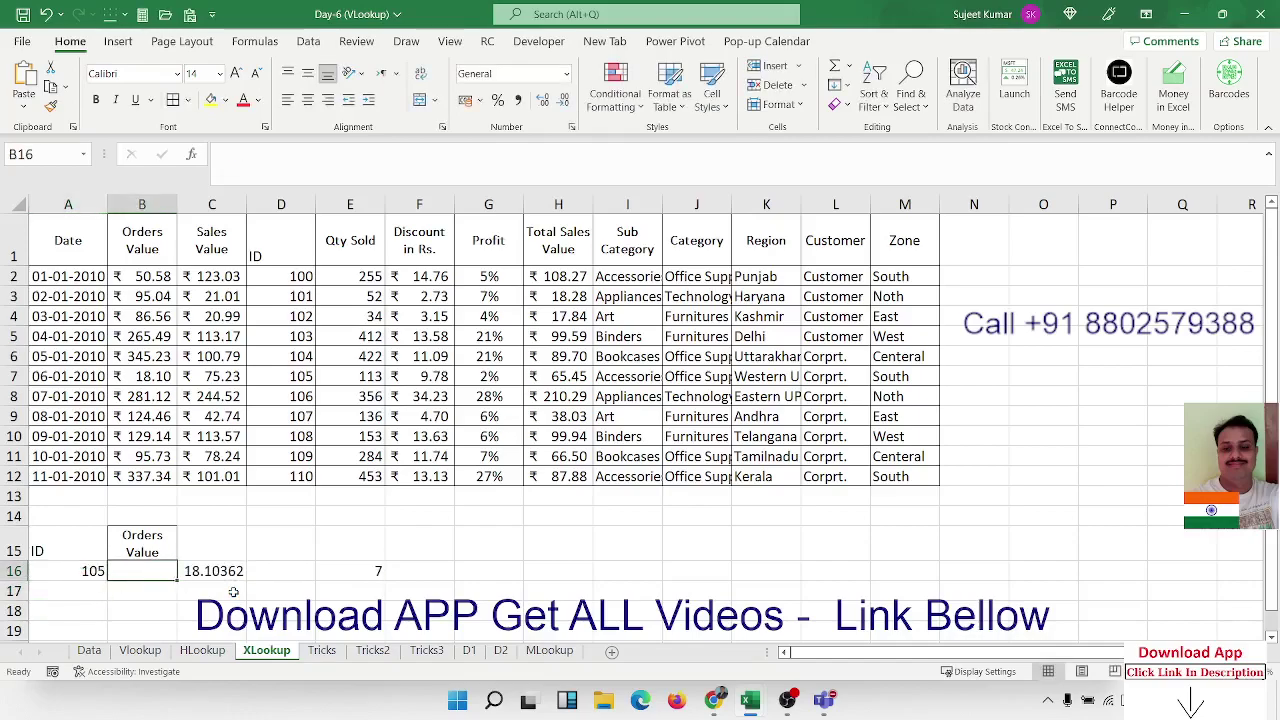
key("Right")
key("F2")
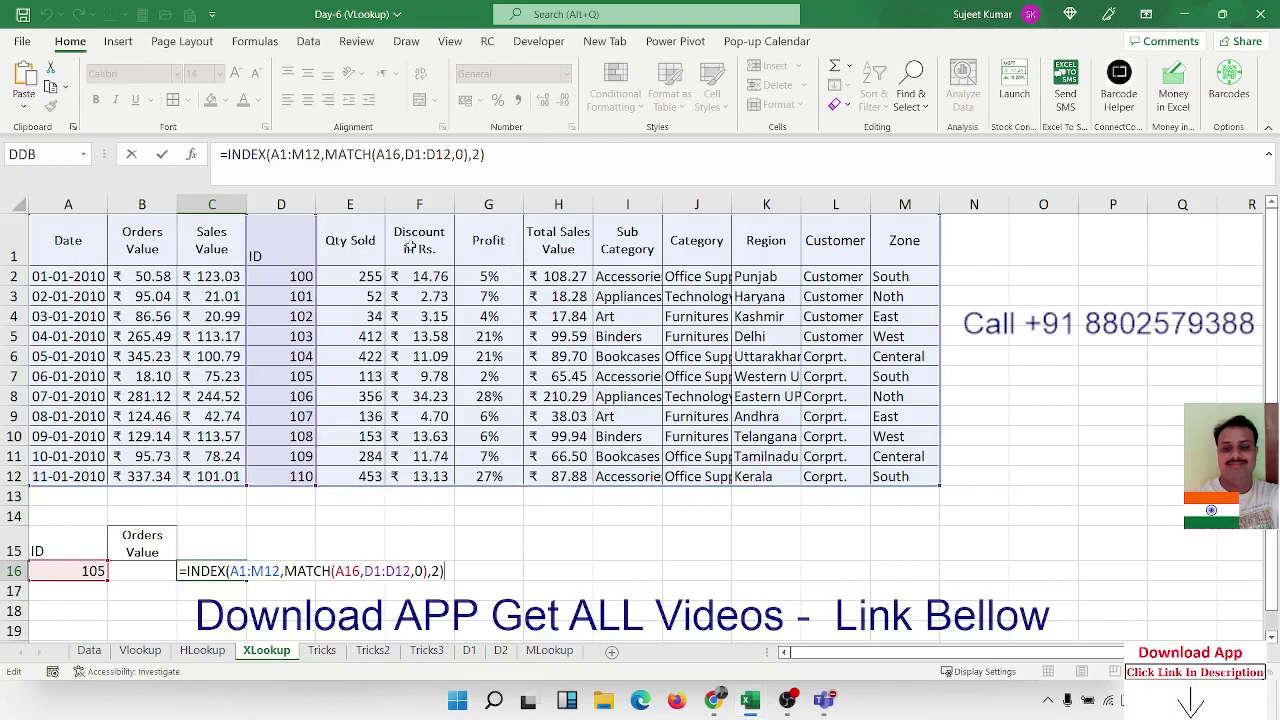
left_click(431, 571)
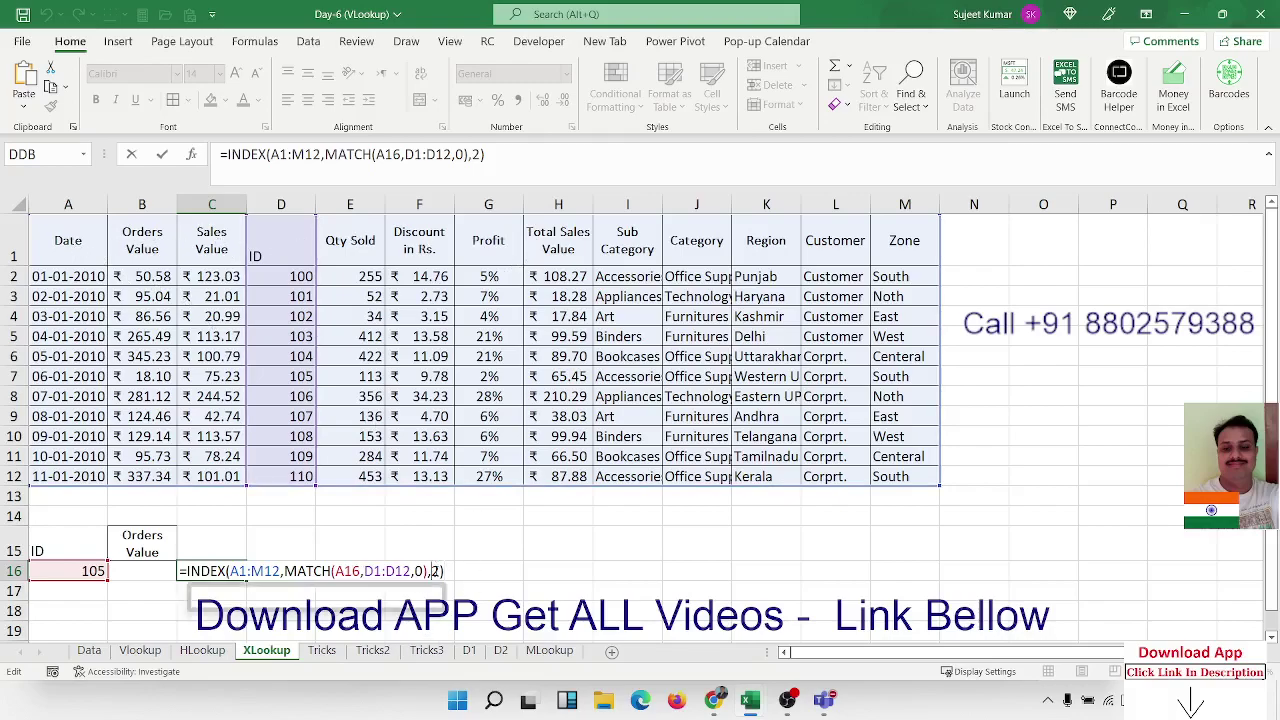
key("Delete")
type("7")
key("Return")
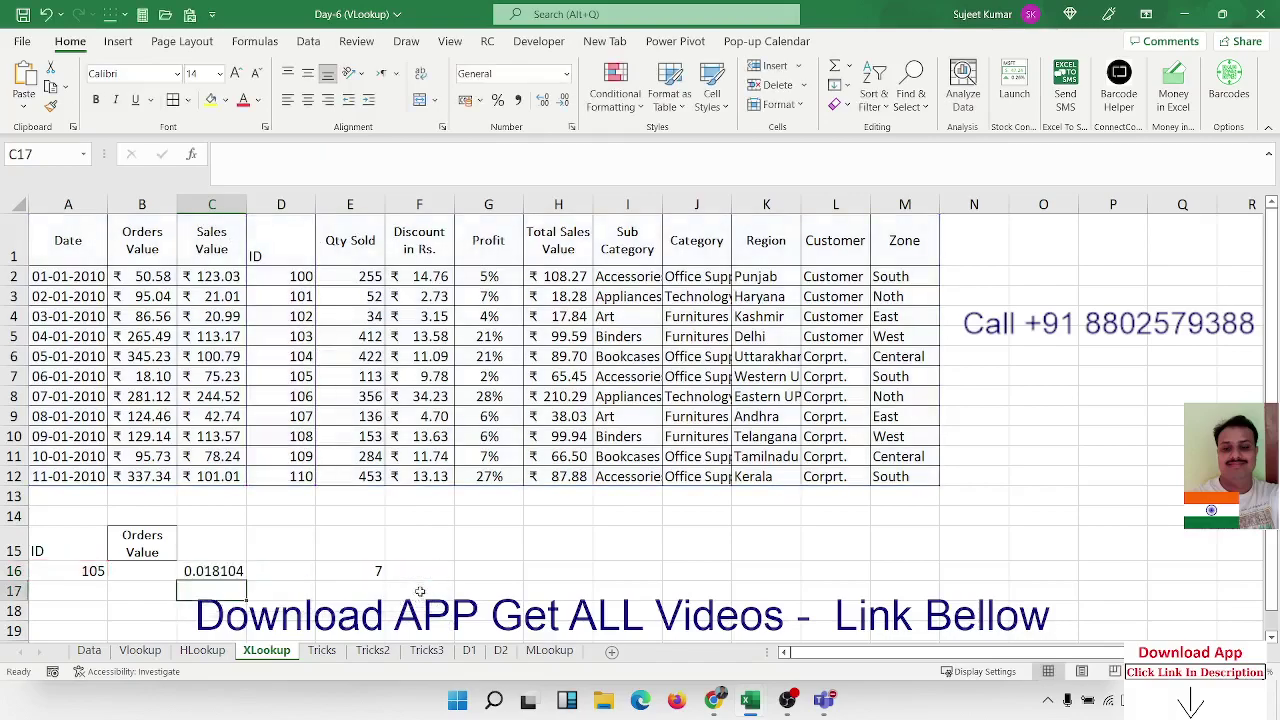
key("Up")
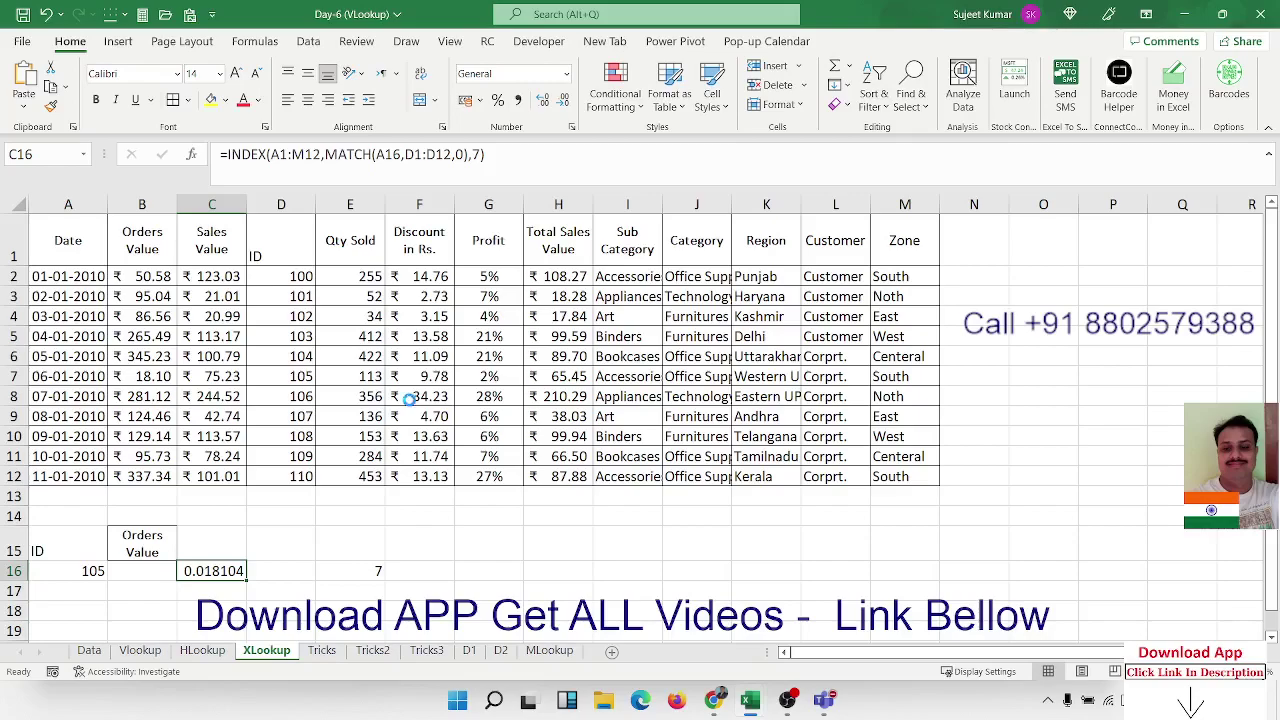
key("ctrl+z")
double_click(222, 571)
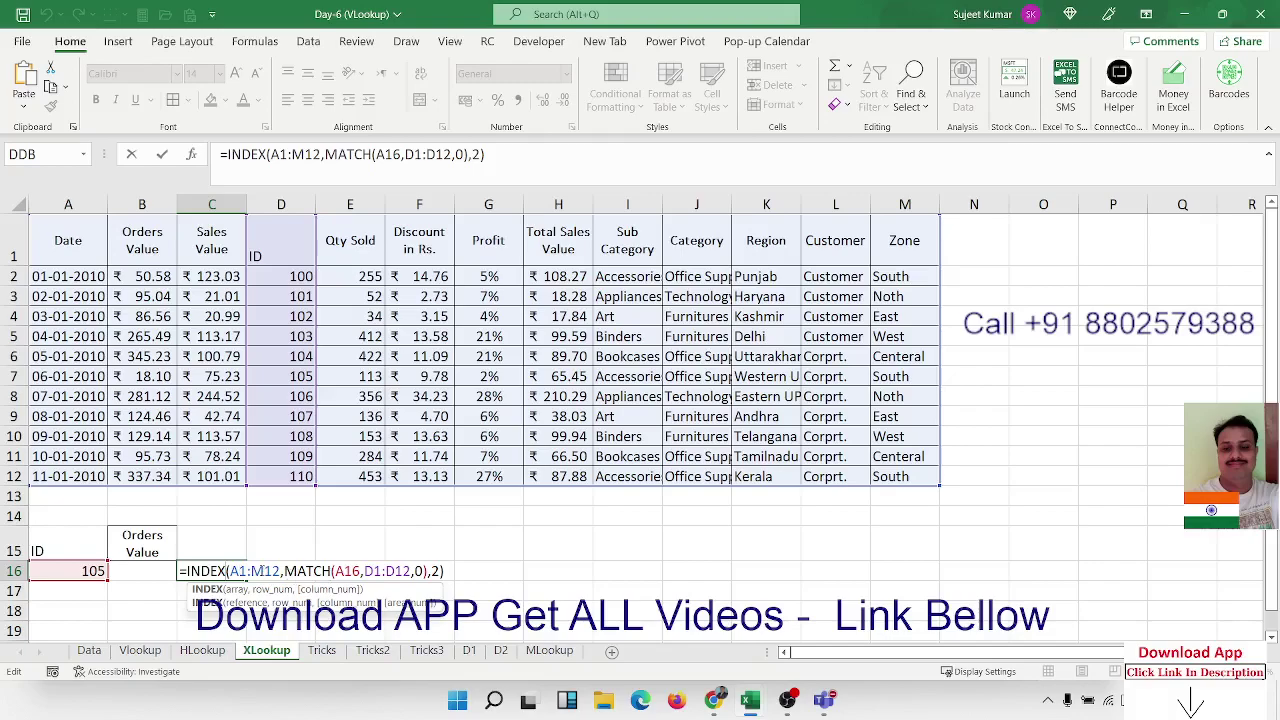
left_click_drag(180, 571, 460, 572)
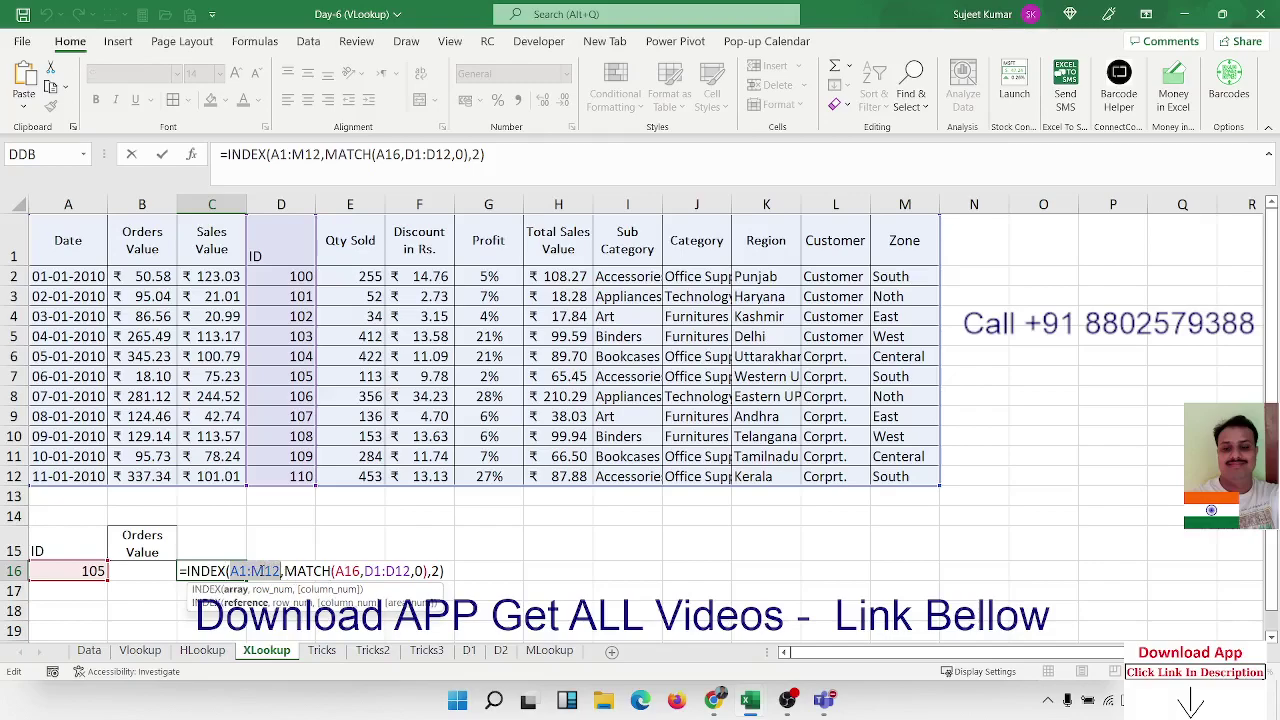
left_click(437, 571)
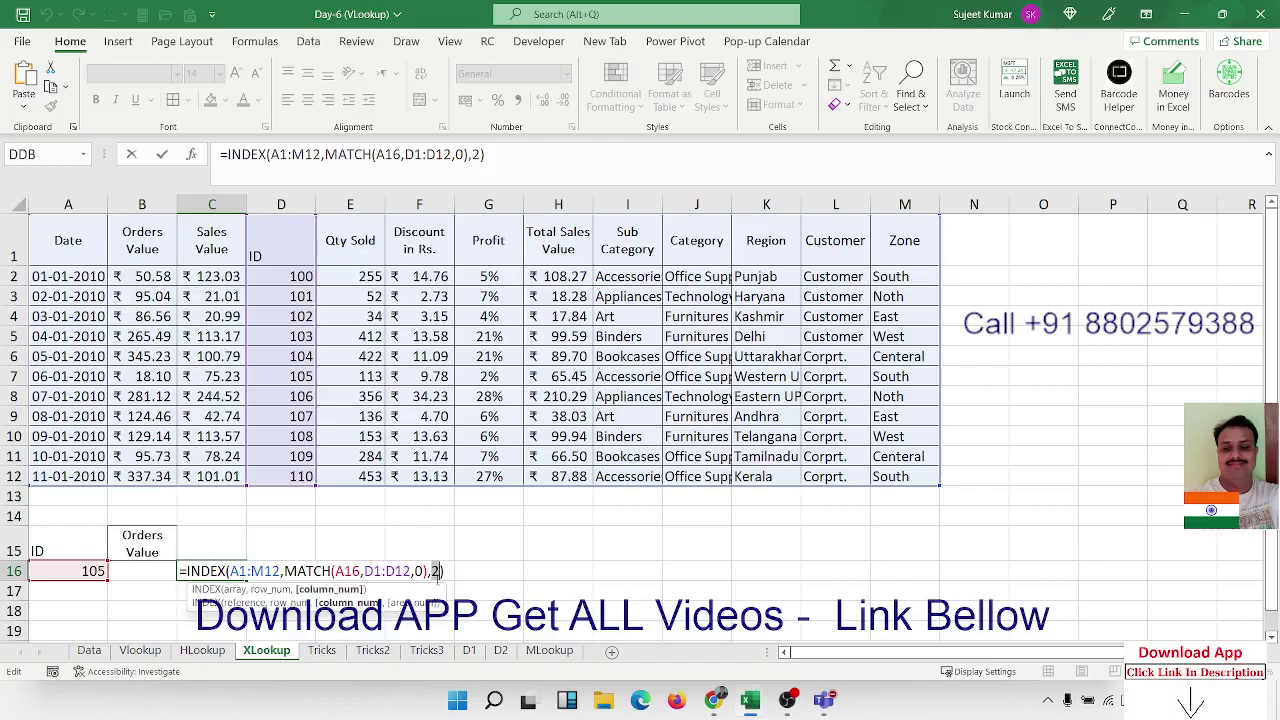
key("Return")
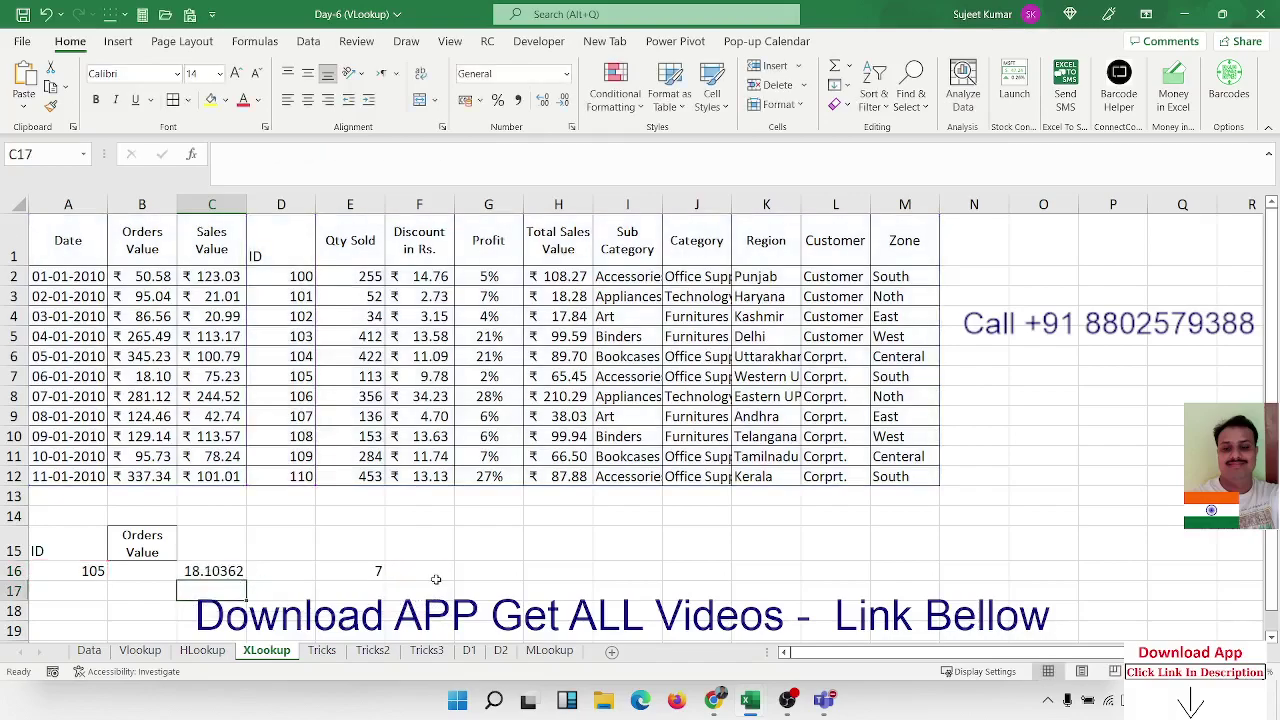
left_click(230, 571)
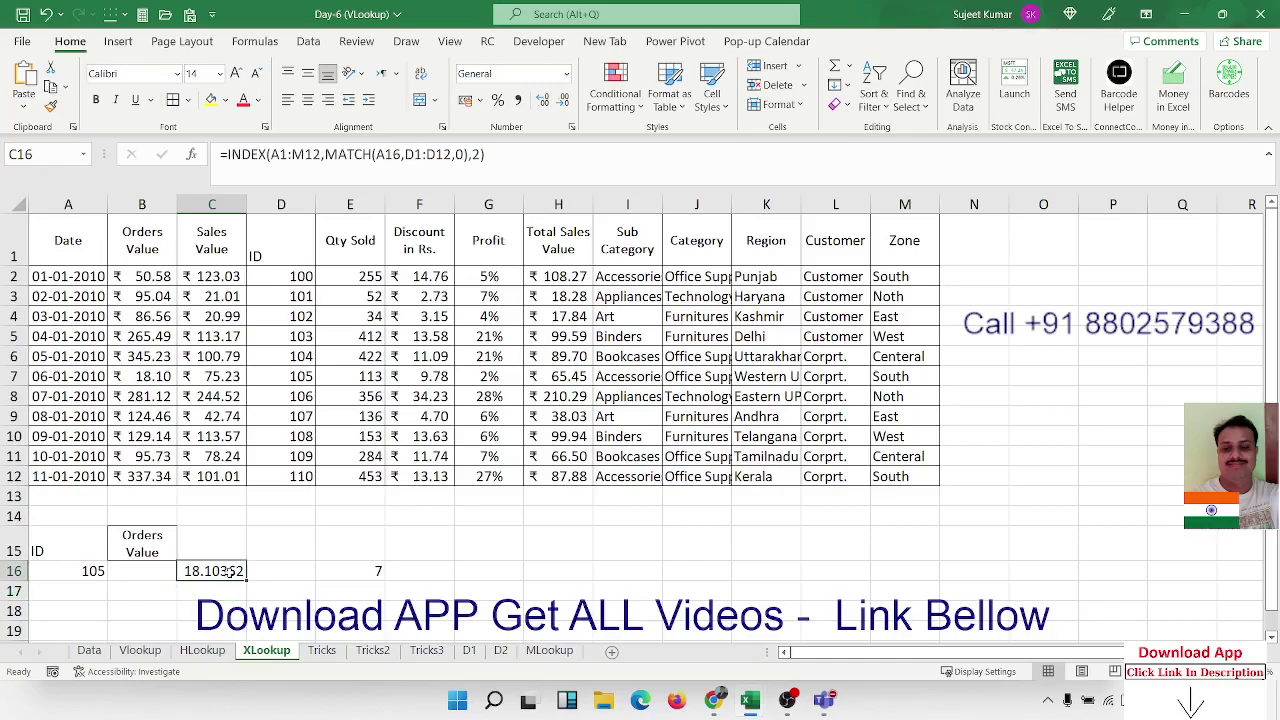
Review the Orders Value heading and C16's formula column argument, leaving it unchanged.
left_click(145, 538)
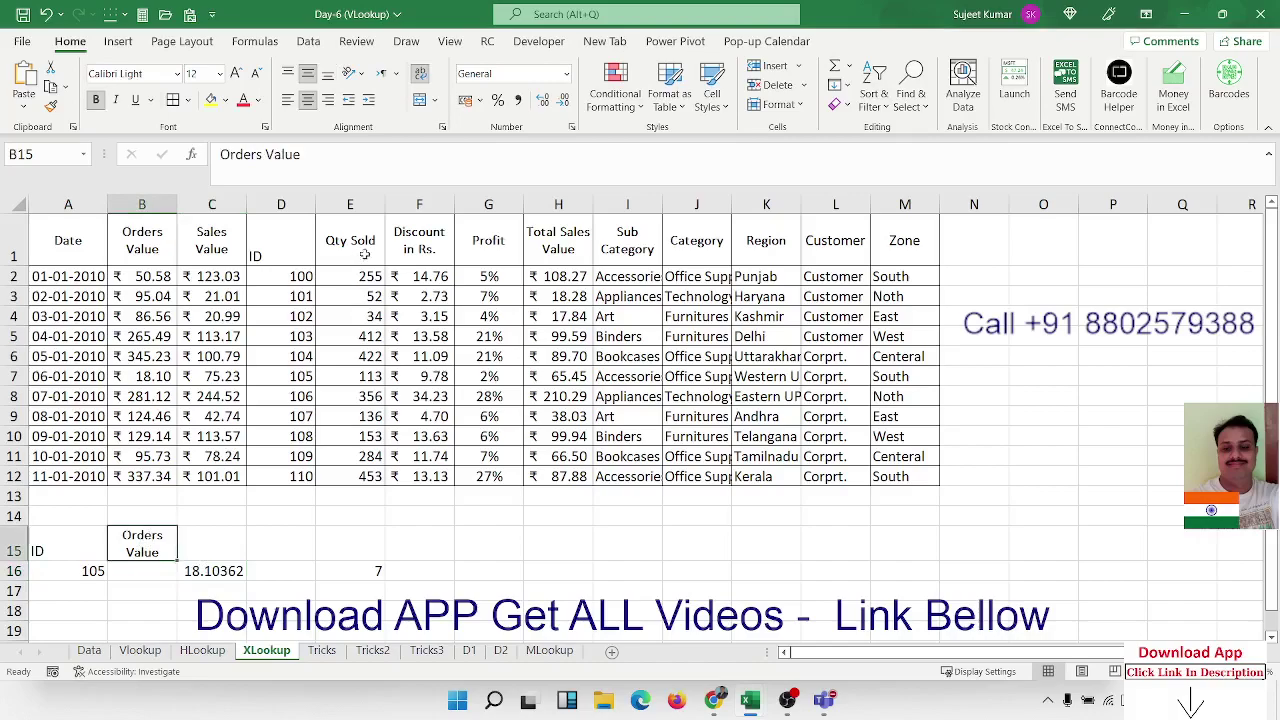
left_click(391, 241)
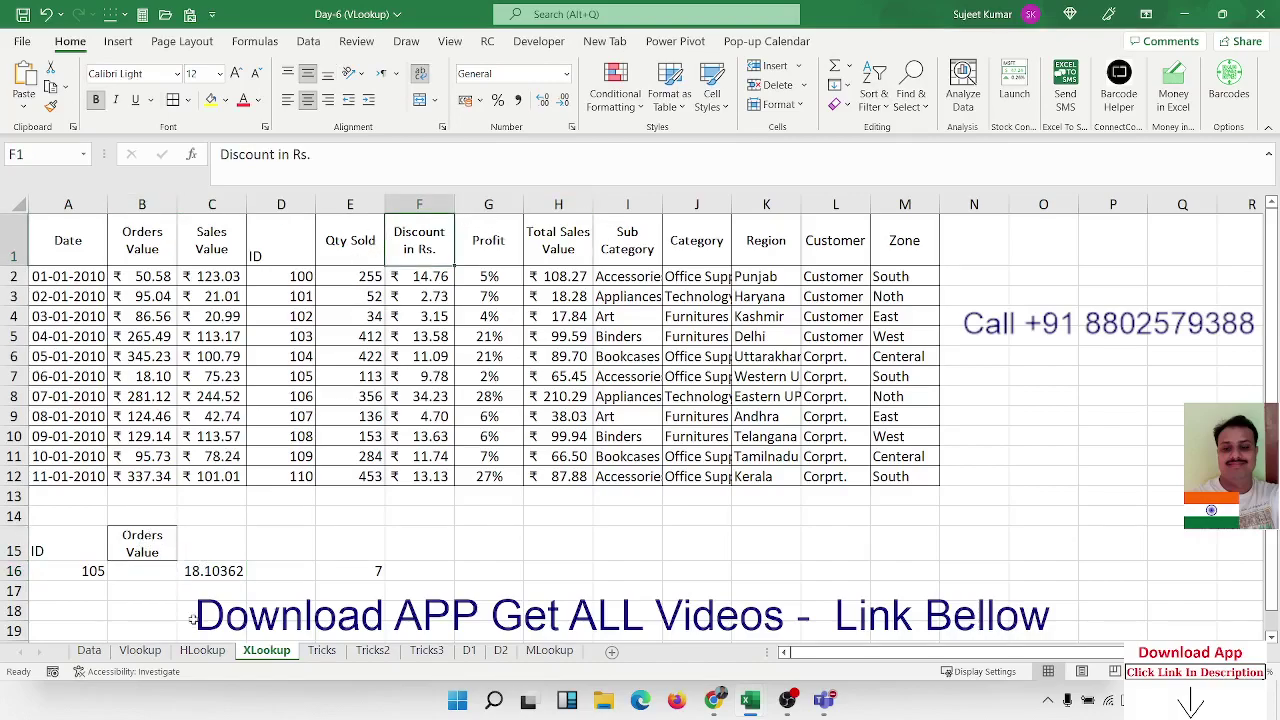
left_click(207, 571)
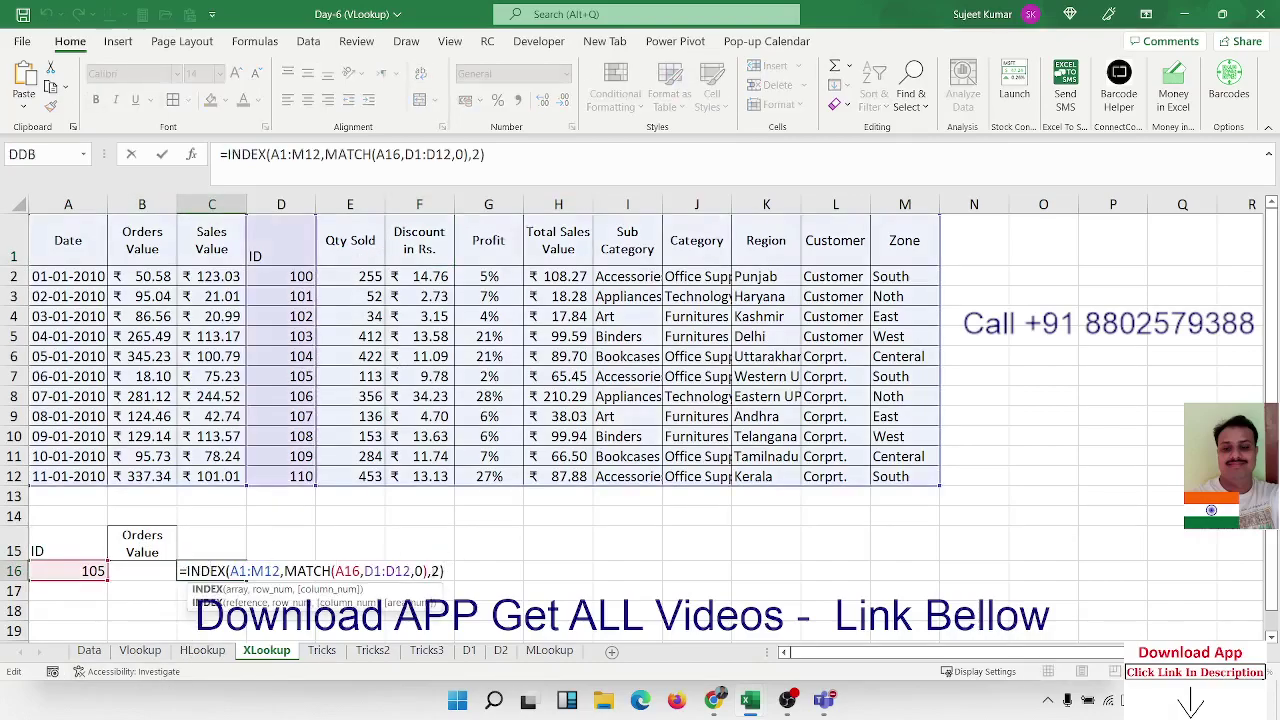
double_click(435, 571)
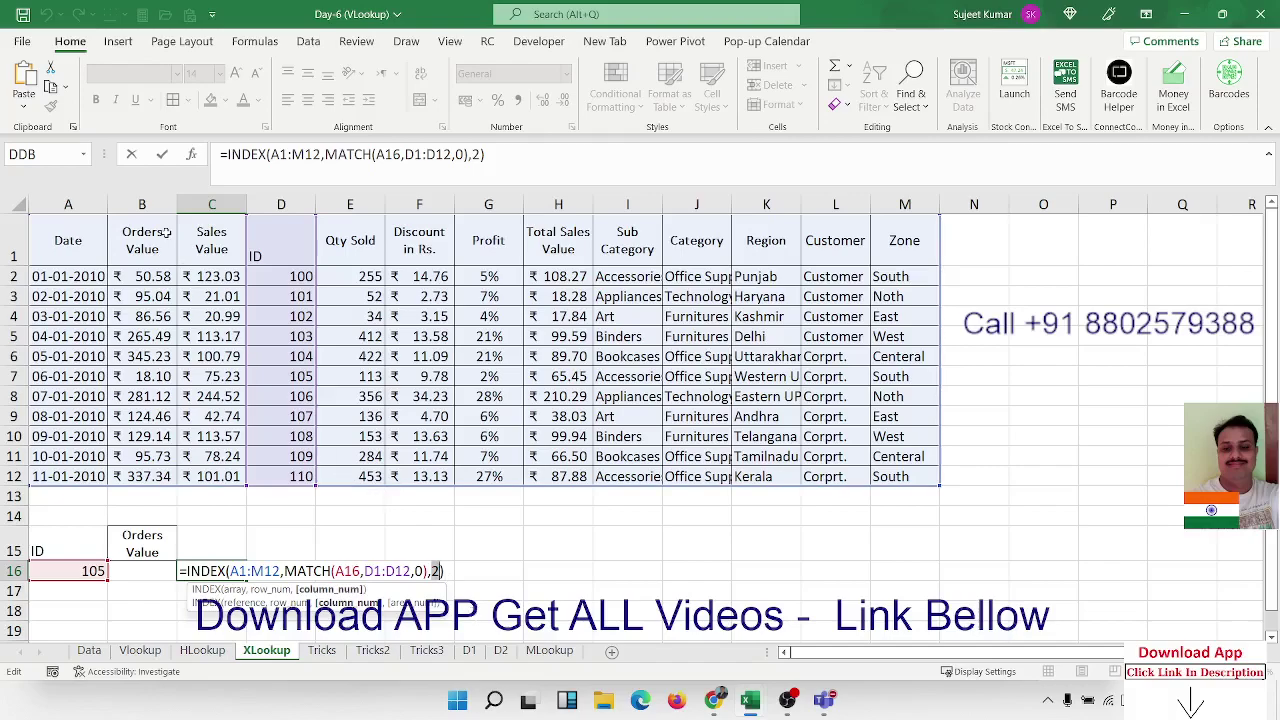
key("Return")
Copy the Sales Value header from C1 into D15.
left_click(211, 240)
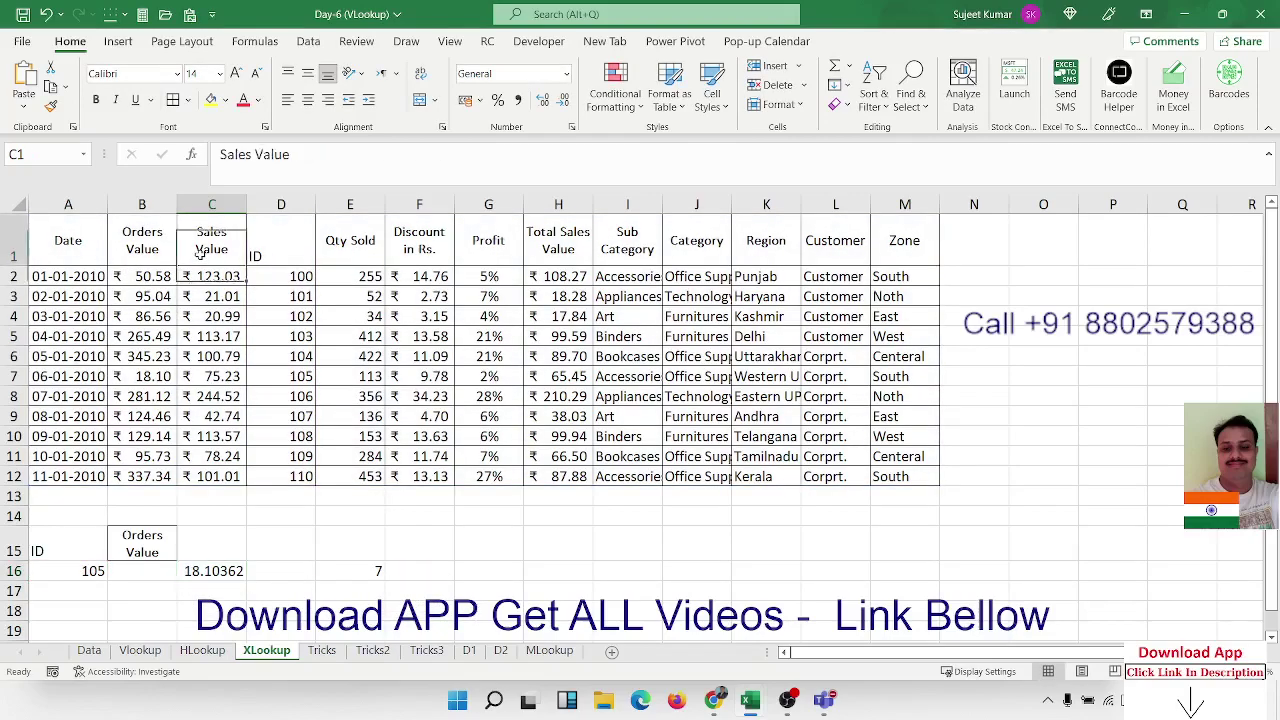
key("ctrl+c")
left_click(290, 548)
key("ctrl+v")
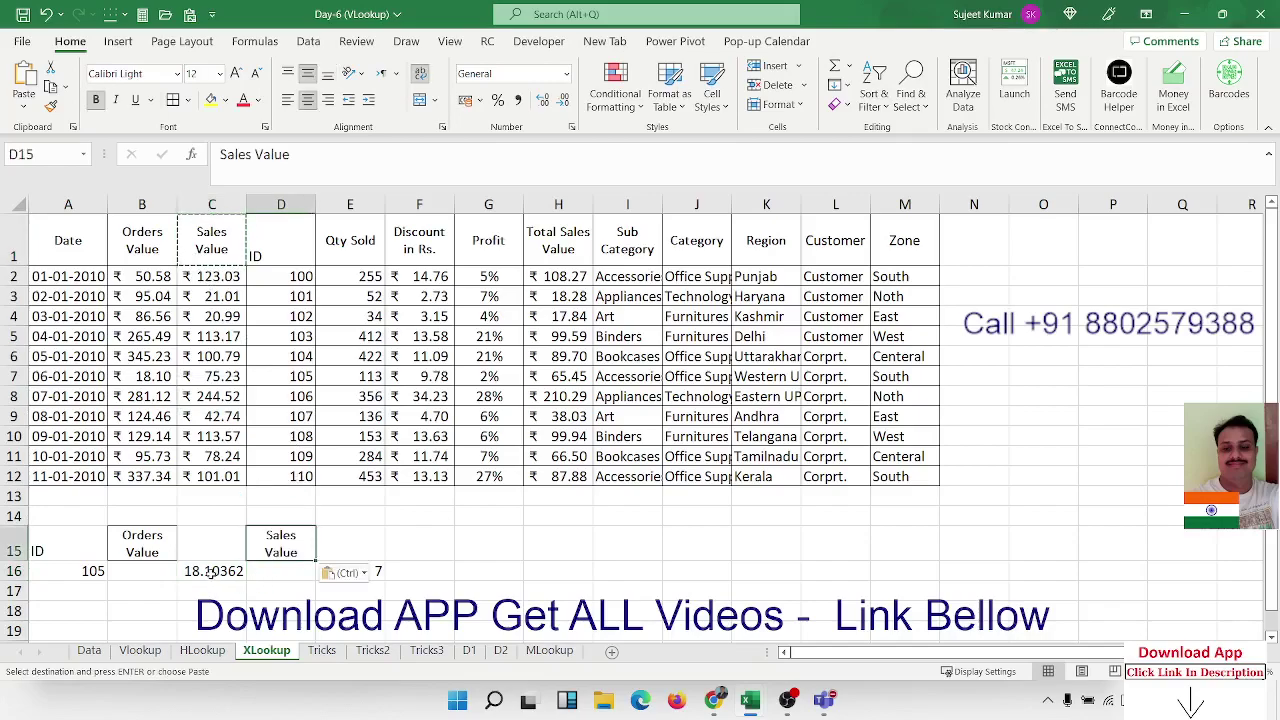
Put C16's INDEX/MATCH formula in D16 with column 3, returning Sales Value 75.23314.
left_click(211, 571)
key("F2")
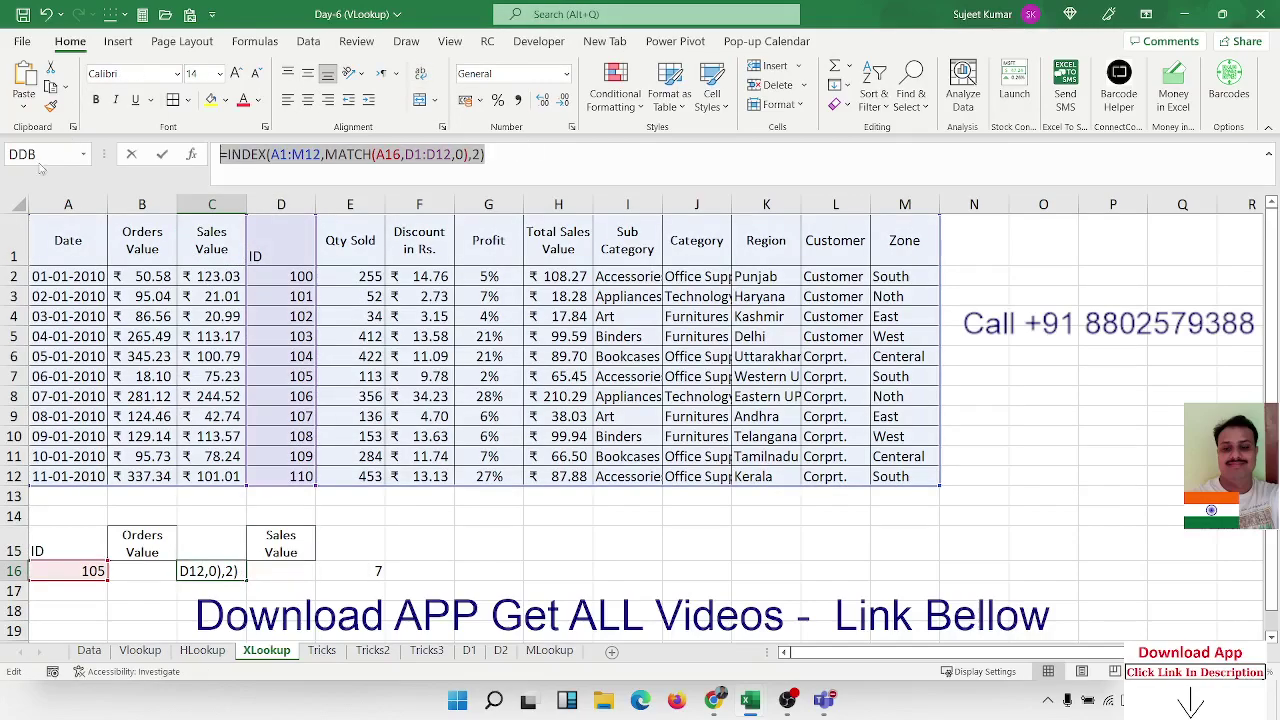
key("Escape")
left_click(268, 580)
key("F2")
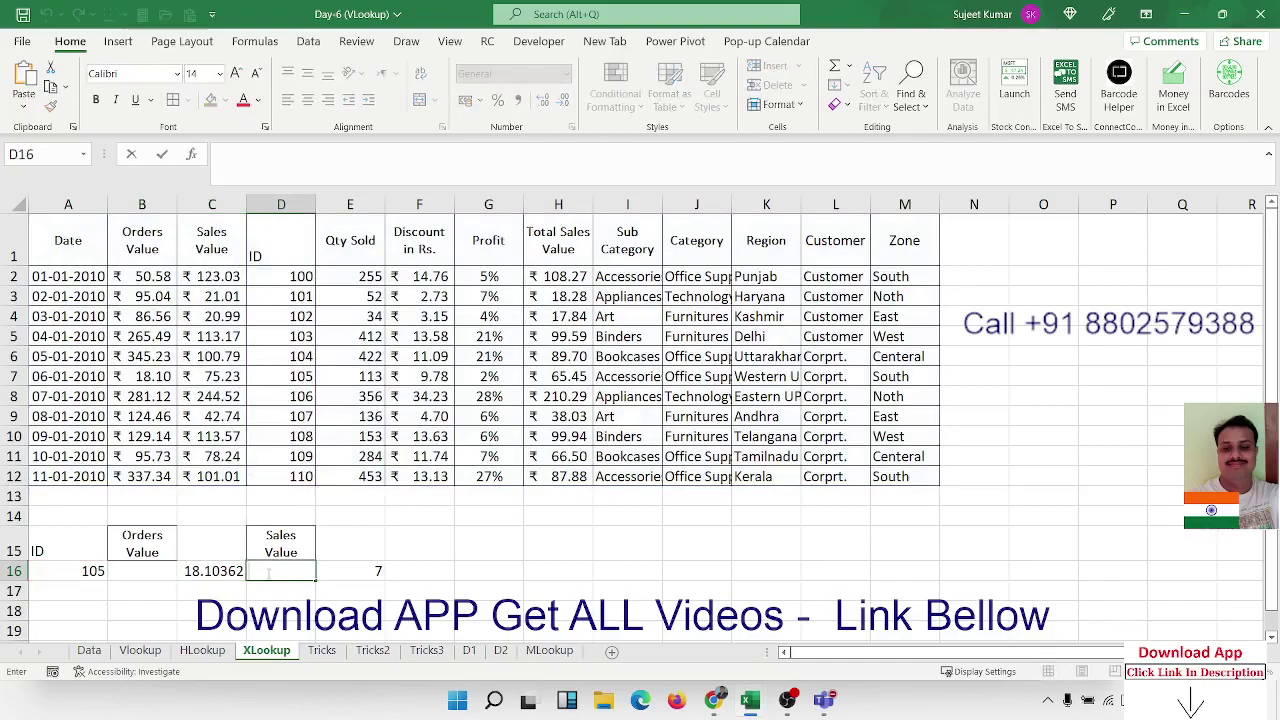
key("ctrl+v")
key("F2")
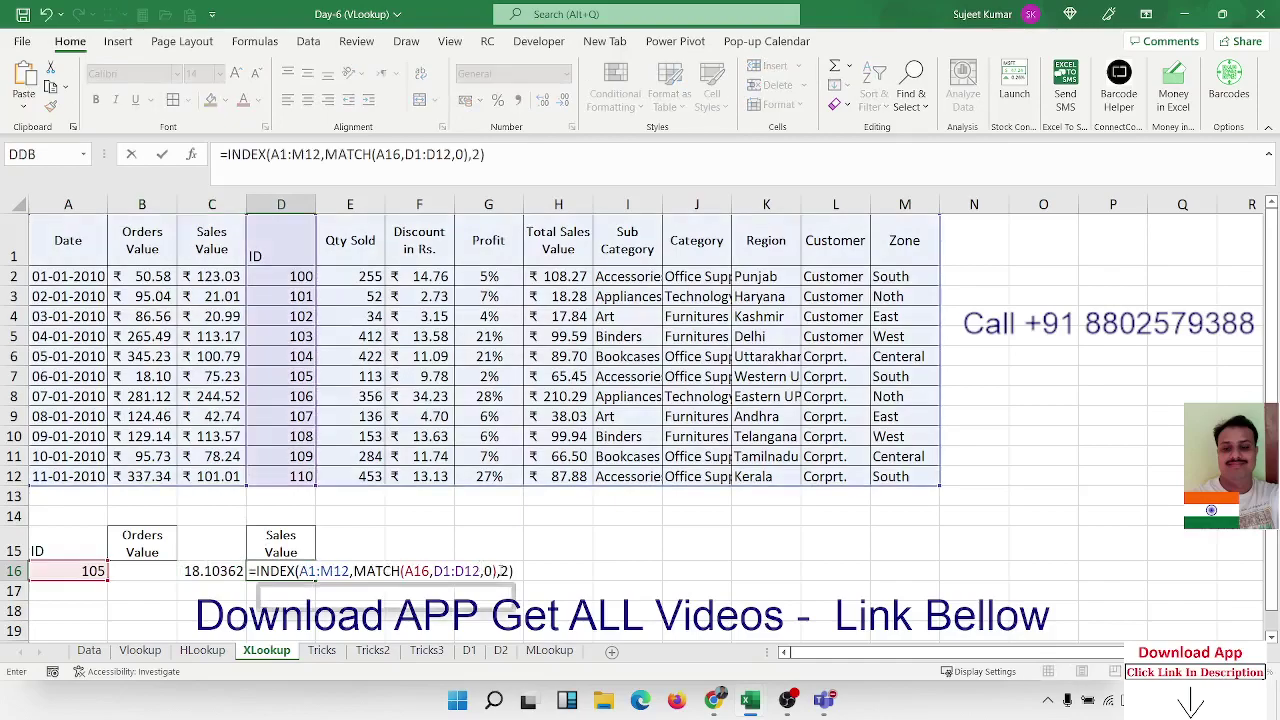
key("Left")
key("BackSpace")
type("3")
key("Return")
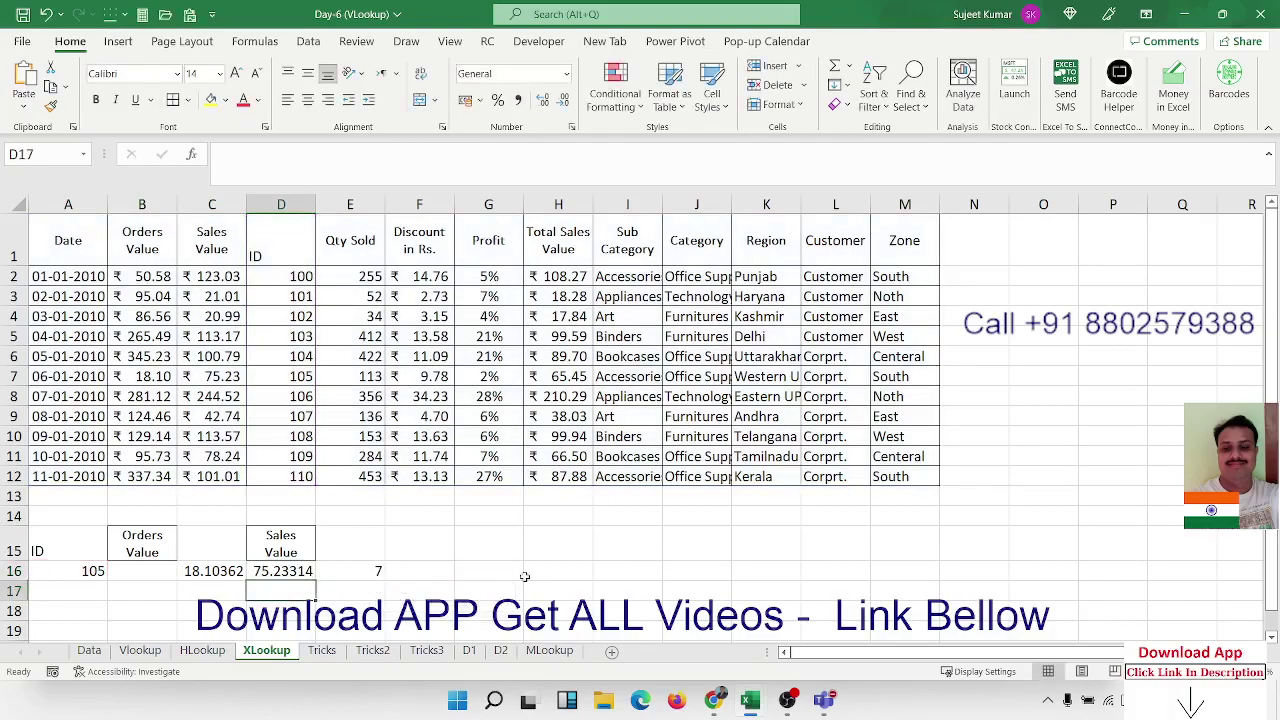
key("Up")
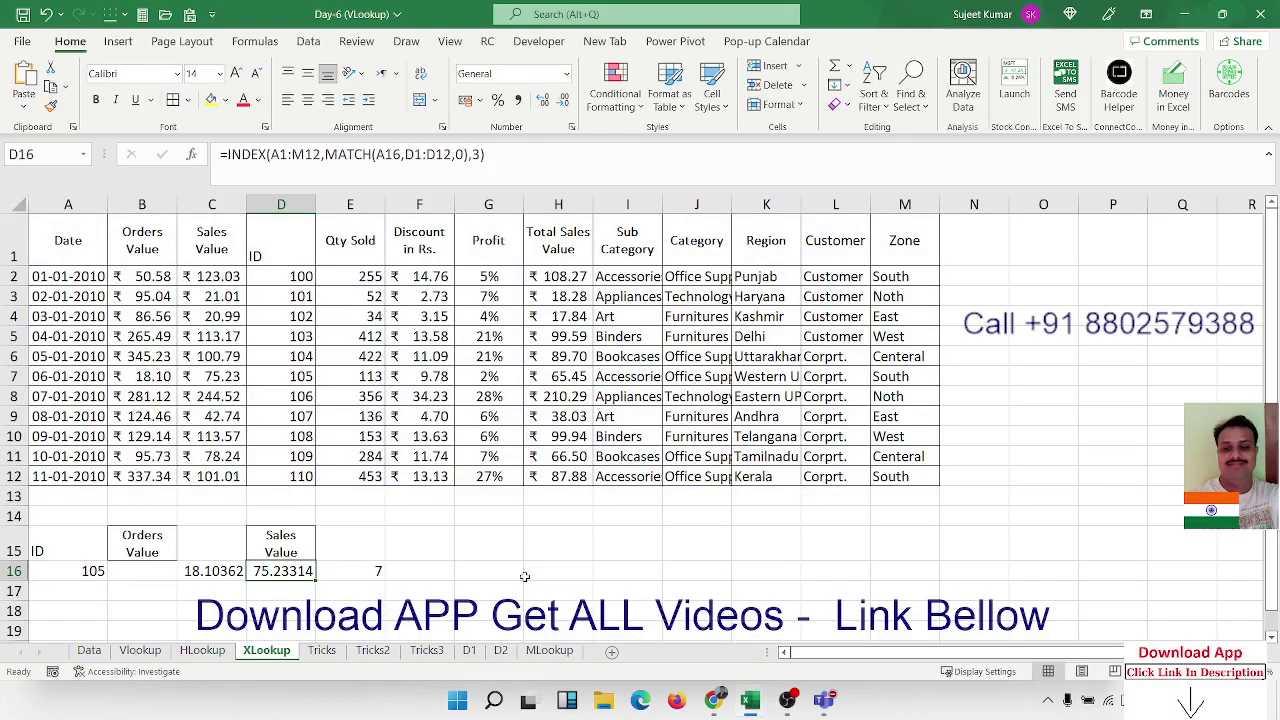
Move the Orders Value heading from B15 to C15 above its result.
key("Up")
key("shift+Down")
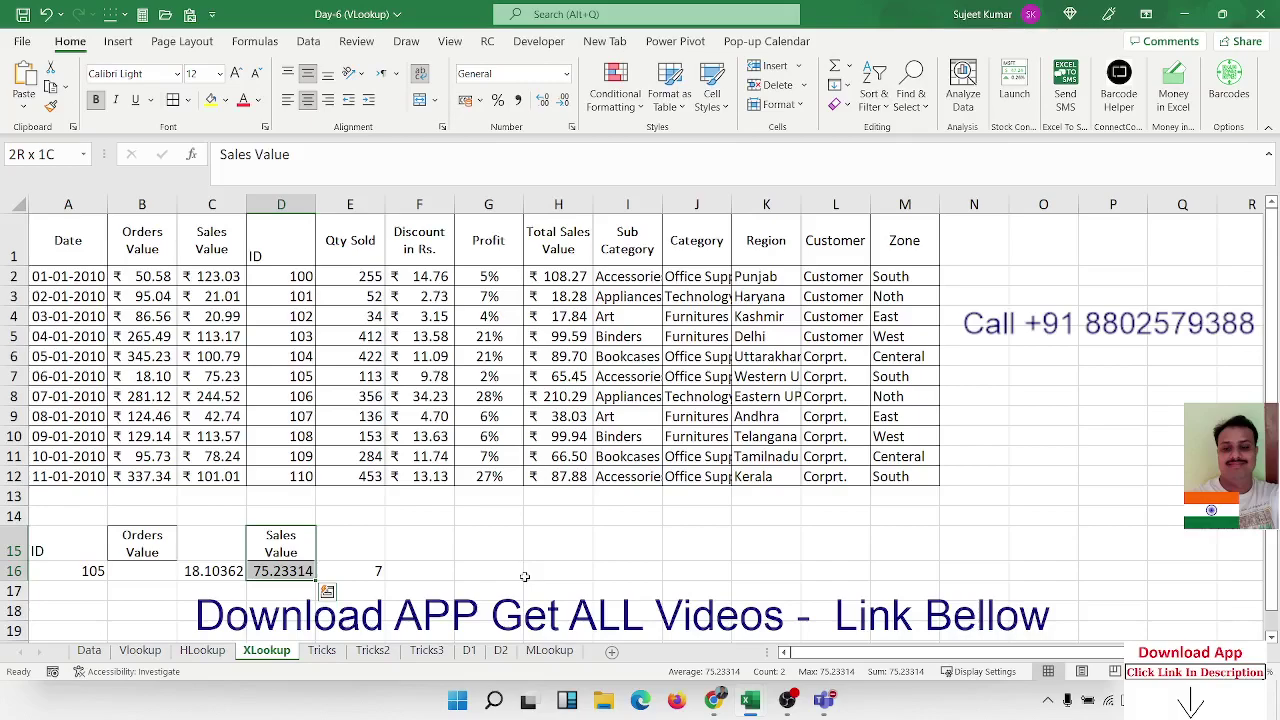
key("Left")
key("Left")
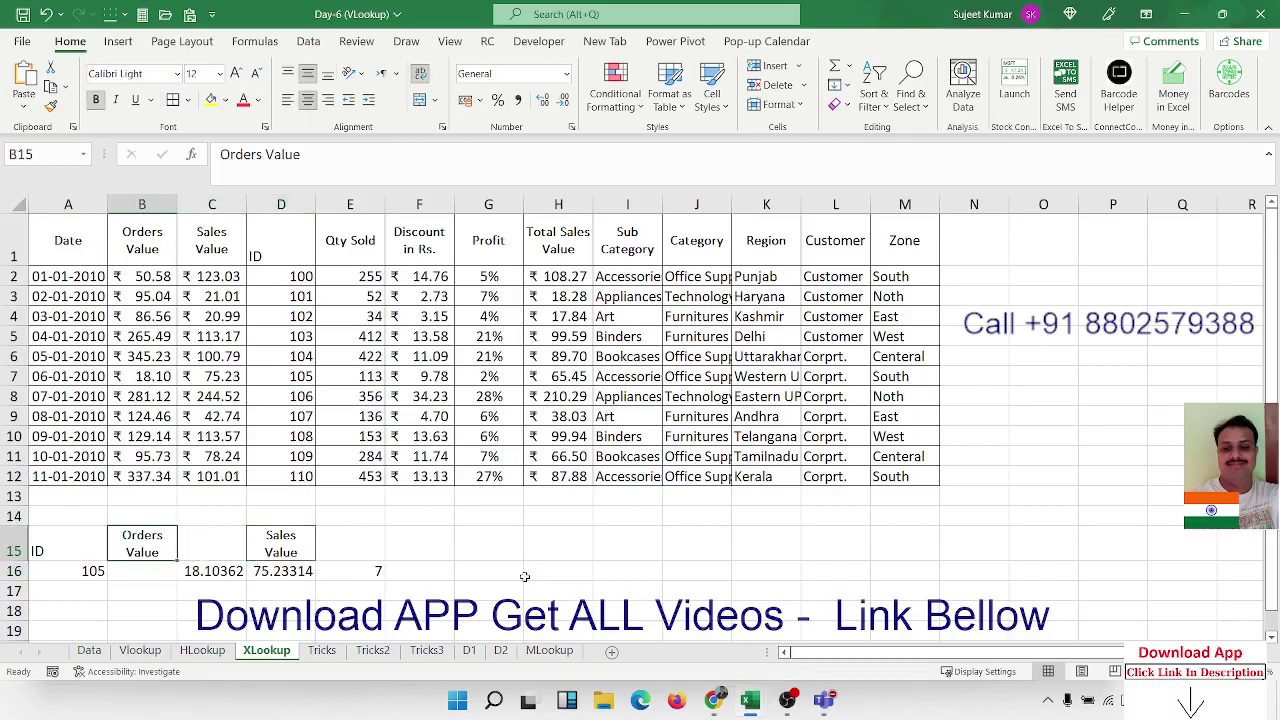
key("ctrl+c")
key("Right")
key("Return")
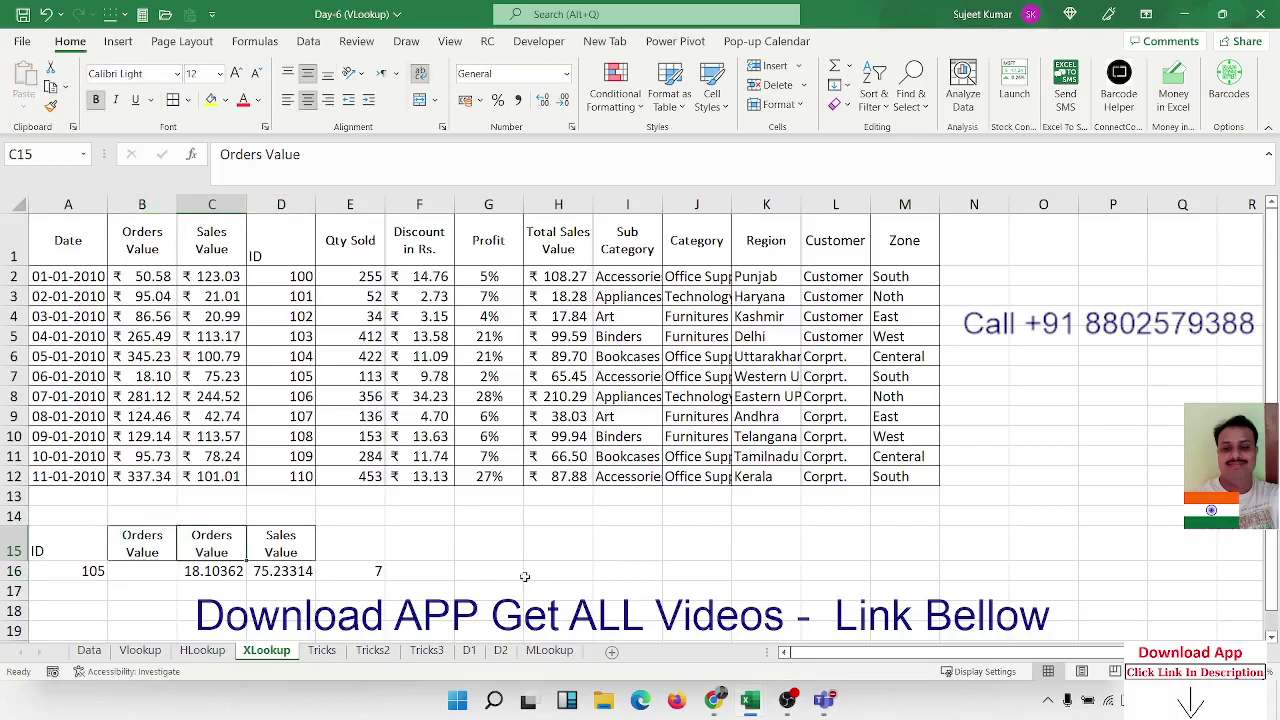
key("Left")
key("Delete")
key("Right")
key("Right")
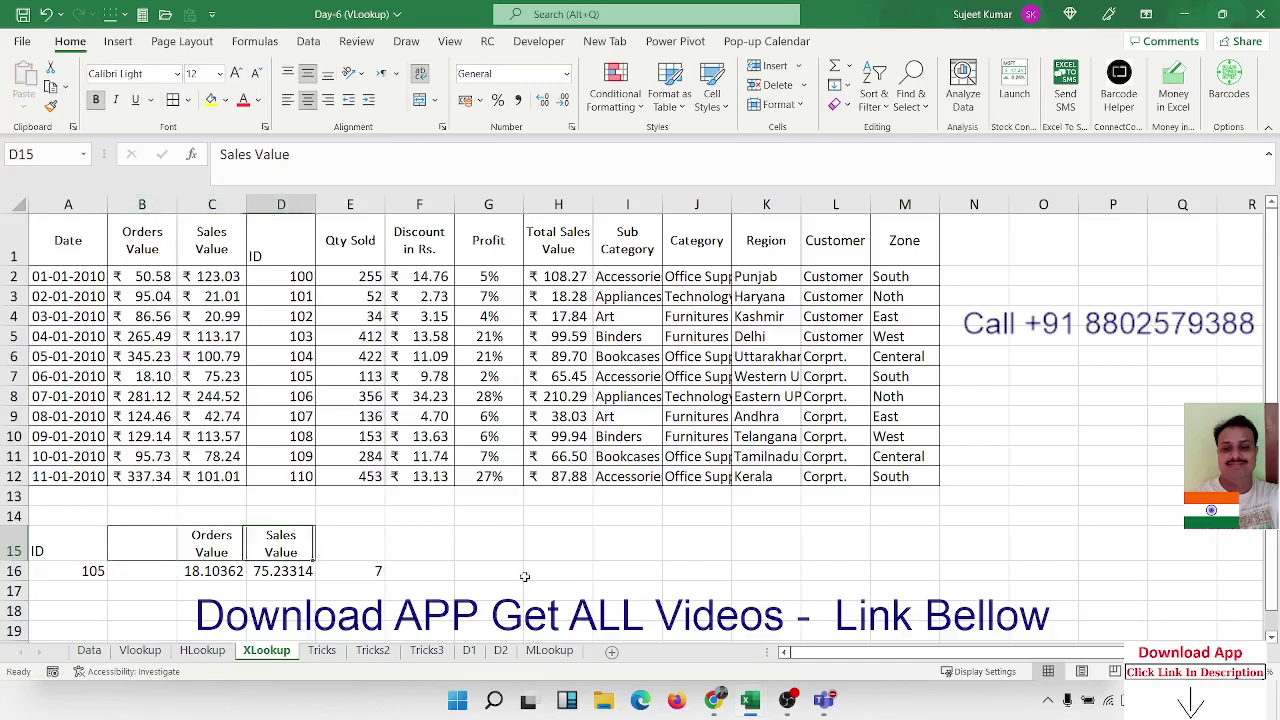
key("Right")
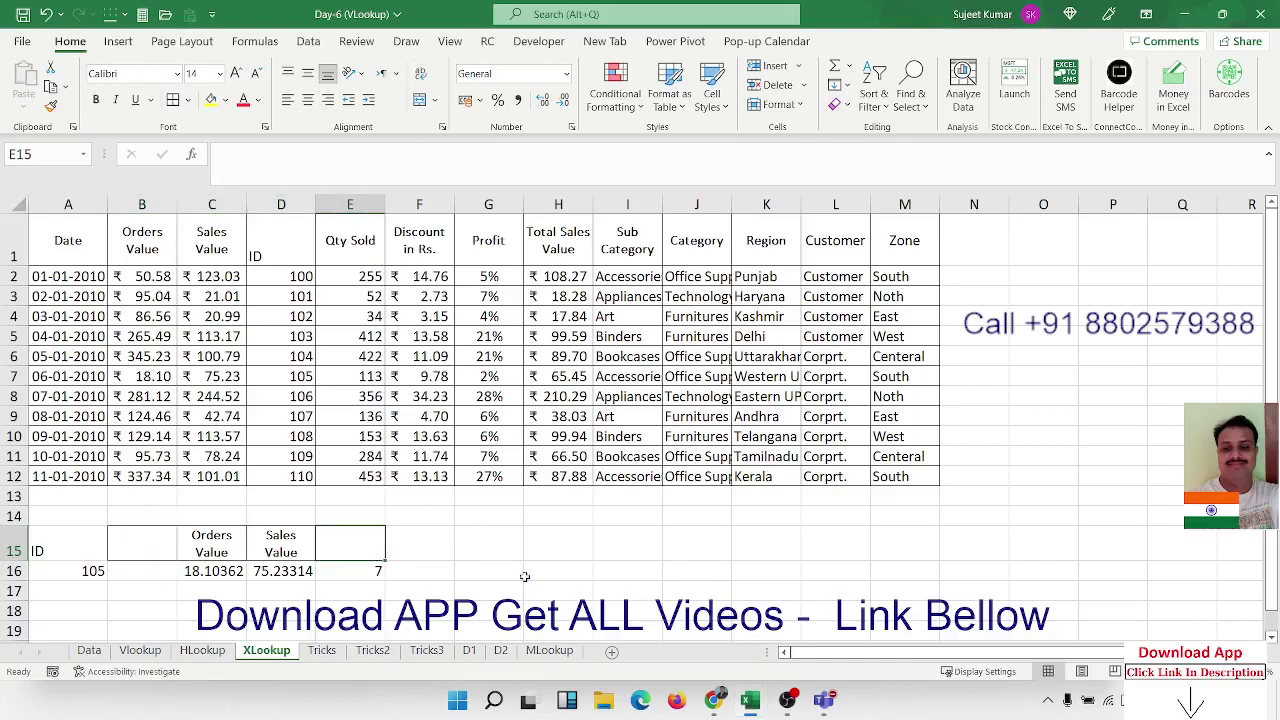
left_click(140, 651)
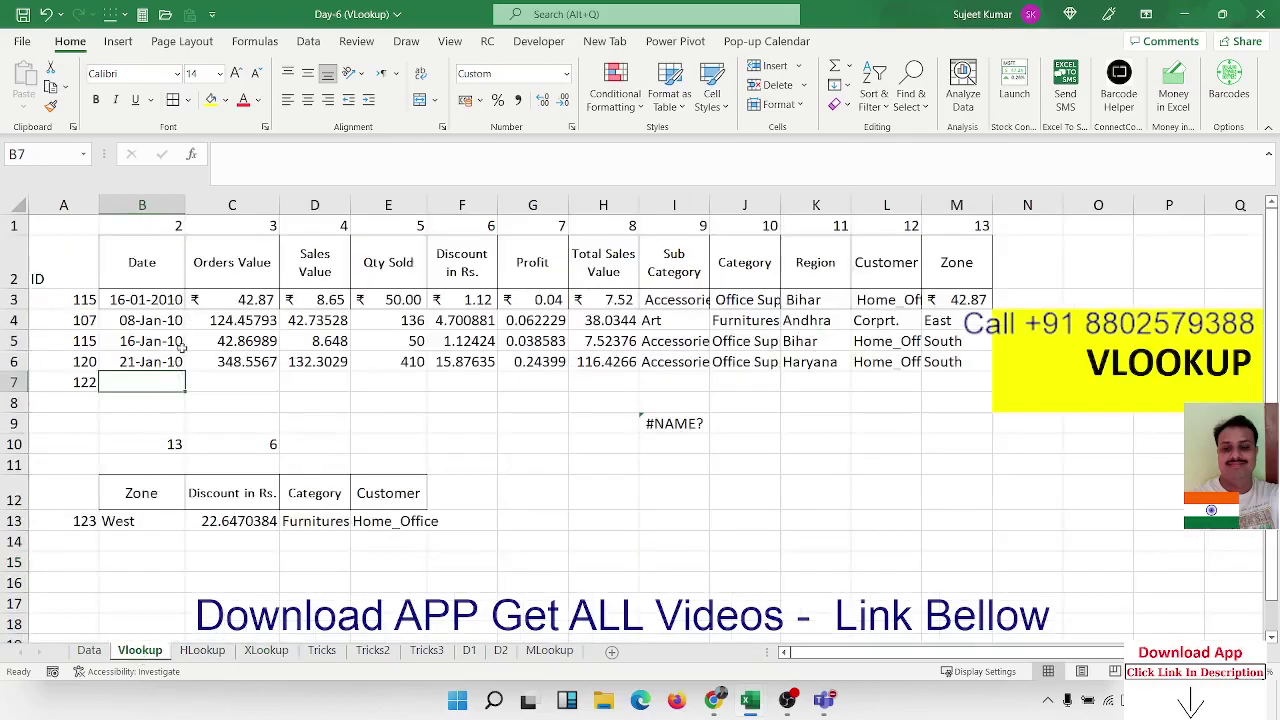
left_click(171, 306)
key("Right")
key("Right")
key("Right")
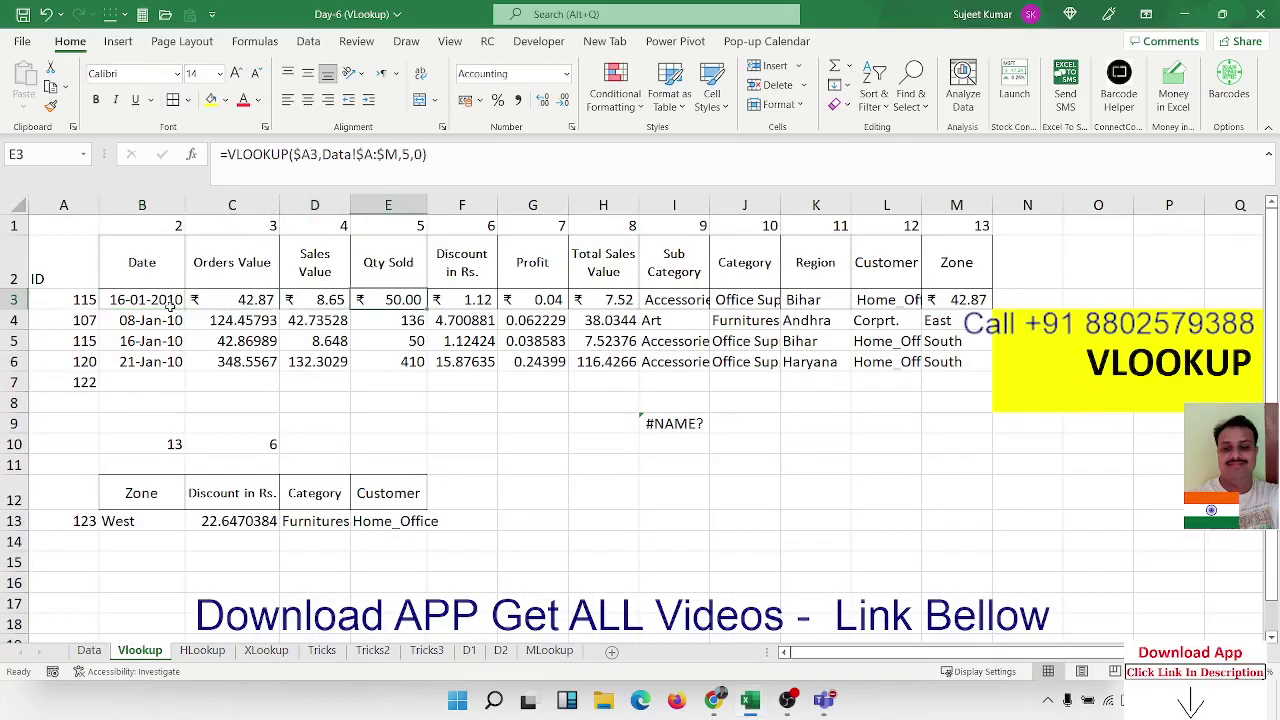
key("Right")
key("Right")
key("Right")
key("Right")
key("Right")
key("Right")
key("Right")
key("Right")
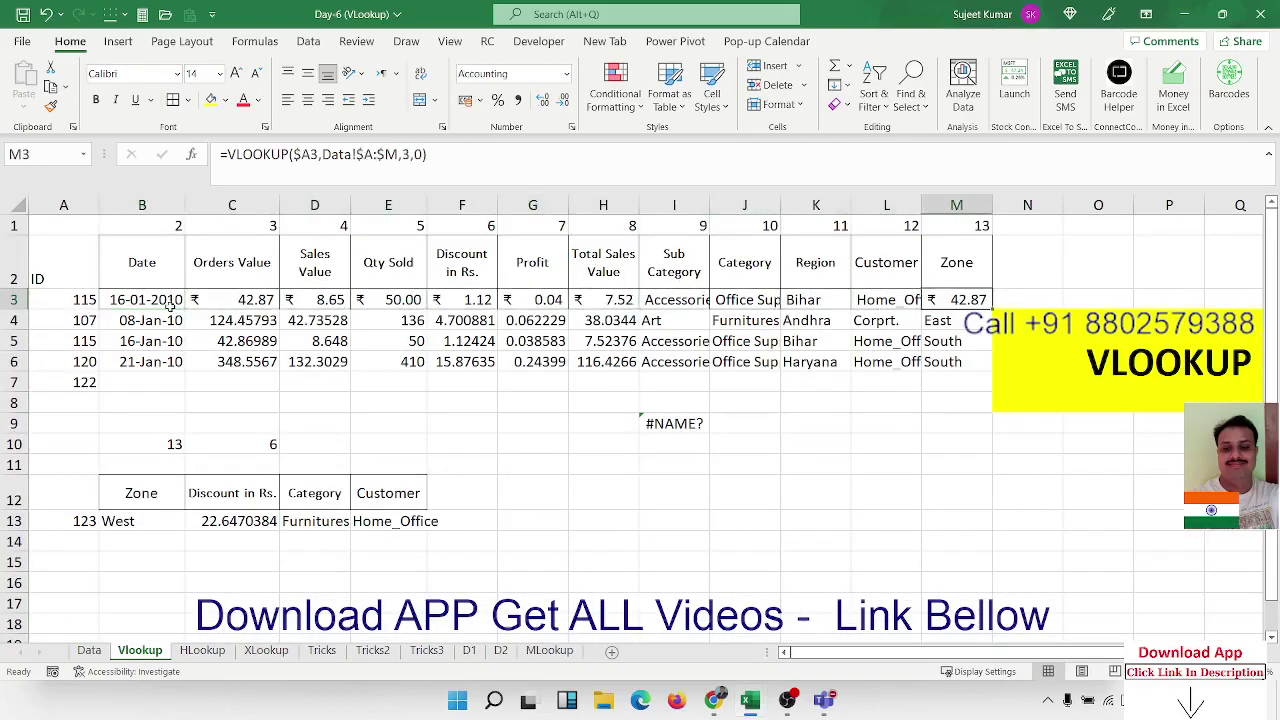
left_click(266, 650)
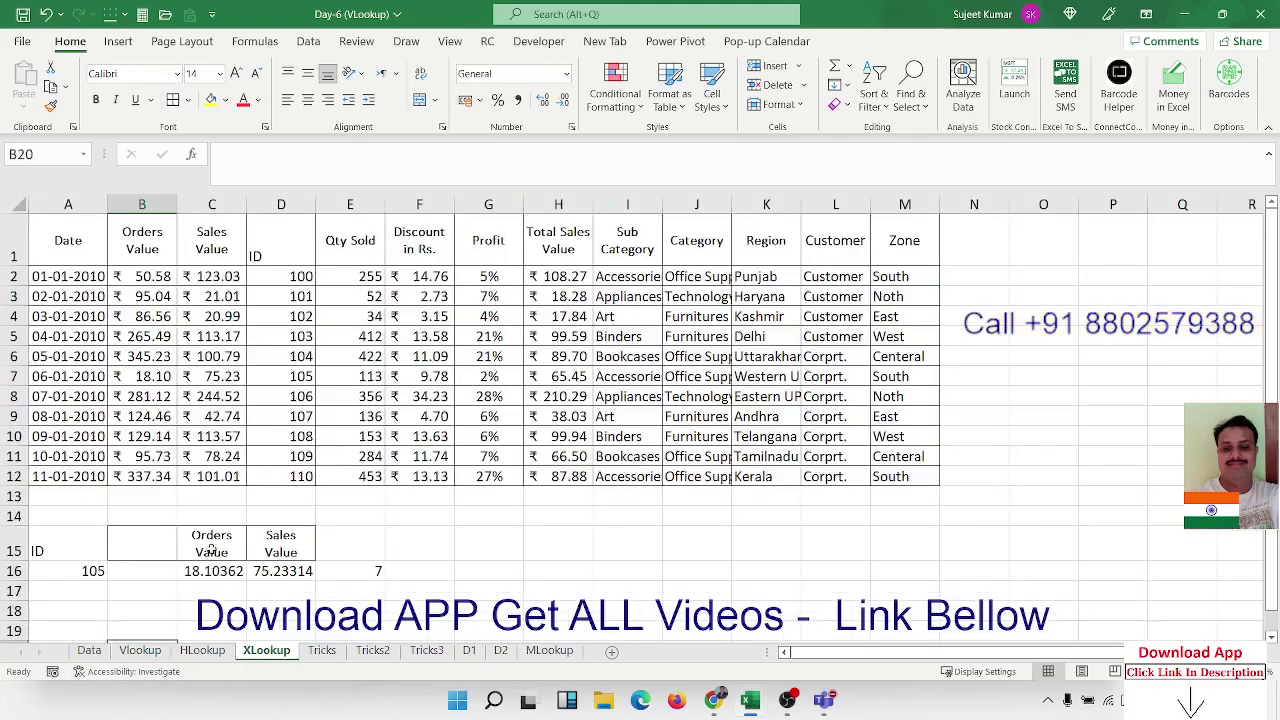
left_click(205, 571)
key("Right")
key("Right")
key("Left")
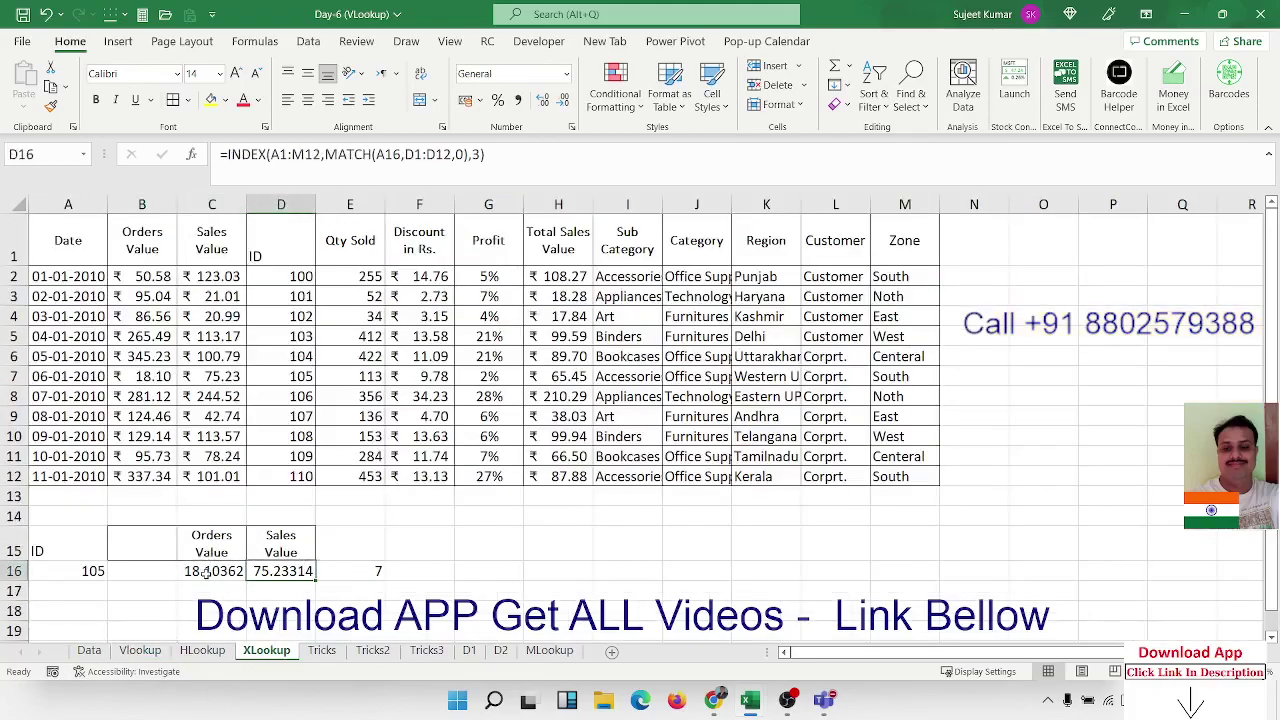
key("Left")
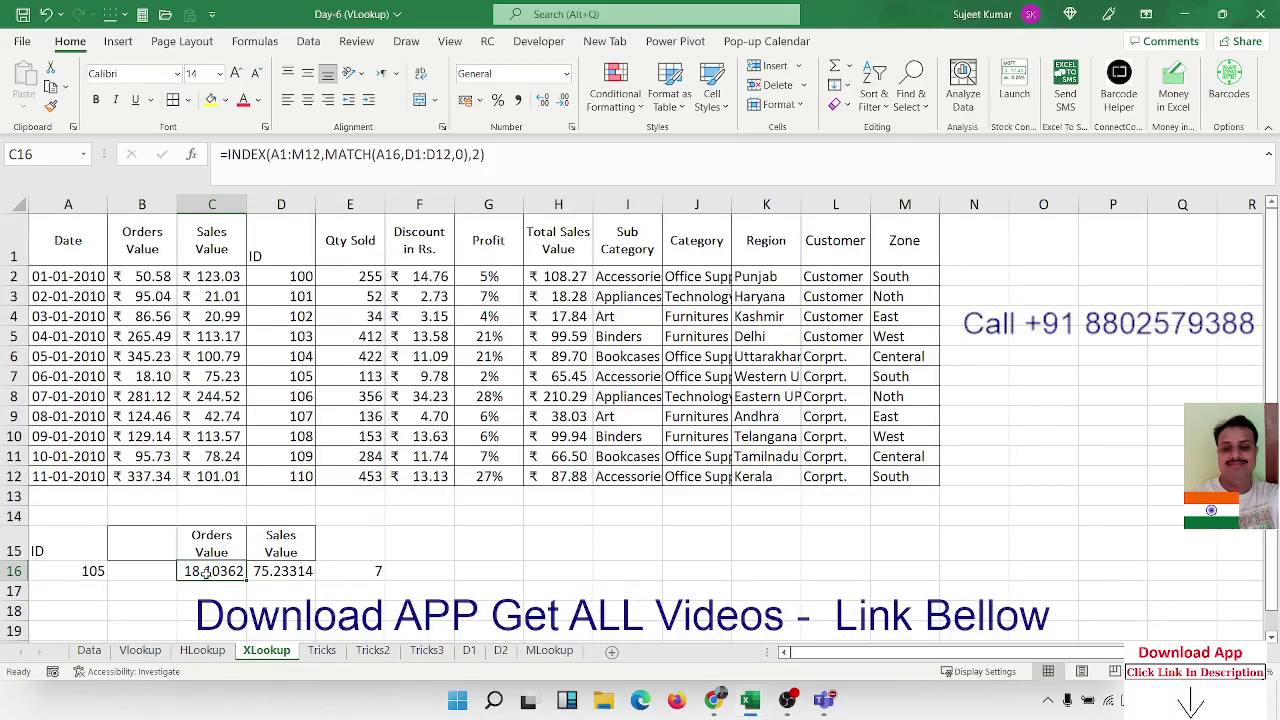
key("Down")
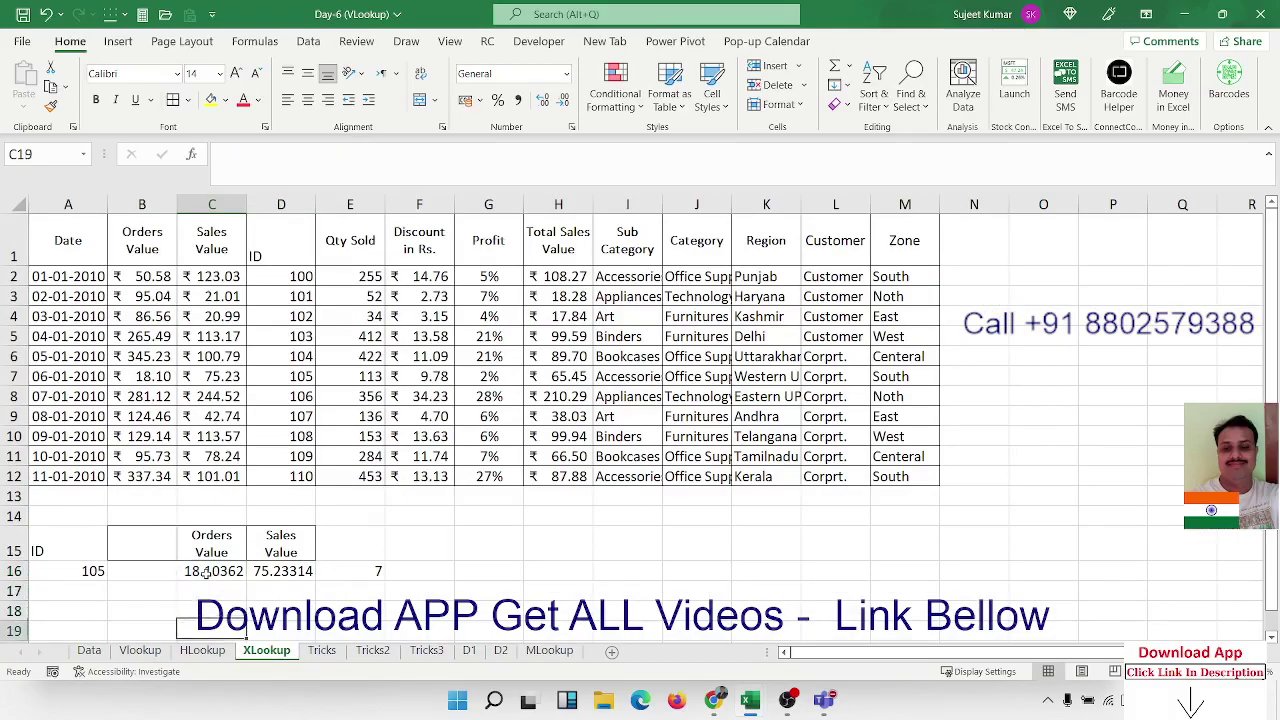
key("Down")
key("Down")
key("Down")
key("Down")
key("Up")
key("Up")
key("Up")
key("Up")
key("Up")
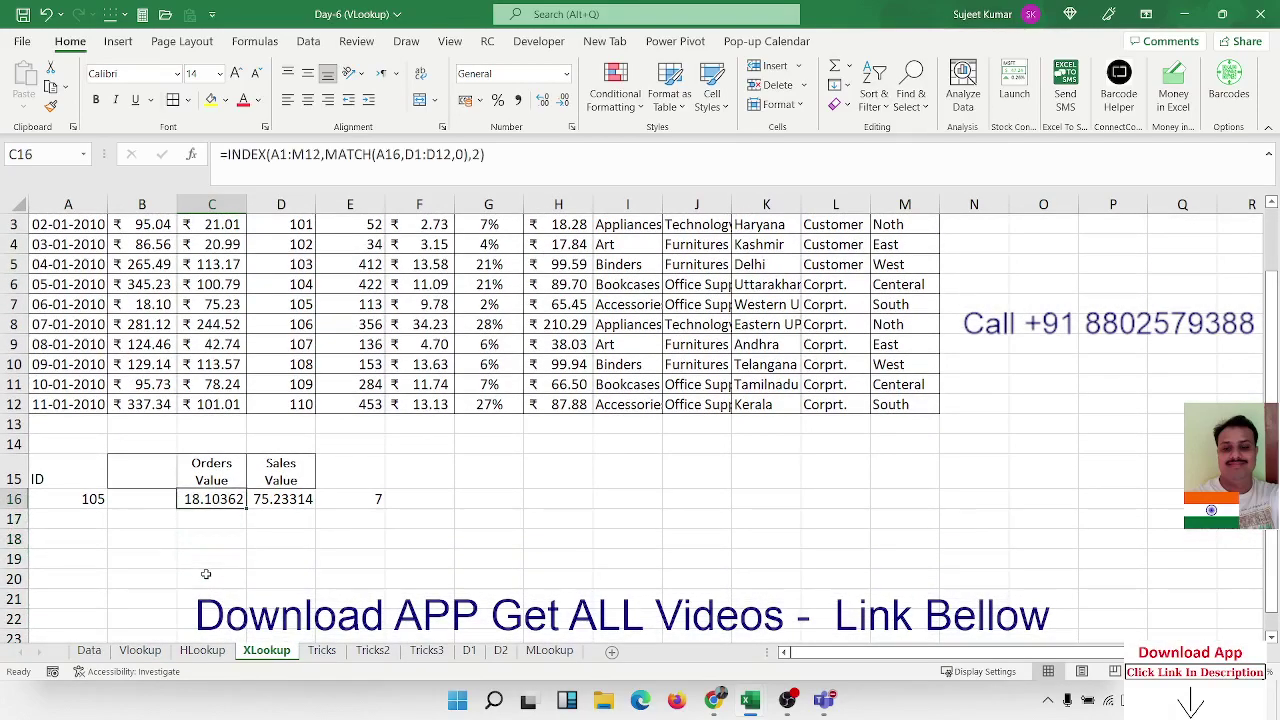
key("Up")
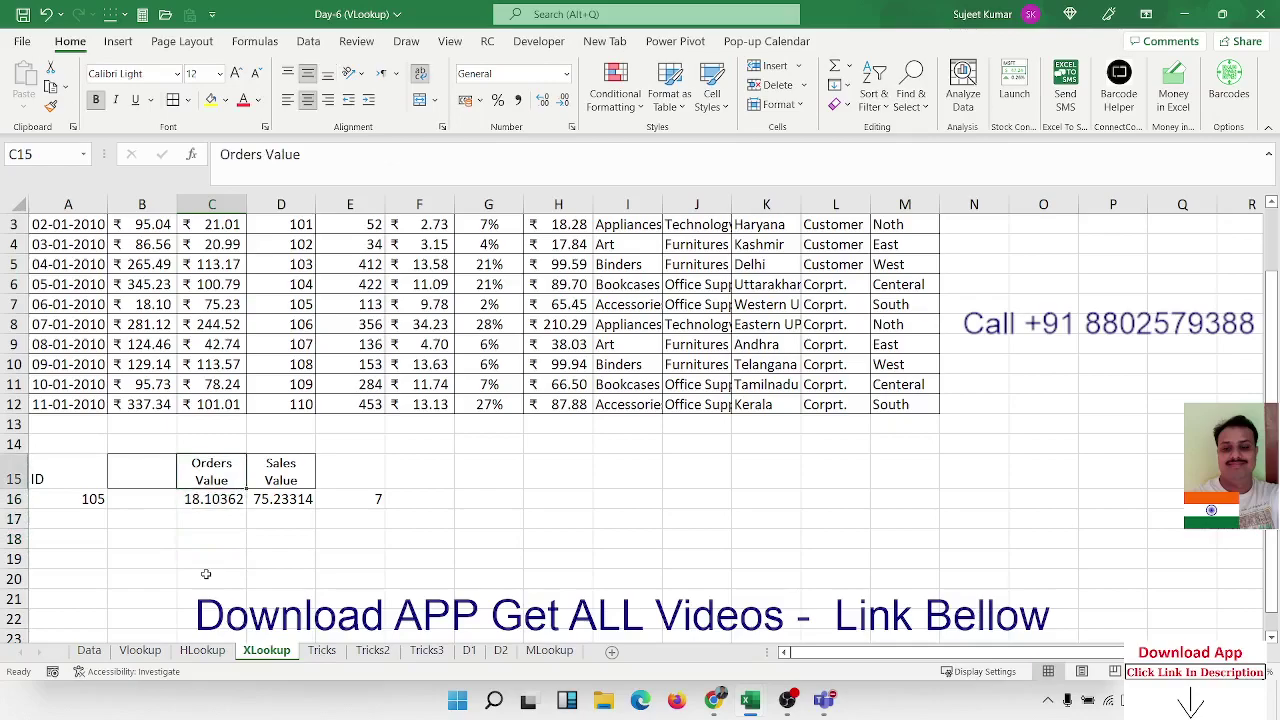
key("Right")
key("Right")
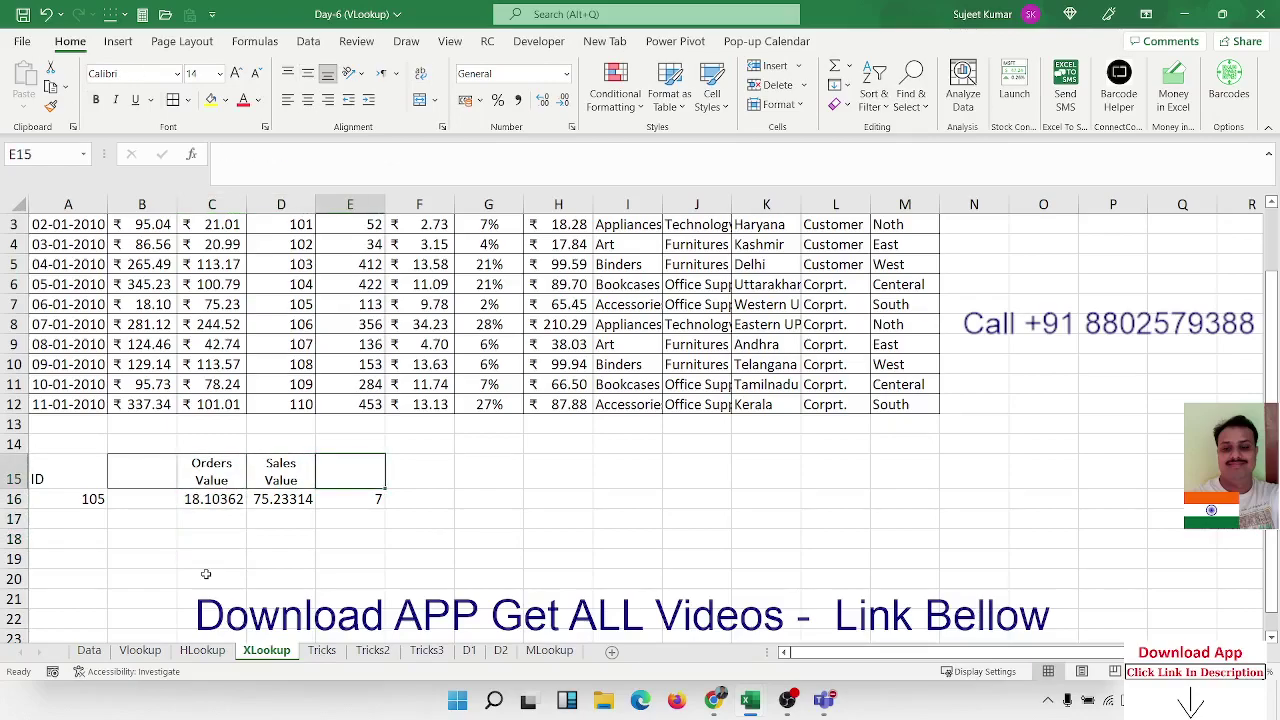
key("Down")
key("Left")
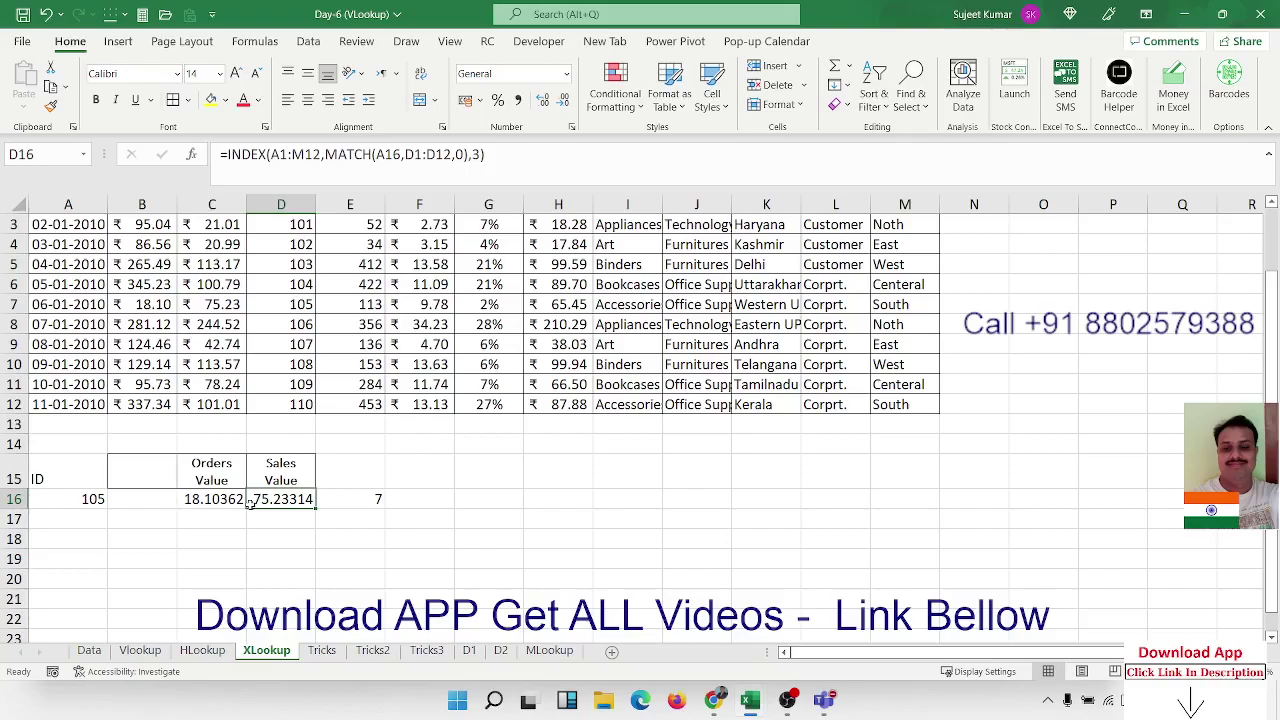
key("Left")
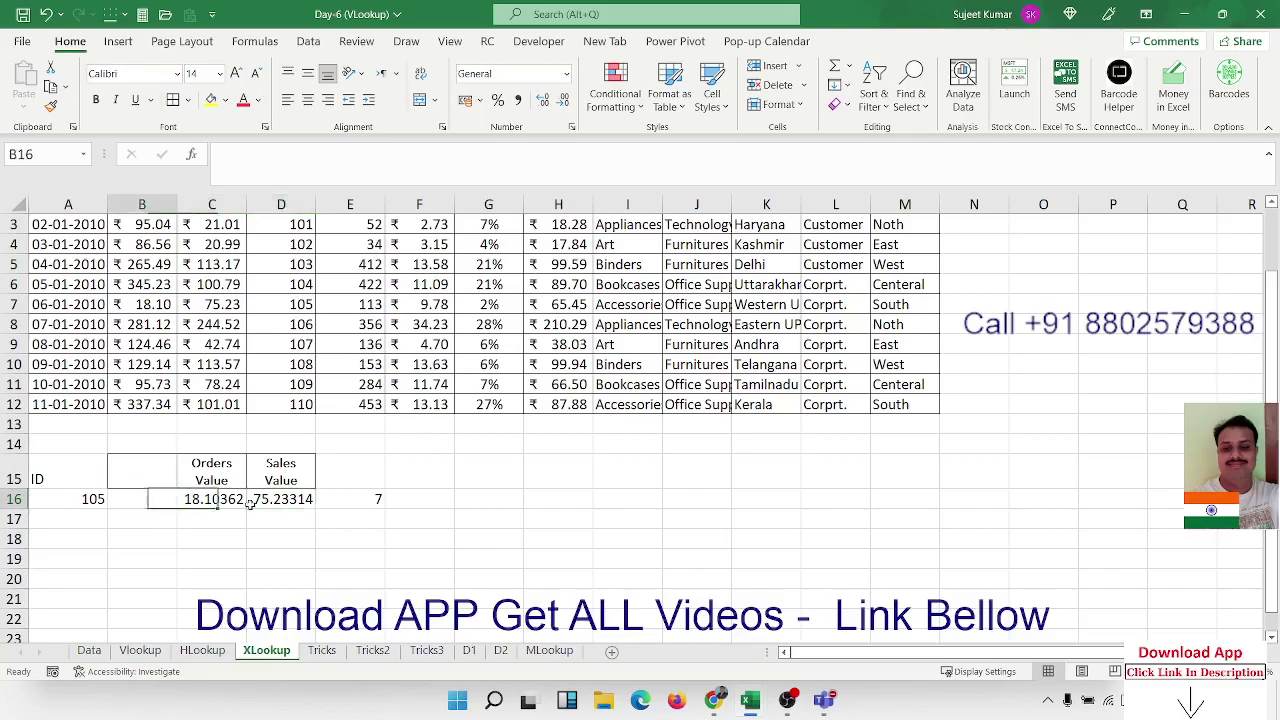
key("Left")
key("Left")
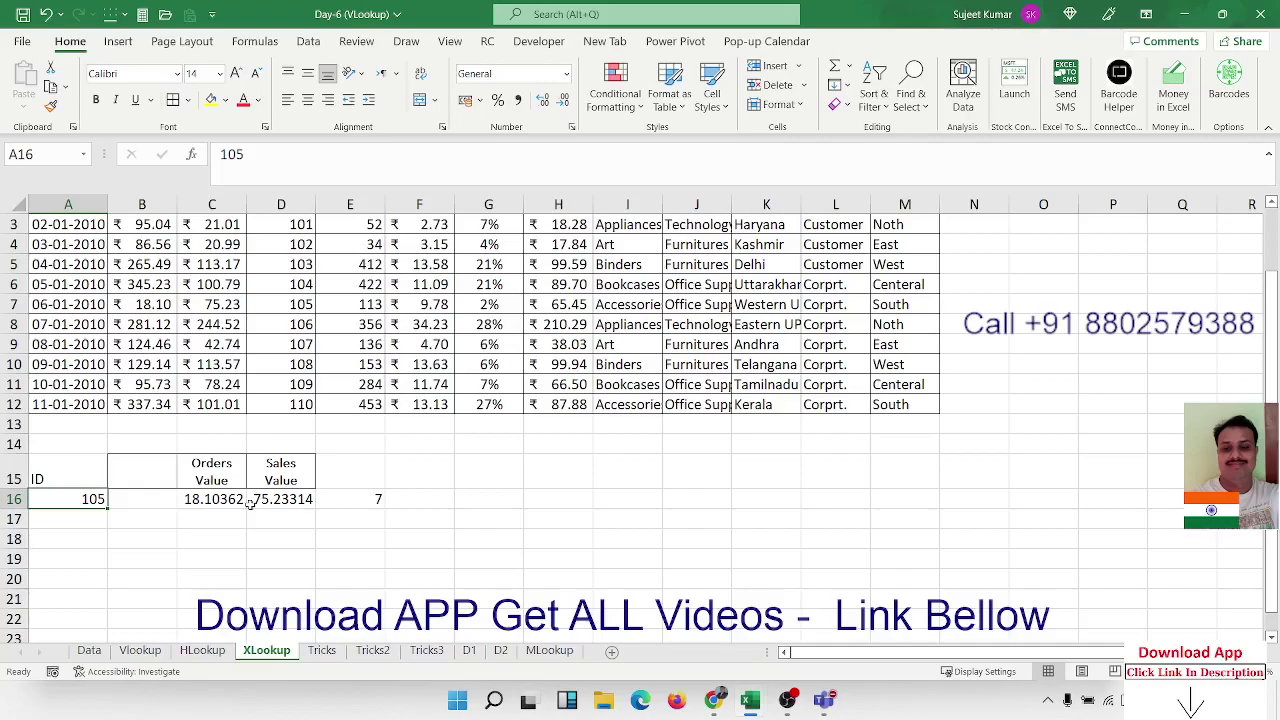
left_click(367, 512)
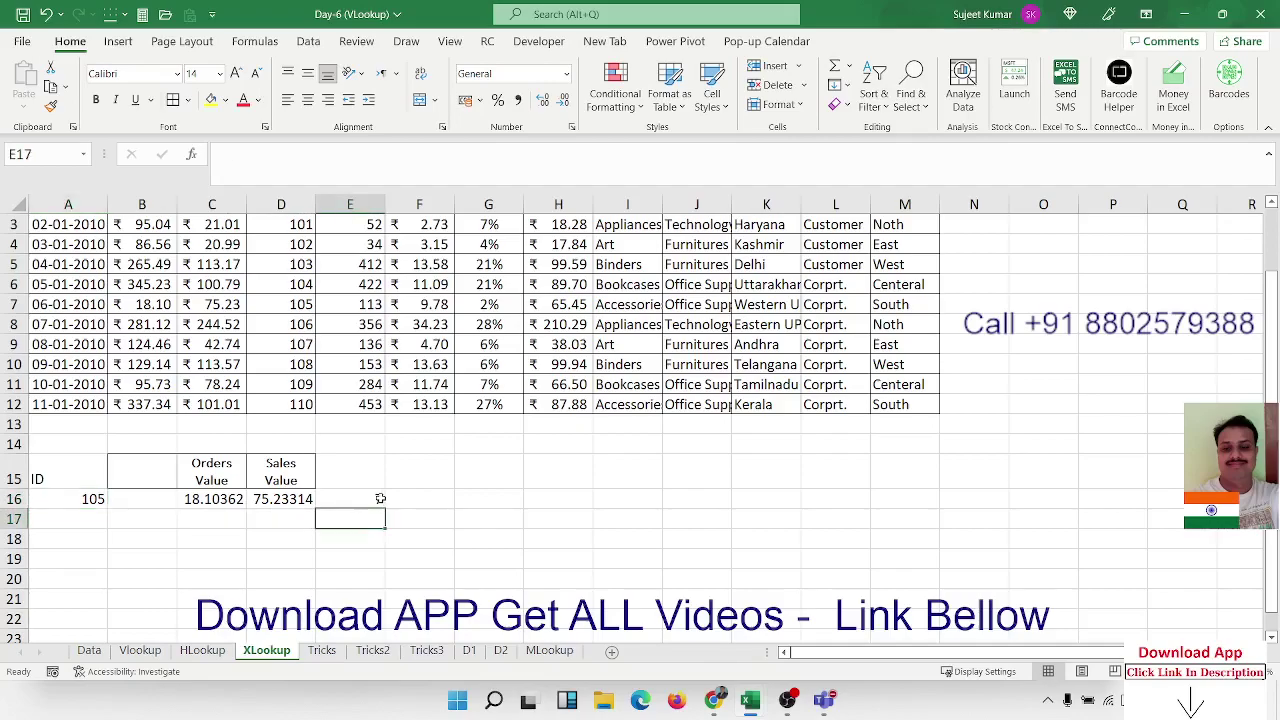
left_click(380, 498)
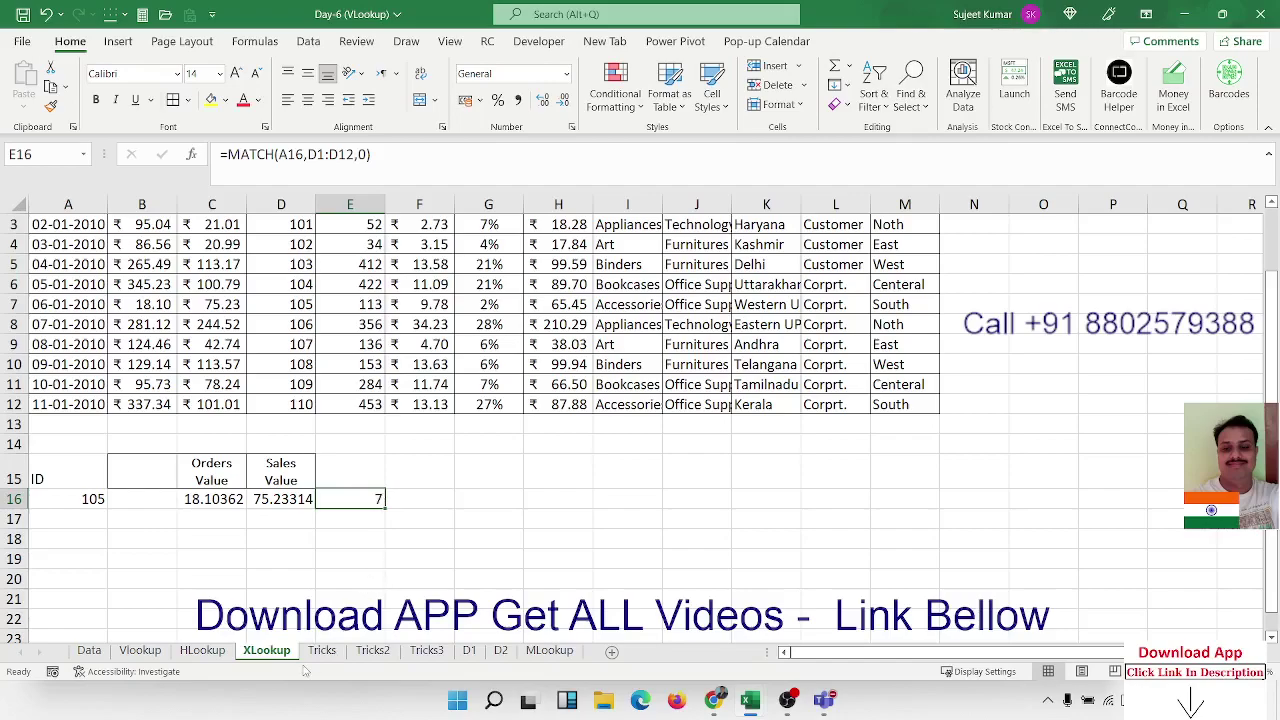
key("Left")
left_click(239, 494)
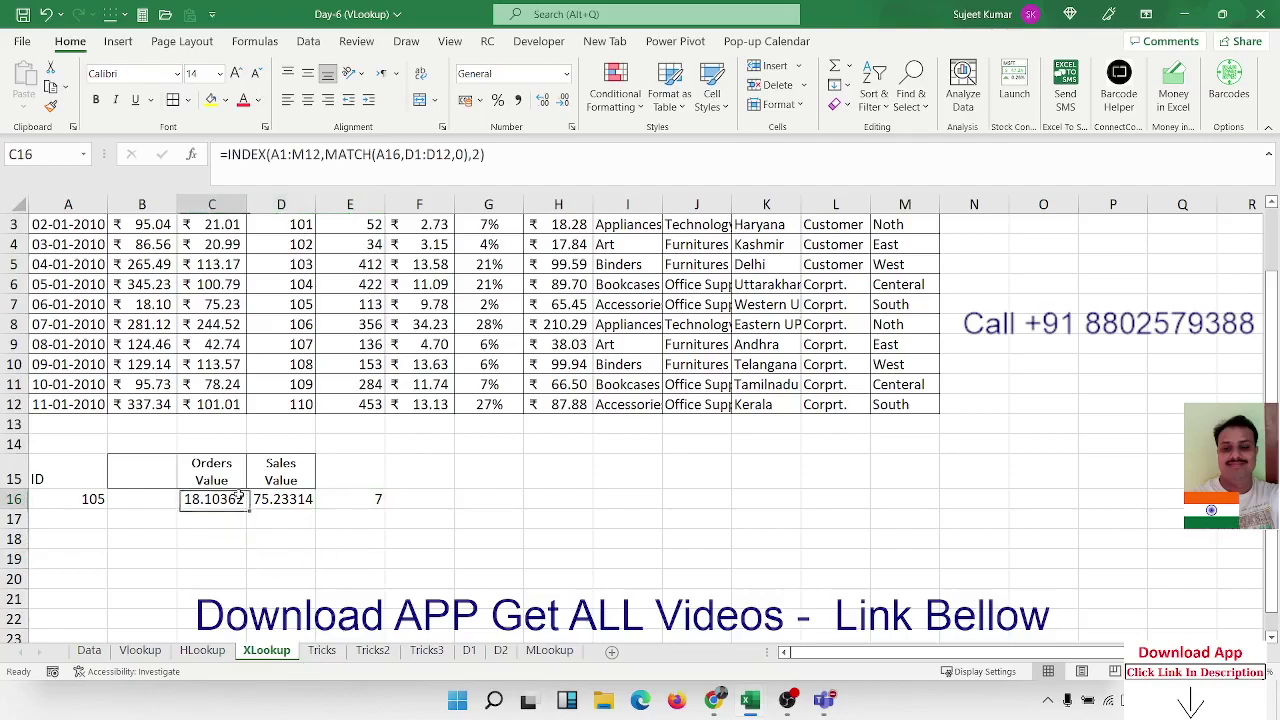
left_click(280, 502)
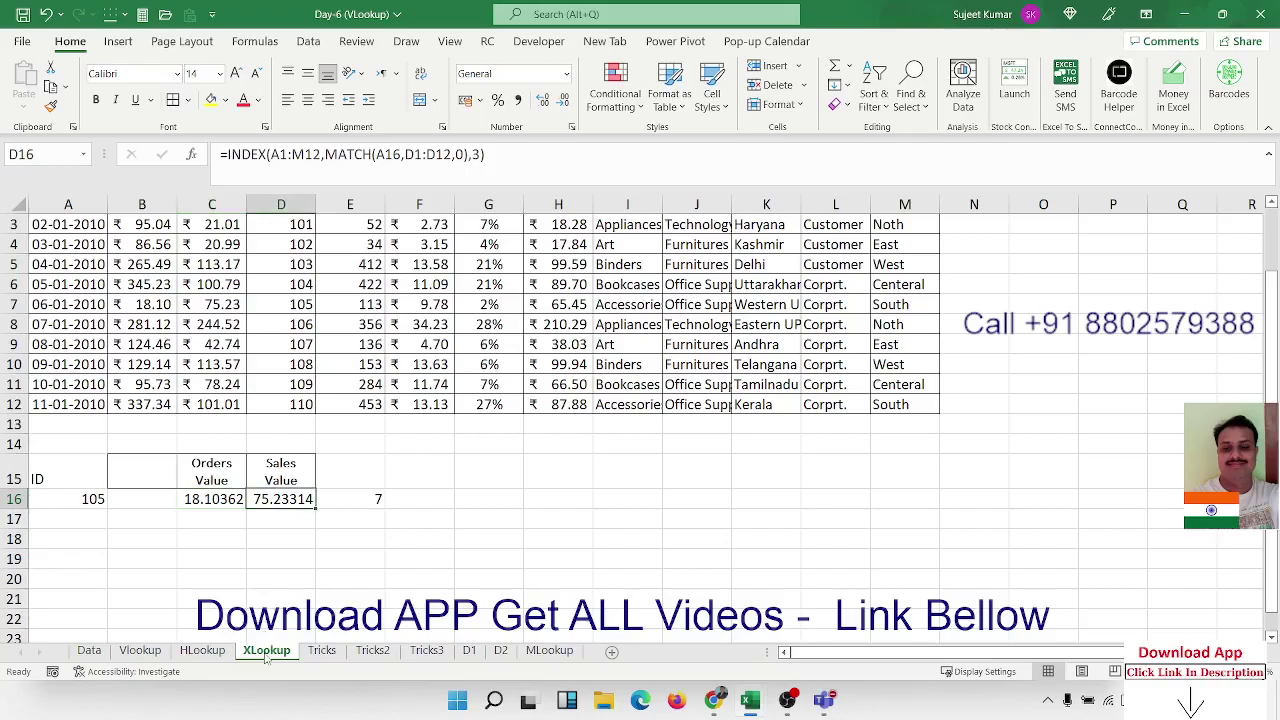
left_click(380, 497)
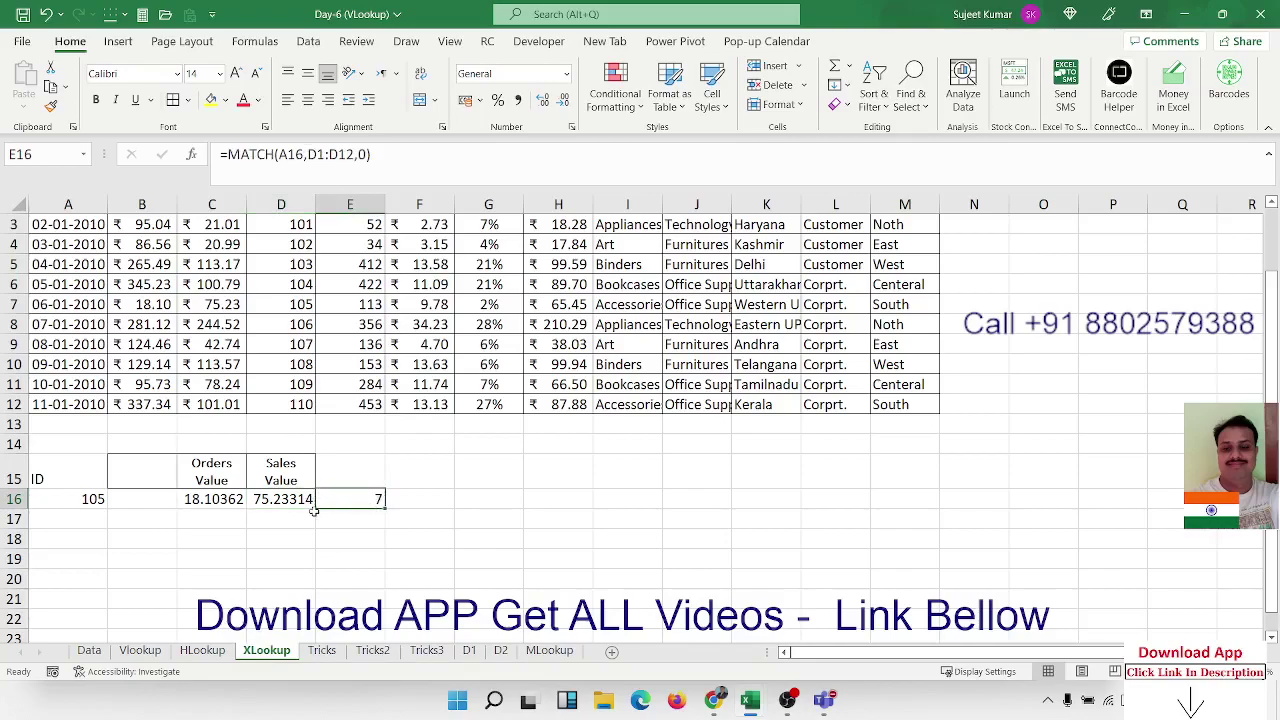
left_click(237, 539)
left_click(229, 480)
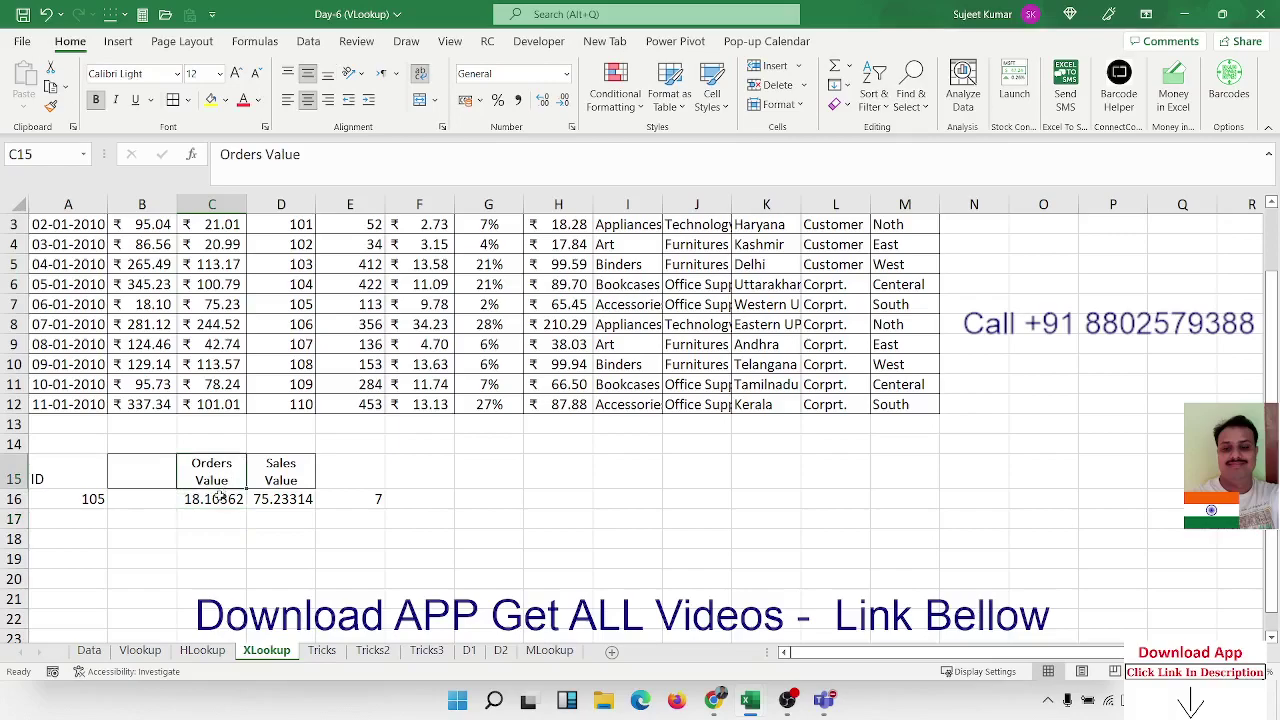
left_click(220, 496)
left_click(266, 497)
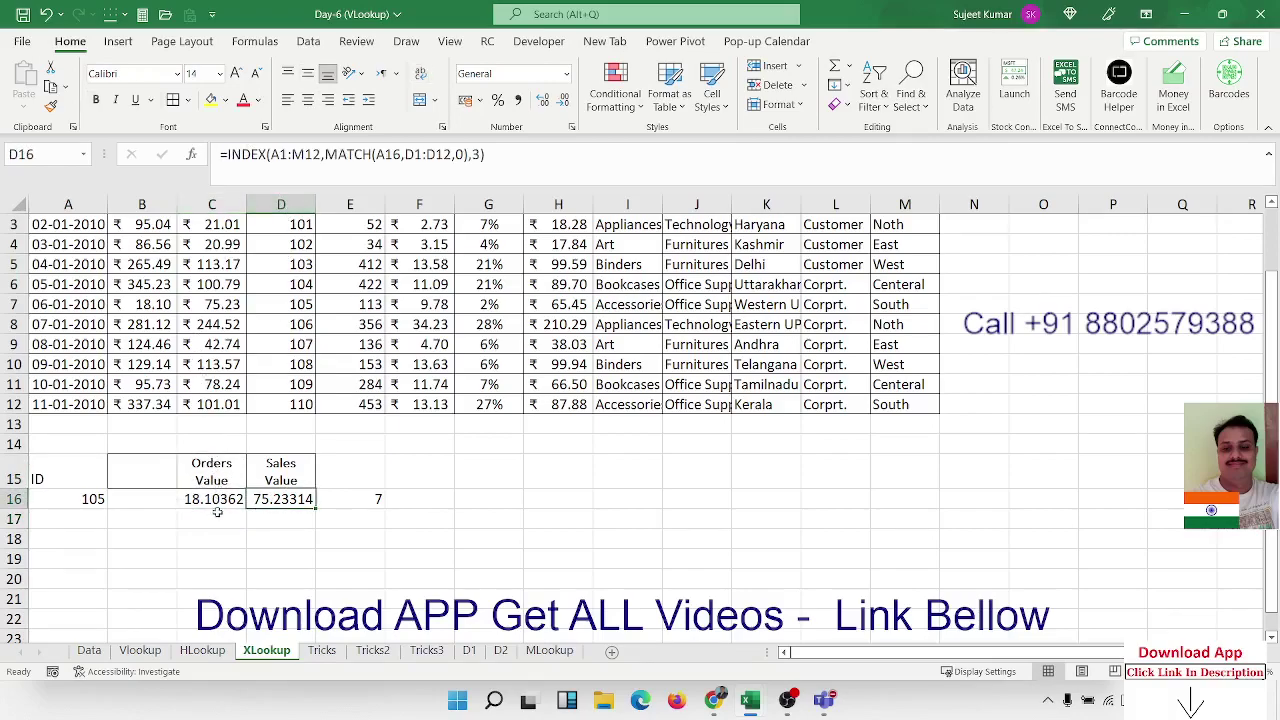
double_click(278, 498)
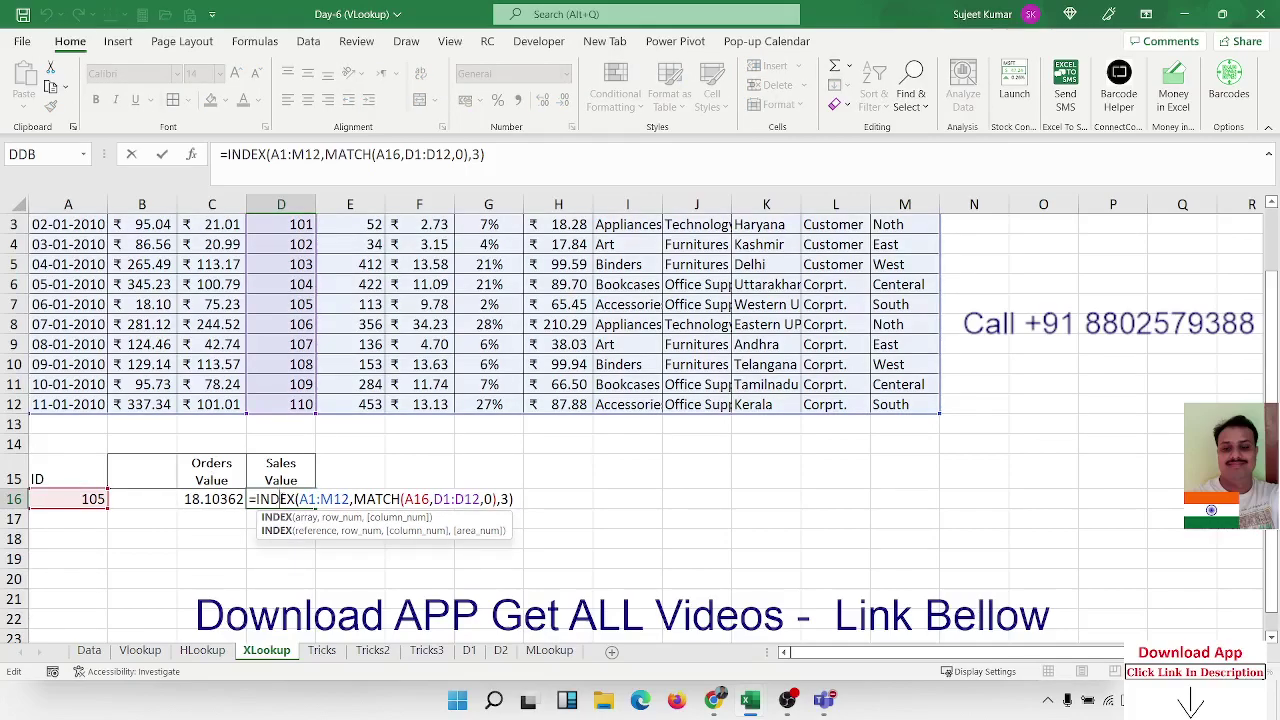
key("Escape")
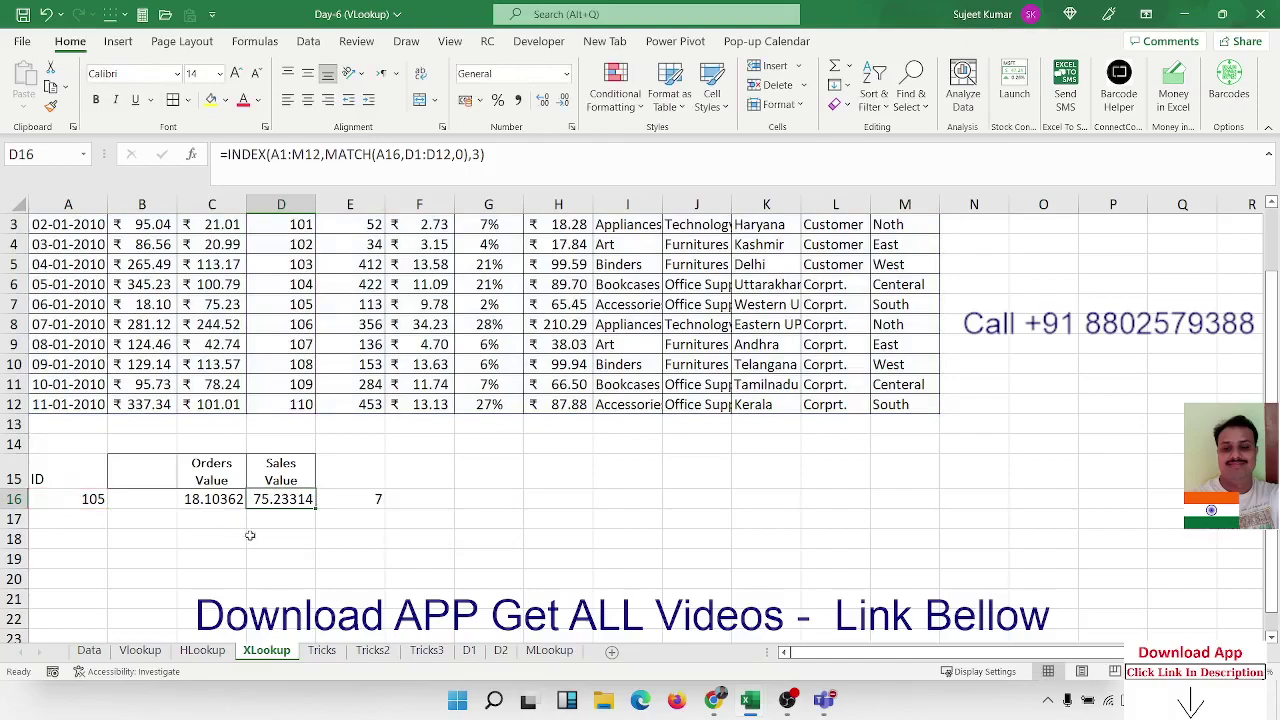
left_click(211, 531)
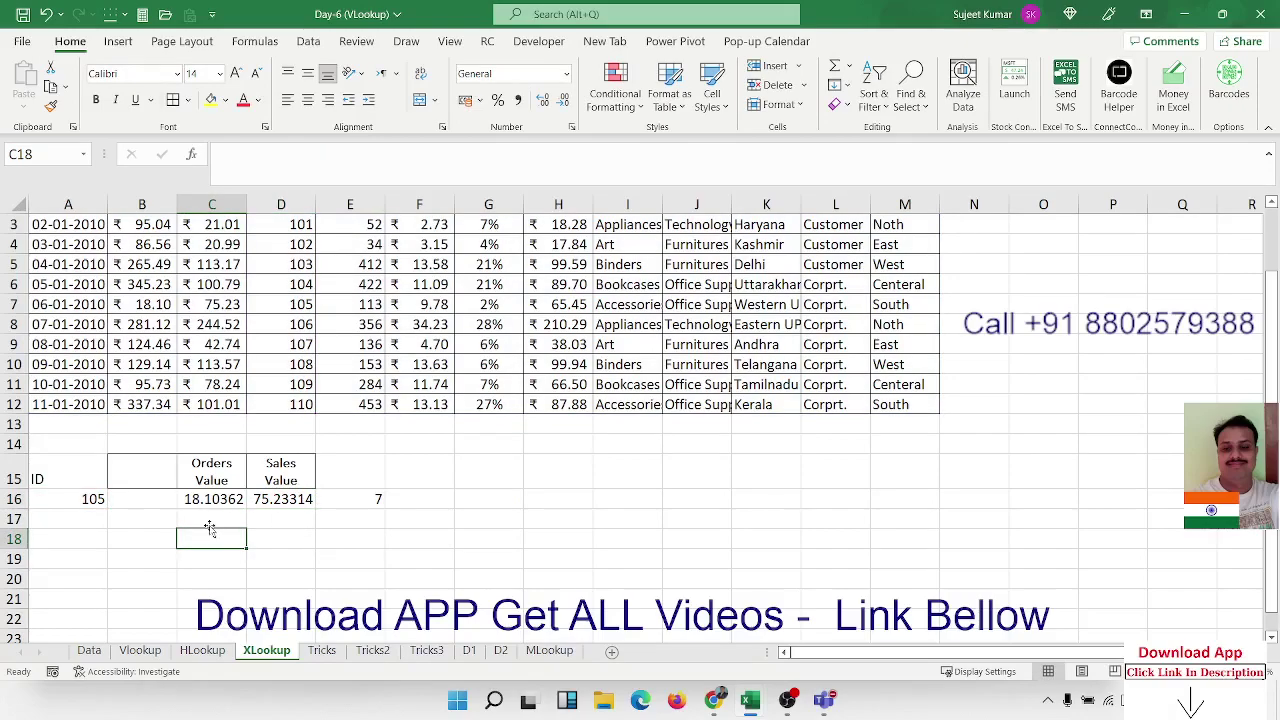
Enter =OFFSET(A1,E16-1,1) in C18 to return ID 105's Orders Value.
type("=off")
key("Tab")
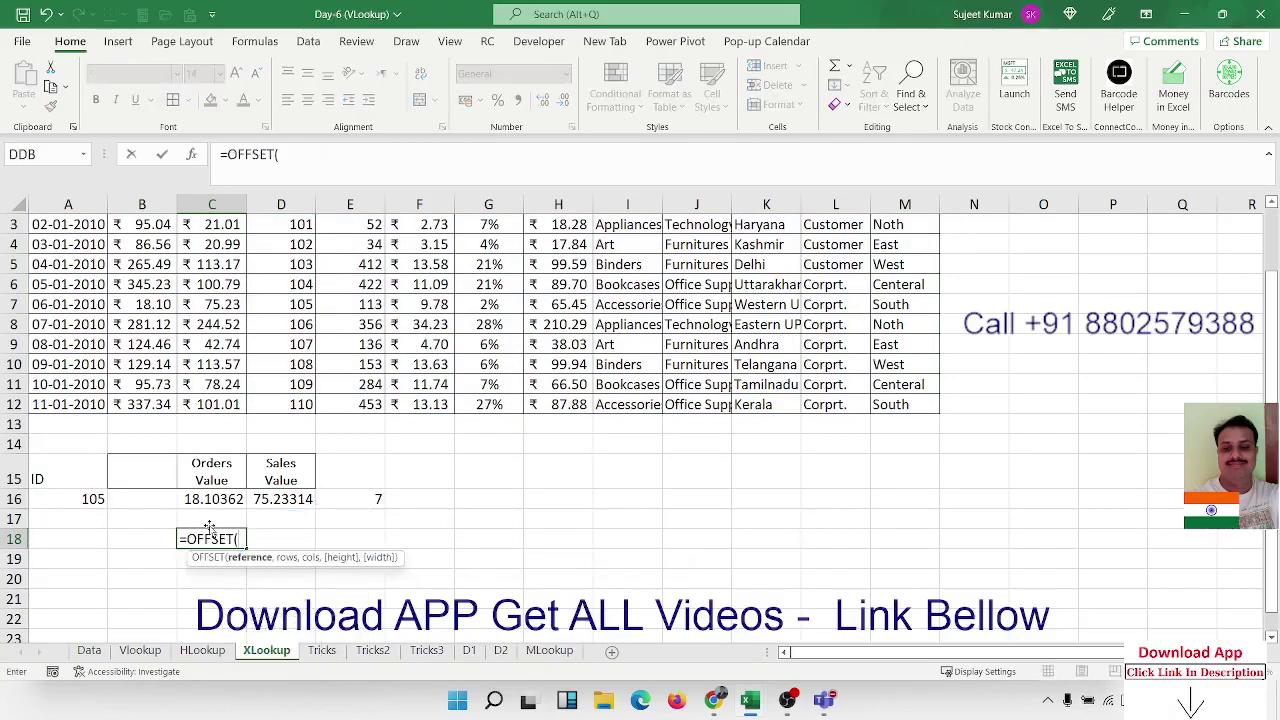
scroll(157, 342, "up", 1)
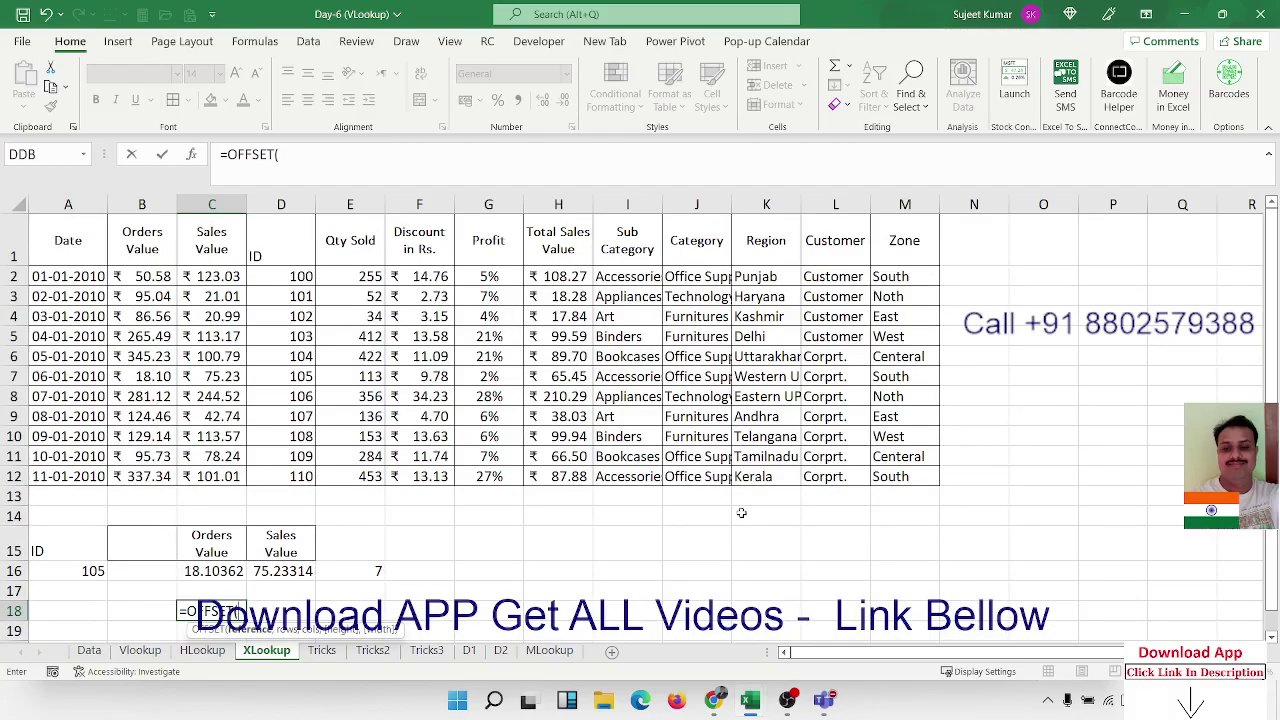
left_click(88, 250)
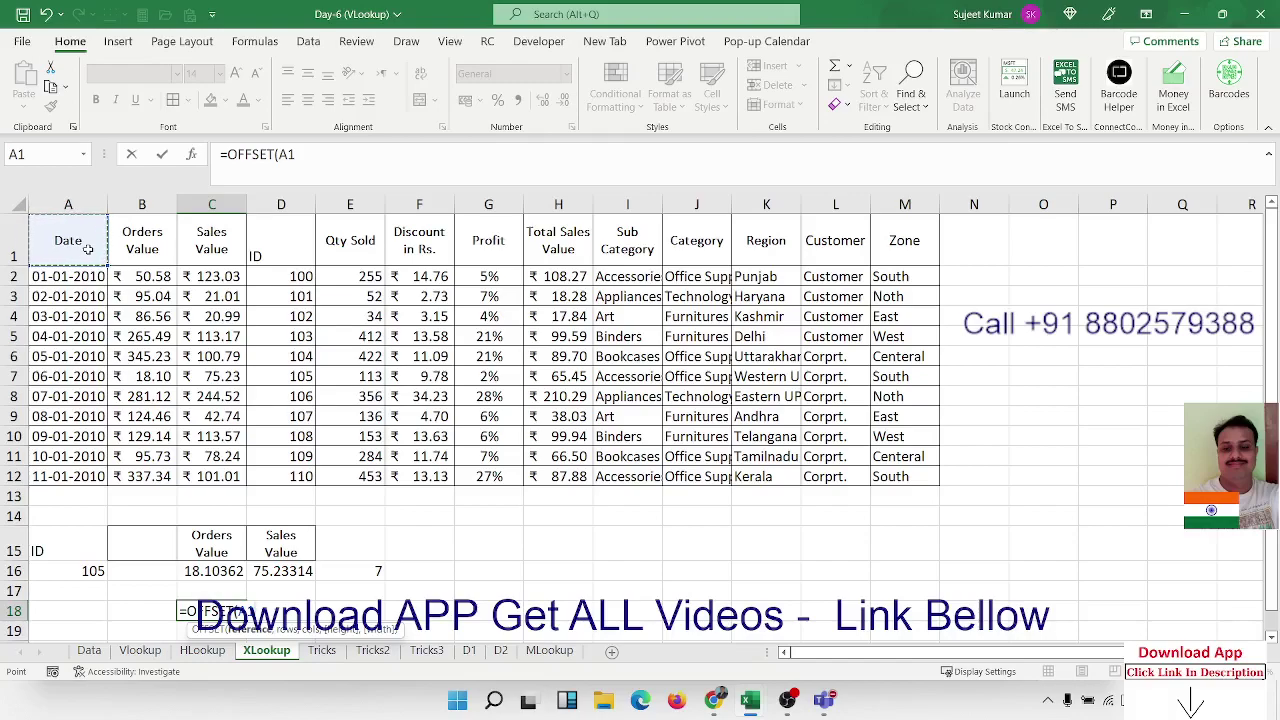
type(",")
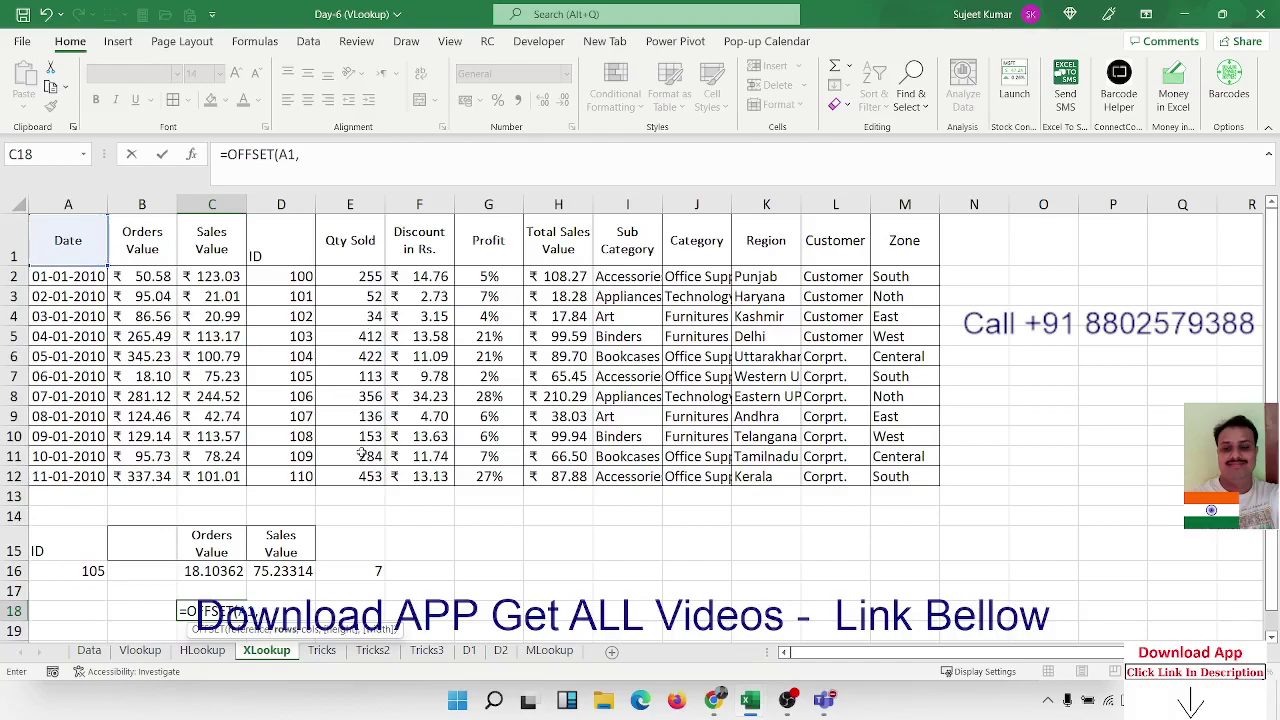
left_click(370, 571)
type(",")
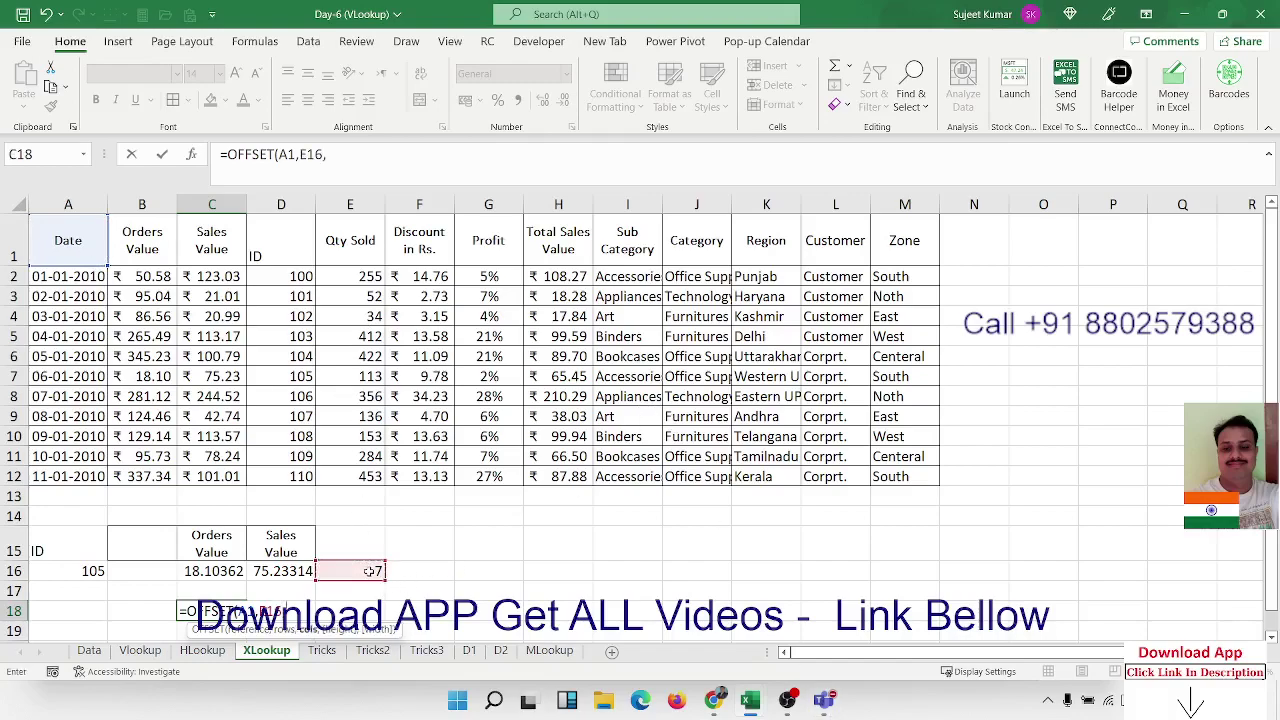
key("BackSpace")
type("1")
type(",")
key("Return")
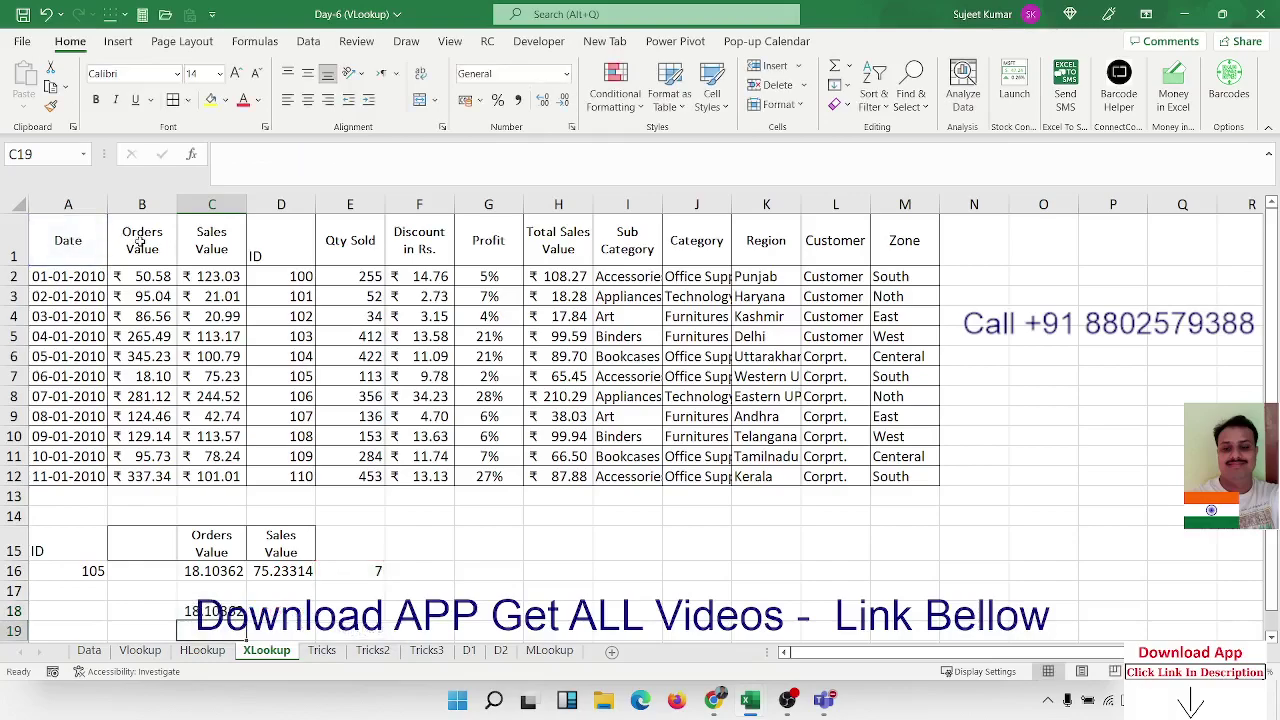
key("Up")
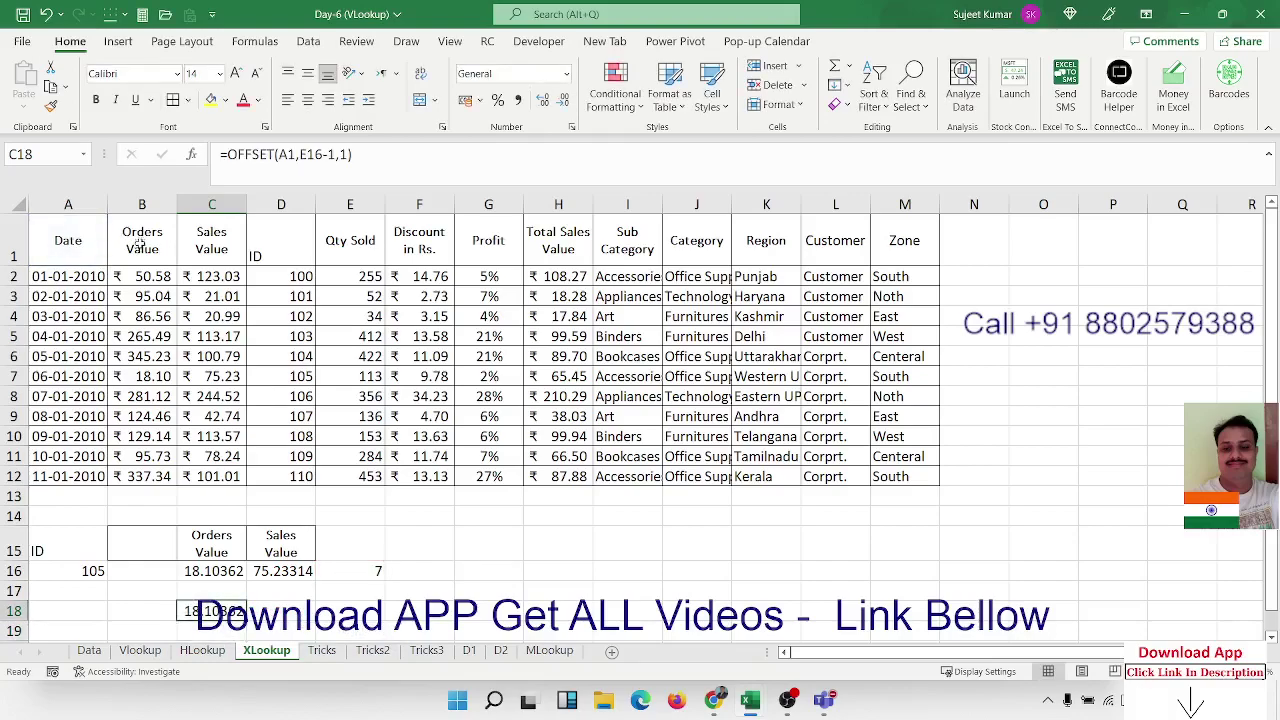
Replace E16 in C18's OFFSET with E16's MATCH formula, still returning 18.10362.
double_click(369, 575)
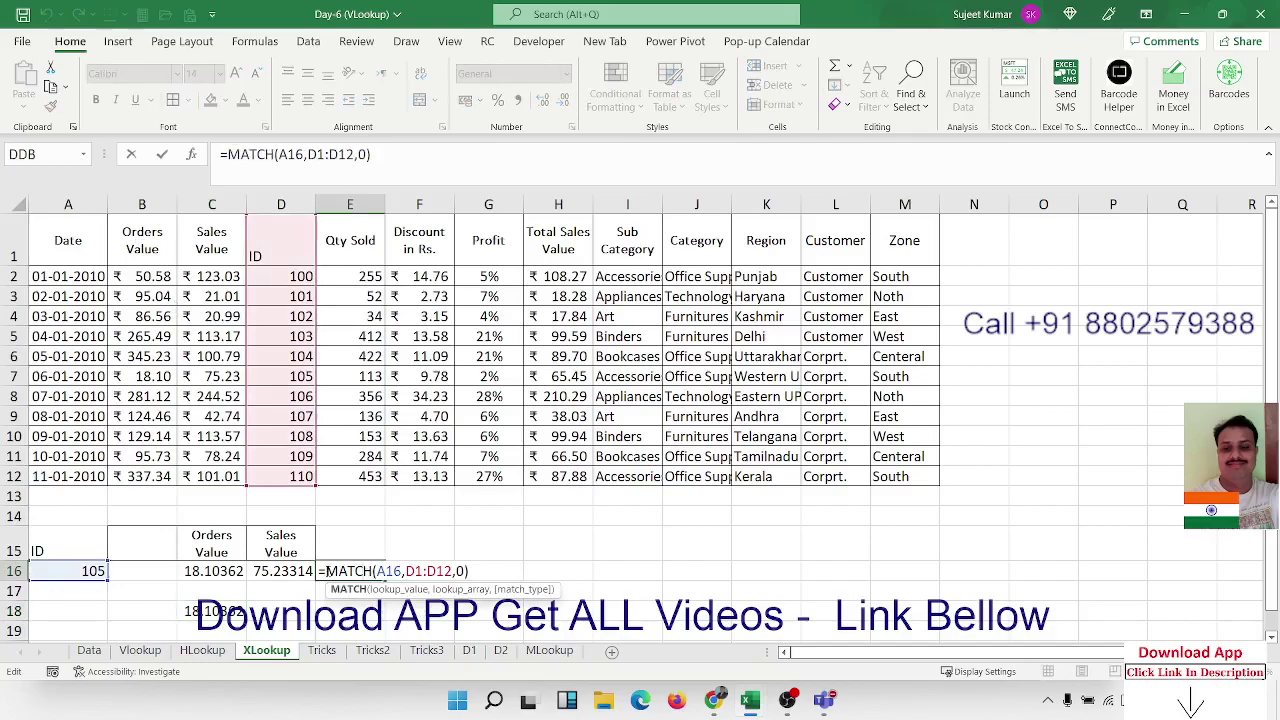
key("ctrl+Return")
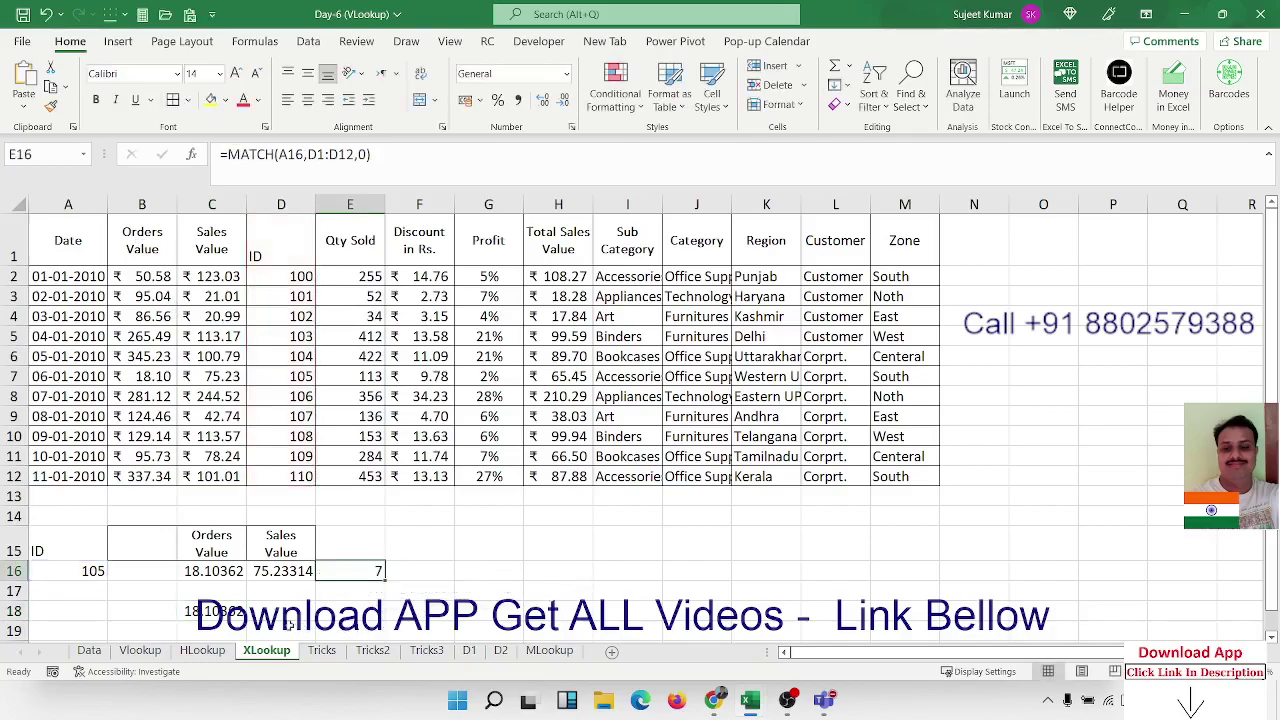
left_click(227, 611)
double_click(227, 611)
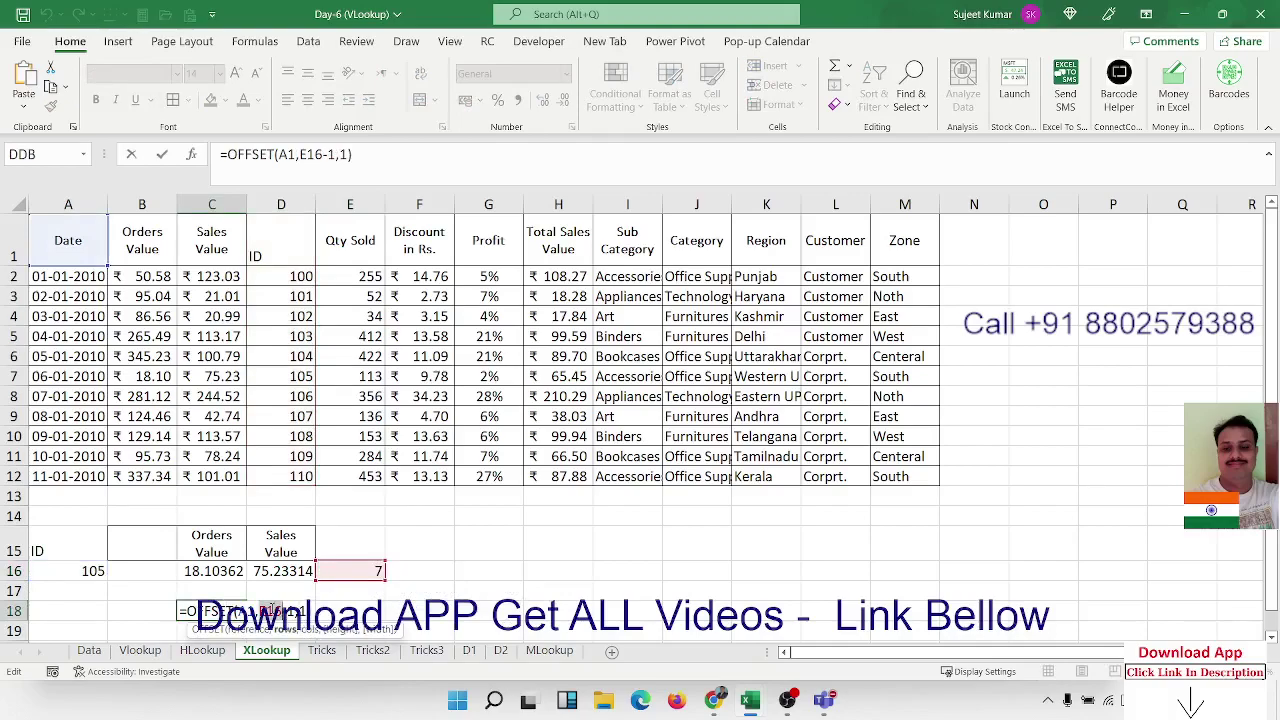
key("ctrl+v")
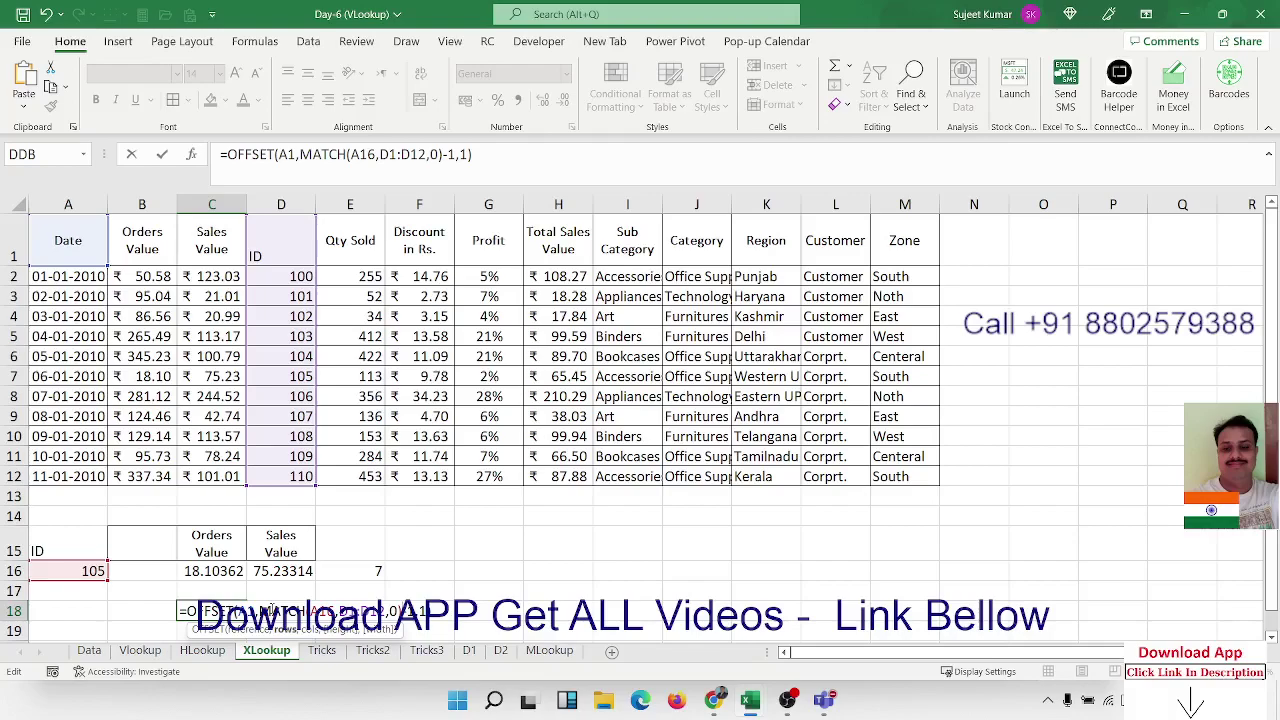
key("Return")
left_click(210, 614)
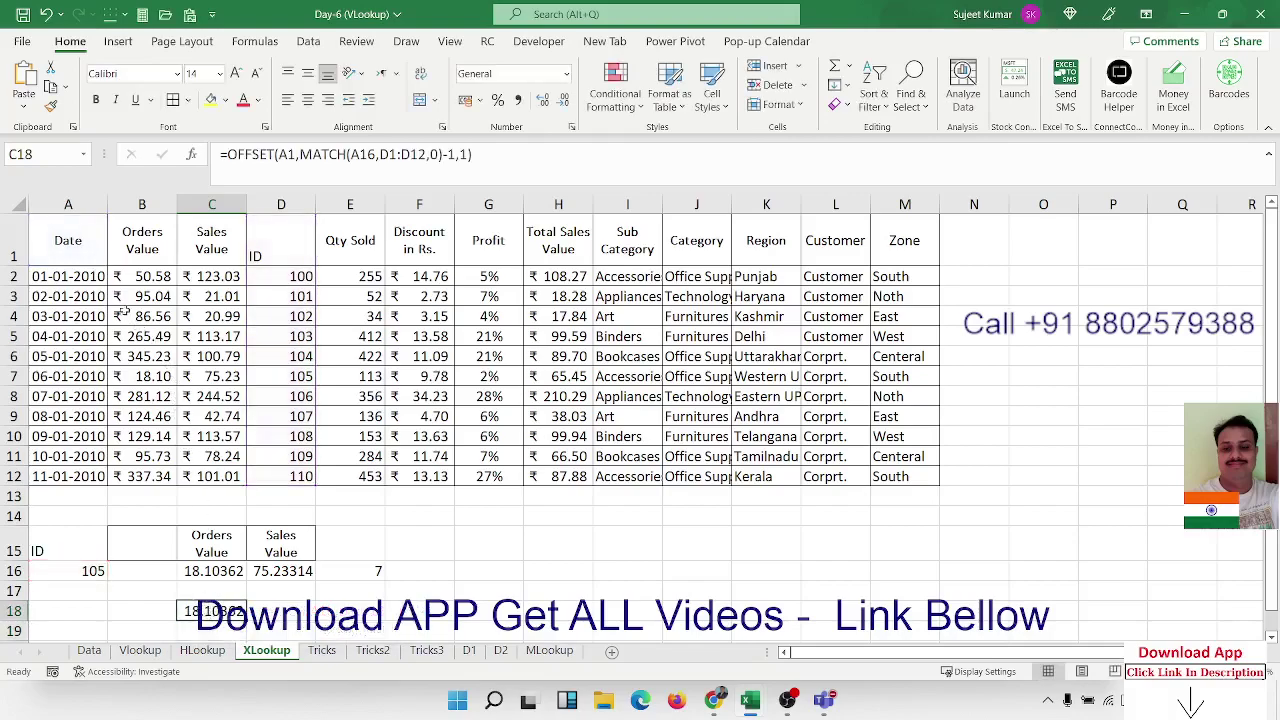
Try copying the ID and value headers as a multi-area selection, dismissing the warning.
left_click(88, 245)
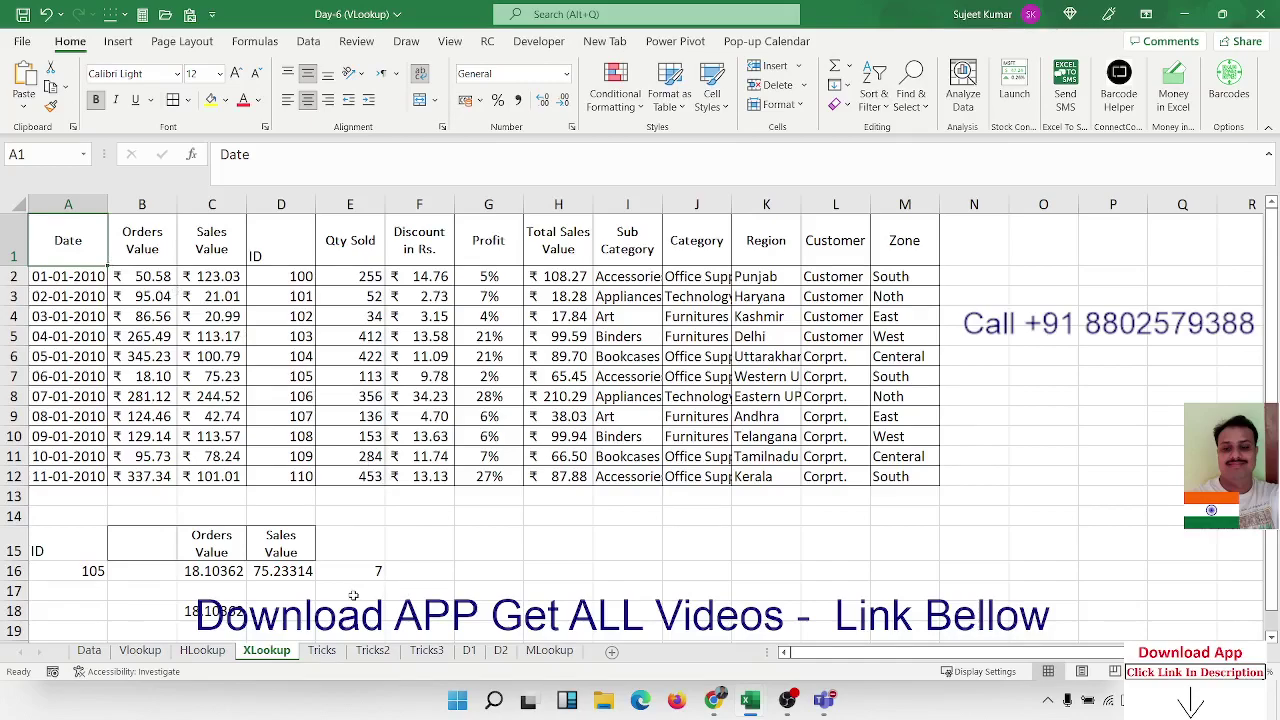
left_click_drag(85, 552, 86, 571)
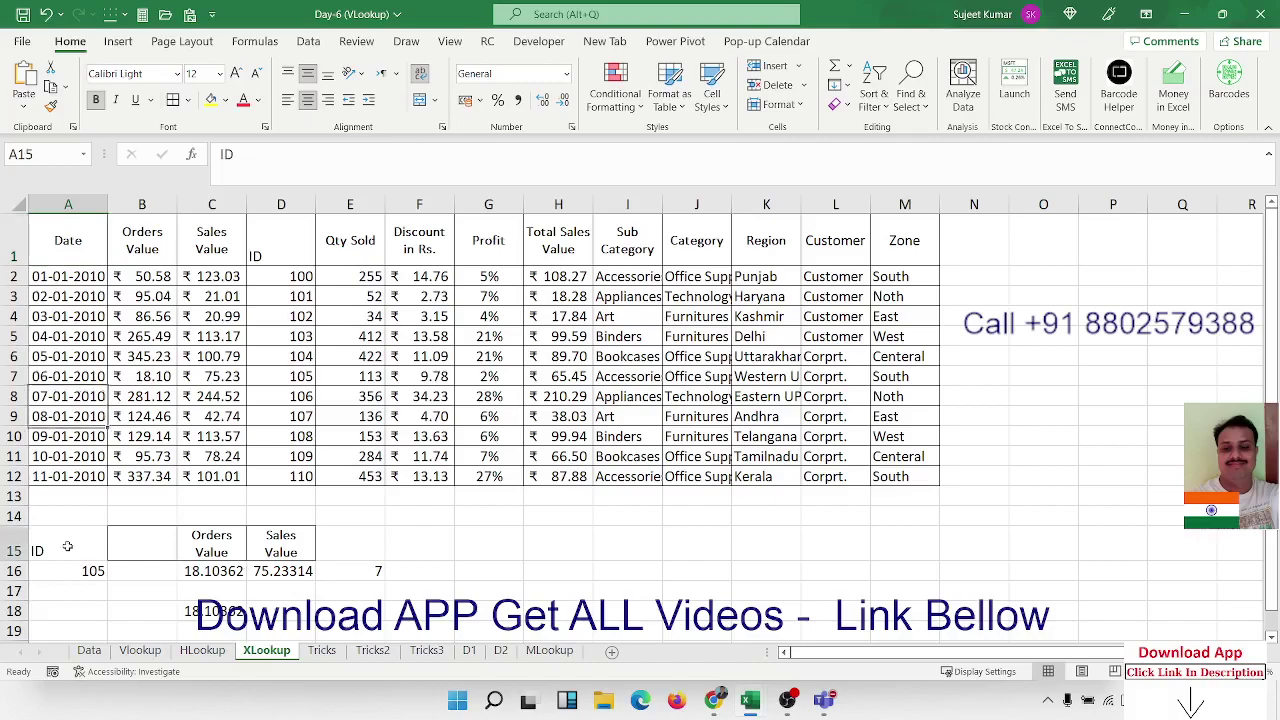
left_click_drag(211, 543, 280, 545, "ctrl")
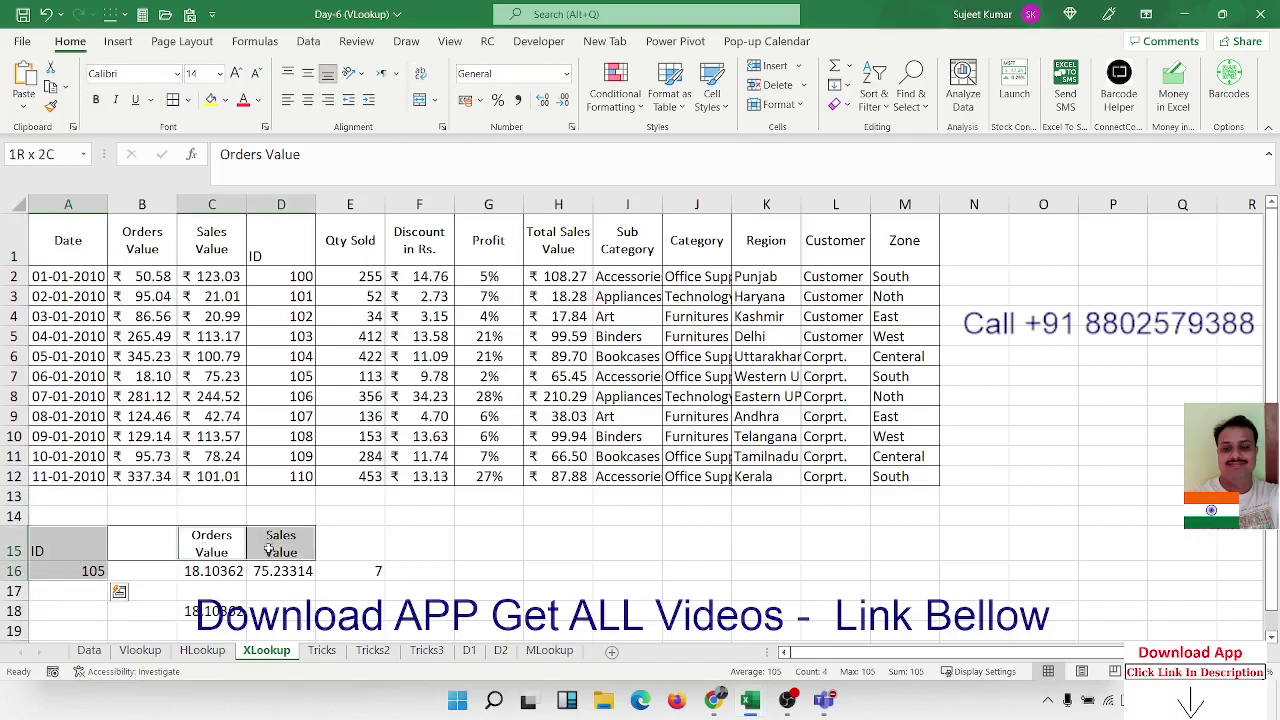
key("ctrl+c")
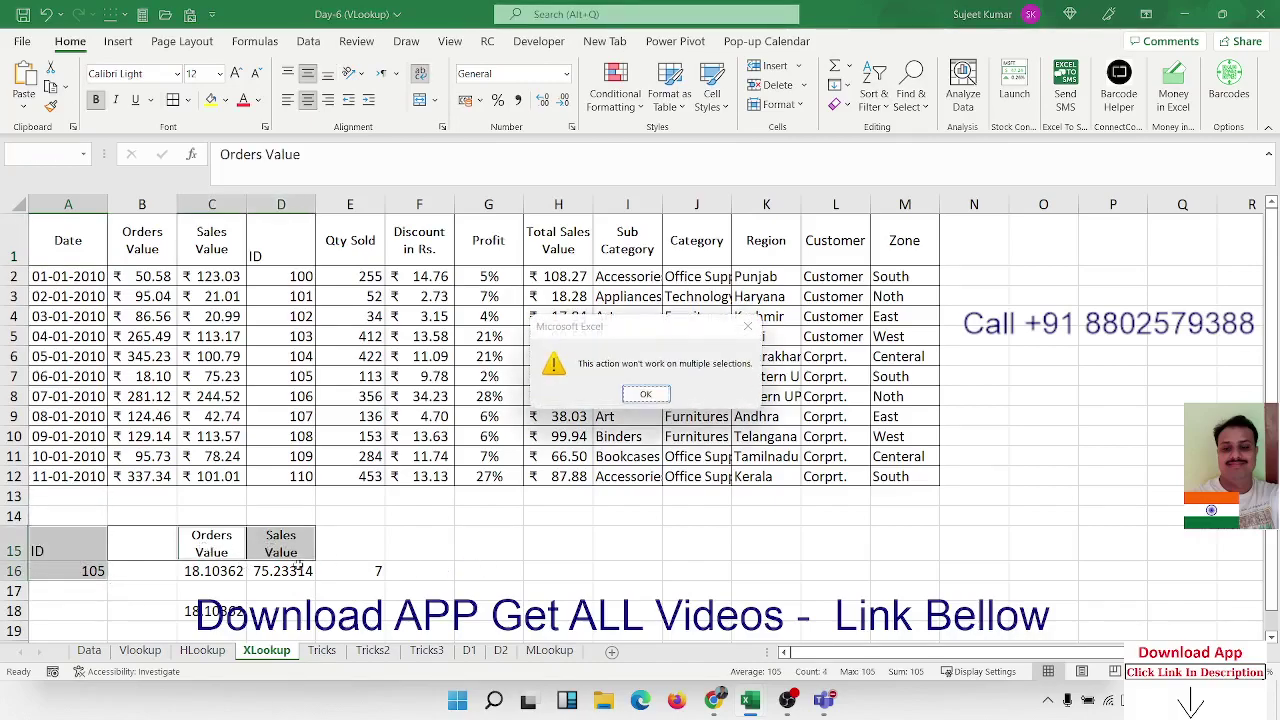
key("Return")
left_click(280, 550)
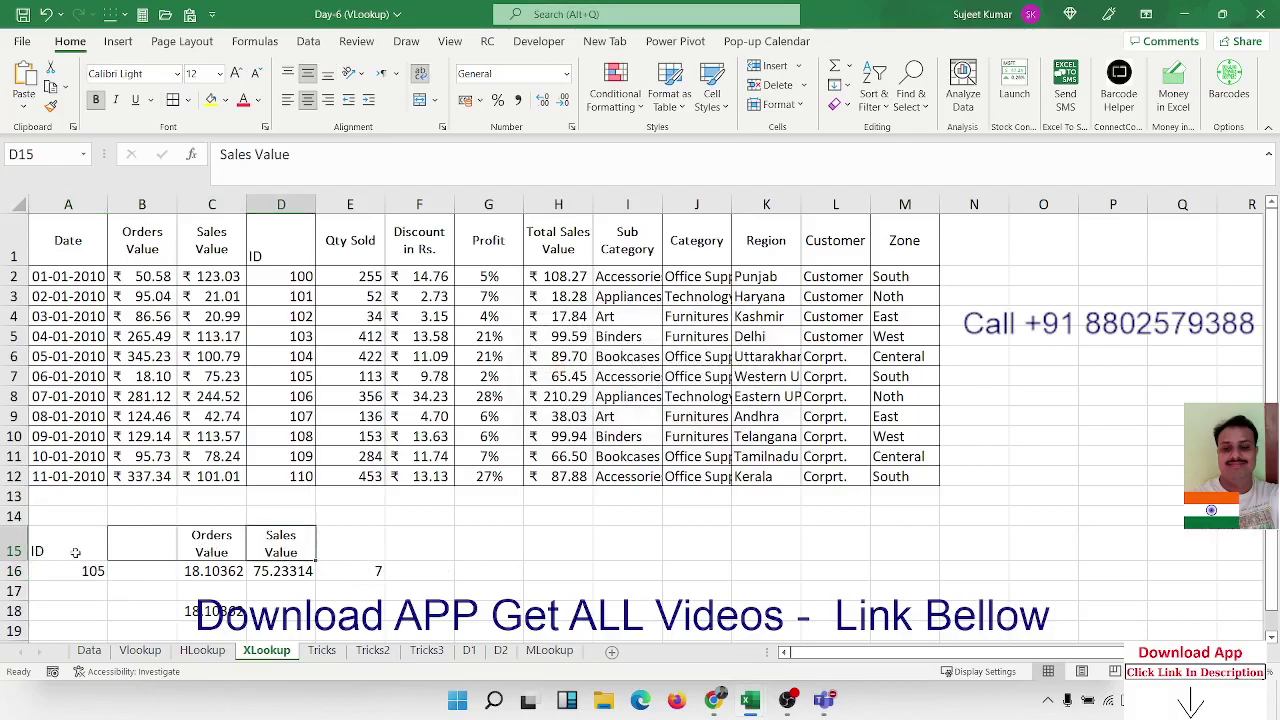
Add an ID header in H15 and copy Orders Value and Sales Value headers to I15:J15.
left_click(526, 547)
type("ID")
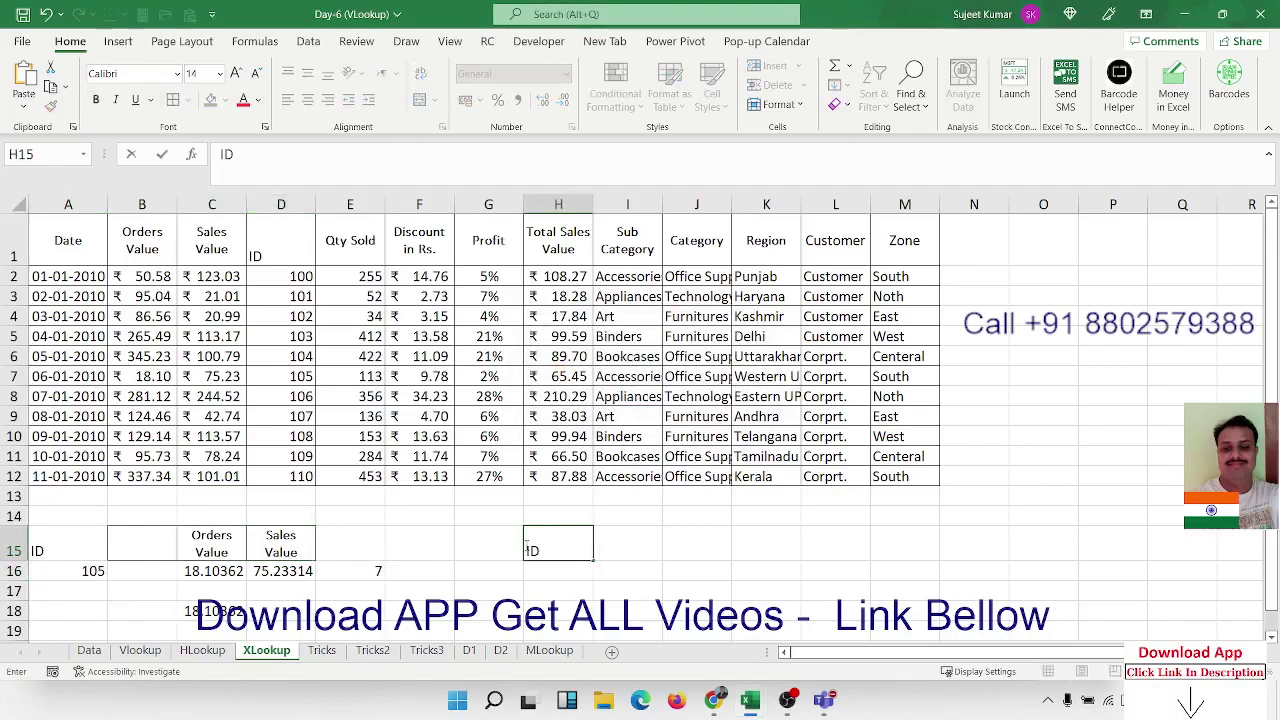
key("Return")
key("Left")
key("Left")
key("Left")
key("Left")
key("Up")
key("shift+Left")
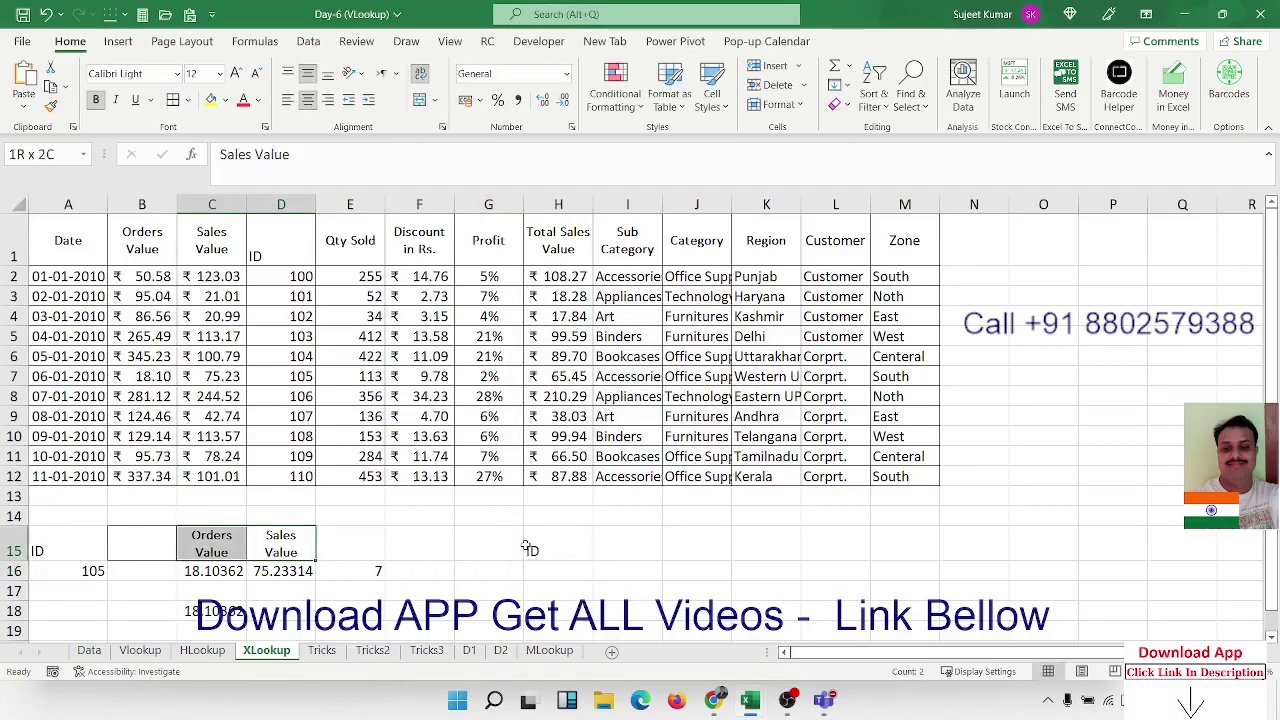
key("ctrl+c")
key("Right")
key("Right")
key("Right")
key("Right")
key("Right")
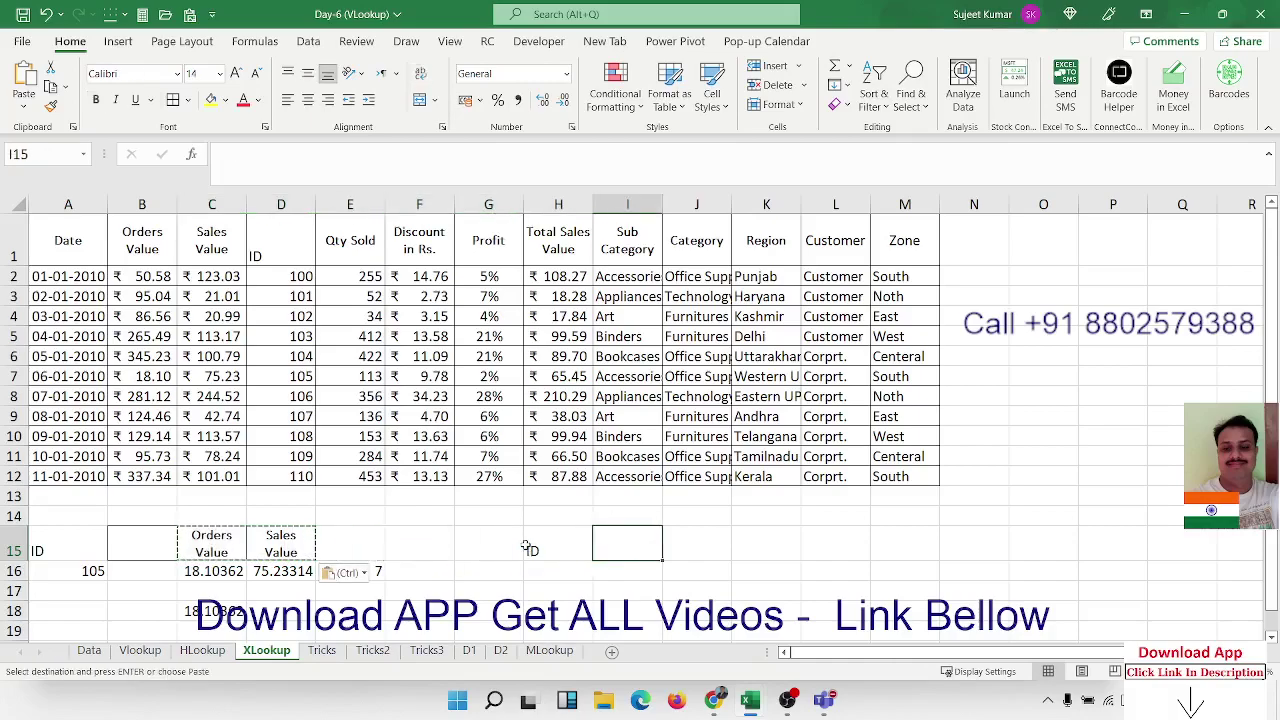
key("Return")
Enter ID 106 in H16.
key("Down")
key("Left")
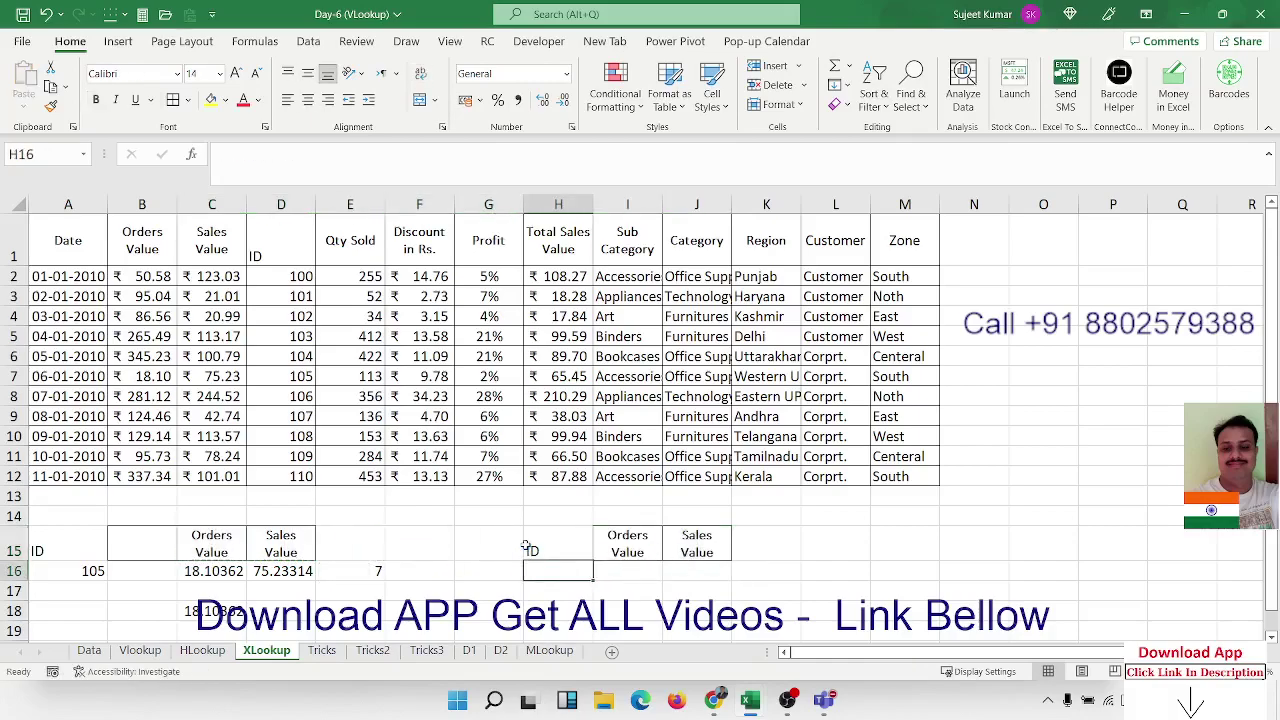
type("21")
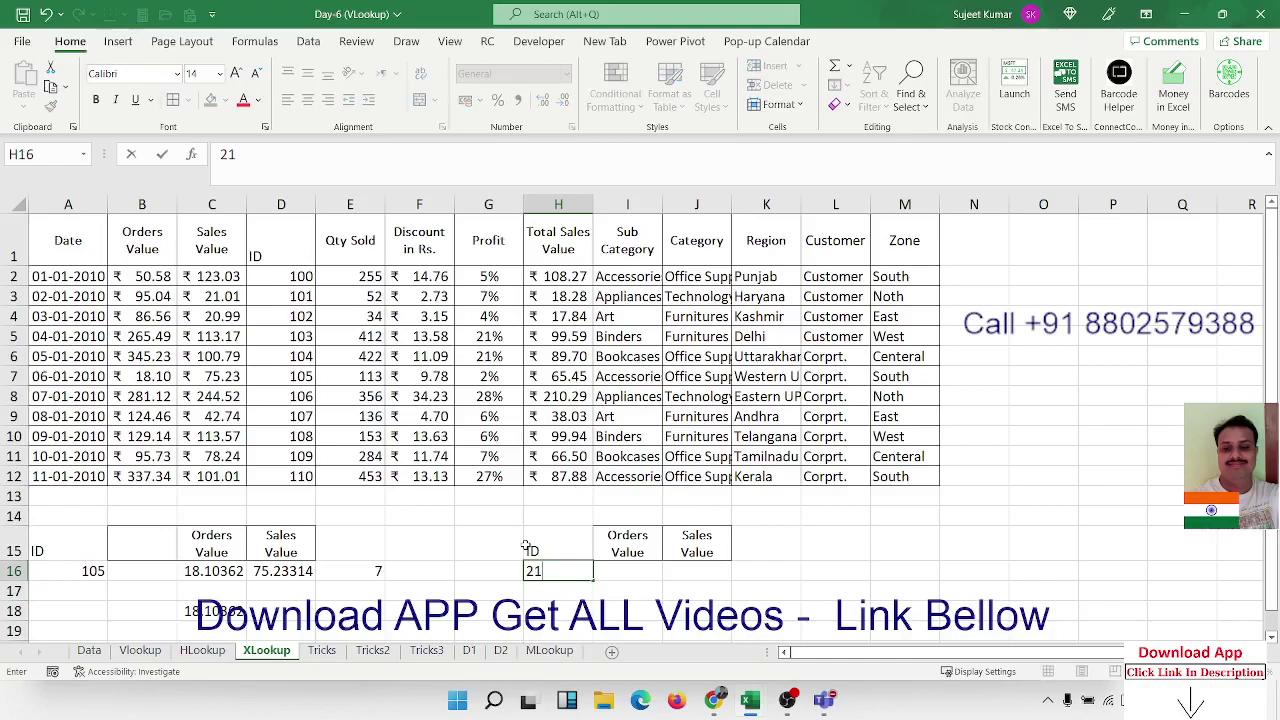
key("Escape")
type("1")
type("06")
key("Tab")
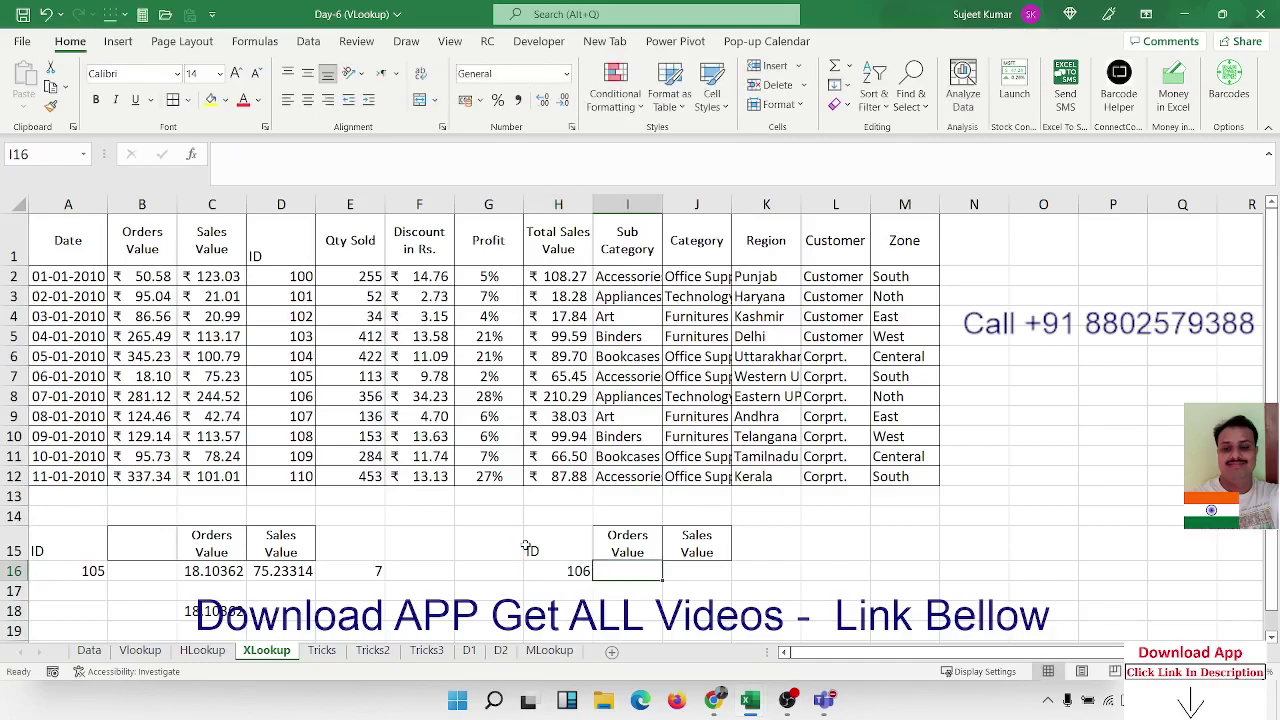
Enter =XLOOKUP(H16,D1:D12,B1:B12) in I16, returning Orders Value 281.1193 for ID 106.
type("=xl")
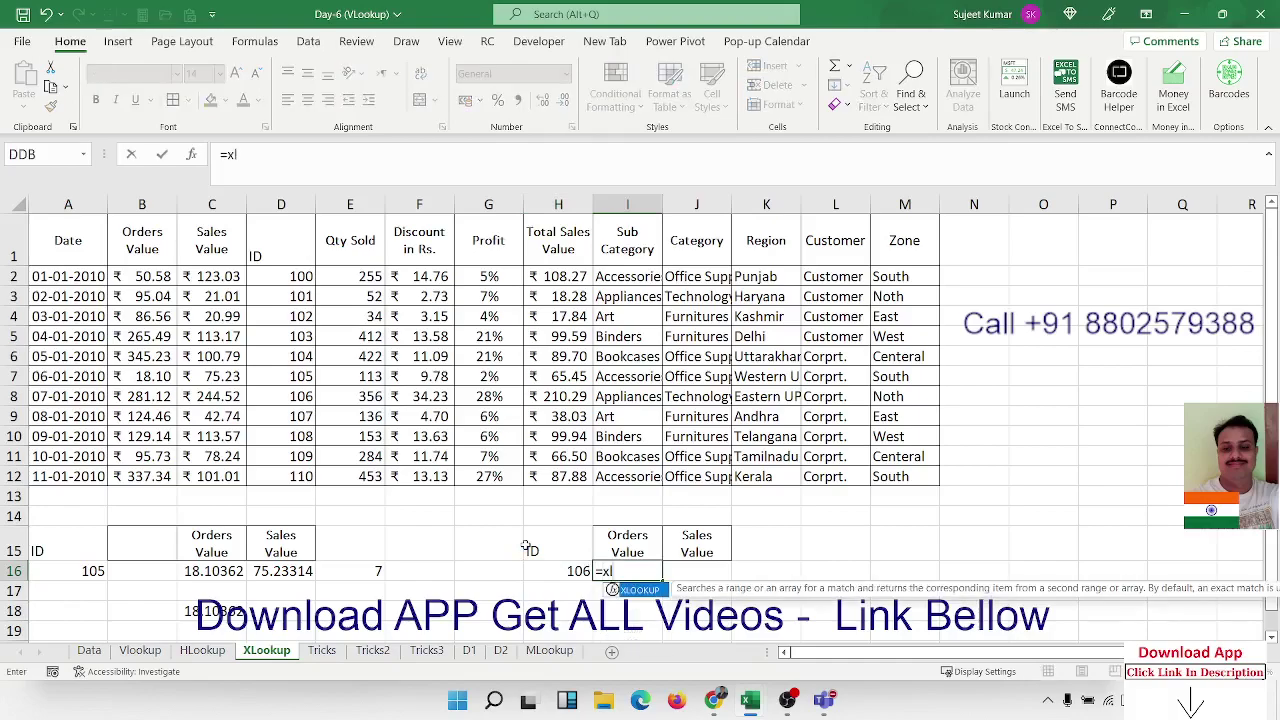
key("Tab")
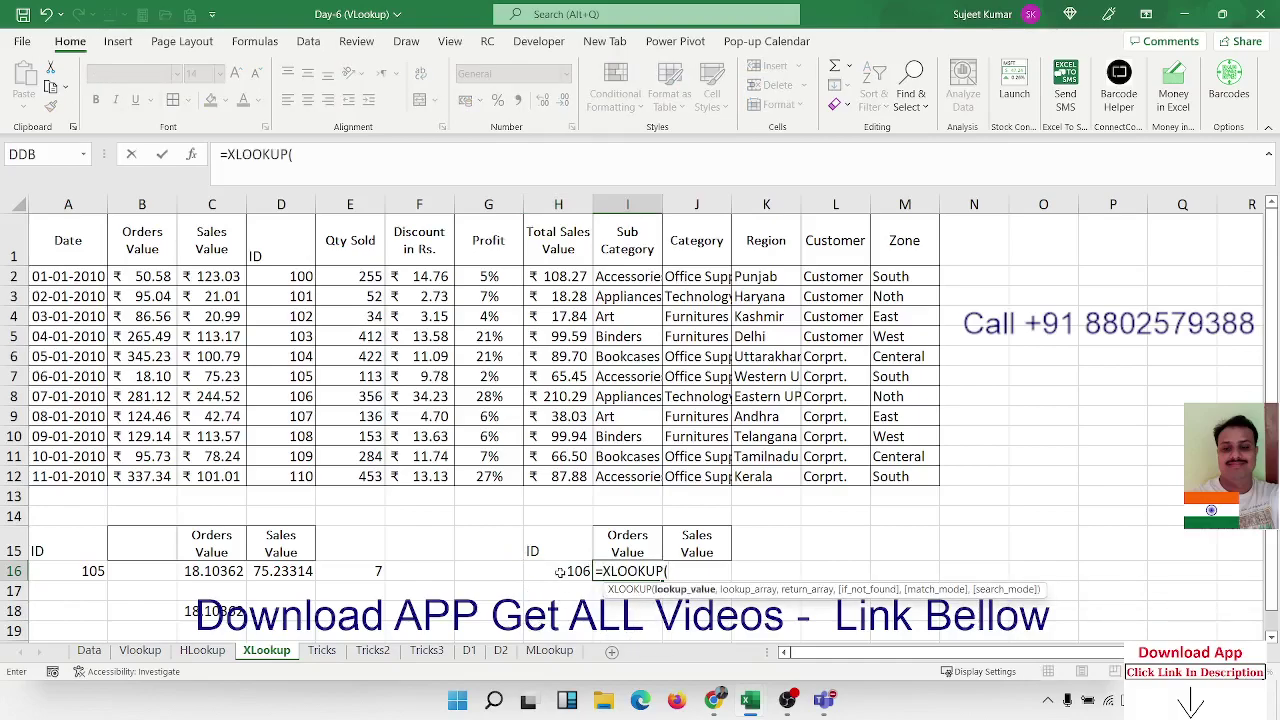
left_click(561, 572)
type(",")
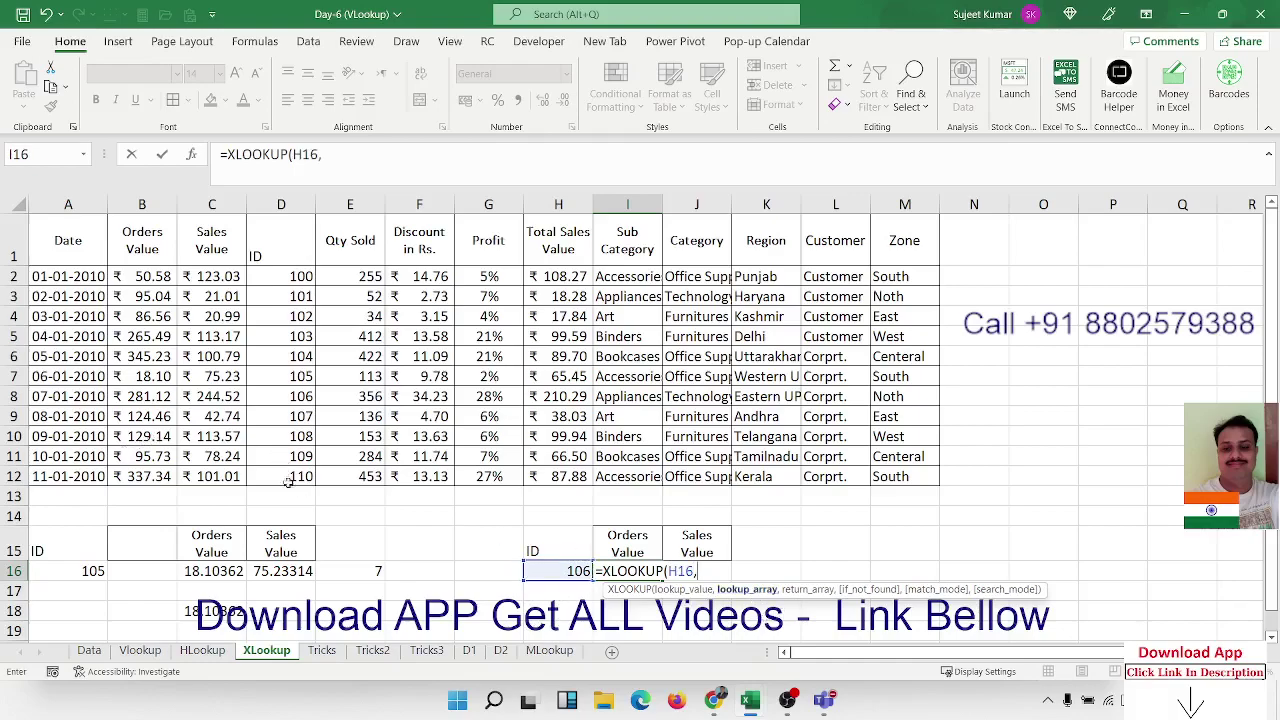
left_click_drag(289, 480, 301, 250)
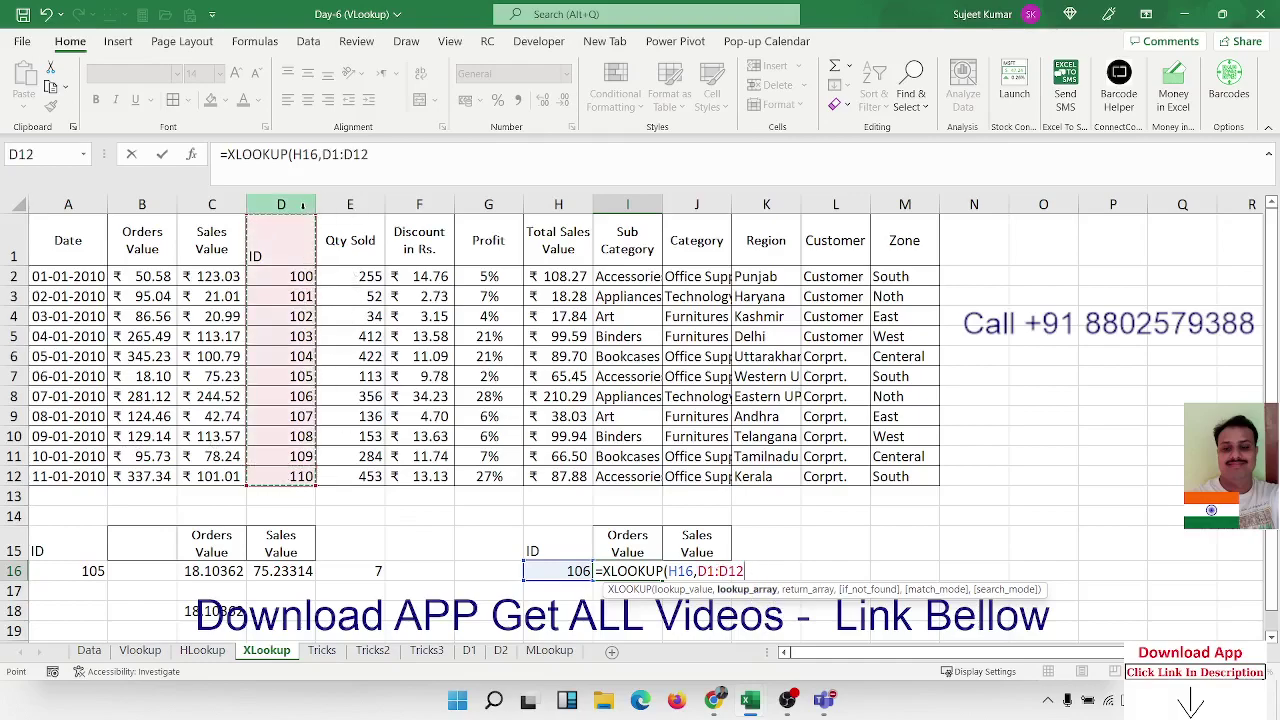
type(",")
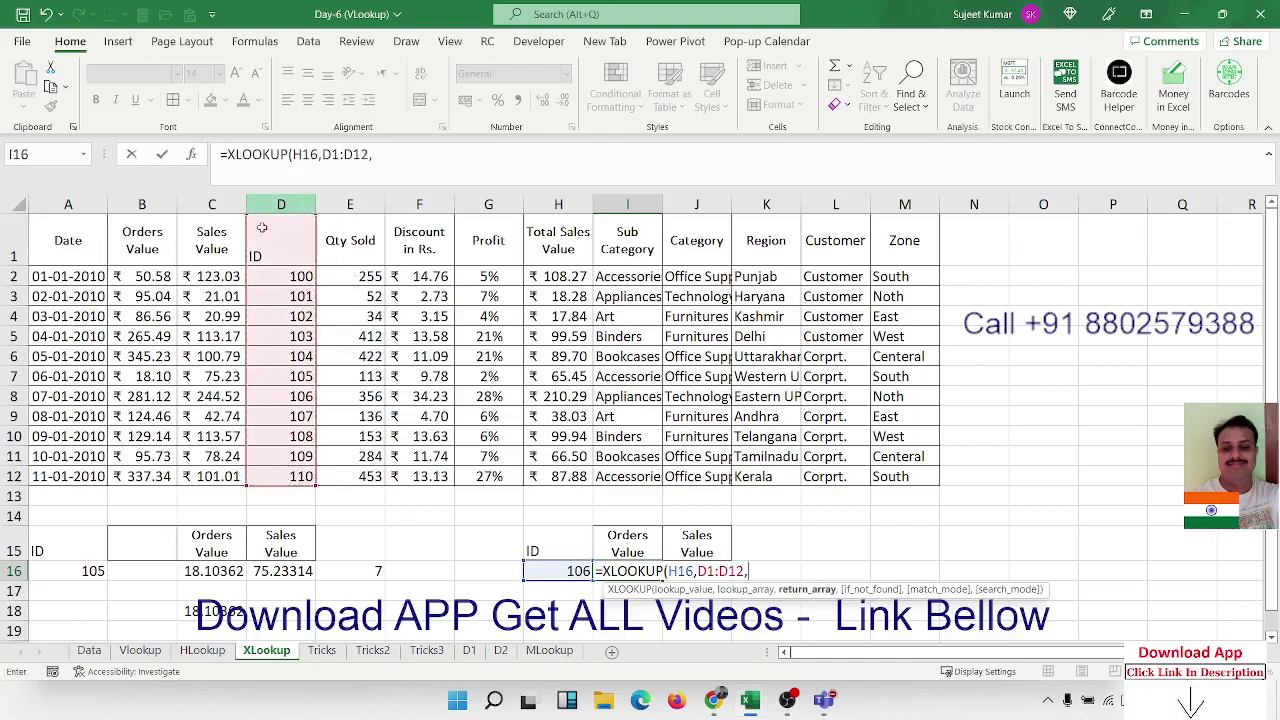
mouse_move(130, 242)
left_mouse_down()
mouse_move(130, 495)
mouse_move(136, 468)
left_mouse_up()
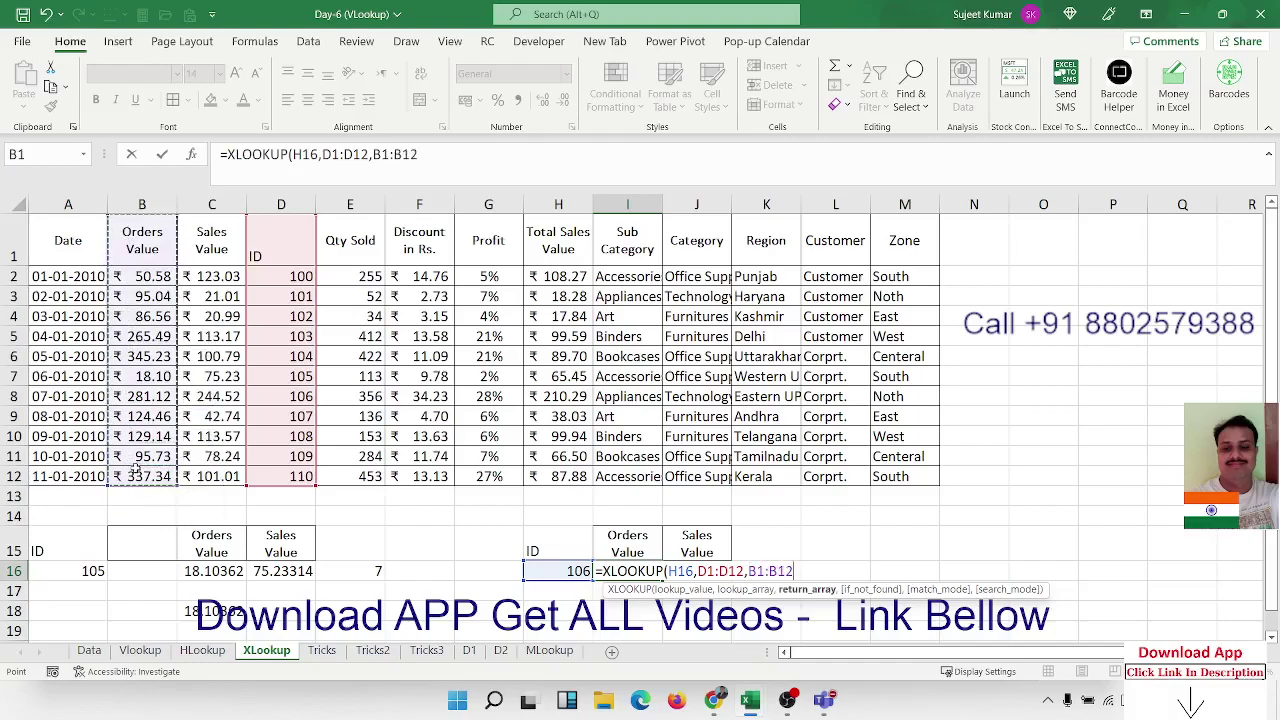
key("Return")
key("Up")
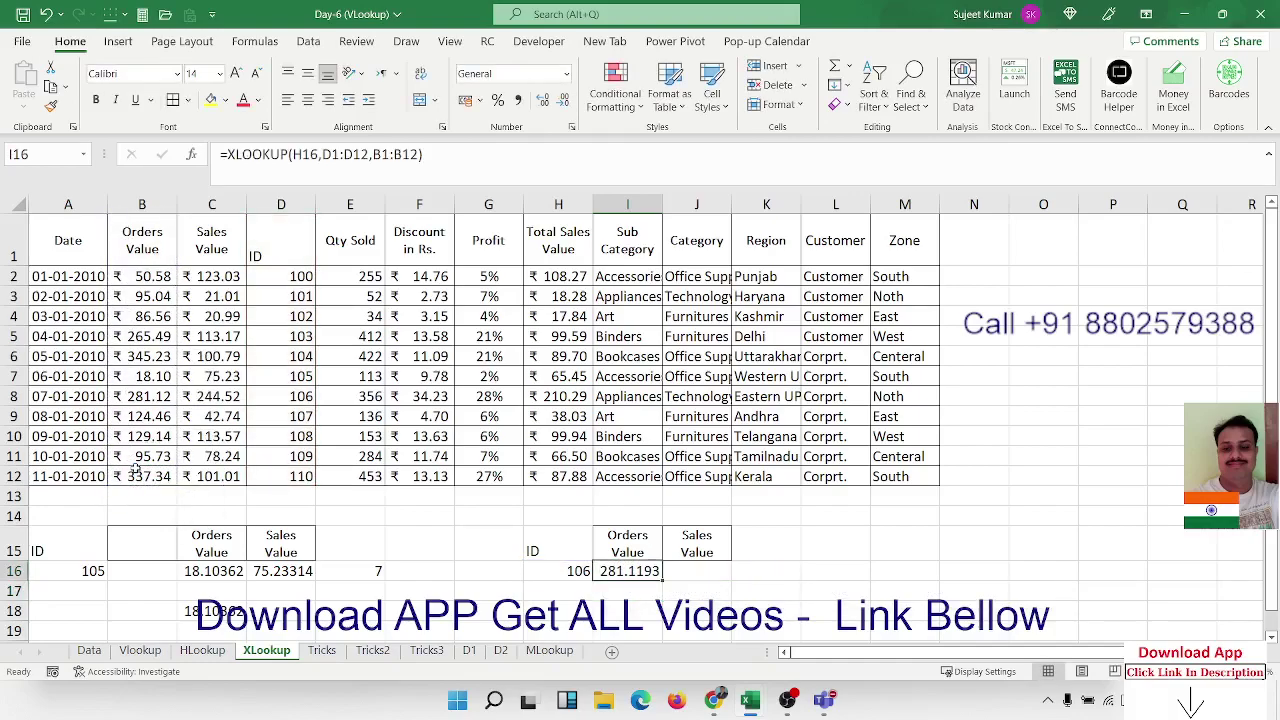
Enter =XLOOKUP(H16,D1:D12,C1:C12) in J16, returning Sales Value 244.5222 for ID 106.
left_click(694, 575)
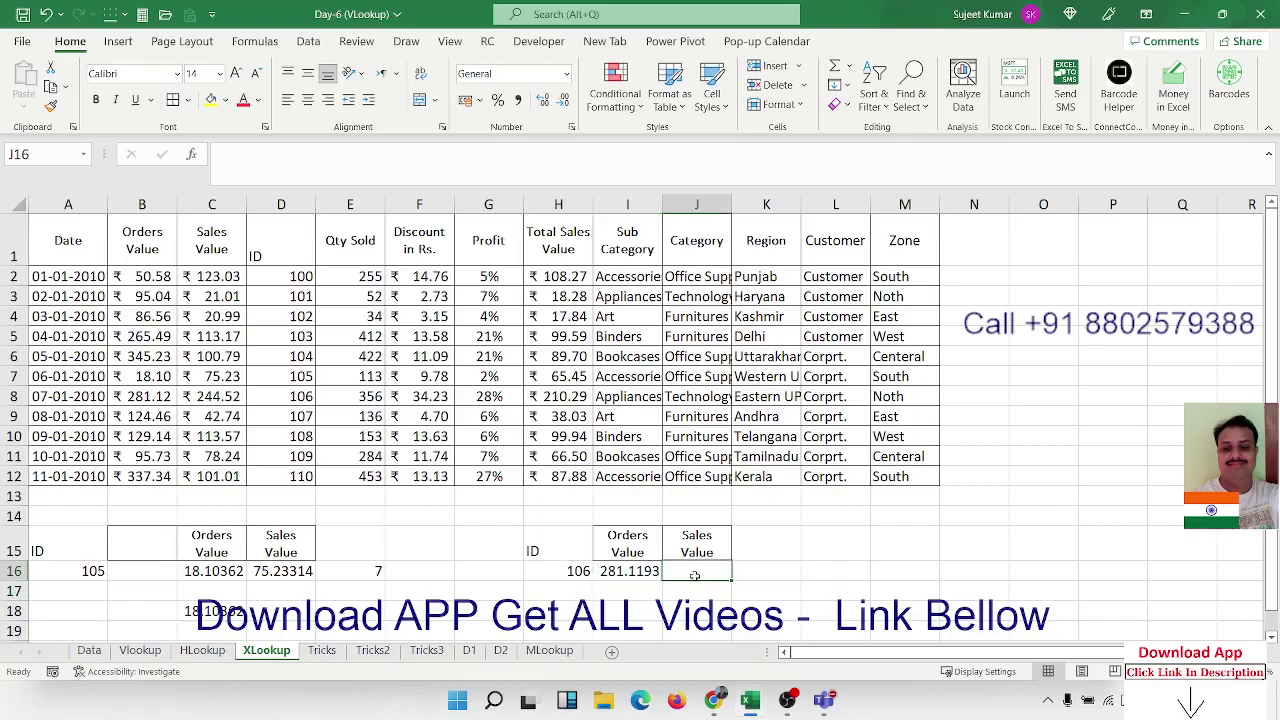
type("=xl")
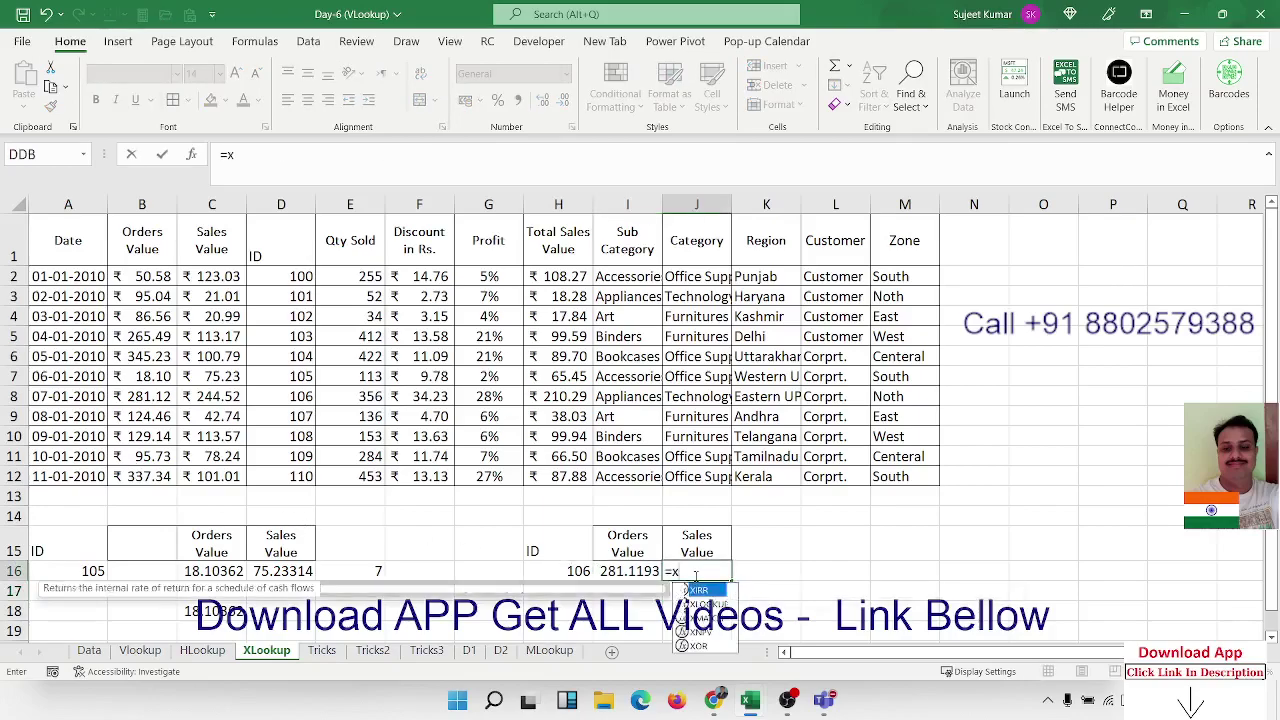
key("Tab")
key("Left")
key("Left")
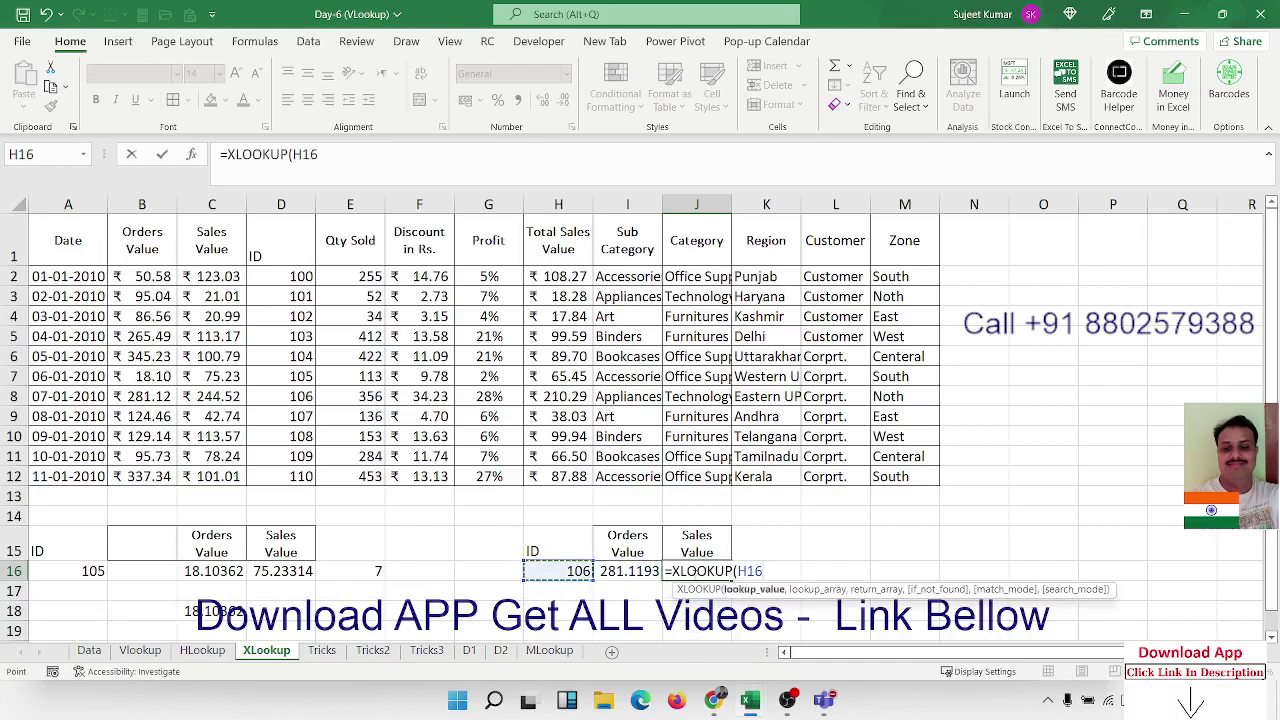
type(",")
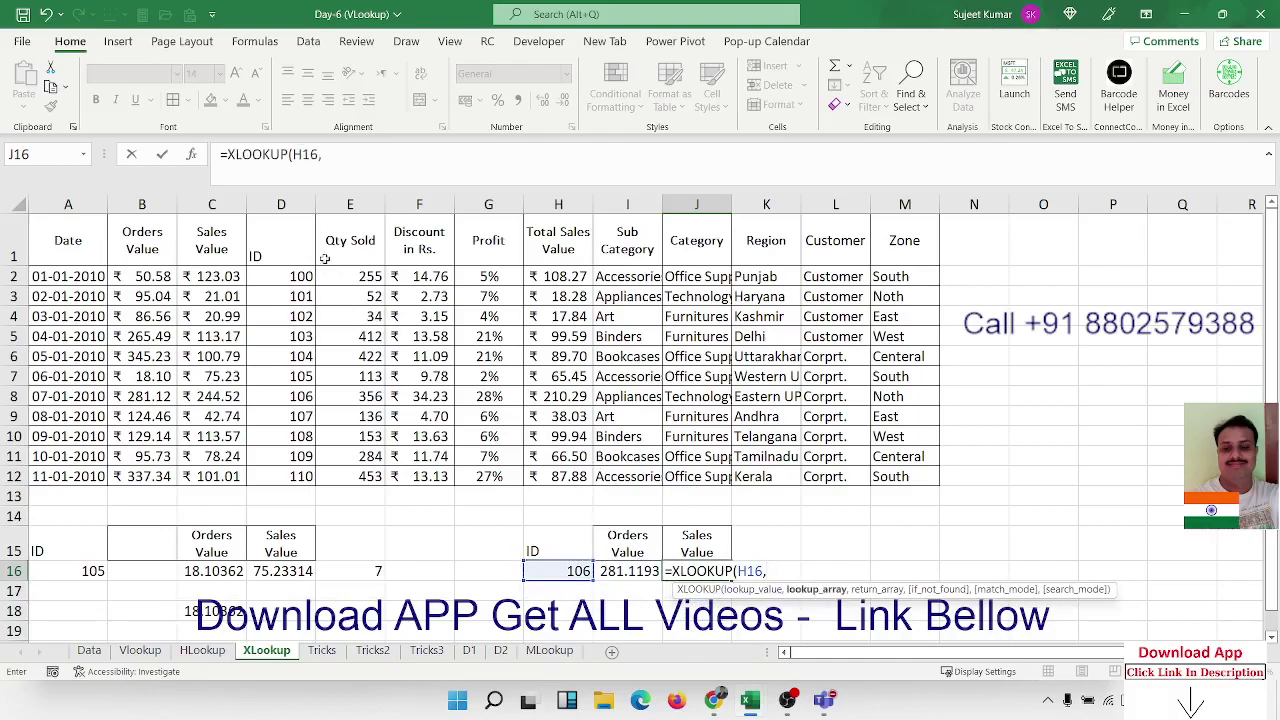
left_click_drag(303, 244, 287, 474)
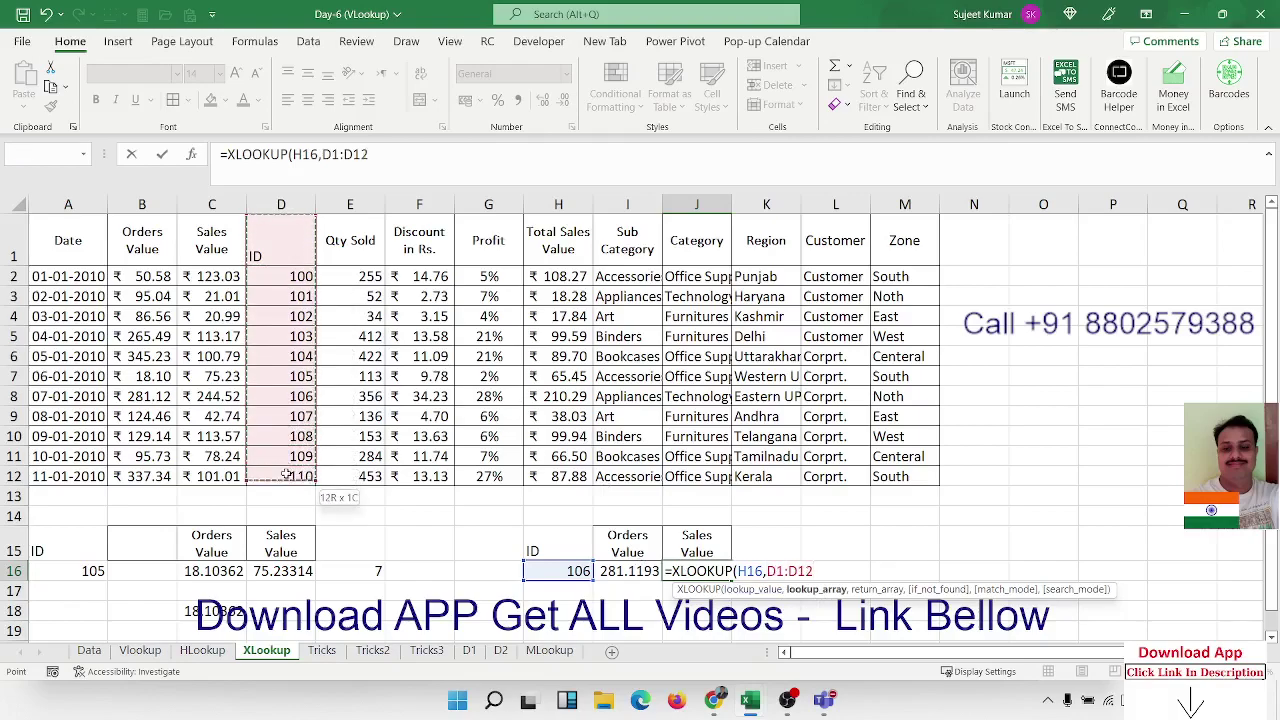
type(",")
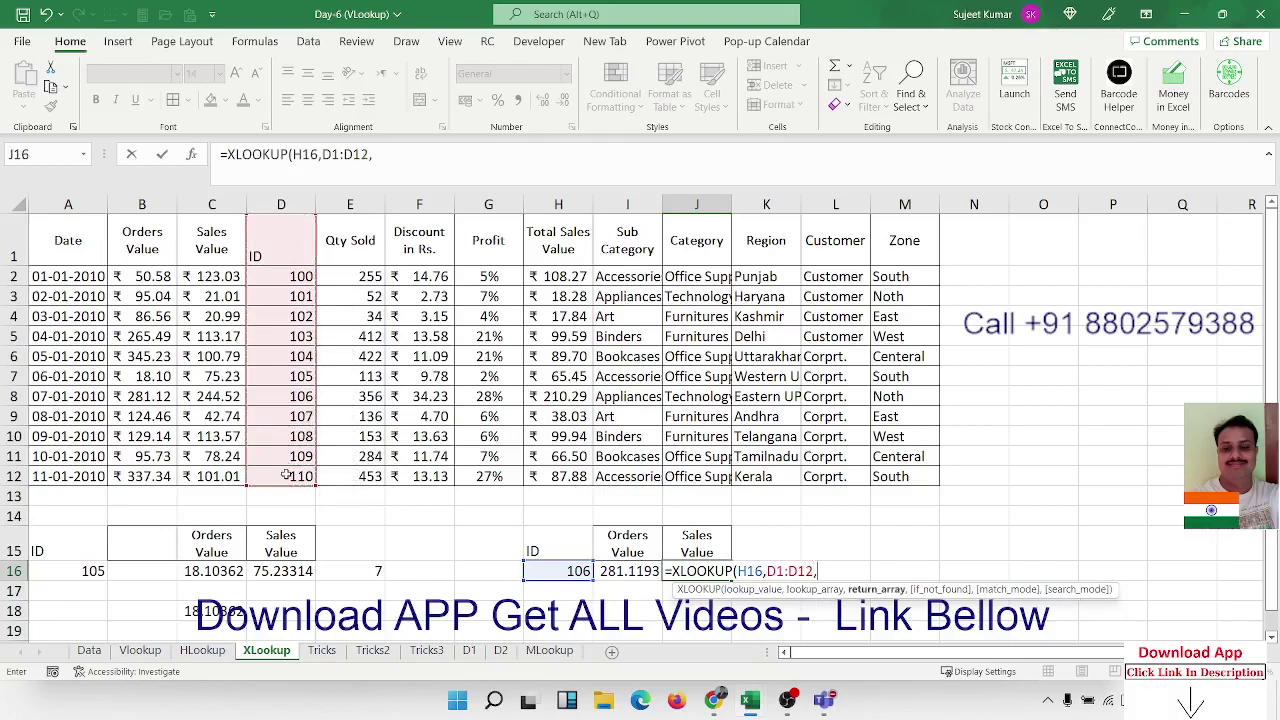
left_click_drag(222, 245, 204, 474)
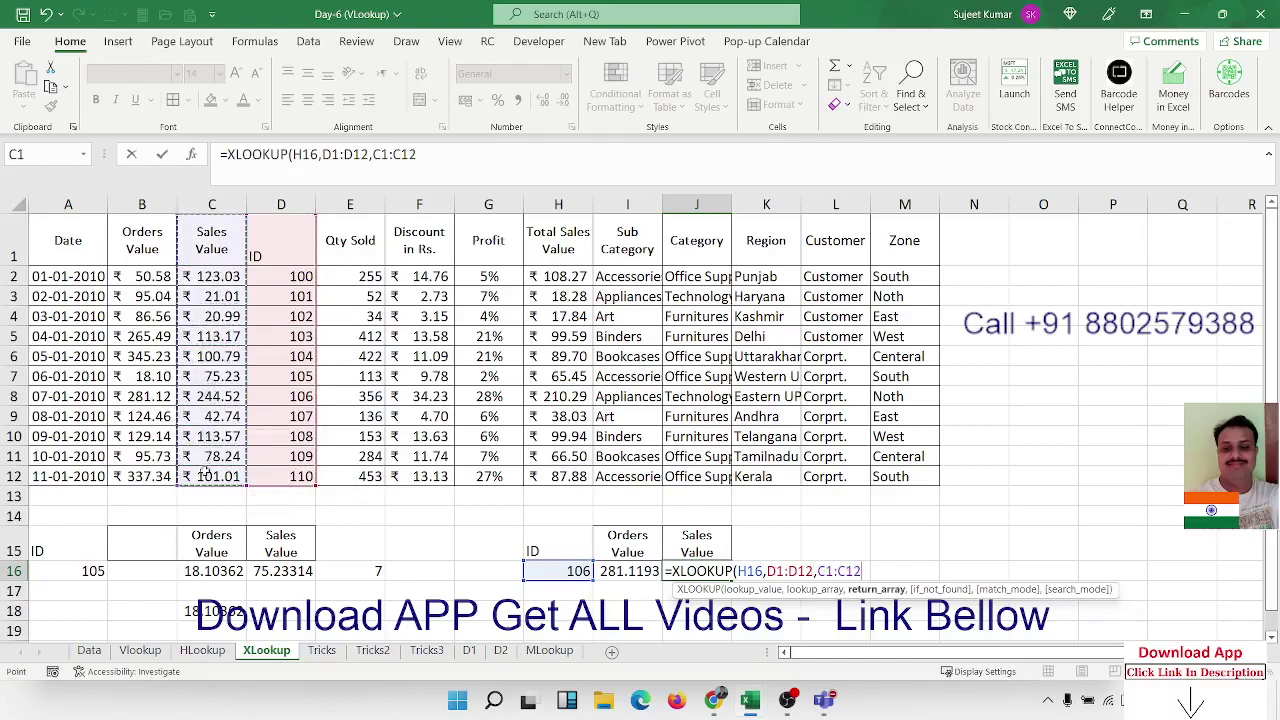
key("Return")
key("Up")
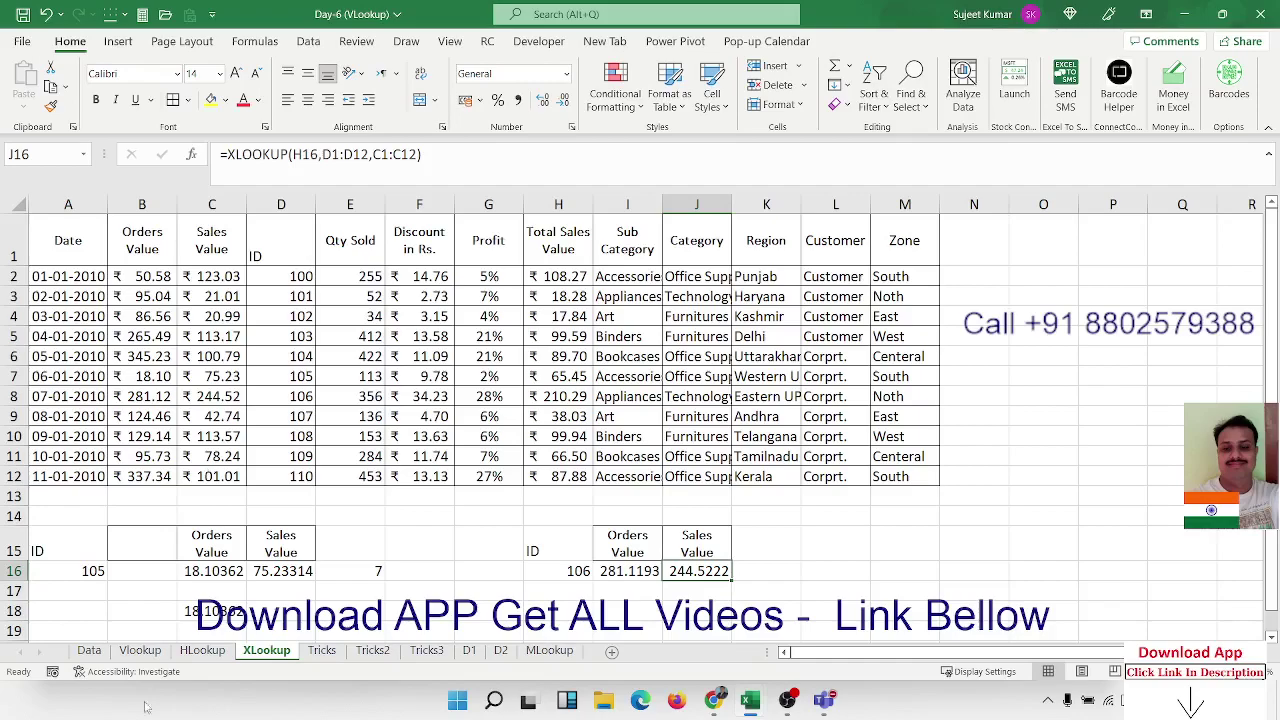
On the HLookup sheet, copy the Category label from A4 into C10 as a heading.
left_click(222, 651)
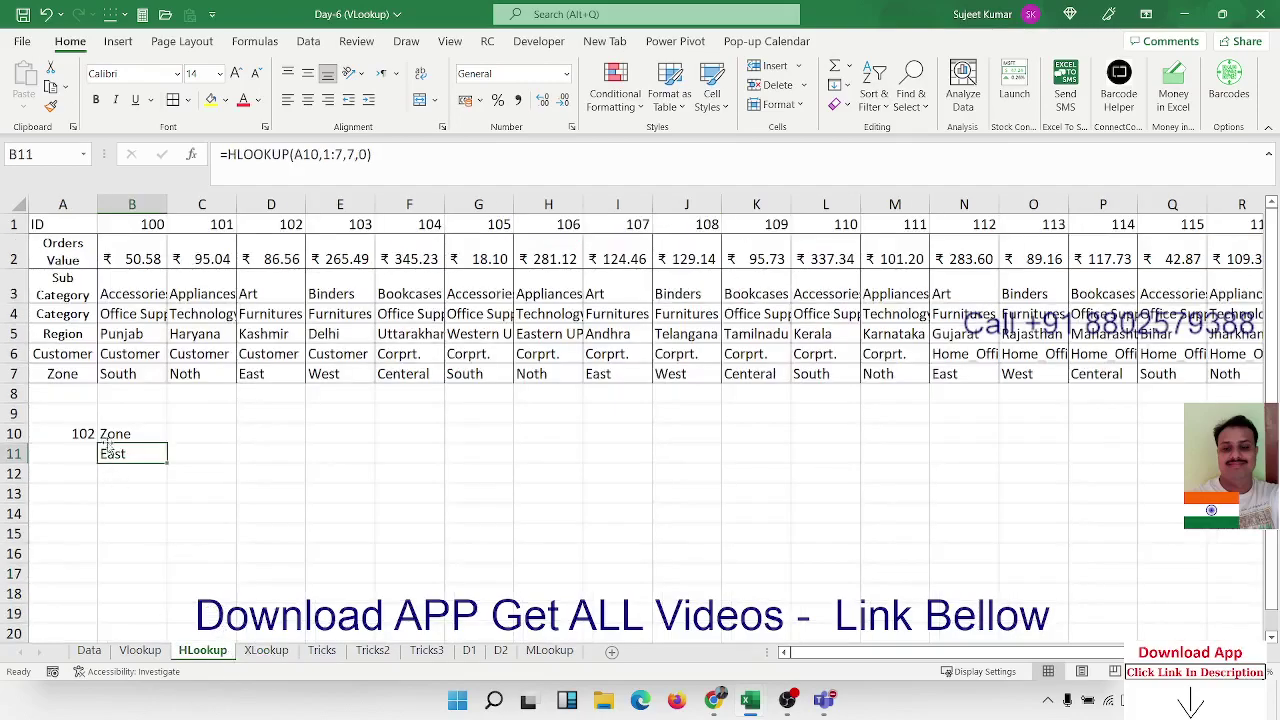
left_click(31, 317)
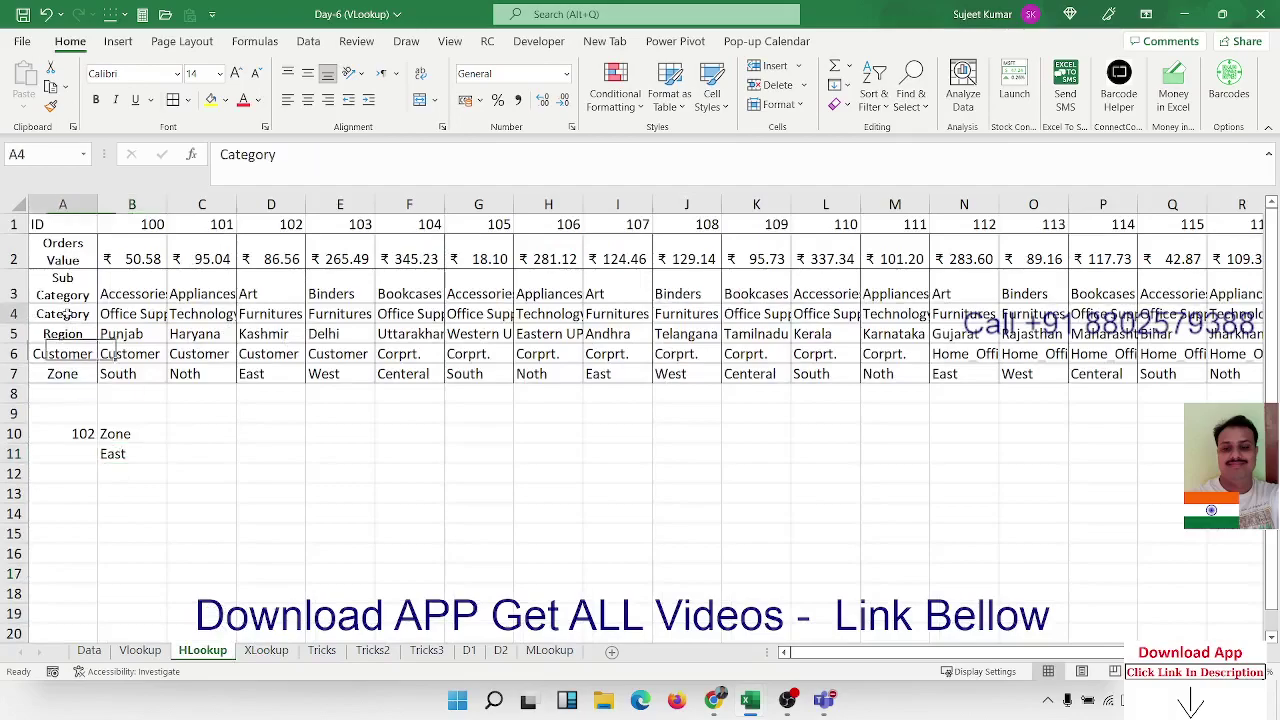
key("ctrl+c")
left_click(211, 440)
key("ctrl+v")
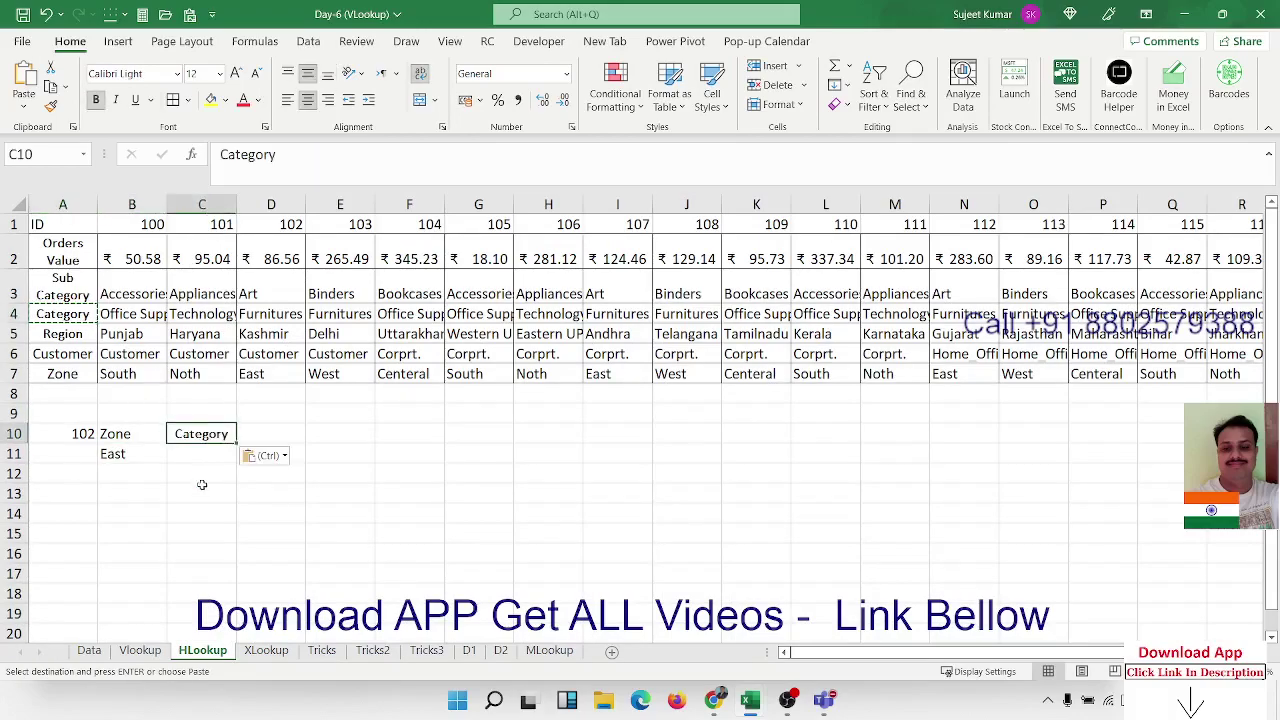
key("Escape")
Start an XLOOKUP in C11 with A10 as lookup value and A1:S1 as lookup row.
left_click(194, 452)
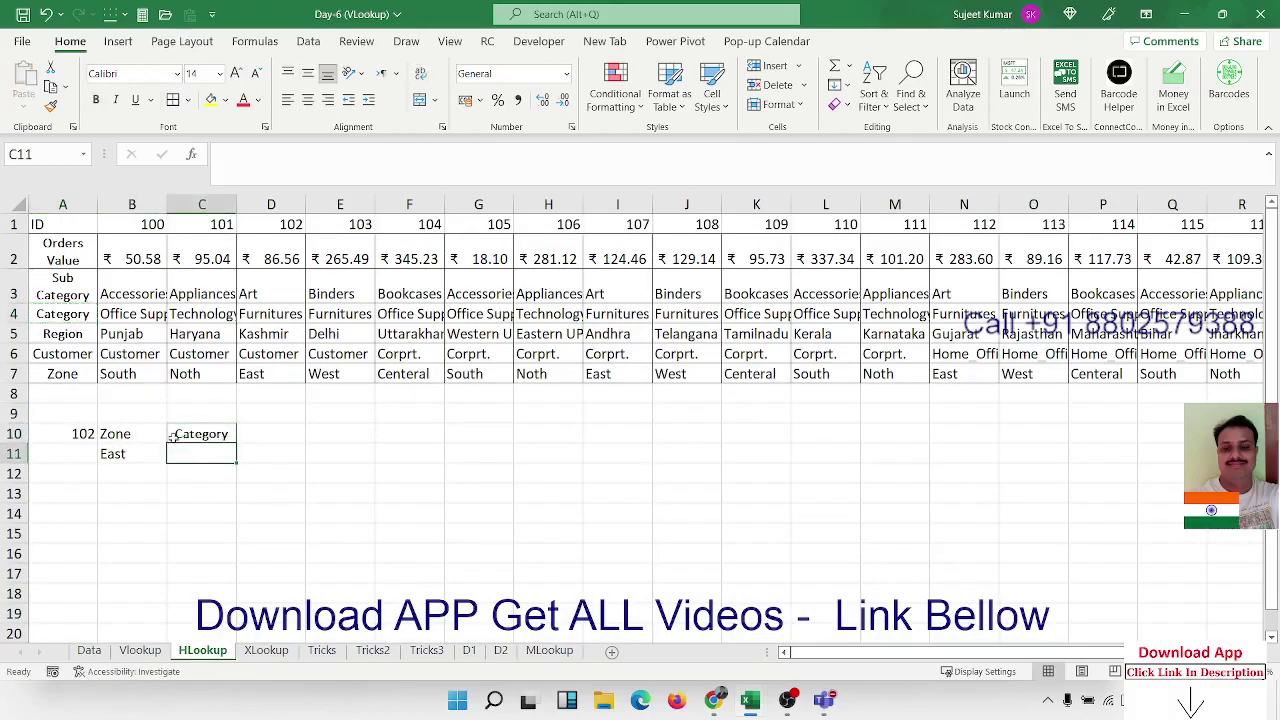
type("=xl")
key("Tab")
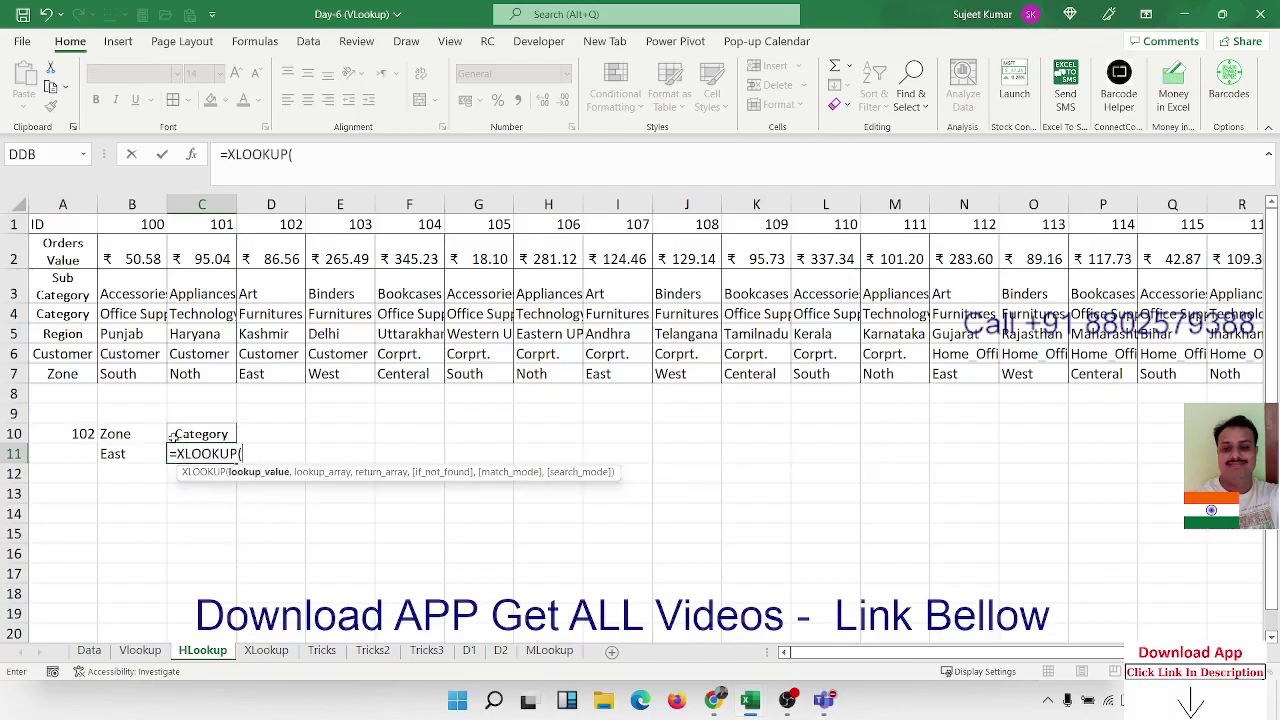
left_click(46, 434)
type(",")
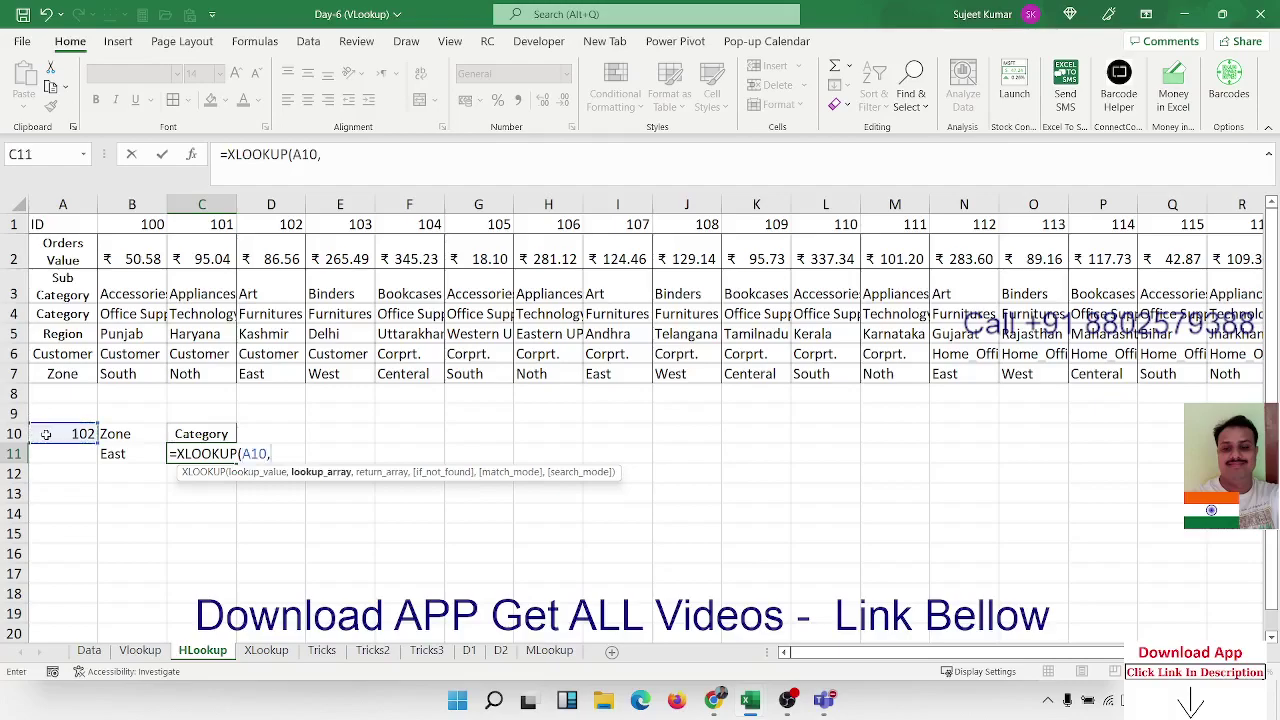
left_click(50, 229)
left_click_drag(52, 230, 1205, 224)
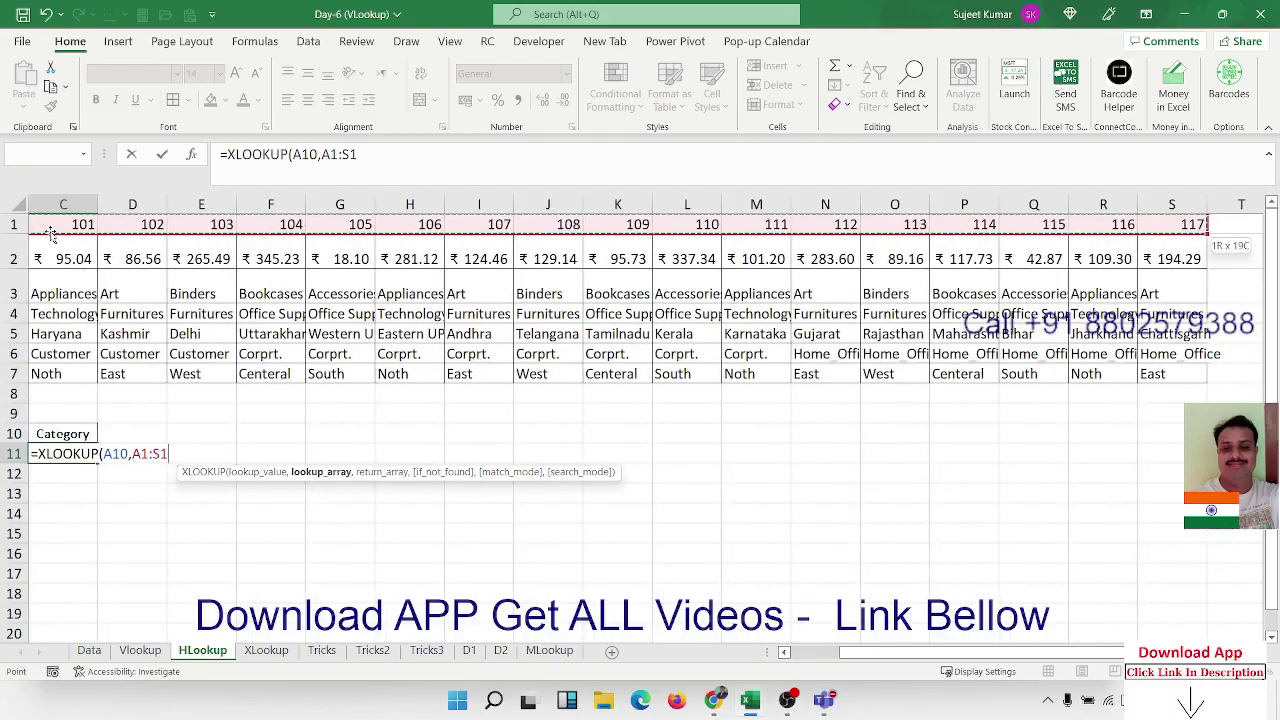
type(",")
Finish it returning row A4:S4, giving Furnitures for ID 102, then show the Vlookup sheet.
left_click(89, 350)
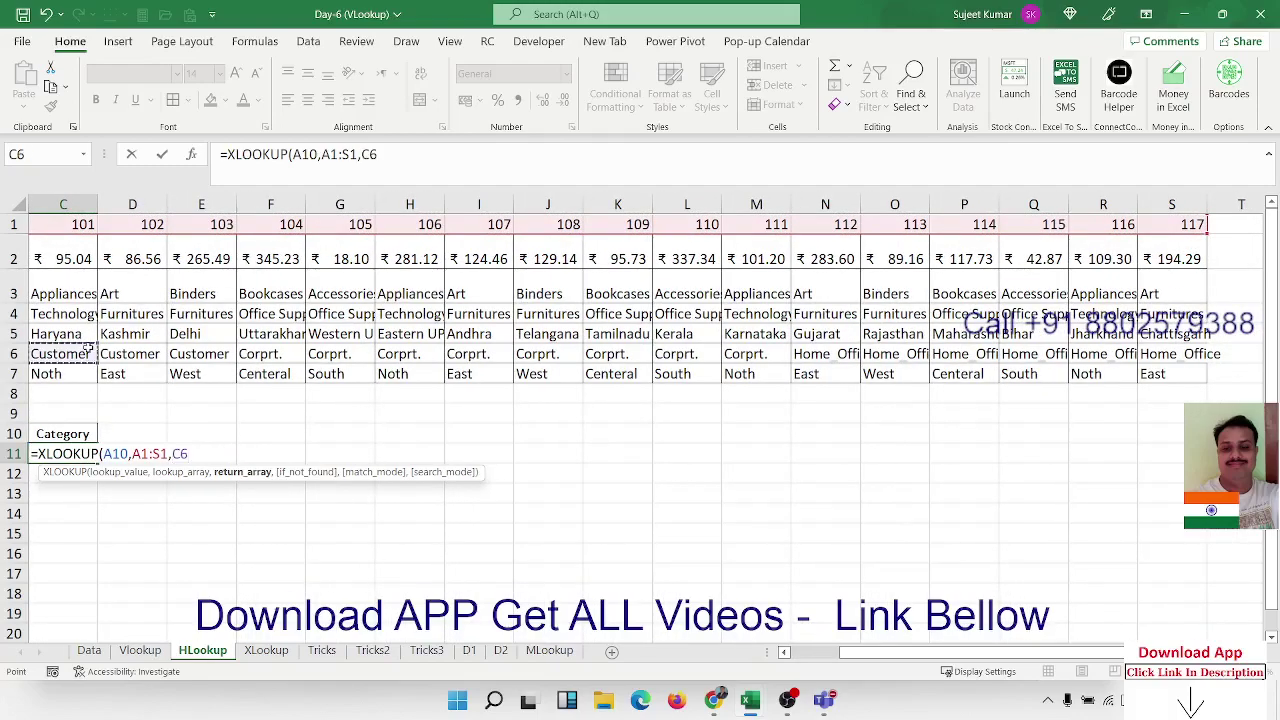
key("Left")
key("Left")
key("Up")
key("Up")
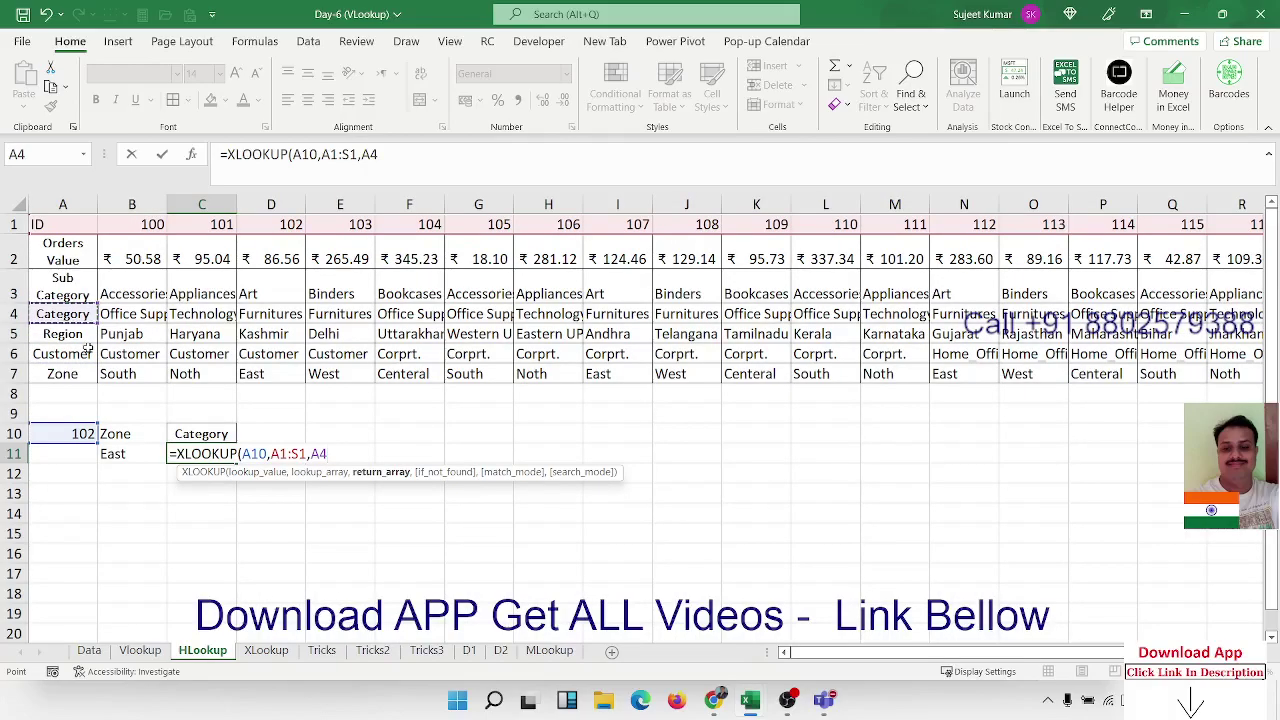
key("ctrl+shift+Right")
key("Return")
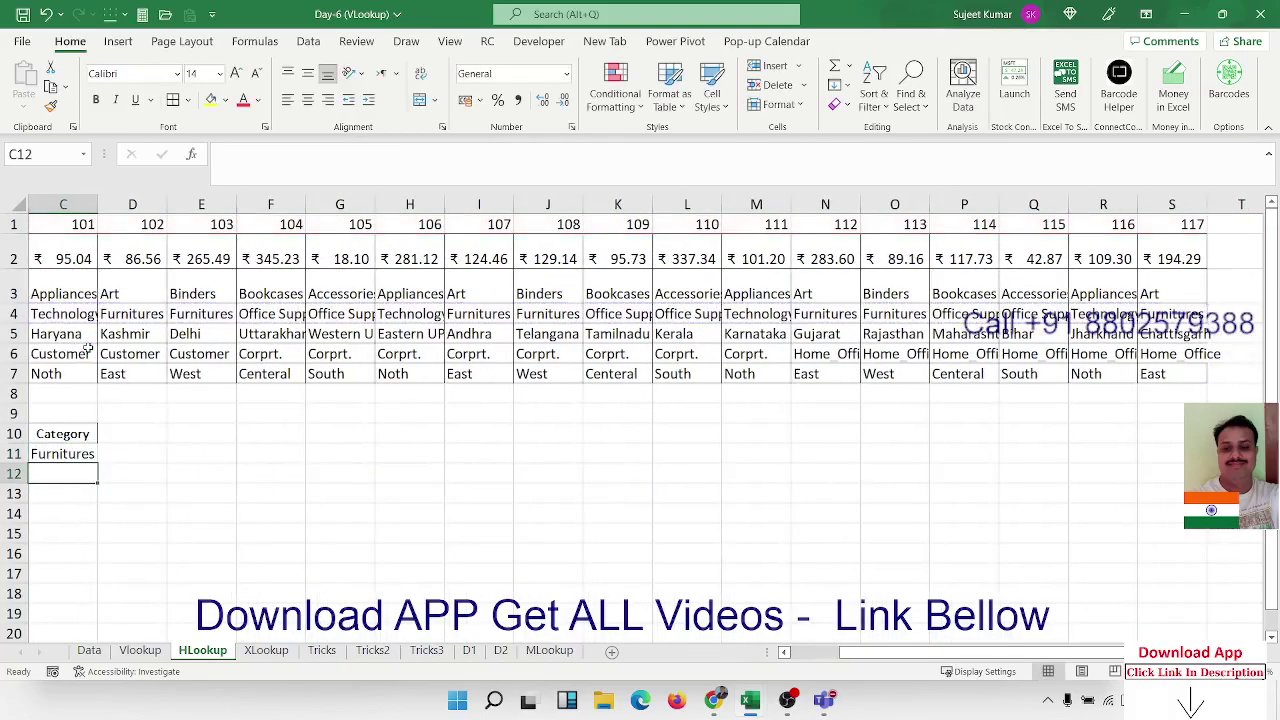
key("Up")
key("Left")
key("Left")
key("Right")
key("Right")
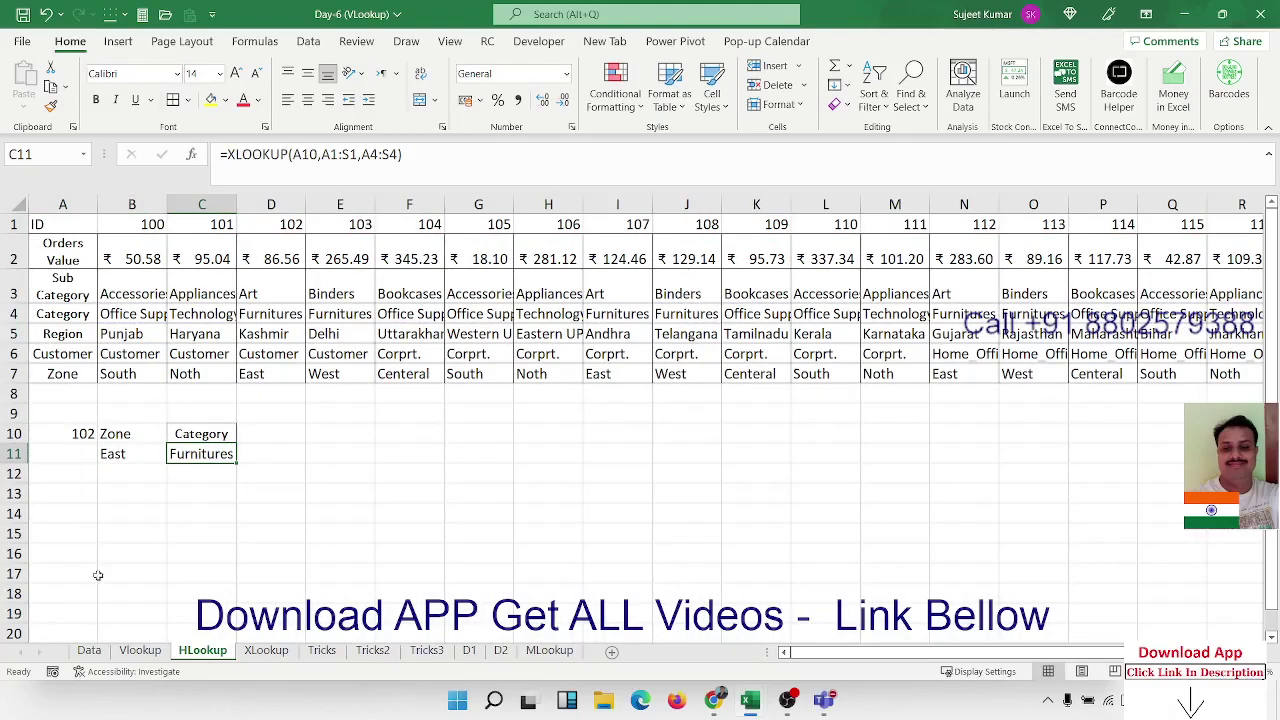
left_click(140, 650)
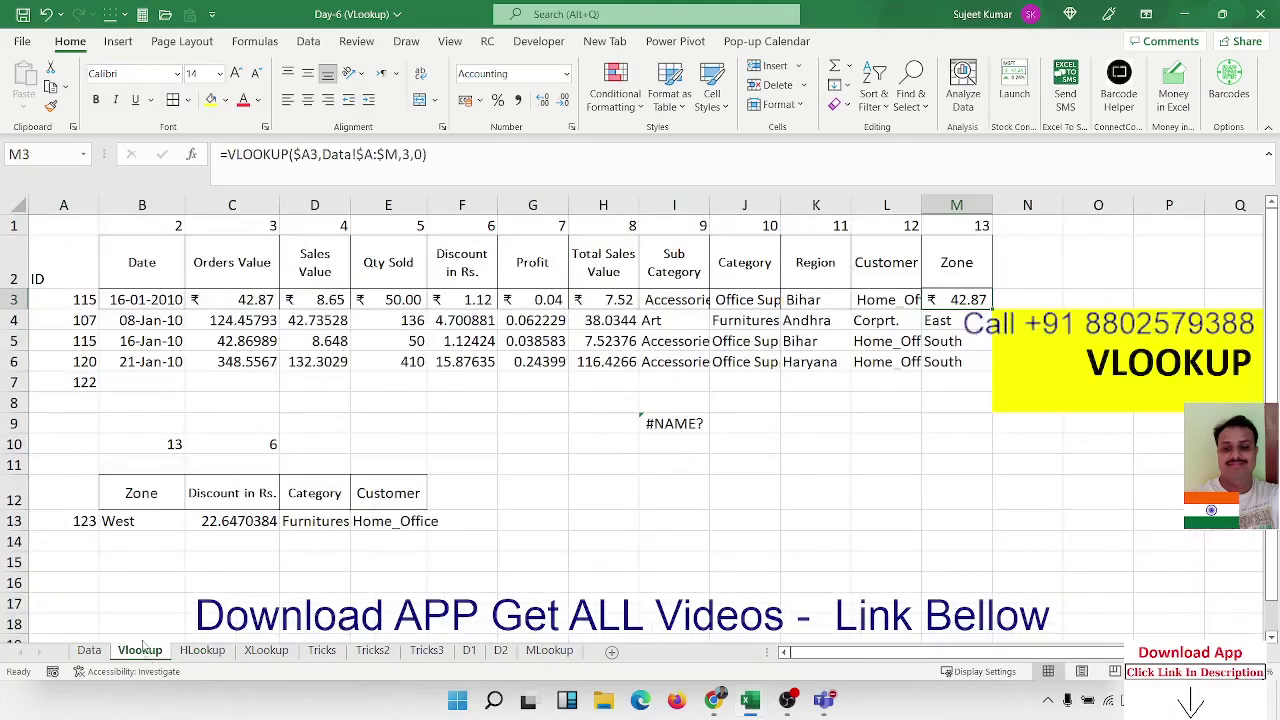
On the Vlookup sheet, enter test ID 60 in A13.
left_click(202, 650)
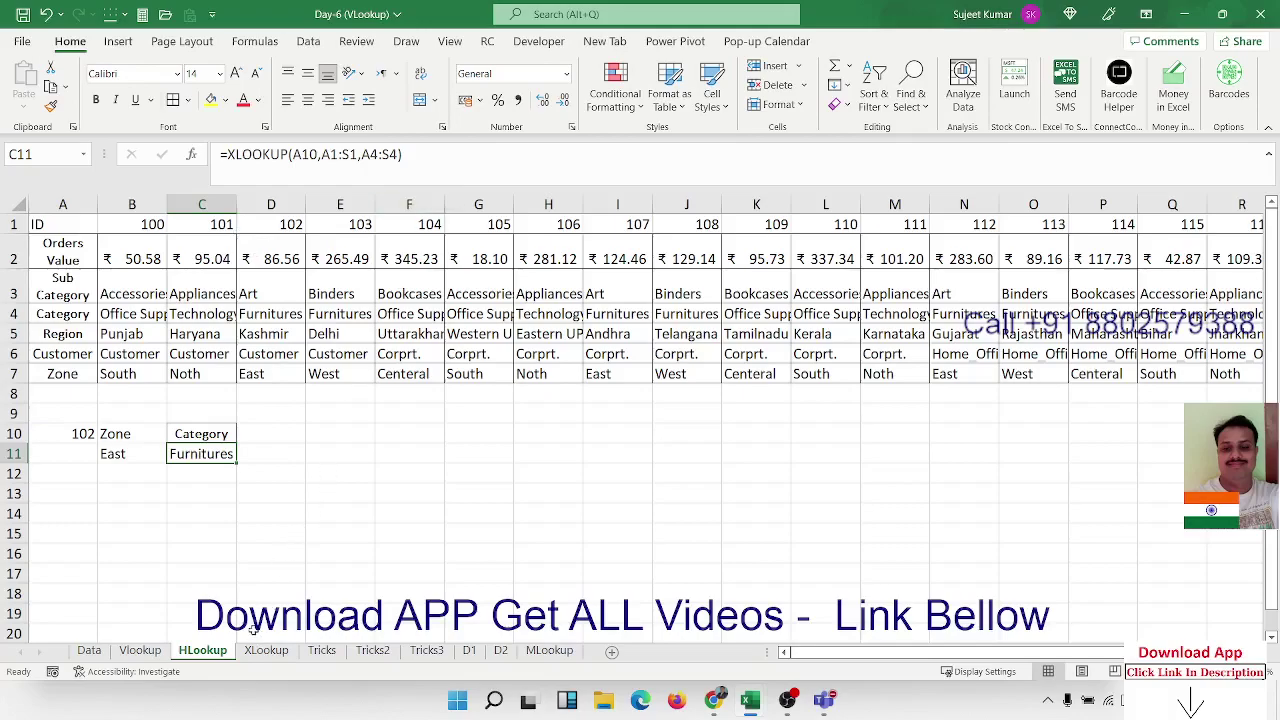
left_click(150, 651)
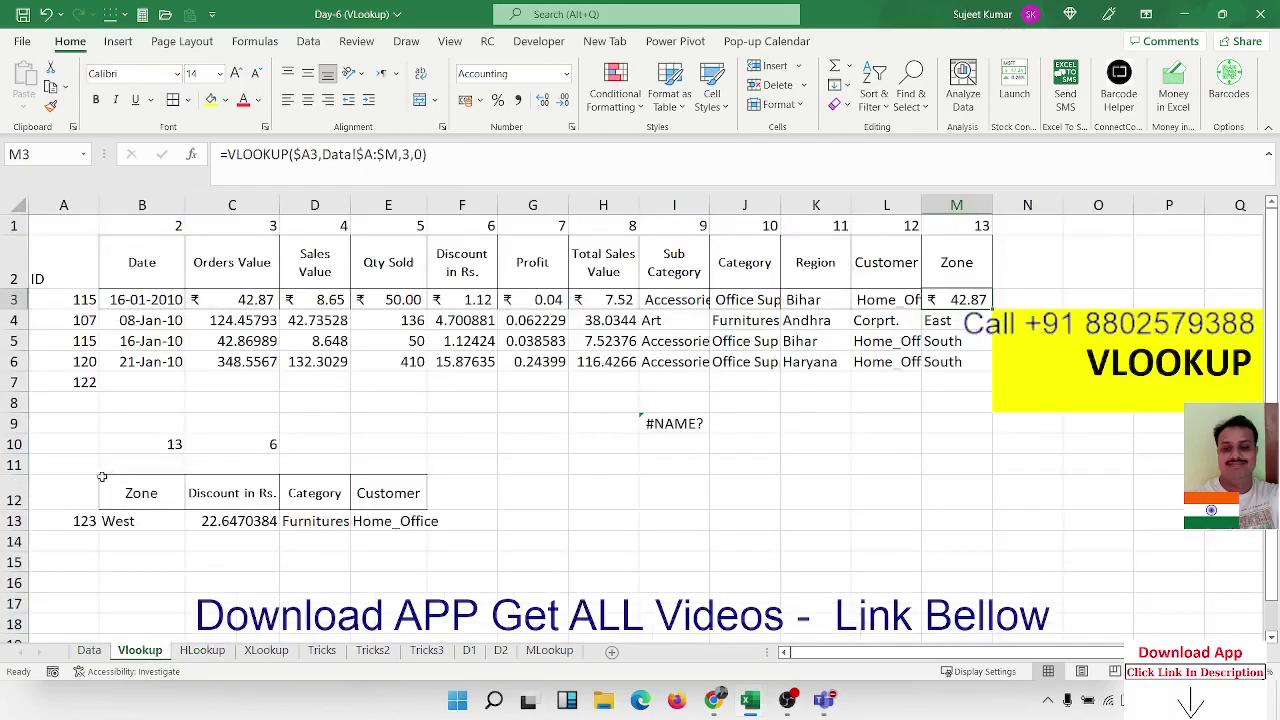
left_click(73, 521)
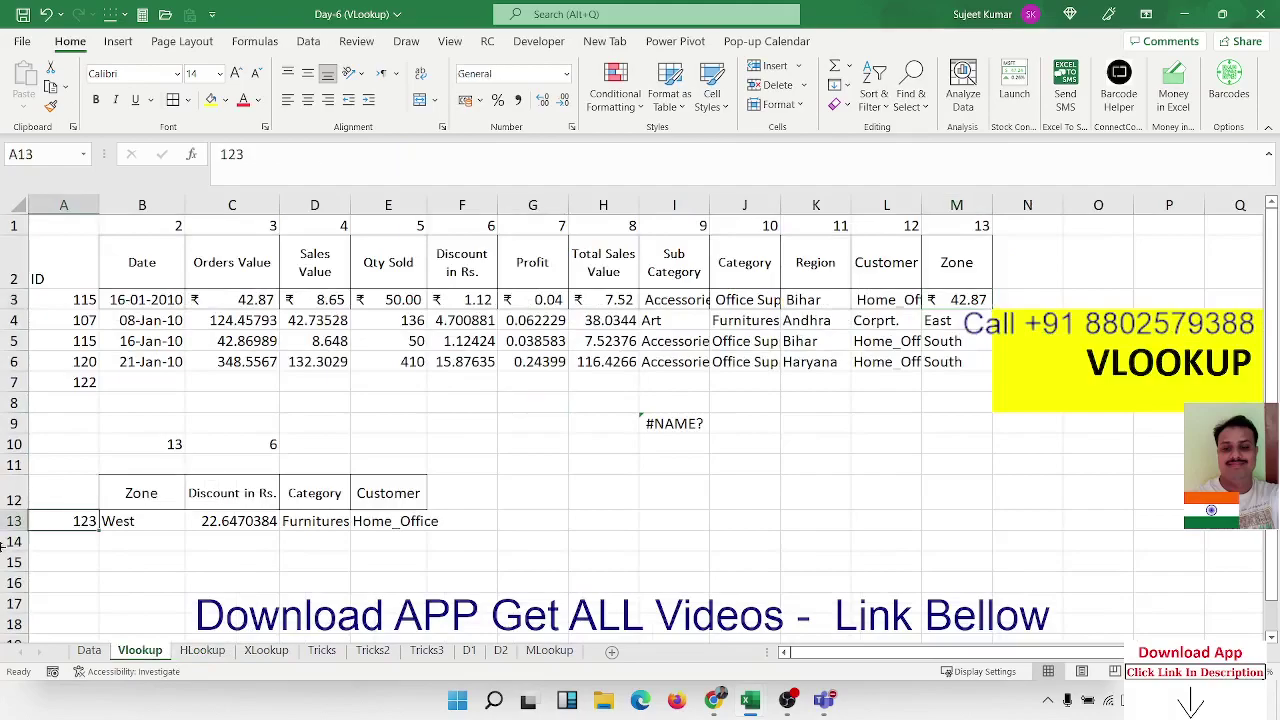
type("60")
key("Return")
key("Up")
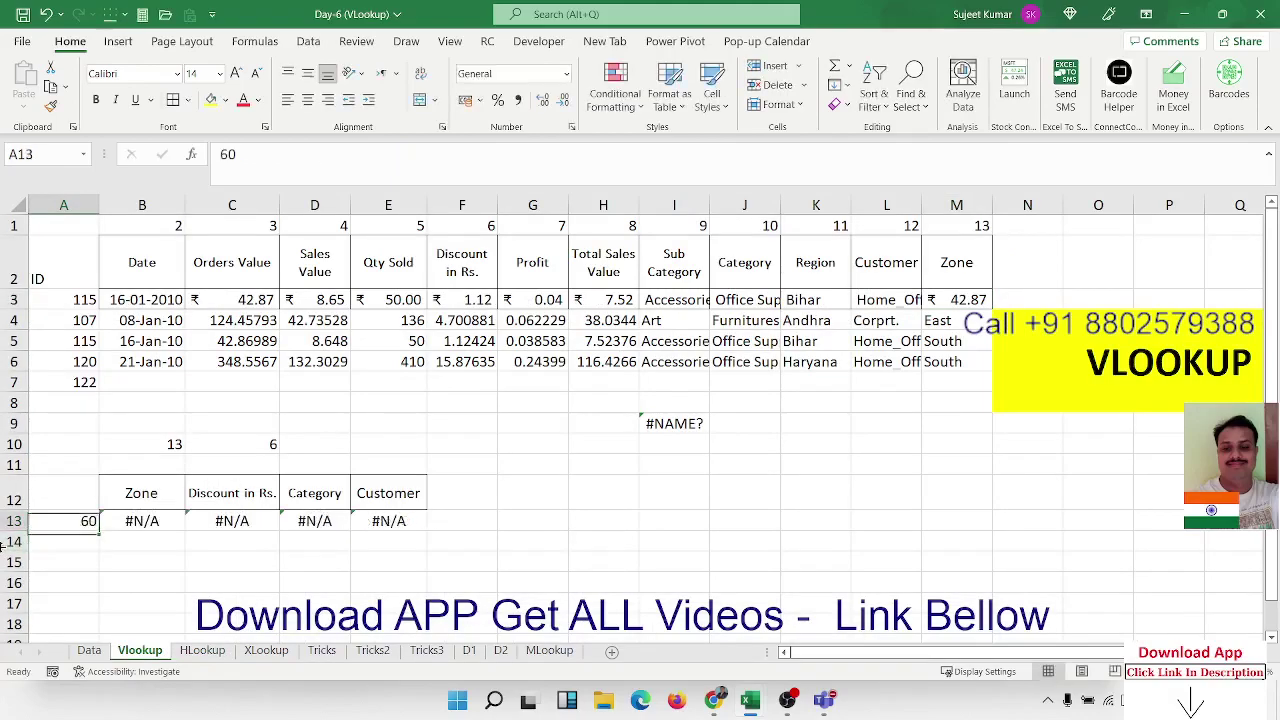
key("Right")
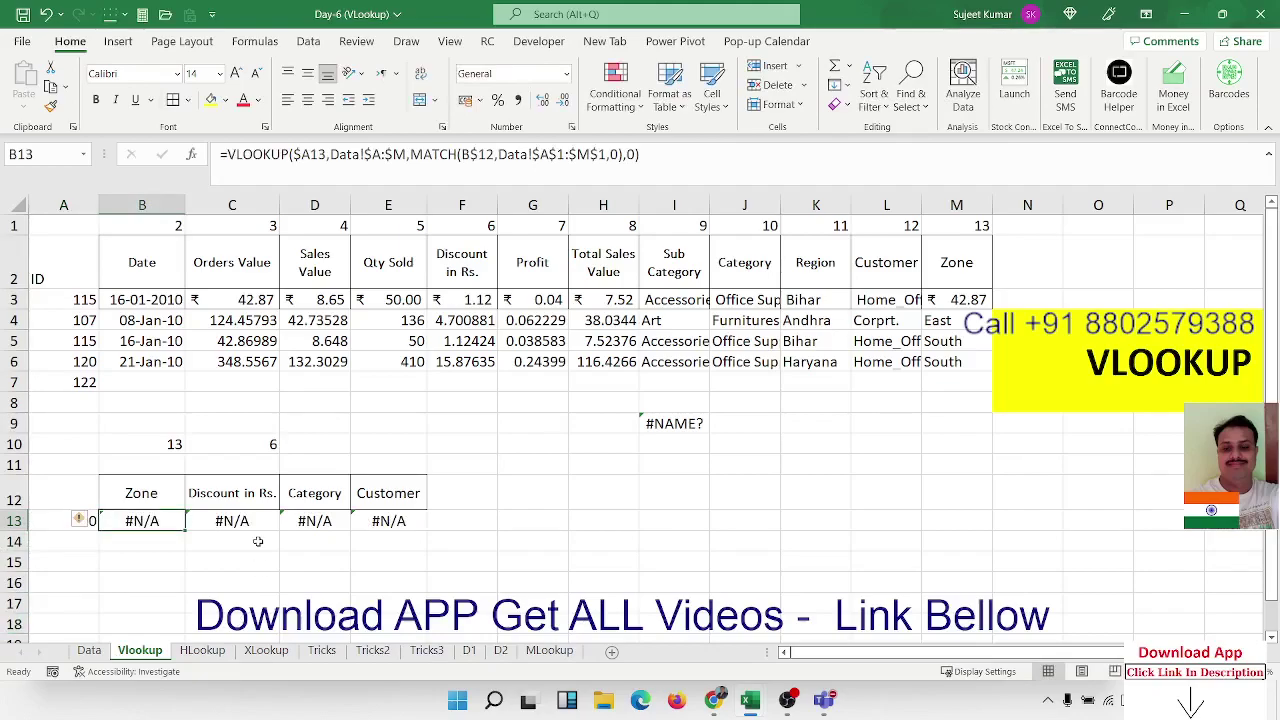
Wrap B13's Zone VLOOKUP in IFERROR so a missing ID returns blank.
left_click(230, 157)
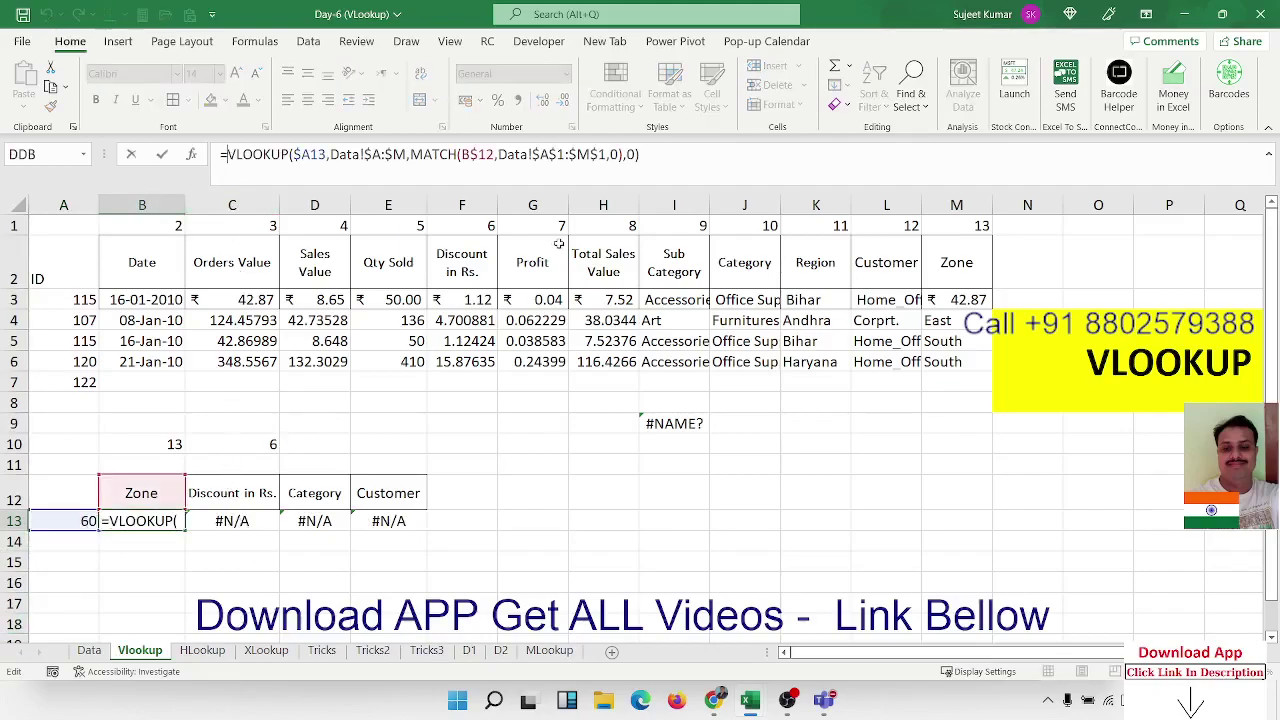
type("if")
key("Down")
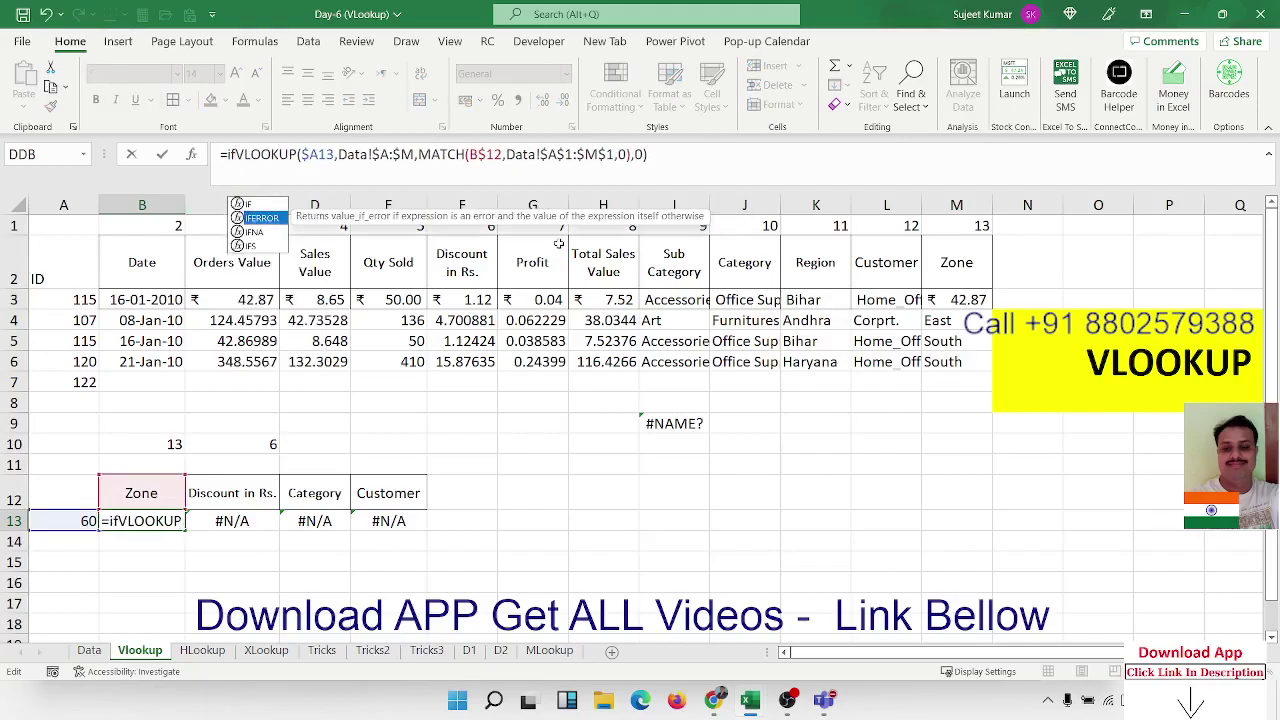
key("Tab")
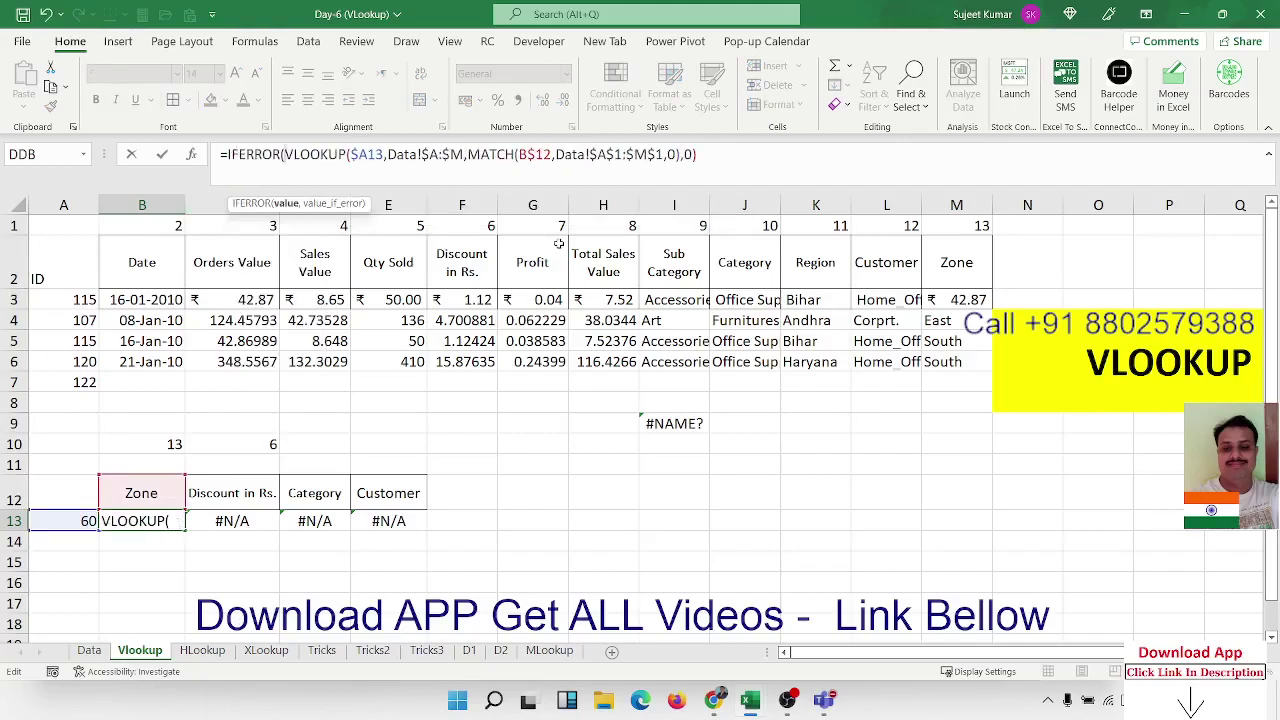
left_click(719, 164)
type(",0")
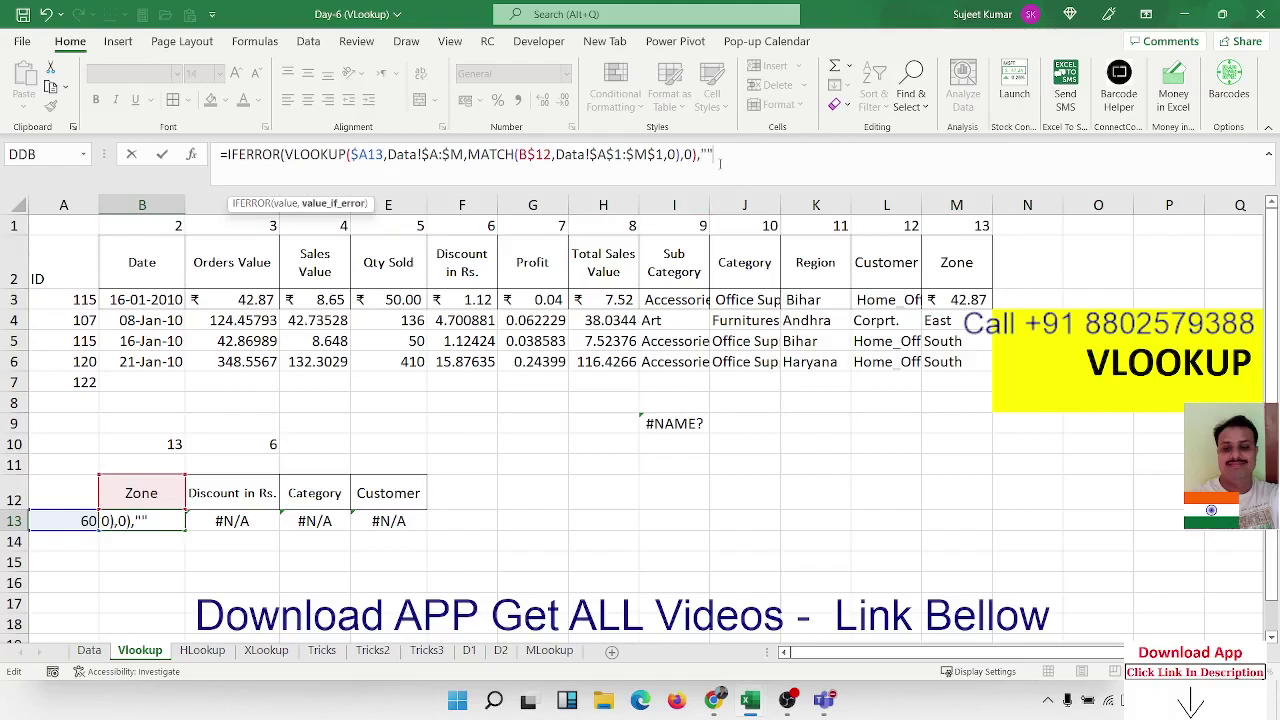
type(")")
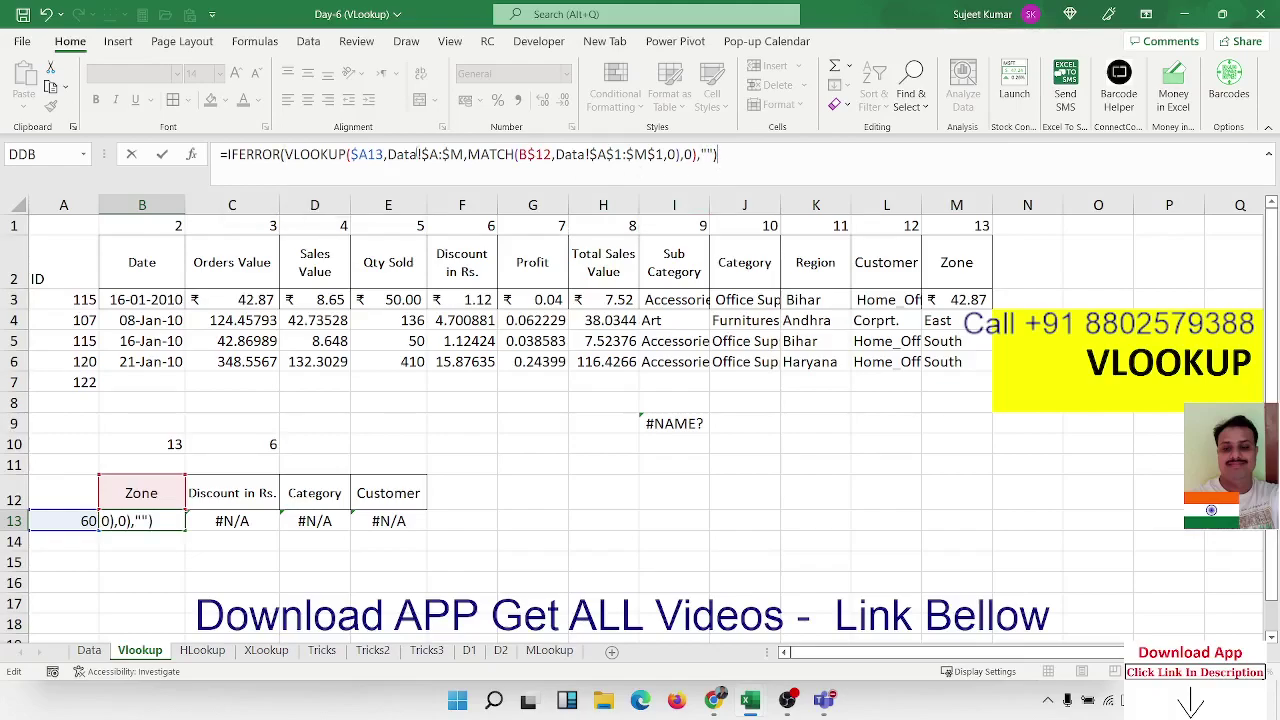
left_click_drag(284, 154, 696, 154)
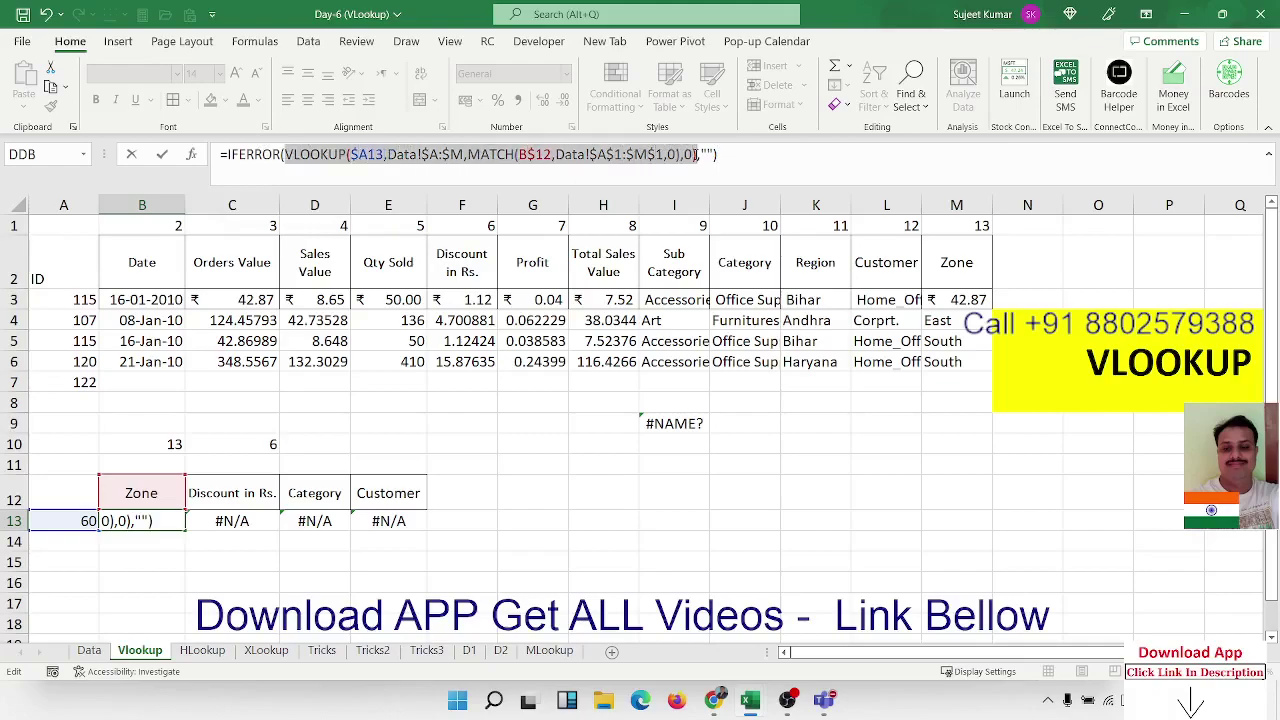
left_click(714, 154)
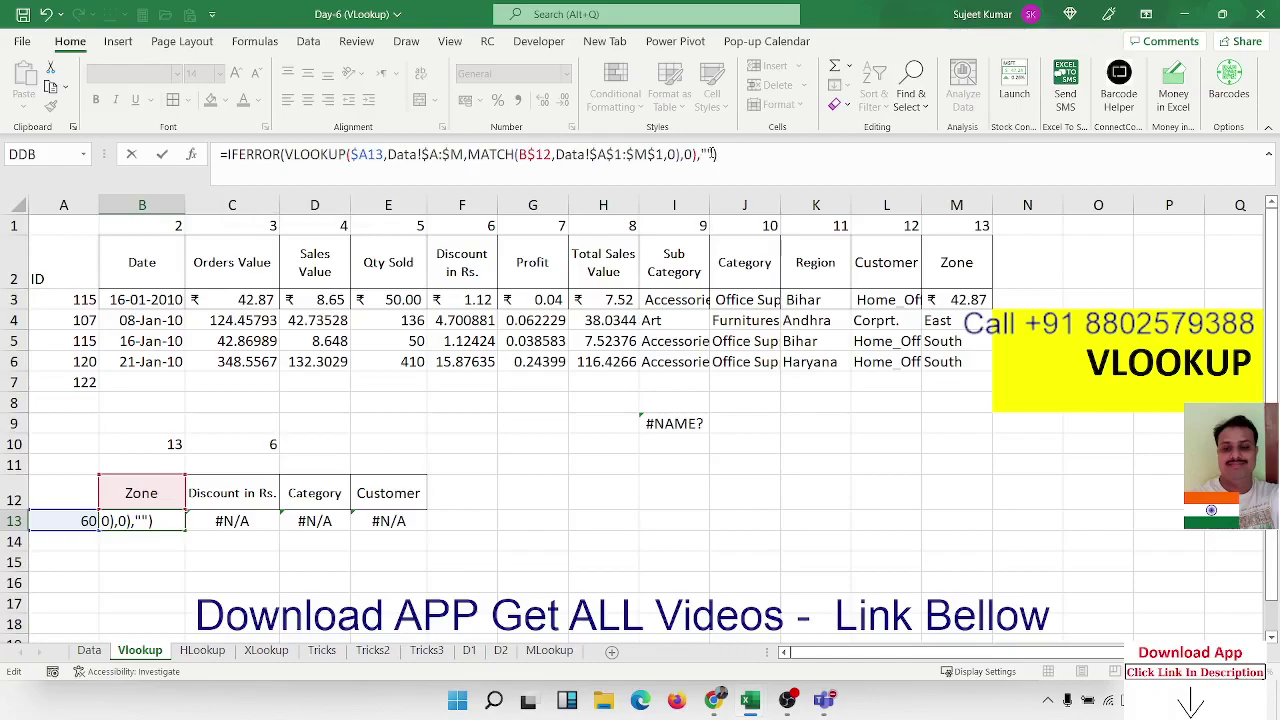
key("Return")
key("Up")
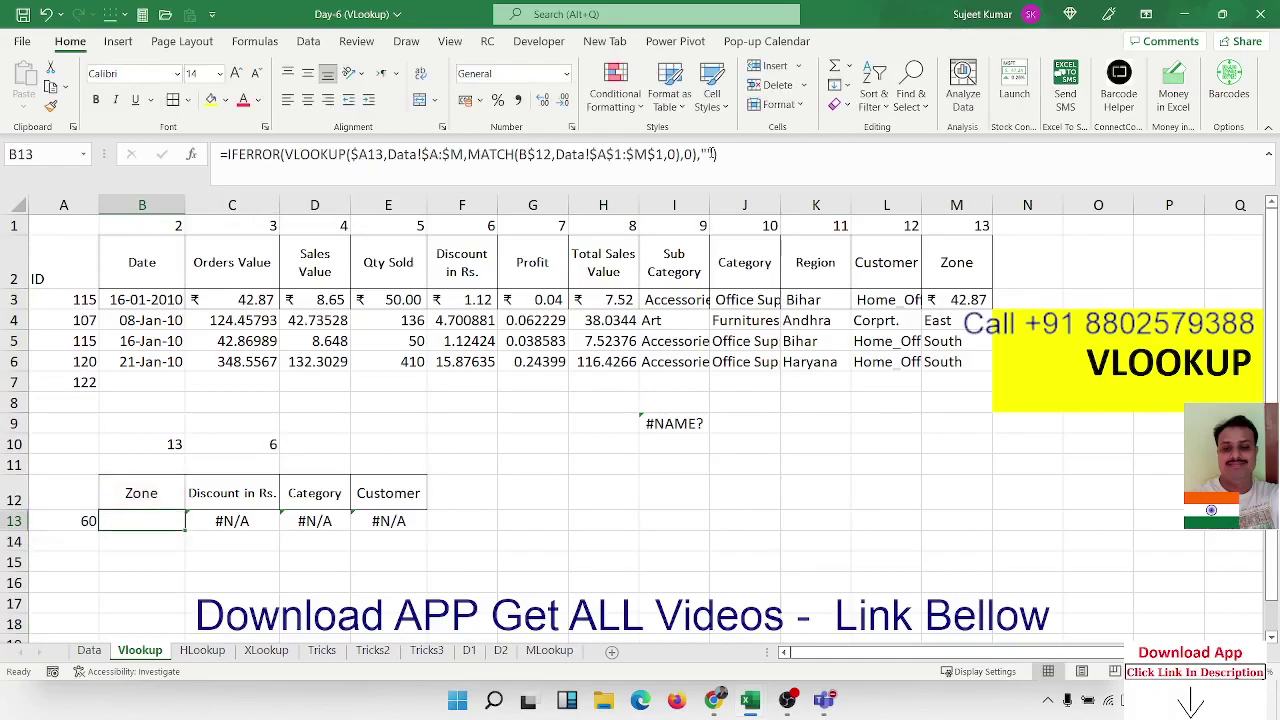
Change the ID in A13 to 102, returning East, 3.149046, Furnitures, Customer.
key("Left")
type("02")
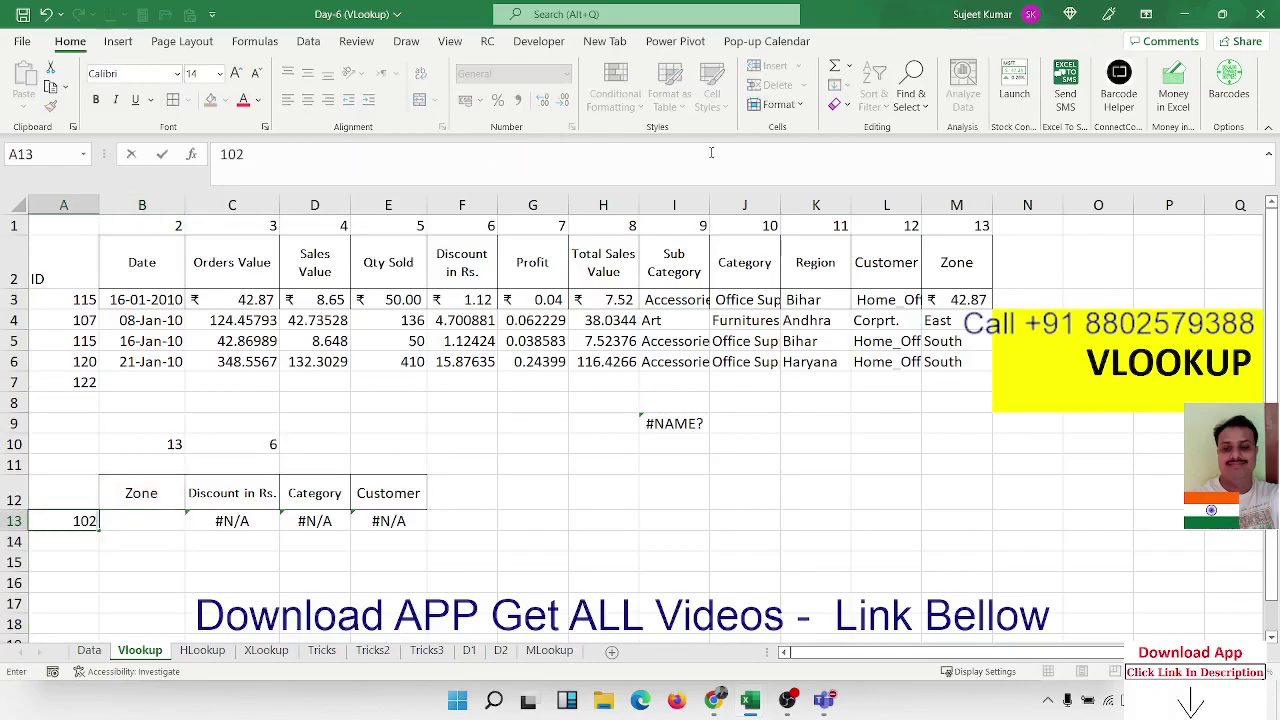
key("Return")
key("Right")
key("Up")
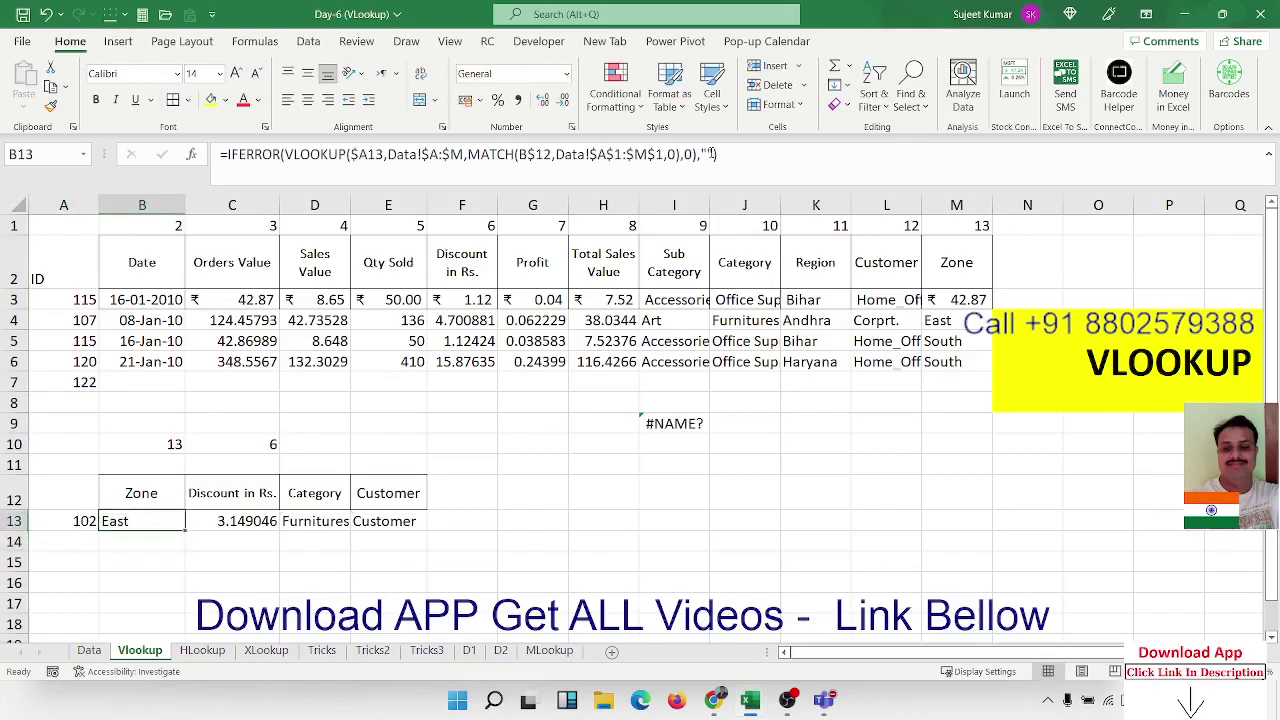
On the HLookup sheet, add "" as the if_not_found argument of C11's XLOOKUP.
left_click(224, 652)
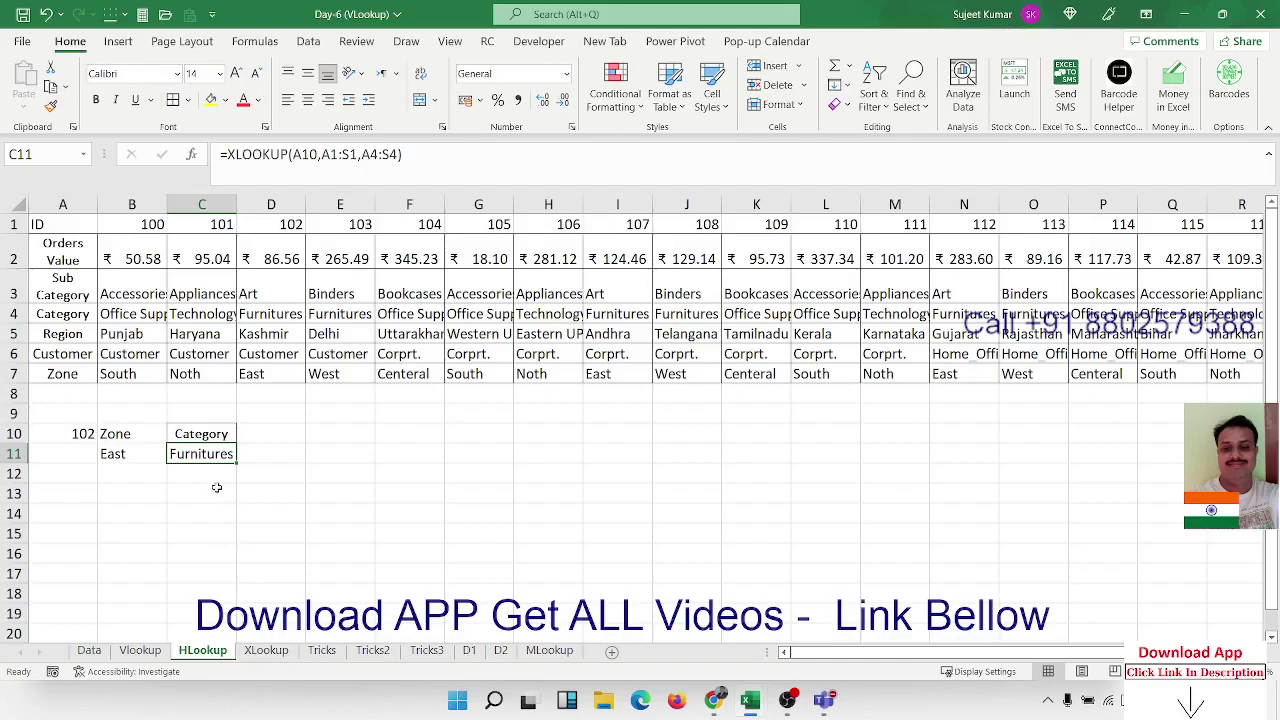
left_click(427, 157)
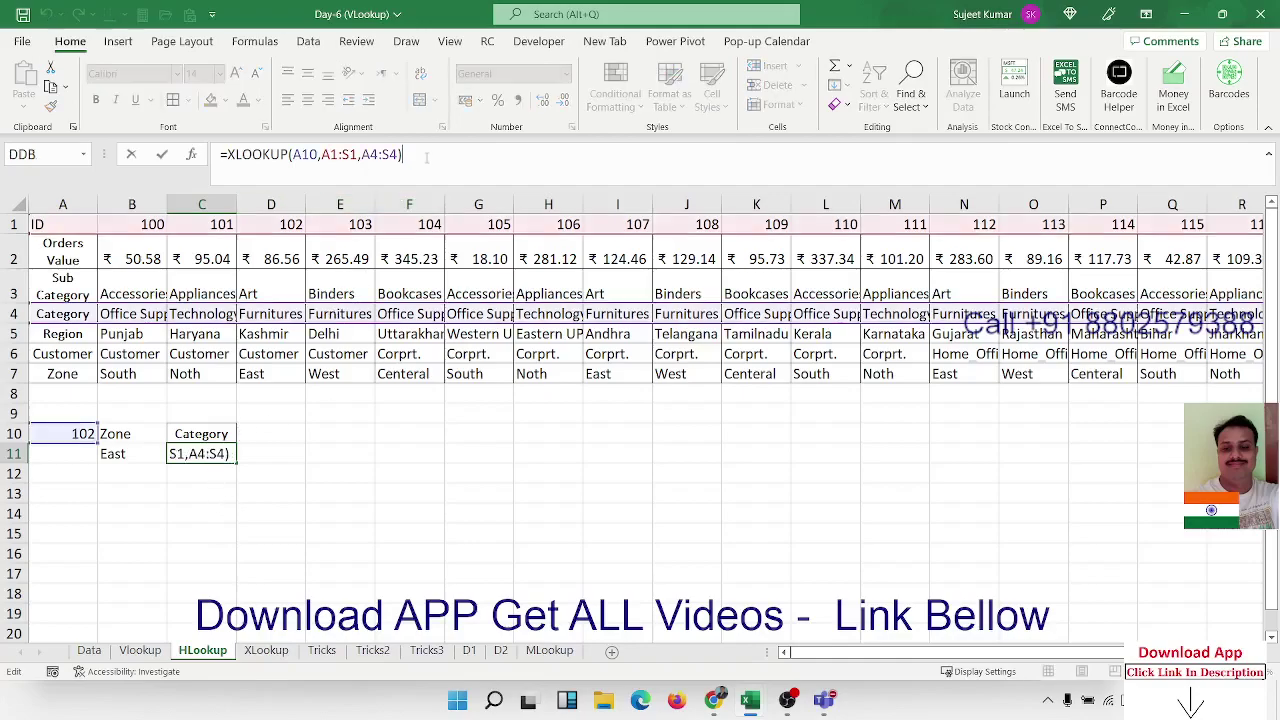
key("BackSpace")
type(",")
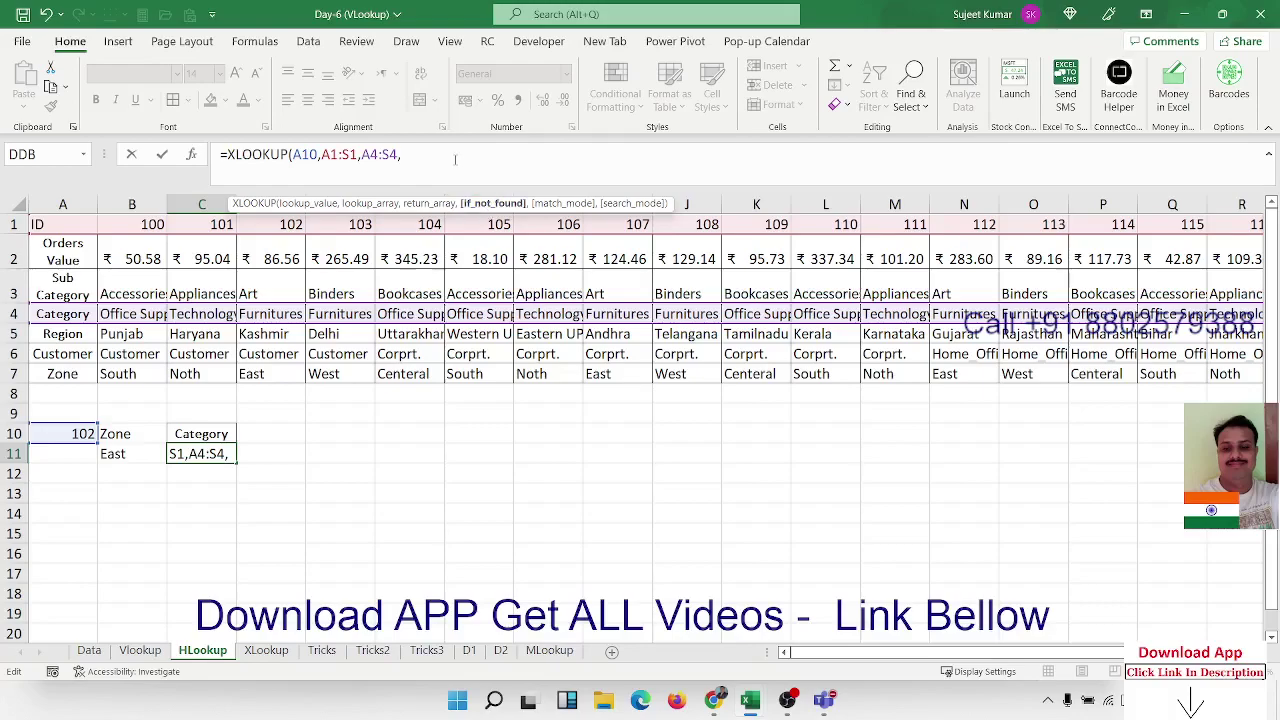
type("\"\"")
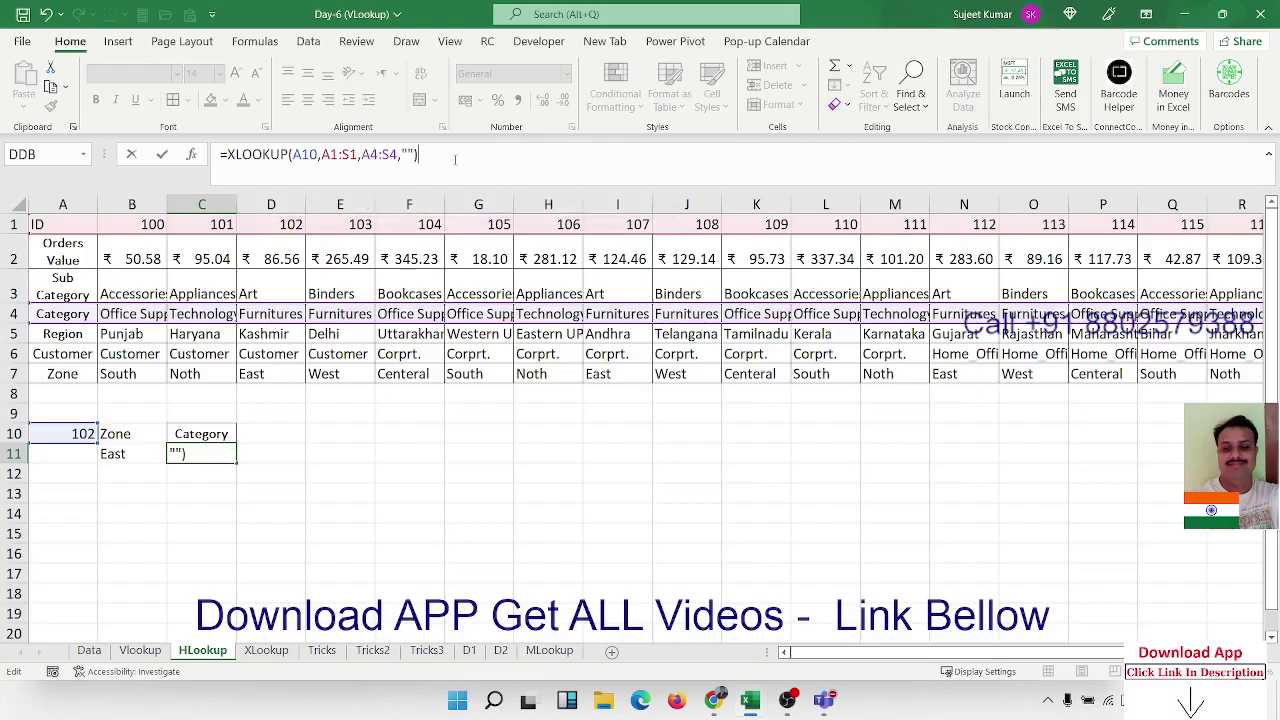
key("Return")
Test ID 60 in A10 and check the blank Zone and Category results.
key("Up")
key("Left")
key("Left")
key("Up")
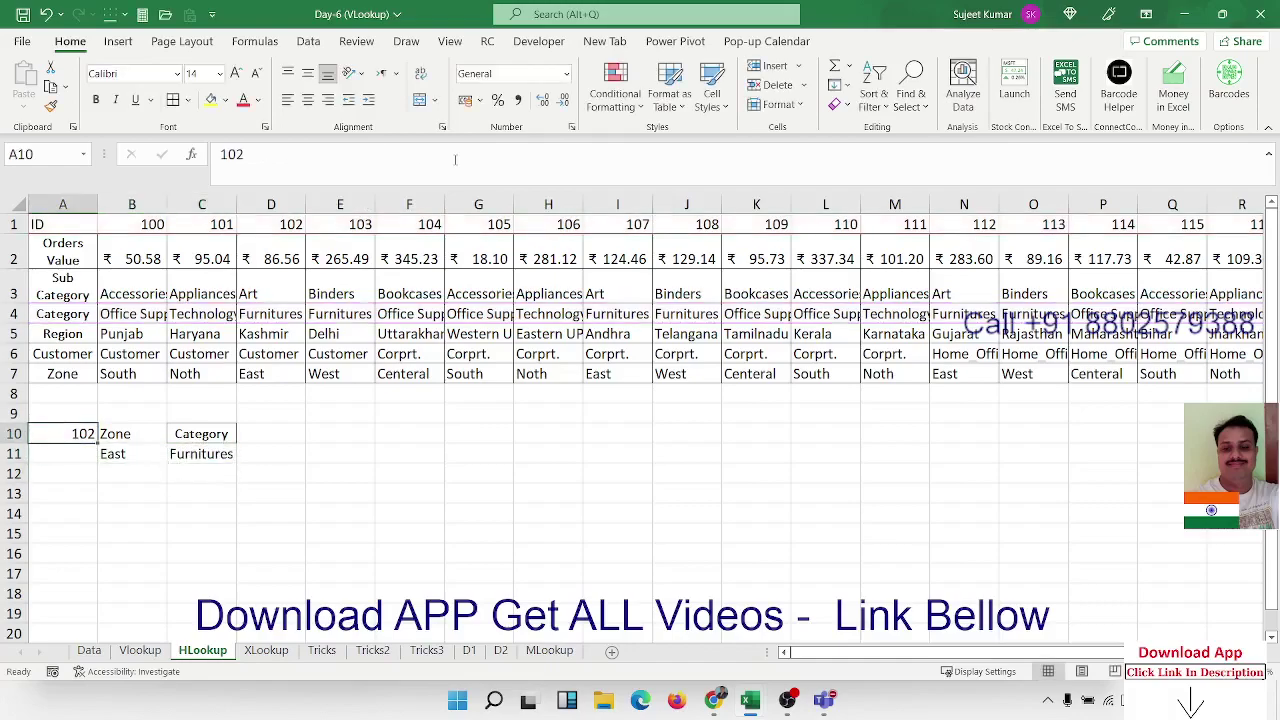
type("60")
key("Return")
key("Right")
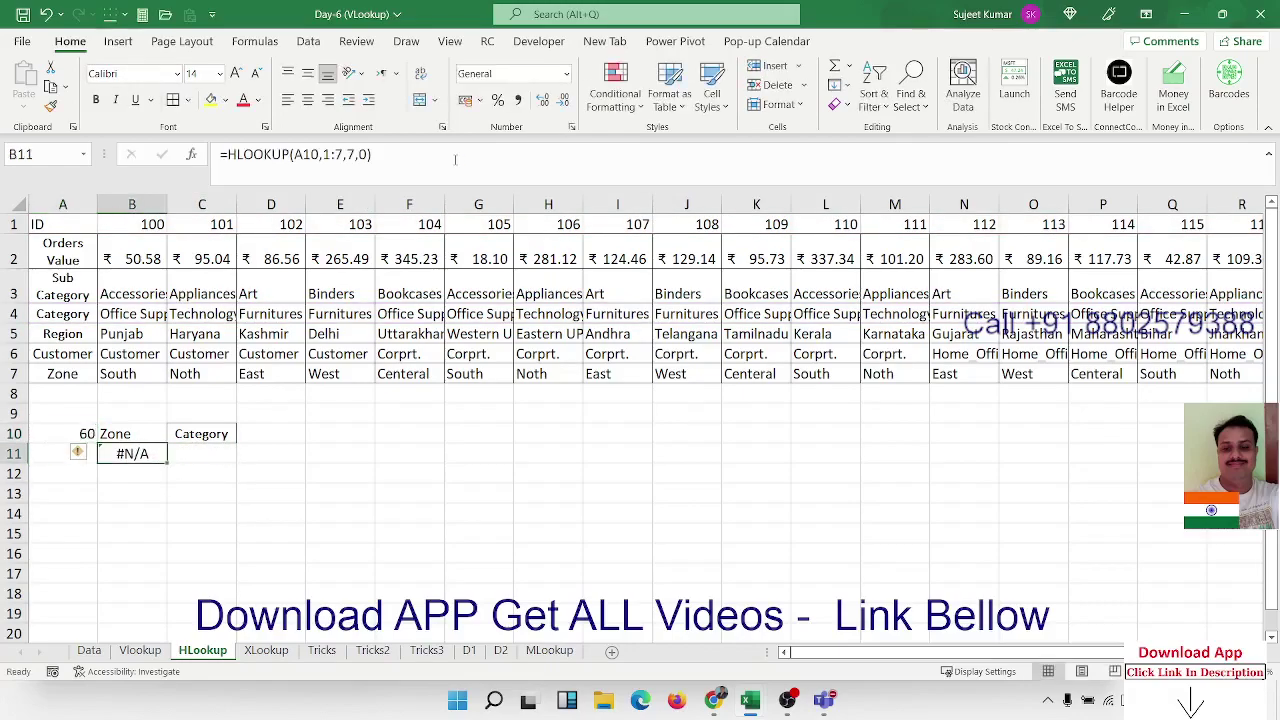
key("Right")
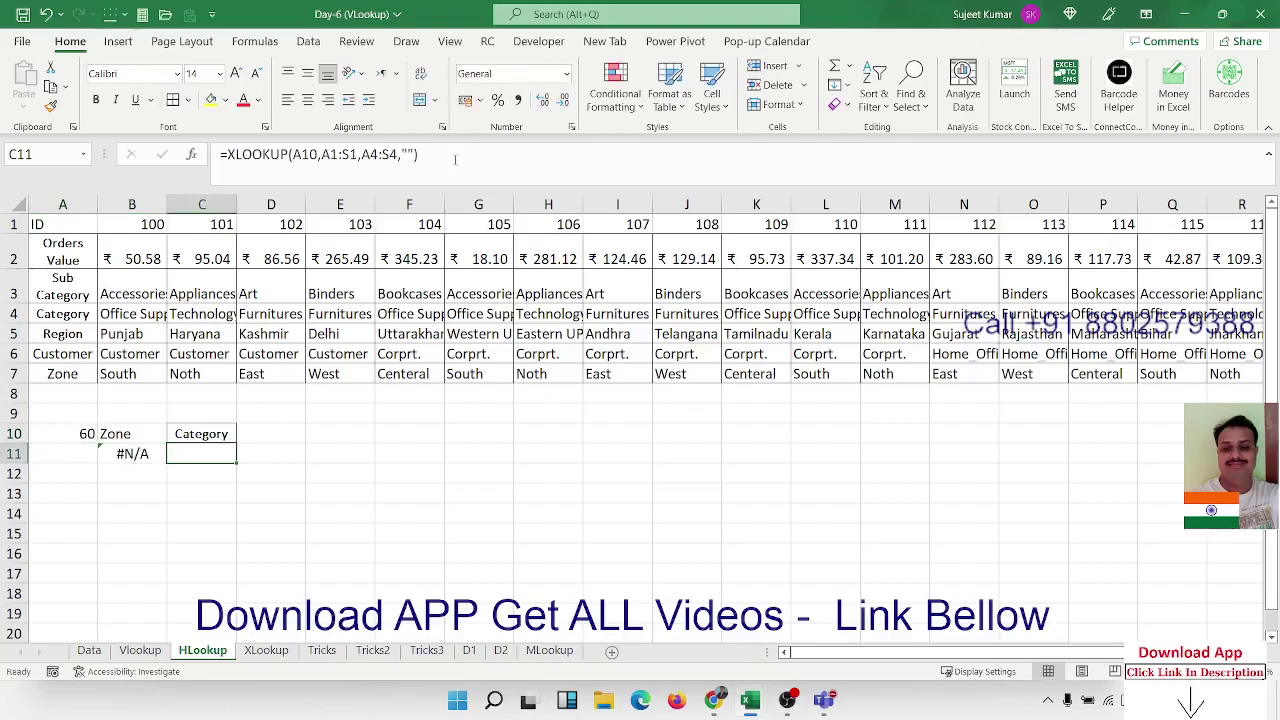
Restore ID 102 in A10, then return to the XLookup sheet.
key("Left")
key("Left")
key("Up")
key("Delete")
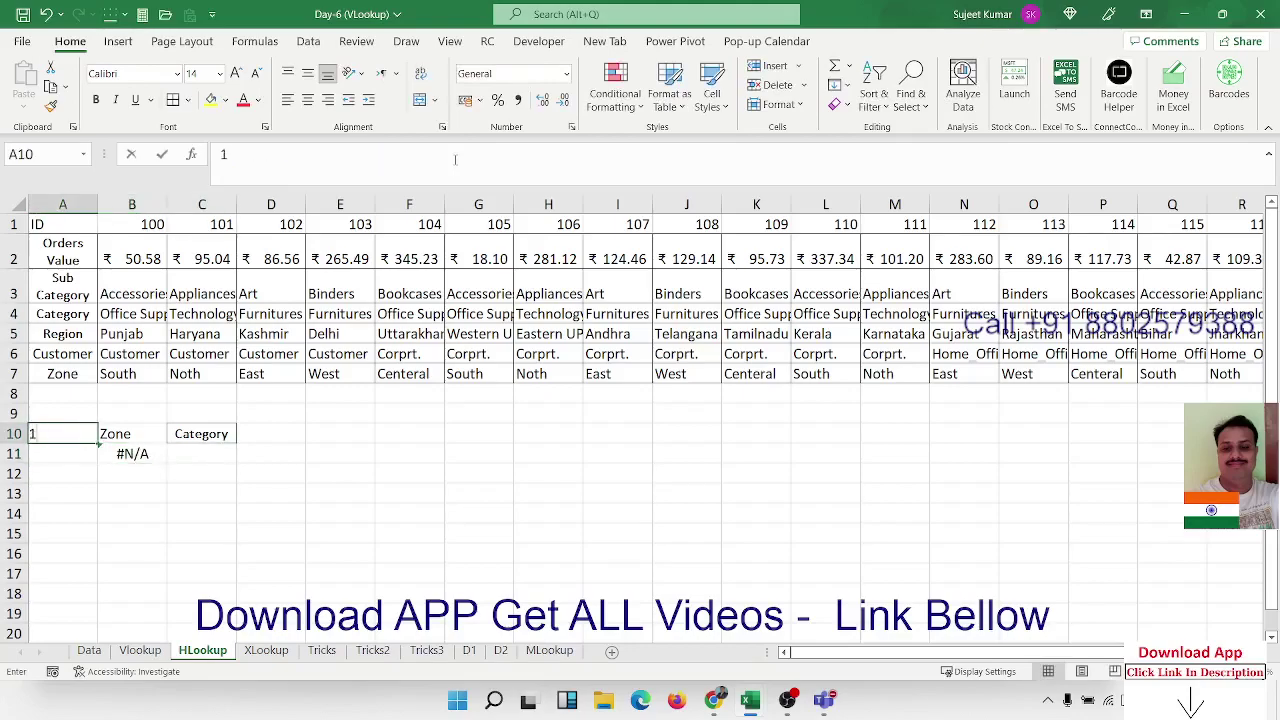
type("102")
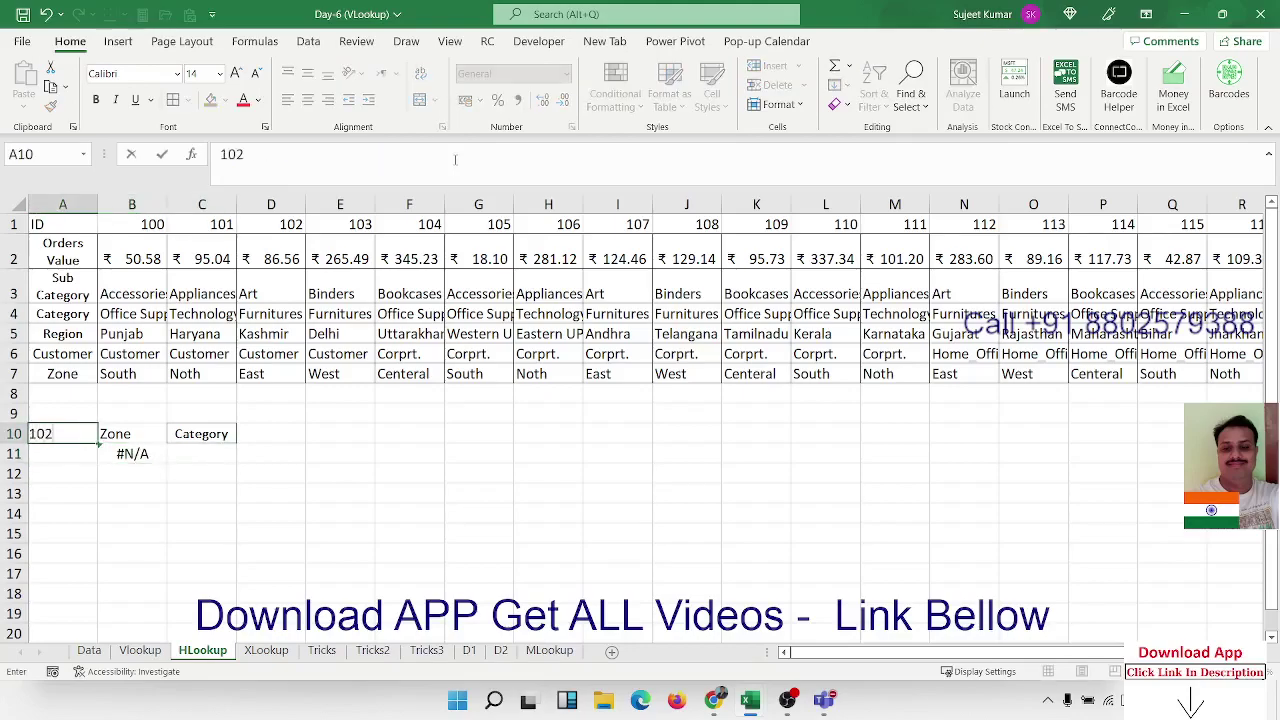
key("Return")
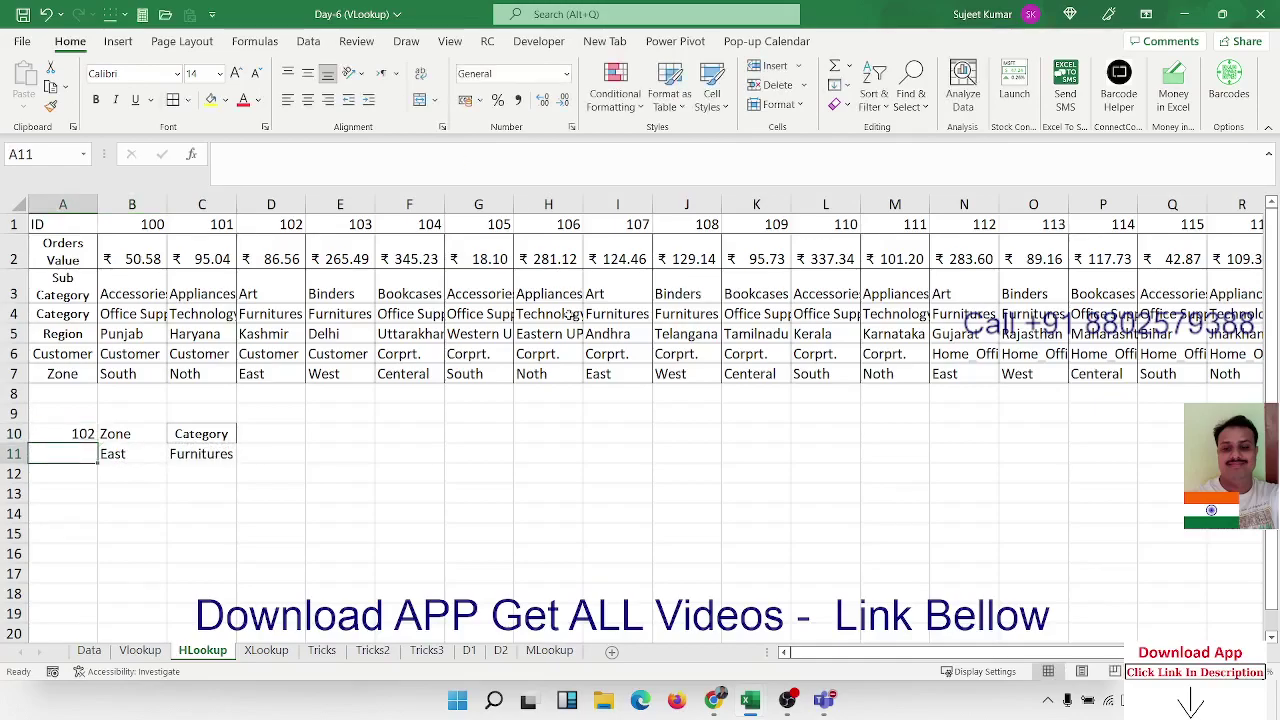
left_click(266, 652)
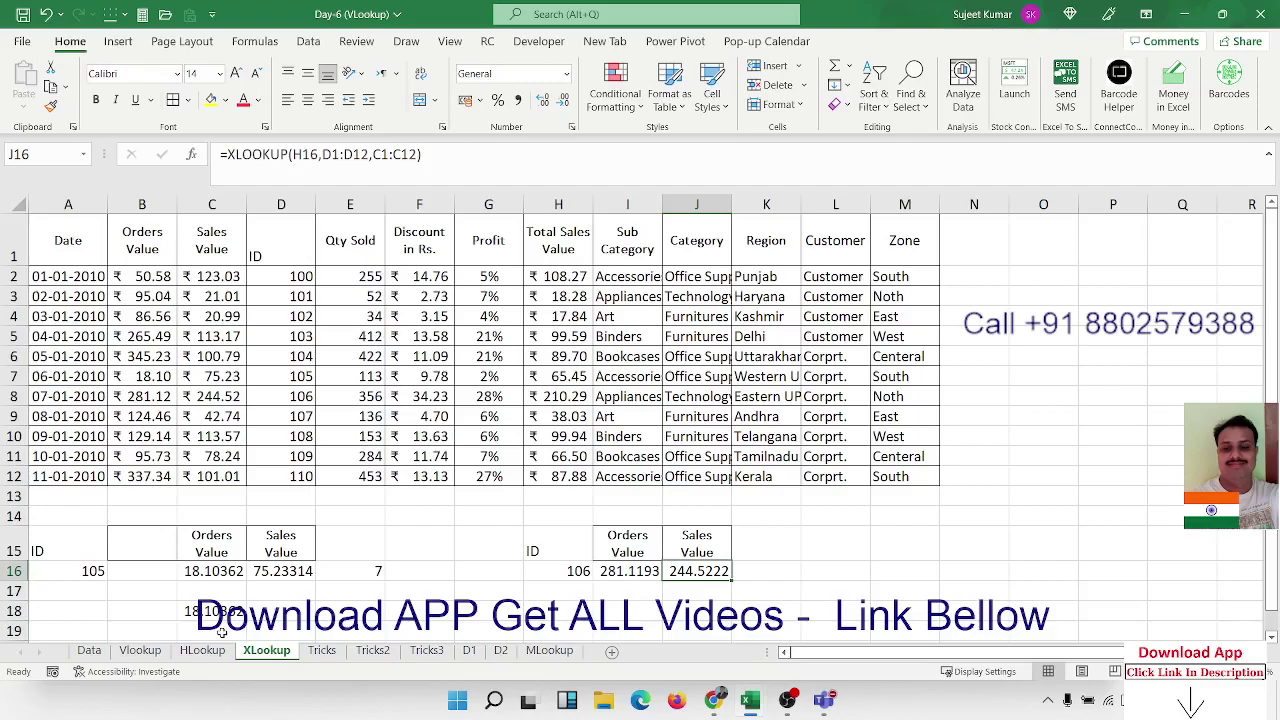
On the Tricks sheet, clear column A's combined keys and the Qty formula in I4.
left_click(318, 651)
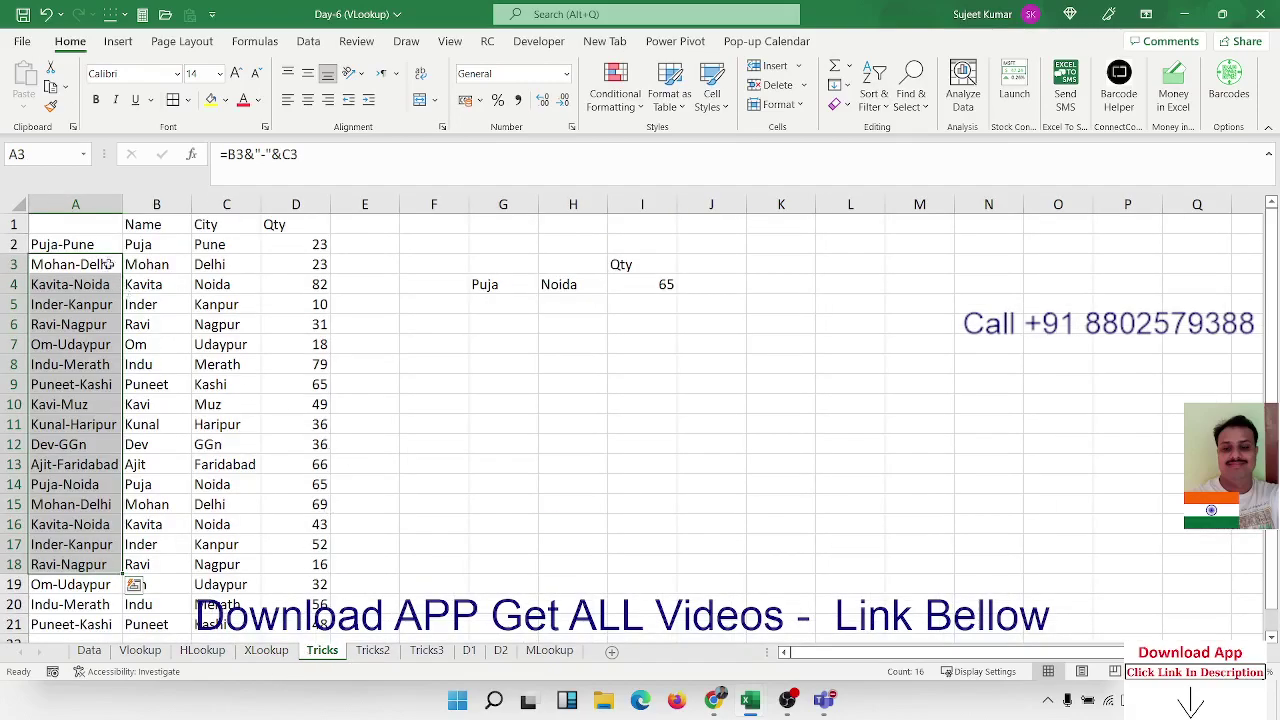
left_click(79, 205)
key("Delete")
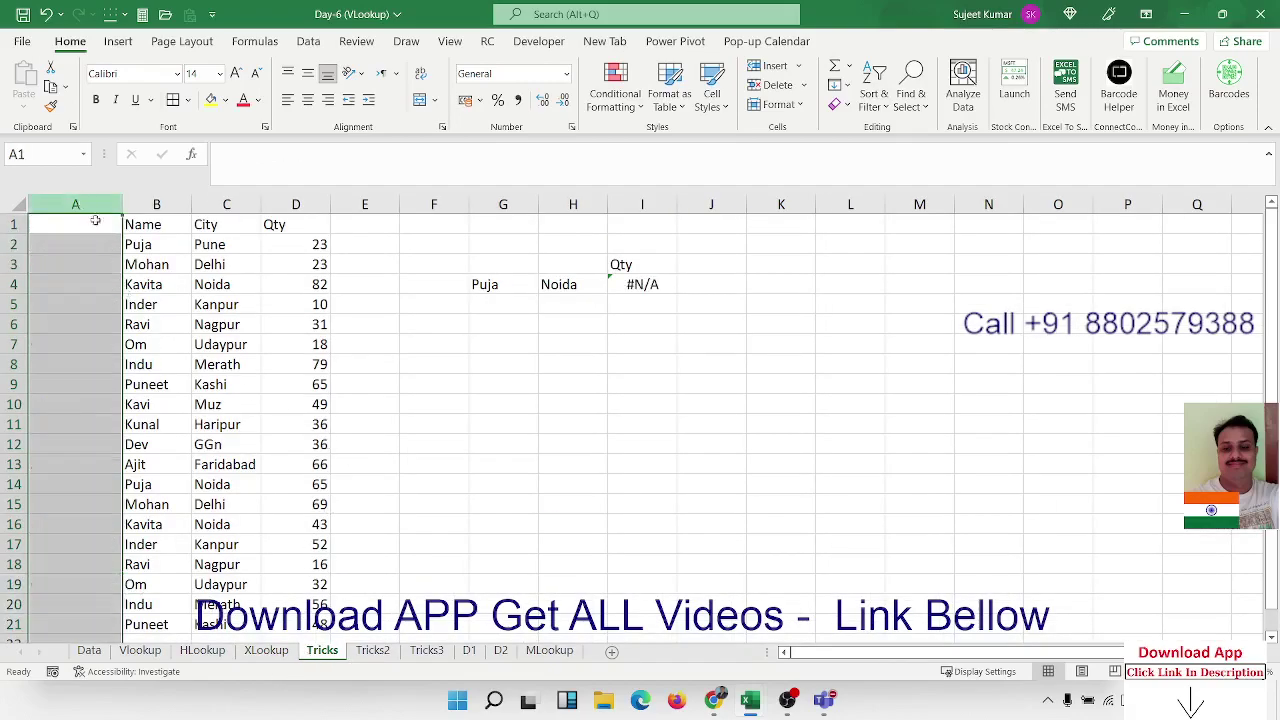
left_click(649, 285)
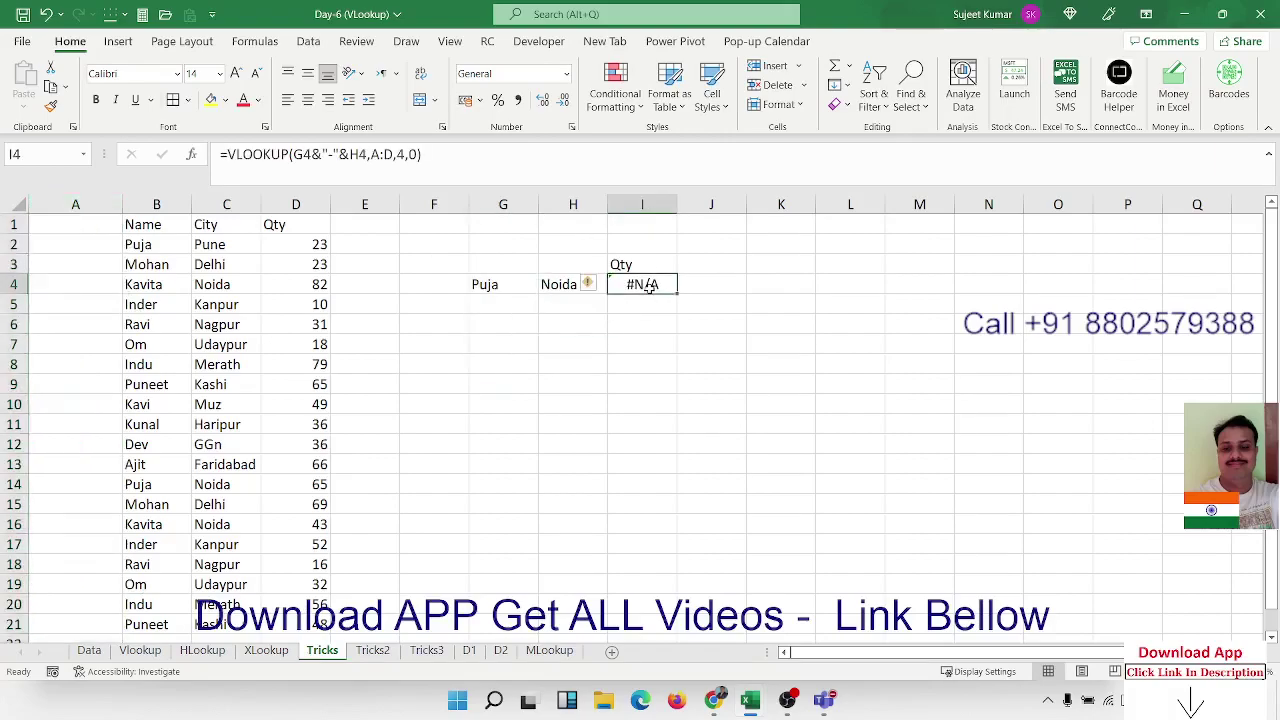
key("Delete")
key("Left")
key("Left")
key("Left")
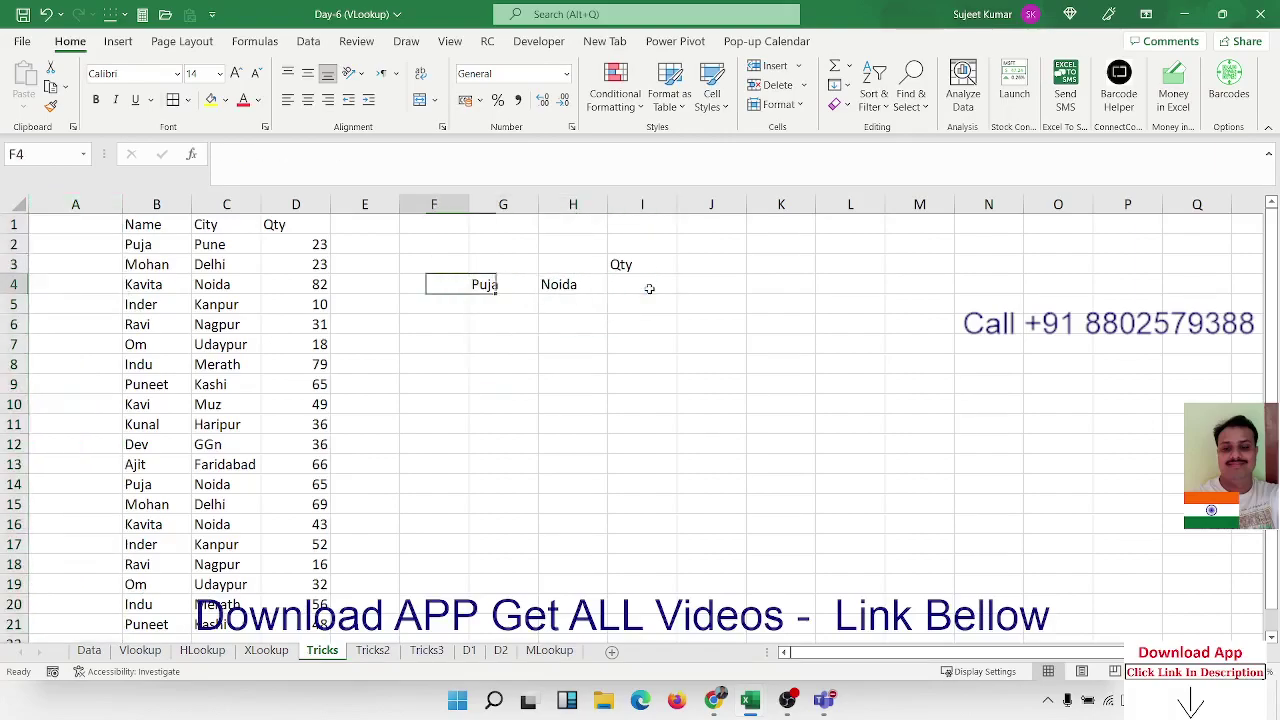
key("Right")
key("Right")
key("Left")
key("Left")
key("Left")
key("Left")
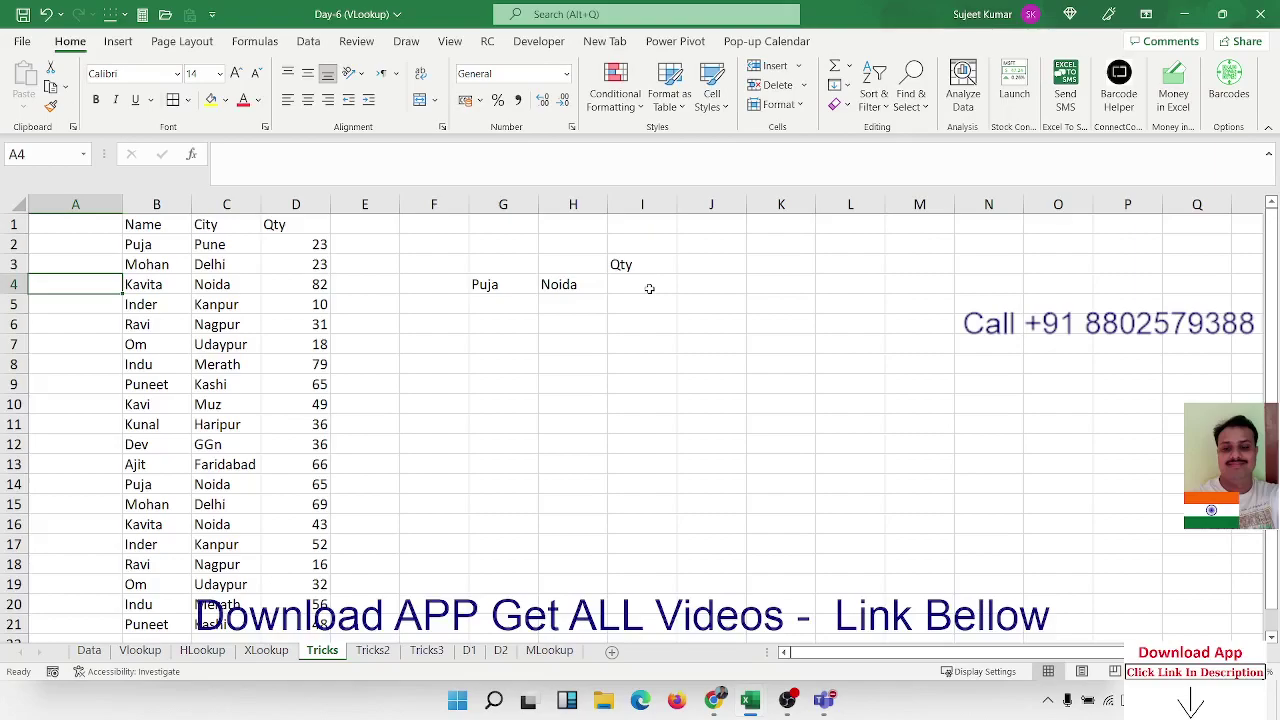
left_click(649, 288)
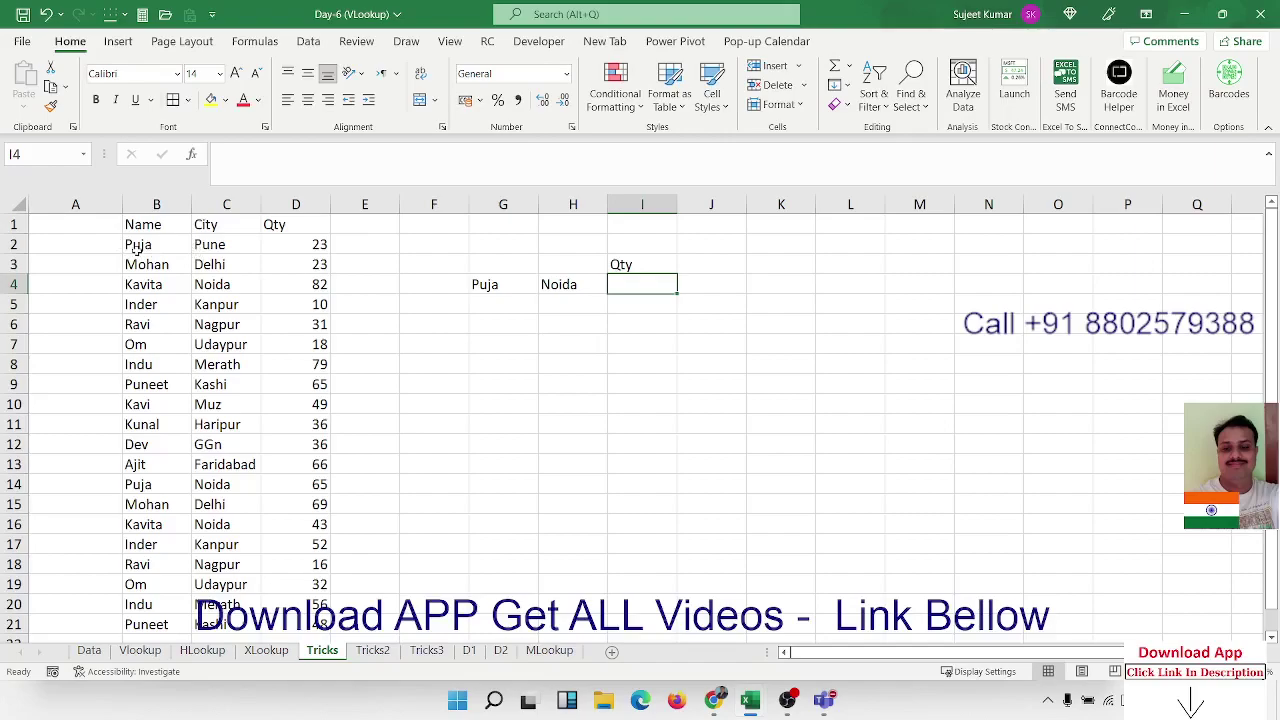
Review the Puja and Noida entries, selecting the Puja–Noida pair in row 14.
left_click(137, 248)
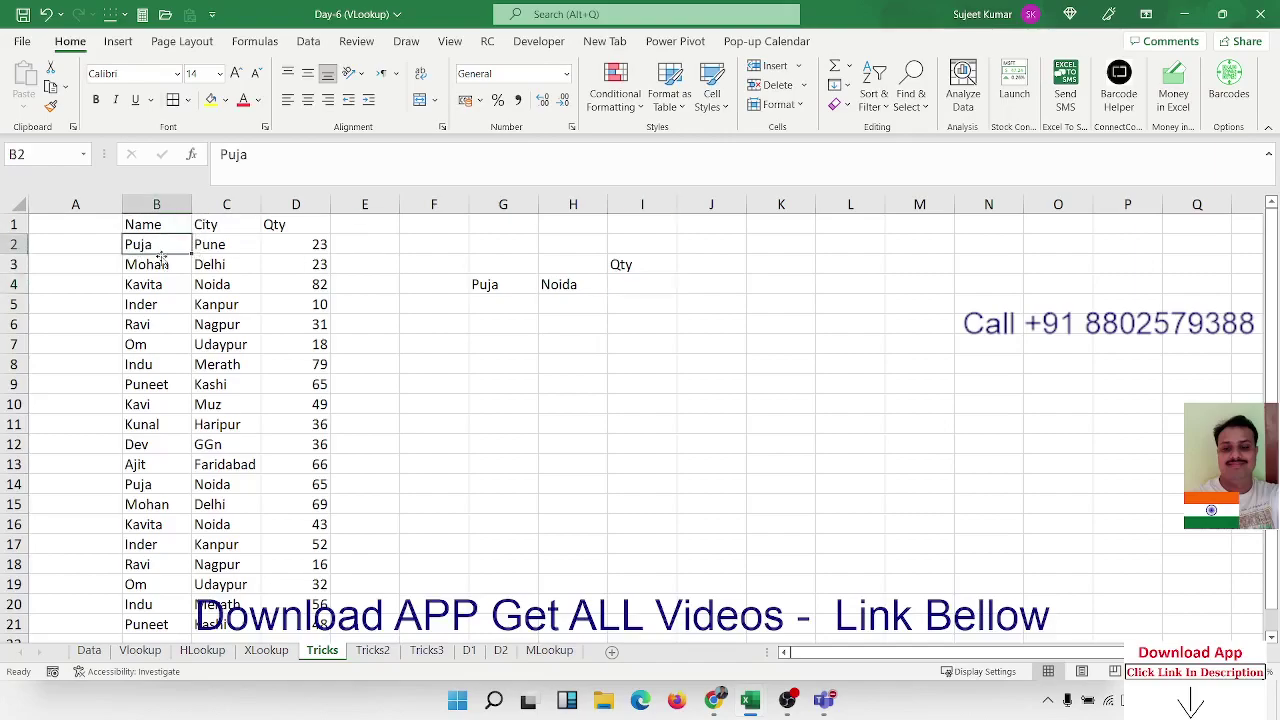
left_click(201, 283)
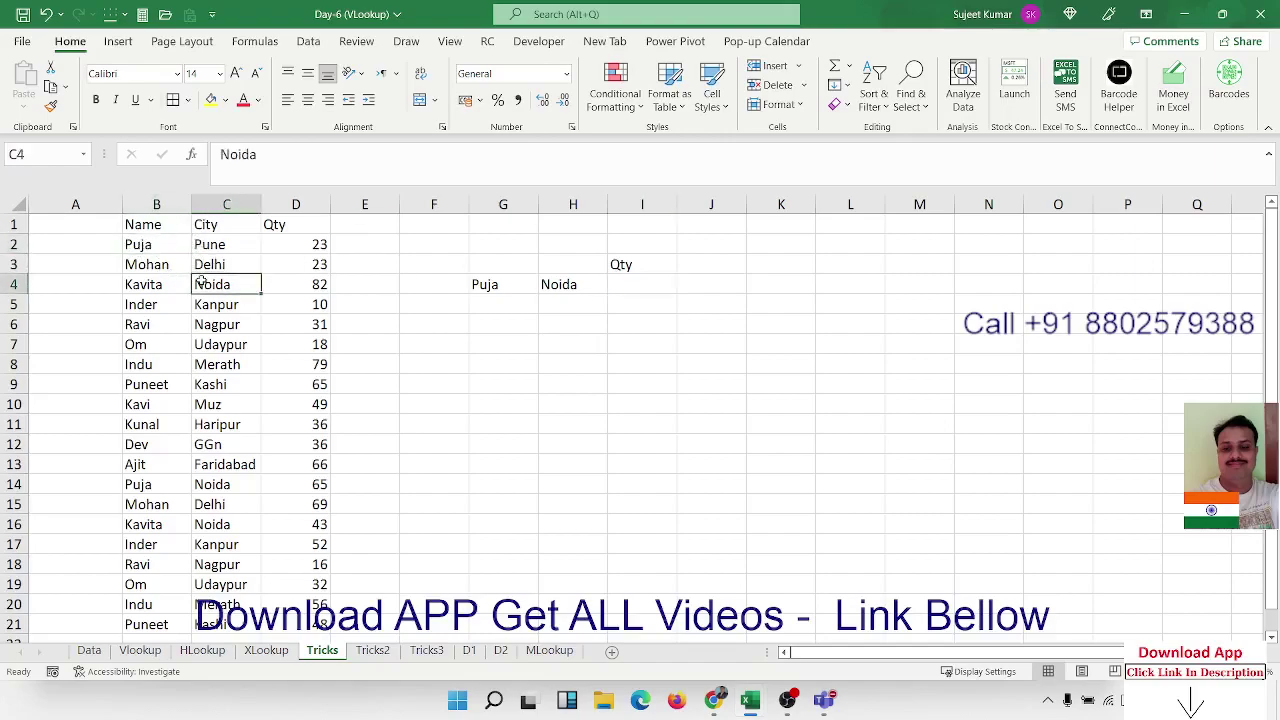
left_click(157, 244)
left_click(196, 246)
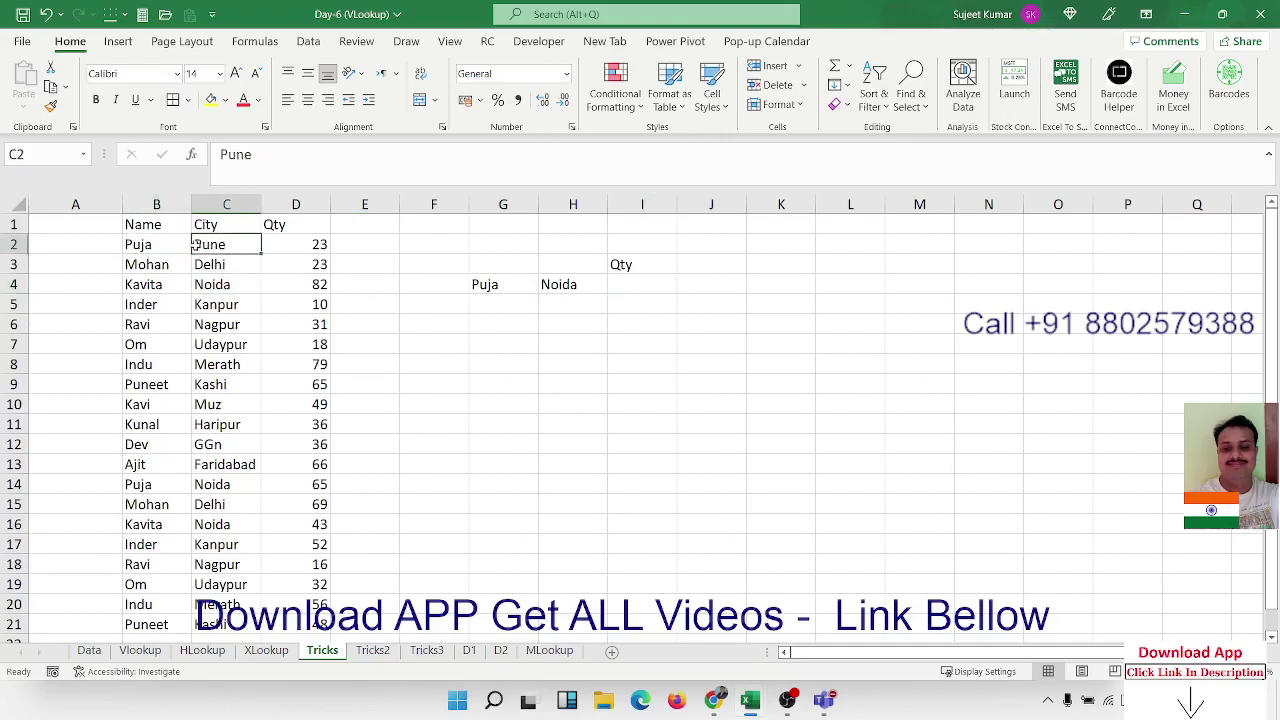
left_click_drag(161, 487, 210, 488)
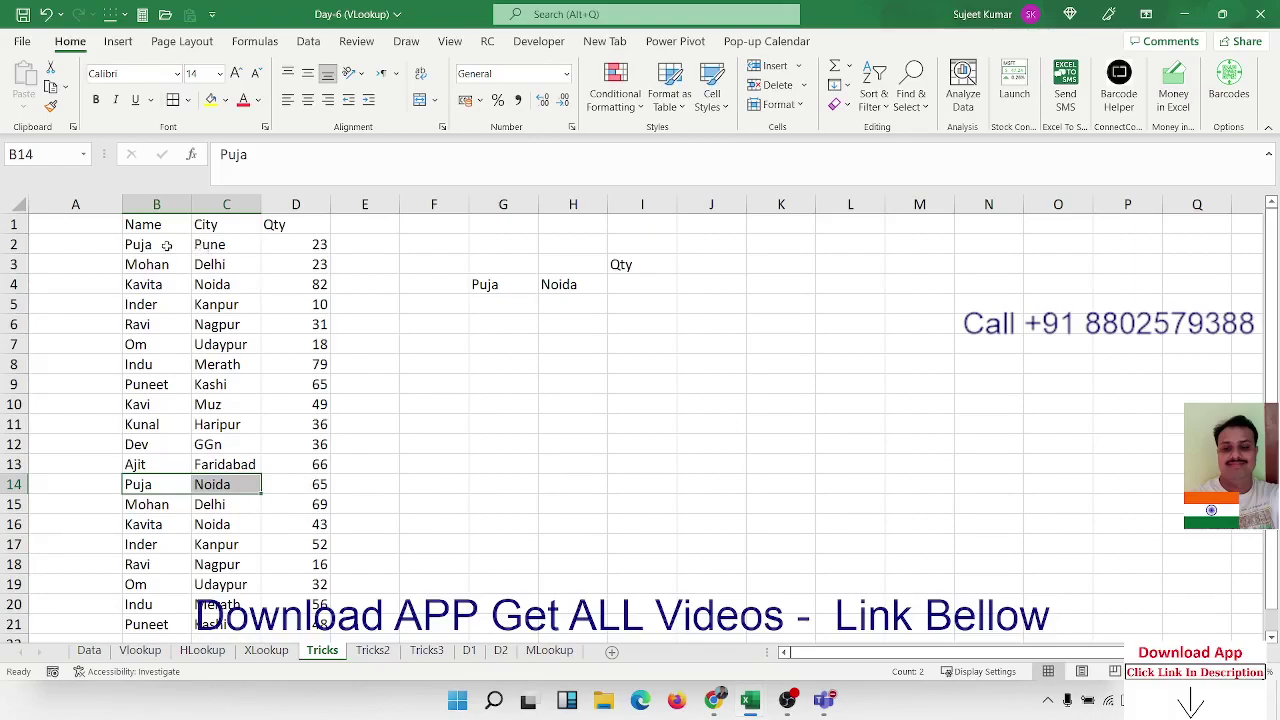
Enter =B2&"-"&C2 in A2 to join the name and city into a key.
left_click_drag(167, 247, 196, 249)
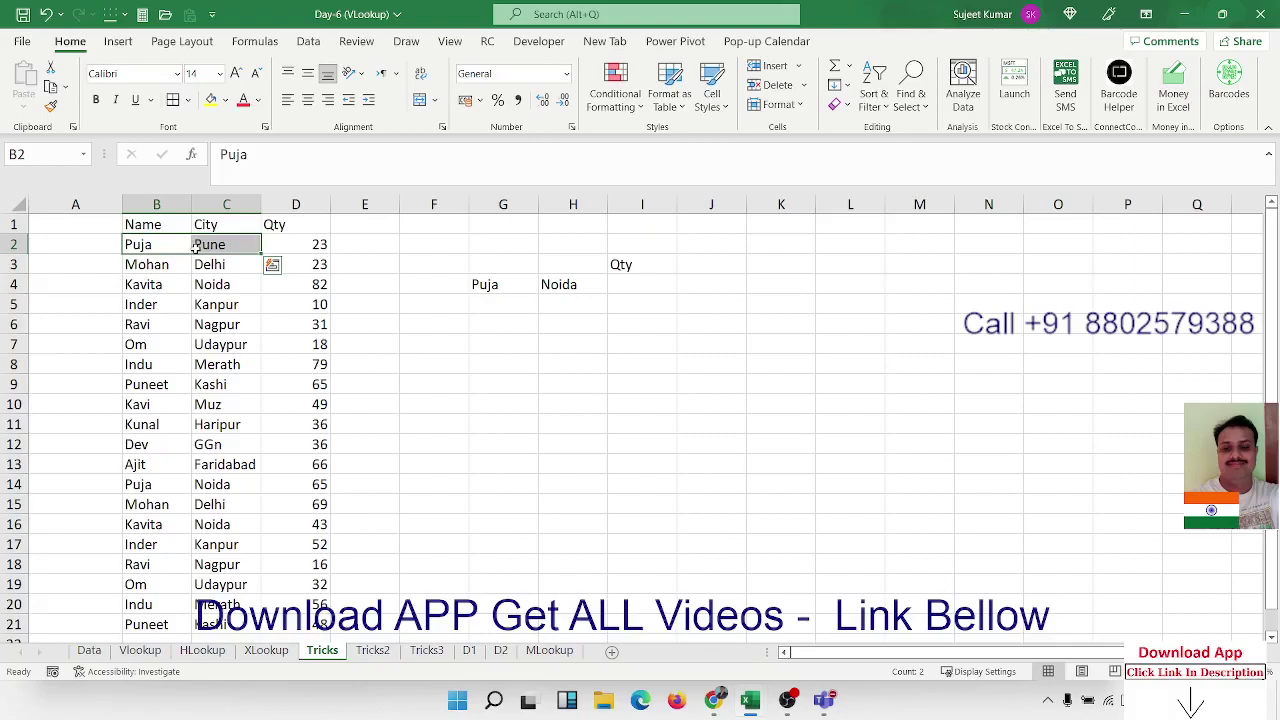
left_click(196, 250)
key("Left")
key("Left")
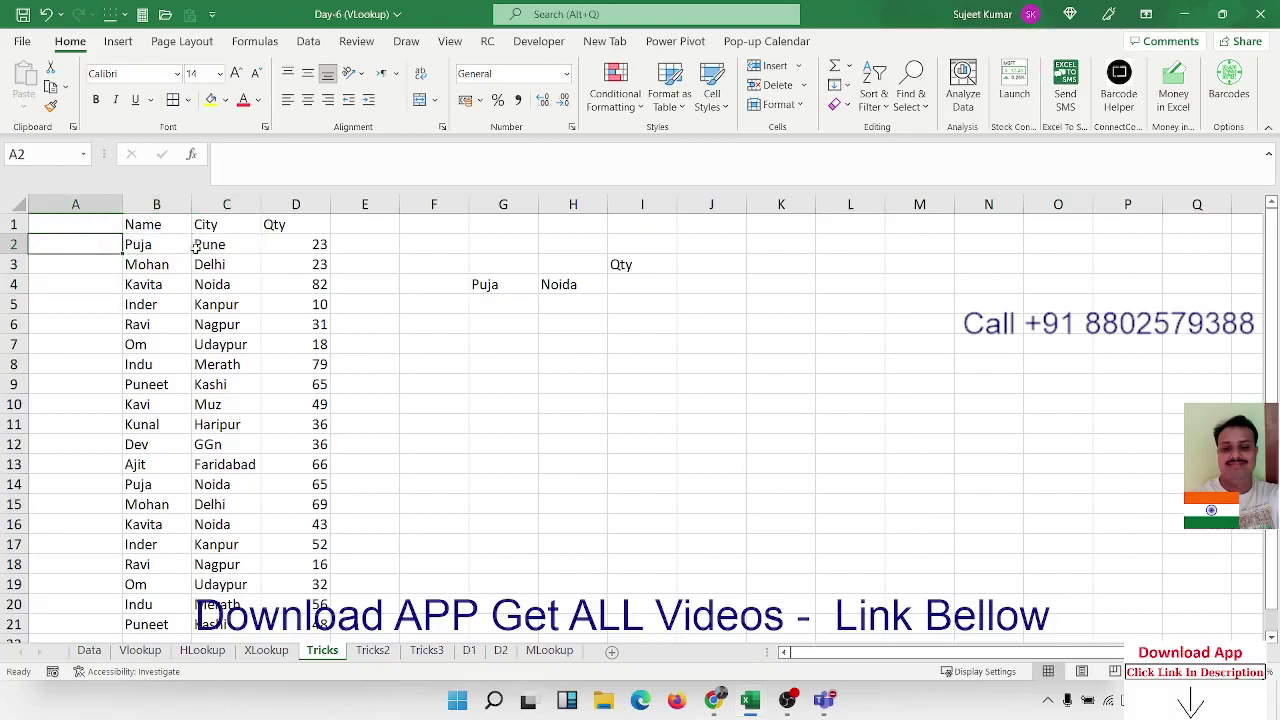
key("ctrl+space")
key("ctrl+Home")
key("Down")
type("=")
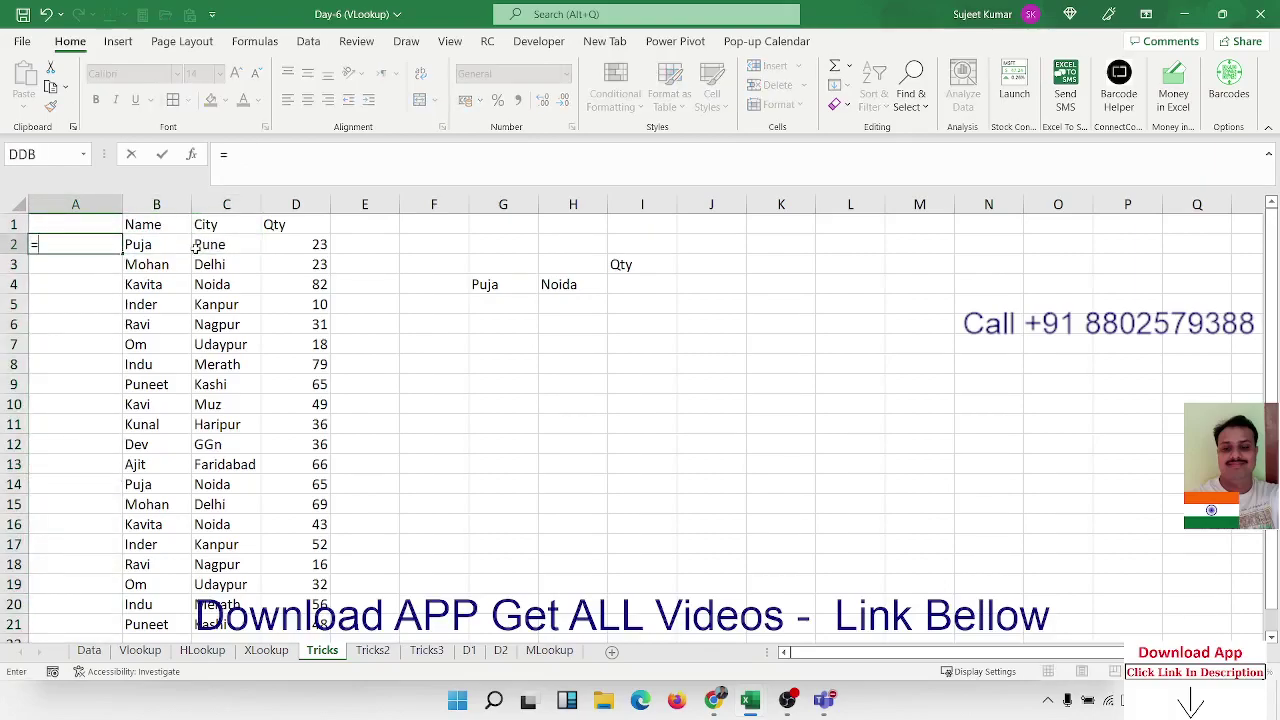
key("Right")
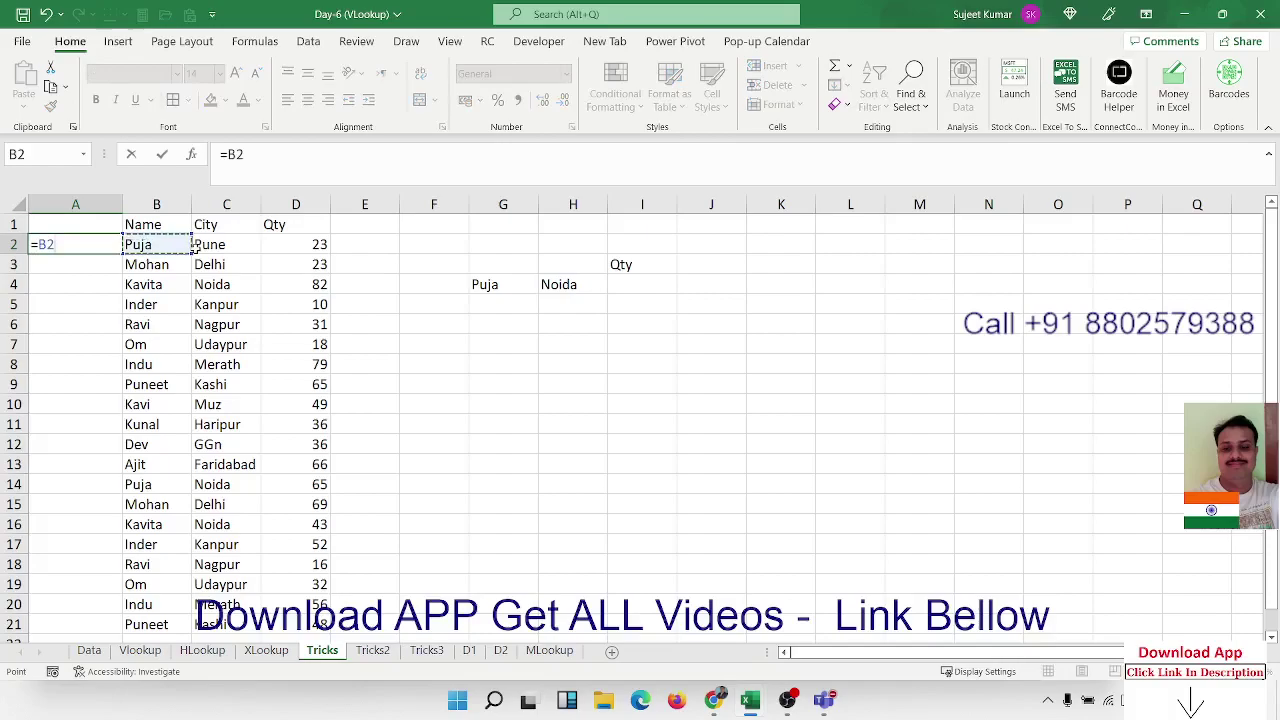
type("&\"-")
type("\"&")
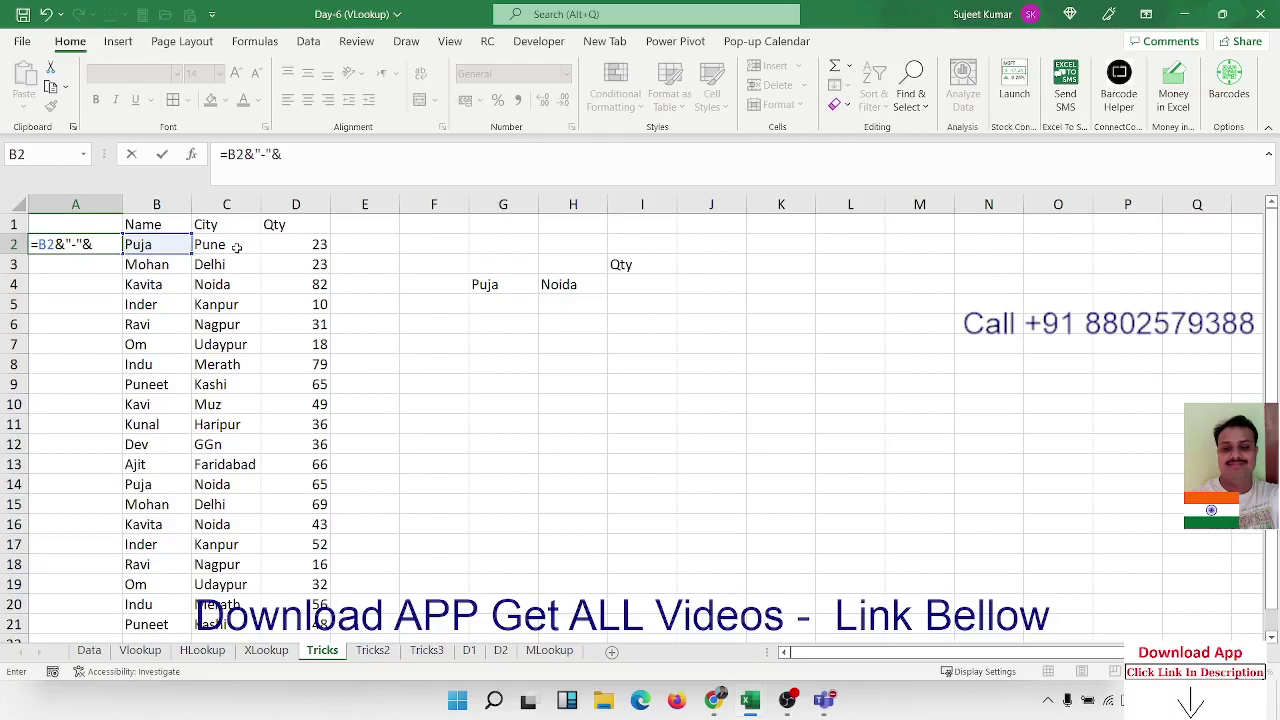
left_click(235, 246)
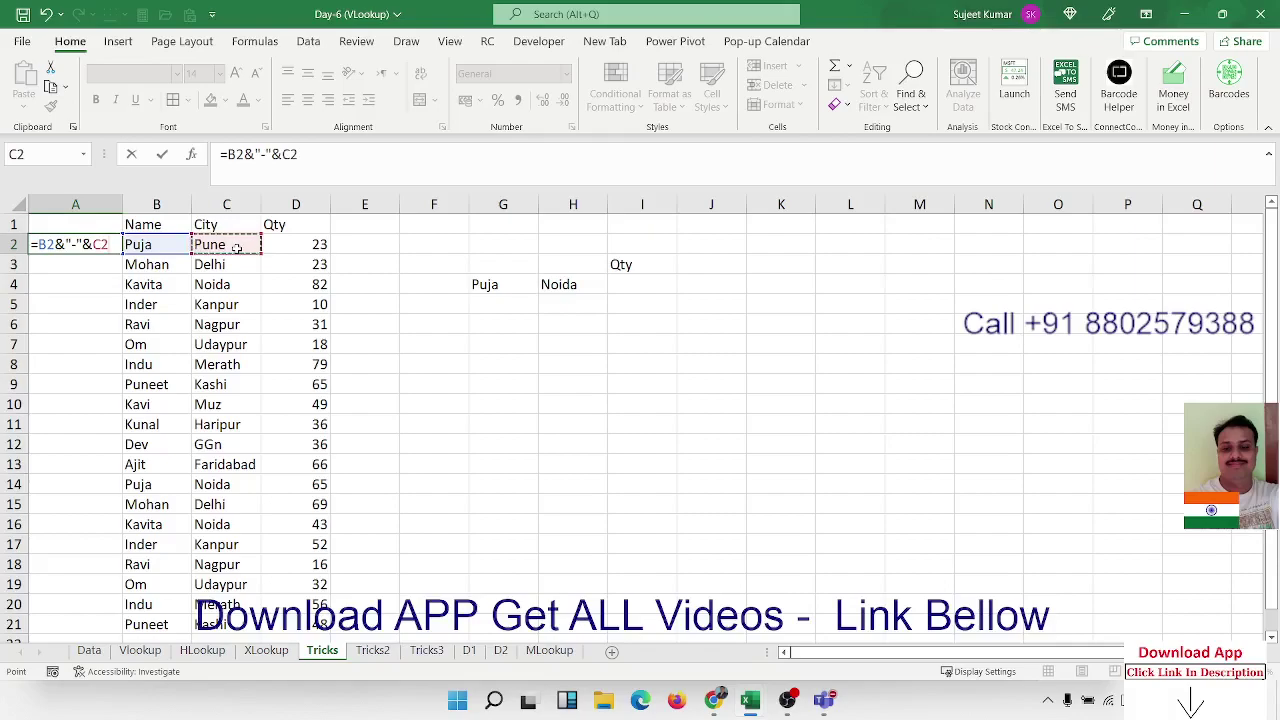
key("Return")
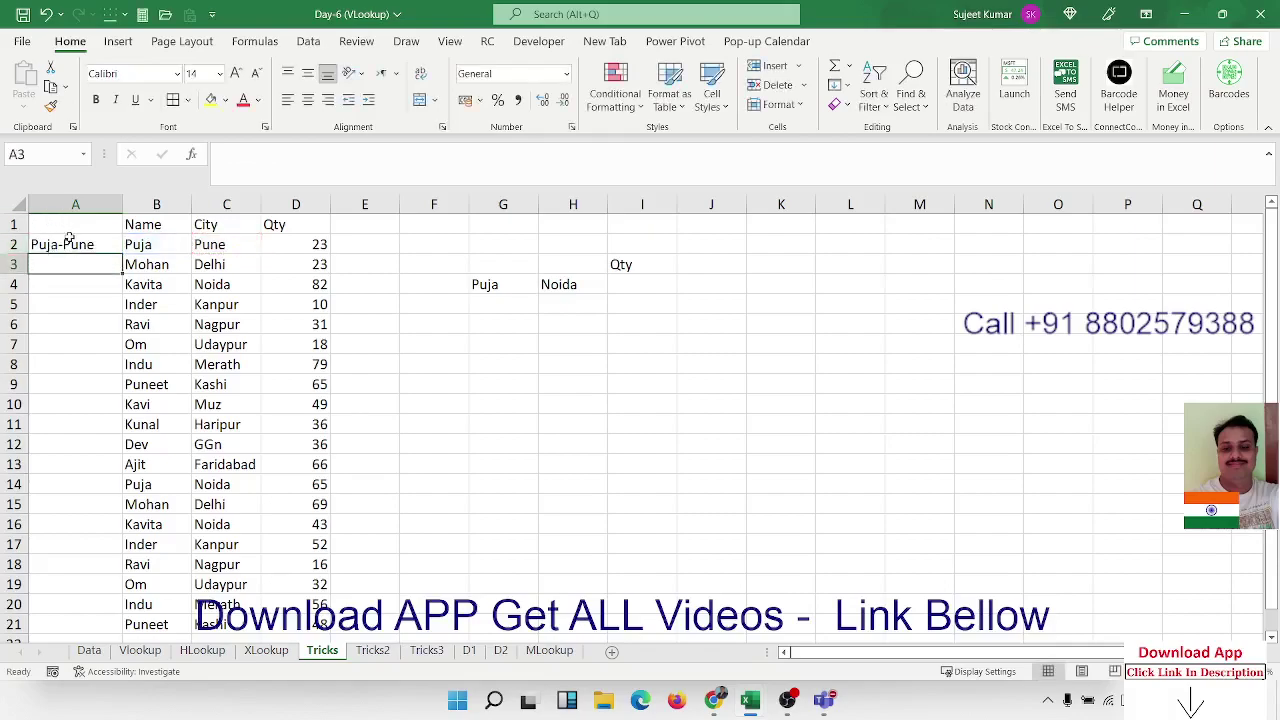
Copy the key formula down to A21 and check the copied keys down column A.
left_click(60, 244)
double_click(120, 254)
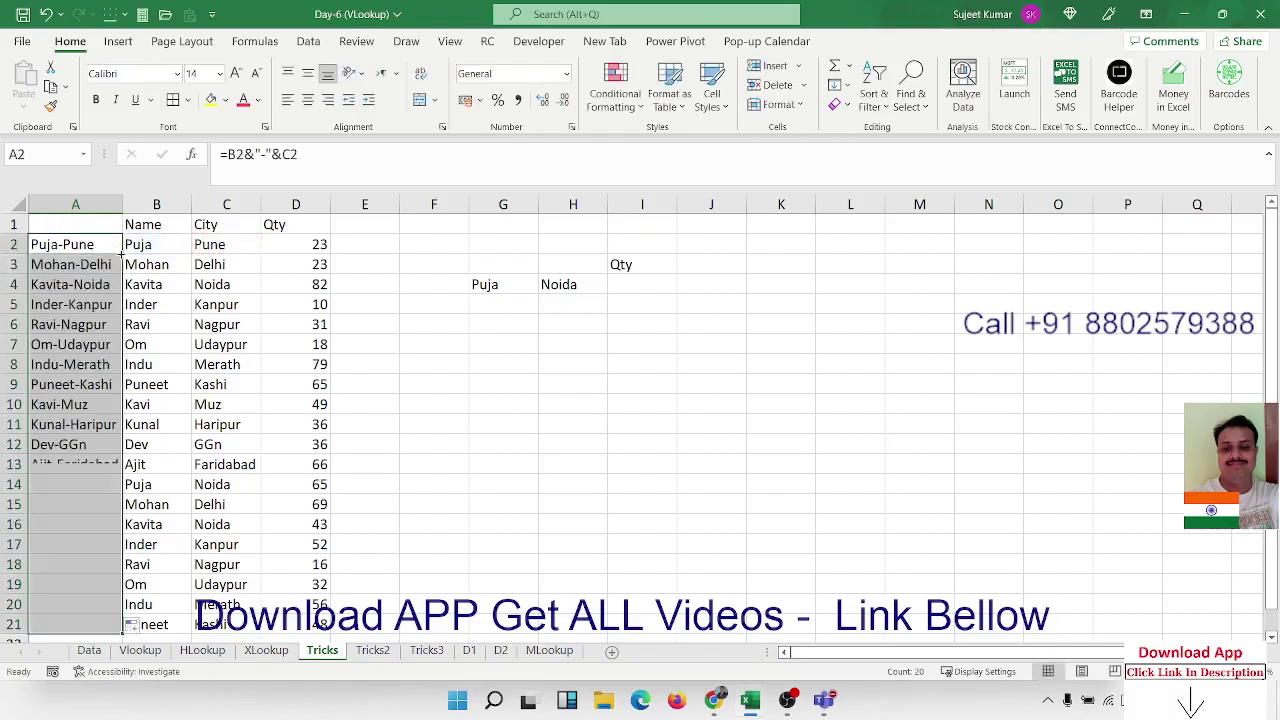
left_click(110, 248)
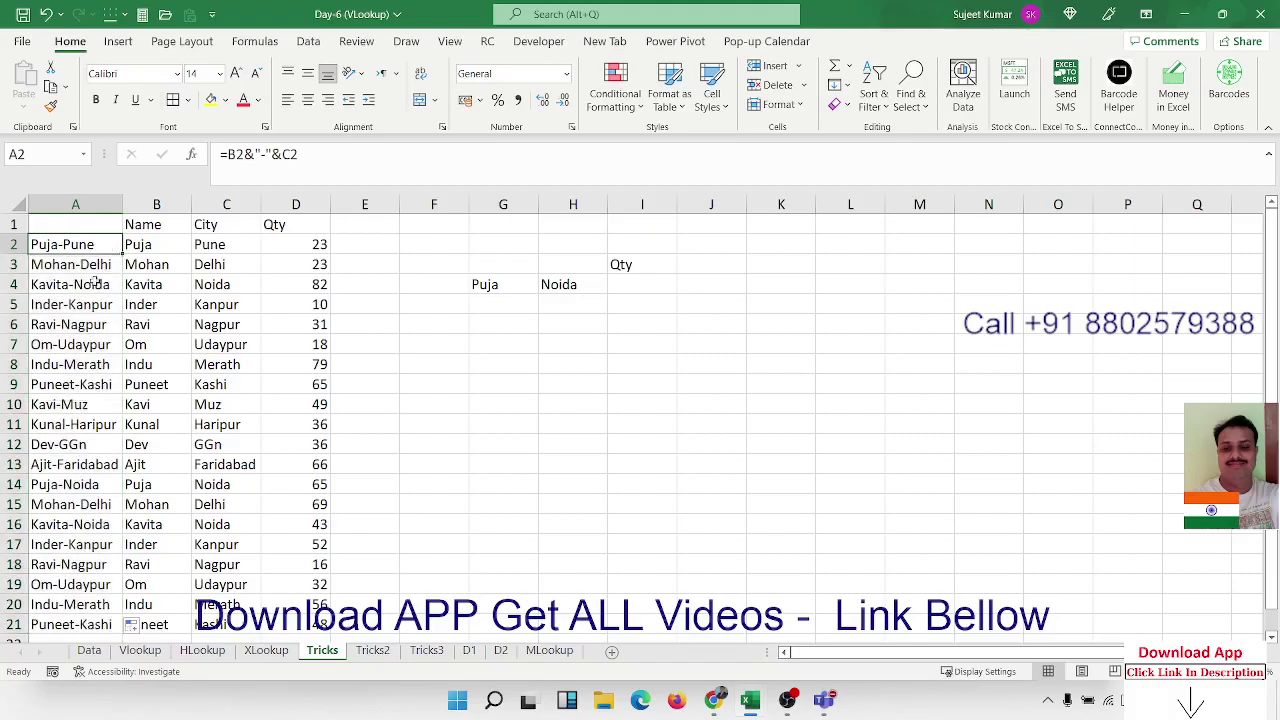
left_click(92, 268)
left_click(93, 286)
left_click(91, 305)
left_click(90, 325)
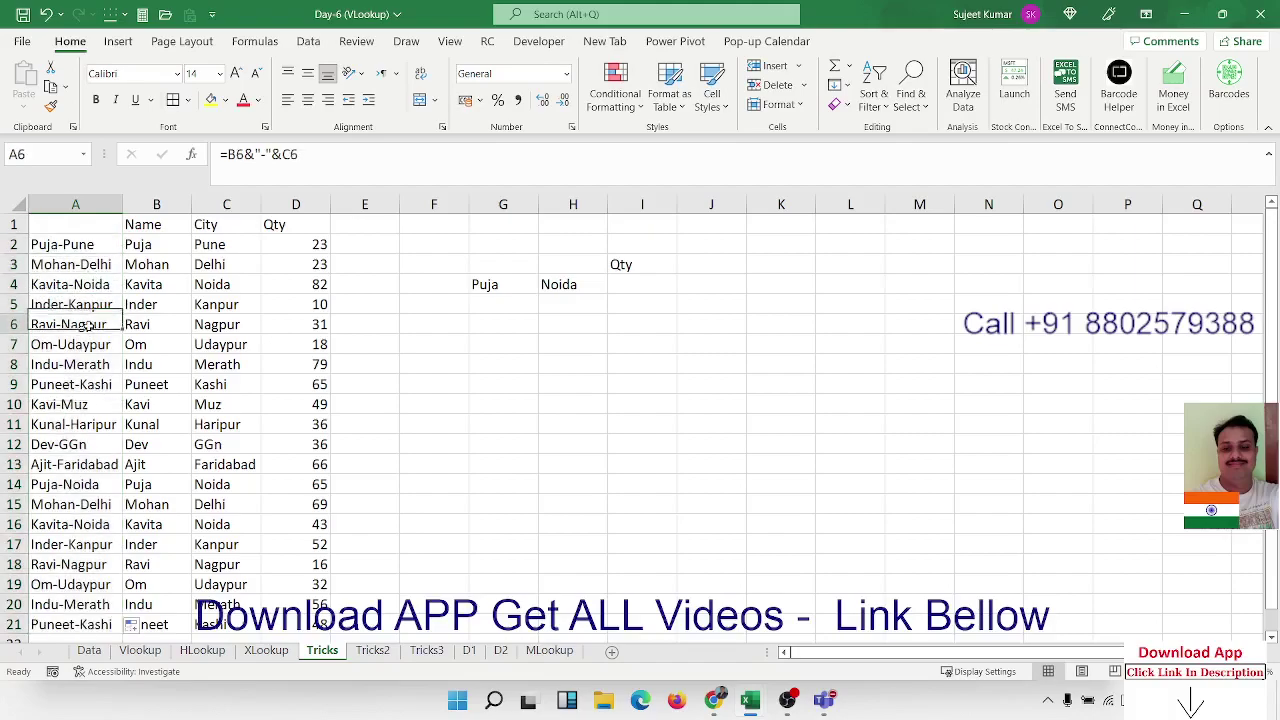
left_click(88, 345)
left_click(85, 365)
left_click(82, 385)
left_click(78, 444)
left_click(75, 504)
left_click(72, 524)
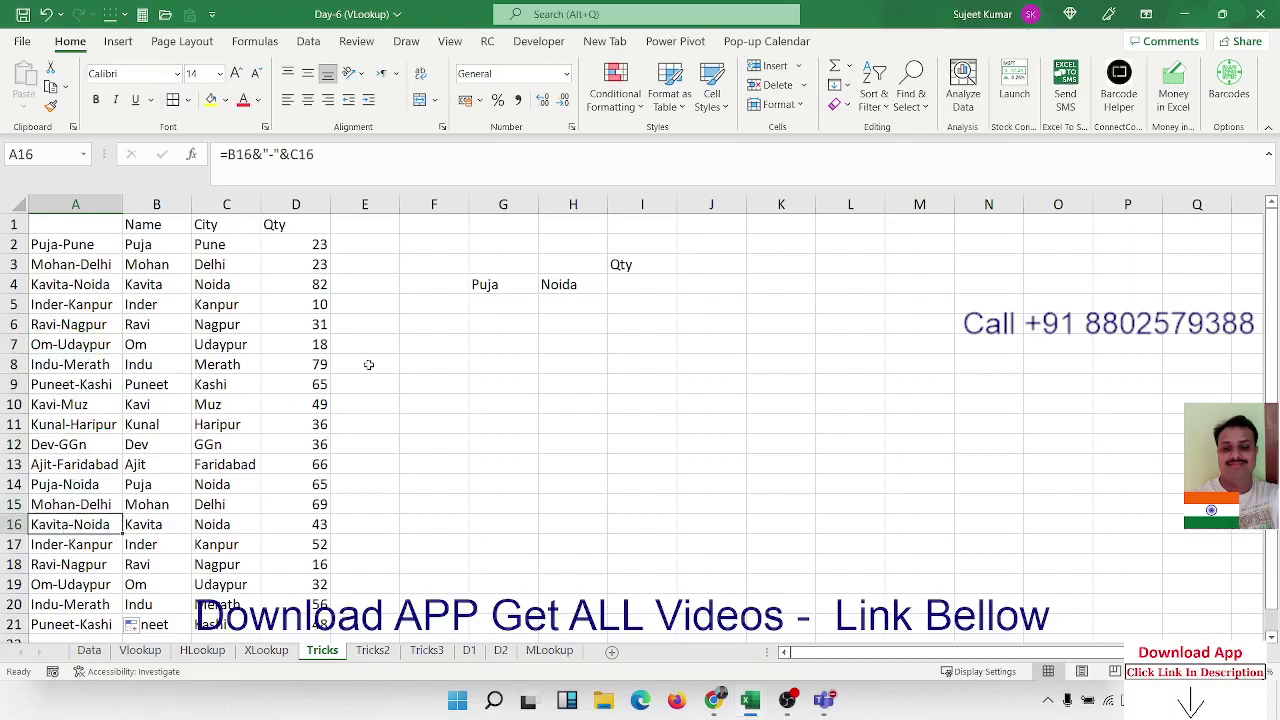
left_click(658, 286)
Enter =VLOOKUP(G4&"-"&H4,A:D,4,0) in I4 to get Puja-Noida's Qty of 65.
type("=")
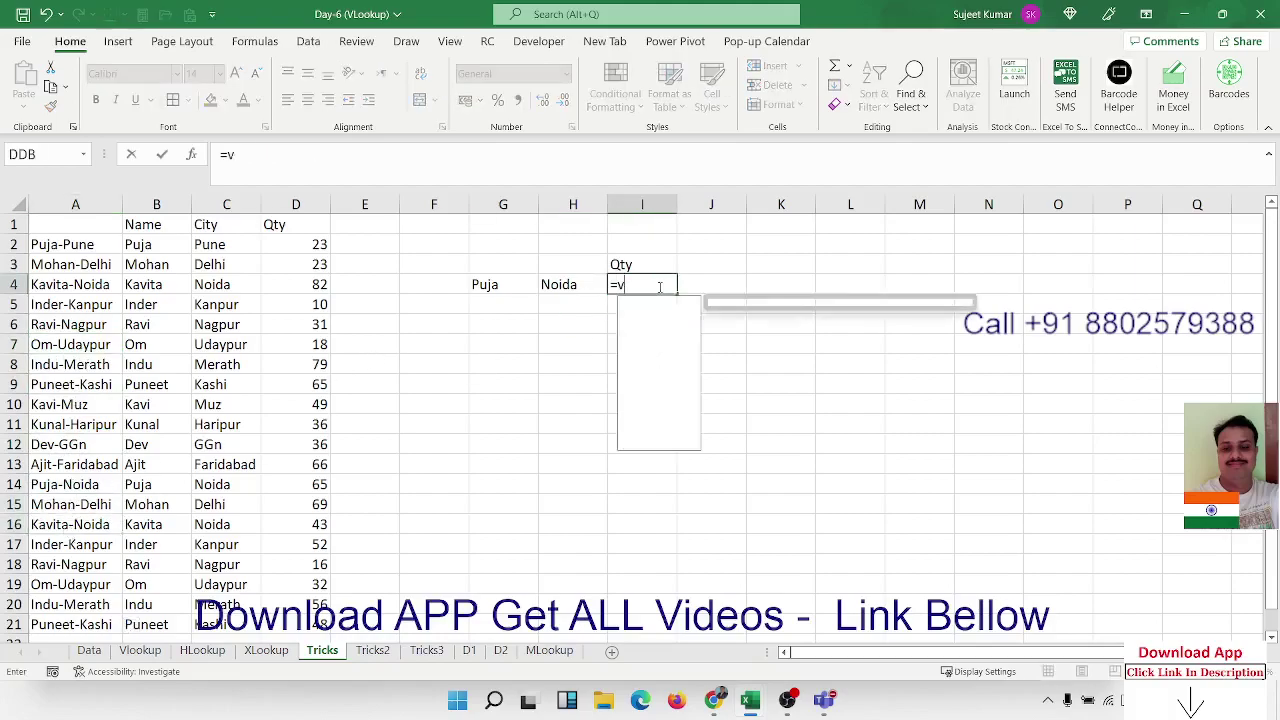
type("vl")
key("Tab")
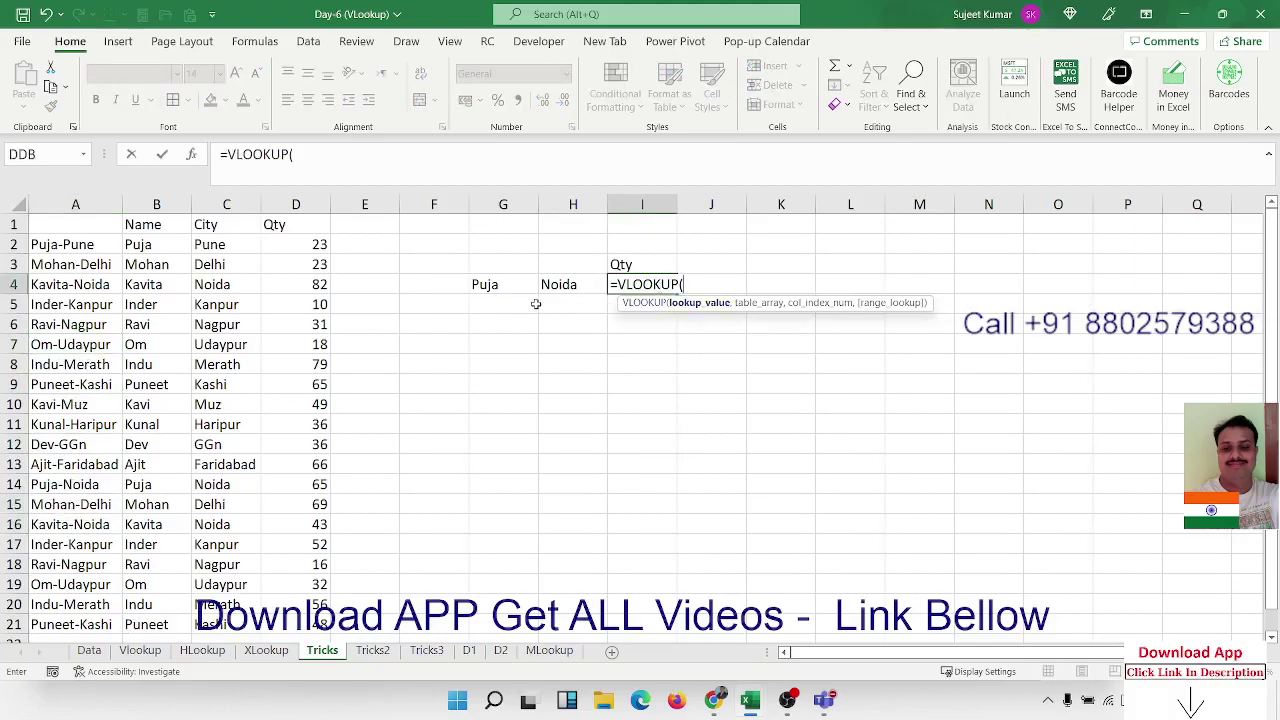
left_click(505, 287)
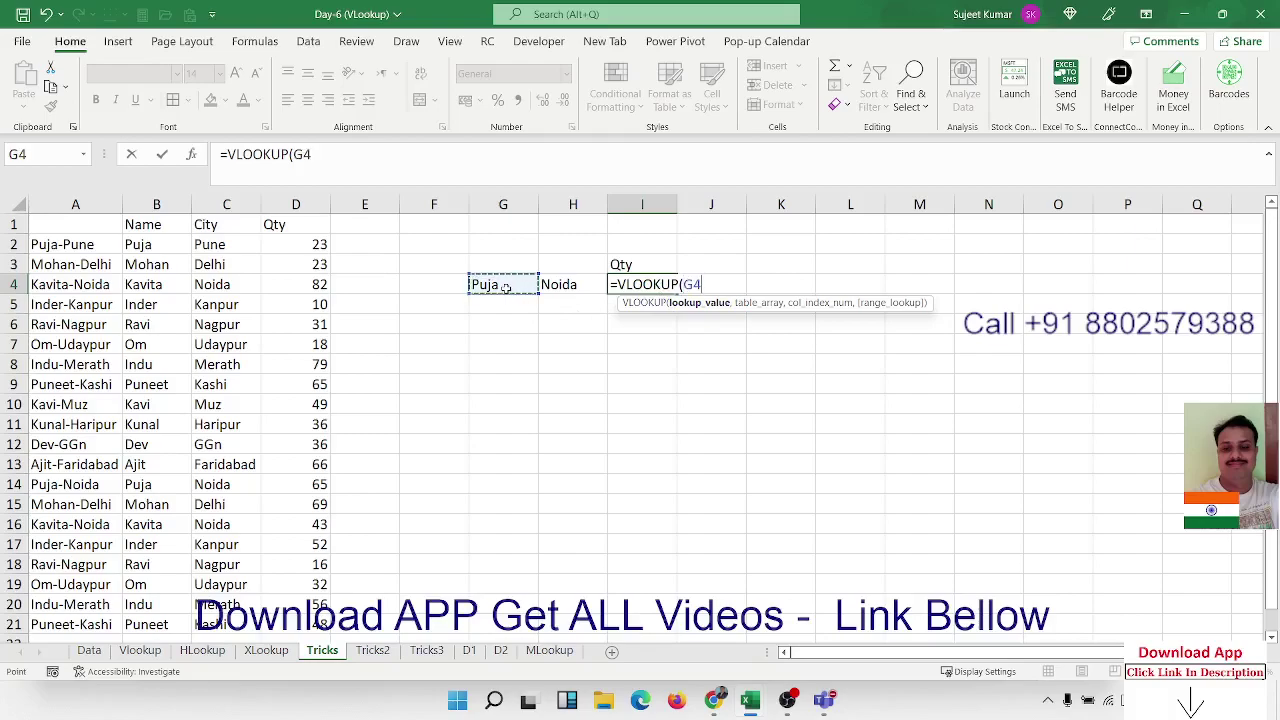
type("&\"-\"")
type("&")
left_click(543, 285)
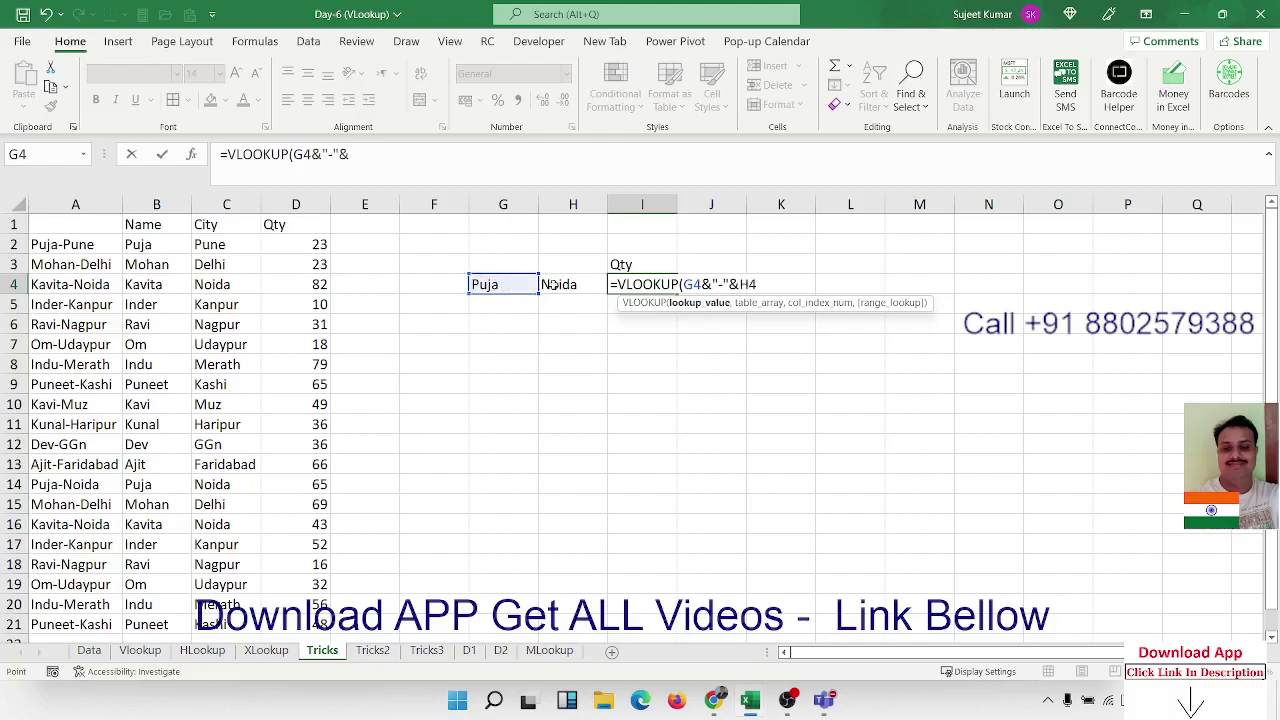
type(",")
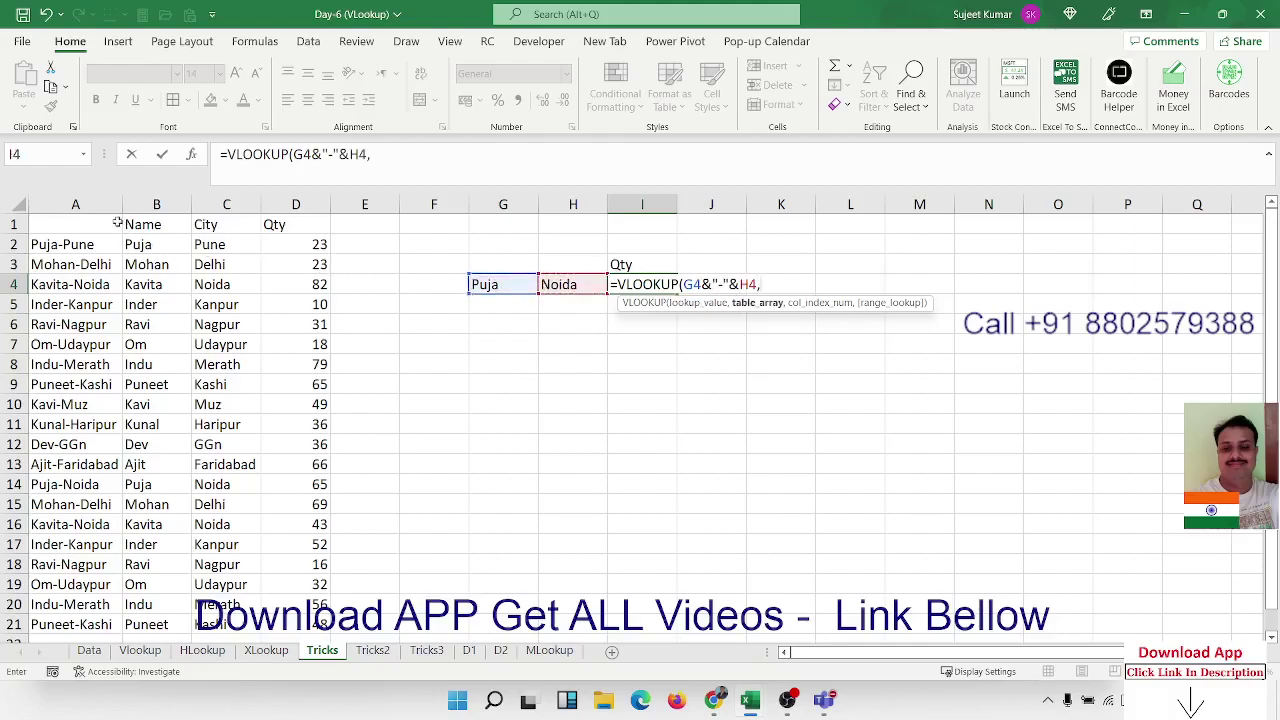
left_click_drag(100, 204, 295, 205)
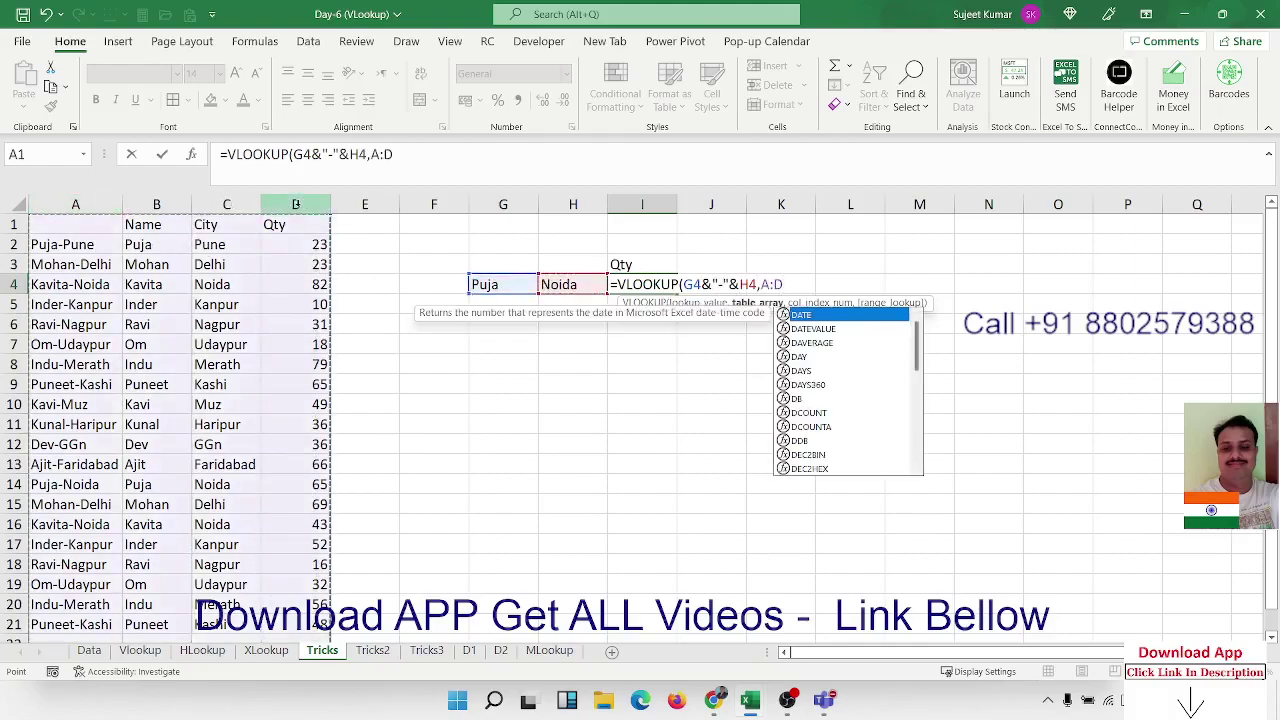
type(",4,0")
key("Return")
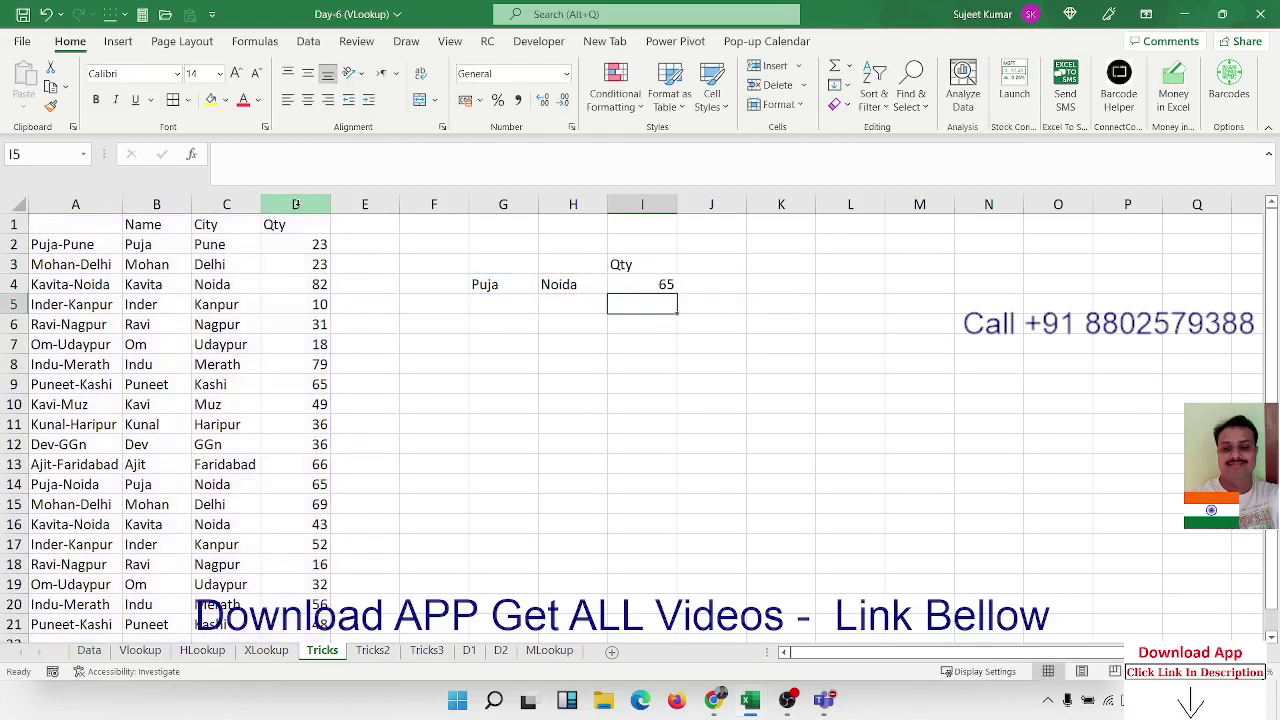
Review I4's formula against the name, city and Name-City keys in A2:A9.
key("Up")
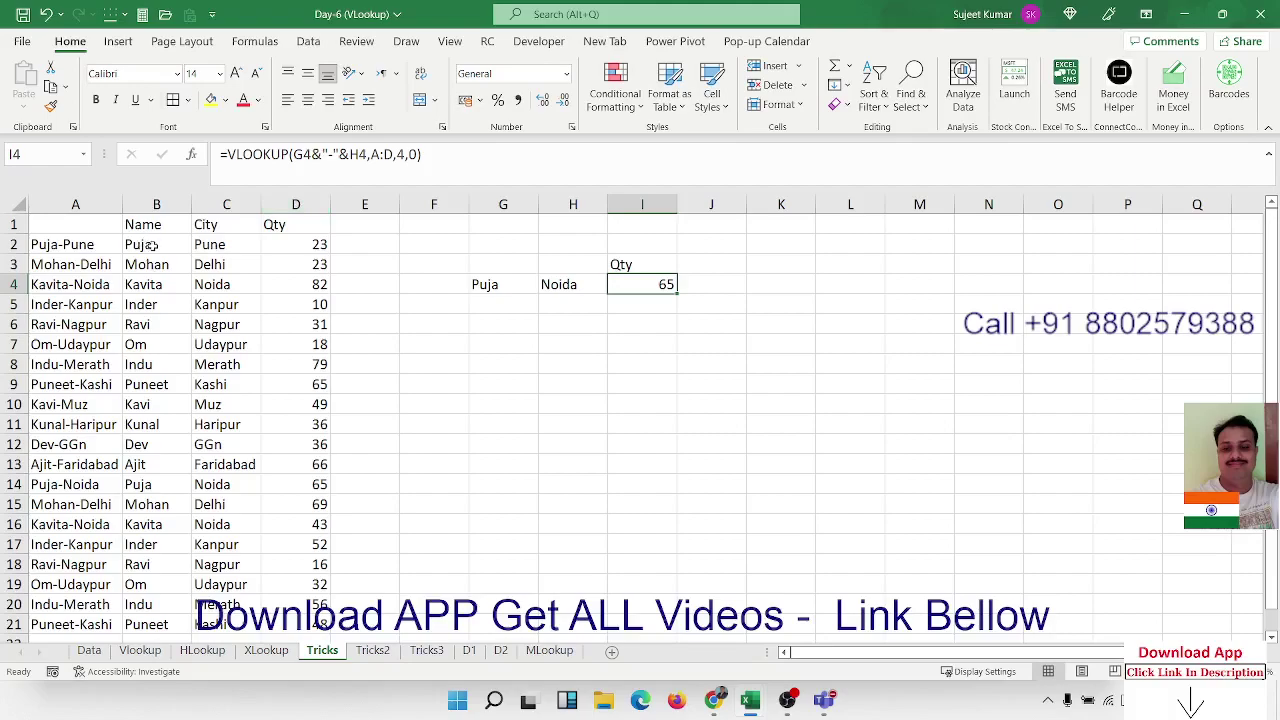
left_click_drag(145, 244, 196, 280)
left_click(168, 264)
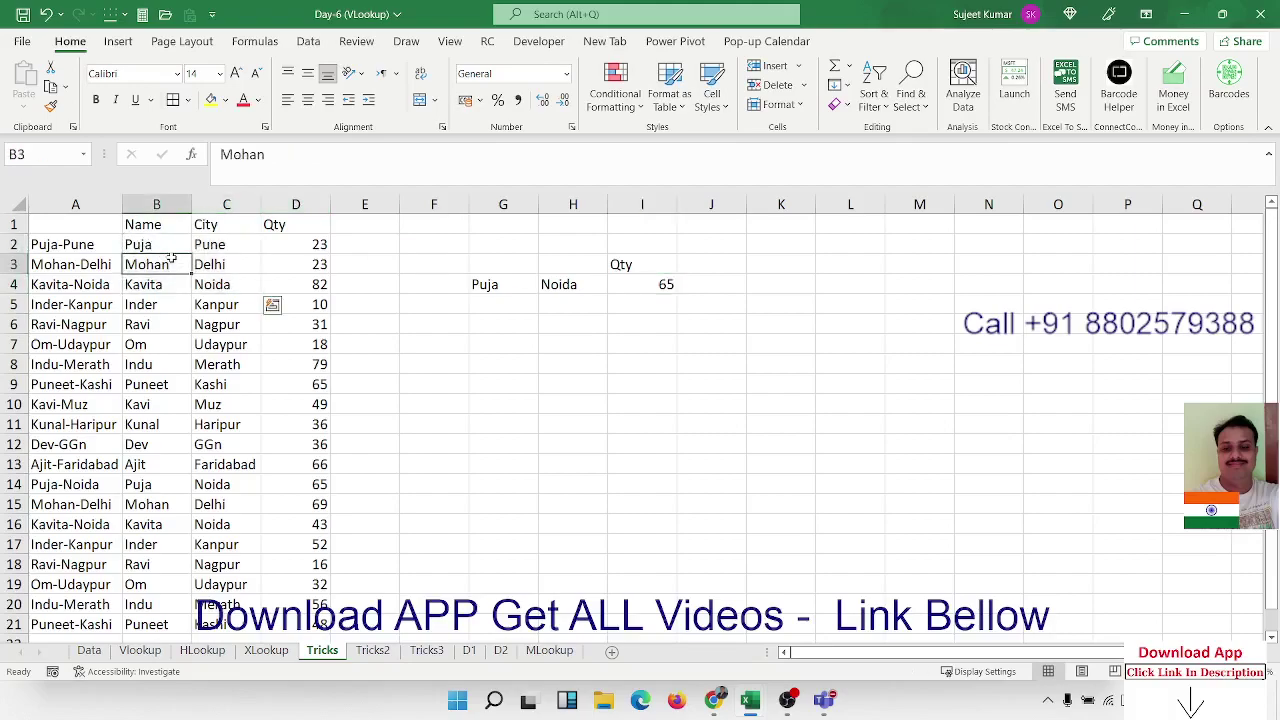
left_click_drag(115, 244, 104, 386)
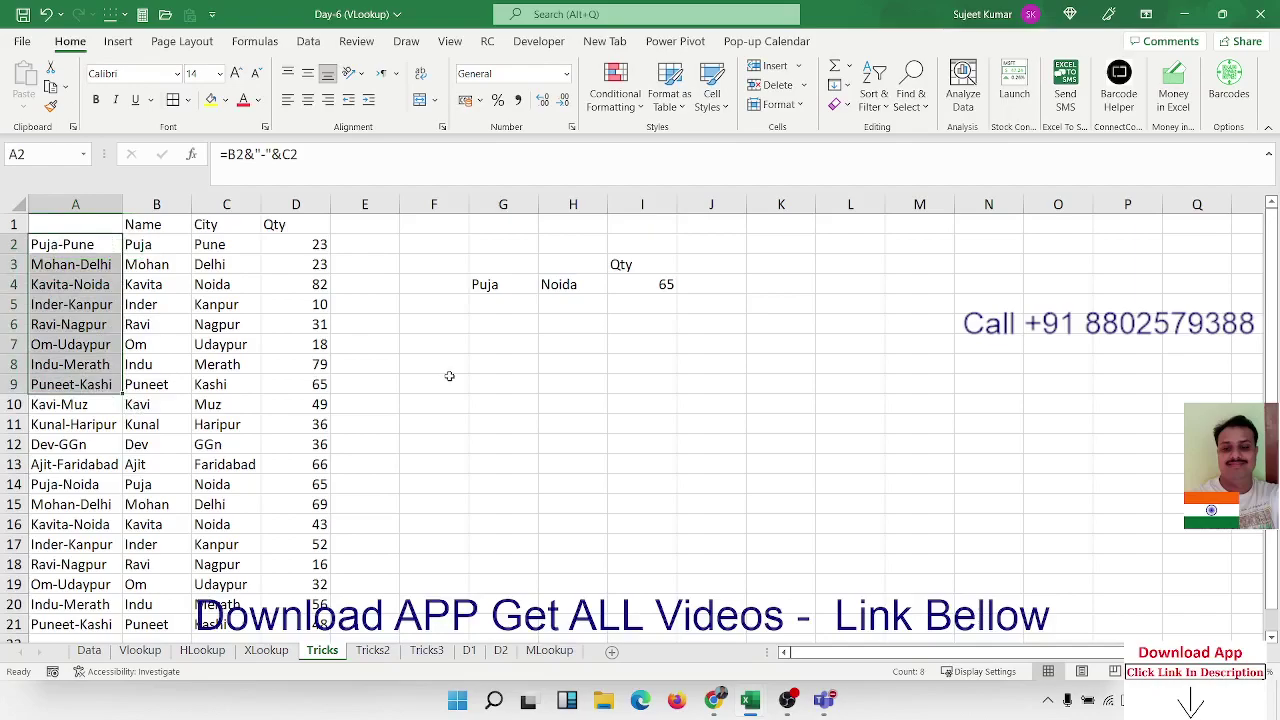
On Tricks2, clear the wildcard entries in F4:F6 and enter Sujeet in F4.
left_click(385, 650)
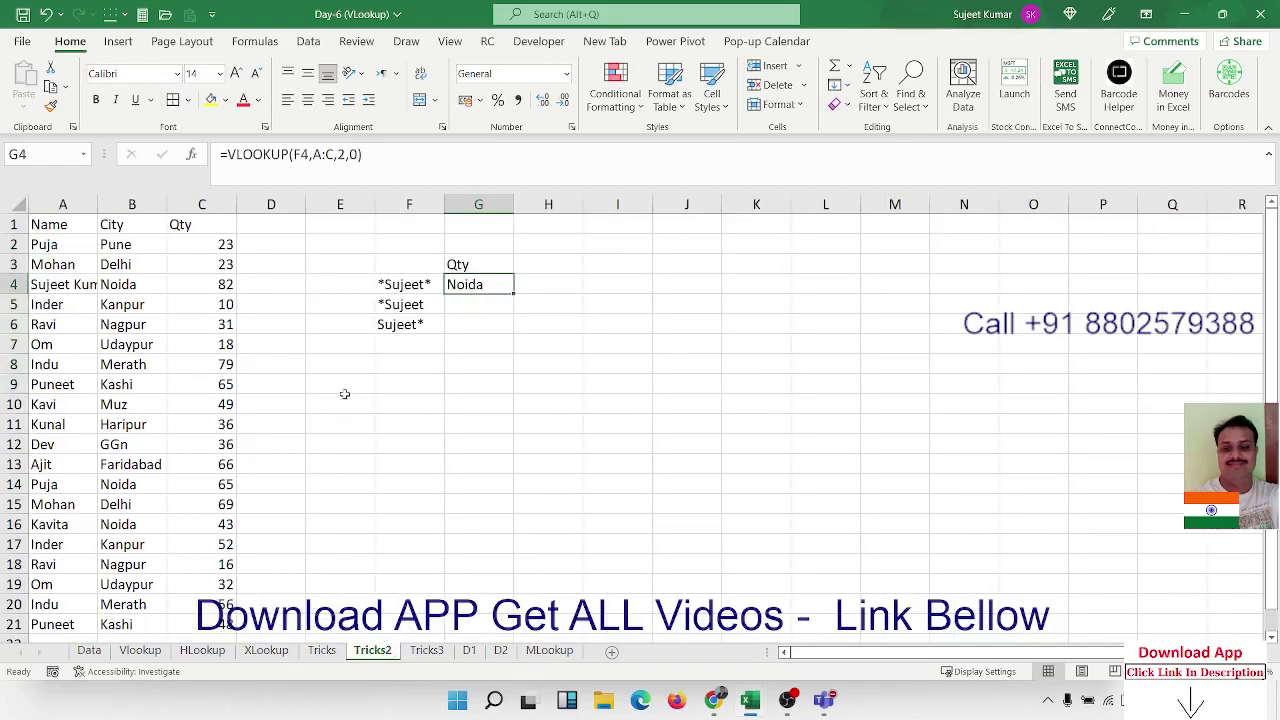
left_click_drag(382, 283, 403, 330)
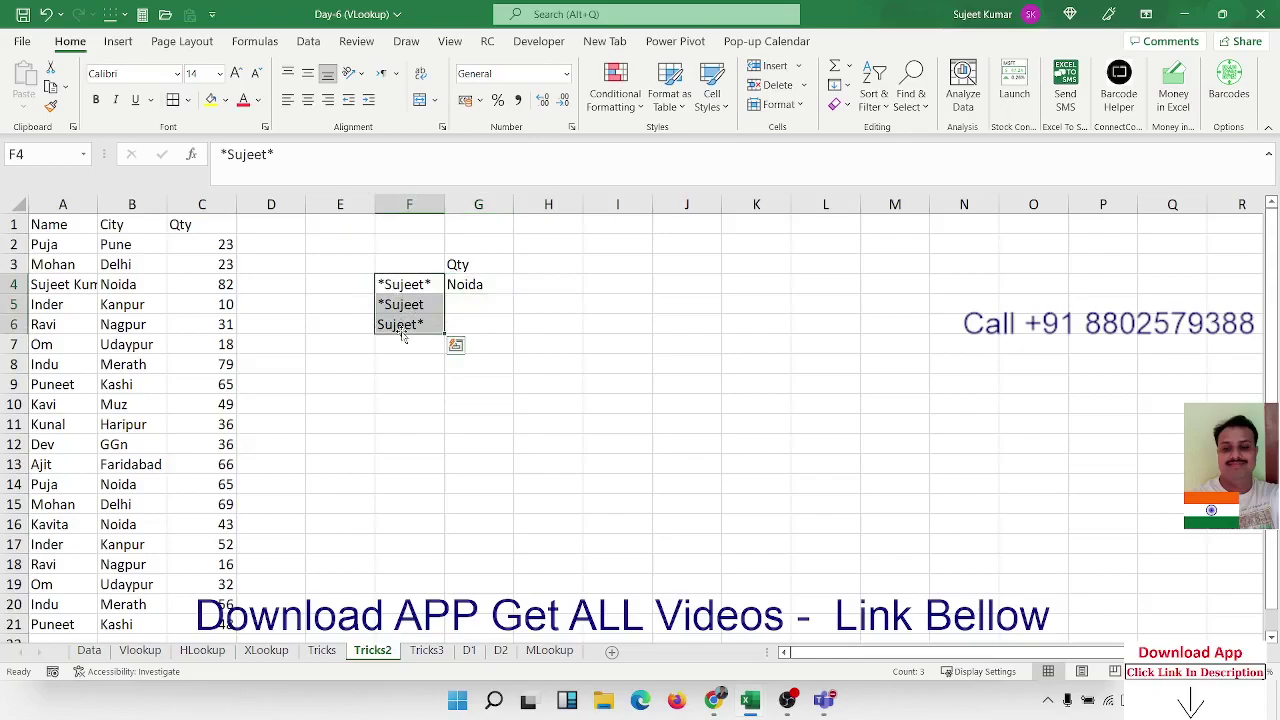
key("Delete")
key("Right")
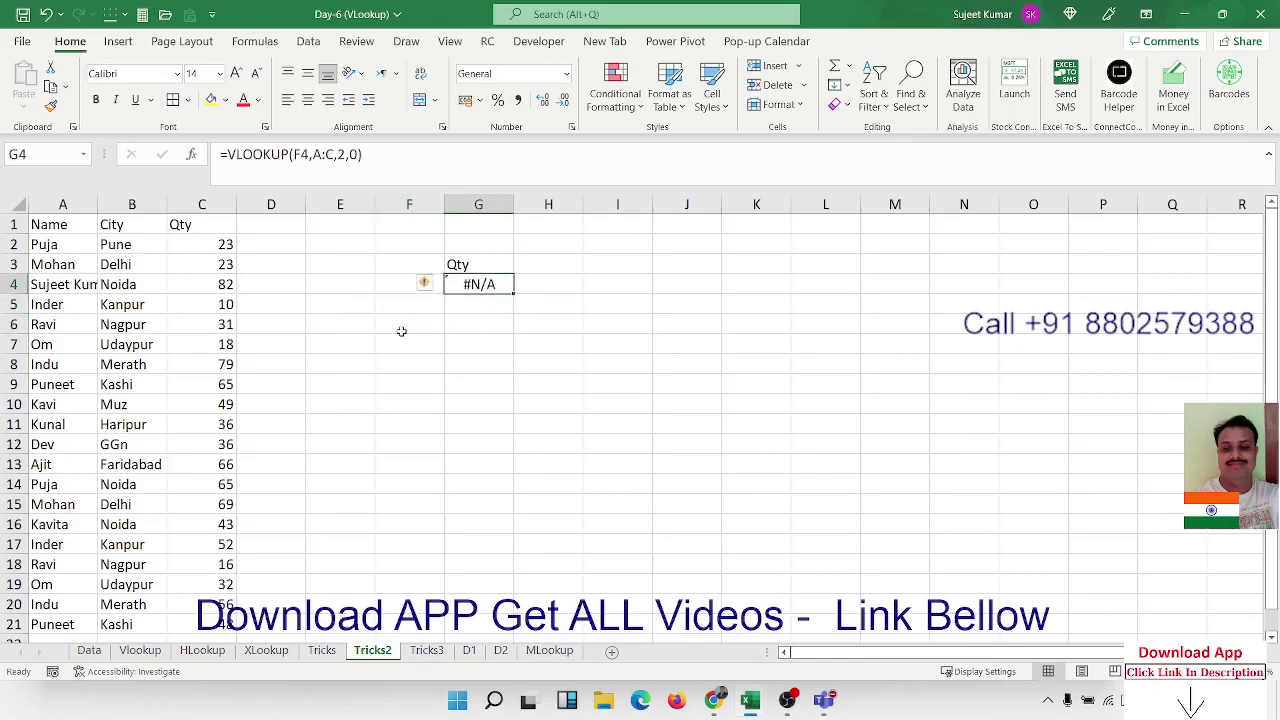
key("Left")
key("Left")
key("Left")
key("Left")
key("Left")
key("Left")
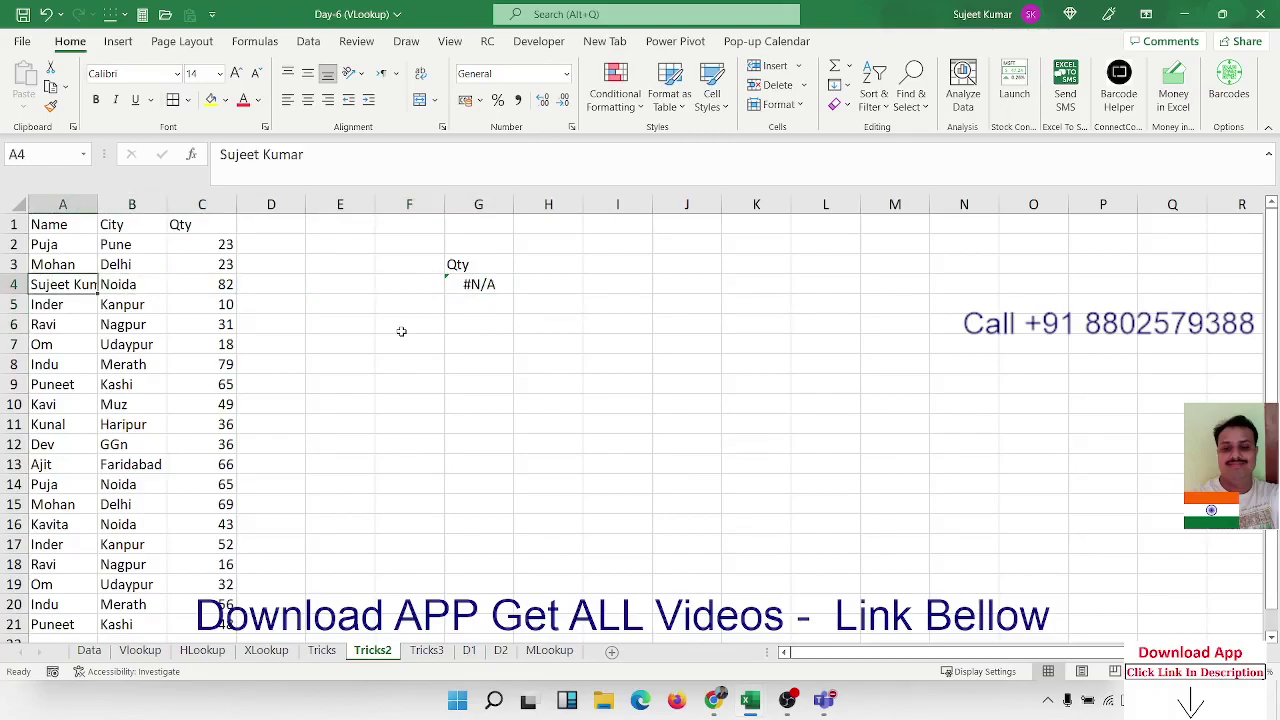
key("Right")
key("Right")
key("Right")
key("Right")
key("Right")
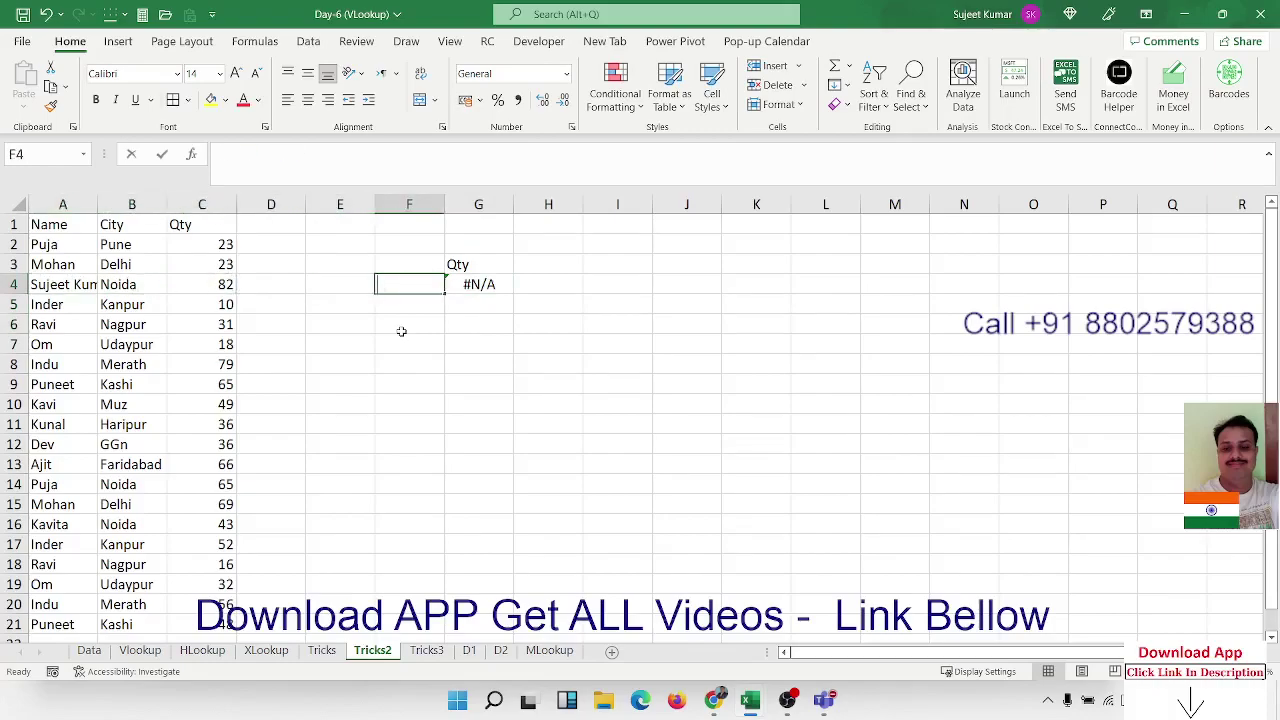
type("Sujeet")
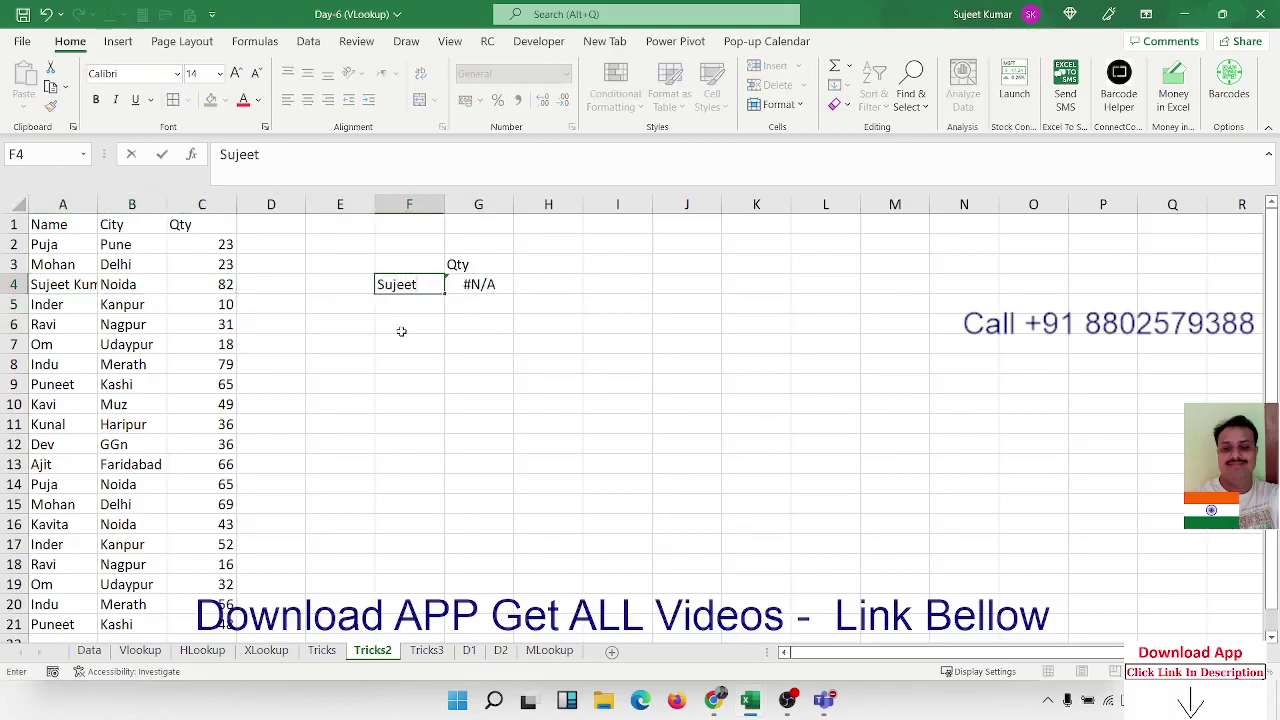
key("Return")
key("Up")
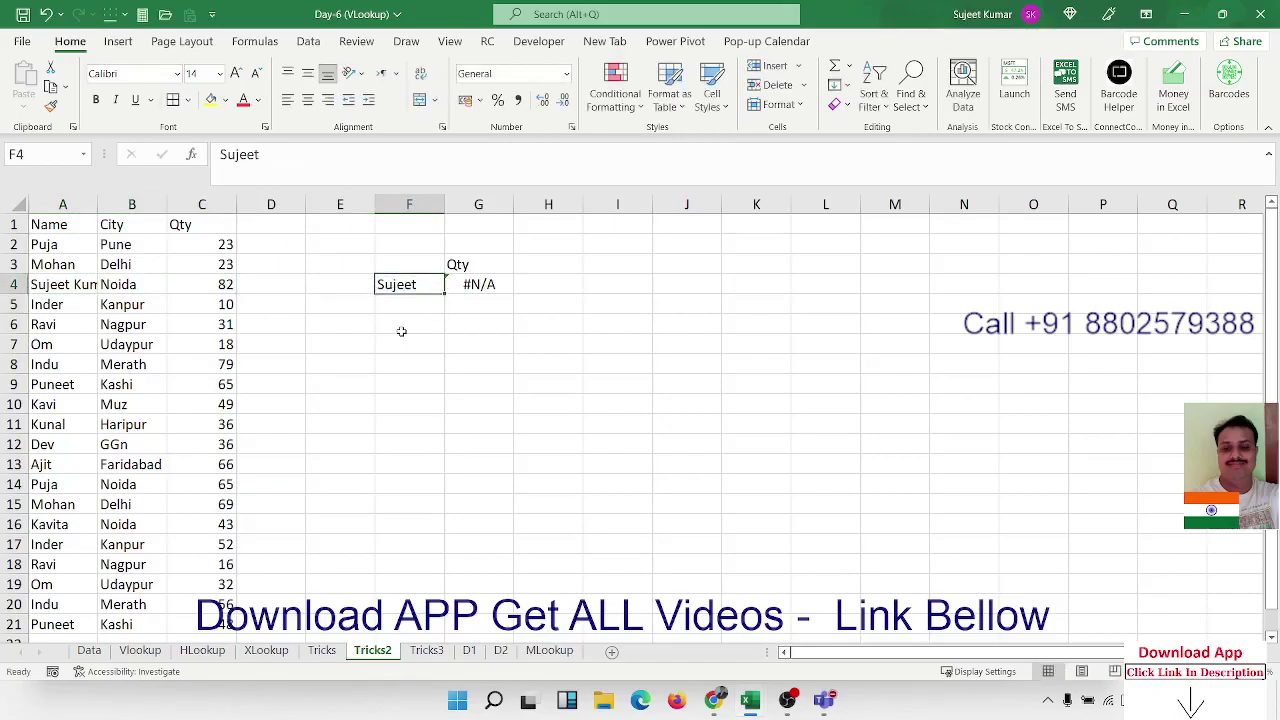
Clear G4's old formula and start a new VLOOKUP there.
key("Right")
key("Delete")
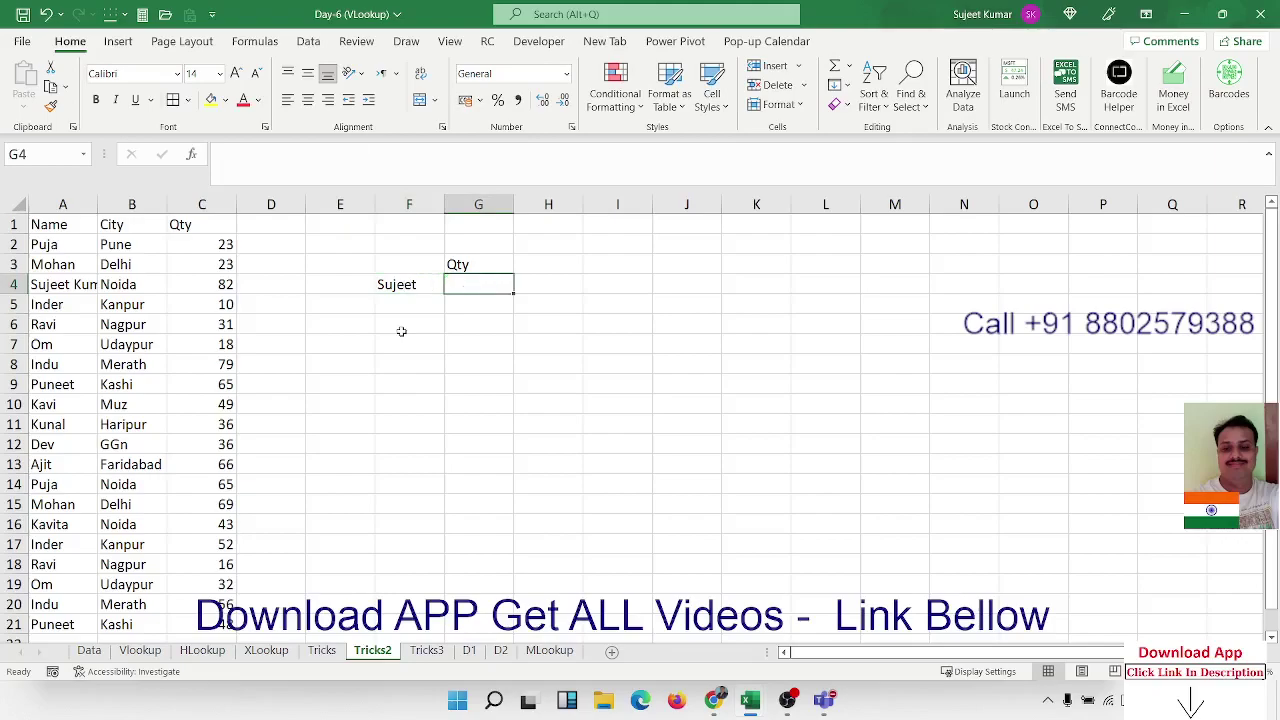
type("=v")
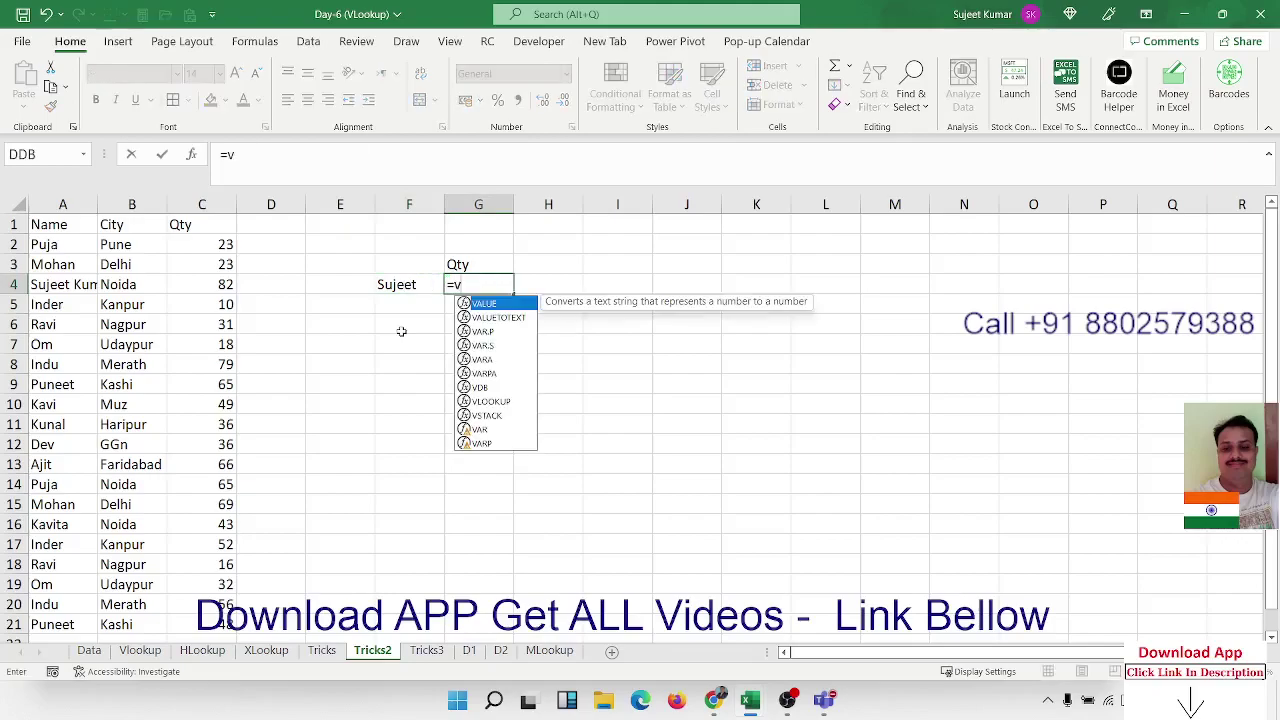
type("l")
key("Tab")
key("Left")
key("Left")
key("Left")
key("Left")
key("Left")
key("Left")
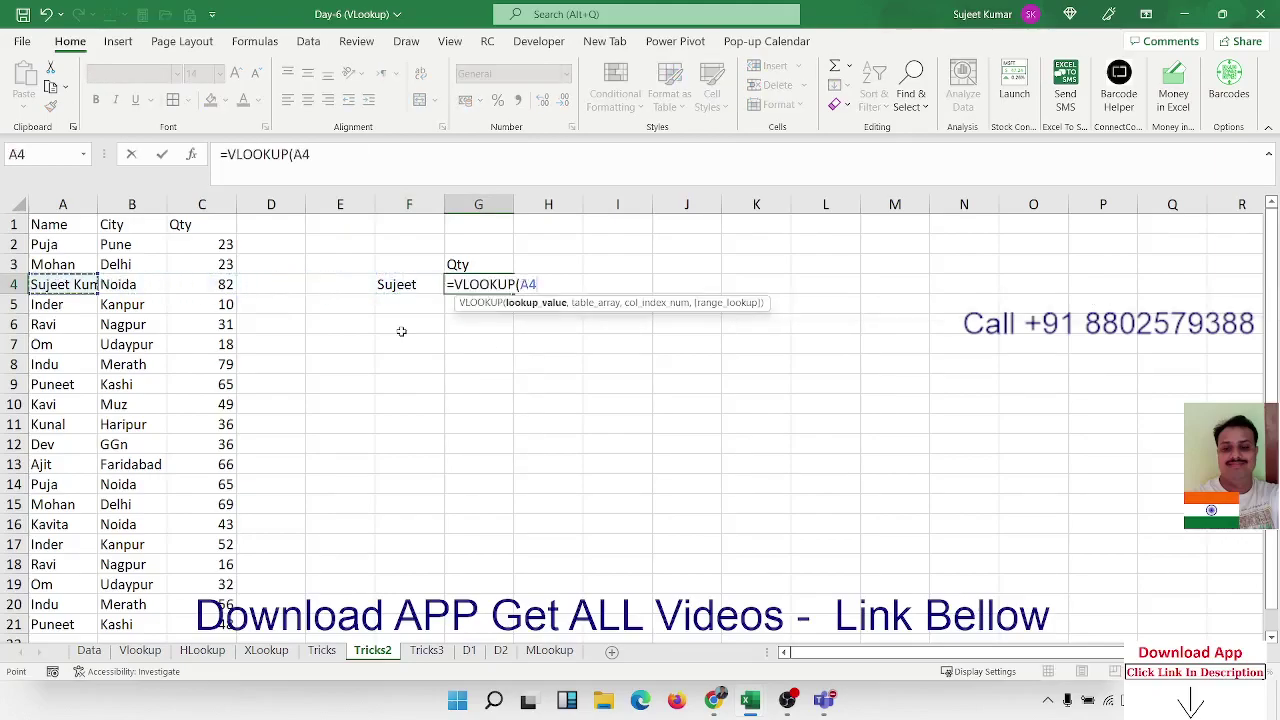
key("ctrl+space")
key("shift+Right")
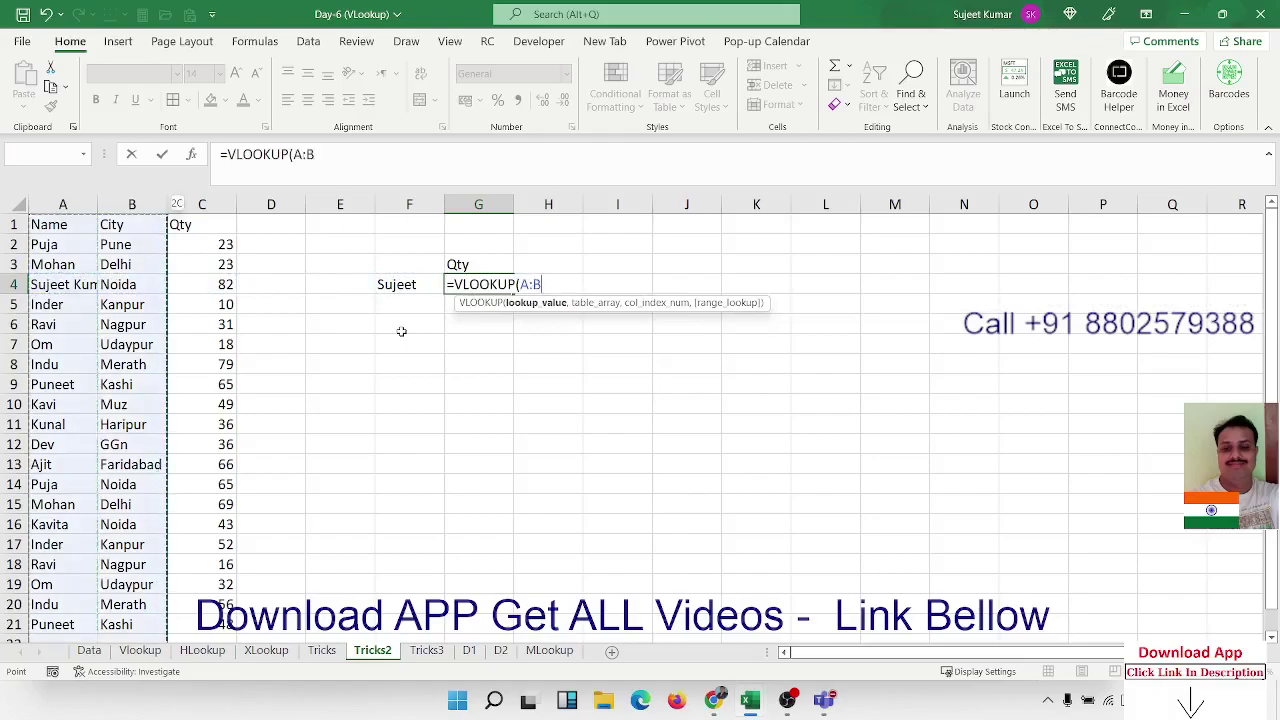
key("BackSpace")
key("BackSpace")
key("BackSpace")
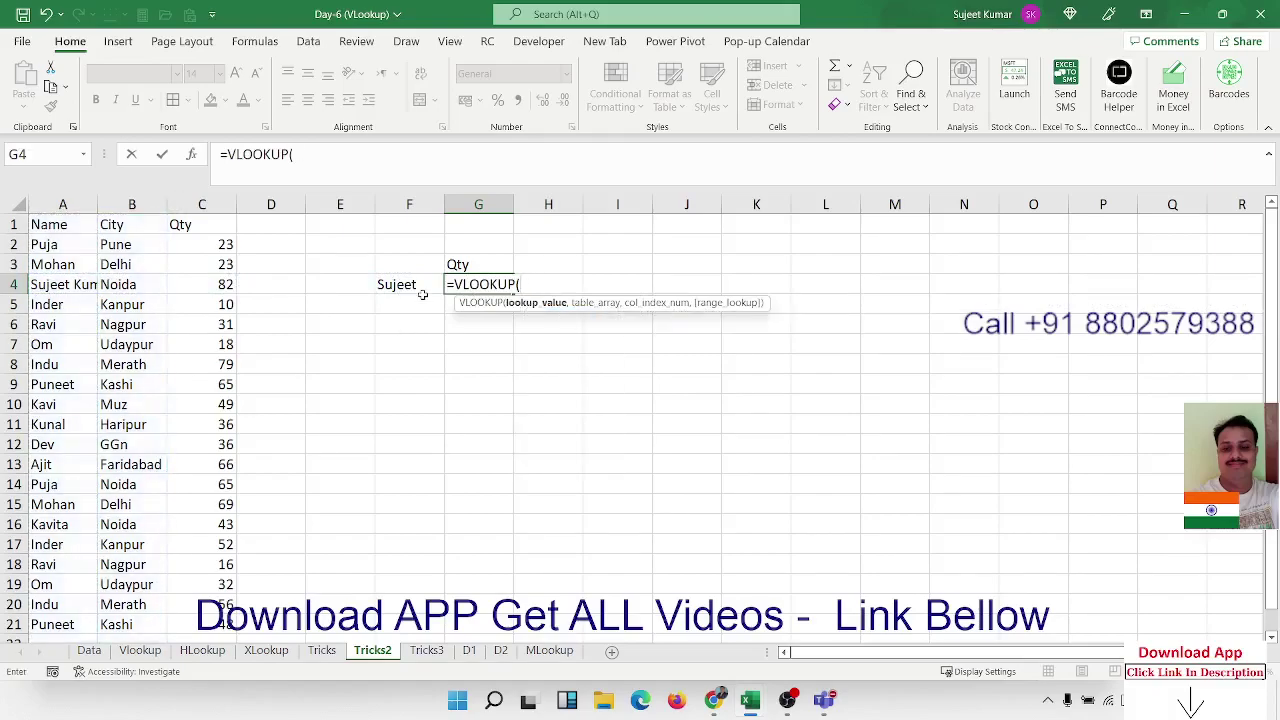
Complete =VLOOKUP(F4,A:C,3,0) in G4, which returns #N/A.
left_click(421, 293)
type(",")
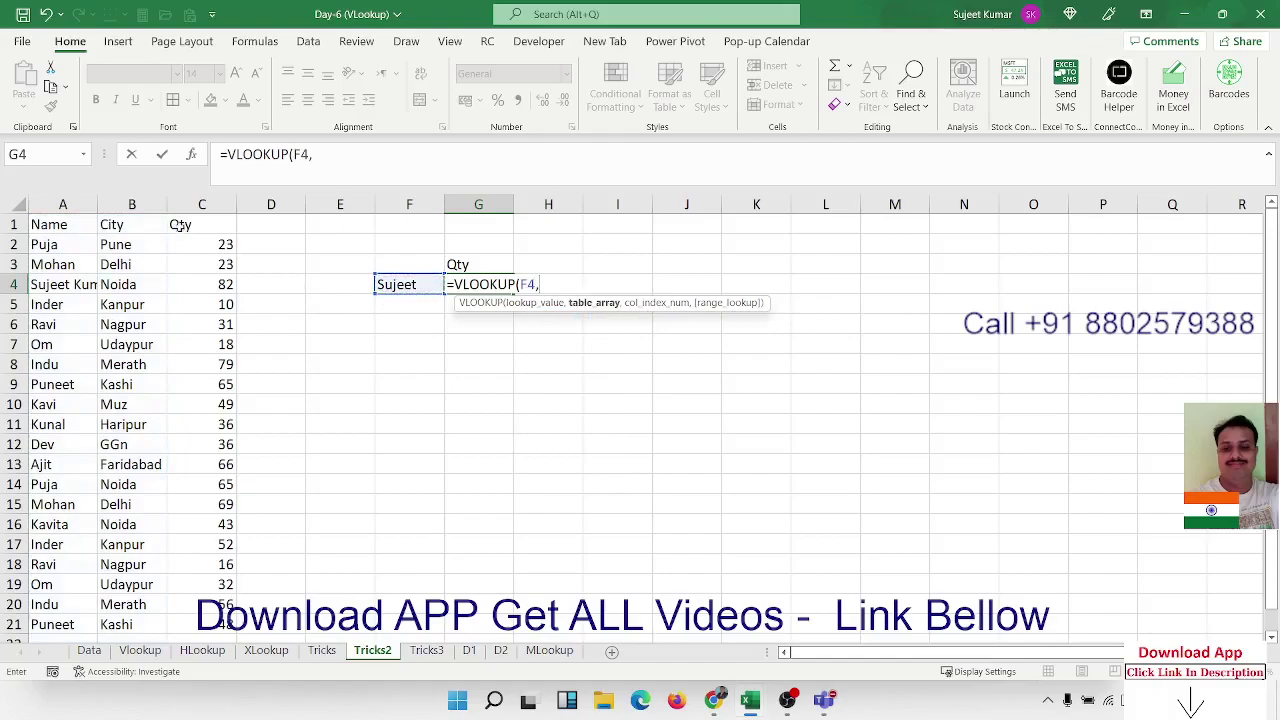
left_click(67, 210)
left_click_drag(70, 216, 199, 229)
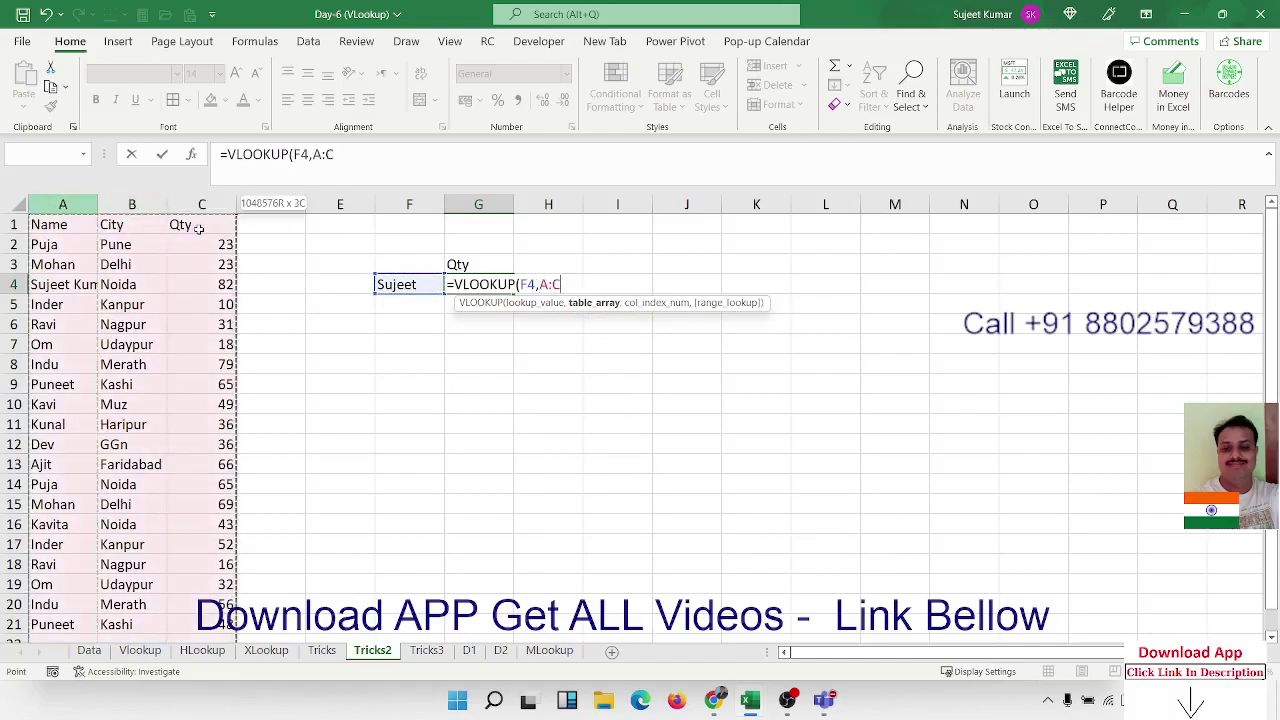
type(",3,0")
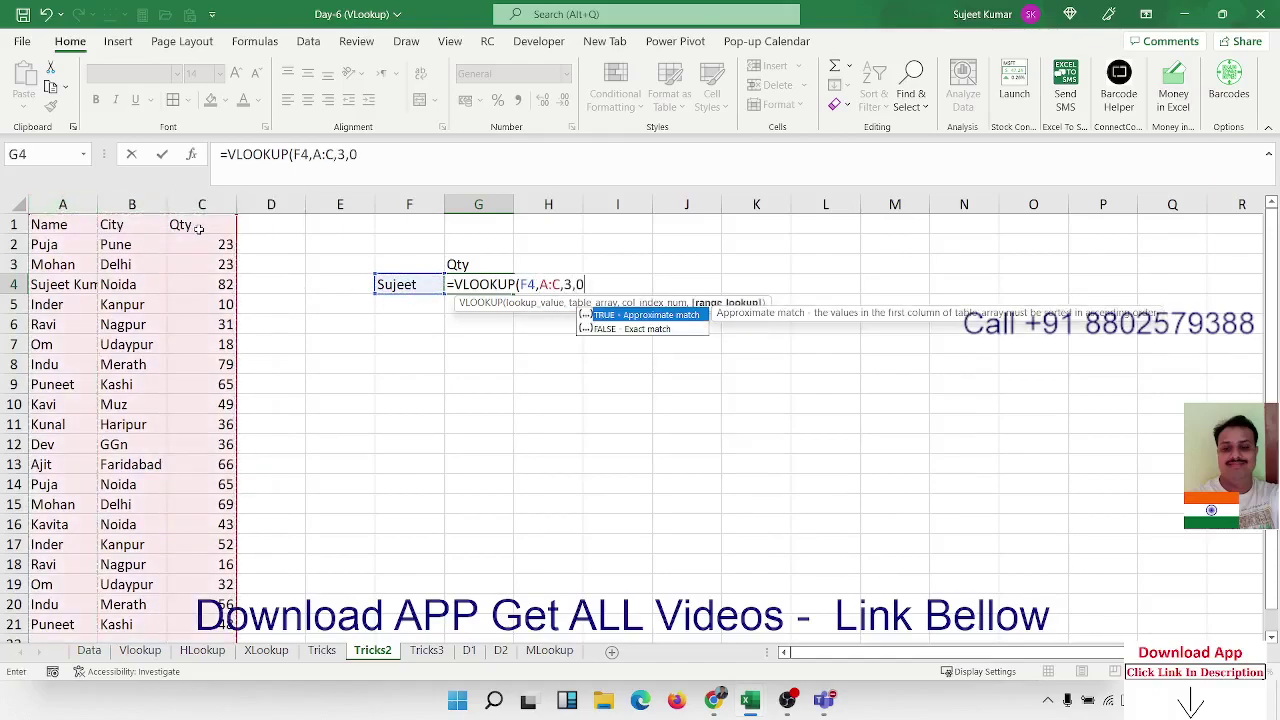
key("Return")
key("Up")
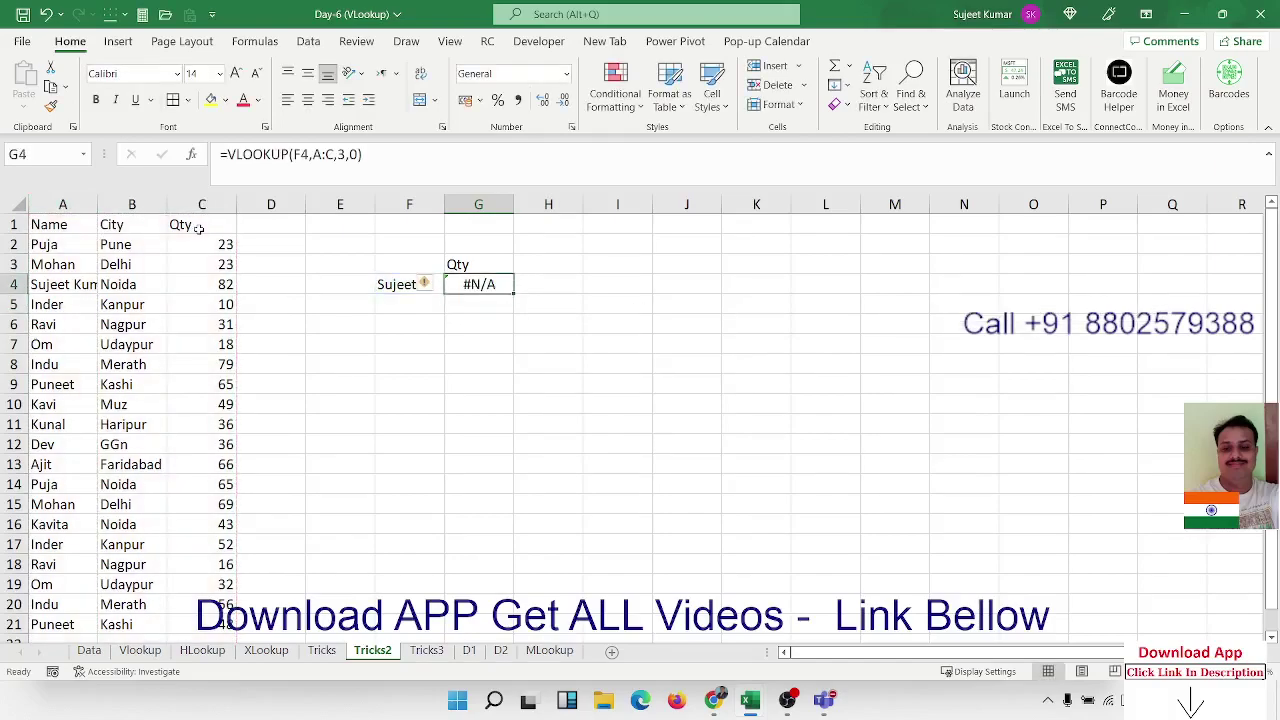
left_click(463, 364)
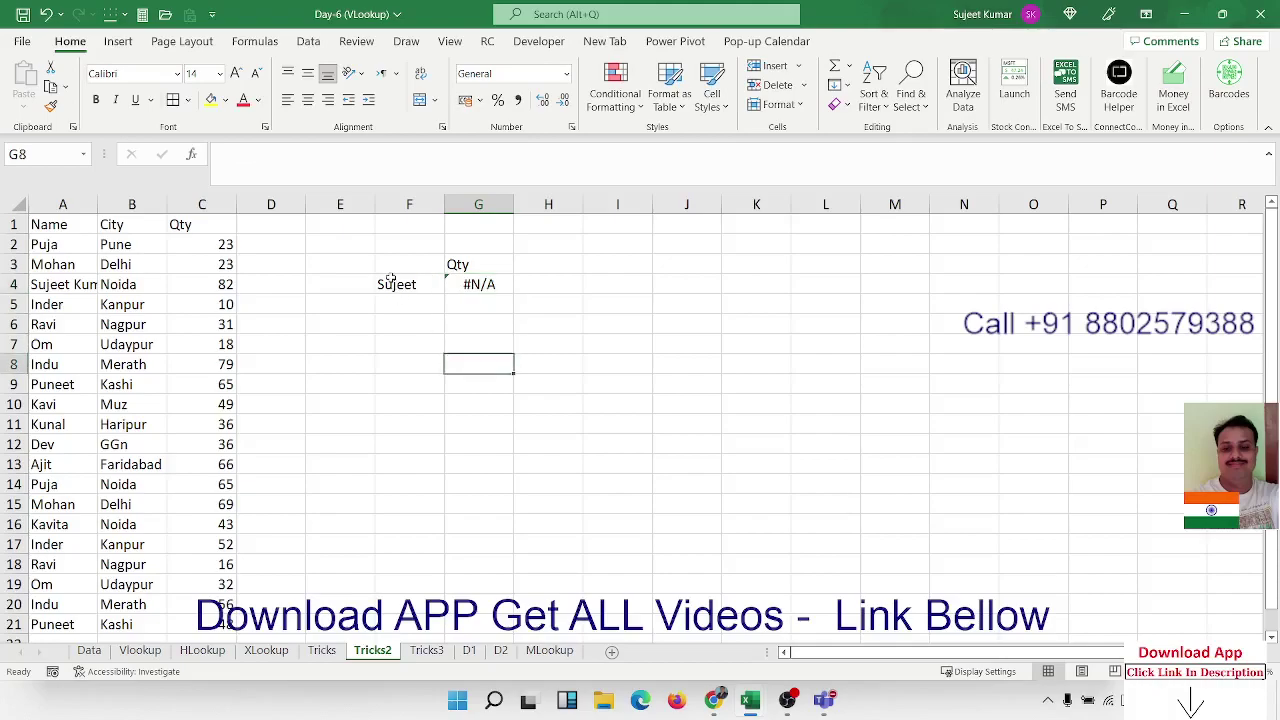
double_click(391, 282)
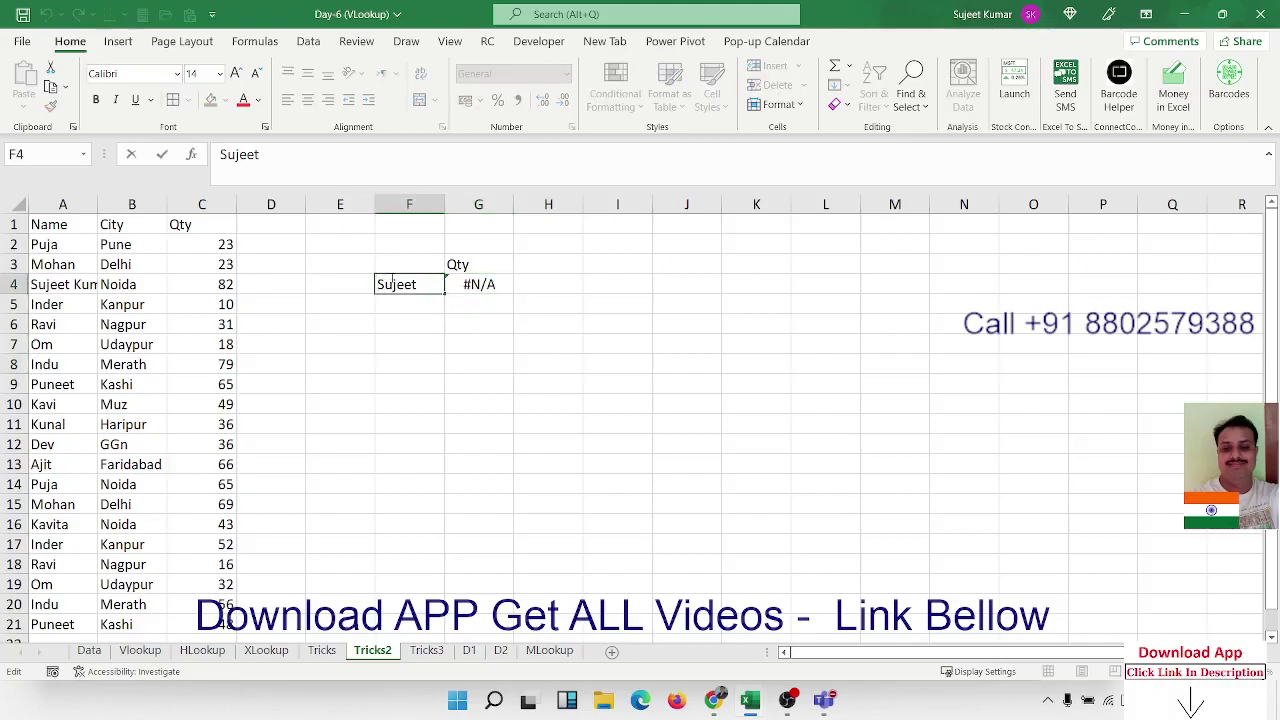
Wrap F4's name in asterisks so G4 returns 82.
type("*")
key("Return")
left_click(390, 279)
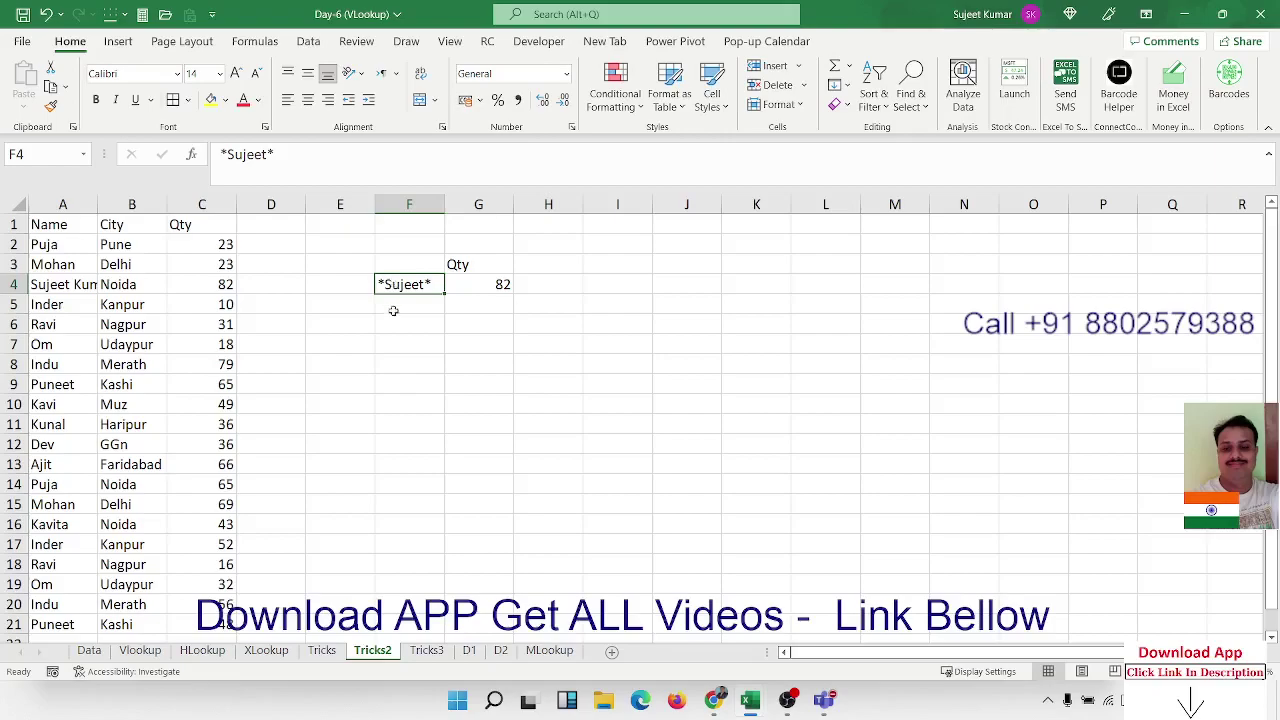
left_click(394, 311)
key("Up")
Enter the trailing-wildcard name Sujeet* in F5.
key("Return")
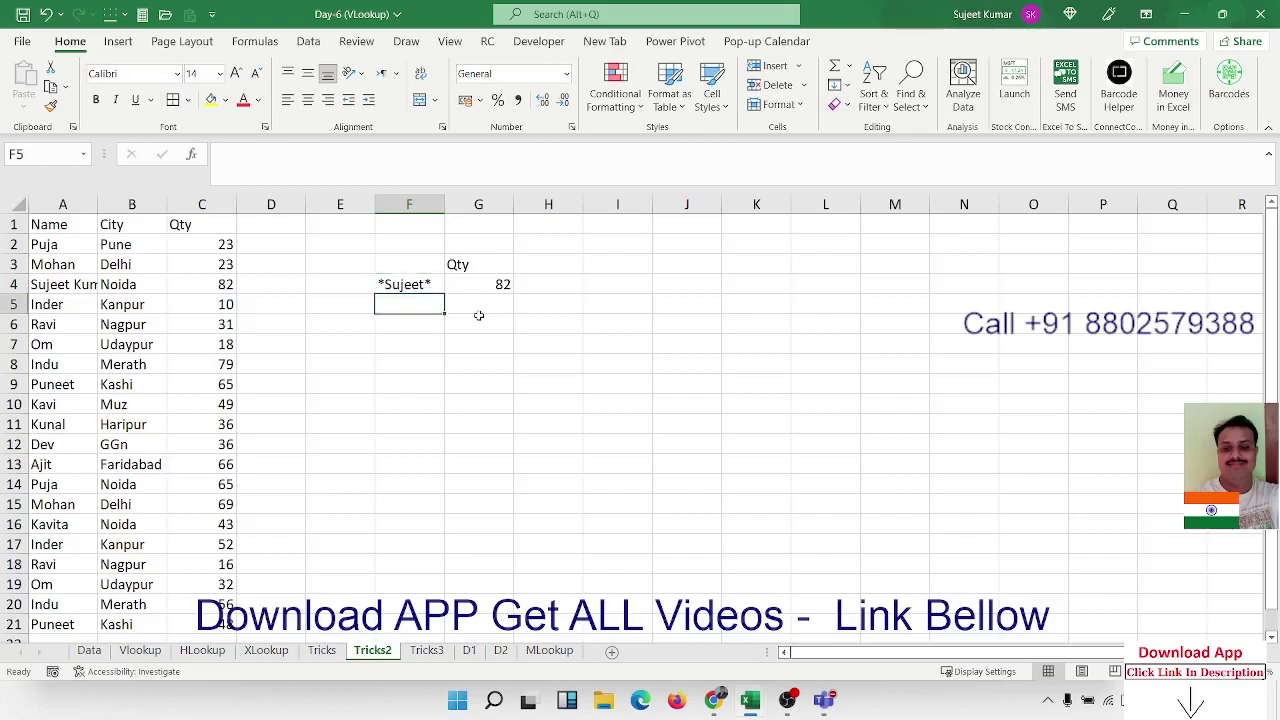
type("Sujee")
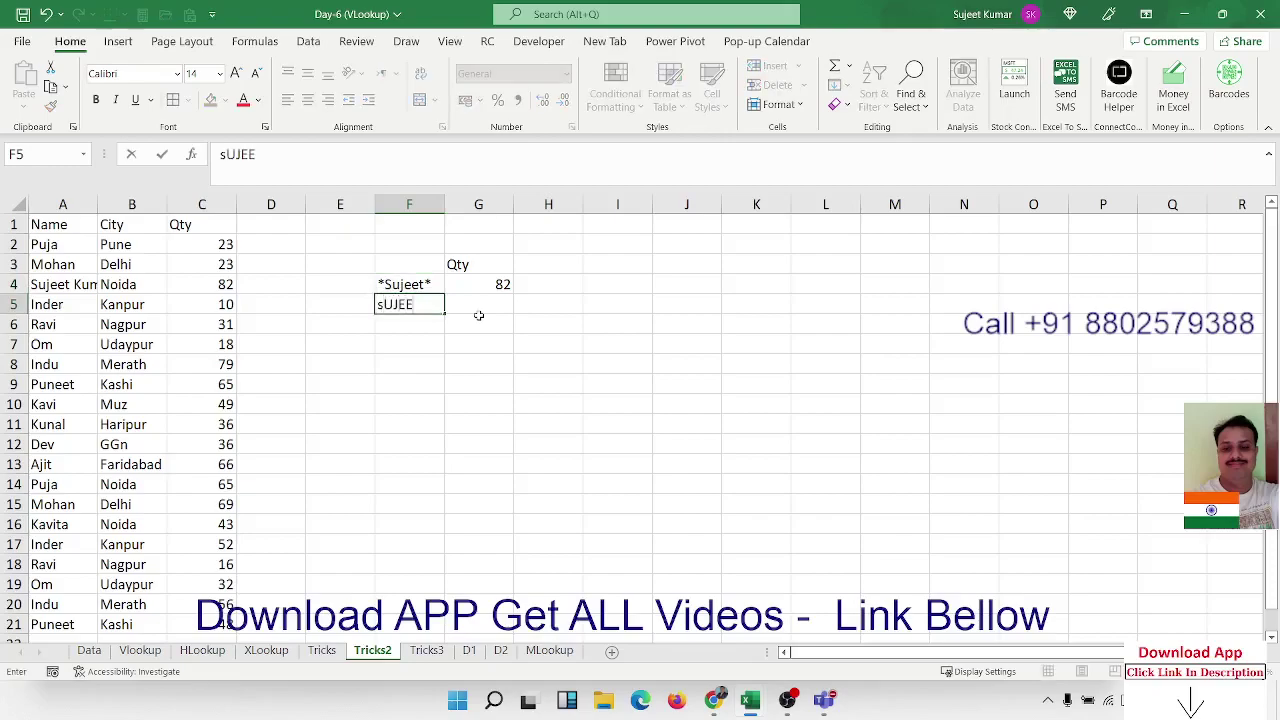
type("t")
type("*")
key("Return")
key("Up")
key("Right")
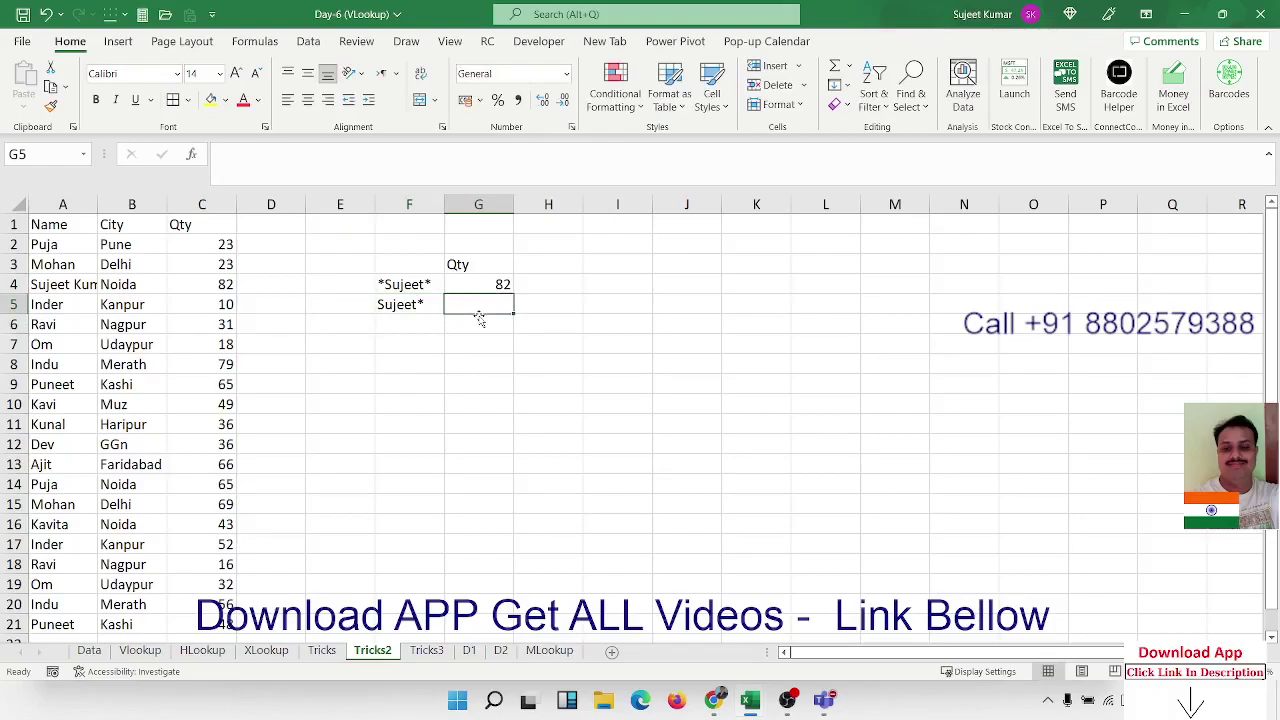
key("Left")
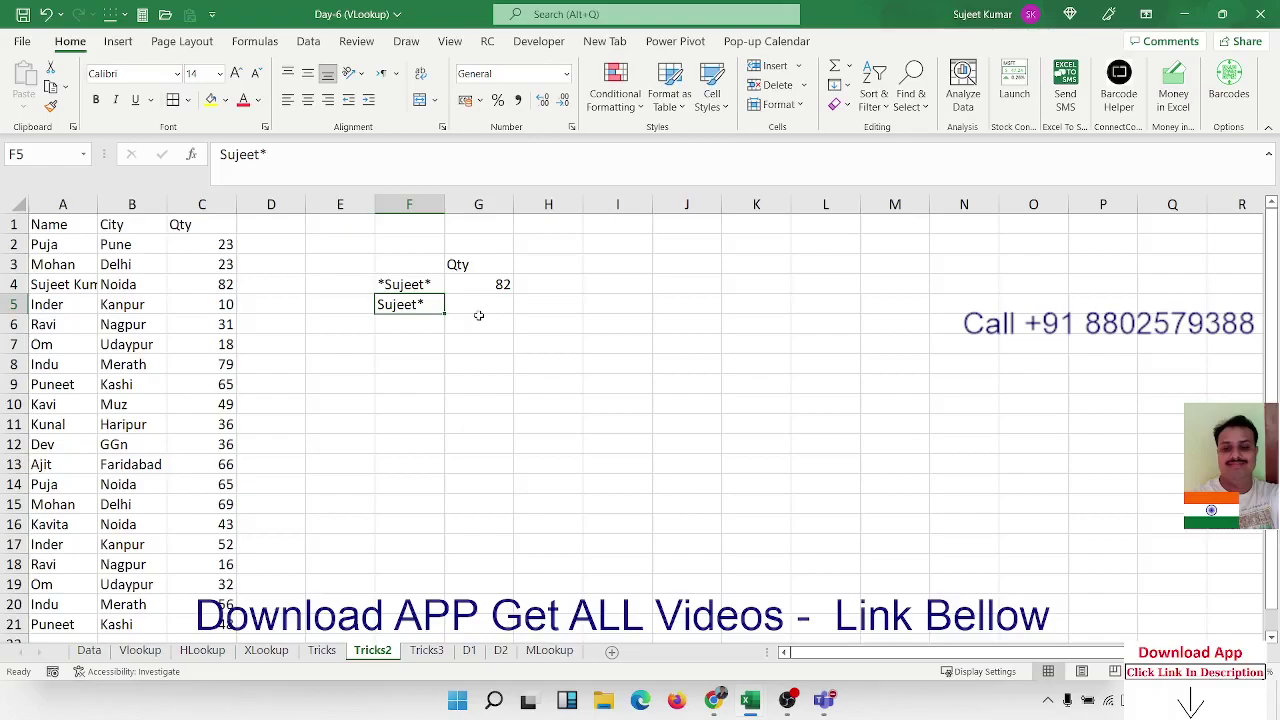
Enter the leading-wildcard name *Sujeet in F6 and review the F4:F6 criteria.
key("Return")
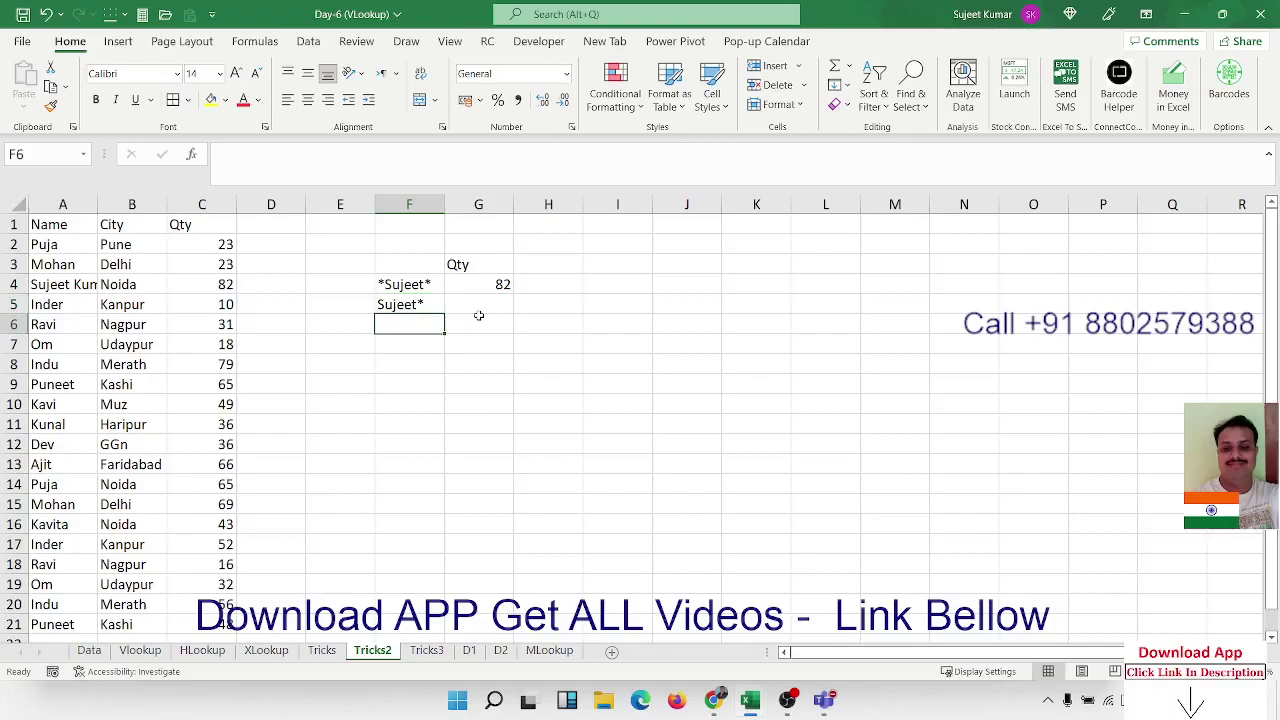
type("*Sujeet*")
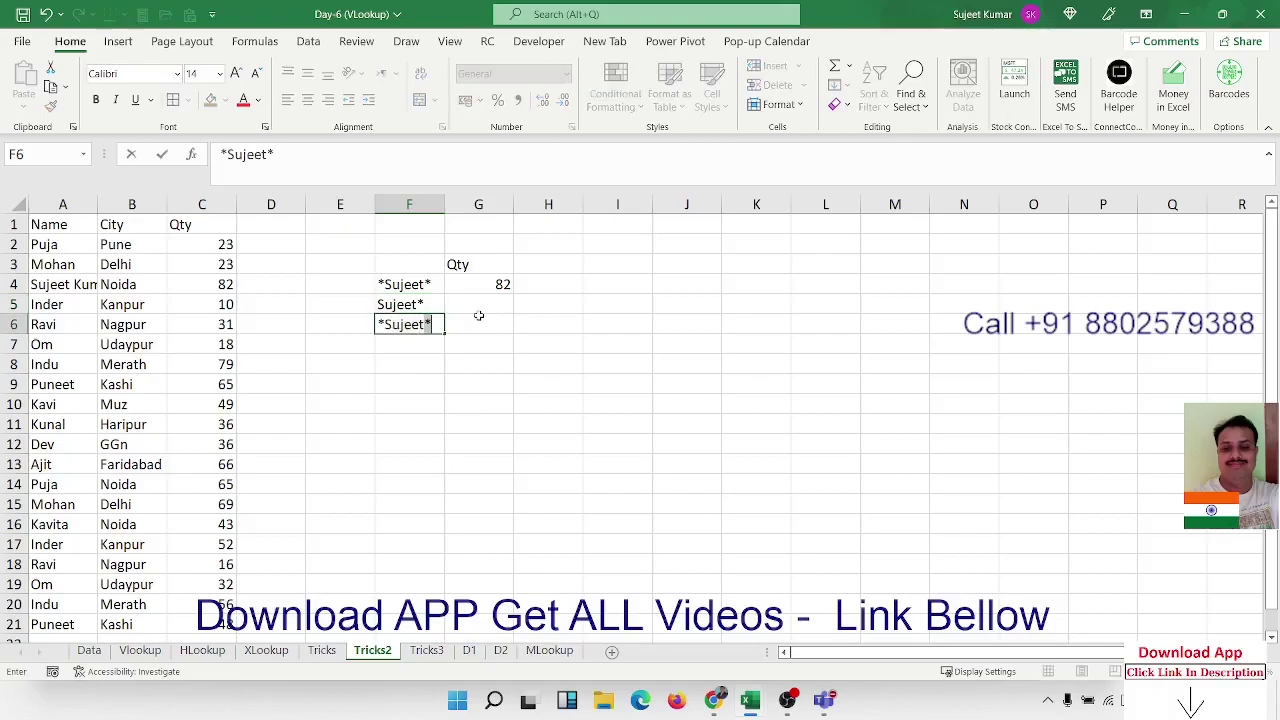
key("BackSpace")
key("Return")
key("Up")
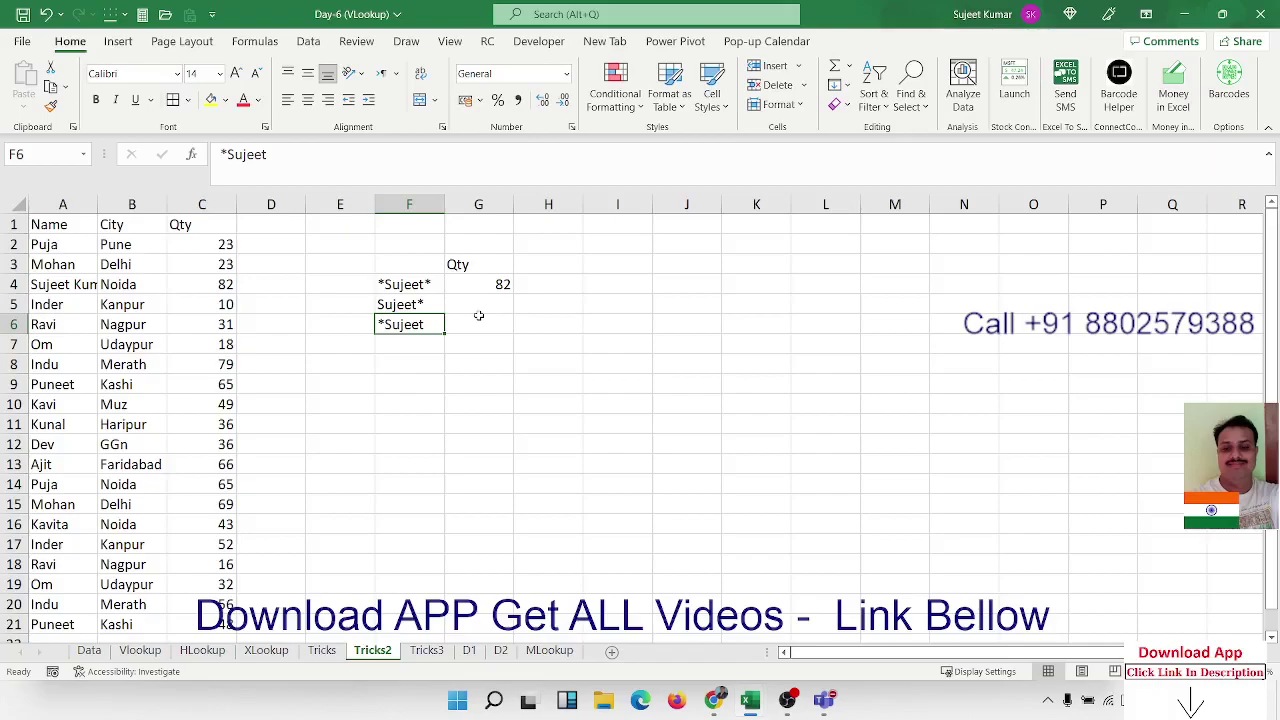
key("Up")
key("Up")
key("Down")
key("Down")
key("Up")
key("Up")
key("Up")
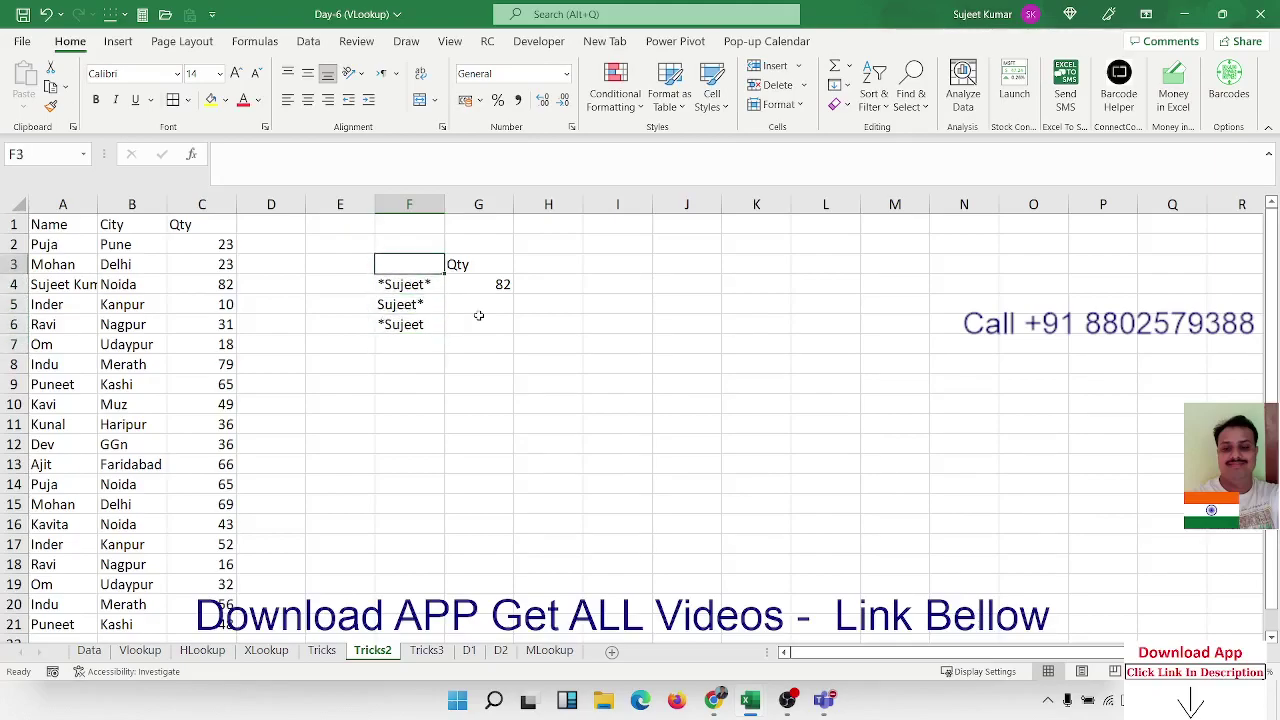
key("Down")
key("Down")
key("Down")
key("Down")
key("Down")
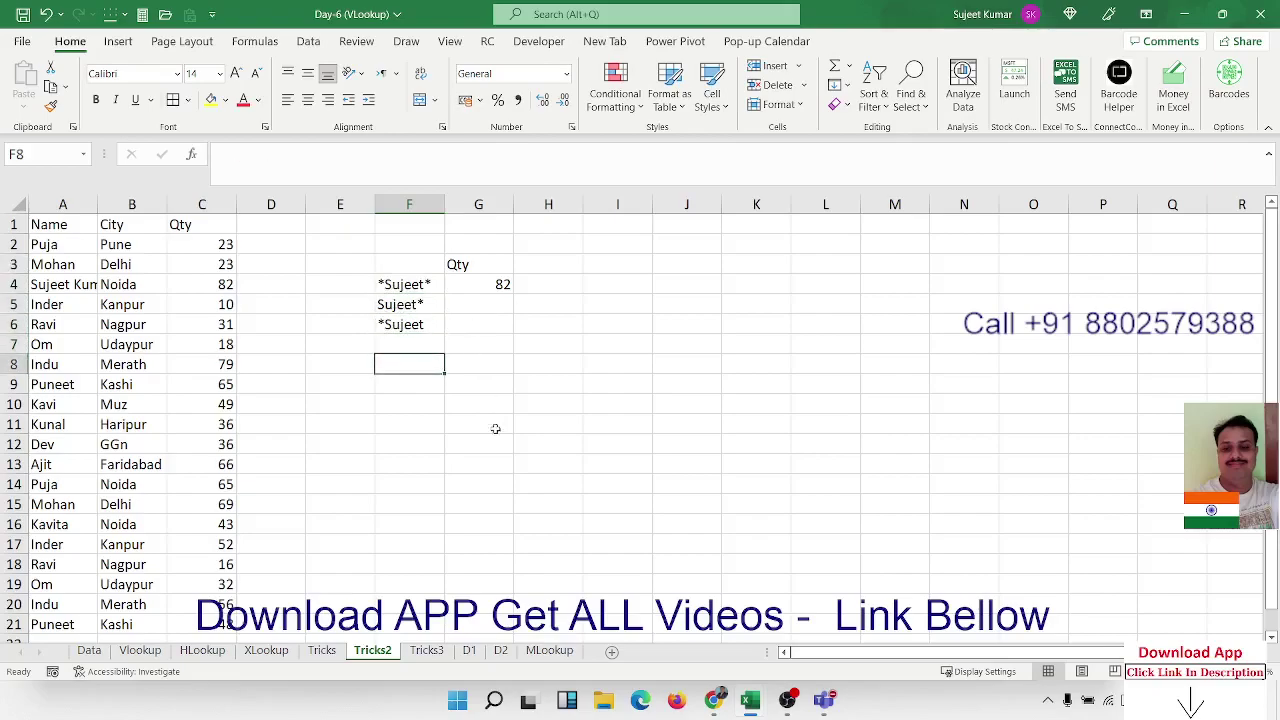
Insert a blank sheet after Tricks3 and name its tab Trick4.
left_click(438, 653)
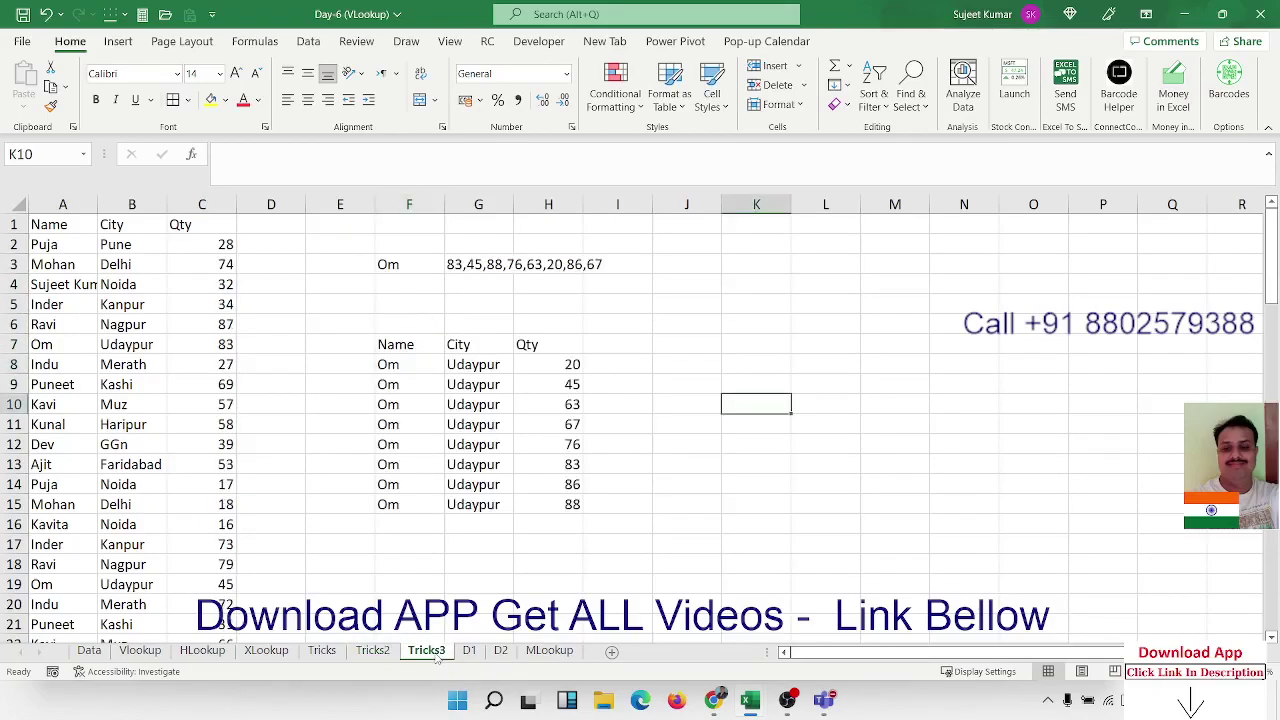
left_click(375, 651)
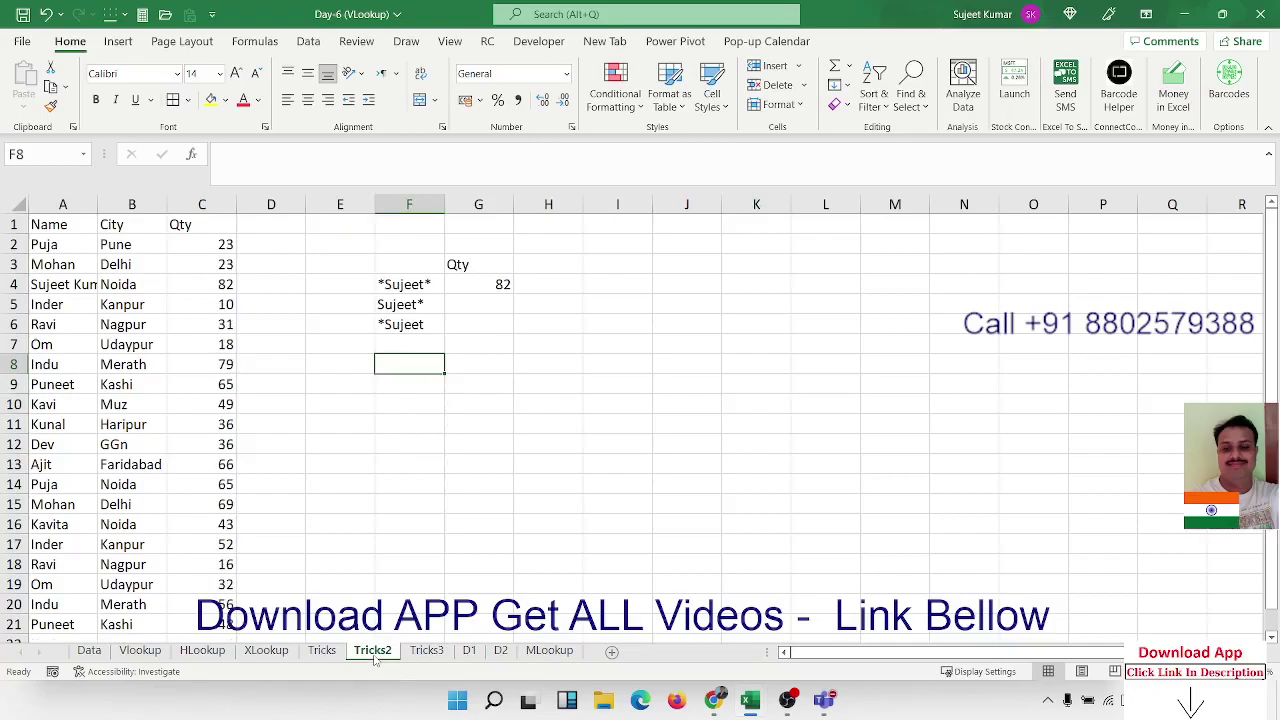
left_click(425, 651)
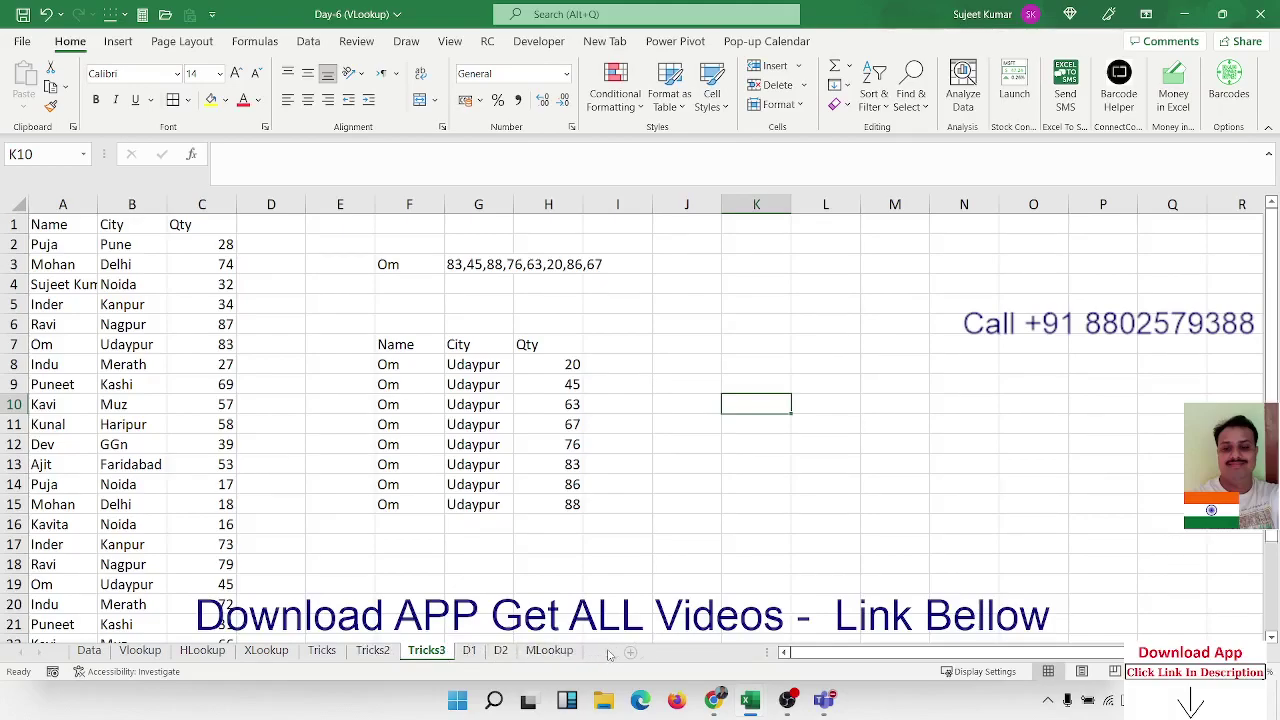
left_click(612, 651)
left_click(438, 652)
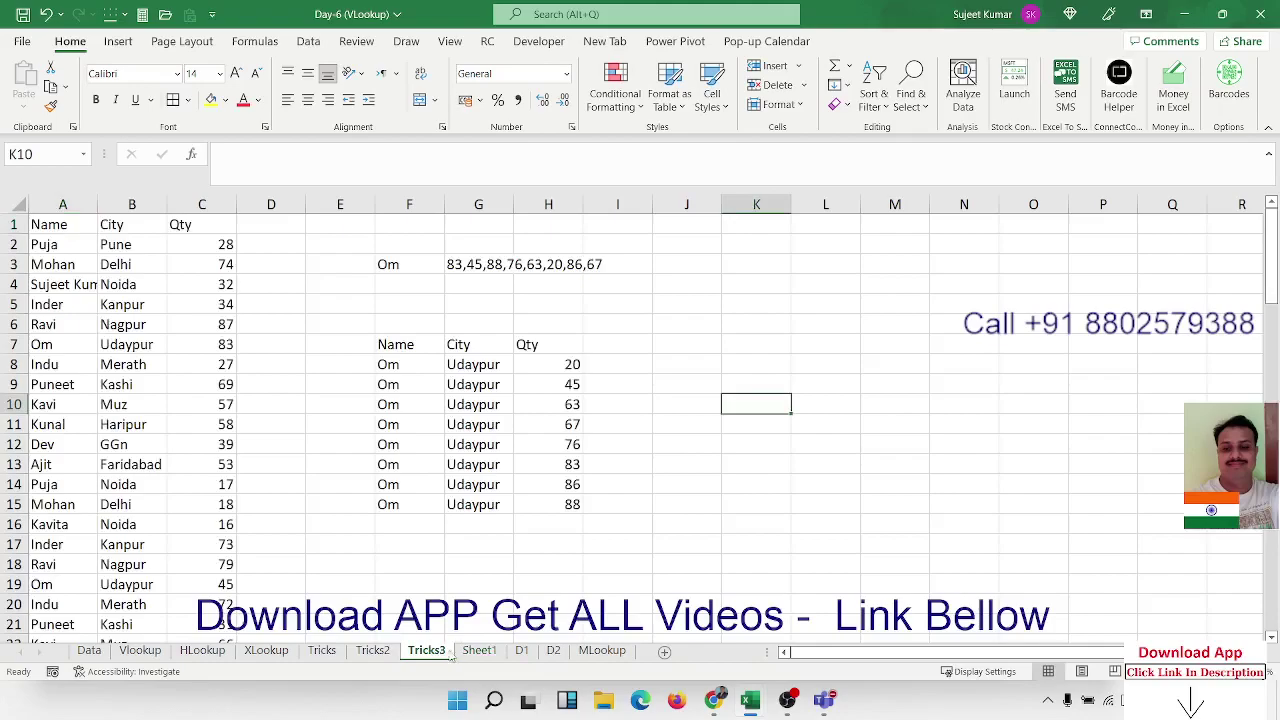
left_click(472, 652)
double_click(470, 651)
type("T")
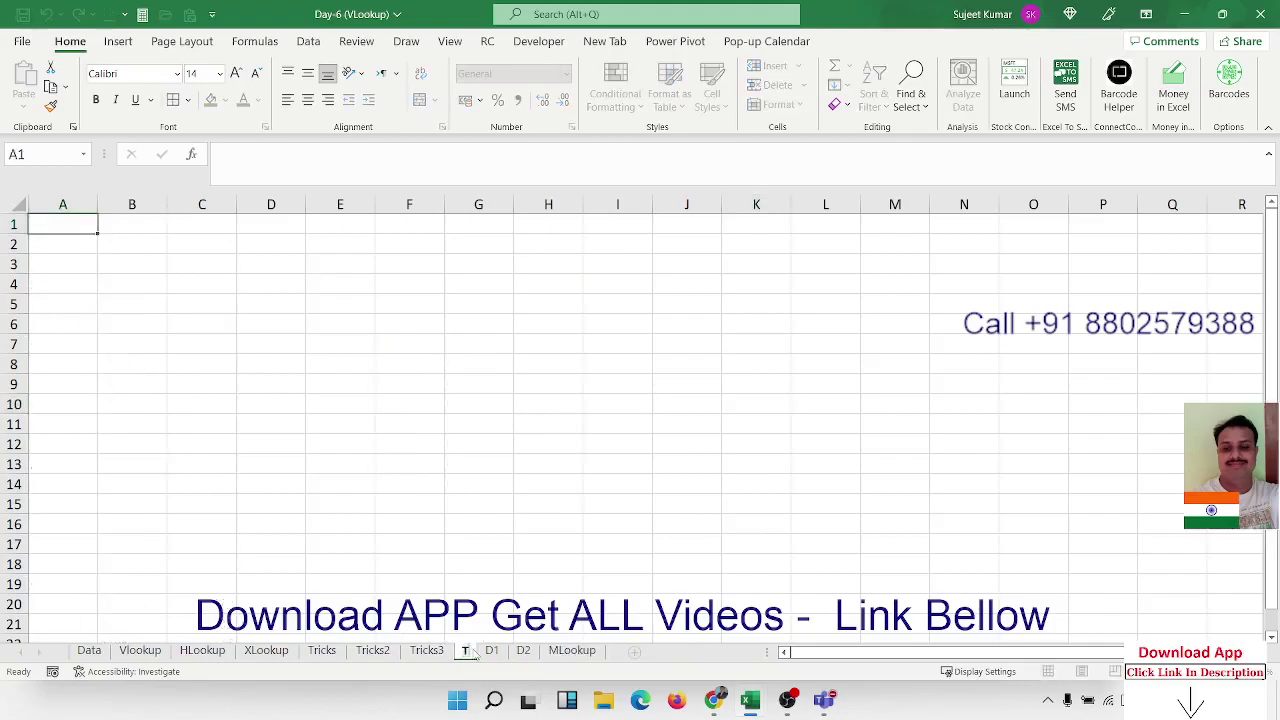
type("ric")
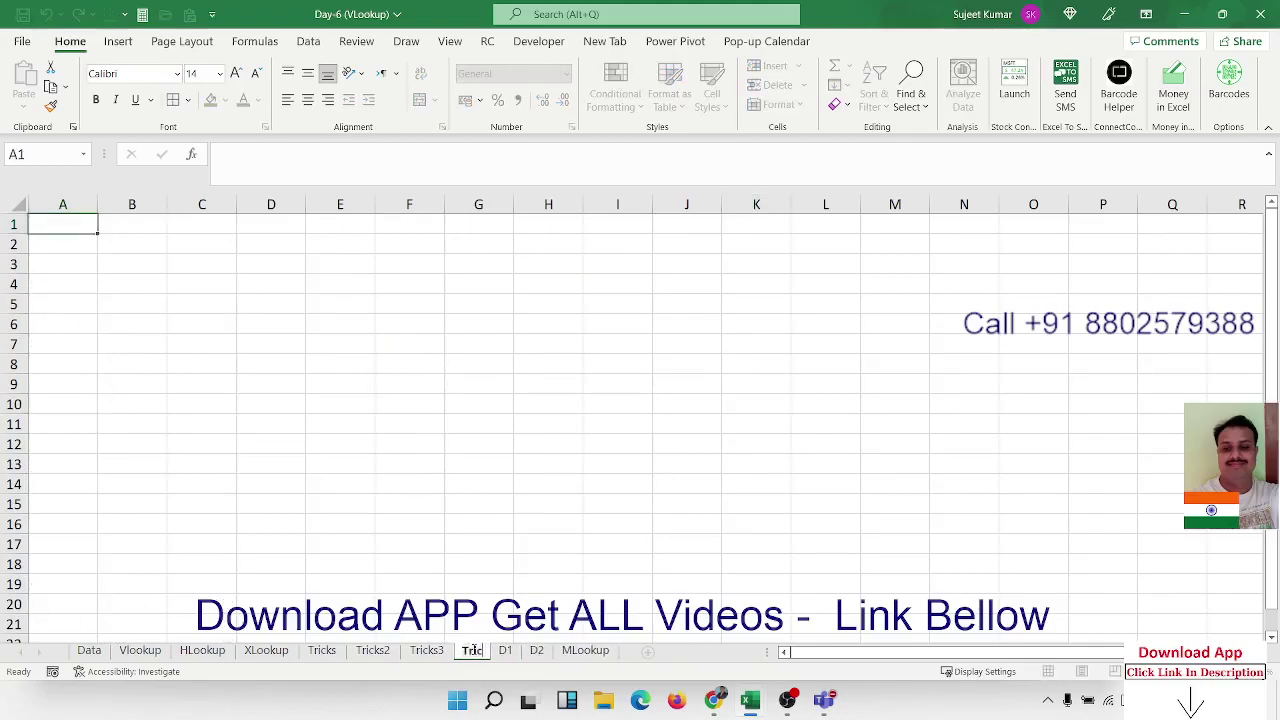
type("k4")
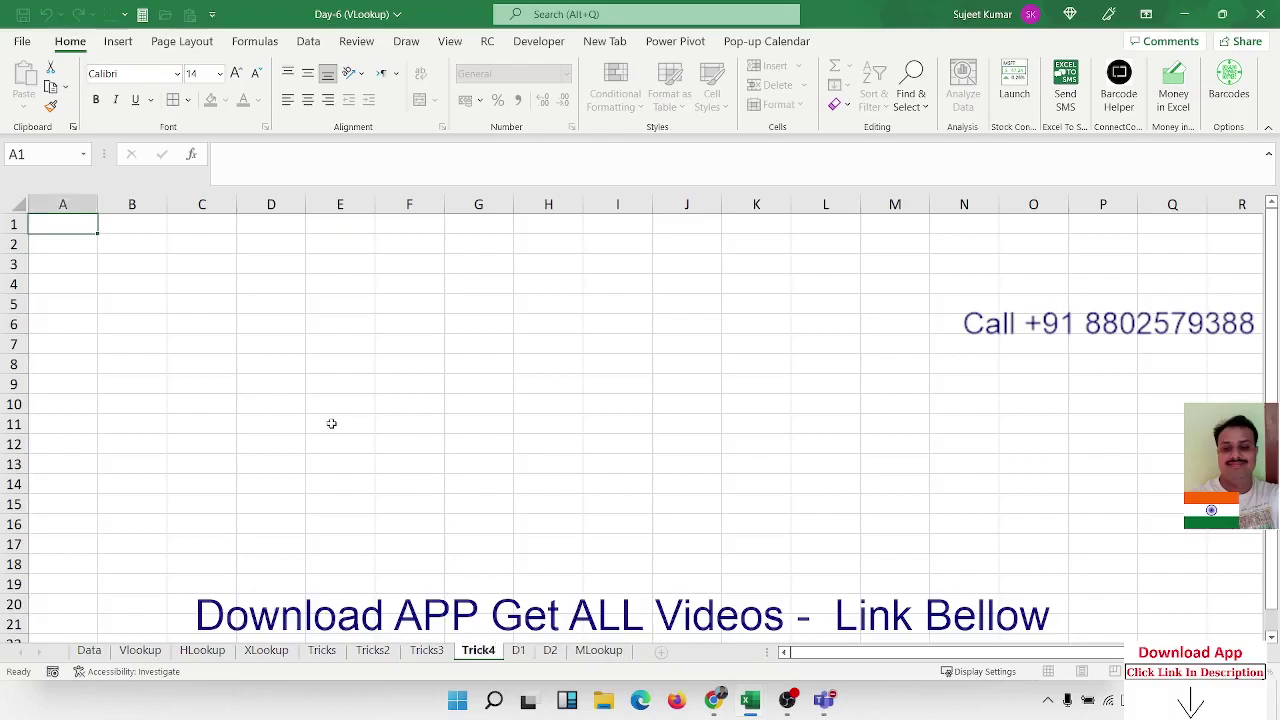
Put the heading Sales in A1 of Trick4.
left_click(332, 424)
left_click(81, 241)
left_click(75, 231)
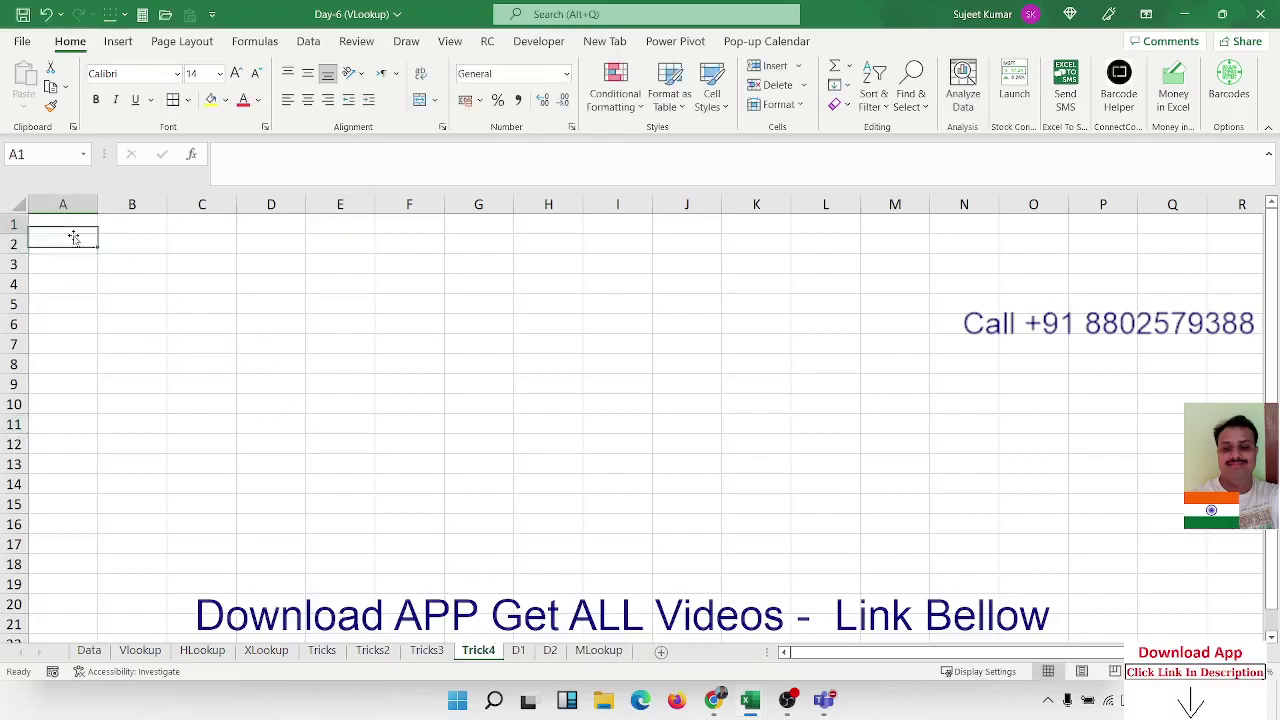
type("Sales")
key("Return")
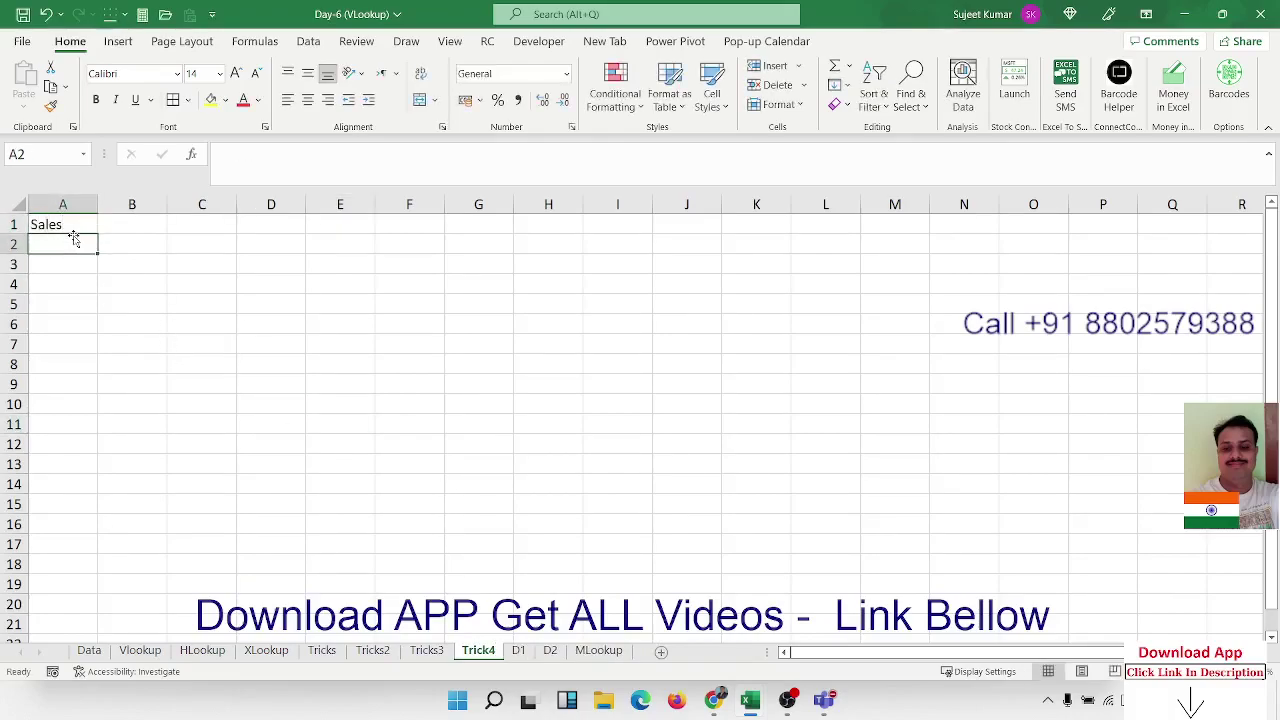
Fill A2:A22 with =RANDBETWEEN(10,90).
type("=ra")
key("Down")
key("Tab")
type("10")
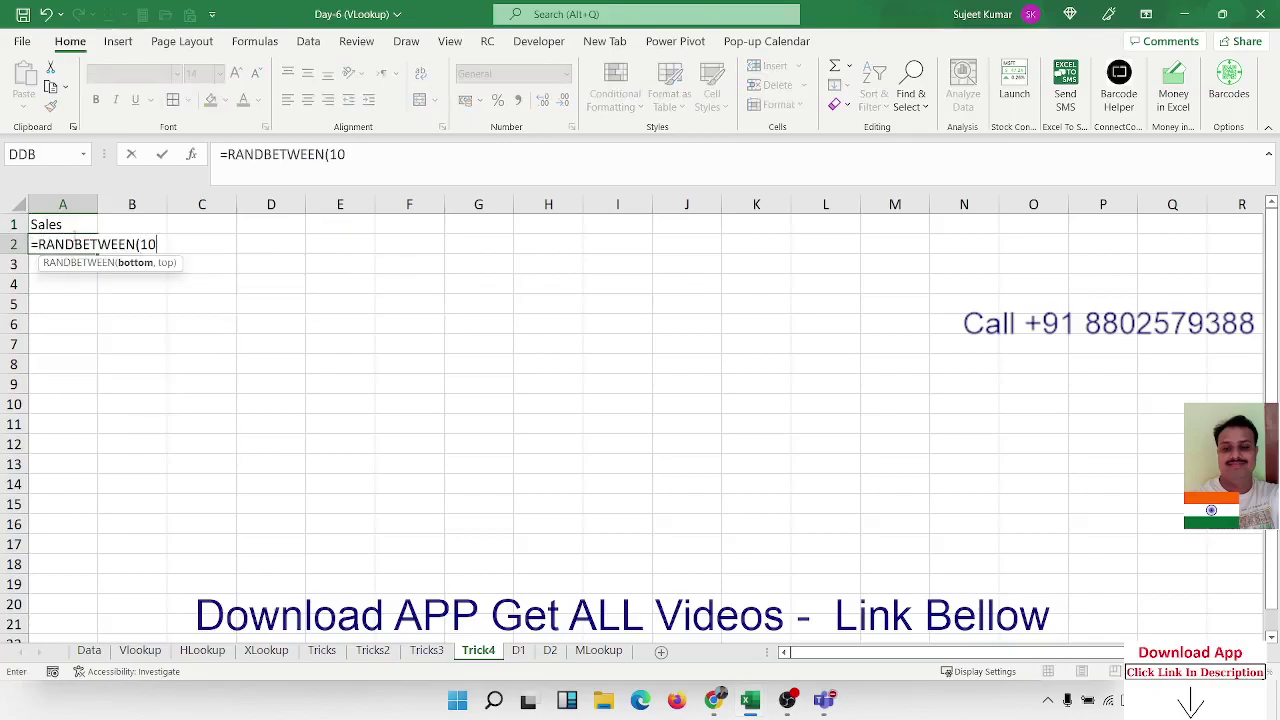
type(",90)")
key("Return")
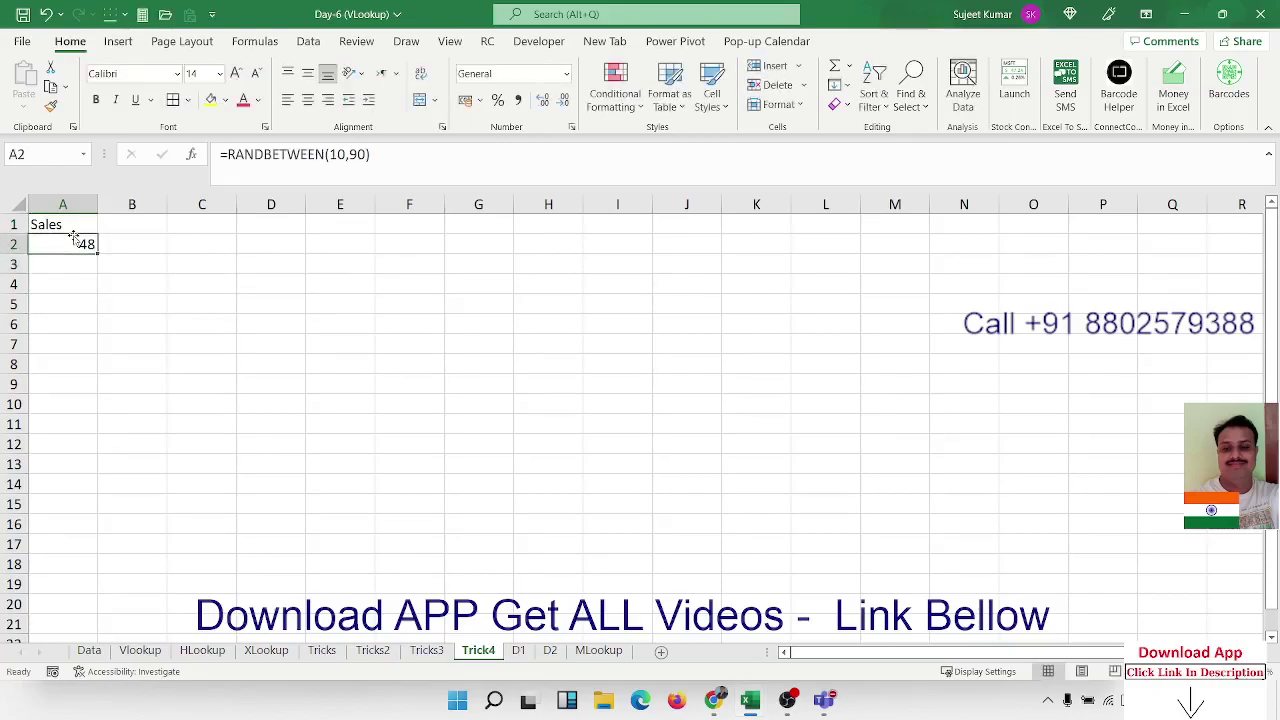
left_click_drag(75, 244, 73, 235)
scroll(73, 235, "down", 7)
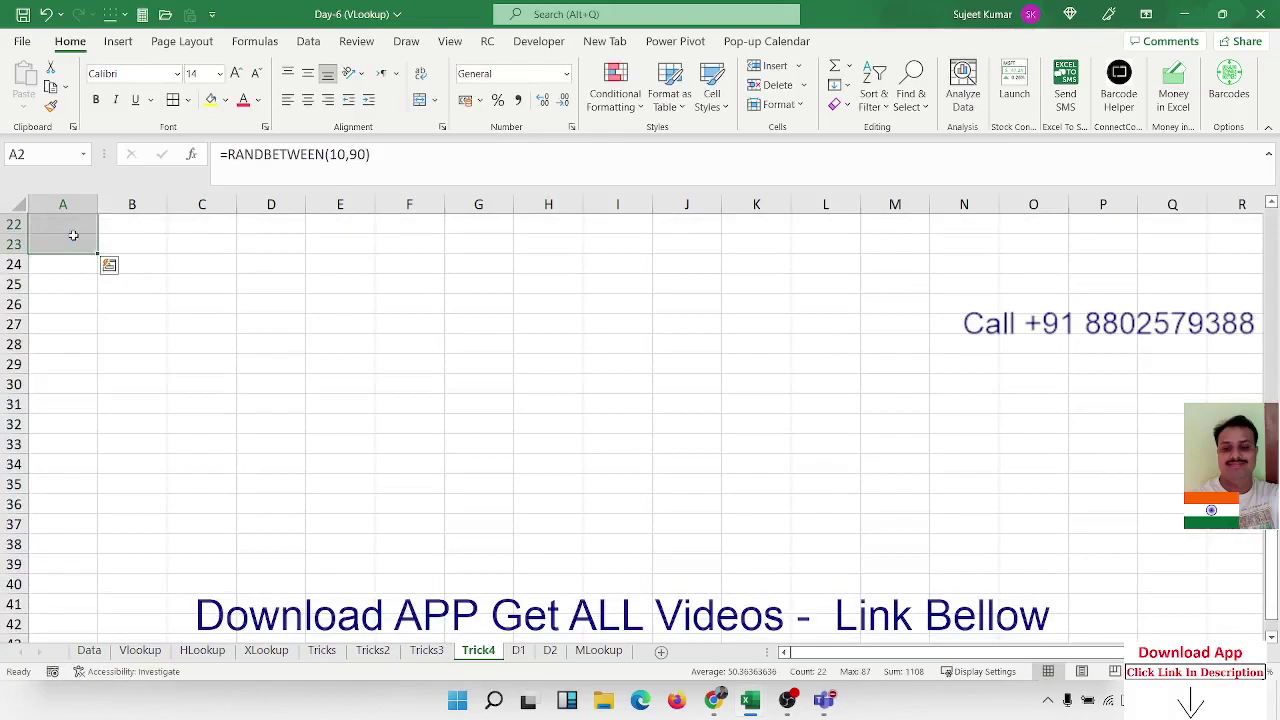
key("ctrl+Return")
Copy A2:A22 and paste it back as static values.
key("ctrl+c")
scroll(74, 237, "up", 7)
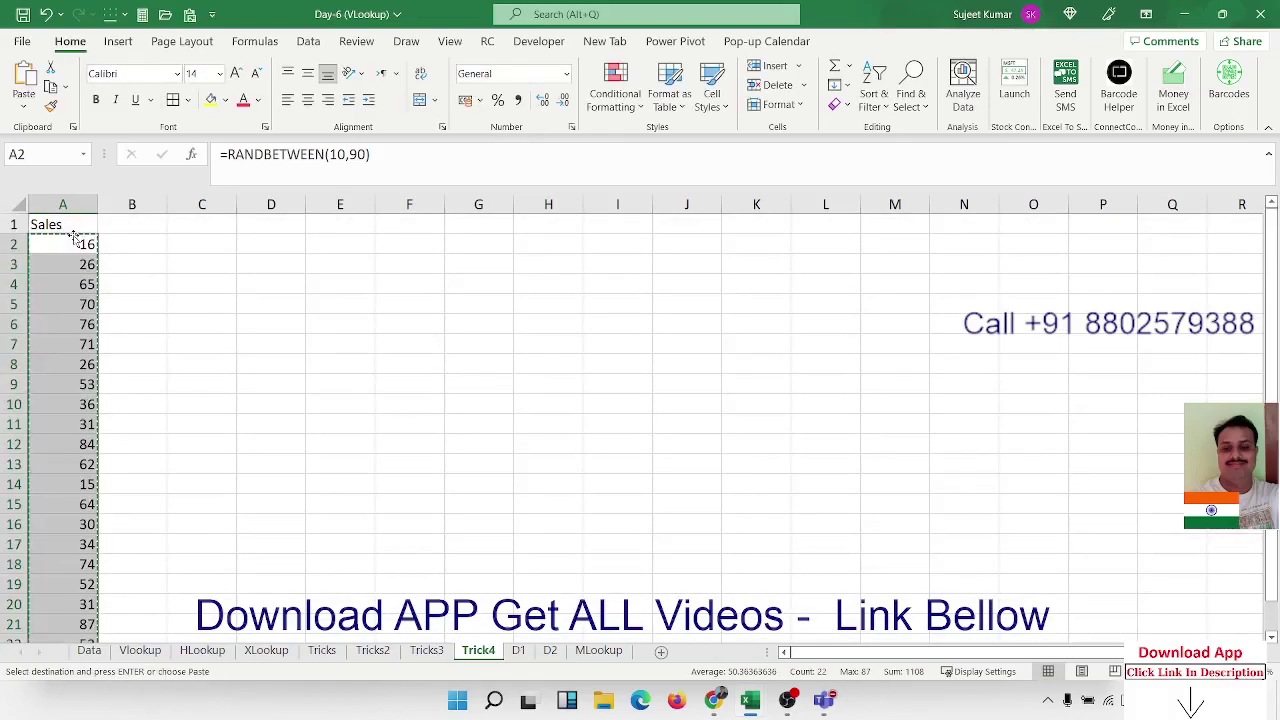
left_click(23, 105)
left_click(21, 233)
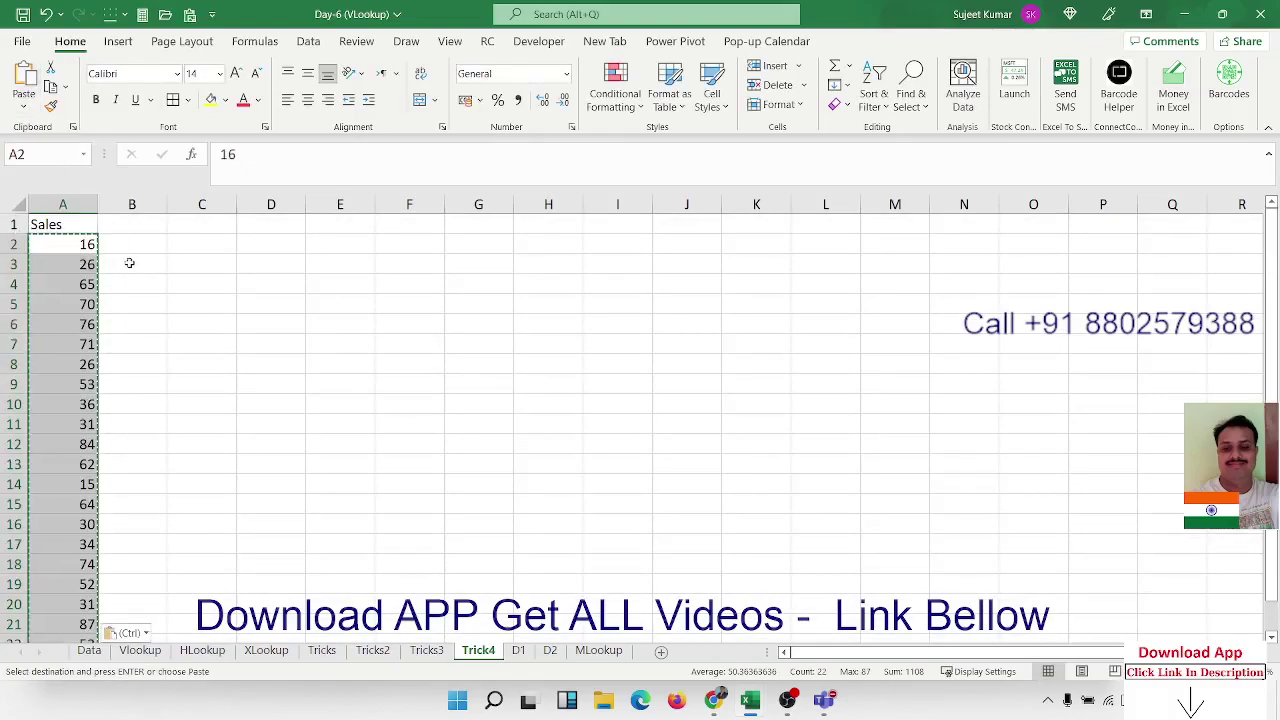
key("Escape")
left_click(262, 284)
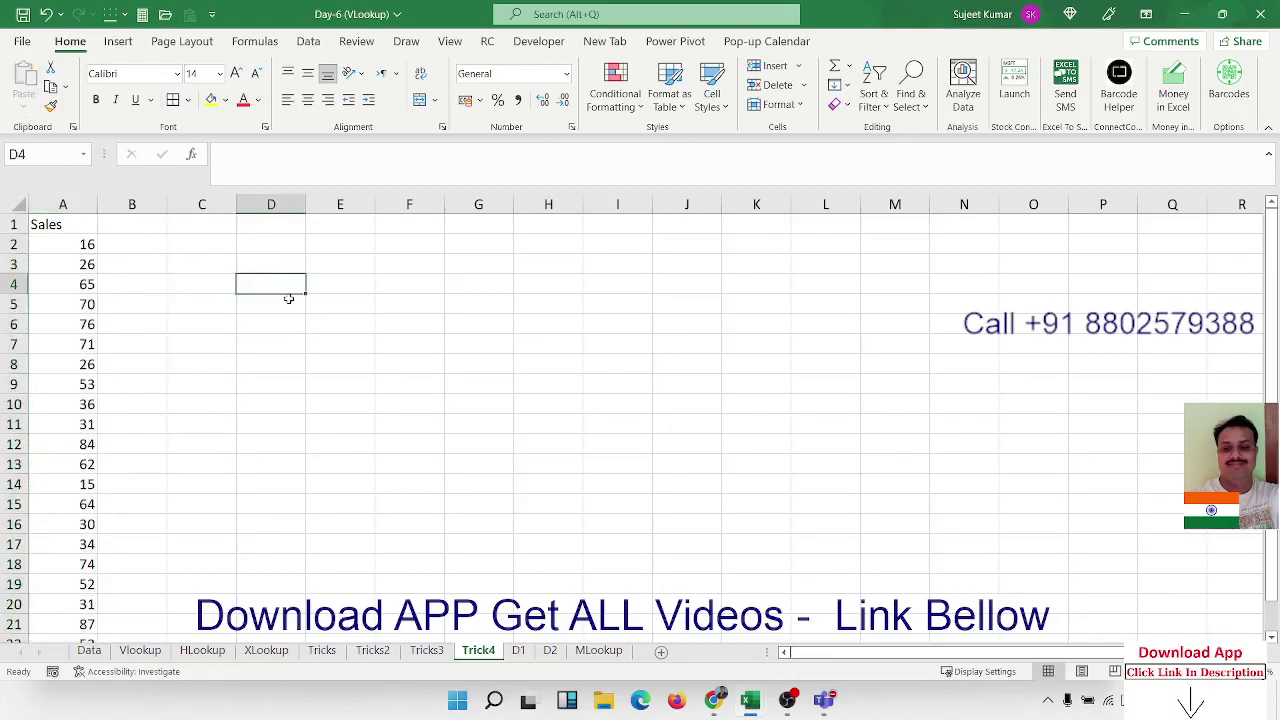
key("Up")
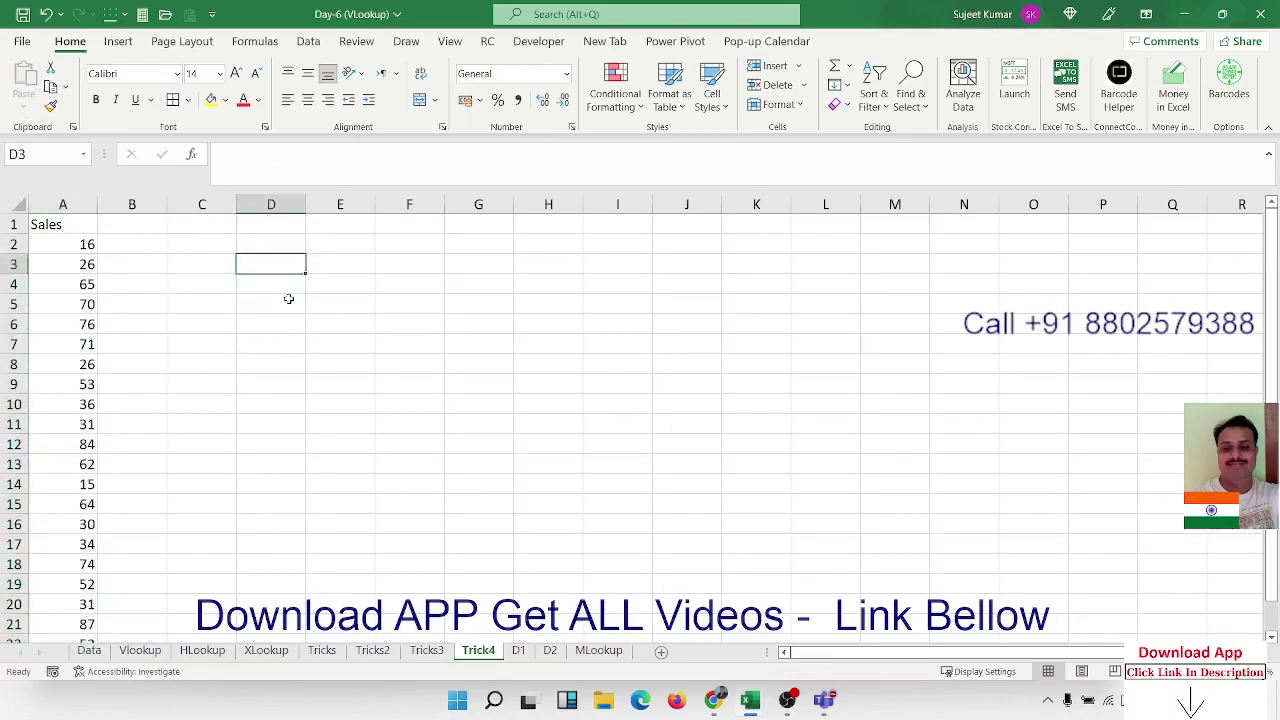
Add the first slab row 0-40 → 500 in D3:E3 and the heading inc in B1.
type("0-40")
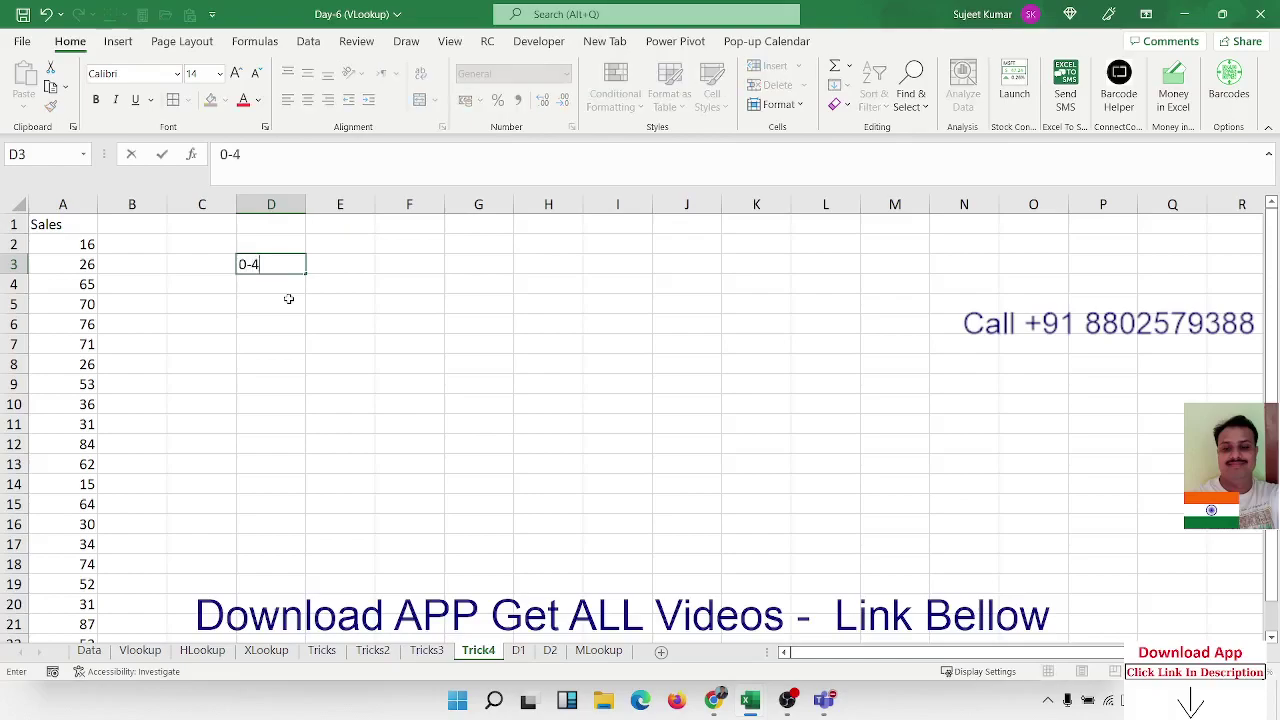
key("Tab")
type("500")
key("Left")
key("Left")
key("Up")
key("Up")
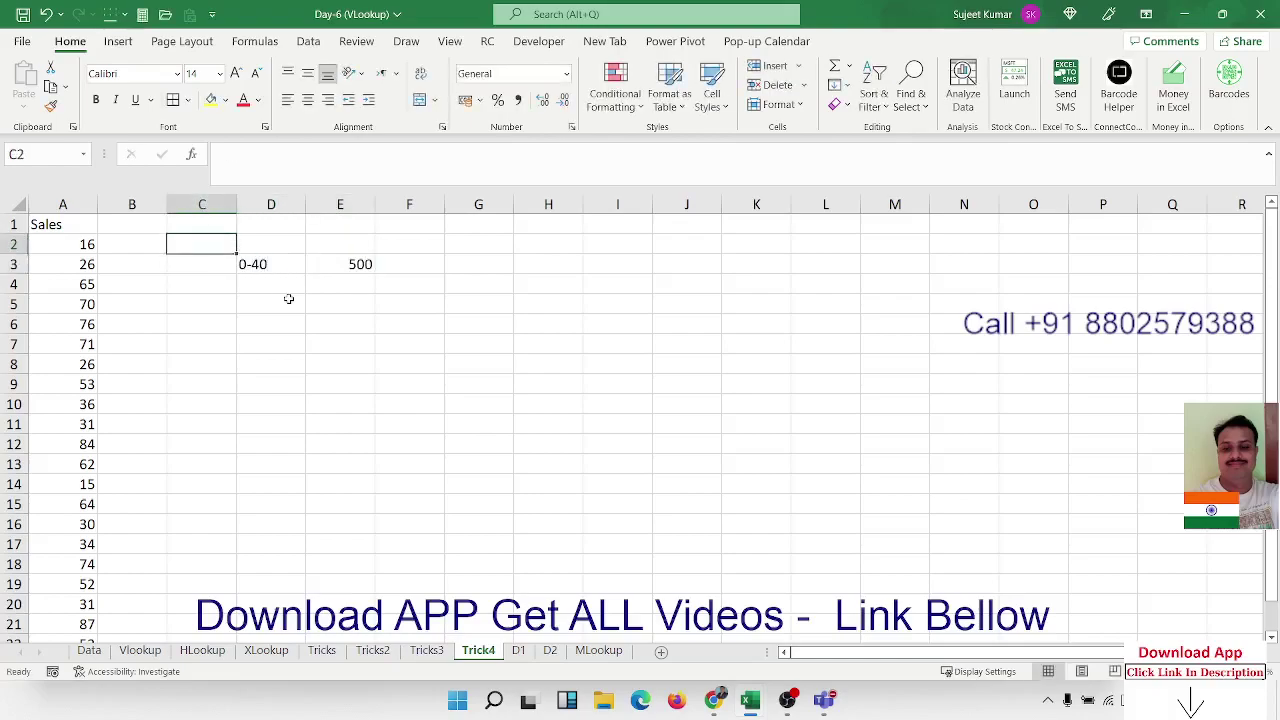
key("Left")
type("inc")
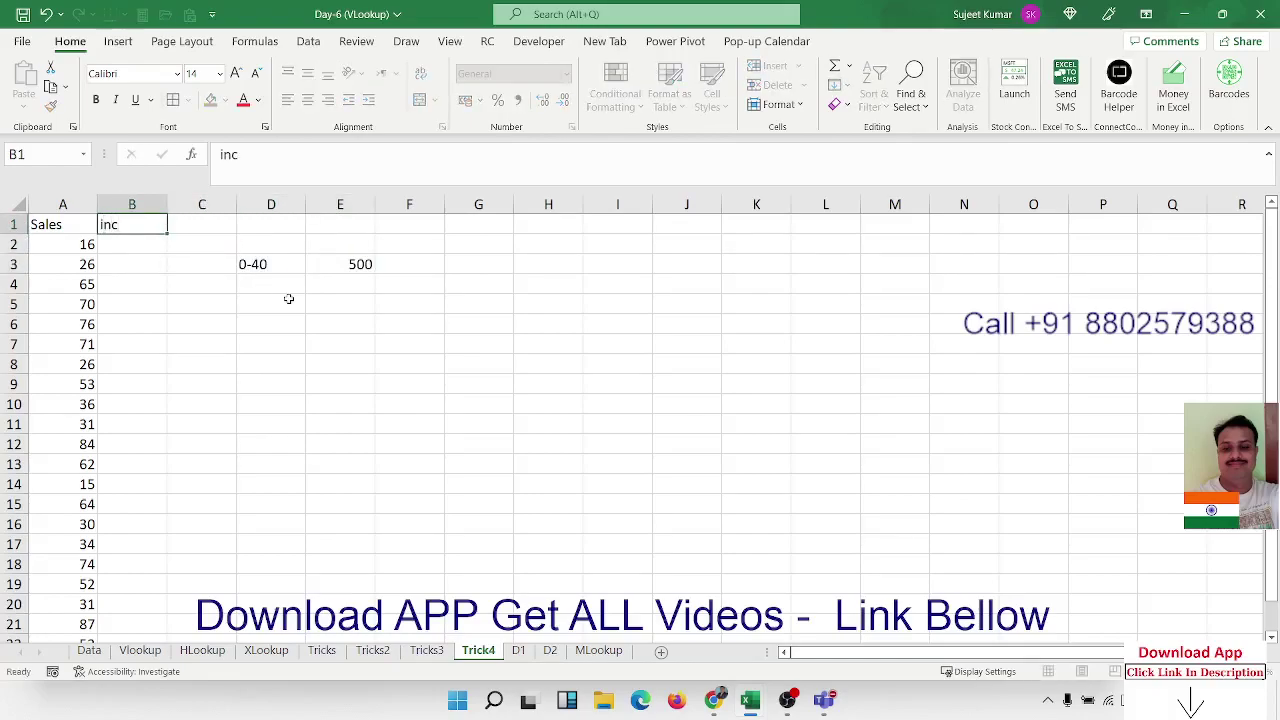
key("Tab")
key("Tab")
key("Down")
key("Down")
key("Down")
Add the remaining slabs 41-80 → 1000, 81-100 → 1500 and >100 → 2000 in D4:E6.
type("41-")
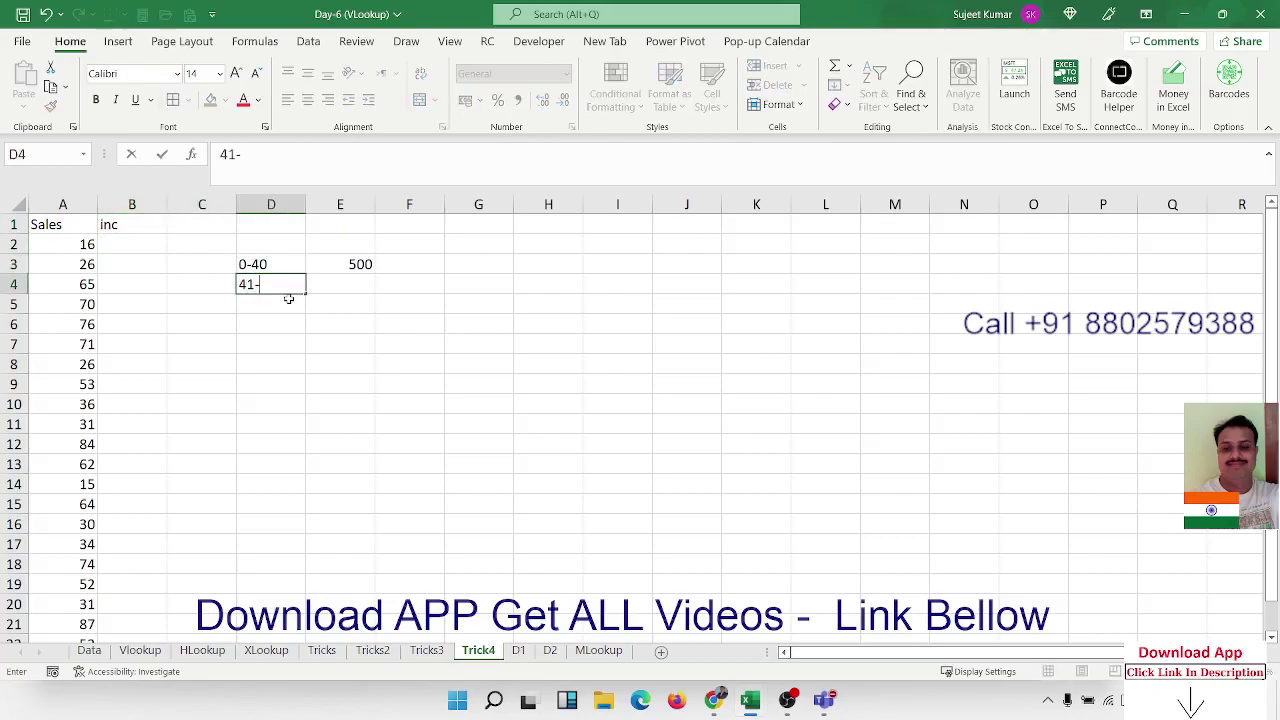
type("80")
key("Tab")
type("1000")
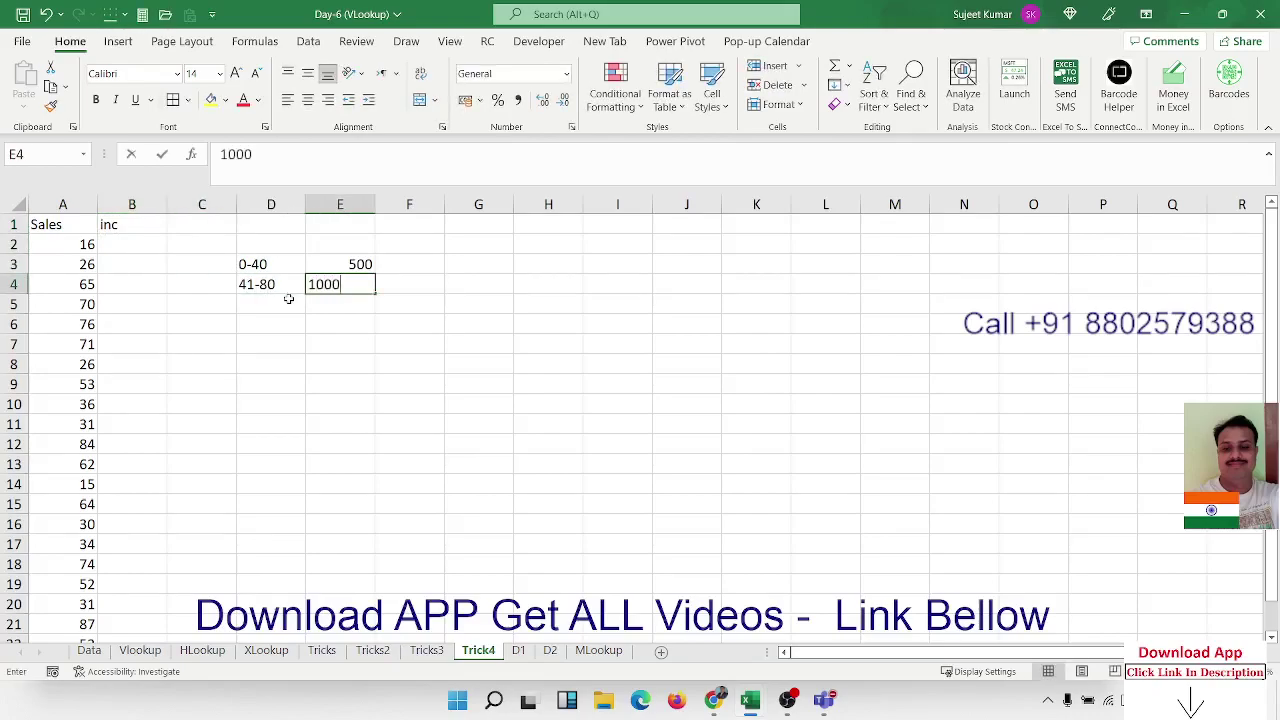
key("Return")
type("81-1")
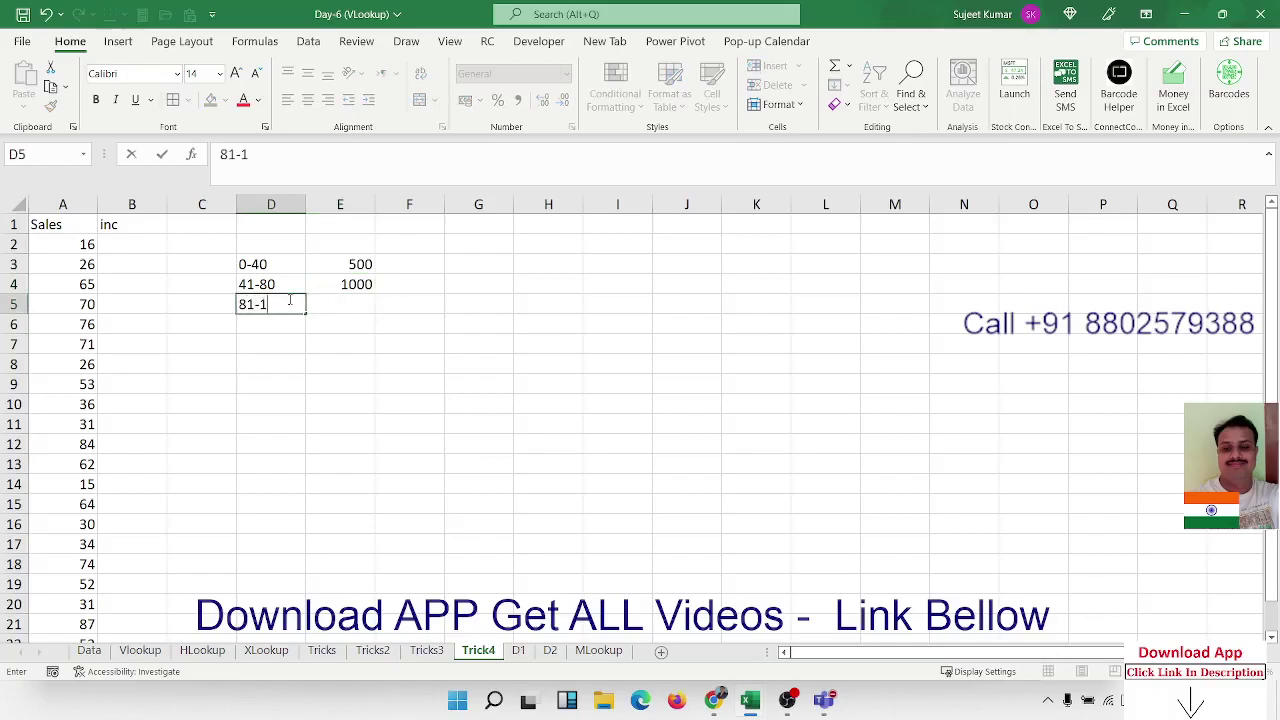
type("00")
key("Tab")
type("150")
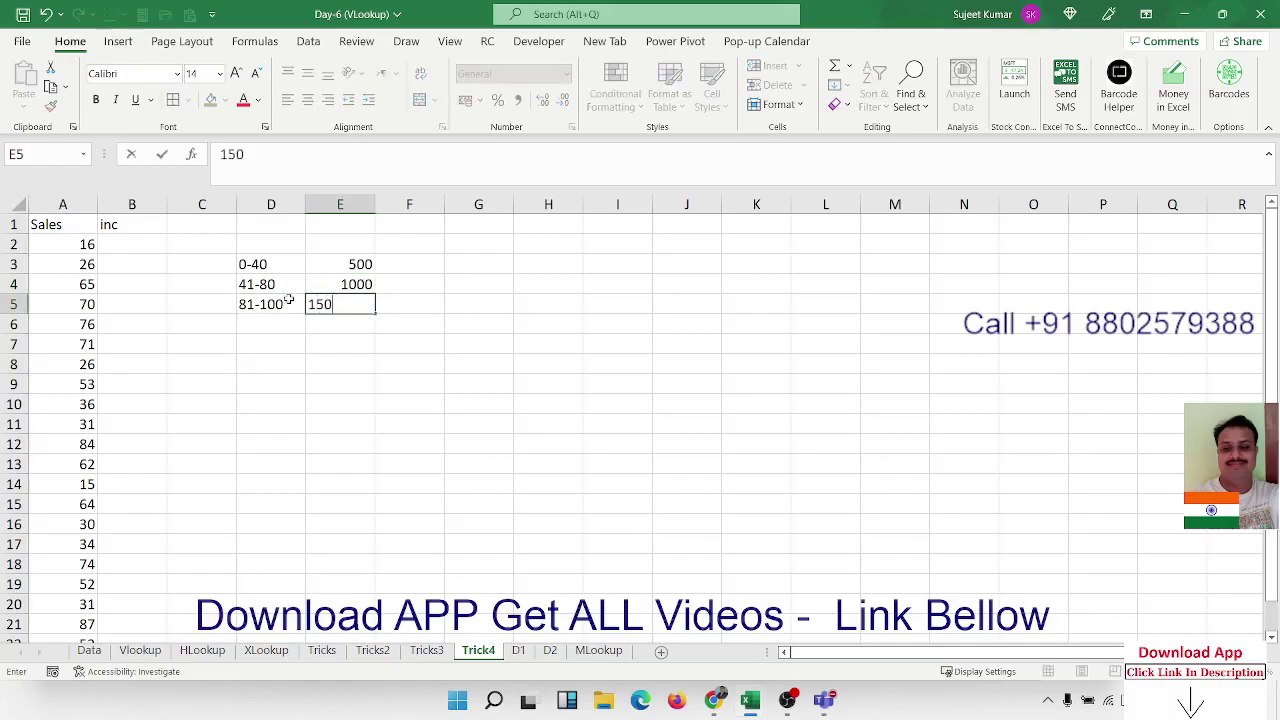
type("0")
key("Return")
type(">")
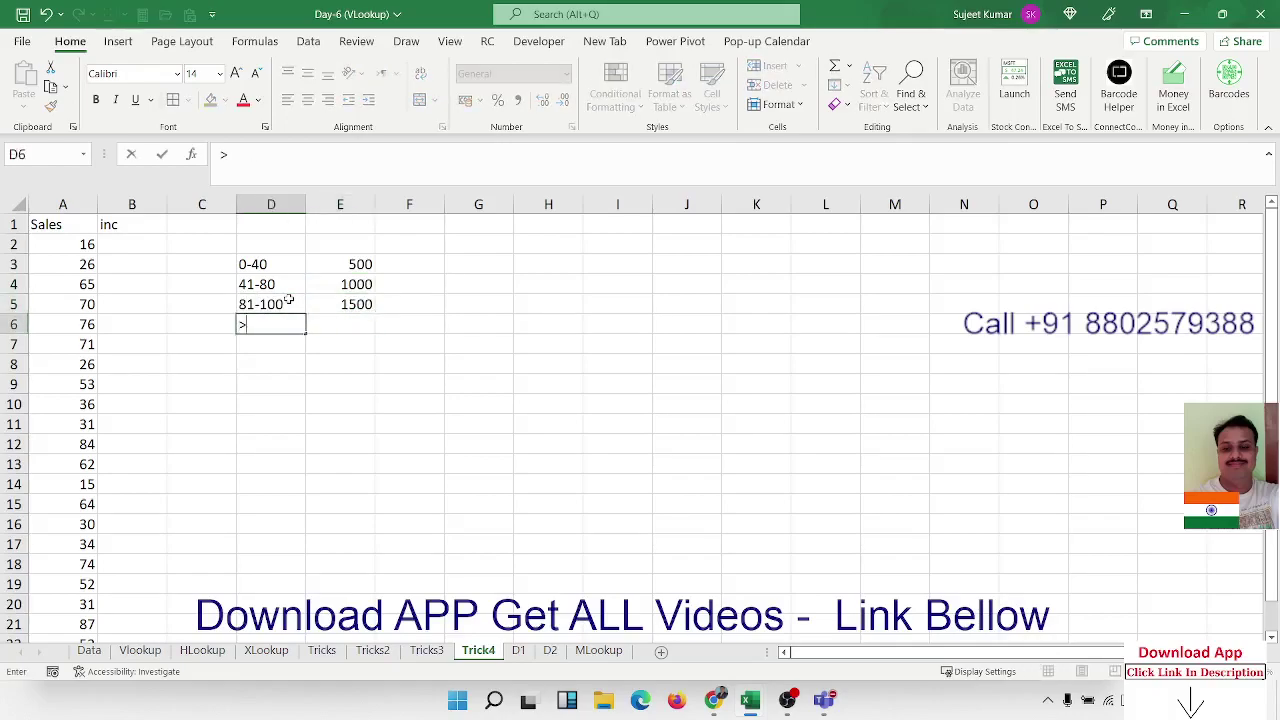
type("100")
key("Tab")
type("2000")
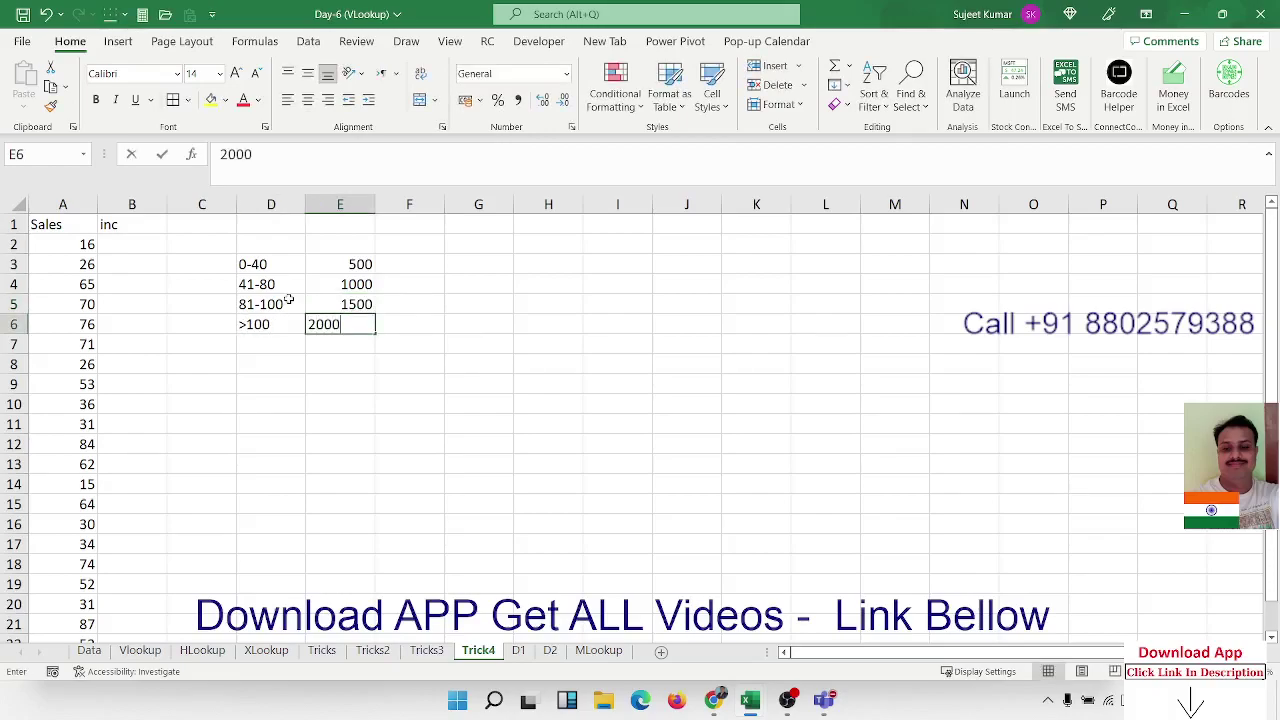
key("Left")
key("Left")
key("Up")
key("Up")
key("Up")
key("Up")
key("Left")
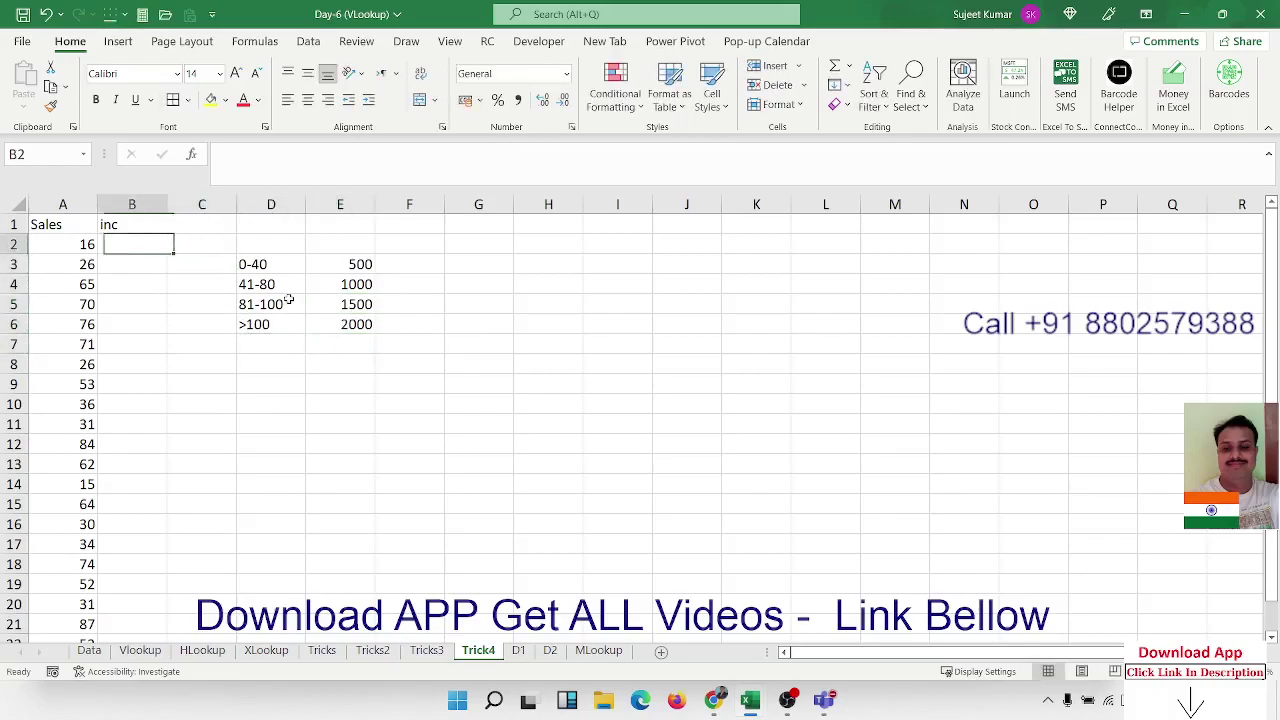
type("=if")
key("Tab")
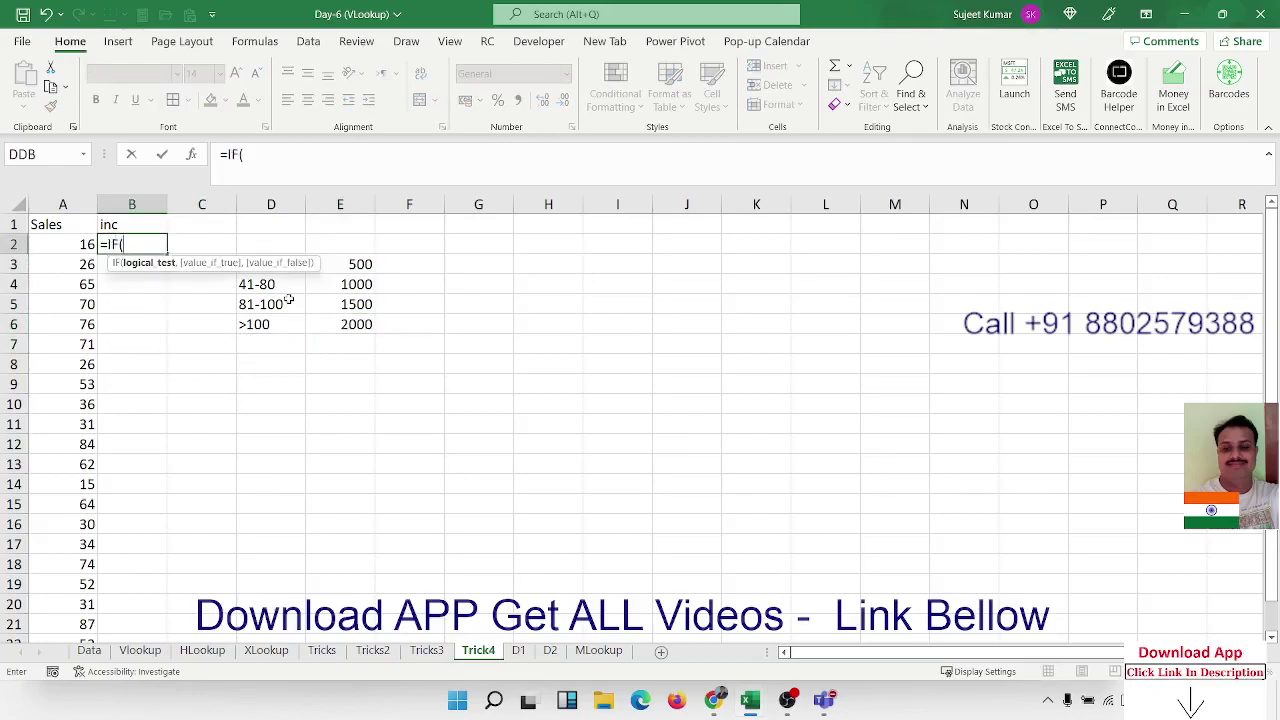
key("Left")
type("<=")
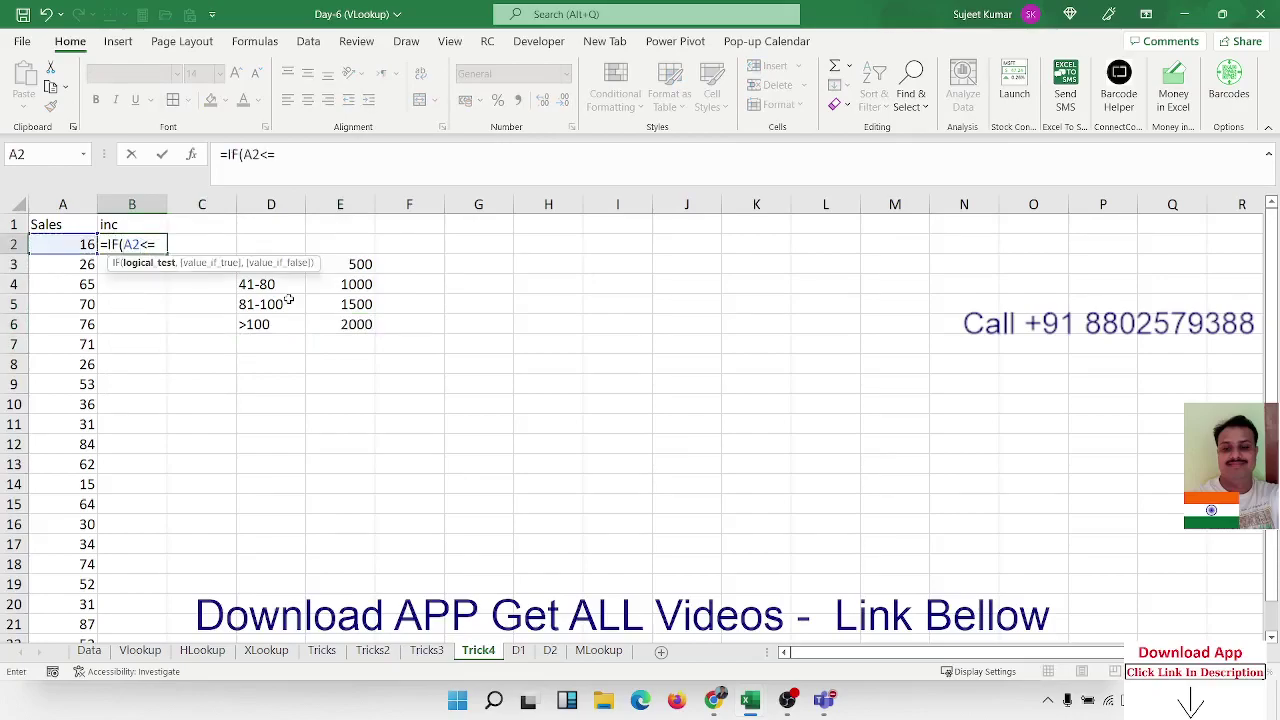
type("40,500")
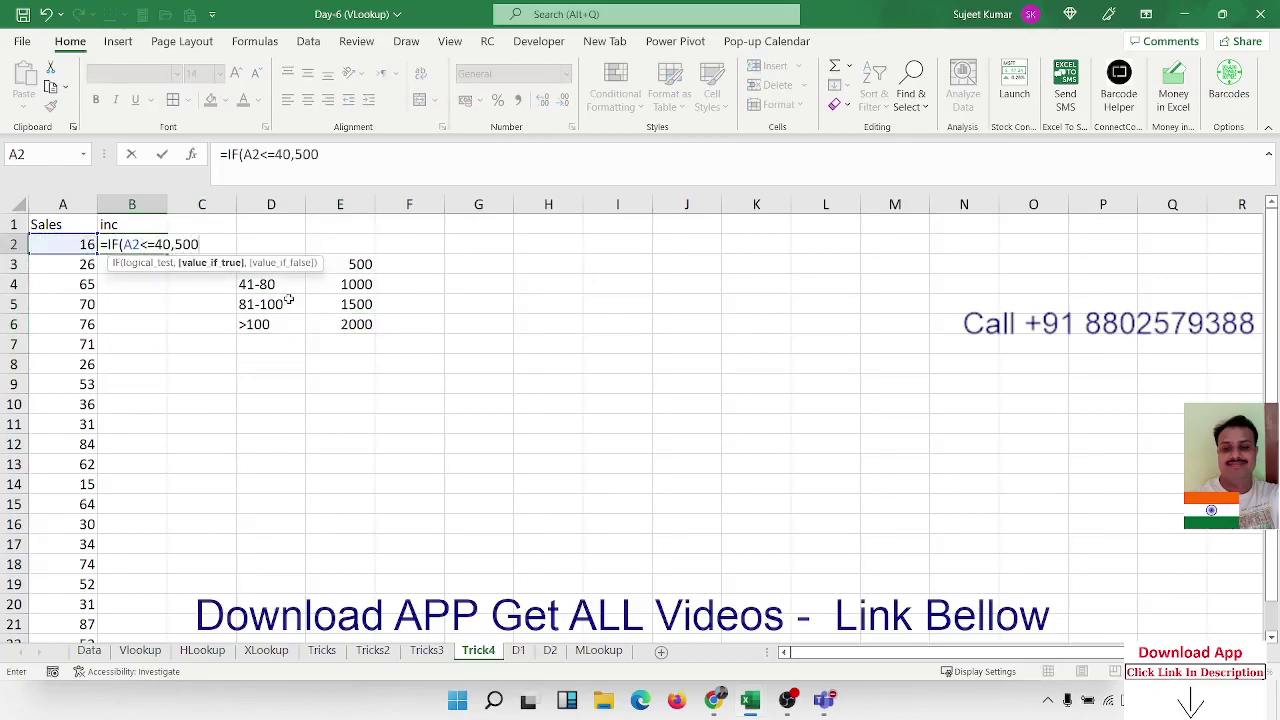
type(",IF(")
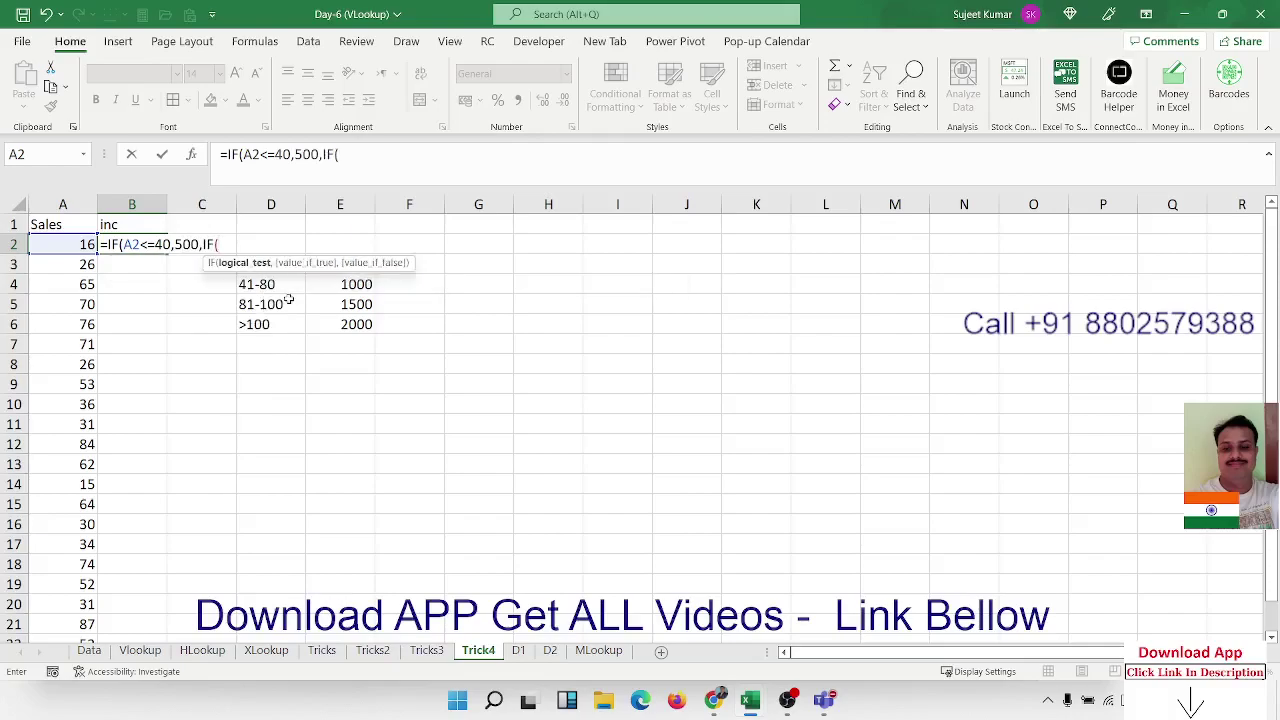
key("Escape")
key("Right")
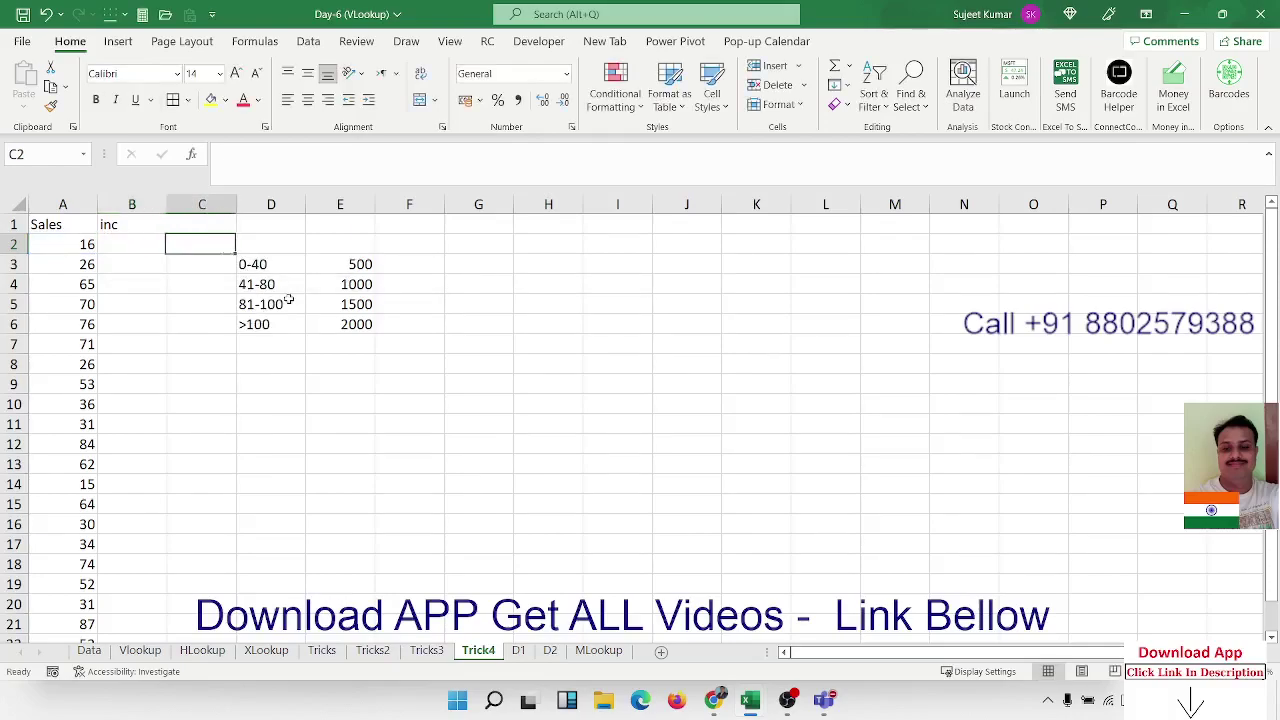
key("Right")
key("Down")
key("shift+Right")
key("Down")
key("Down")
key("Down")
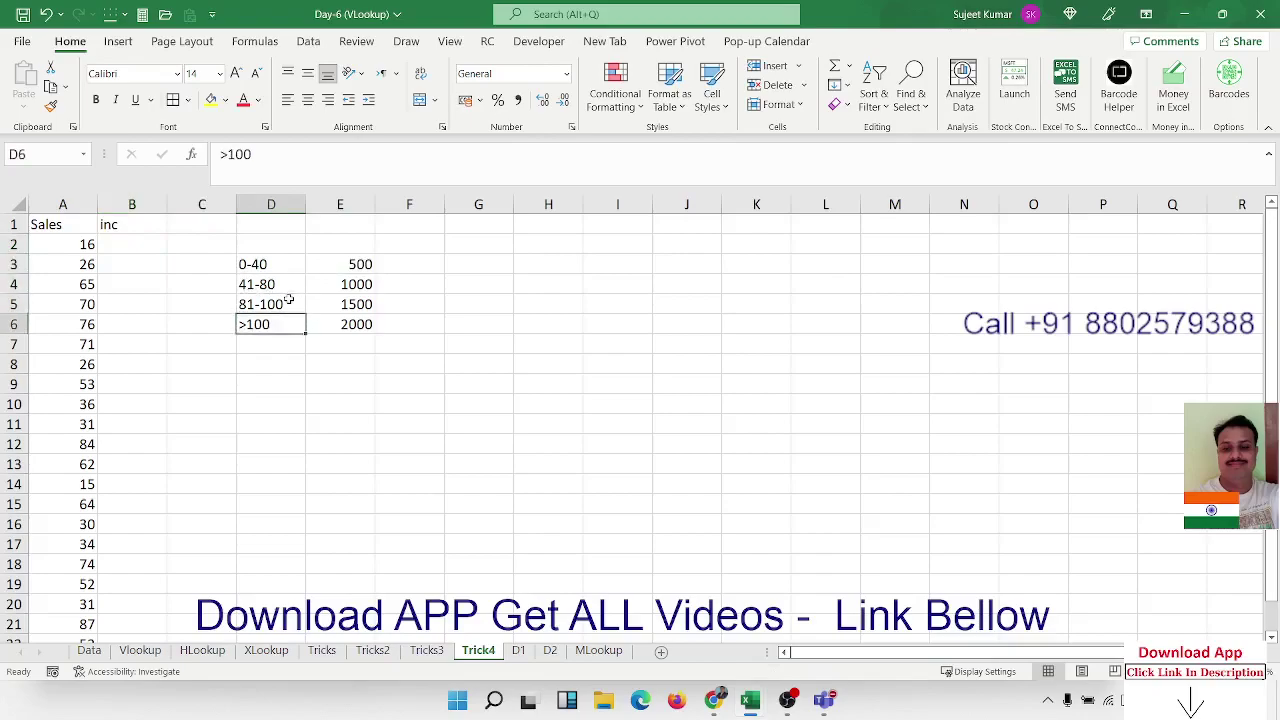
key("Down")
key("Down")
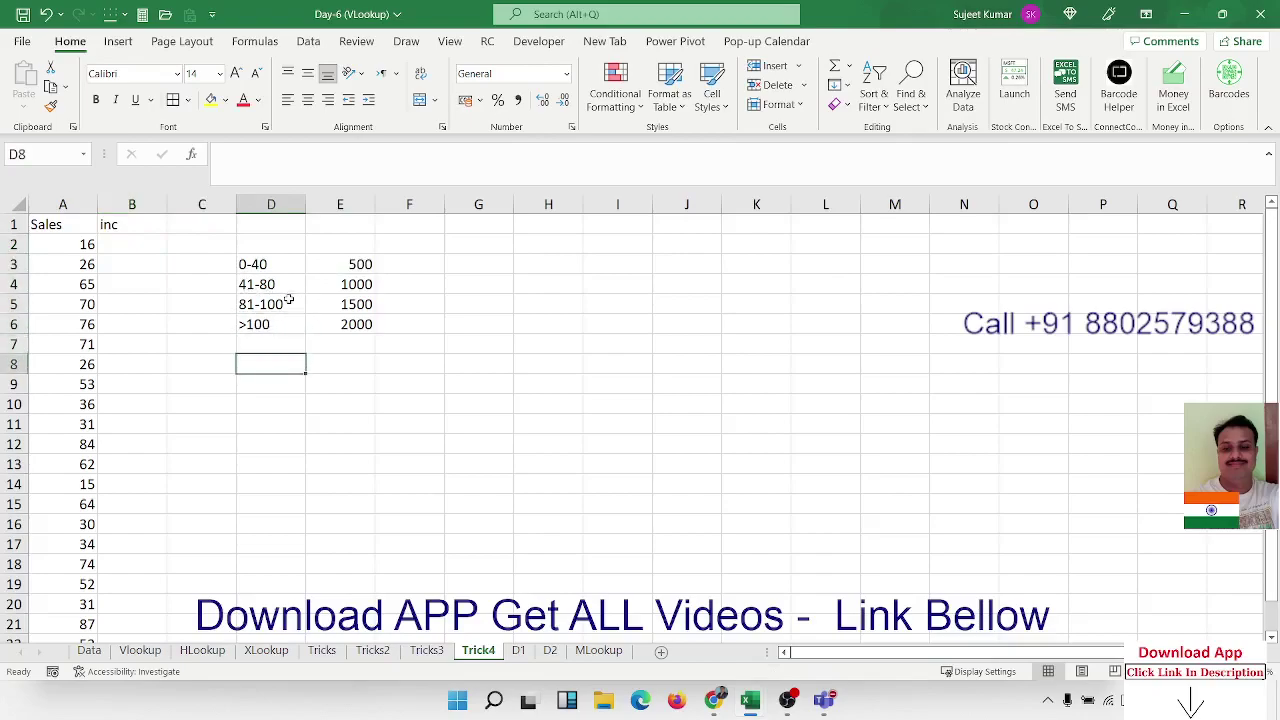
Enter the lower bounds 0, 41, 81 and 101 in D8:D11.
type("0")
key("Tab")
key("Return")
type("4")
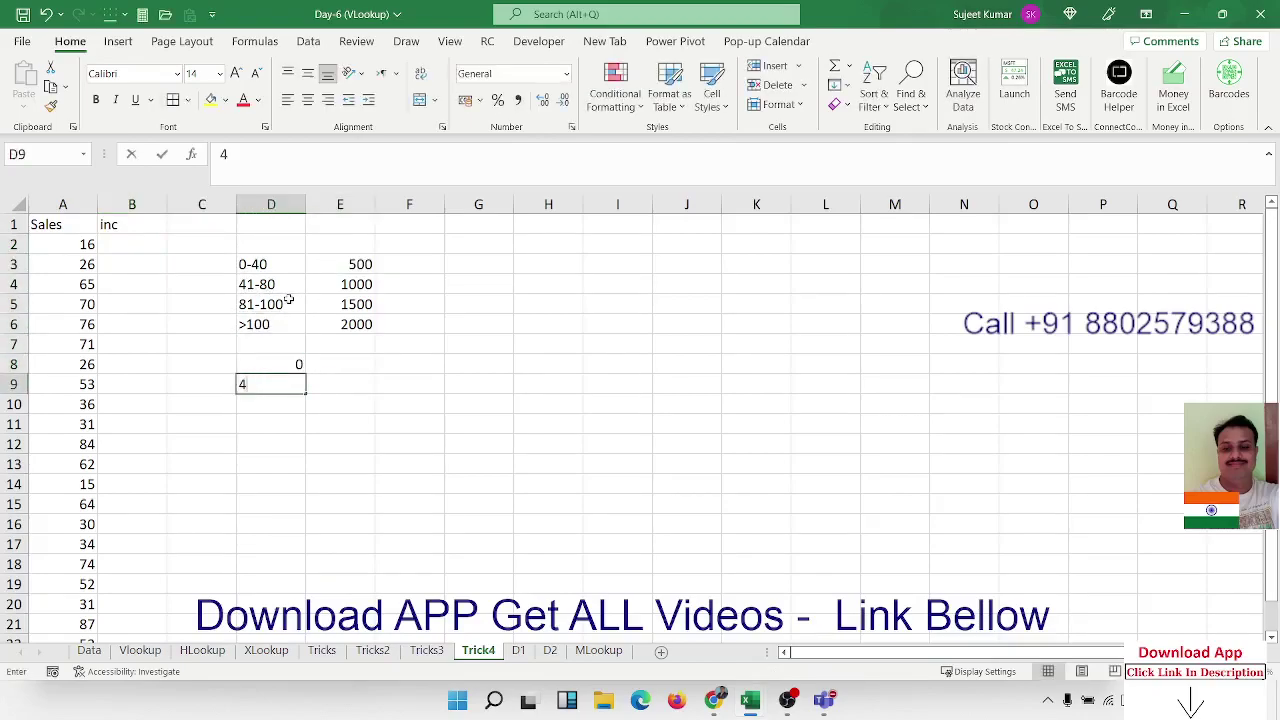
type("1")
key("Return")
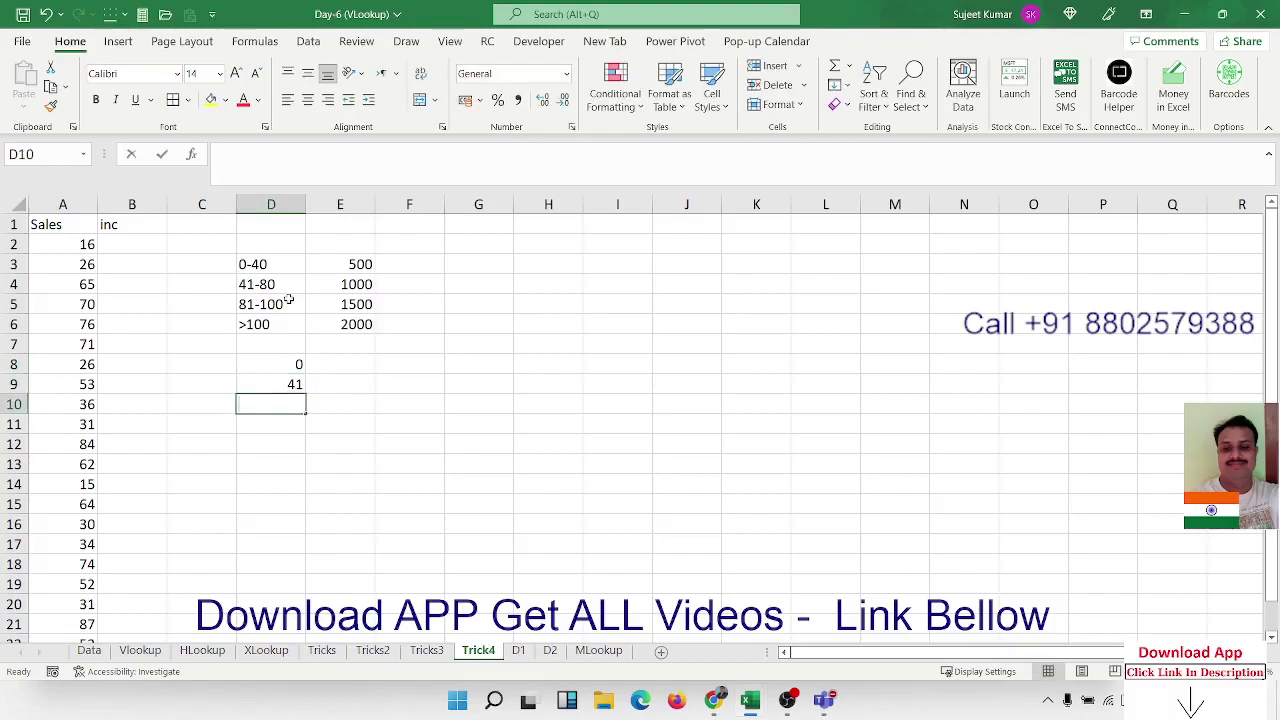
type("81")
key("Return")
type("10")
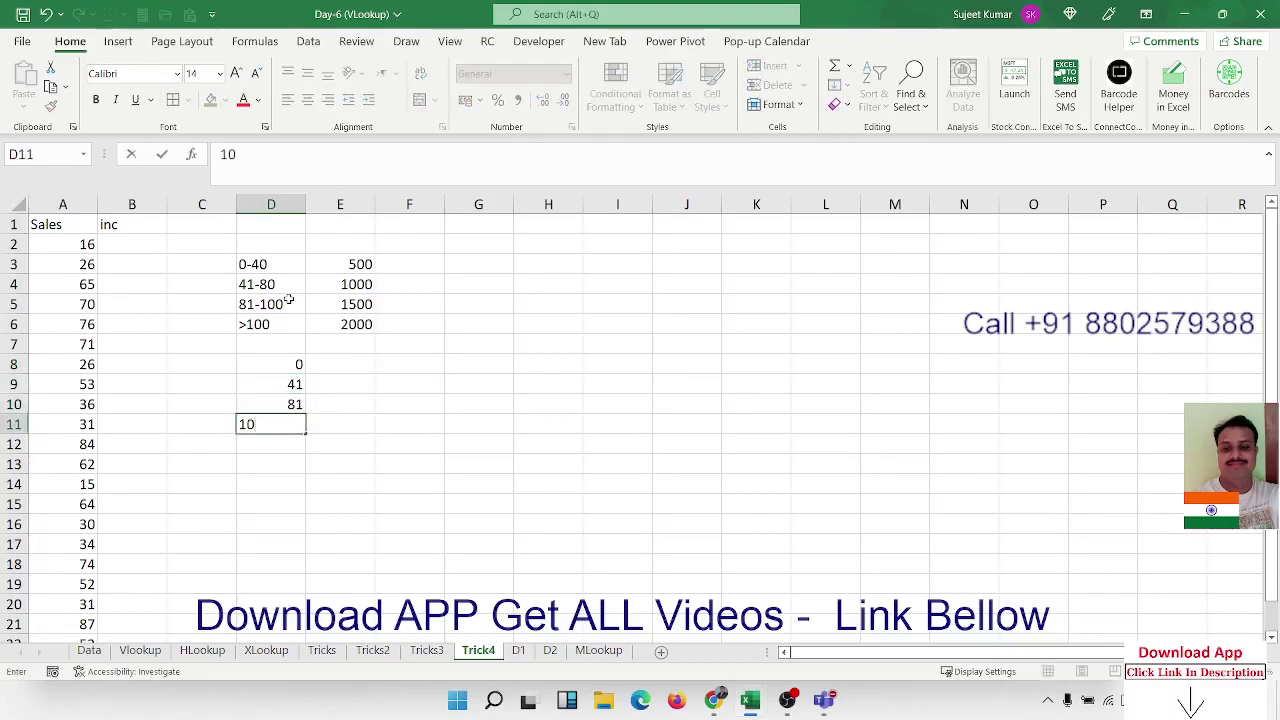
type("1")
key("Tab")
Copy the incentives 500 to 2000 from E3:E6 into E8:E11 beside the bounds.
key("Up")
key("Up")
key("Up")
key("Up")
key("Up")
key("shift+Up")
key("shift+Up")
key("shift+Up")
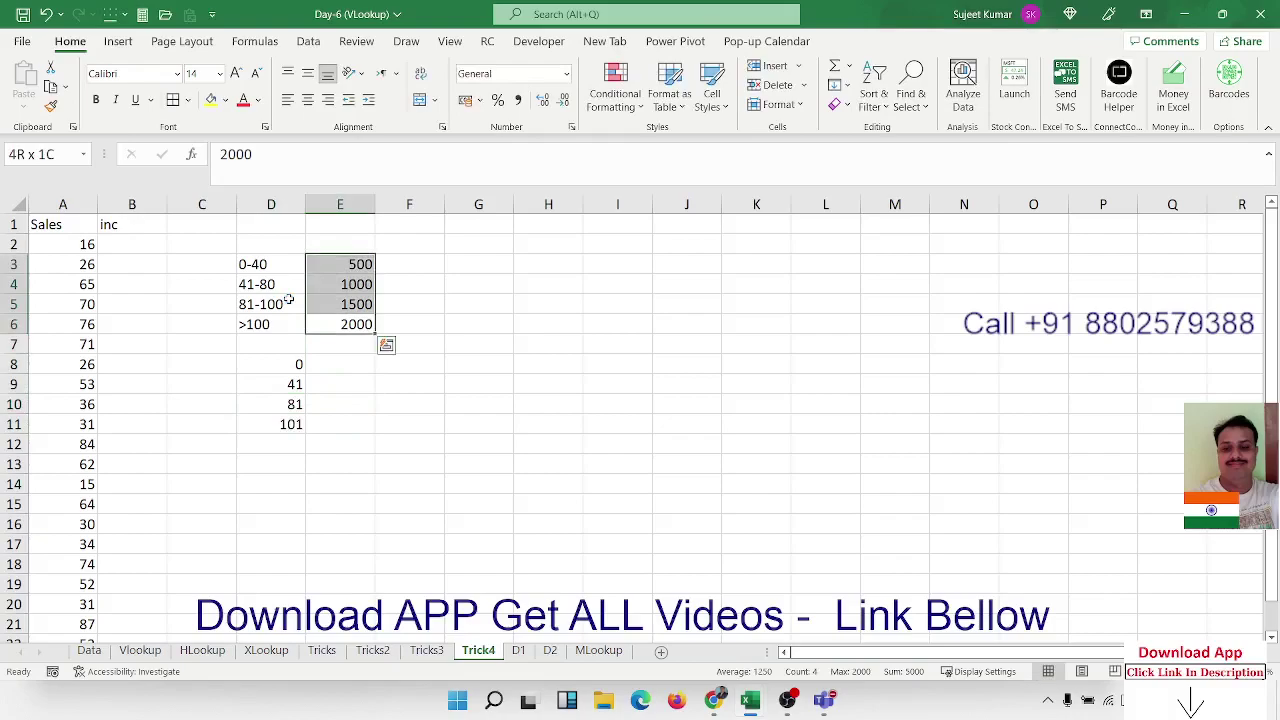
key("ctrl+c")
key("Down")
key("Down")
key("Down")
key("Up")
key("Return")
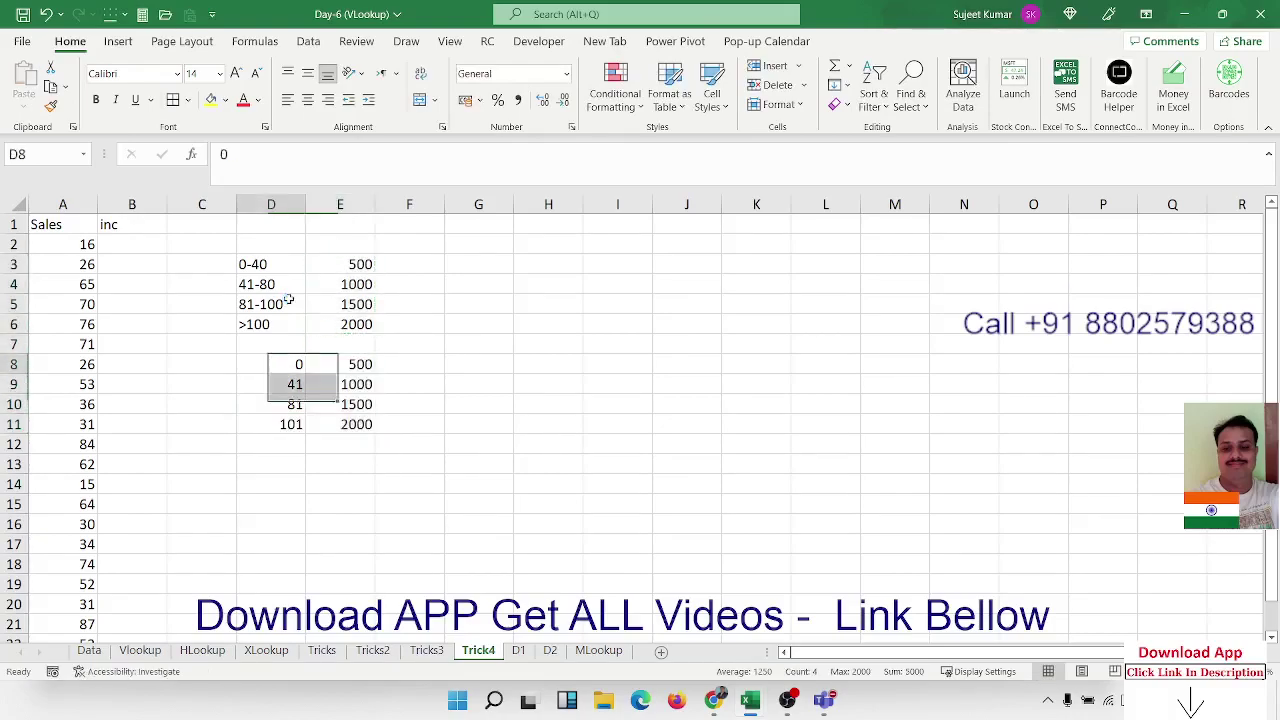
key("Left")
key("Left")
key("Left")
key("Up")
key("Up")
key("Up")
key("Up")
key("Up")
key("Up")
key("Right")
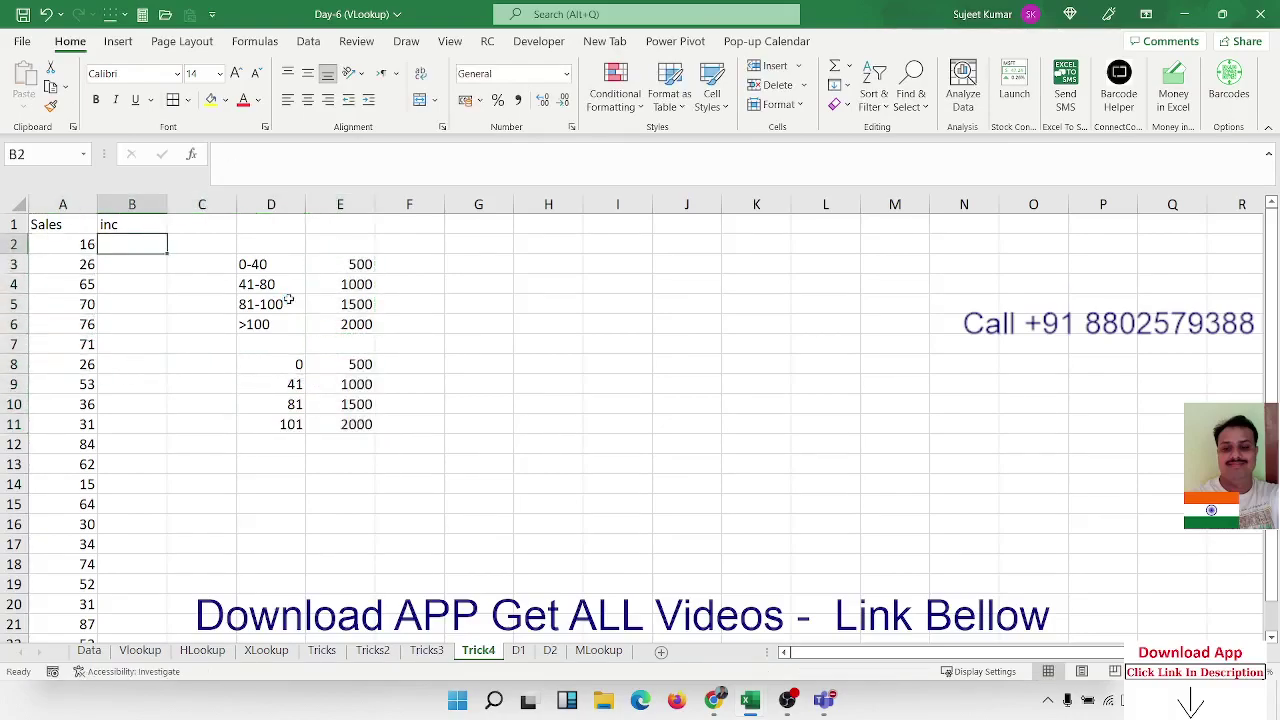
Enter =VLOOKUP(A2,D8:E11,2,0) in B2 as an exact-match lookup.
type("=vl")
key("Tab")
key("Left")
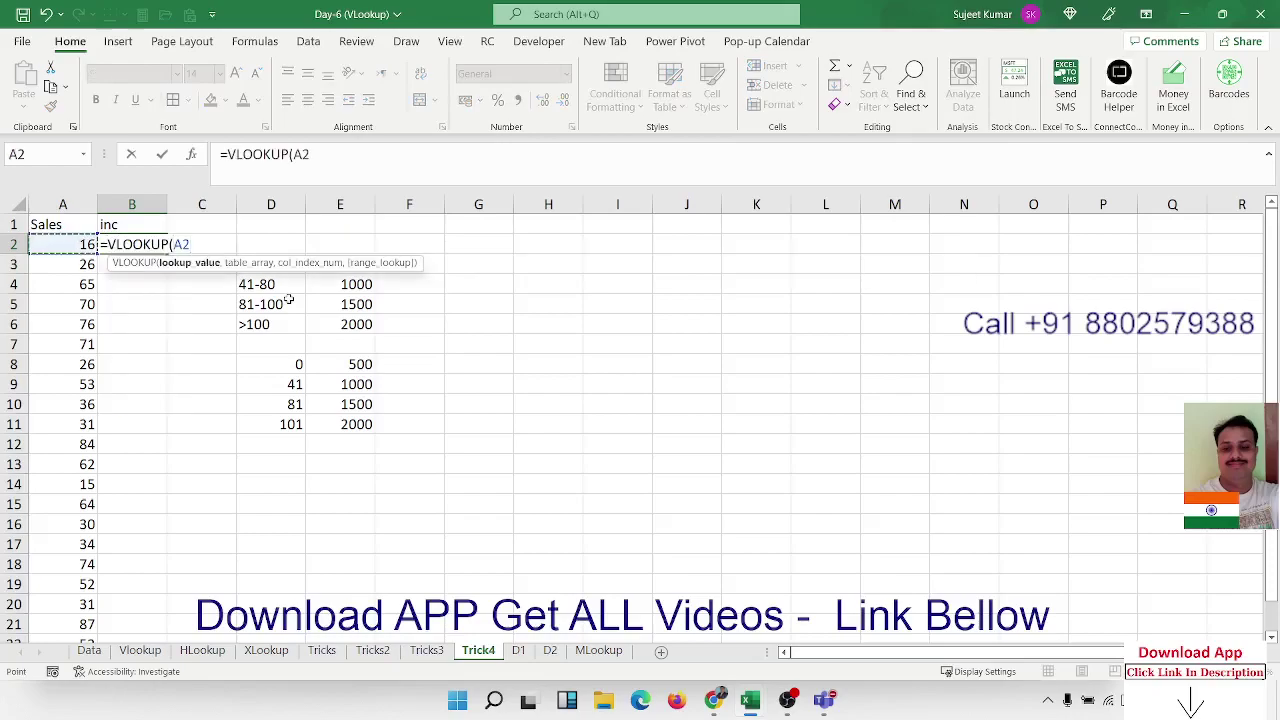
type(",")
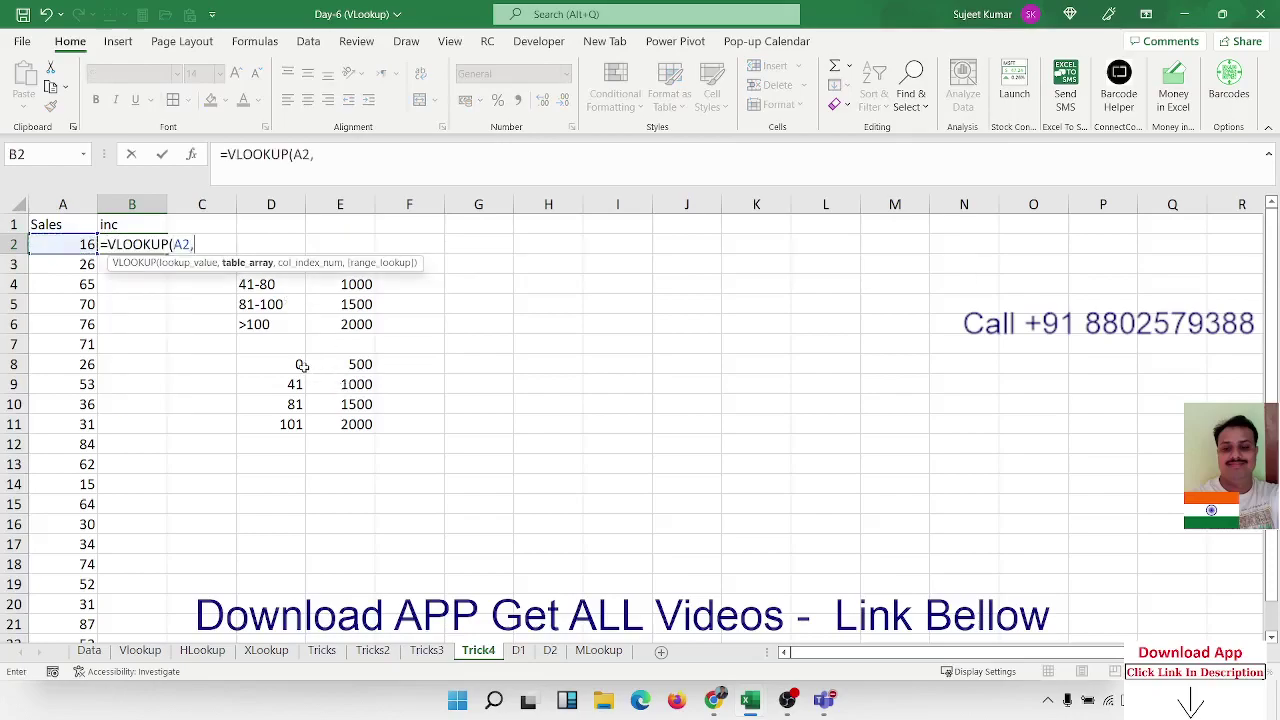
left_click_drag(300, 366, 362, 426)
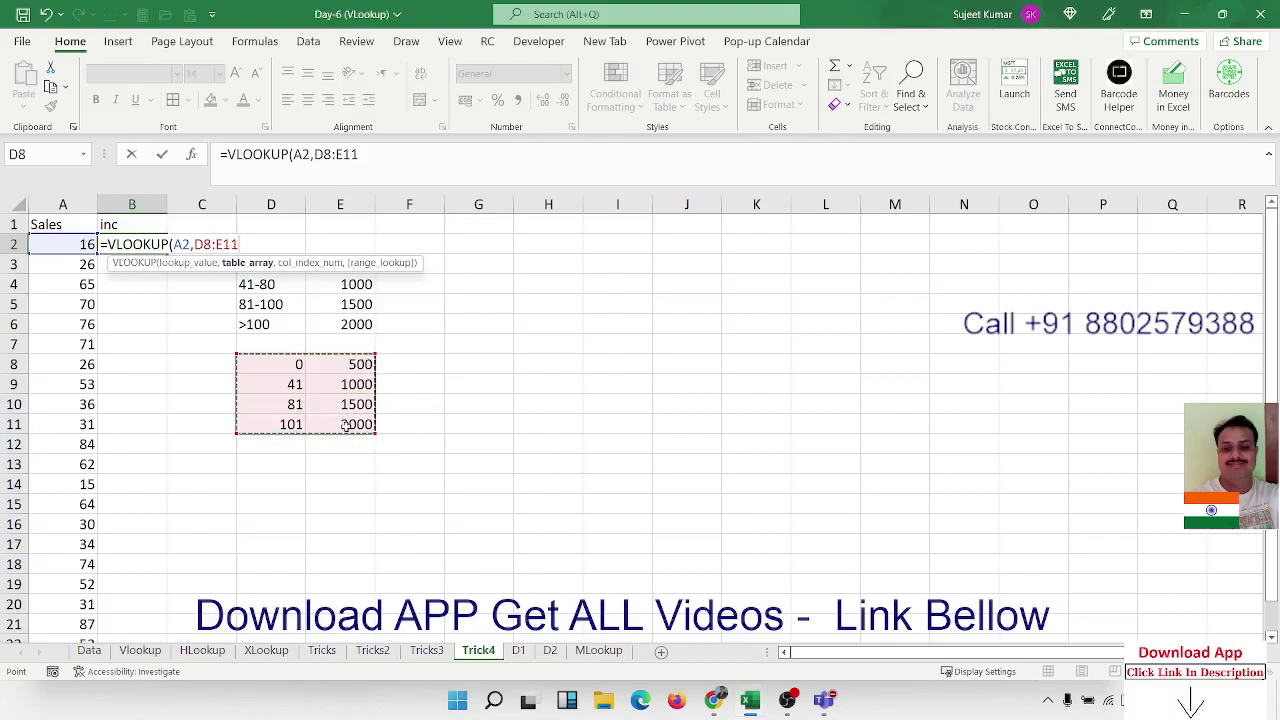
type(",")
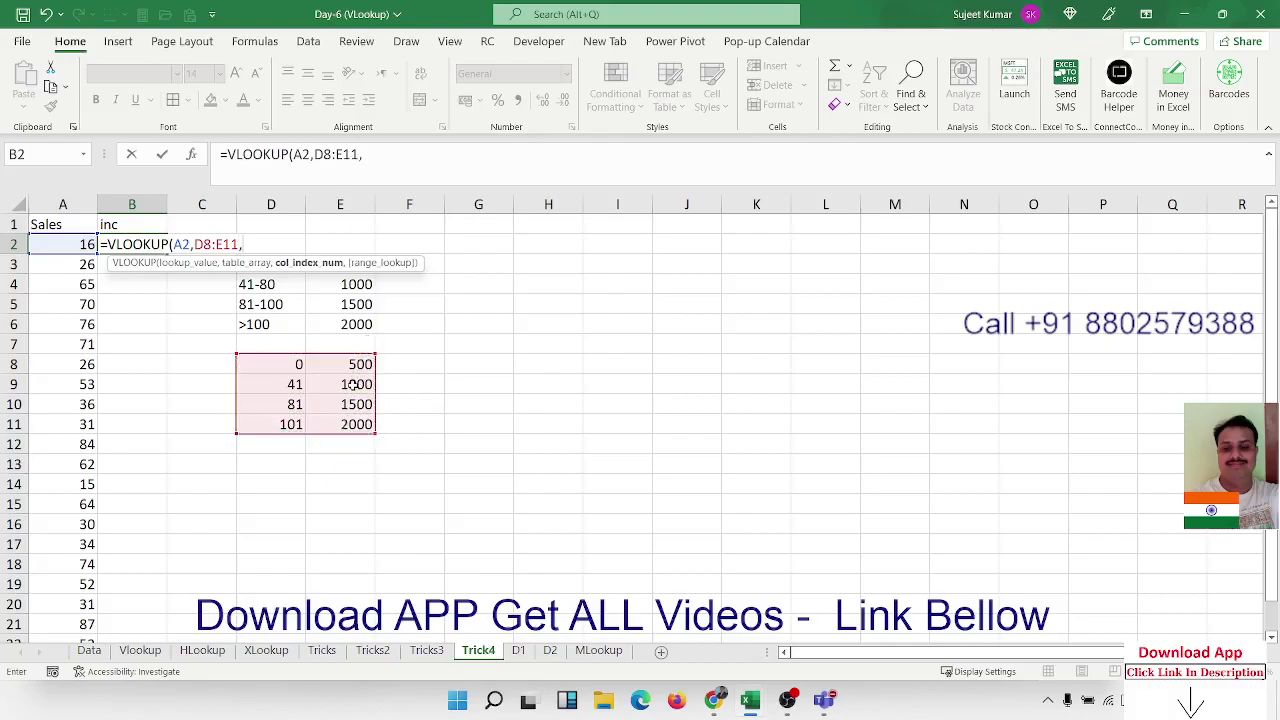
type("2,")
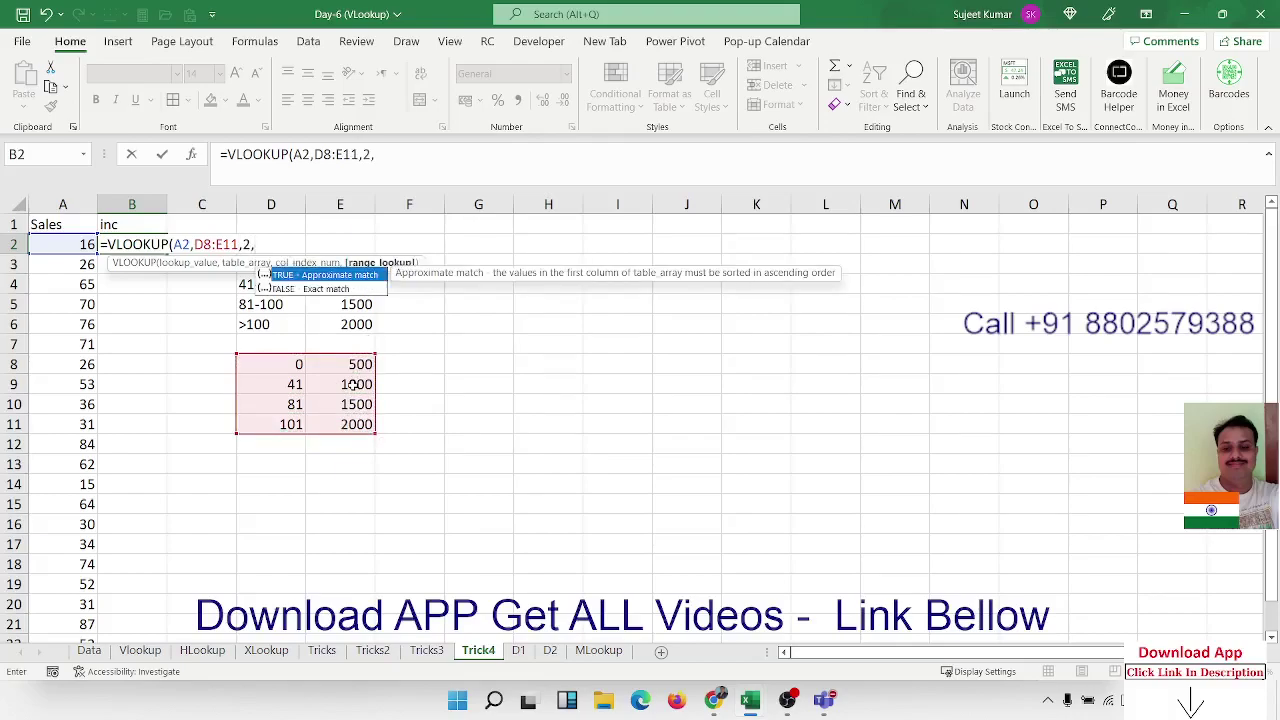
type("0")
key("Return")
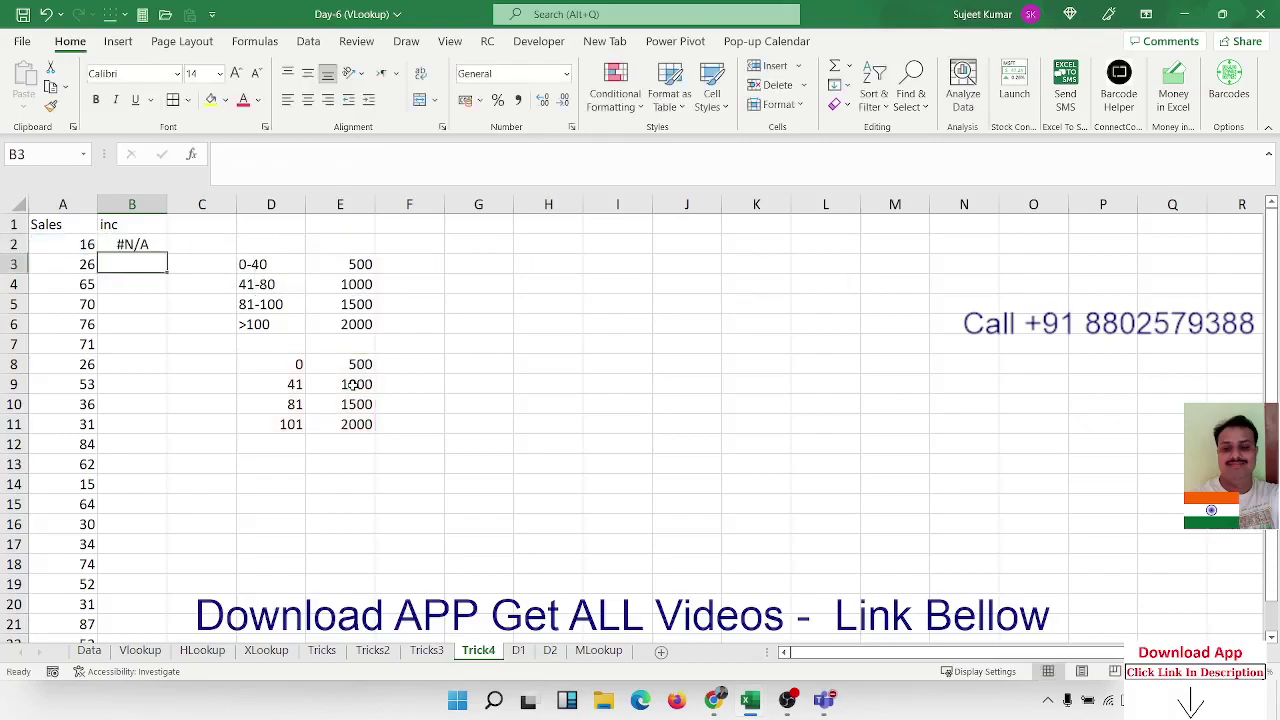
Change B2's last VLOOKUP argument from 0 to 1 so it returns 500.
key("Up")
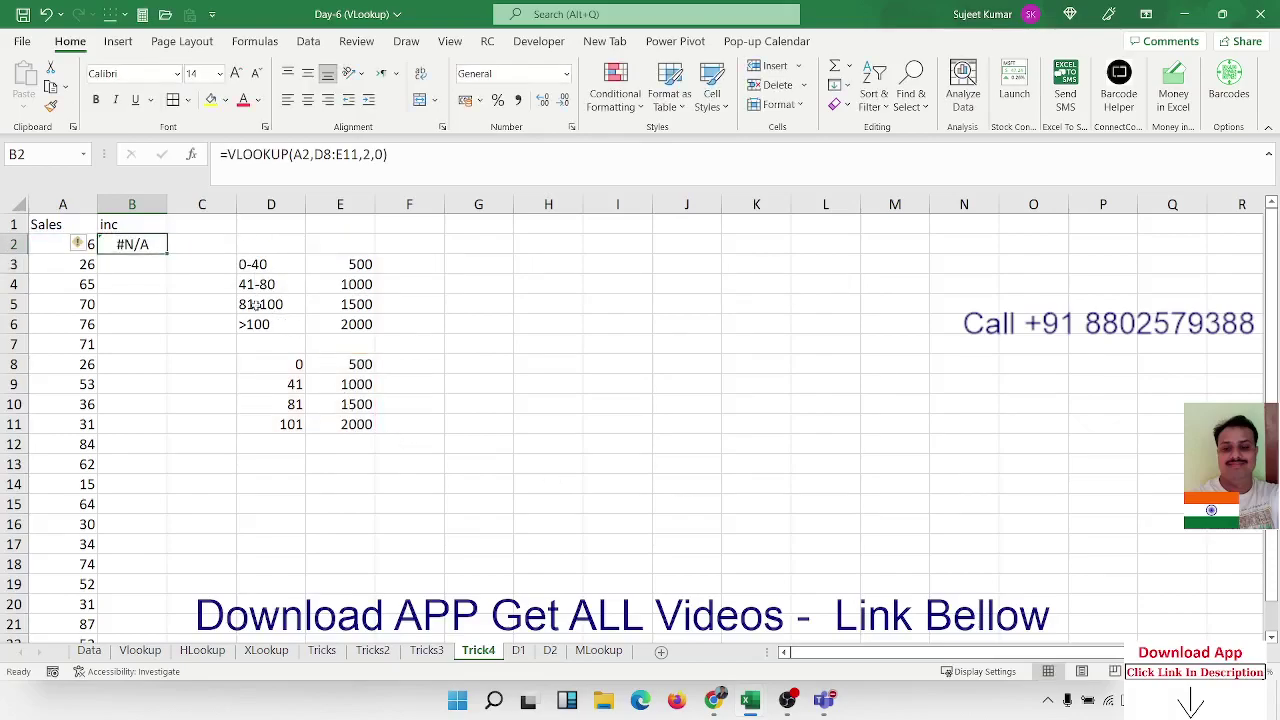
double_click(138, 246)
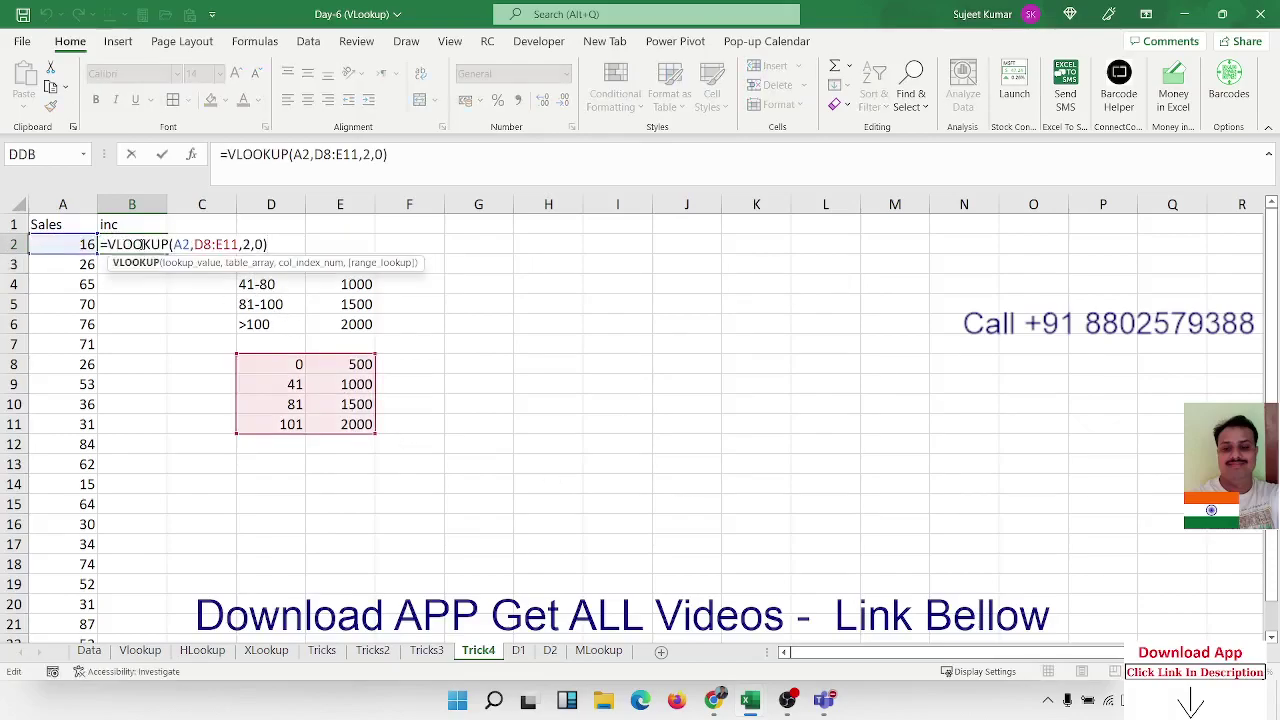
left_click(140, 244)
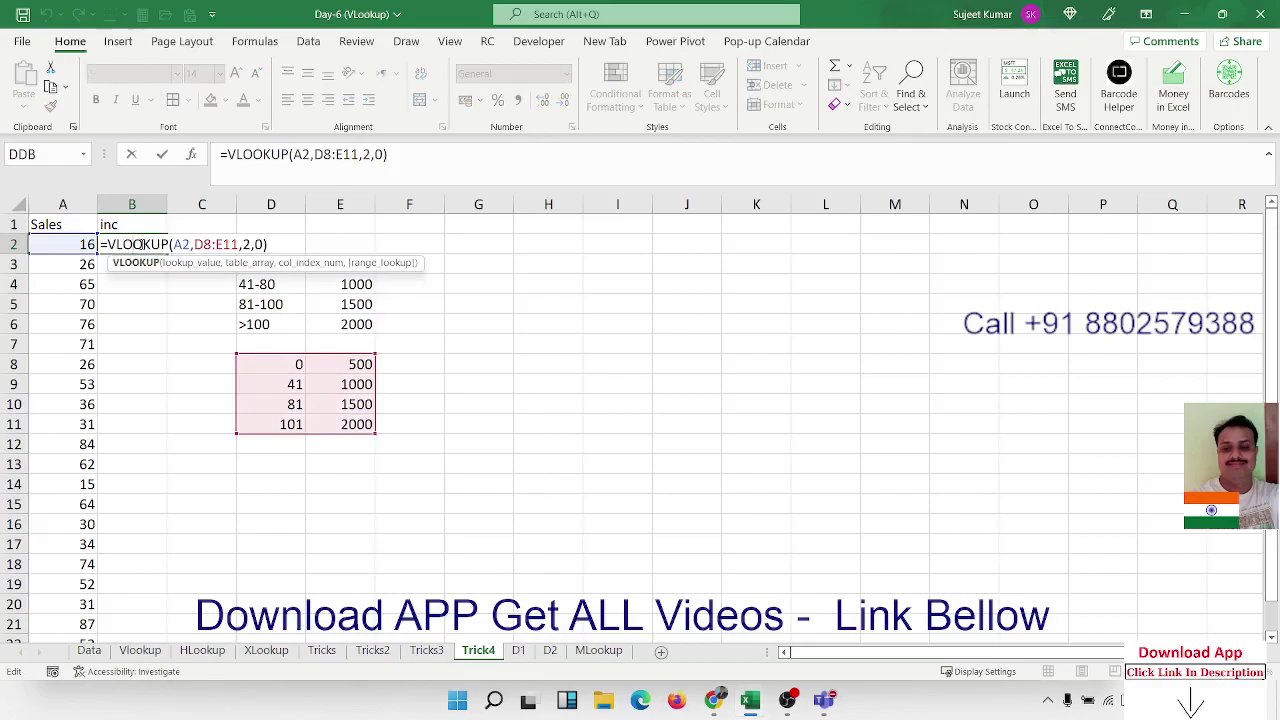
left_click(257, 244)
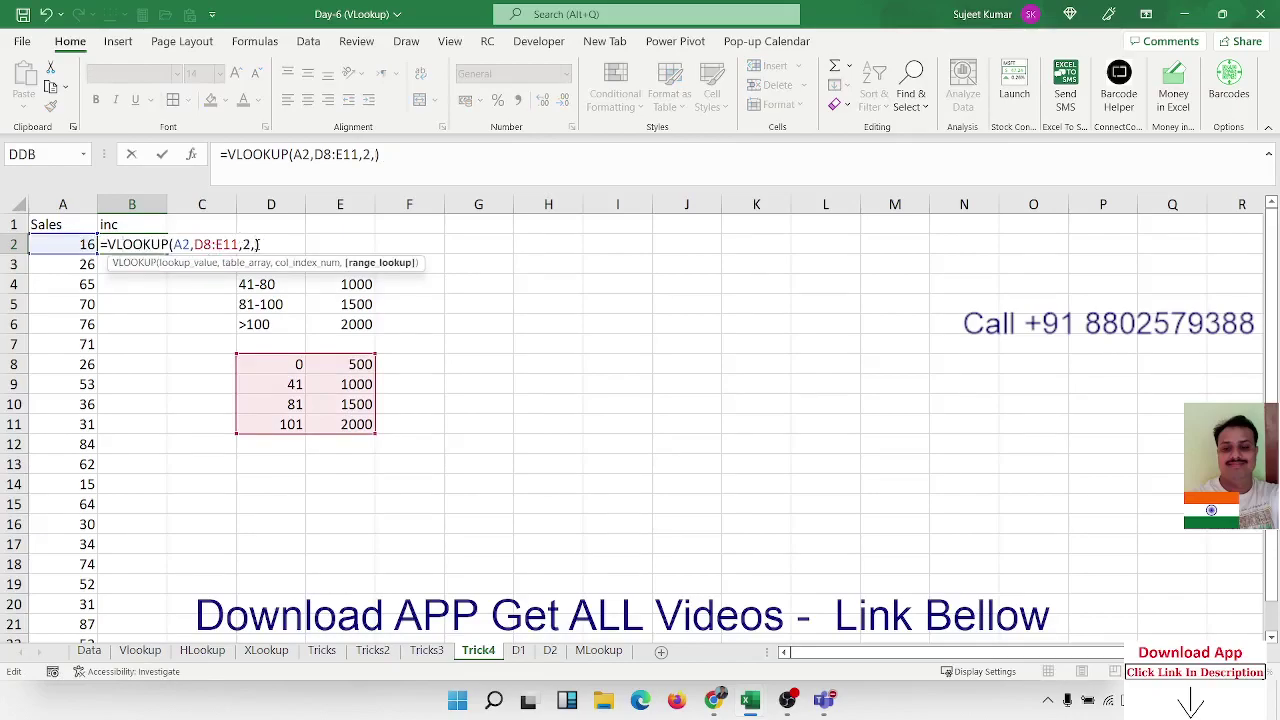
type("1)")
key("ctrl+Return")
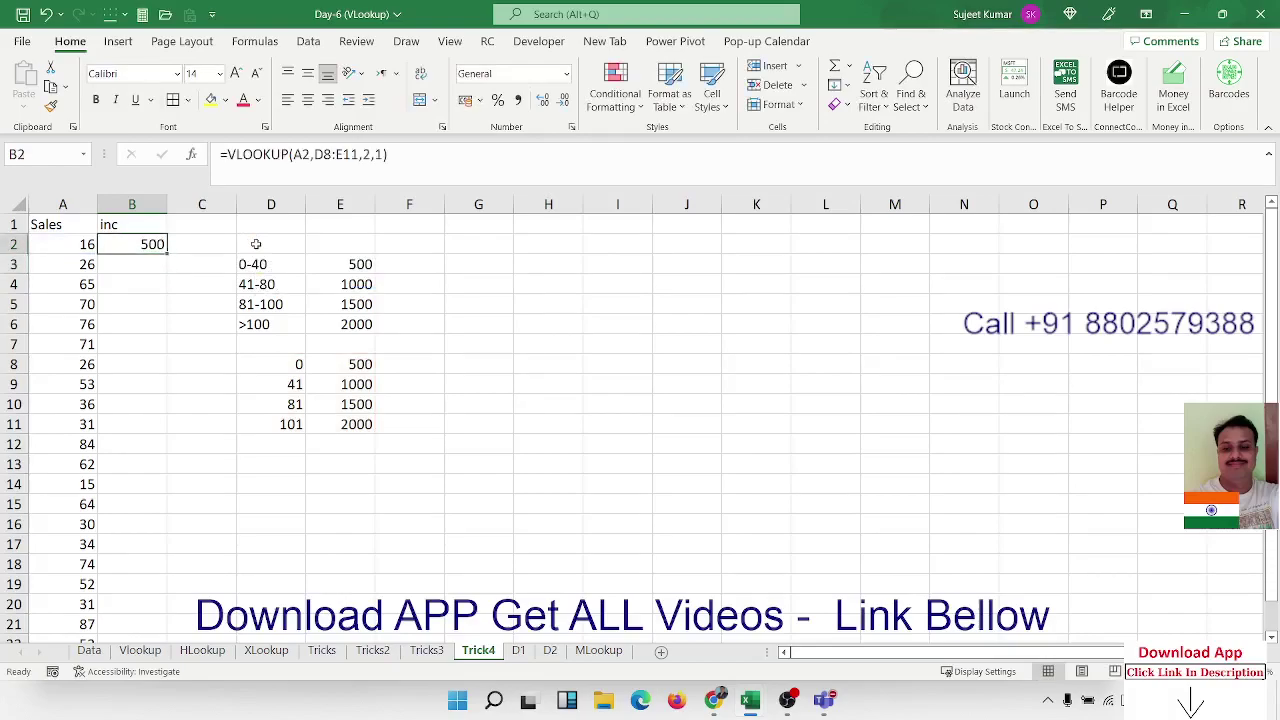
Review the sales values, the D8:E11 lookup table and B2's VLOOKUP formula.
left_click(80, 262)
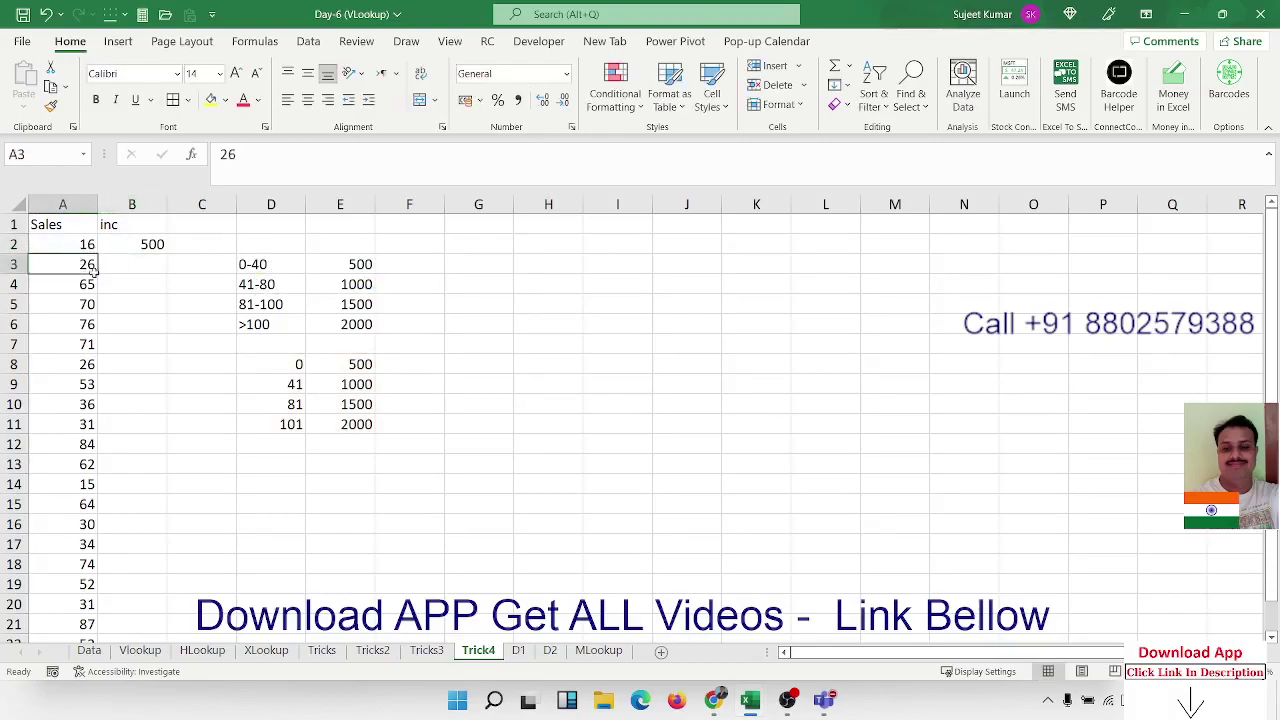
left_click_drag(289, 365, 291, 382)
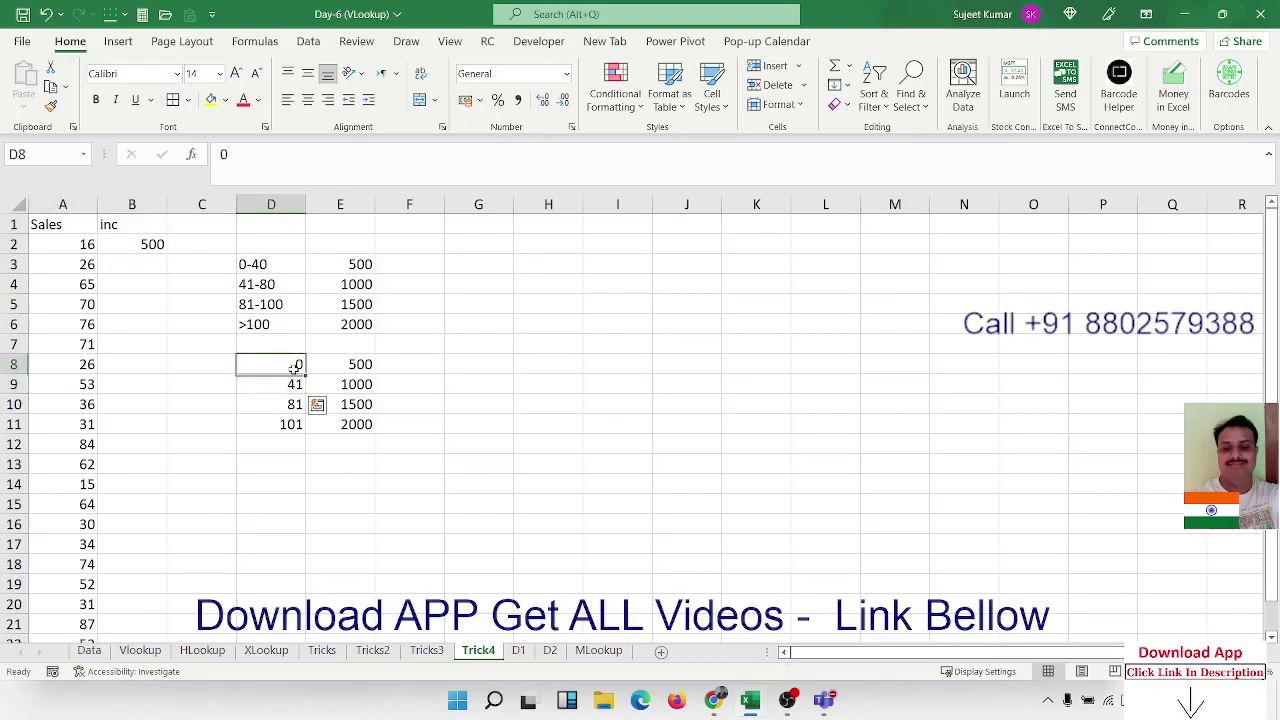
left_click_drag(292, 366, 340, 366)
left_click(159, 246)
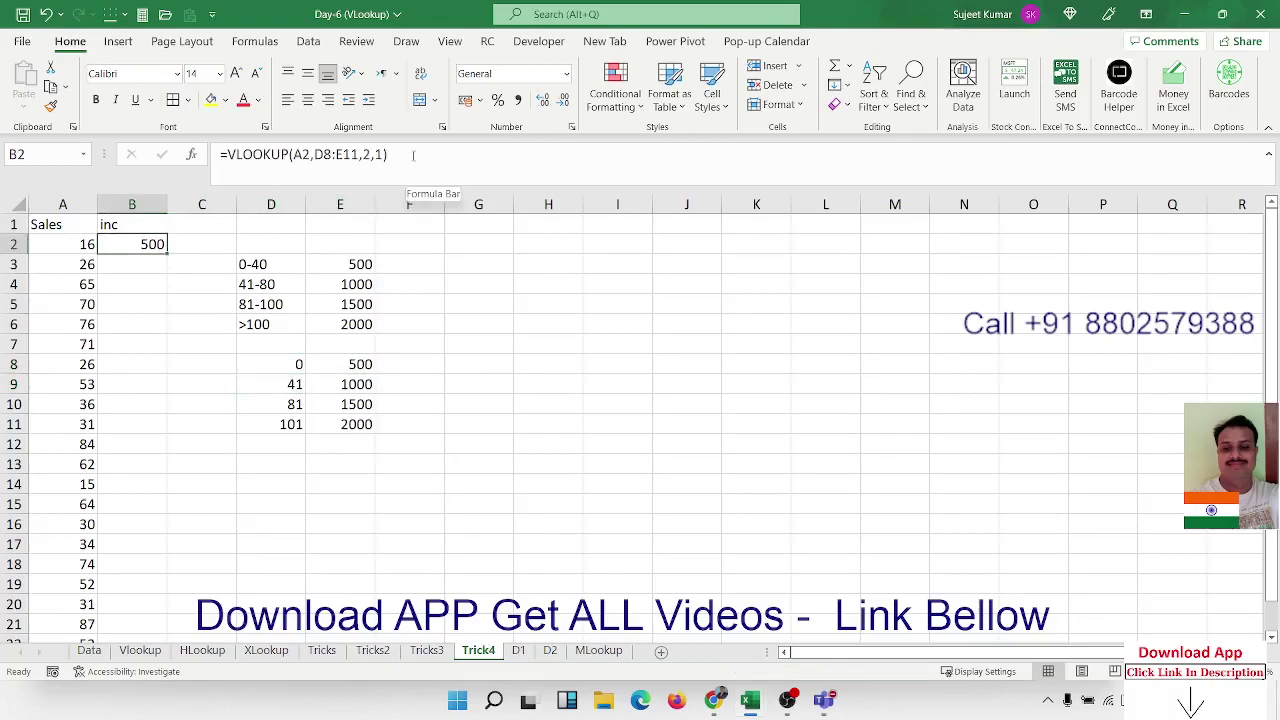
Try sales values 65, 85 and 109 in A2, leaving 109 so B2 shows 2000.
left_click(46, 245)
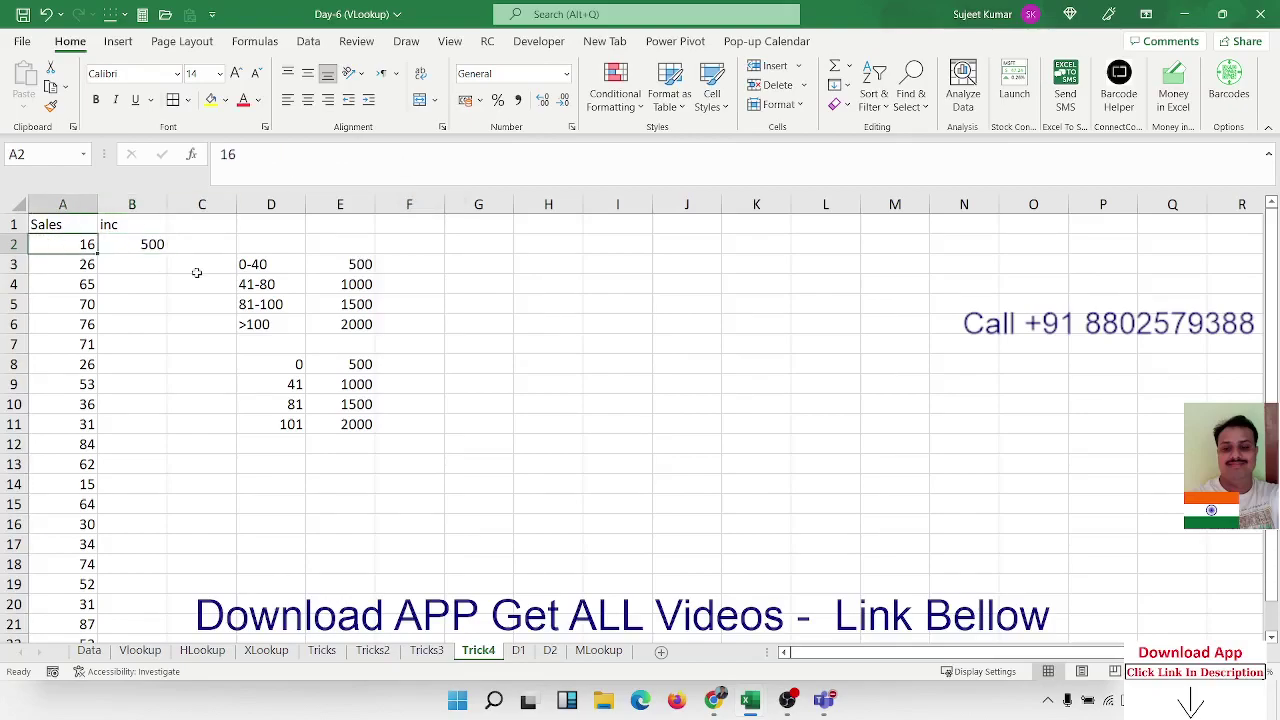
type("65")
key("Return")
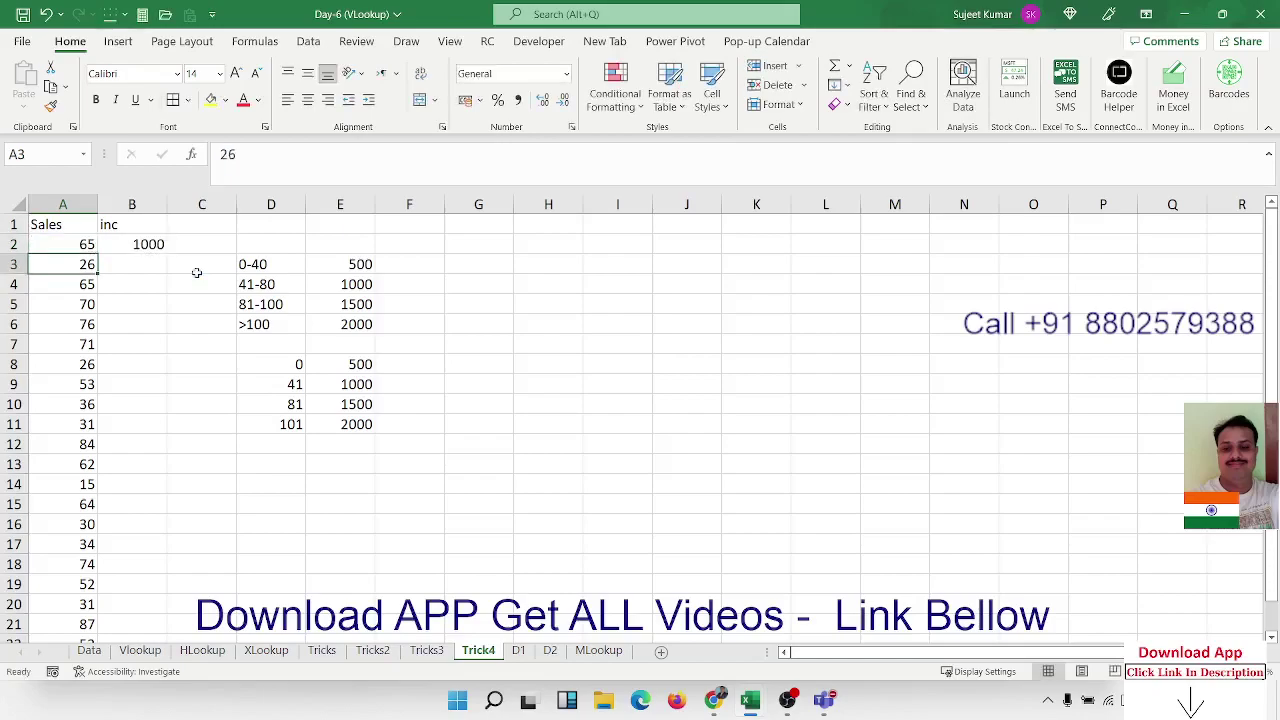
key("Up")
type("85")
key("Return")
key("Up")
type("10")
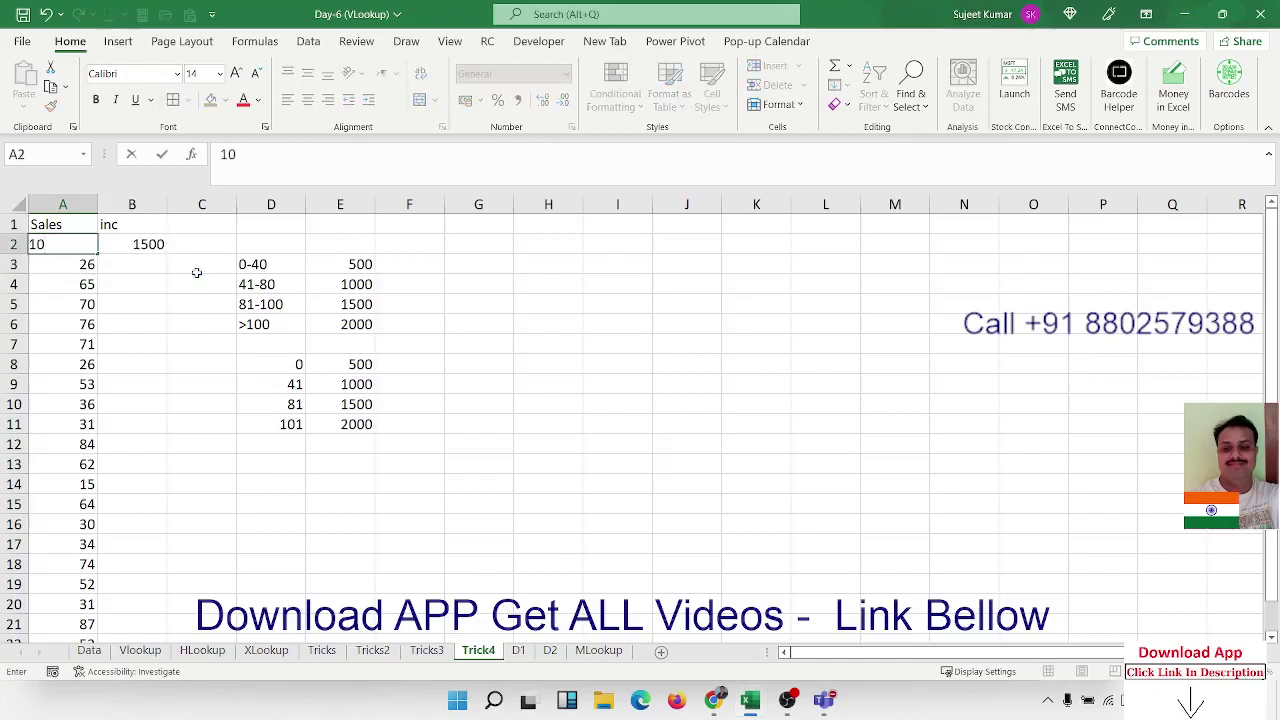
type("9")
key("Return")
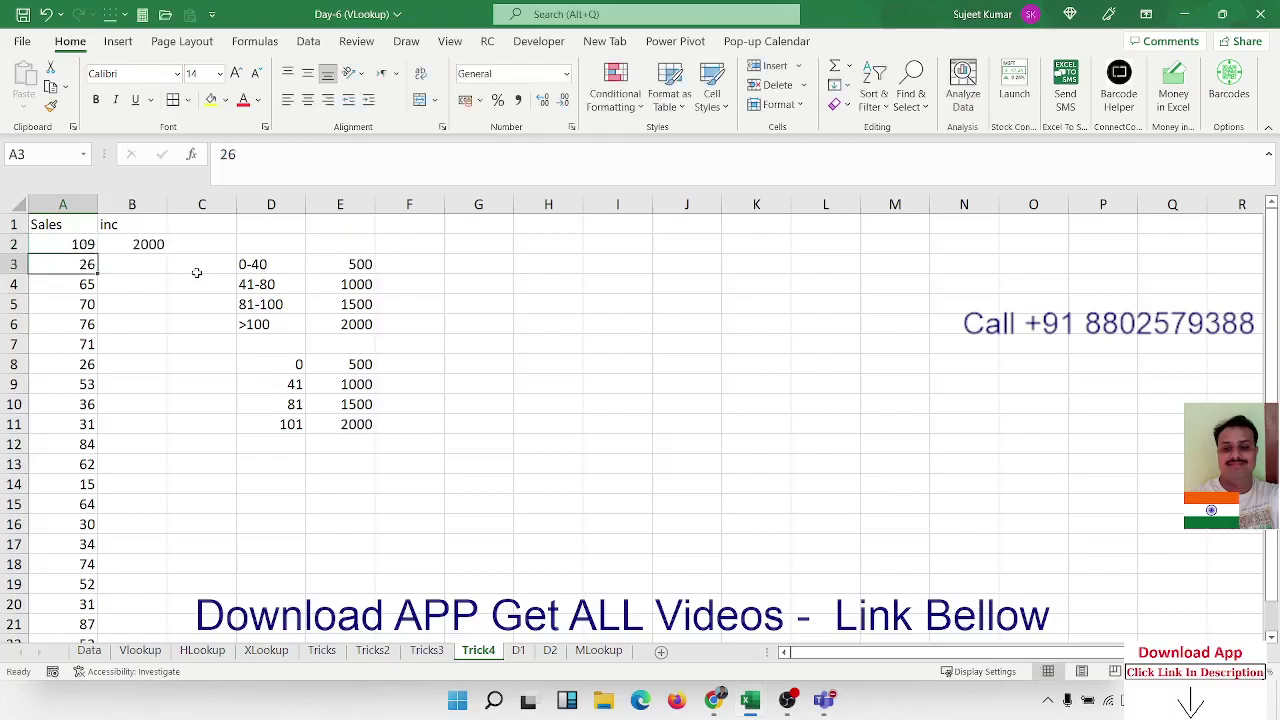
key("Up")
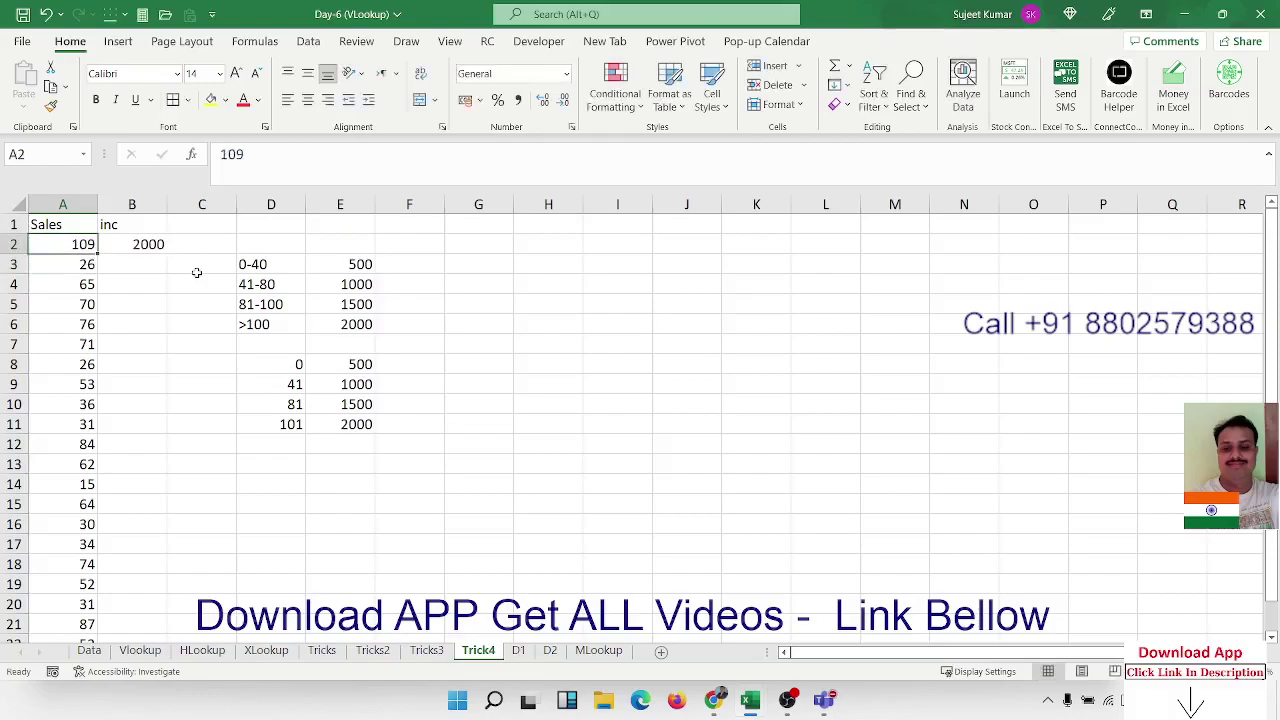
Make B2's lookup table range absolute as $D$8:$E$11 with F4.
double_click(160, 245)
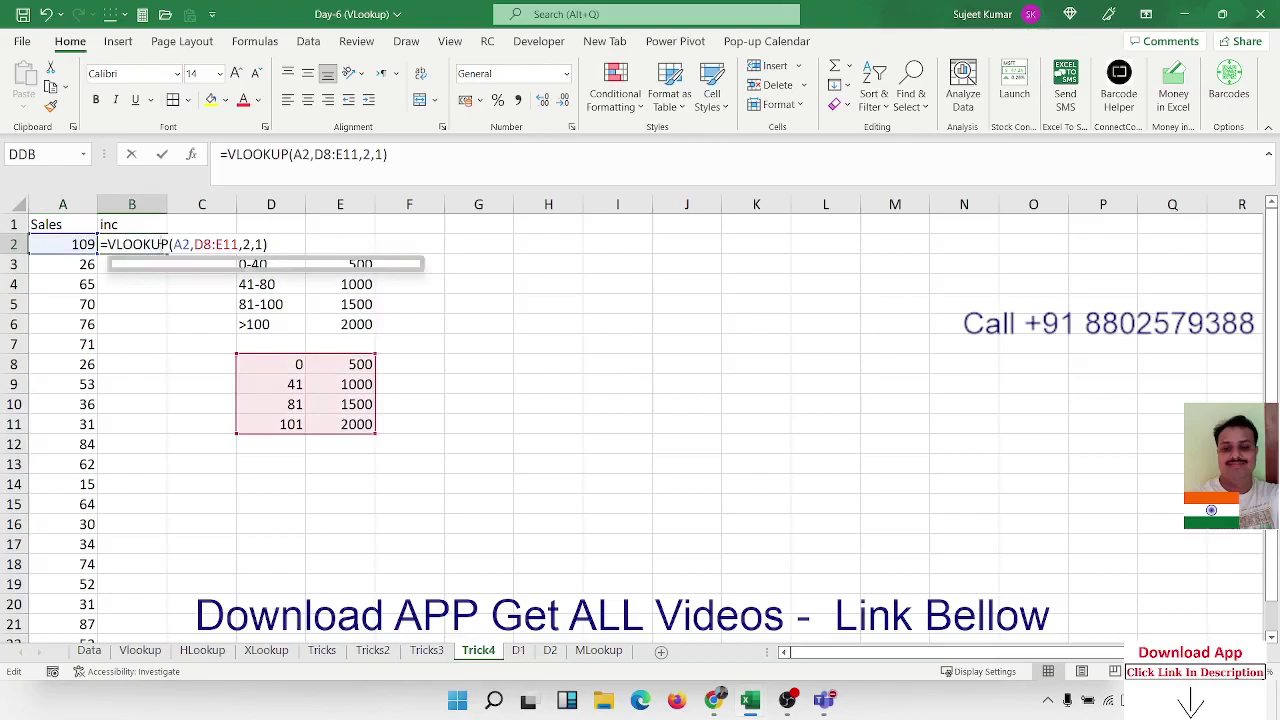
left_click(206, 245)
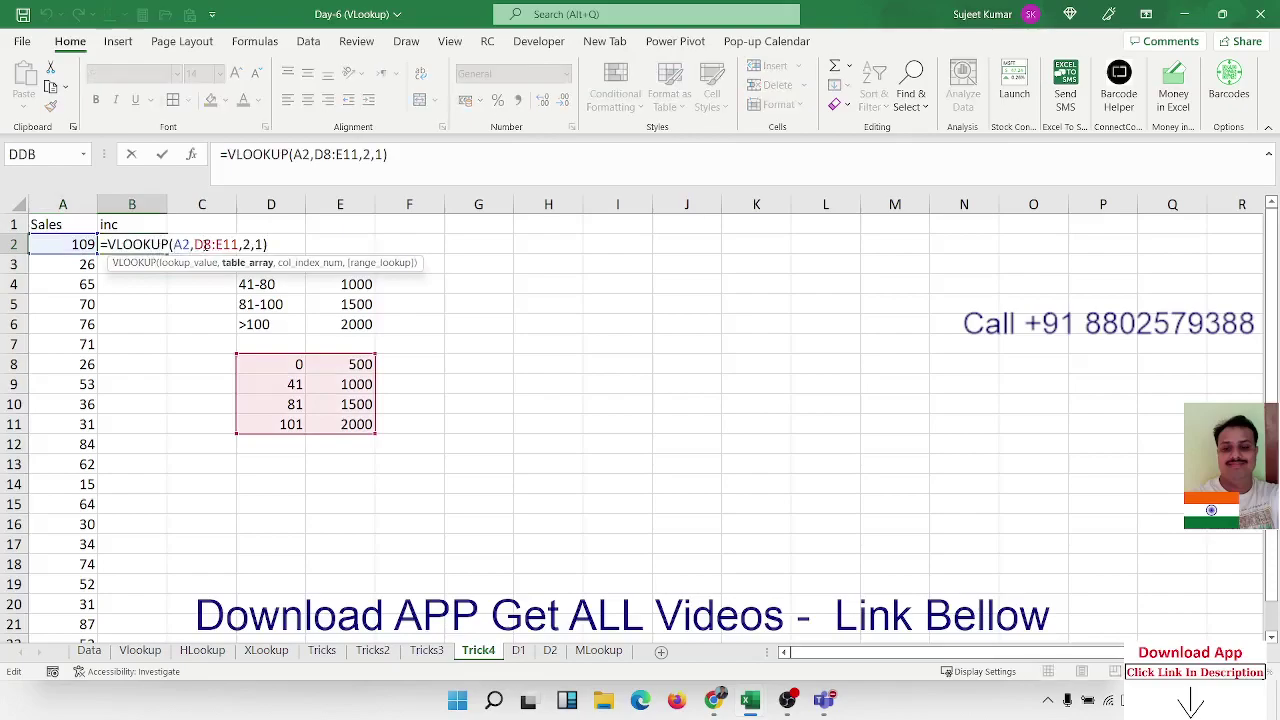
key("F4")
left_click(233, 244)
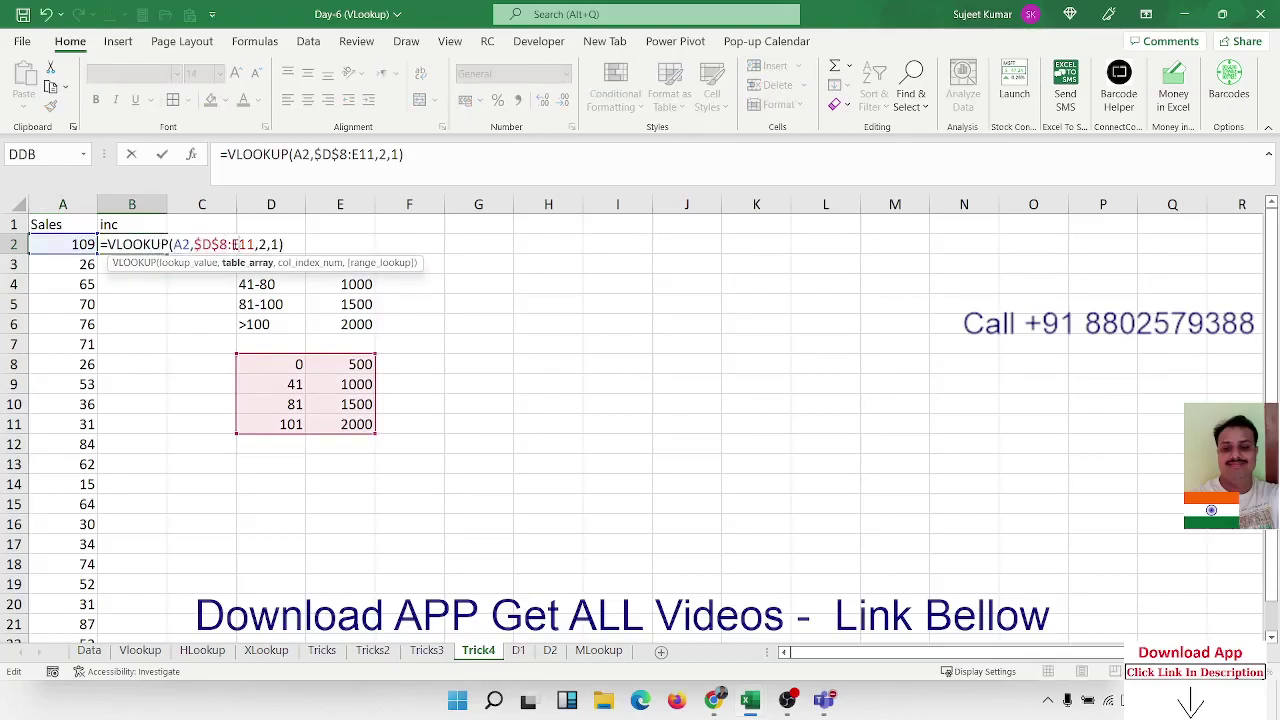
key("F4")
key("Return")
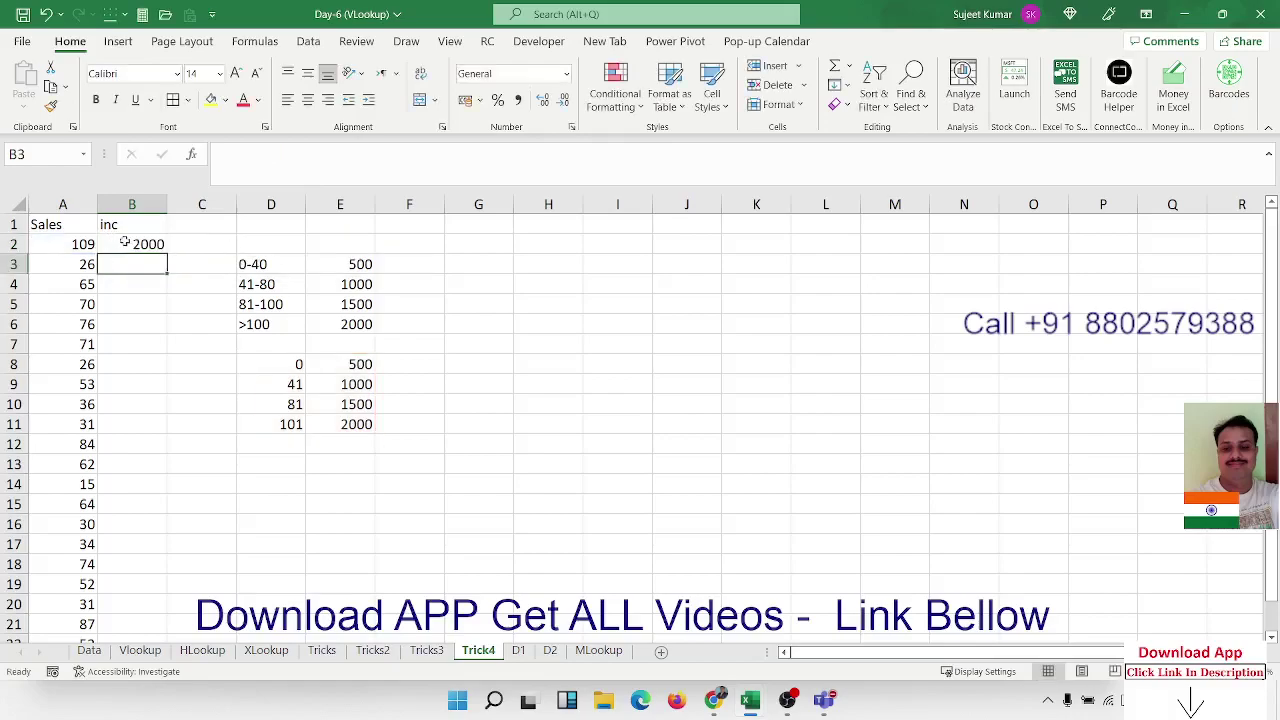
Fill B2's lookup formula down to B18.
left_click(127, 243)
left_click_drag(167, 254, 150, 563)
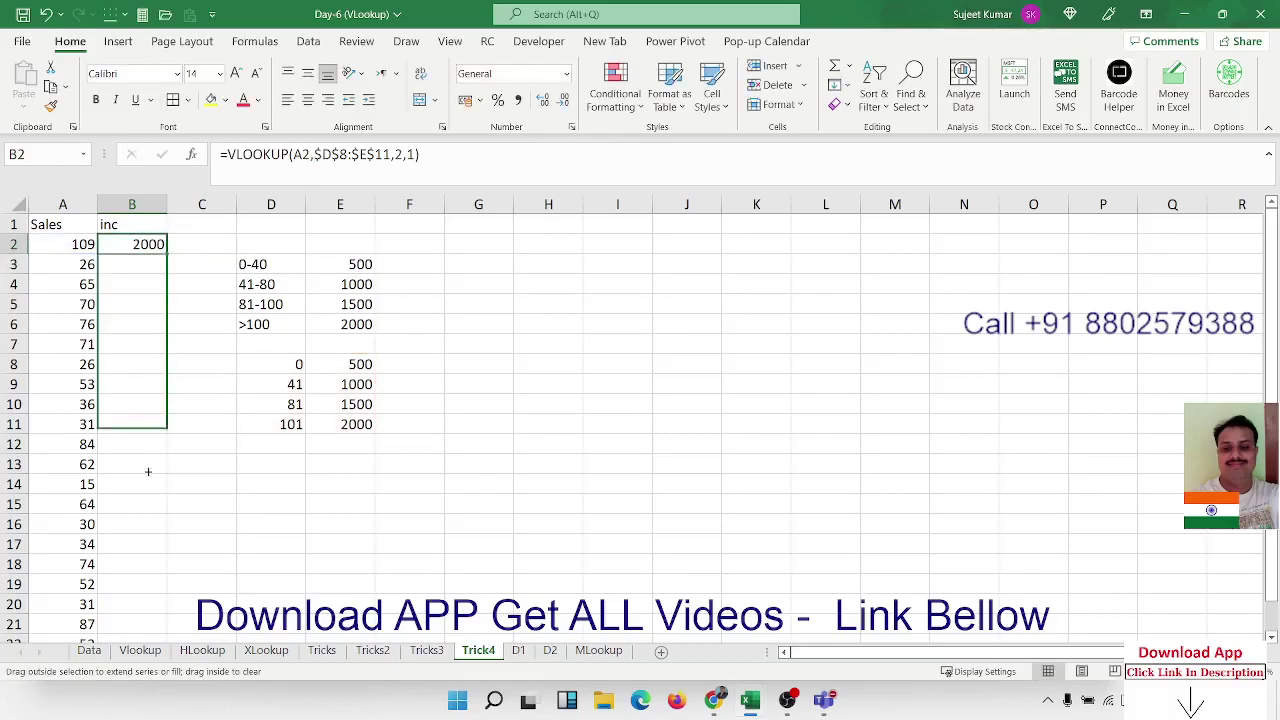
left_click_drag(293, 381, 360, 424)
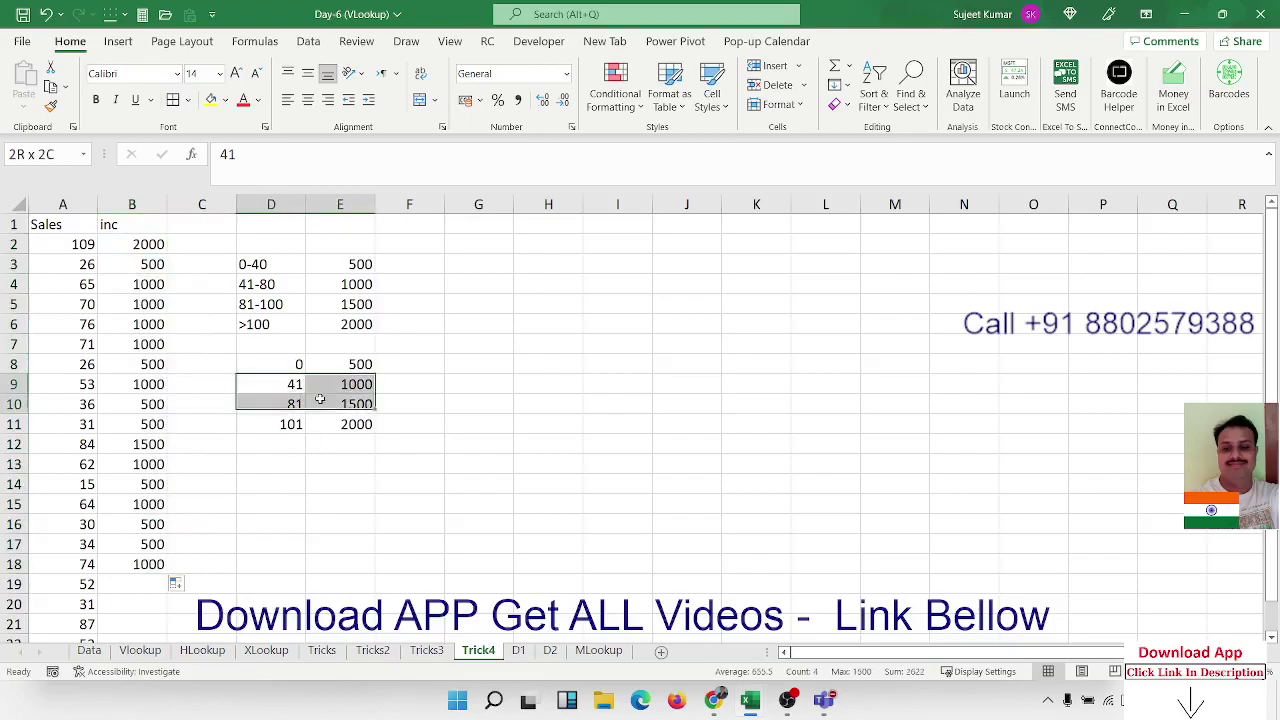
Type scratch values 41 and 33 in column G, then clear them.
left_click(508, 345)
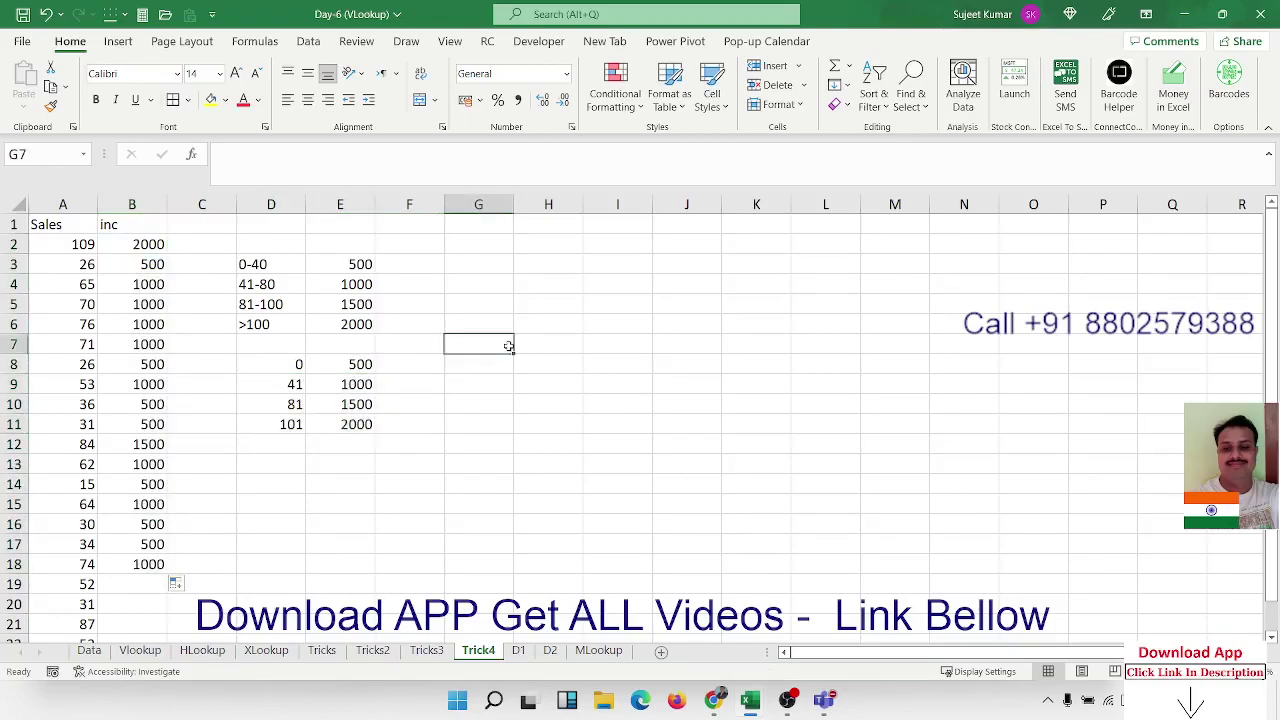
type("41")
key("Return")
key("Return")
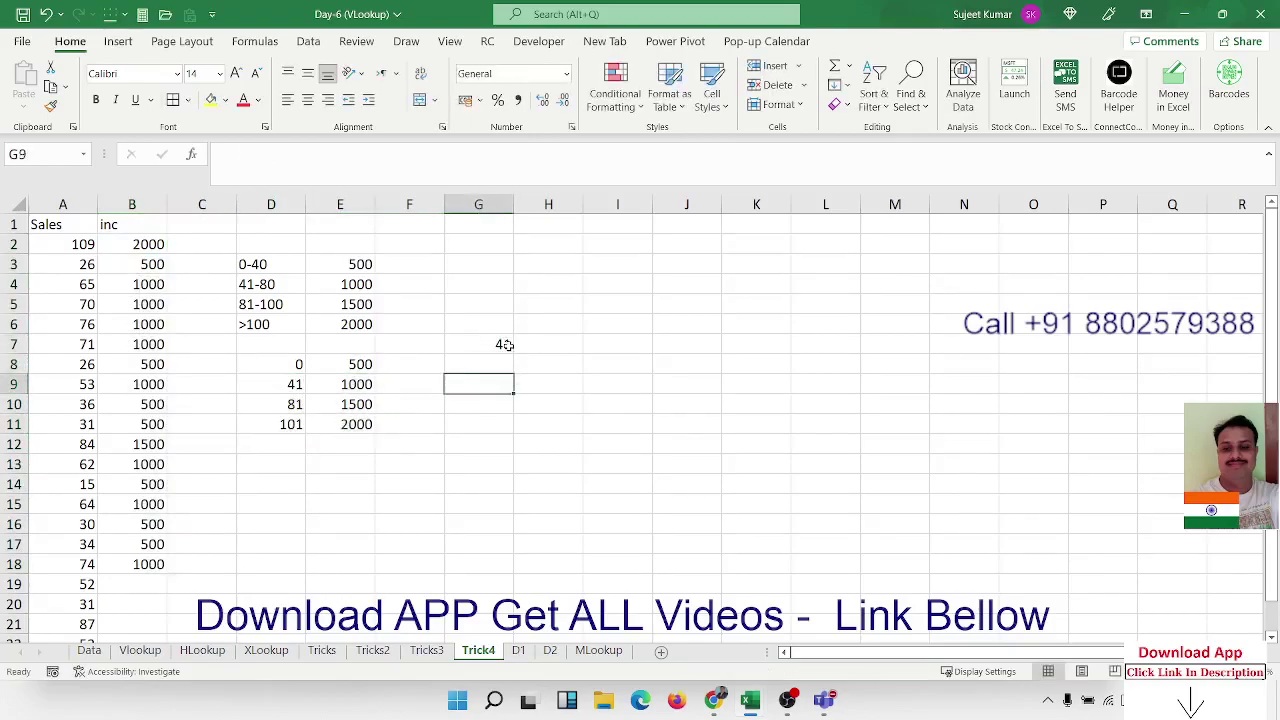
type("33")
key("Up")
key("Up")
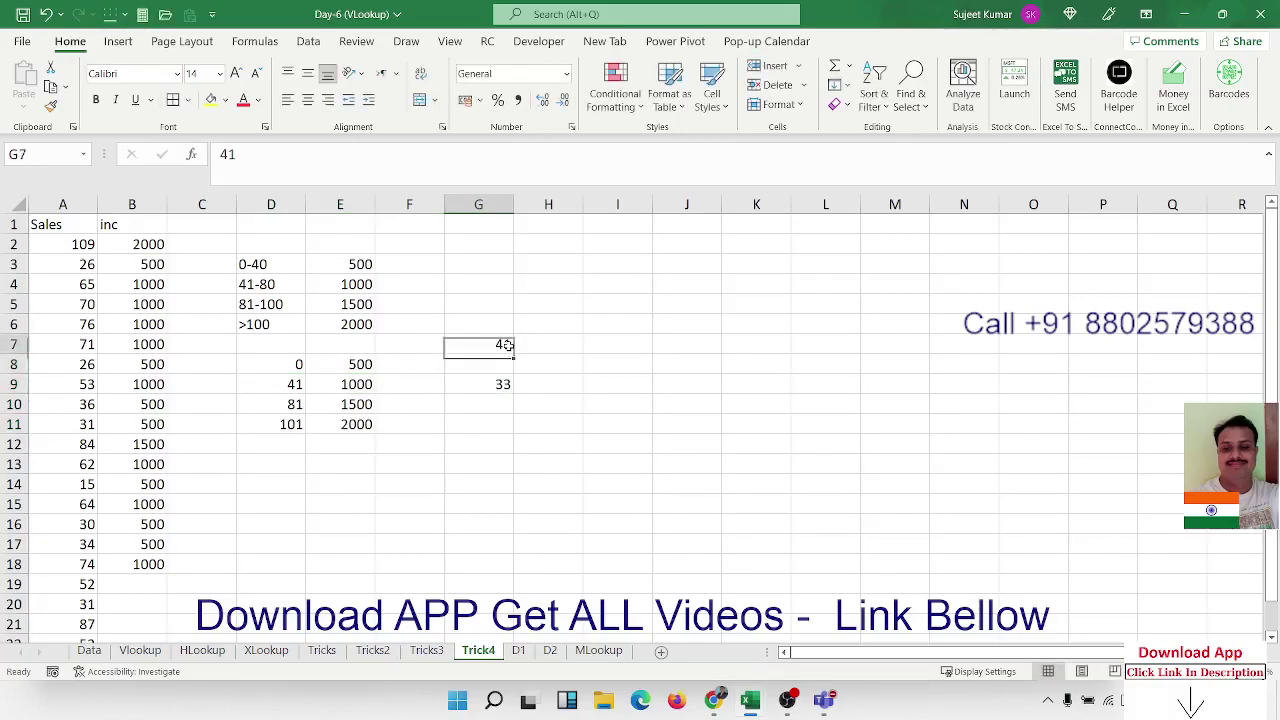
key("shift+Down")
key("shift+Down")
key("Delete")
Select the whole lookup table D8:E11.
key("Left")
key("Left")
key("Left")
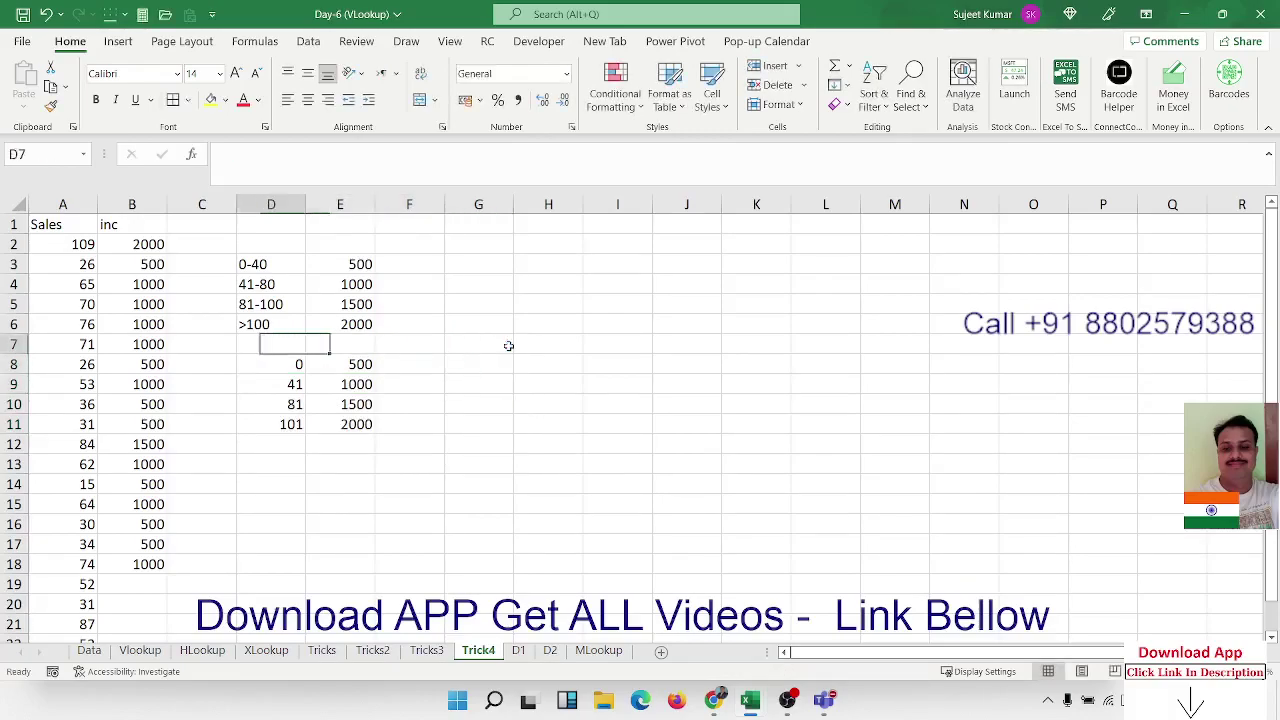
key("Left")
key("Left")
key("Up")
key("Up")
key("Up")
key("Down")
key("Right")
key("Right")
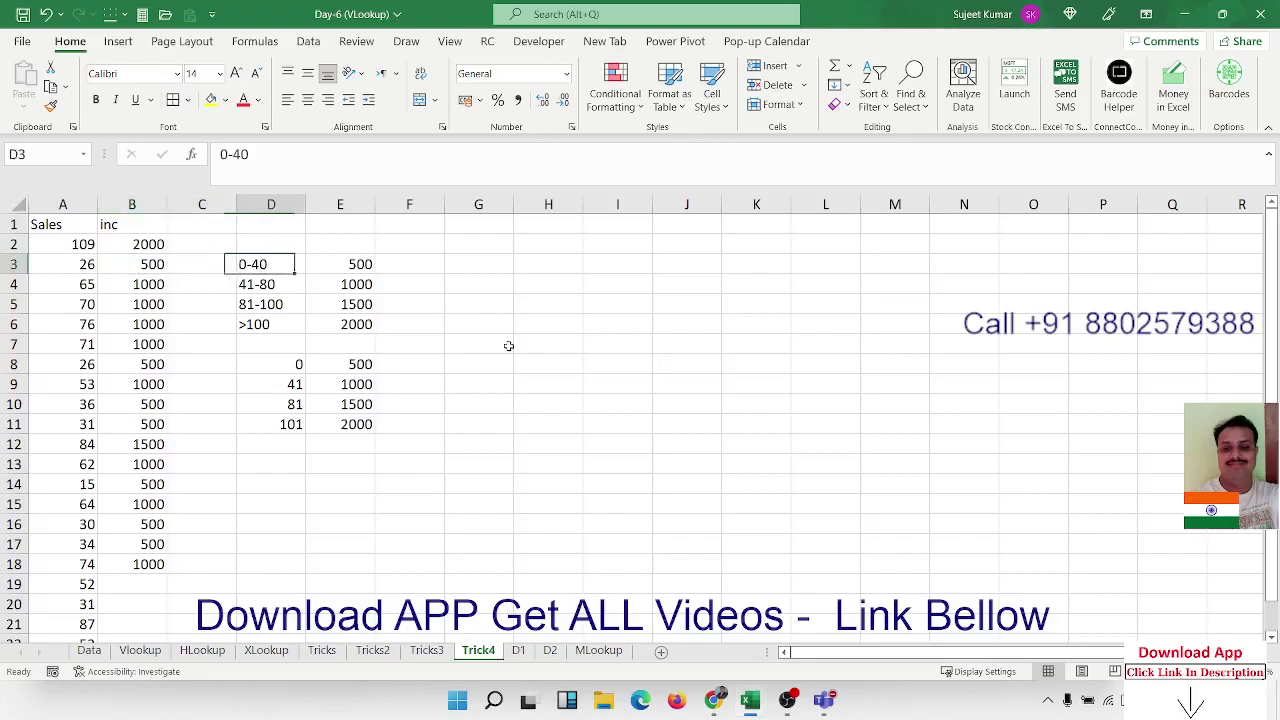
key("Down")
key("Down")
key("Down")
key("Down")
key("Down")
key("shift+Right")
key("shift+Down")
key("shift+Down")
key("shift+Down")
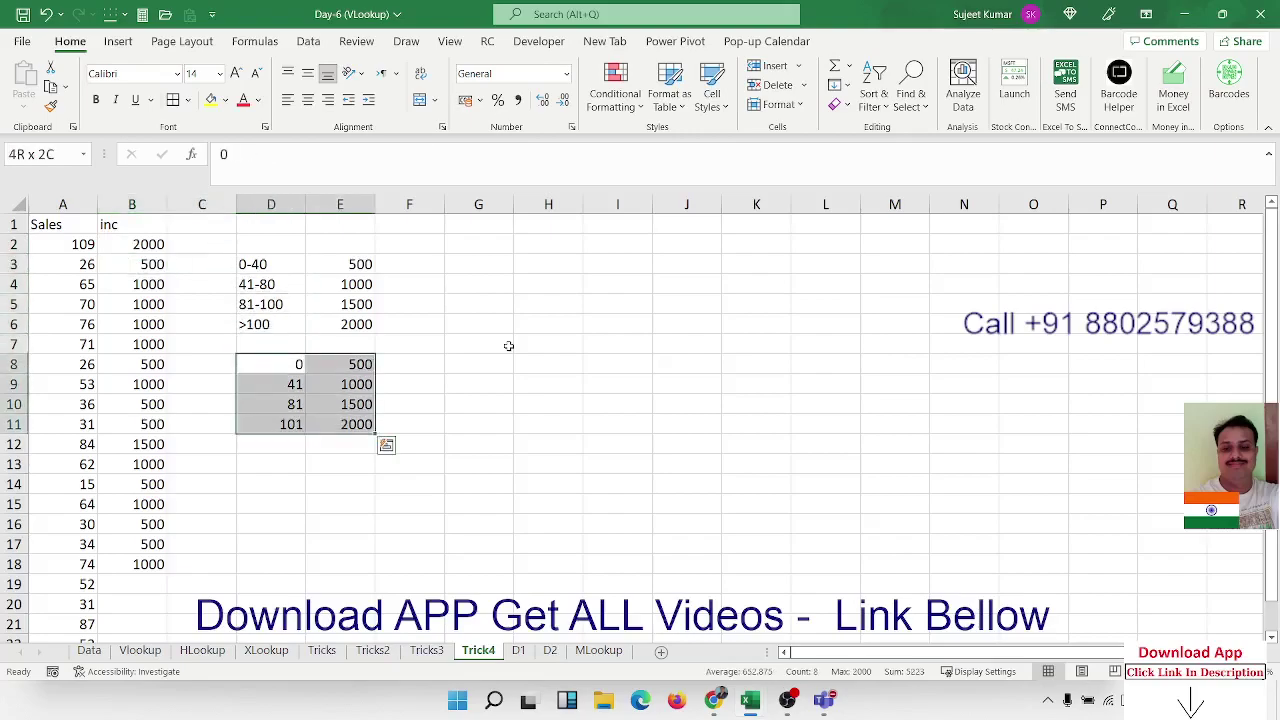
Clear the filled incentive results in B3:B18.
key("Left")
key("Up")
key("Up")
key("Up")
key("Up")
key("Up")
key("Left")
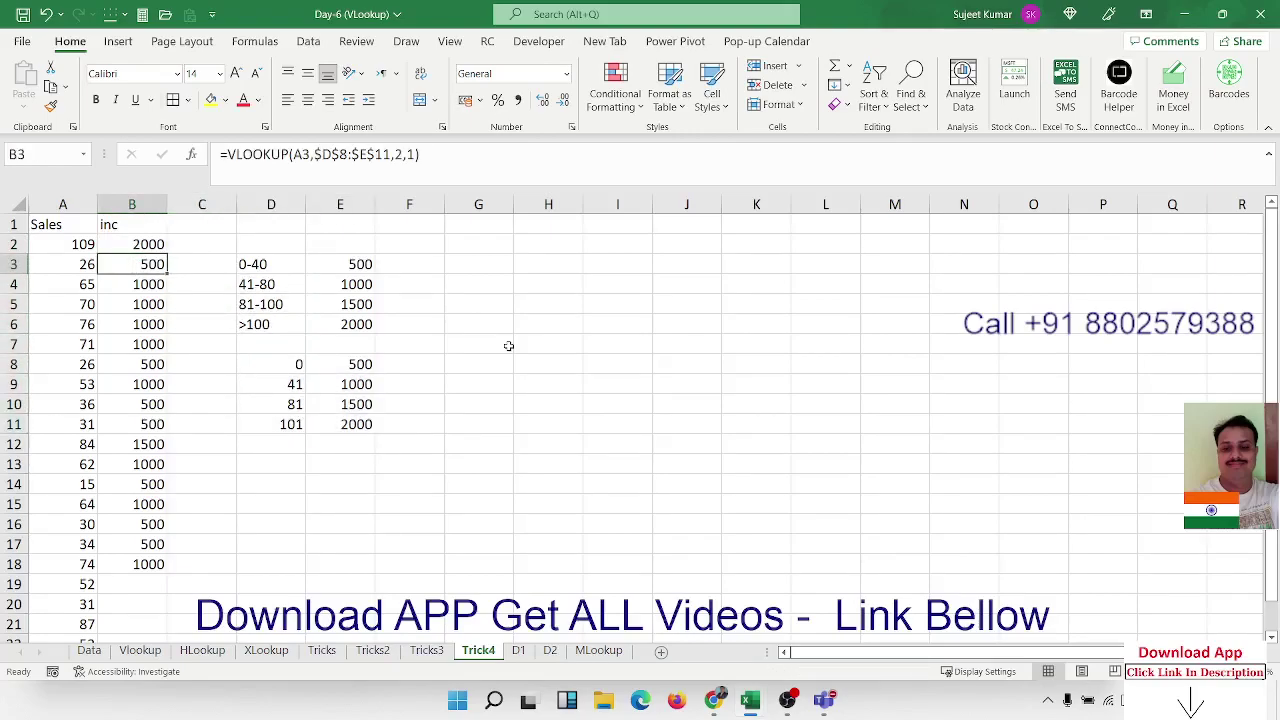
key("ctrl+shift+Down")
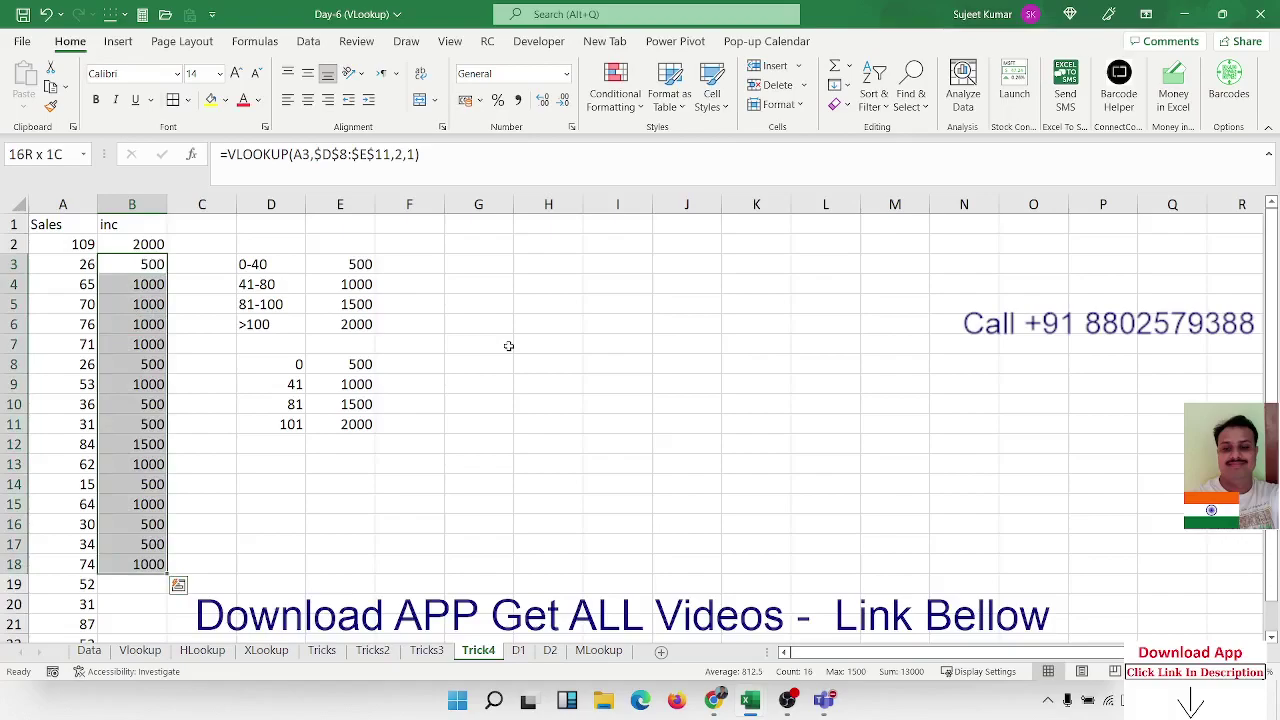
key("Delete")
Enter -15 as the sales value in A2 to test an out-of-range lookup.
key("Left")
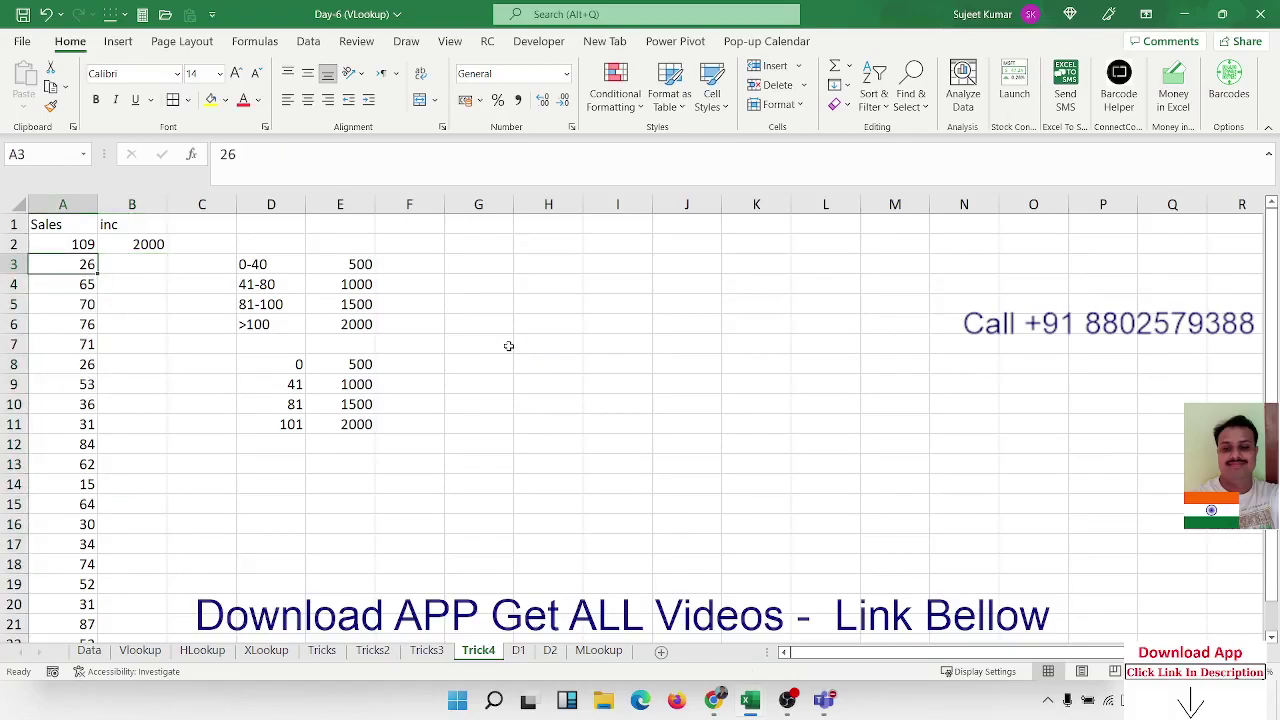
type("-")
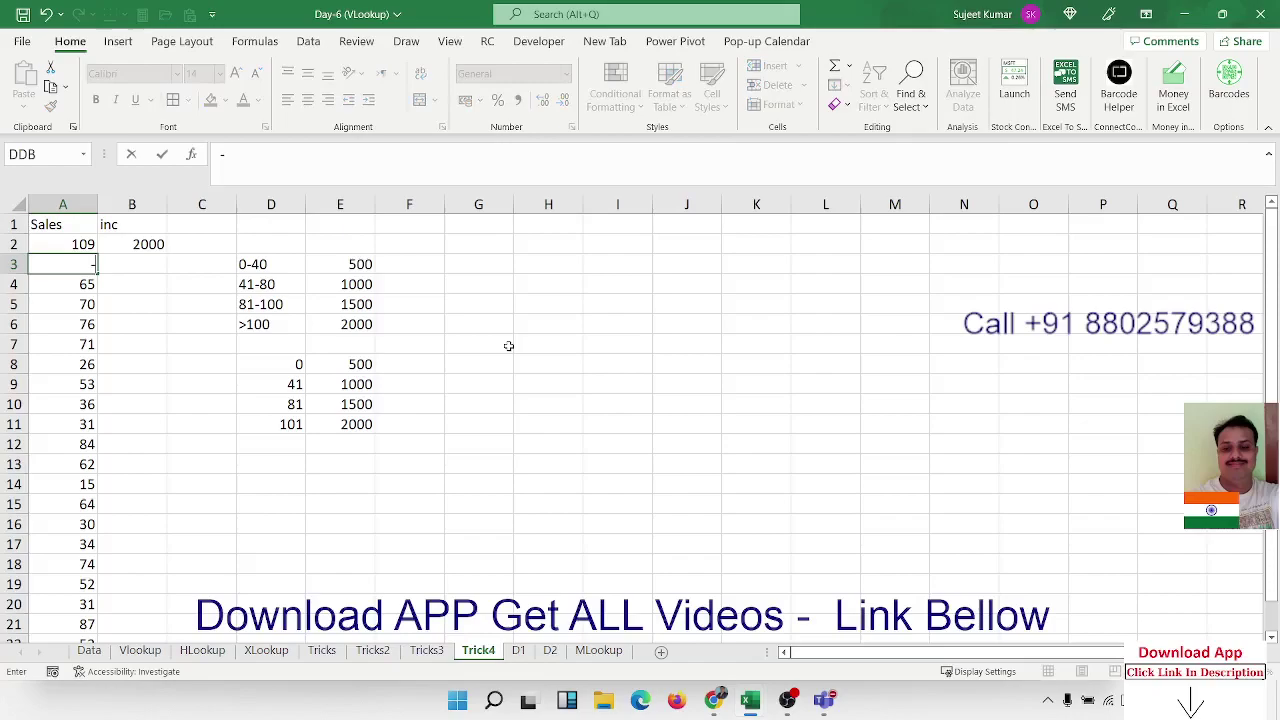
key("Escape")
key("Up")
type("100")
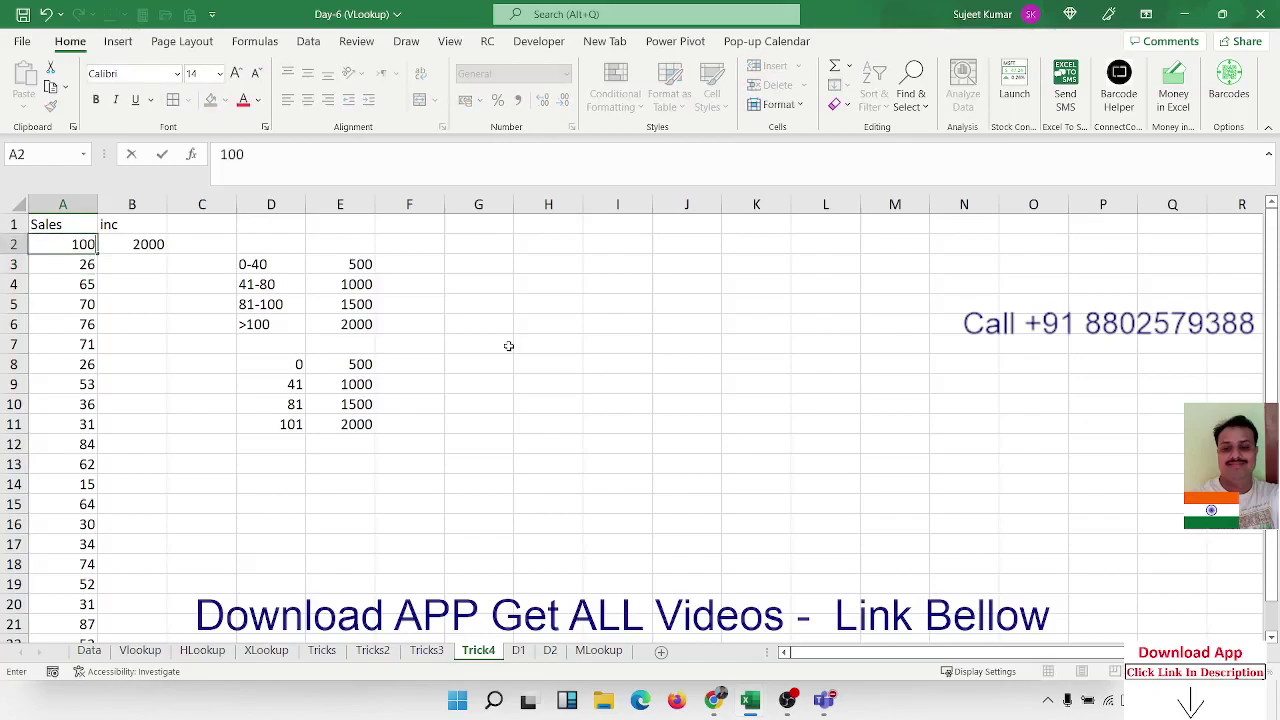
key("Escape")
type("-15")
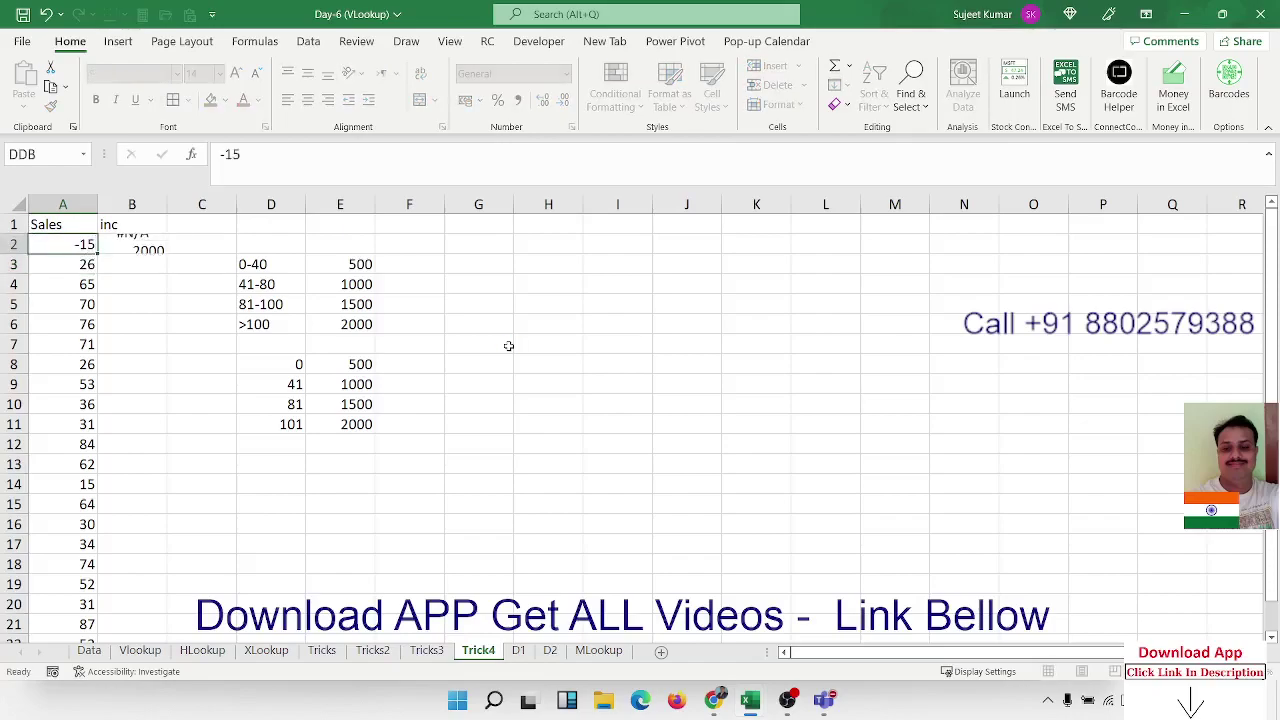
key("Return")
key("Up")
Change the D8 threshold to -100, then undo it back to 0.
key("Right")
key("Right")
key("Right")
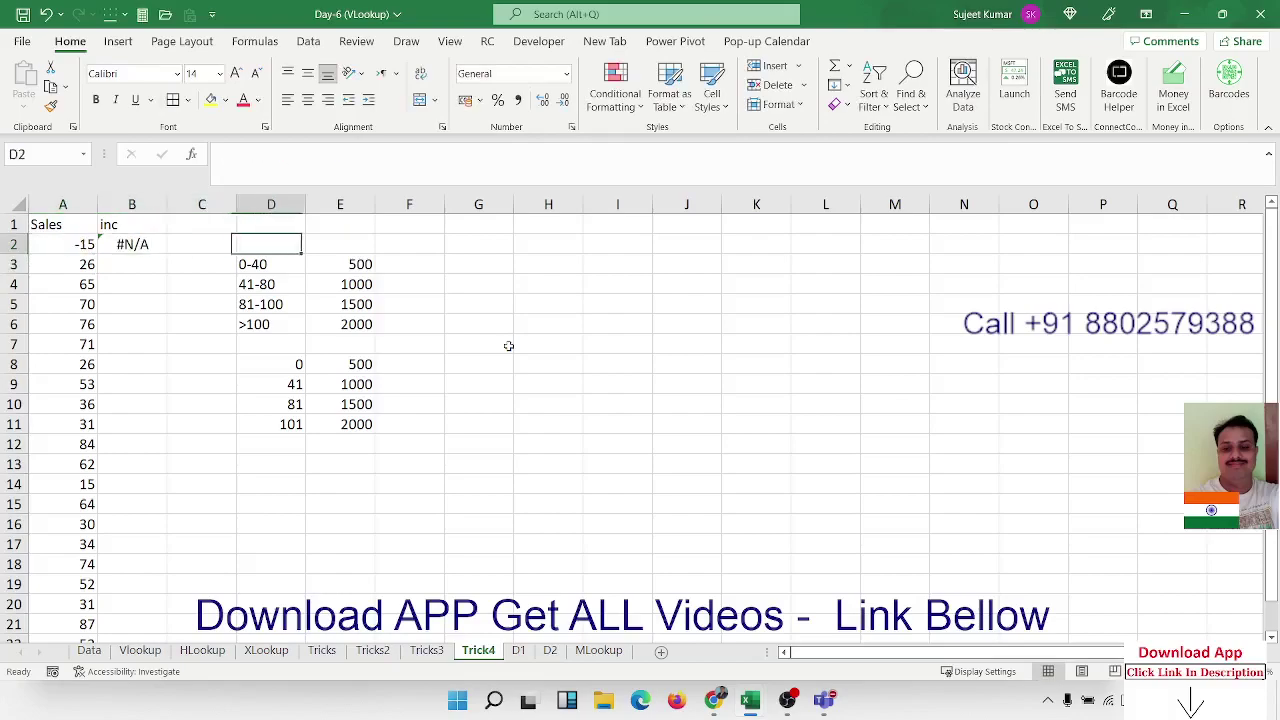
key("Down")
key("Down")
key("Down")
key("Down")
key("Down")
key("Down")
type("-1")
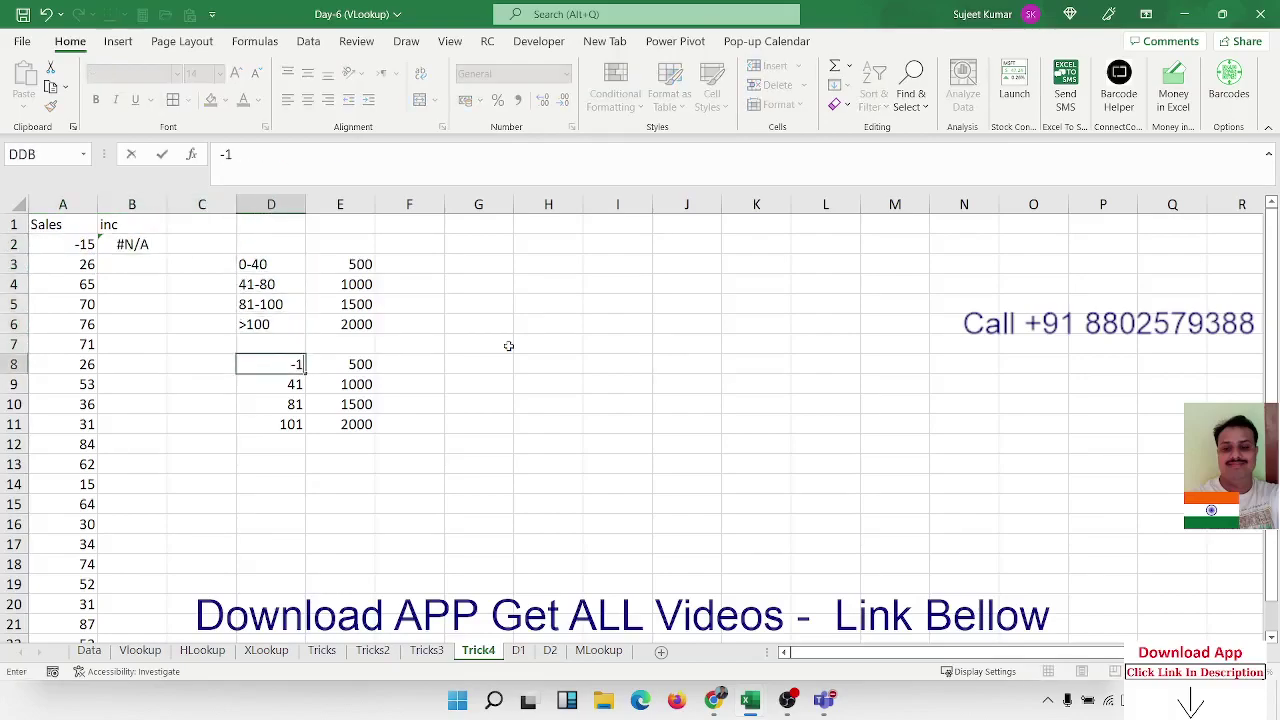
type("00")
key("Return")
key("Up")
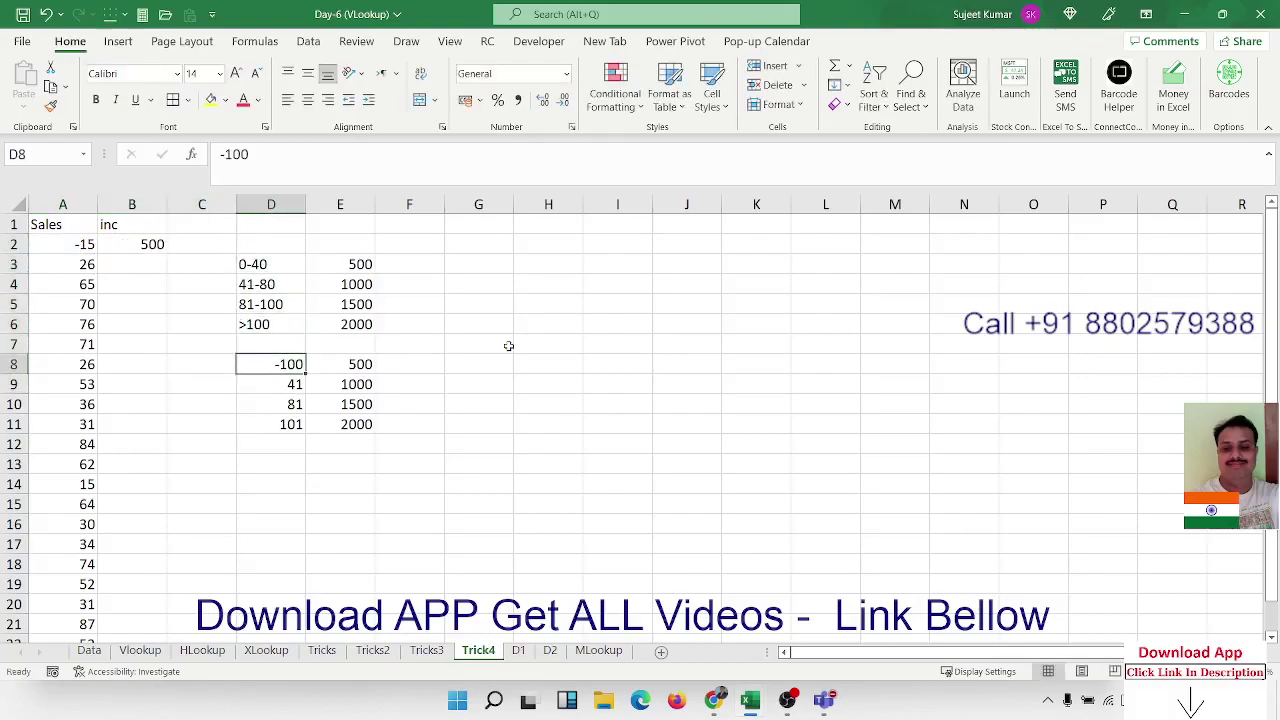
key("ctrl+z")
Set A2 back to 109 so B2 returns 2000.
key("Left")
key("Left")
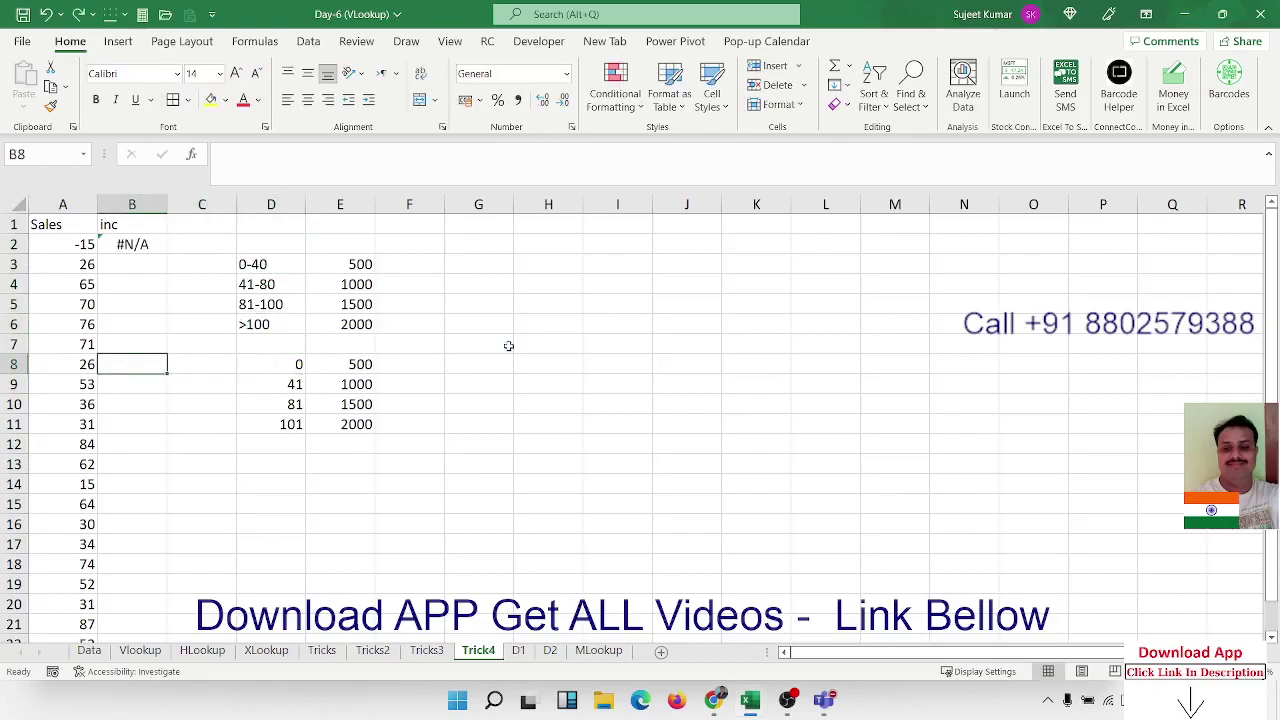
key("Up")
key("Up")
key("Up")
key("Up")
key("Up")
key("Left")
type("109")
key("ctrl+Return")
key("Right")
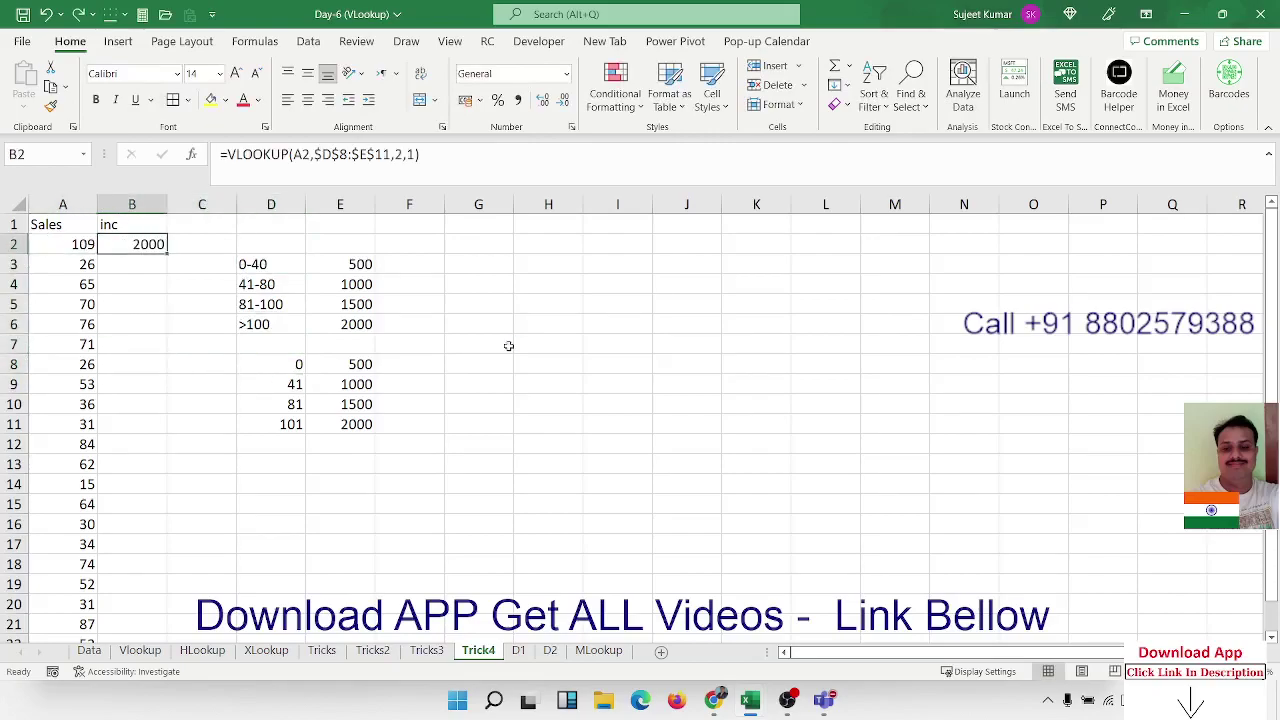
Enter =LOOKUP(A3,D8:D11,E8:E11) in B3, returning 500.
key("Down")
type("=l")
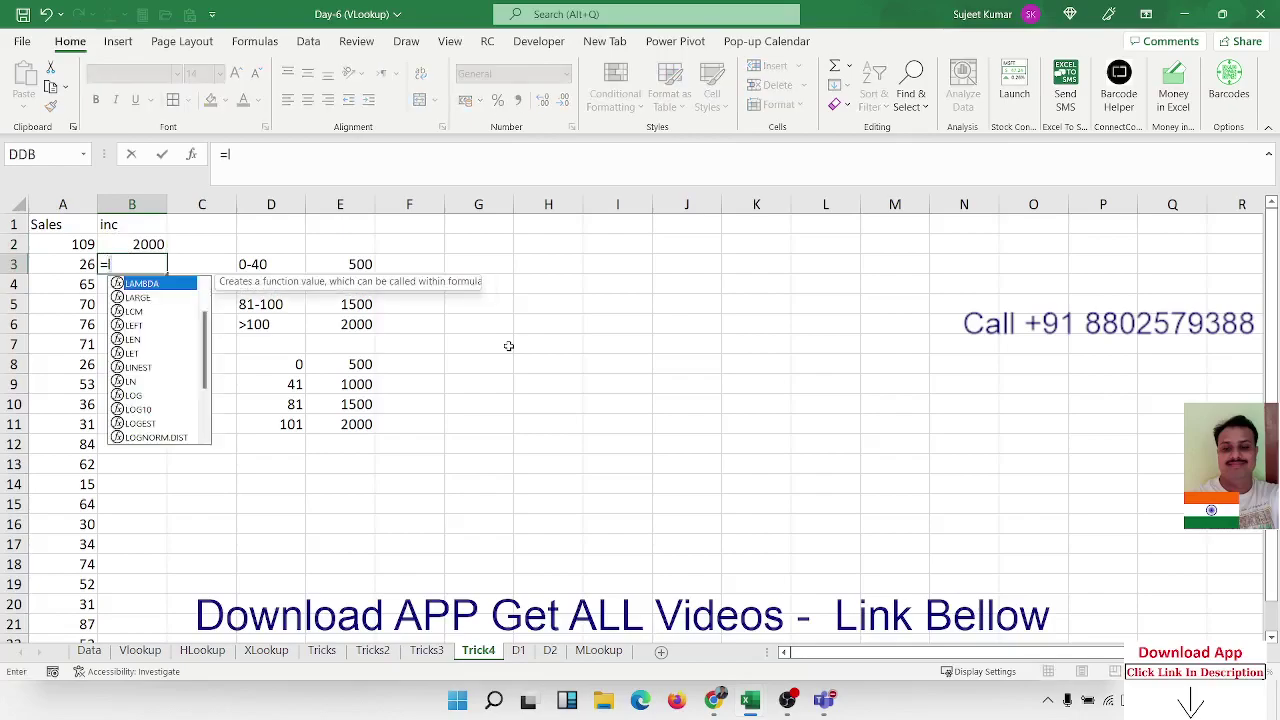
type("oo")
key("Tab")
key("Left")
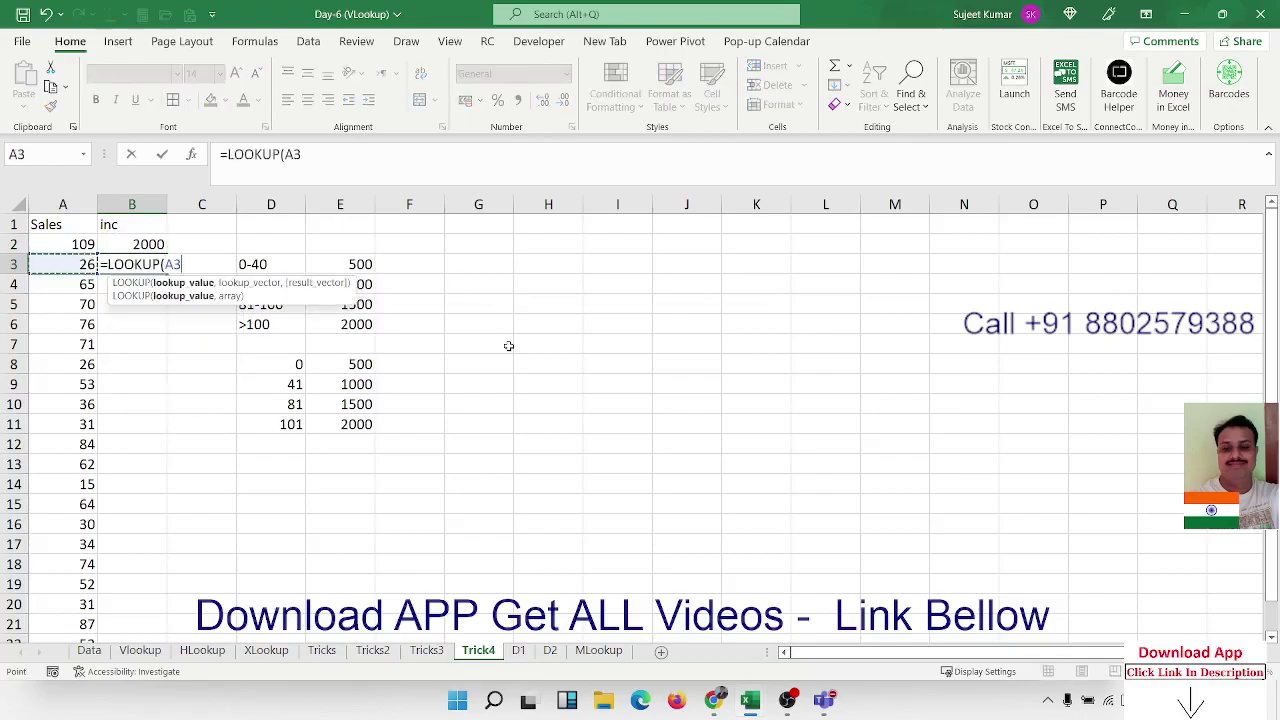
type(",")
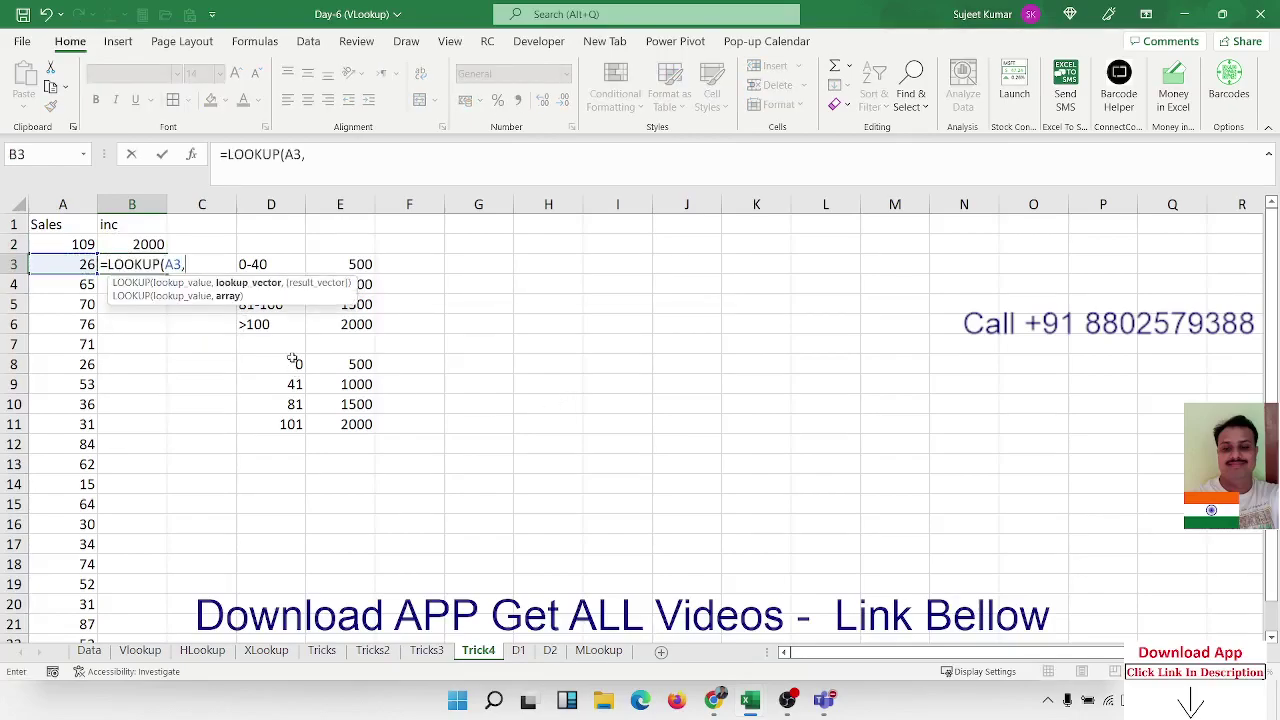
left_click(293, 360)
left_click_drag(293, 360, 290, 424)
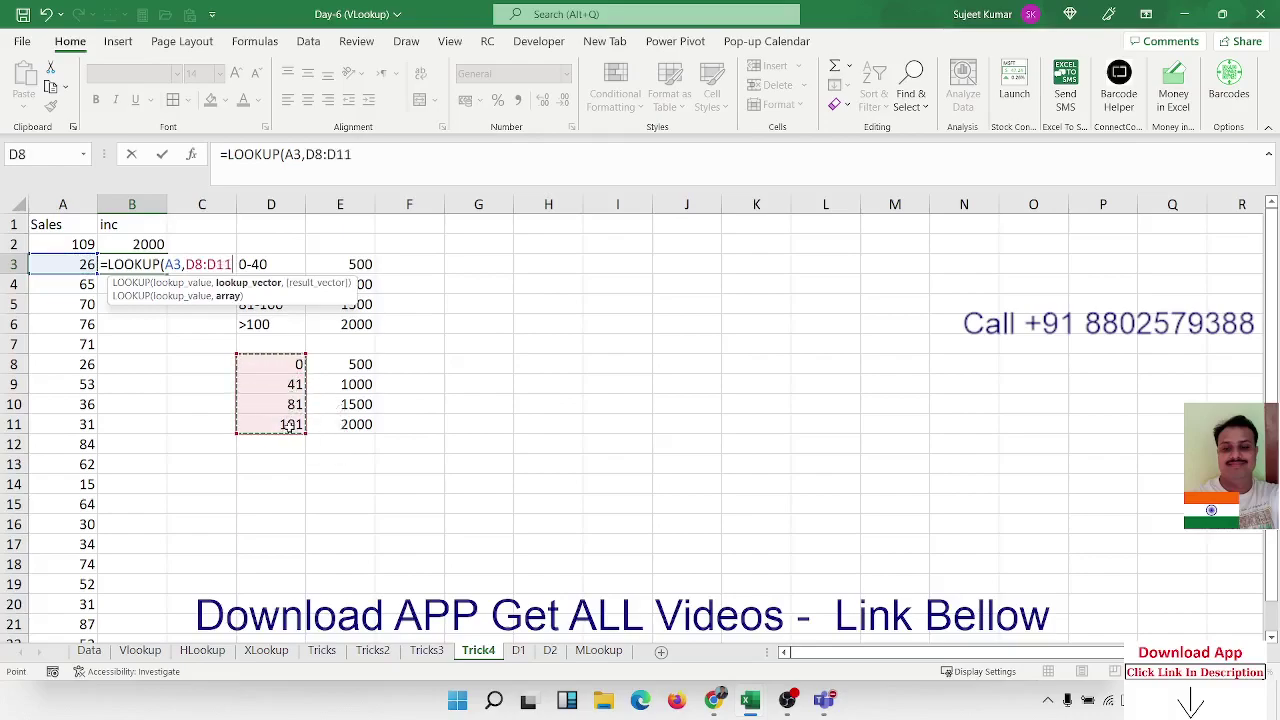
type(",")
left_click_drag(335, 364, 335, 420)
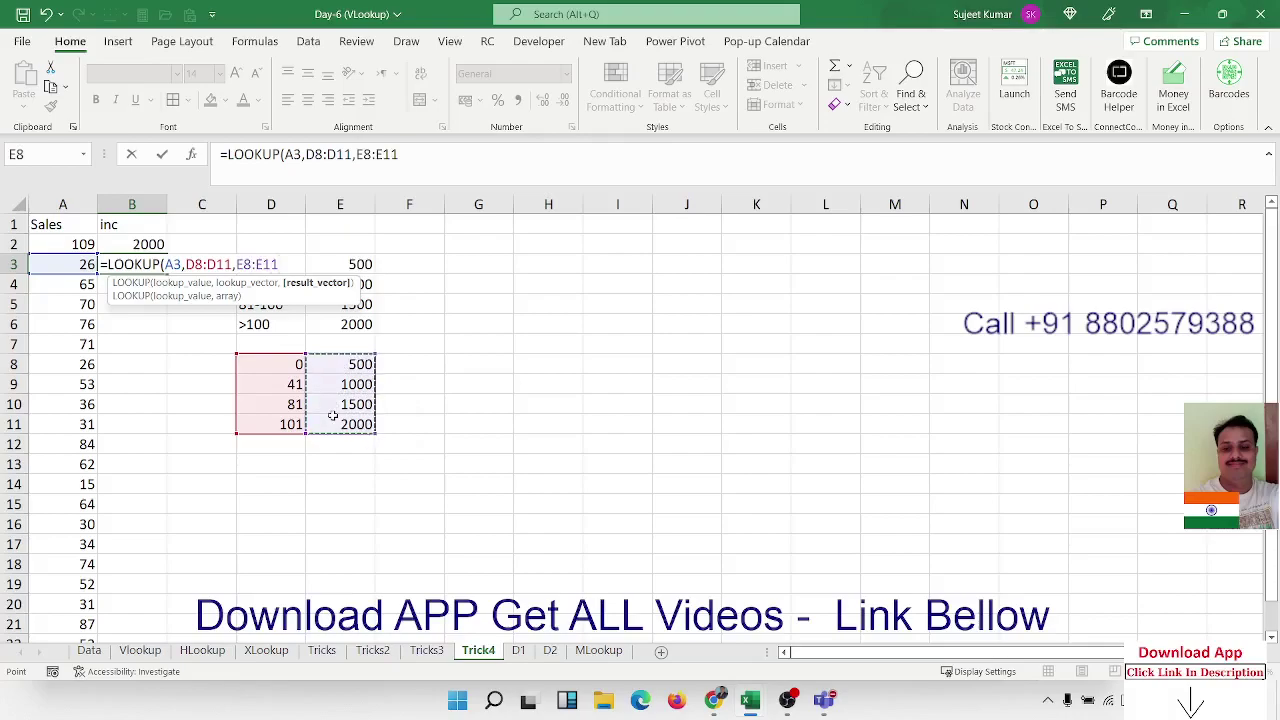
key("Return")
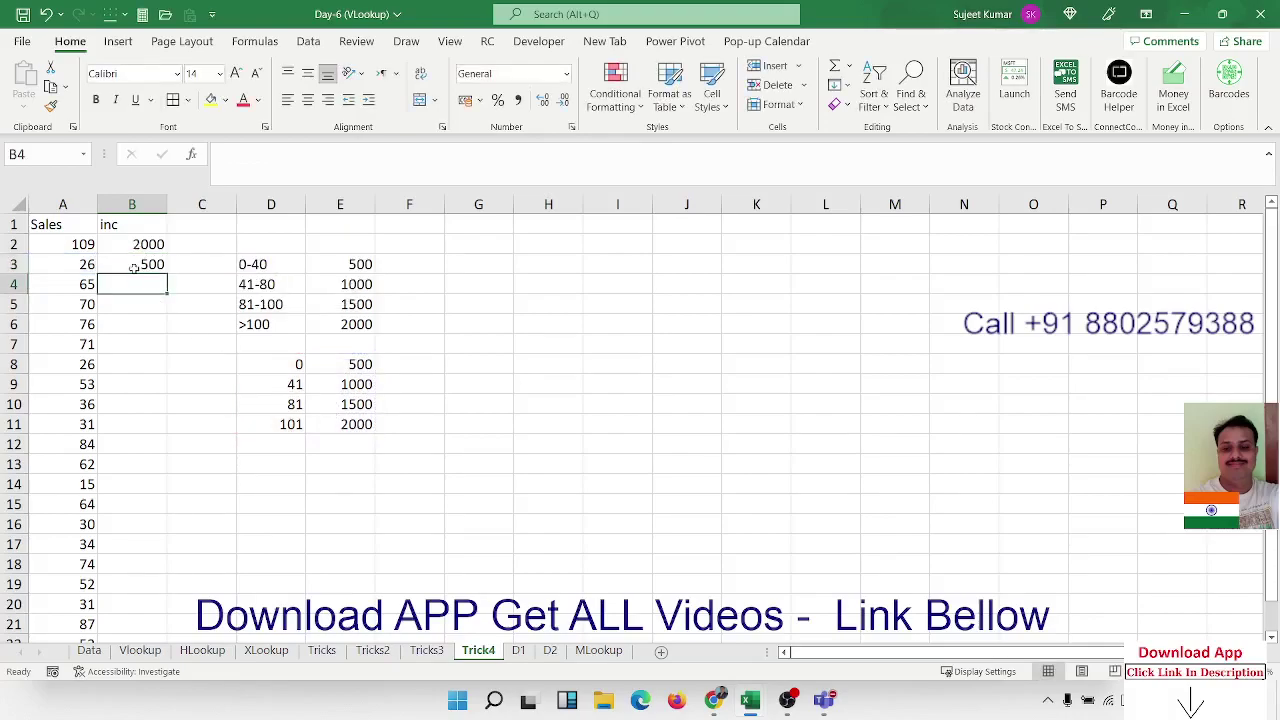
Enter =LOOKUP(A4,{0,41,81,101},{500,1000,1500,2000}) in B4, returning 1000.
type("=loo")
key("Tab")
key("Left")
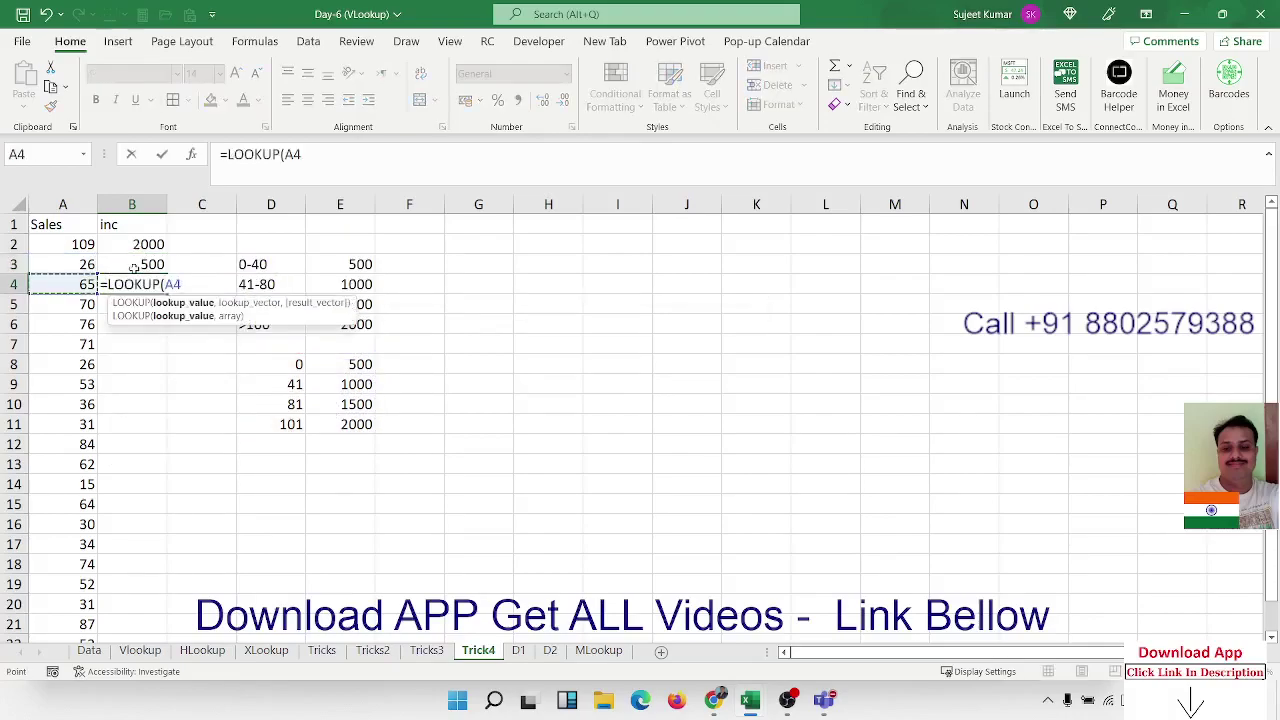
type(",")
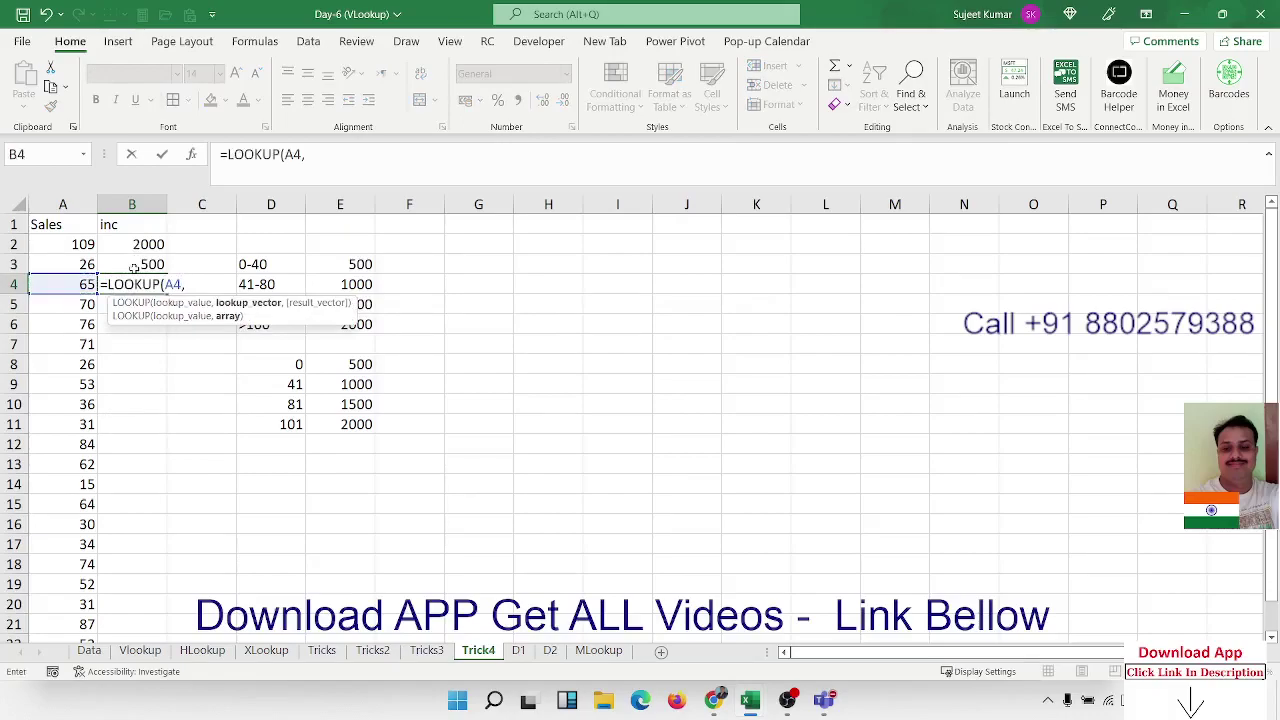
type("{0,")
type("41")
type(",81,")
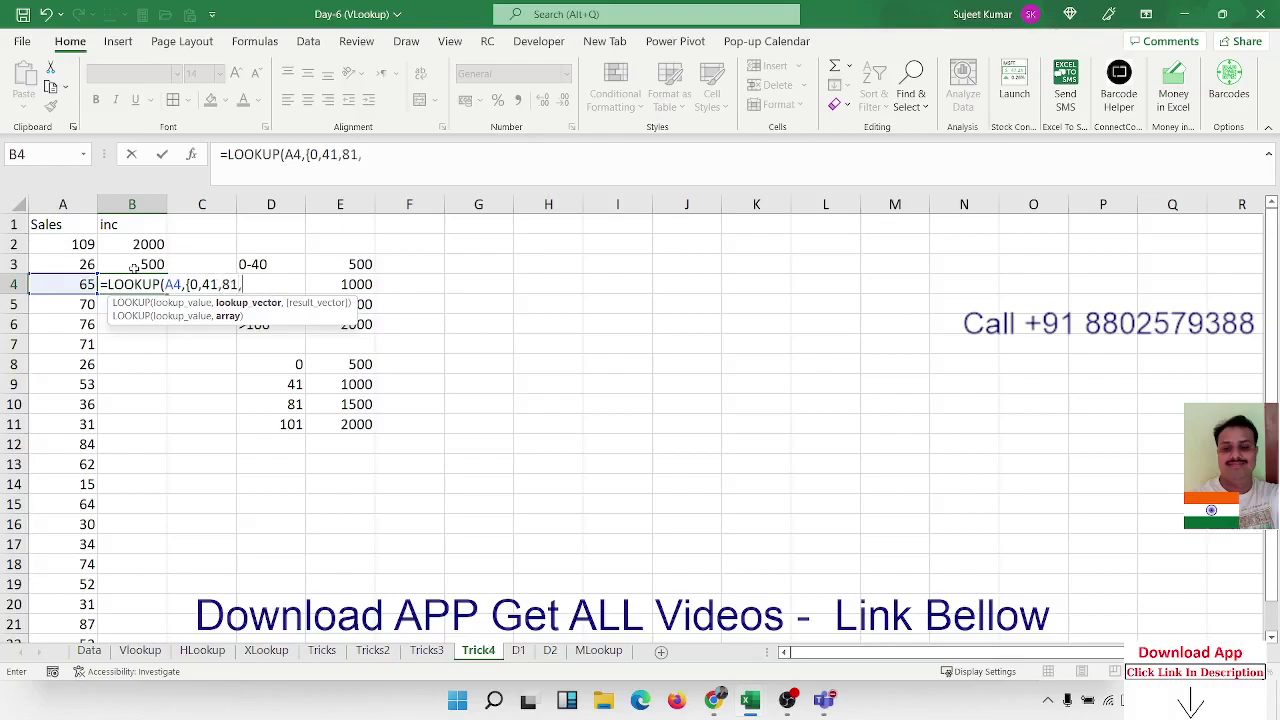
type("101}")
type(",{")
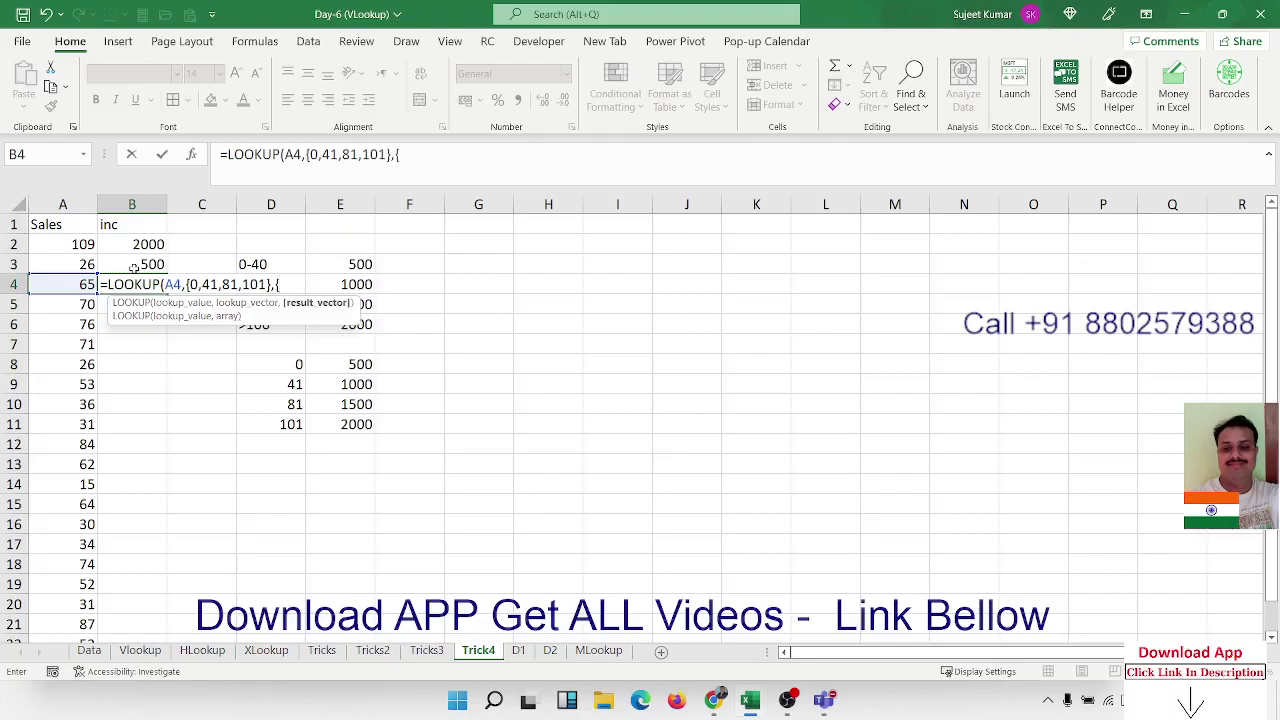
type("500,")
type("1000,15")
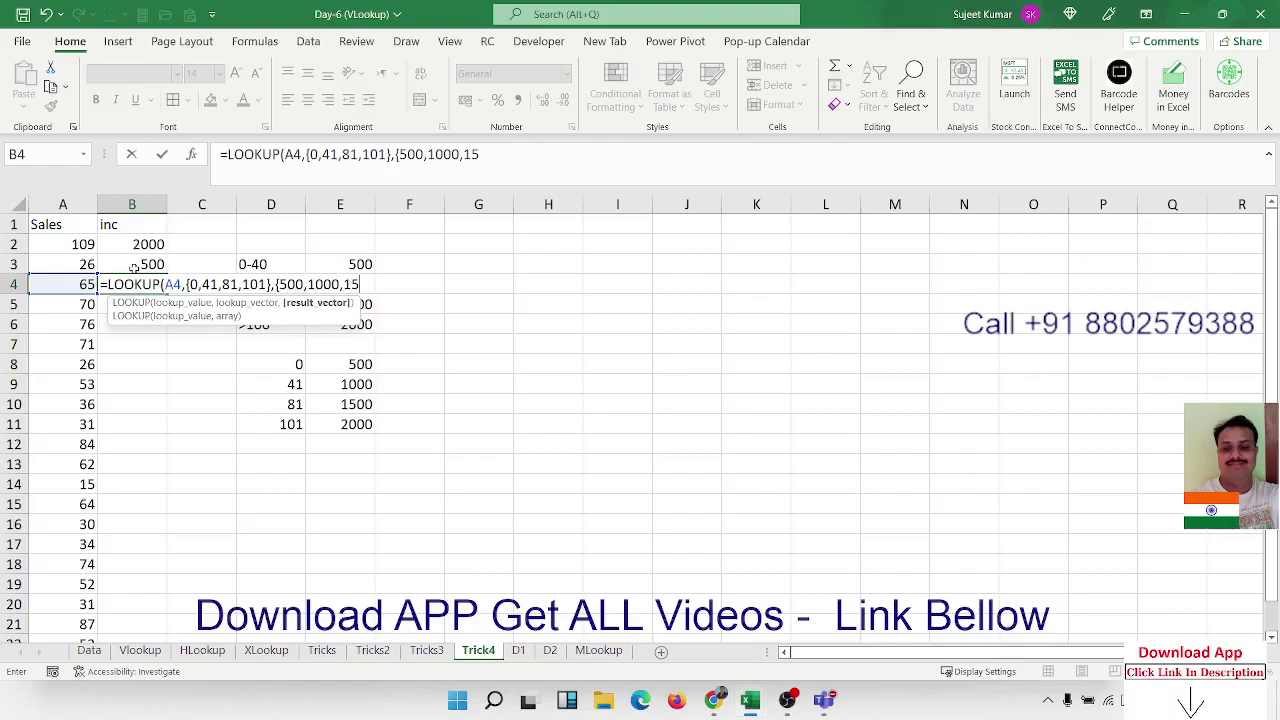
type("00,2000")
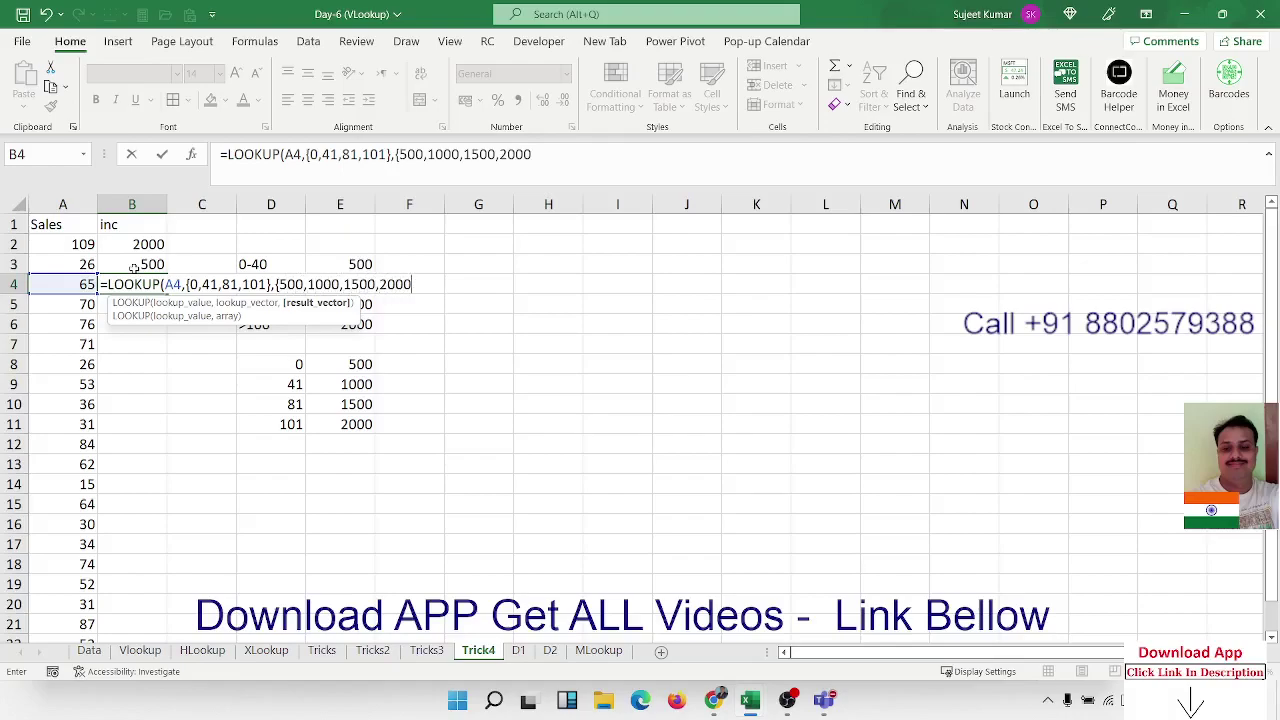
type("}")
key("Return")
Compare B4's array-based formula with B3's range-based LOOKUP, leaving both unchanged.
double_click(160, 284)
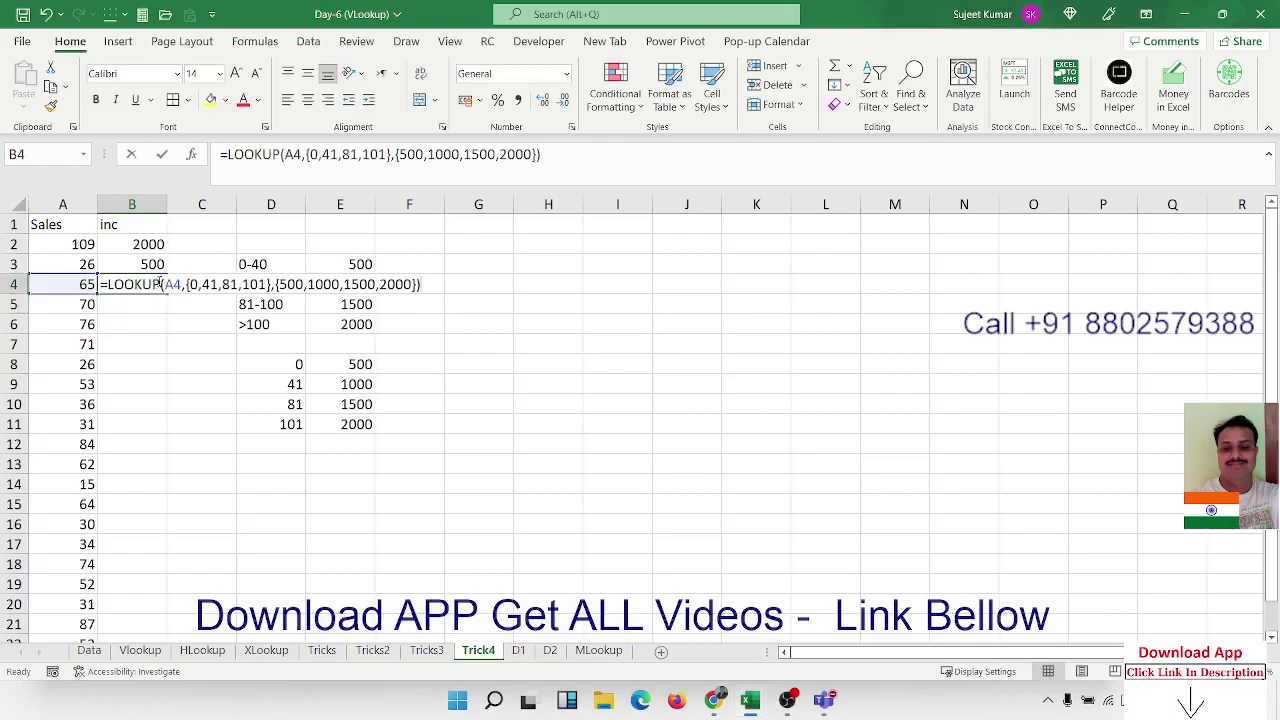
key("Return")
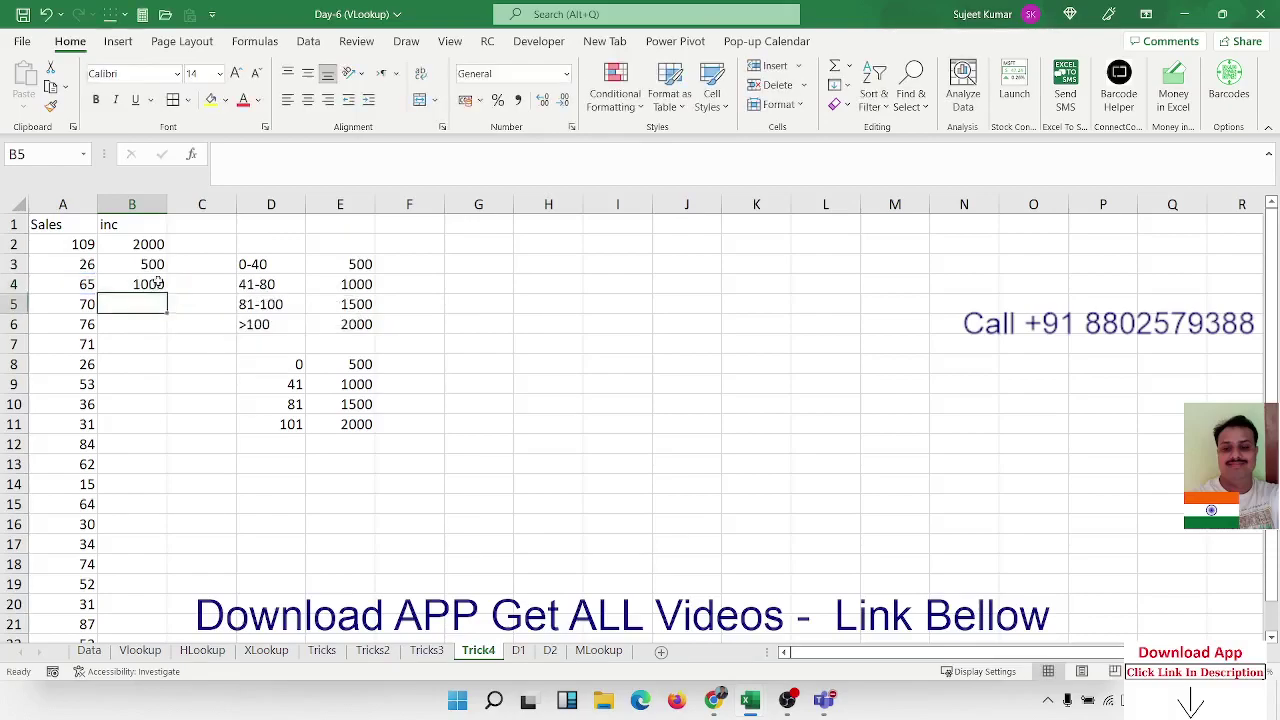
double_click(152, 264)
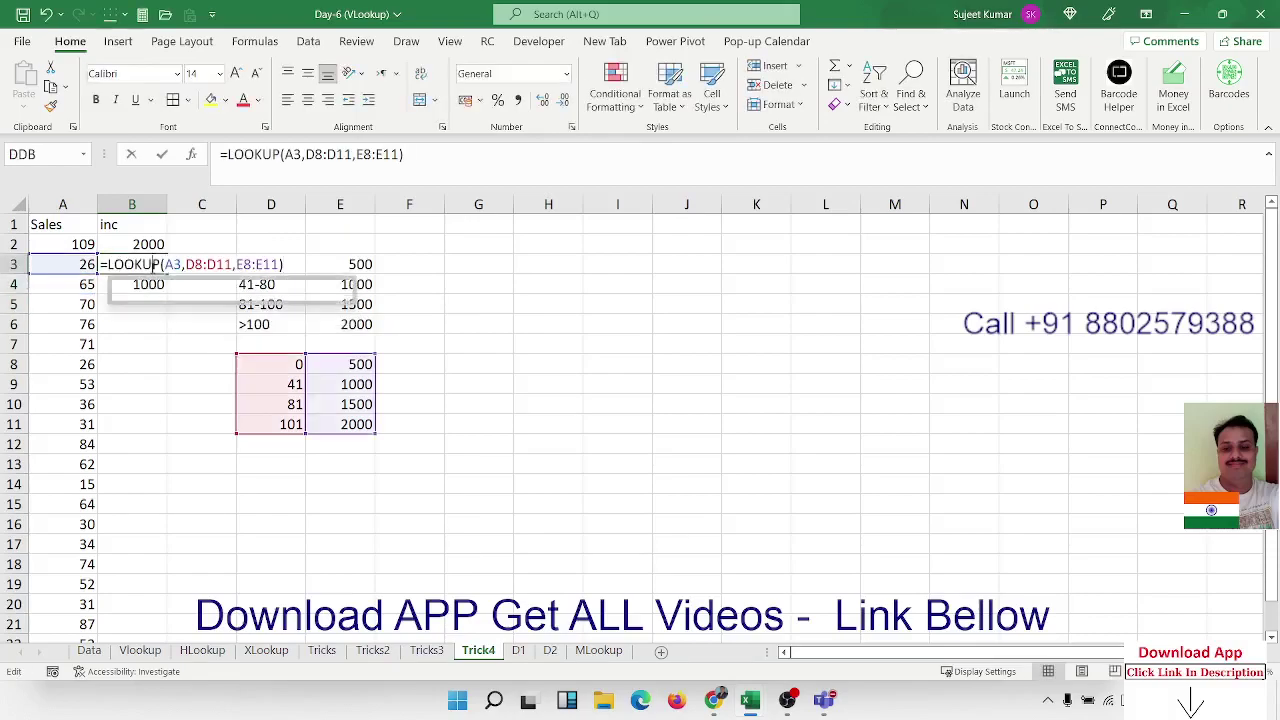
key("Return")
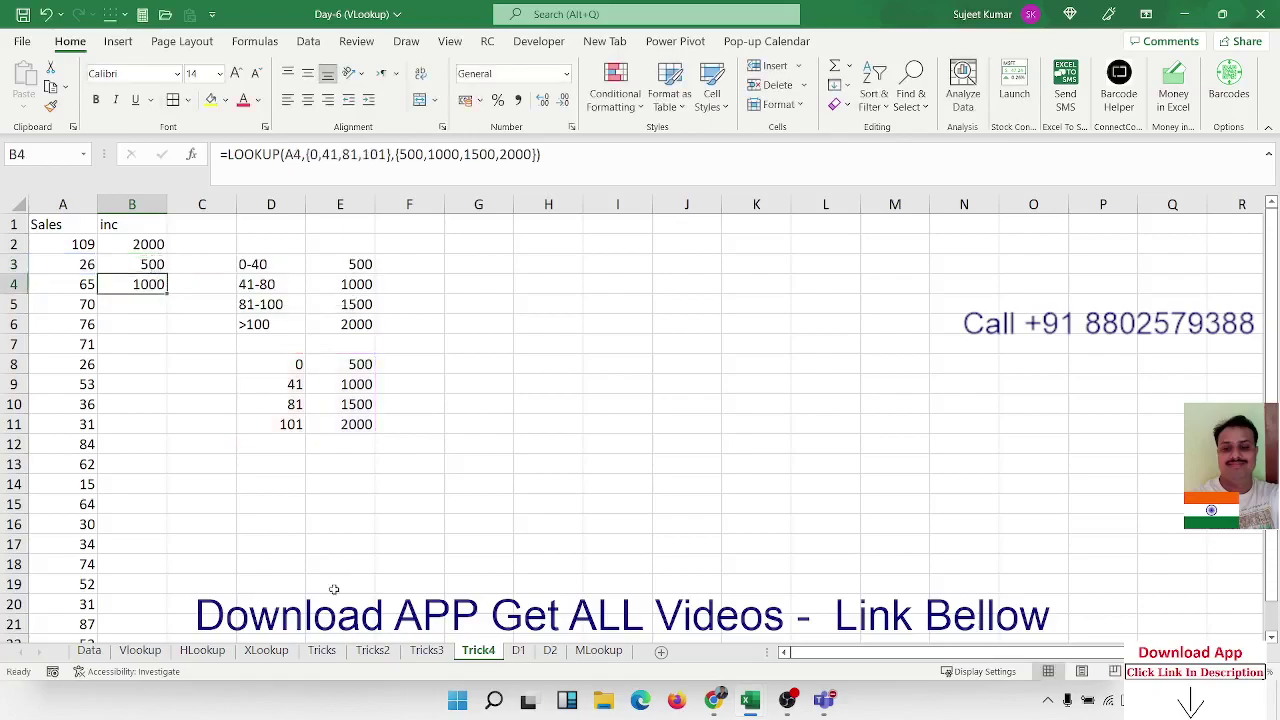
Glance at the Tricks2 and Tricks3 sheets, then return to Trick4.
left_click(380, 655)
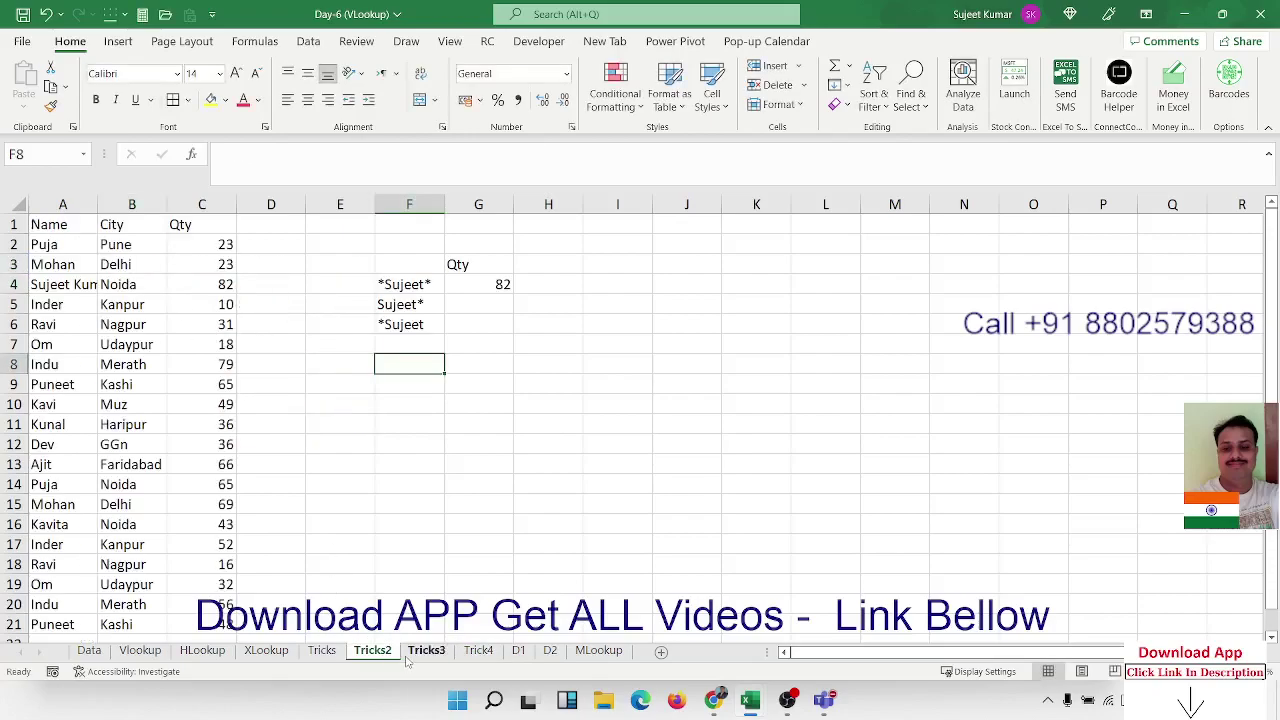
left_click(413, 658)
left_click(300, 404)
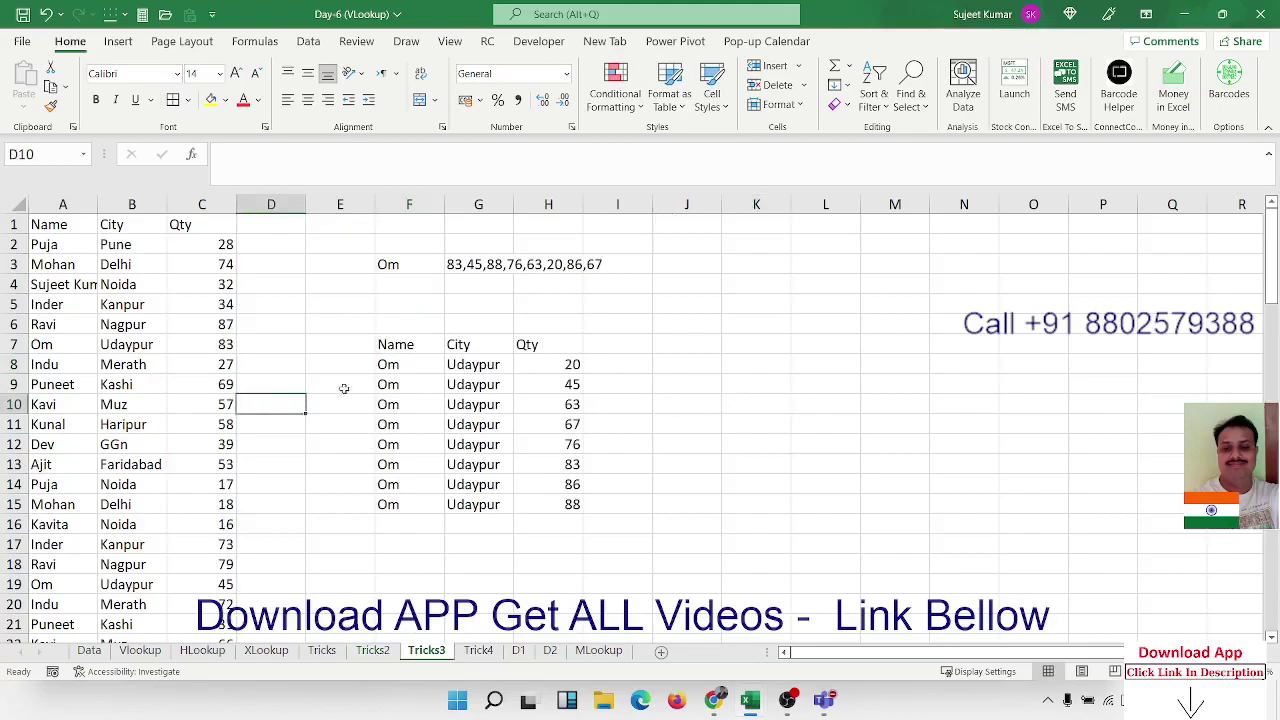
left_click(480, 651)
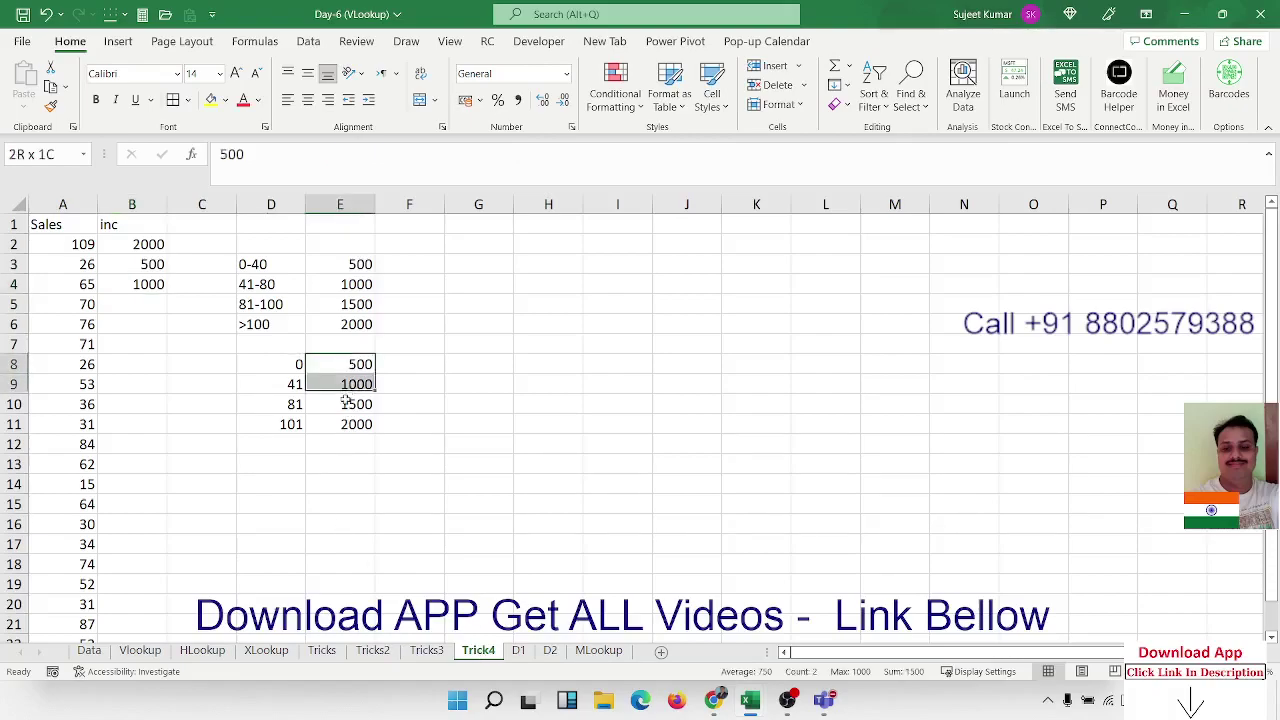
Review B4's array-based LOOKUP formula, keeping its 1000 result.
left_click_drag(347, 364, 350, 404)
left_click(147, 284)
double_click(147, 284)
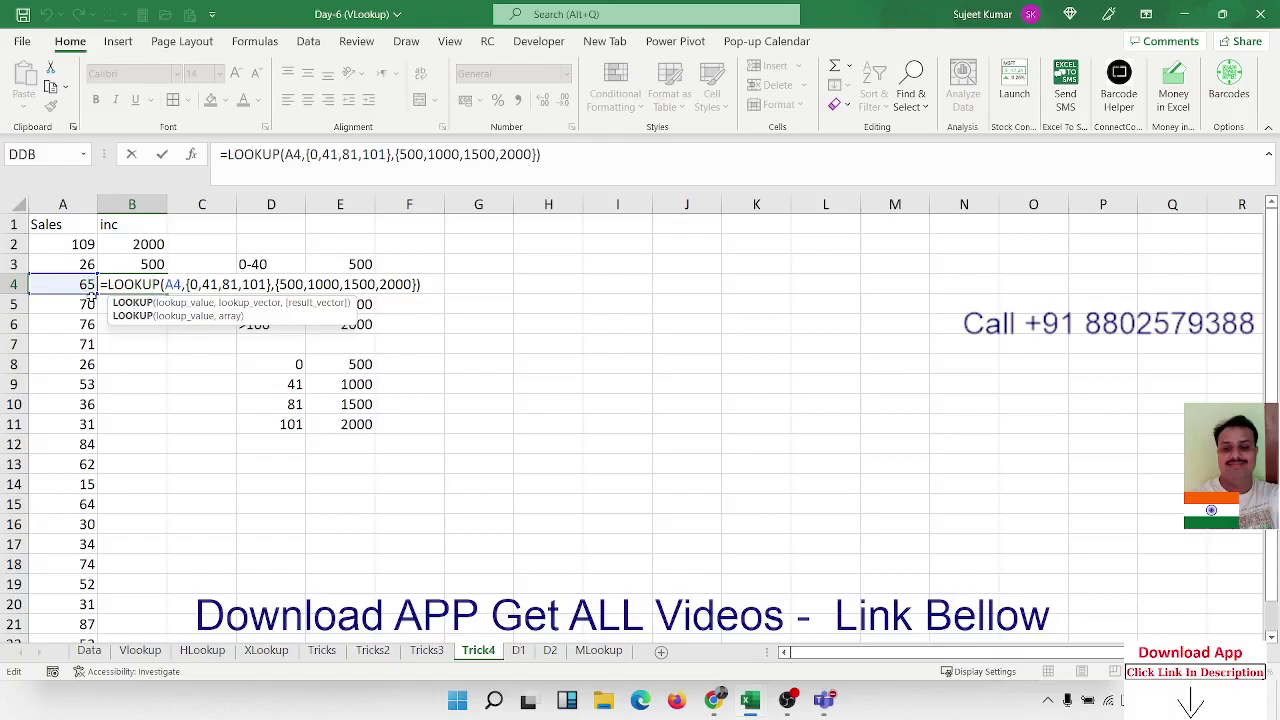
key("Return")
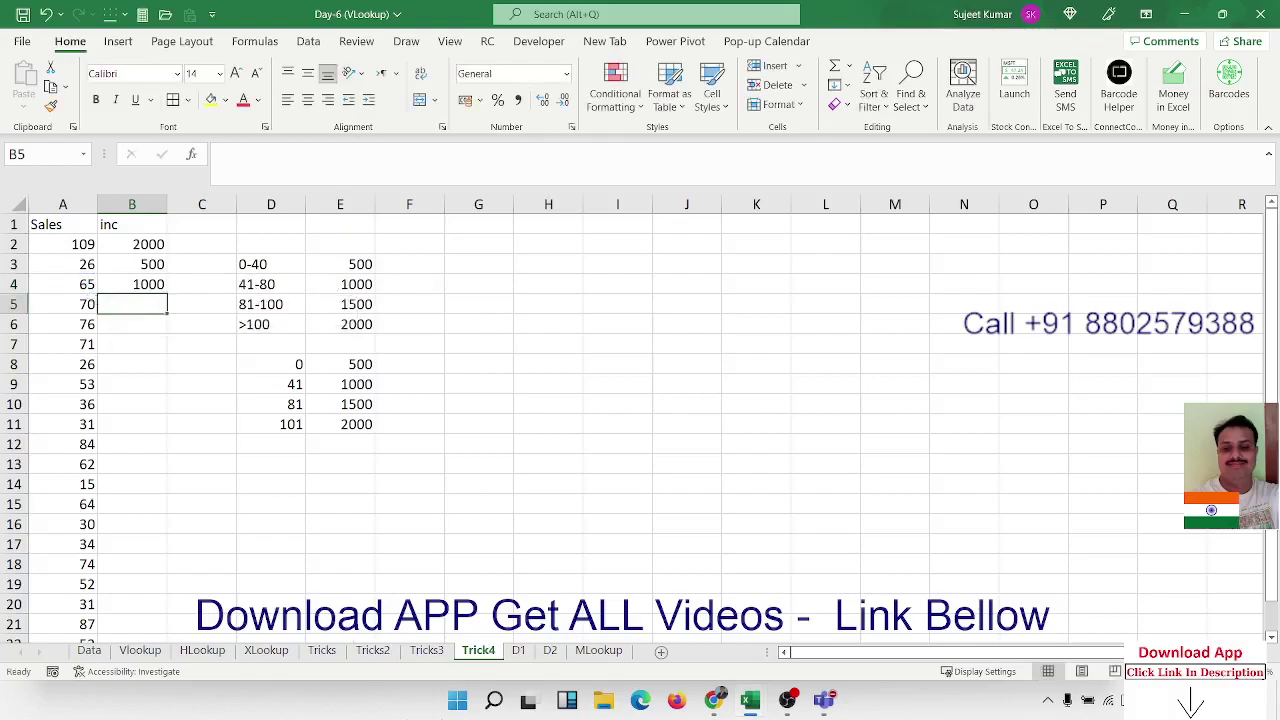
double_click(148, 285)
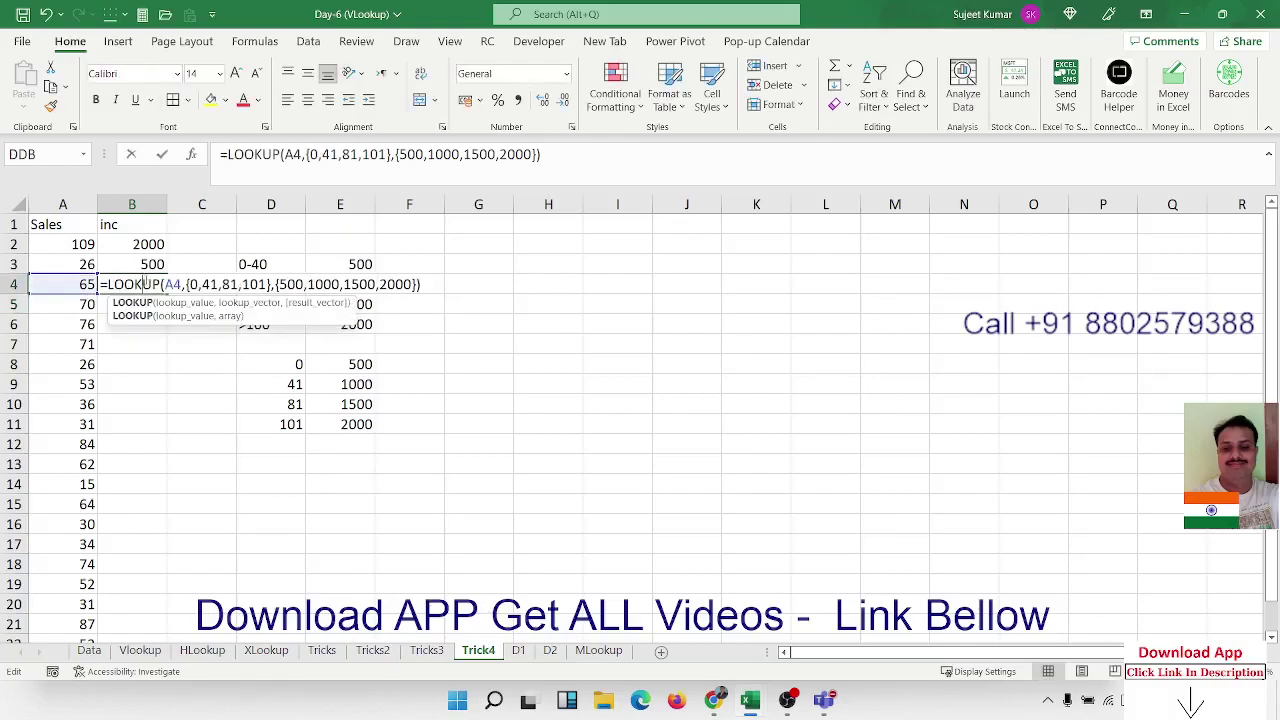
double_click(172, 285)
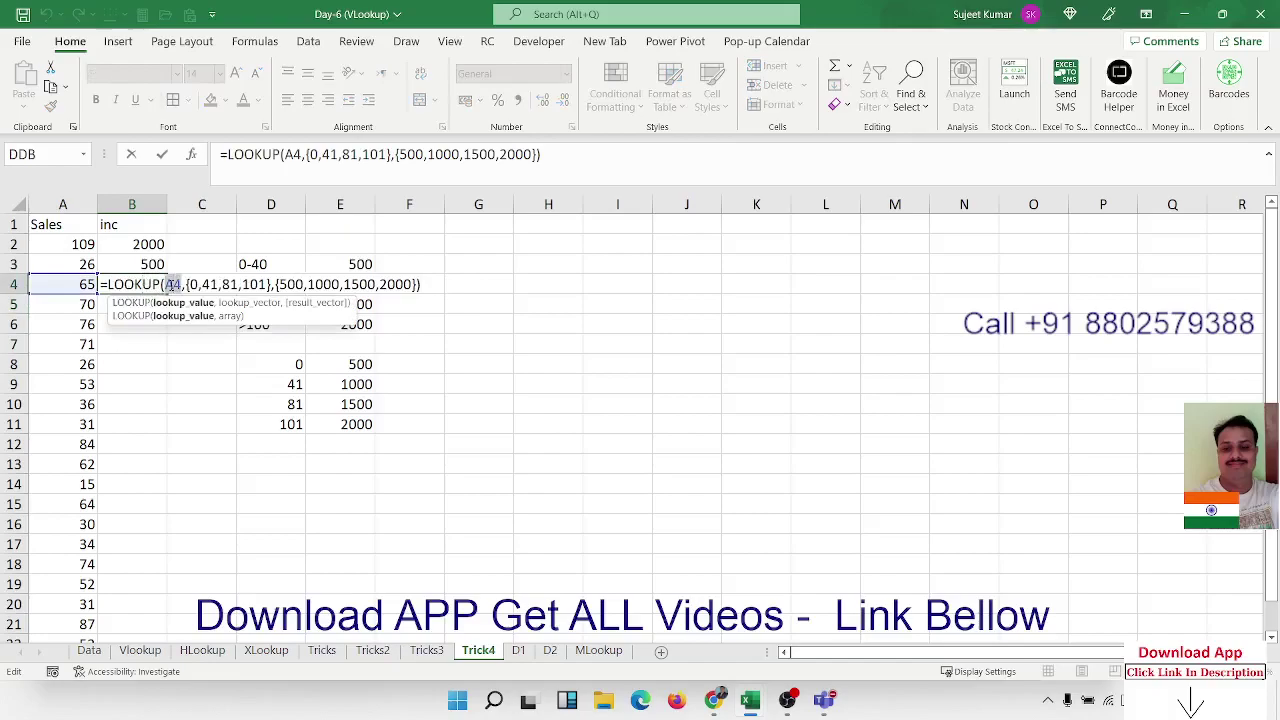
key("Return")
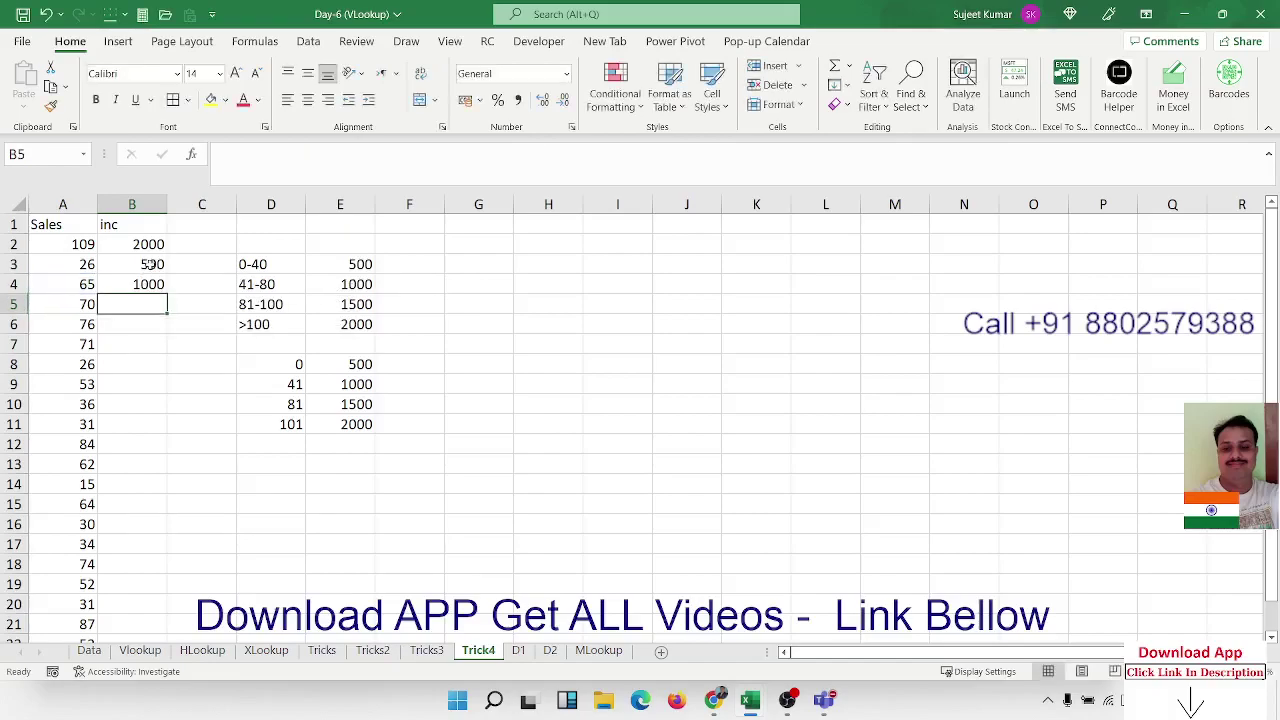
Walk through B3's LOOKUP arguments A3, D8:D11 and E8:E11, then recommit B3 and B4.
double_click(152, 265)
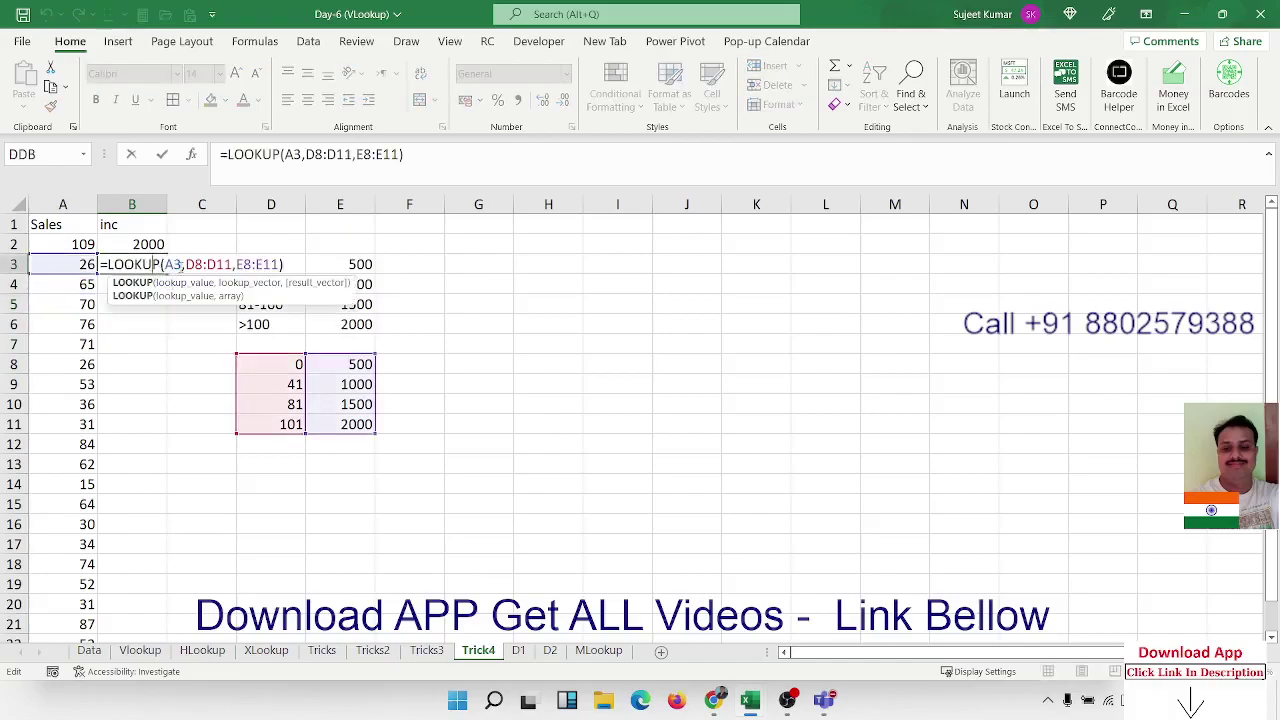
double_click(173, 264)
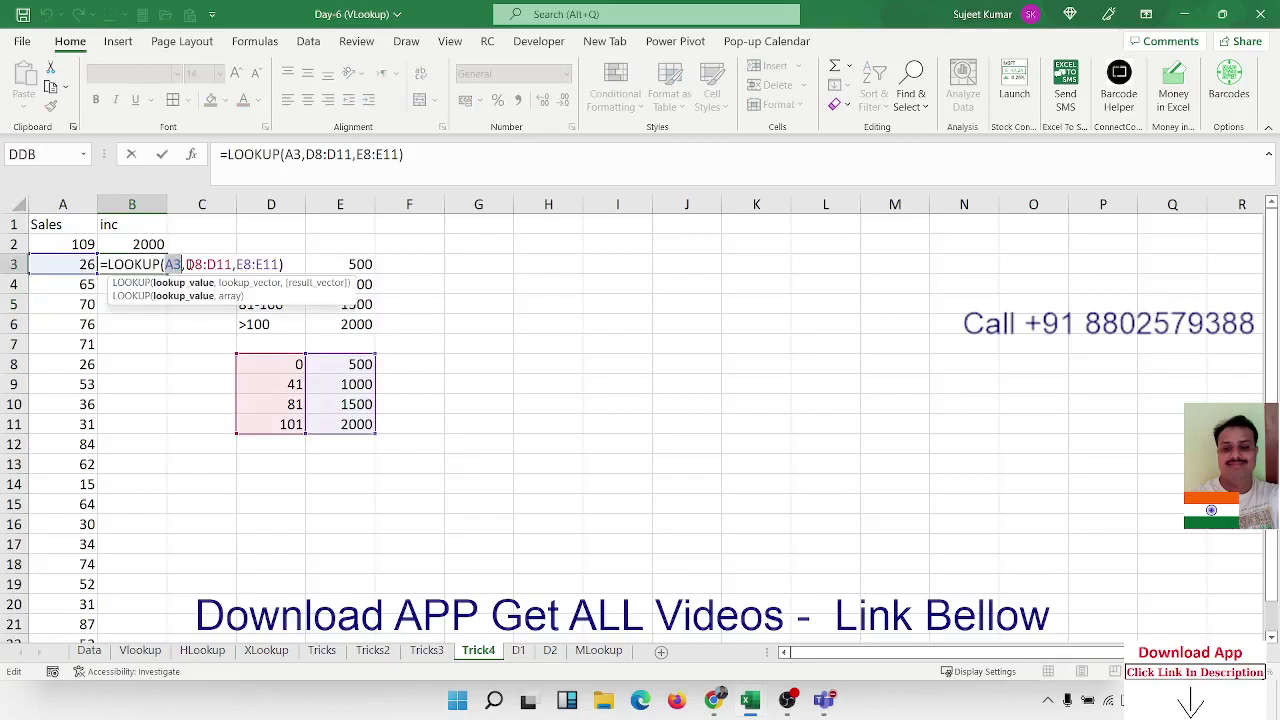
left_click_drag(186, 264, 239, 263)
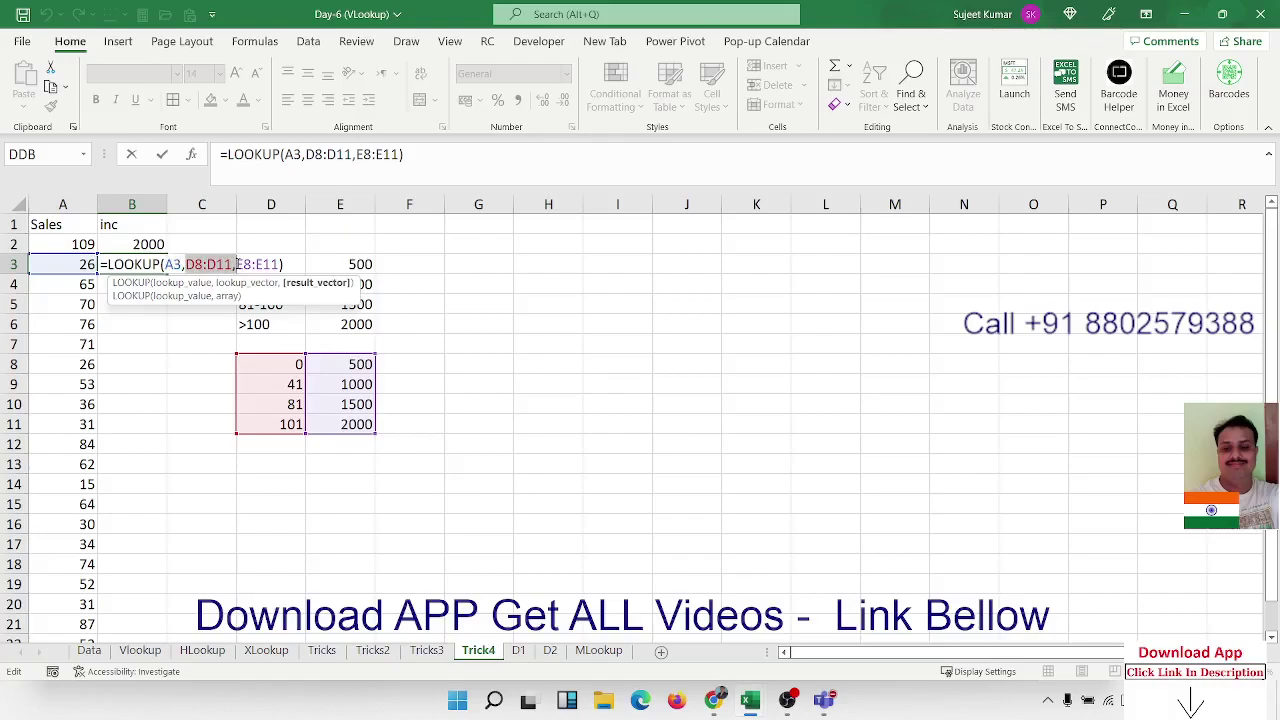
left_click_drag(241, 264, 272, 264)
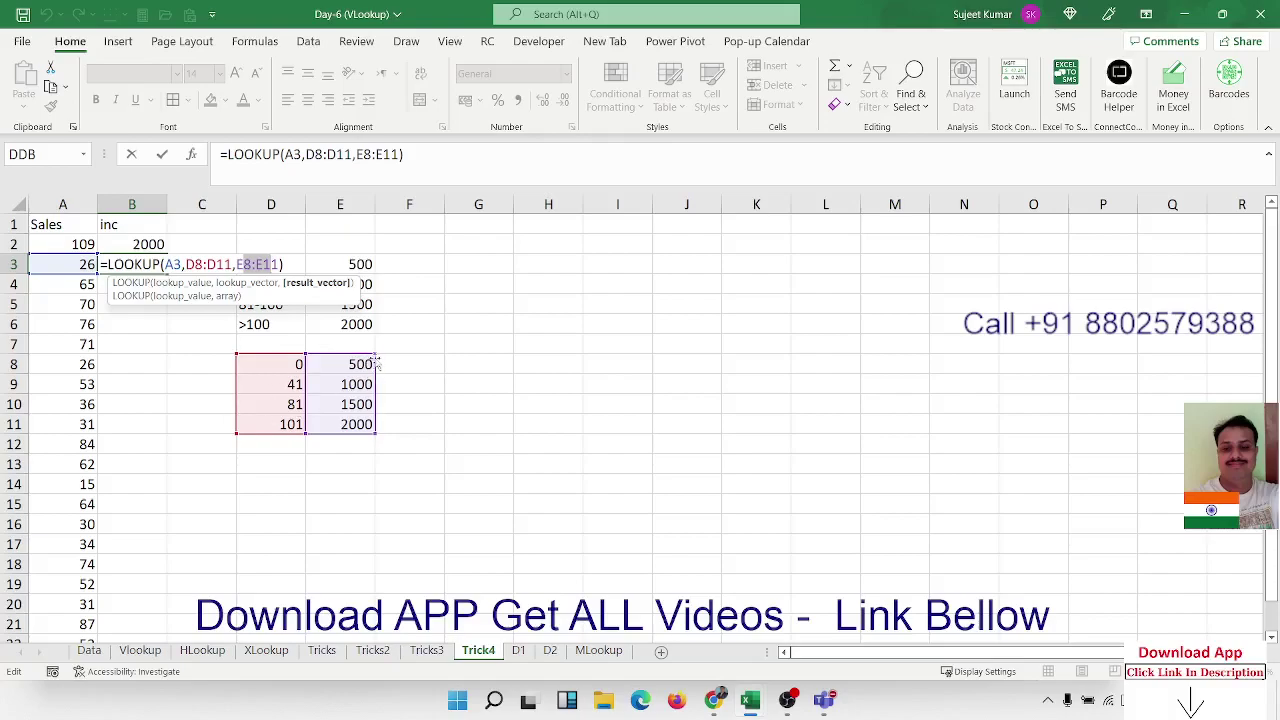
key("Return")
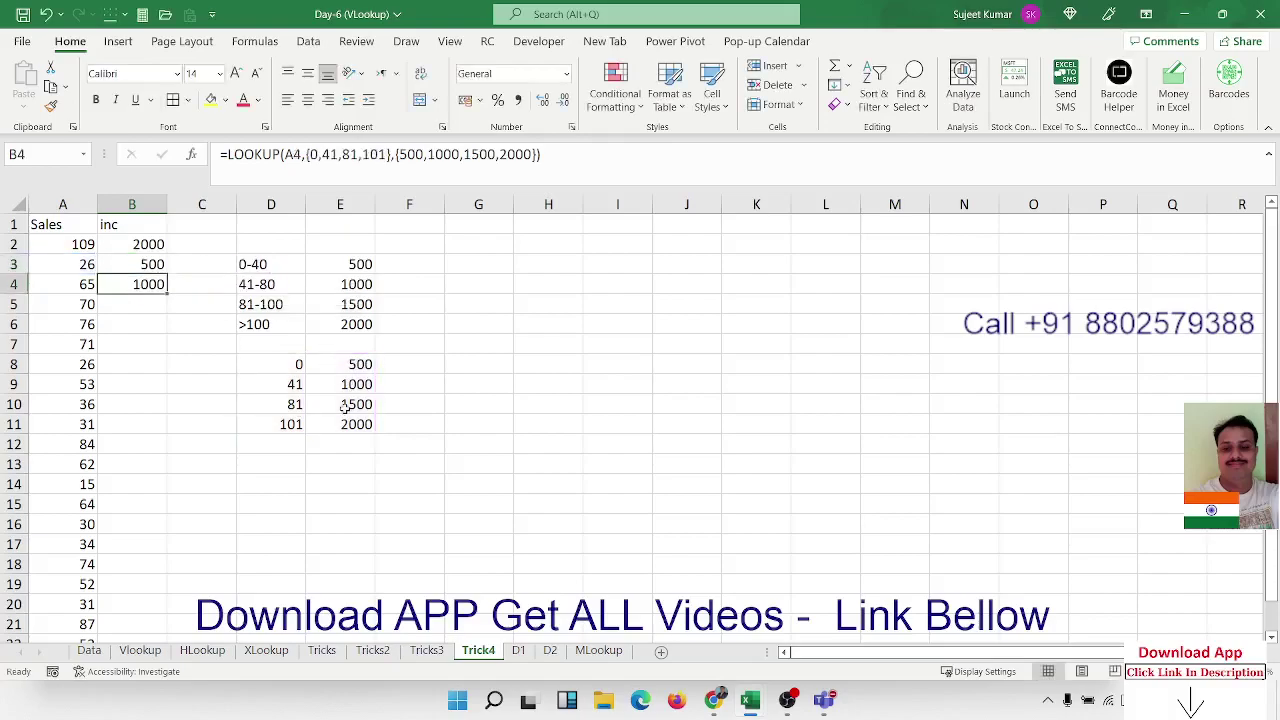
double_click(139, 285)
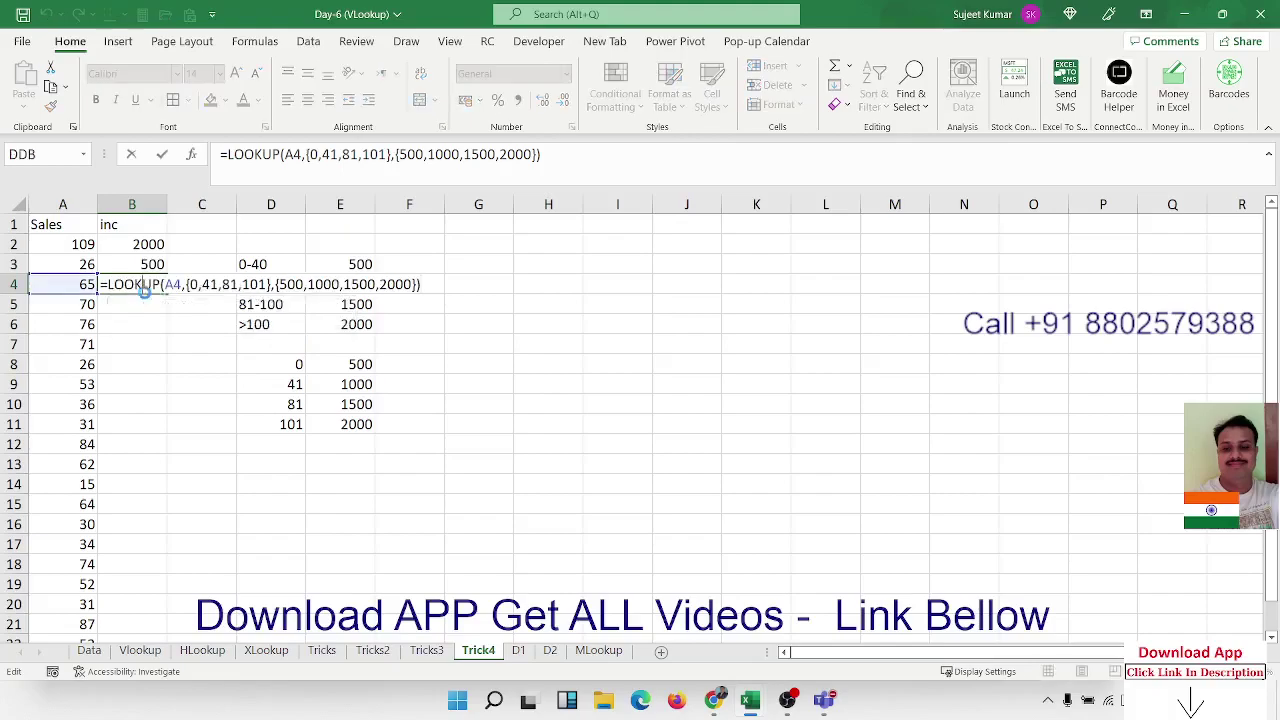
key("Return")
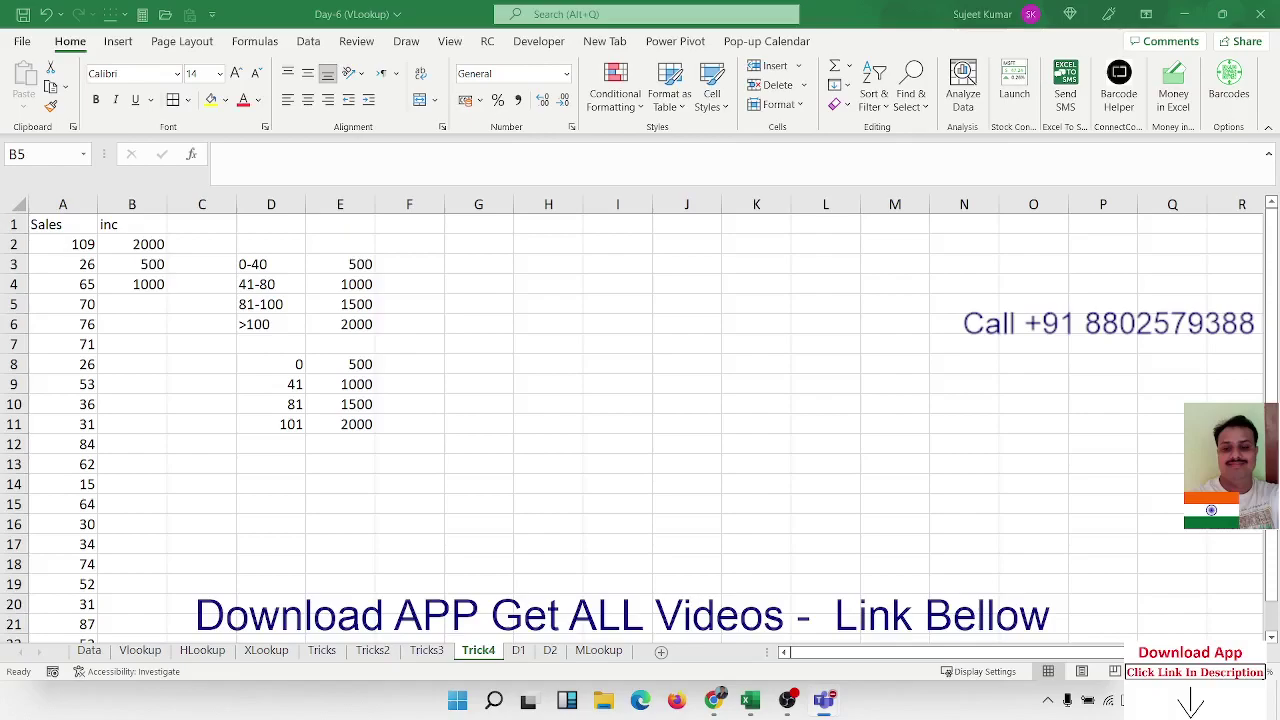
On the Tricks3 sheet, delete the old Om results table in F7:H15.
left_click(425, 650)
left_click(397, 343)
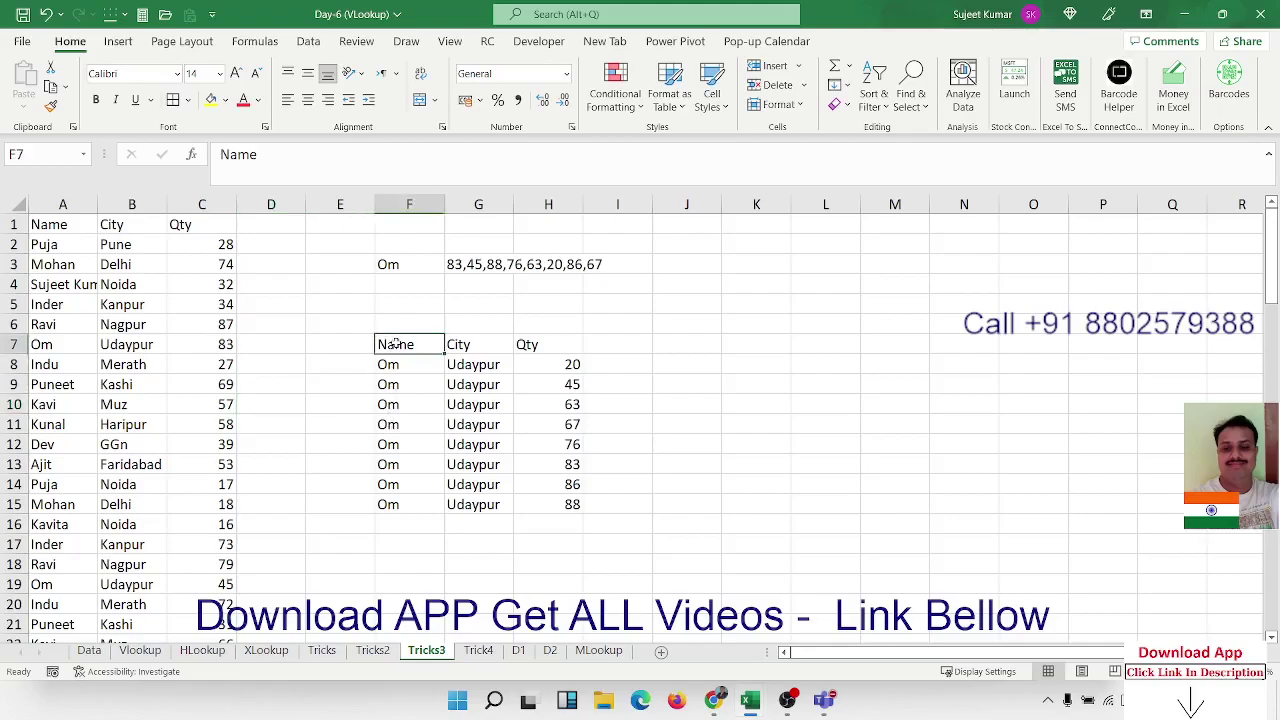
key("ctrl+shift+Right")
key("ctrl+shift+Down")
key("Delete")
Clear the old result value from G3.
key("ctrl+Left")
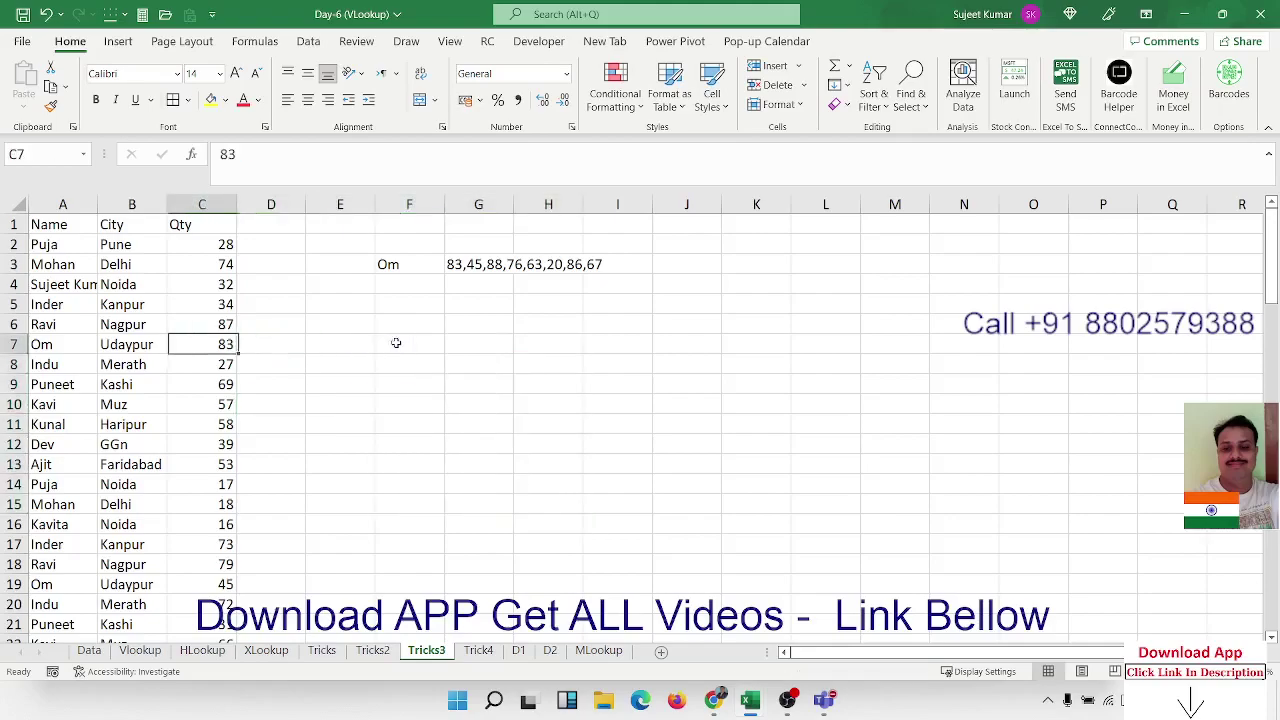
key("ctrl+Left")
key("ctrl+Up")
key("Down")
key("Down")
key("Down")
key("Down")
key("Down")
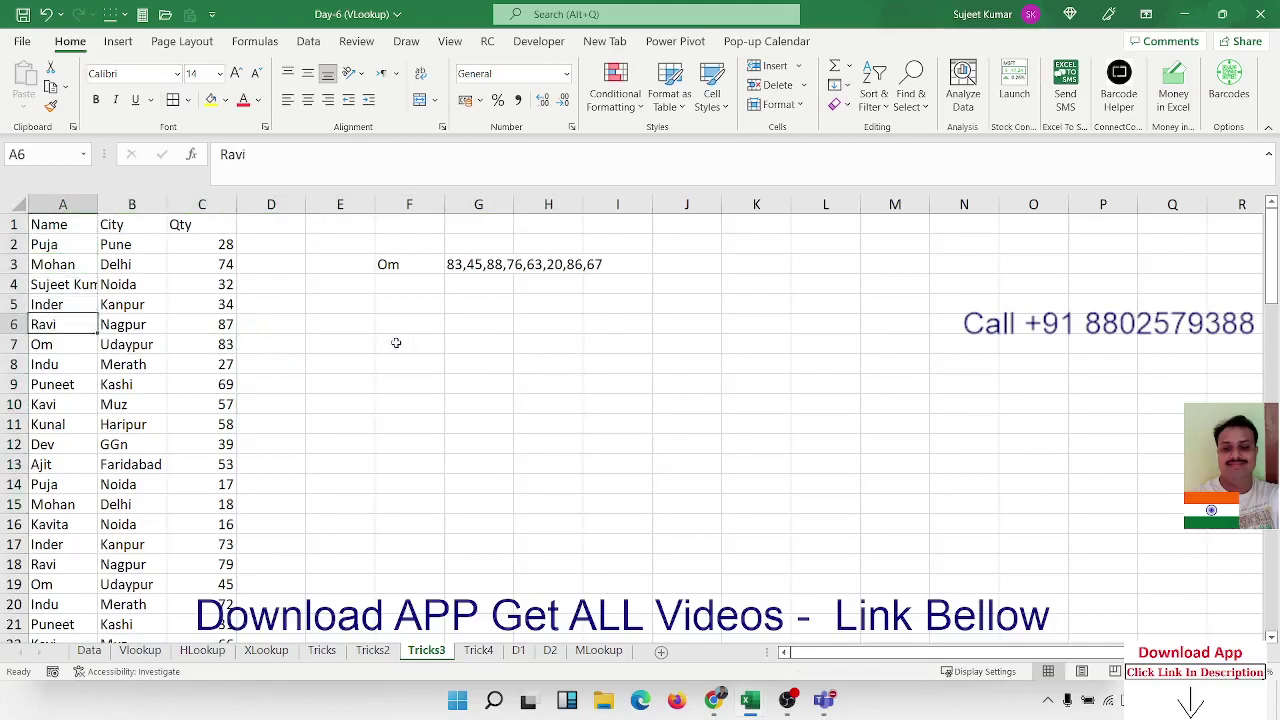
key("Up")
key("Up")
key("Up")
key("Up")
key("Down")
key("Down")
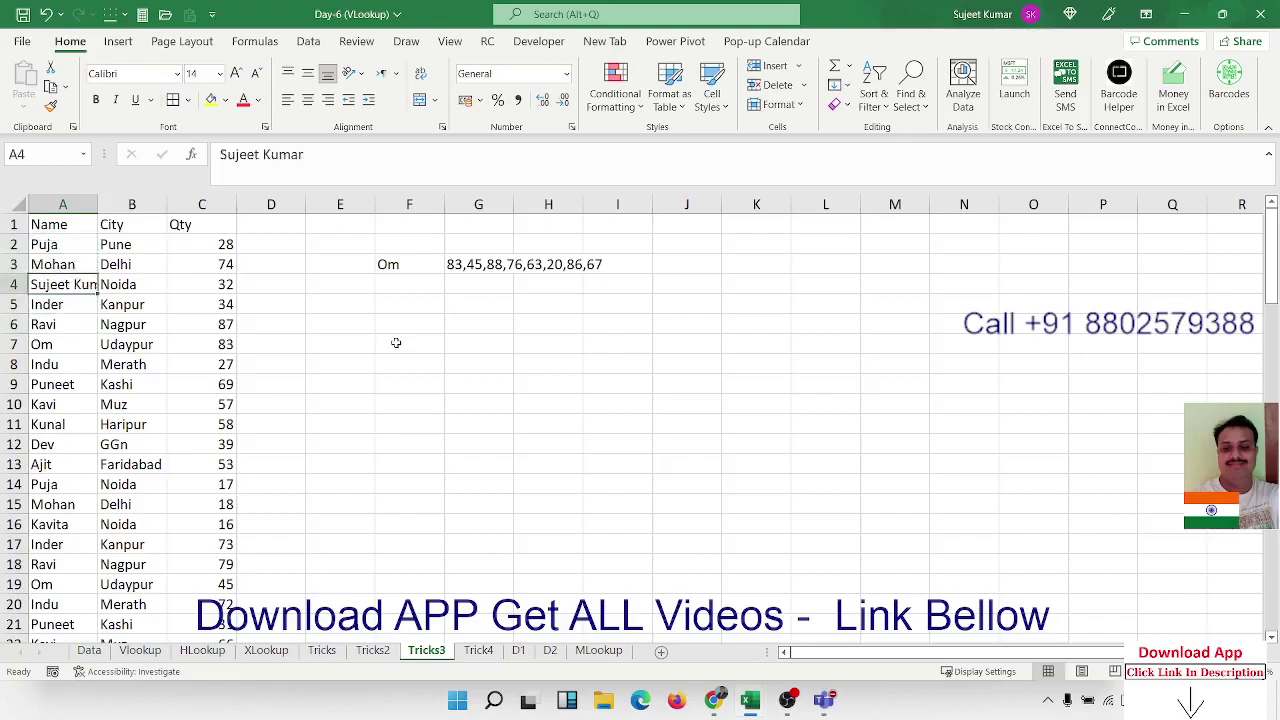
key("Down")
key("Down")
key("Down")
key("Down")
key("Down")
key("Right")
key("Right")
key("Right")
key("Right")
key("Up")
key("Up")
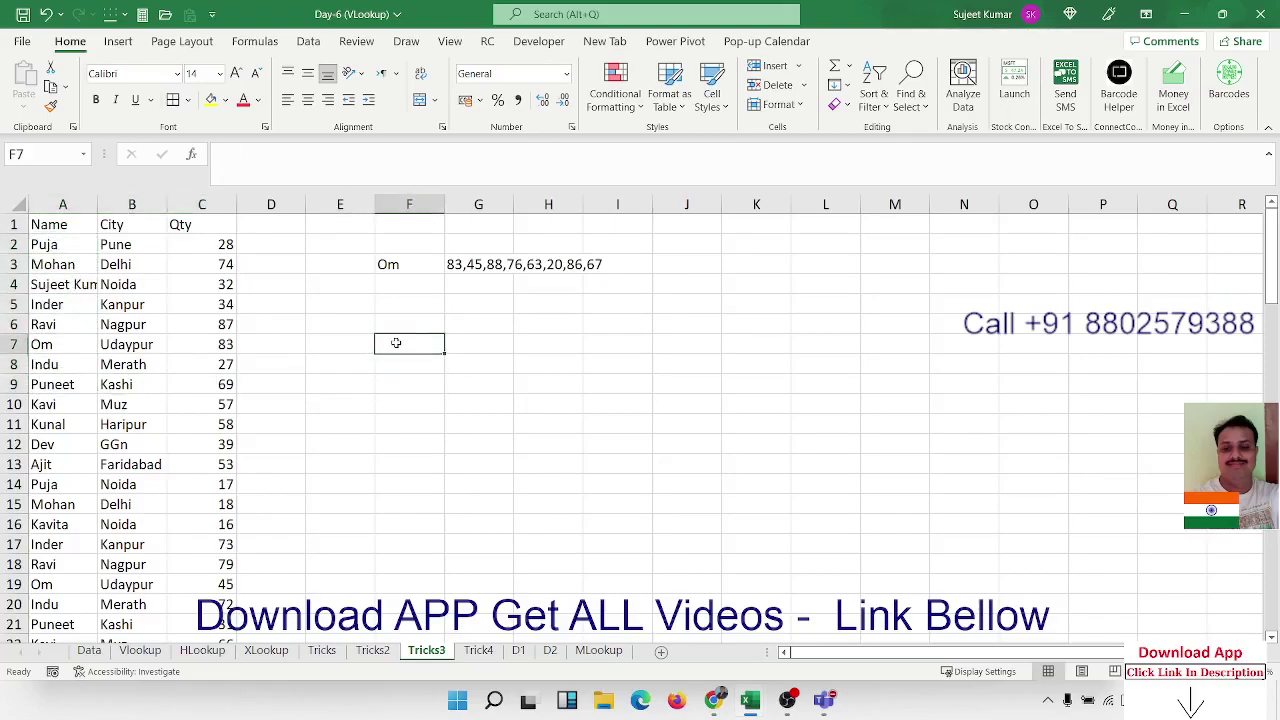
key("Up")
key("Up")
key("Up")
key("Up")
key("Right")
key("Delete")
key("Left")
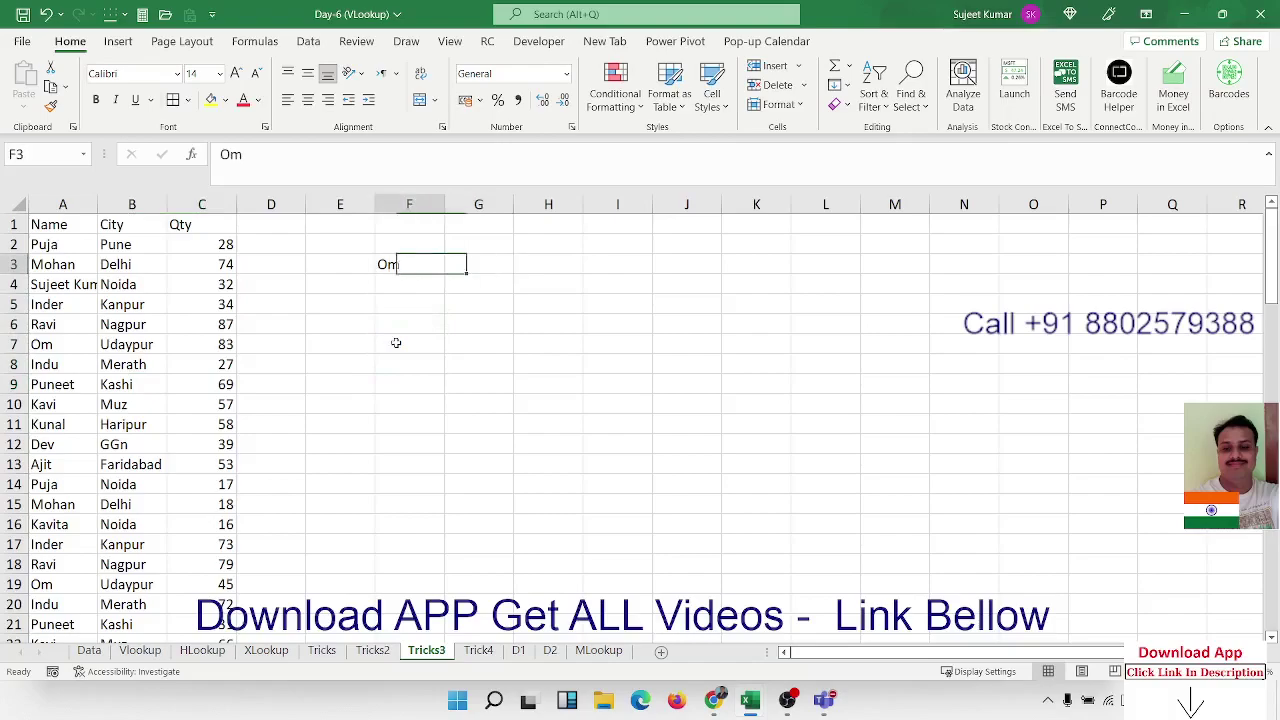
key("Left")
key("Right")
key("Right")
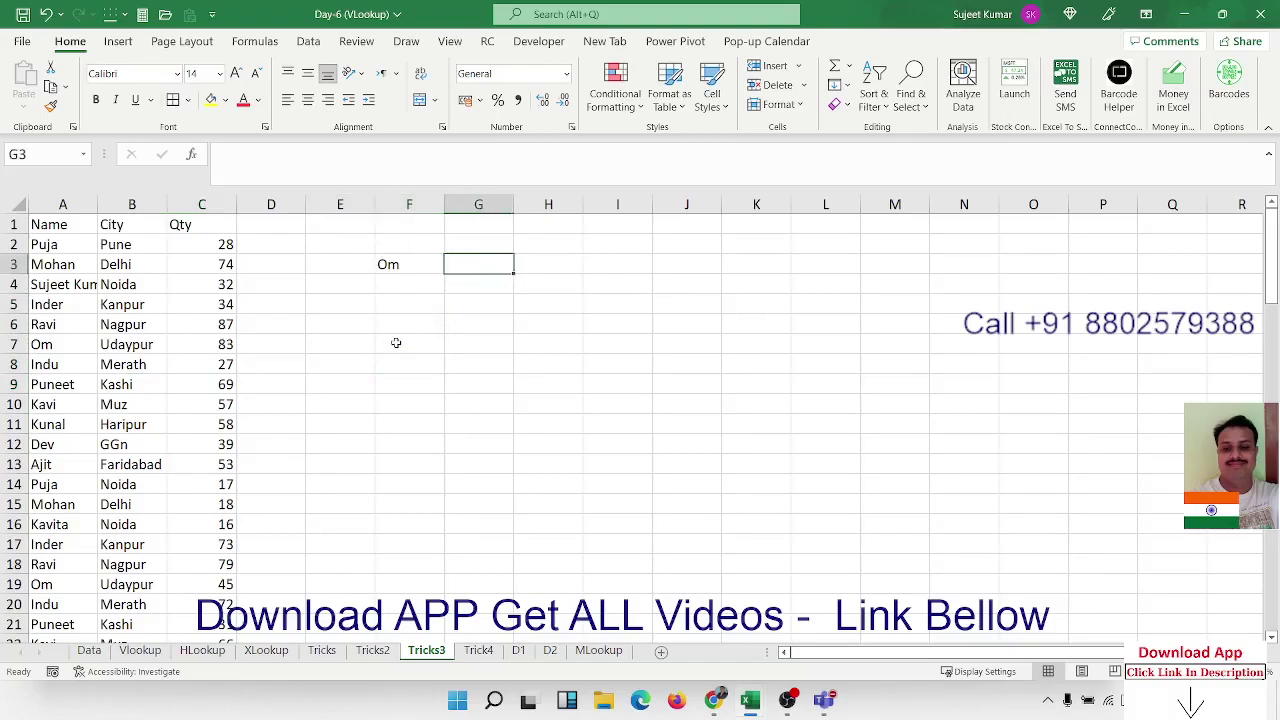
Enter Puja as the name in F3.
key("Left")
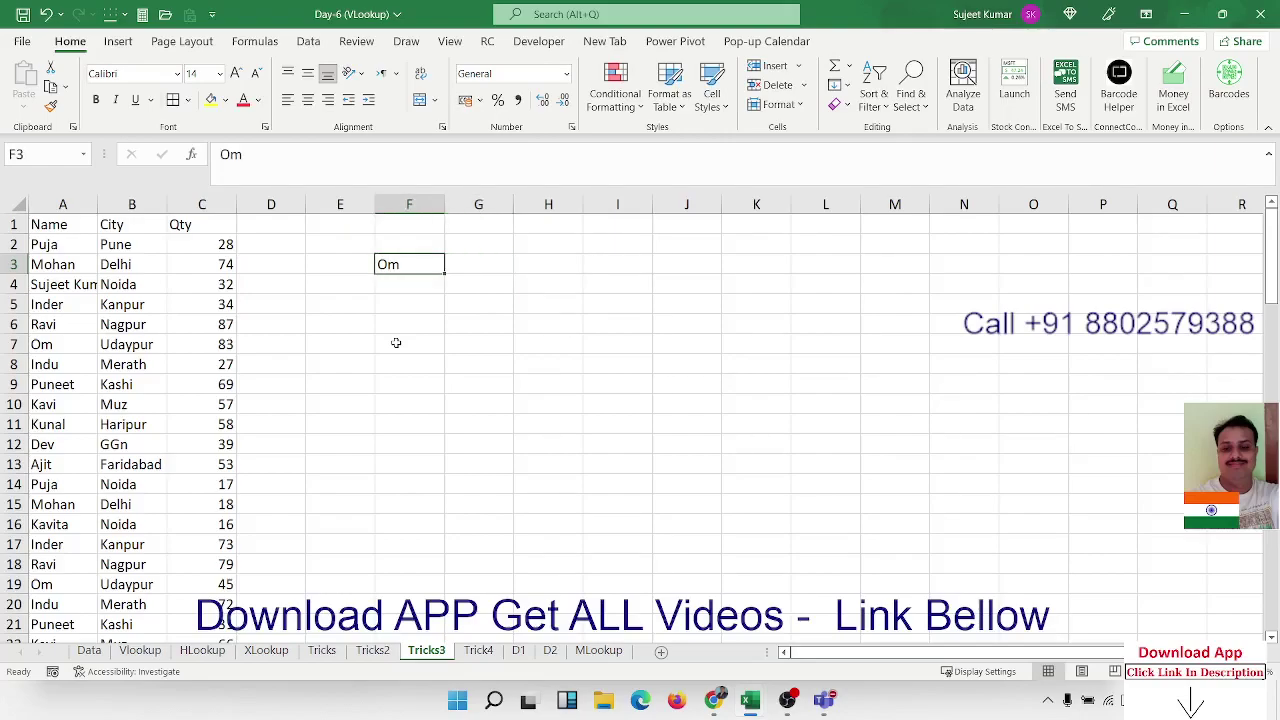
type("Puja")
key("Right")
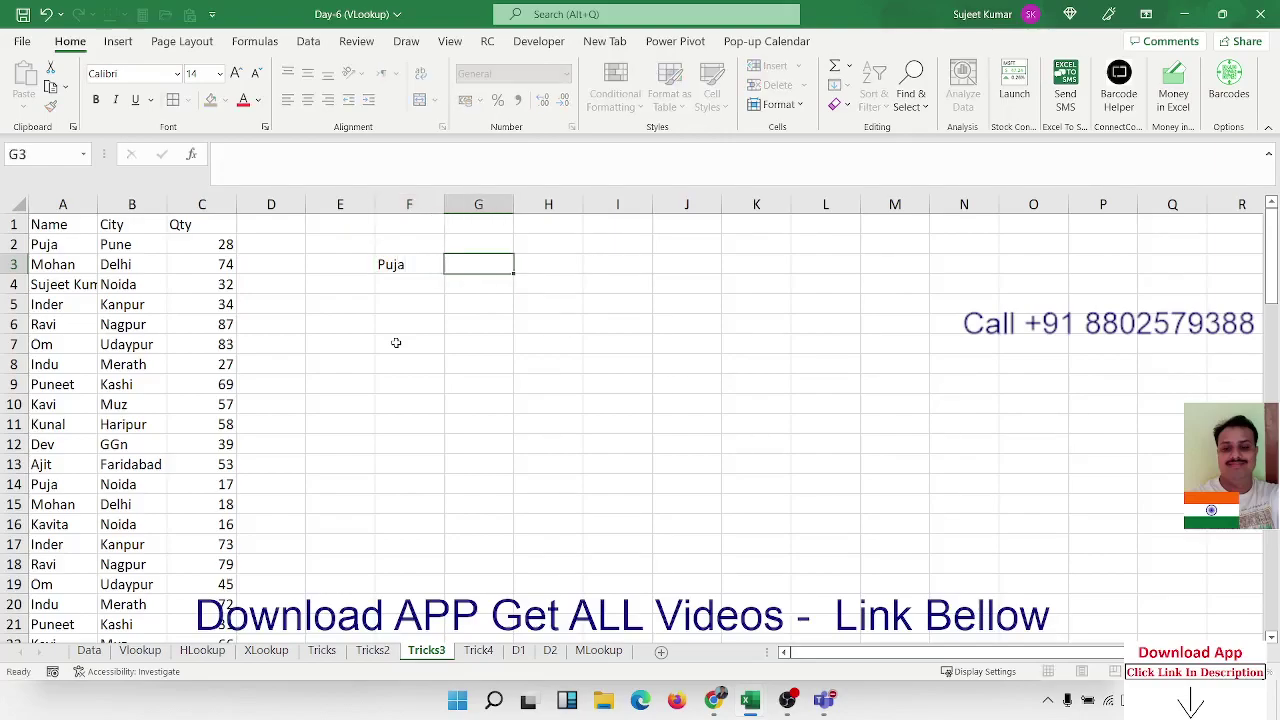
type("28,")
type("17")
key("Escape")
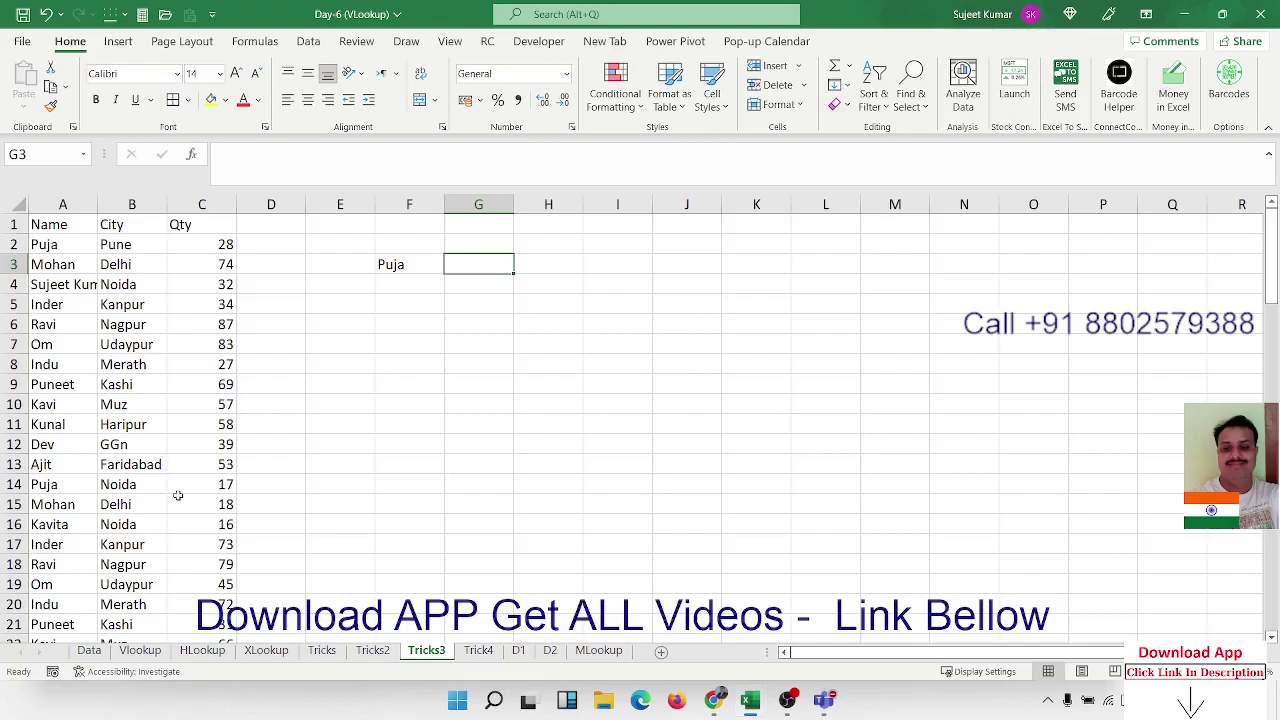
Start G3's formula as =TEXTJOIN(",",TRUE,IF( using the function suggestions.
type("=")
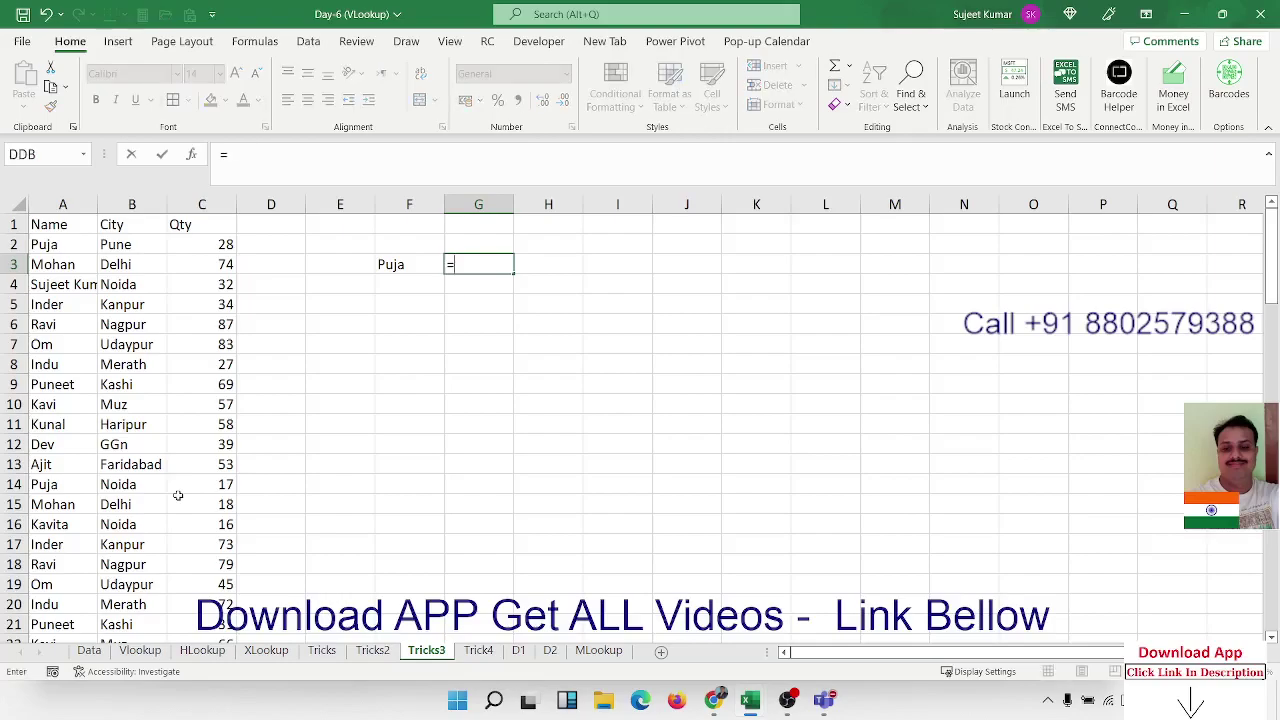
type("te")
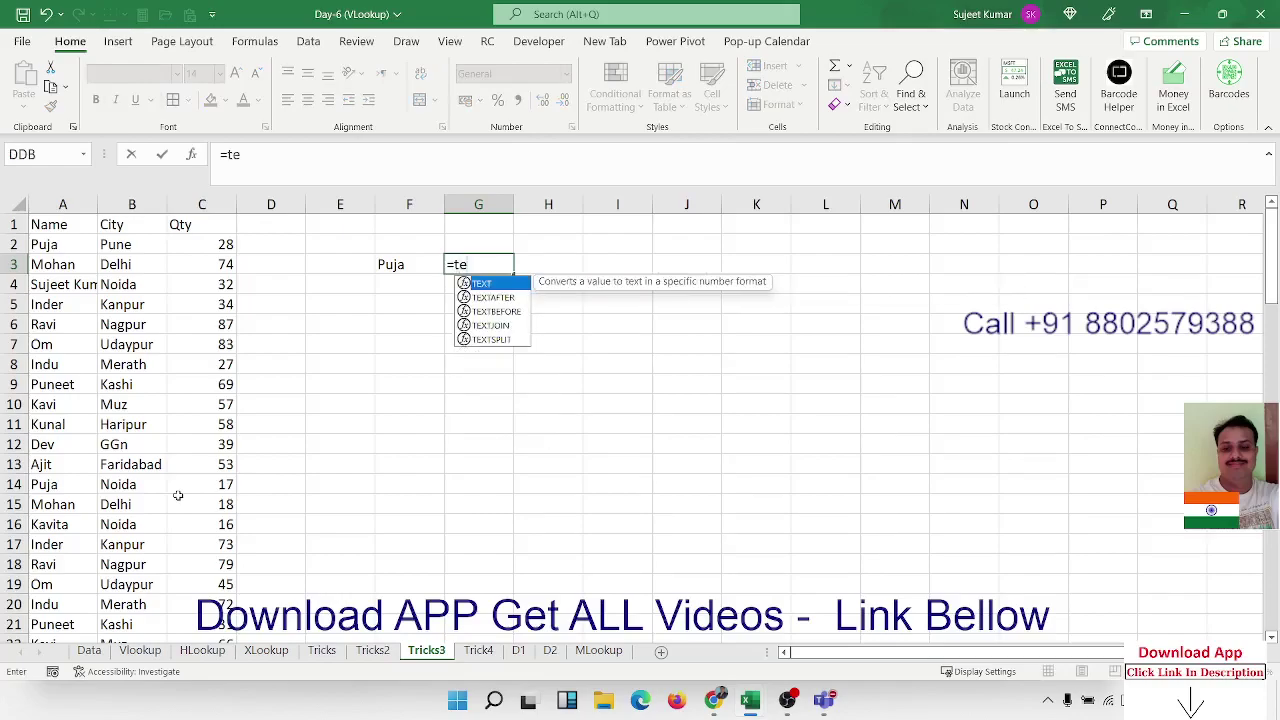
key("Down")
key("Down")
key("Down")
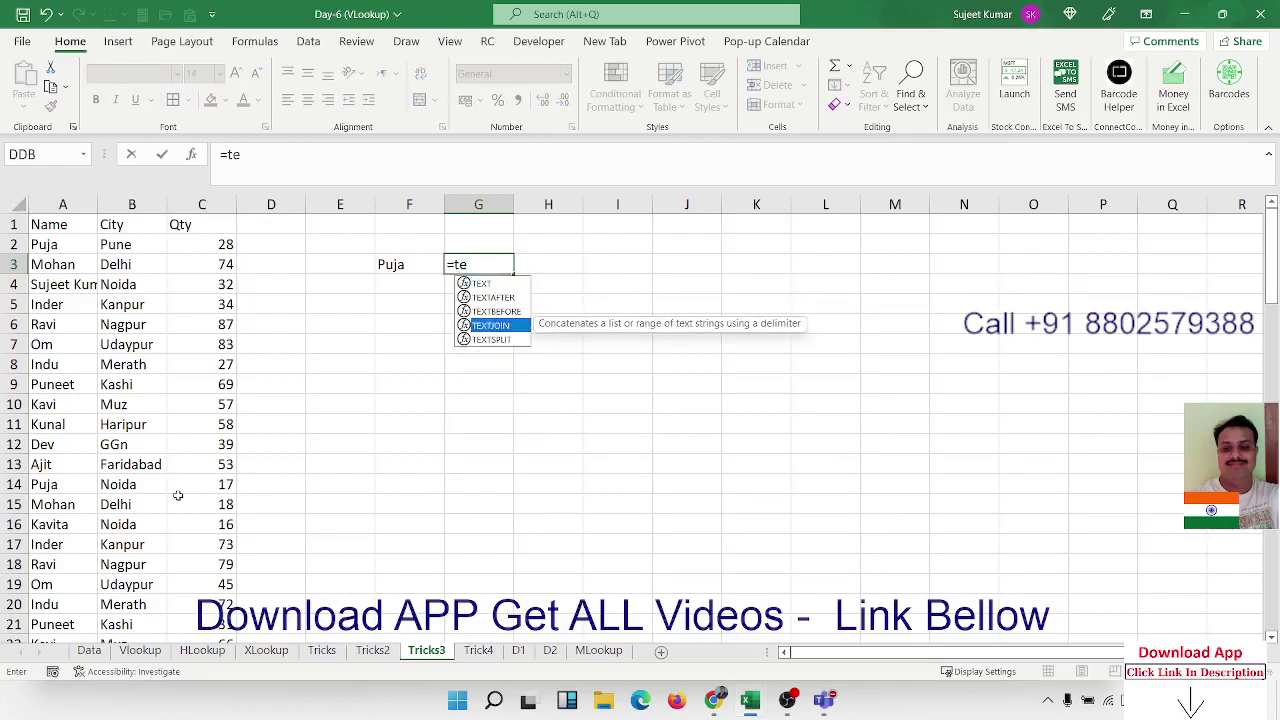
key("Tab")
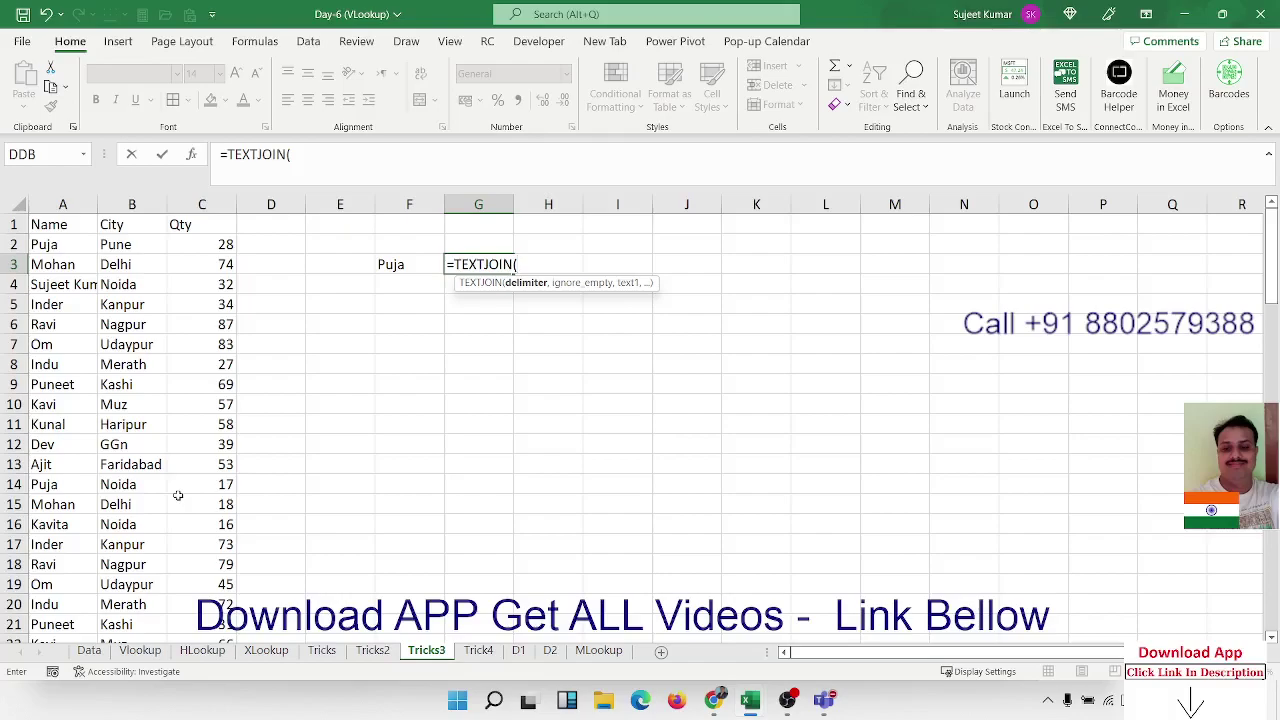
type(",\"")
type(",")
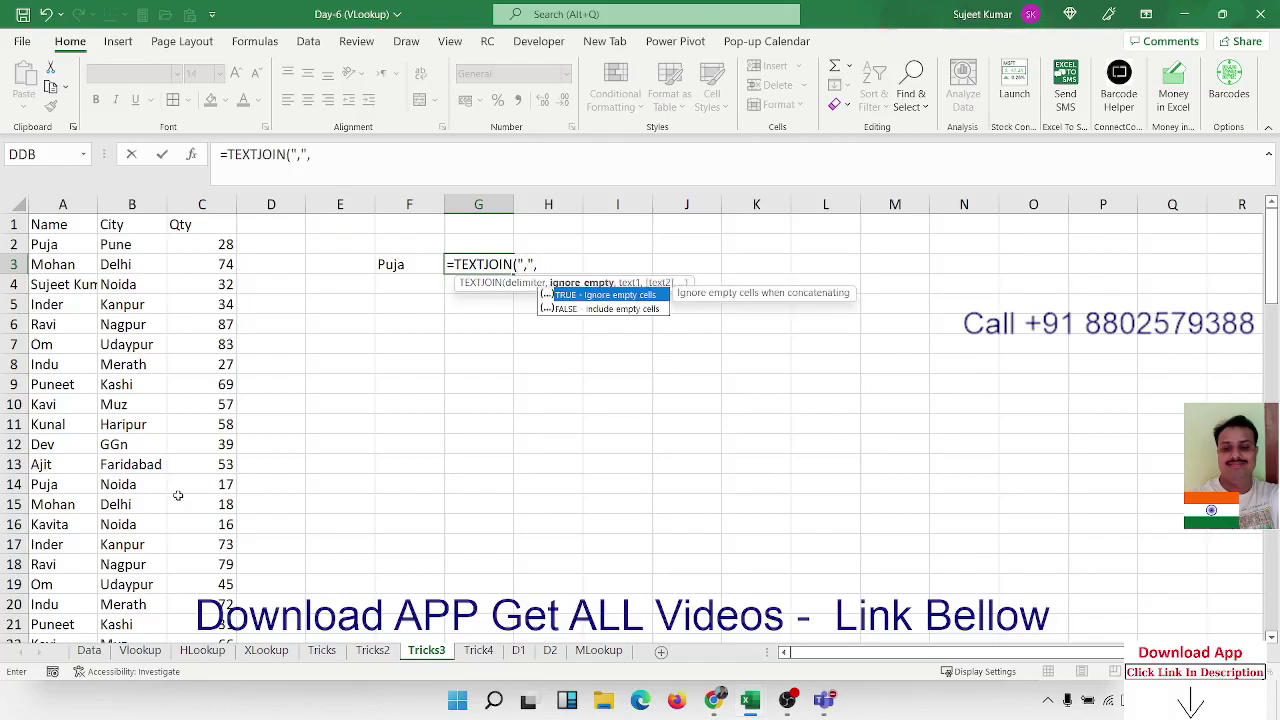
key("Tab")
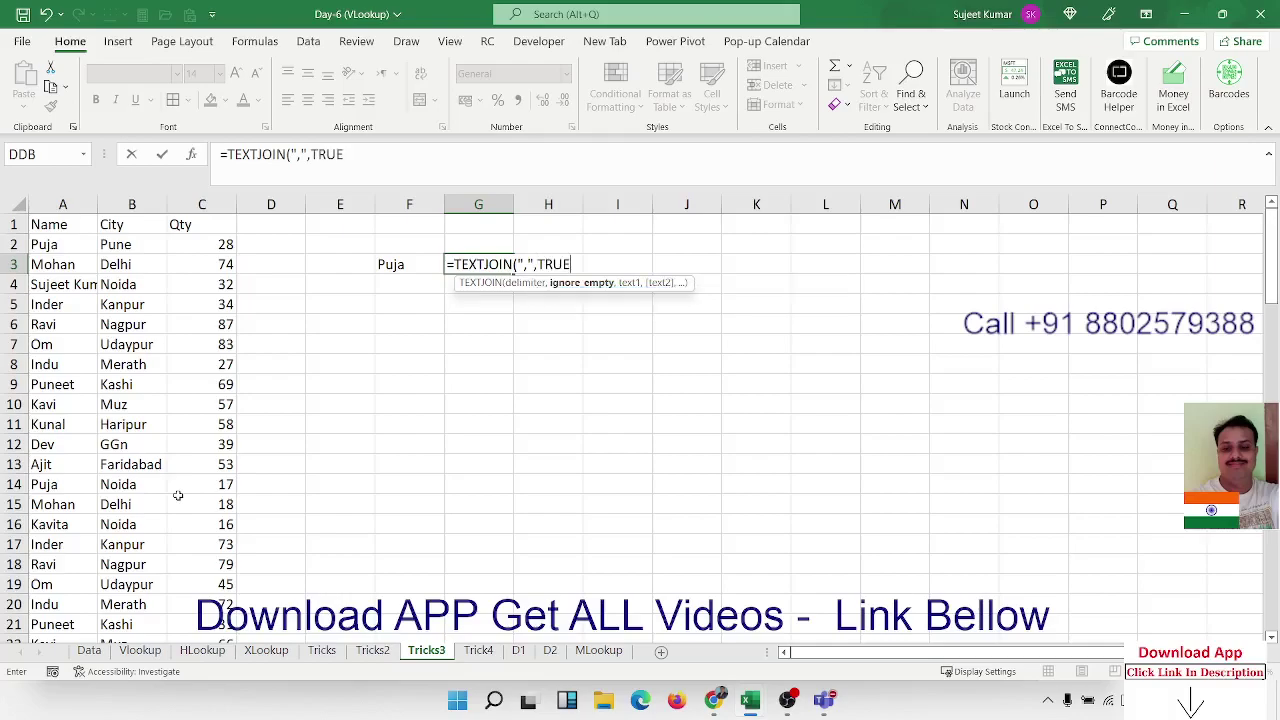
type(",")
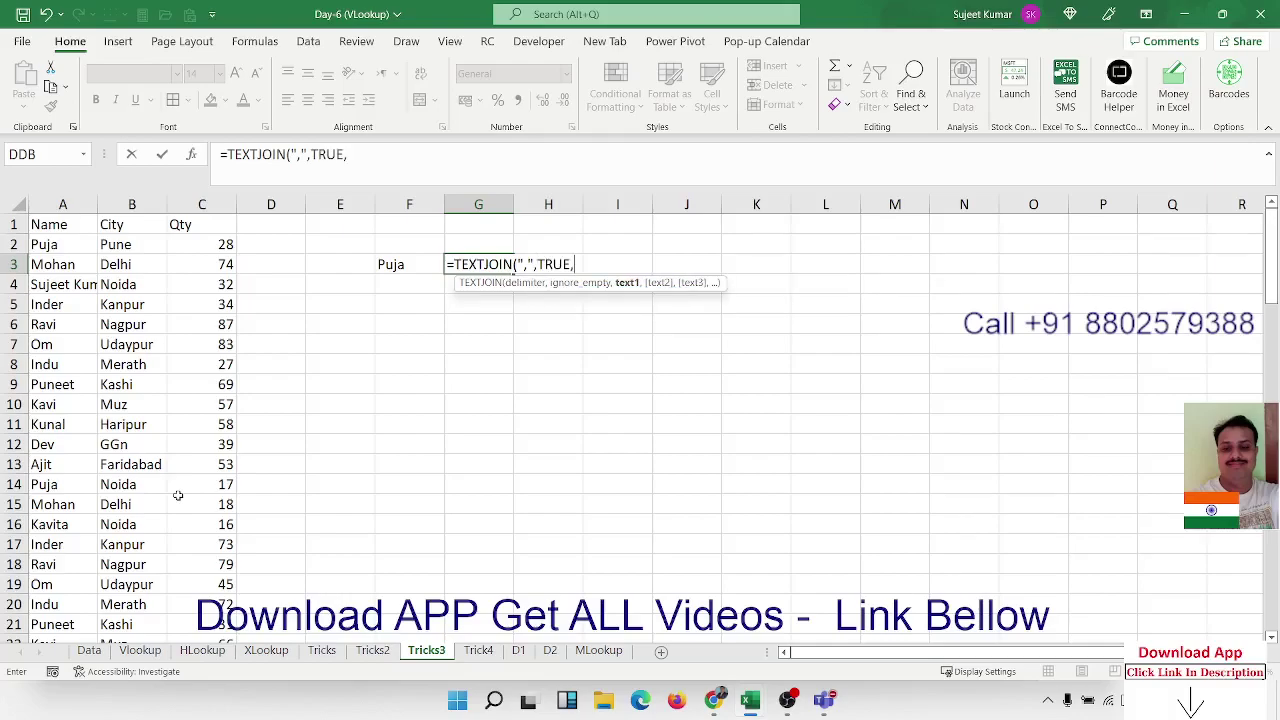
type("if")
key("Tab")
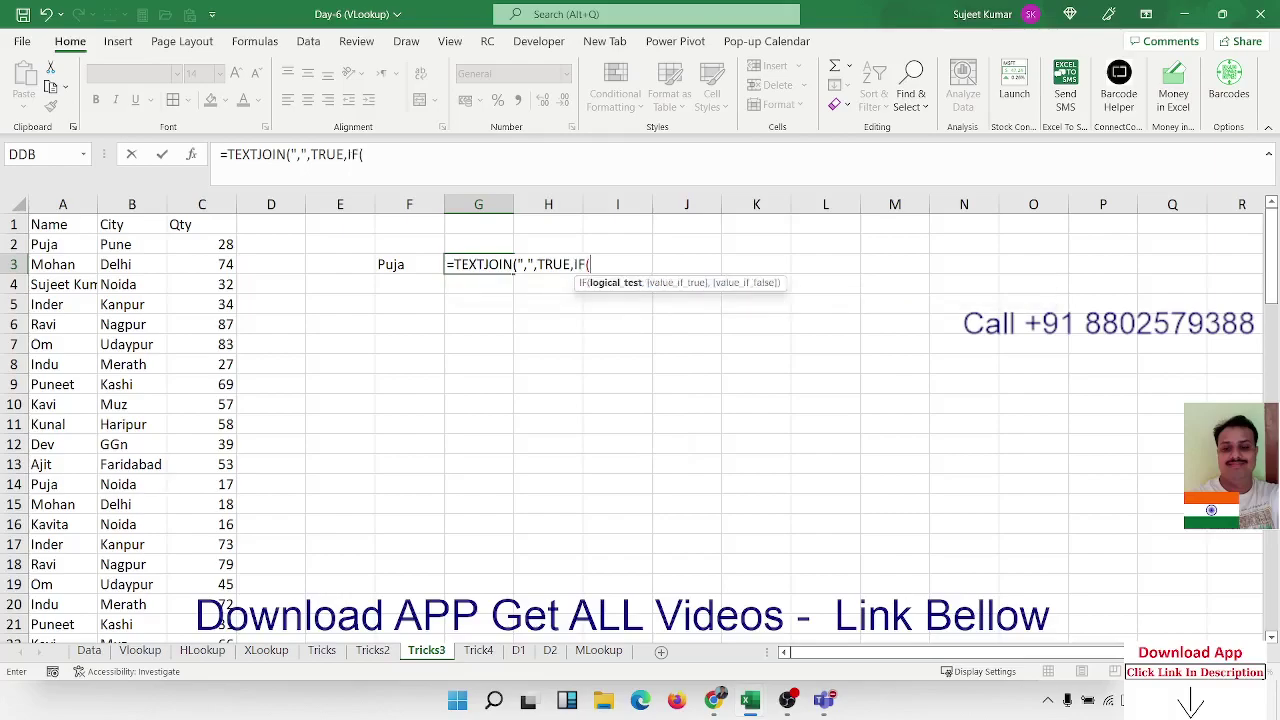
Complete the IF with A2:A94=F3 and C2:C94, returning 28,17,28,32,84,48,42,85.
left_click(45, 246)
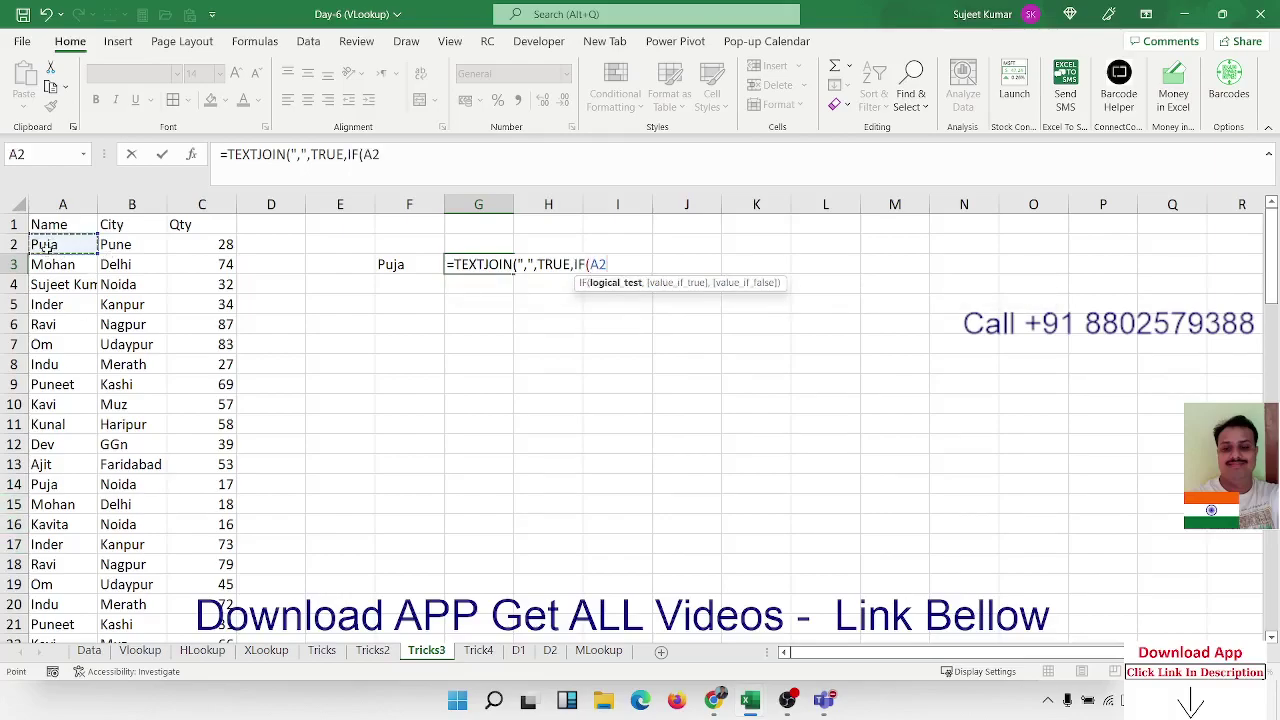
key("ctrl+shift+Down")
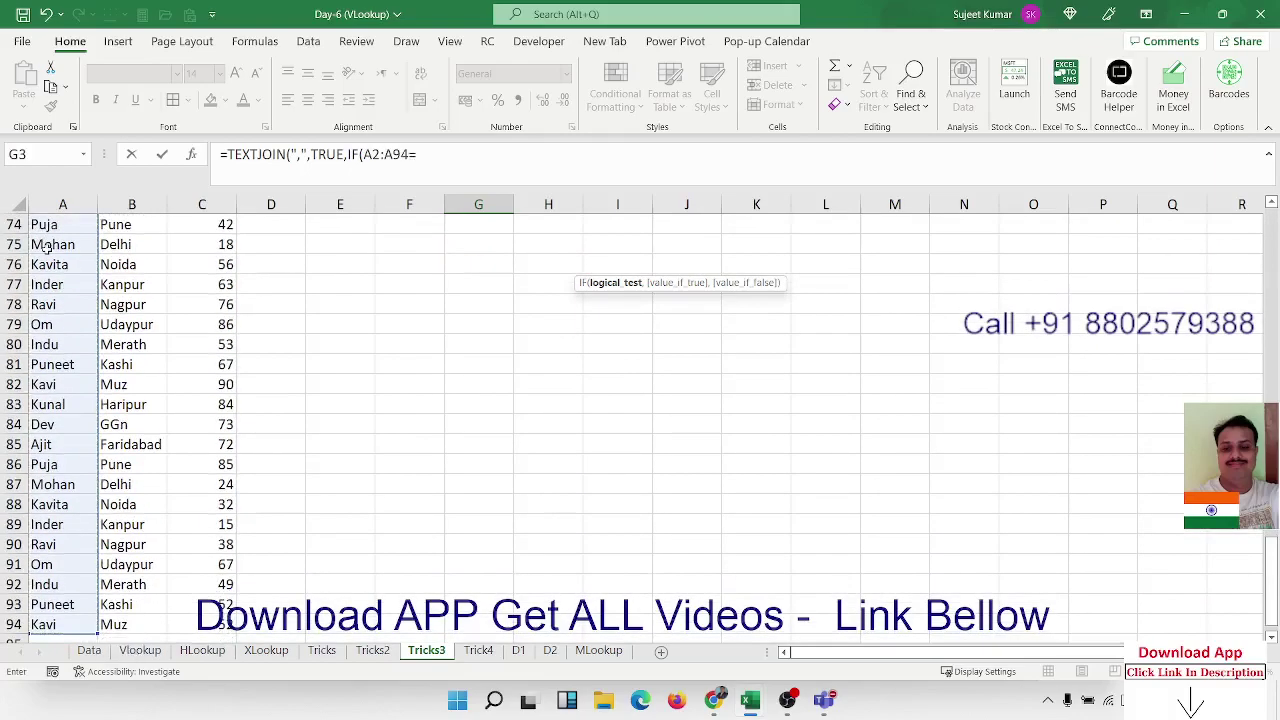
type("=")
key("Left")
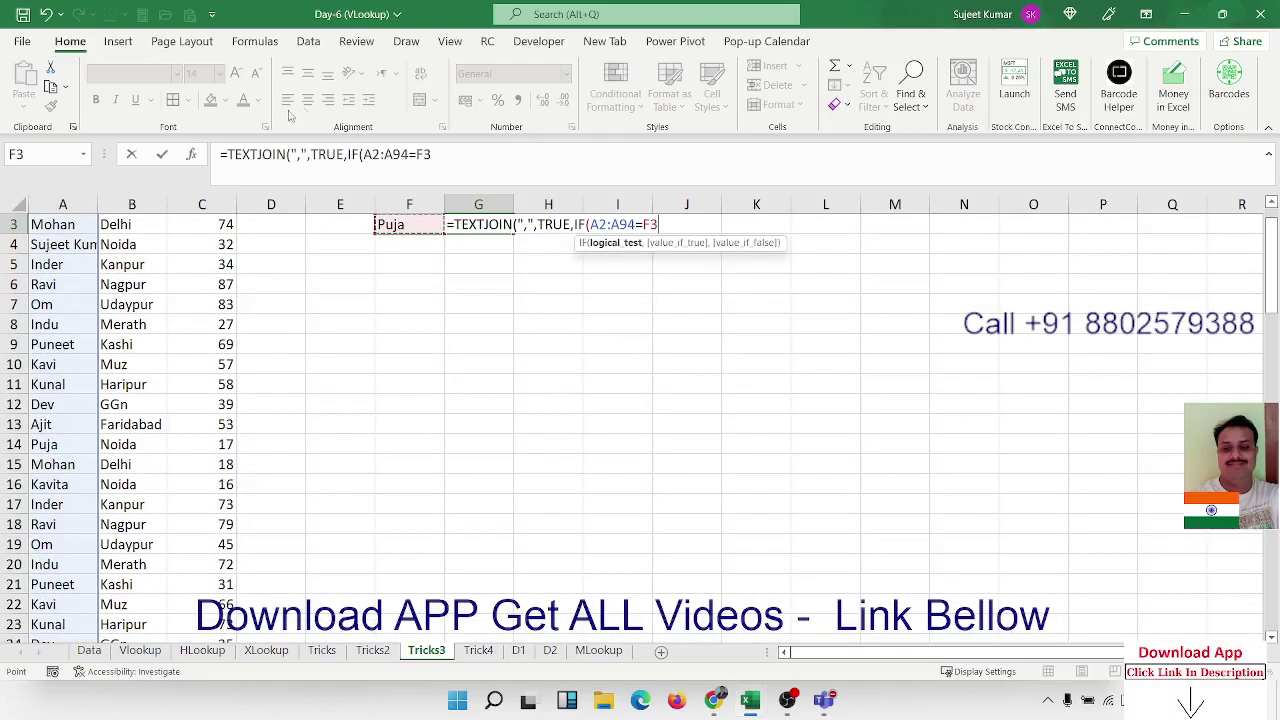
scroll(420, 320, "up", 1)
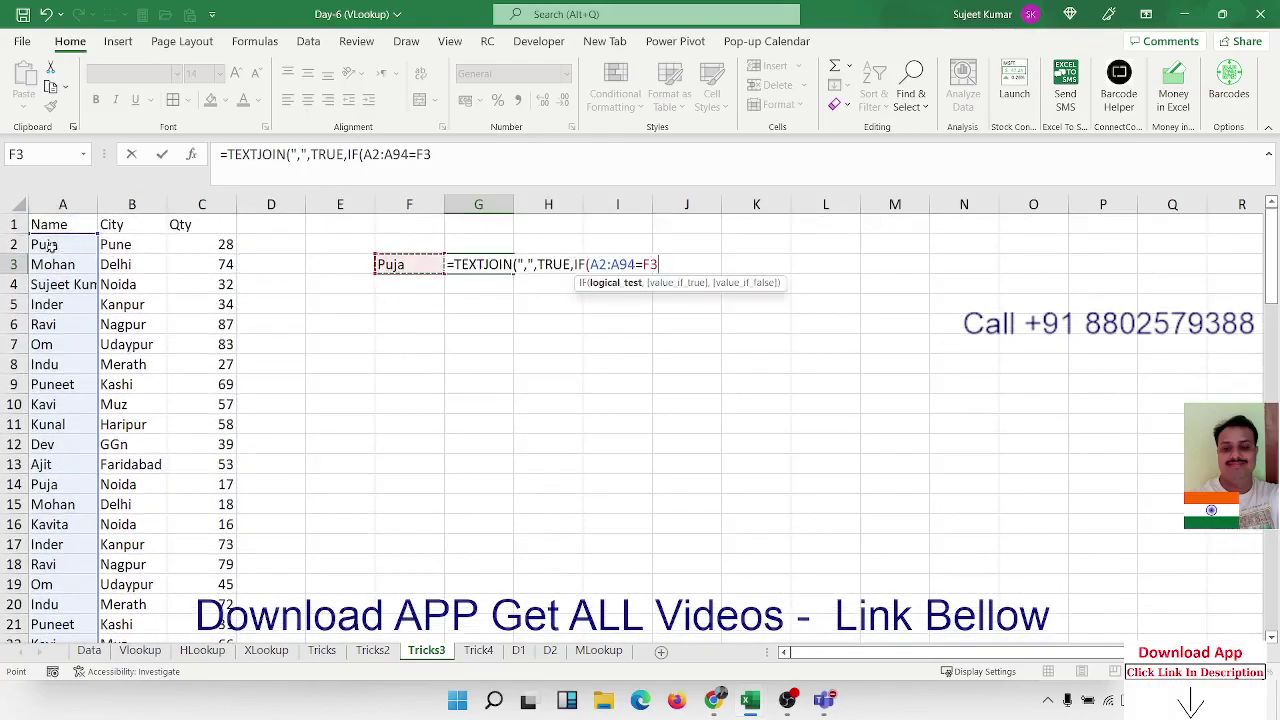
type(",")
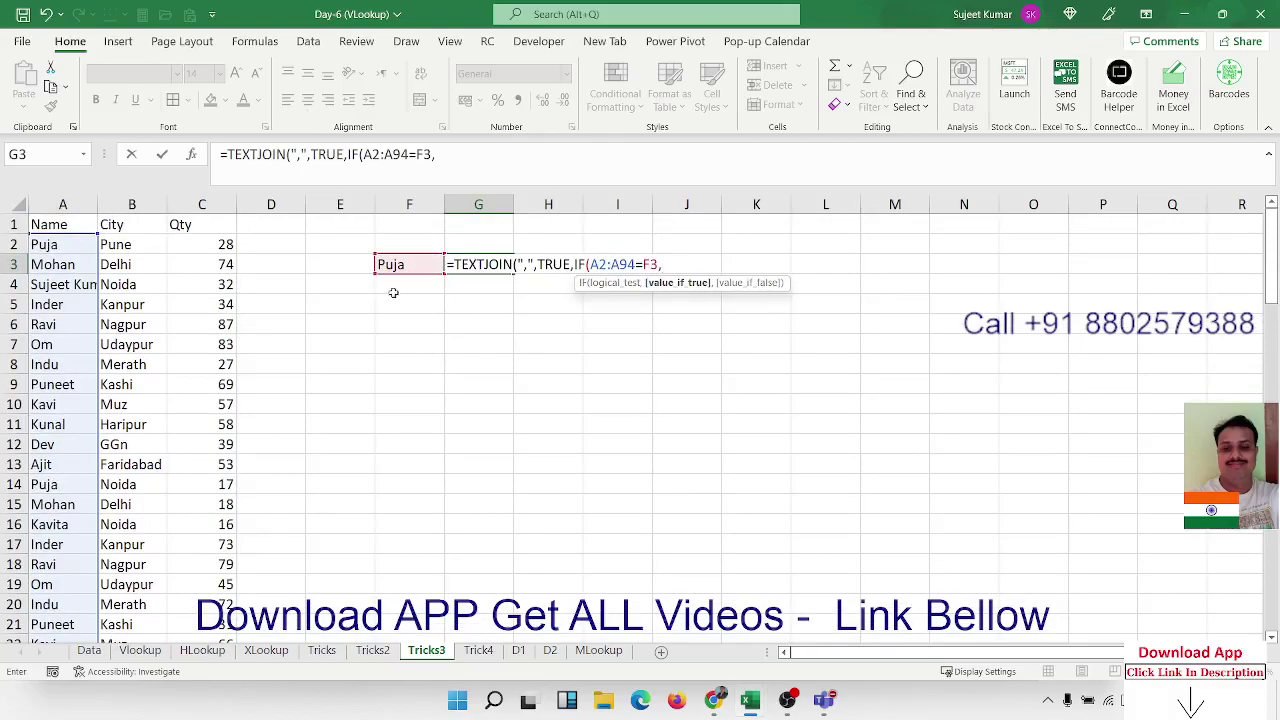
left_click(227, 241)
key("ctrl+shift+Down")
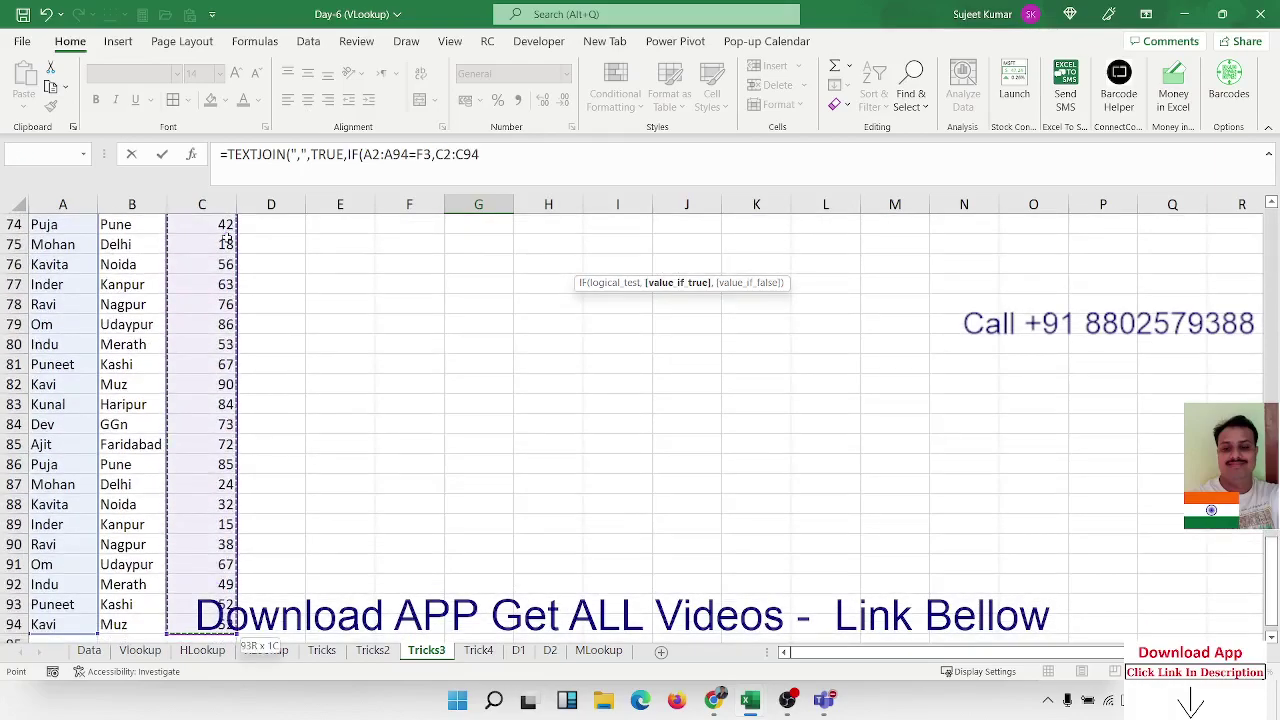
type(",")
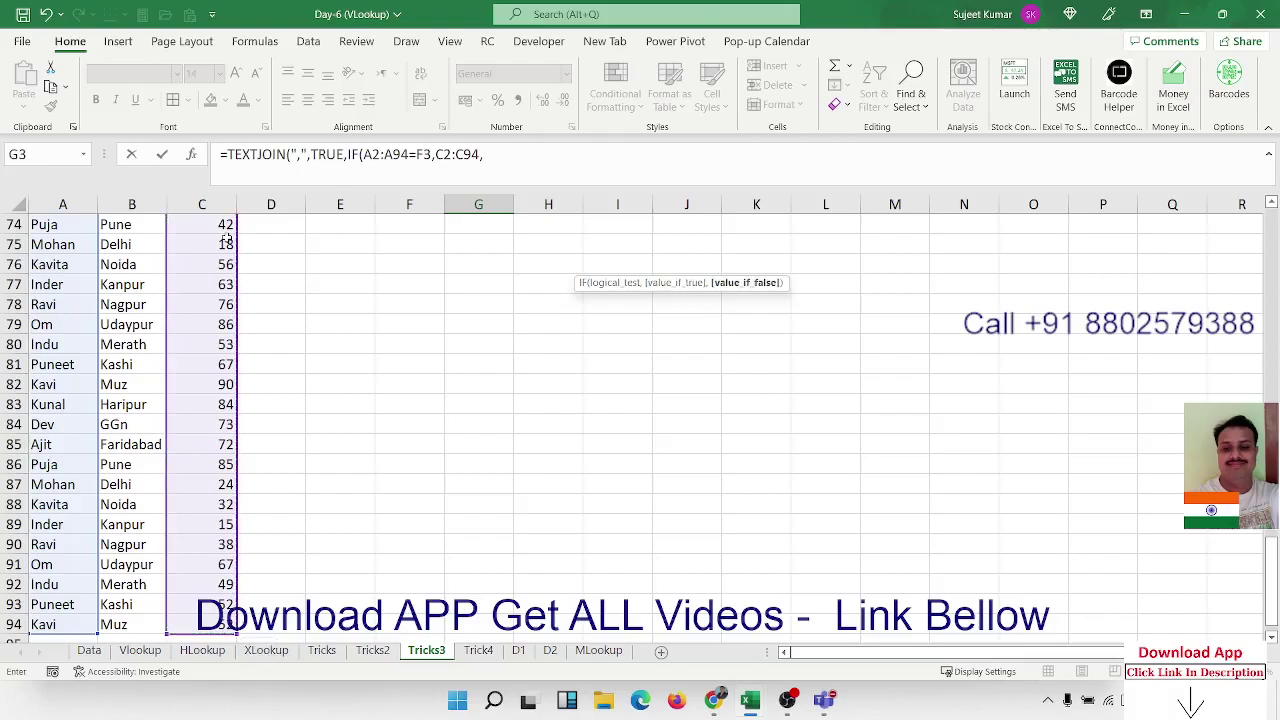
type(")")
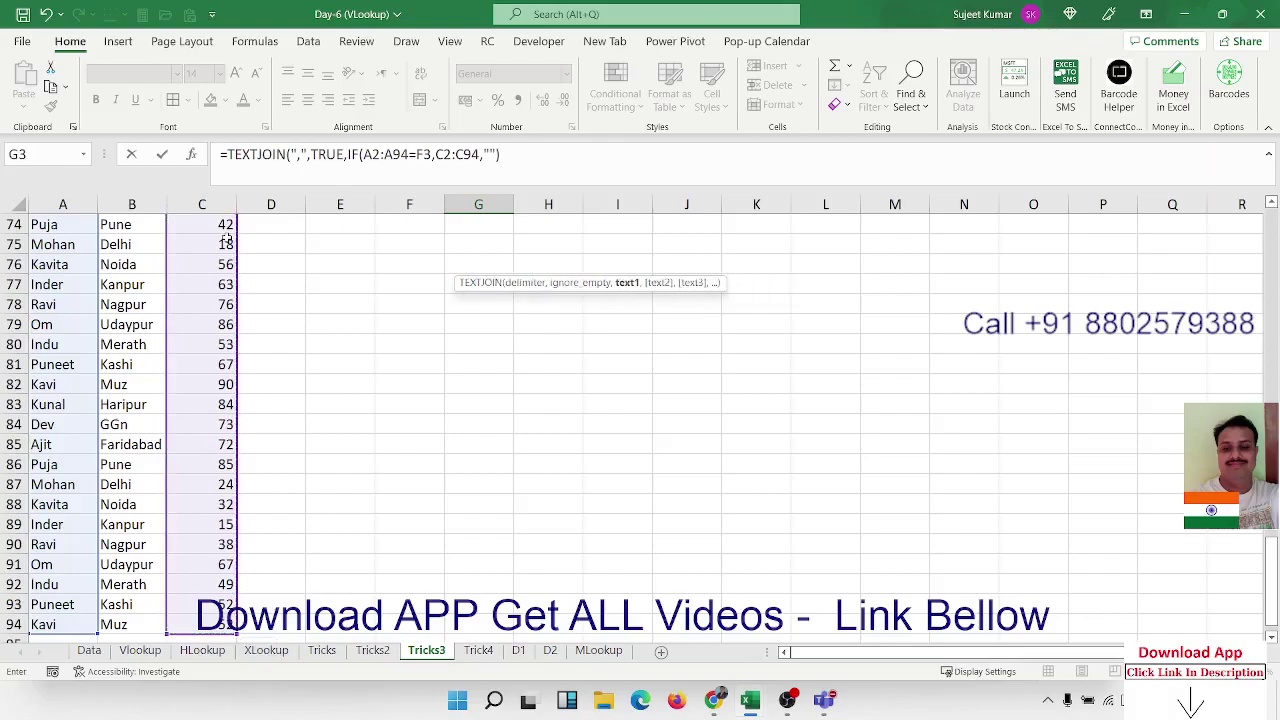
key("Return")
key("Return")
key("Up")
key("Up")
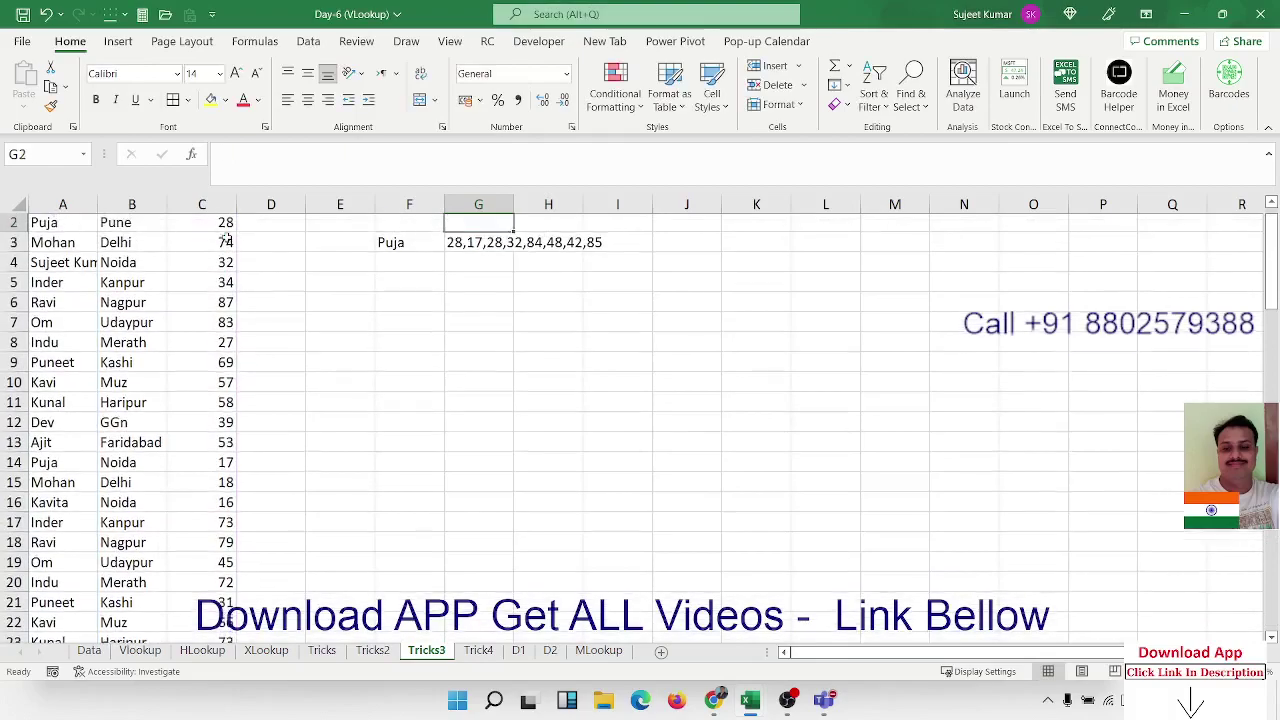
key("Down")
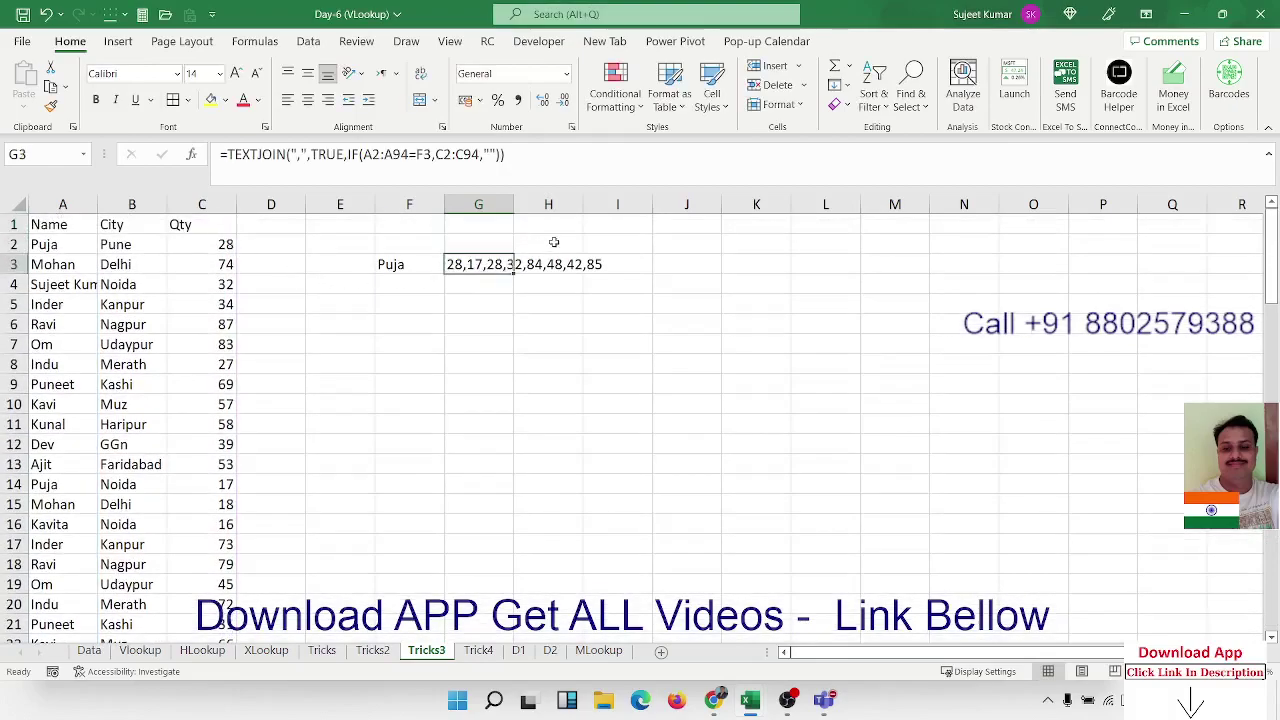
double_click(491, 264)
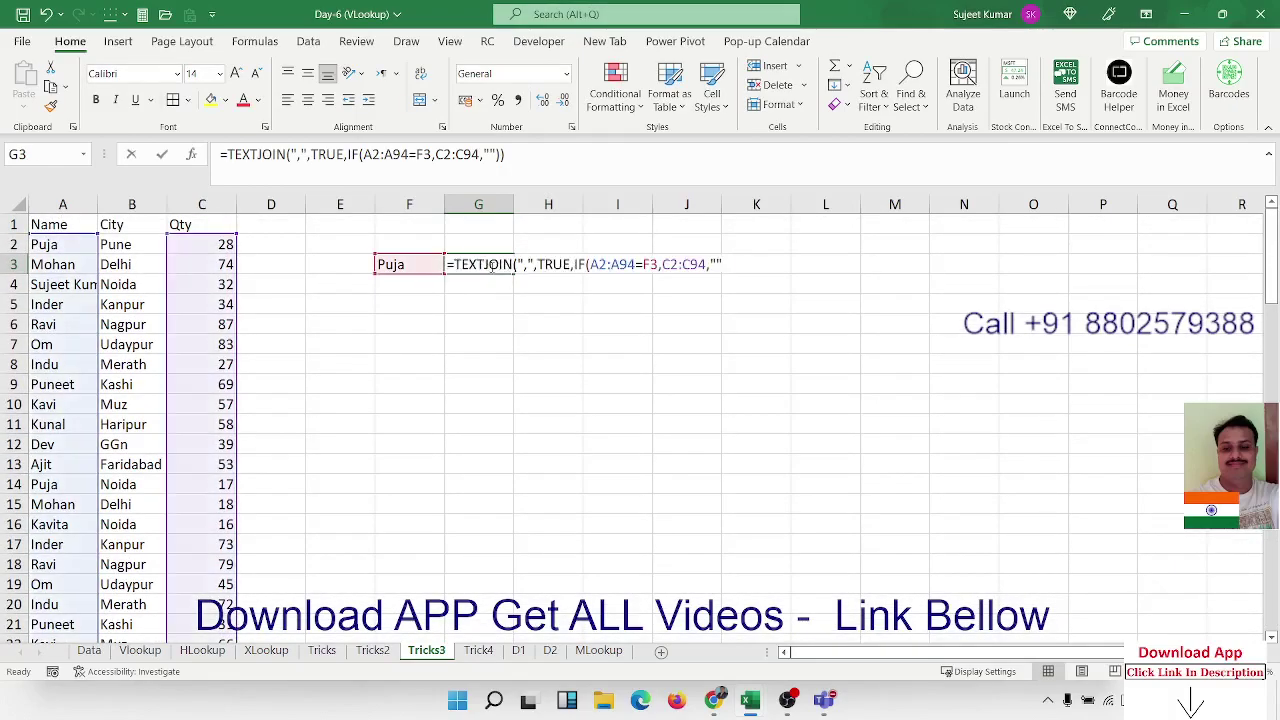
double_click(512, 264)
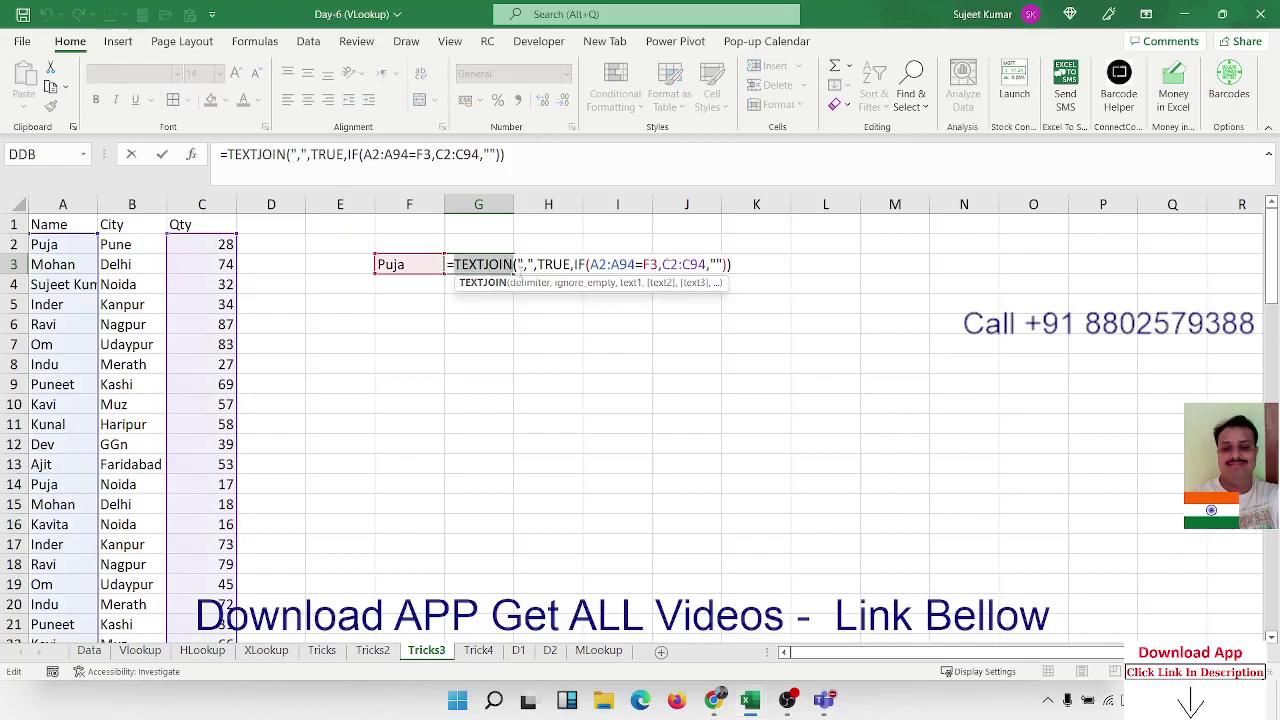
left_click_drag(515, 264, 532, 264)
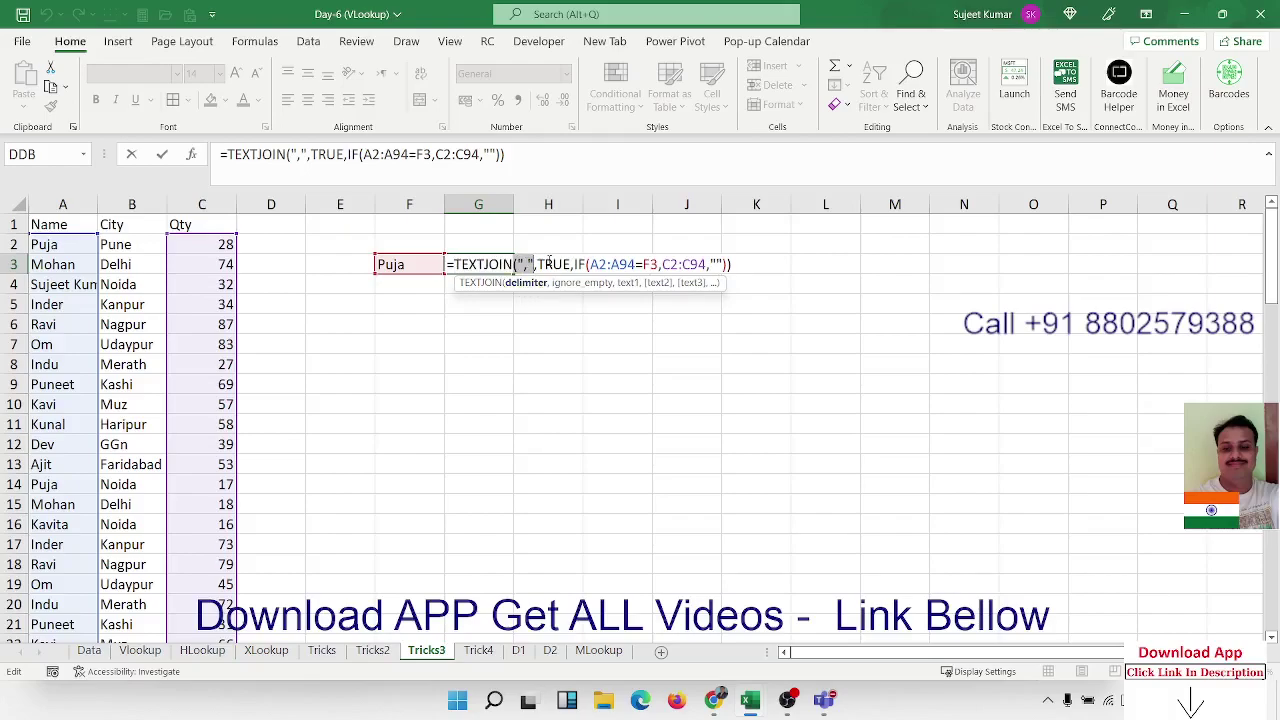
double_click(553, 264)
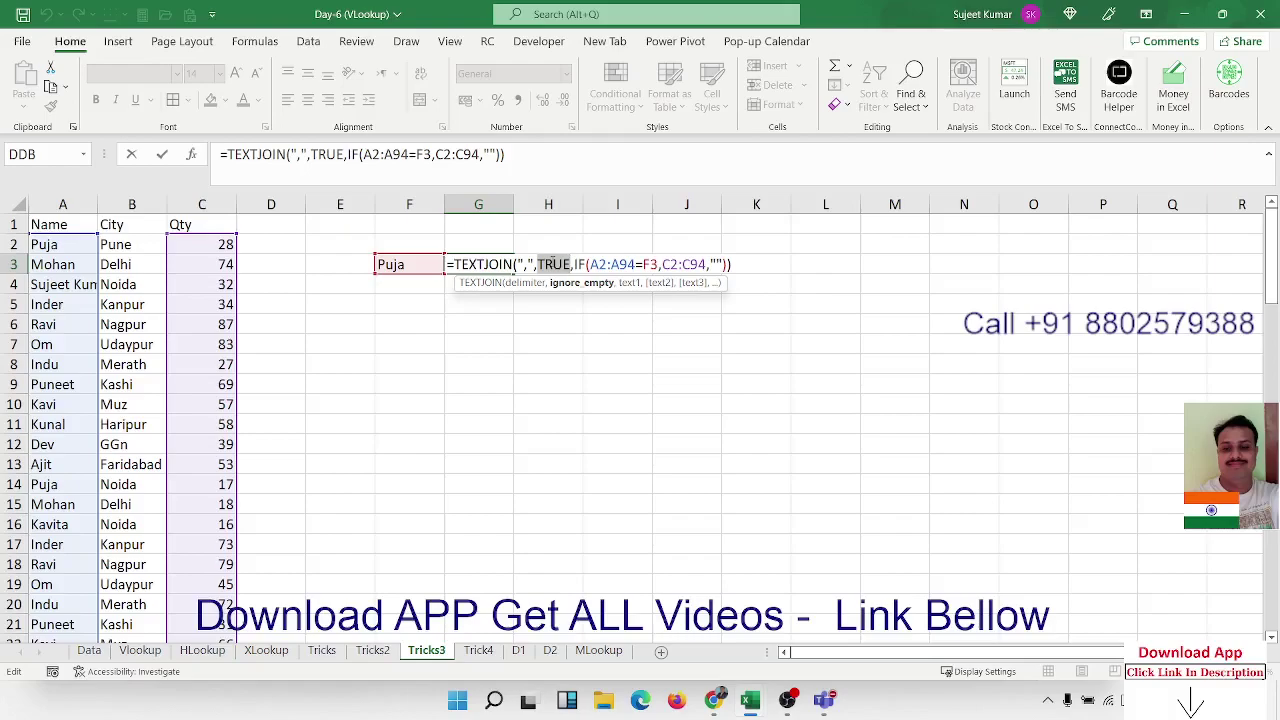
left_click(592, 265)
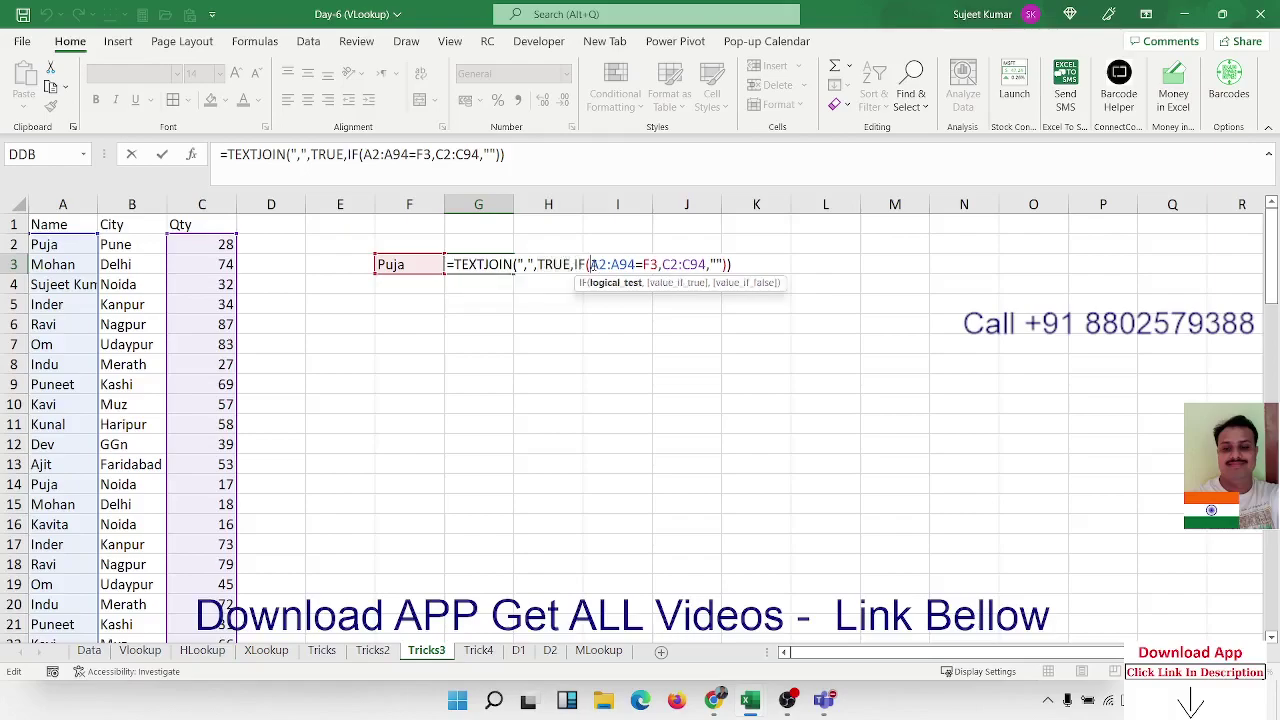
left_click_drag(590, 265, 636, 265)
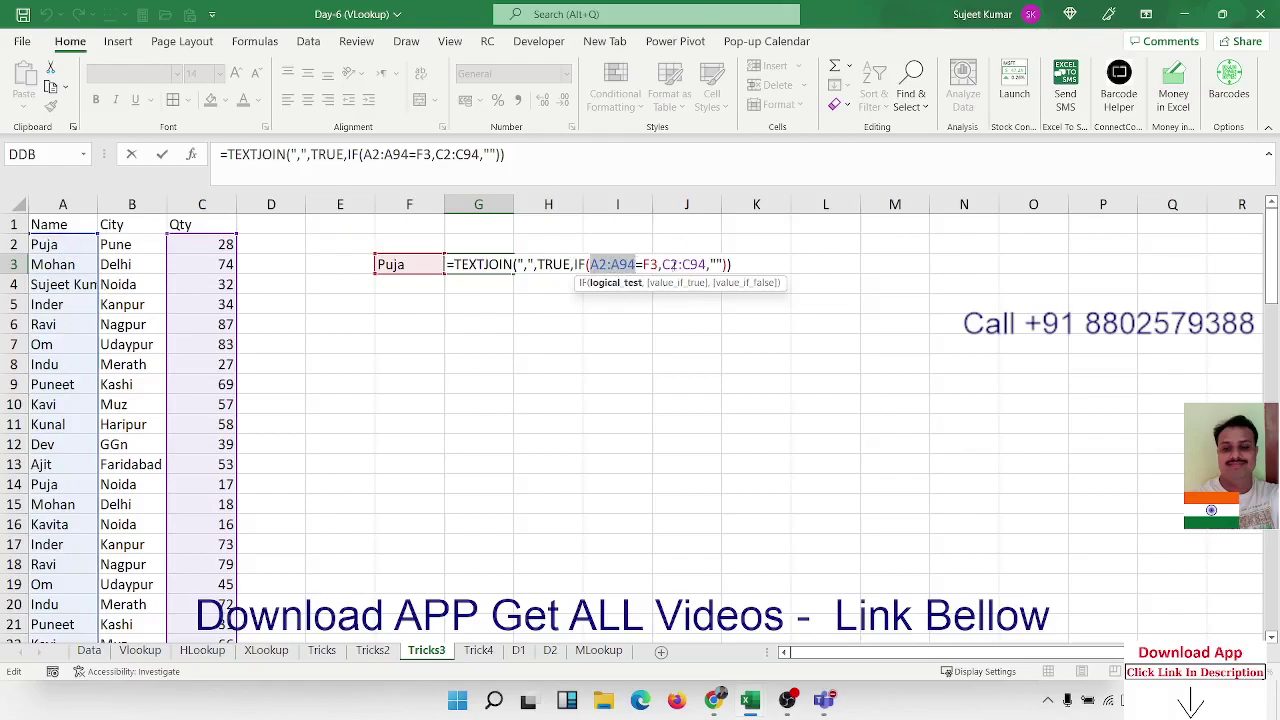
double_click(652, 264)
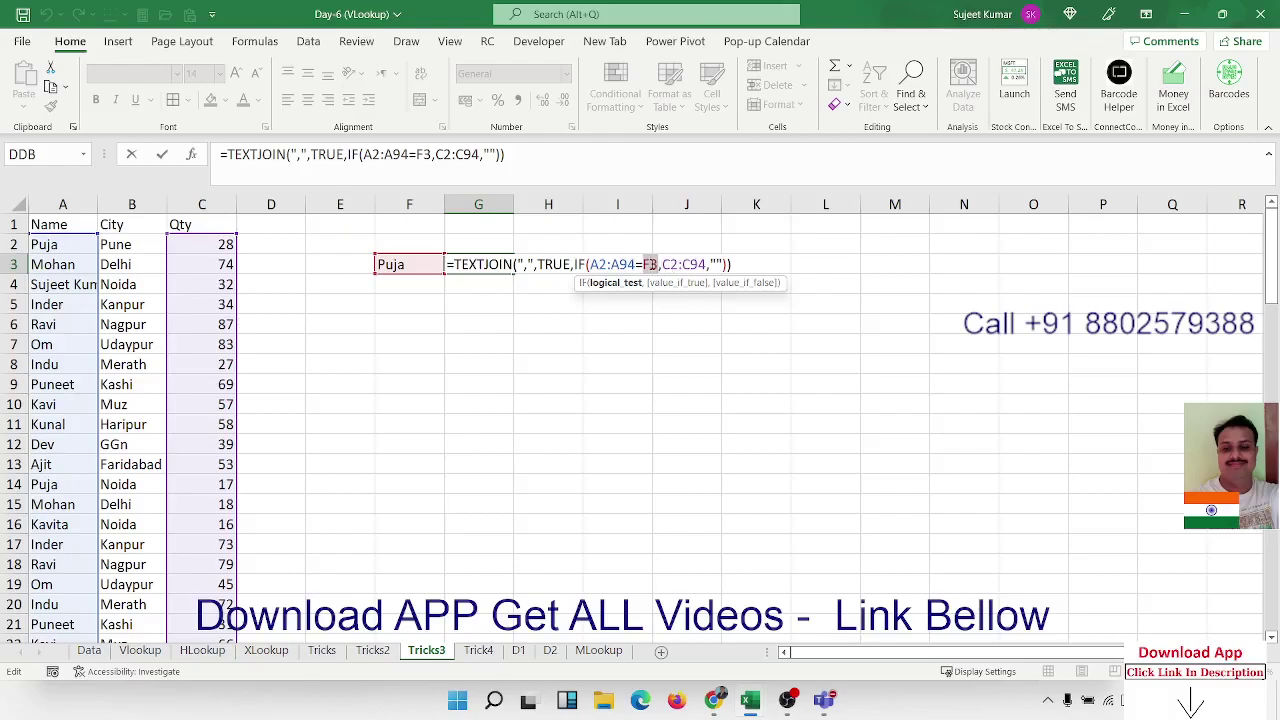
left_click(692, 264)
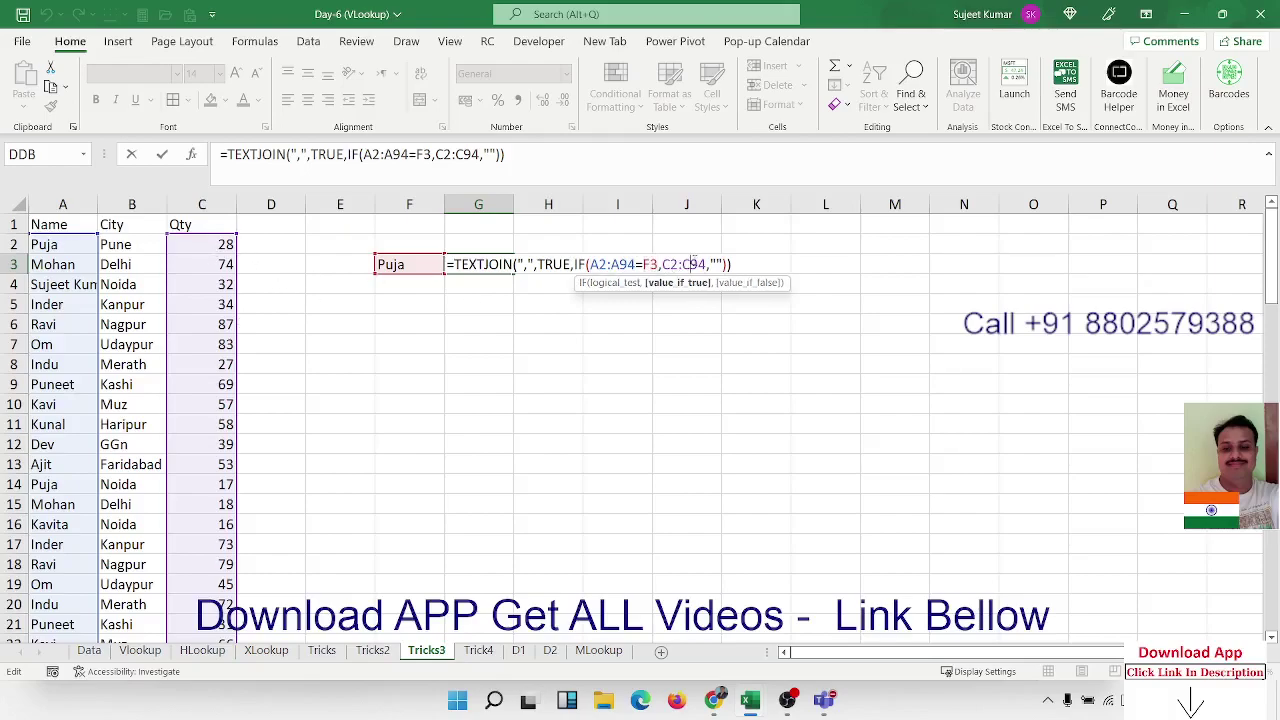
double_click(692, 264)
key("Return")
key("Up")
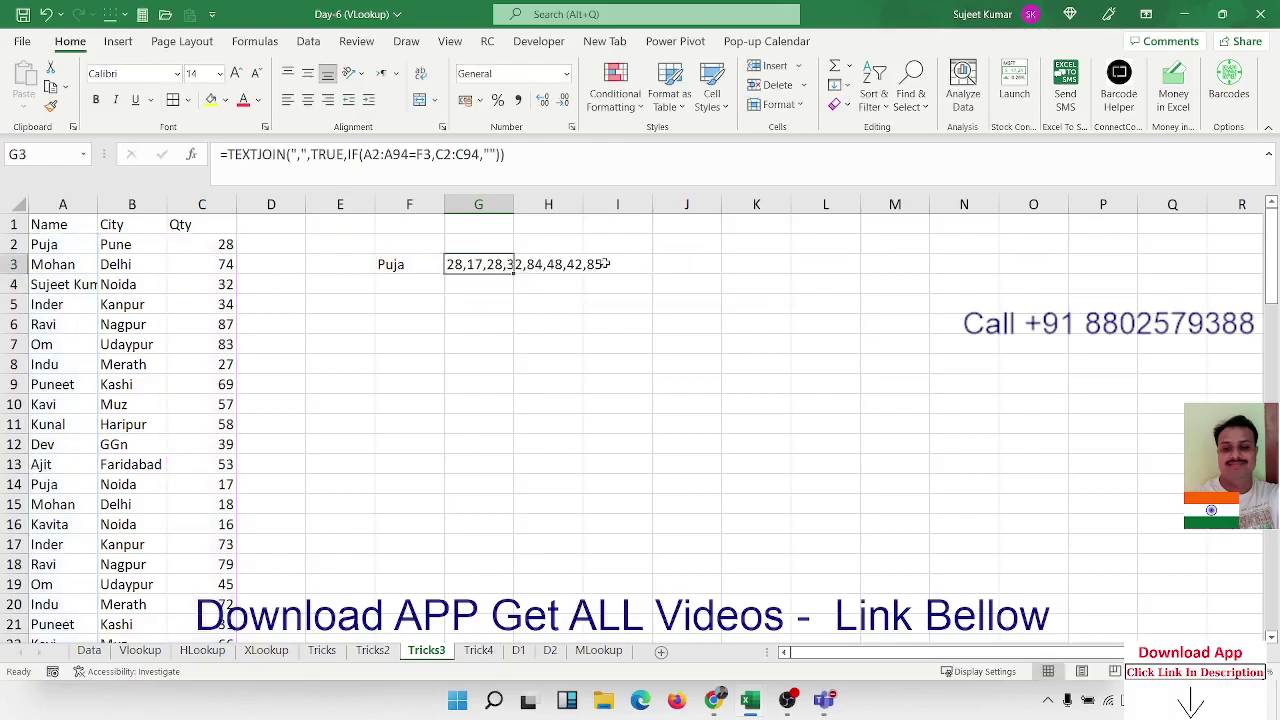
Evaluate G3's formula step by step to 28,17,28,32,84,48,42,85, then select the headers.
left_click(255, 41)
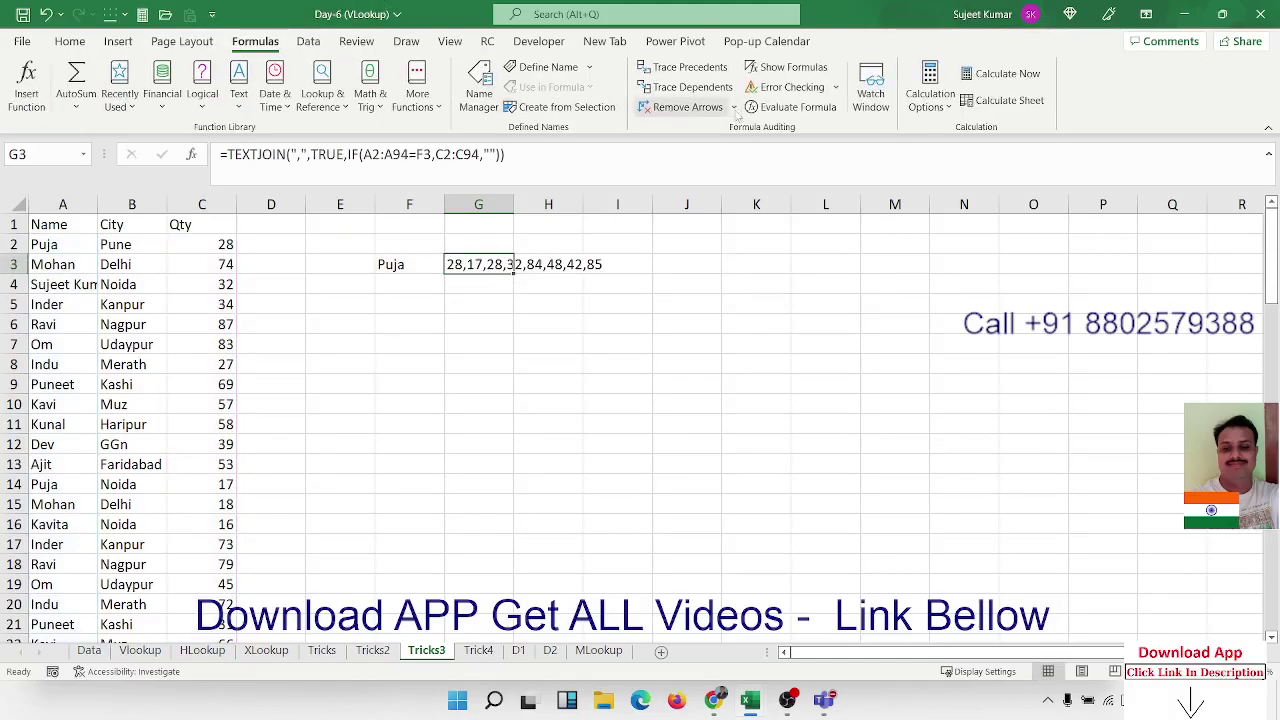
left_click(790, 107)
left_click_drag(380, 222, 1049, 267)
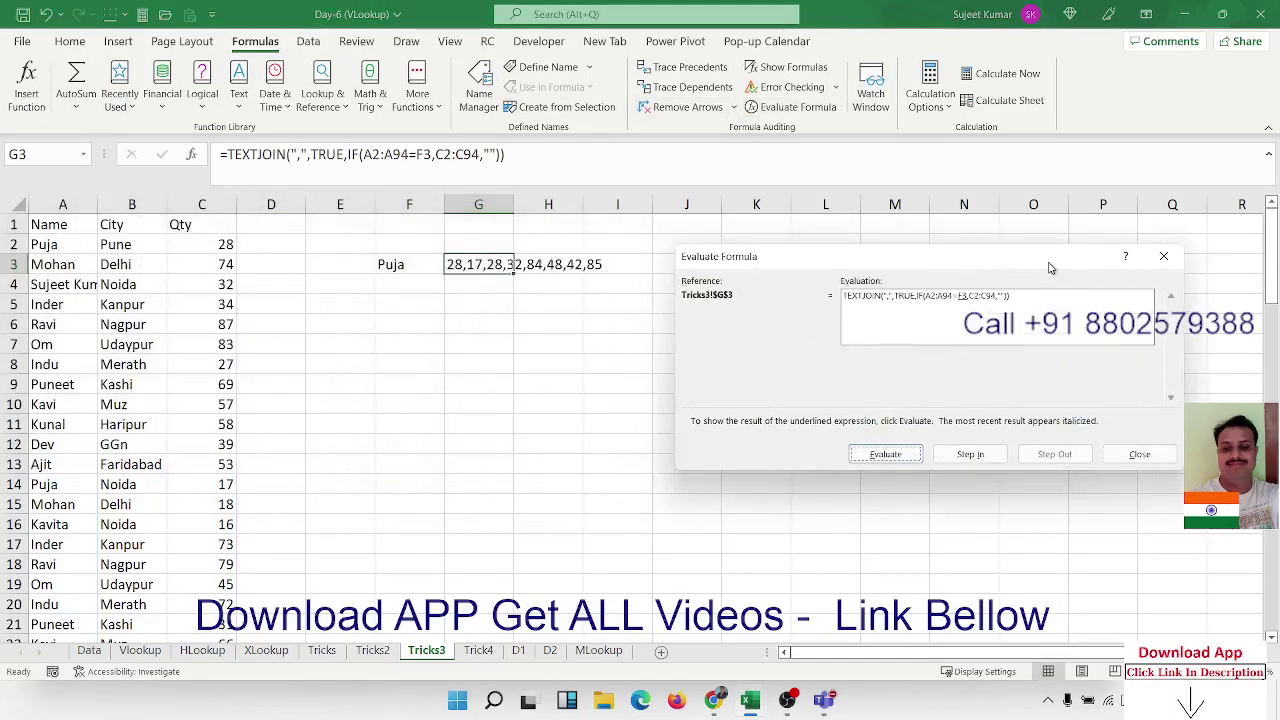
left_click(883, 458)
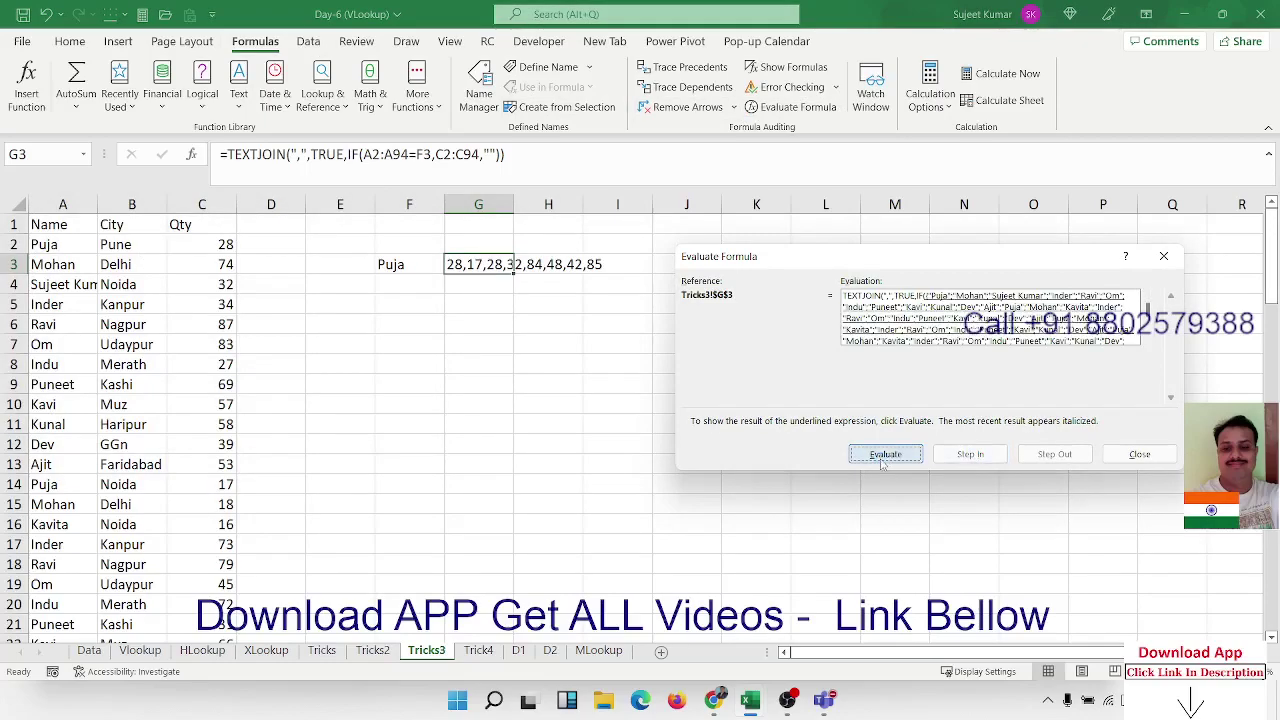
left_click(883, 456)
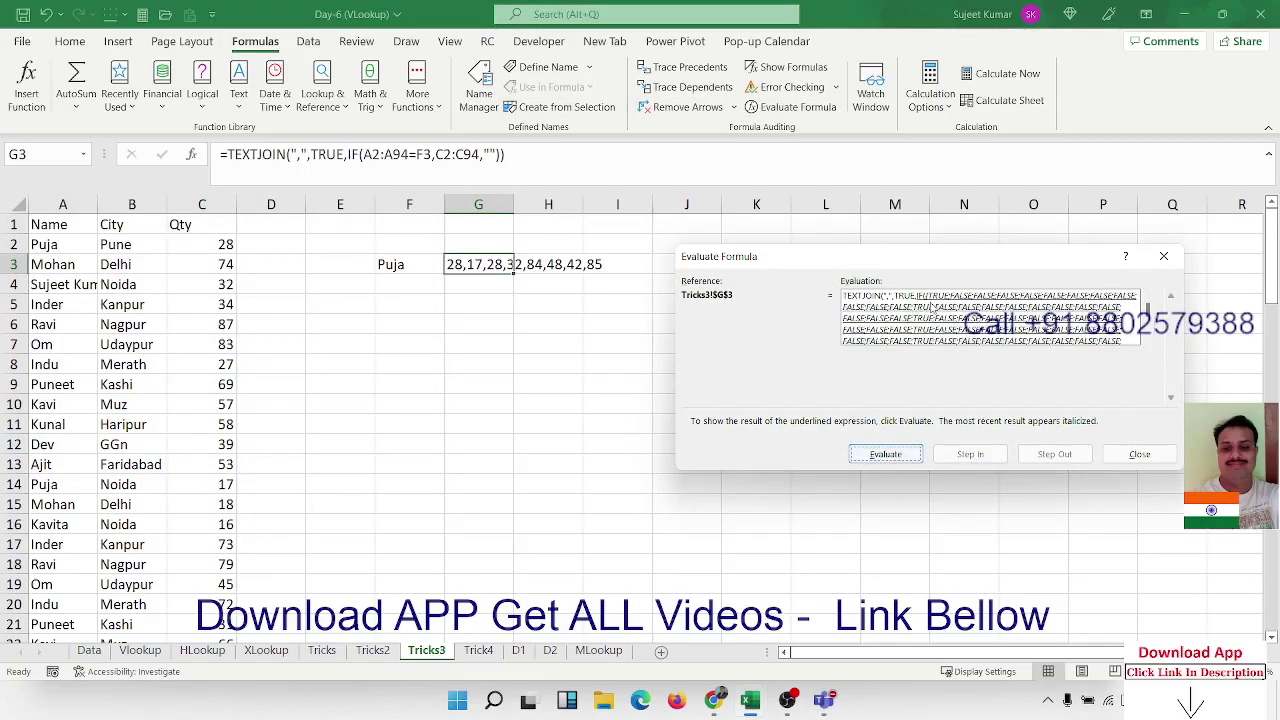
left_click(911, 454)
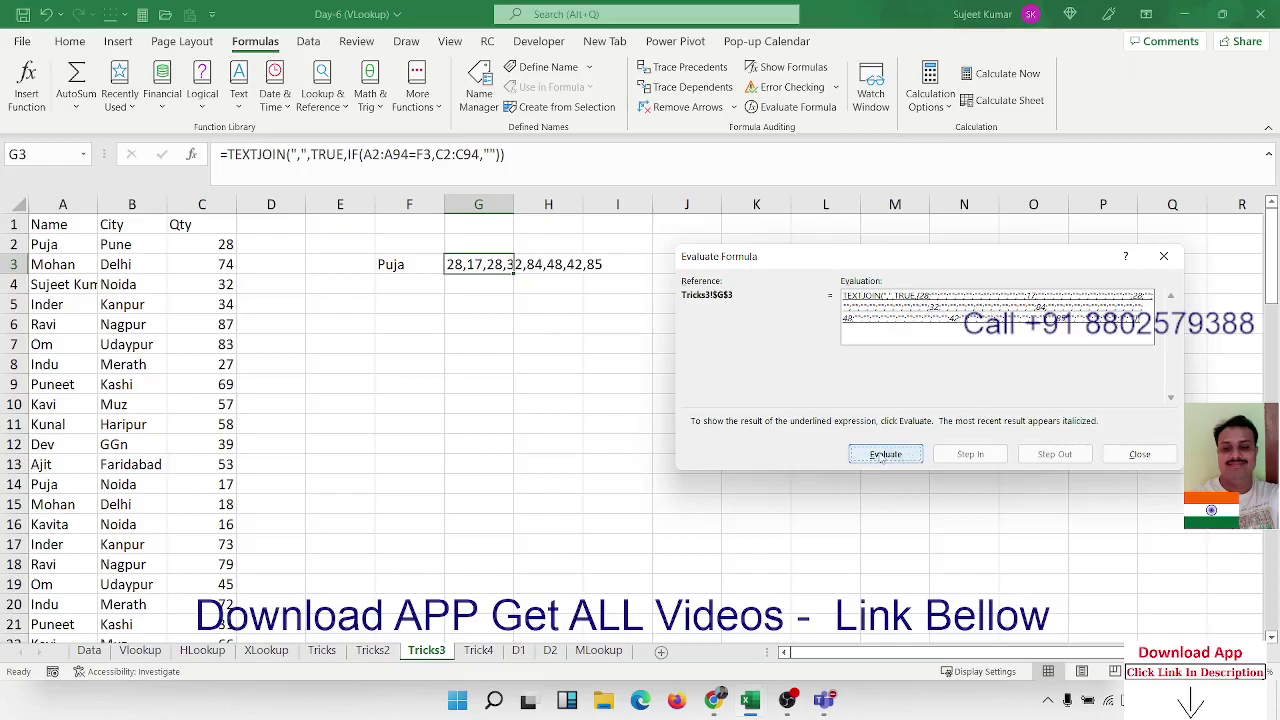
left_click(883, 455)
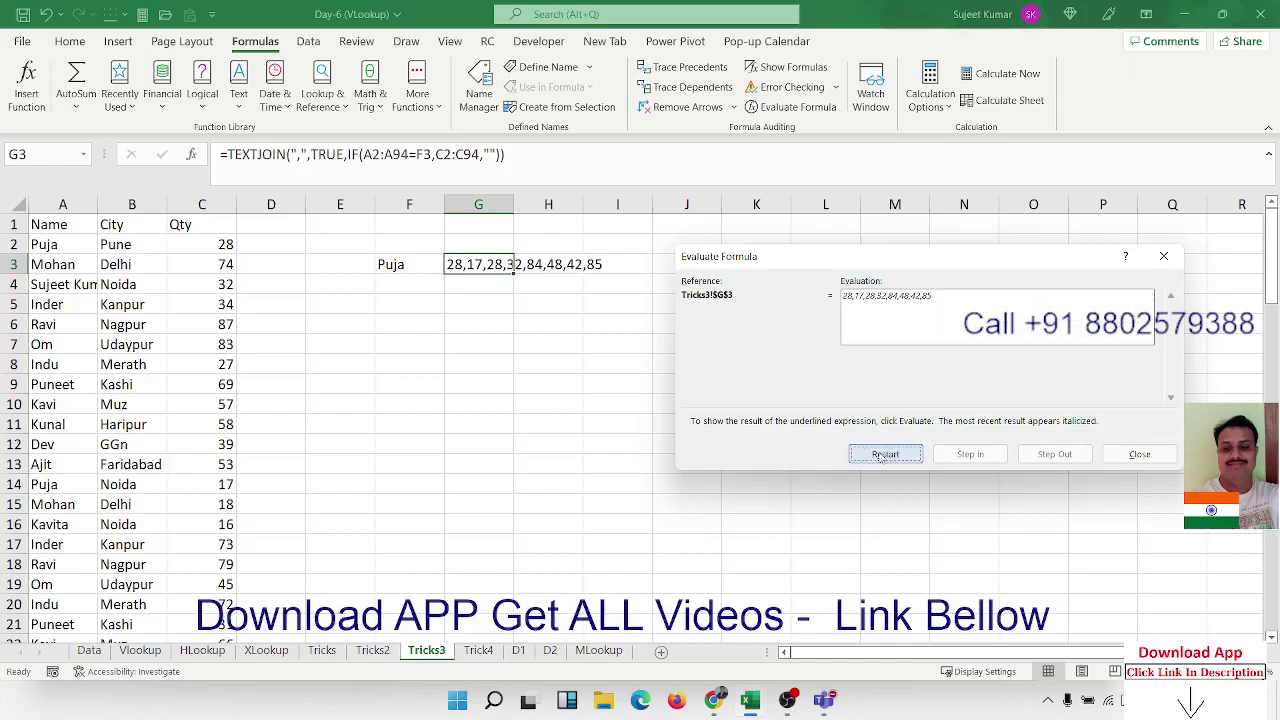
left_click(1122, 455)
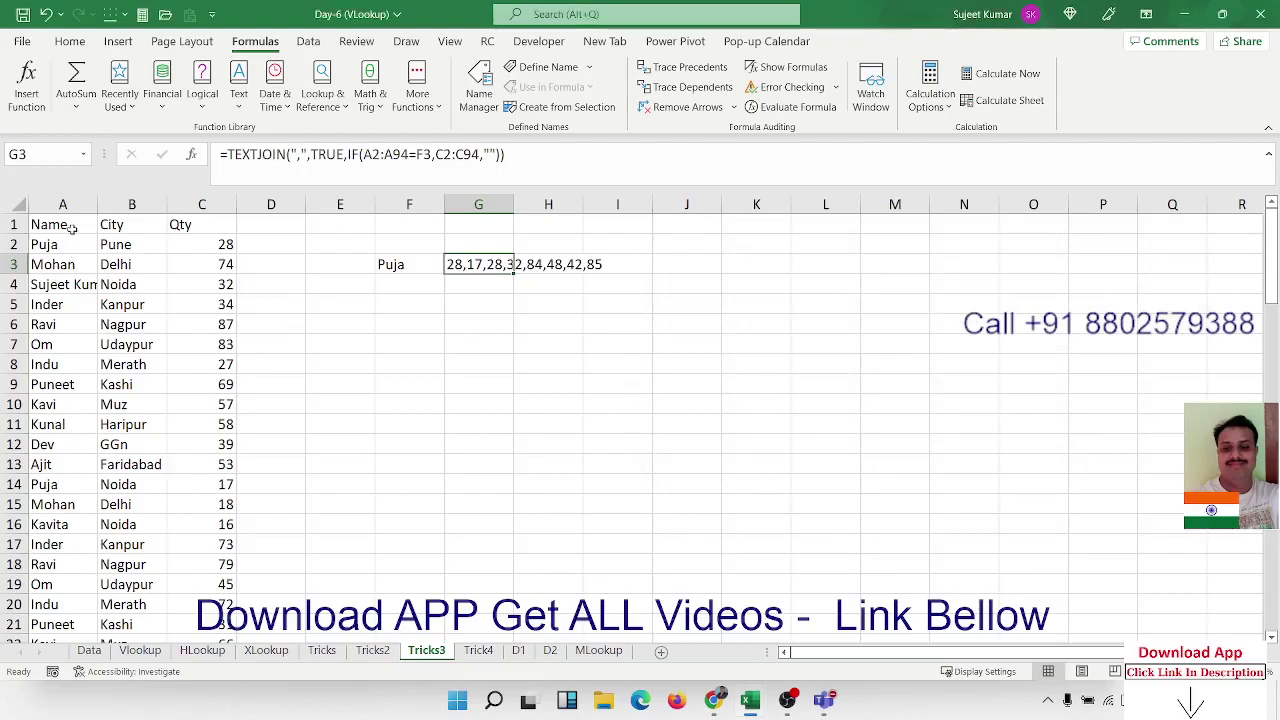
left_click_drag(67, 226, 226, 226)
Paste the Name, City, Qty headers into G8:I8 and add an Sr header in F8.
key("ctrl+c")
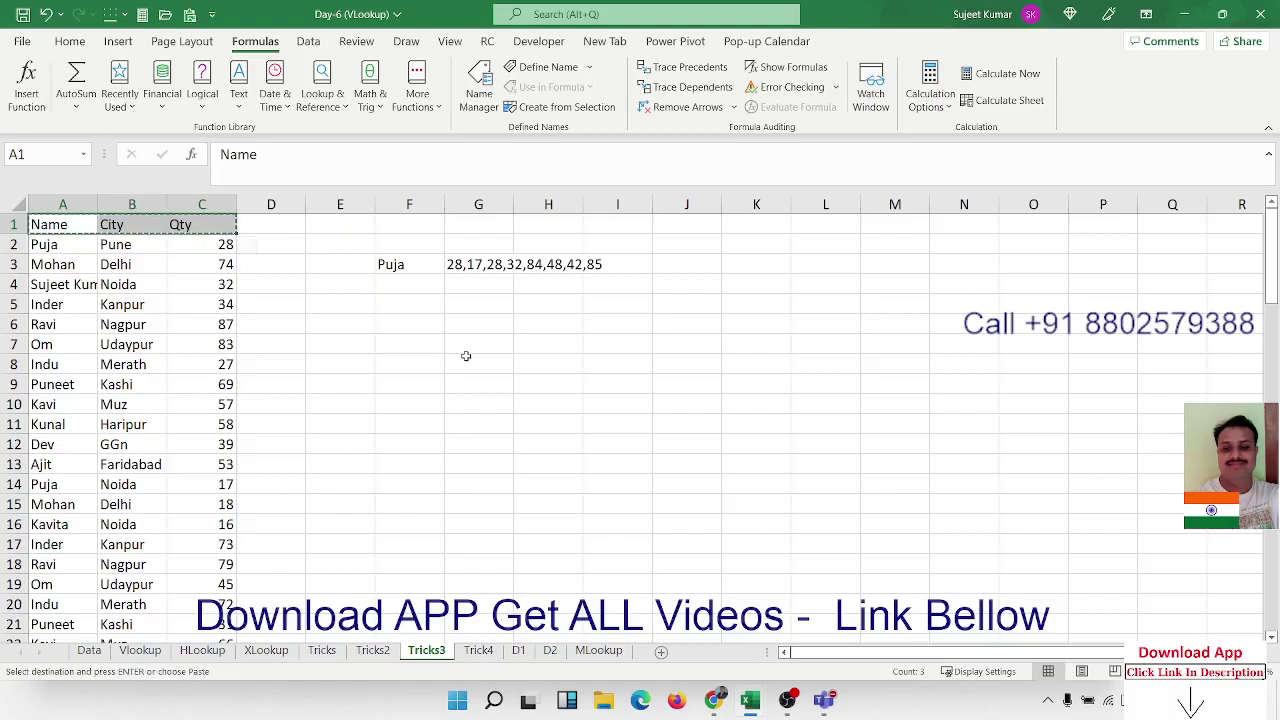
left_click(470, 362)
key("ctrl+v")
key("Escape")
key("Left")
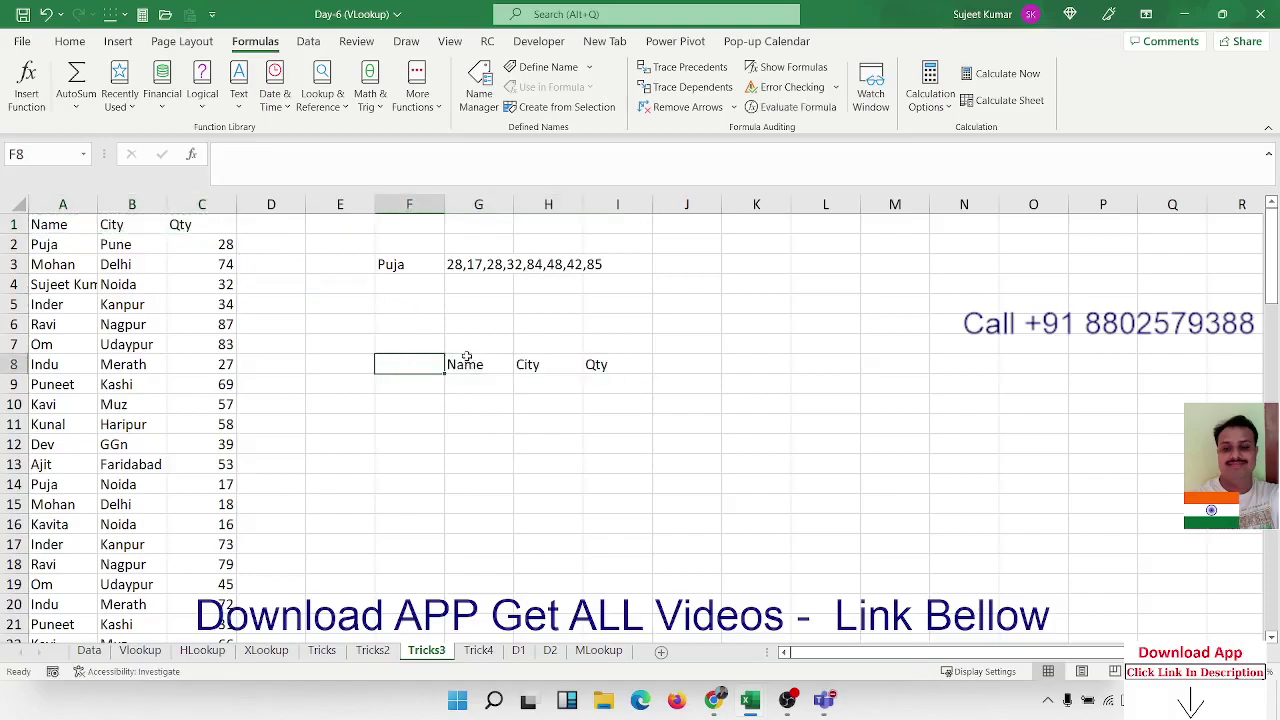
type("Sr")
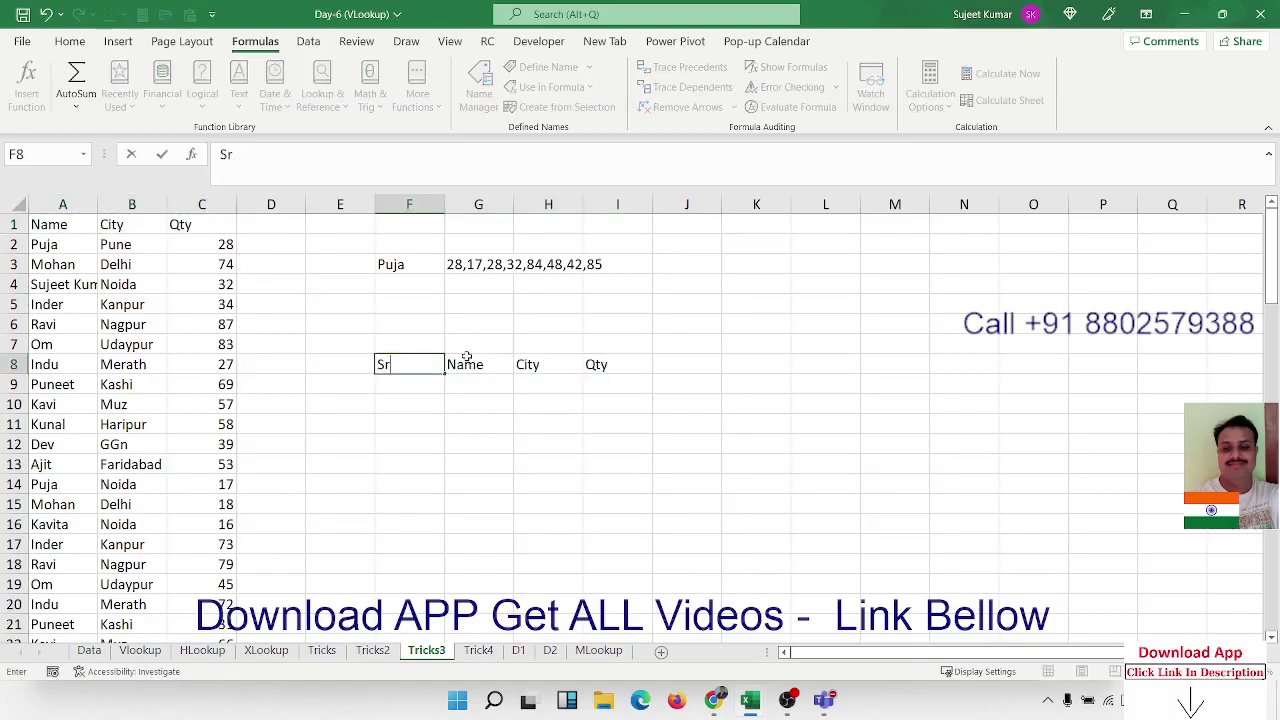
key("Return")
Enter OM as the lookup name in F6.
key("shift+Right")
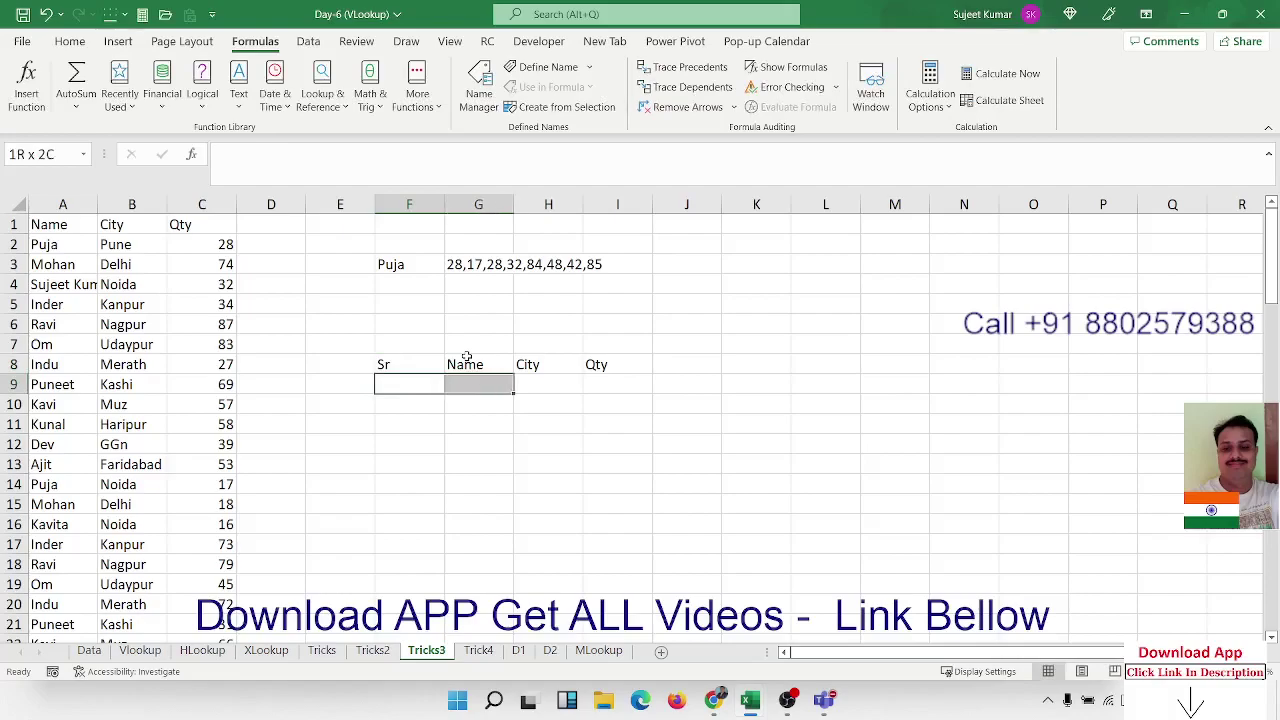
key("Up")
key("Up")
key("Left")
key("Left")
key("Left")
key("Left")
key("Left")
key("ctrl+Up")
key("Right")
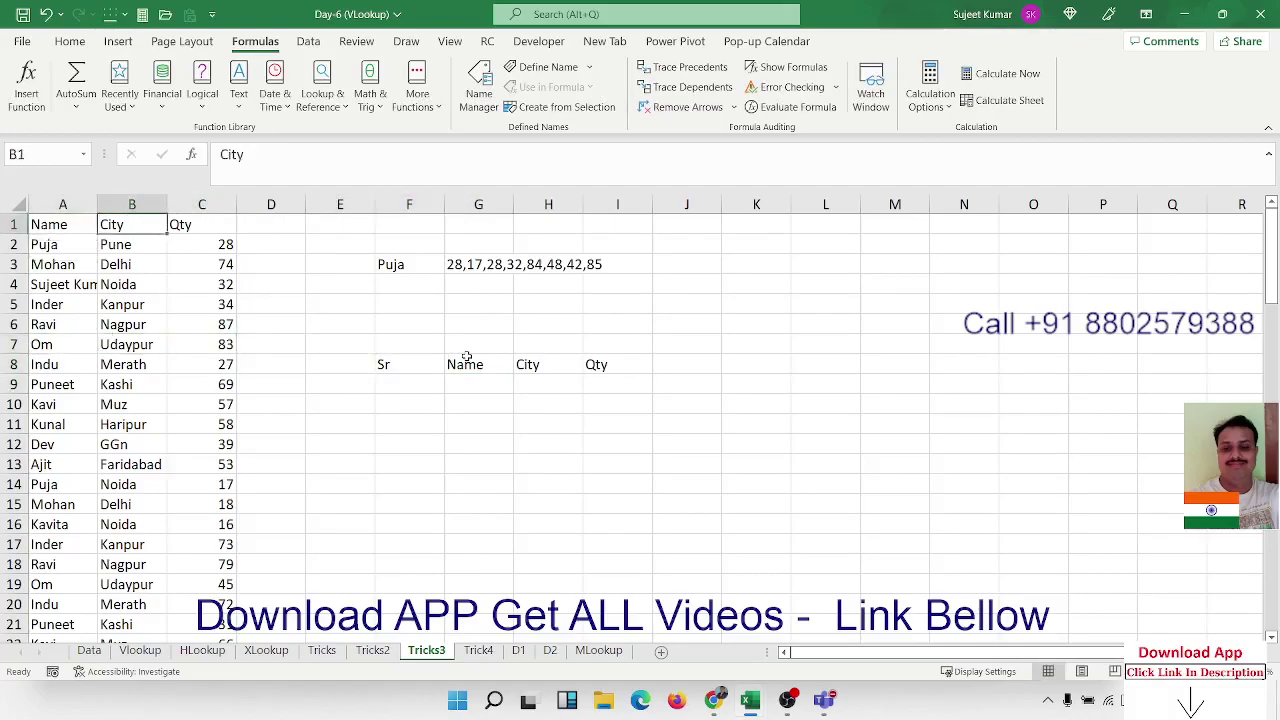
key("Right")
key("Right")
key("Down")
key("Down")
key("Down")
key("Down")
key("Right")
key("Right")
key("Left")
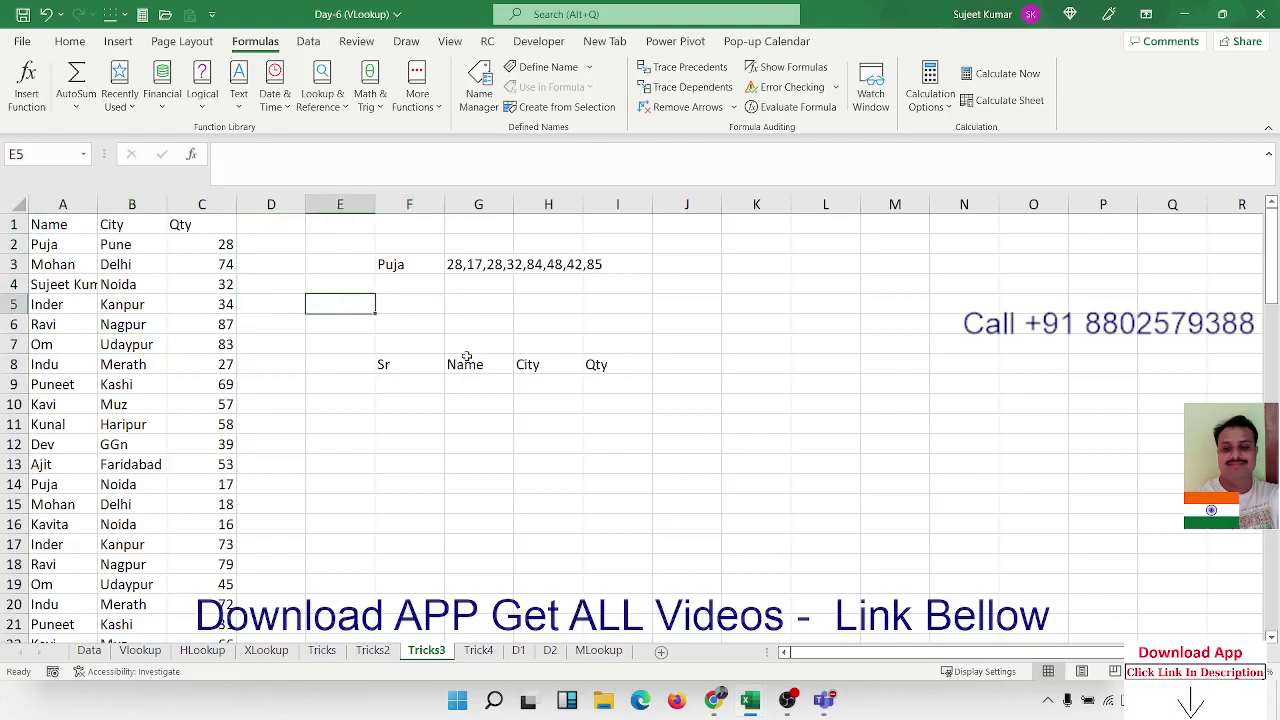
Delete the Sr header from F8, leaving G9 ready for the formula.
key("Down")
key("Right")
type("O")
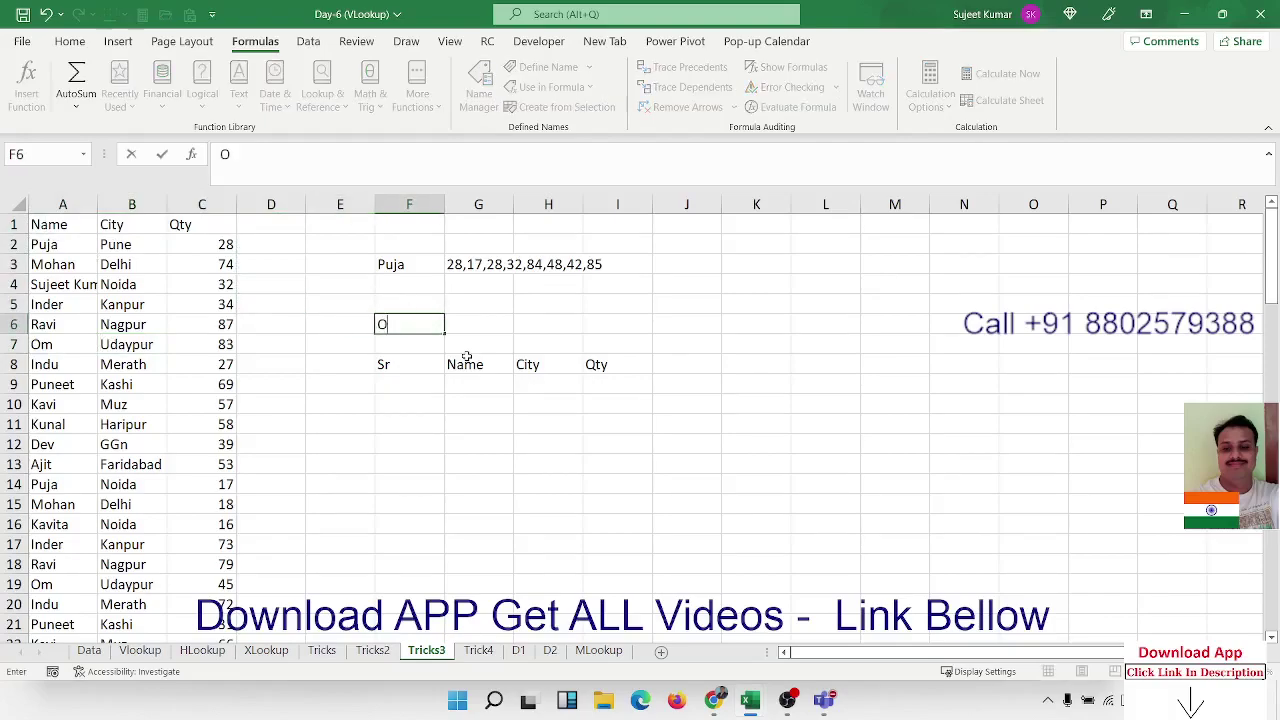
type("M")
key("Return")
key("Down")
key("Down")
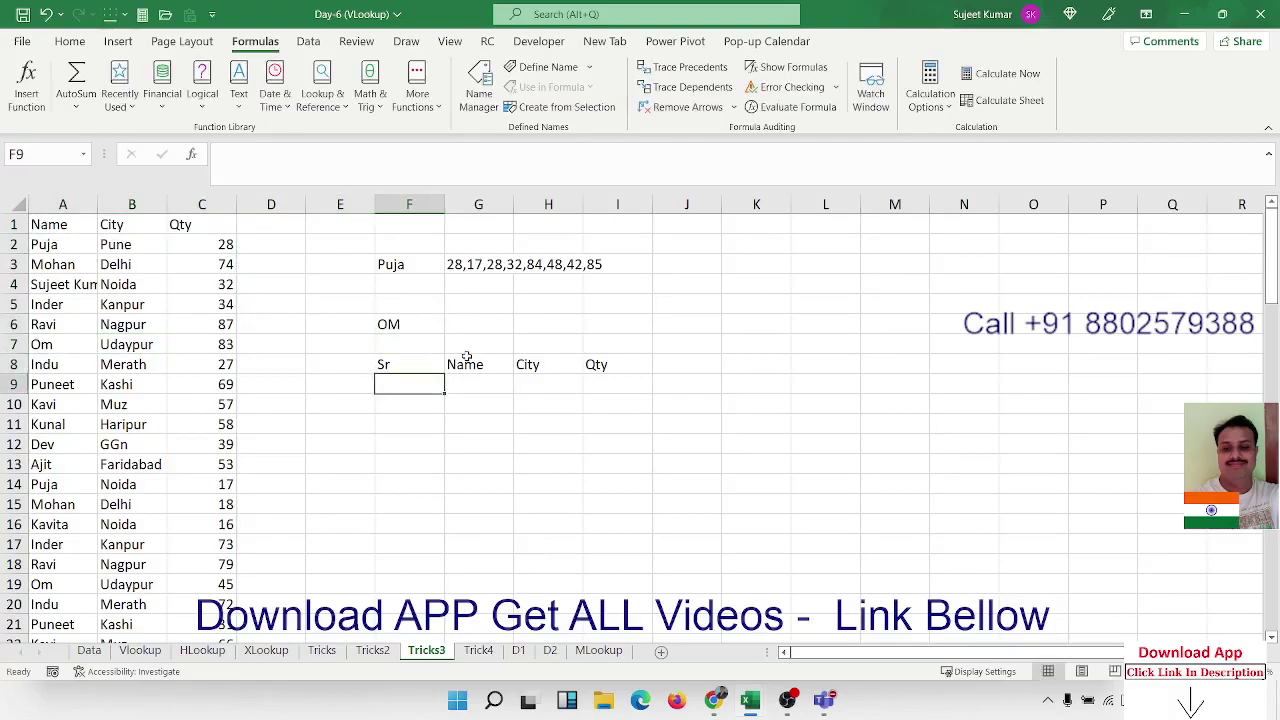
key("Up")
key("Delete")
key("Right")
key("Down")
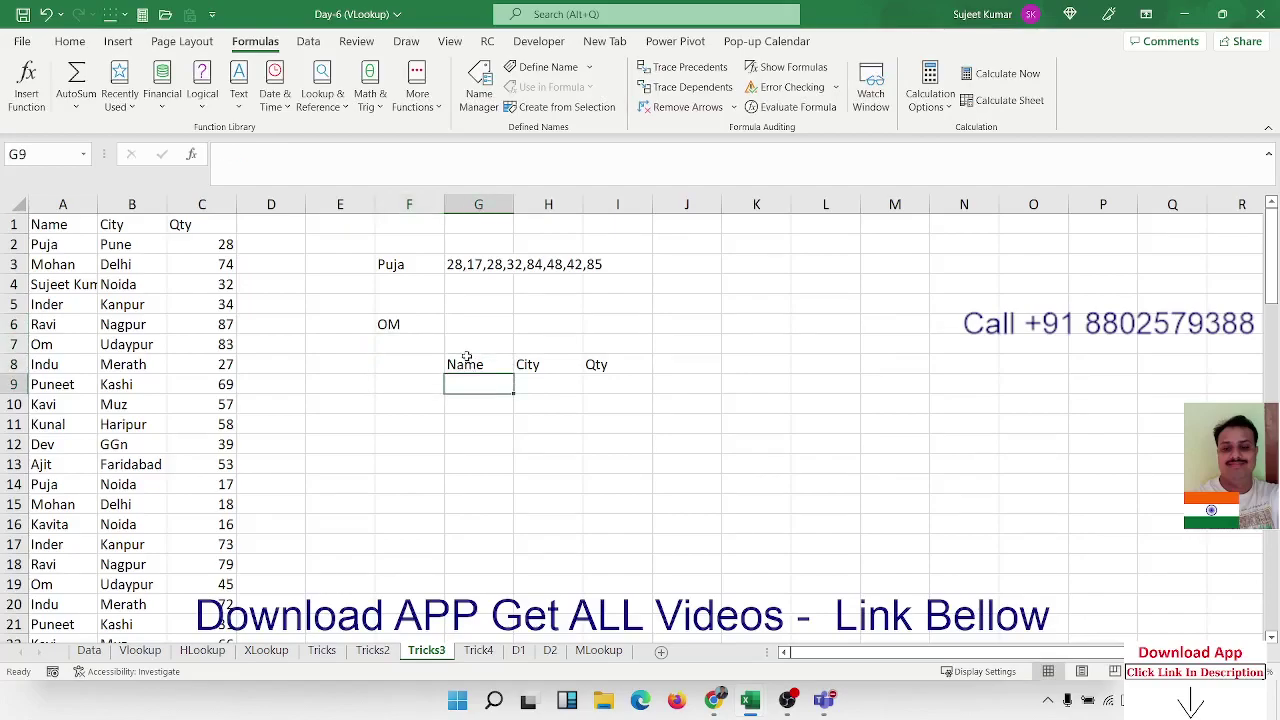
Start G9's FILTER formula with the A1:C94 data range.
type("=")
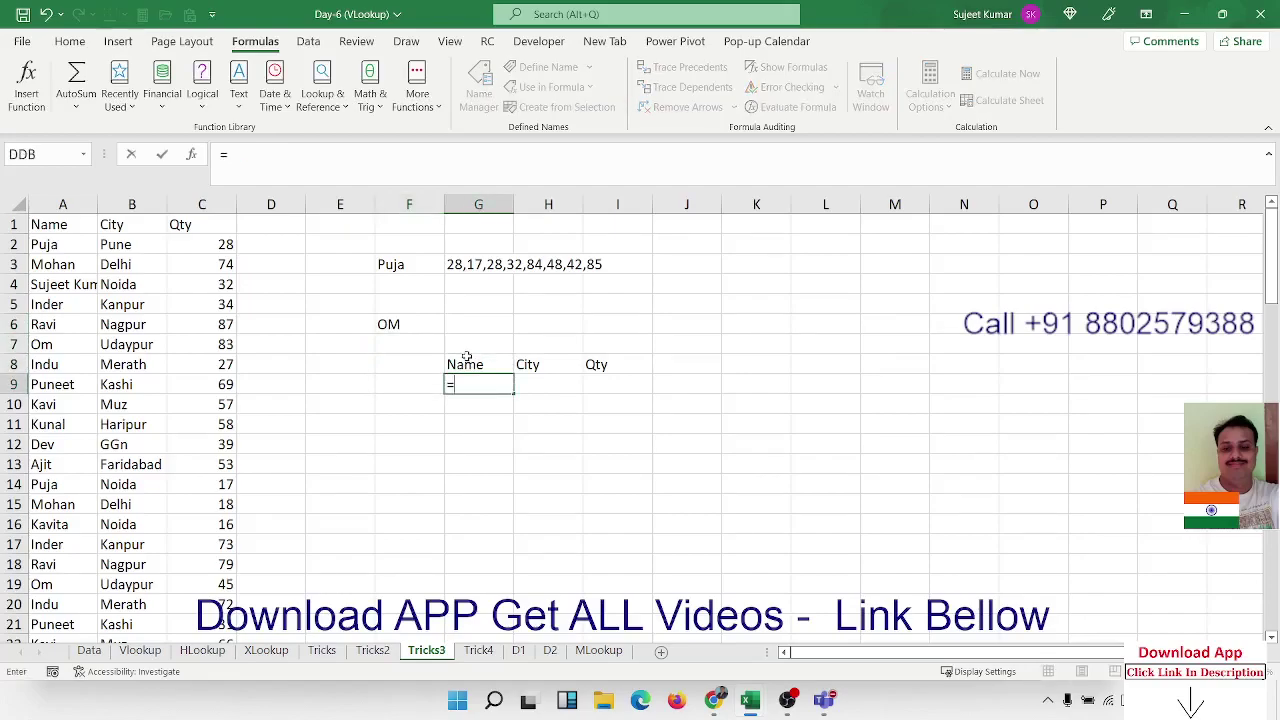
type("fi")
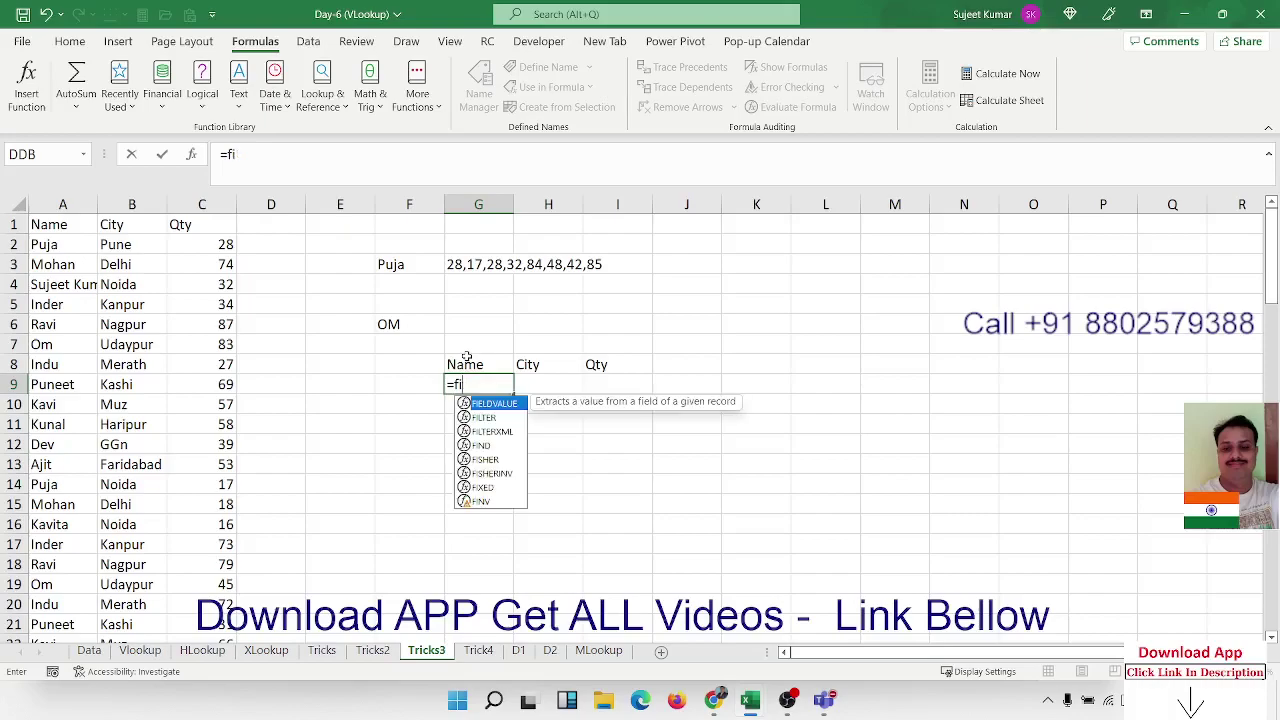
key("Down")
key("Tab")
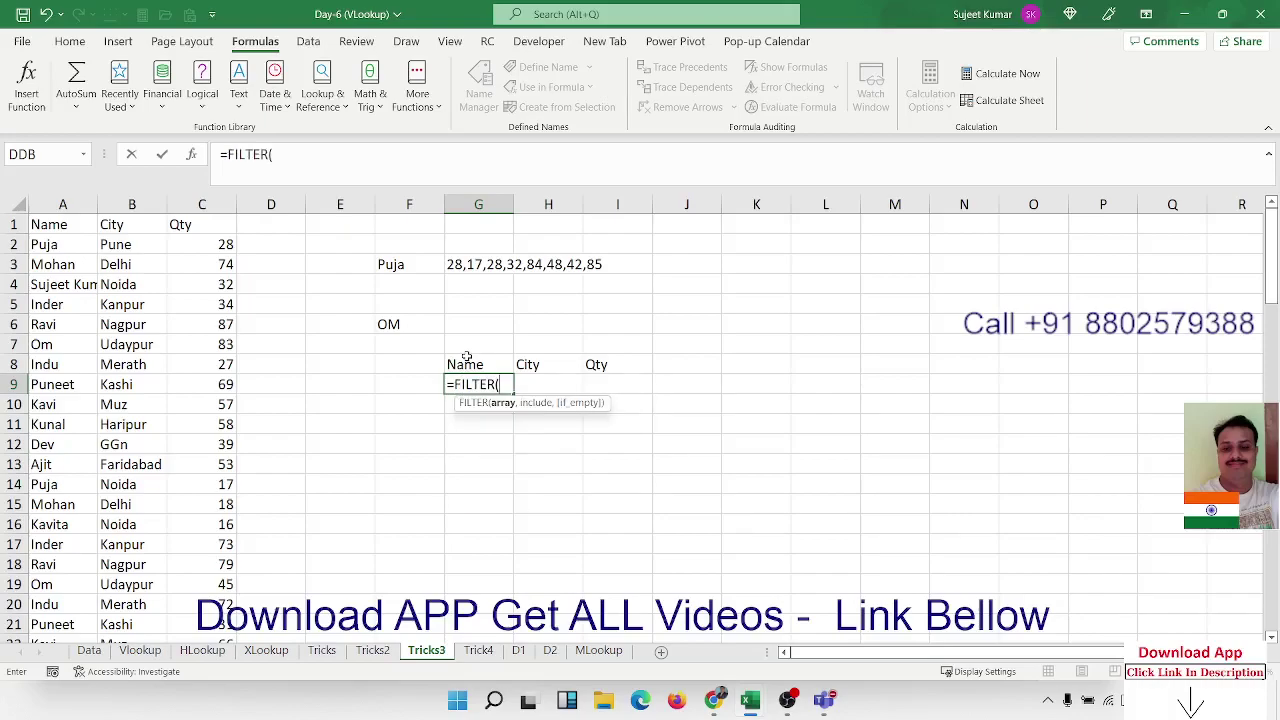
key("Left")
key("Left")
key("Left")
key("Left")
key("Left")
key("ctrl+Up")
key("Left")
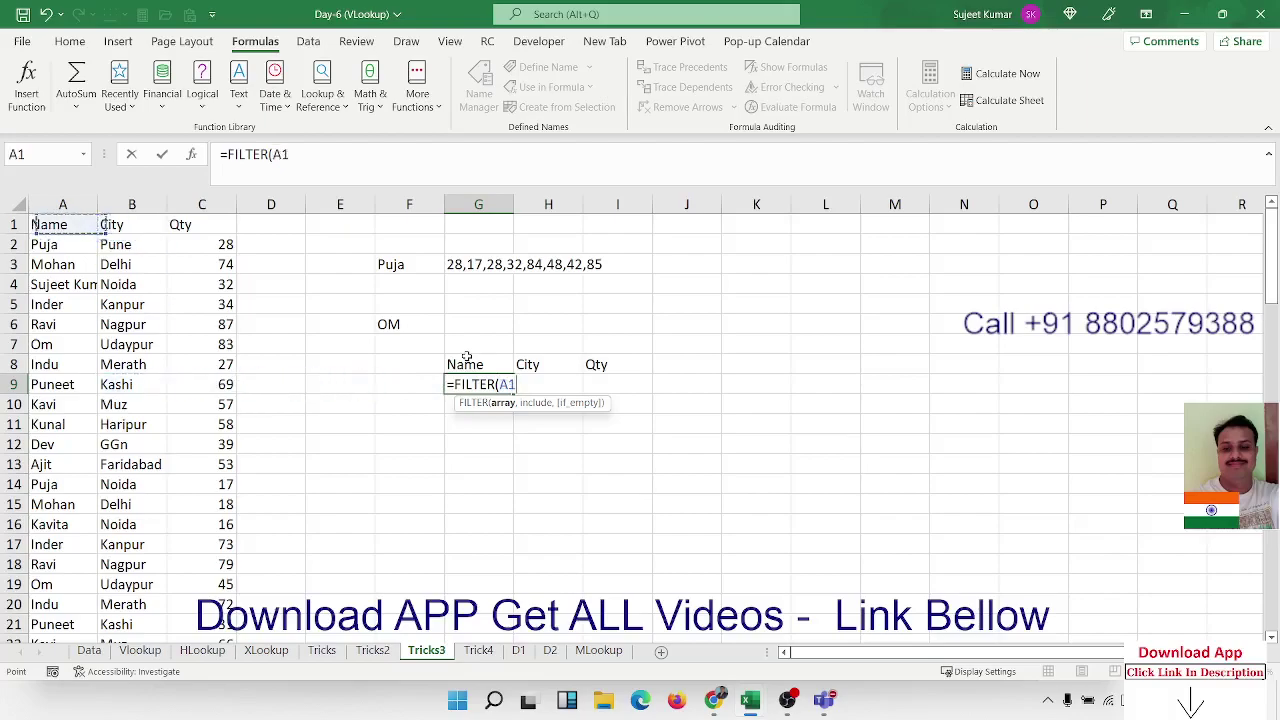
key("shift+Right")
key("shift+Right")
key("ctrl+shift+Down")
type(",")
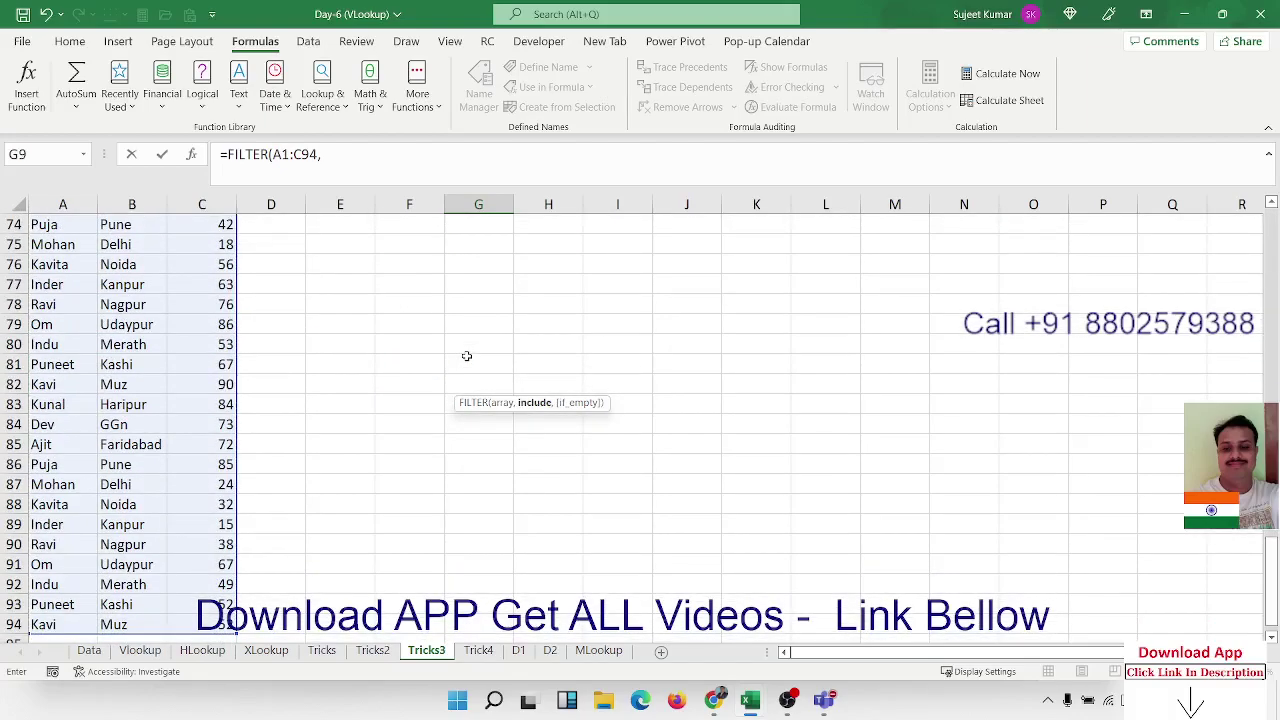
Add the A1:A94=F6 condition and commit, spilling Om's rows under the headers.
key("Up")
key("Up")
key("Up")
key("Up")
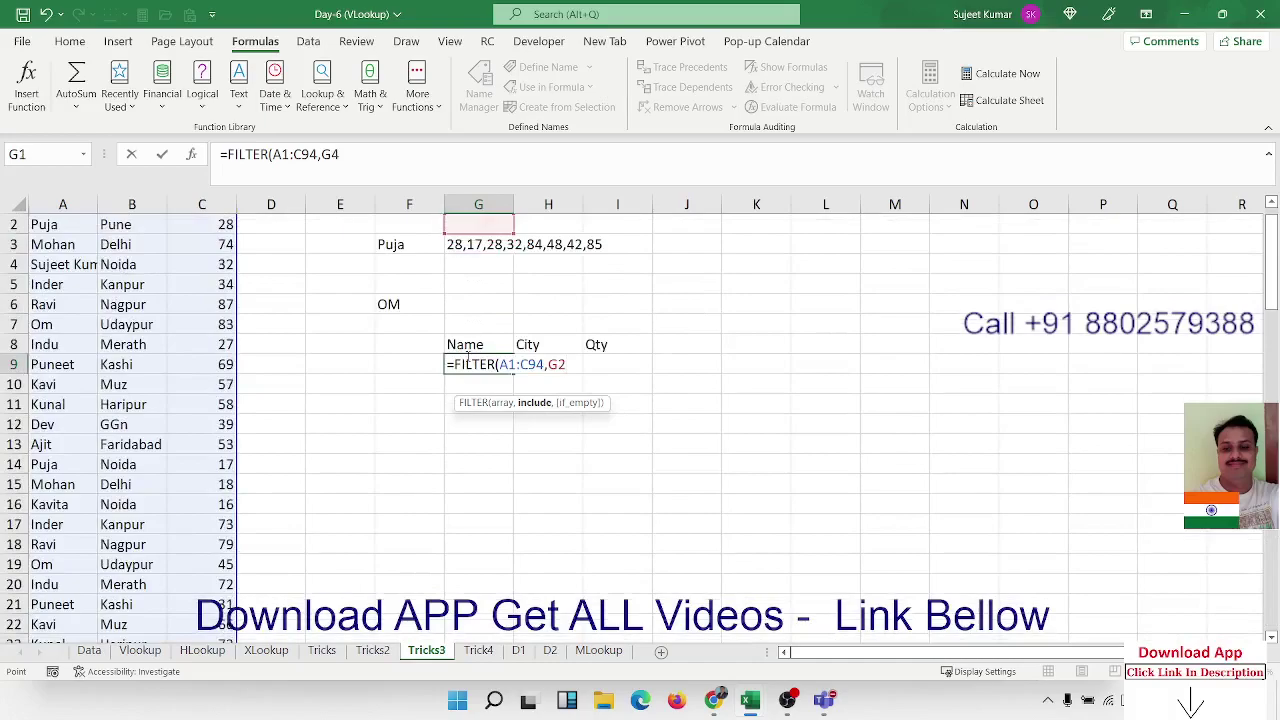
key("Up")
key("Up")
key("Up")
key("Left")
key("Left")
key("Left")
key("Left")
key("Left")
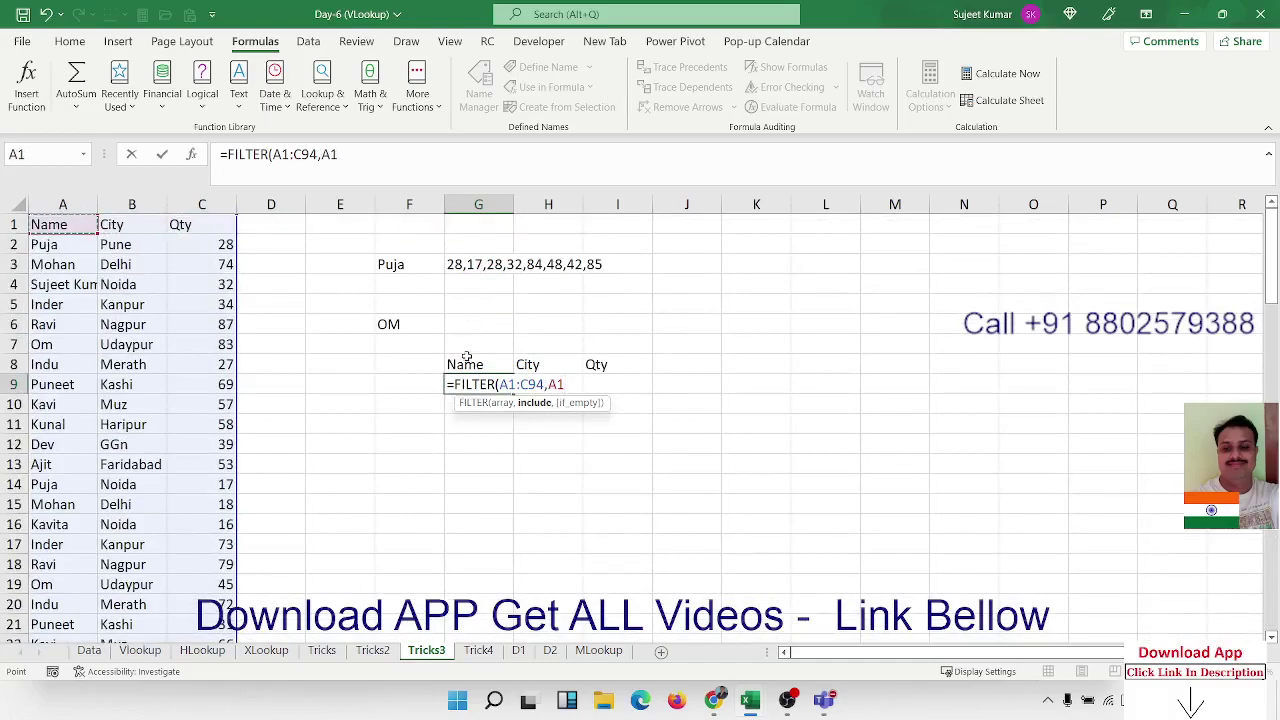
key("ctrl+shift+Down")
type(":A94=")
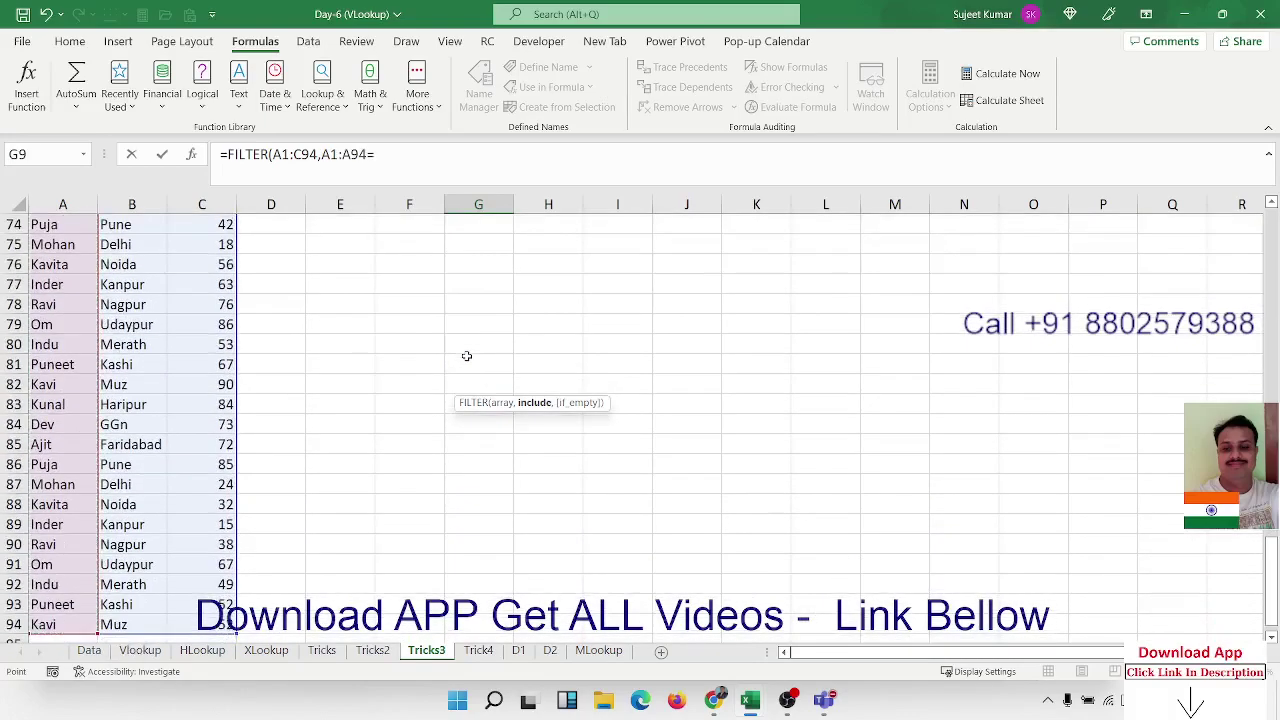
key("Up")
key("Up")
key("Up")
key("Down")
key("Left")
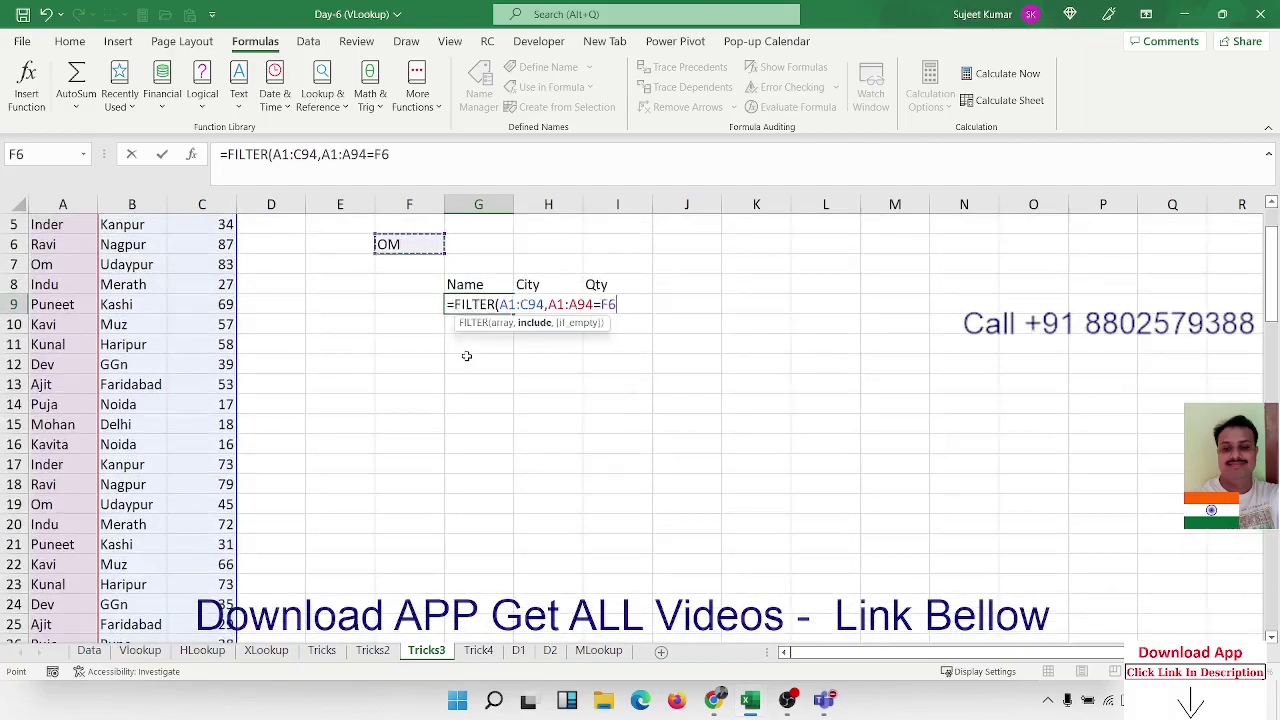
scroll(468, 354, "up", 2)
key("Return")
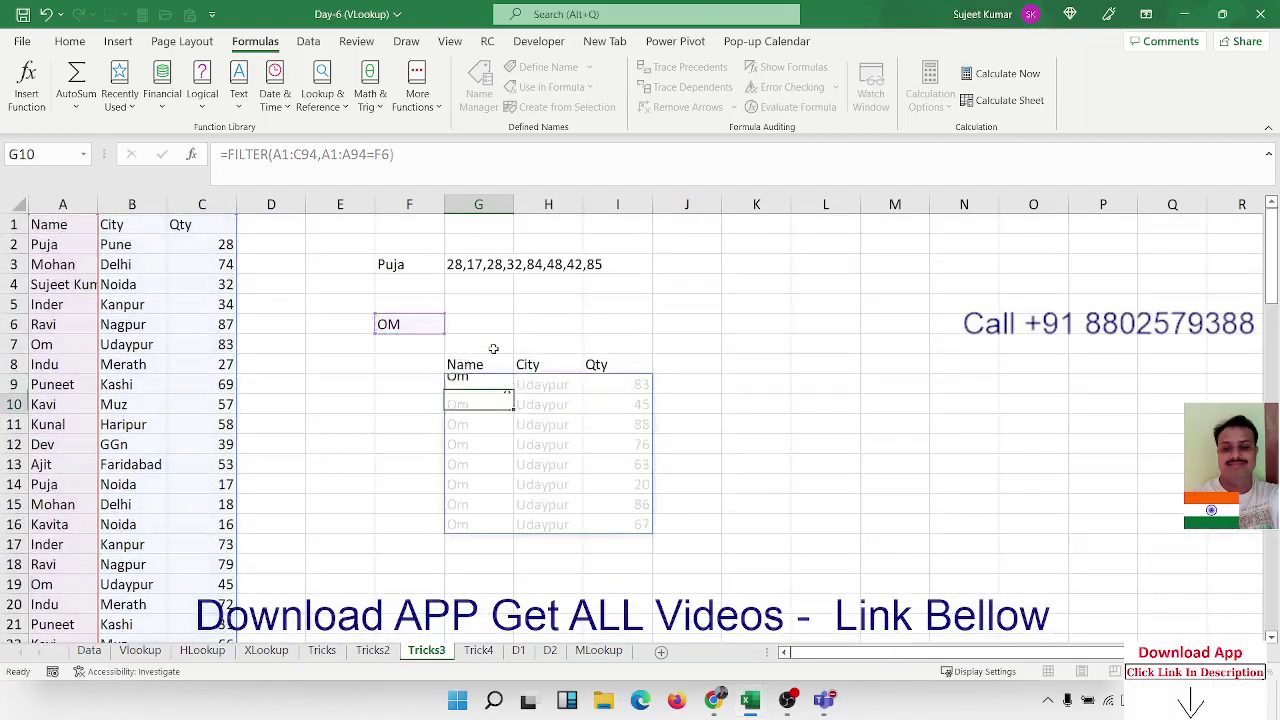
Change the lookup name in F6 to Puja.
key("Up")
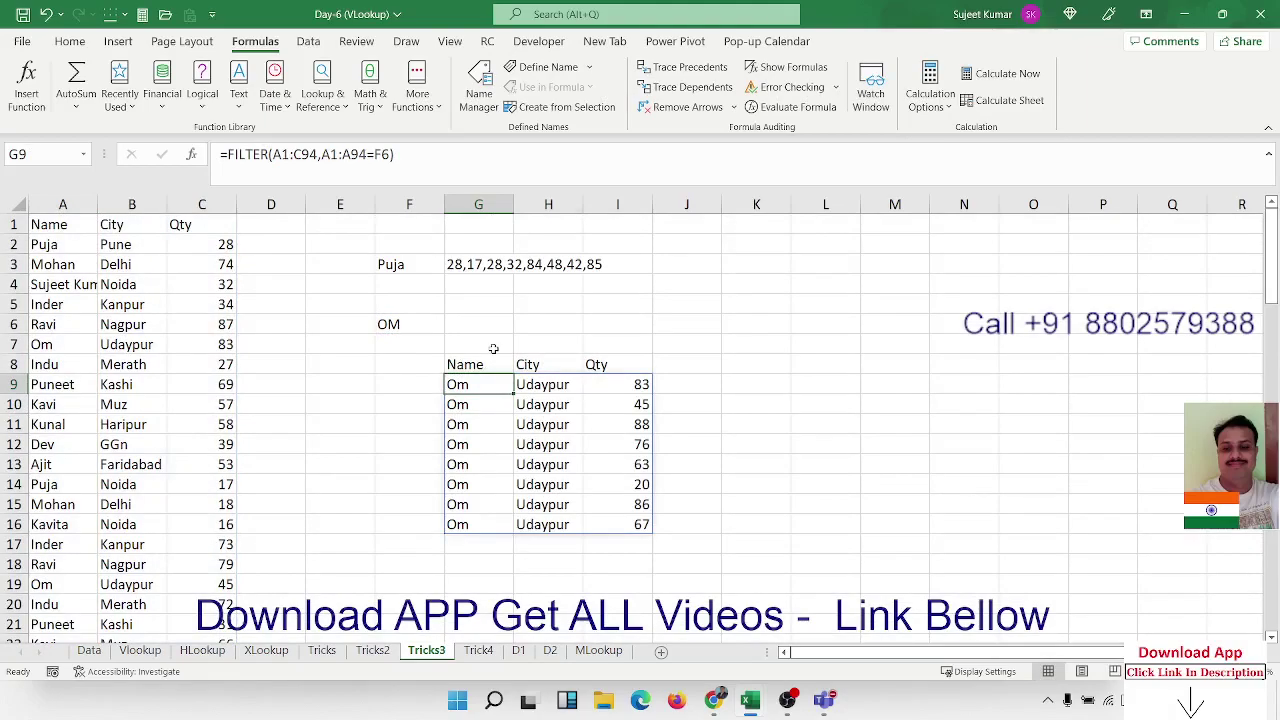
key("Right")
key("Right")
key("Left")
key("Left")
key("Left")
key("Up")
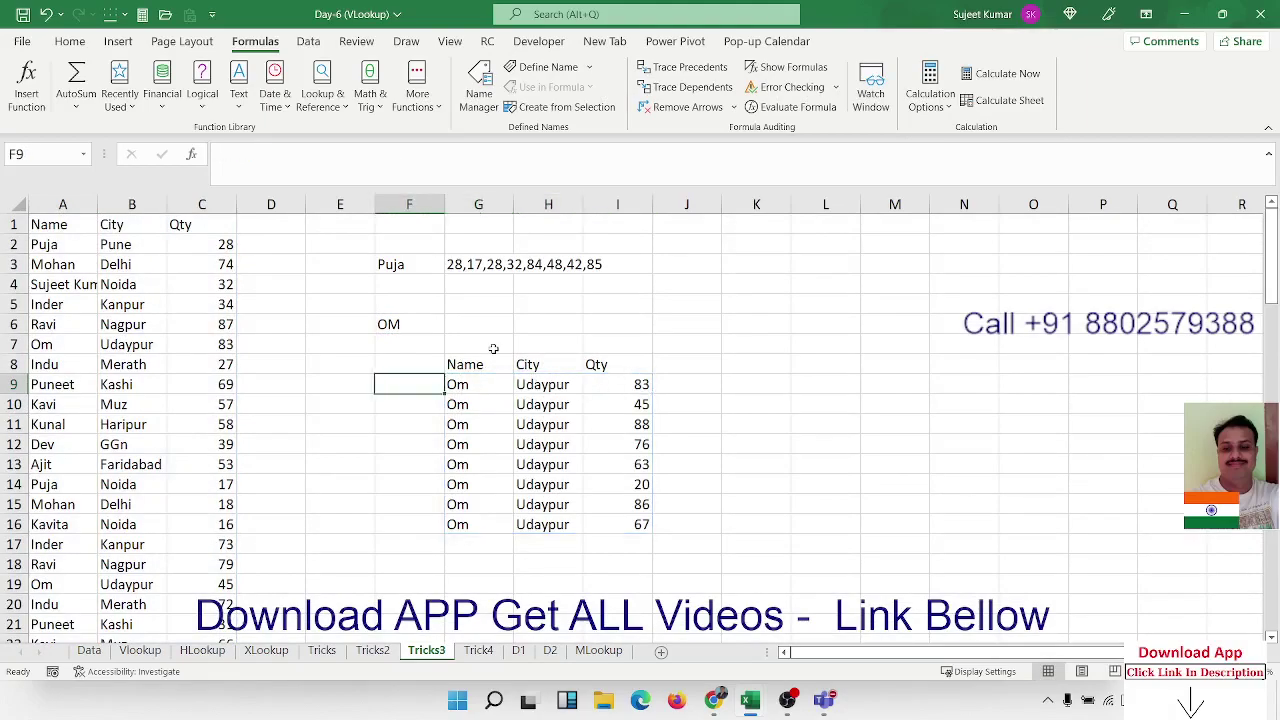
key("Up")
key("Up")
type("Puja")
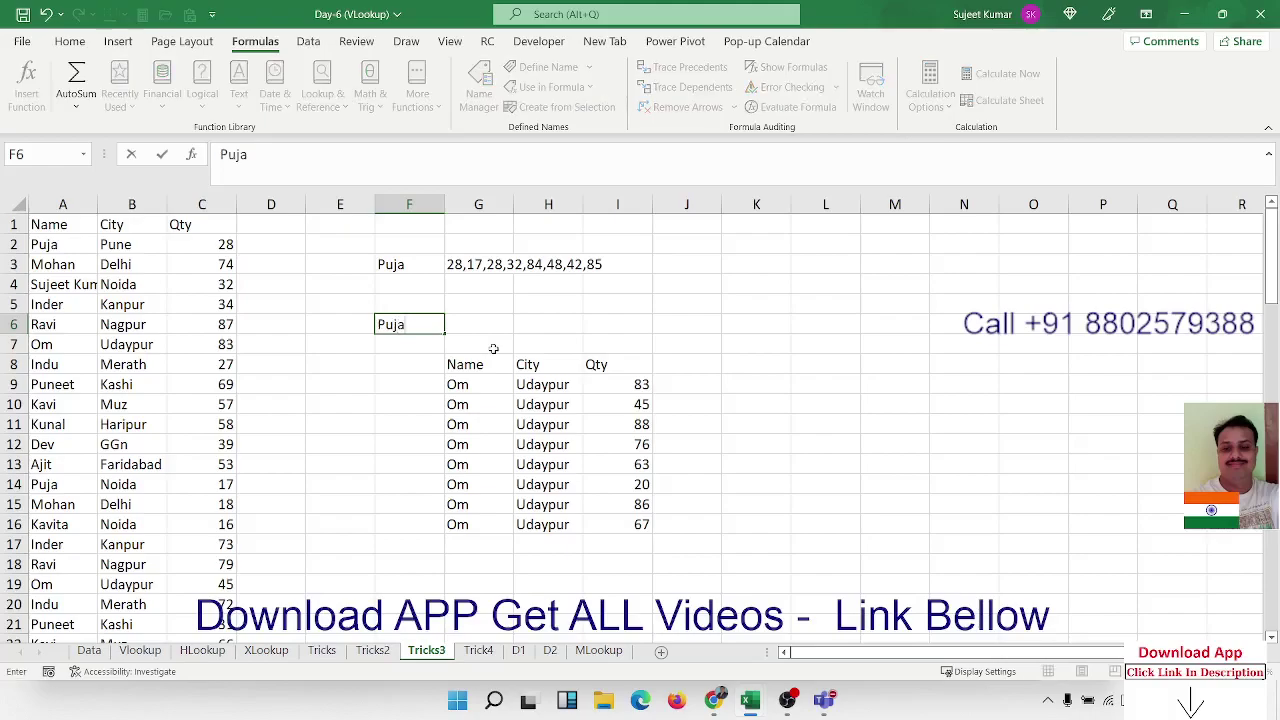
key("Return")
Change F6 to indu and check Indu's spilled Merath rows in the results.
key("Up")
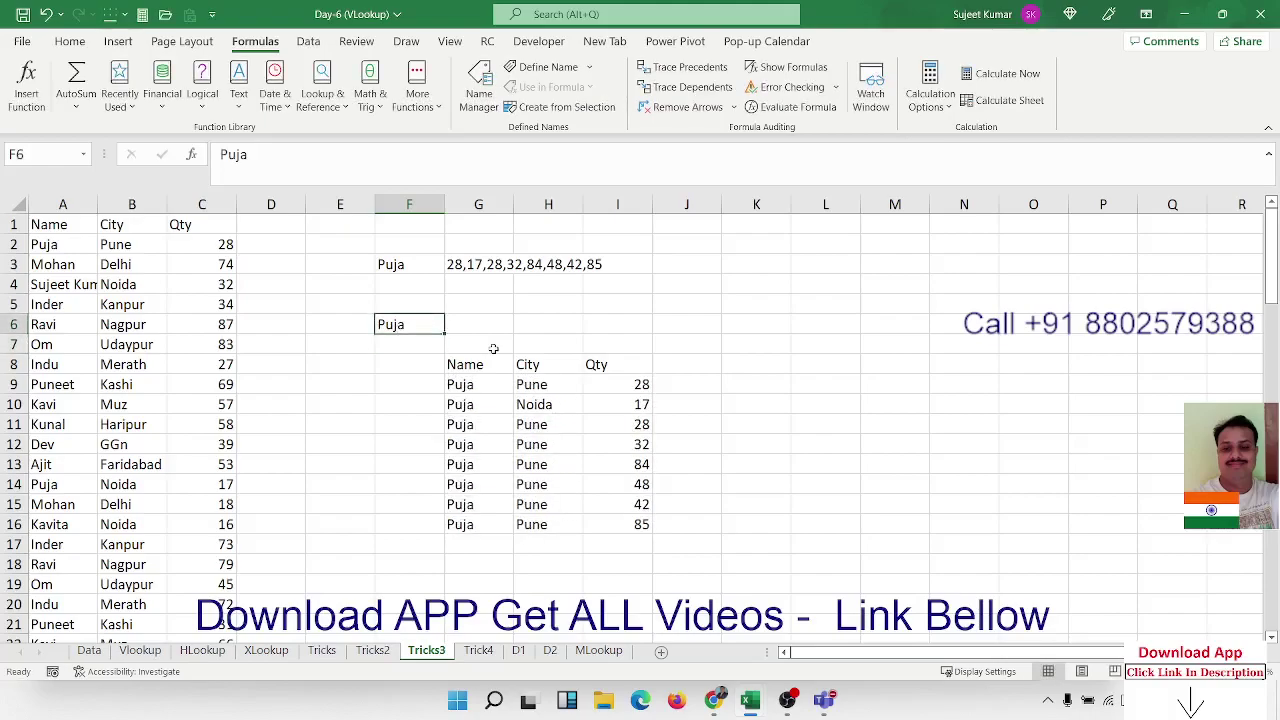
type("indu")
key("Return")
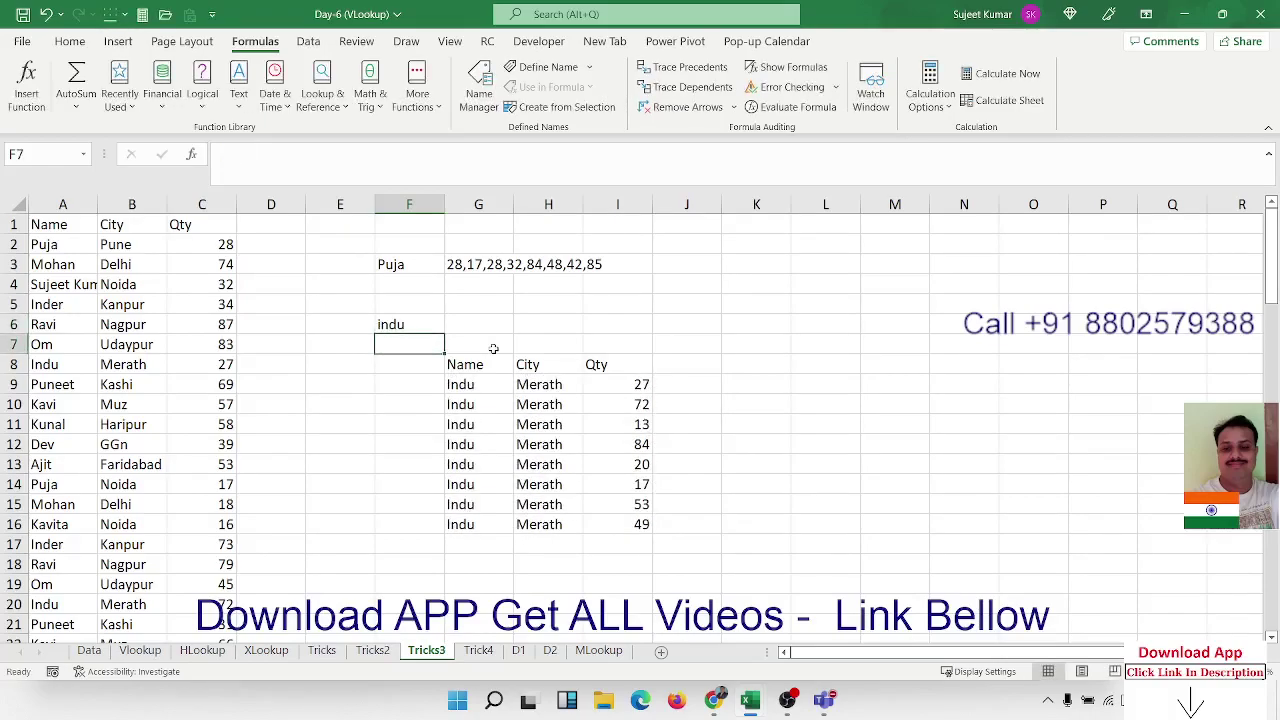
key("Right")
key("Down")
key("Down")
key("Down")
key("Down")
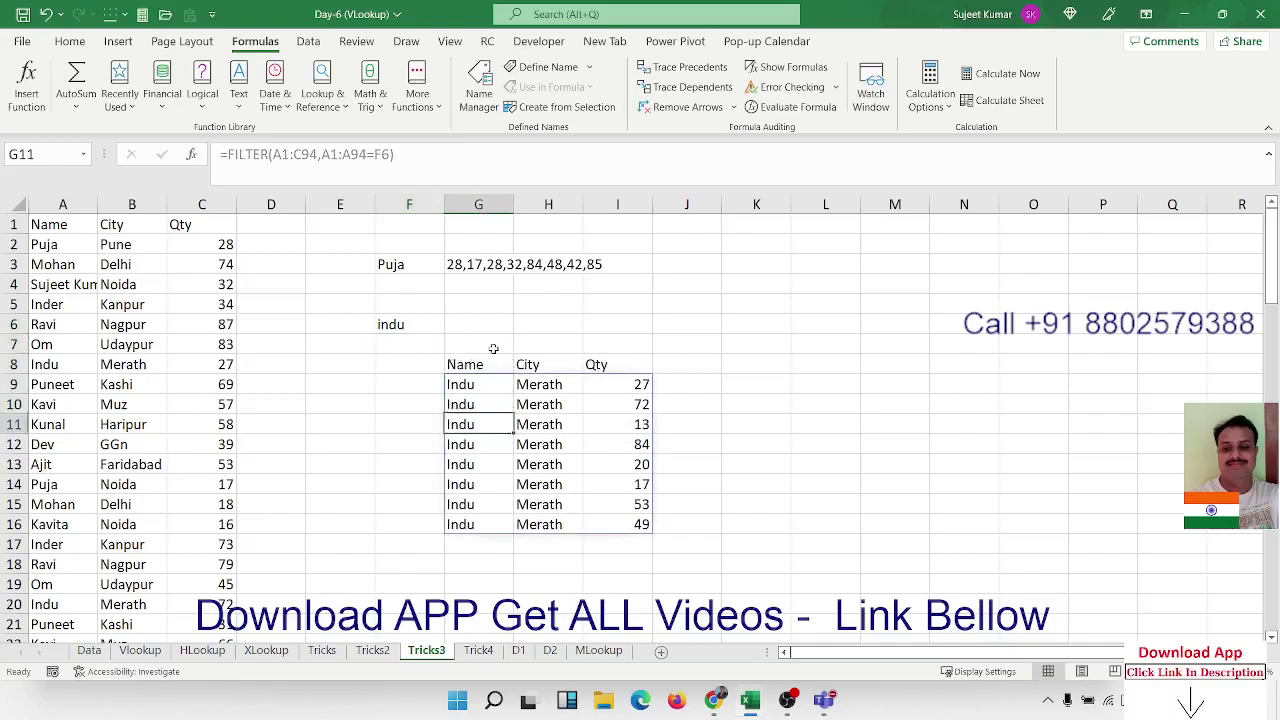
key("Down")
key("Down")
key("Down")
key("Right")
key("Left")
key("Left")
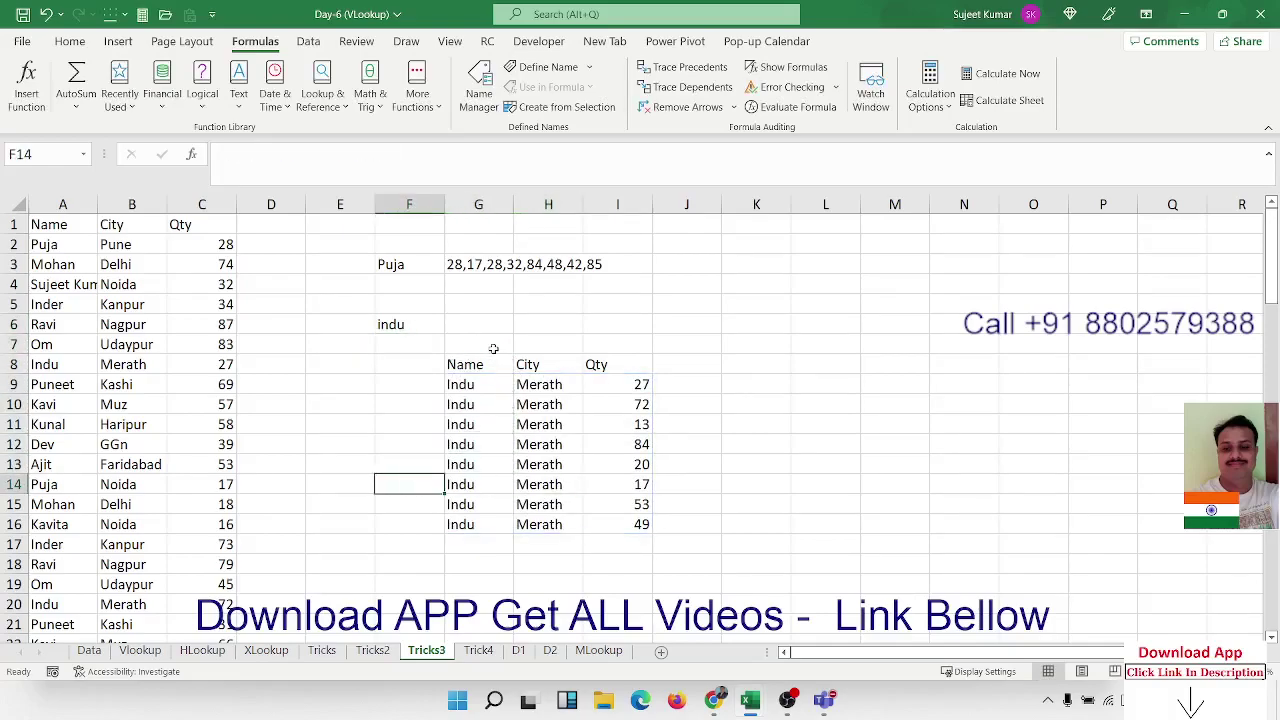
key("Up")
key("Up")
key("Up")
key("Up")
key("Up")
key("Right")
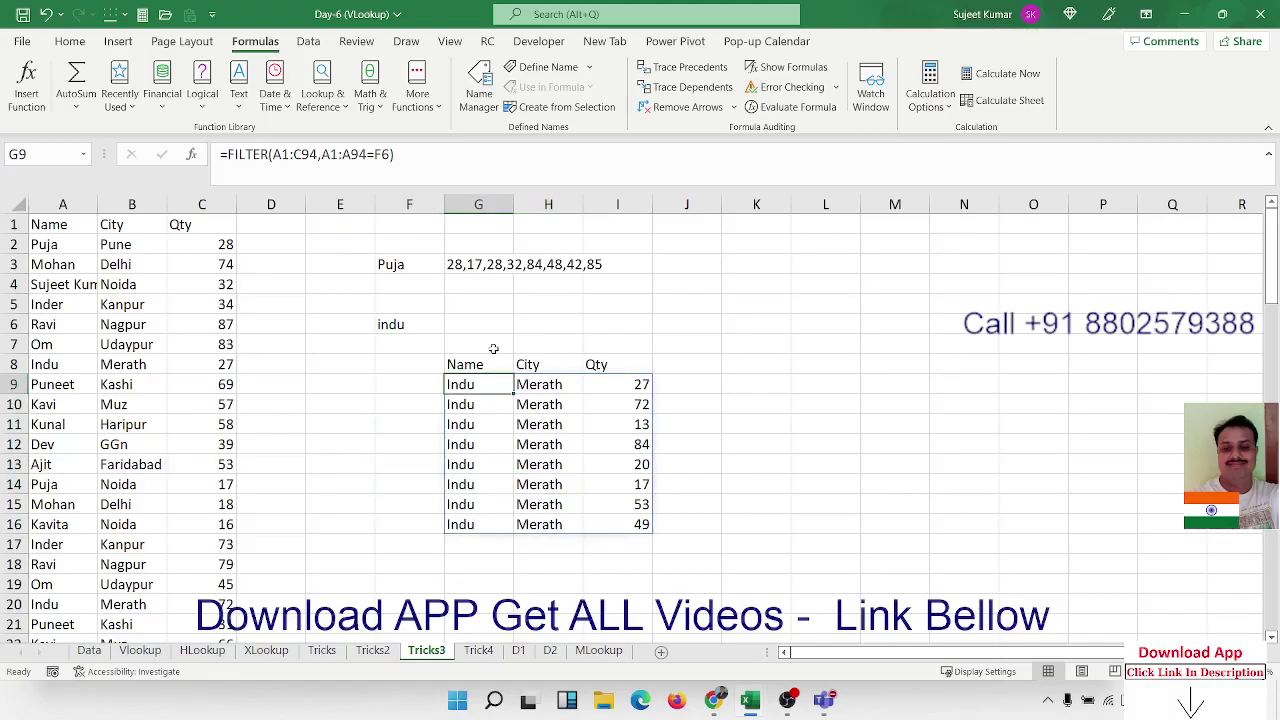
key("Right")
key("Right")
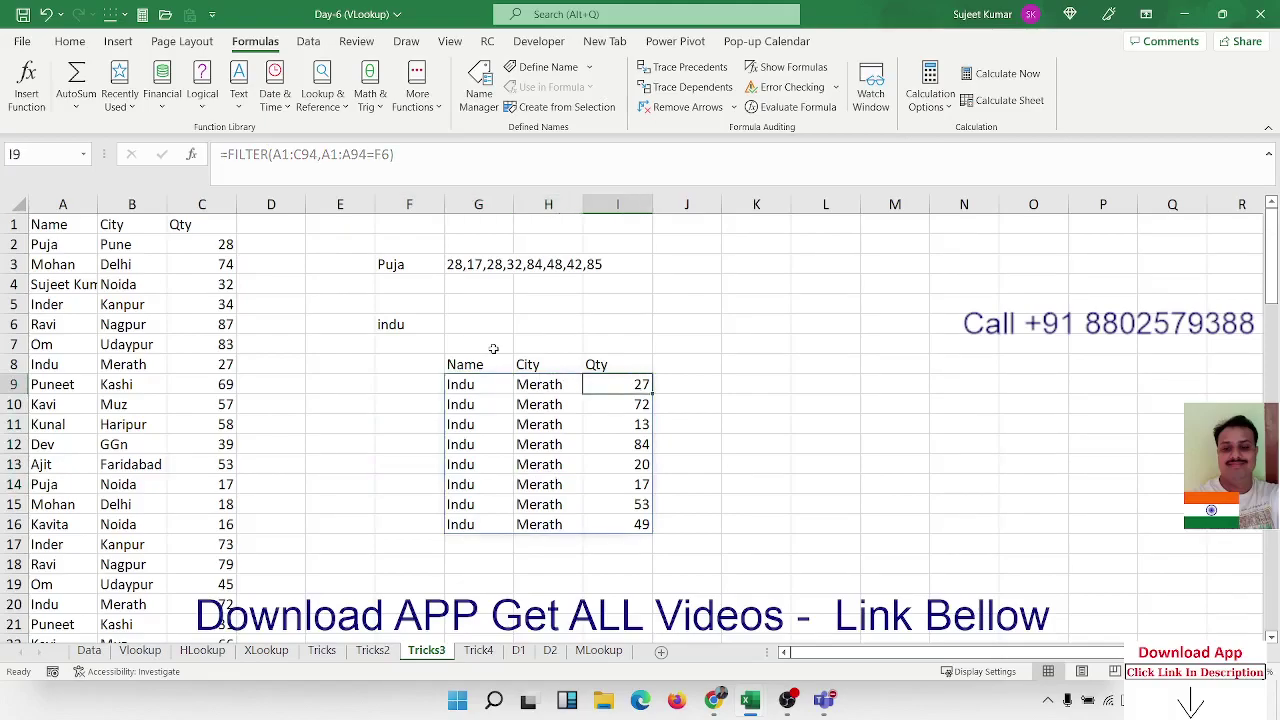
key("Left")
key("Left")
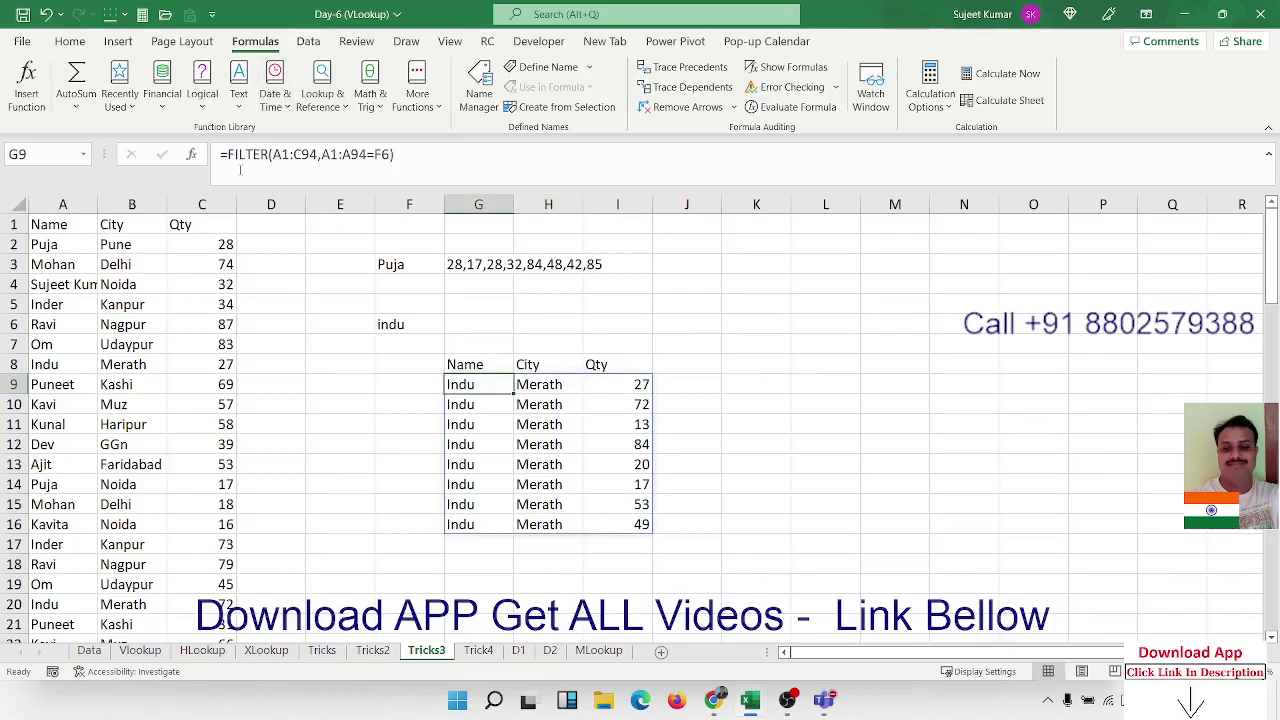
Wrap G9's formula as =SORT(FILTER(A1:C94,A1:A94=F6),3,1), ordering rows by Qty ascending.
left_click(240, 170)
type("sor")
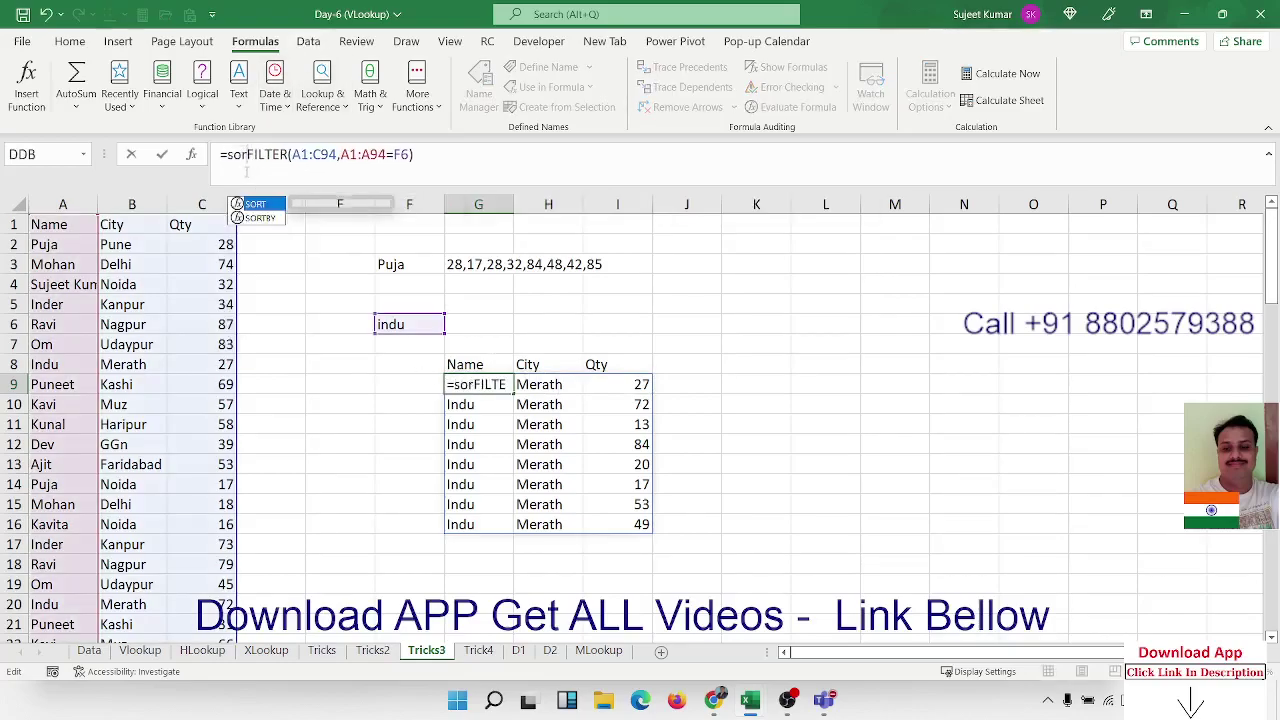
type("t")
key("Tab")
left_click(437, 153)
type(")")
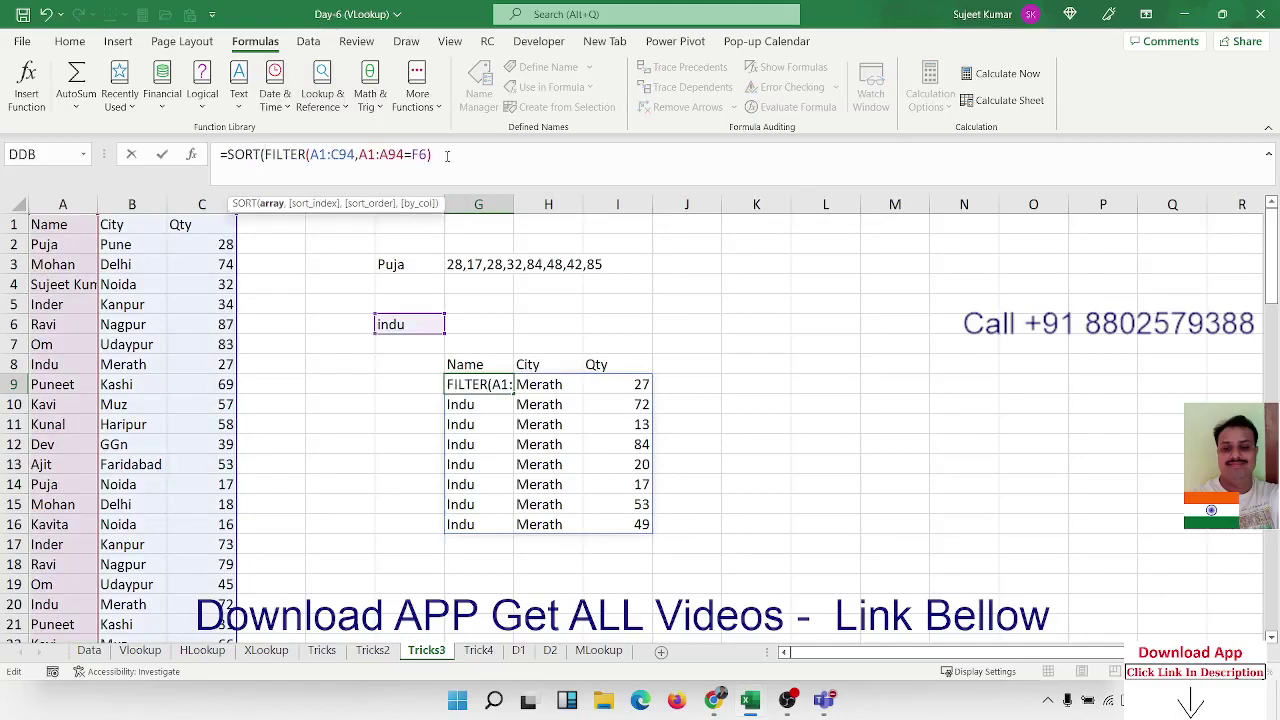
type(",")
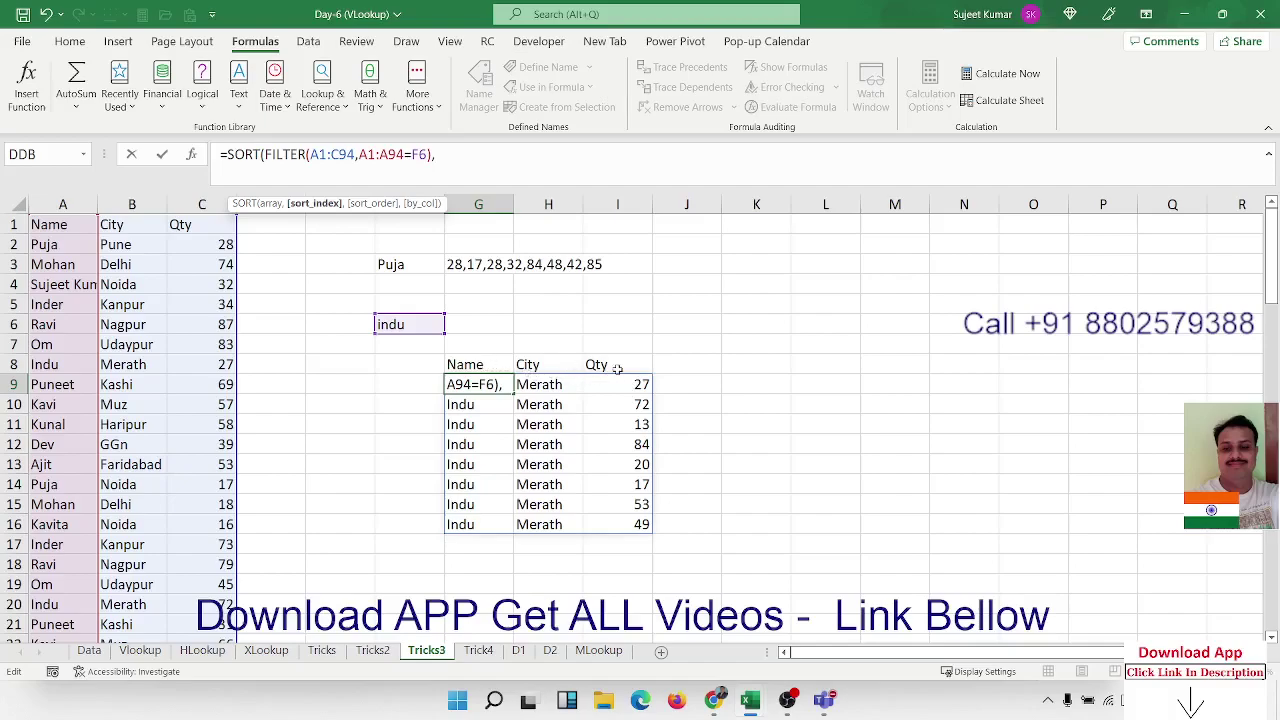
type("3,")
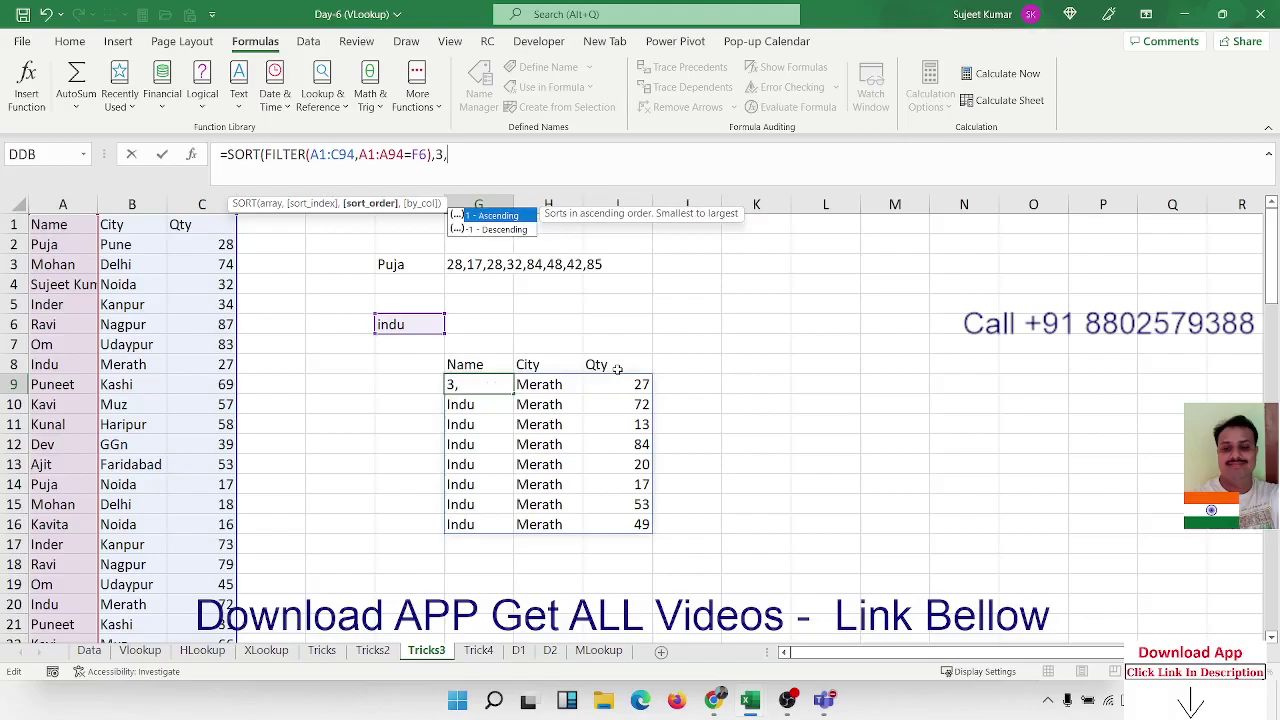
type("1")
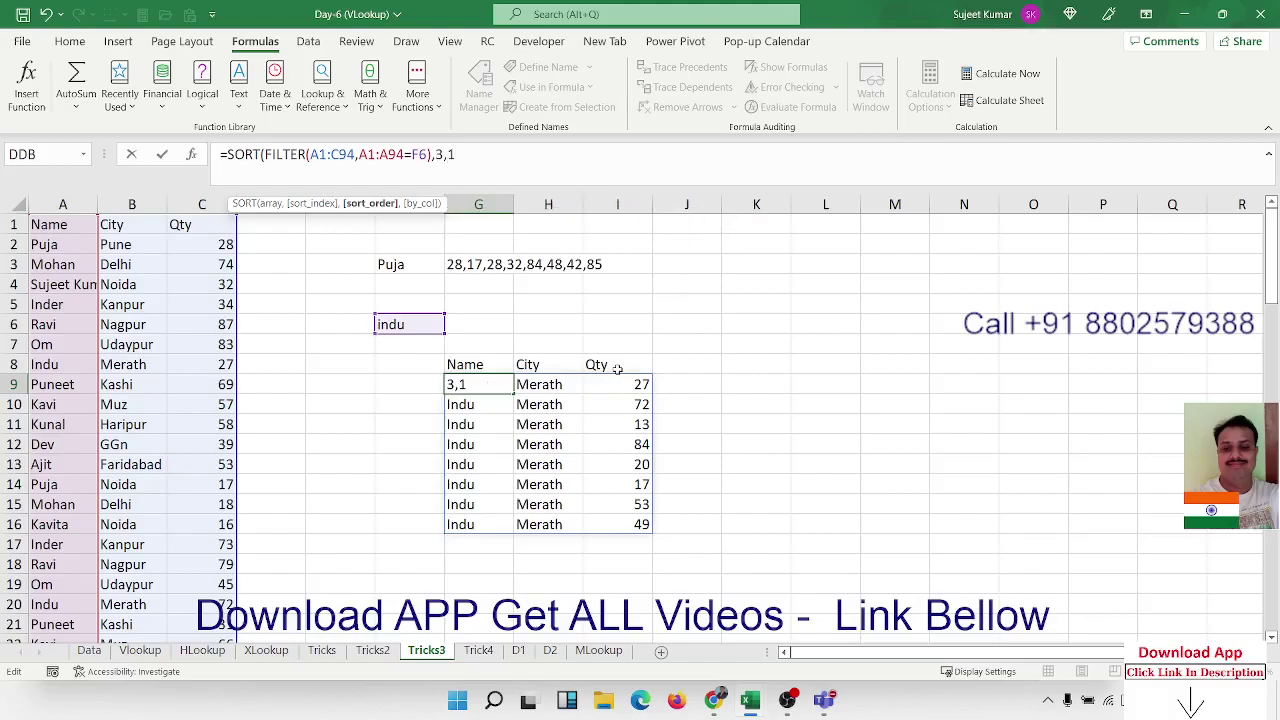
type(")")
key("Return")
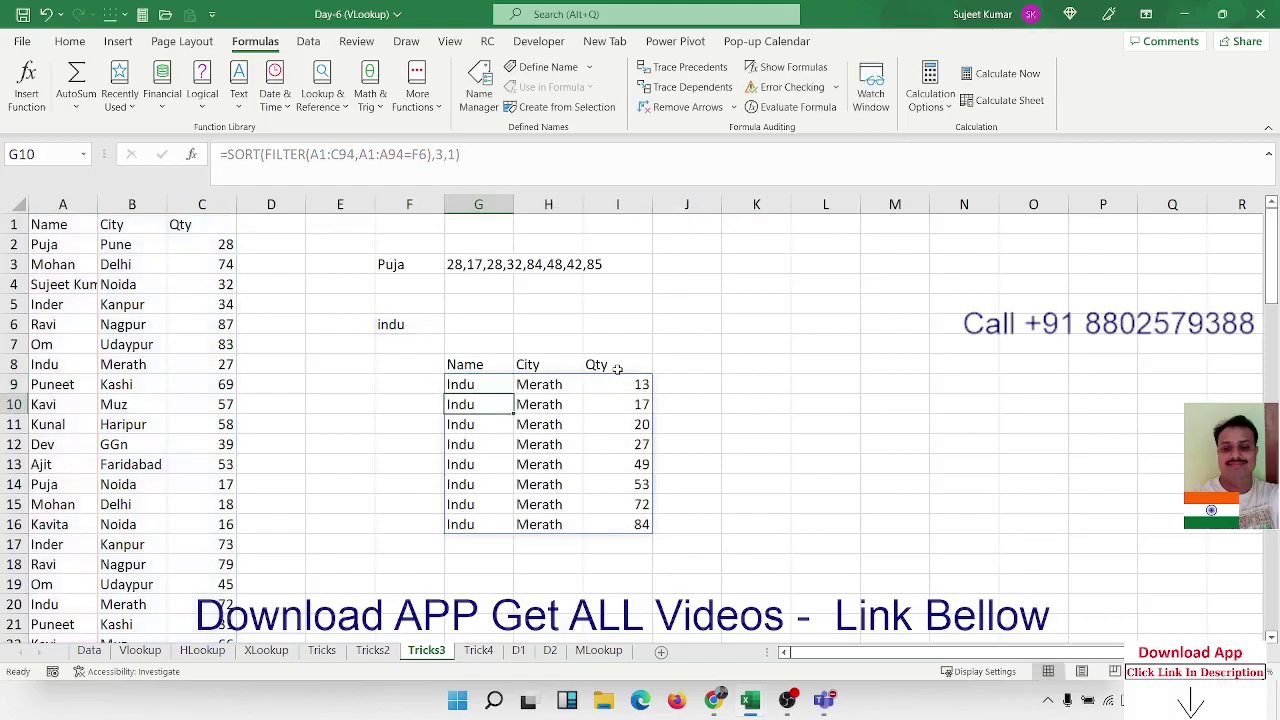
key("Up")
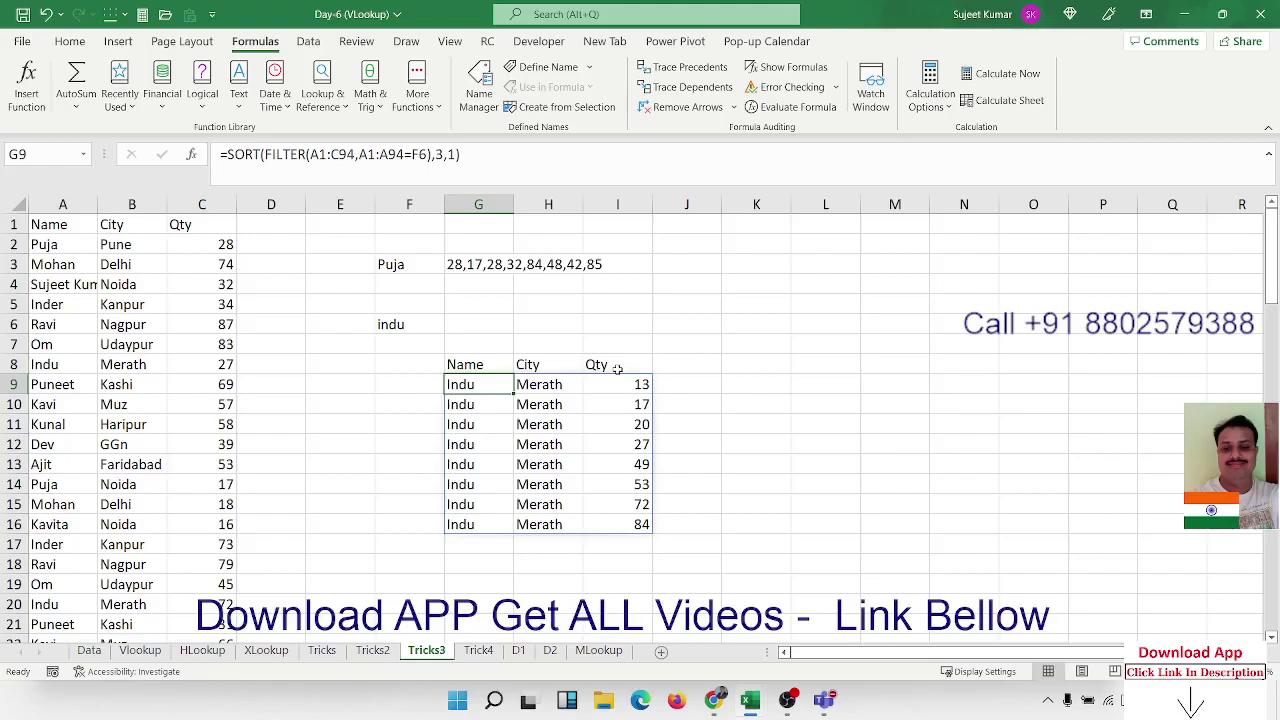
On the MLookup sheet, clear the existing names from B2:B7.
left_click(598, 651)
left_click(117, 244)
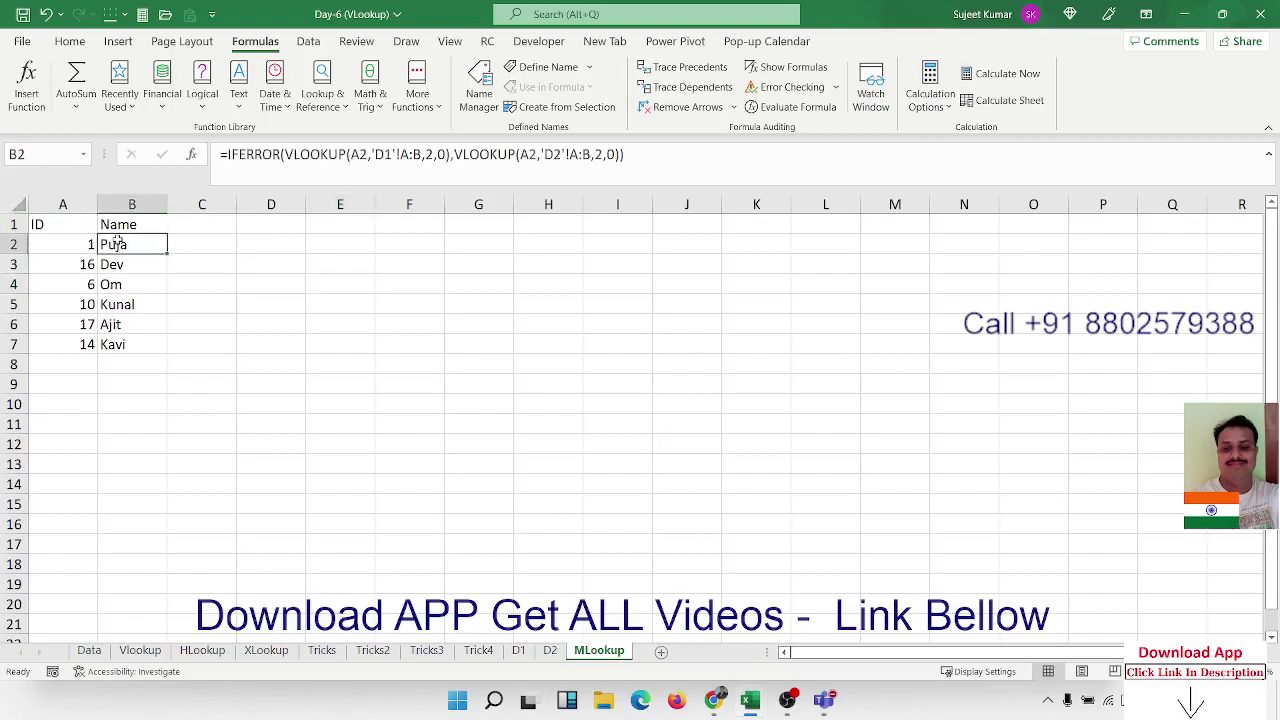
key("ctrl+shift+Down")
key("Delete")
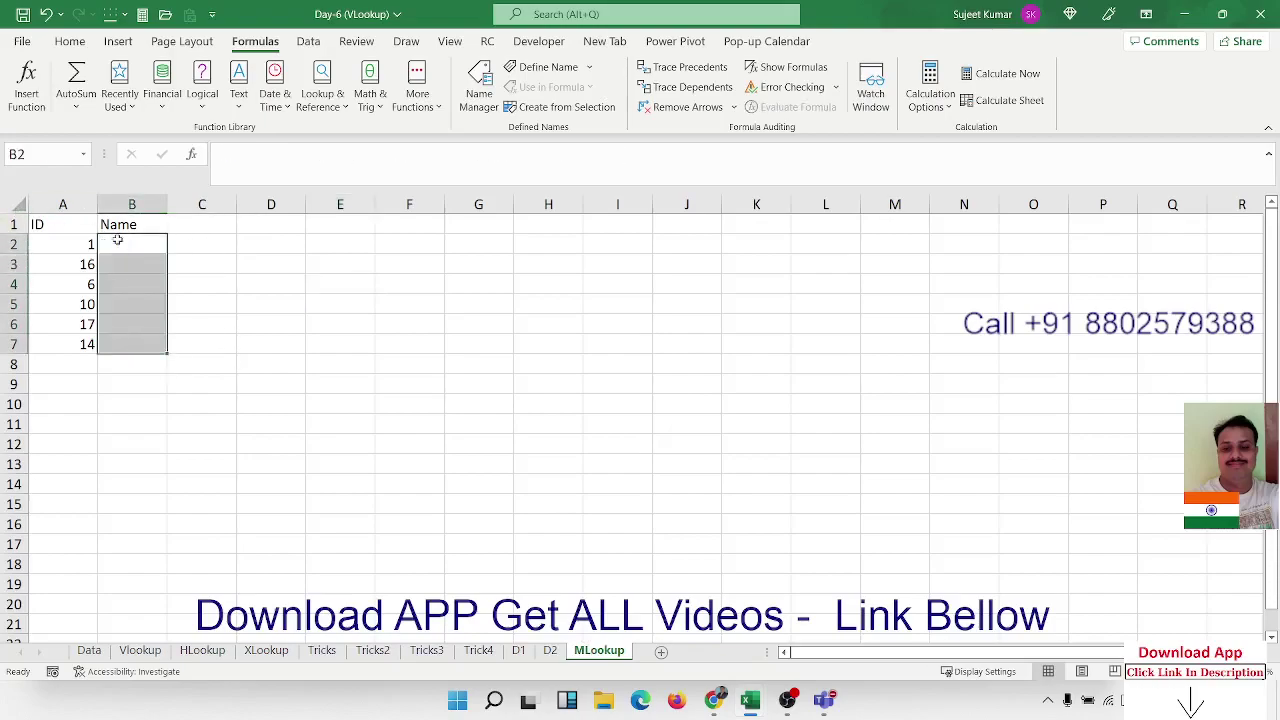
Review the IDs and names on sheets D1 and D2, then return to MLookup.
left_click(519, 650)
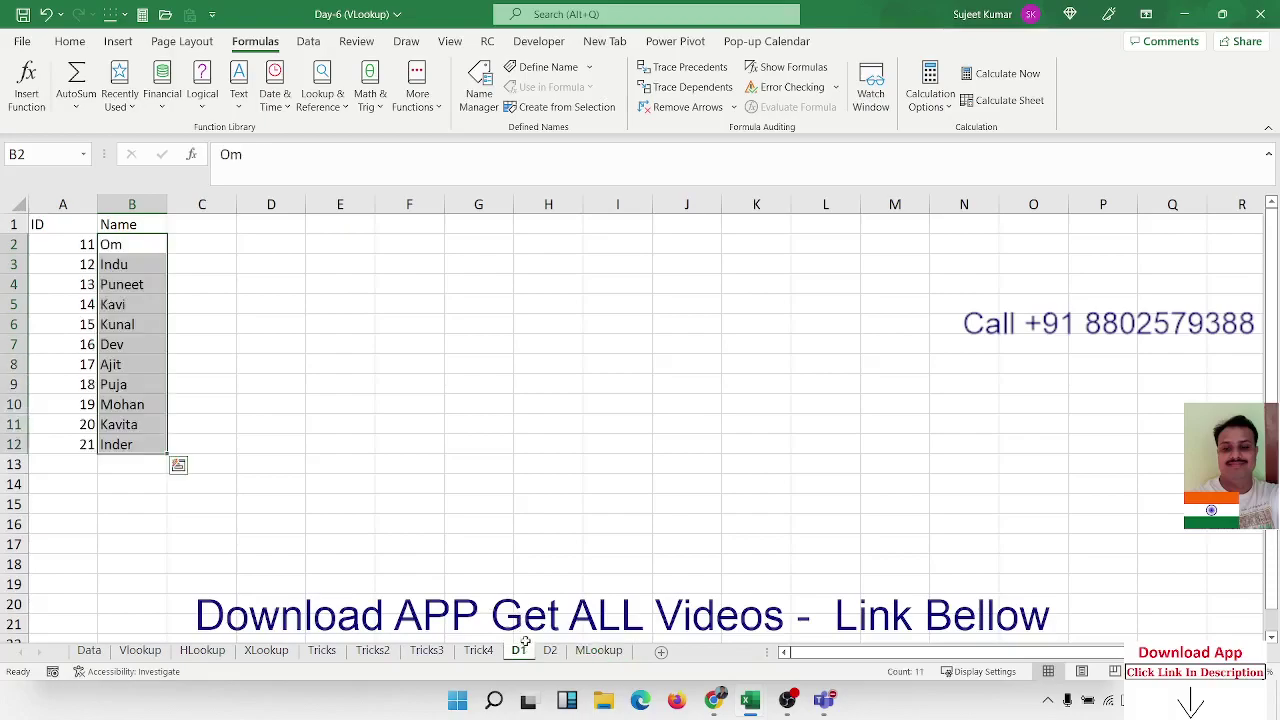
left_click(540, 651)
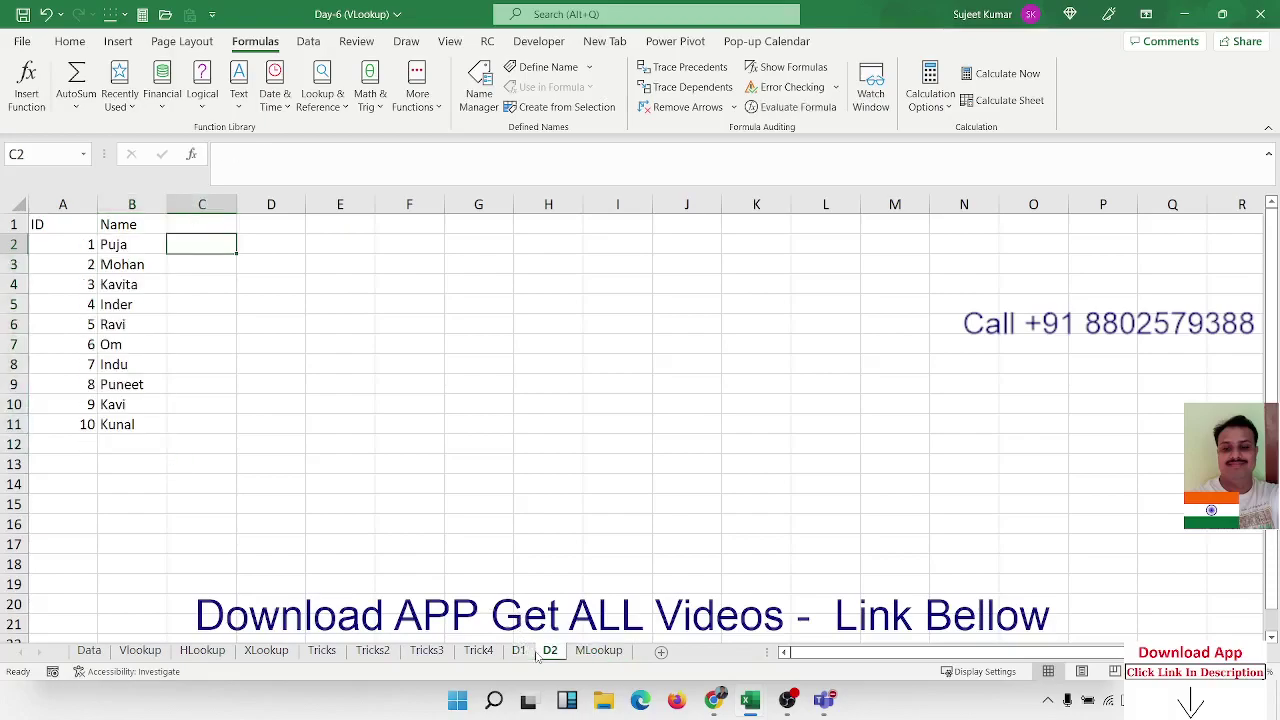
left_click(517, 651)
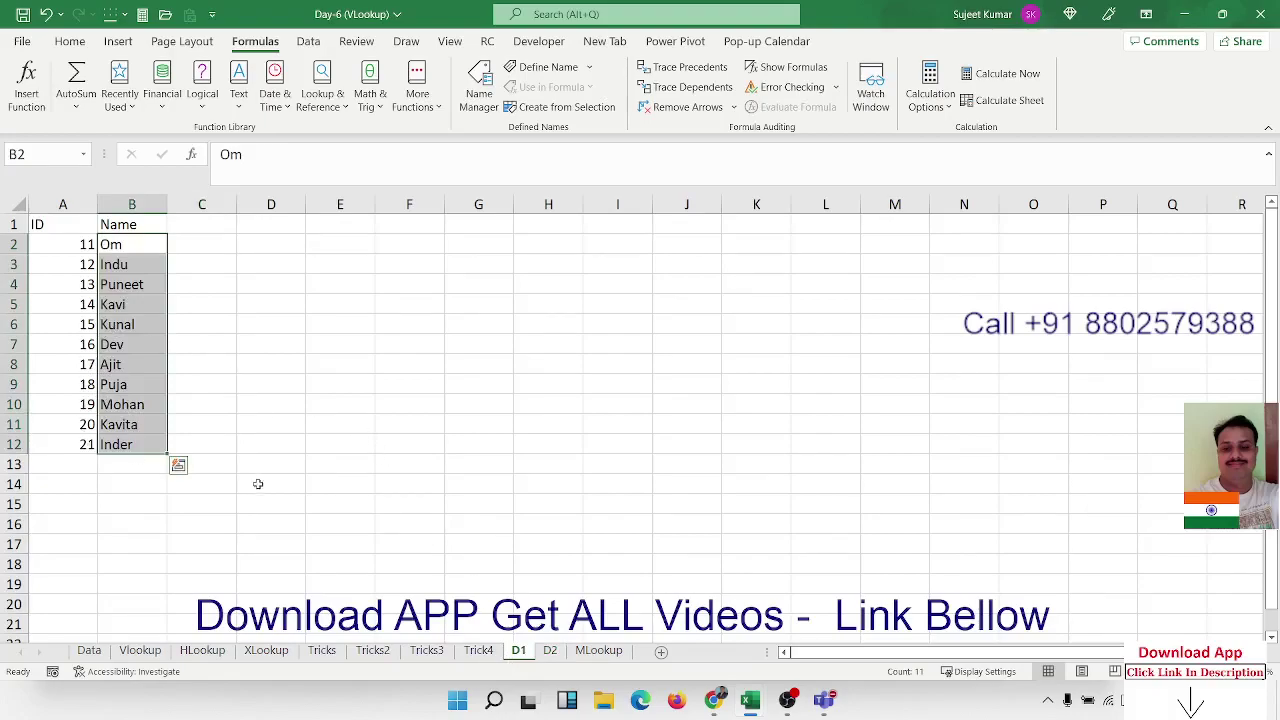
left_click(563, 654)
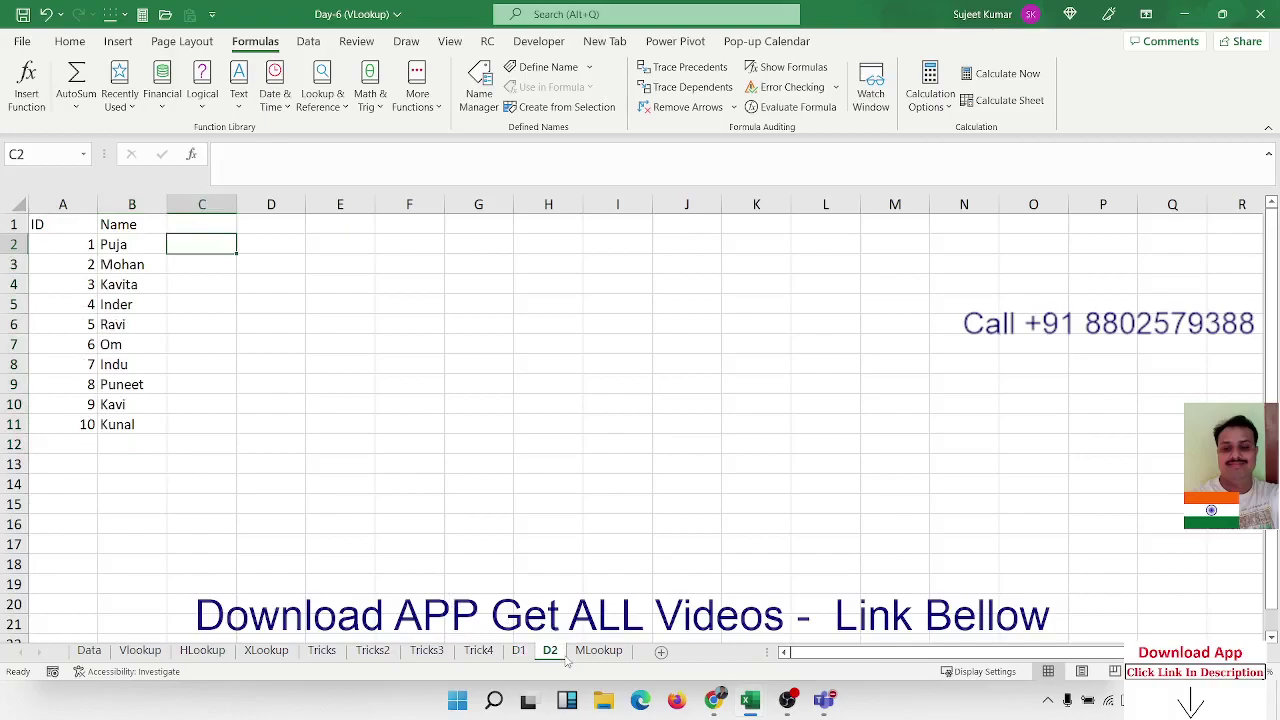
left_click(82, 430)
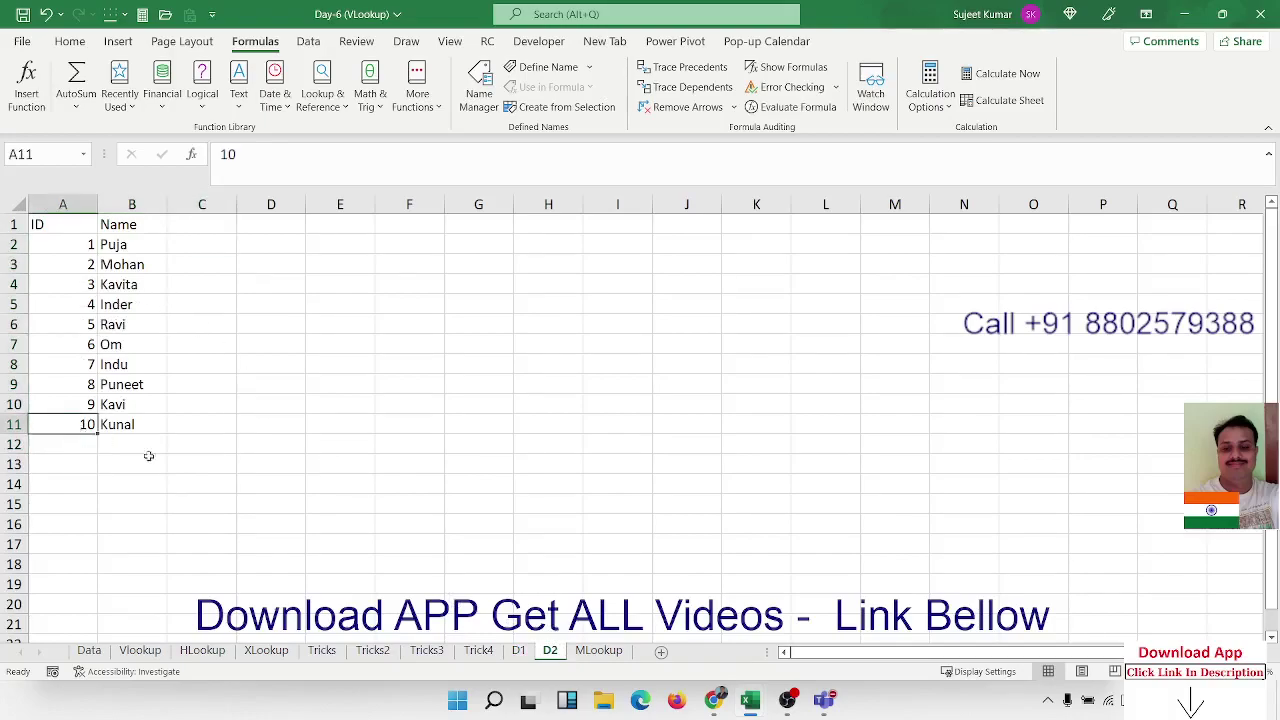
left_click(598, 651)
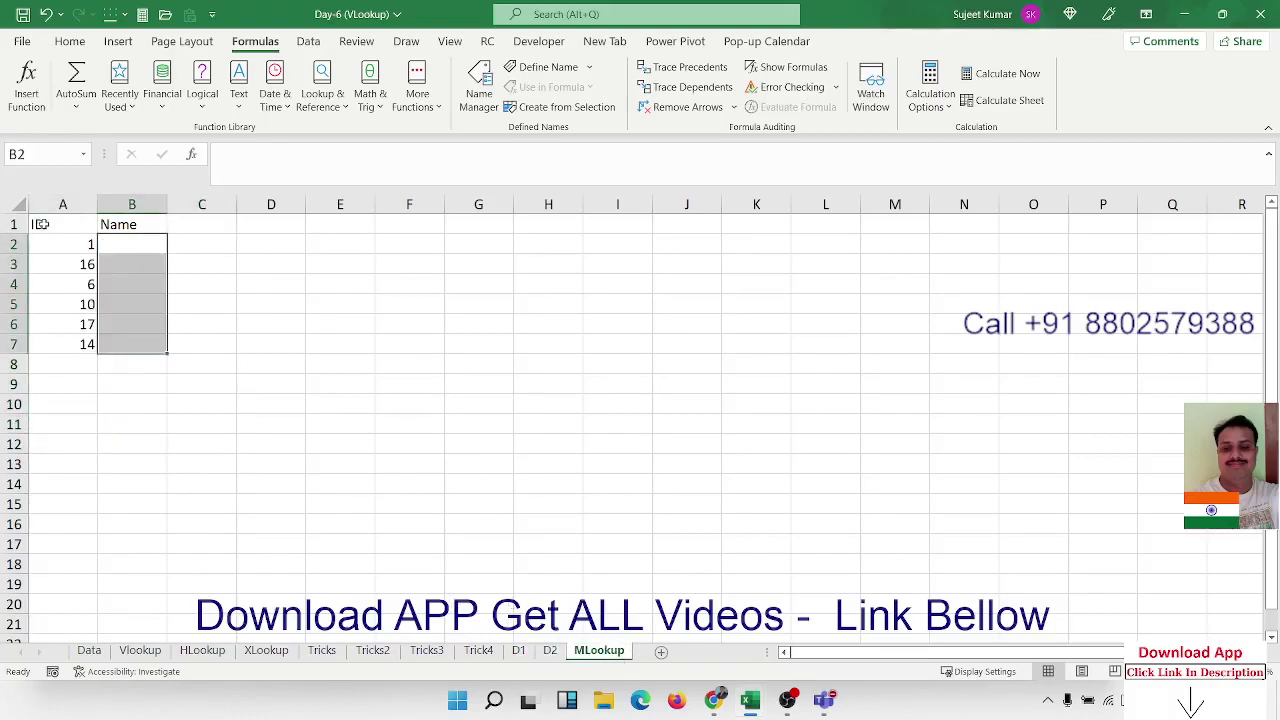
Enter =VLOOKUP(A2,'D1'!A1:B12,20) in B2, which returns #N/A.
left_click(60, 248)
key("Right")
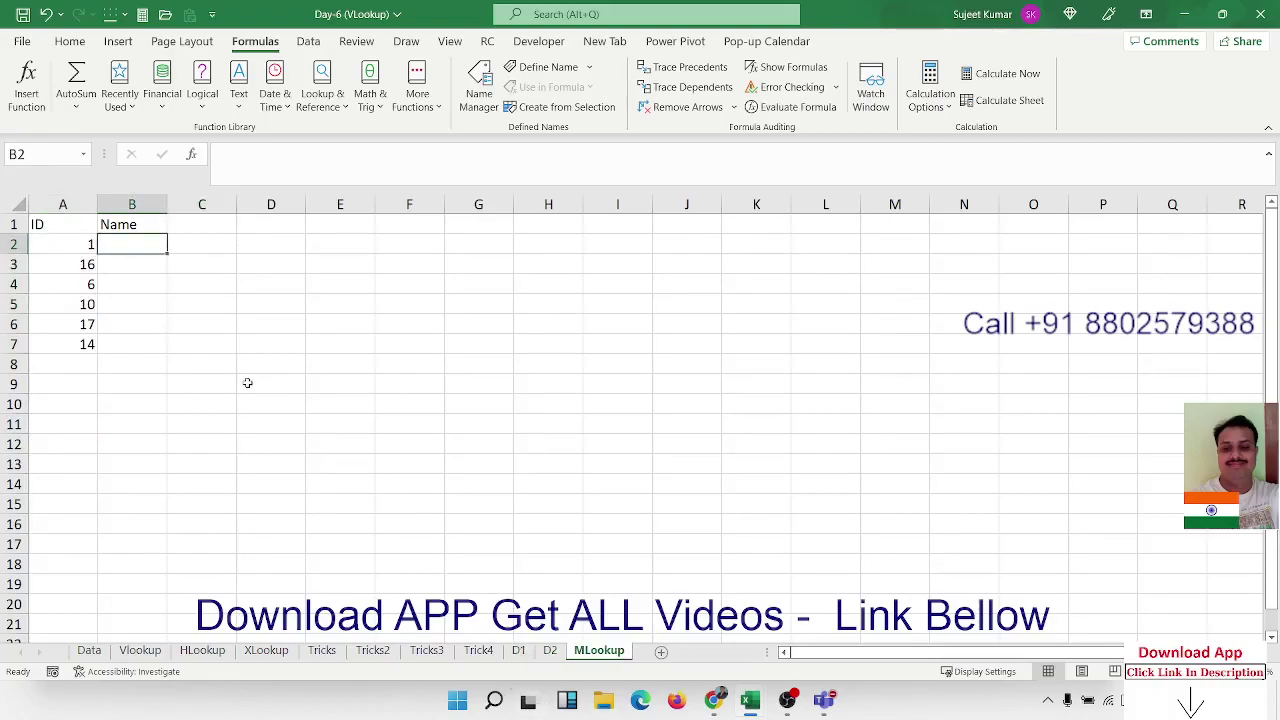
type("=vl")
key("Tab")
key("Left")
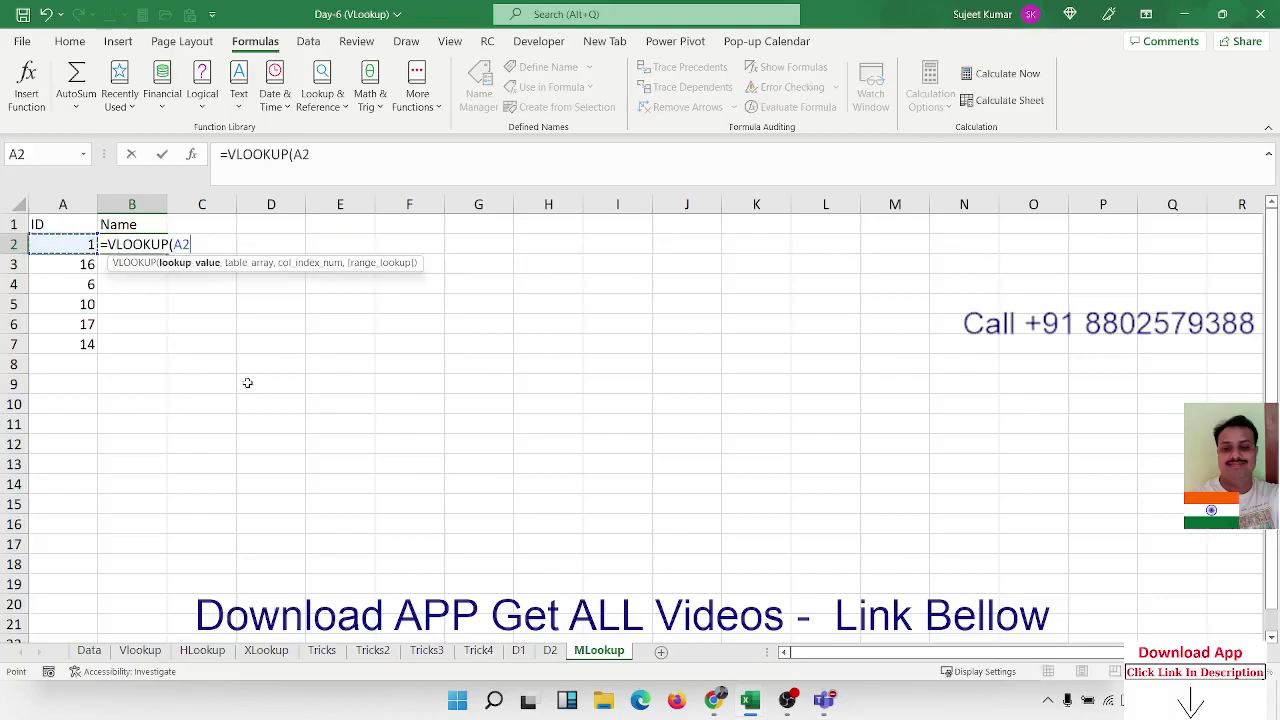
type(",")
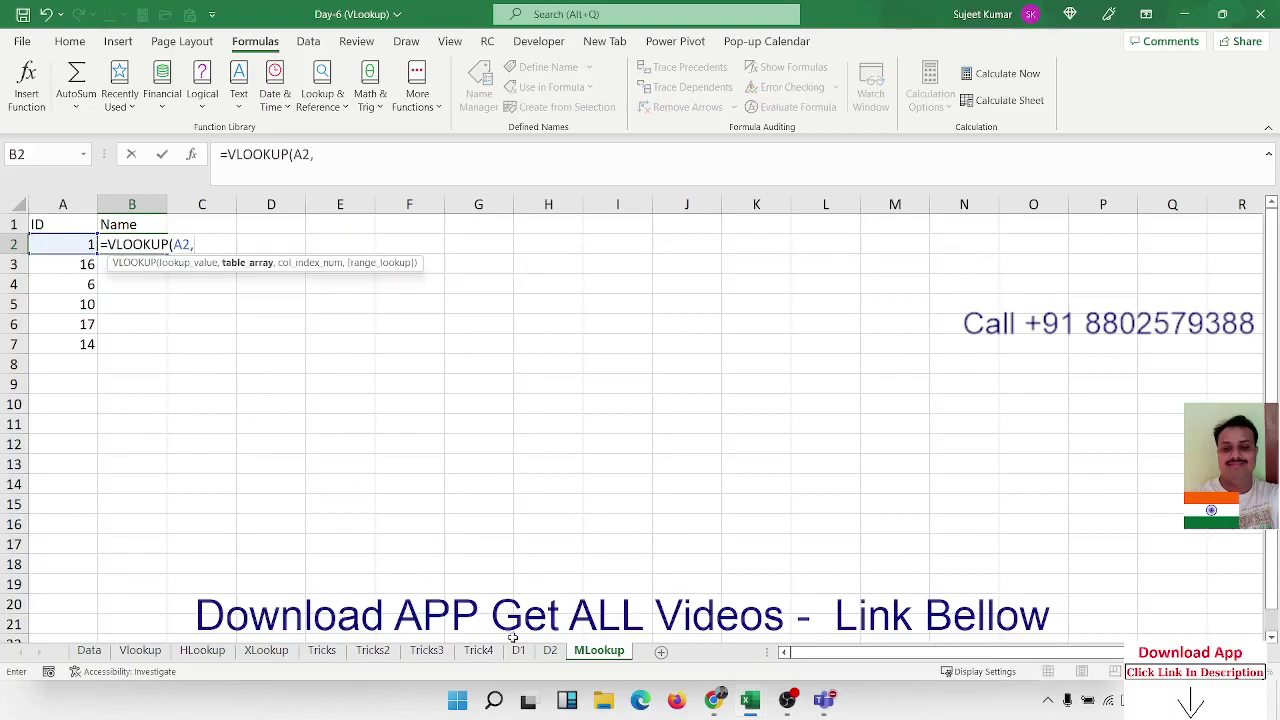
left_click(518, 650)
left_click_drag(70, 230, 130, 441)
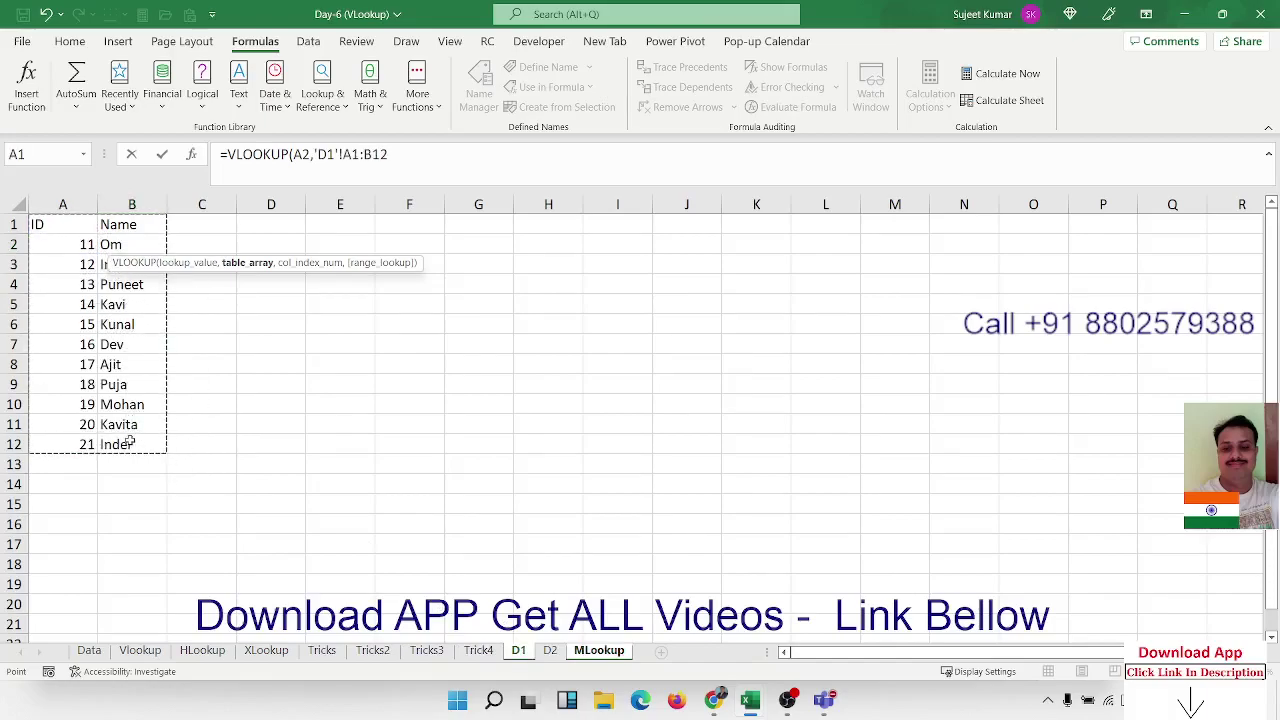
type(",20")
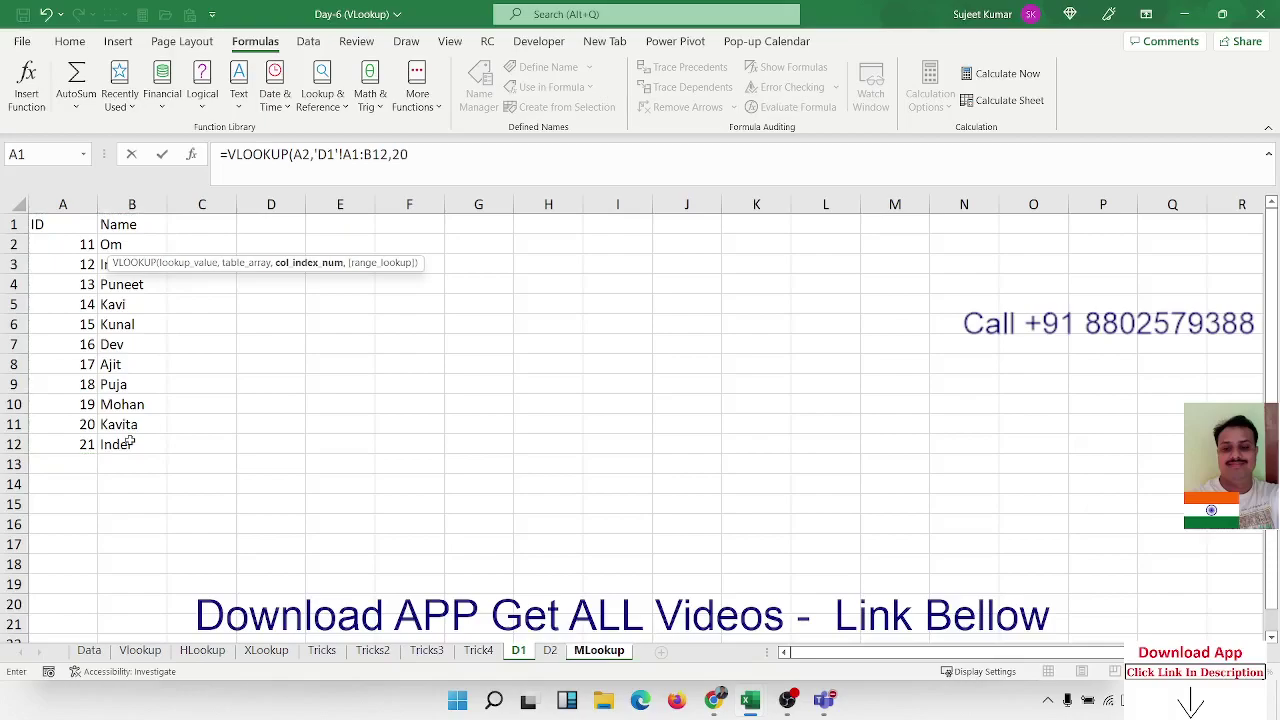
key("Return")
Enter =VLOOKUP(A2,'D2'!A1:B11,2,0) in C2, returning Puja.
key("Up")
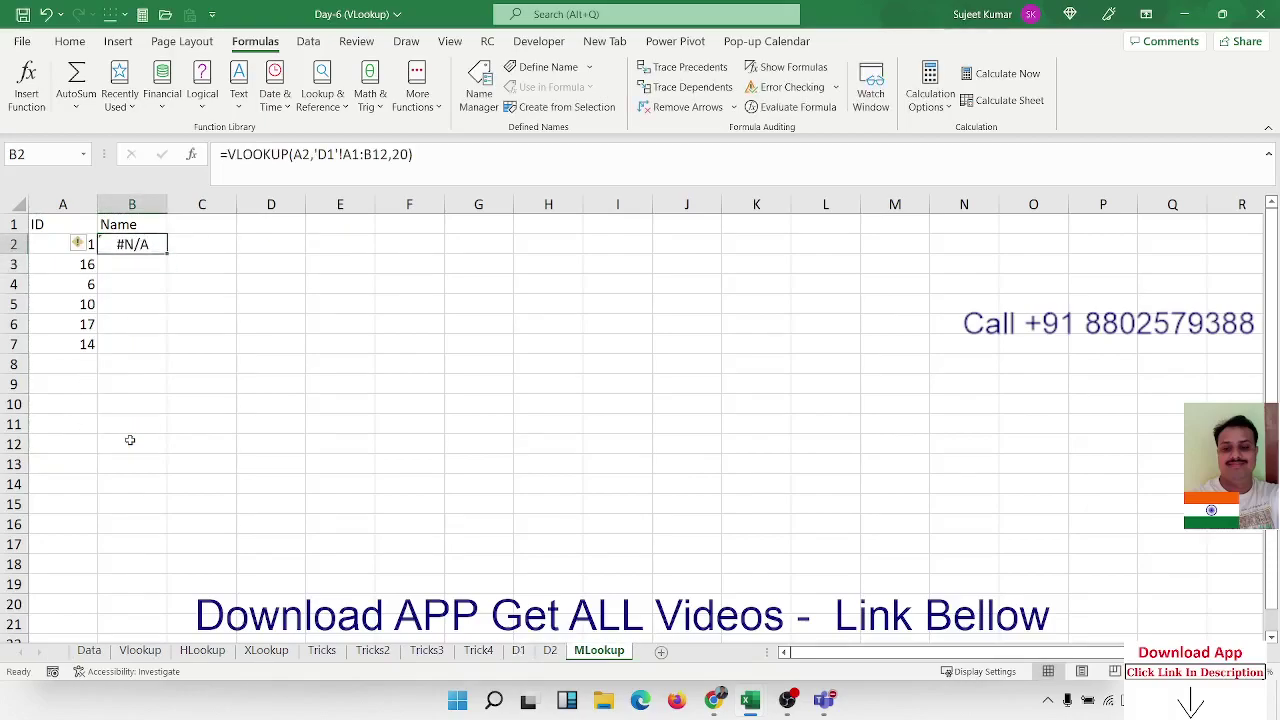
key("Right")
key("F2")
type("=vl")
key("Tab")
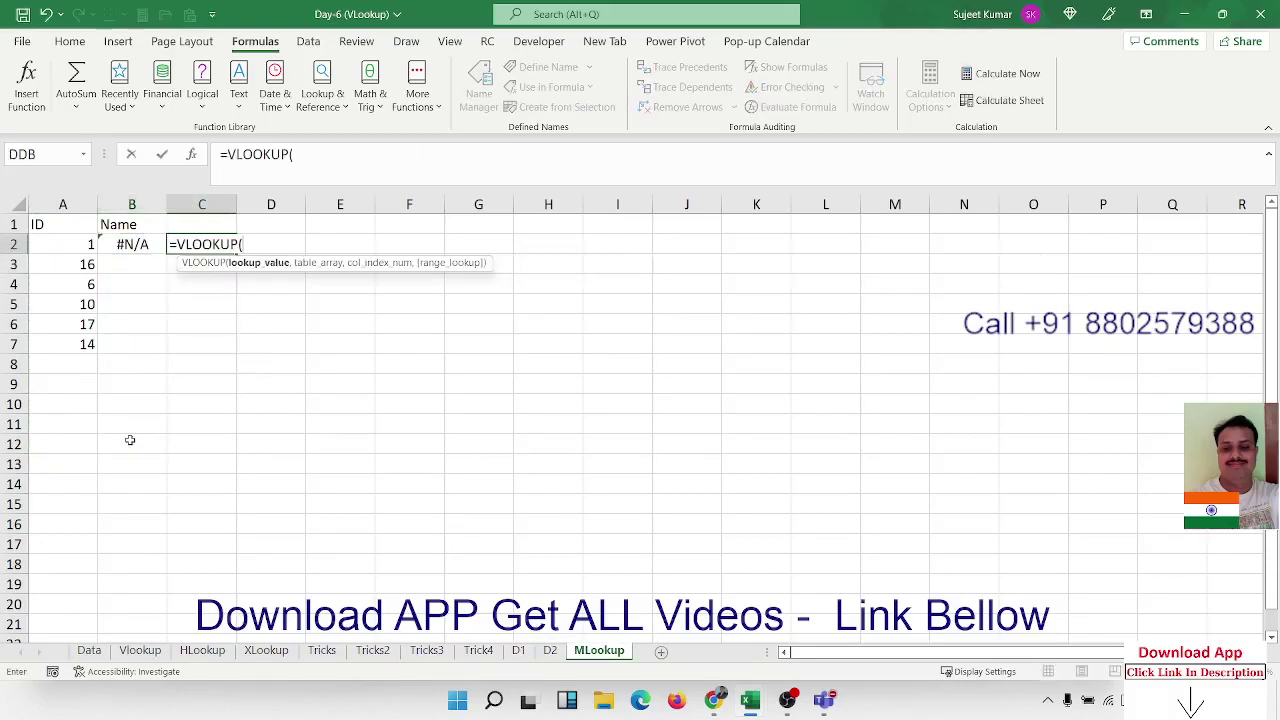
key("Left")
key("Left")
type(",")
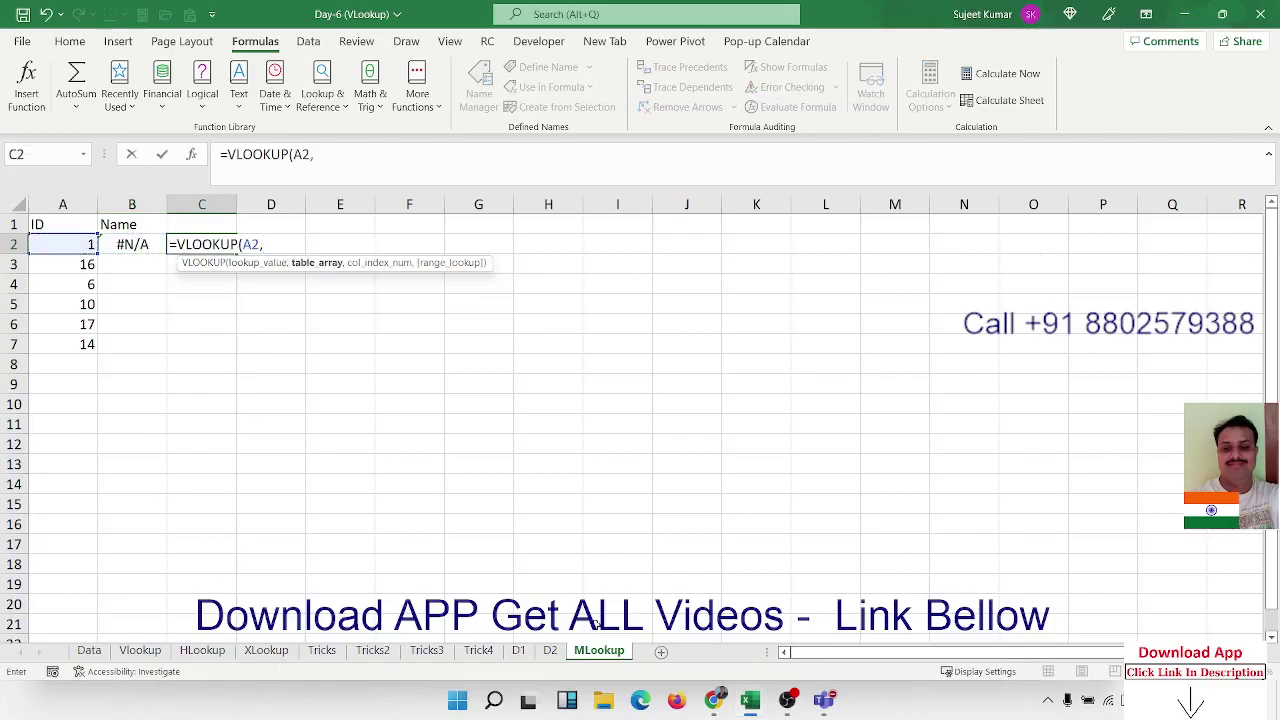
left_click(550, 650)
left_click_drag(66, 222, 143, 423)
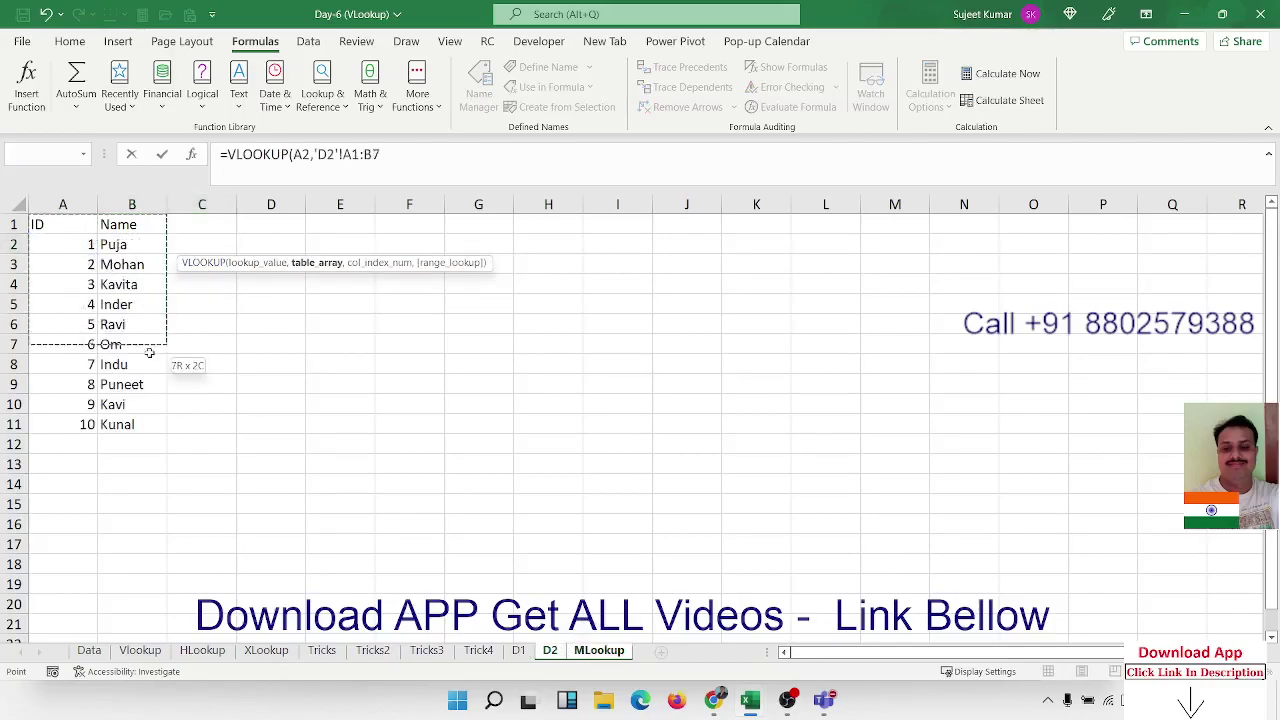
type(",2")
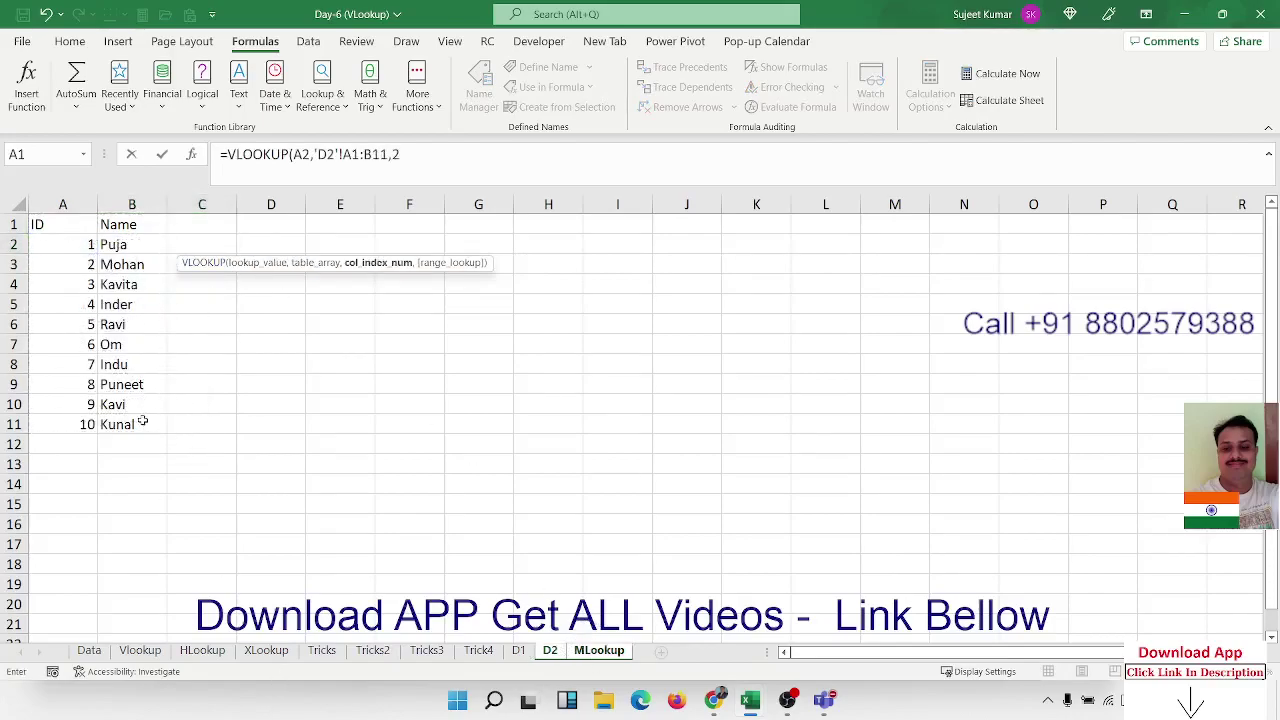
type(",0")
key("Return")
Fill both B2 and C2 lookups down to row 7 with Ctrl+D, then undo the fill.
key("Up")
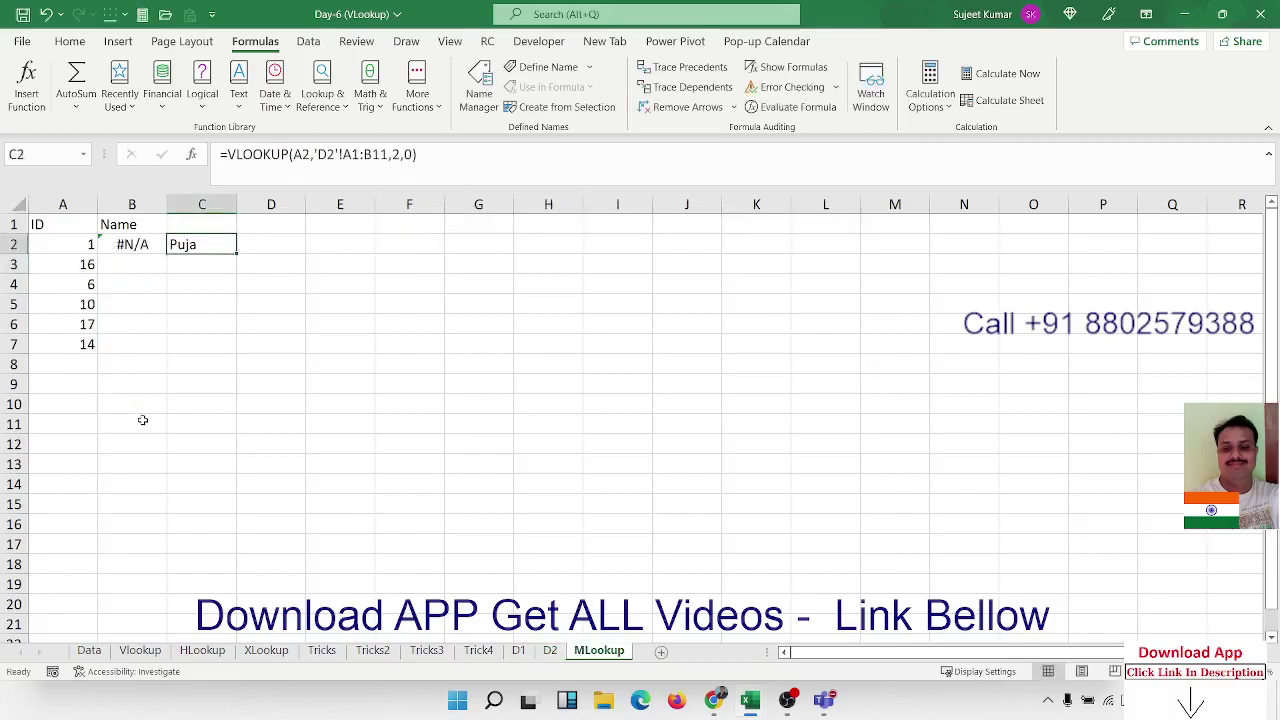
key("Left")
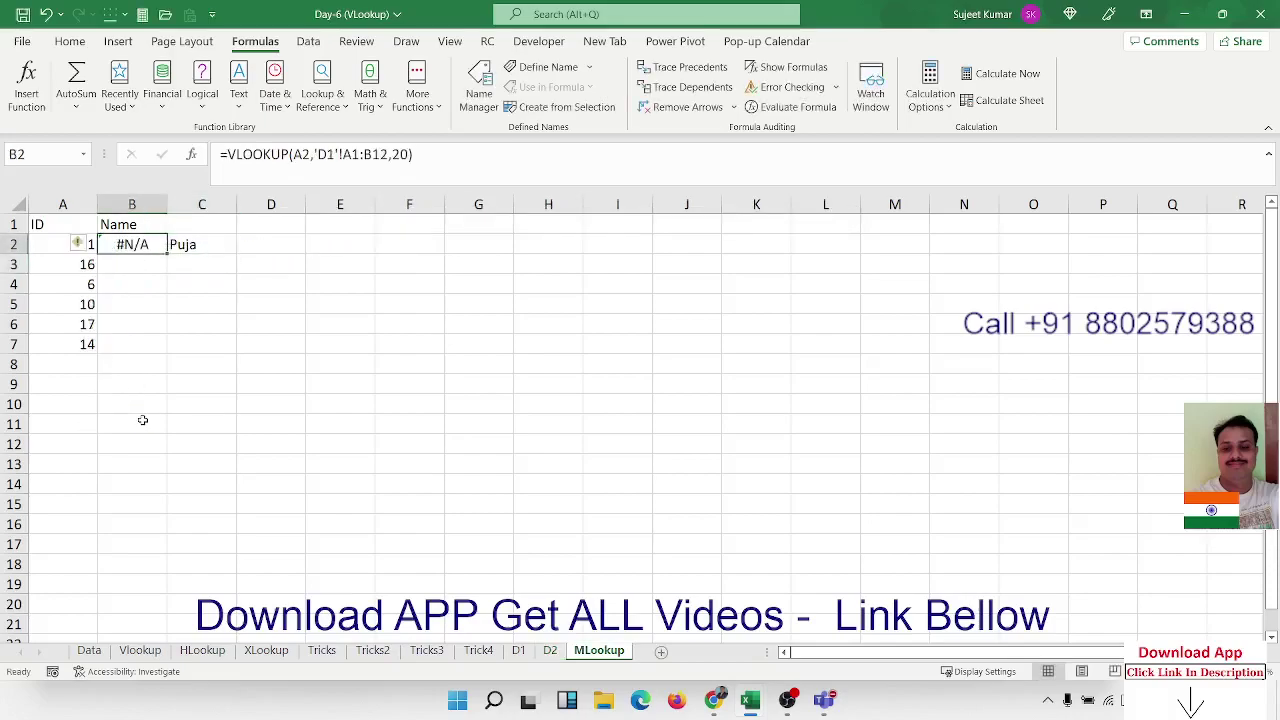
key("shift+Right")
key("shift+Down")
key("shift+Down")
key("shift+Down")
key("shift+Down")
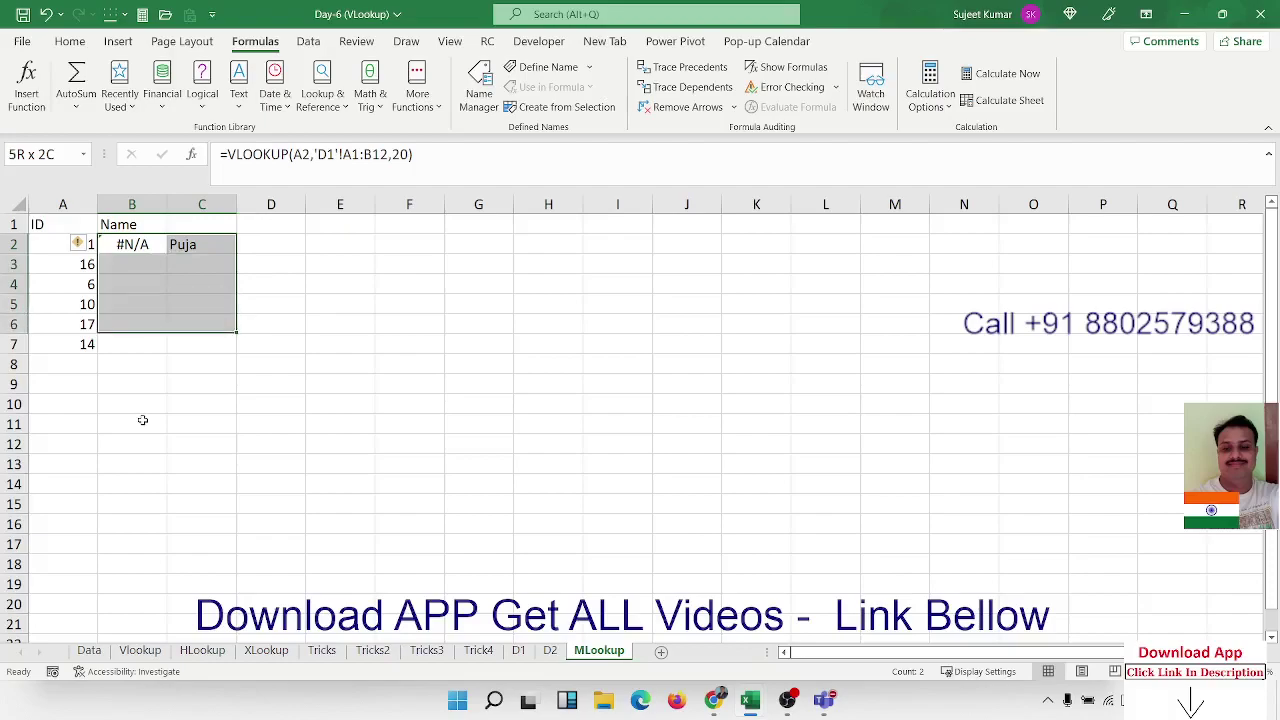
key("shift+Down")
key("ctrl+d")
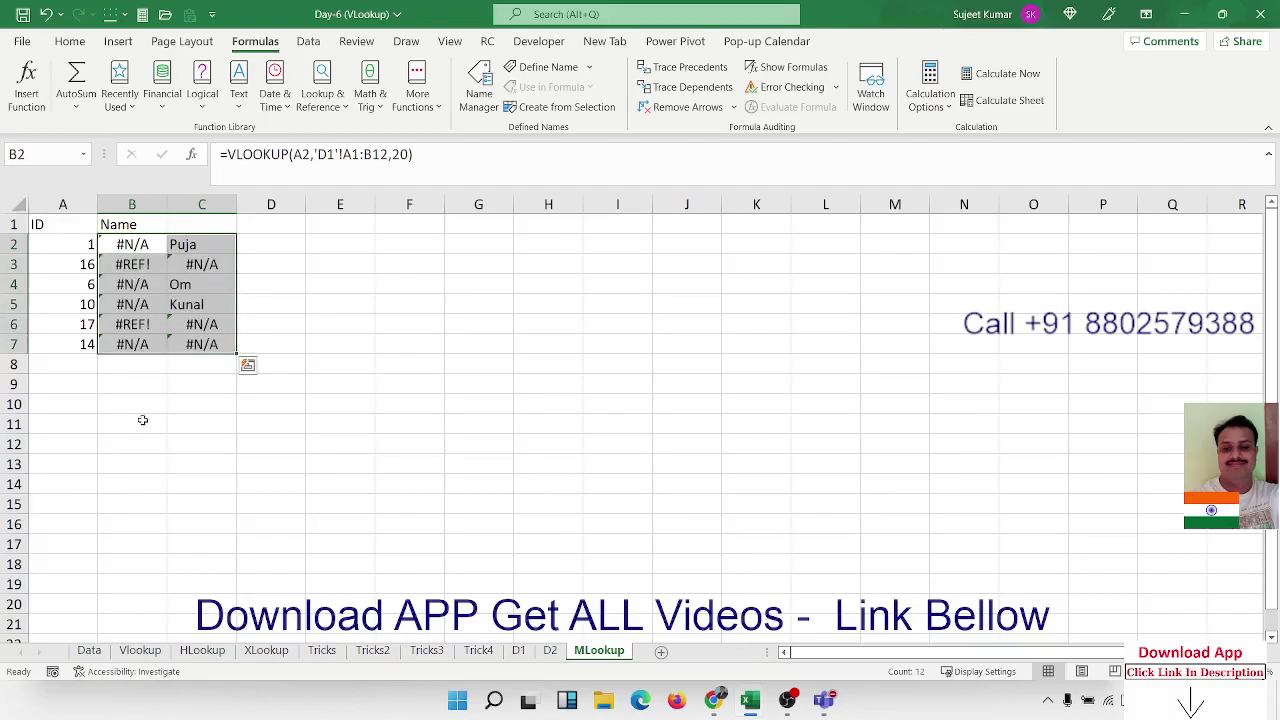
key("ctrl+z")
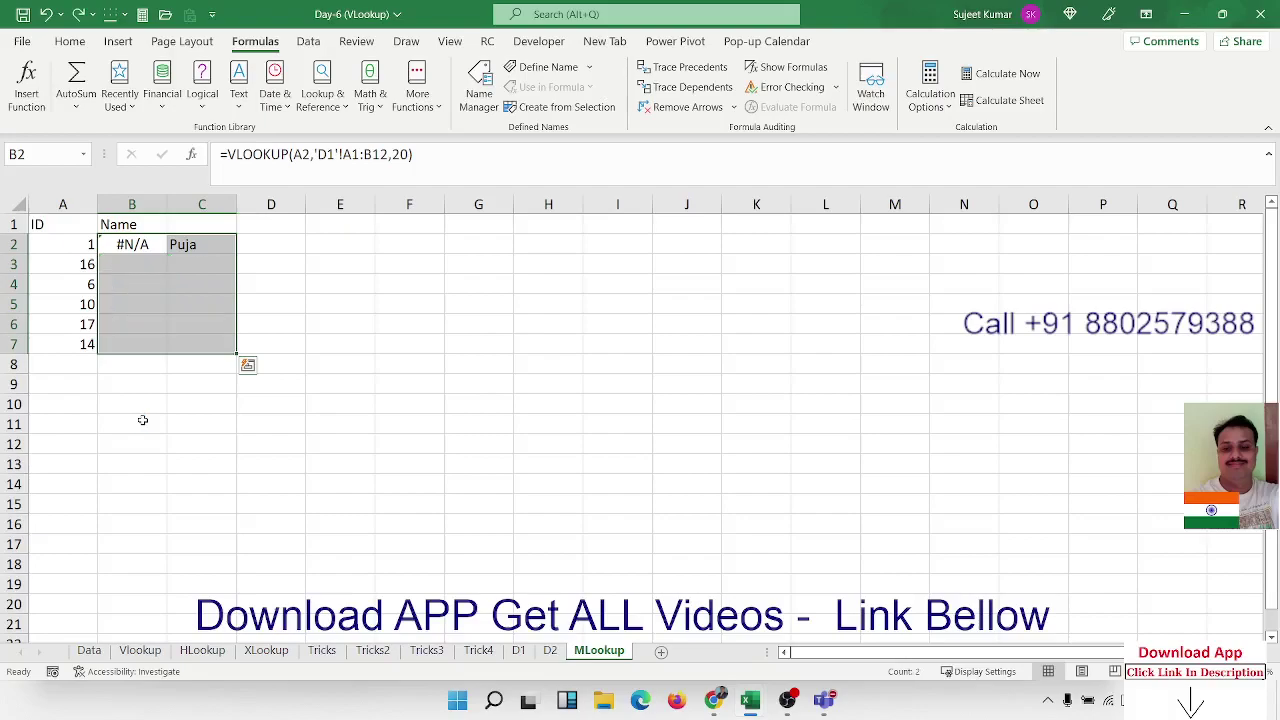
key("Up")
key("Down")
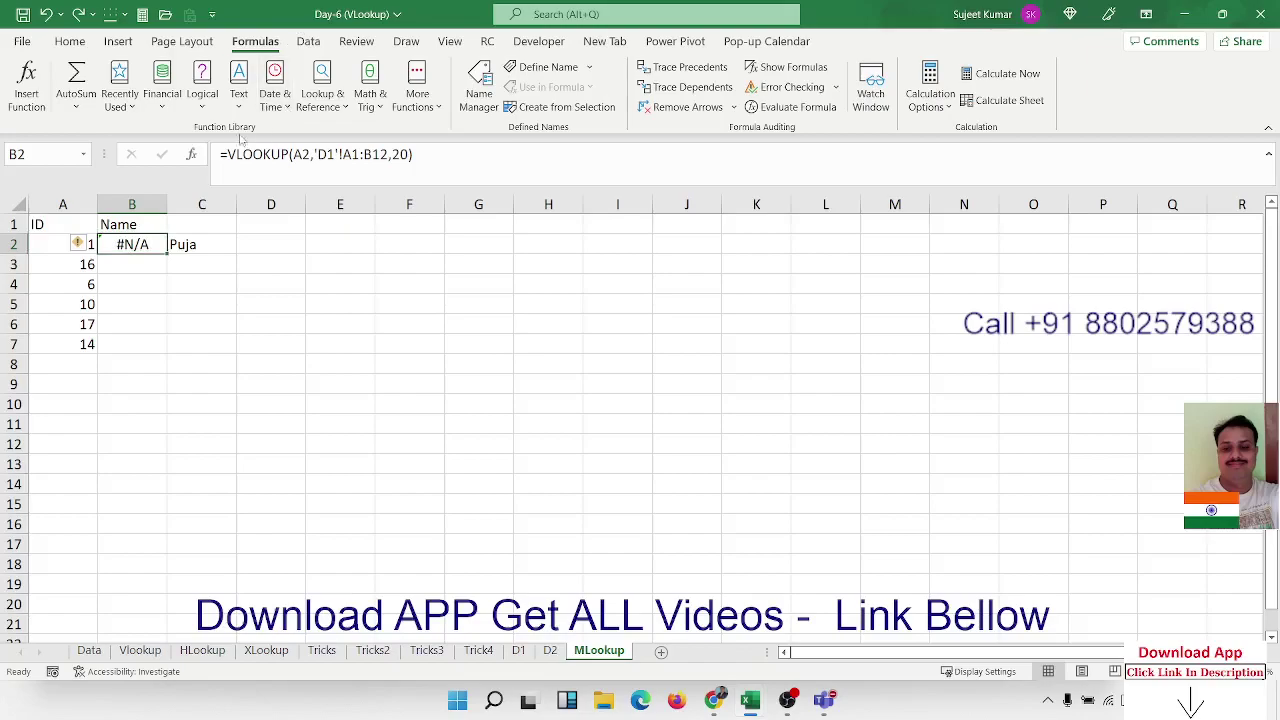
left_click(262, 254)
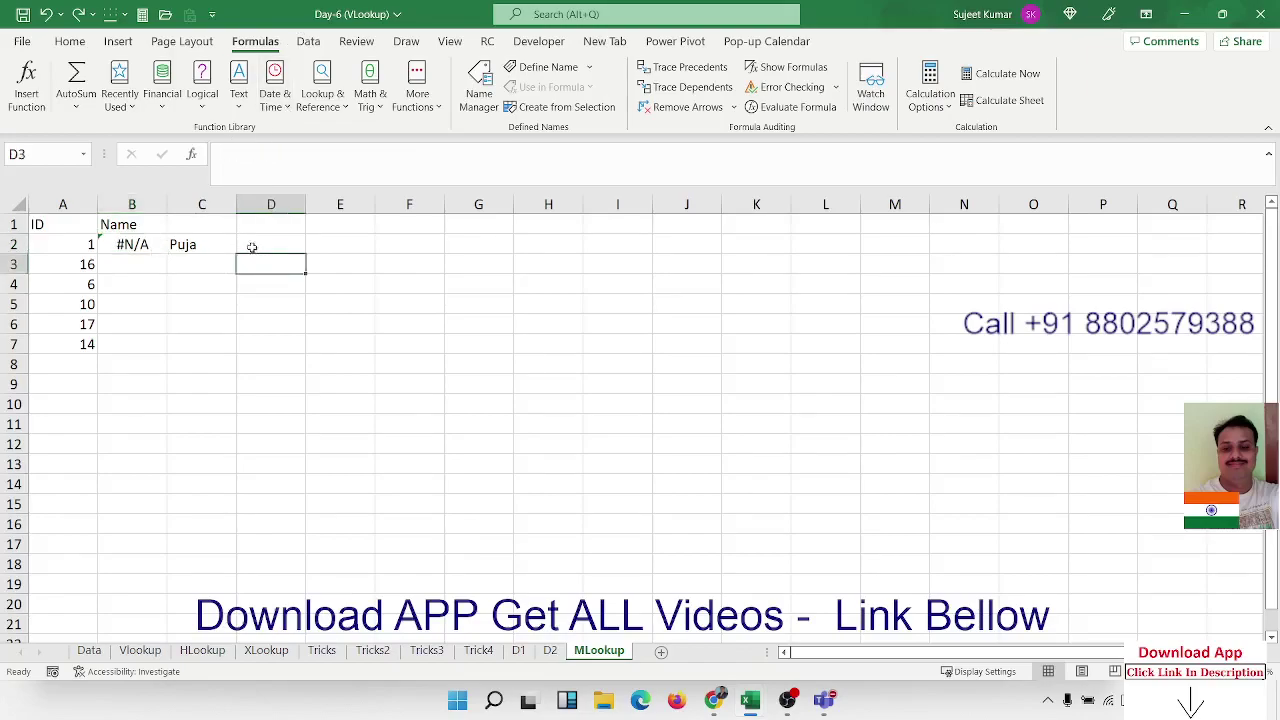
Enter =IFERROR(B2,C2) in D2 as the starting formula.
double_click(253, 248)
type("=if")
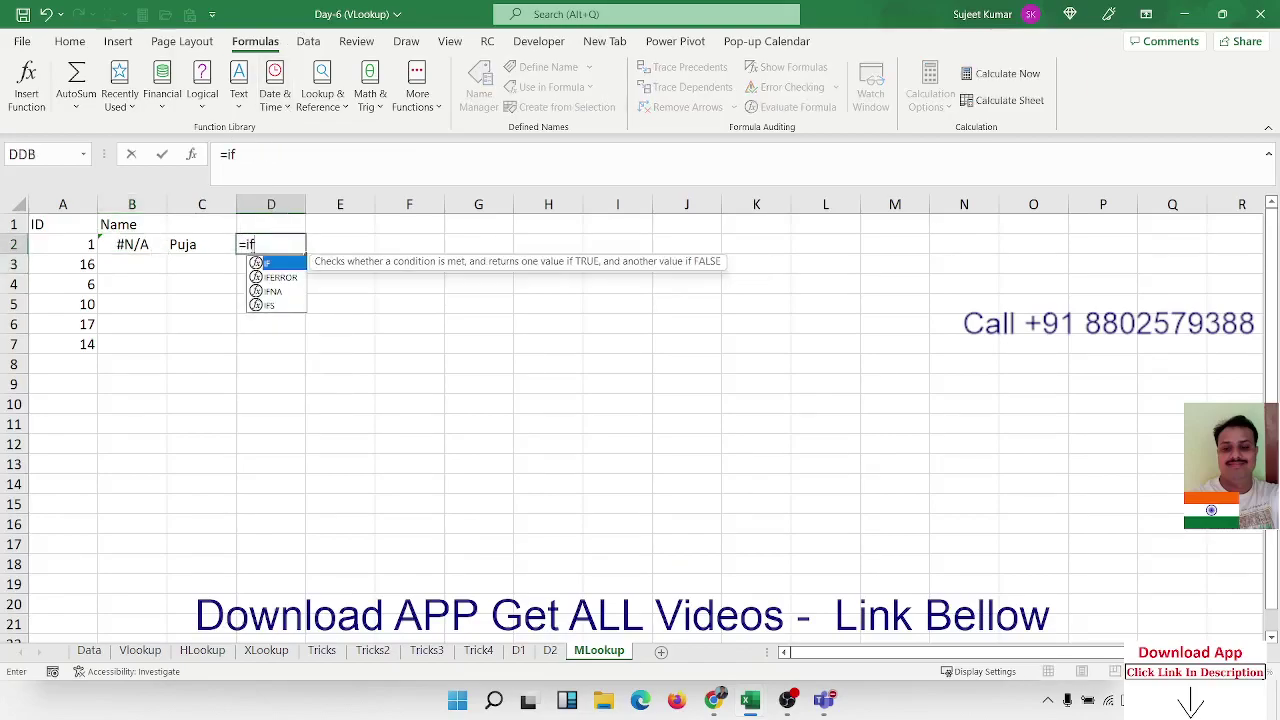
key("Down")
key("Tab")
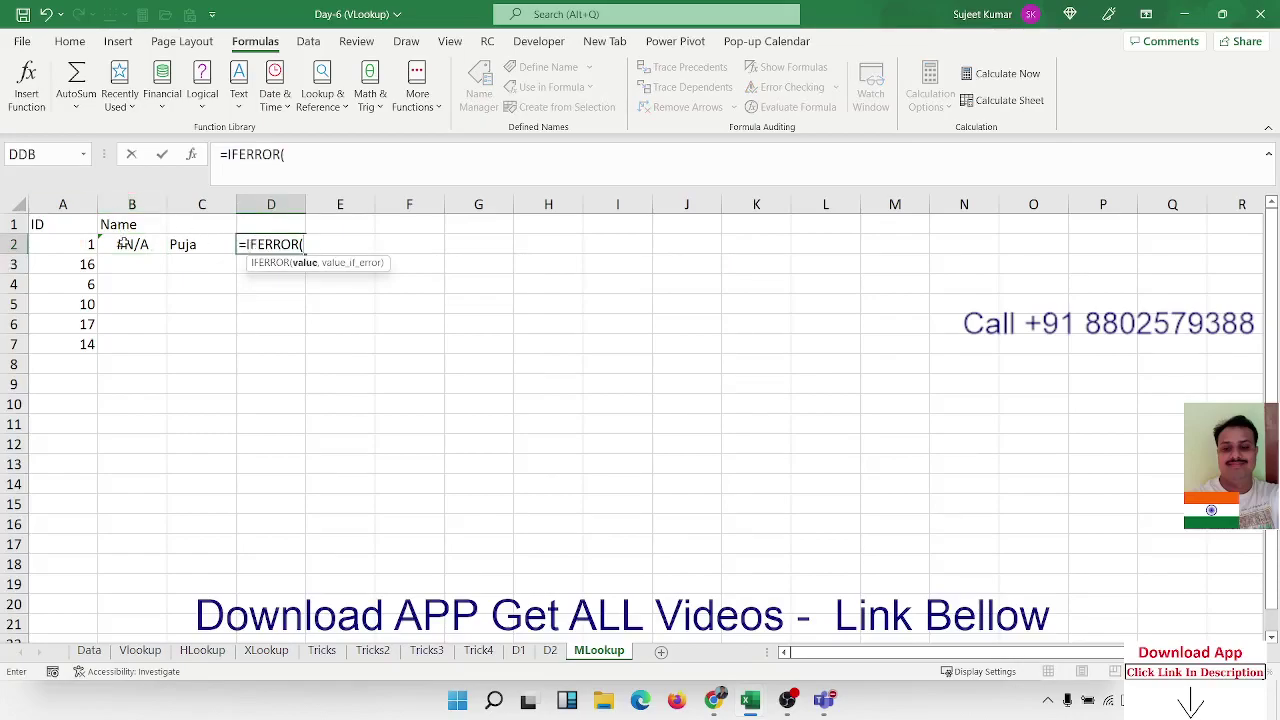
left_click(150, 246)
type(",")
left_click(178, 244)
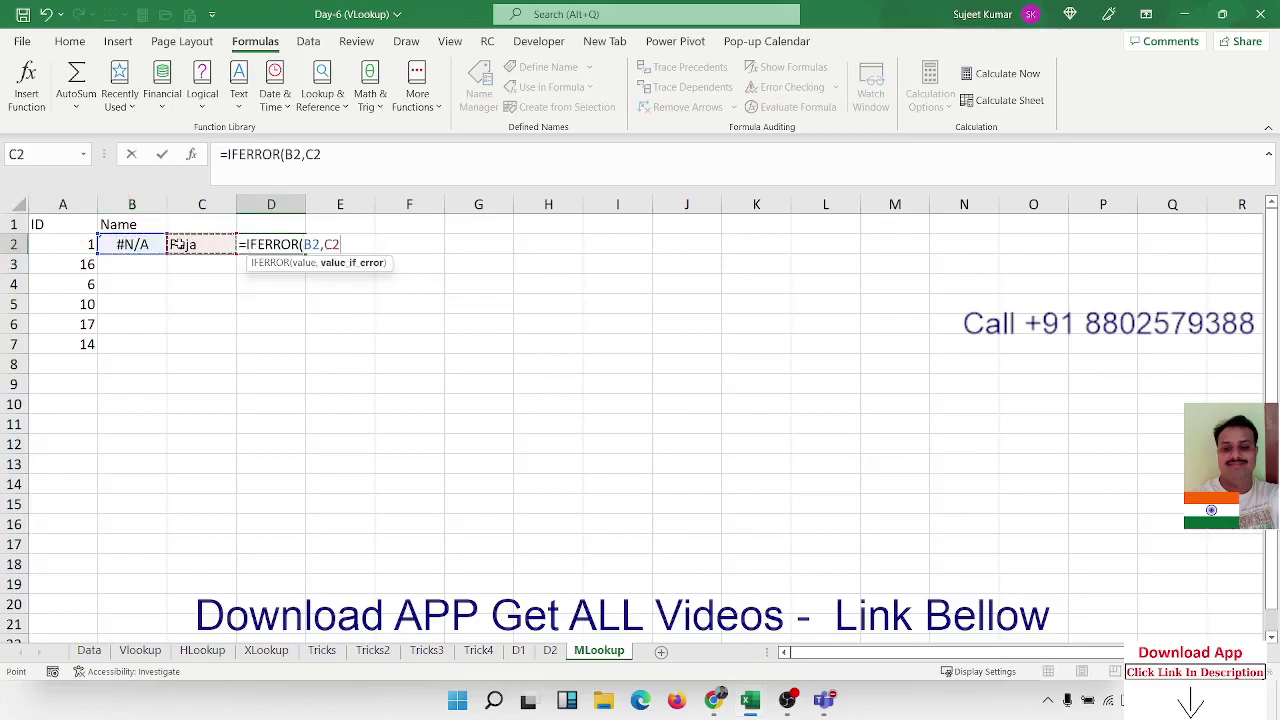
key("Return")
Replace B2 in D2's formula with the sheet D1 VLOOKUP, removing the extra equals sign.
double_click(156, 244)
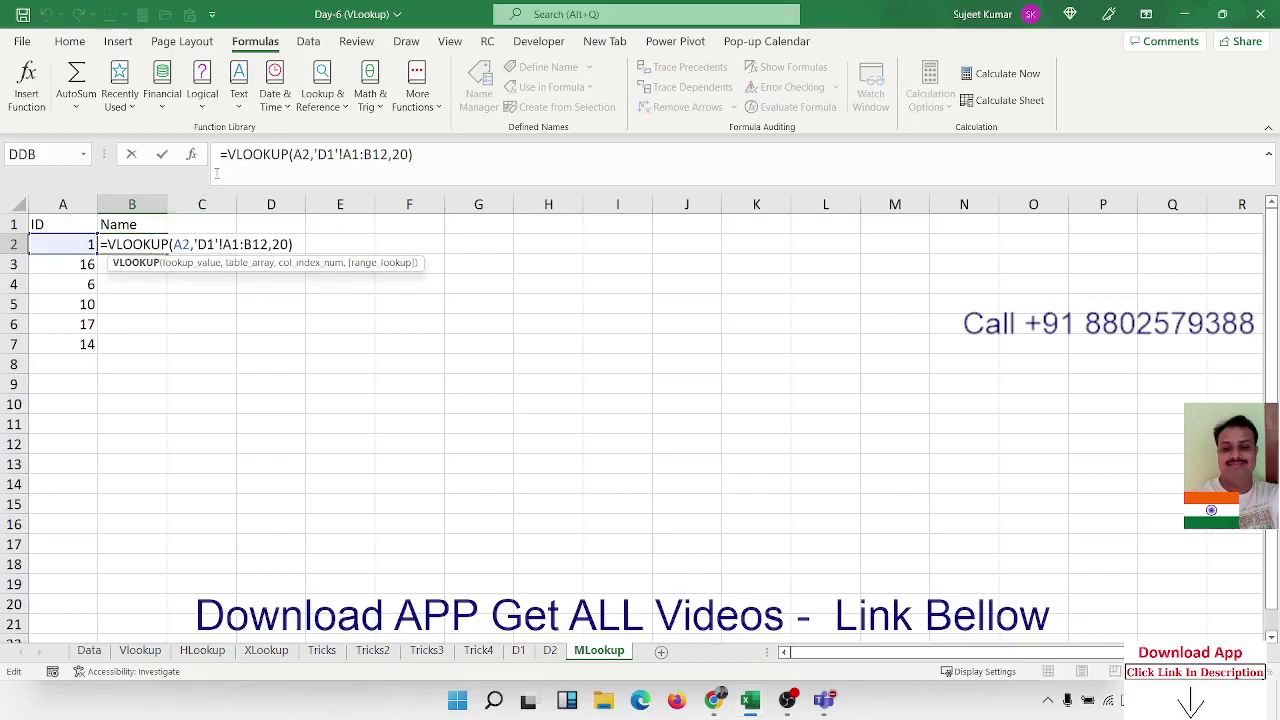
left_click_drag(220, 154, 466, 157)
key("ctrl+c")
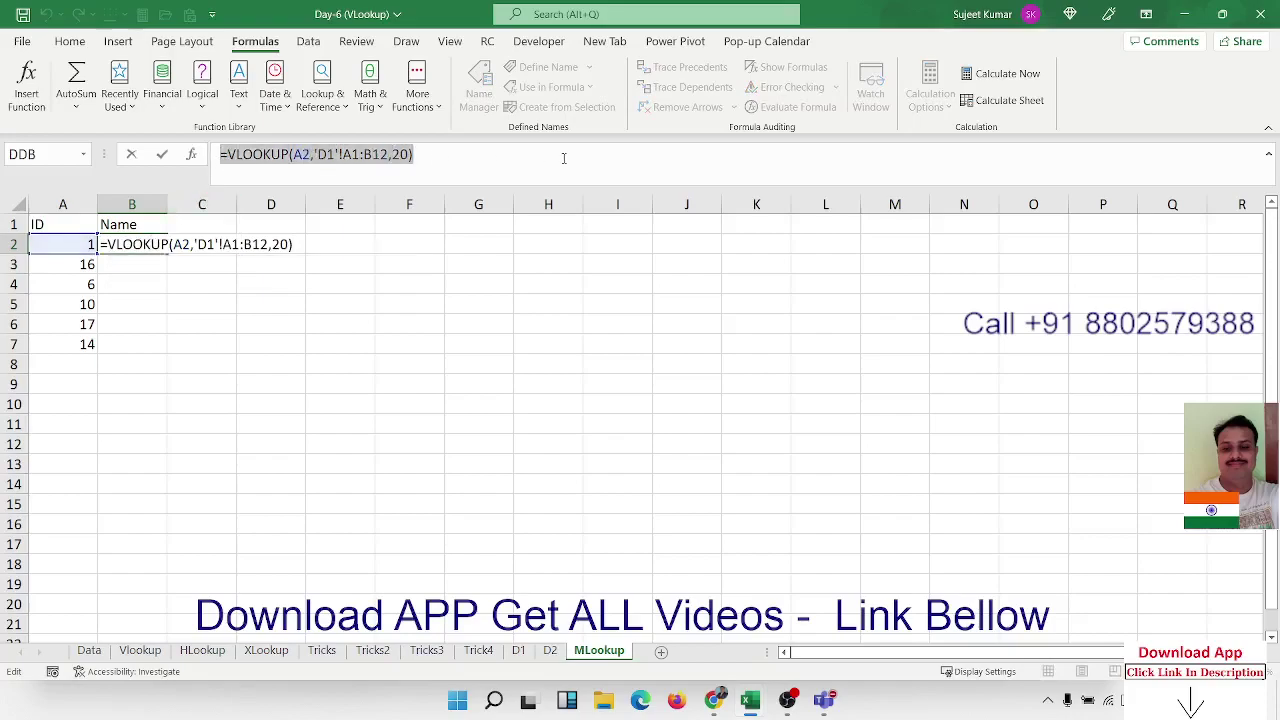
key("Escape")
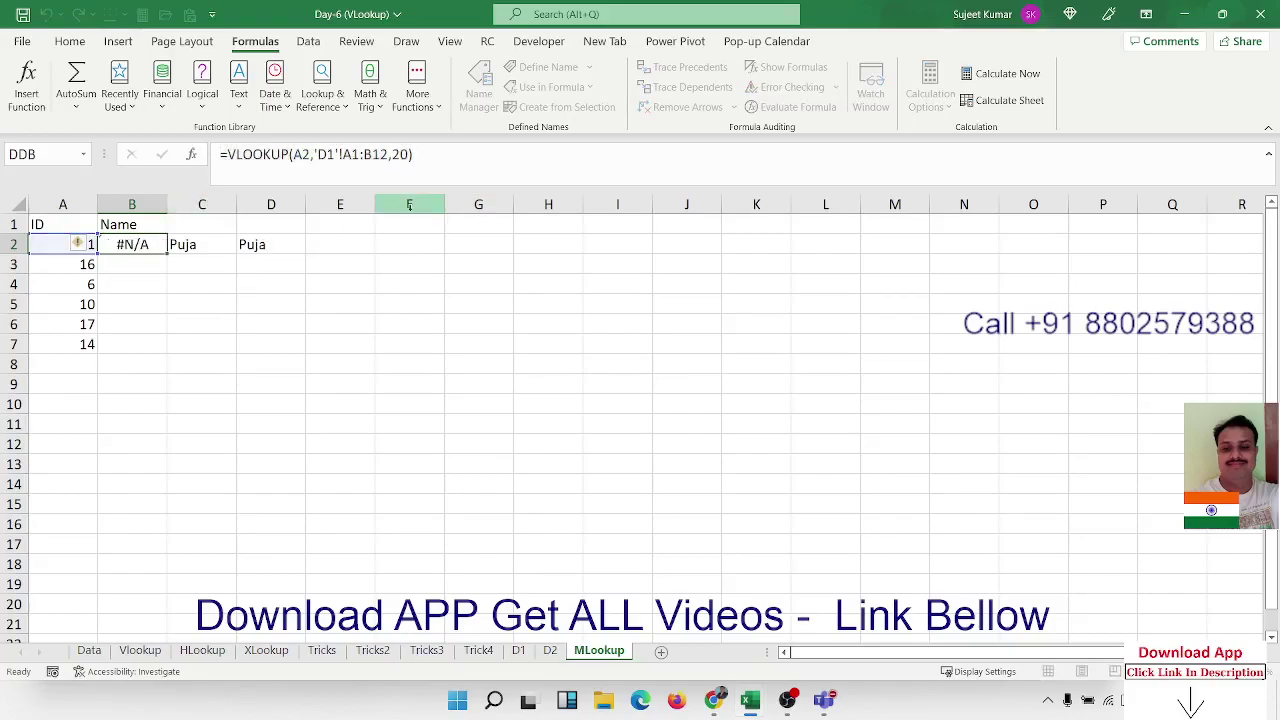
double_click(266, 246)
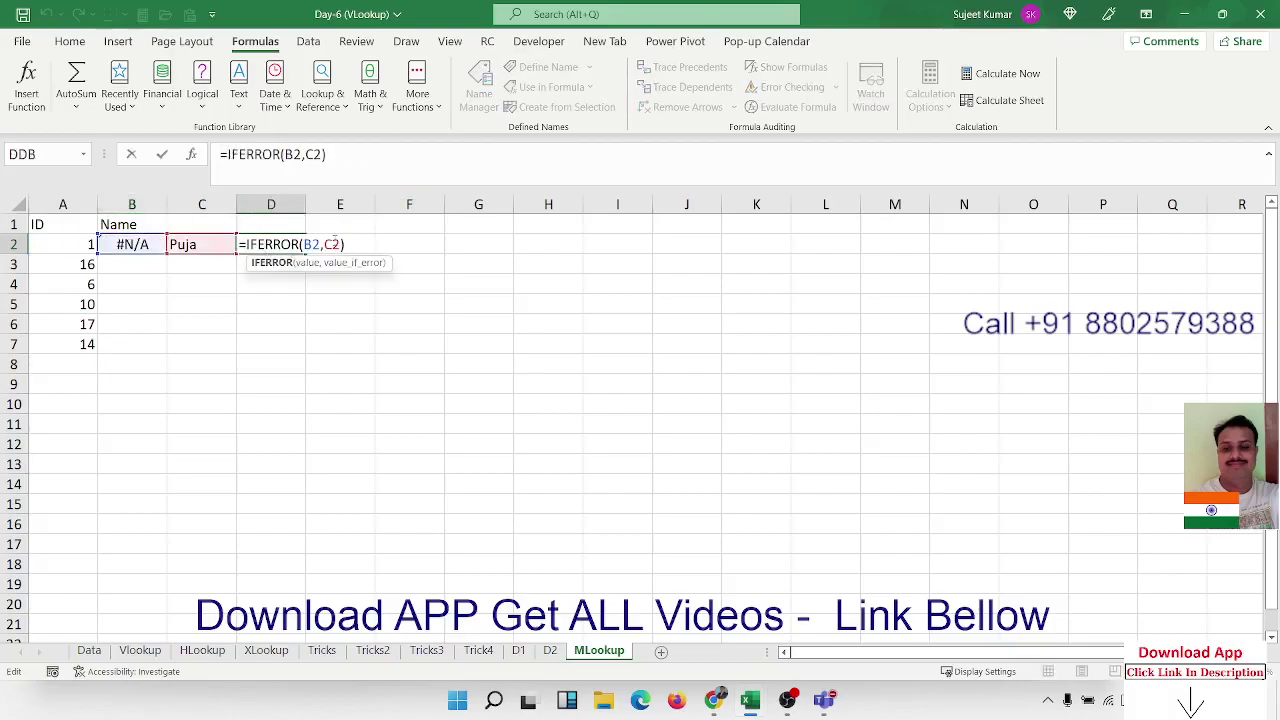
double_click(312, 244)
key("ctrl+v")
key("Return")
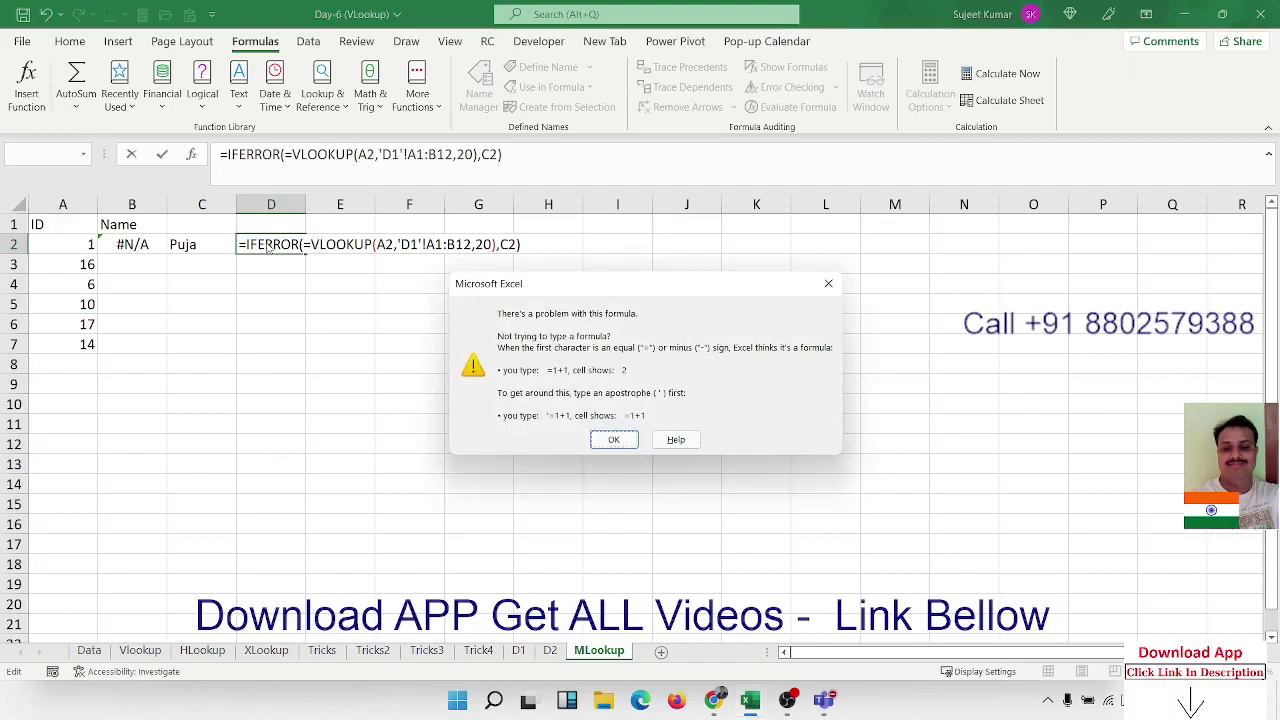
key("Return")
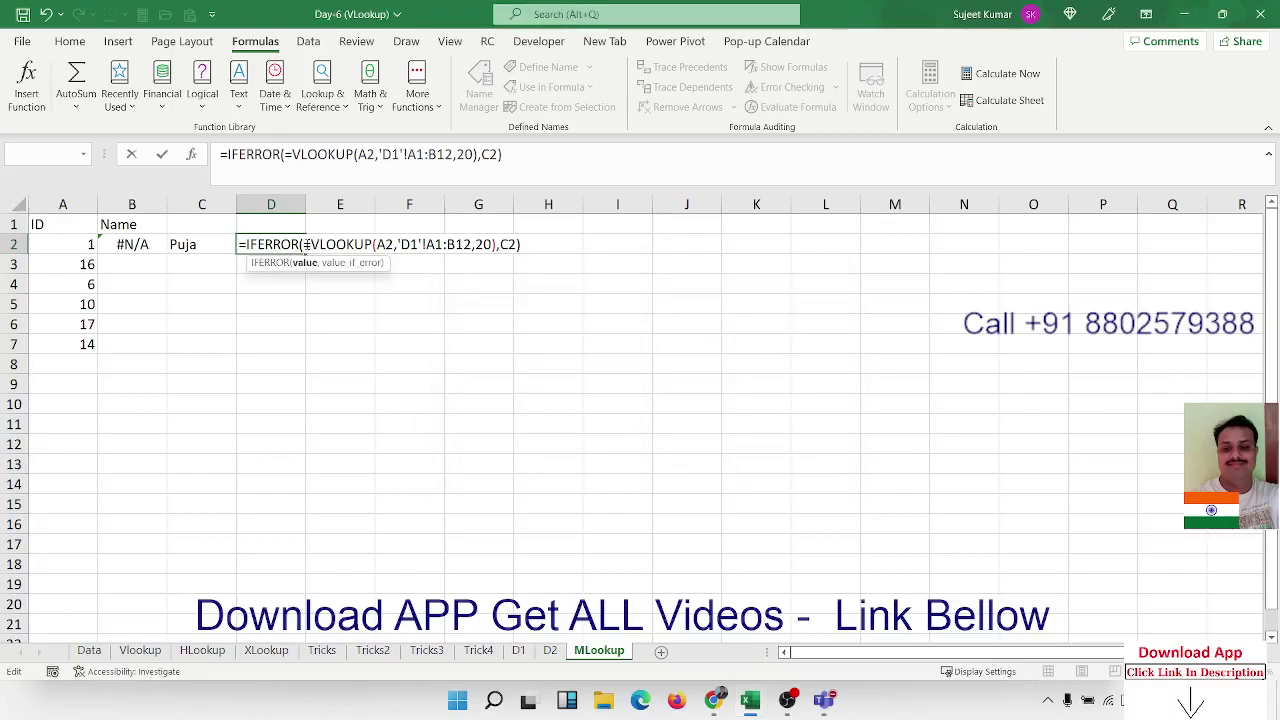
key("Delete")
key("Return")
Replace the C2 fallback in D2's formula with the sheet D2 VLOOKUP.
left_click(190, 244)
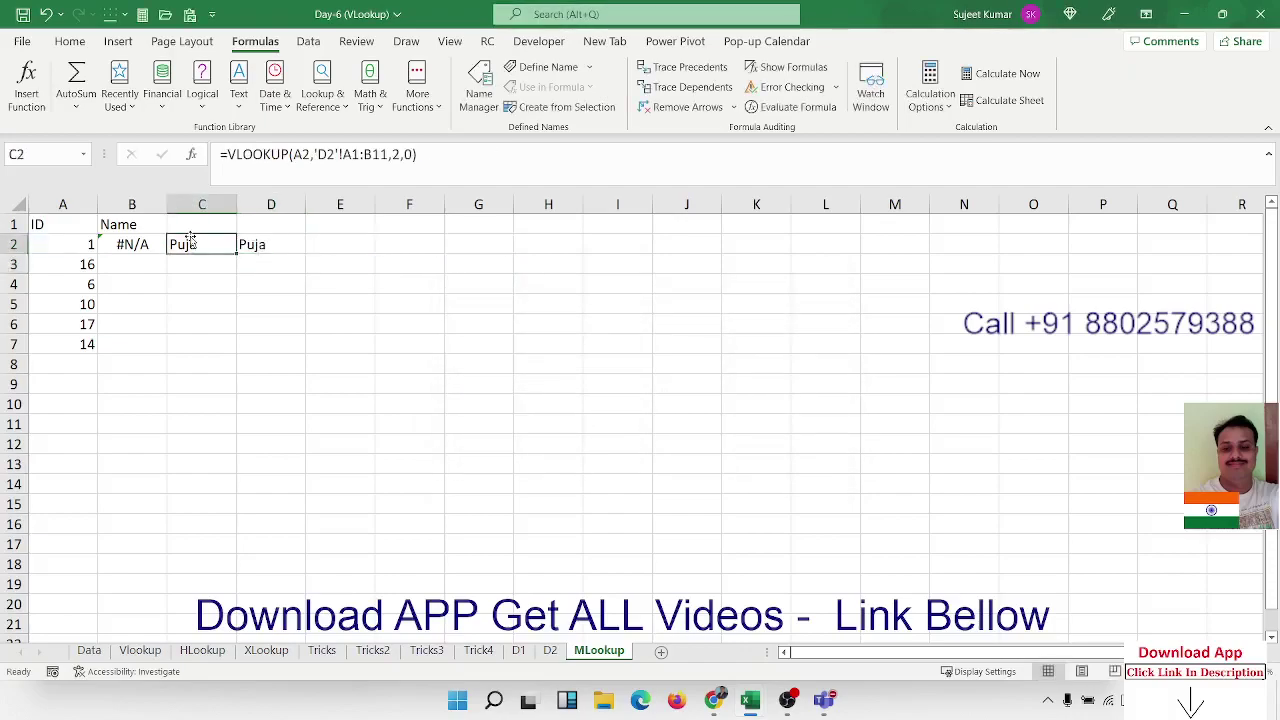
double_click(213, 244)
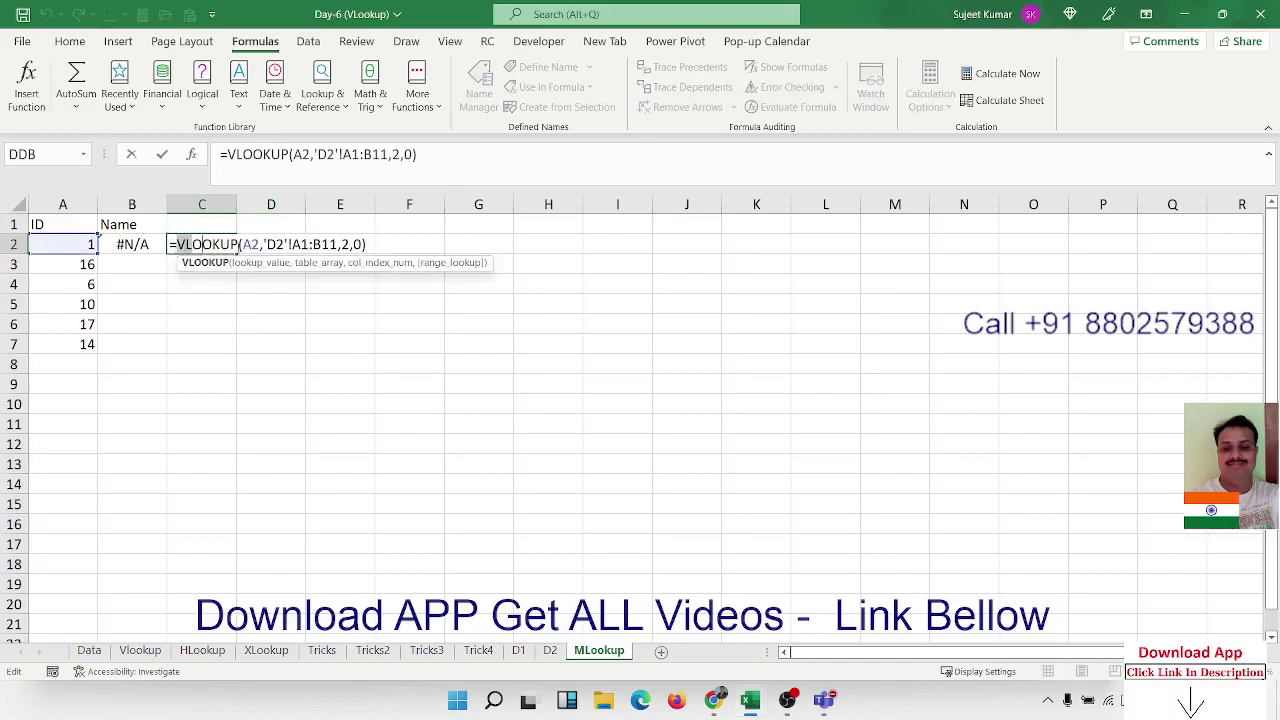
left_click_drag(170, 244, 368, 244)
key("ctrl+c")
key("Escape")
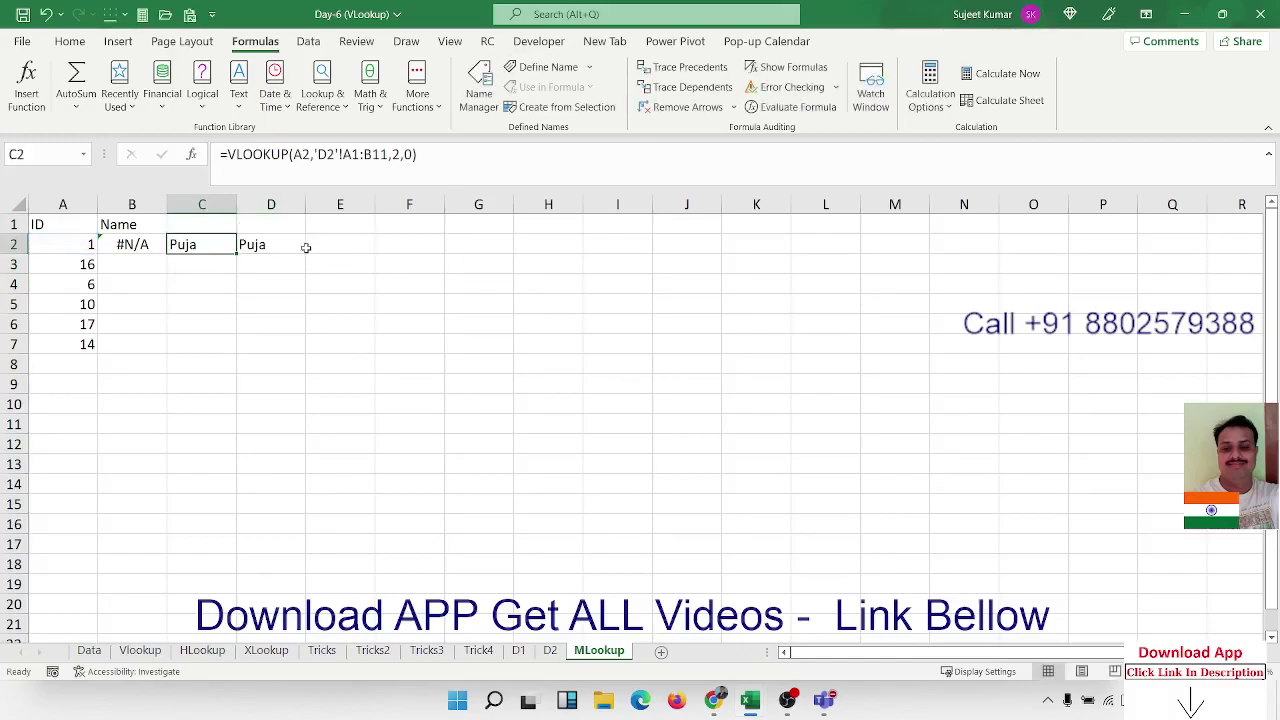
left_click(298, 244)
key("F2")
double_click(500, 244)
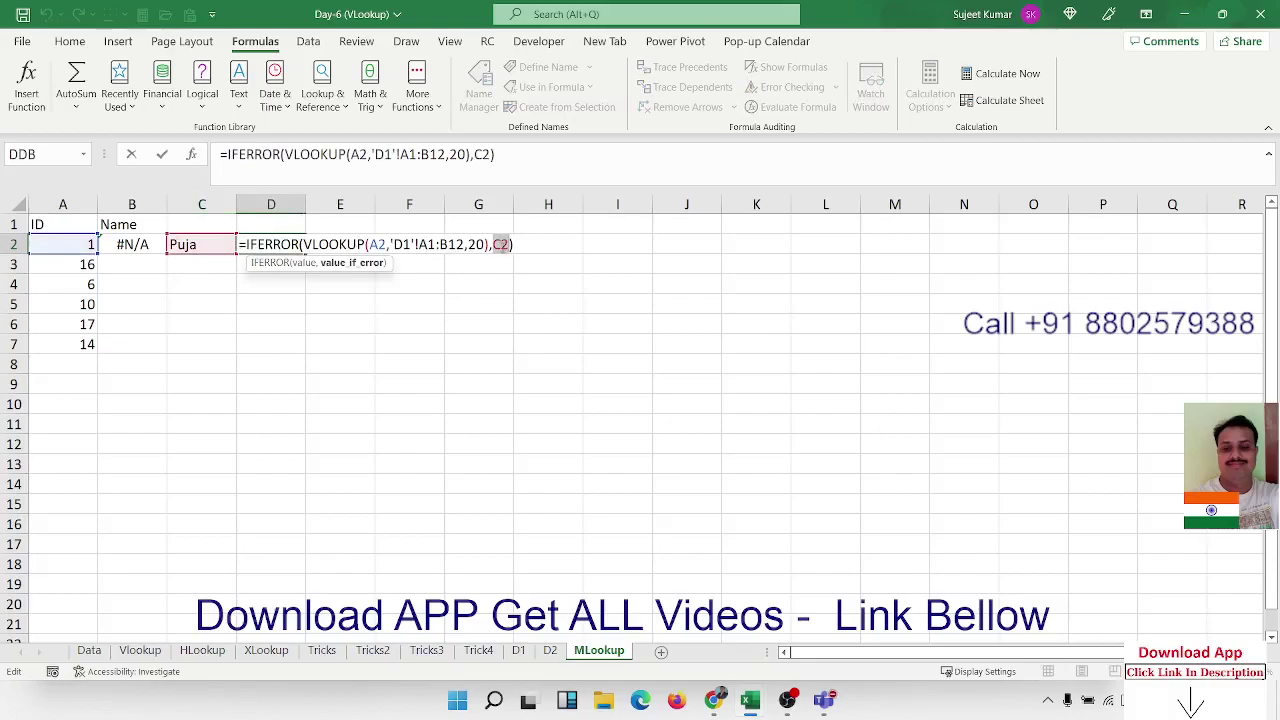
key("ctrl+v")
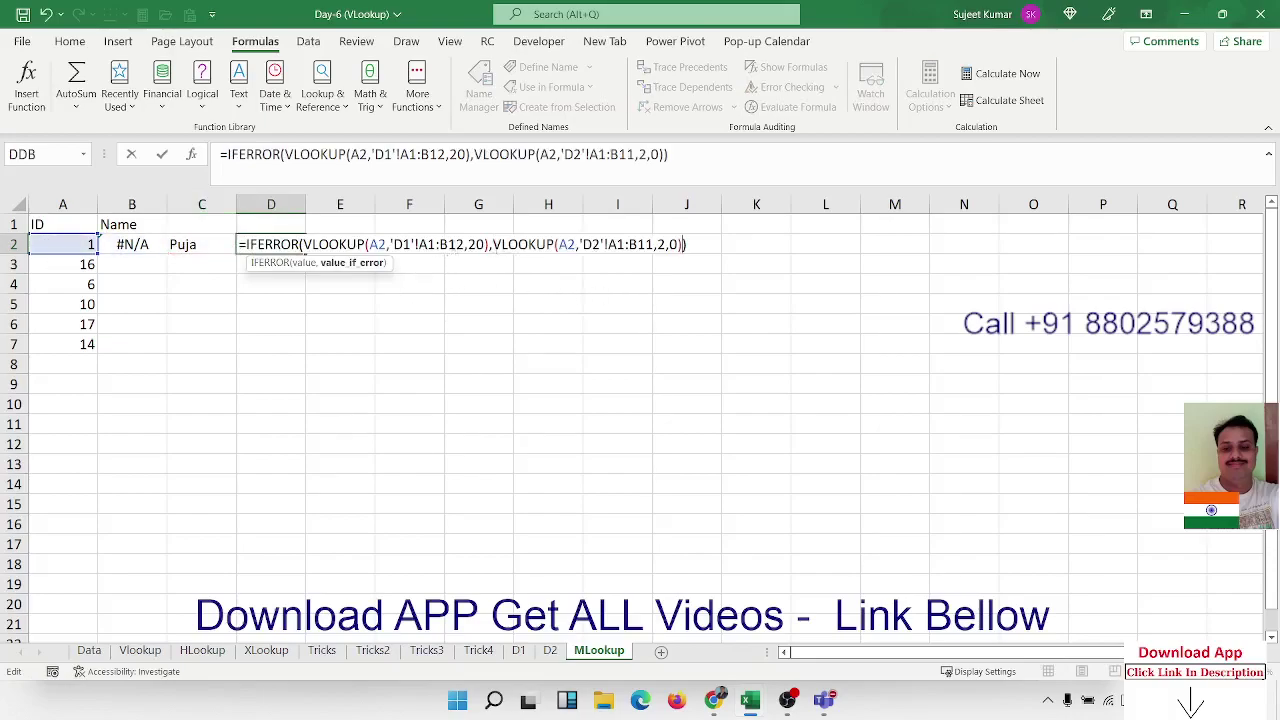
Lock the lookup ranges as 'D1'!$A$1:$B$12 and 'D2'!$A$1:$B$11 and enter the formula.
left_click(437, 244)
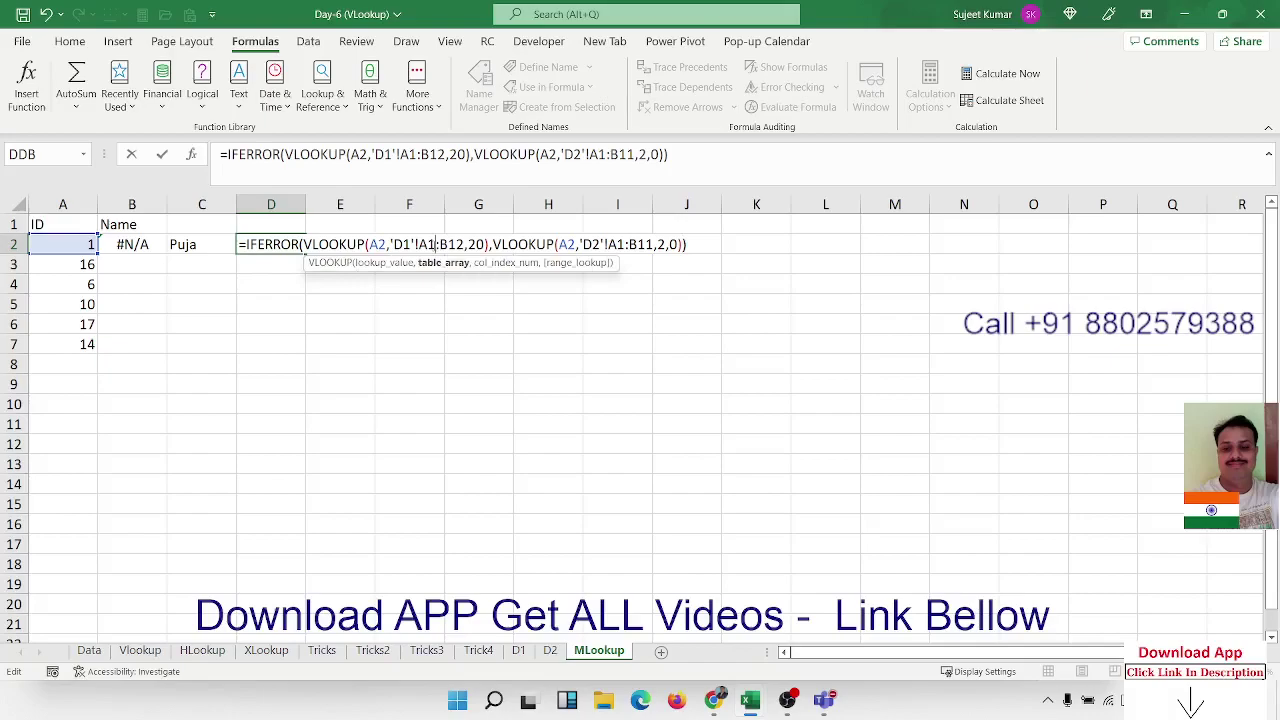
key("F4")
left_click(476, 244)
key("F4")
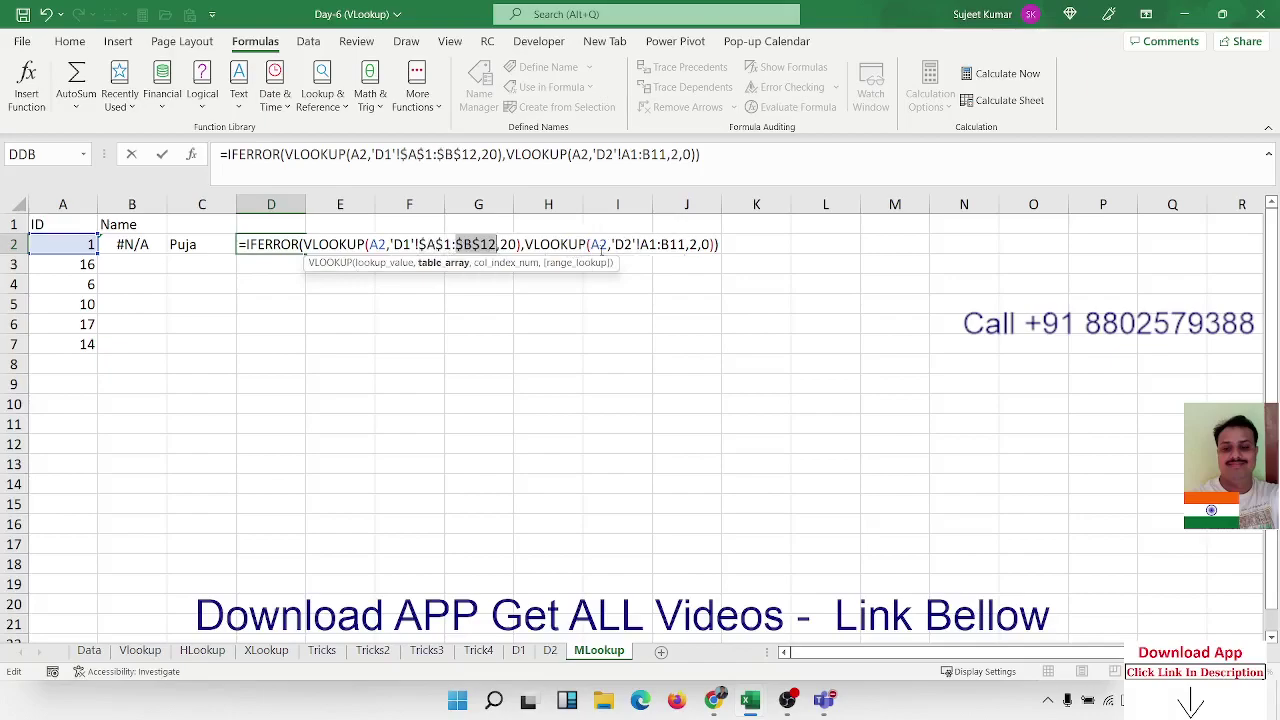
left_click(640, 244)
key("F4")
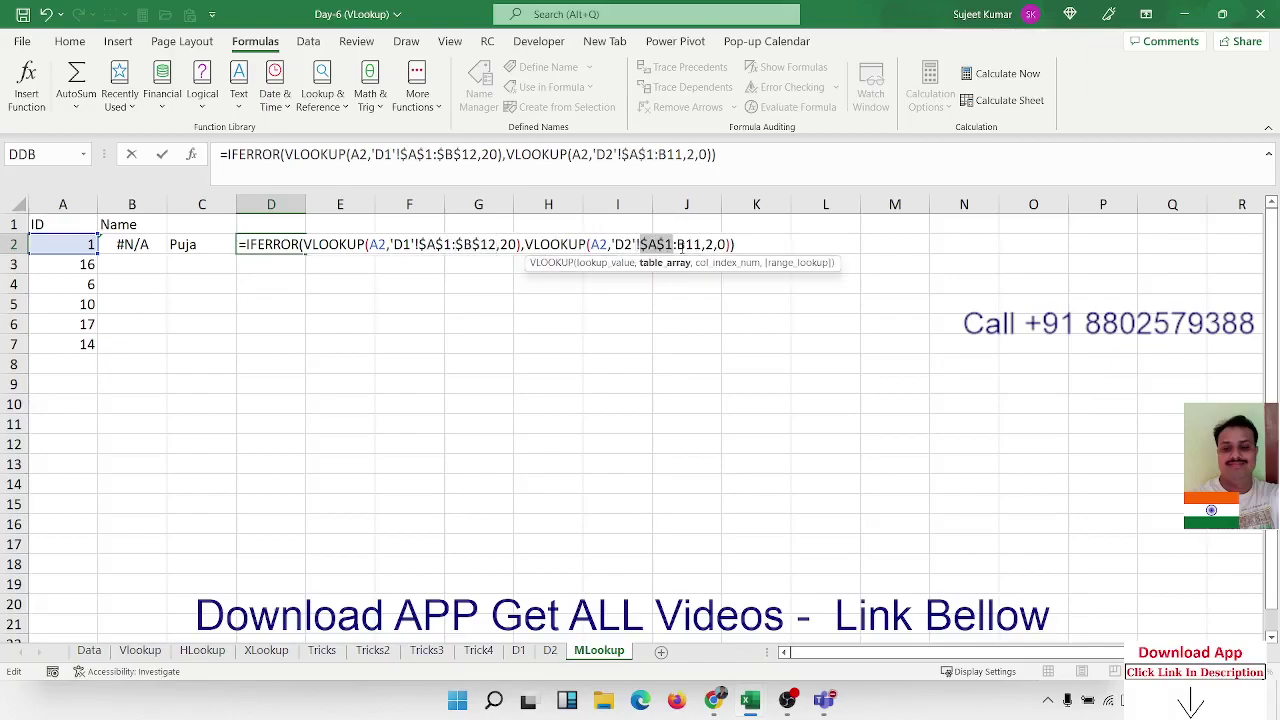
left_click(686, 244)
key("F4")
key("Return")
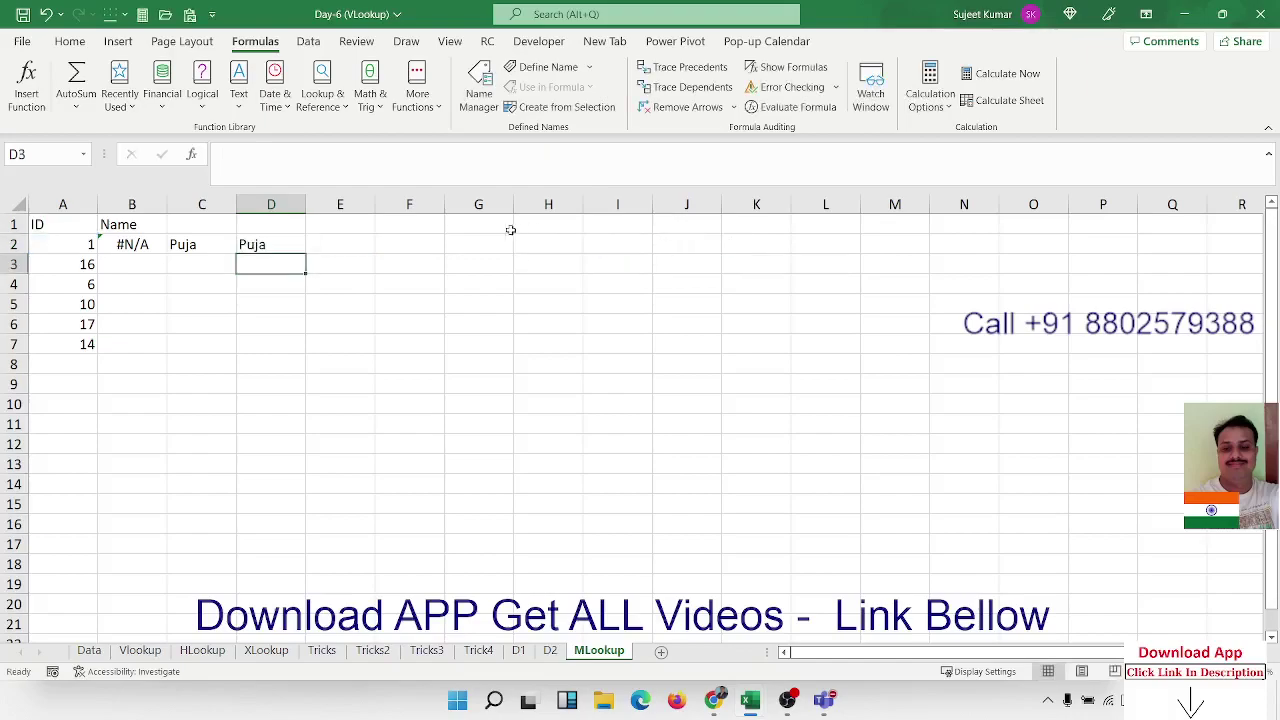
Fill D2's combined lookup formula down to D7.
left_click(300, 244)
left_click_drag(305, 254, 302, 352)
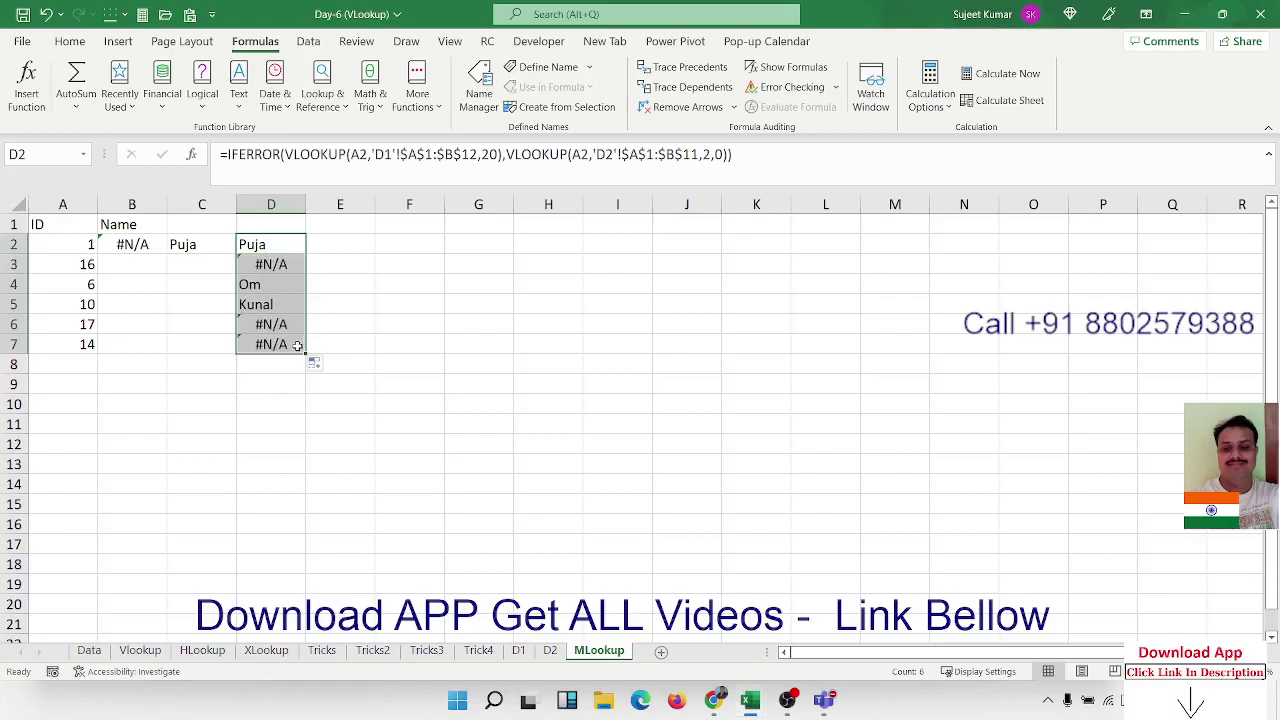
left_click(82, 264)
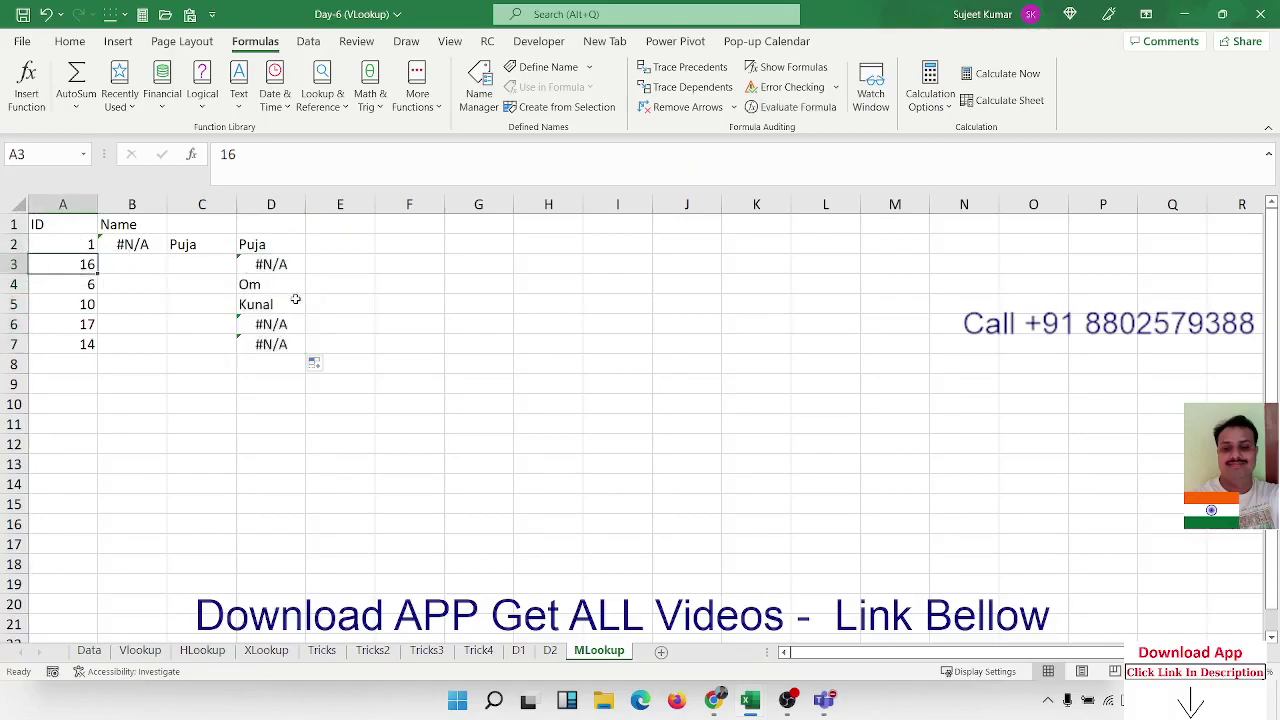
left_click(274, 238)
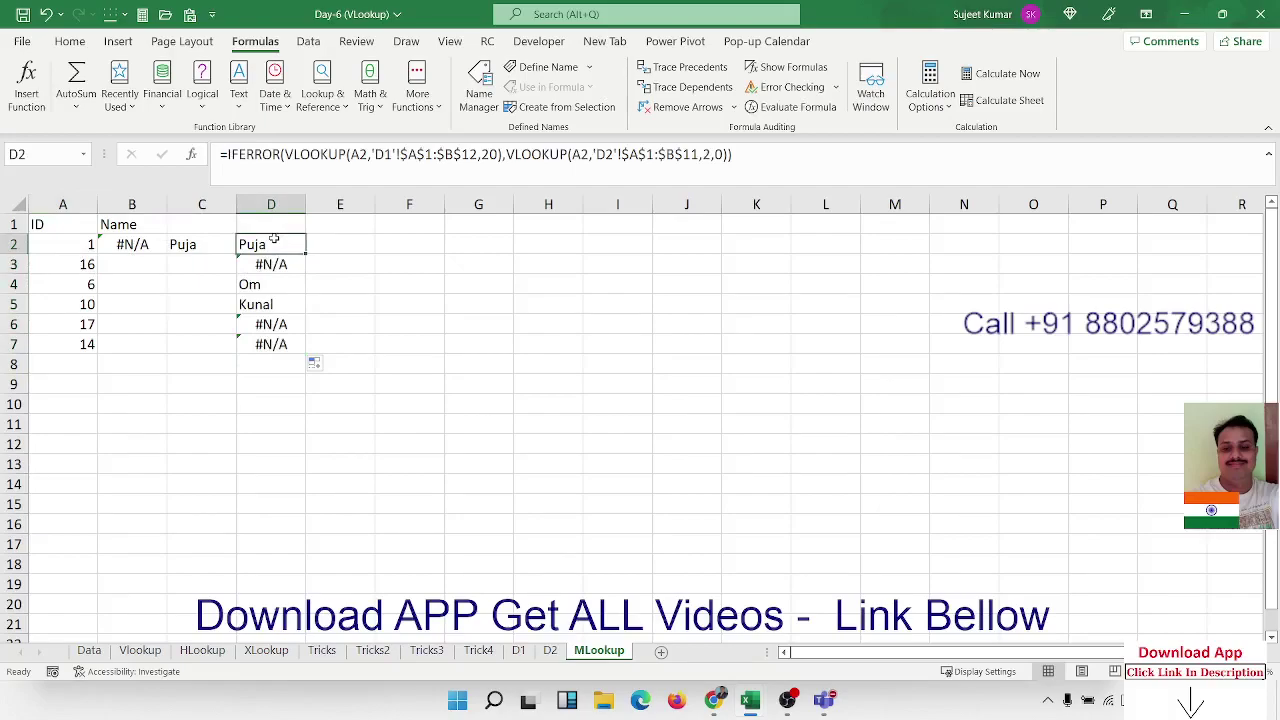
Edit the end of D3's sheet D2 lookup range, then check the IDs on sheet D1.
key("Down")
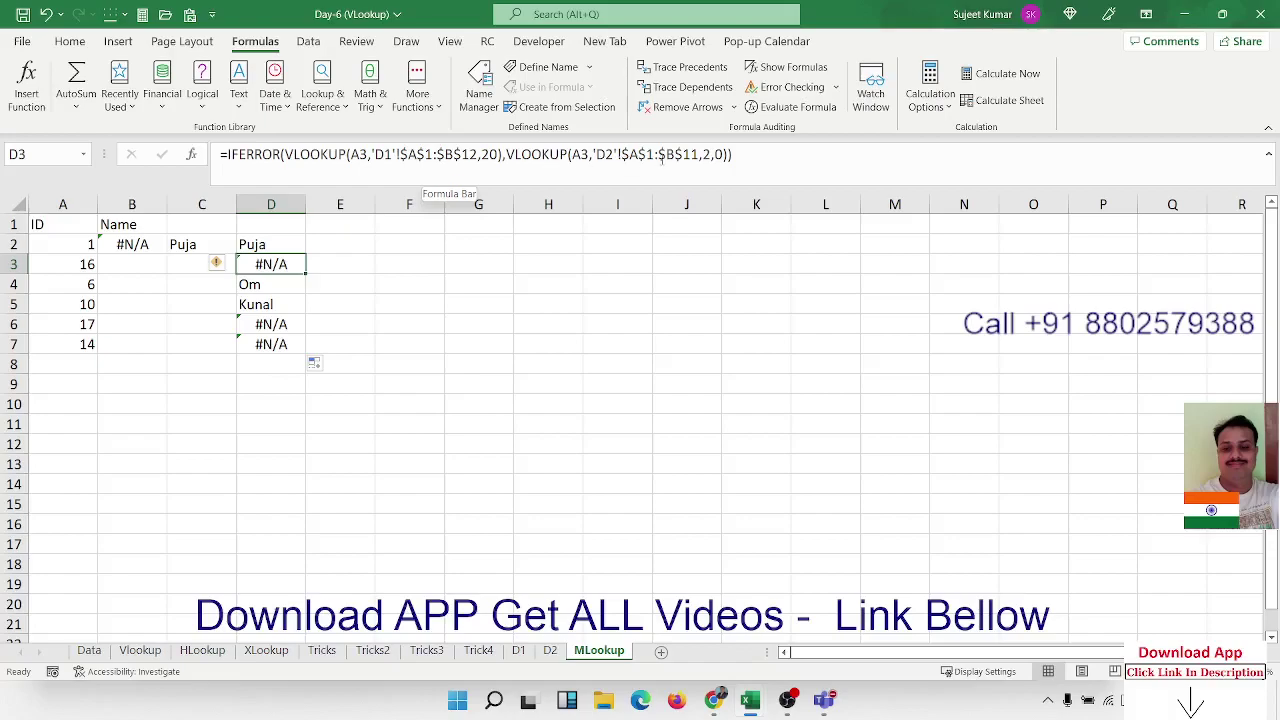
left_click(692, 156)
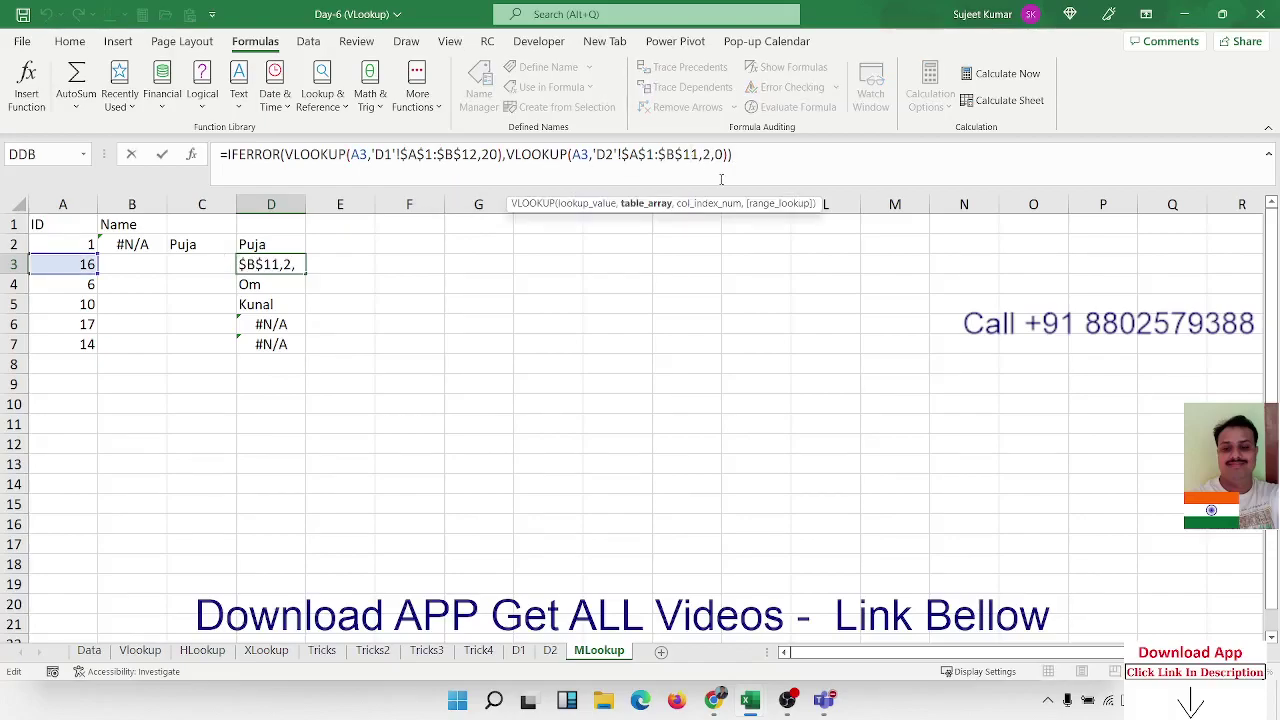
key("BackSpace")
type("2")
key("Return")
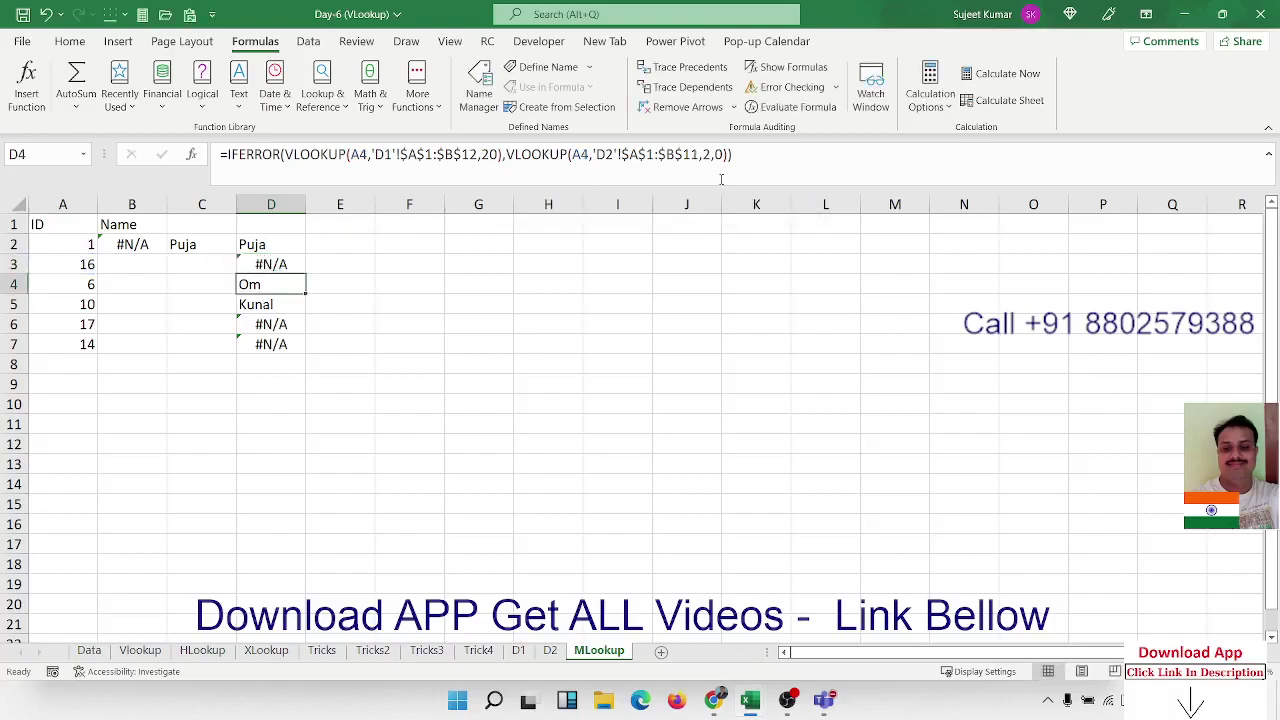
key("Up")
key("Up")
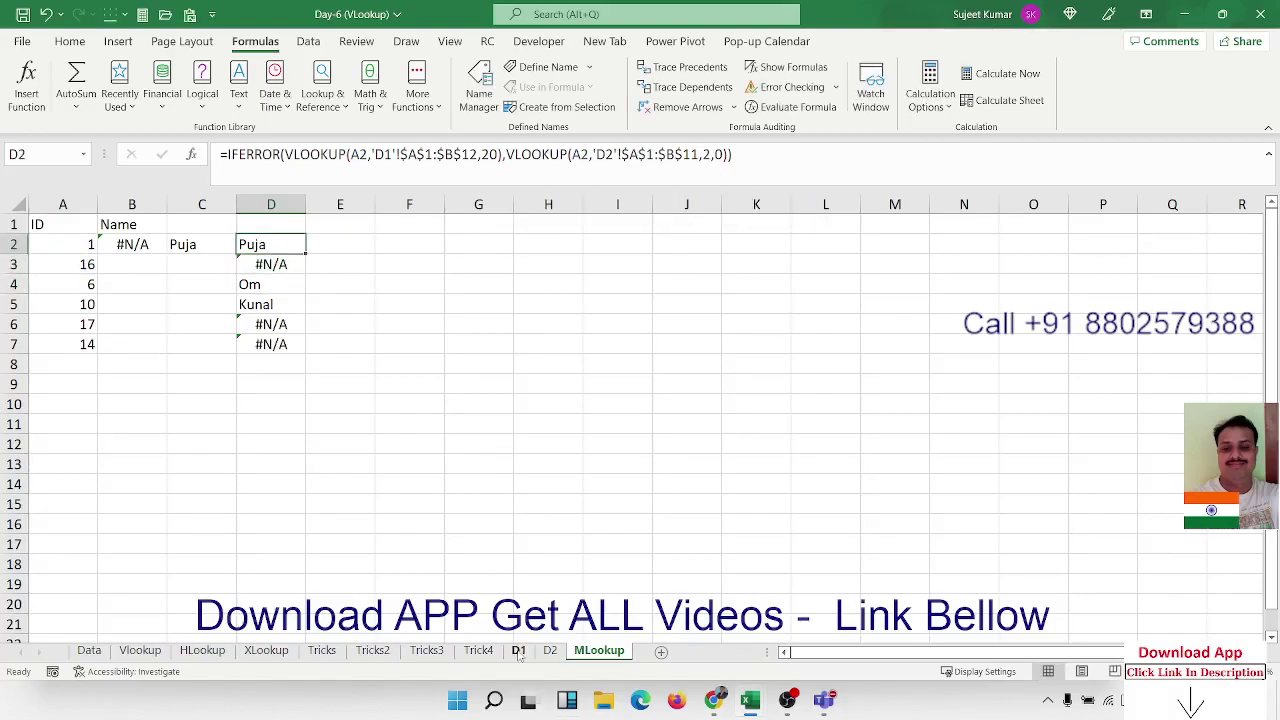
left_click(519, 651)
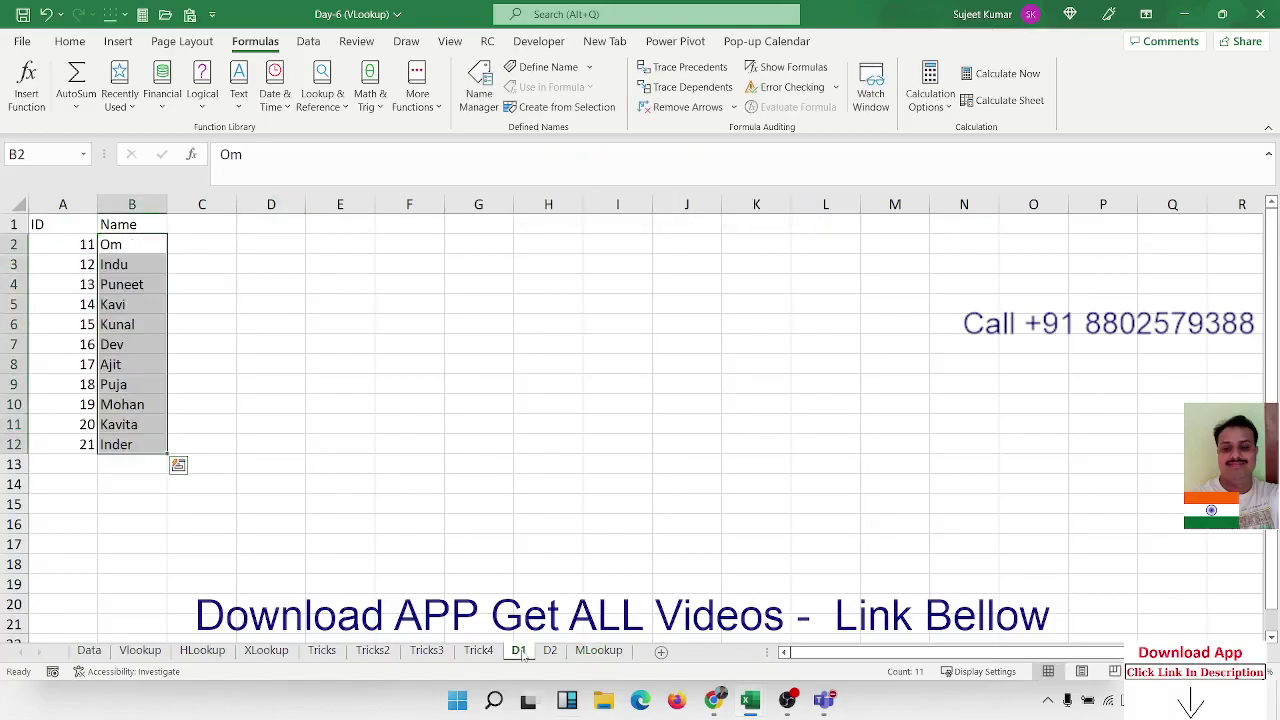
left_click(597, 652)
left_click(598, 651)
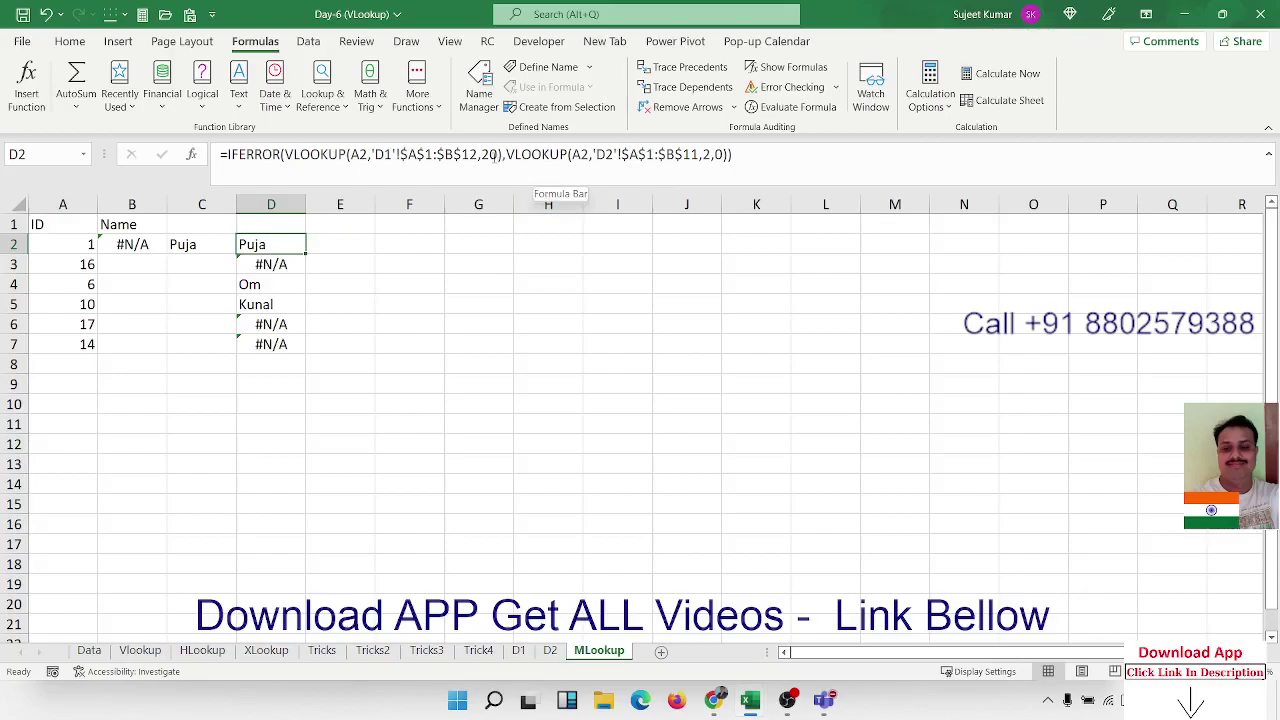
Insert a comma between 2 and 0 so D2's D1 lookup uses column 2 with exact match.
left_click(491, 155)
type(",")
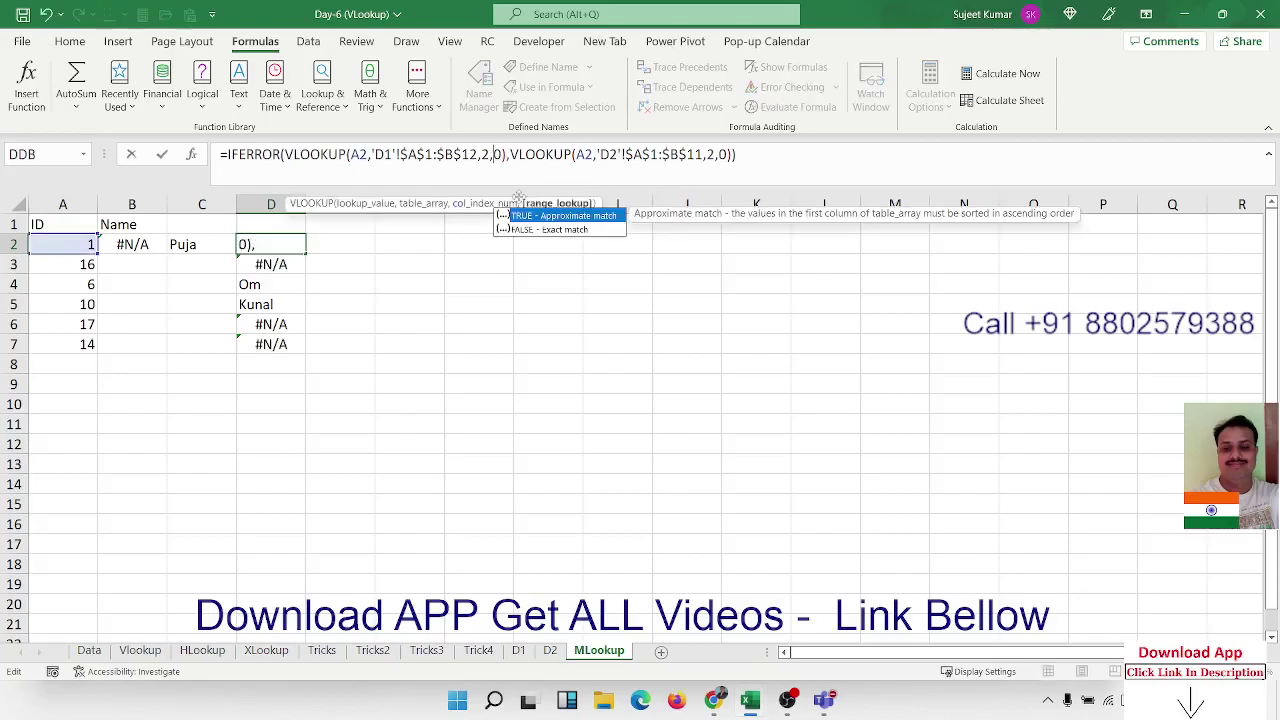
key("Return")
key("Up")
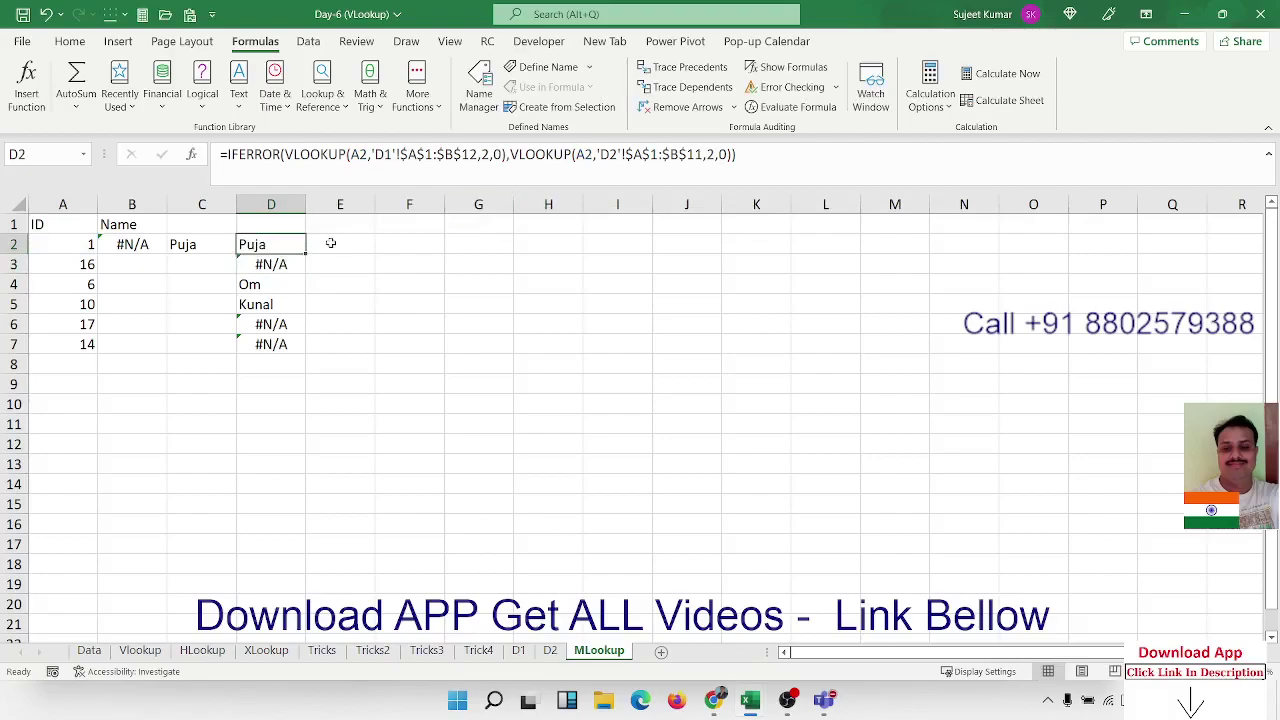
Fill the corrected formula down to D7, showing Puja, Dev, Om, Kunal, Ajit and Kavi.
double_click(305, 256)
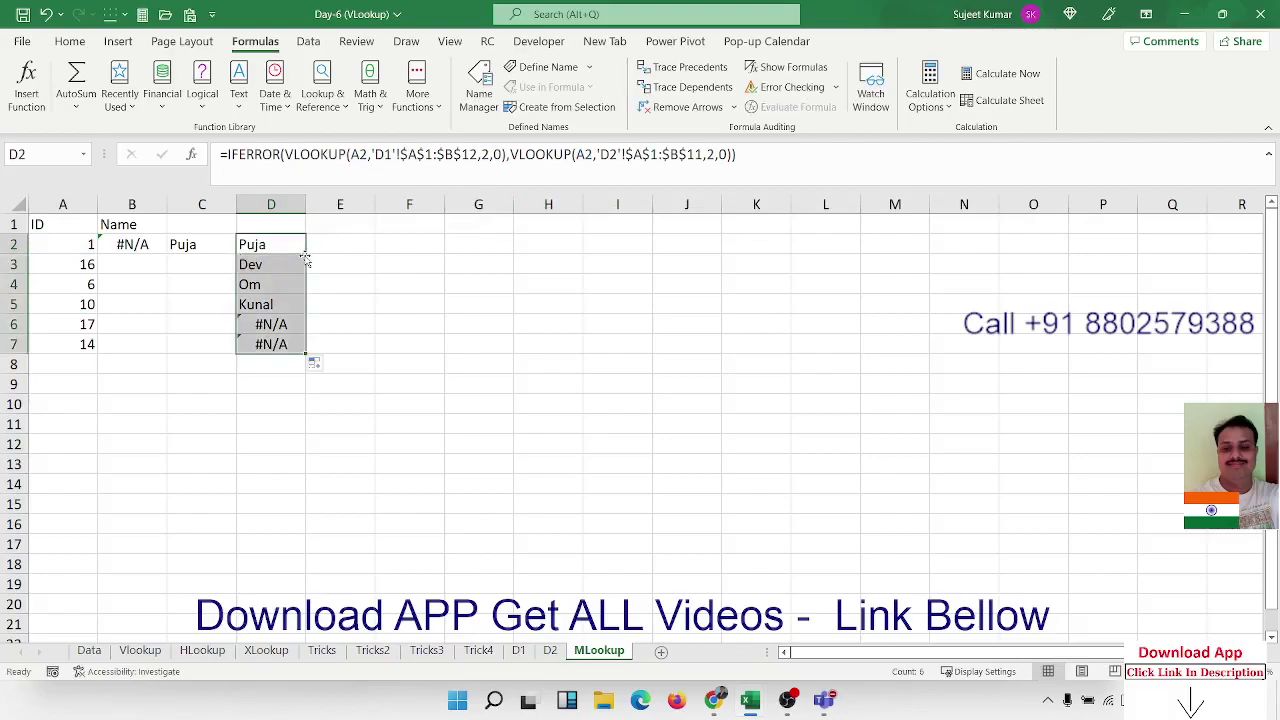
double_click(258, 240)
key("Return")
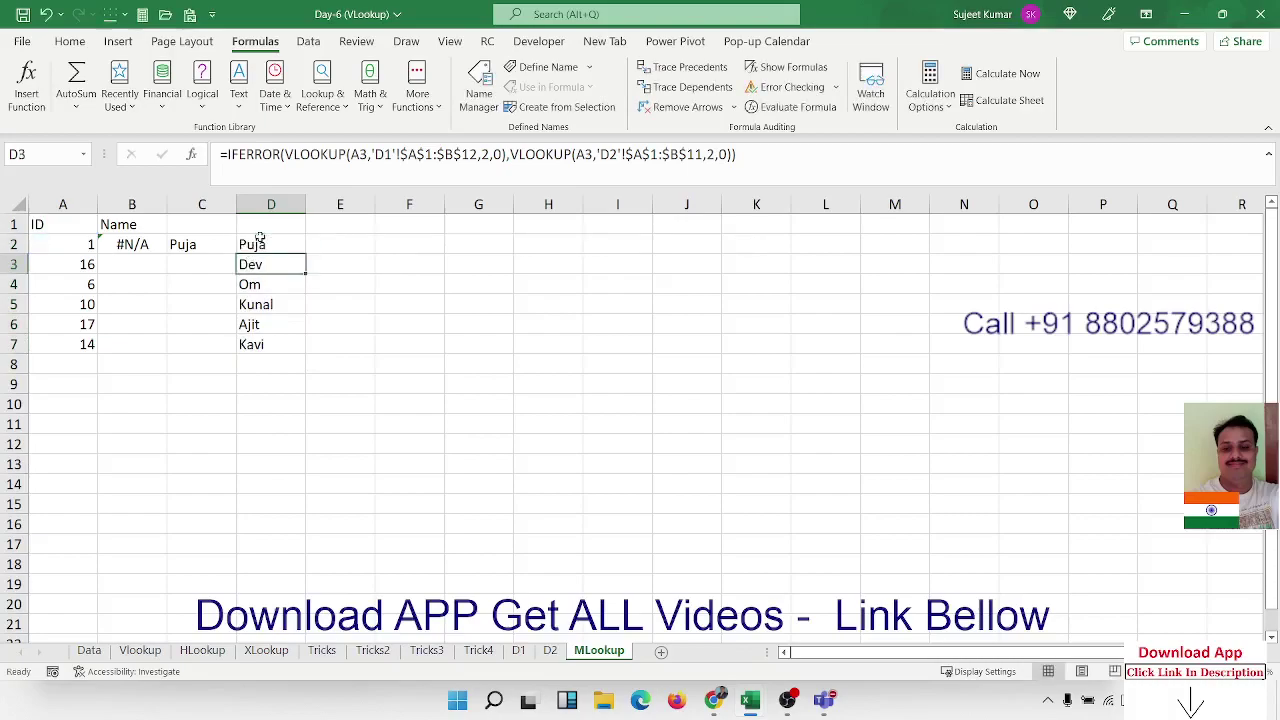
key("Return")
left_click(260, 261)
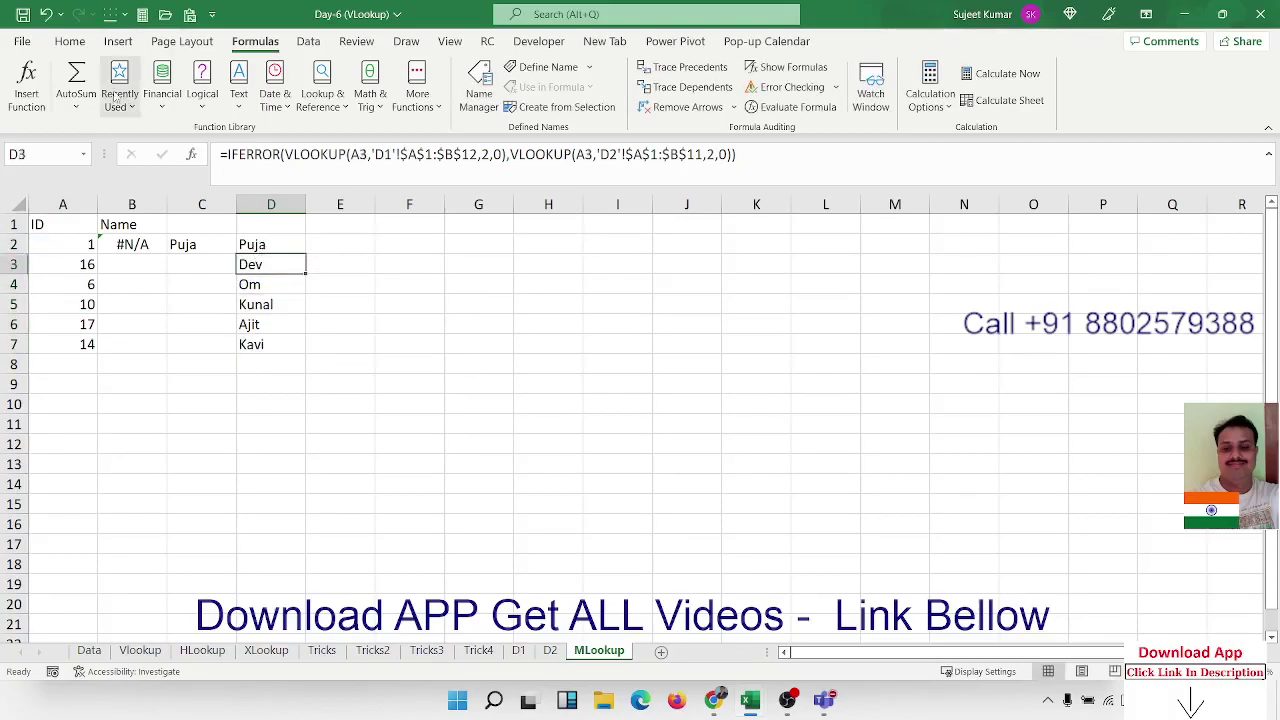
Save the workbook, then highlight the first VLOOKUP inside D2's formula.
left_click(22, 14)
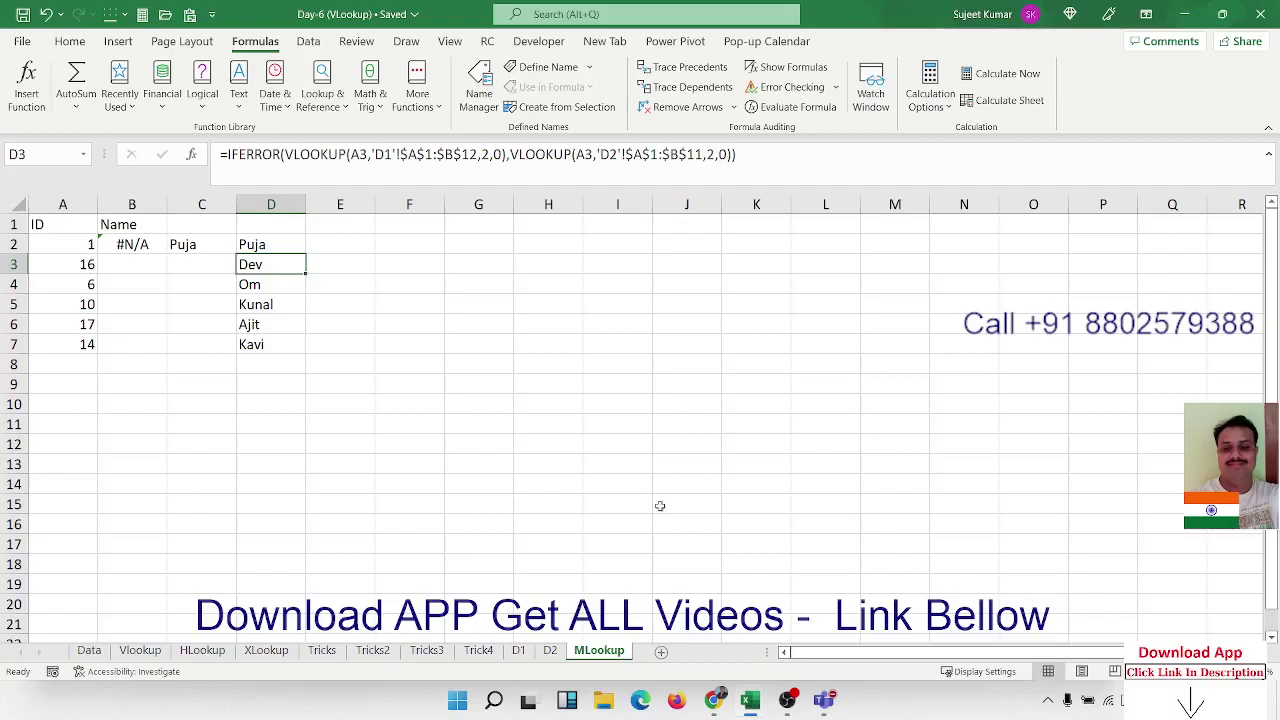
left_click(606, 660)
double_click(280, 242)
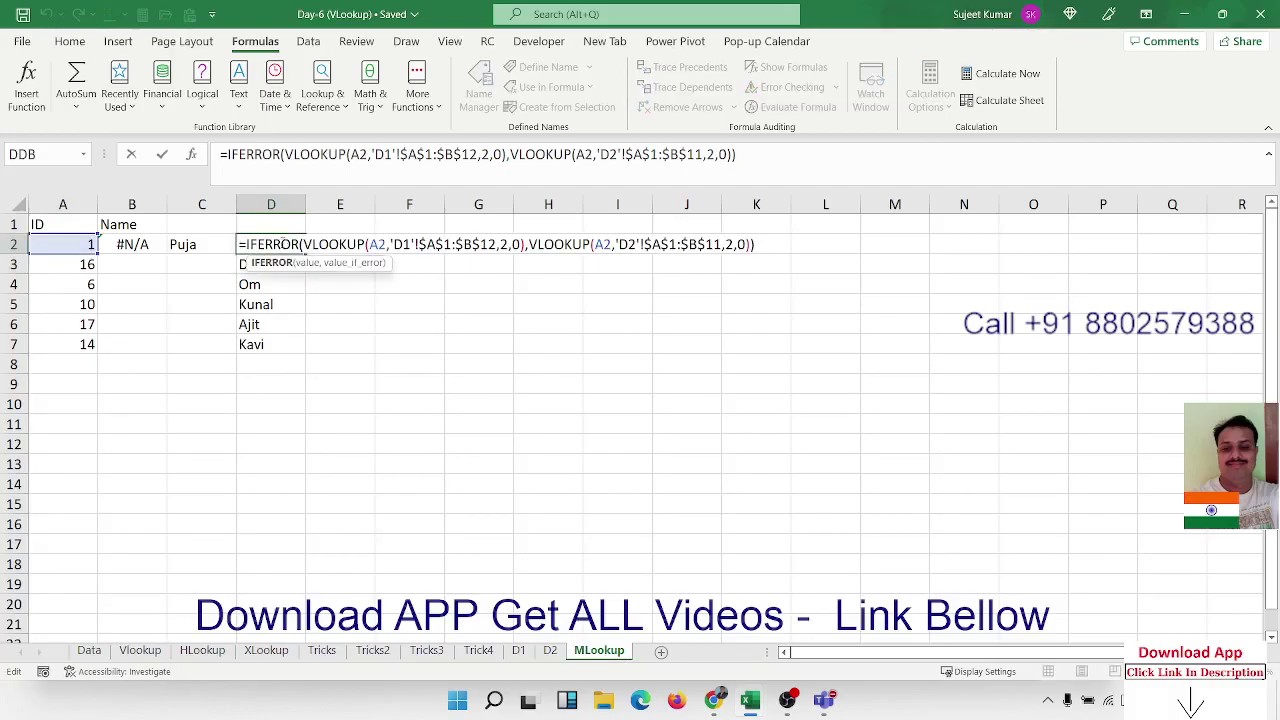
left_click_drag(310, 244, 750, 244)
key("Return")
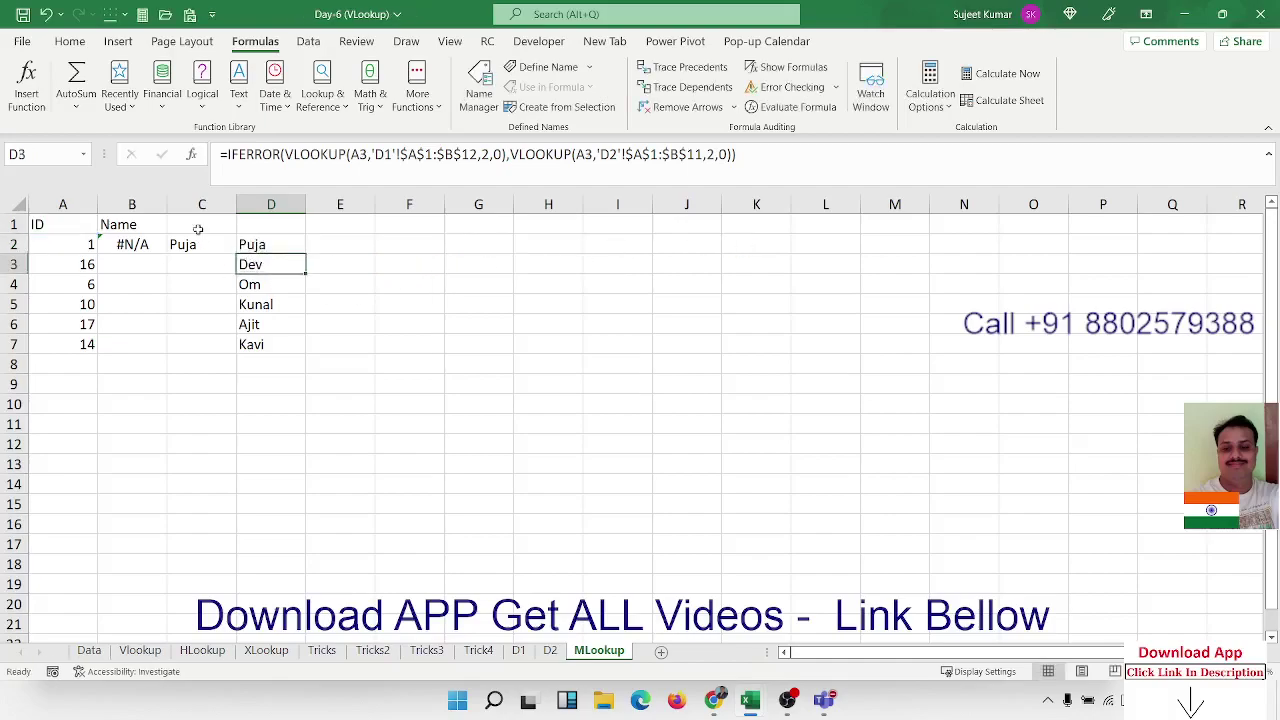
Review D2's sheet D1 VLOOKUP again and save the workbook with Ctrl+S.
left_click(255, 245)
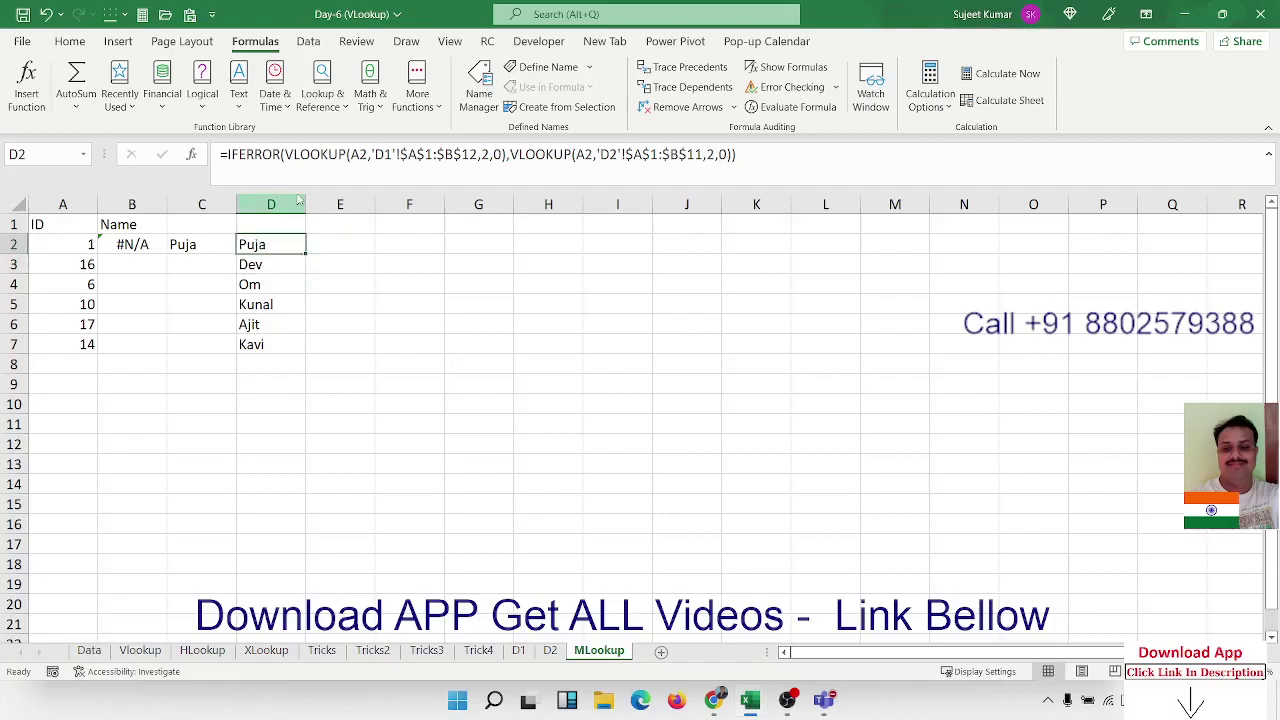
double_click(277, 244)
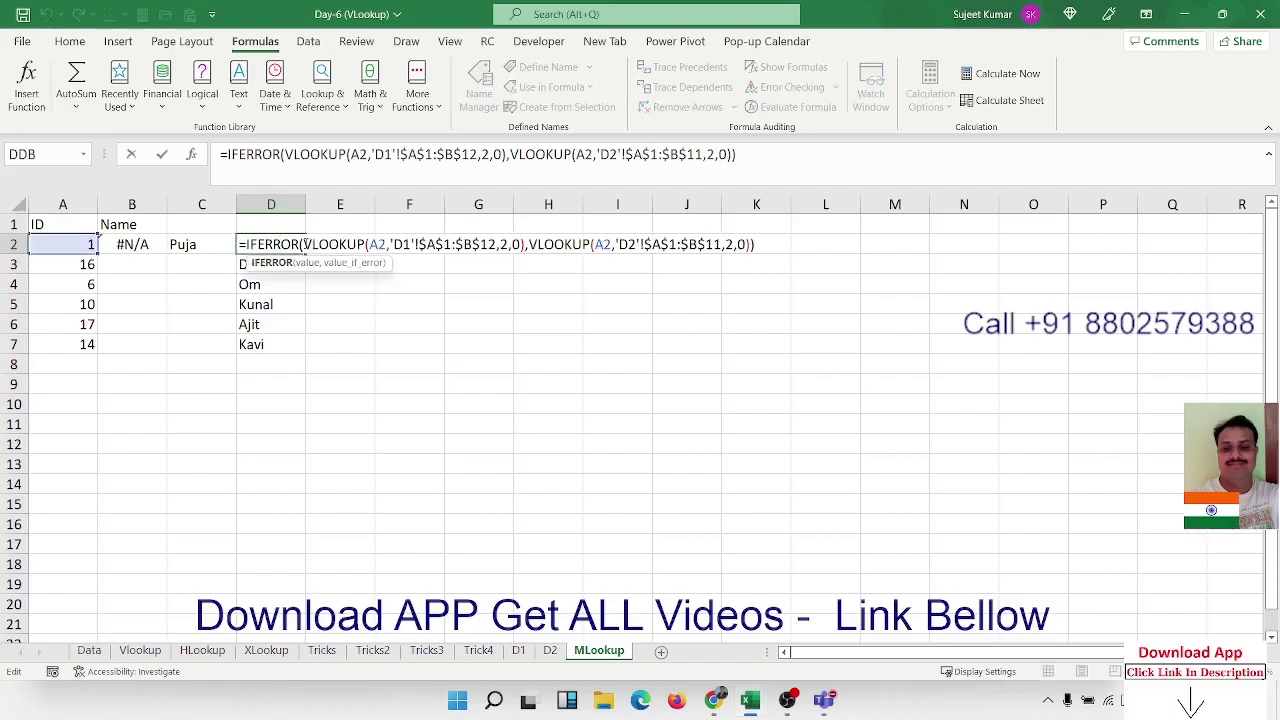
left_click_drag(303, 244, 756, 244)
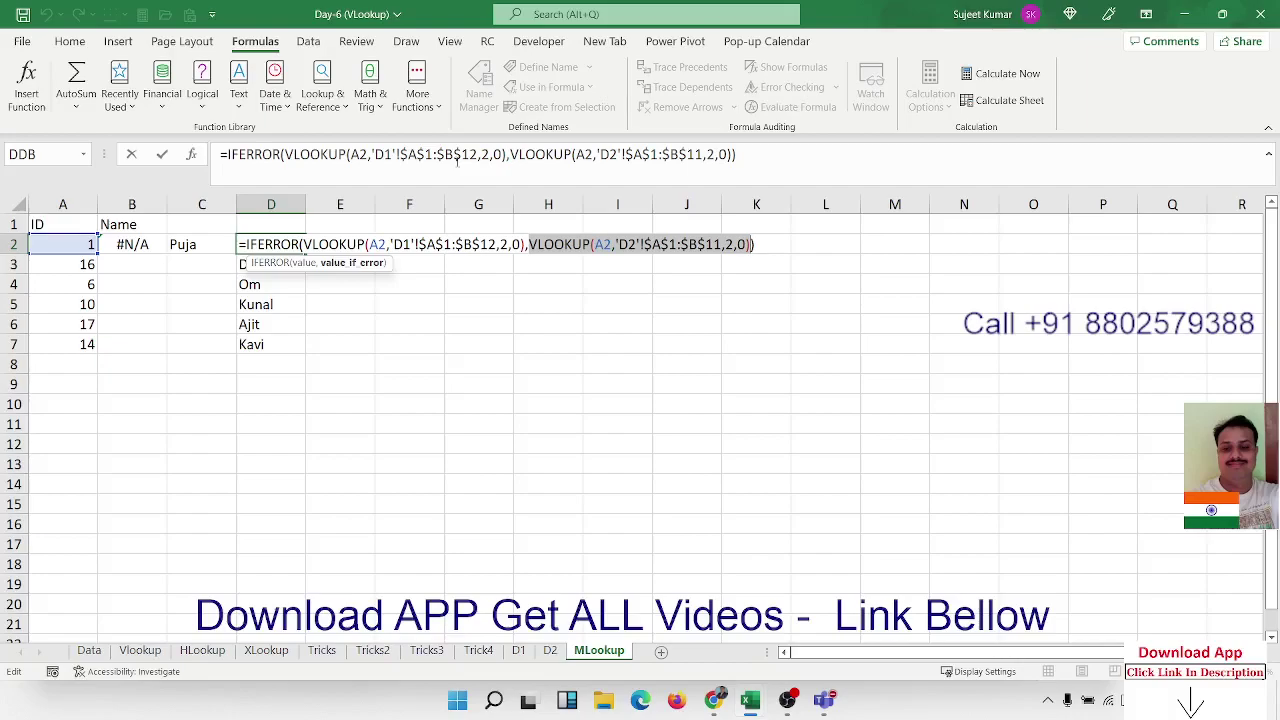
key("Return")
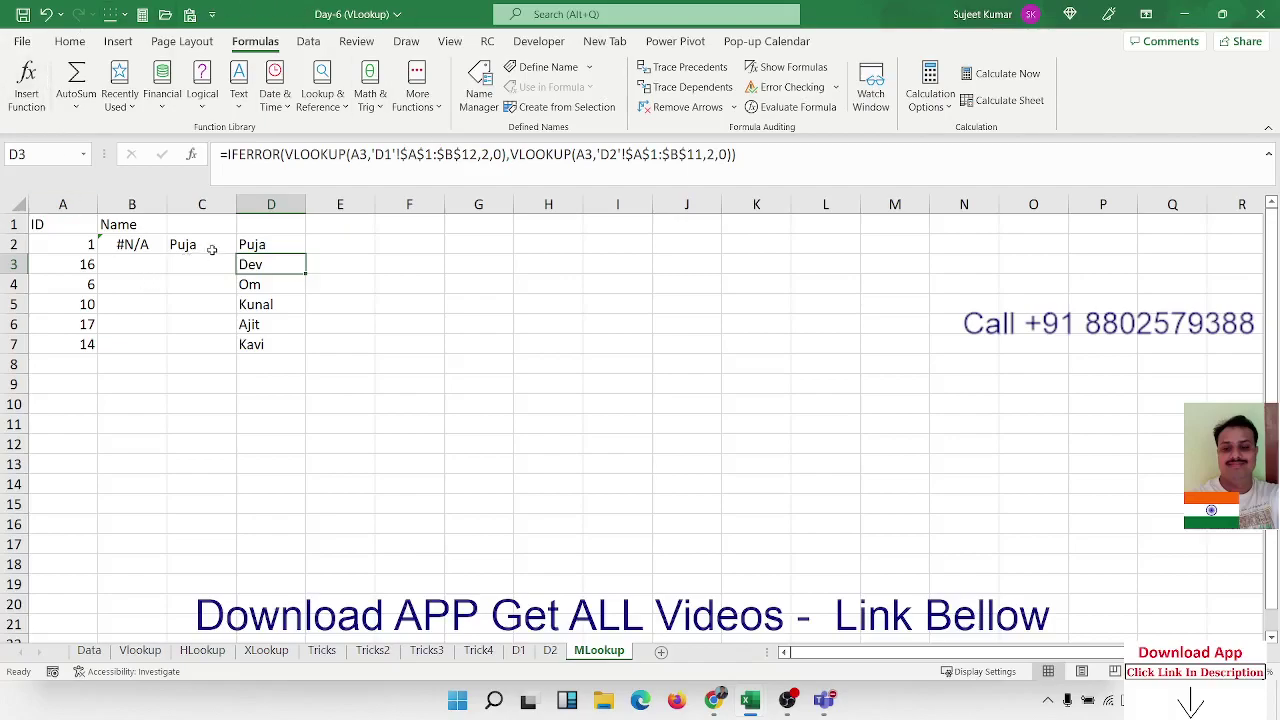
left_click(270, 246)
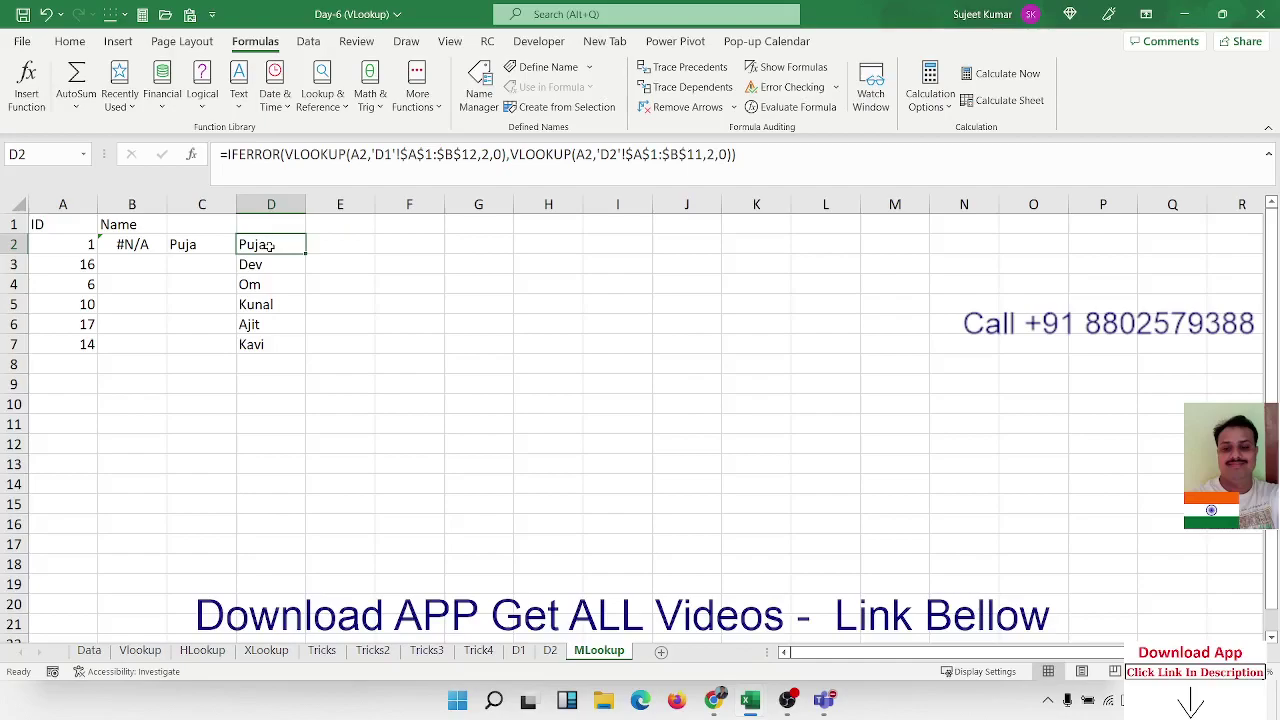
key("ctrl+s")
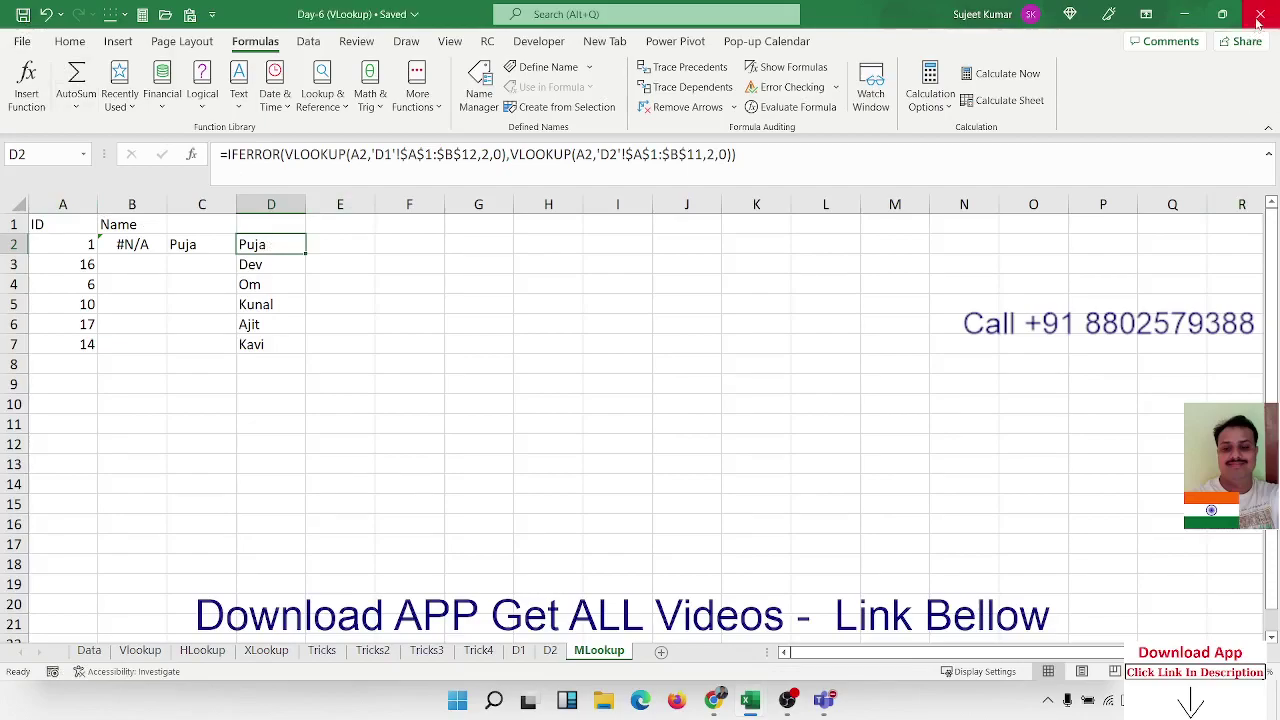
left_click(958, 331)
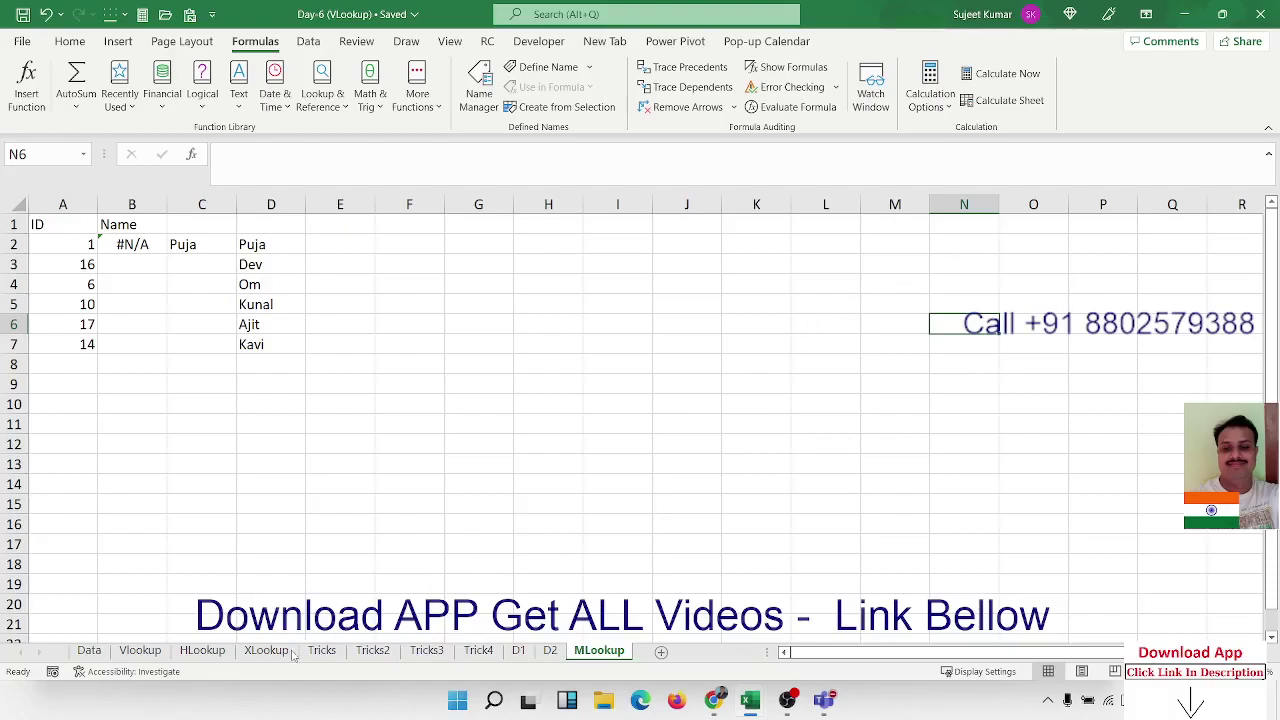
Move to the XLookup sheet via HLookup and inspect J16's XLOOKUP formula.
left_click(190, 654)
left_click(266, 651)
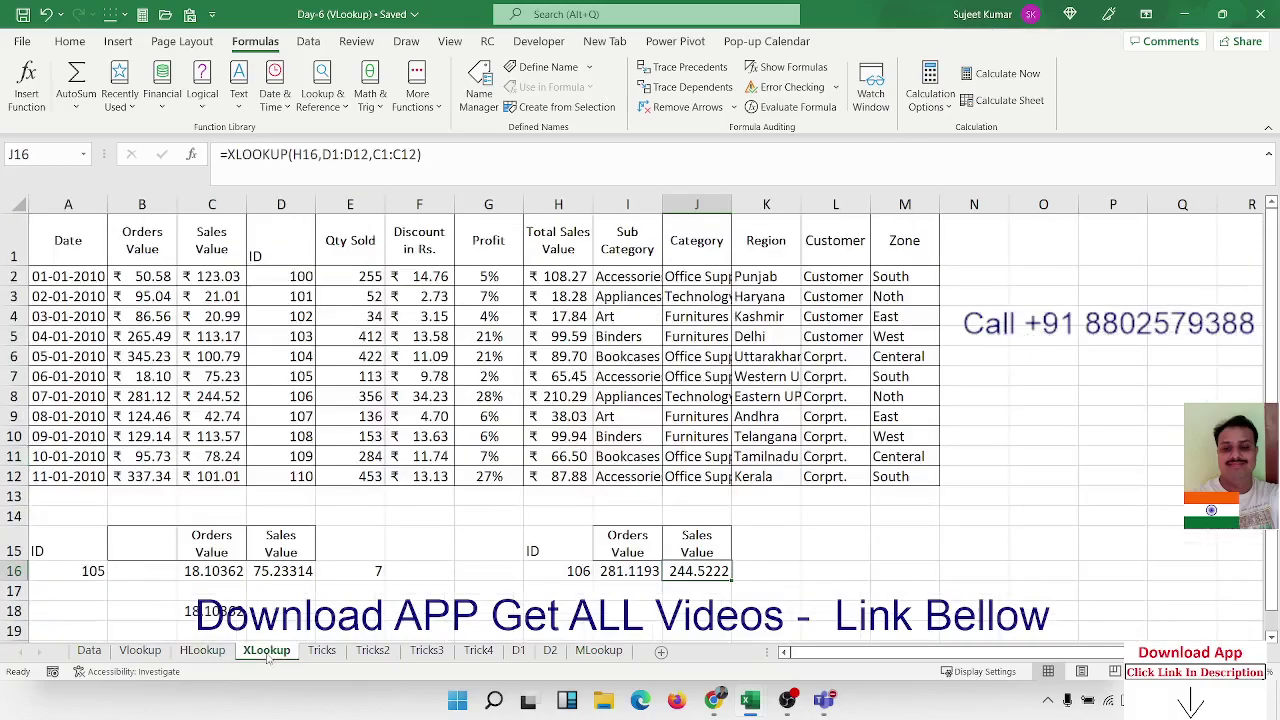
double_click(690, 568)
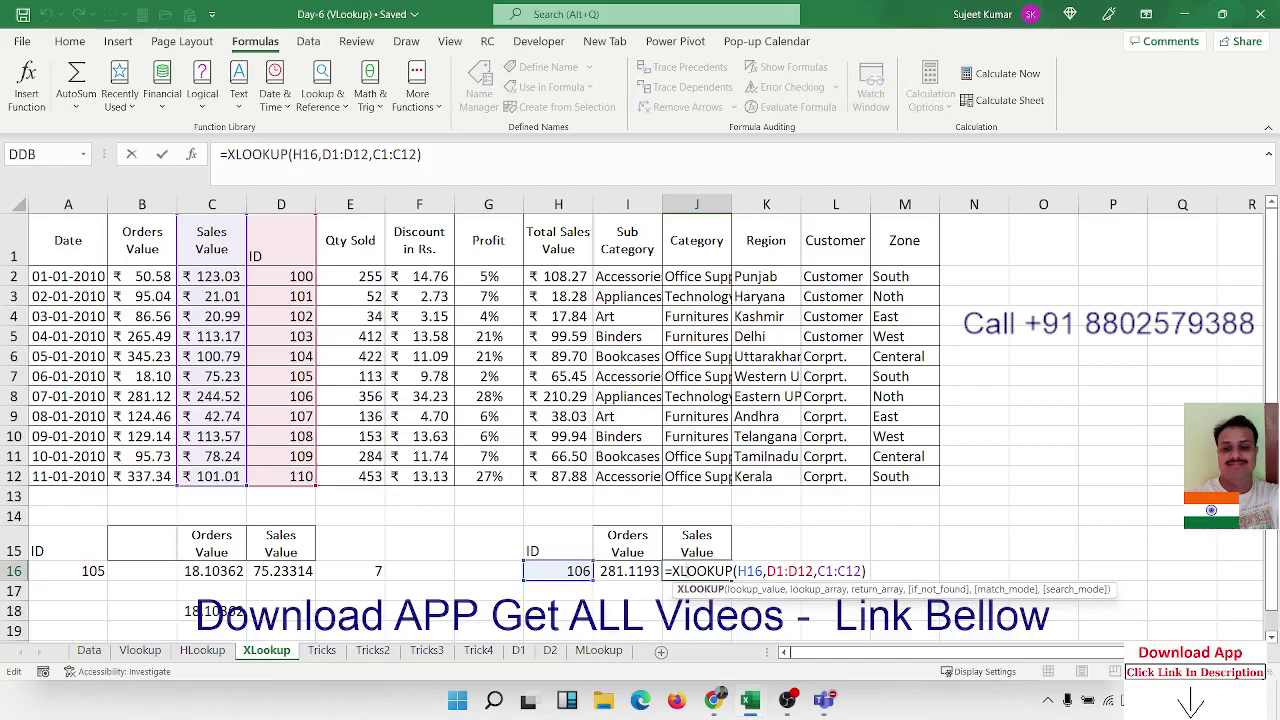
key("Return")
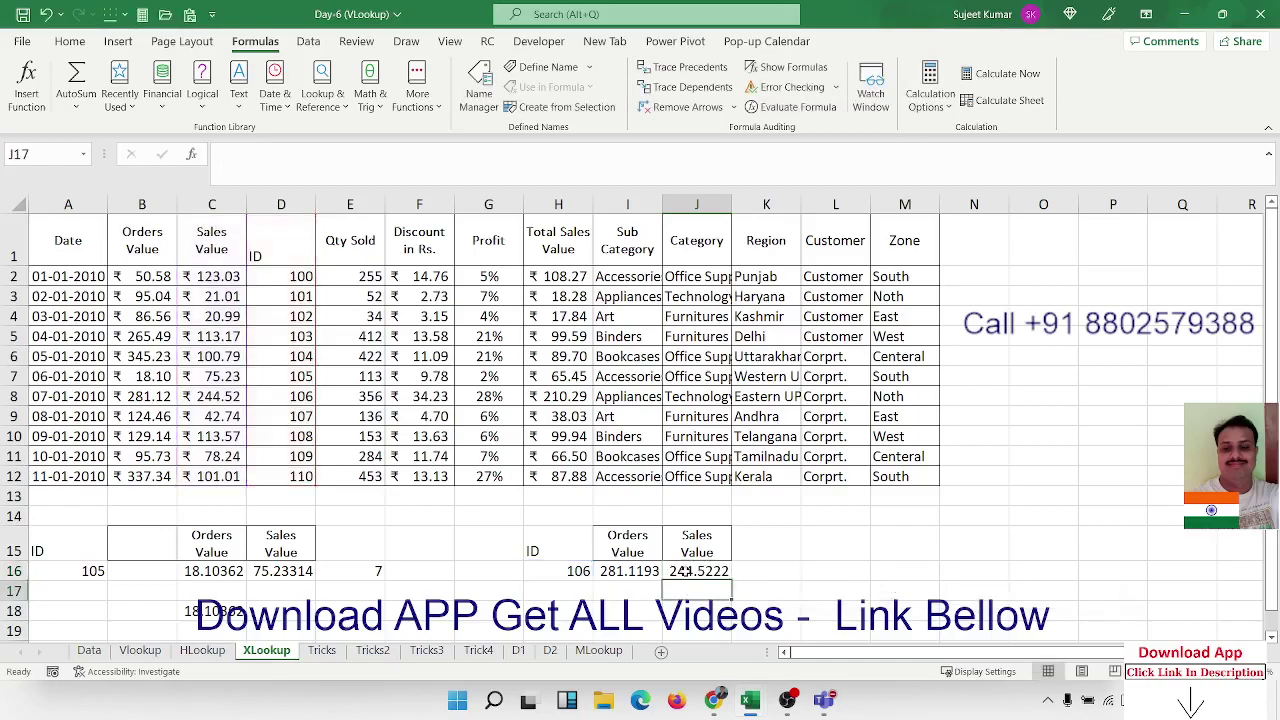
Check the INDEX/MATCH formula in D16 and the XLOOKUP in I16, then close the workbook.
left_click_drag(188, 540, 437, 614)
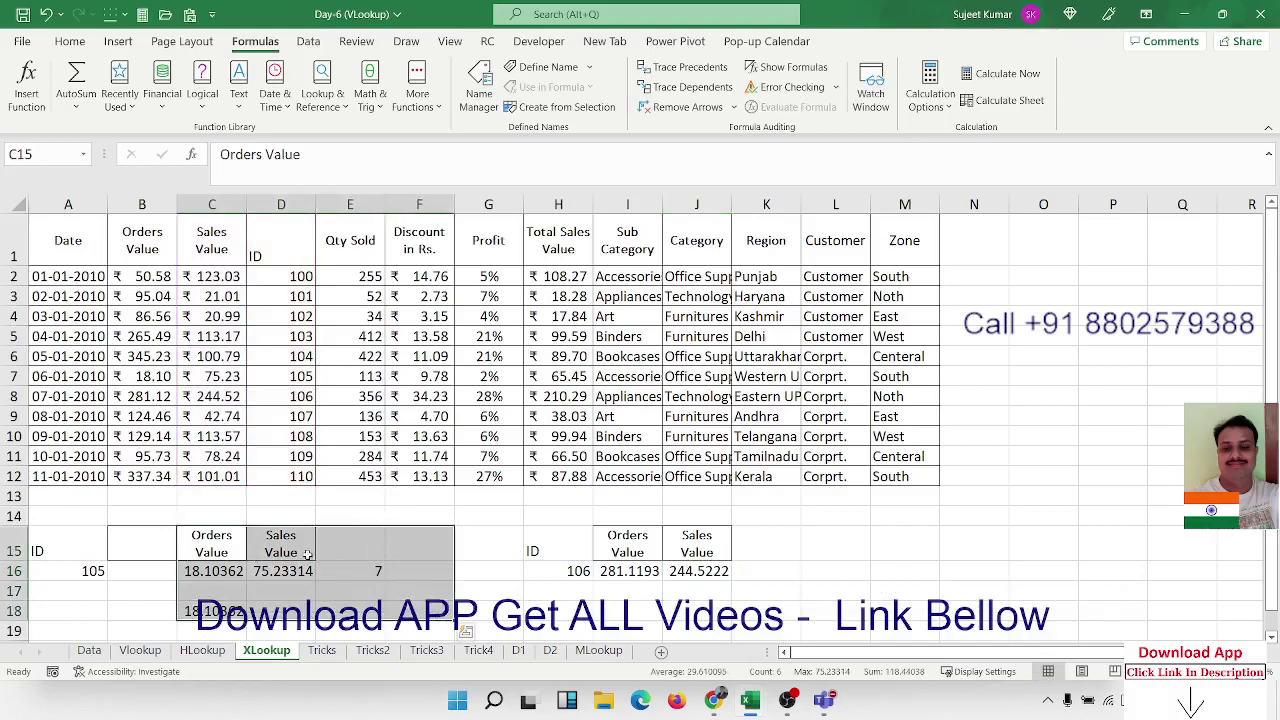
left_click(283, 572)
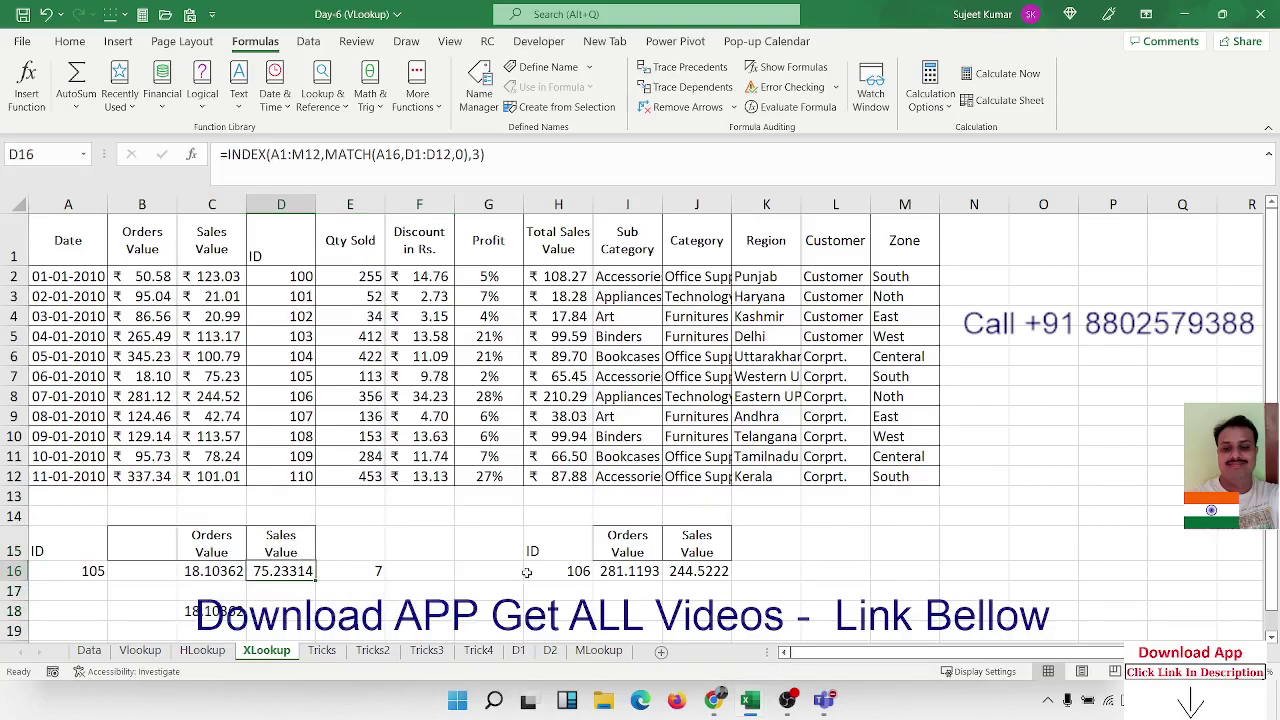
left_click(622, 568)
double_click(624, 569)
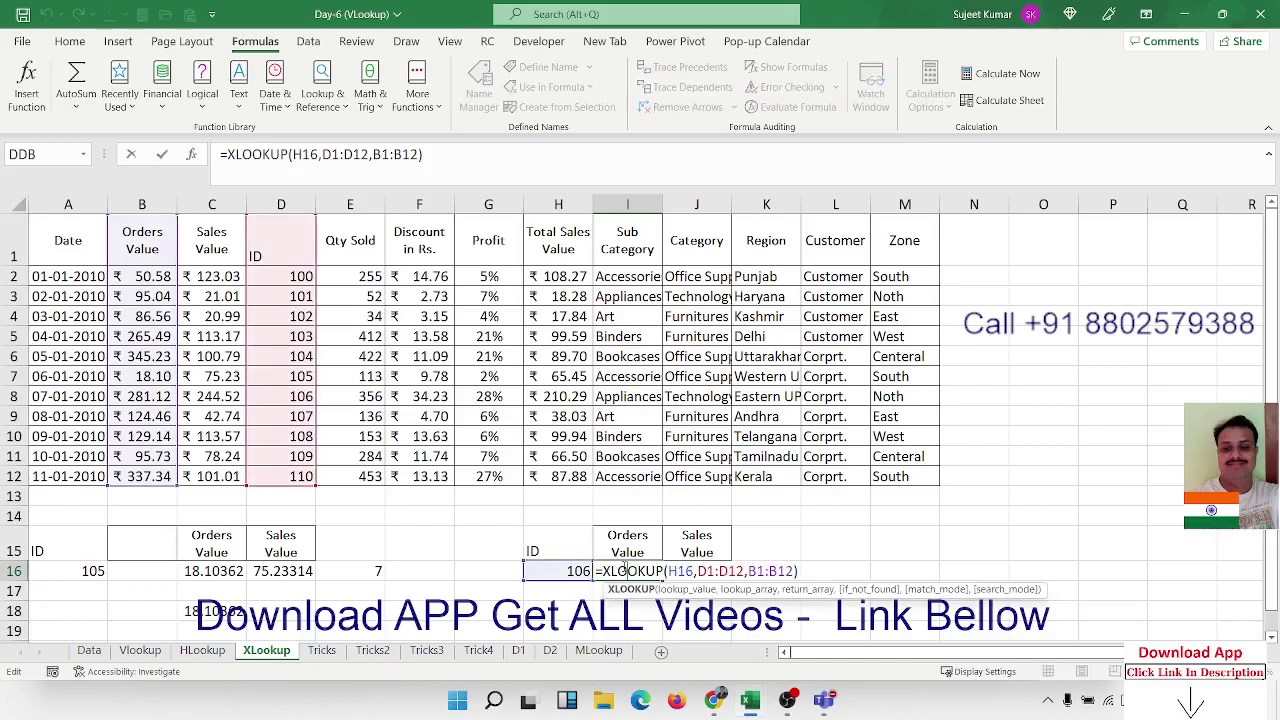
key("Escape")
key("Return")
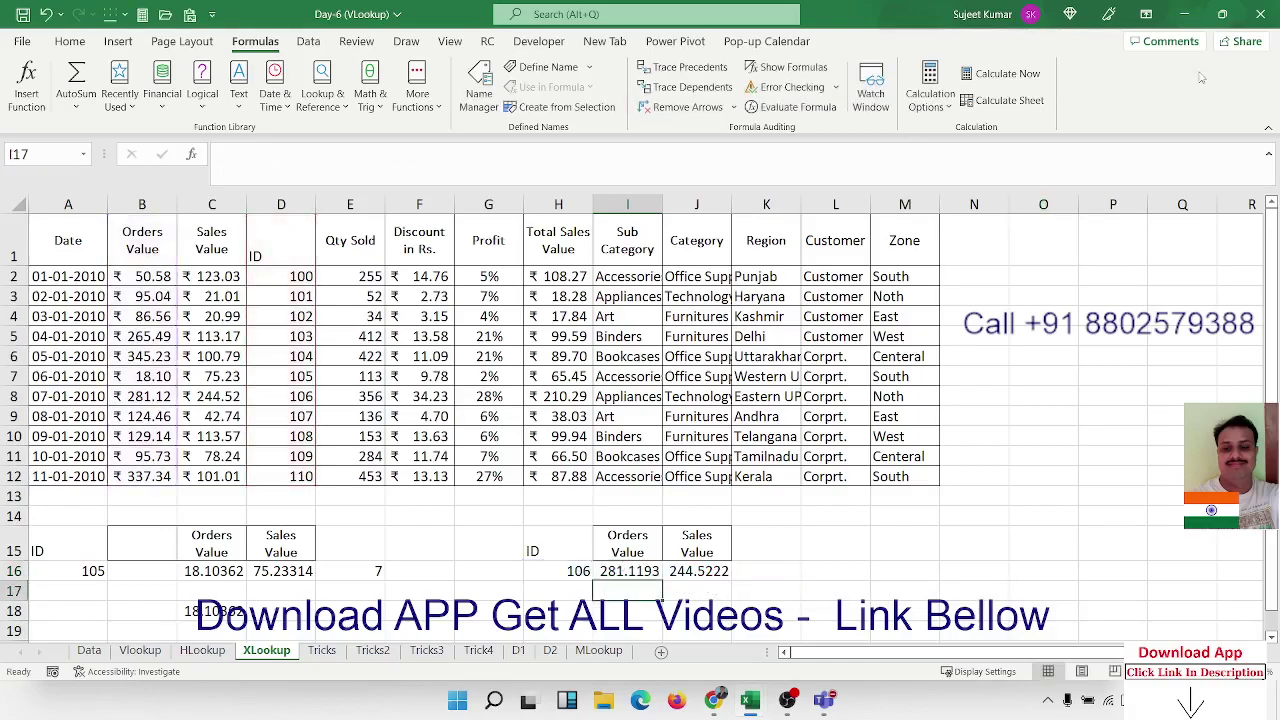
left_click(1258, 16)
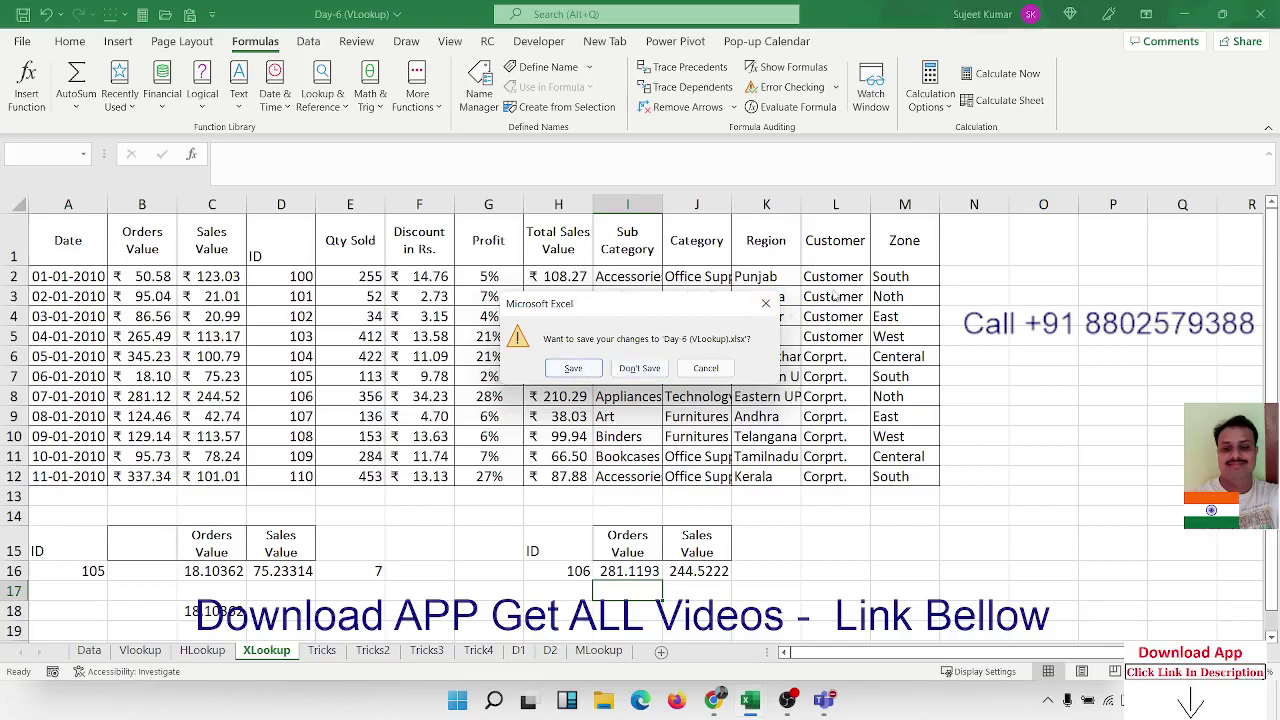
Save changes to Day-6 (VLookup).xlsx so the workbook closes.
left_click(574, 370)
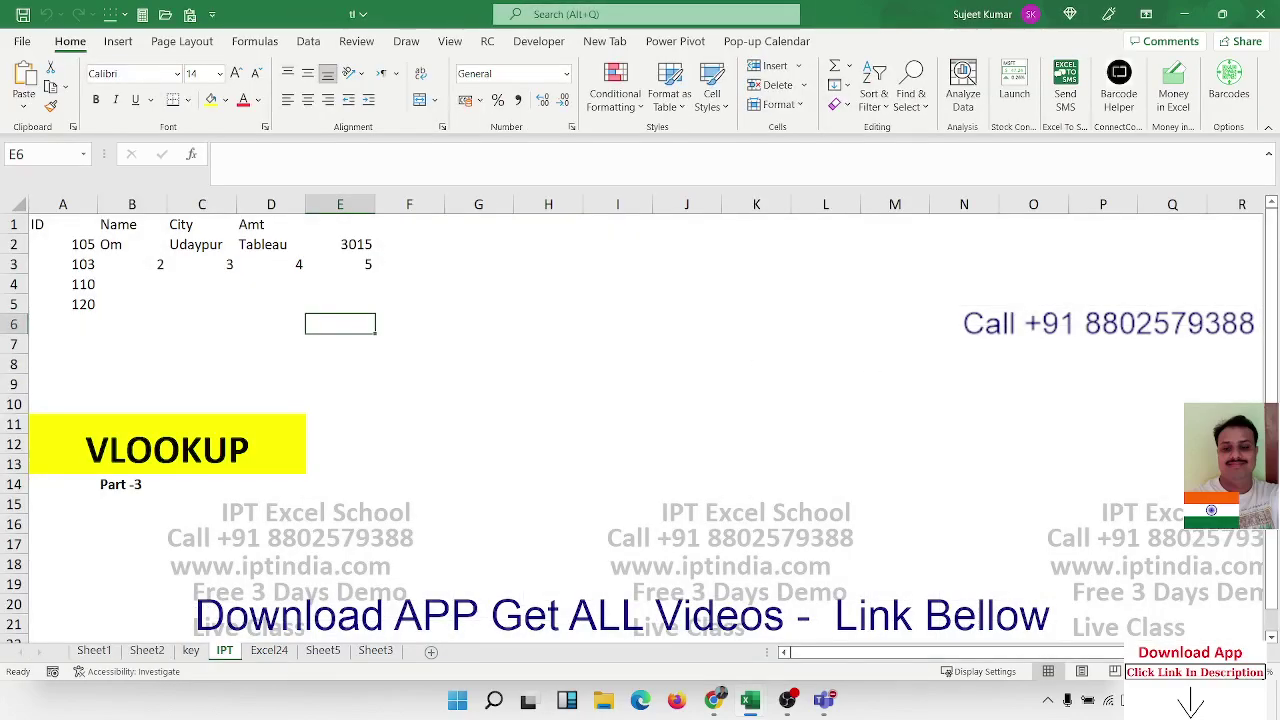